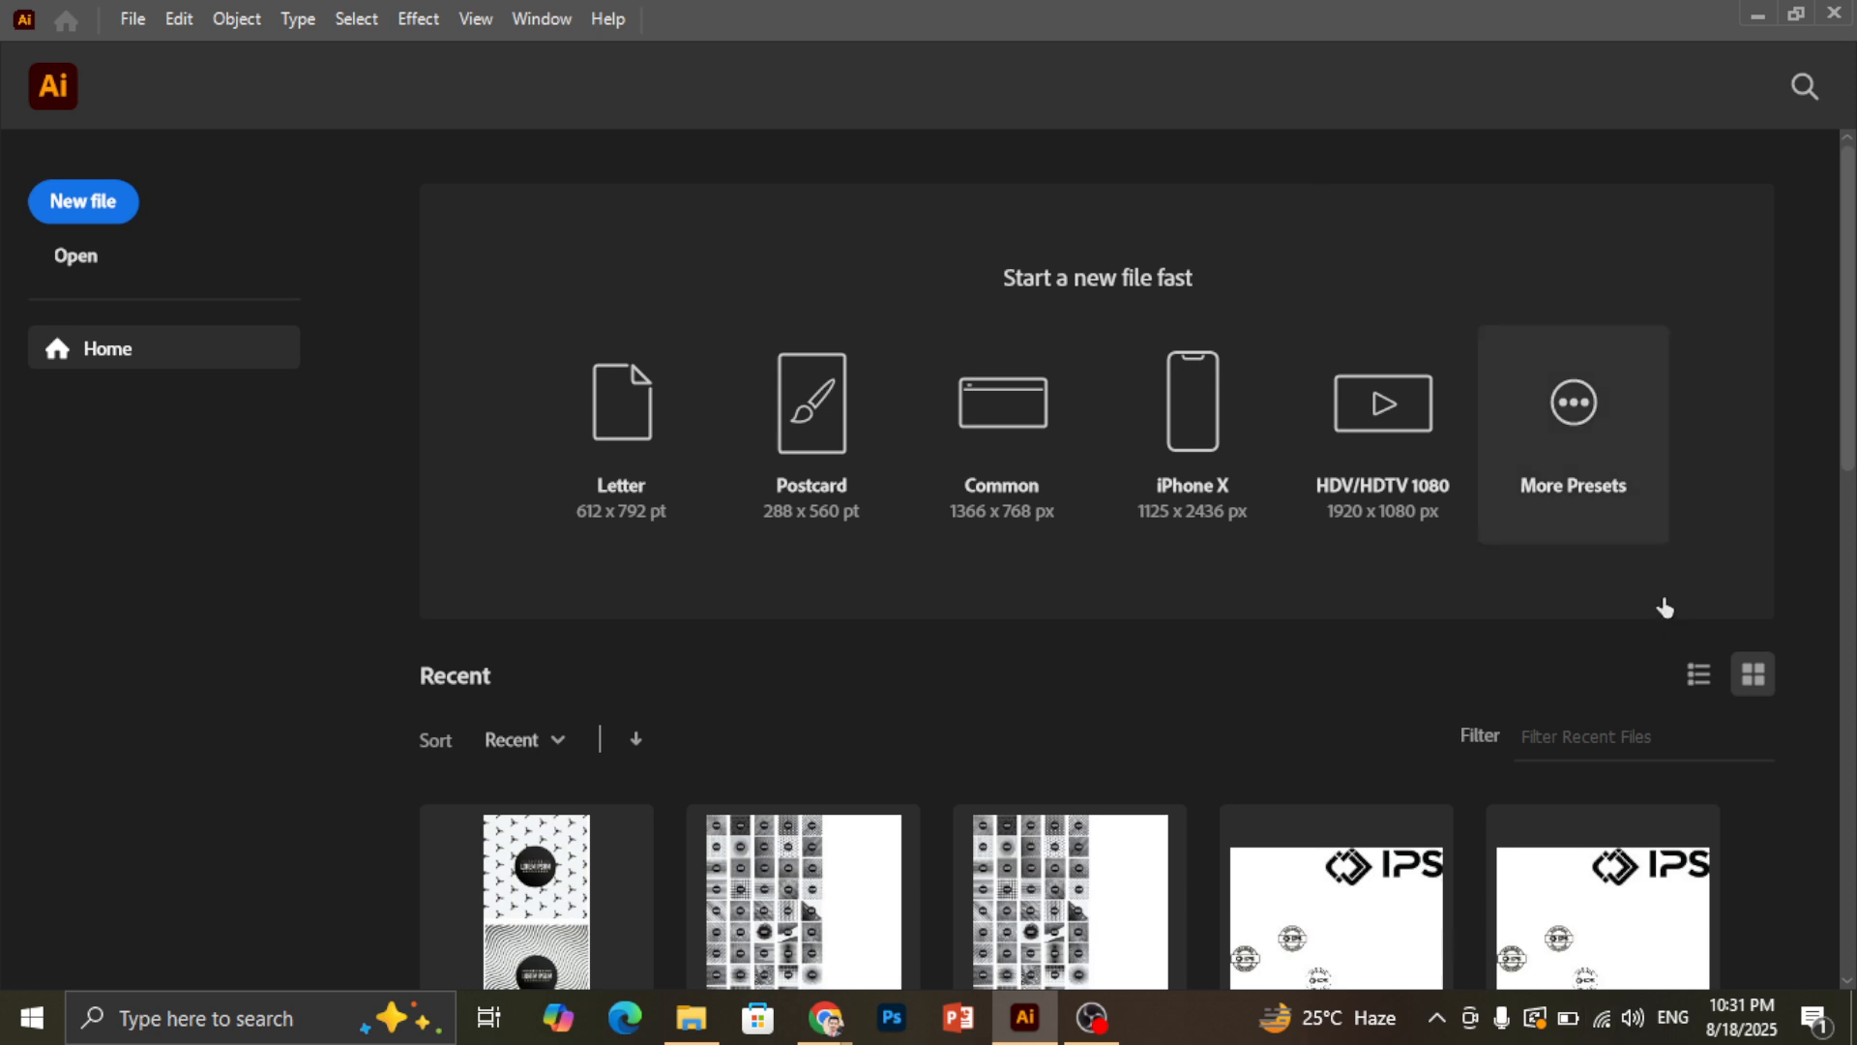
Switch to File Explorer, refresh the wavy-lines-background folder, and open the 3311 JPG image in a maximized viewer window
{"action": "left_click", "coordinate": [1757, 13]}
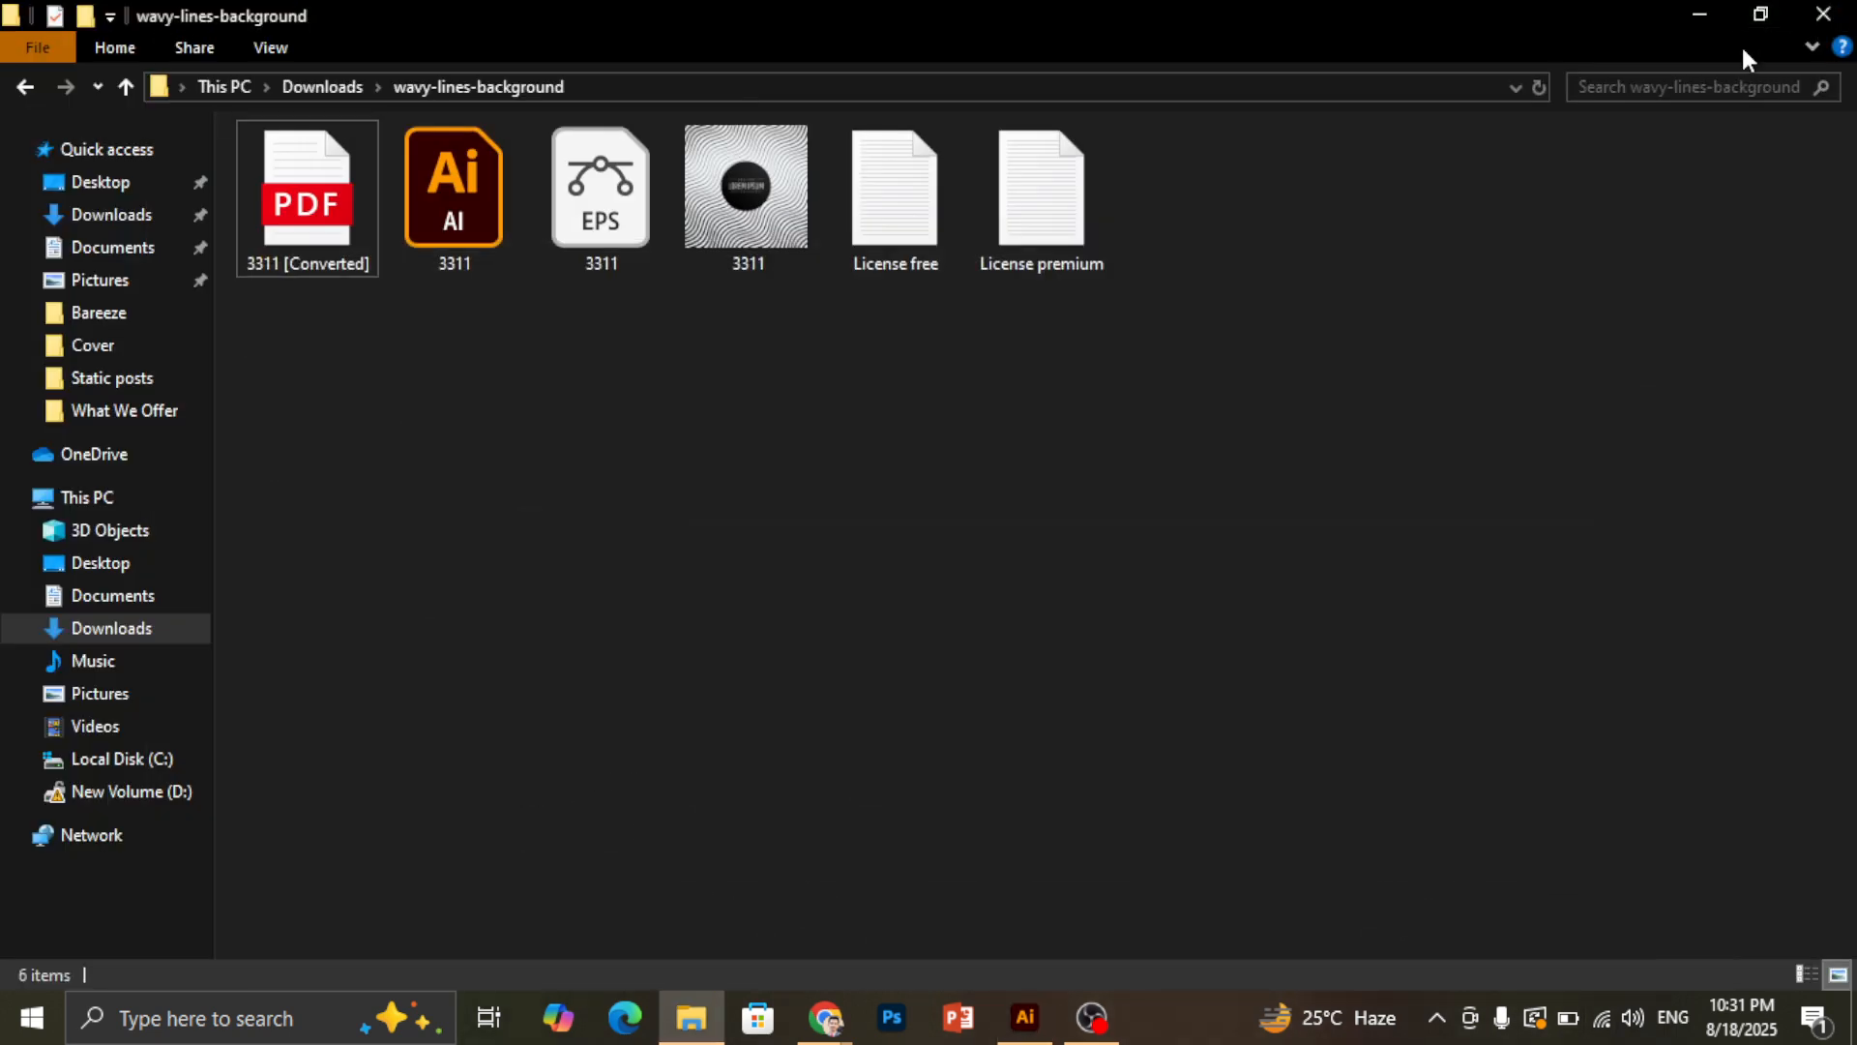
{"action": "right_click", "coordinate": [556, 604]}
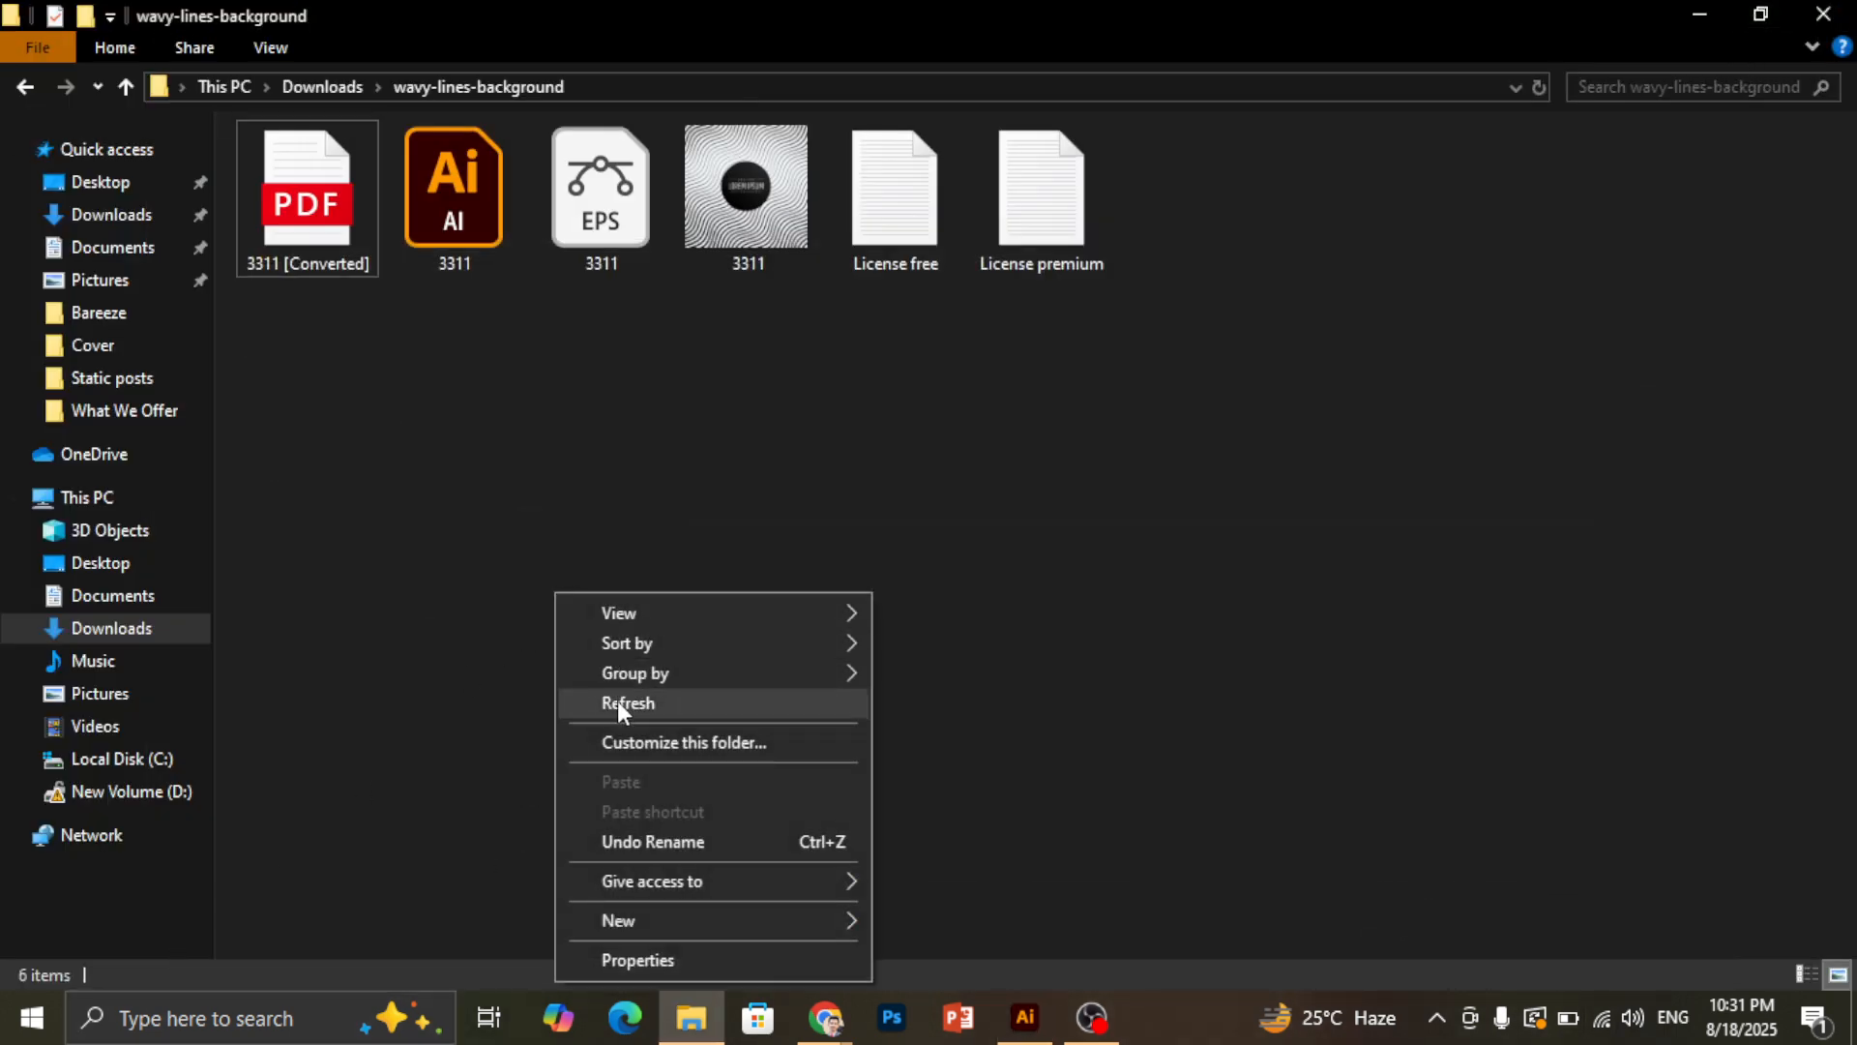
{"action": "left_click", "coordinate": [617, 700]}
{"action": "left_click", "coordinate": [743, 235]}
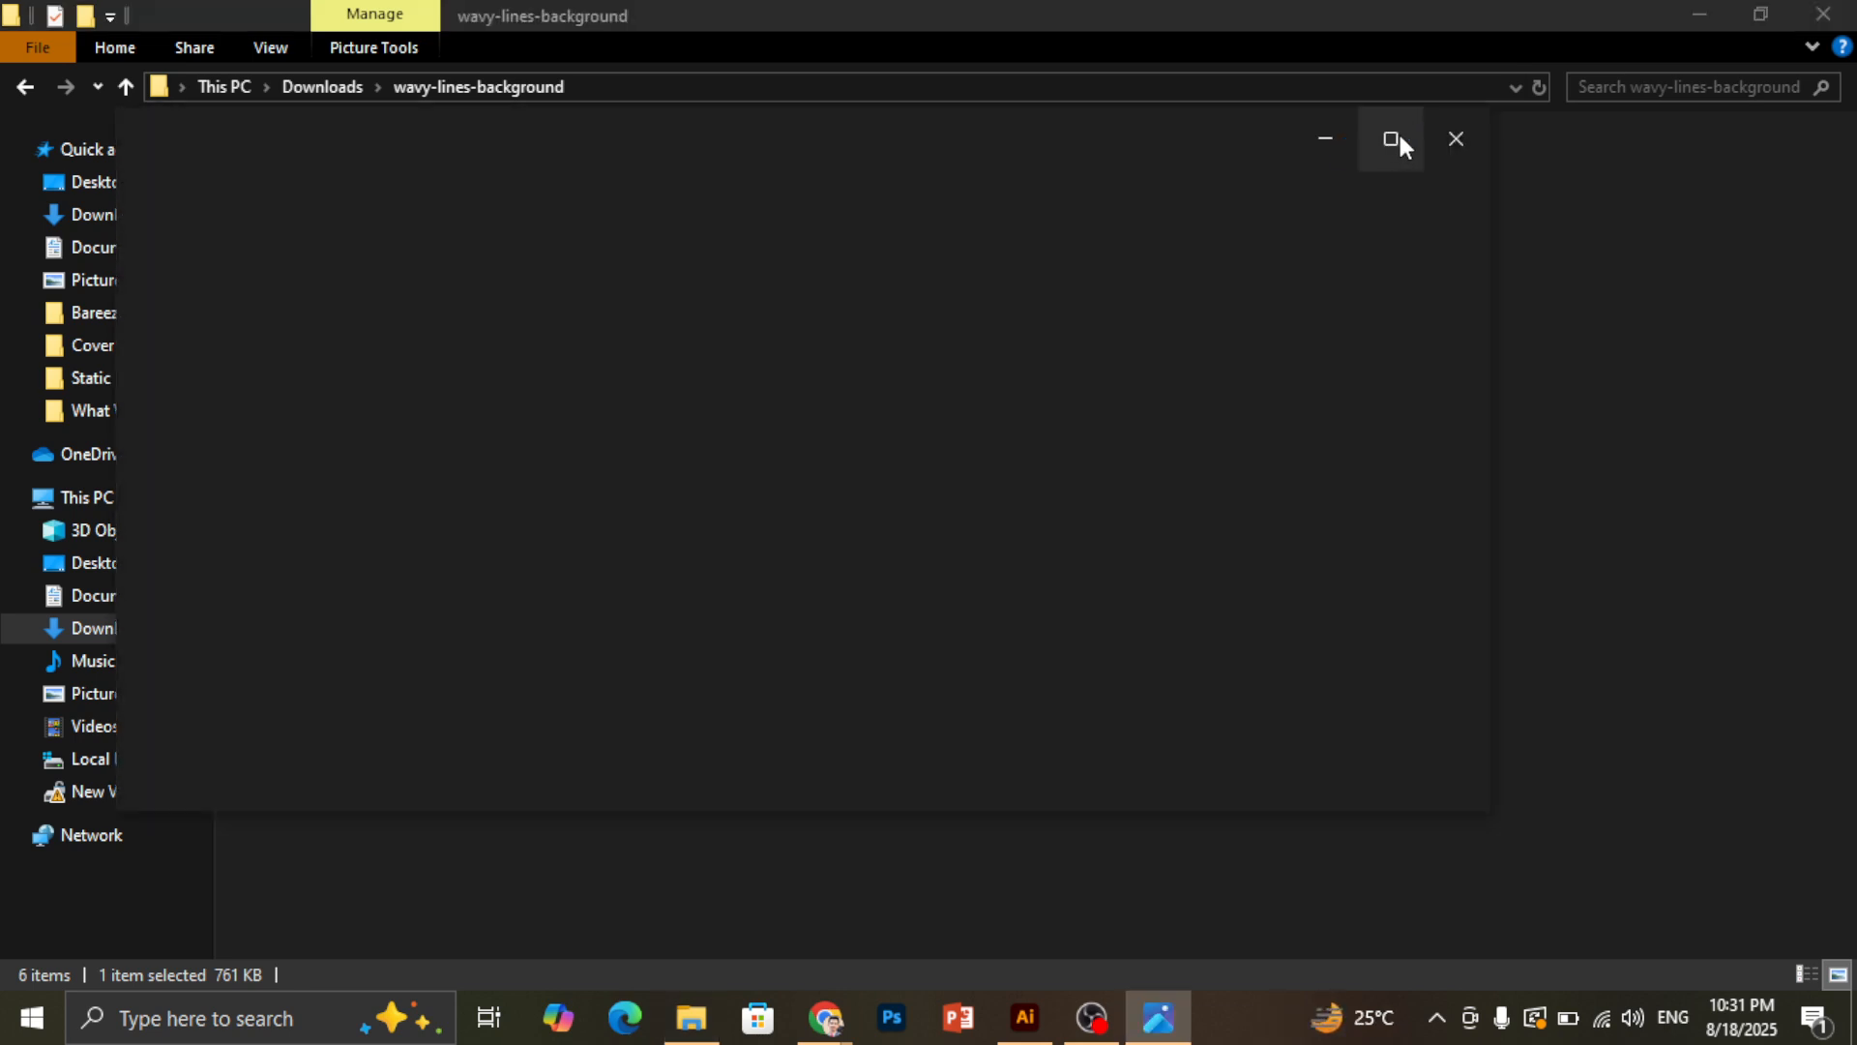
{"action": "left_click", "coordinate": [1393, 140]}
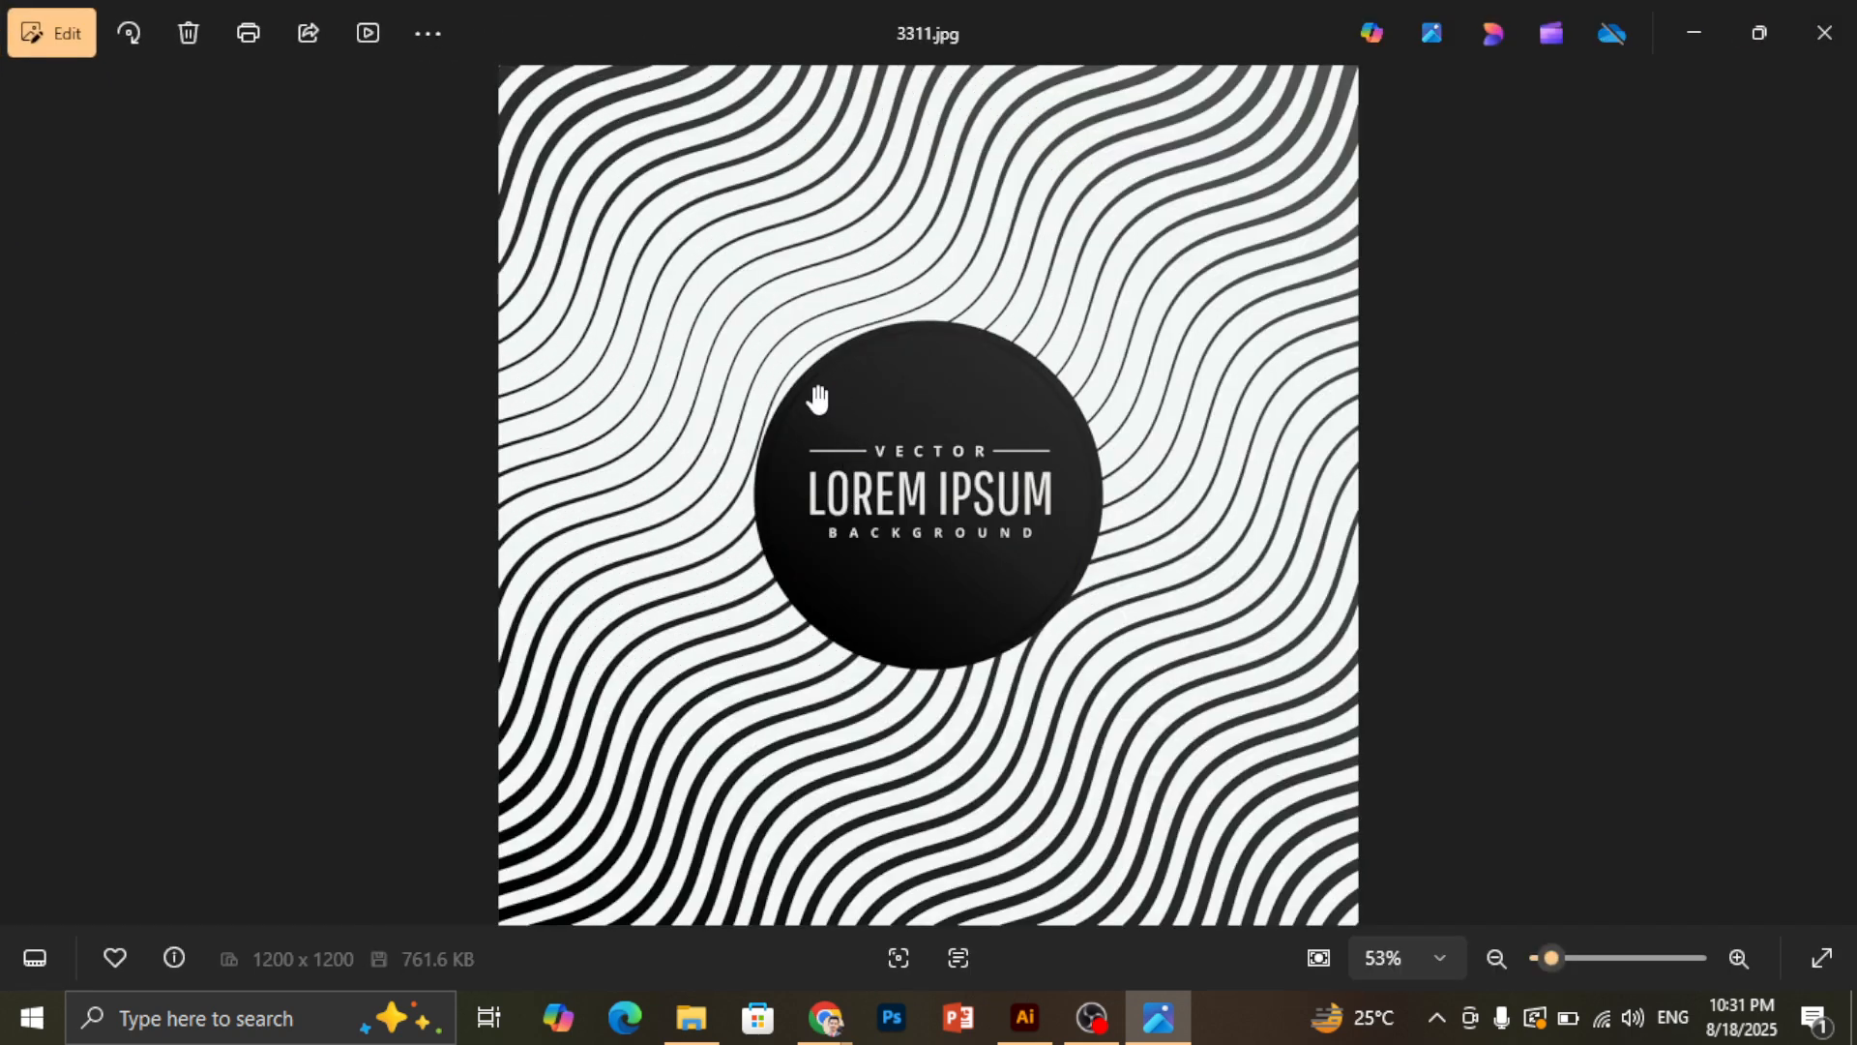
Examine the edges of the wavy lines around the lower part of the black circle in 3311.jpg at up to 800% magnification
{"action": "scroll", "coordinate": [823, 393], "scroll_direction": "up", "scroll_amount": 3}
{"action": "scroll", "coordinate": [822, 393], "scroll_direction": "up", "scroll_amount": 3}
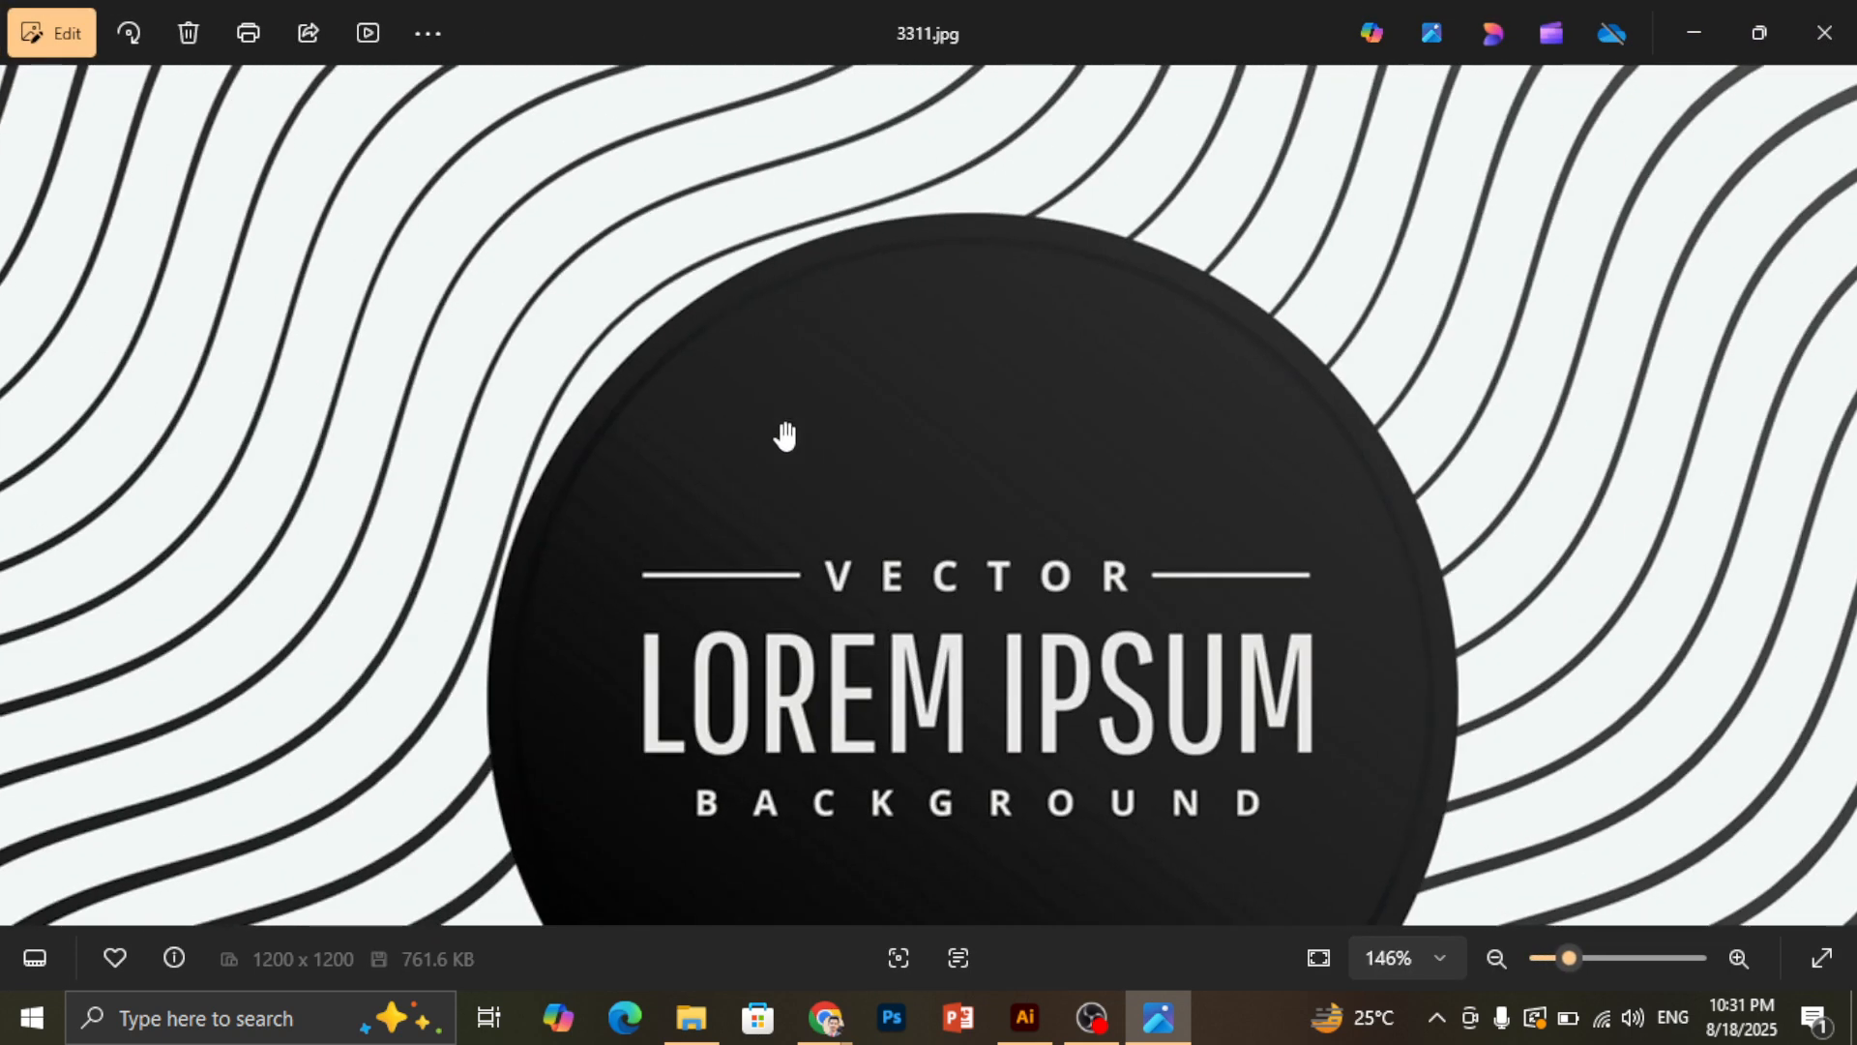
{"action": "left_click_drag", "start_coordinate": [913, 723], "coordinate": [1132, 400]}
{"action": "left_click_drag", "start_coordinate": [913, 621], "coordinate": [1220, 487]}
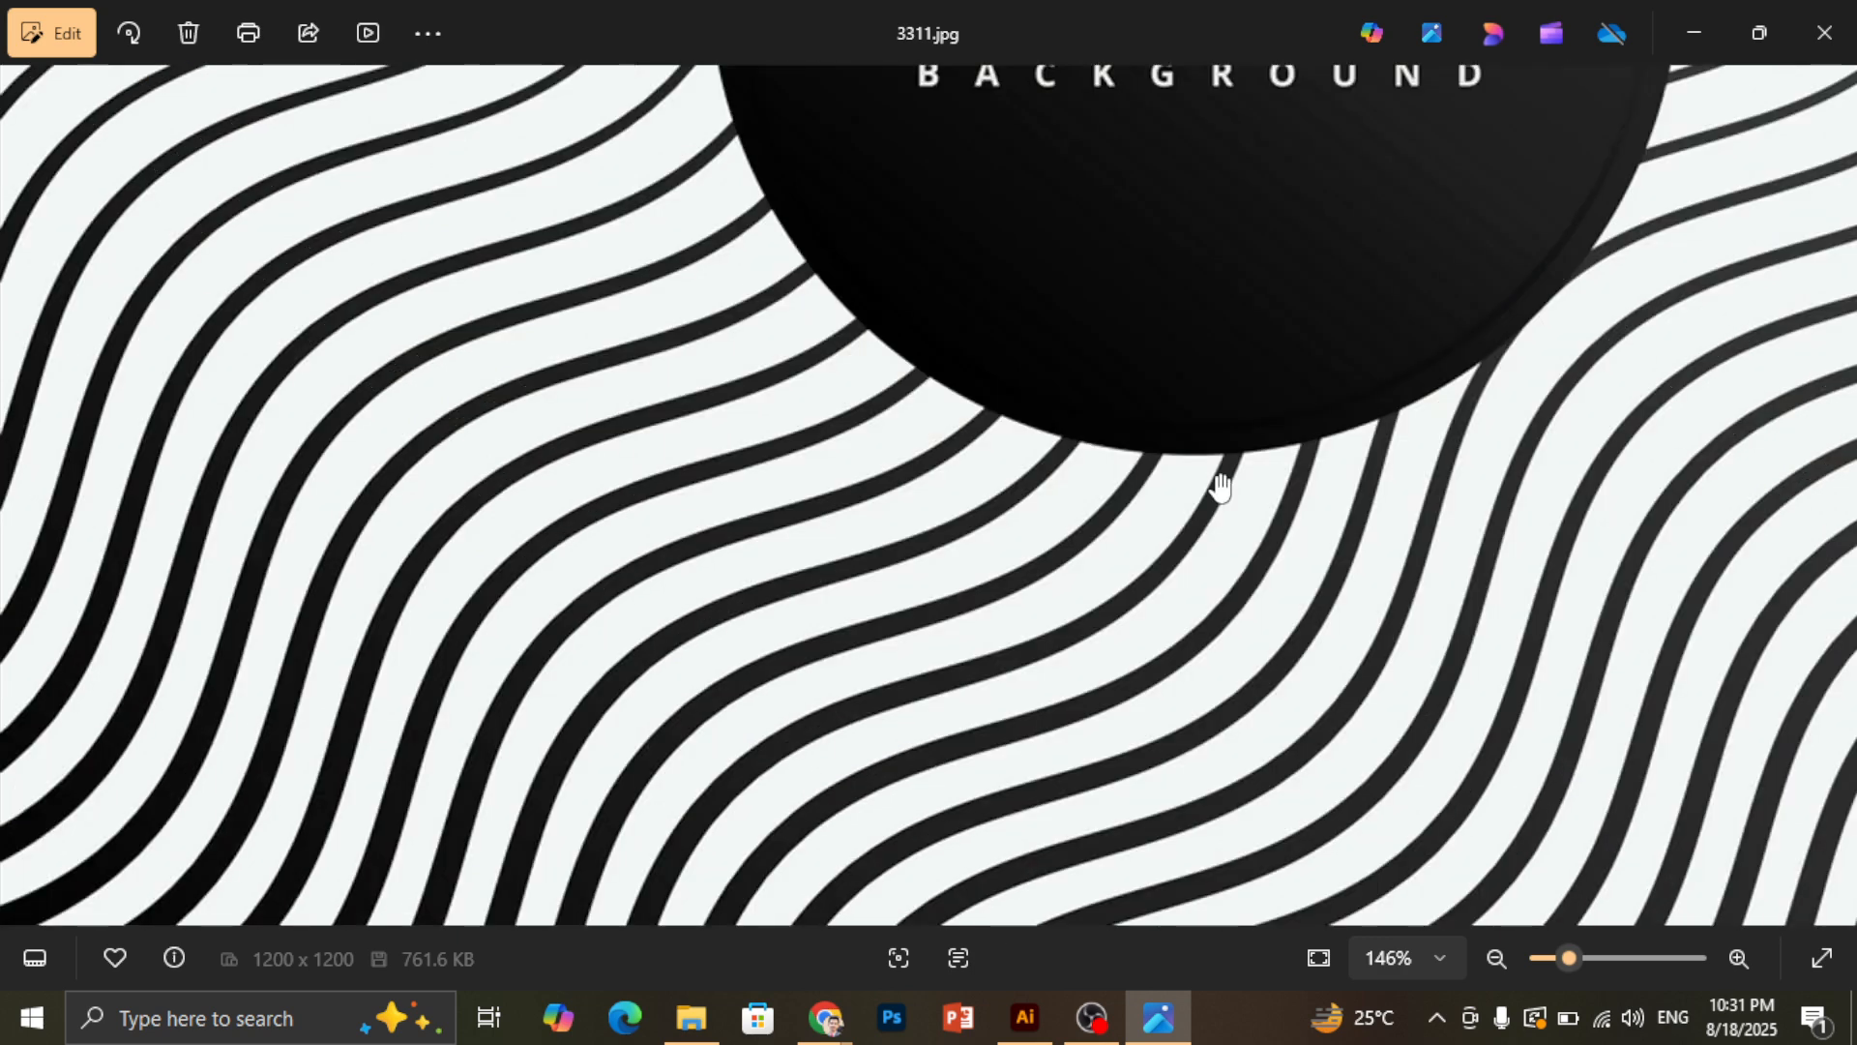
{"action": "scroll", "coordinate": [826, 520], "scroll_direction": "up", "scroll_amount": 1}
{"action": "scroll", "coordinate": [824, 523], "scroll_direction": "up", "scroll_amount": 1}
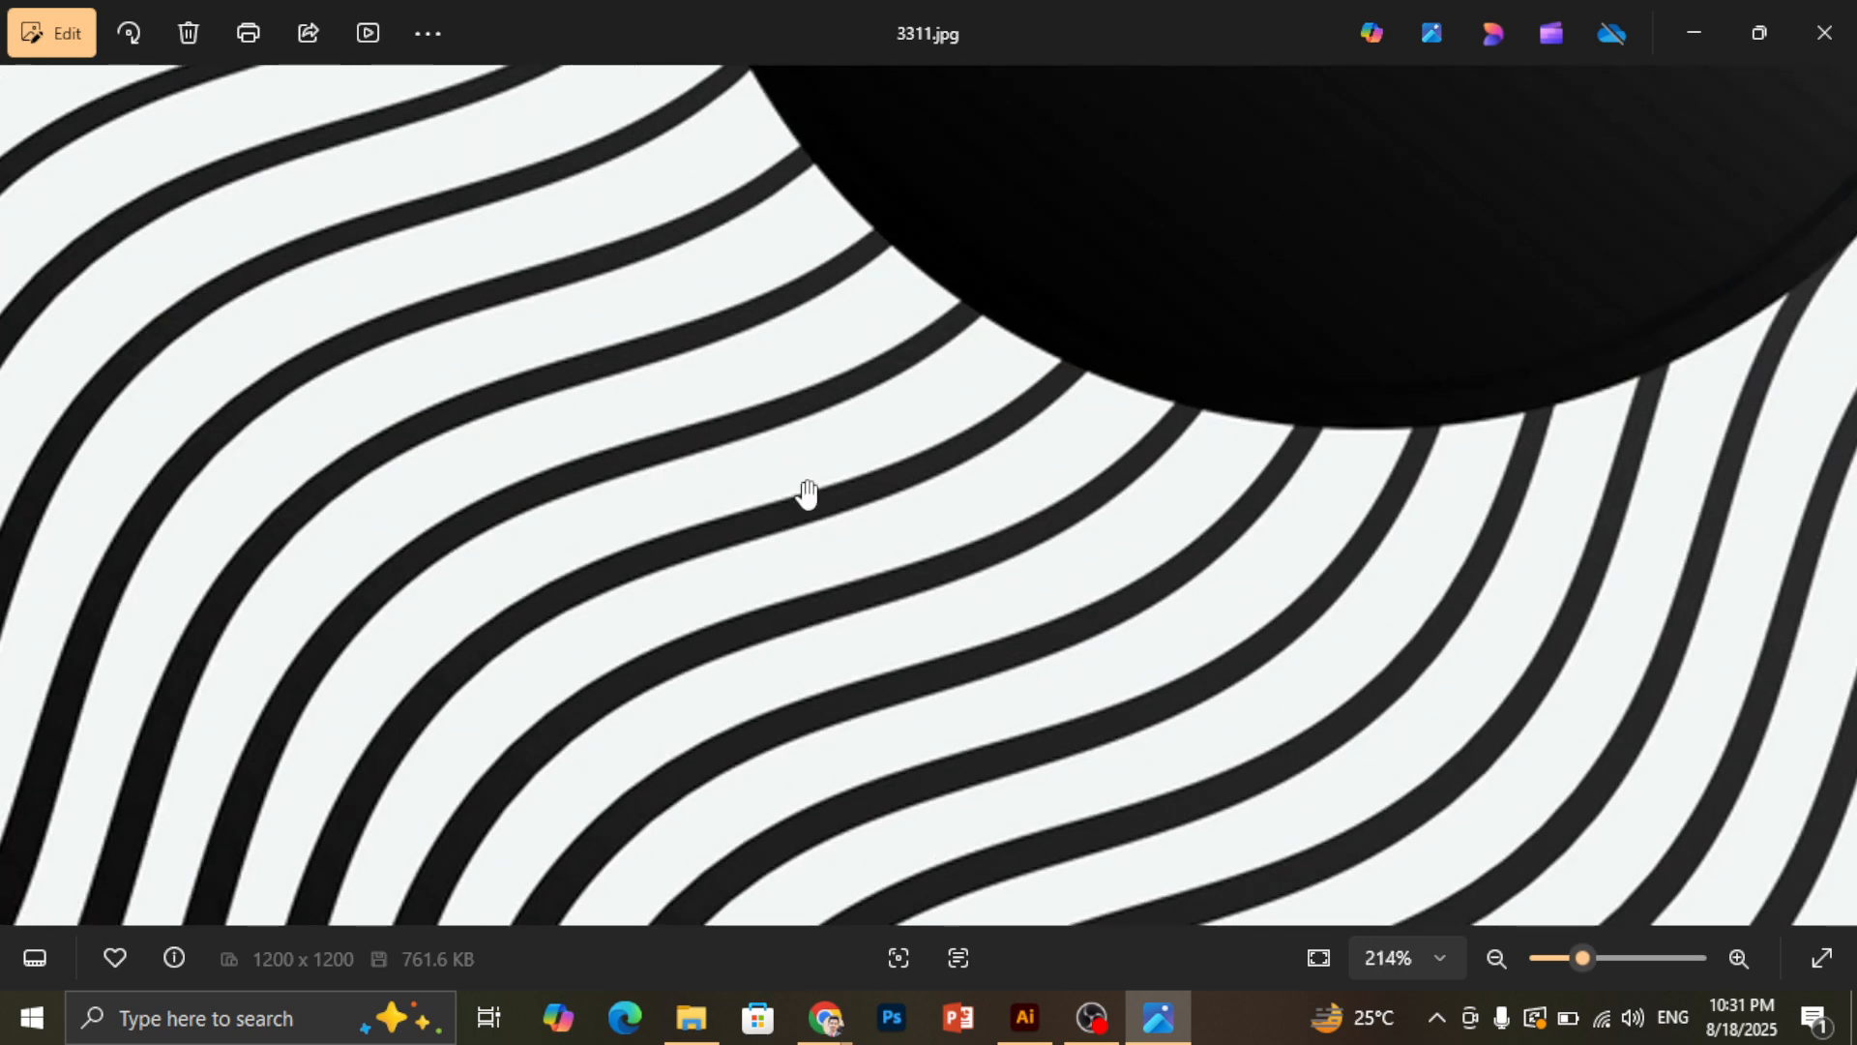
{"action": "scroll", "coordinate": [804, 497], "scroll_direction": "up", "scroll_amount": 4}
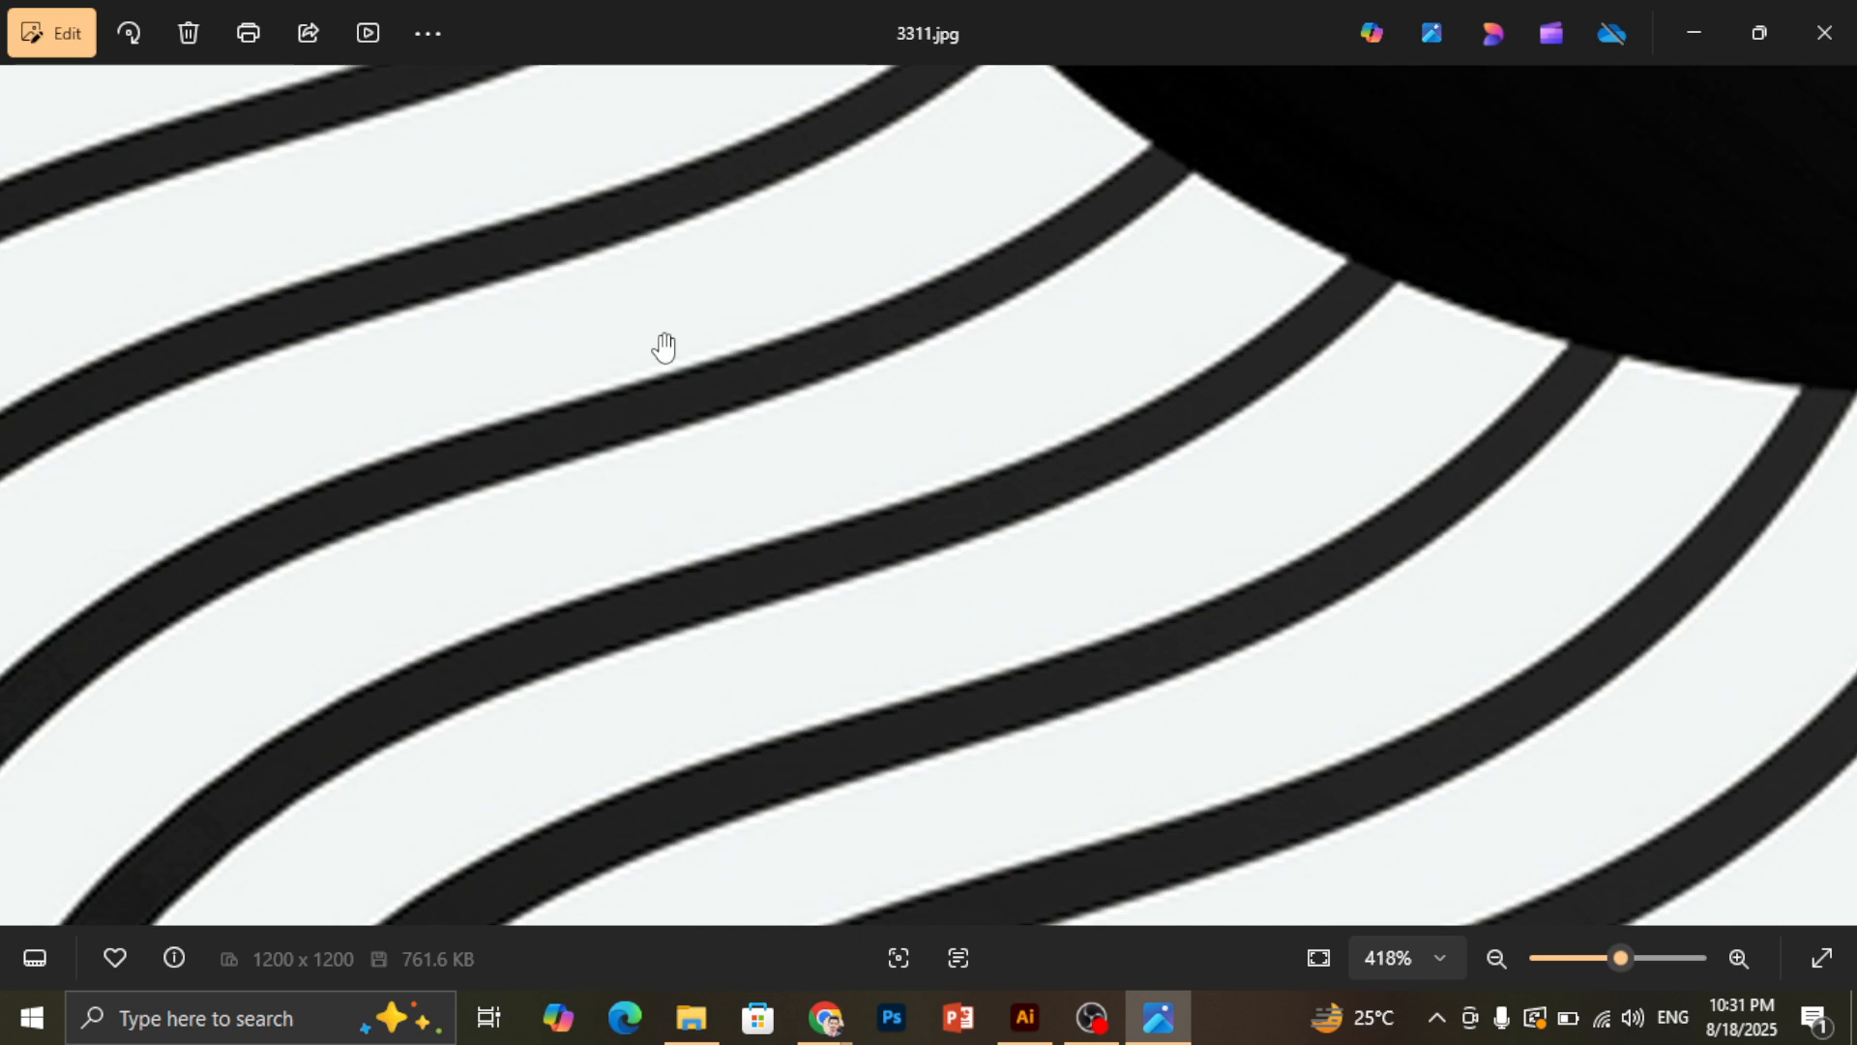
{"action": "scroll", "coordinate": [663, 347], "scroll_direction": "up", "scroll_amount": 3}
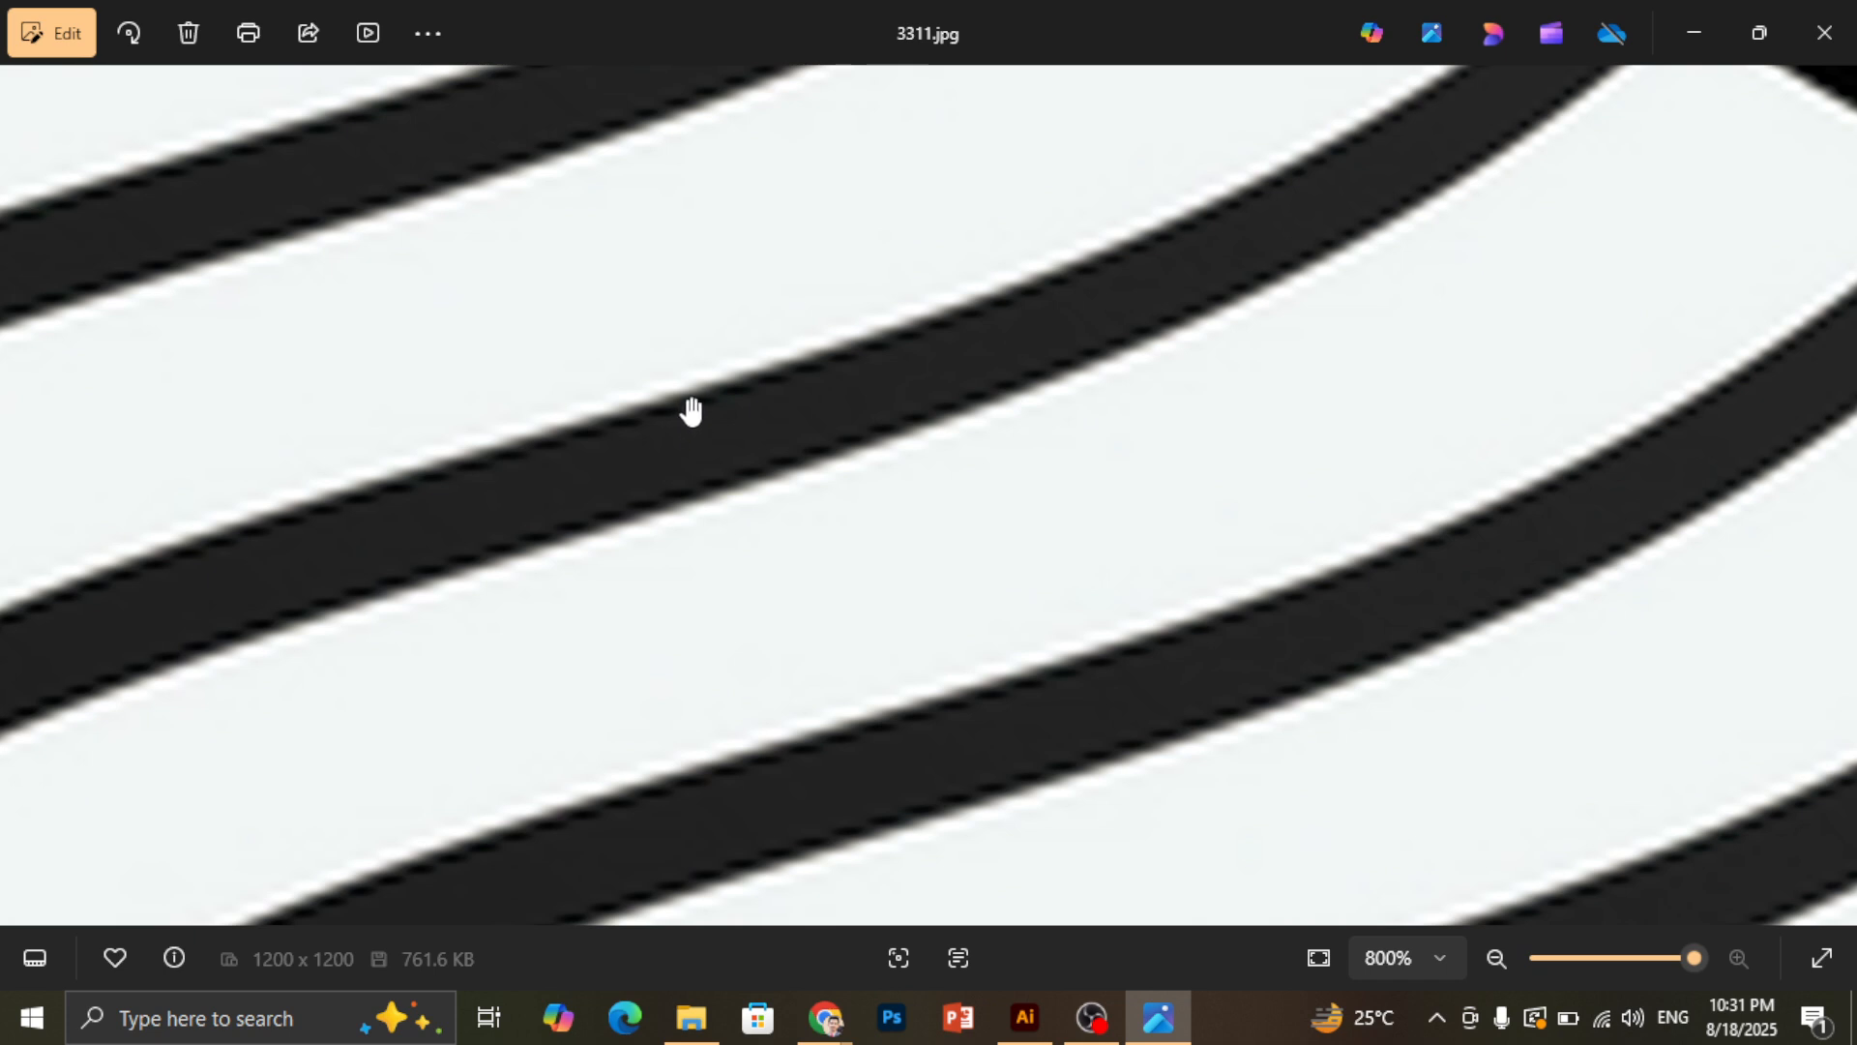
{"action": "left_click_drag", "start_coordinate": [709, 411], "coordinate": [577, 339]}
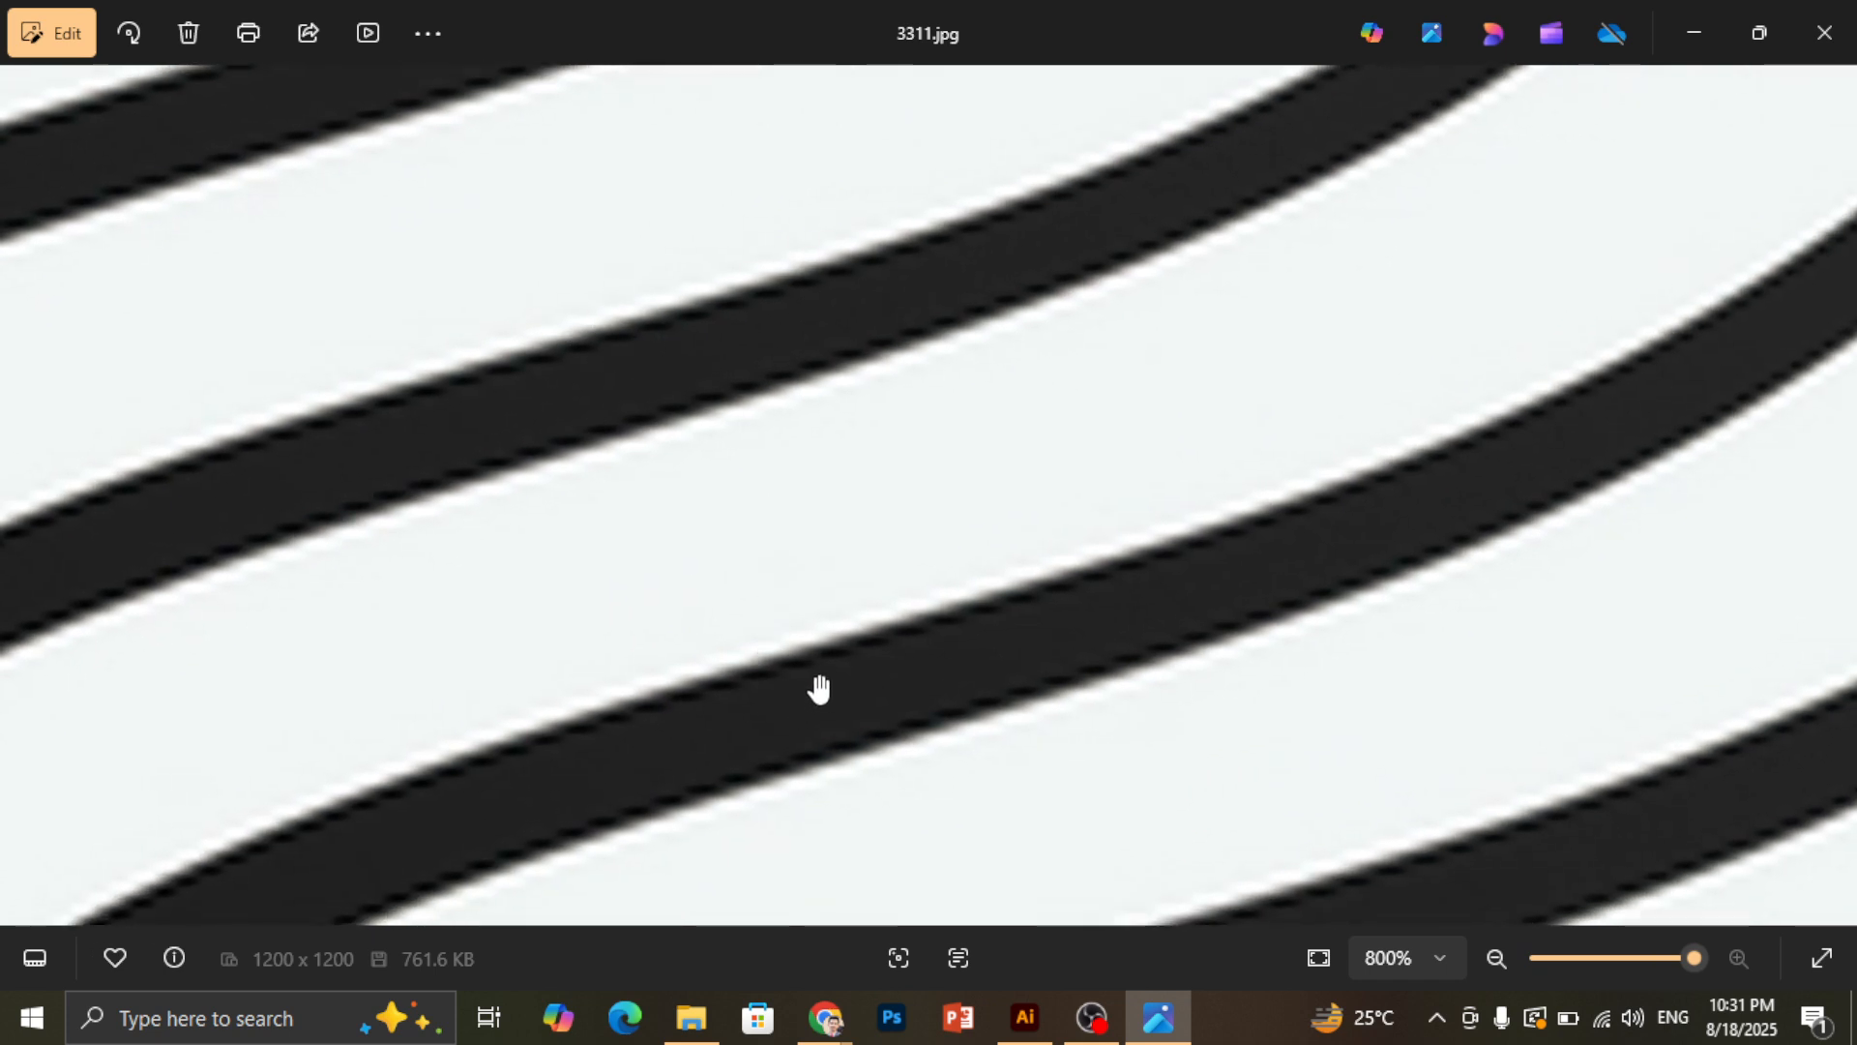
{"action": "scroll", "coordinate": [821, 683], "scroll_direction": "down", "scroll_amount": 1}
{"action": "scroll", "coordinate": [820, 683], "scroll_direction": "down", "scroll_amount": 12}
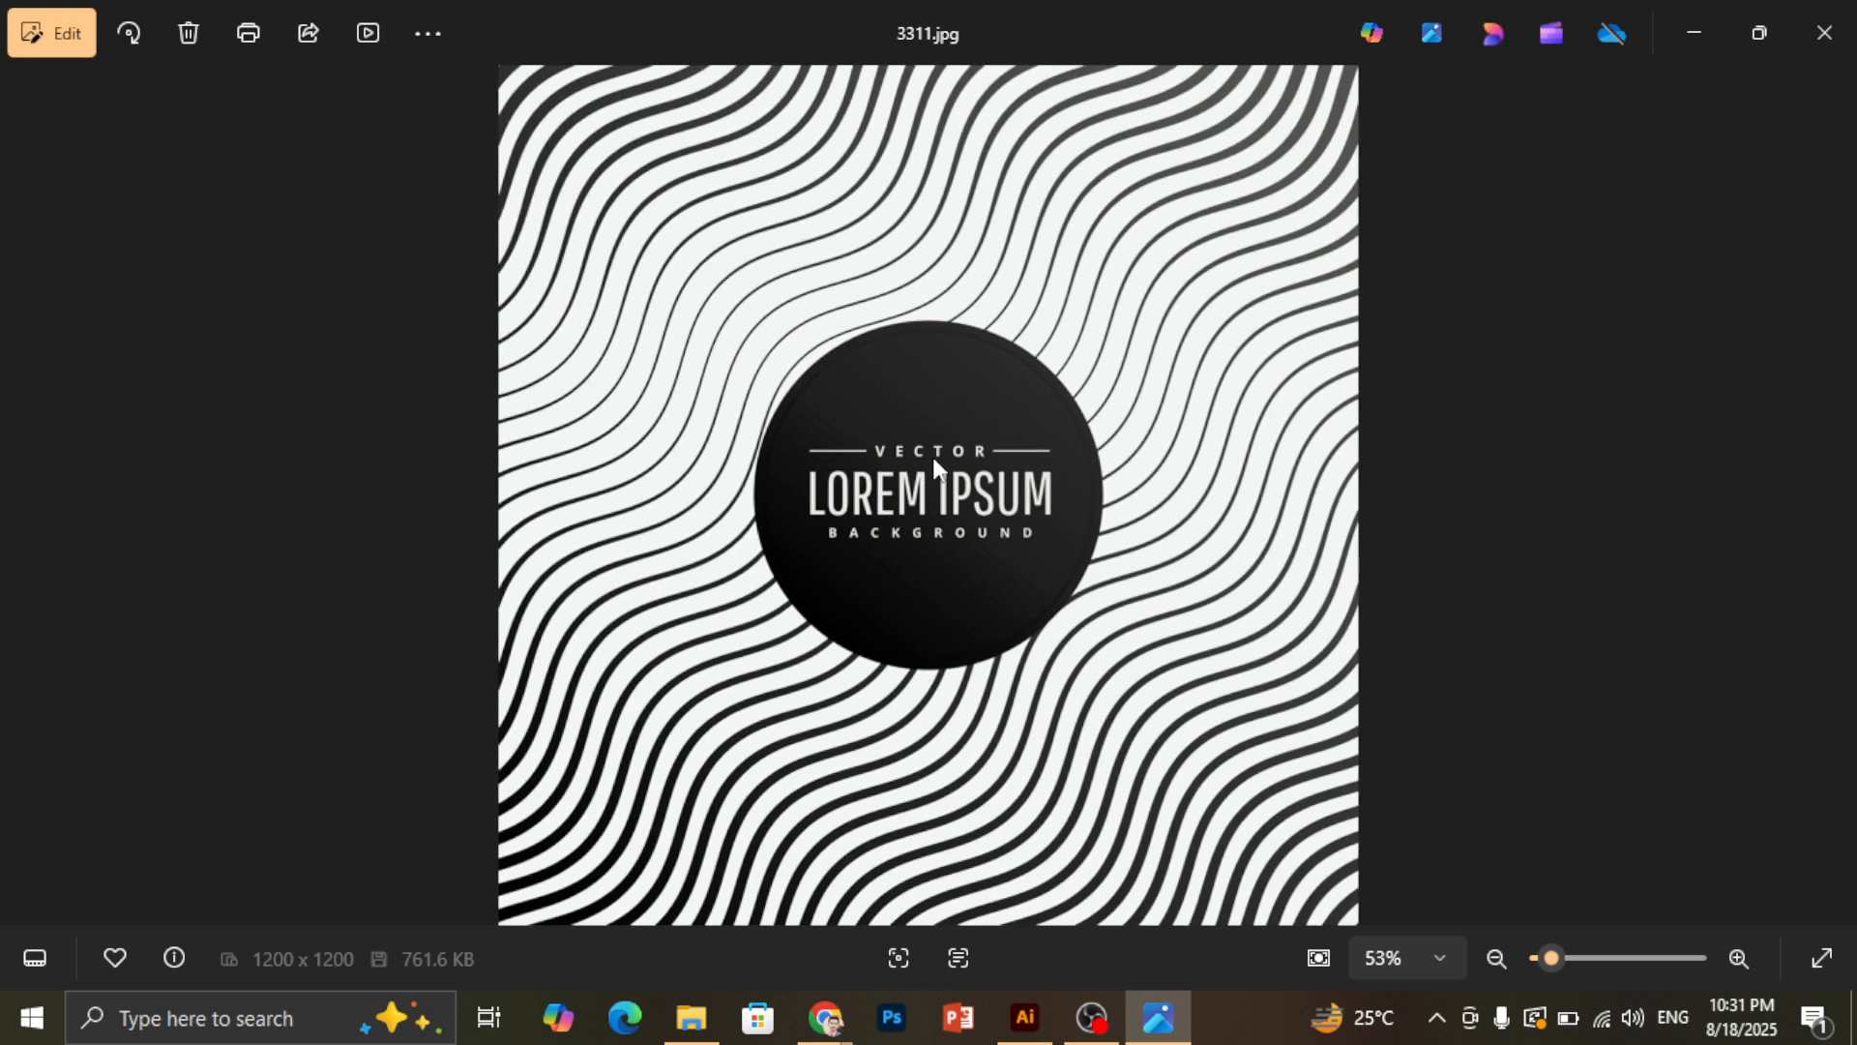
Inspect the edges of the "VECTOR LOREM IPSUM" lettering in 3311.jpg at high magnification, and close the image
{"action": "scroll", "coordinate": [938, 463], "scroll_direction": "up", "scroll_amount": 12}
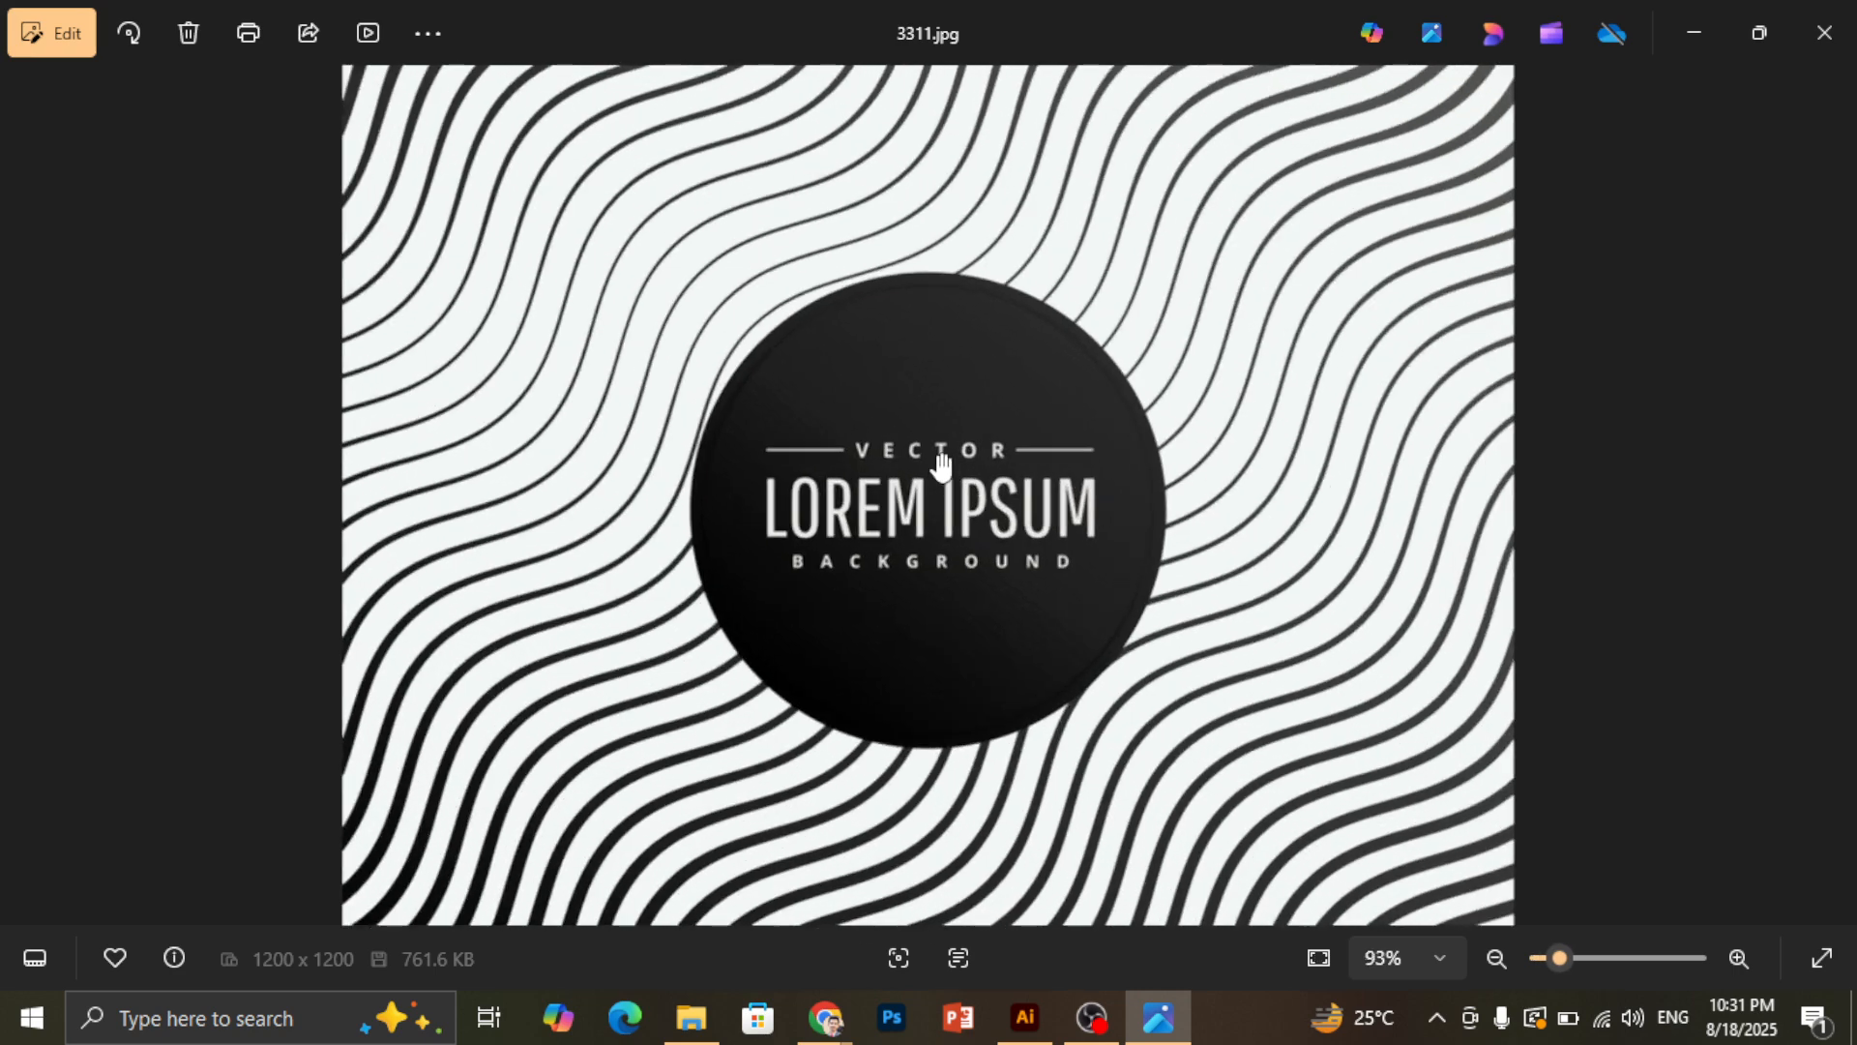
{"action": "scroll", "coordinate": [943, 467], "scroll_direction": "up", "scroll_amount": 2}
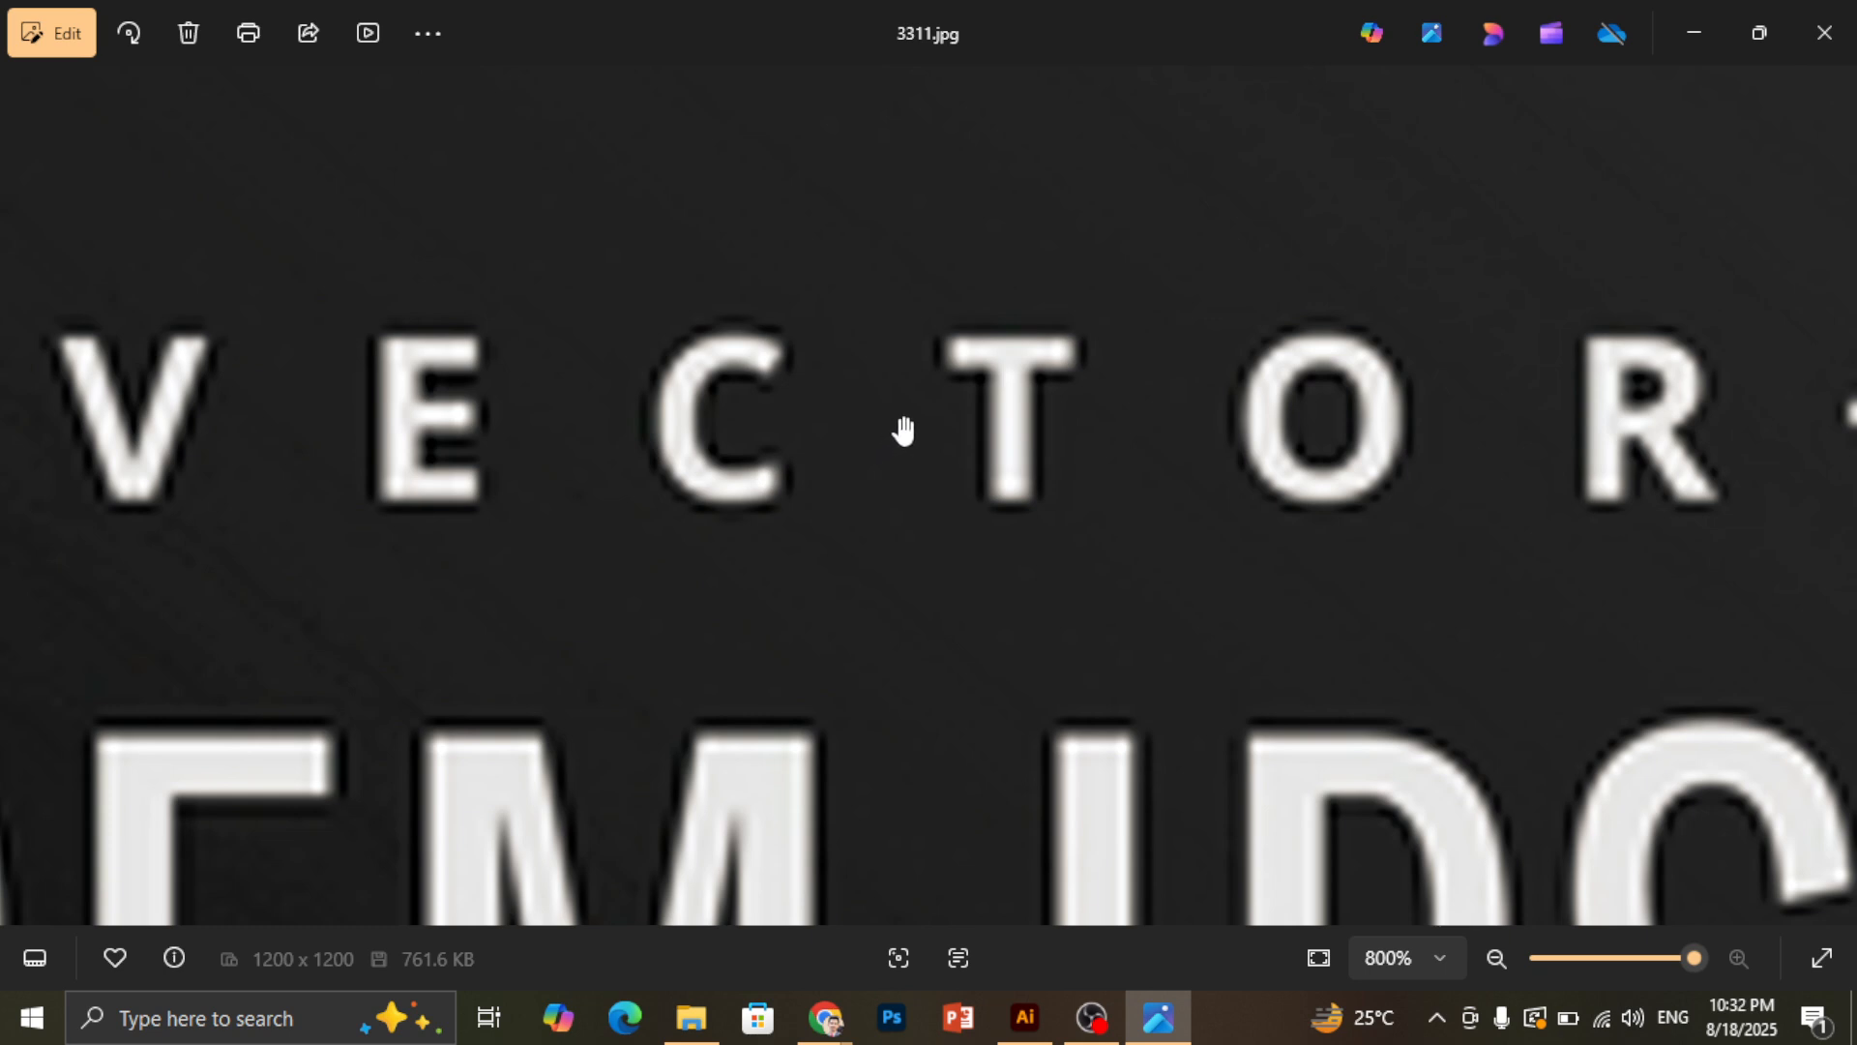
{"action": "scroll", "coordinate": [905, 430], "scroll_direction": "down", "scroll_amount": 10}
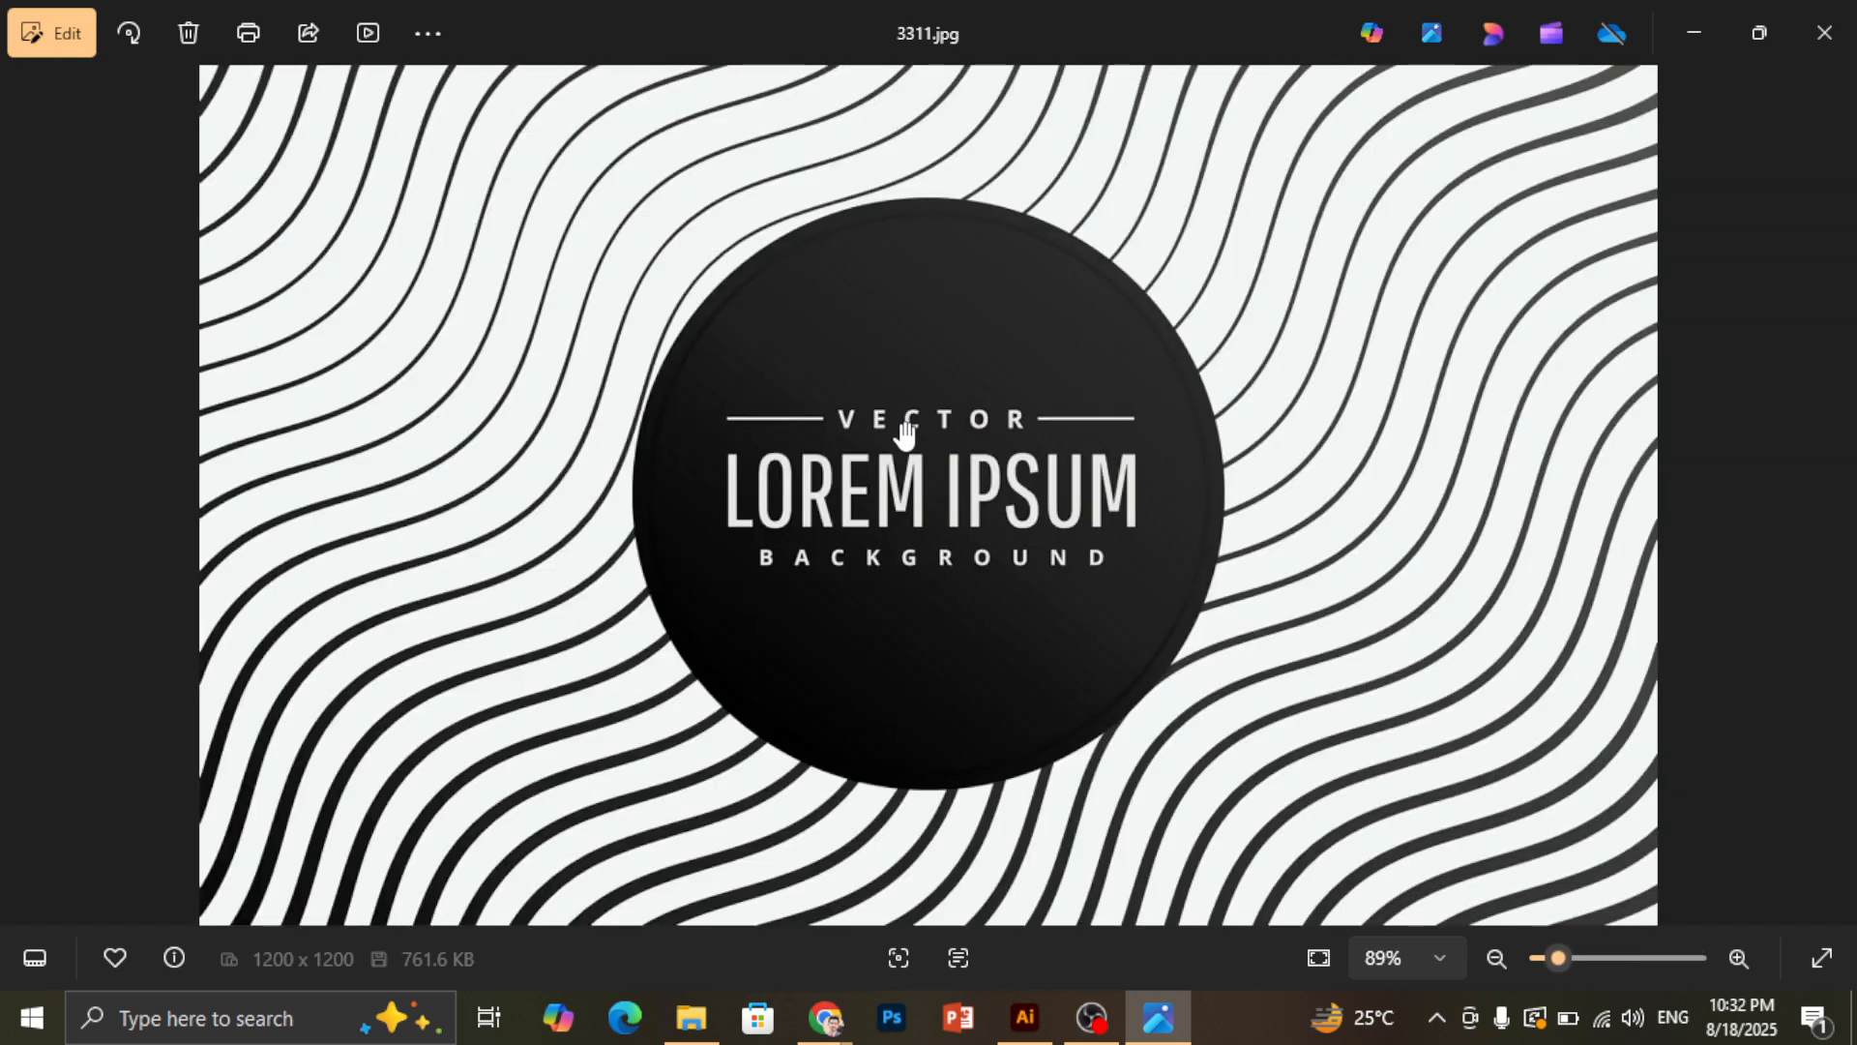
{"action": "scroll", "coordinate": [905, 430], "scroll_direction": "down", "scroll_amount": 3}
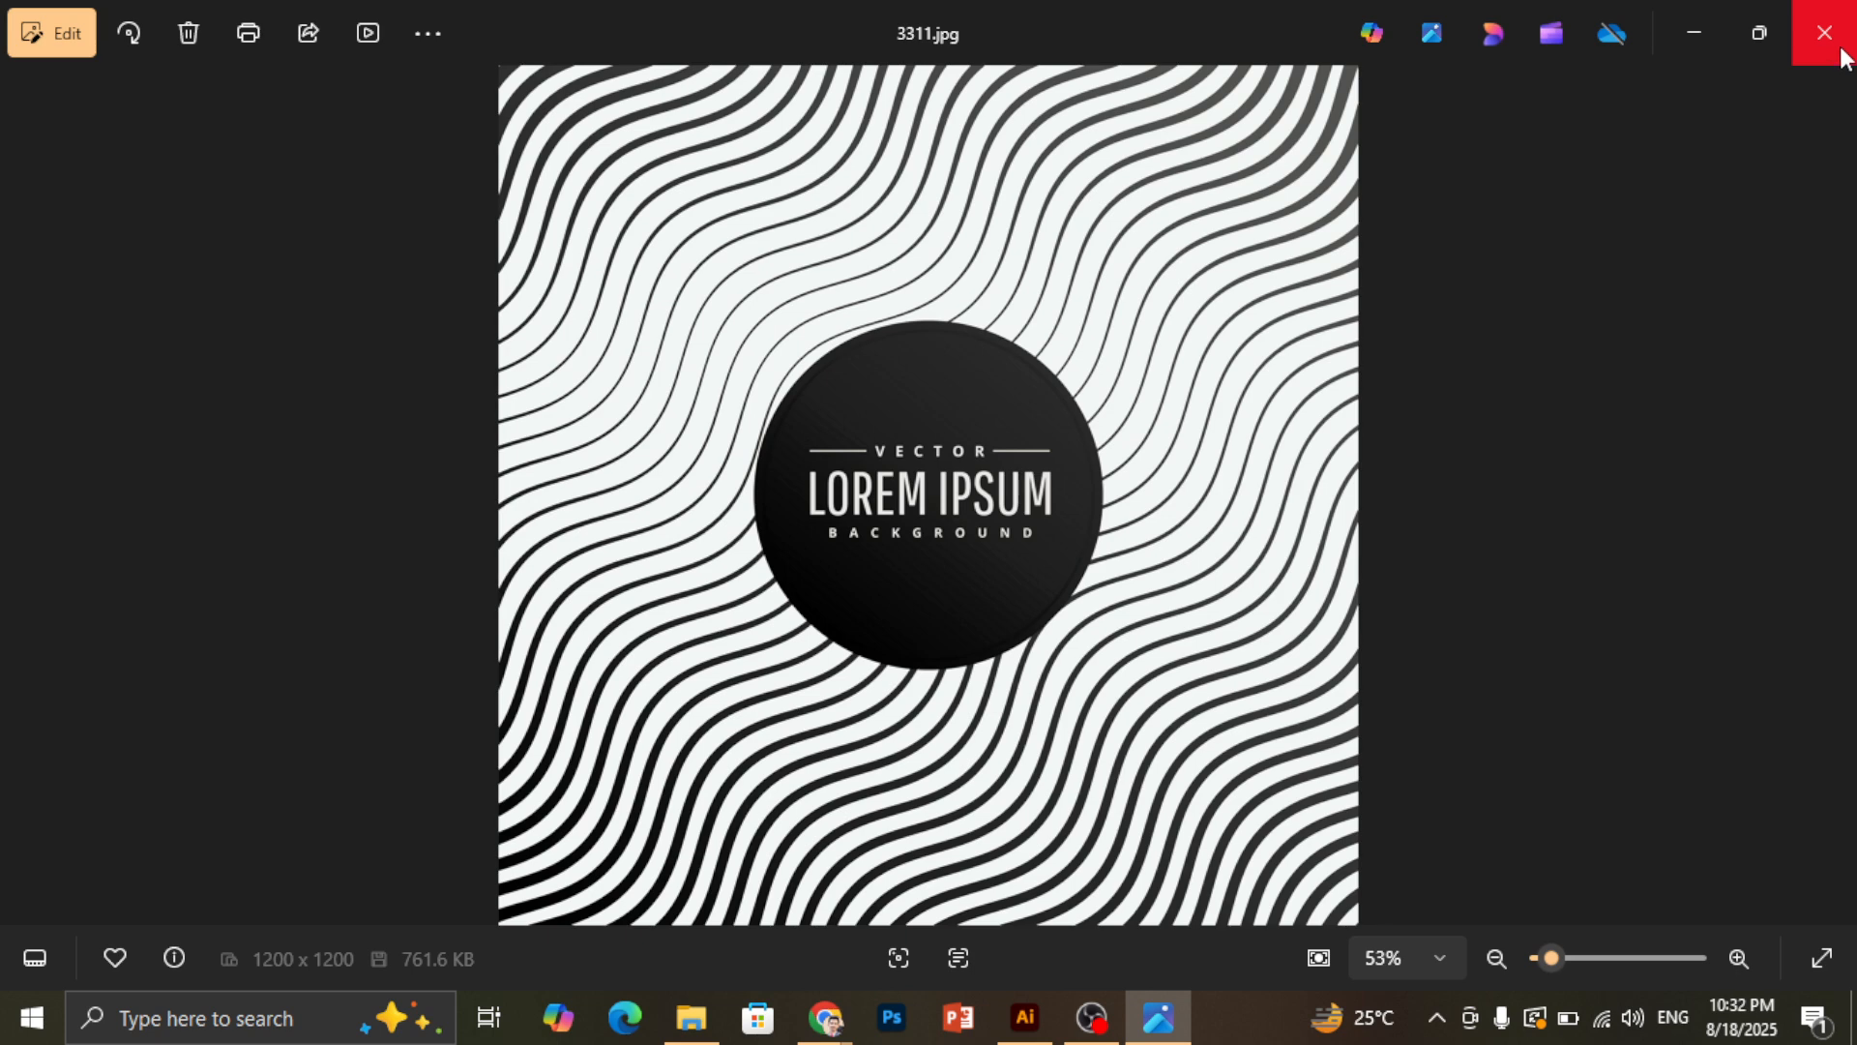
{"action": "left_click", "coordinate": [1837, 58]}
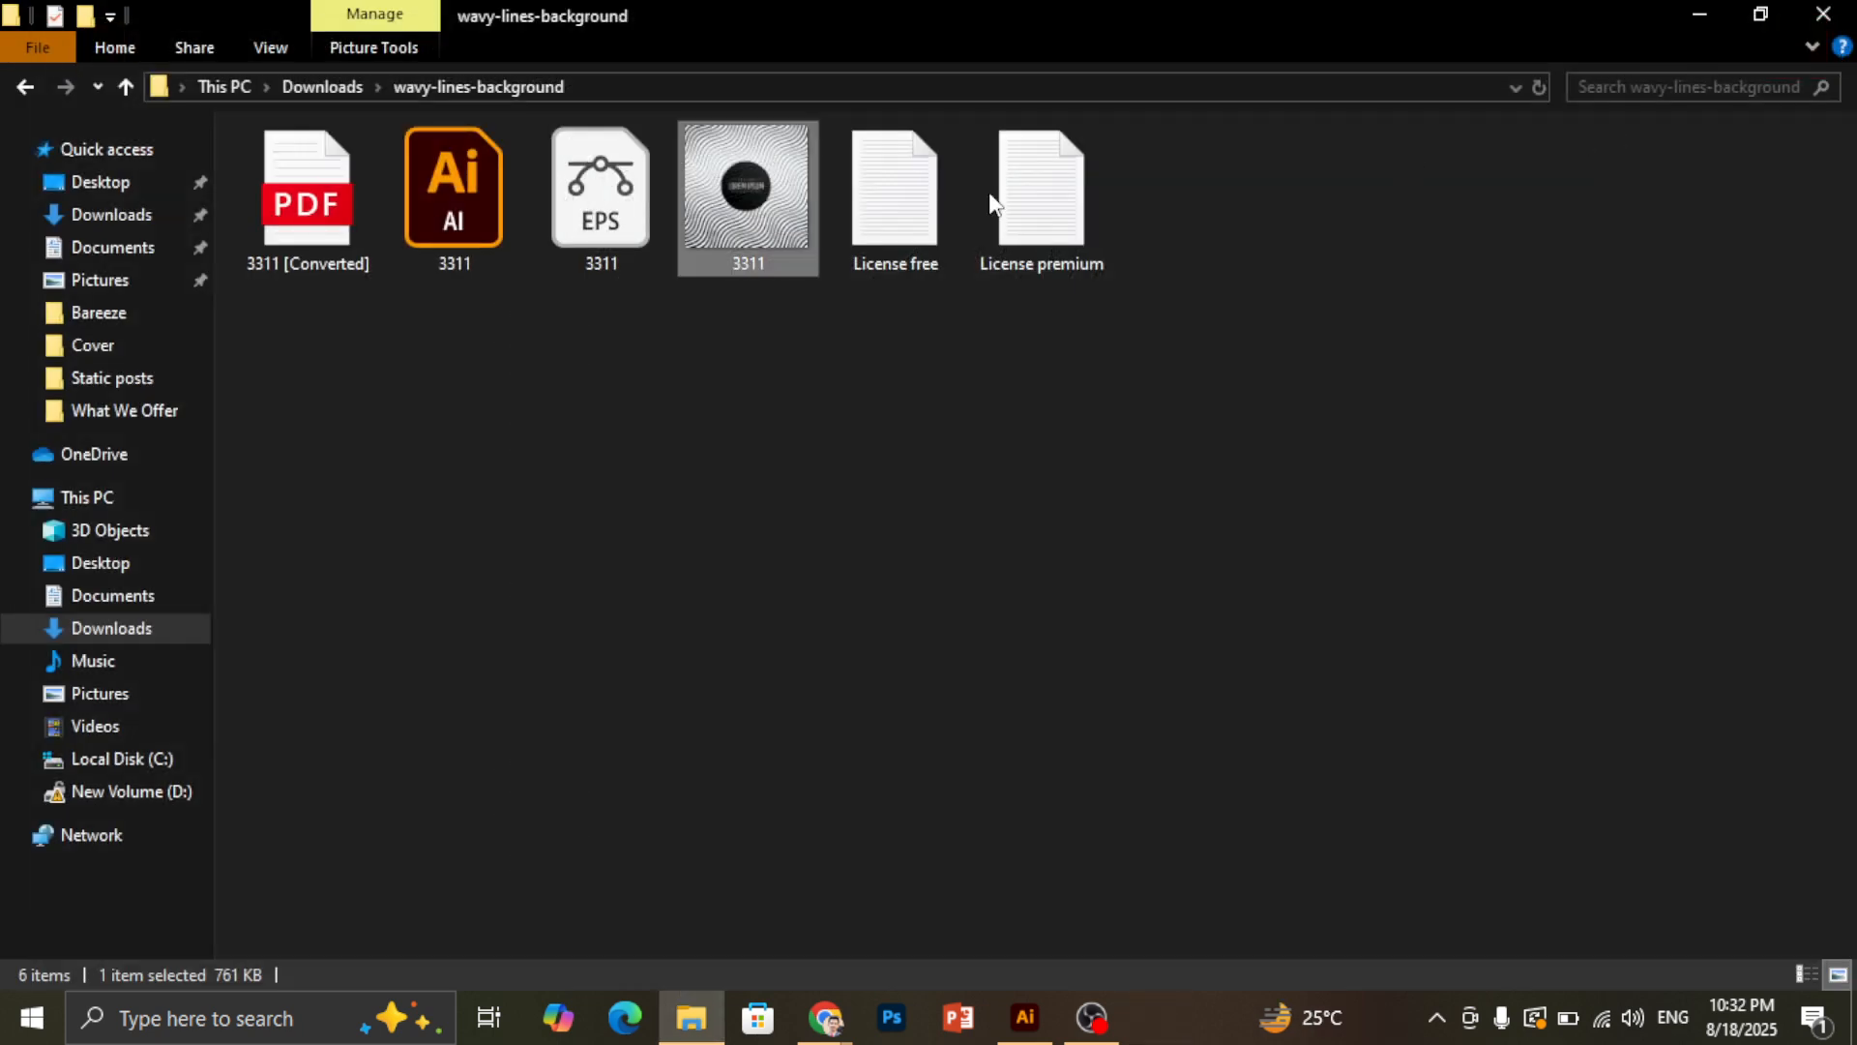
Open 3311 [Converted].pdf from the folder in the browser, examine its wavy line edges enlarged, and put the browser window away
{"action": "left_click", "coordinate": [288, 219]}
{"action": "key", "text": "Return"}
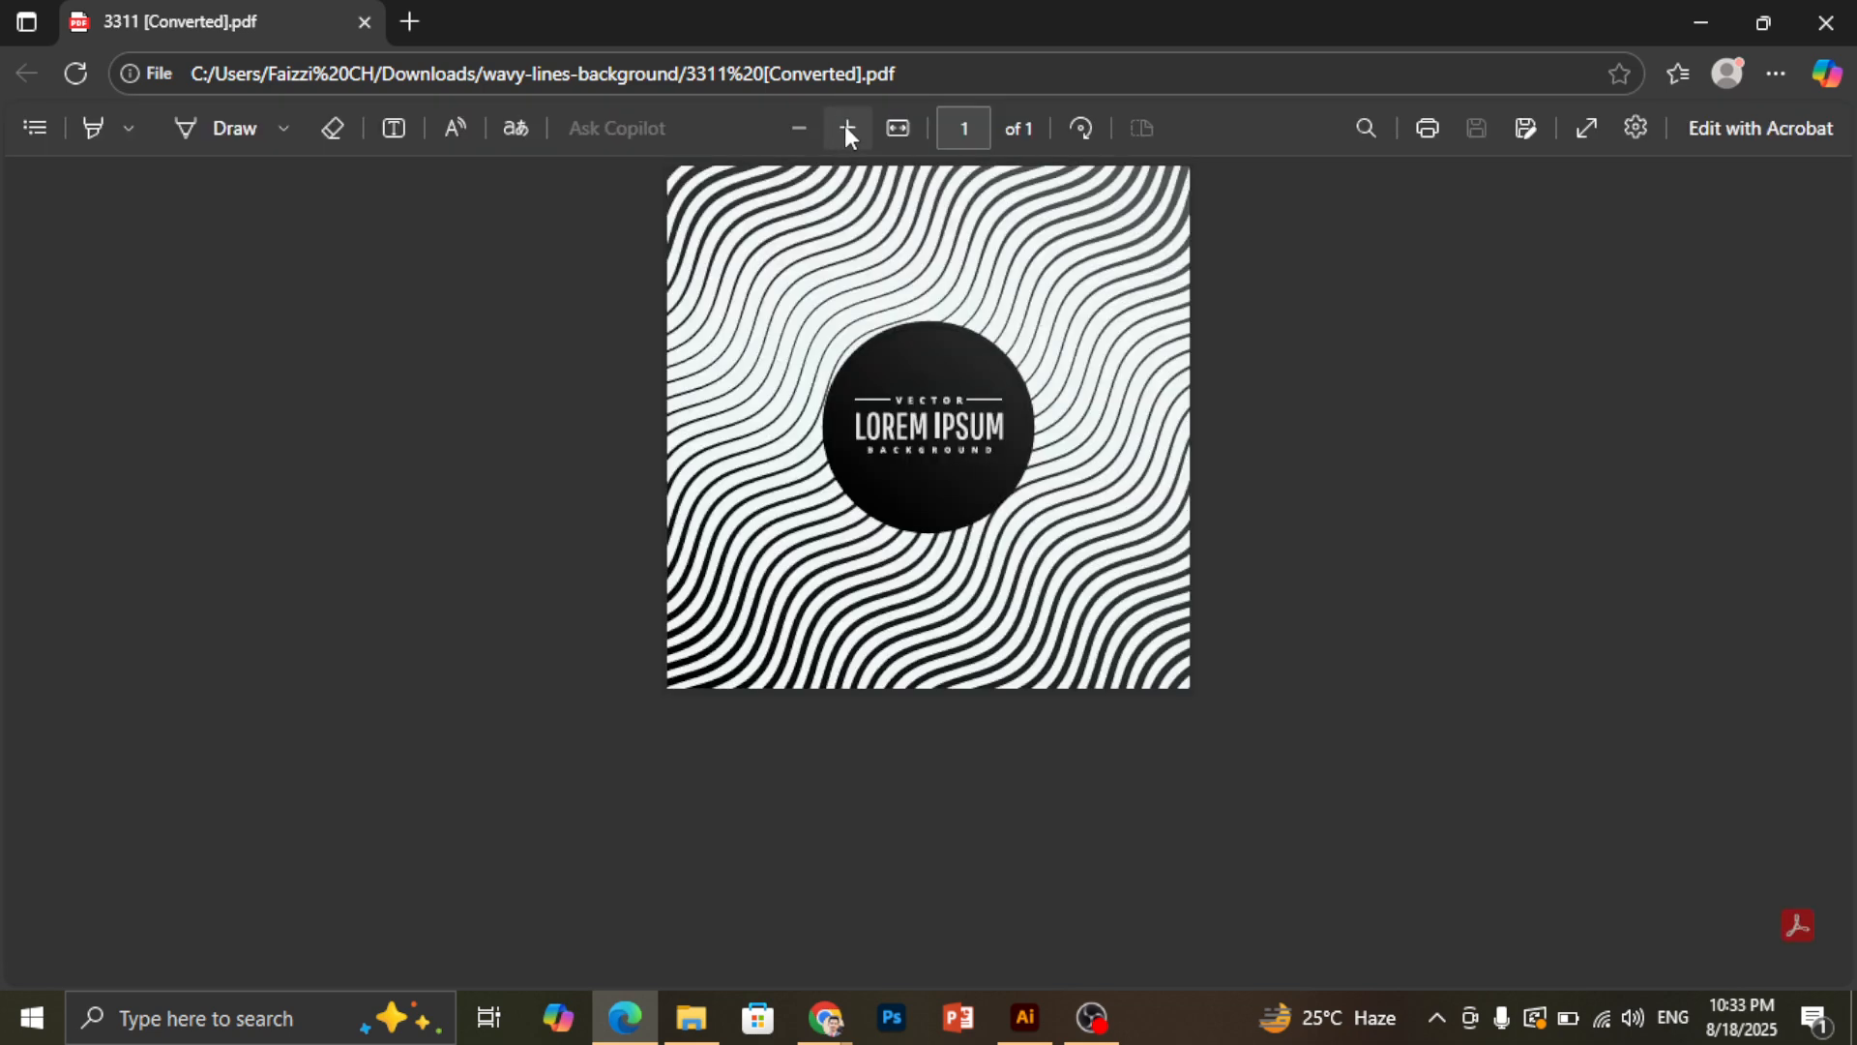
{"action": "left_click", "coordinate": [846, 128]}
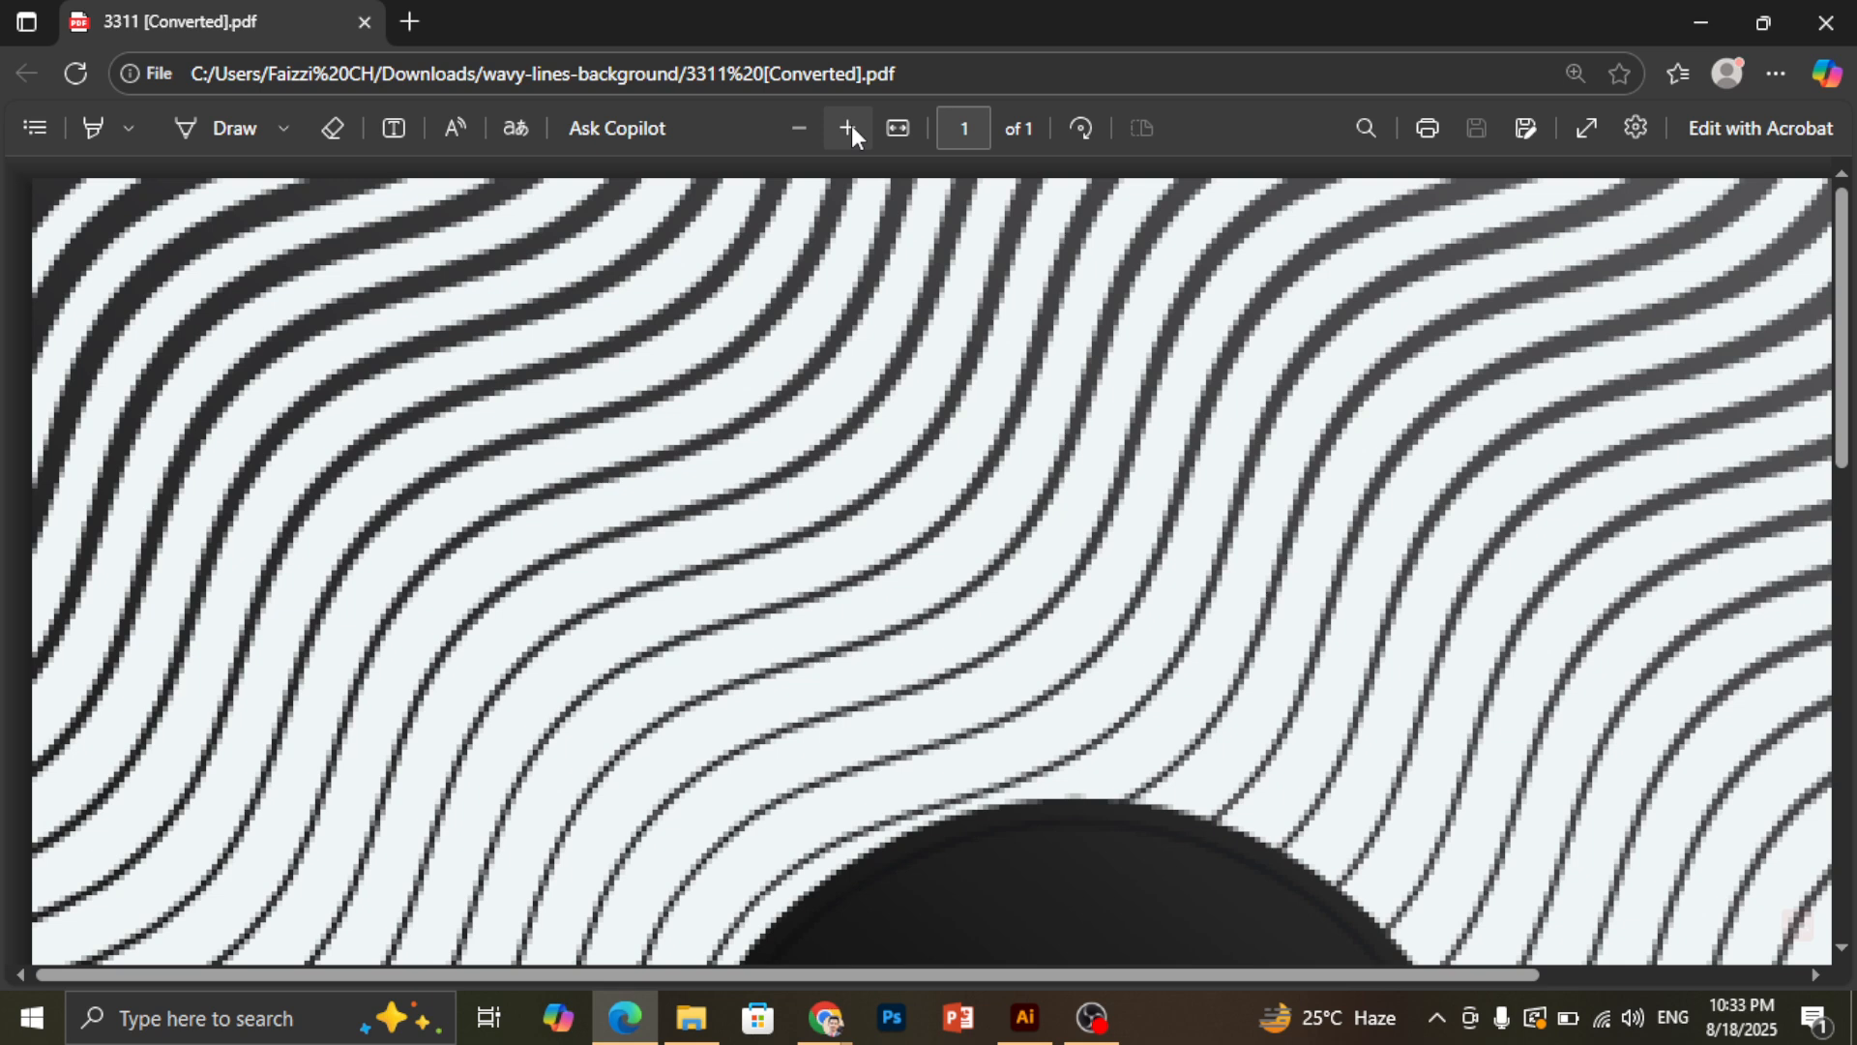
{"action": "left_click", "coordinate": [851, 128]}
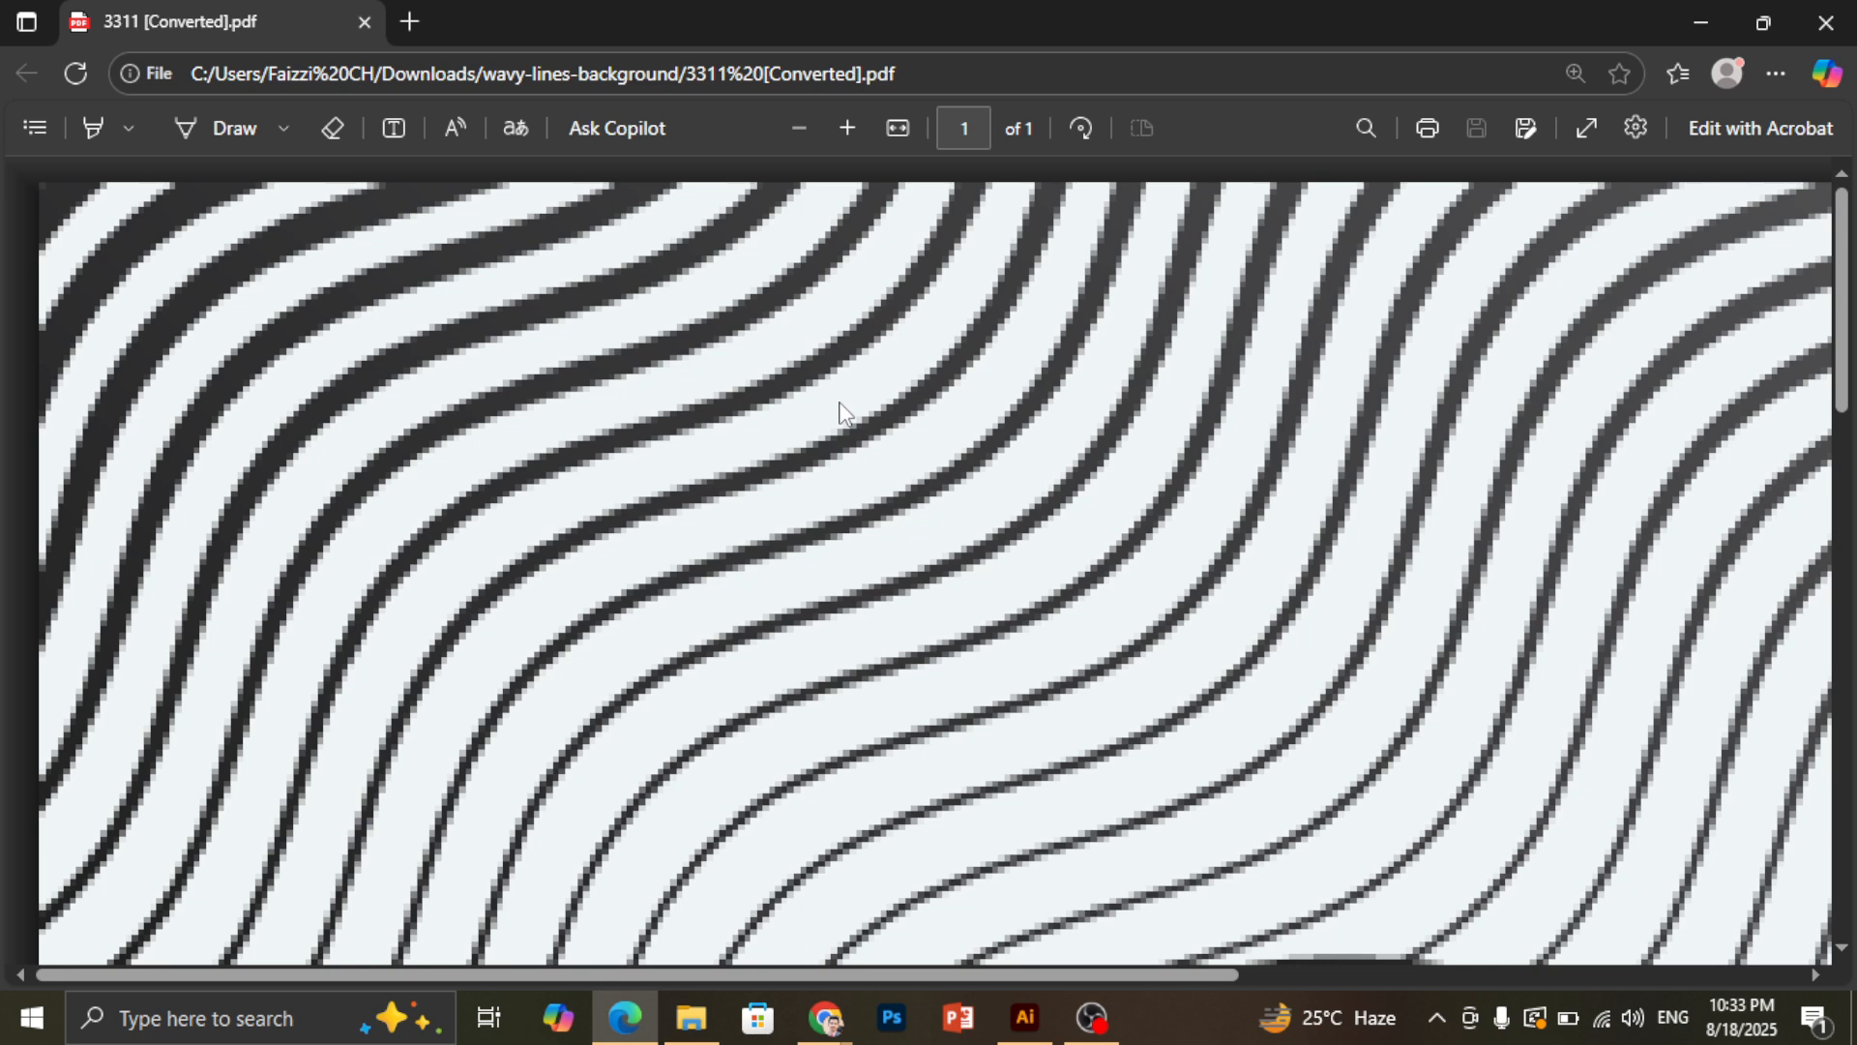
{"action": "left_click", "coordinate": [77, 83]}
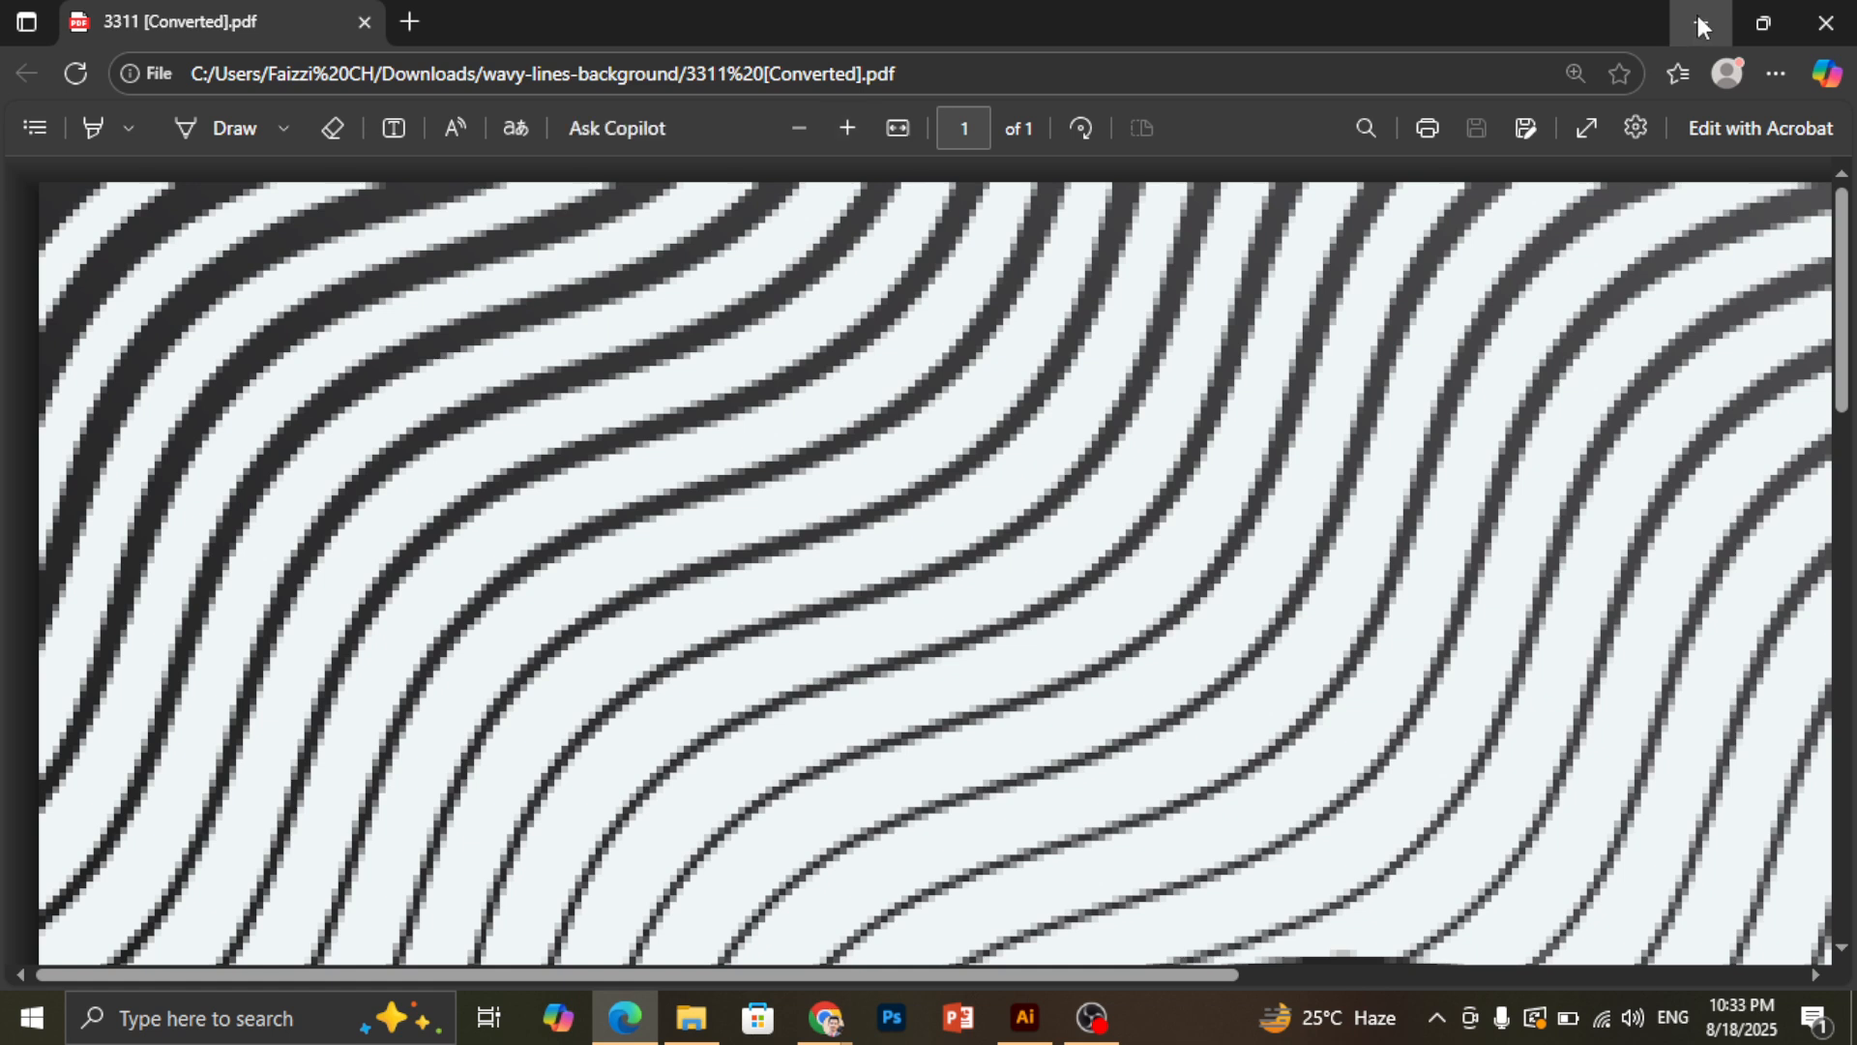
{"action": "left_click", "coordinate": [1700, 21]}
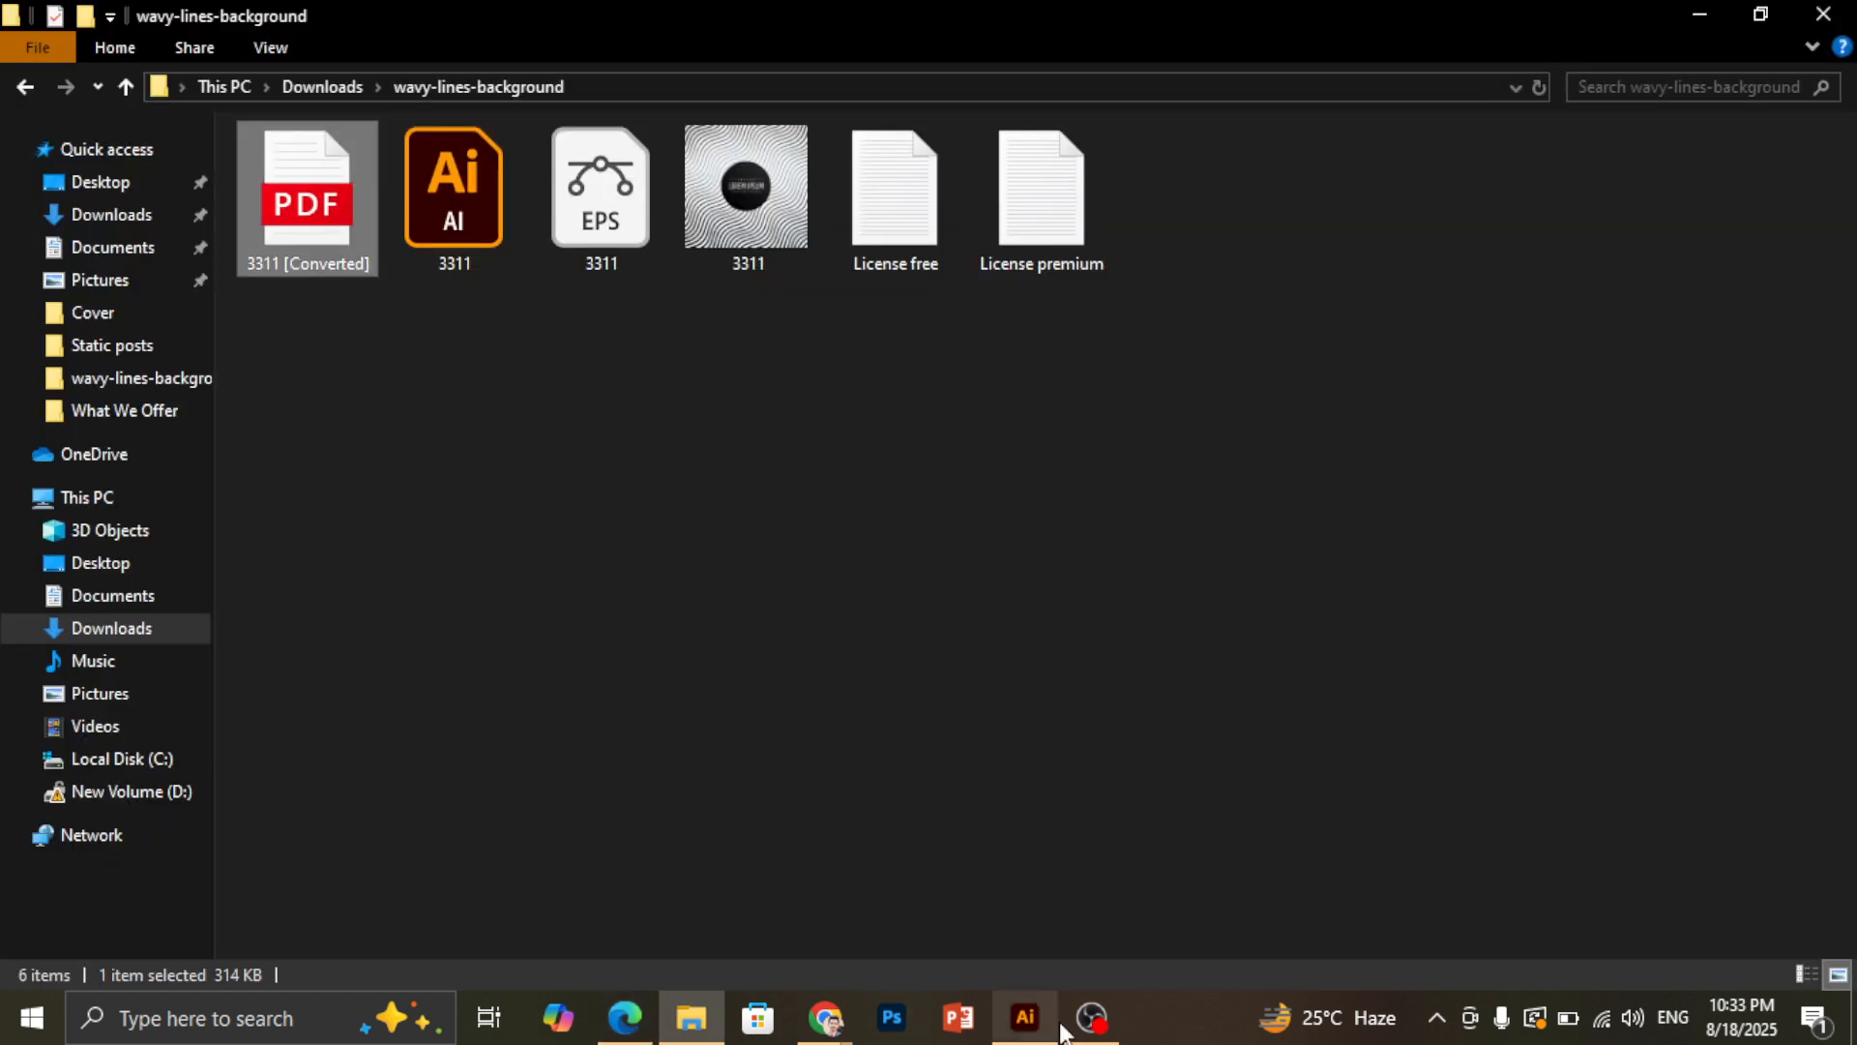
Switch to Illustrator and open the recent file 3311 [Converted].pdf
{"action": "left_click", "coordinate": [1050, 1023]}
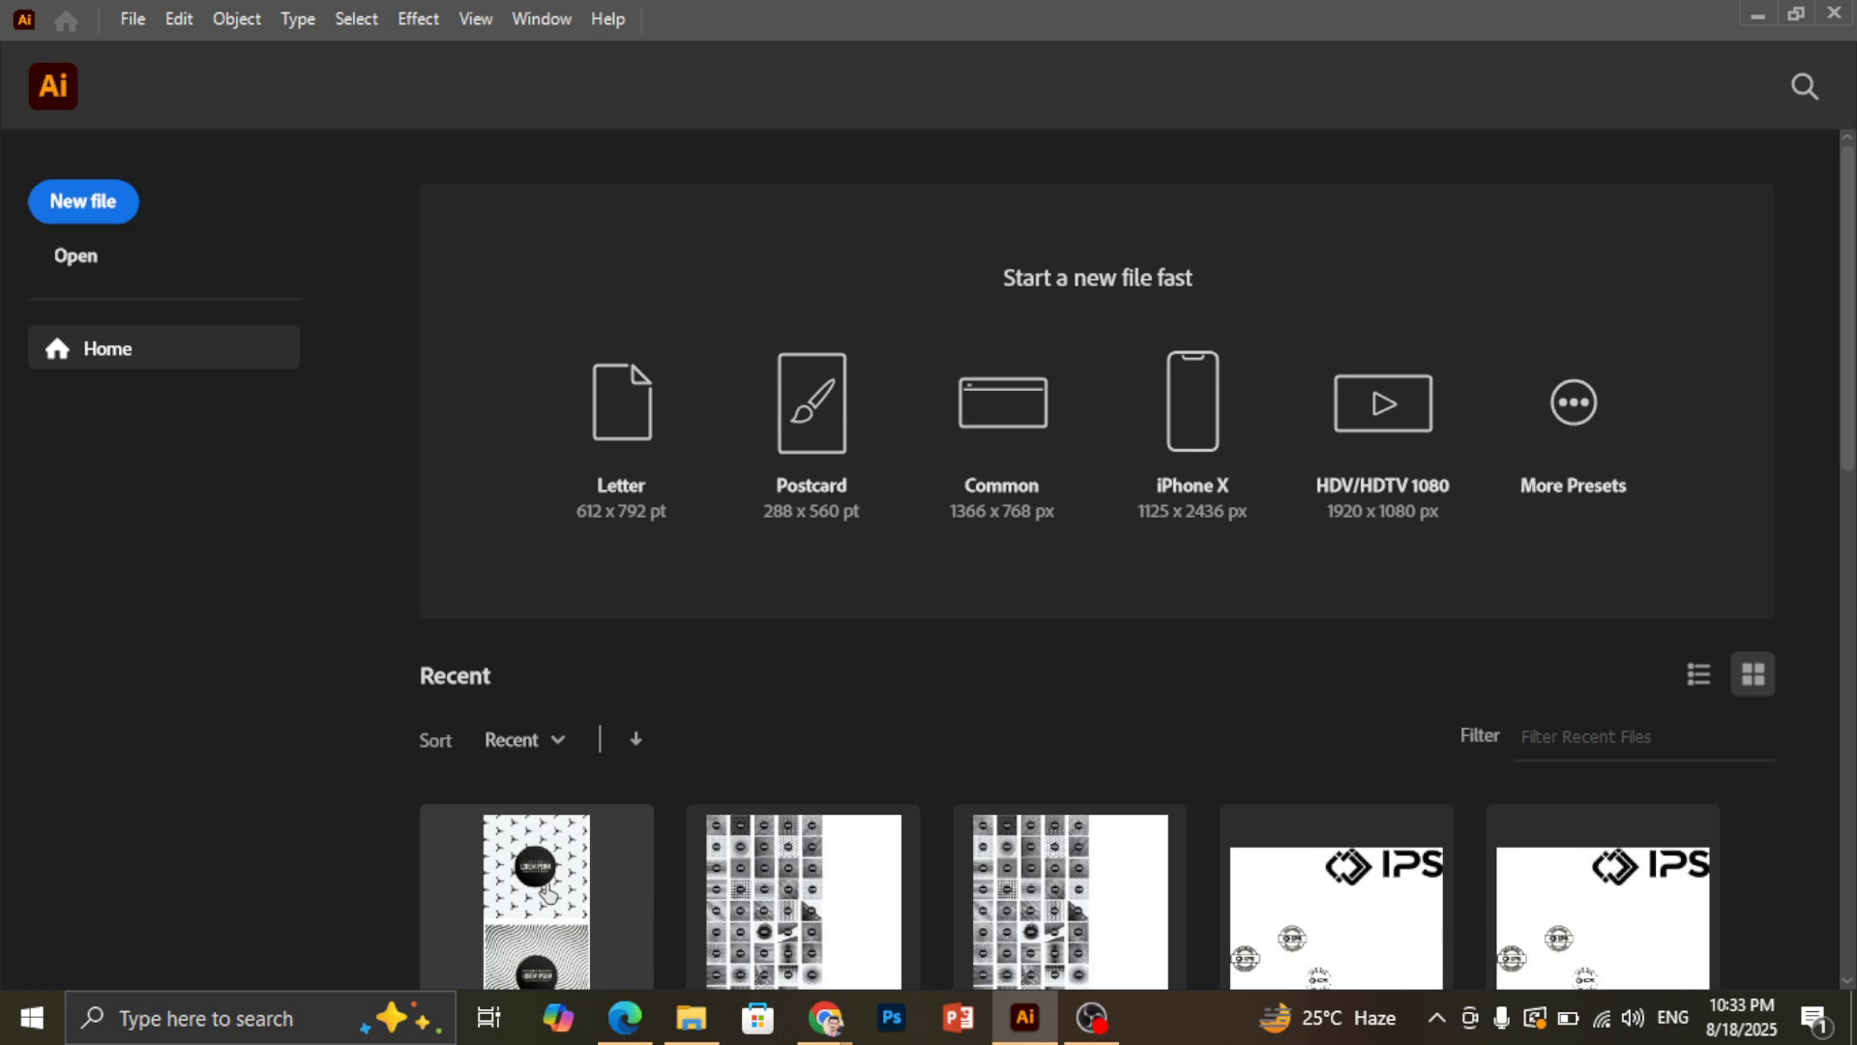
{"action": "scroll", "coordinate": [549, 891], "scroll_direction": "down", "scroll_amount": 1}
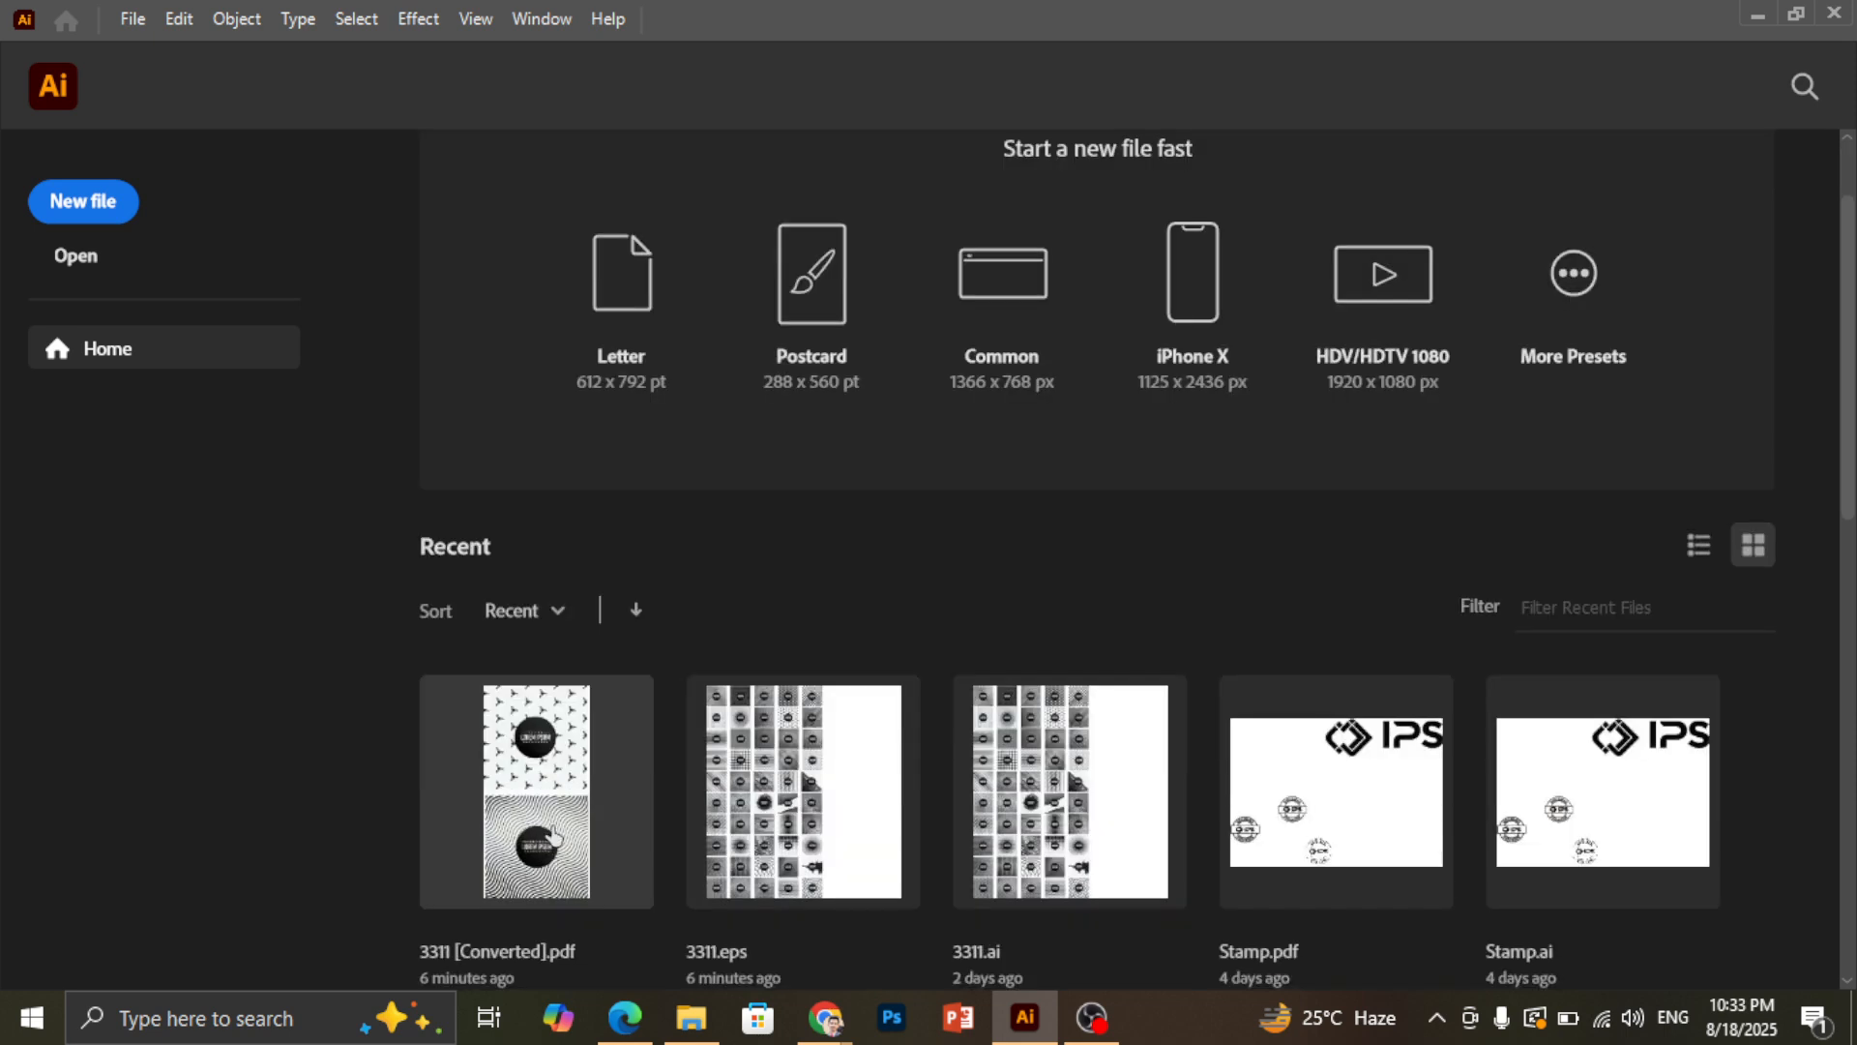
{"action": "left_click", "coordinate": [625, 1021]}
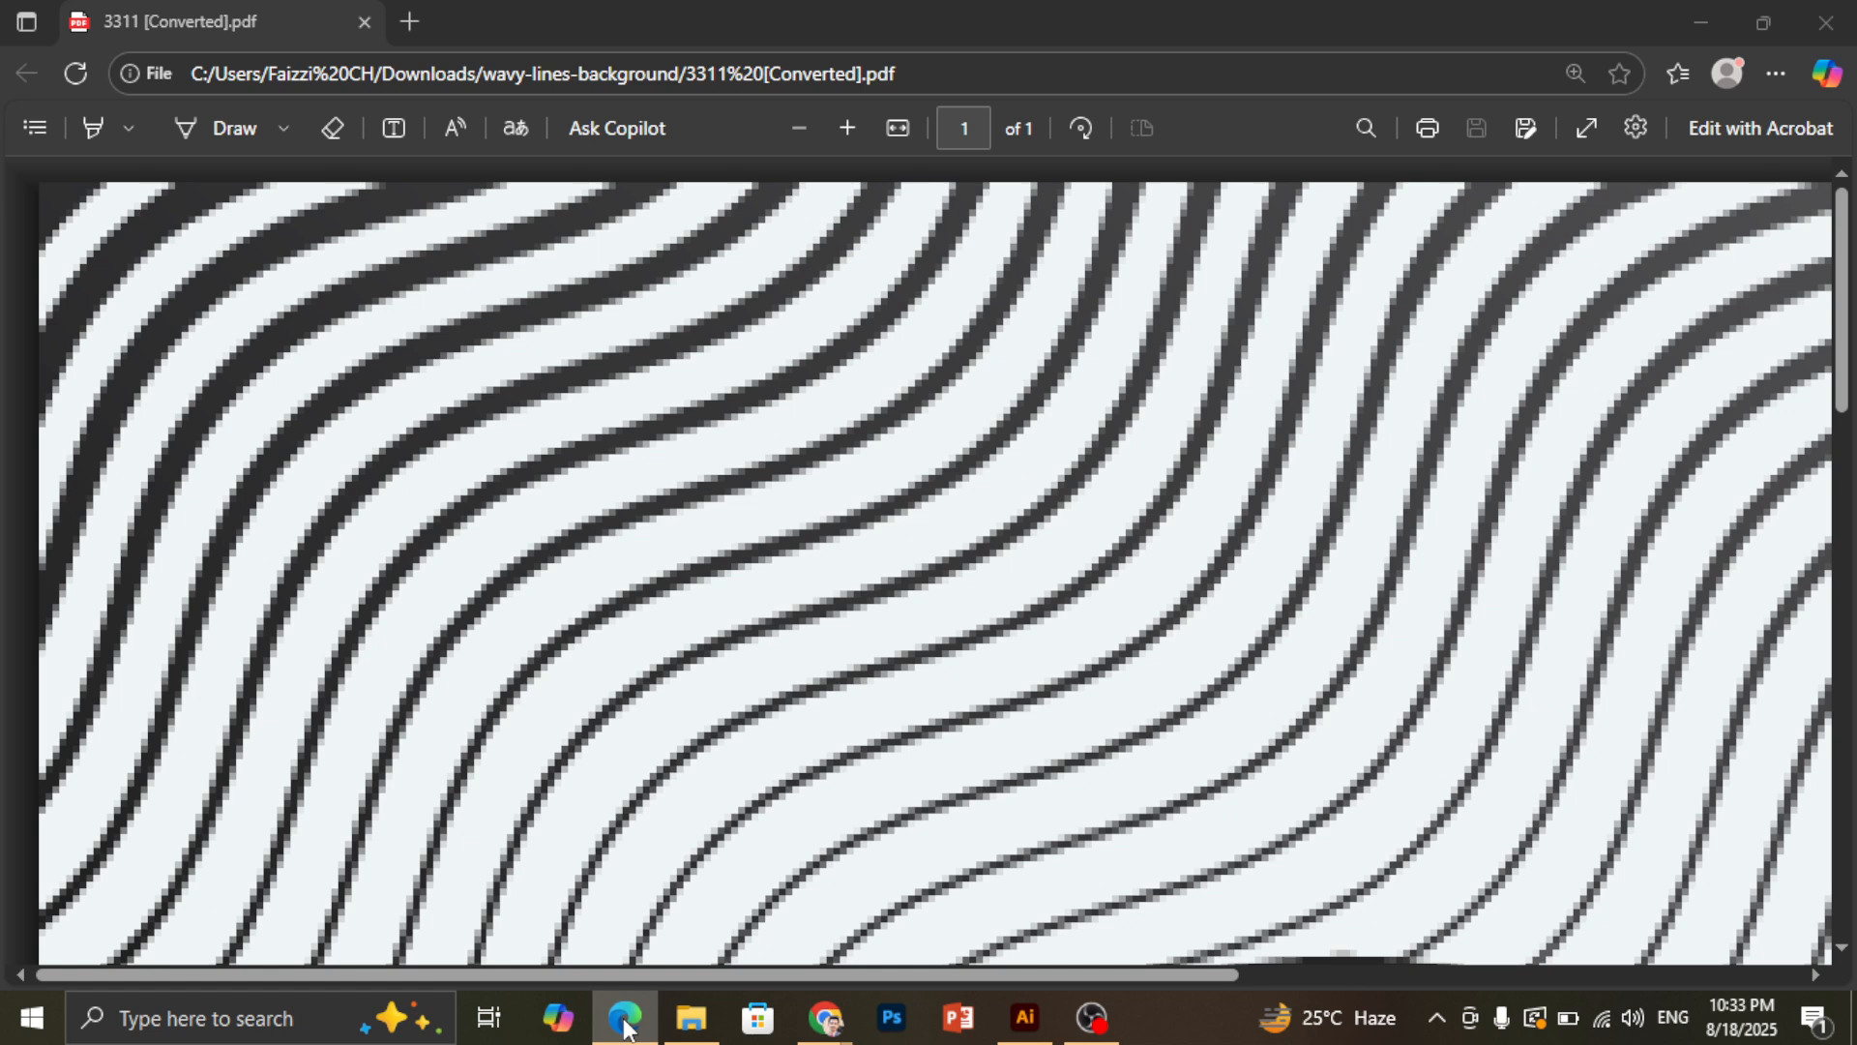
{"action": "left_click", "coordinate": [624, 1022]}
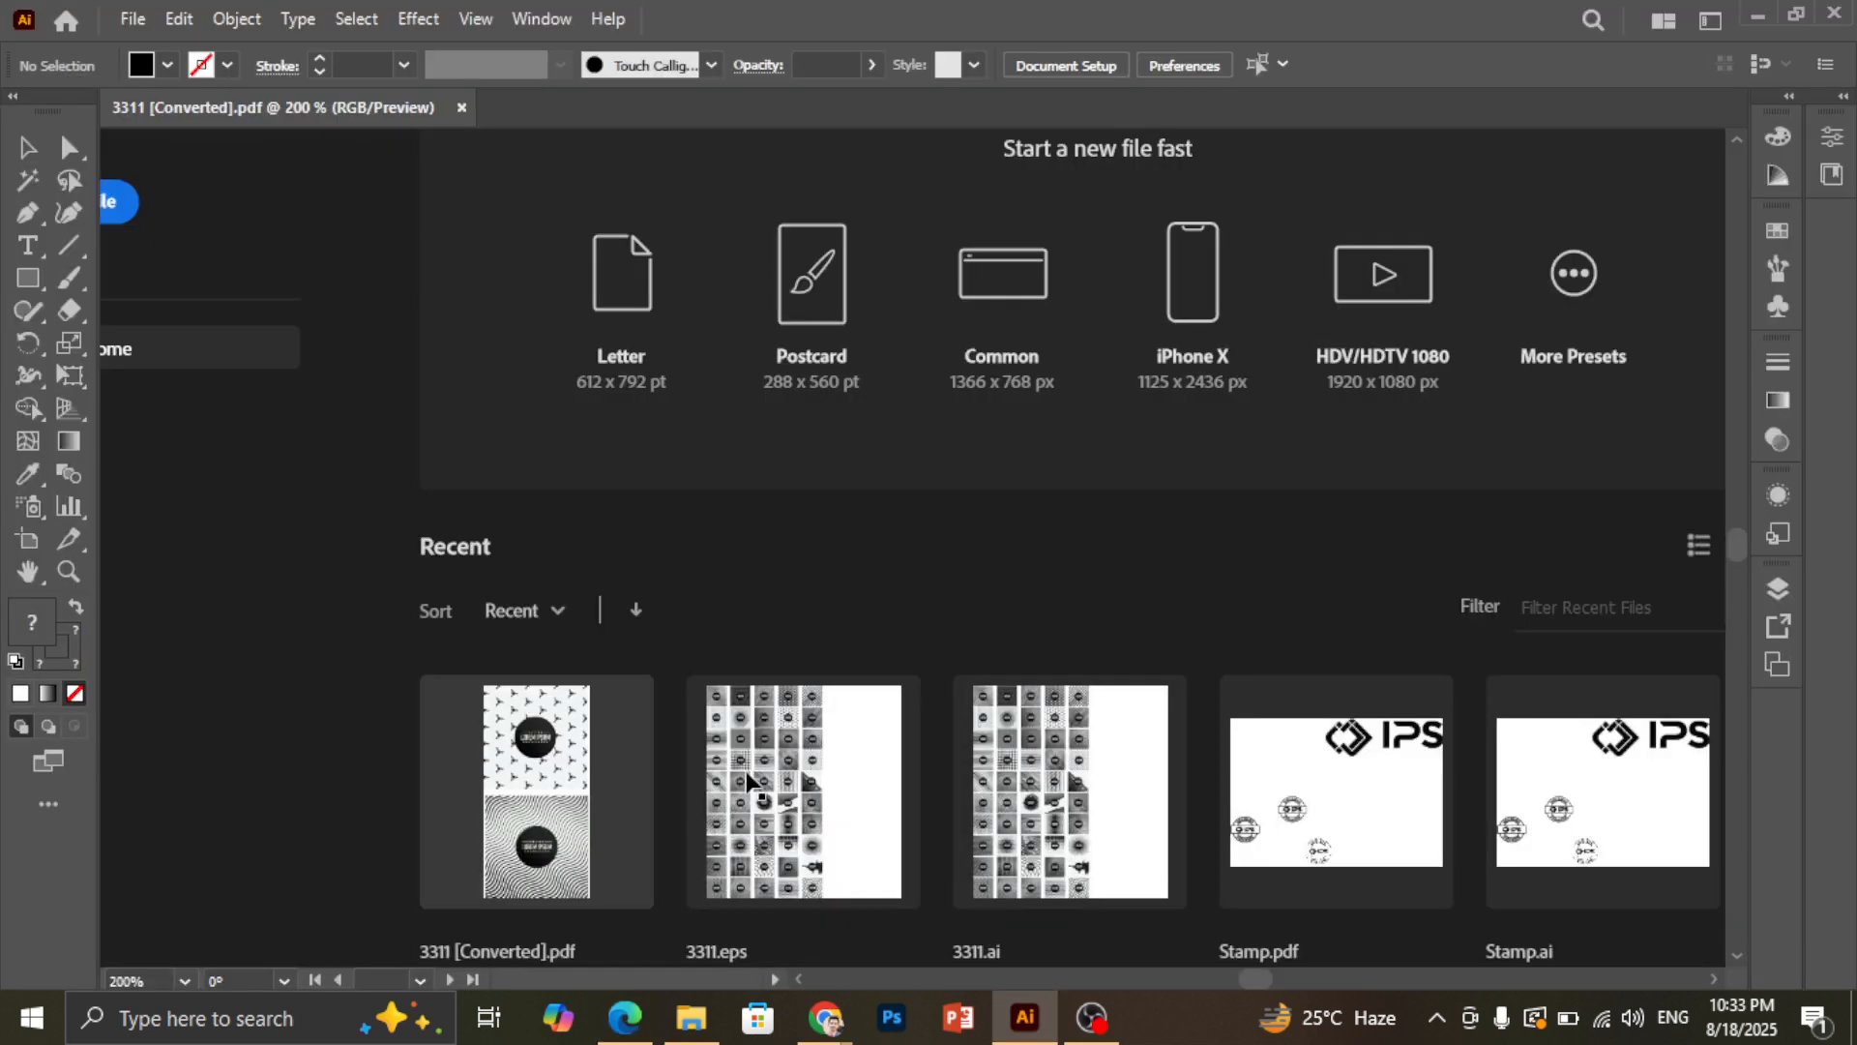
{"action": "left_click", "coordinate": [548, 824]}
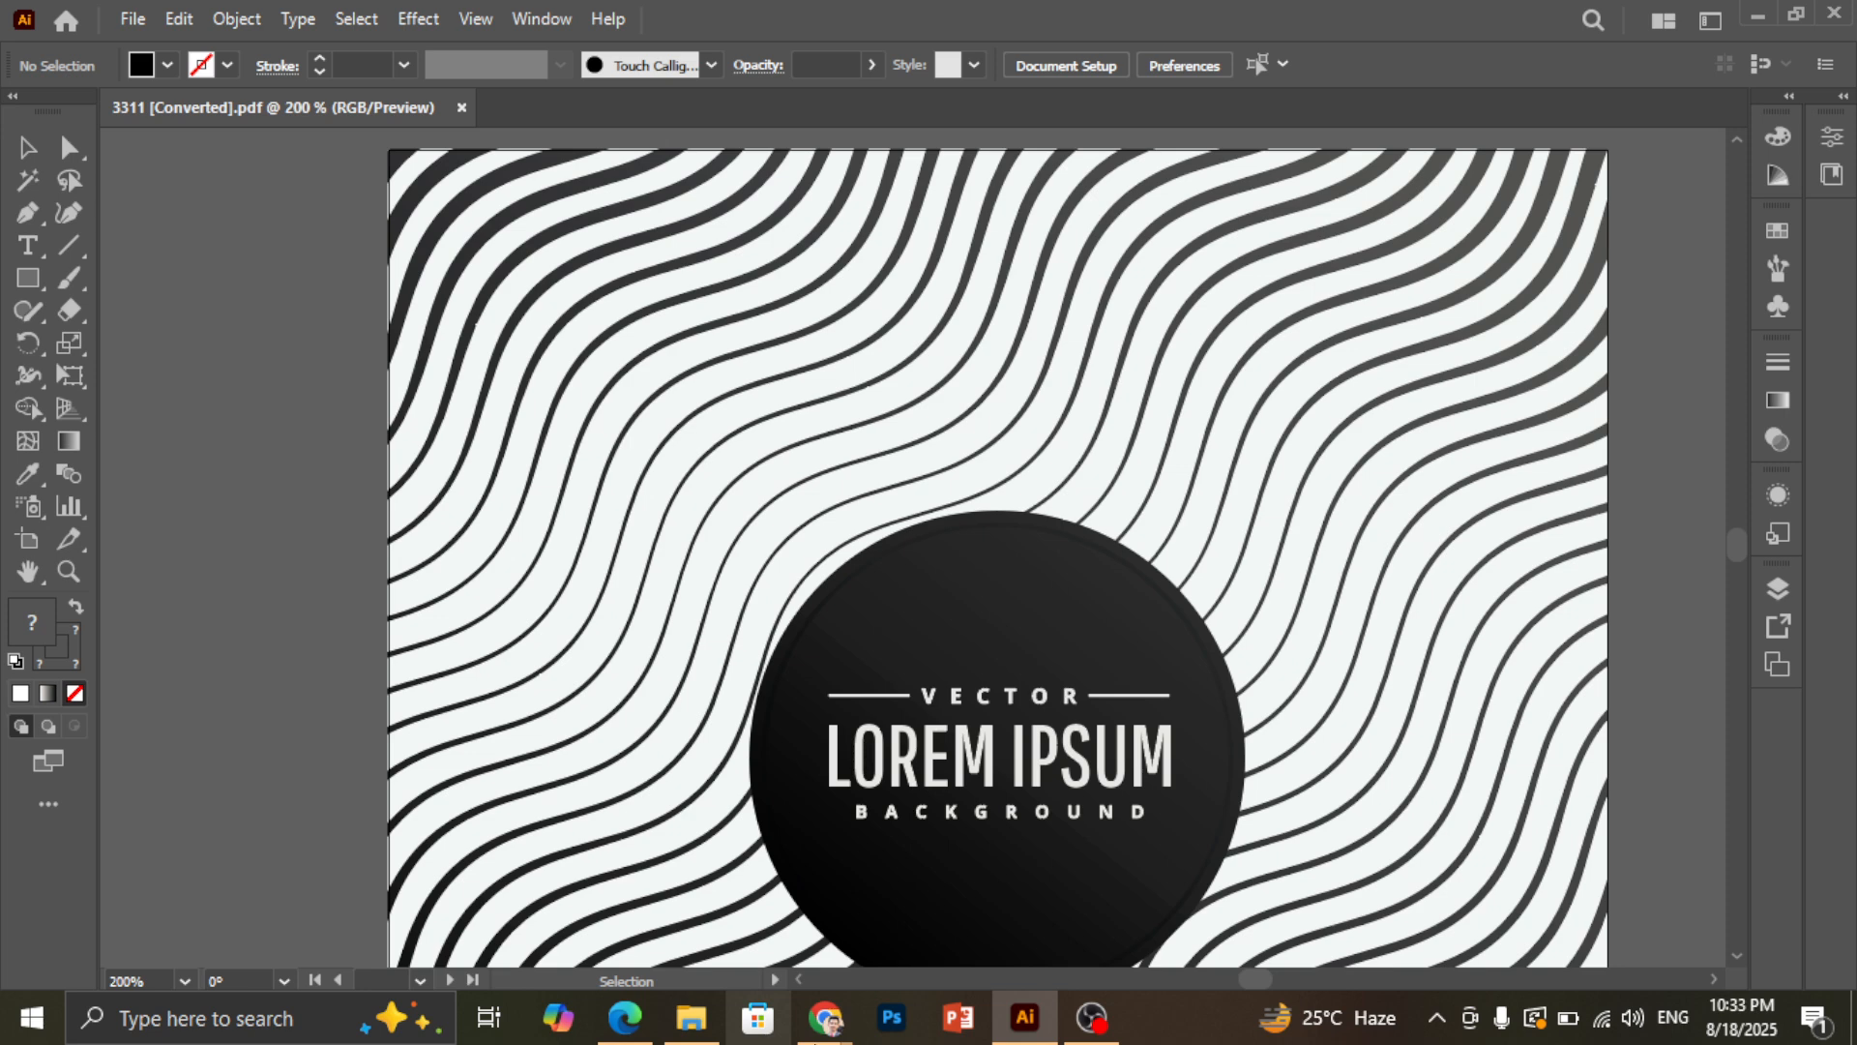
Examine the edges of the dark wavy lines near the artboard's edge at up to 34000% magnification for sharpness
{"action": "scroll", "coordinate": [668, 530], "scroll_direction": "up", "scroll_amount": 9}
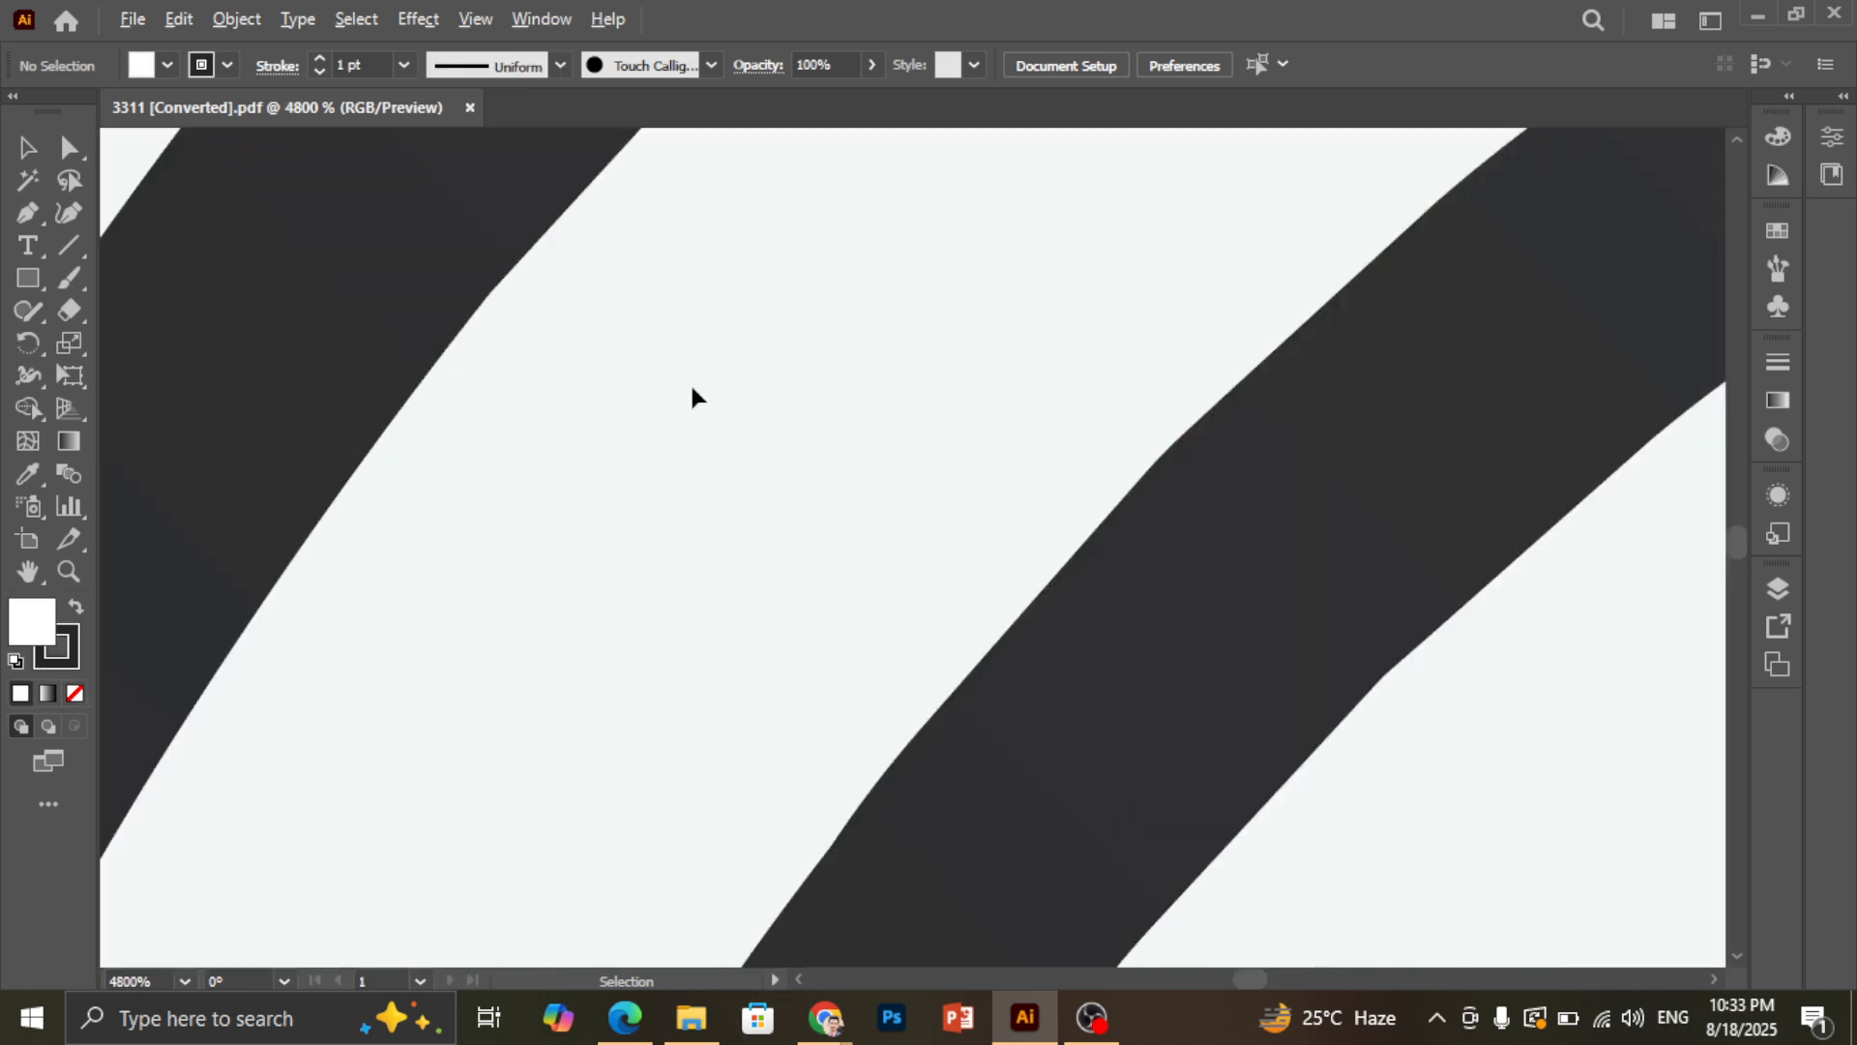
{"action": "scroll", "coordinate": [590, 484], "scroll_direction": "down", "scroll_amount": 8}
{"action": "scroll", "coordinate": [592, 481], "scroll_direction": "up", "scroll_amount": 4}
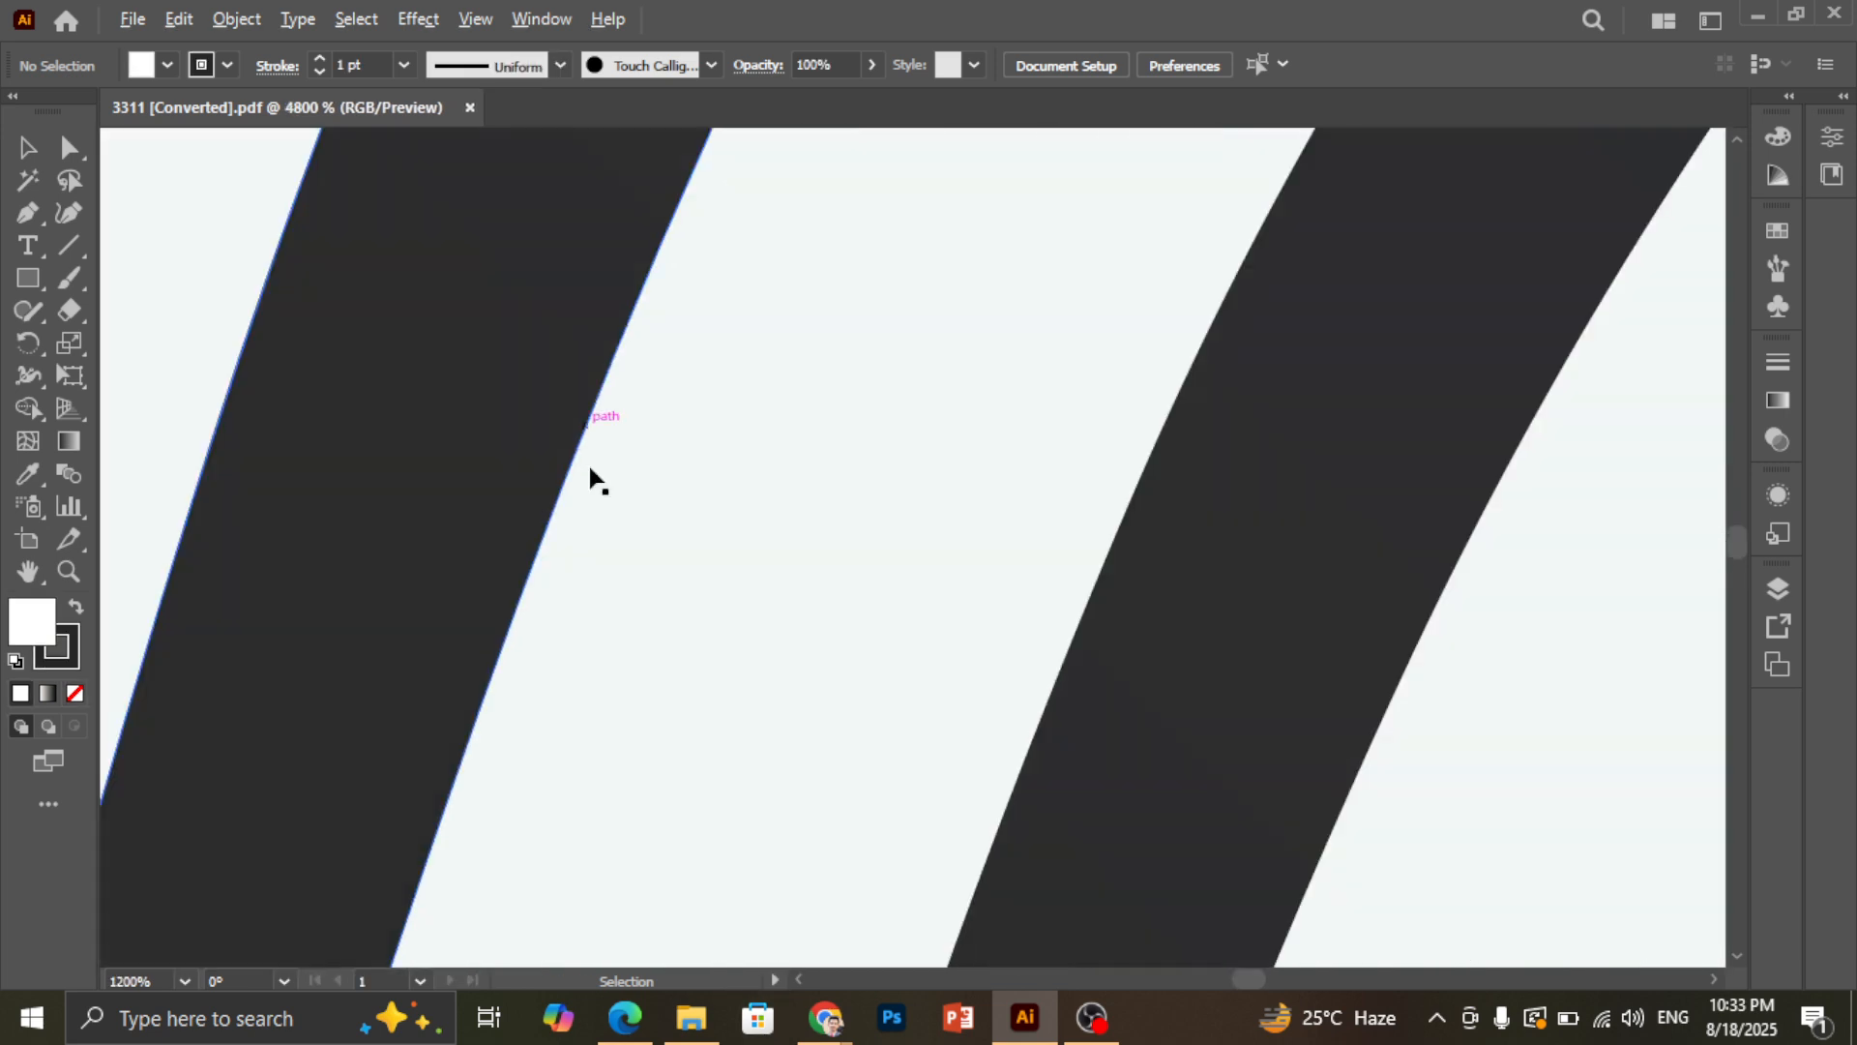
{"action": "scroll", "coordinate": [622, 439], "scroll_direction": "up", "scroll_amount": 10}
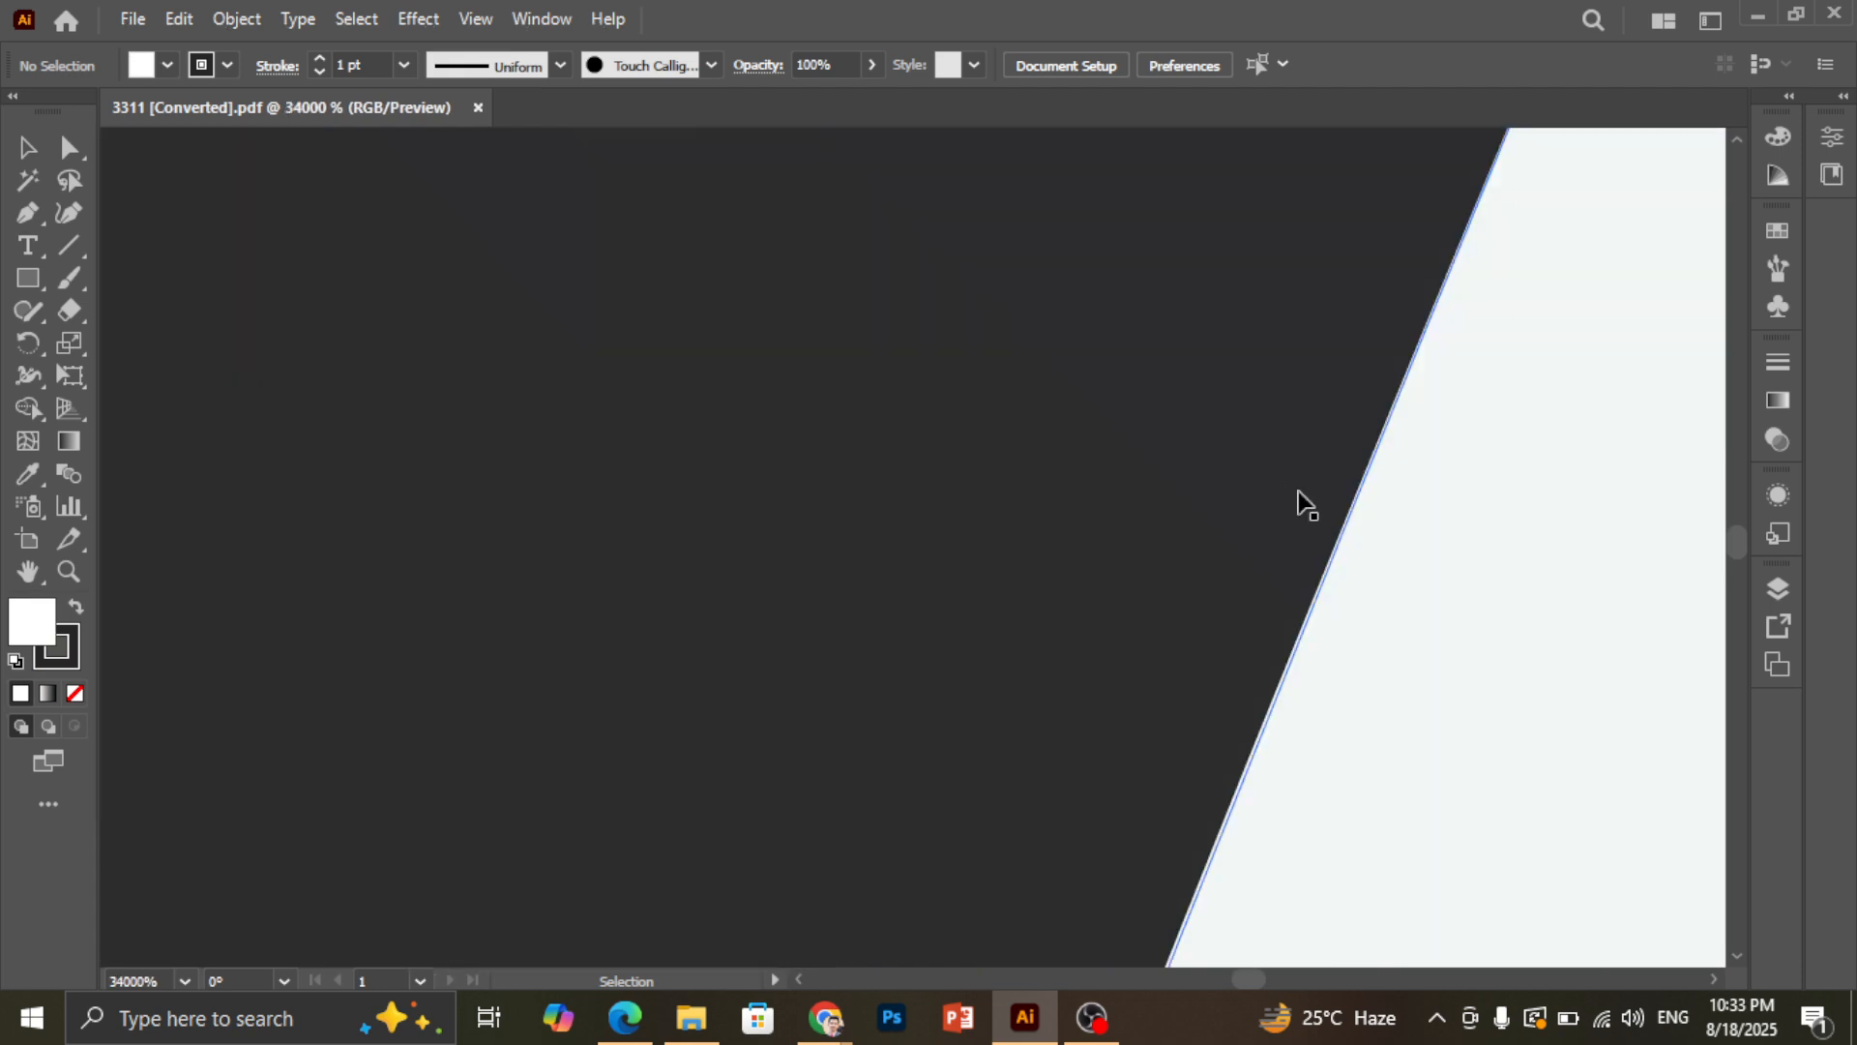
{"action": "scroll", "coordinate": [1228, 497], "scroll_direction": "down", "scroll_amount": 3}
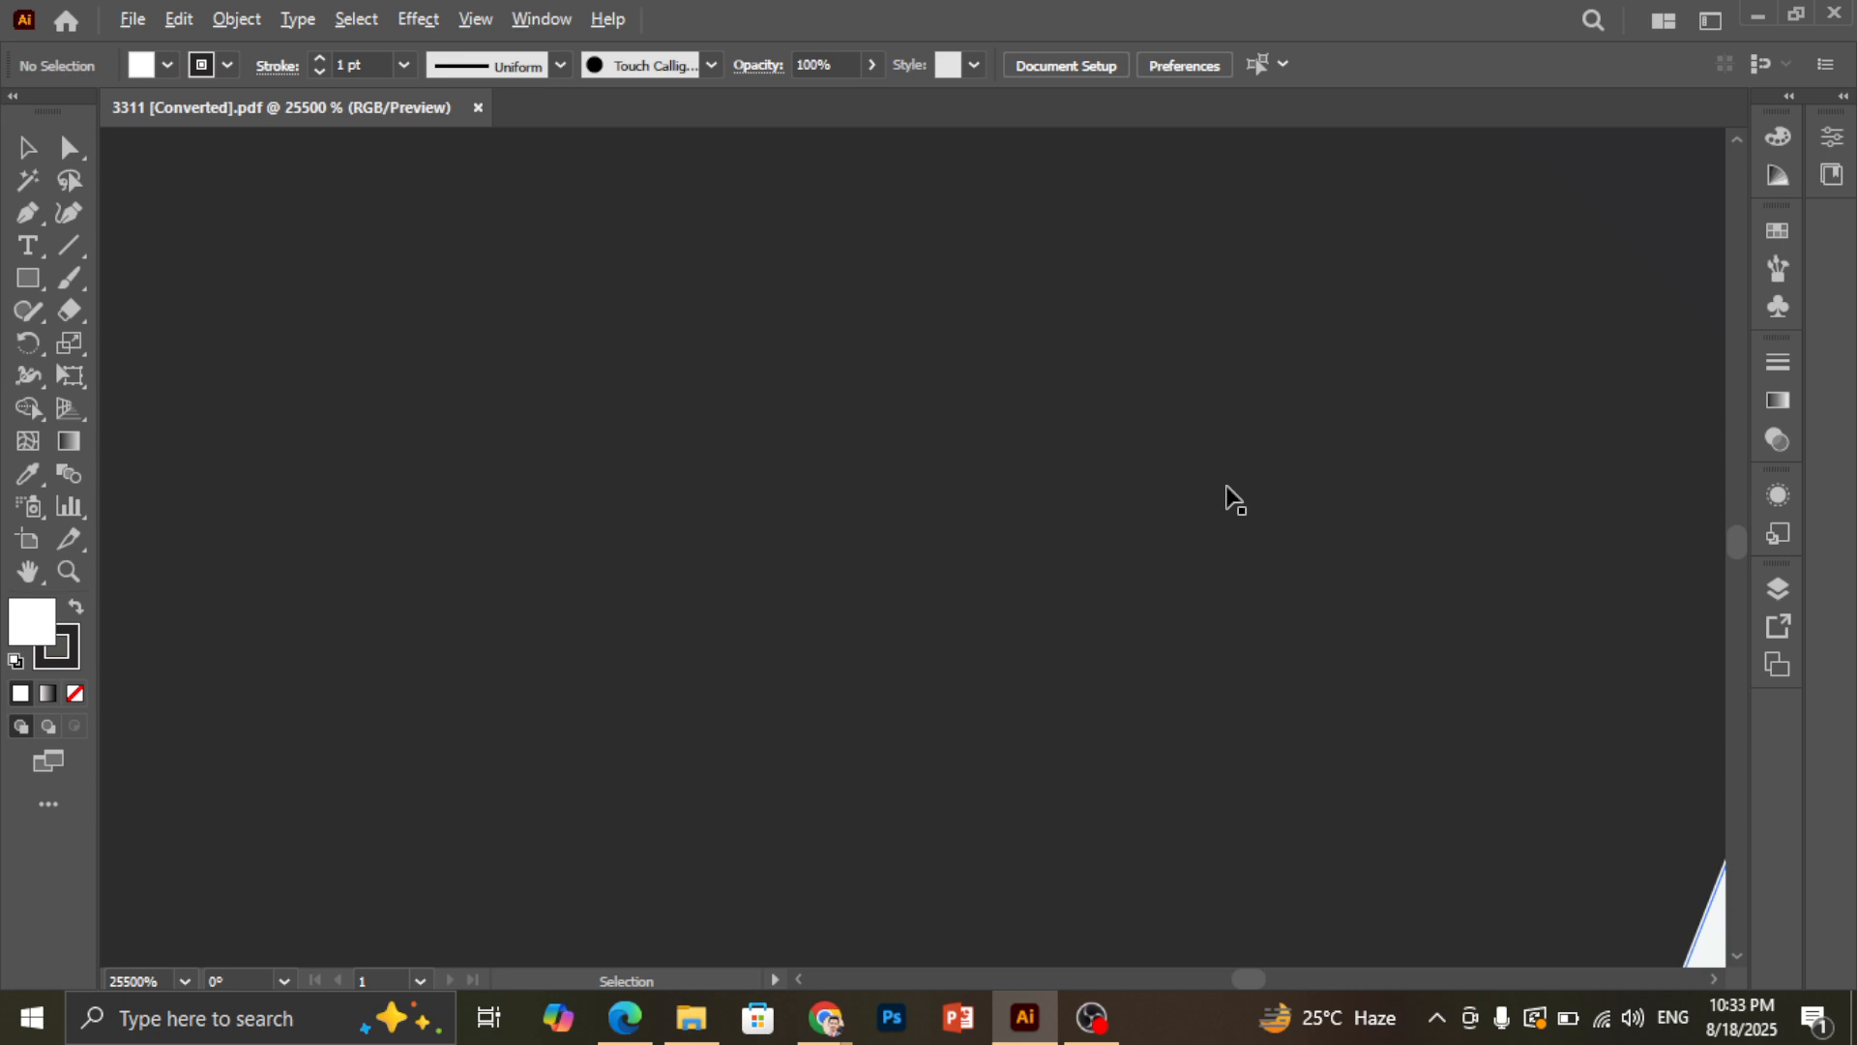
{"action": "scroll", "coordinate": [397, 371], "scroll_direction": "down", "scroll_amount": 1}
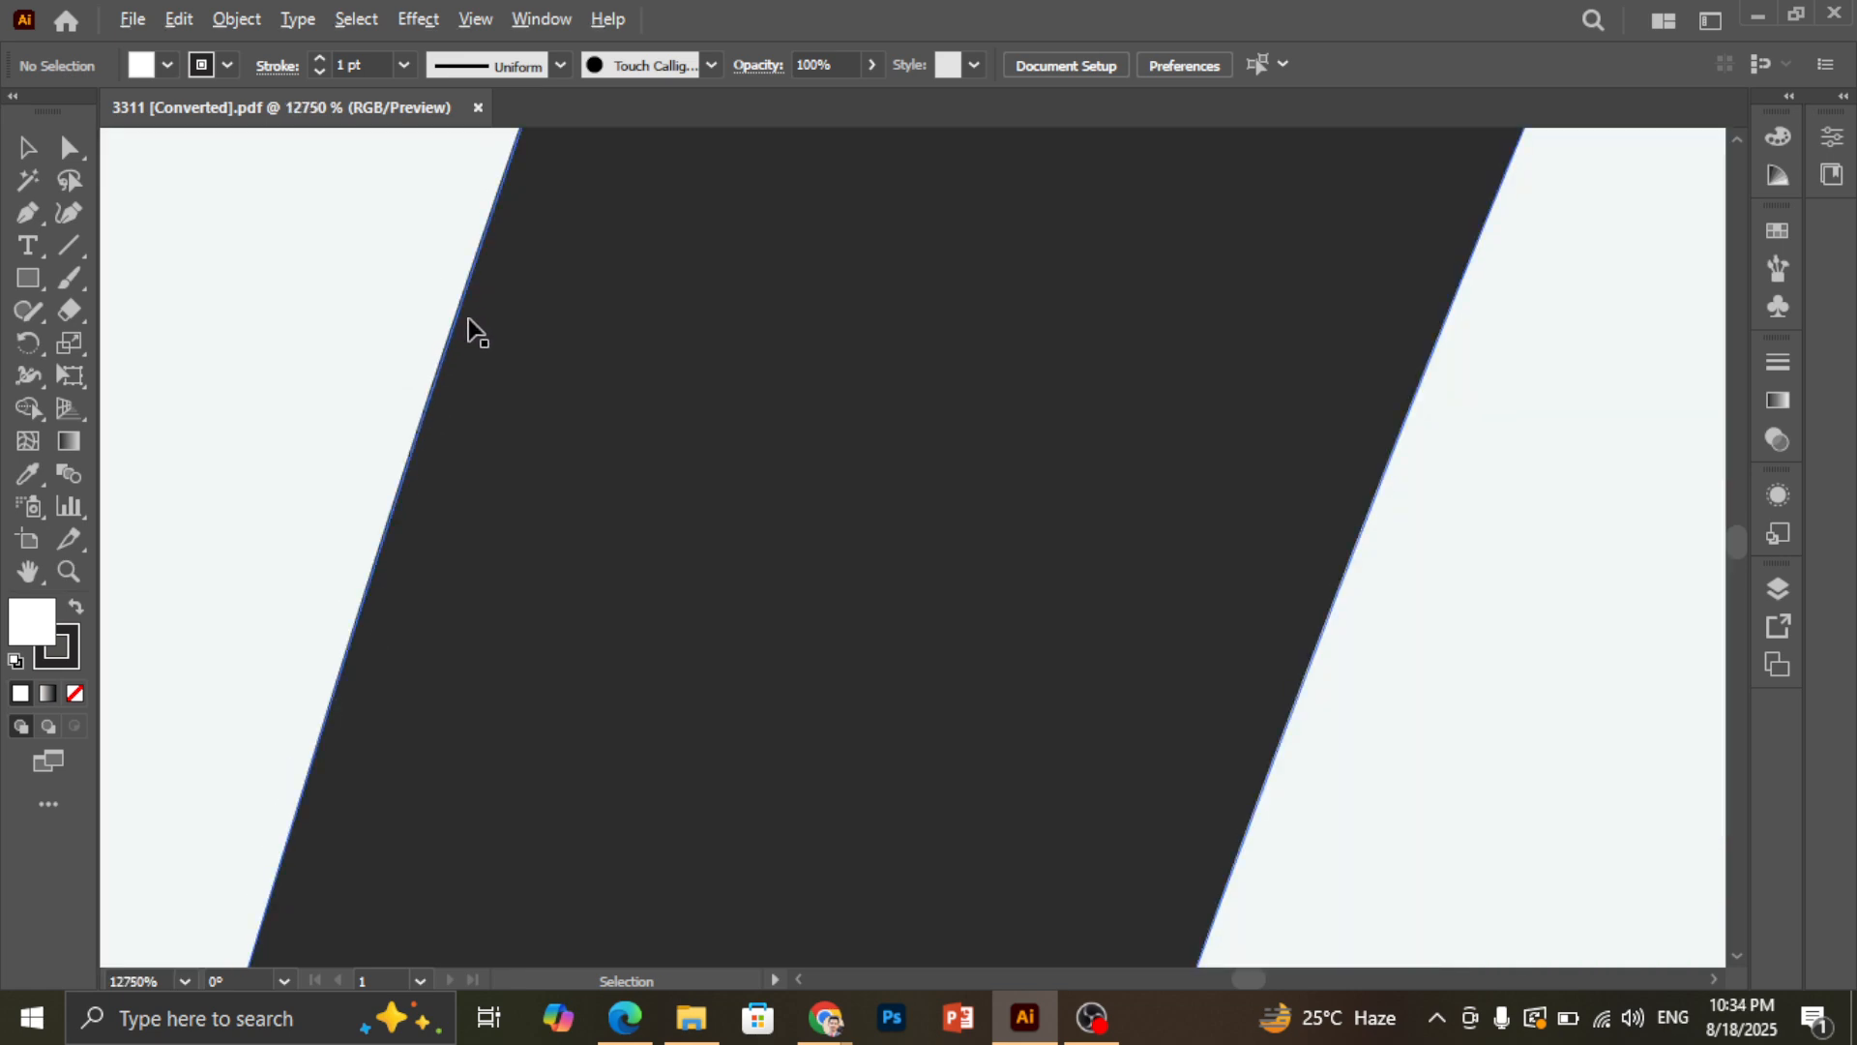
{"action": "scroll", "coordinate": [468, 339], "scroll_direction": "down", "scroll_amount": 4}
{"action": "scroll", "coordinate": [468, 339], "scroll_direction": "down", "scroll_amount": 6}
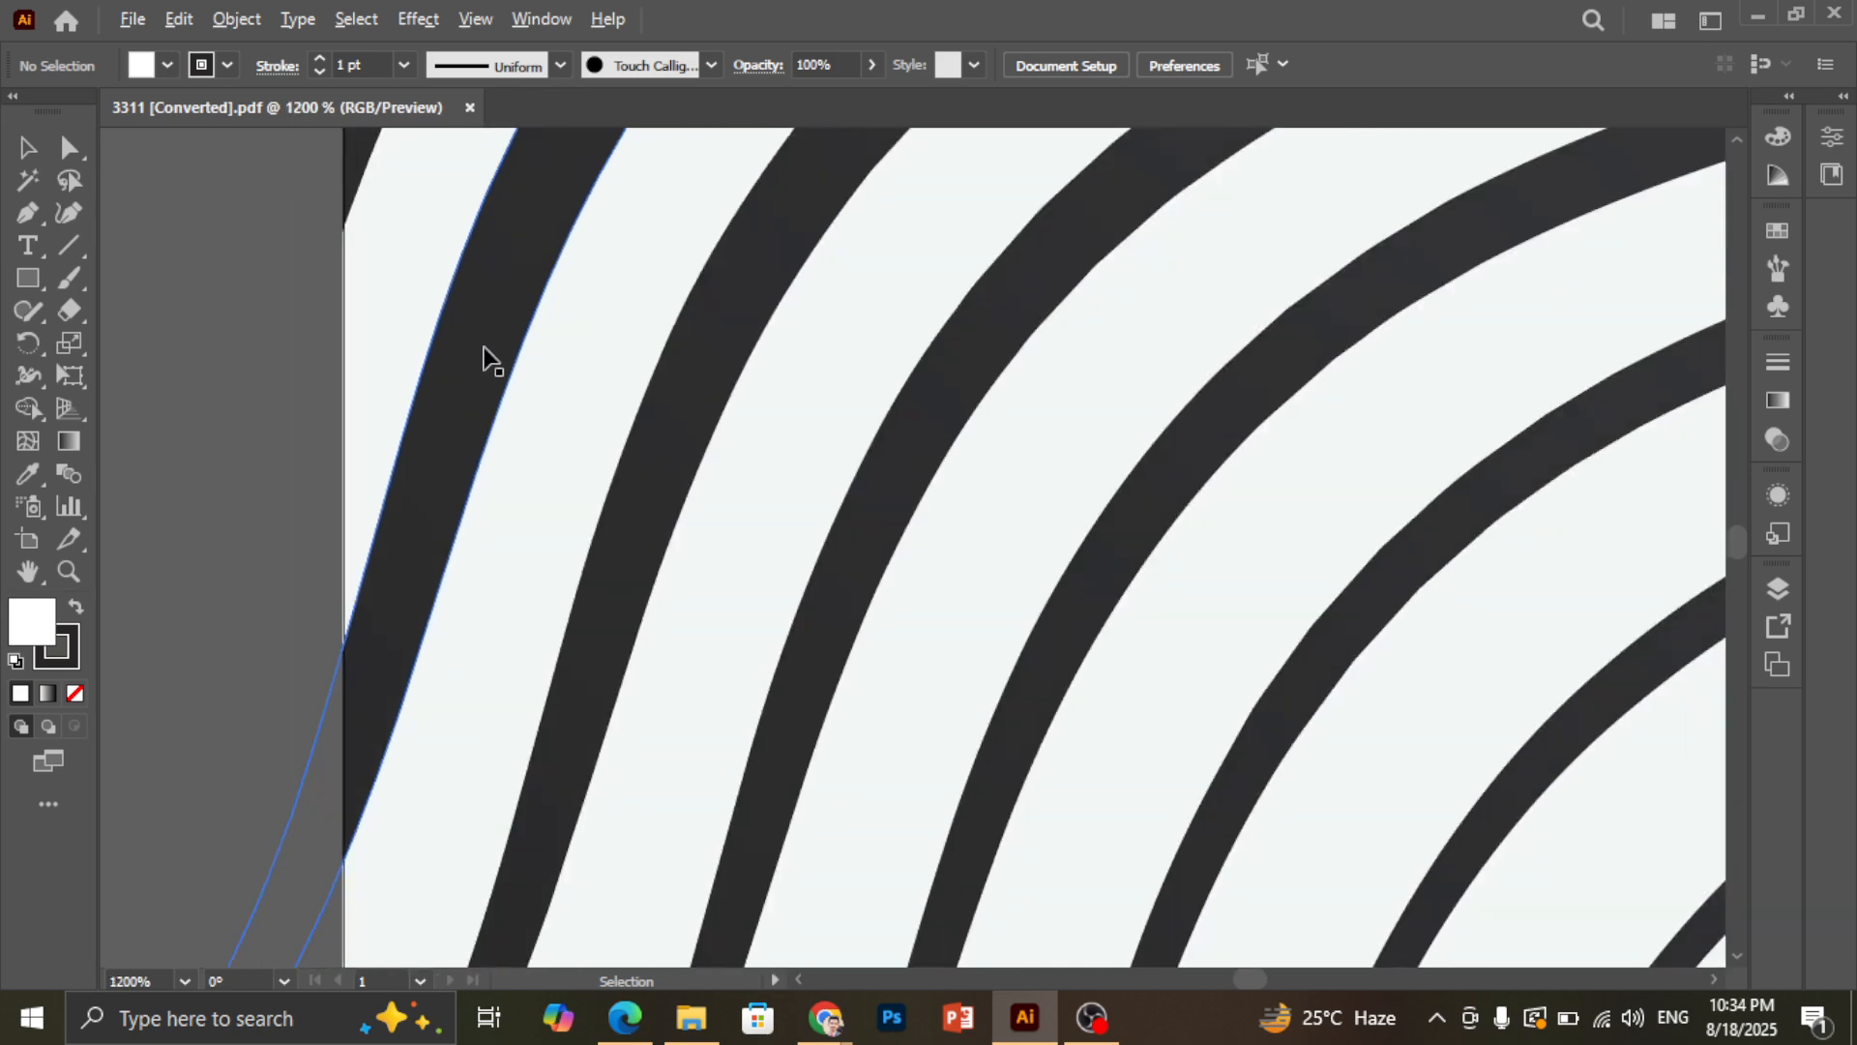
{"action": "scroll", "coordinate": [445, 305], "scroll_direction": "up", "scroll_amount": 8}
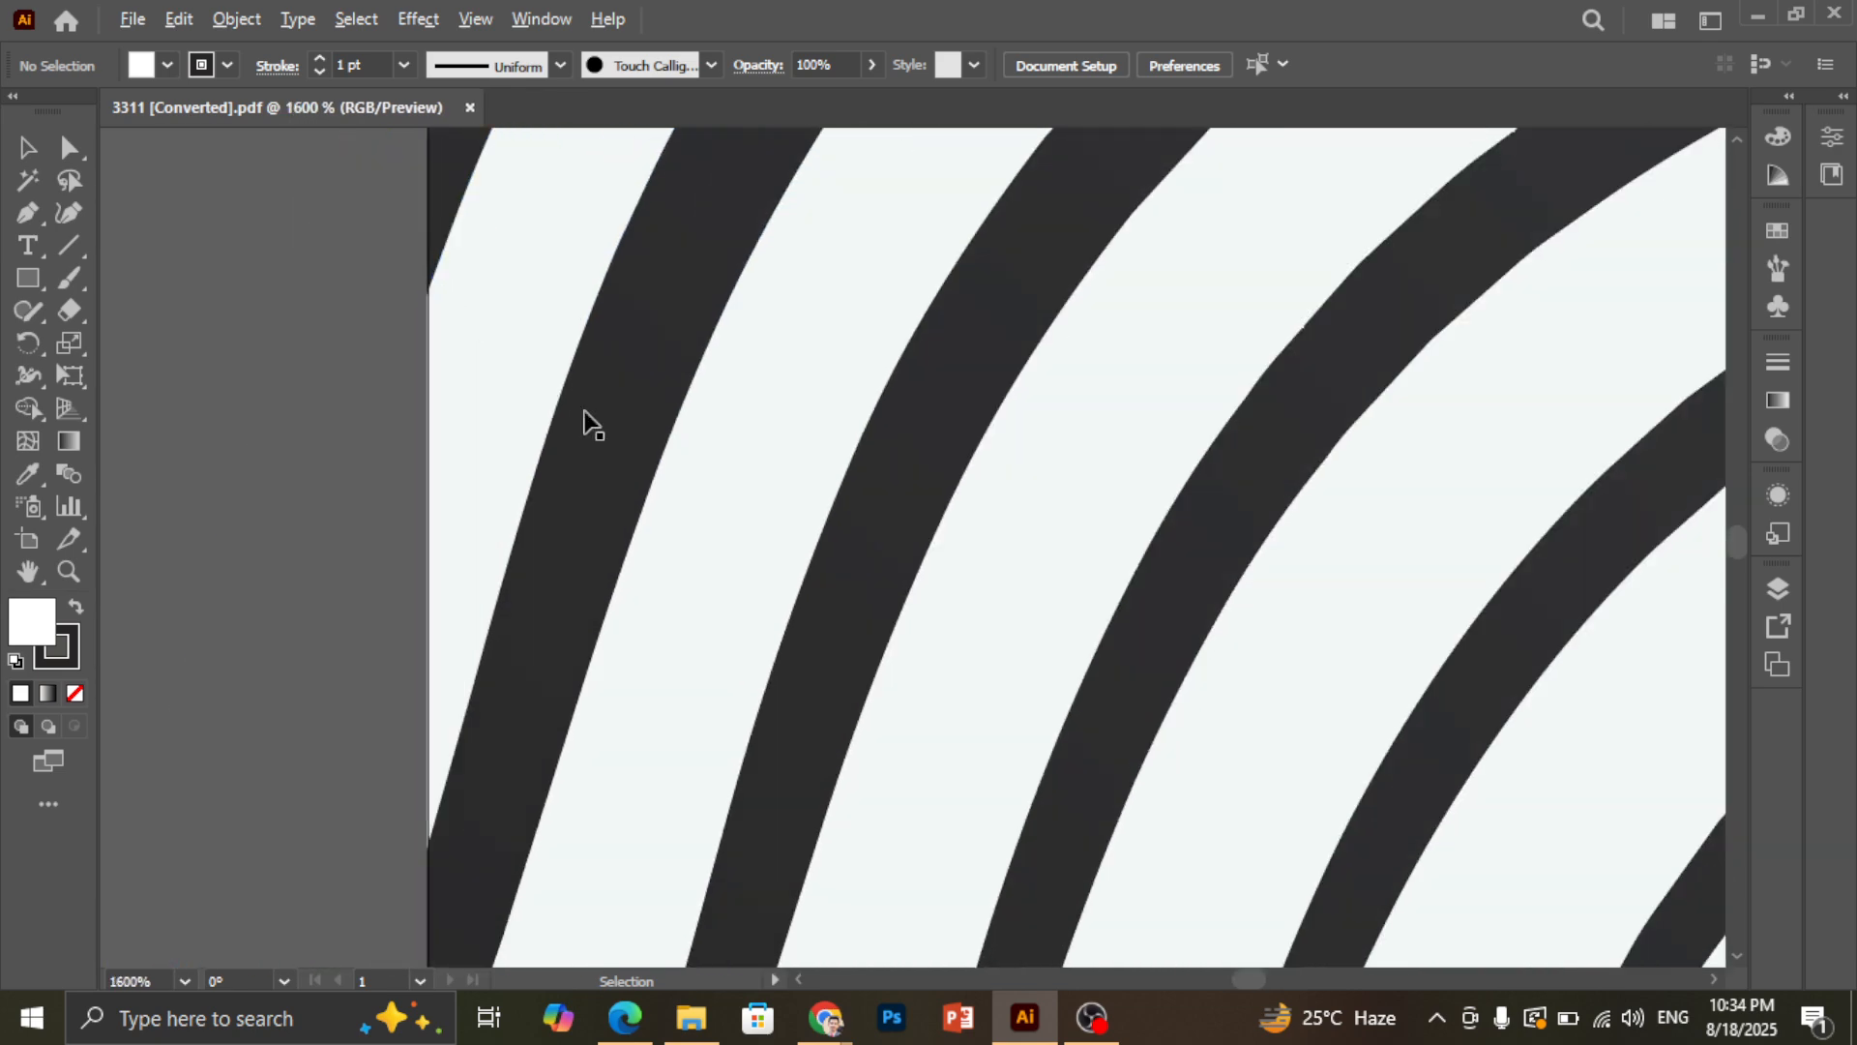
{"action": "scroll", "coordinate": [581, 441], "scroll_direction": "up", "scroll_amount": 3}
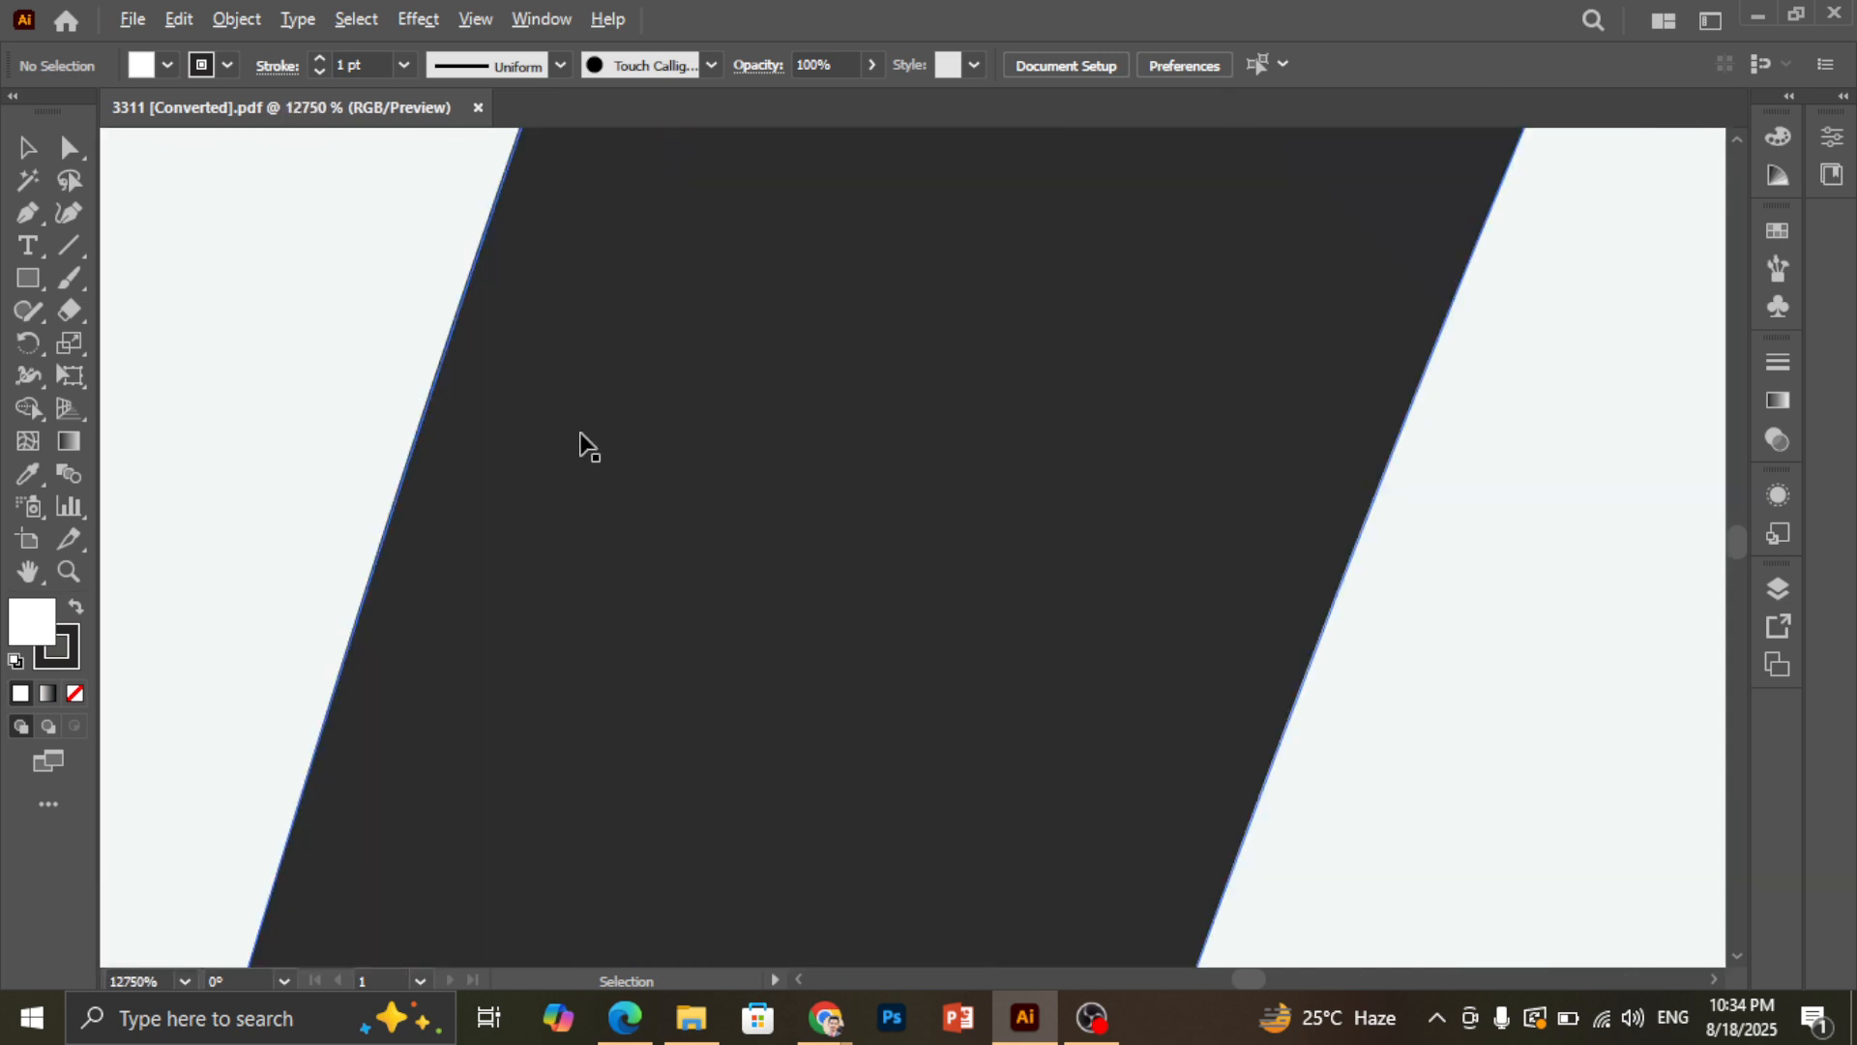
{"action": "scroll", "coordinate": [416, 410], "scroll_direction": "up", "scroll_amount": 4}
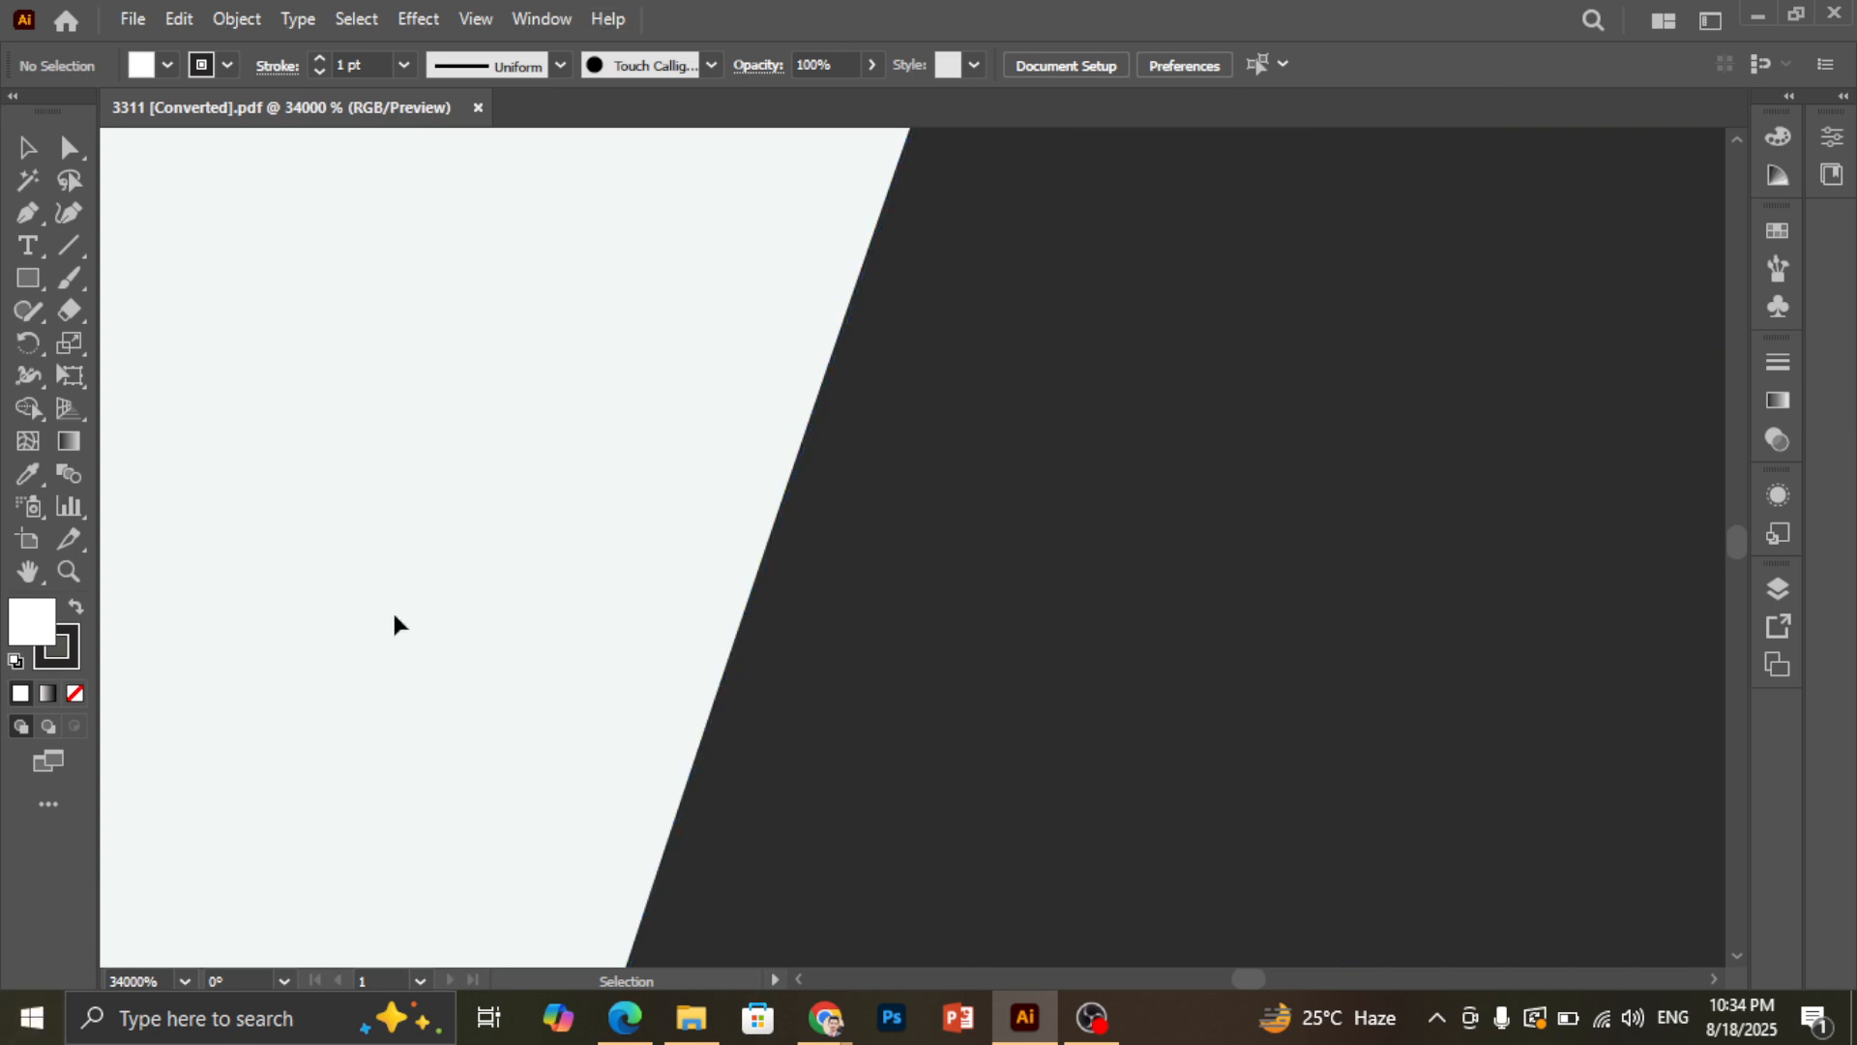
Examine the edges of the dark wavy lines near the artboard's corner at varying magnification, and view the whole artwork at 33.33%
{"action": "scroll", "coordinate": [805, 545], "scroll_direction": "down", "scroll_amount": 1}
{"action": "scroll", "coordinate": [805, 544], "scroll_direction": "down", "scroll_amount": 10}
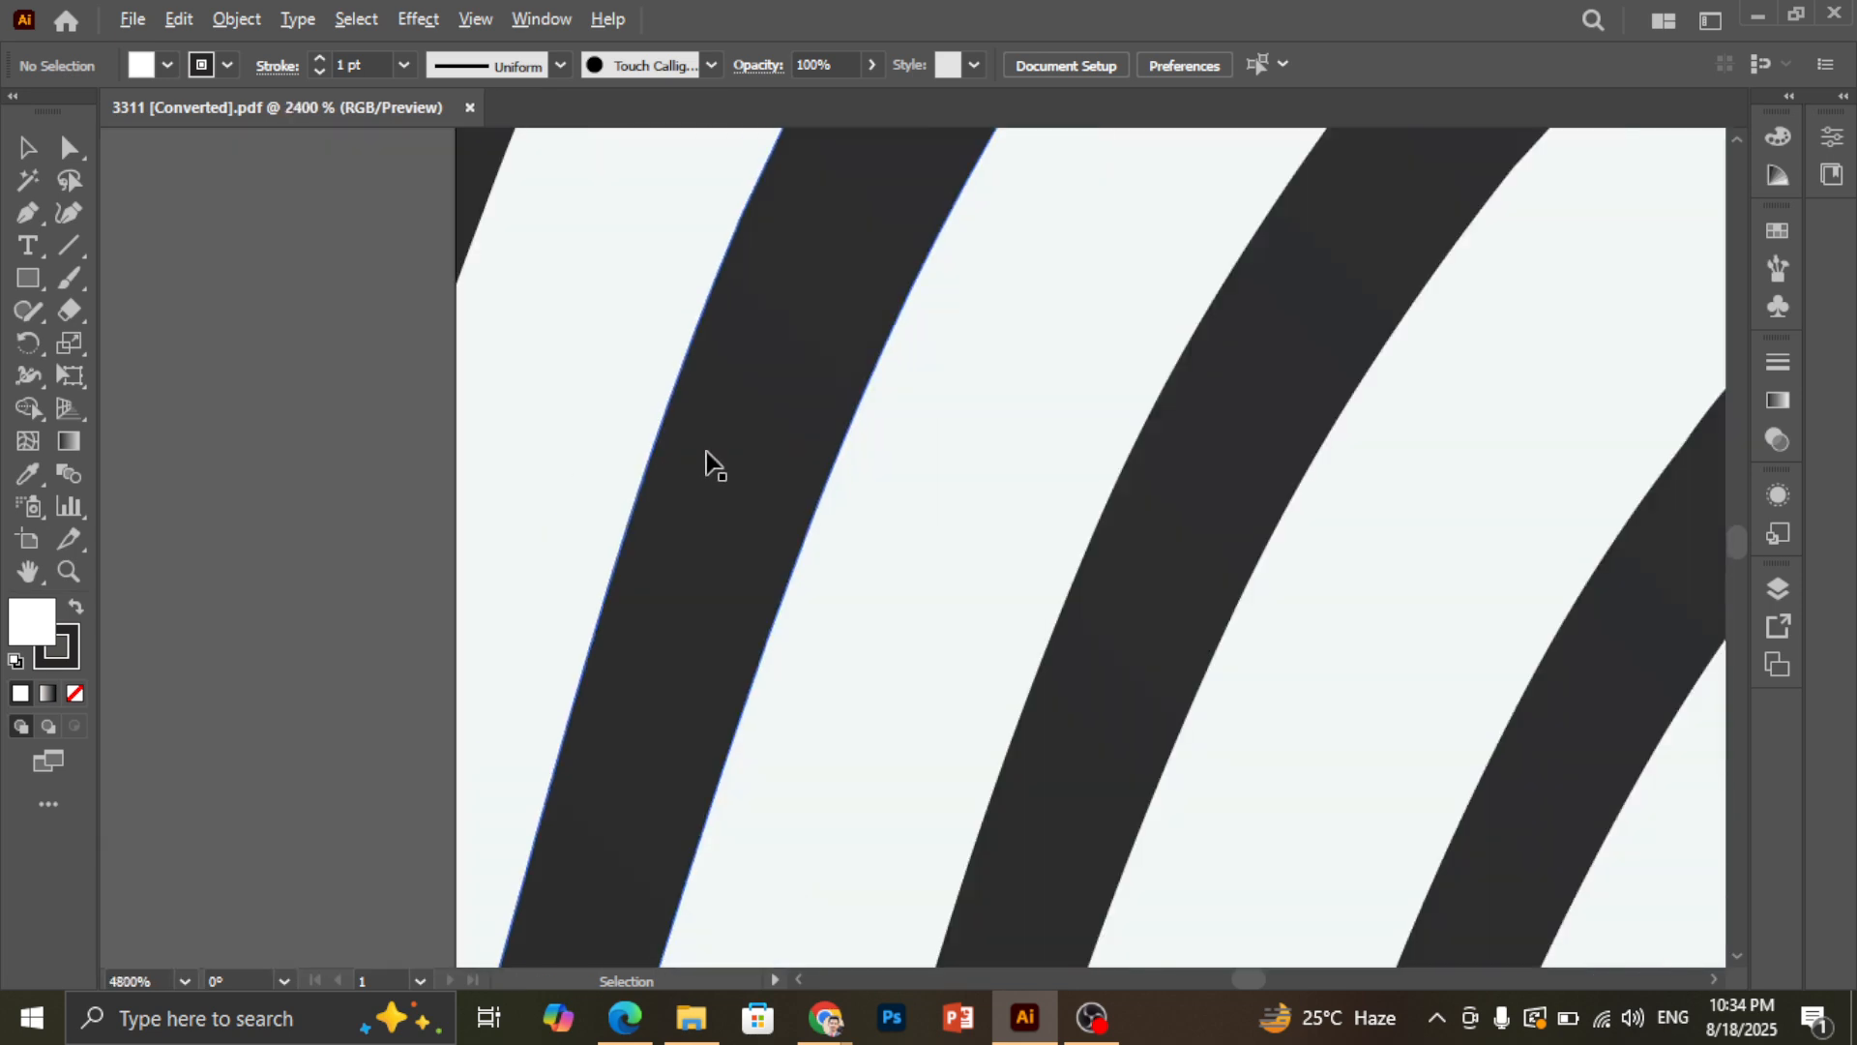
{"action": "scroll", "coordinate": [643, 484], "scroll_direction": "down", "scroll_amount": 3}
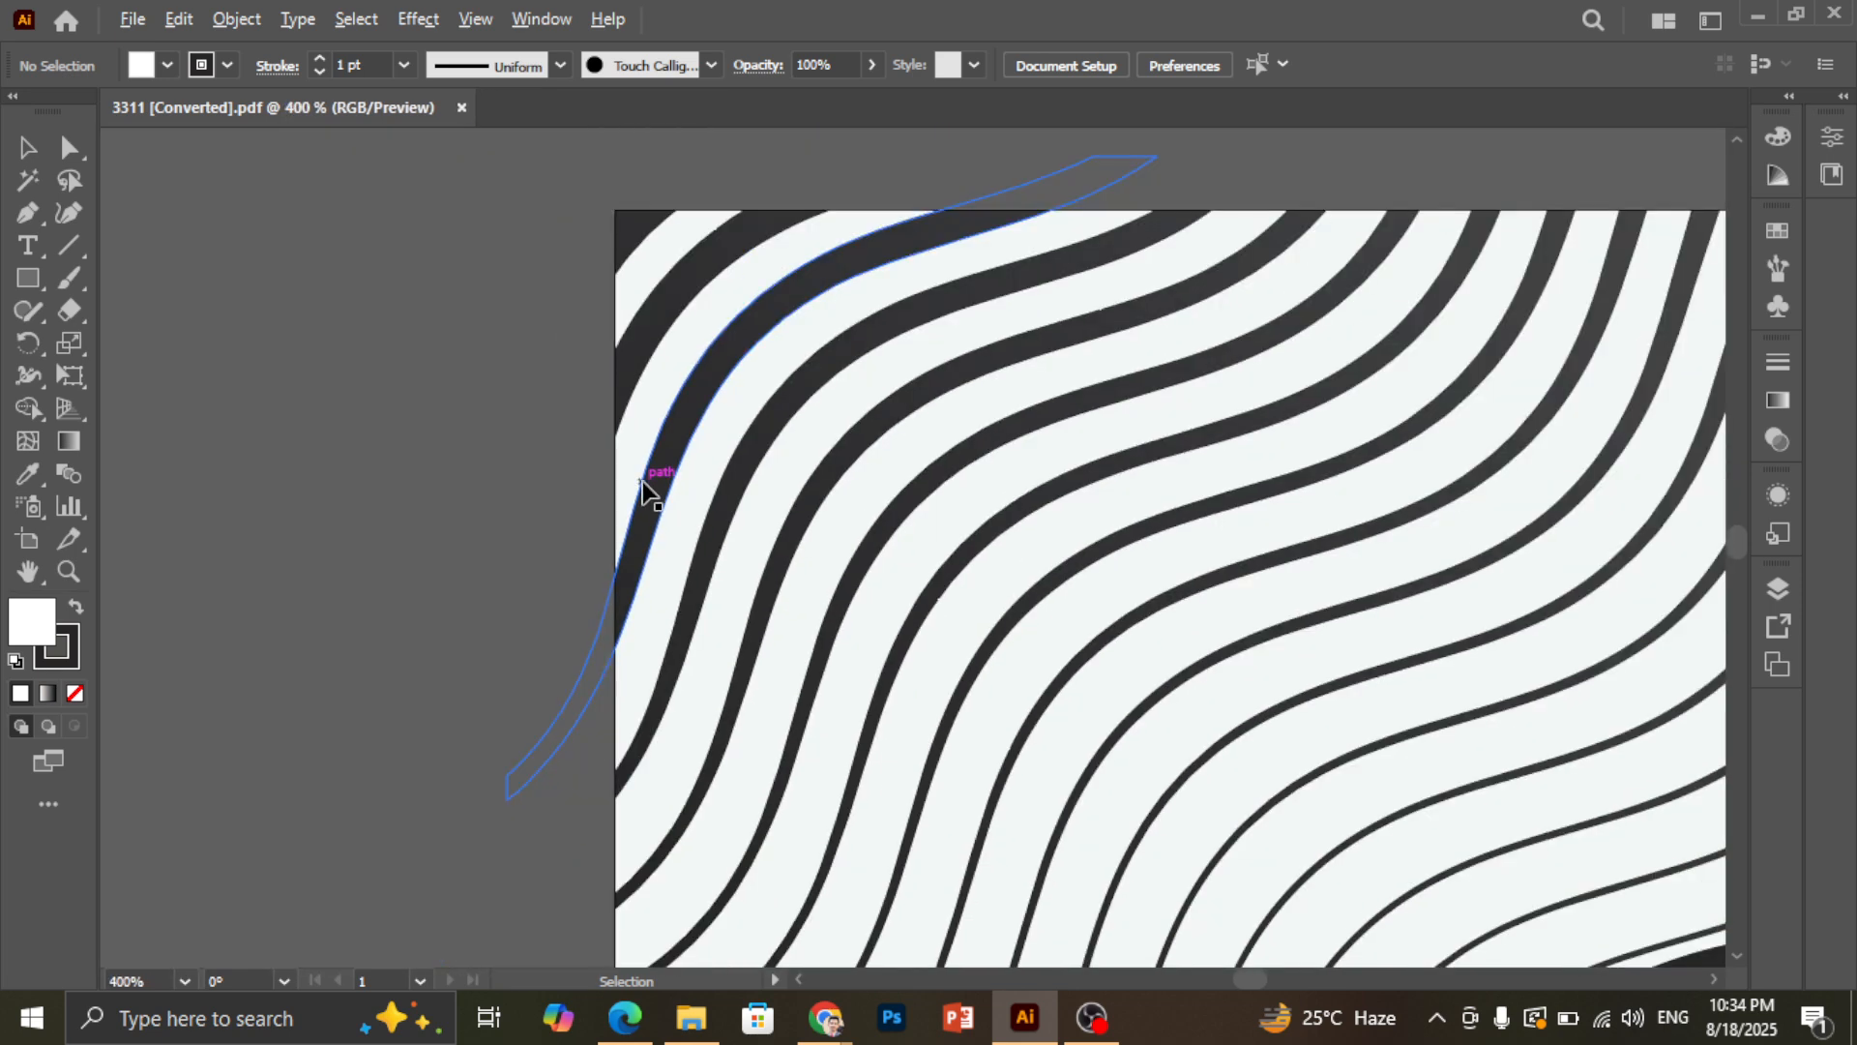
{"action": "scroll", "coordinate": [654, 307], "scroll_direction": "up", "scroll_amount": 6}
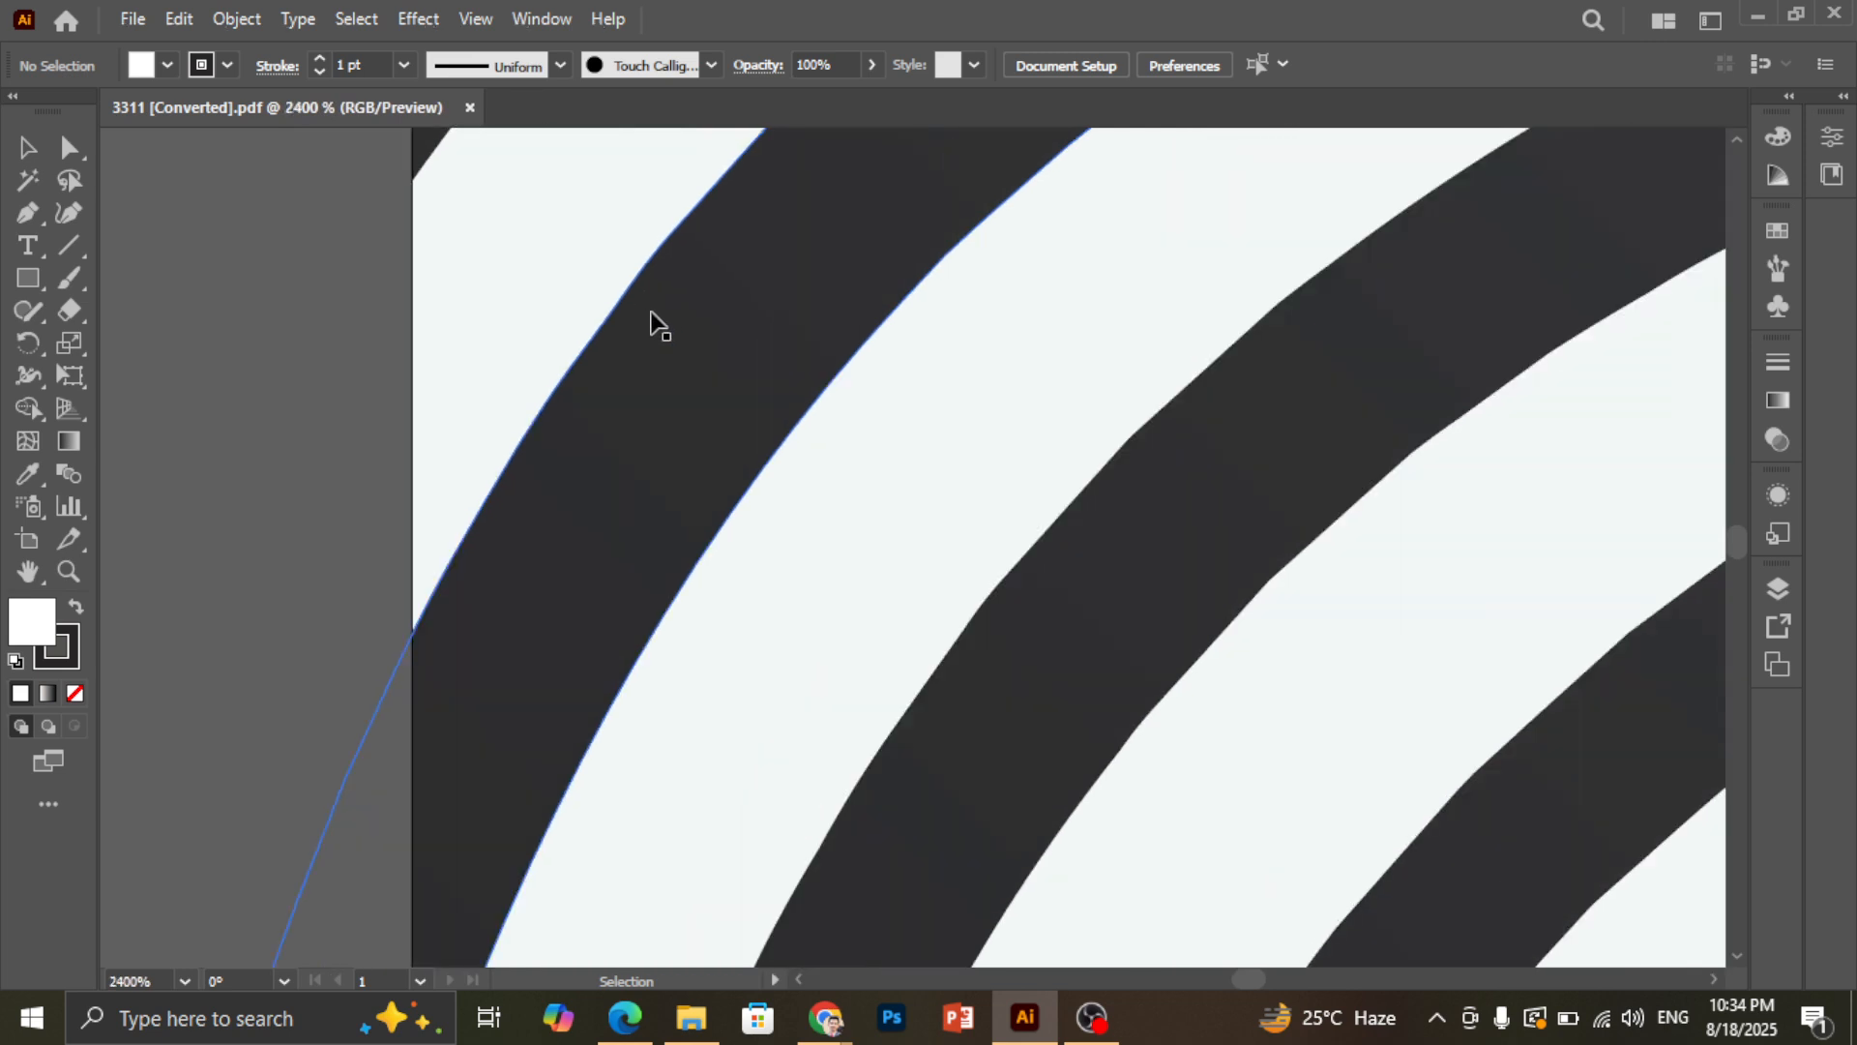
{"action": "scroll", "coordinate": [584, 340], "scroll_direction": "up", "scroll_amount": 5}
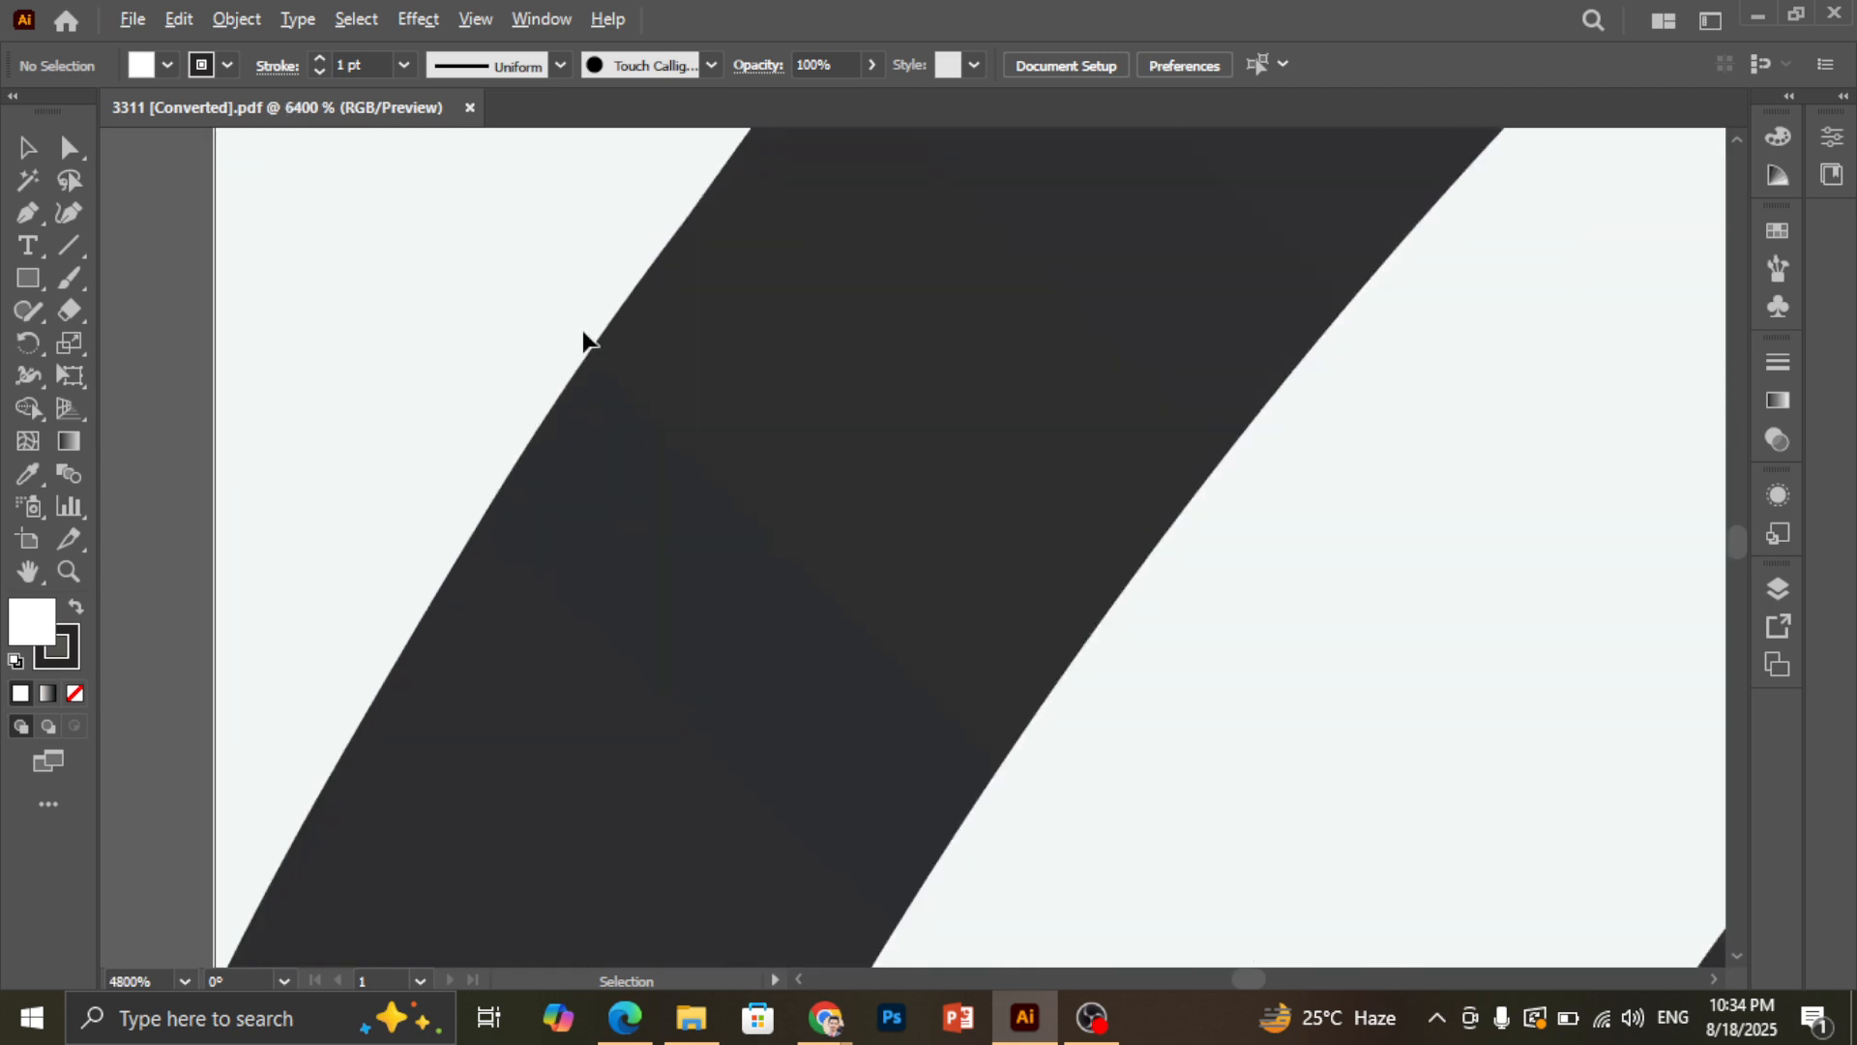
{"action": "scroll", "coordinate": [642, 509], "scroll_direction": "down", "scroll_amount": 5}
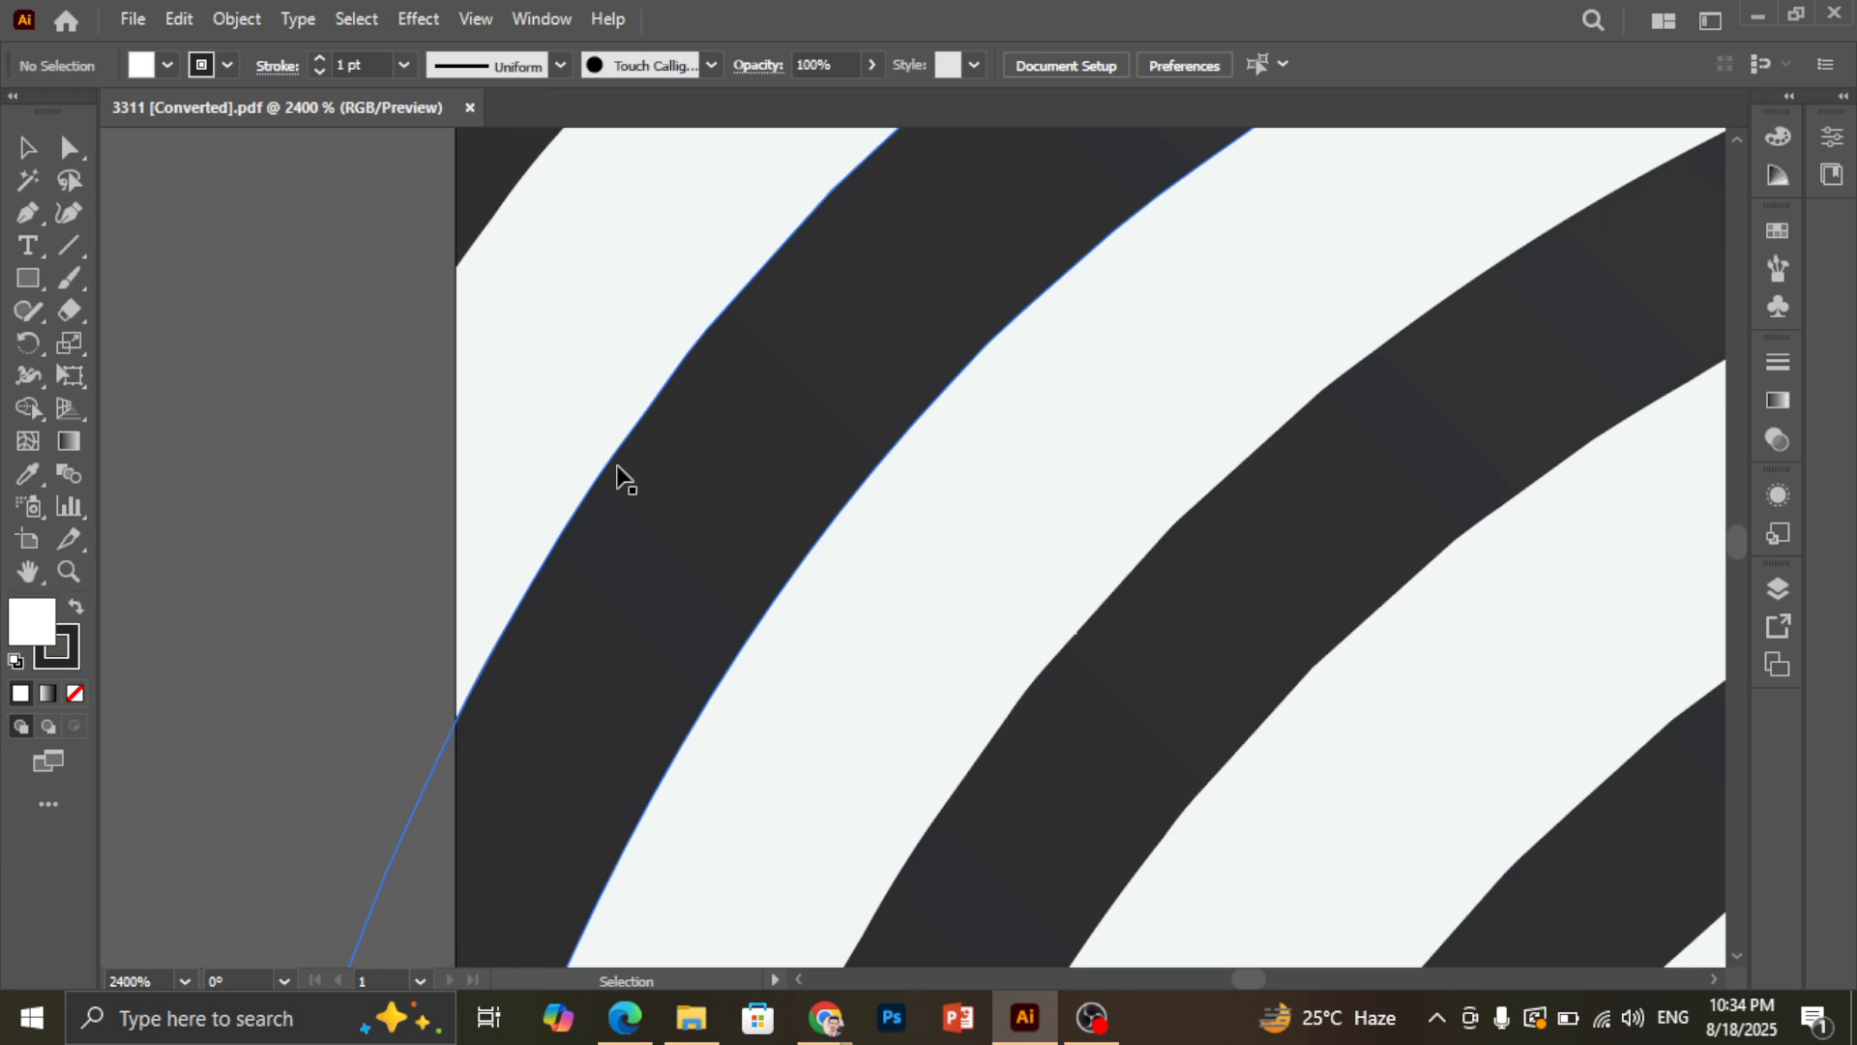
{"action": "scroll", "coordinate": [619, 479], "scroll_direction": "down", "scroll_amount": 10}
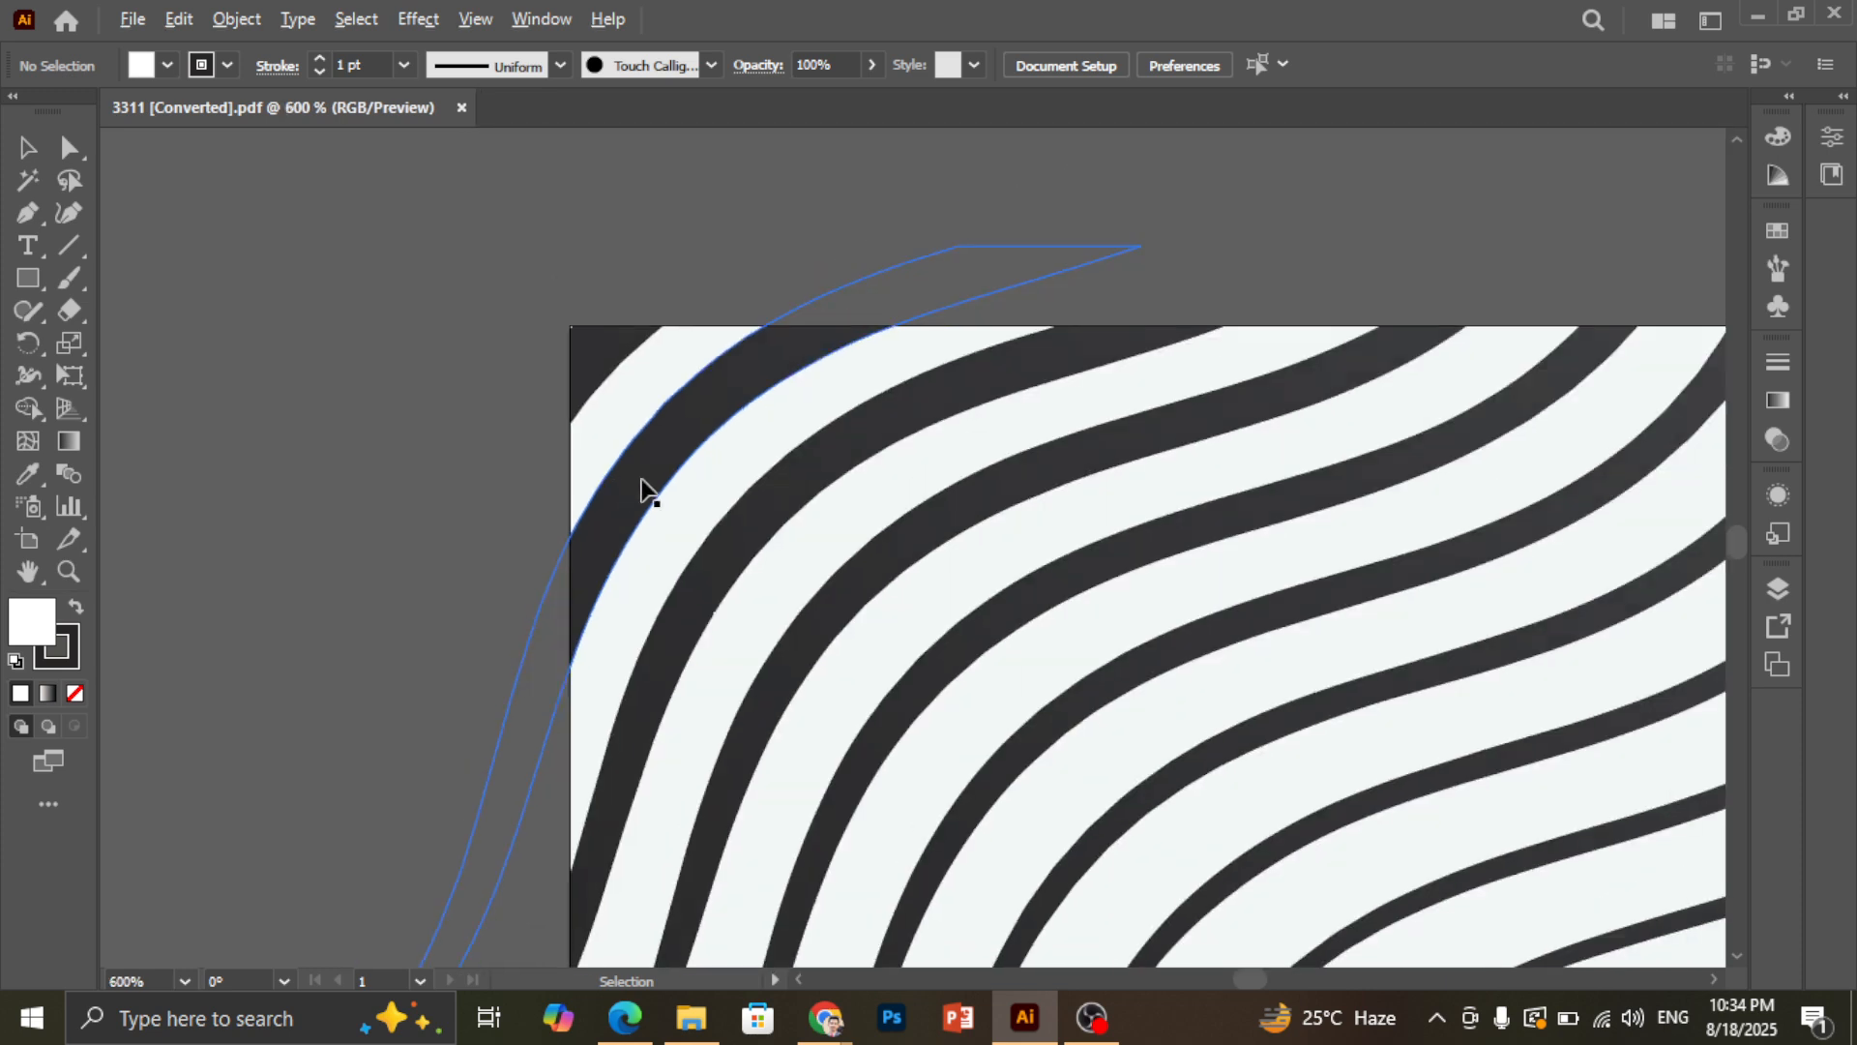
{"action": "scroll", "coordinate": [650, 479], "scroll_direction": "down", "scroll_amount": 2}
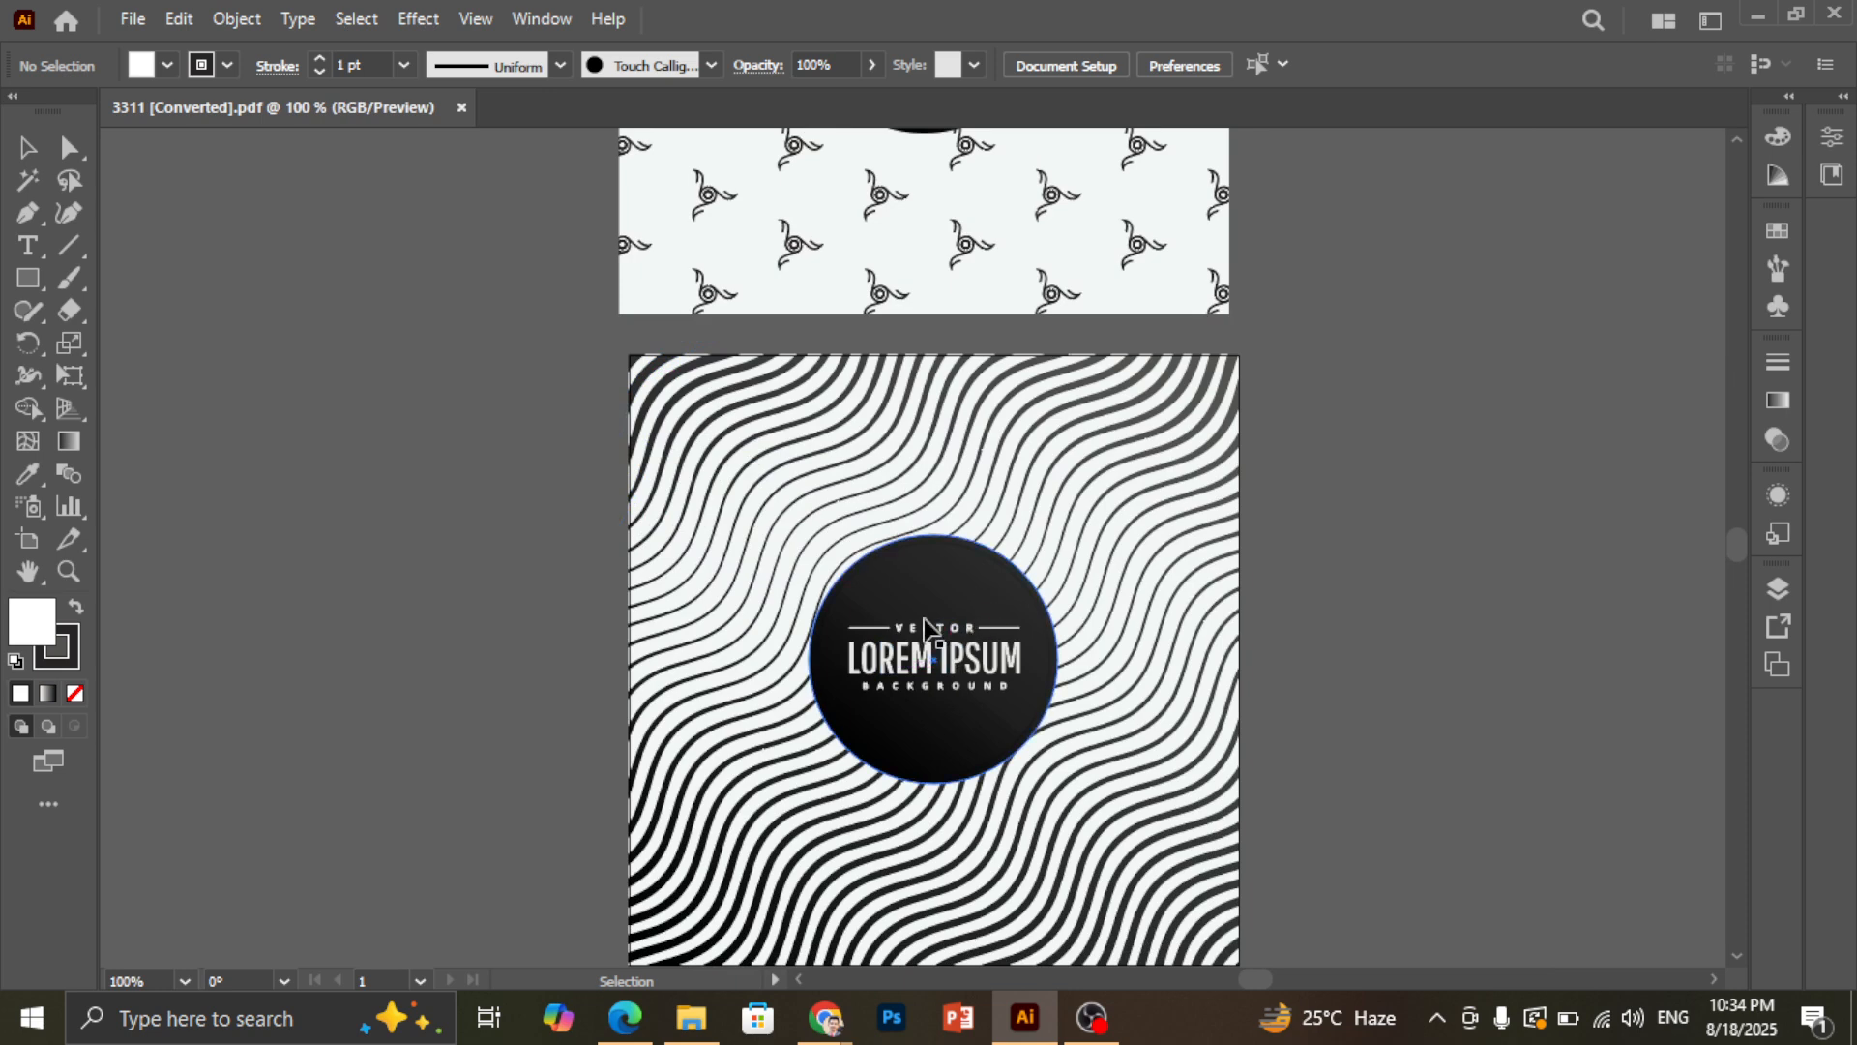
{"action": "scroll", "coordinate": [640, 392], "scroll_direction": "up", "scroll_amount": 2}
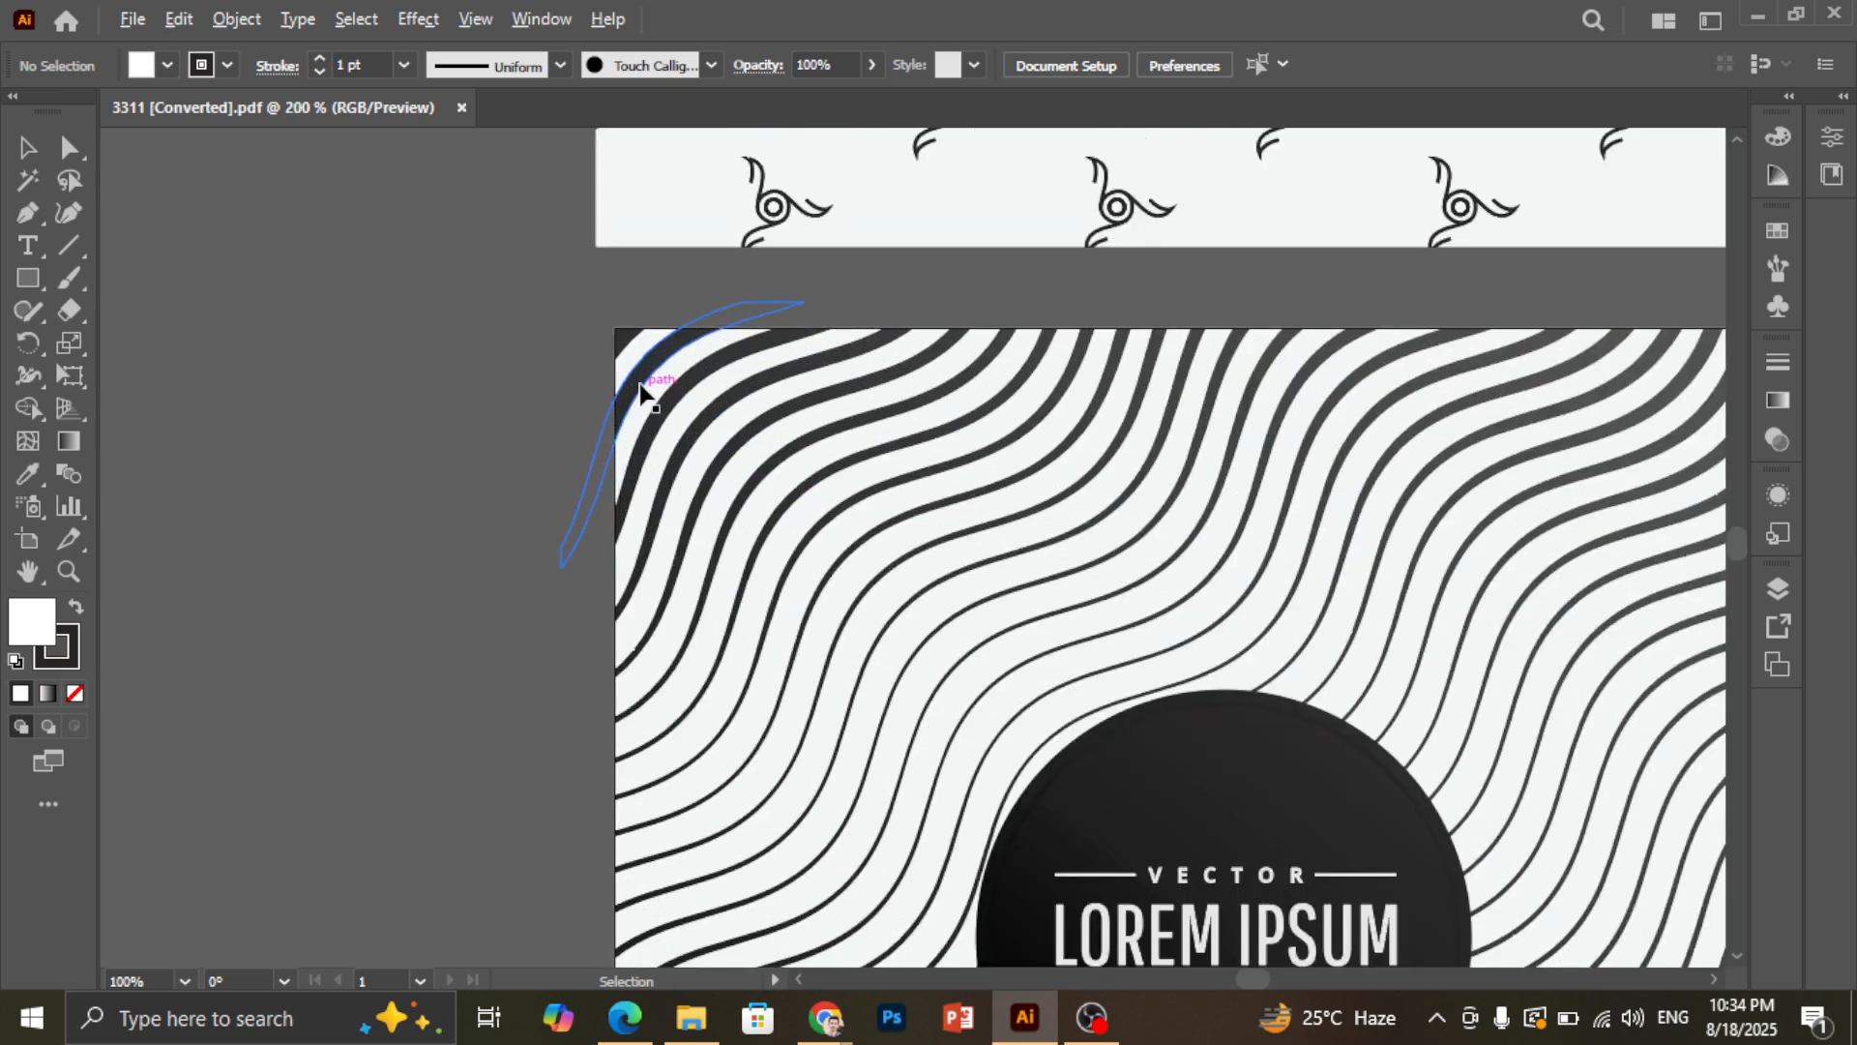
{"action": "scroll", "coordinate": [640, 392], "scroll_direction": "up", "scroll_amount": 6}
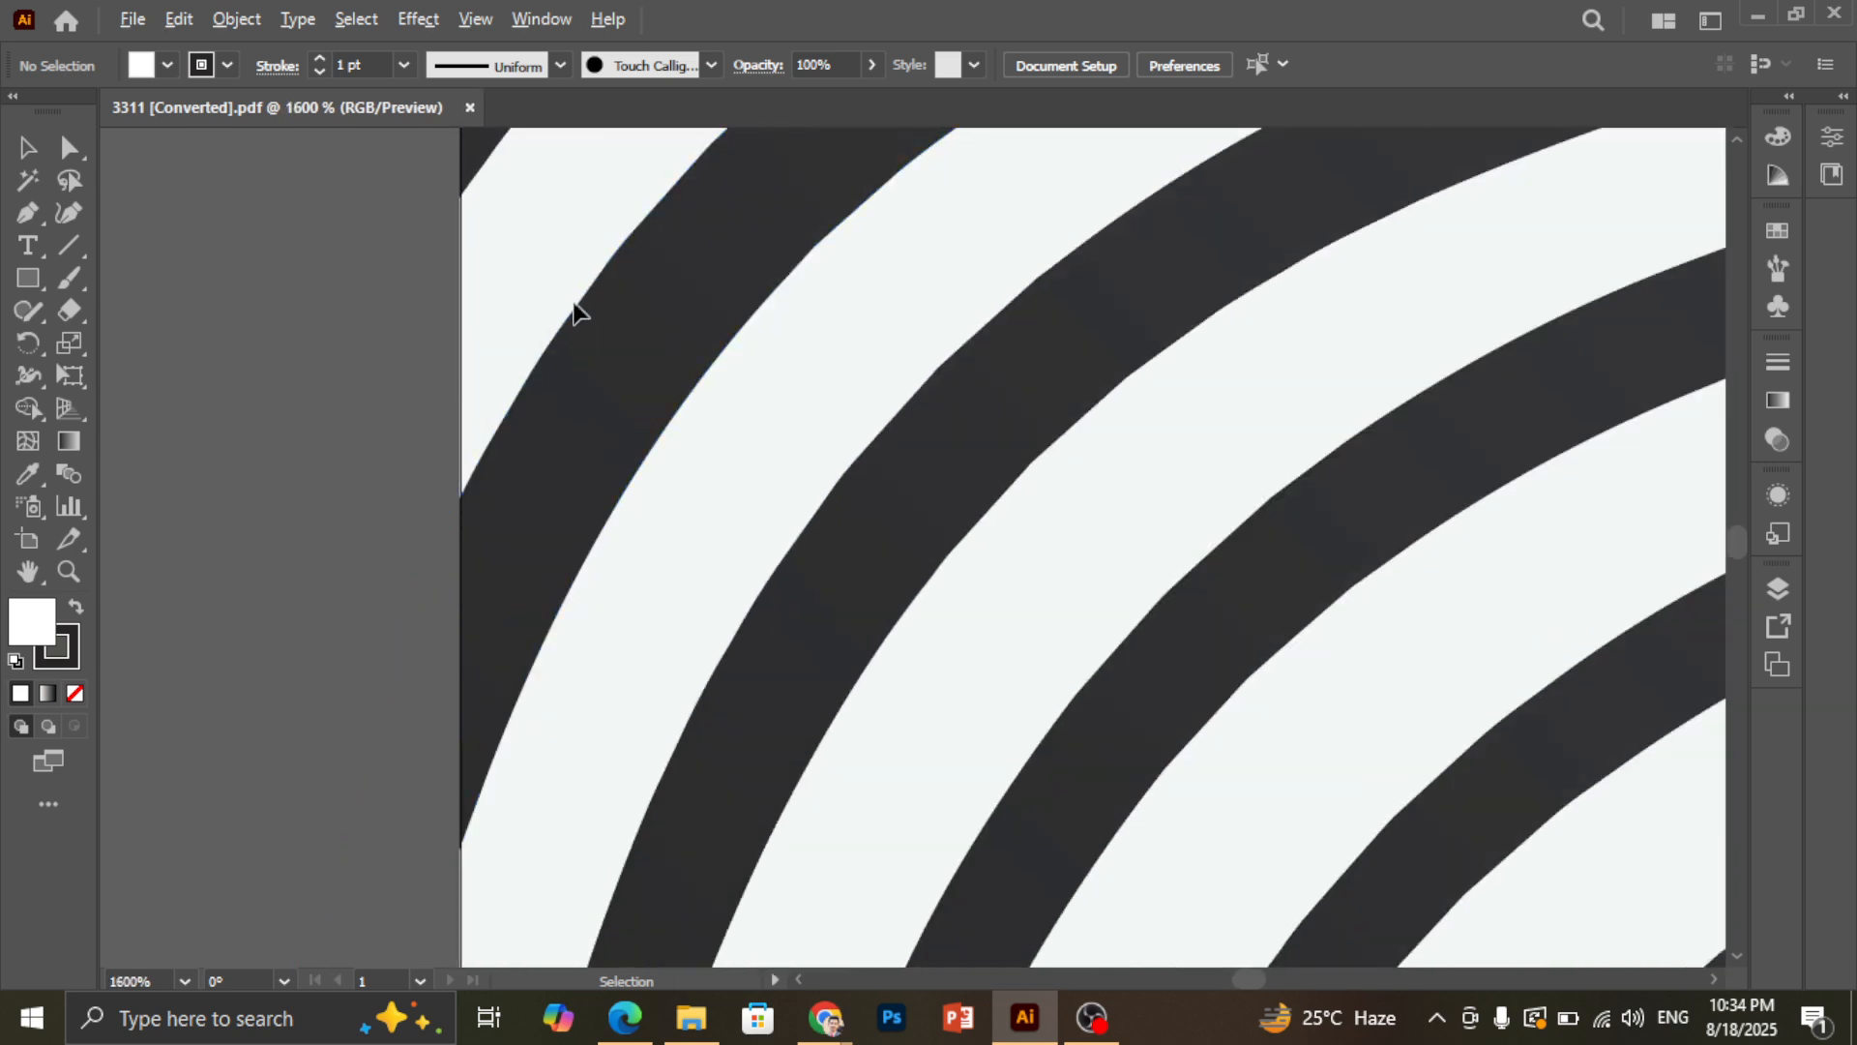
{"action": "scroll", "coordinate": [505, 560], "scroll_direction": "down", "scroll_amount": 4}
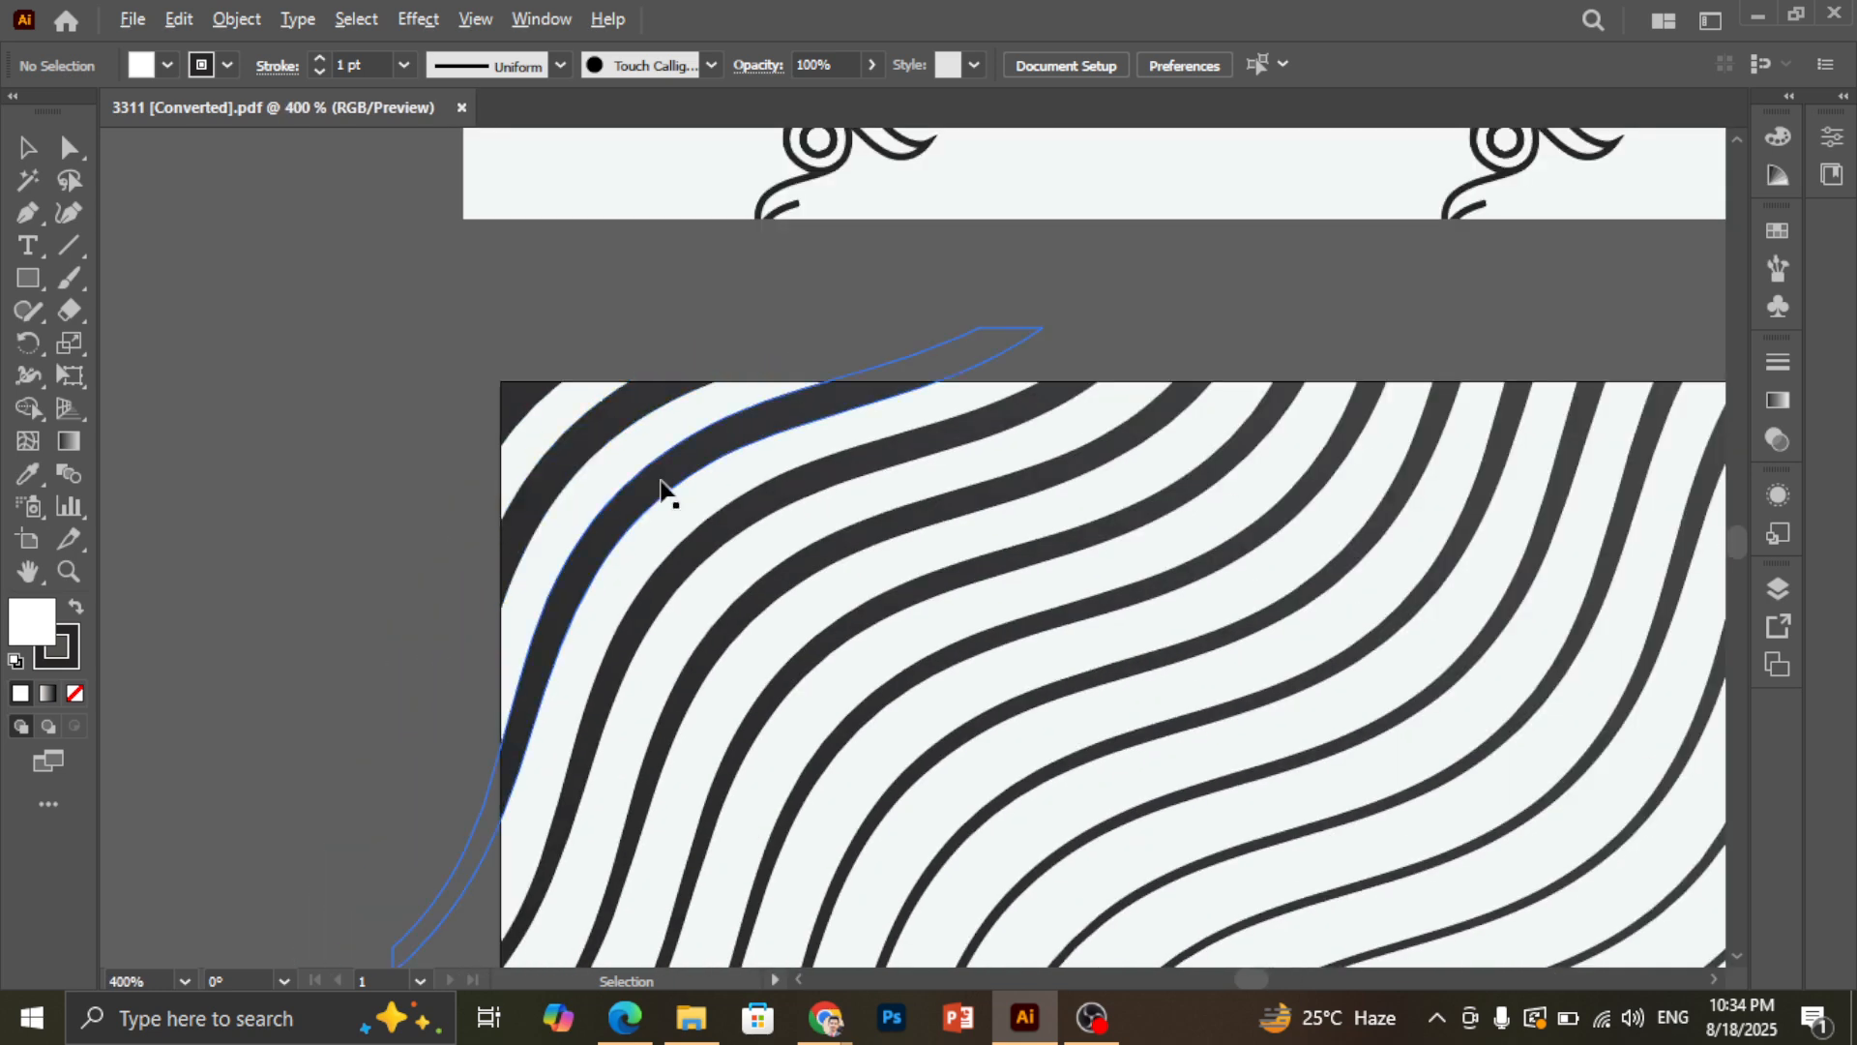
{"action": "scroll", "coordinate": [663, 489], "scroll_direction": "down", "scroll_amount": 5}
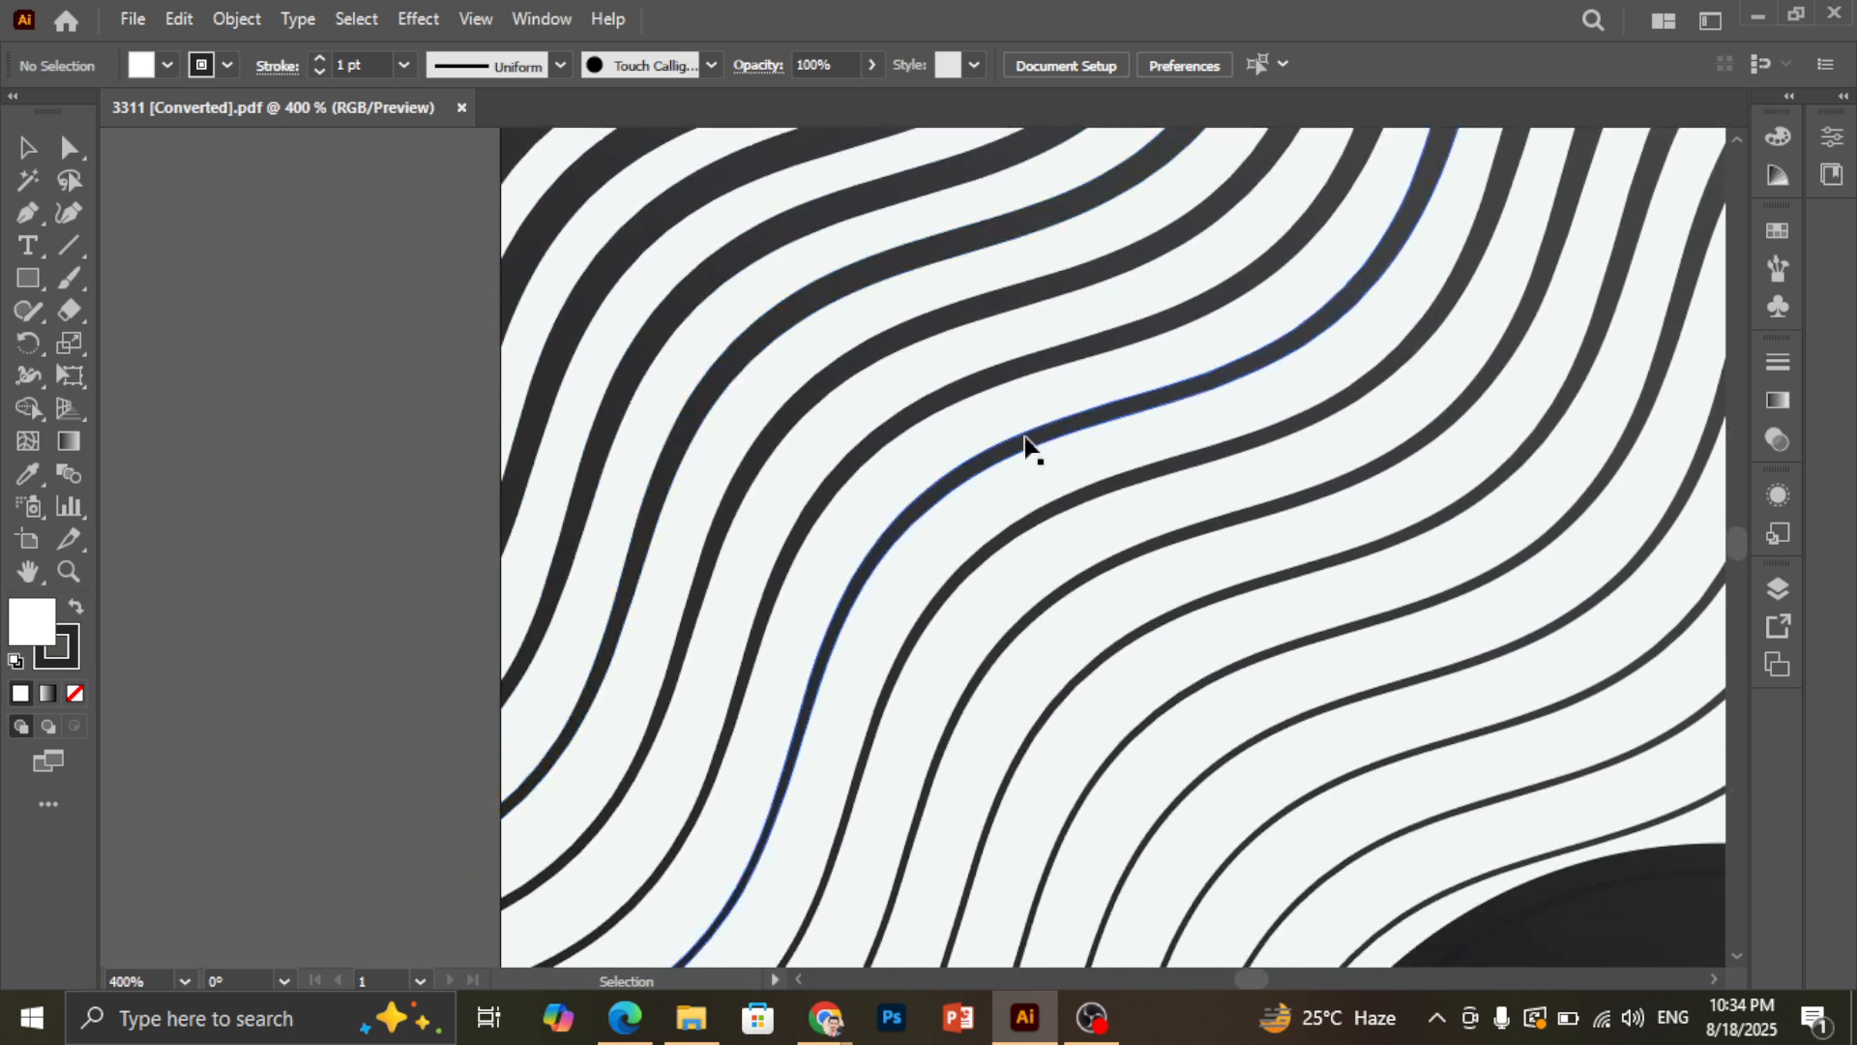
{"action": "scroll", "coordinate": [1025, 441], "scroll_direction": "down", "scroll_amount": 7}
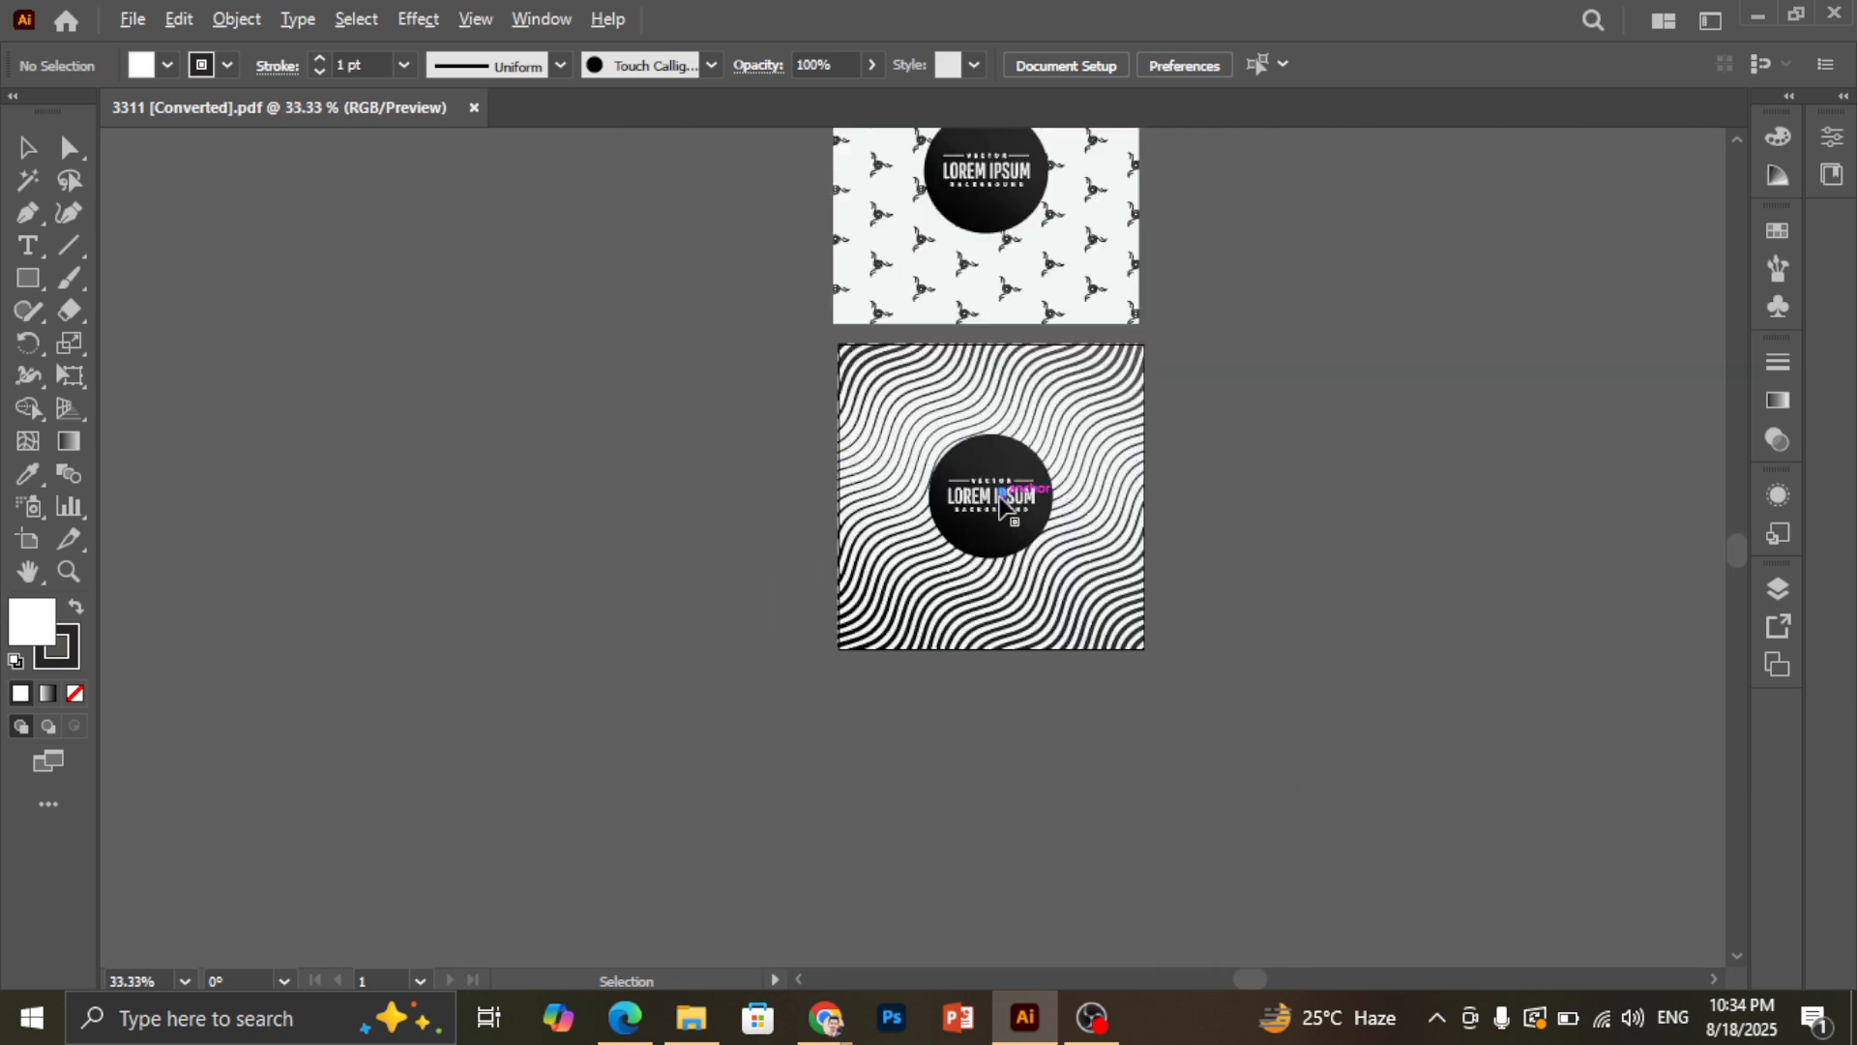
Examine the outlines of the "VECTOR LOREM IPSUM BACKGROUND" lettering in the dark circle under increasing magnification
{"action": "scroll", "coordinate": [1002, 501], "scroll_direction": "up", "scroll_amount": 4}
{"action": "scroll", "coordinate": [979, 500], "scroll_direction": "up", "scroll_amount": 1}
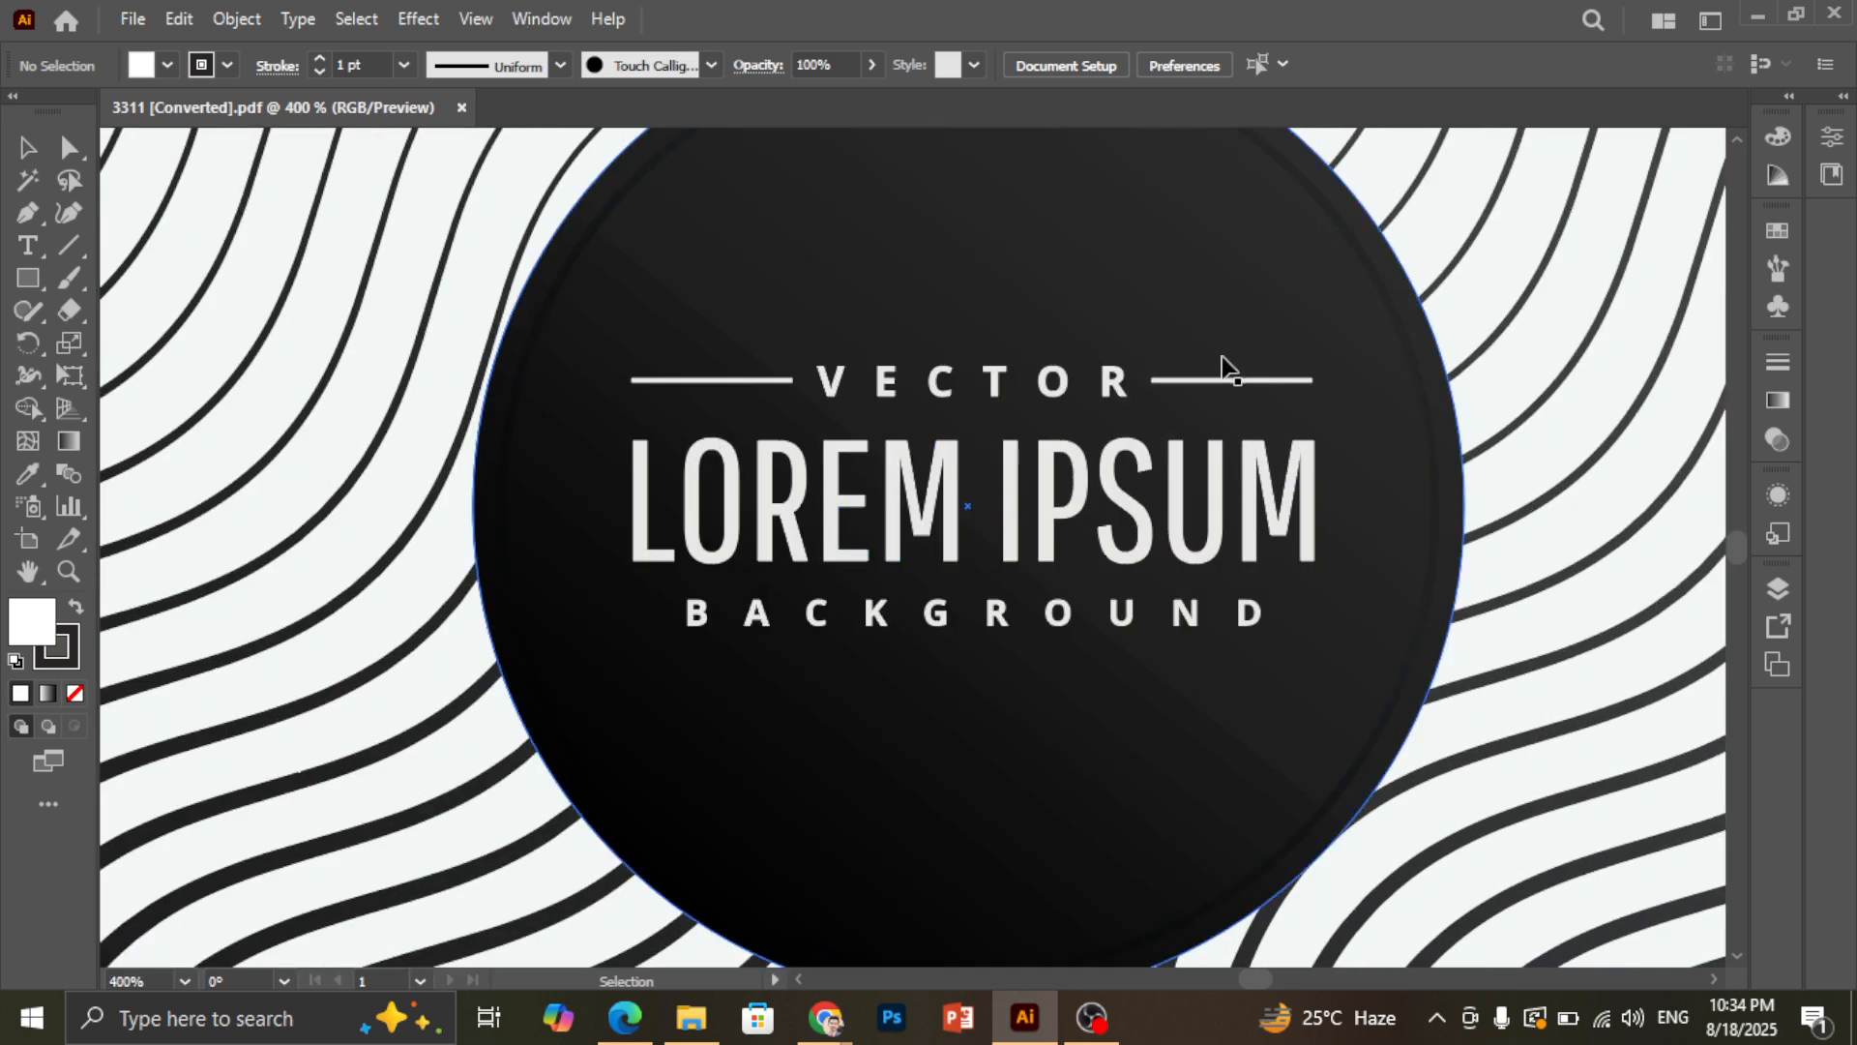
{"action": "scroll", "coordinate": [943, 426], "scroll_direction": "down", "scroll_amount": 1}
{"action": "scroll", "coordinate": [943, 426], "scroll_direction": "up", "scroll_amount": 2}
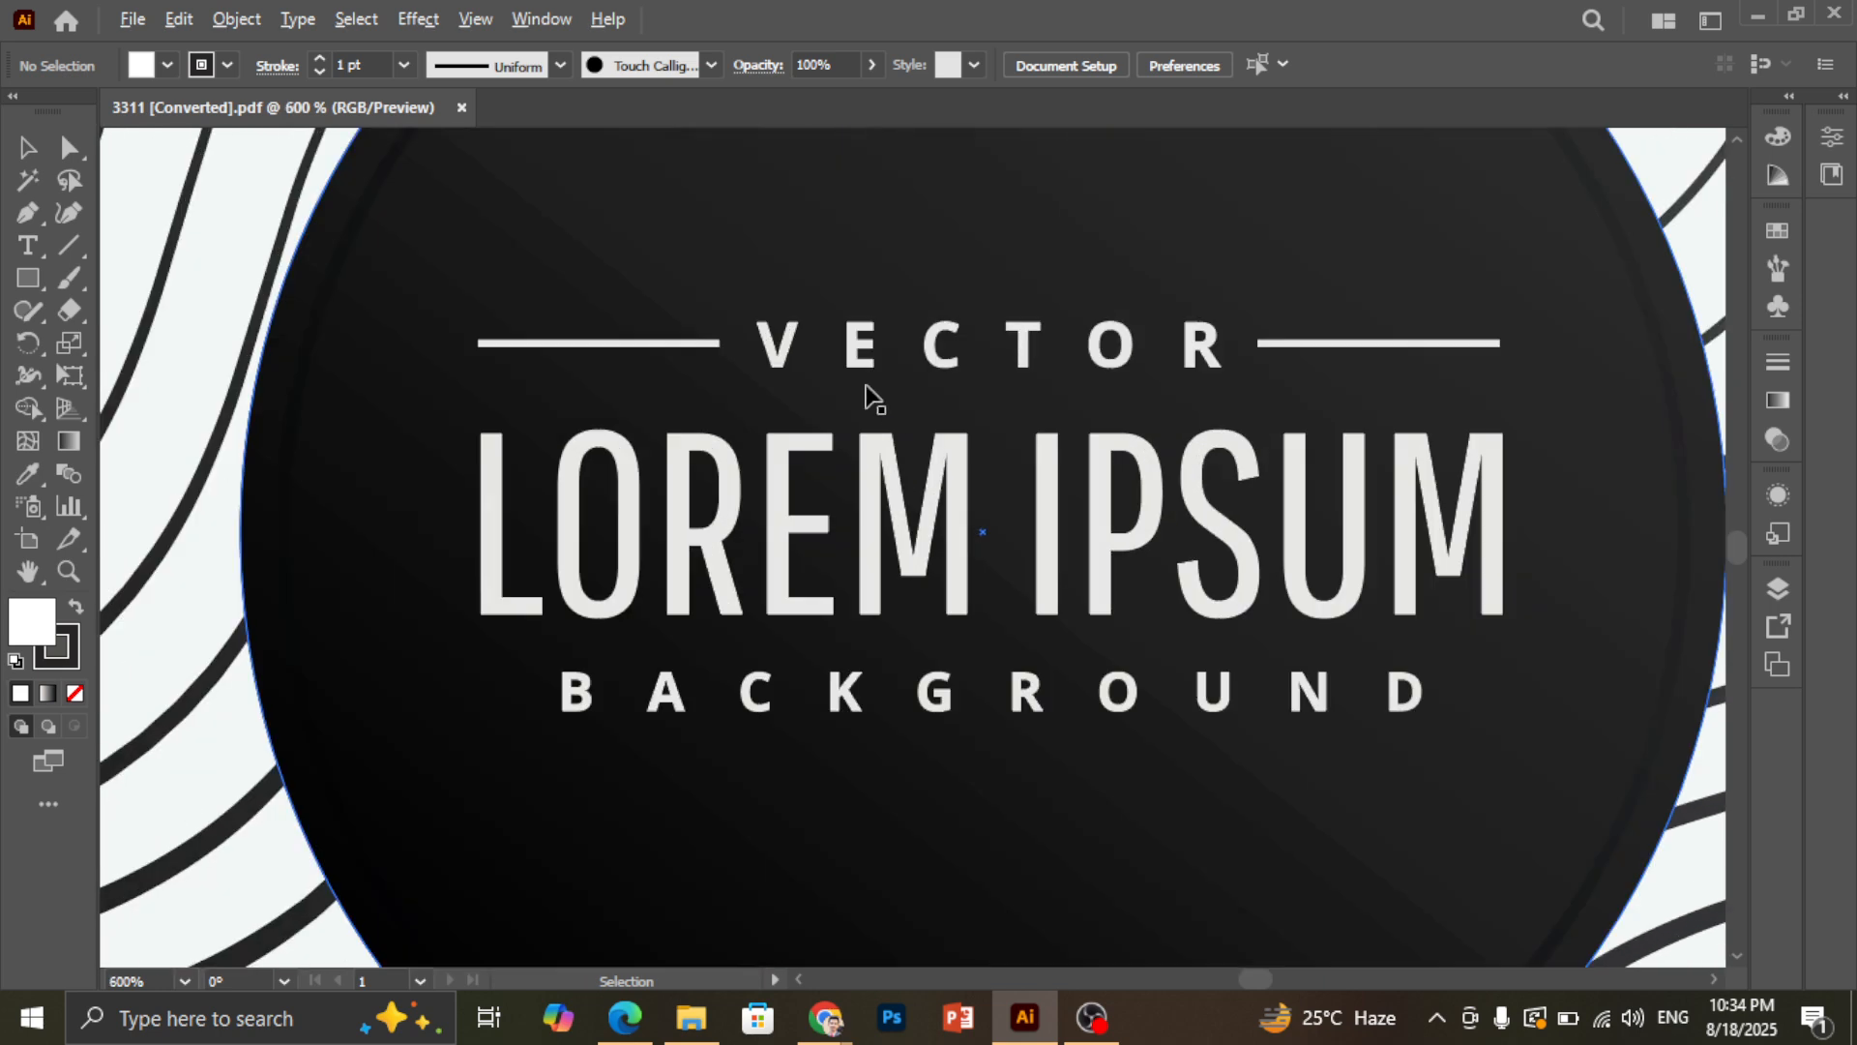
{"action": "scroll", "coordinate": [575, 512], "scroll_direction": "up", "scroll_amount": 2}
{"action": "scroll", "coordinate": [575, 513], "scroll_direction": "up", "scroll_amount": 2}
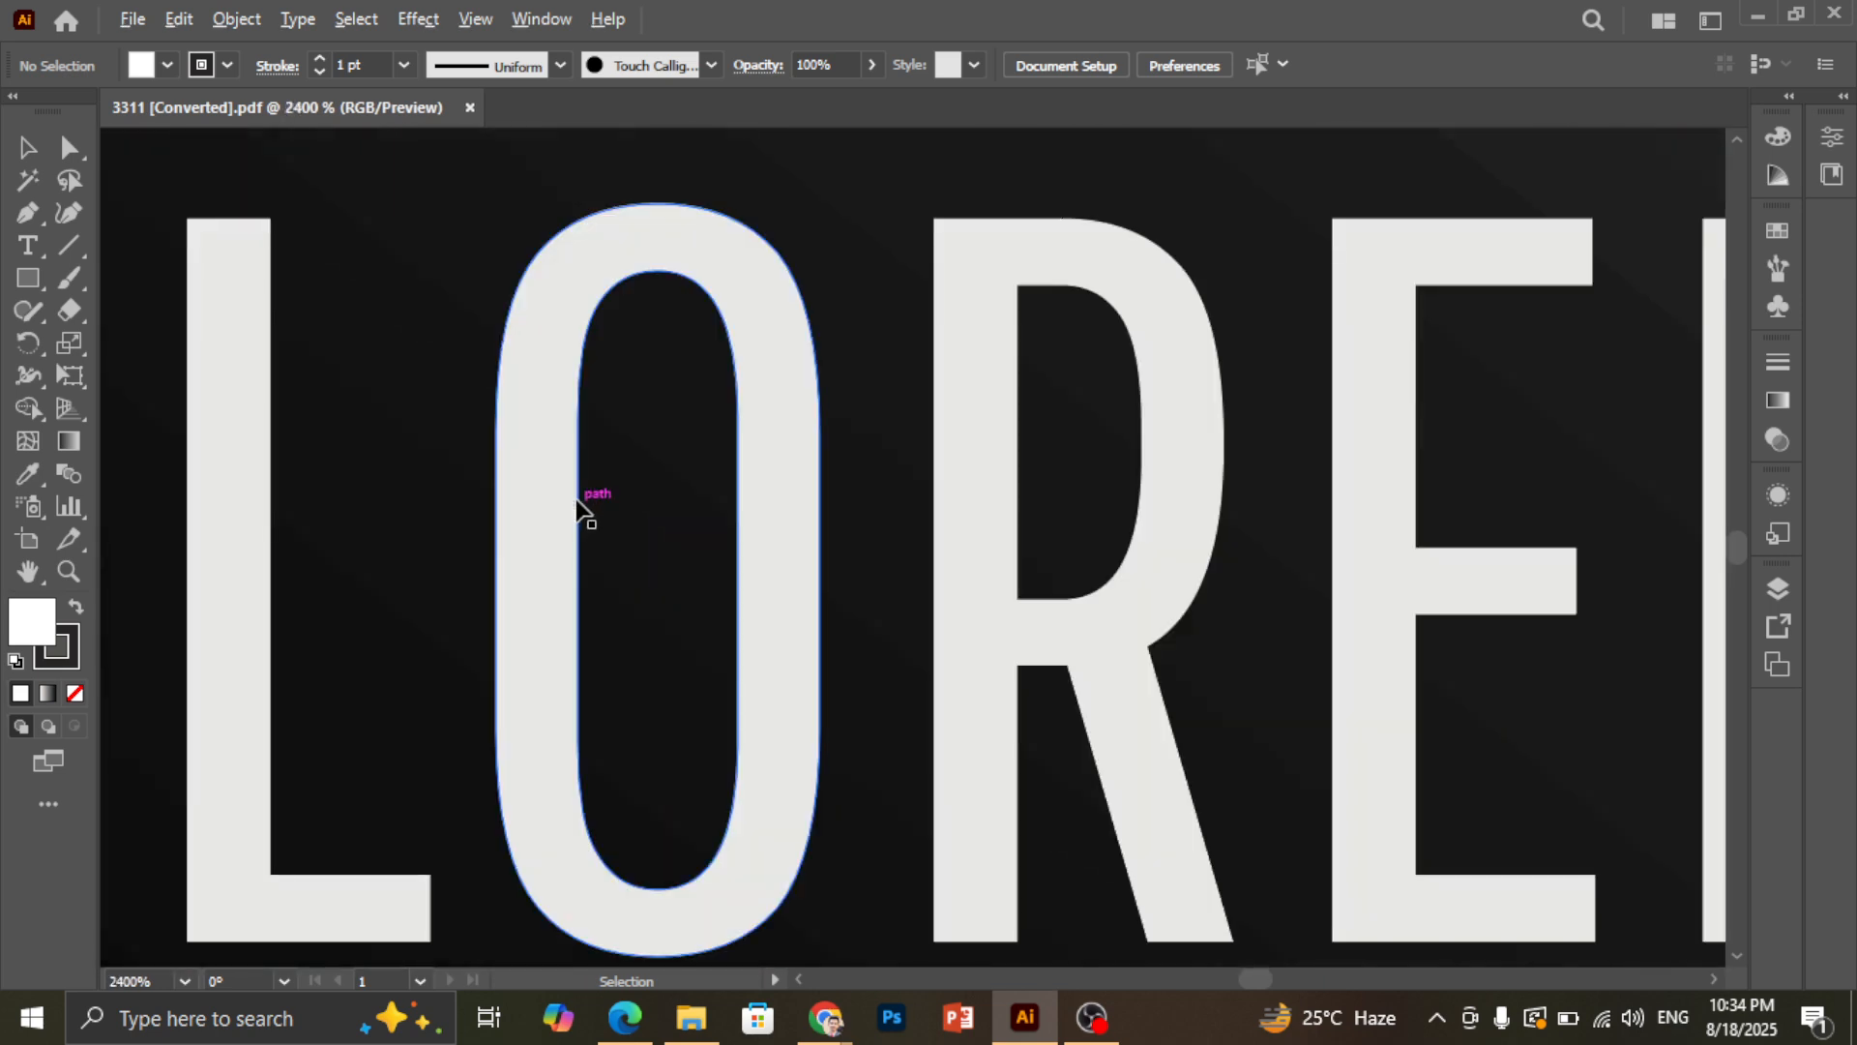
{"action": "scroll", "coordinate": [899, 223], "scroll_direction": "up", "scroll_amount": 1}
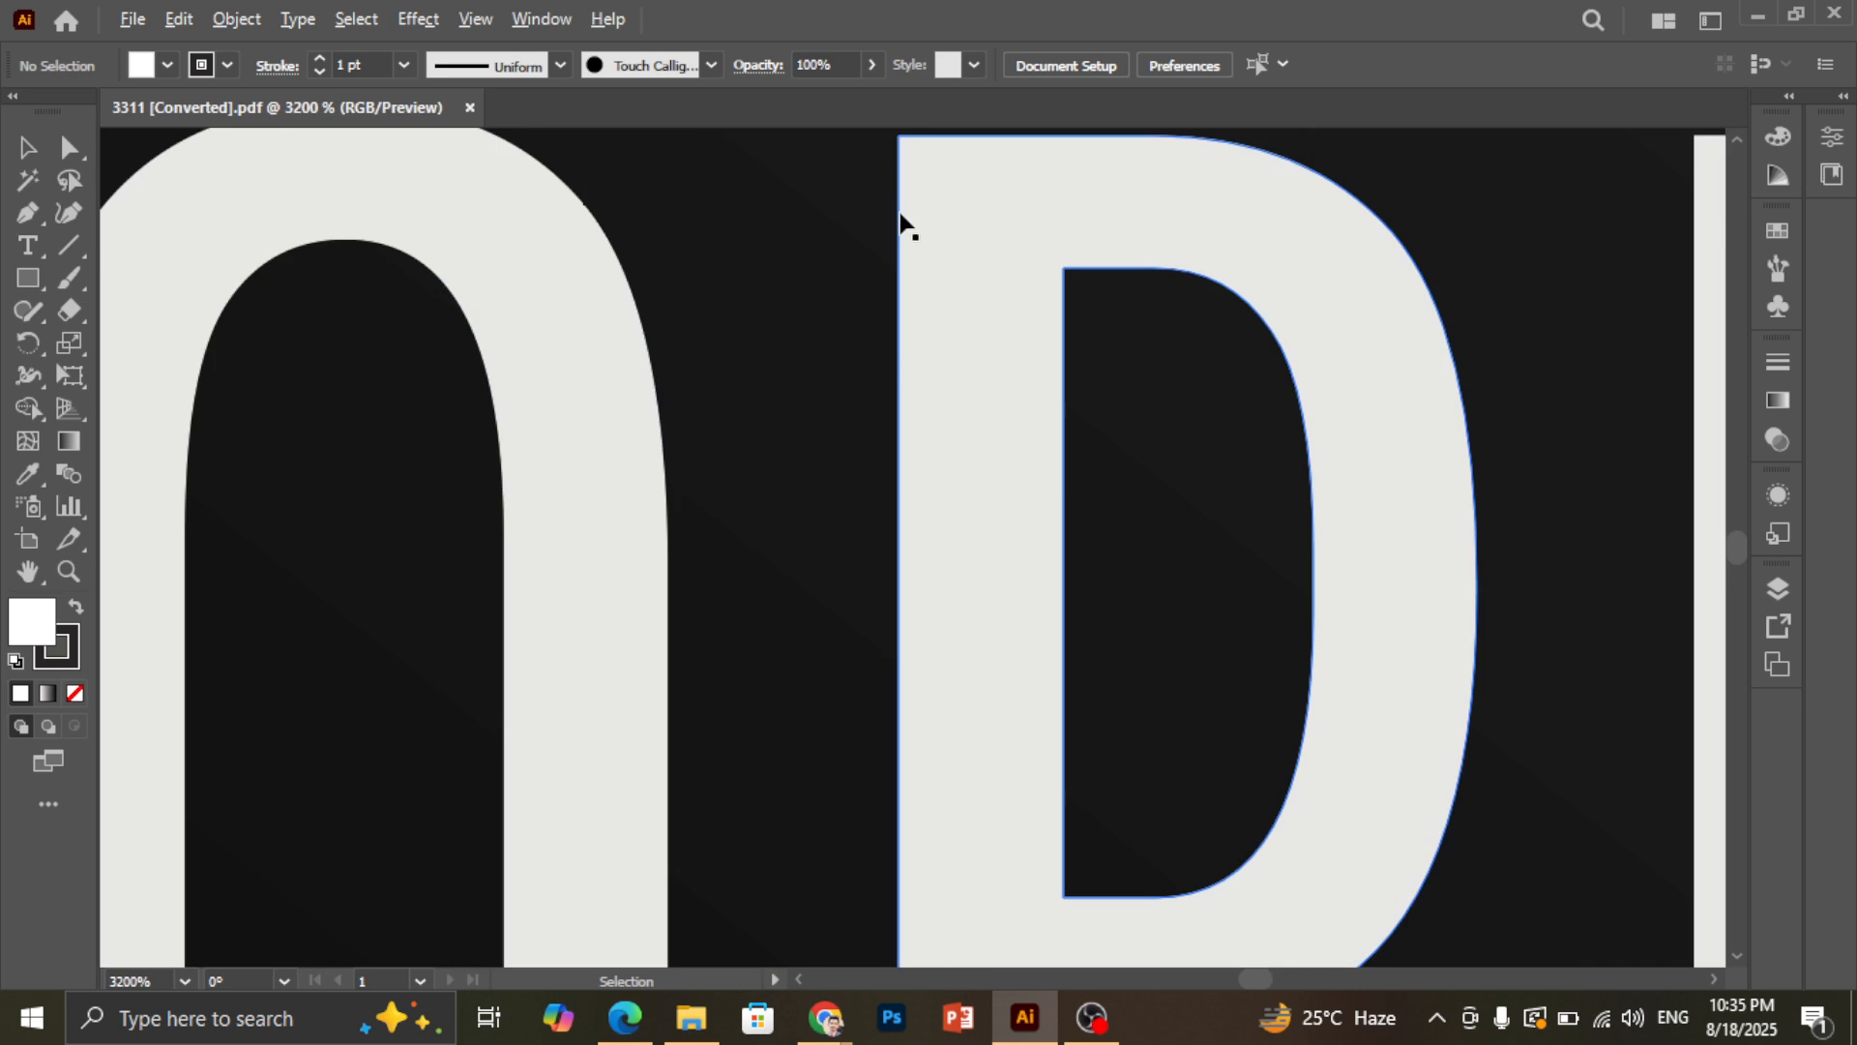
Inspect the upper corner of the letter R in "LOREM" for edge sharpness at up to 34000% magnification
{"action": "scroll", "coordinate": [887, 270], "scroll_direction": "up", "scroll_amount": 1}
{"action": "scroll", "coordinate": [889, 237], "scroll_direction": "up", "scroll_amount": 1}
{"action": "scroll", "coordinate": [887, 237], "scroll_direction": "up", "scroll_amount": 1}
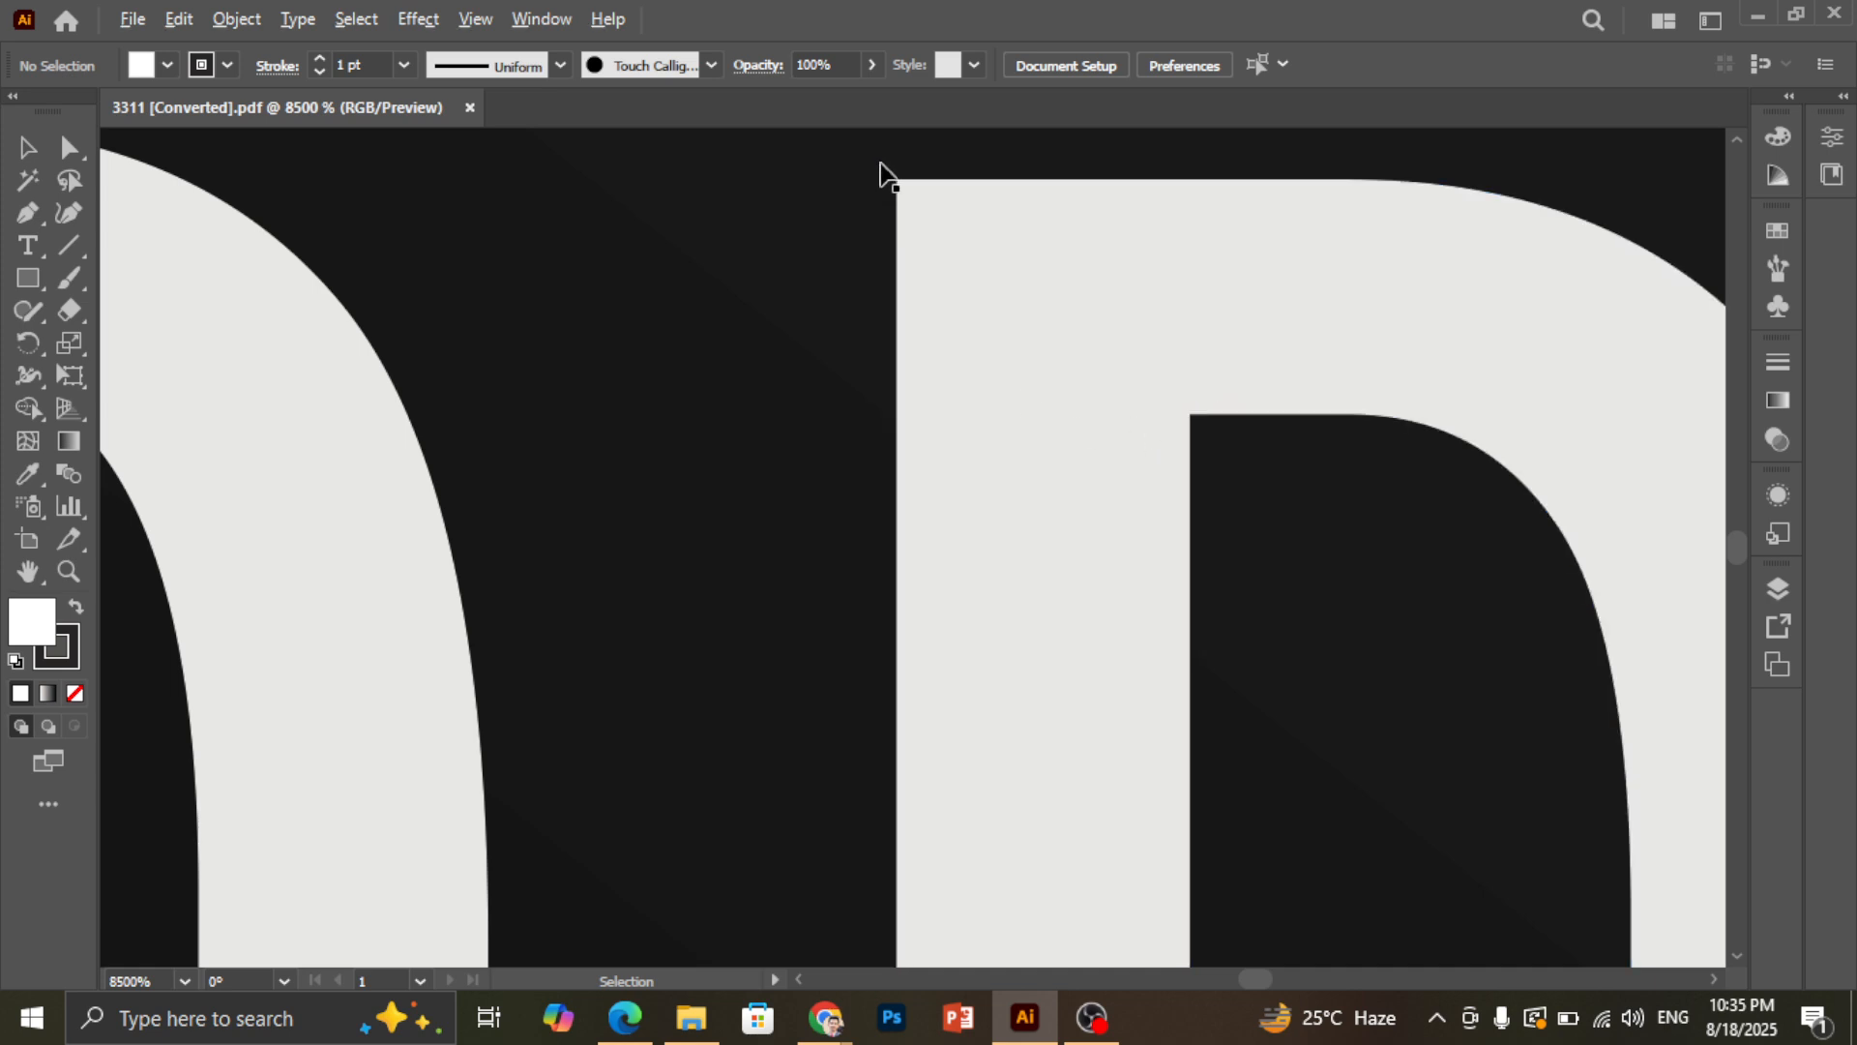
{"action": "scroll", "coordinate": [884, 177], "scroll_direction": "up", "scroll_amount": 2}
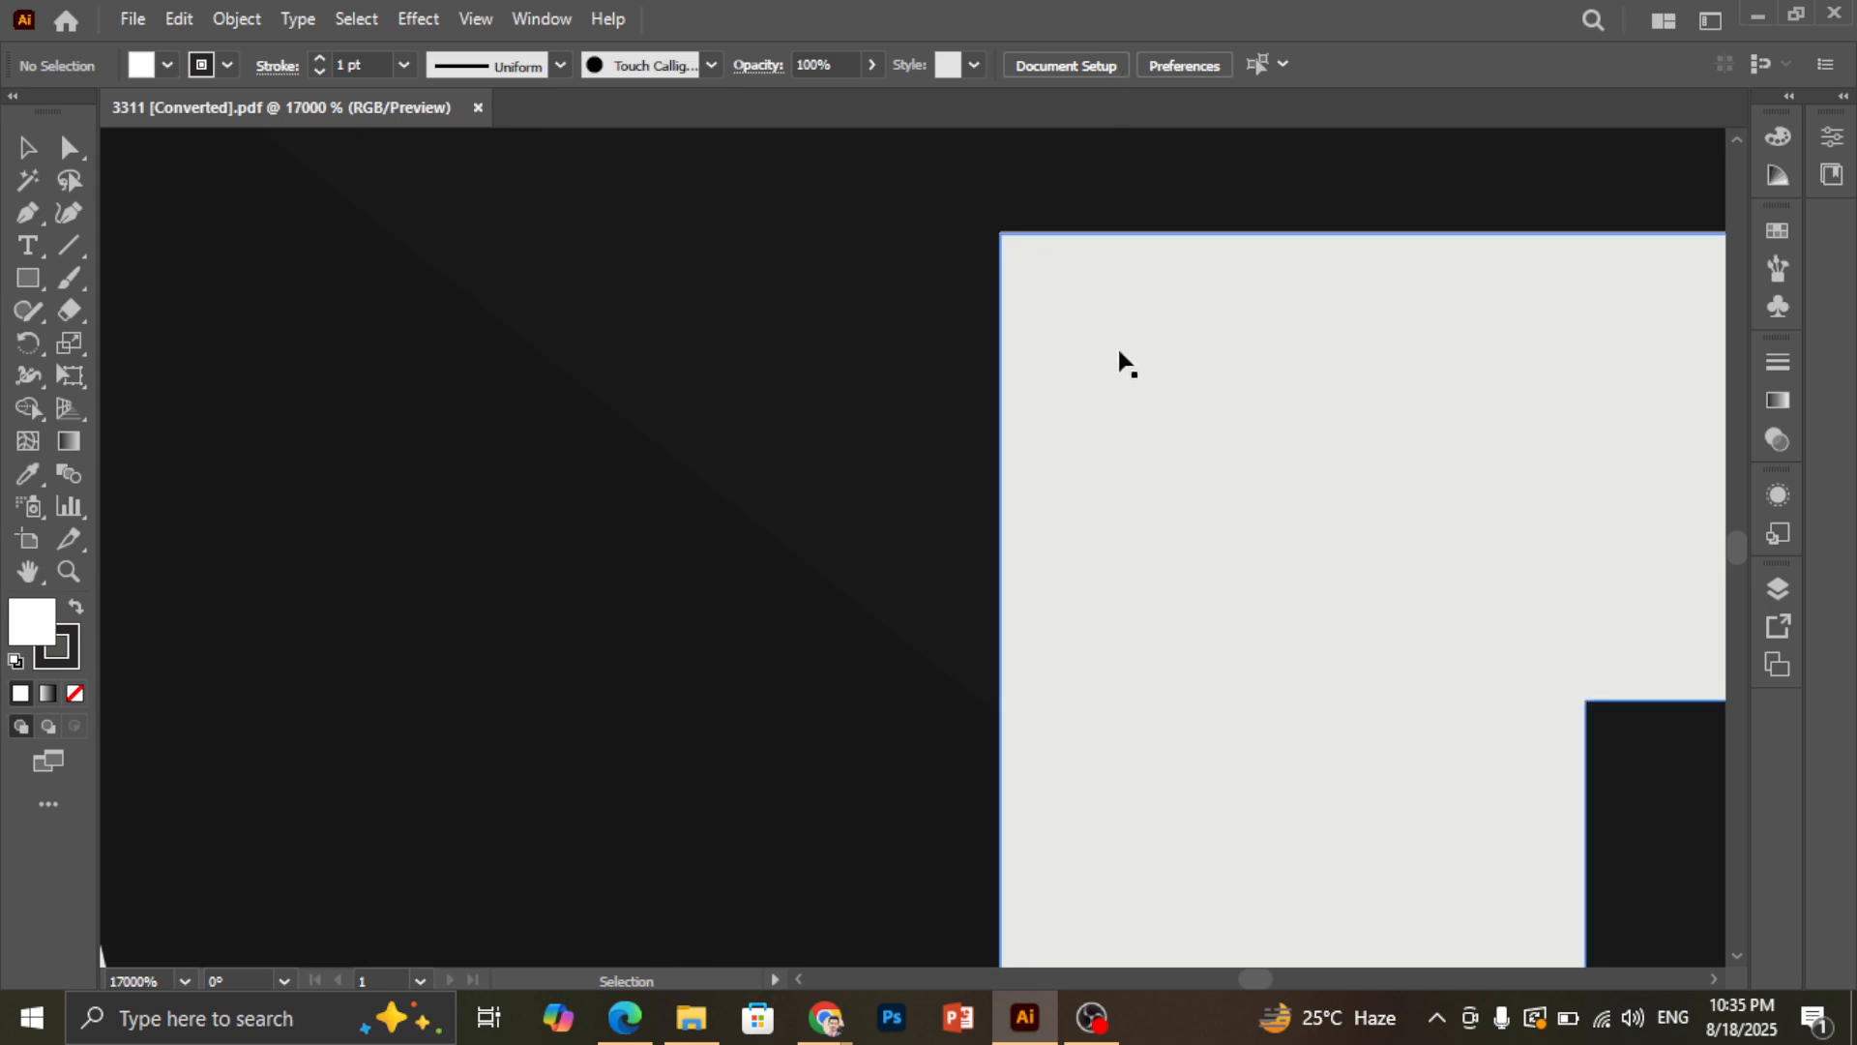
{"action": "key", "text": "alt"}
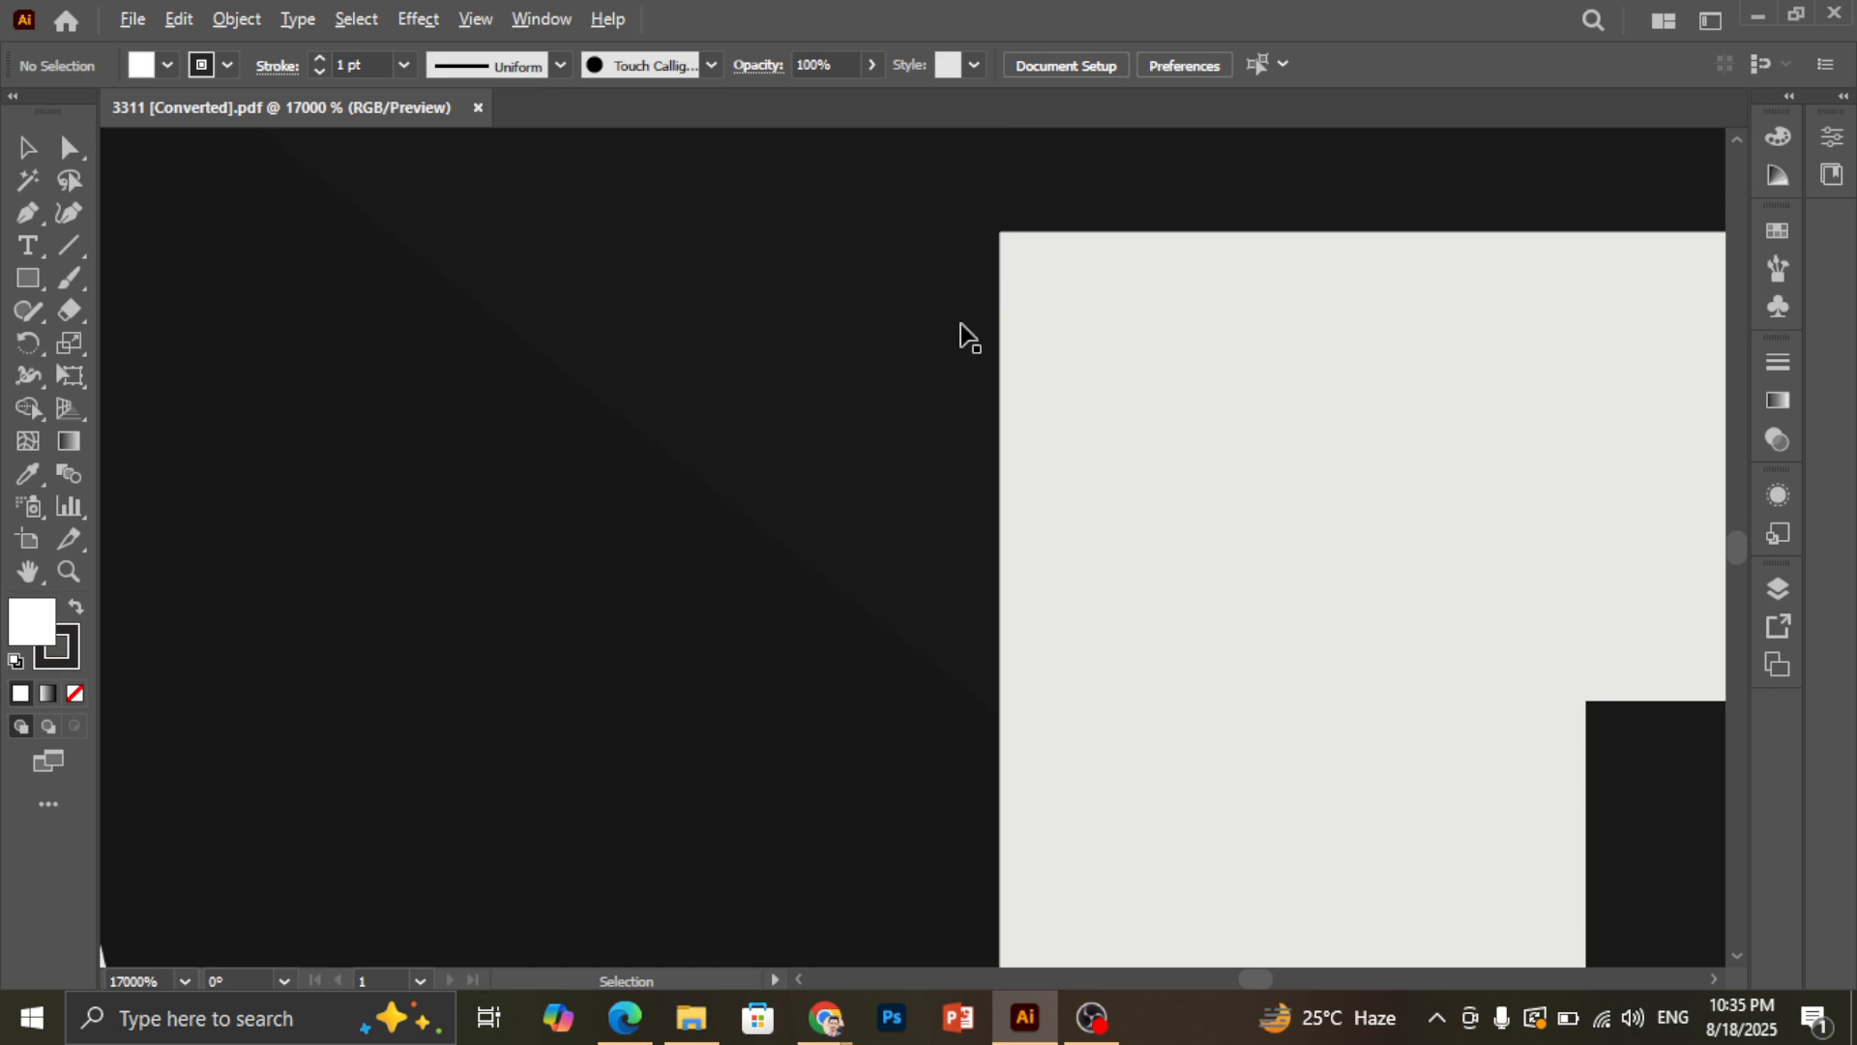
{"action": "scroll", "coordinate": [963, 336], "scroll_direction": "down", "scroll_amount": 1}
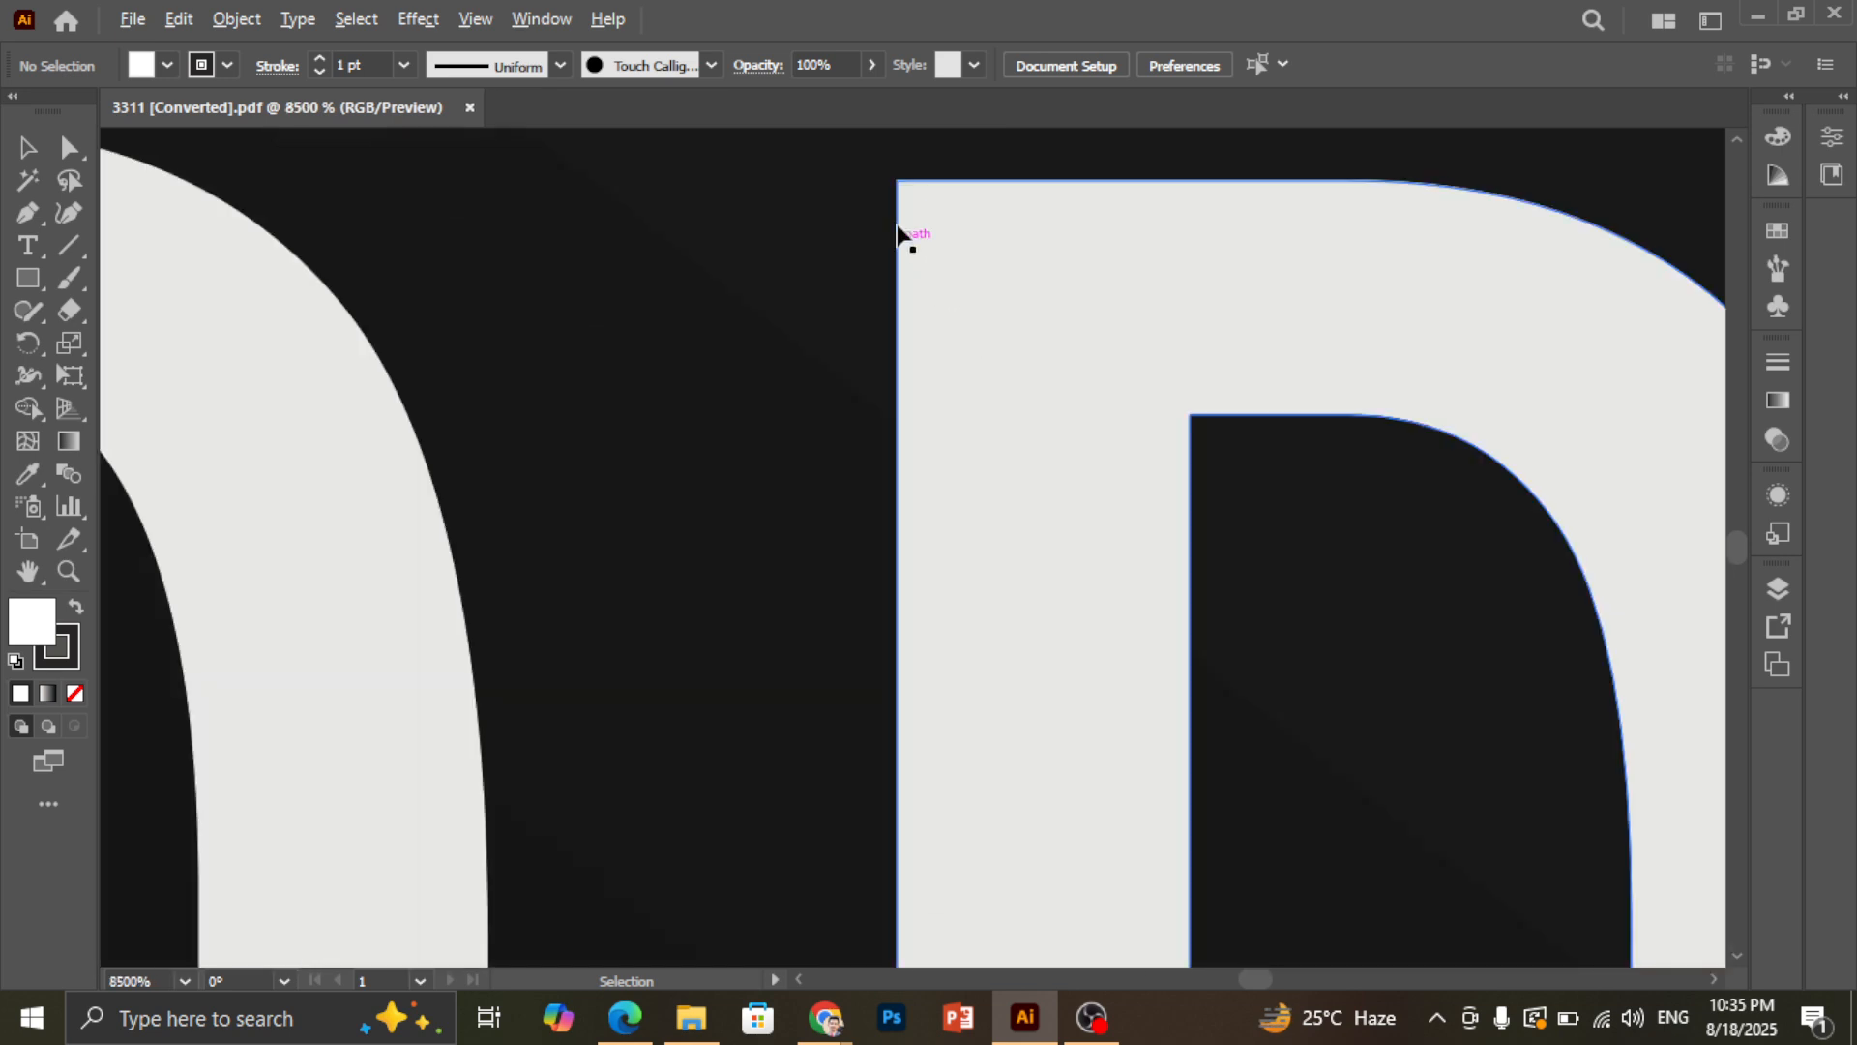
{"action": "scroll", "coordinate": [895, 193], "scroll_direction": "up", "scroll_amount": 4}
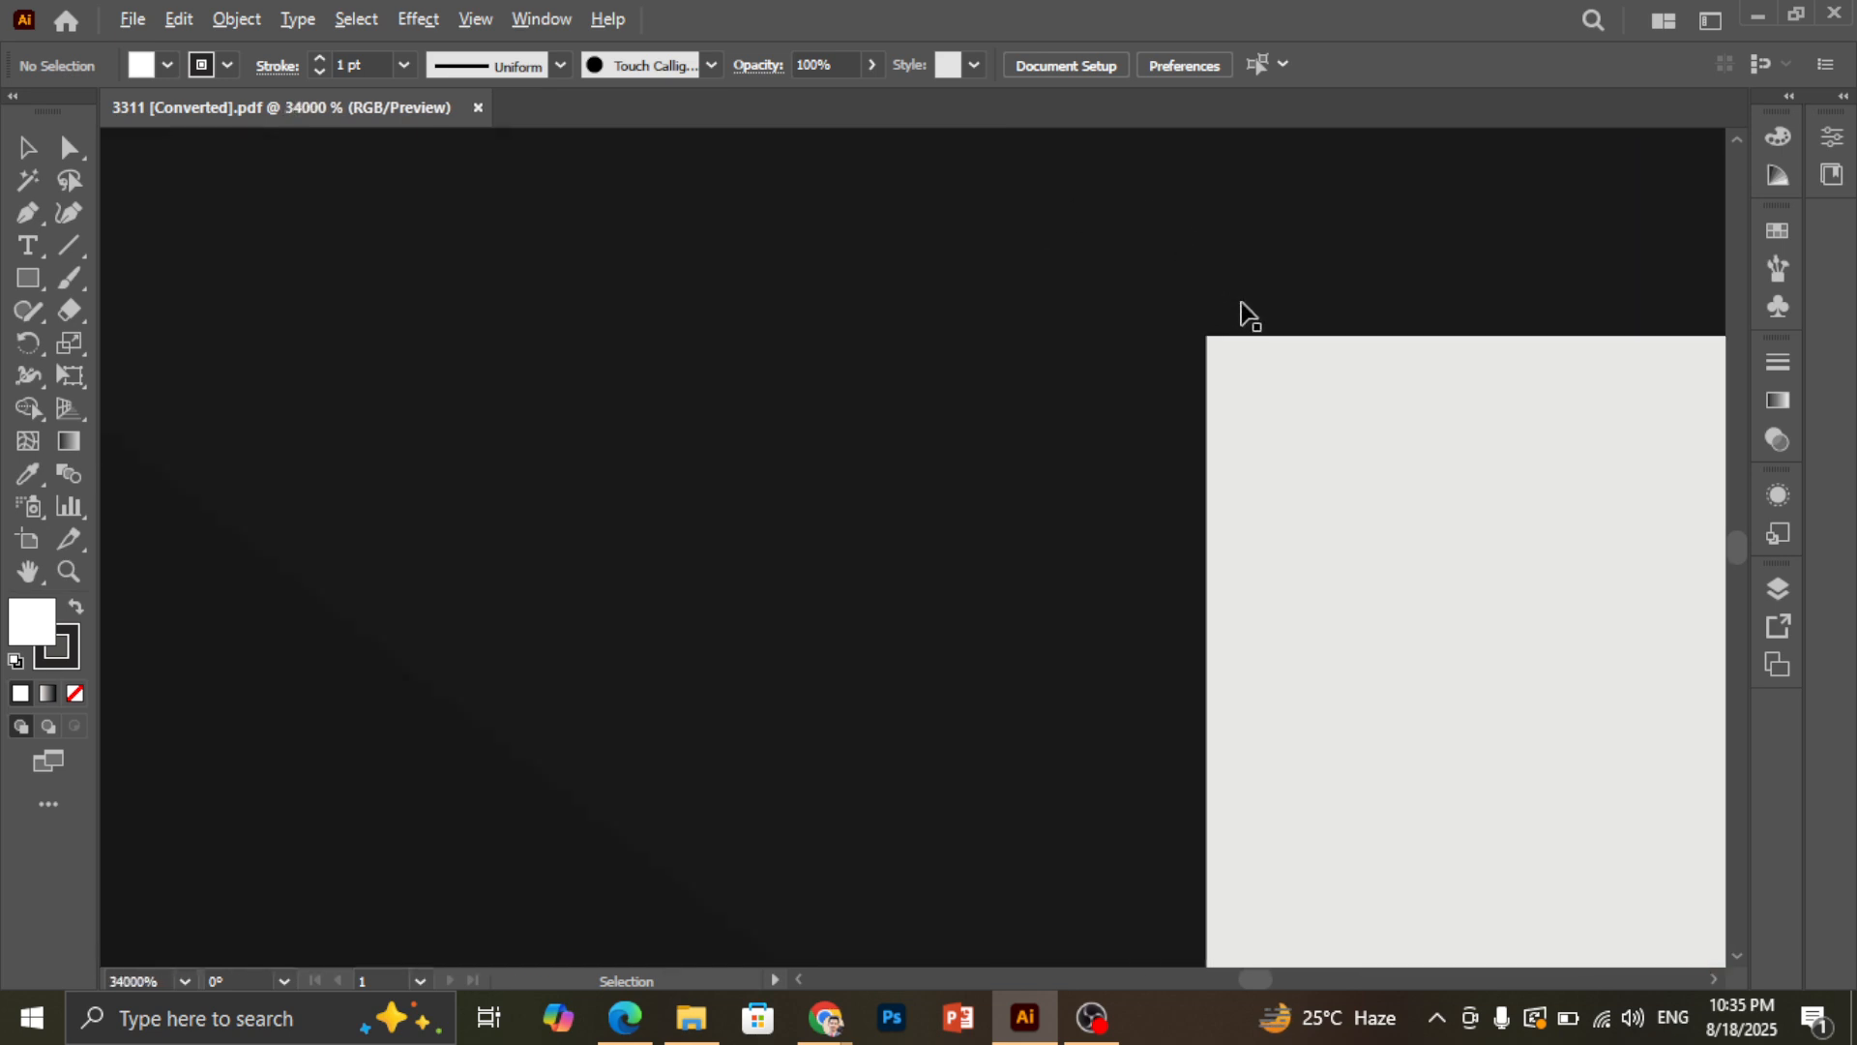
{"action": "scroll", "coordinate": [1302, 406], "scroll_direction": "up", "scroll_amount": 1}
{"action": "scroll", "coordinate": [1302, 406], "scroll_direction": "down", "scroll_amount": 4}
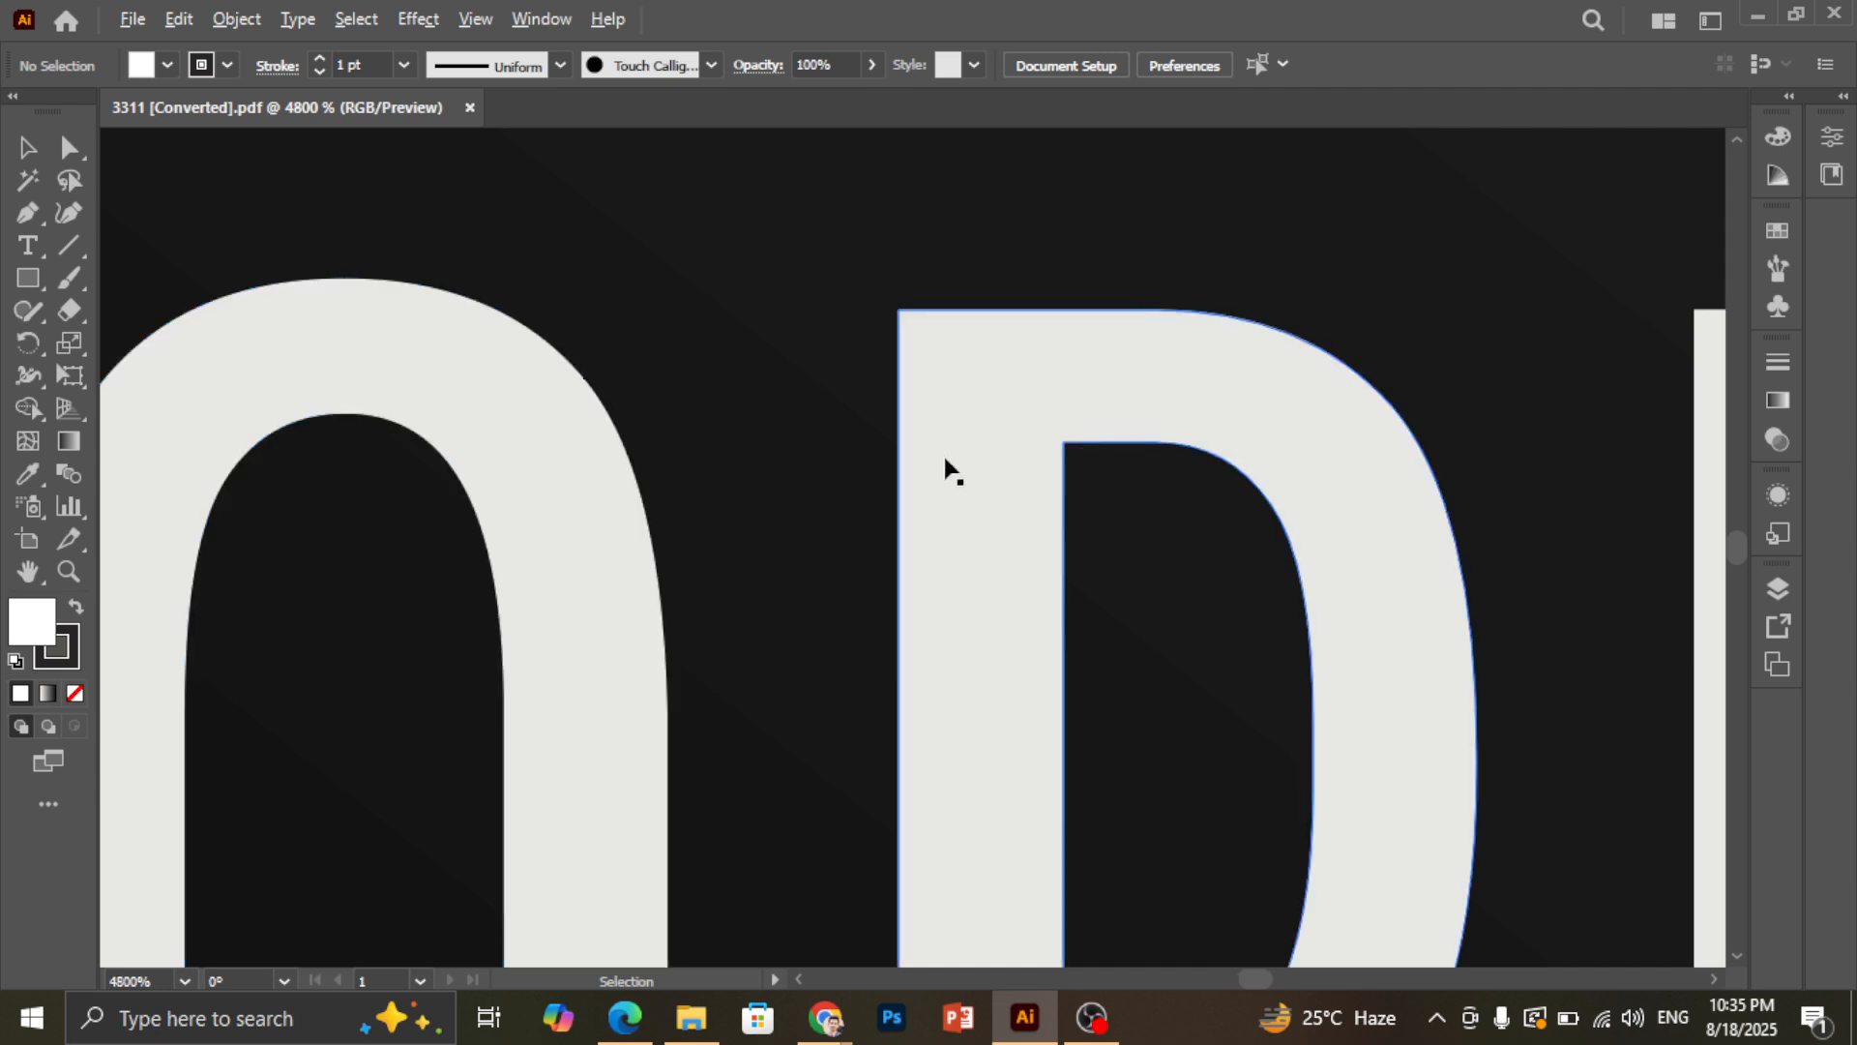
{"action": "scroll", "coordinate": [944, 457], "scroll_direction": "down", "scroll_amount": 2}
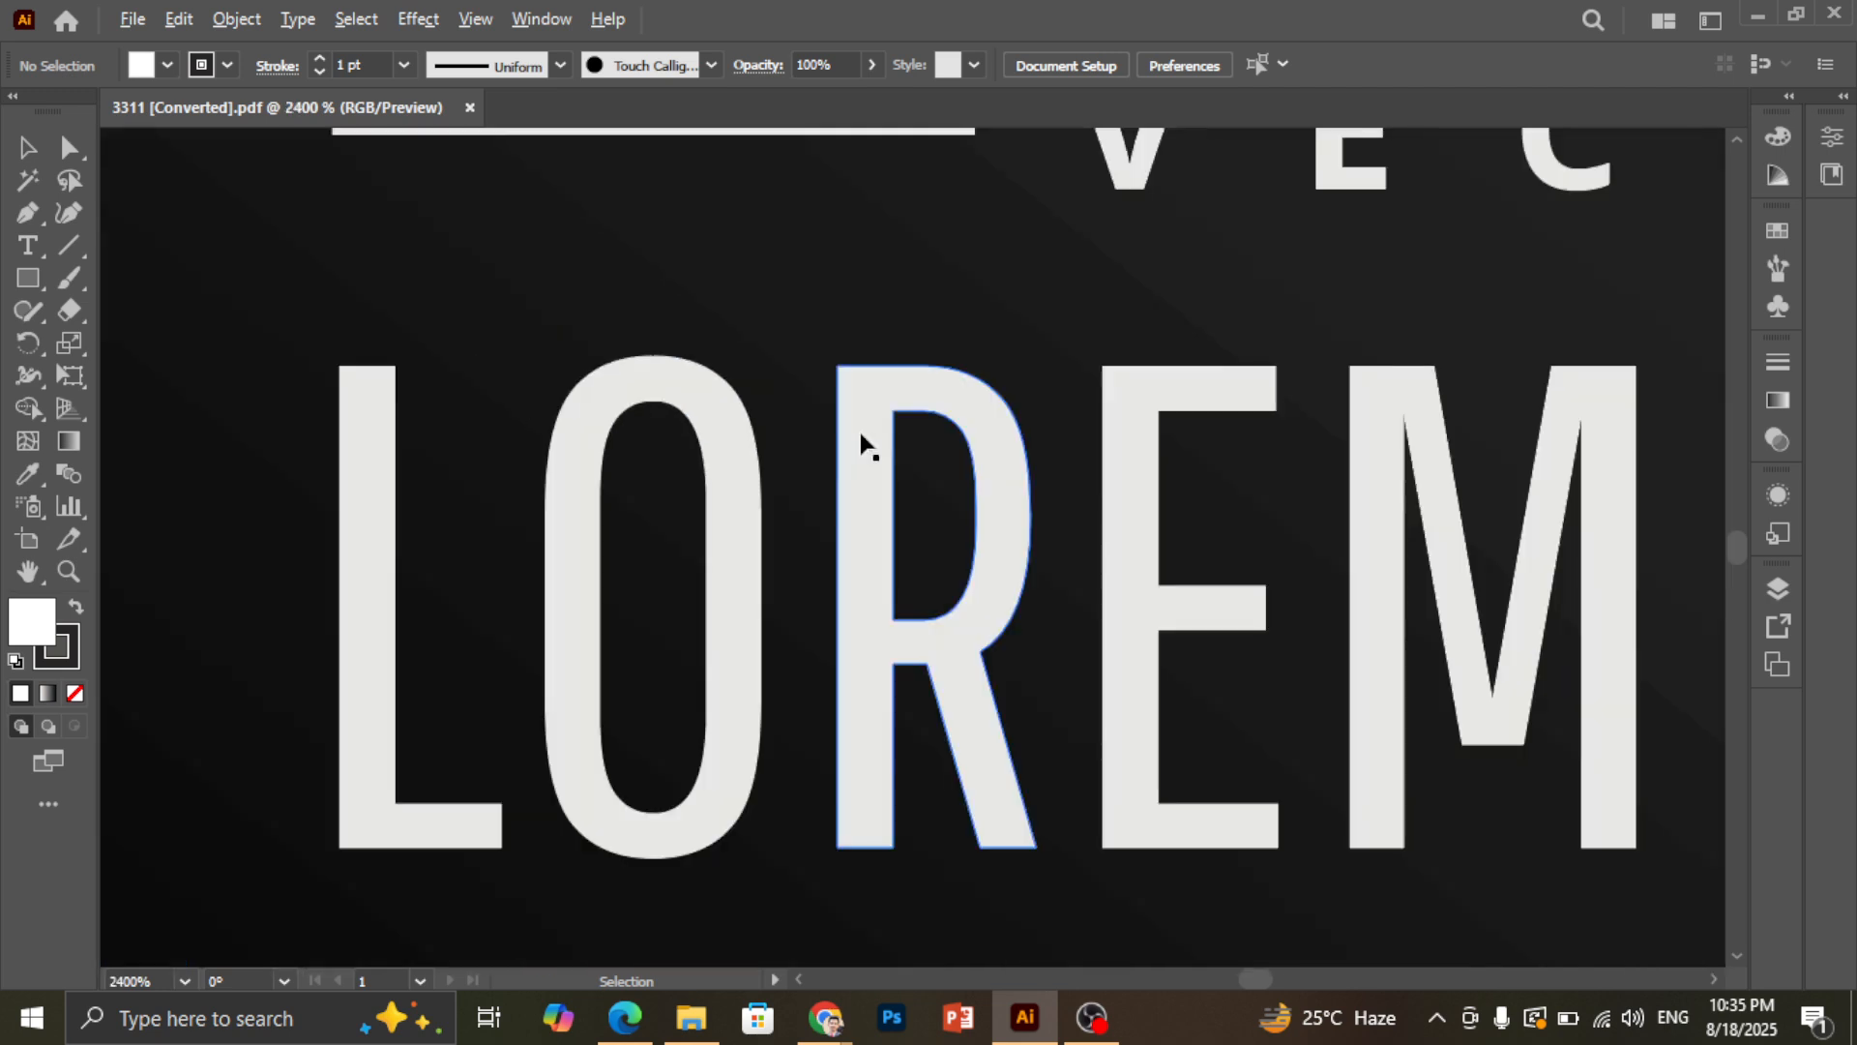
Inspect the wavy lines outside the circle and at the artboard's edge for edge sharpness at up to 4800% magnification
{"action": "scroll", "coordinate": [863, 445], "scroll_direction": "down", "scroll_amount": 6}
{"action": "scroll", "coordinate": [580, 259], "scroll_direction": "up", "scroll_amount": 4}
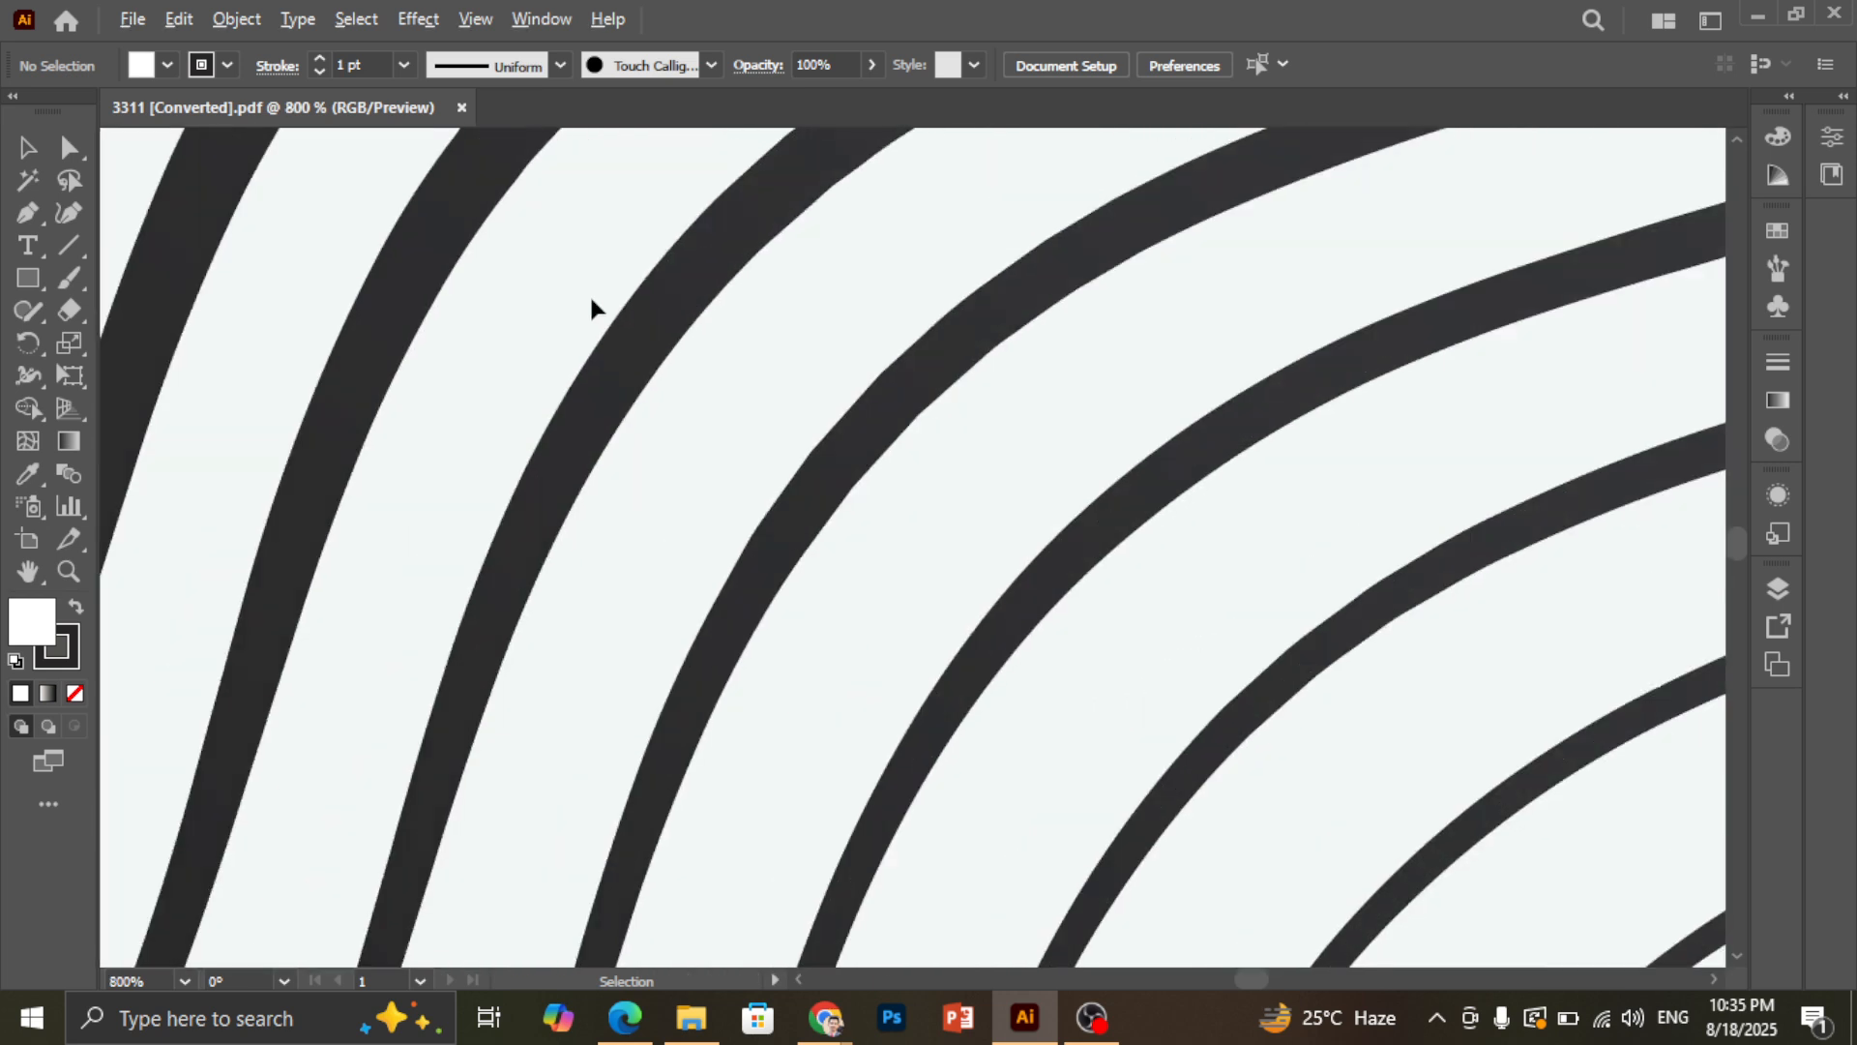
{"action": "scroll", "coordinate": [701, 368], "scroll_direction": "up", "scroll_amount": 2}
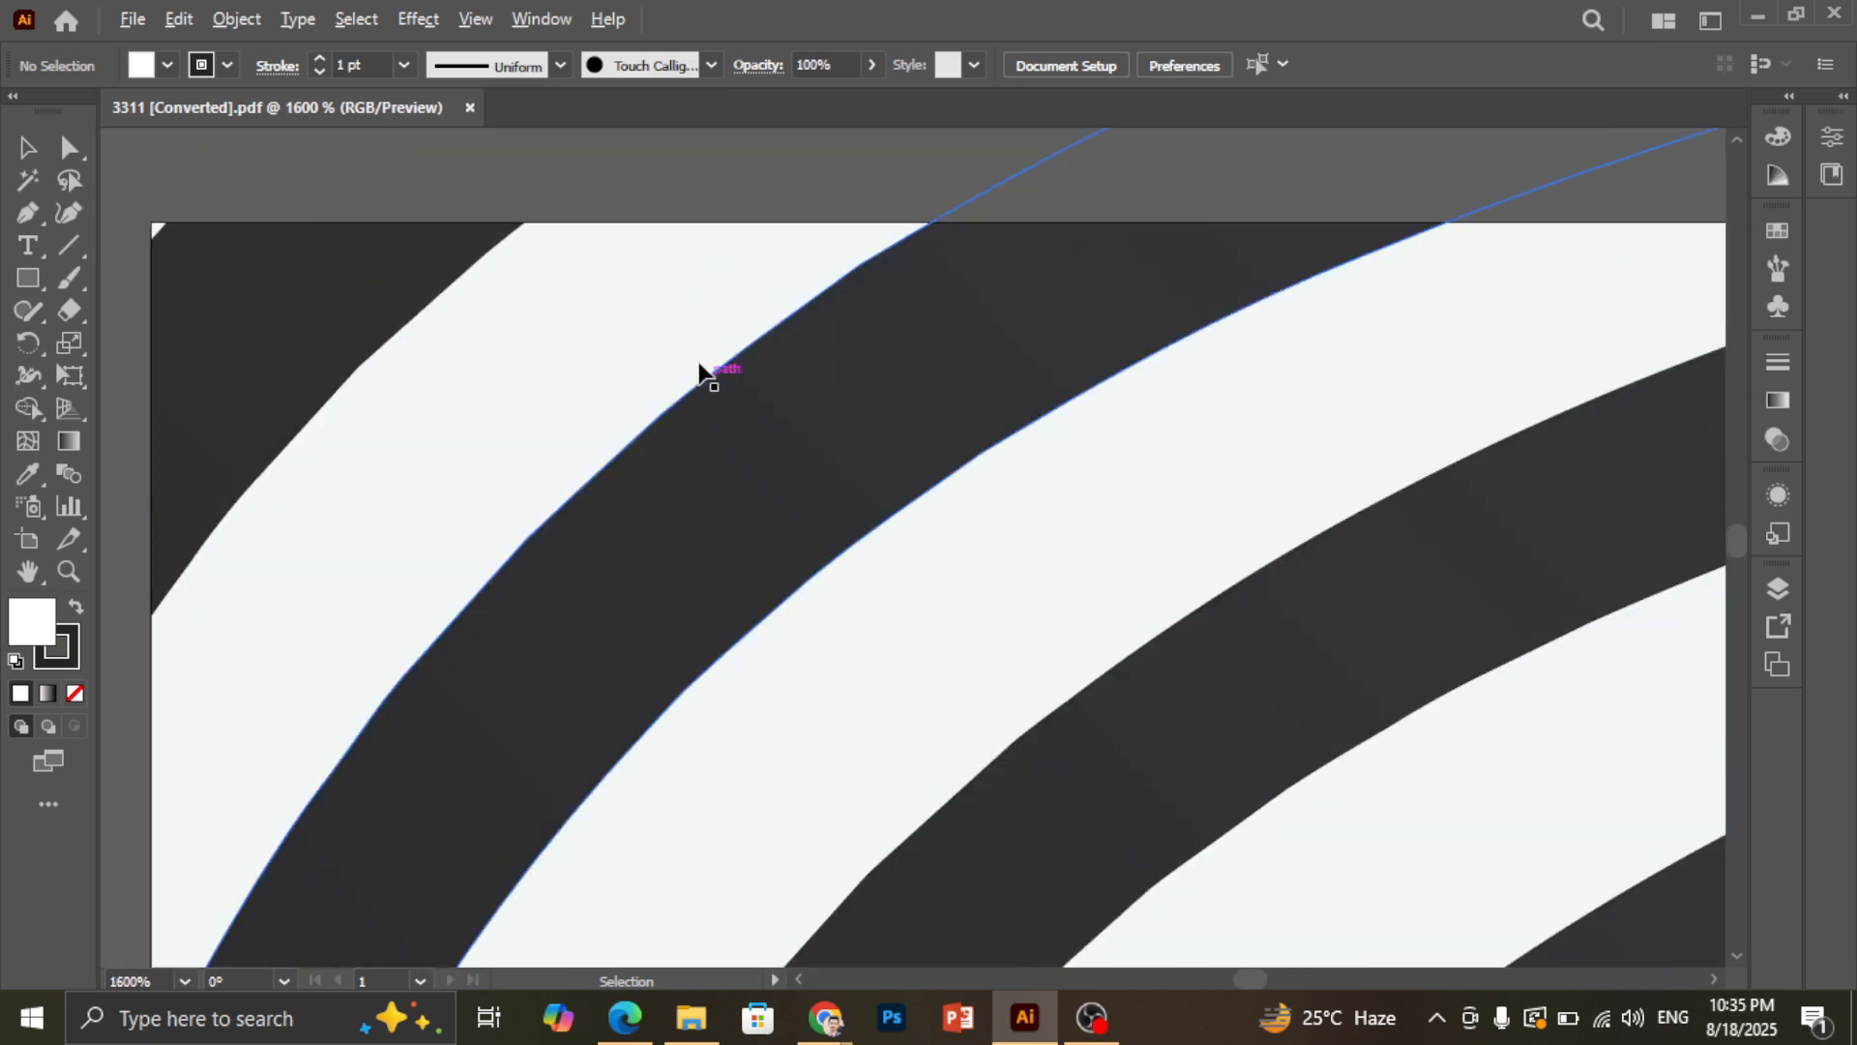
{"action": "scroll", "coordinate": [699, 364], "scroll_direction": "up", "scroll_amount": 1}
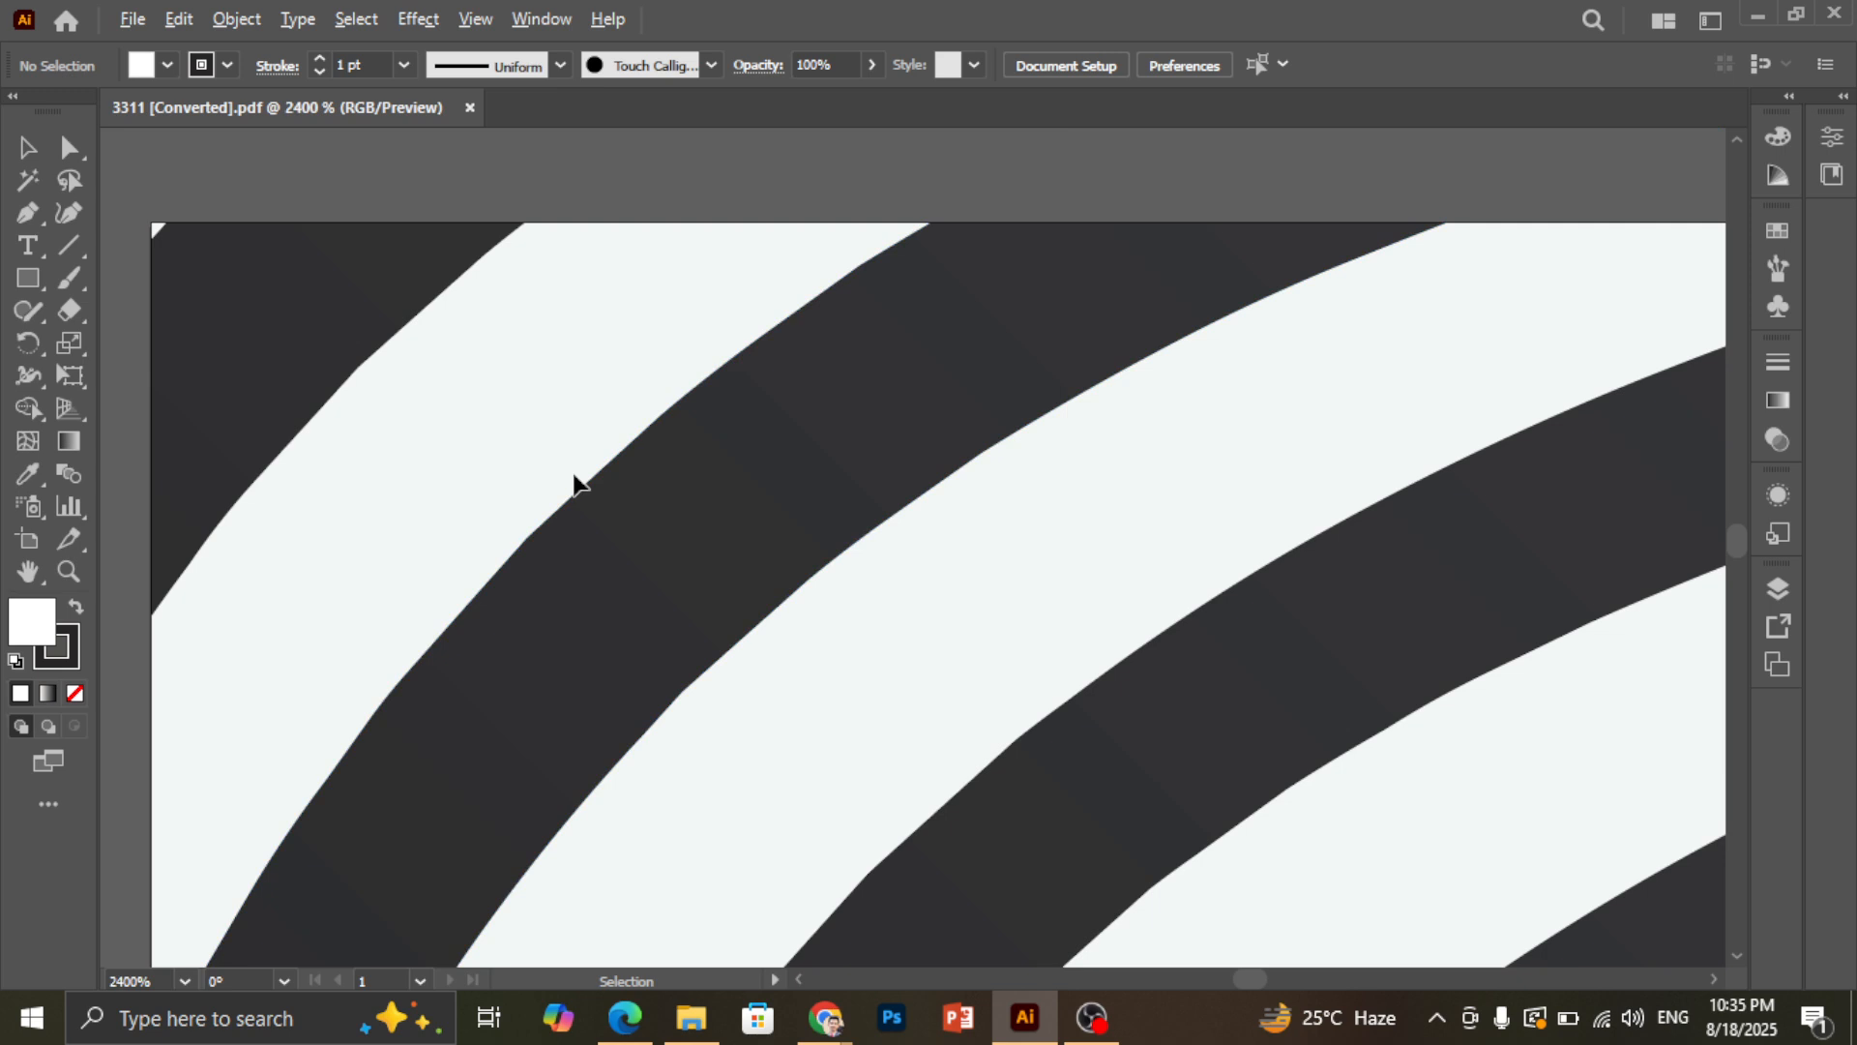
{"action": "scroll", "coordinate": [527, 522], "scroll_direction": "up", "scroll_amount": 2}
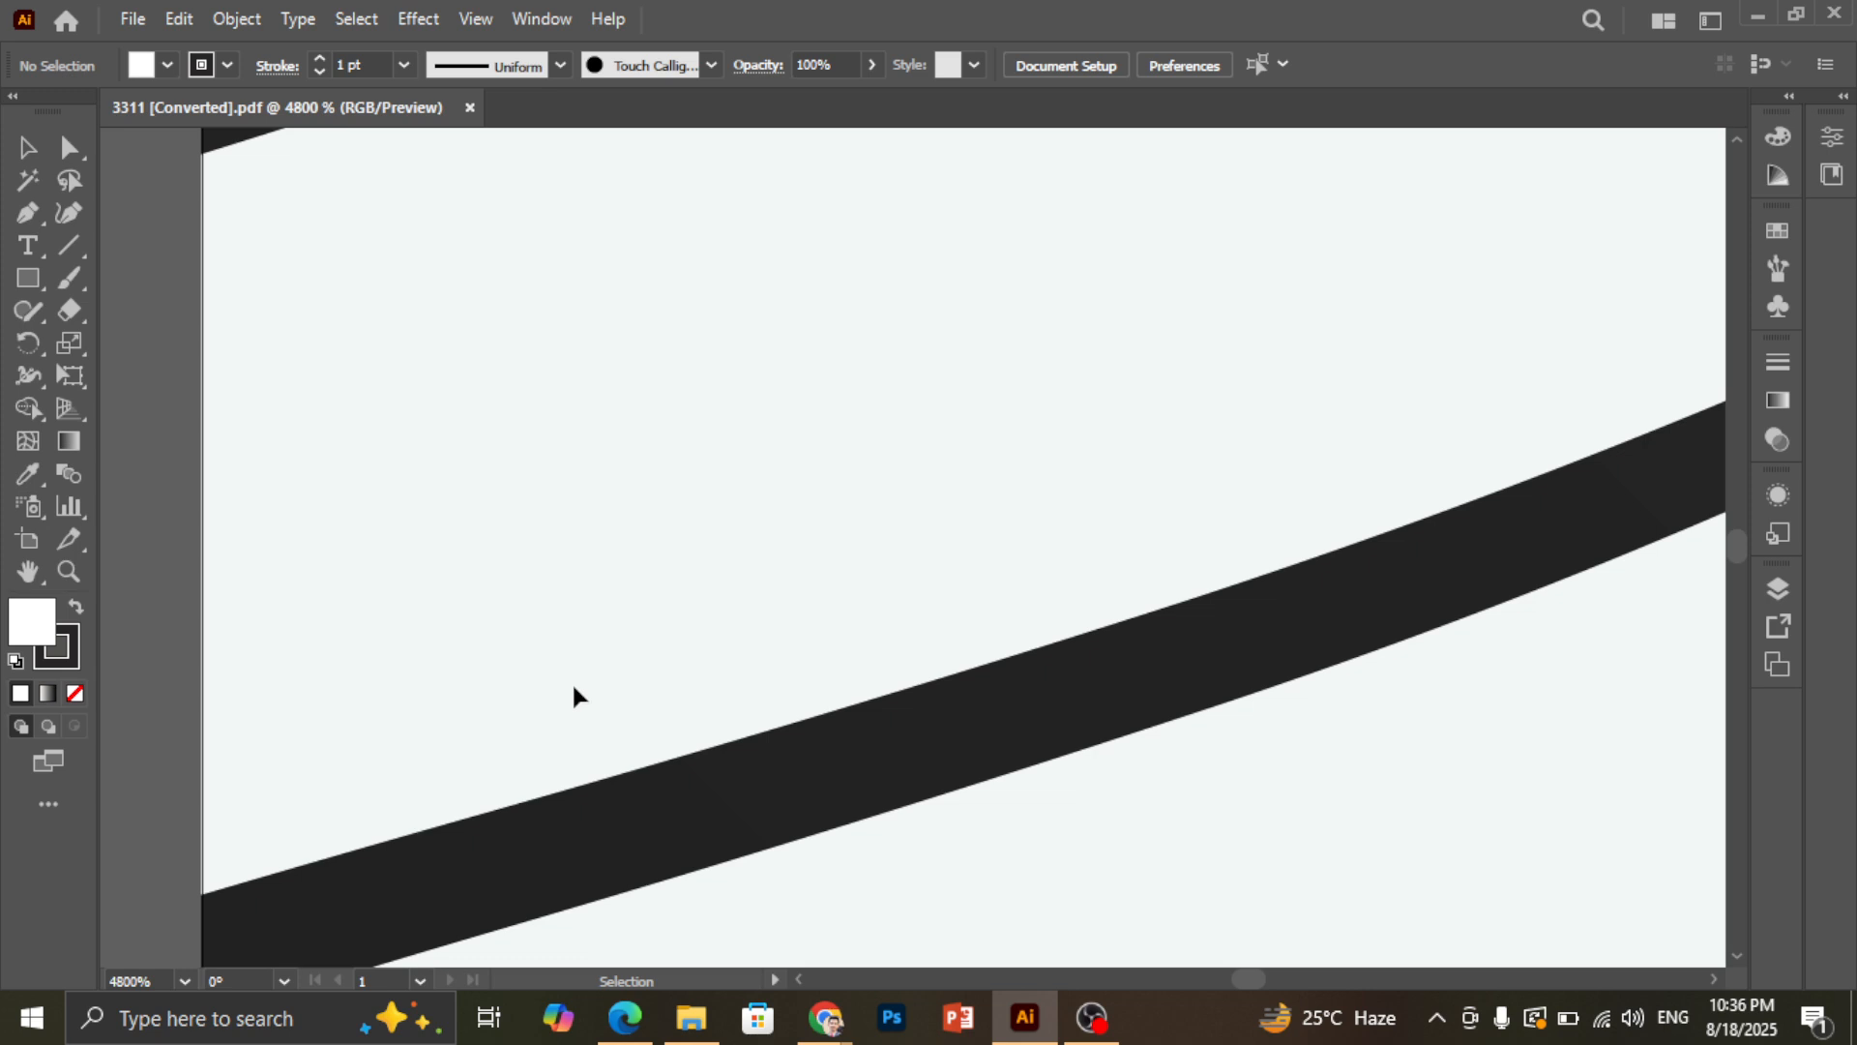
Fit the wavy-lines artboard in view, look over the artwork, and close 3311 [Converted].pdf
{"action": "key", "text": "ctrl+0"}
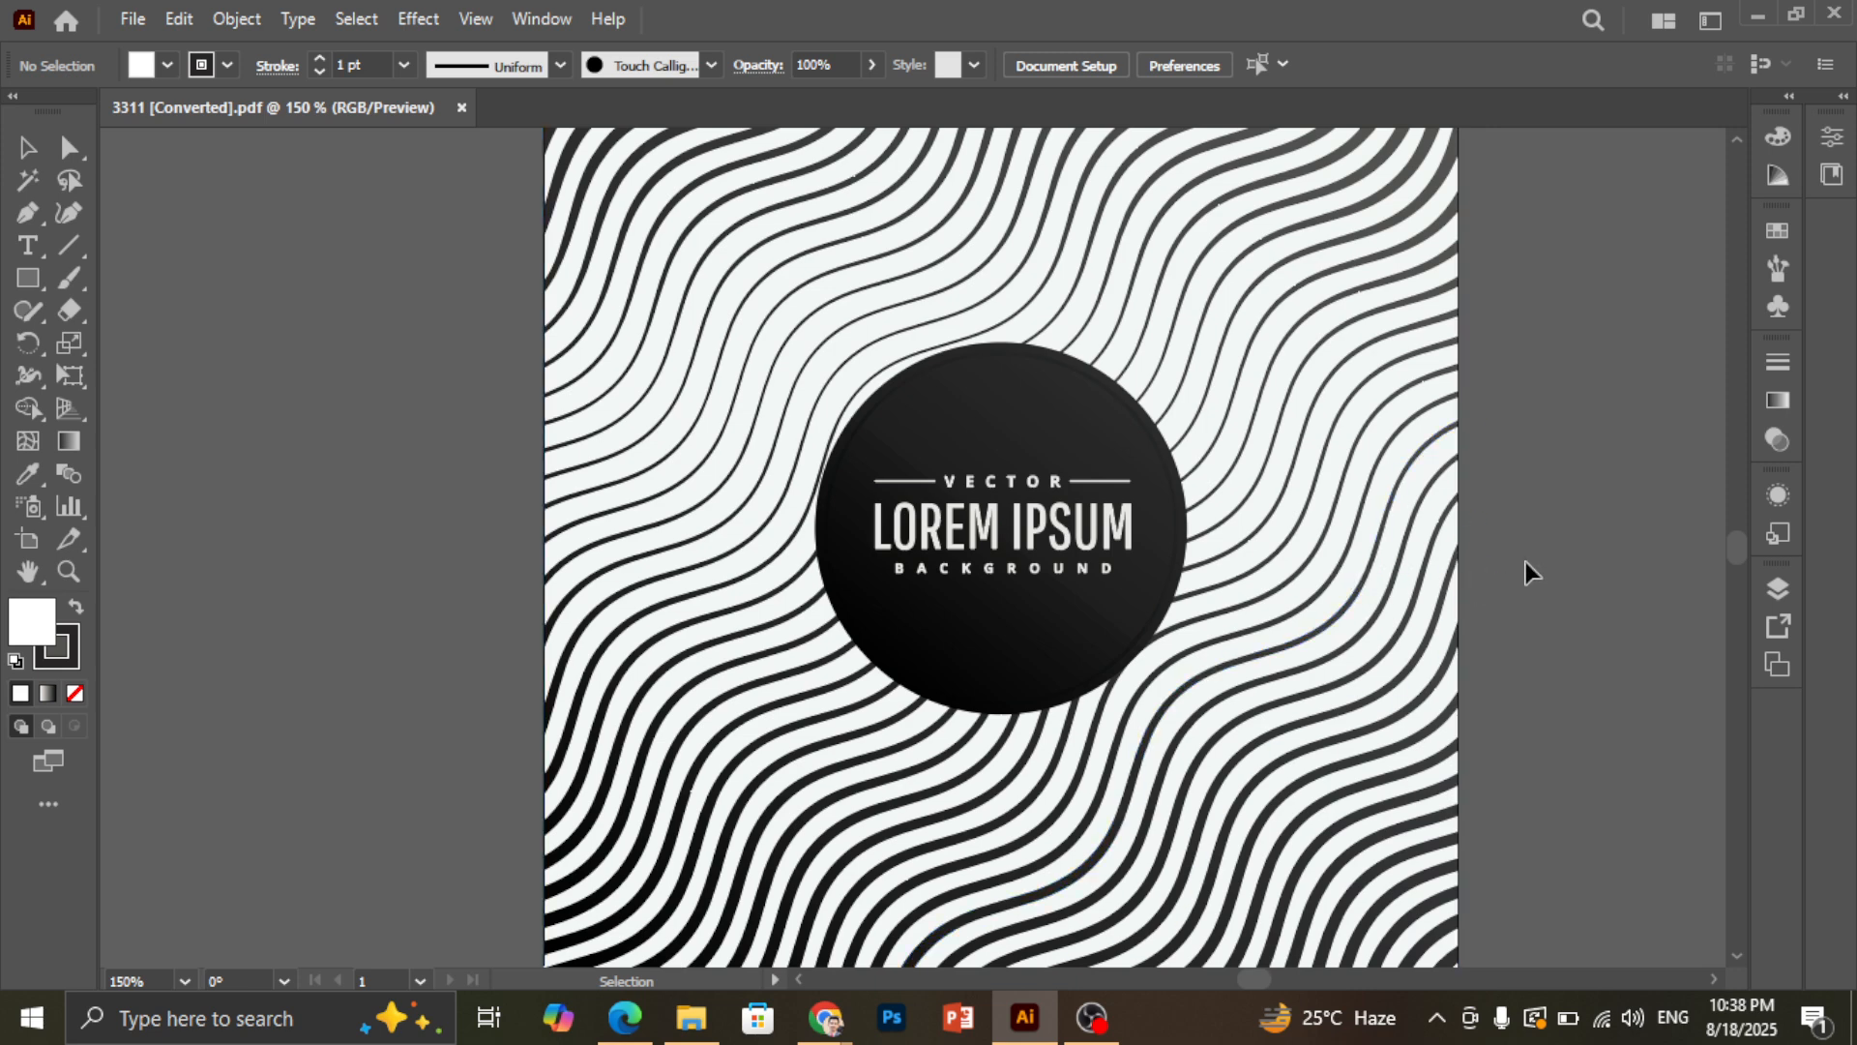
{"action": "scroll", "coordinate": [1141, 793], "scroll_direction": "up", "scroll_amount": 5}
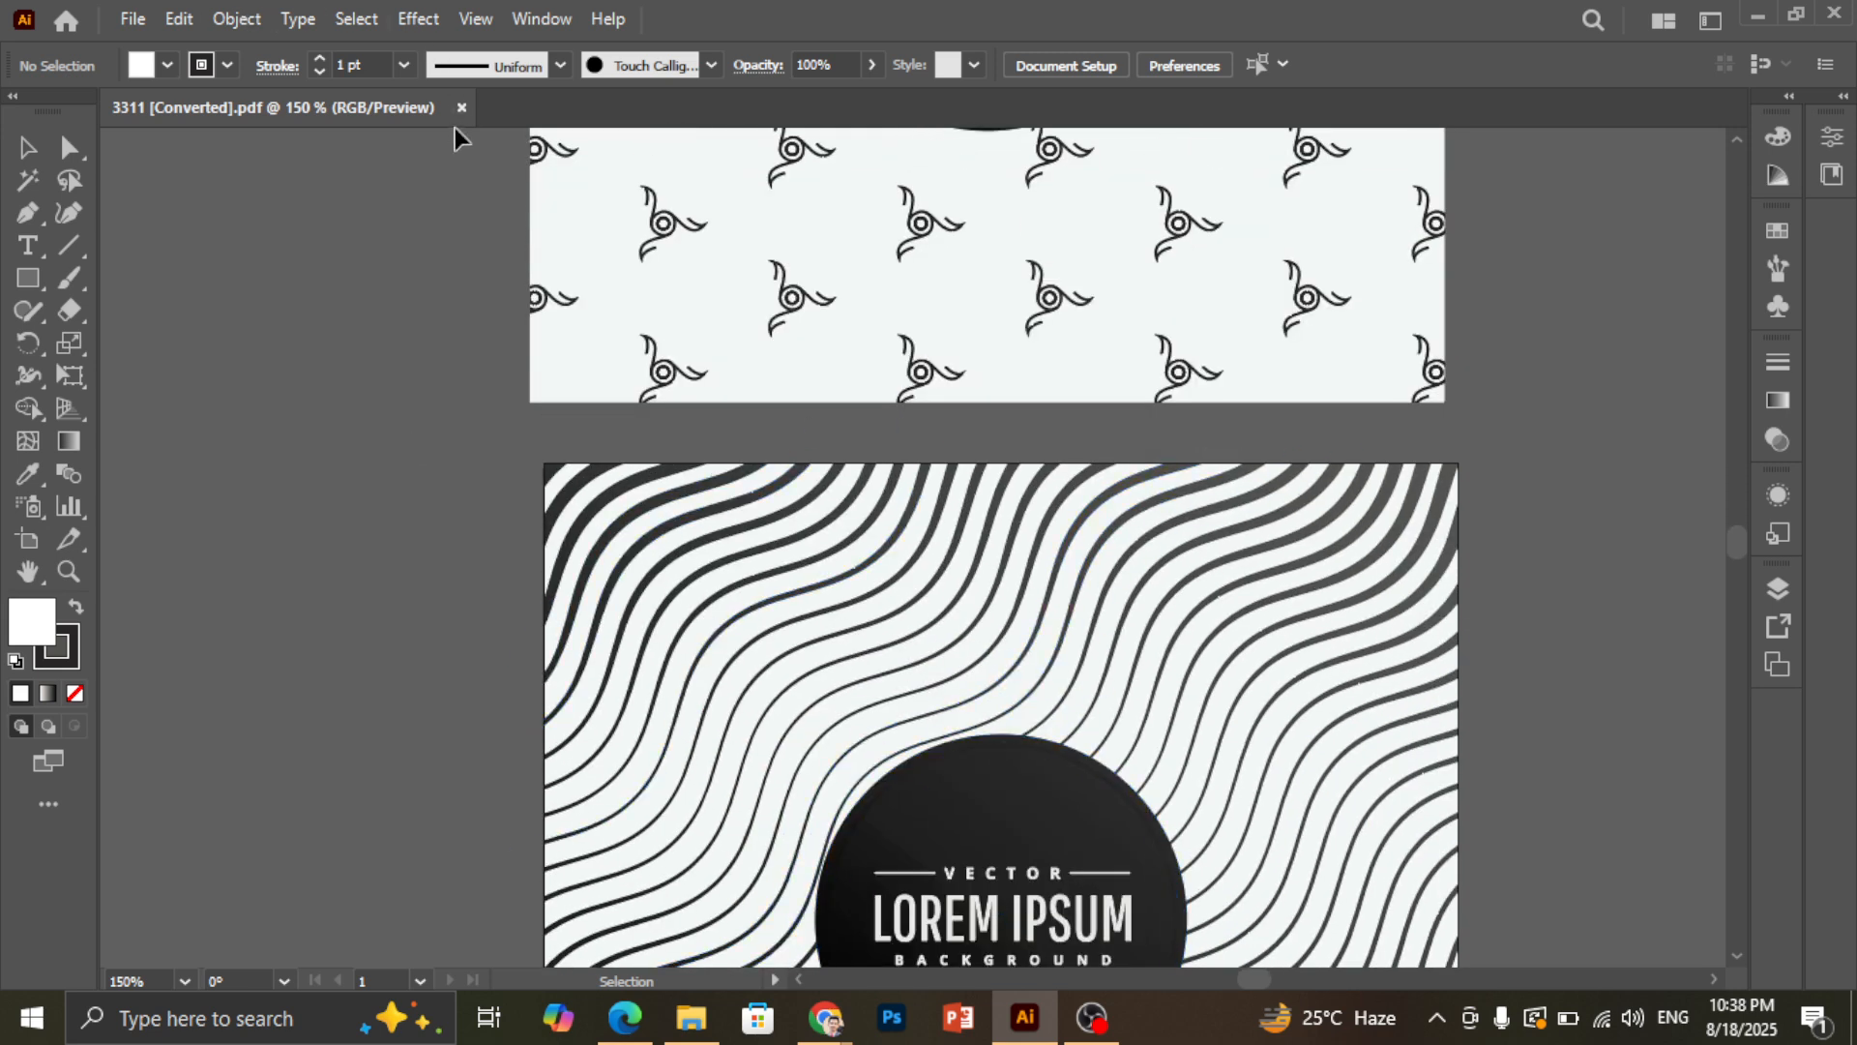
{"action": "left_click", "coordinate": [462, 108]}
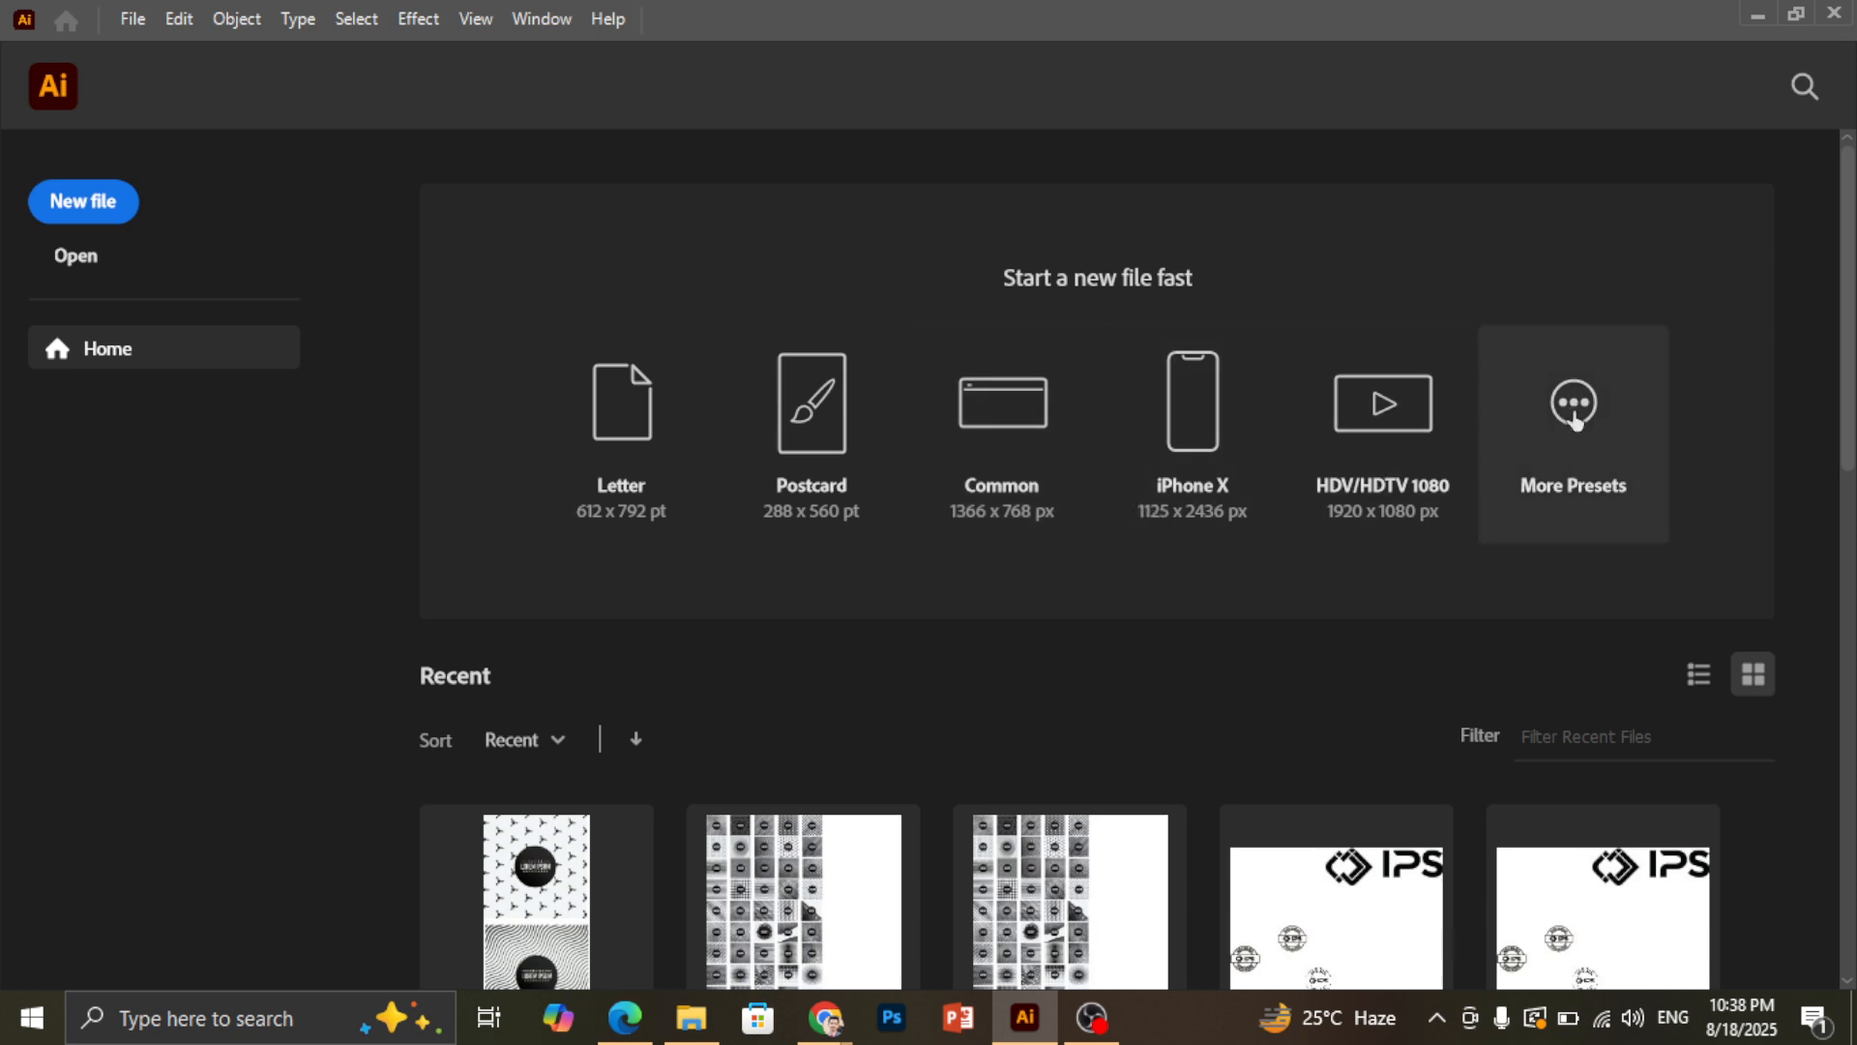
Browse the recent files, review the New Document presets and settings, and close the dialog without creating a document
{"action": "scroll", "coordinate": [1148, 535], "scroll_direction": "down", "scroll_amount": 6}
{"action": "scroll", "coordinate": [1151, 557], "scroll_direction": "down", "scroll_amount": 3}
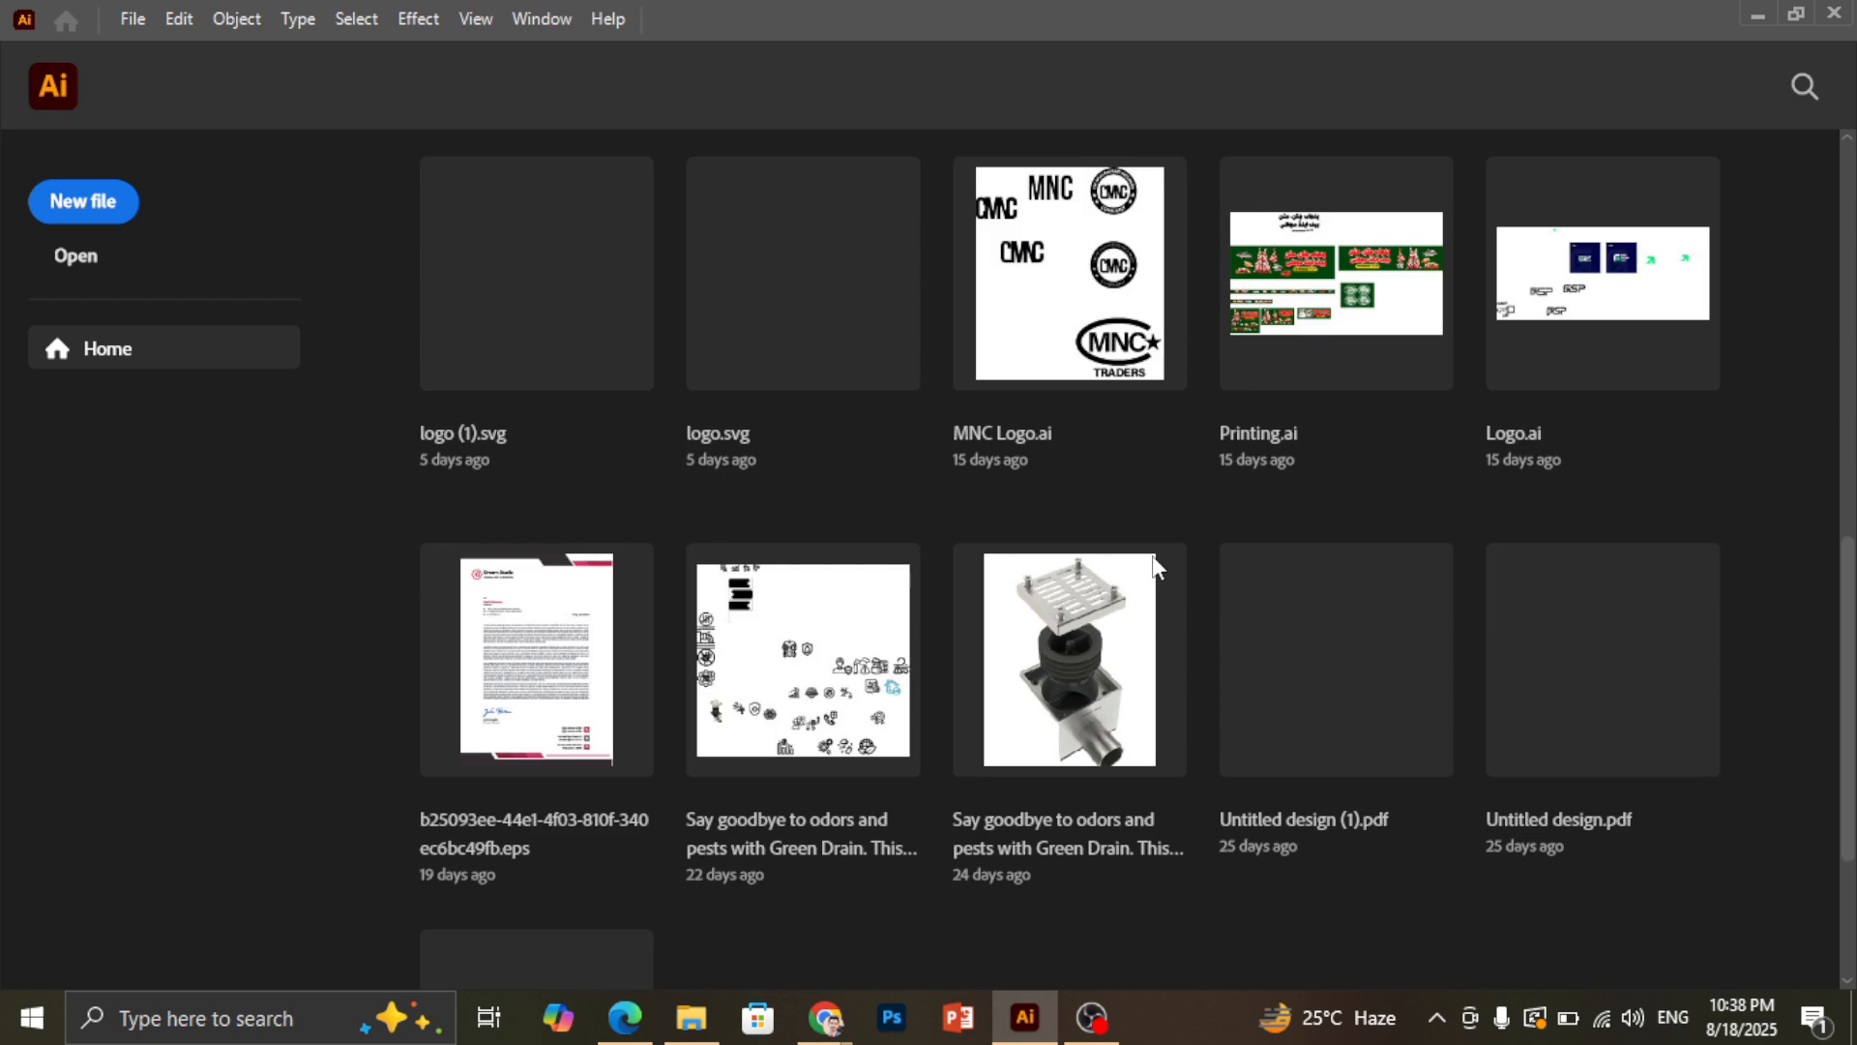
{"action": "key", "text": "ctrl+n"}
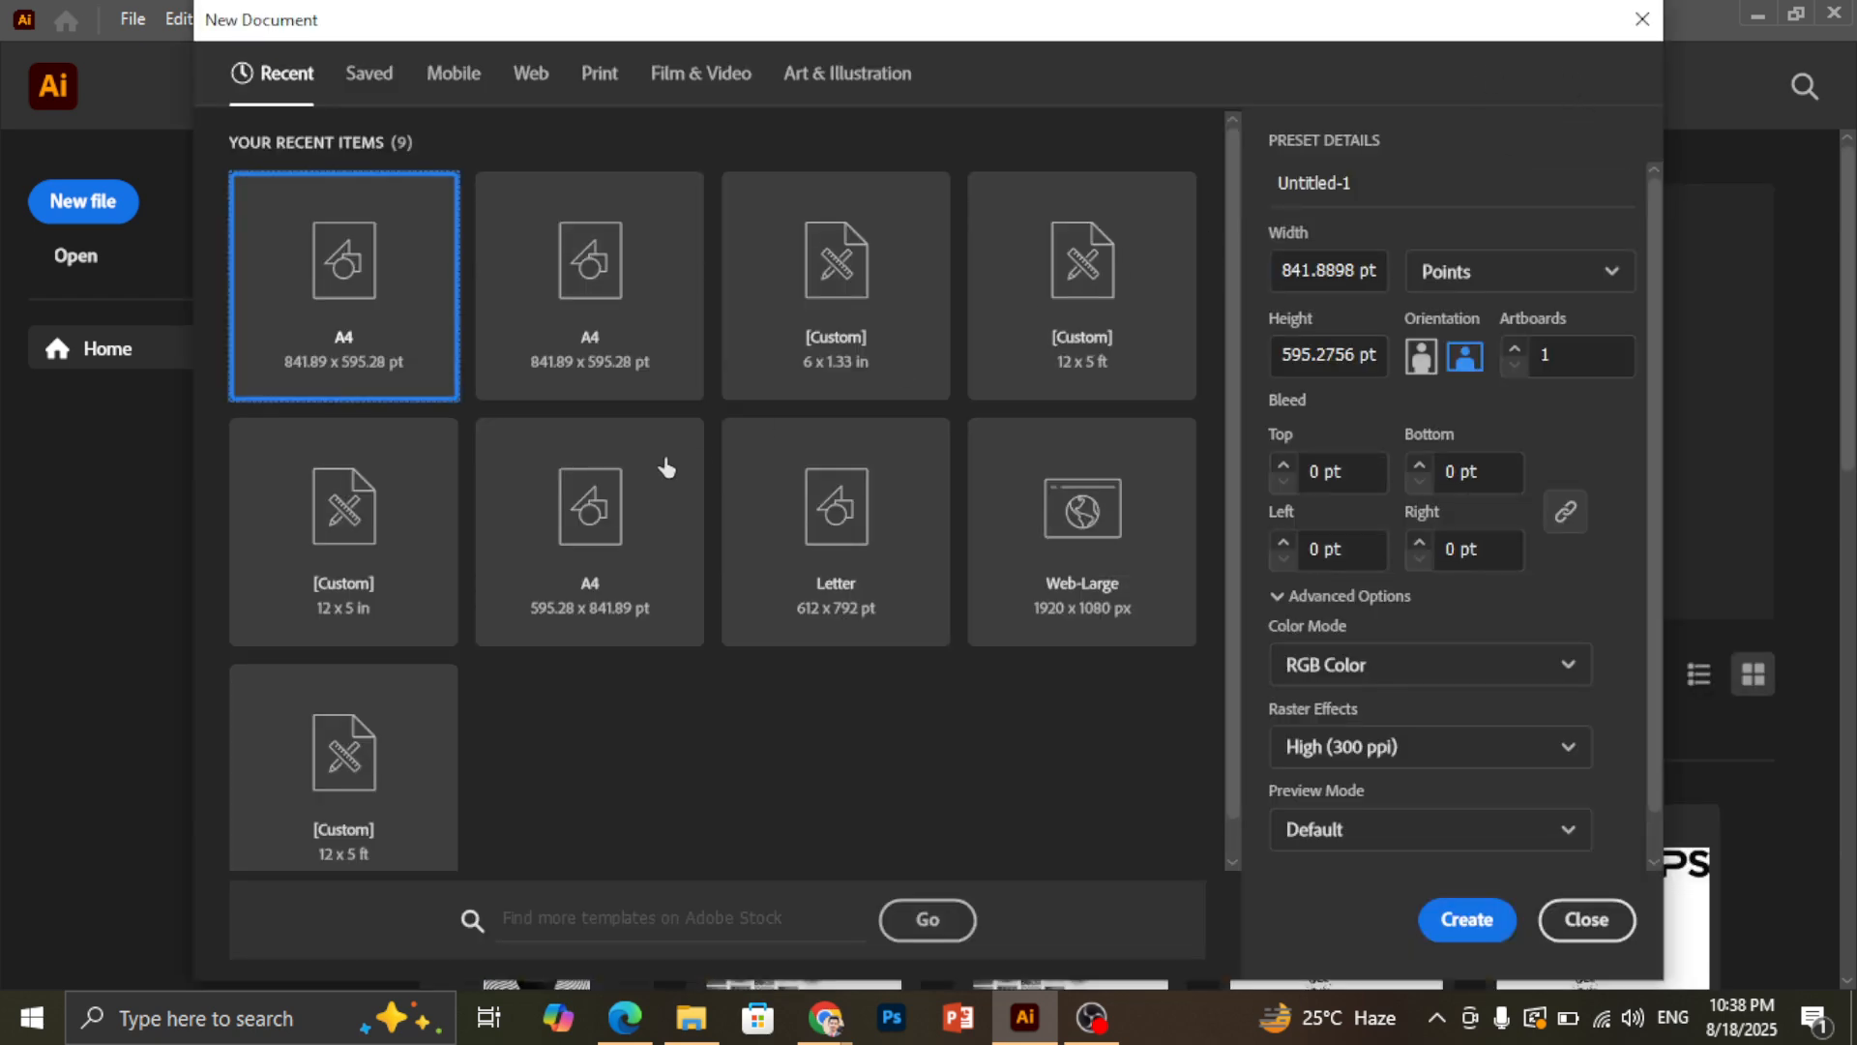
{"action": "scroll", "coordinate": [647, 468], "scroll_direction": "down", "scroll_amount": 1}
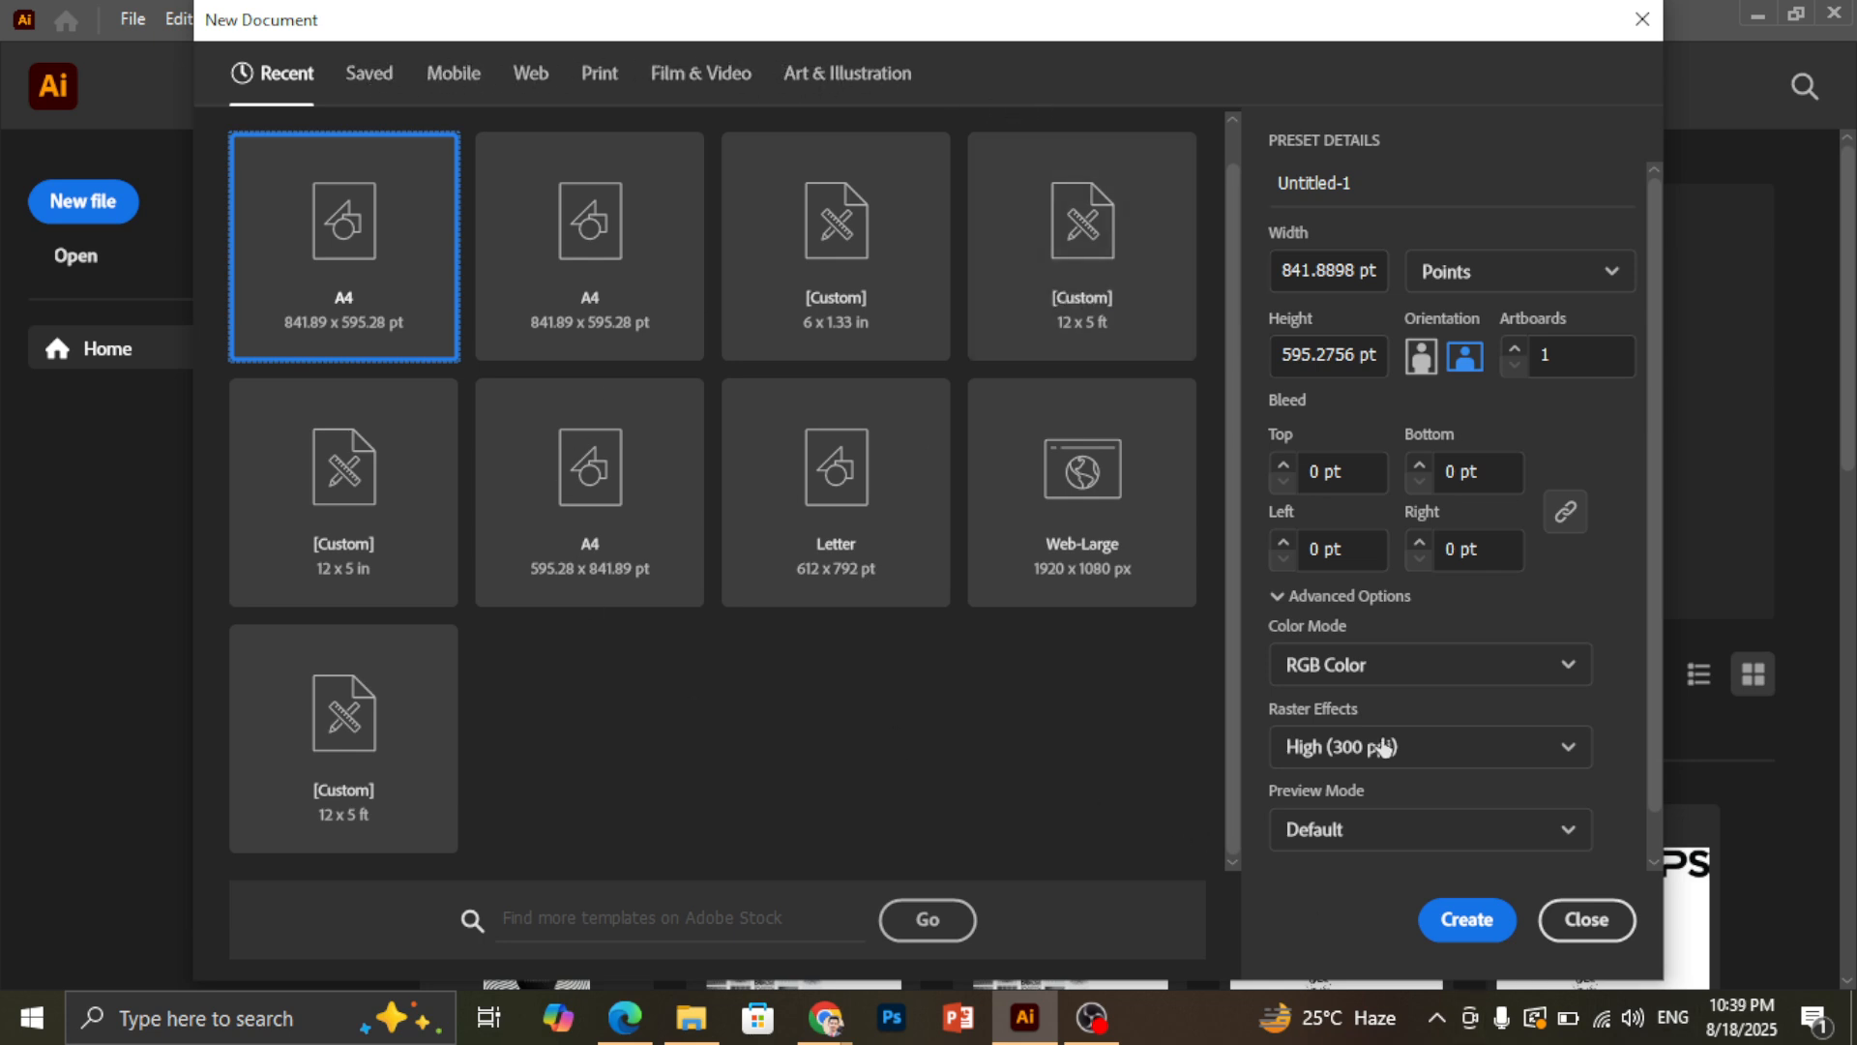
{"action": "left_click", "coordinate": [1584, 919]}
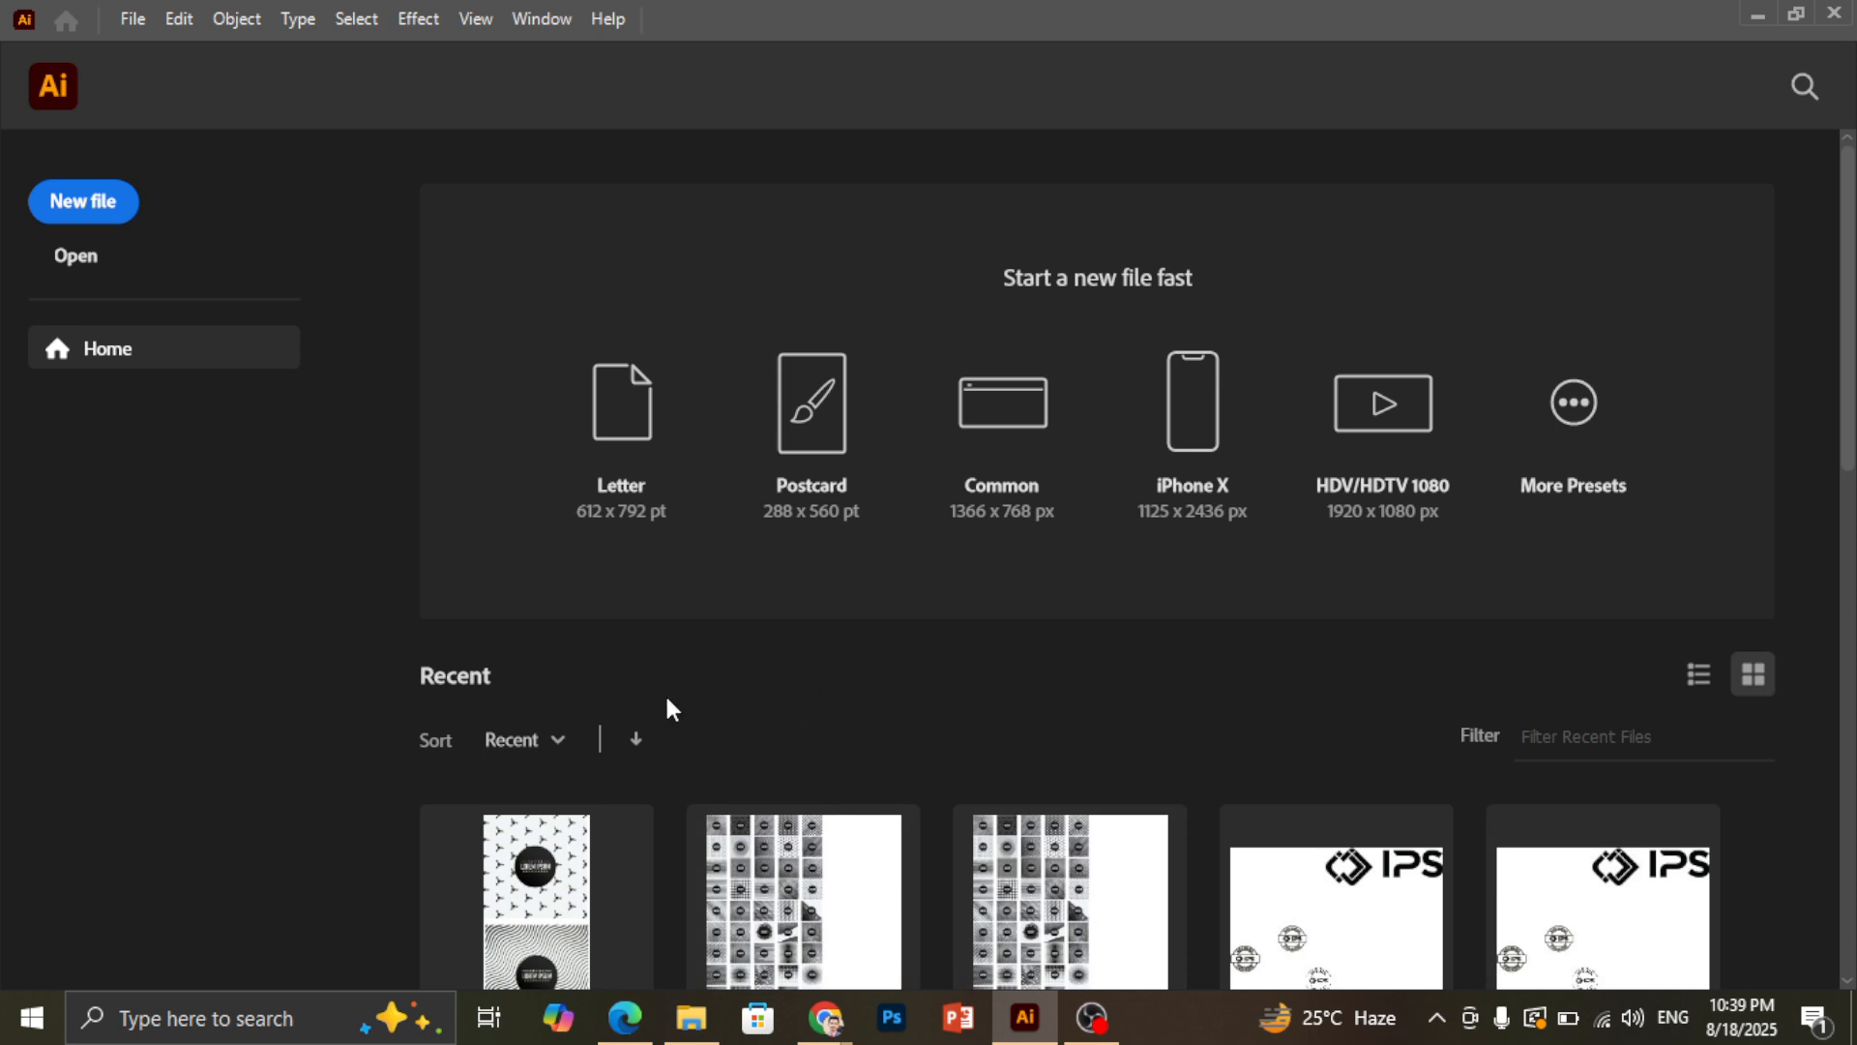
Start setting up a new document from the recent A4 landscape preset and change its units to inches
{"action": "left_click", "coordinate": [70, 205]}
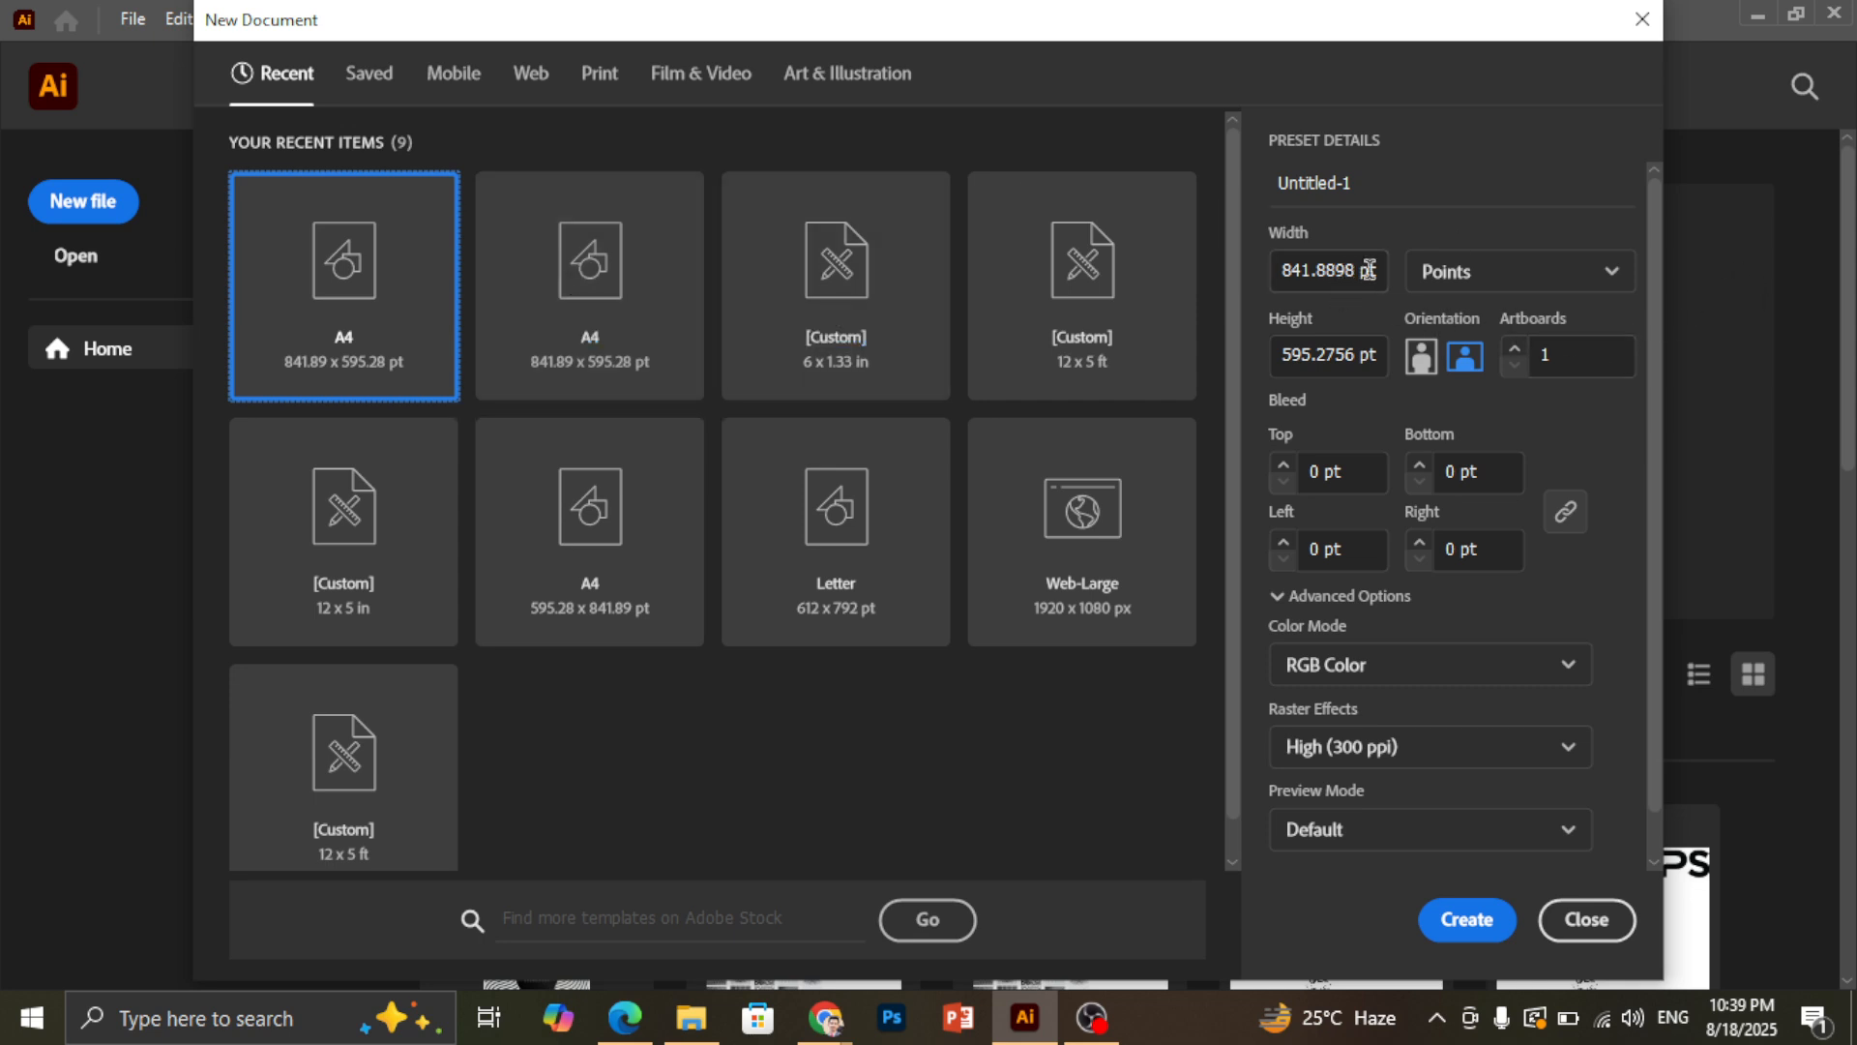
{"action": "left_click", "coordinate": [1517, 289]}
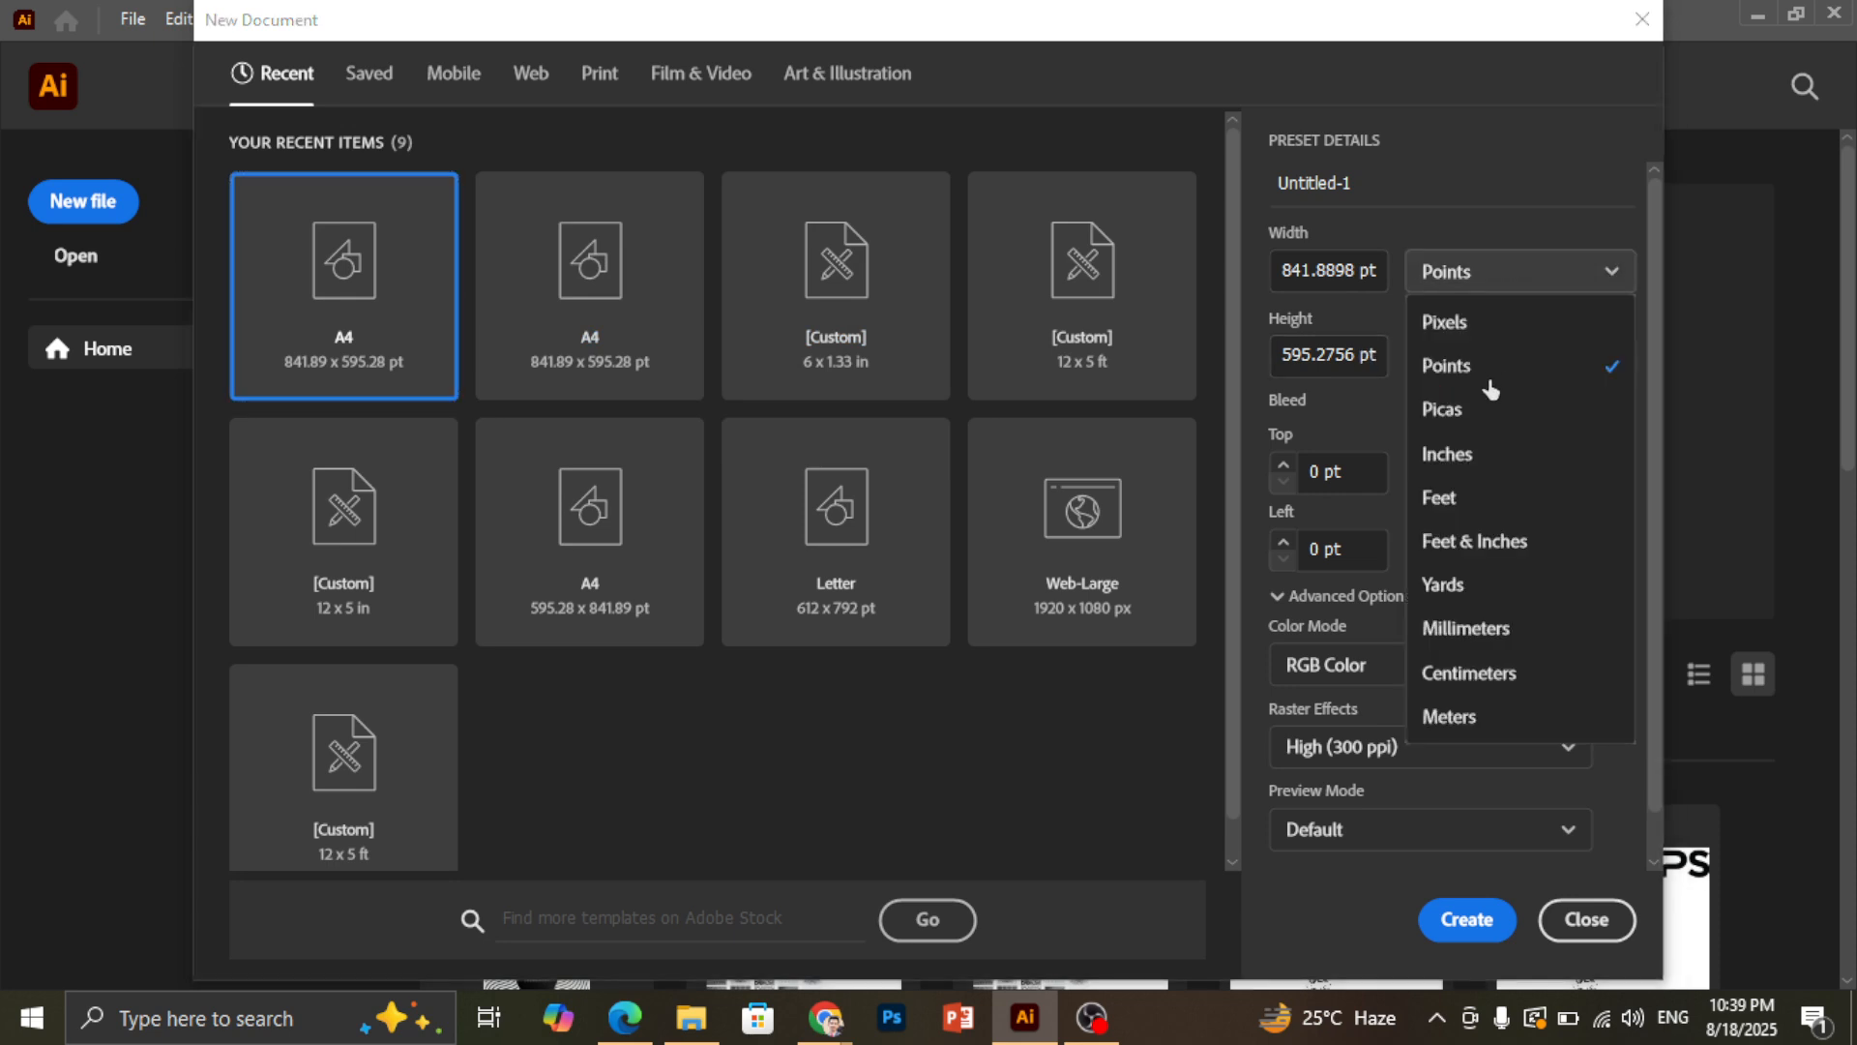
{"action": "left_click", "coordinate": [1481, 460]}
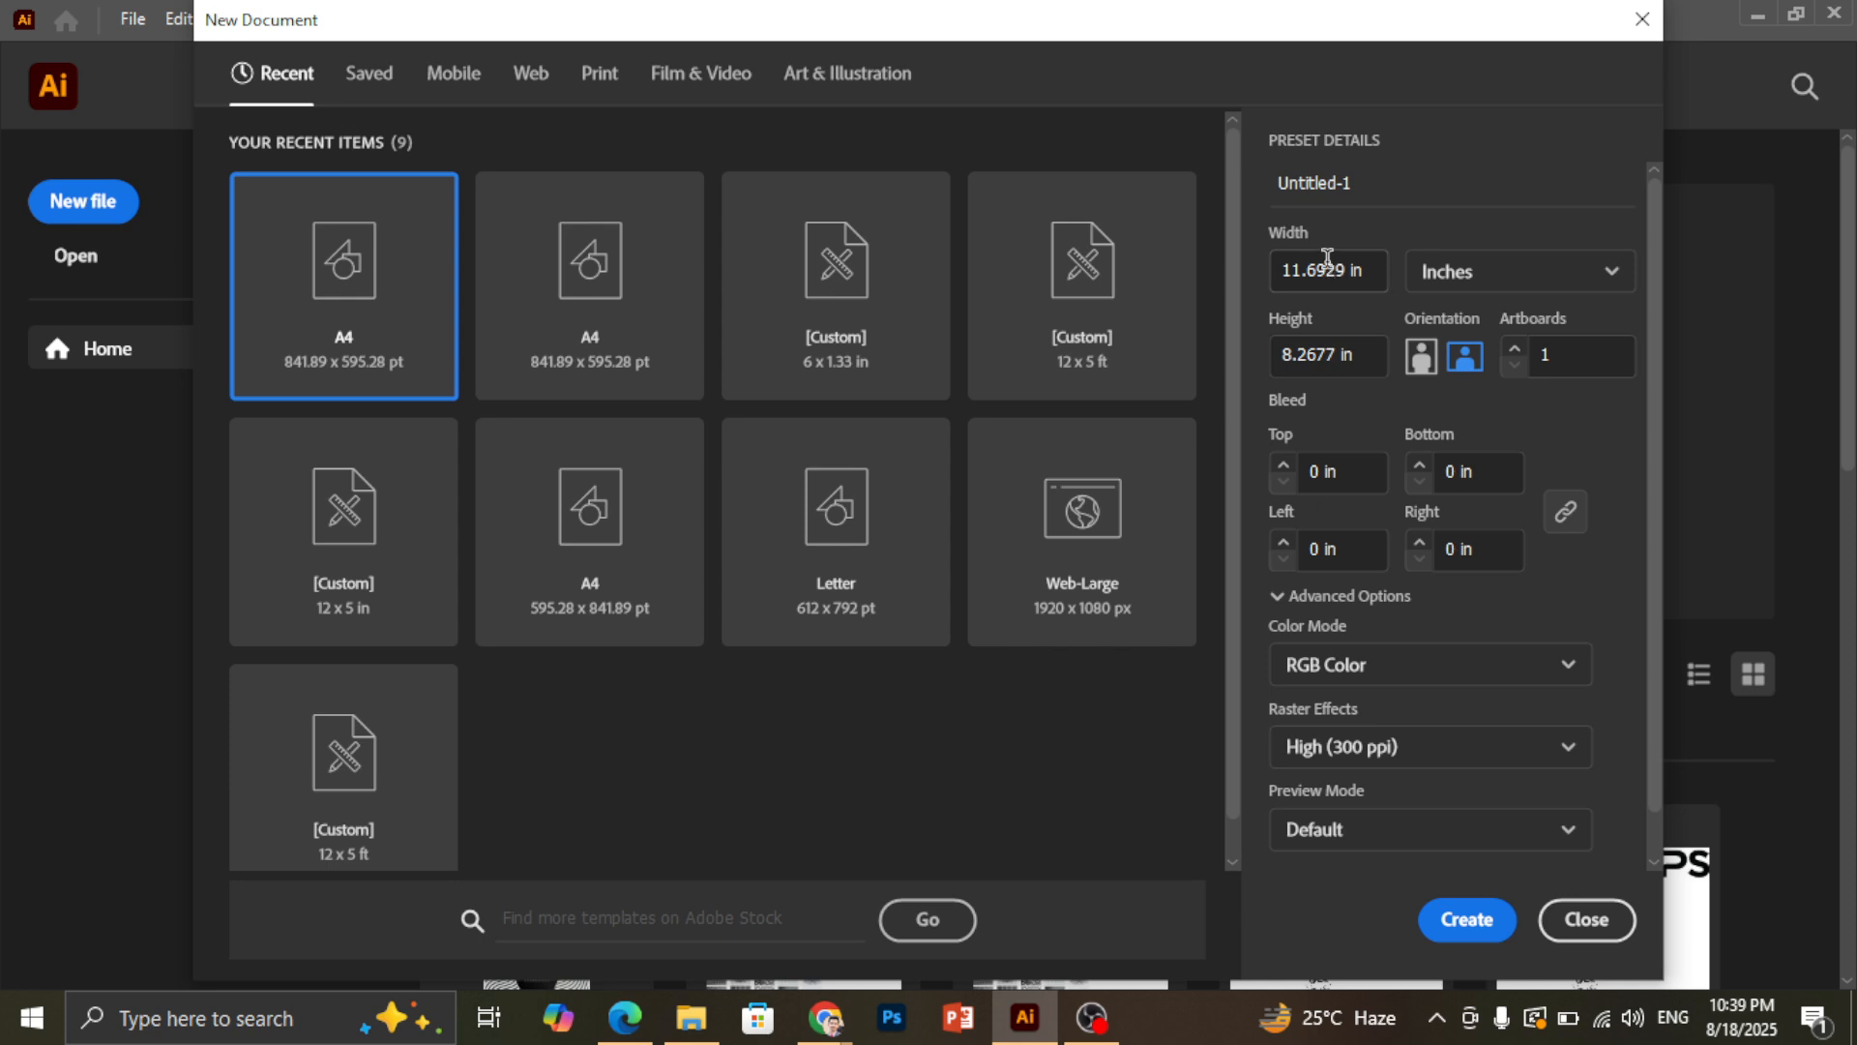
{"action": "left_click", "coordinate": [1300, 174]}
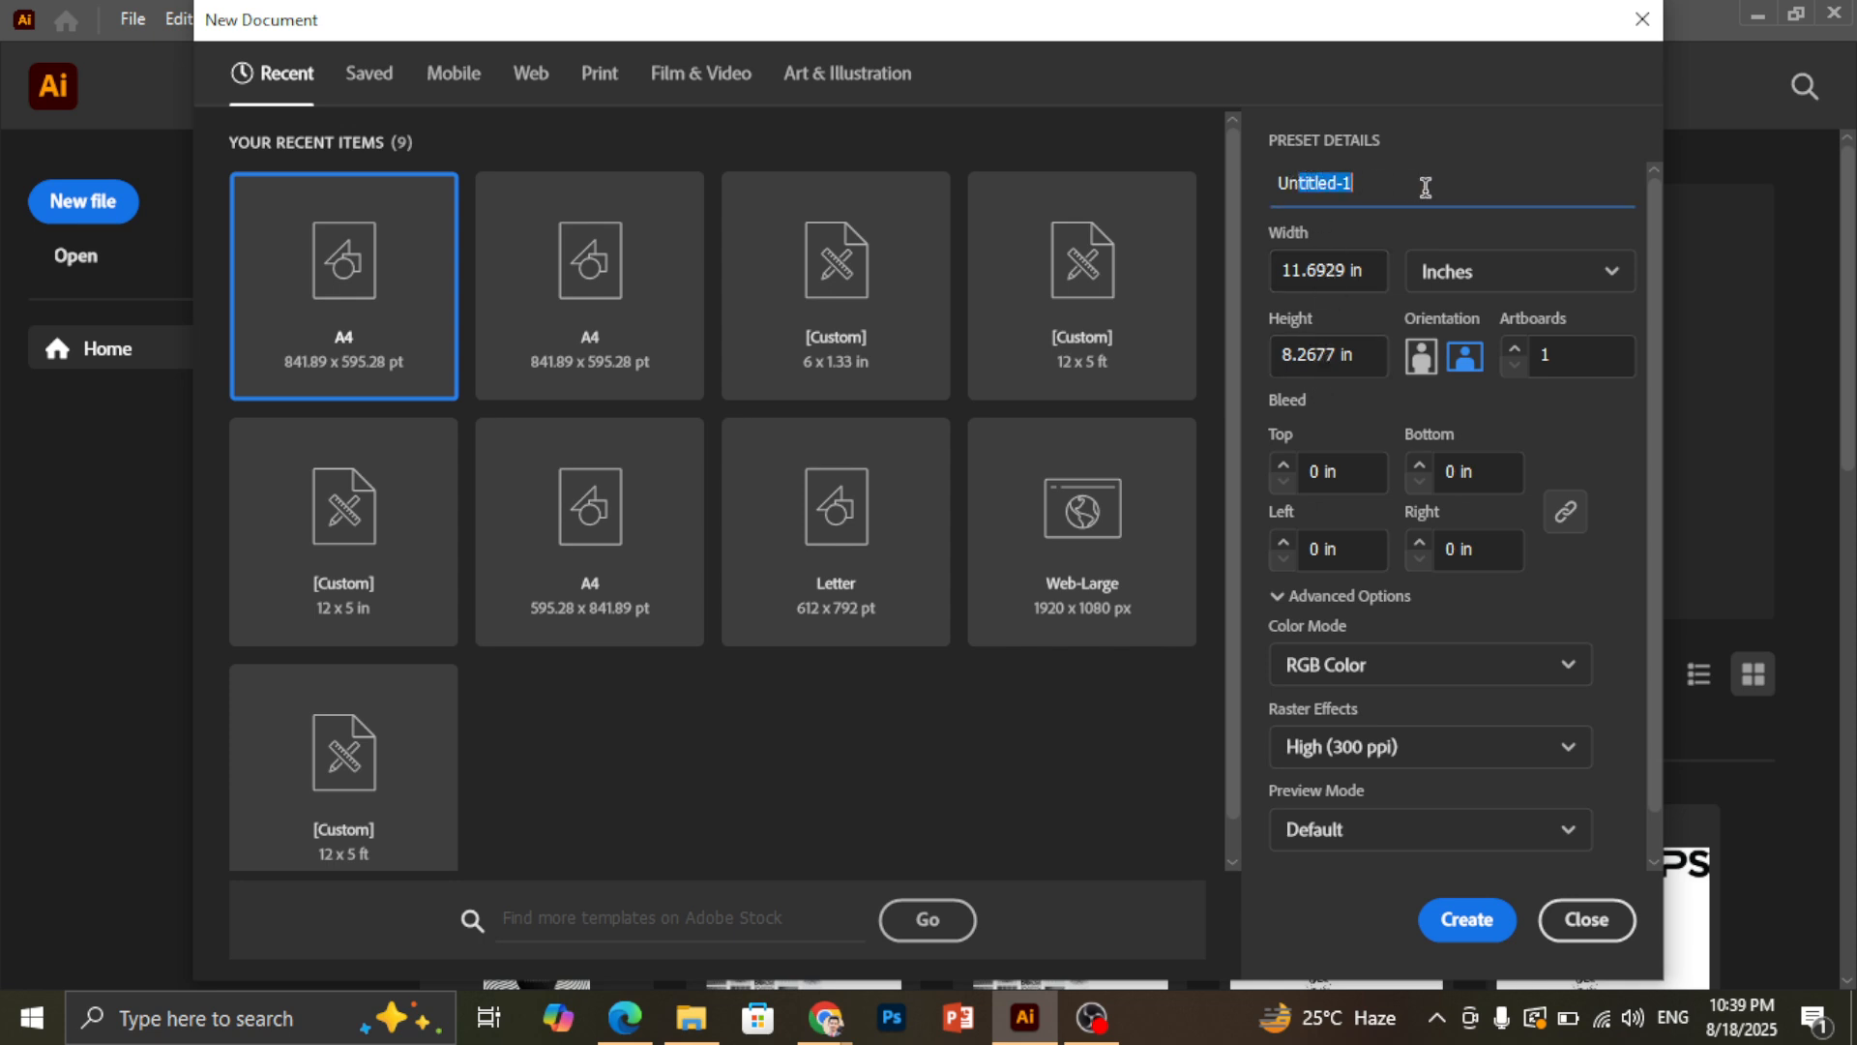
{"action": "left_click", "coordinate": [1451, 274]}
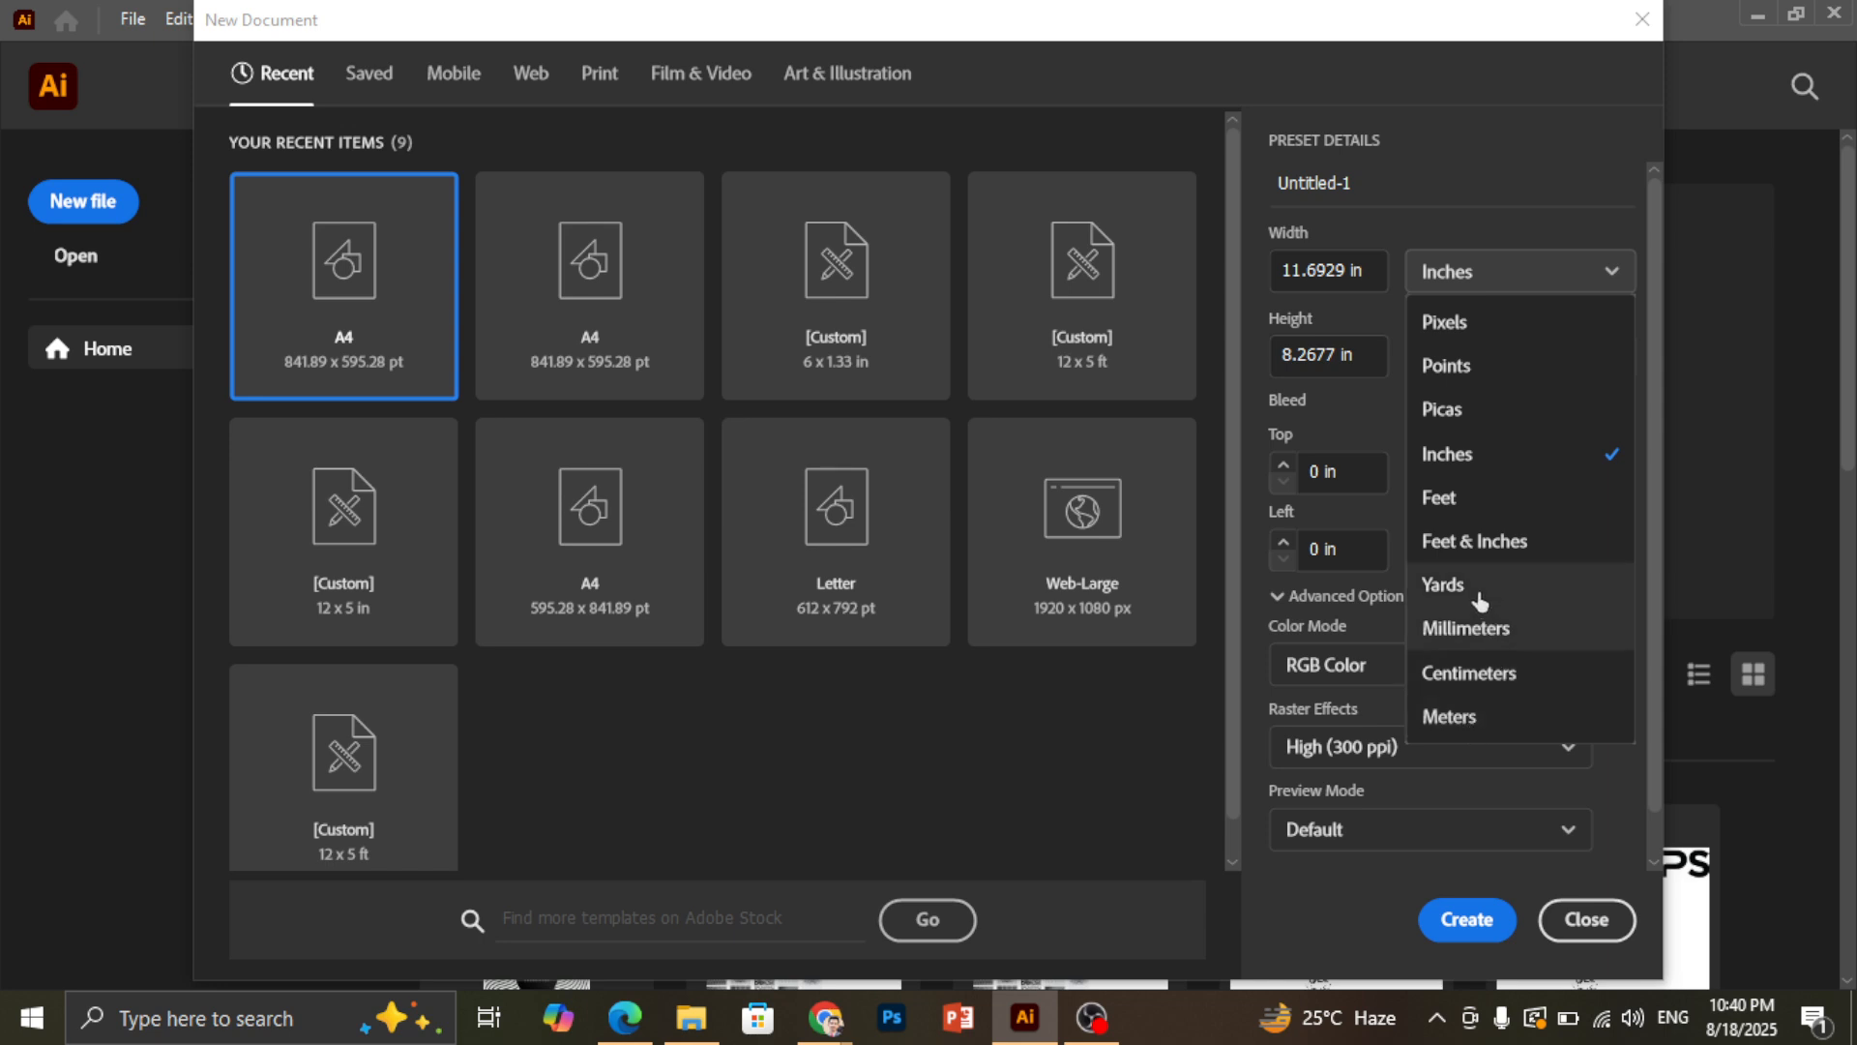
{"action": "left_click", "coordinate": [1476, 285]}
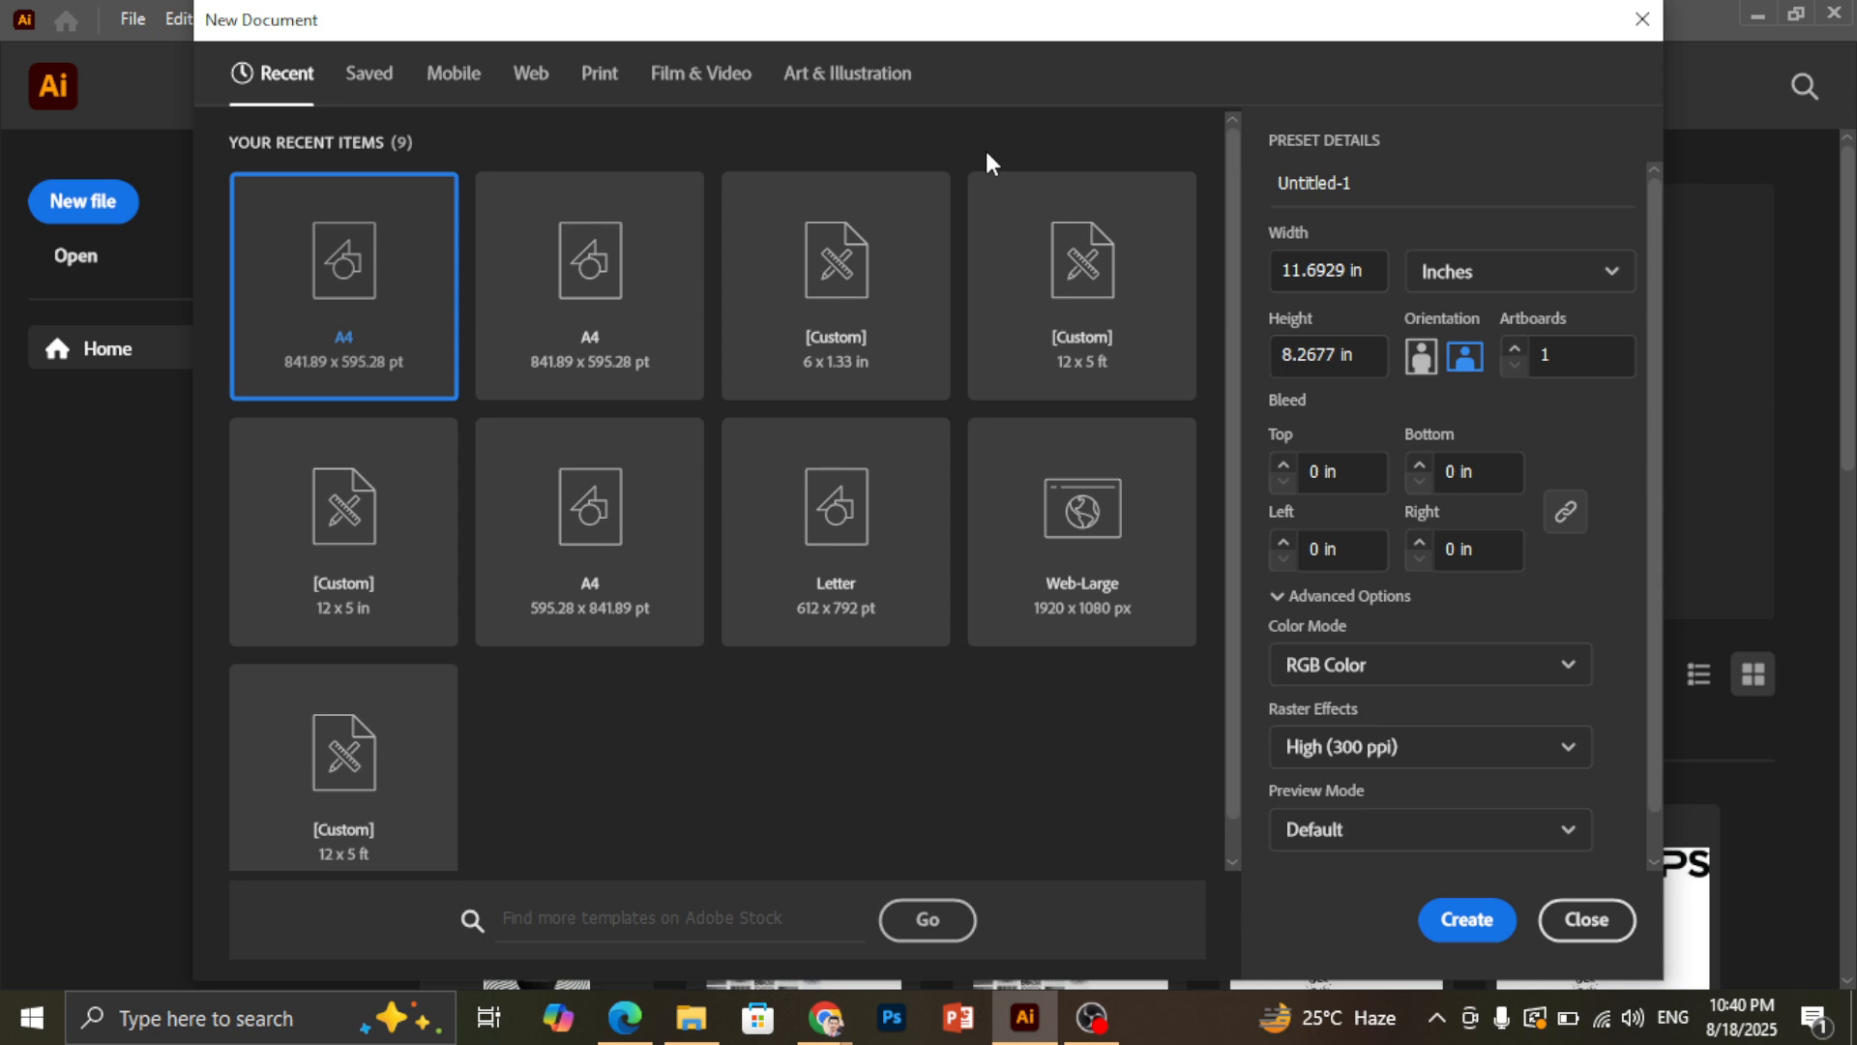
Set the new document's number of artboards to 2 and look over the bleed fields
{"action": "left_click", "coordinate": [1514, 348]}
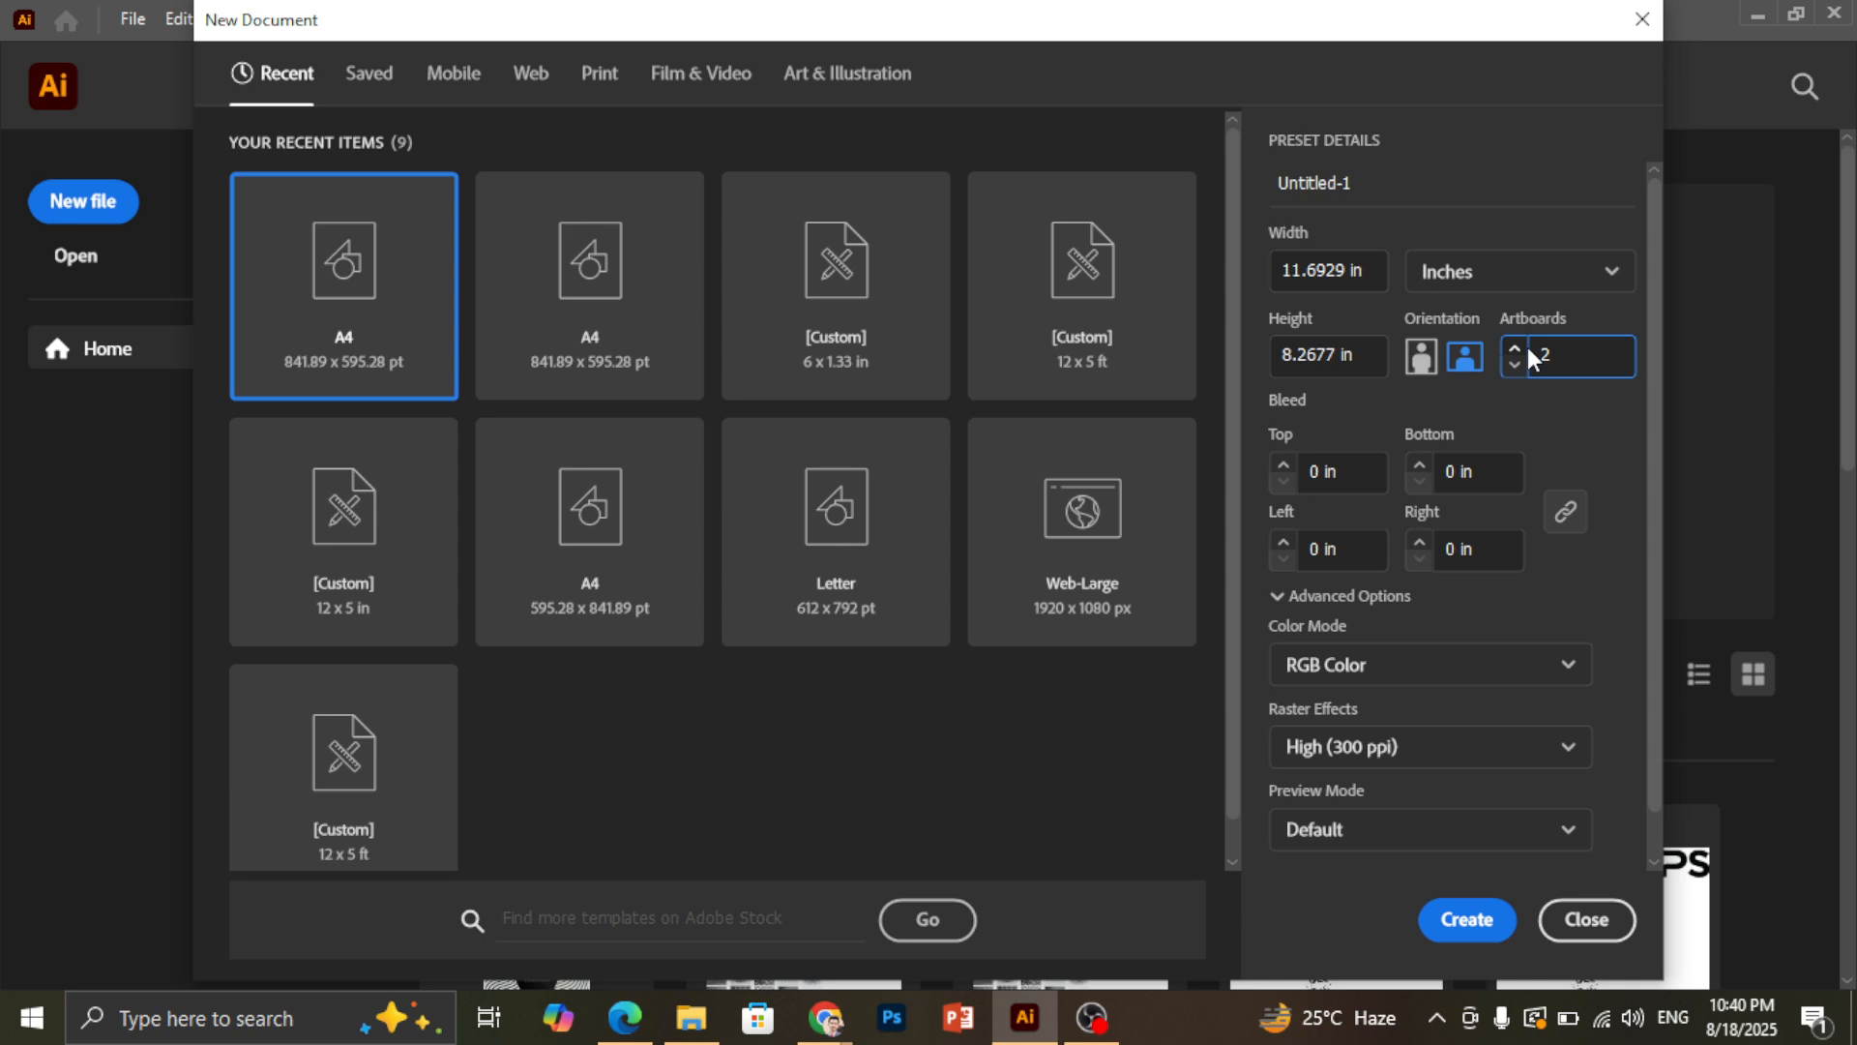
{"action": "scroll", "coordinate": [1296, 433], "scroll_direction": "down", "scroll_amount": 1}
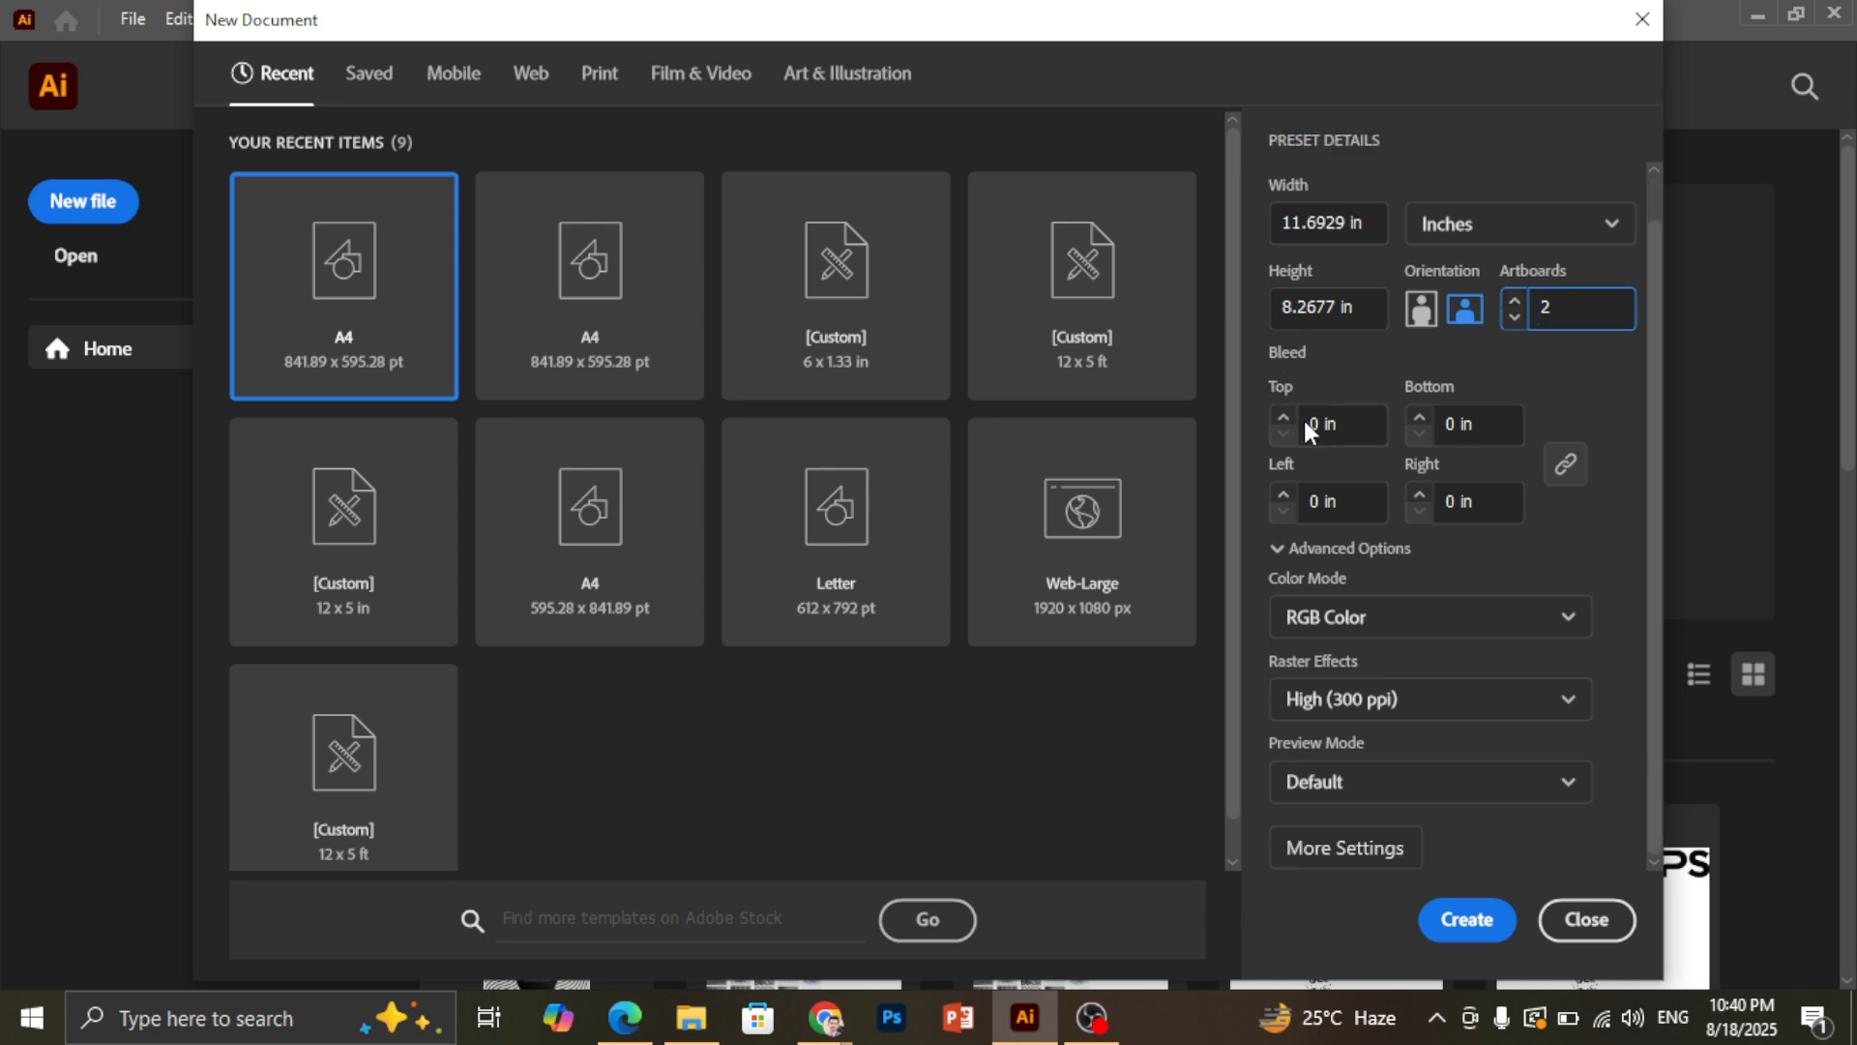
{"action": "scroll", "coordinate": [1592, 436], "scroll_direction": "up", "scroll_amount": 1}
{"action": "scroll", "coordinate": [1592, 435], "scroll_direction": "down", "scroll_amount": 1}
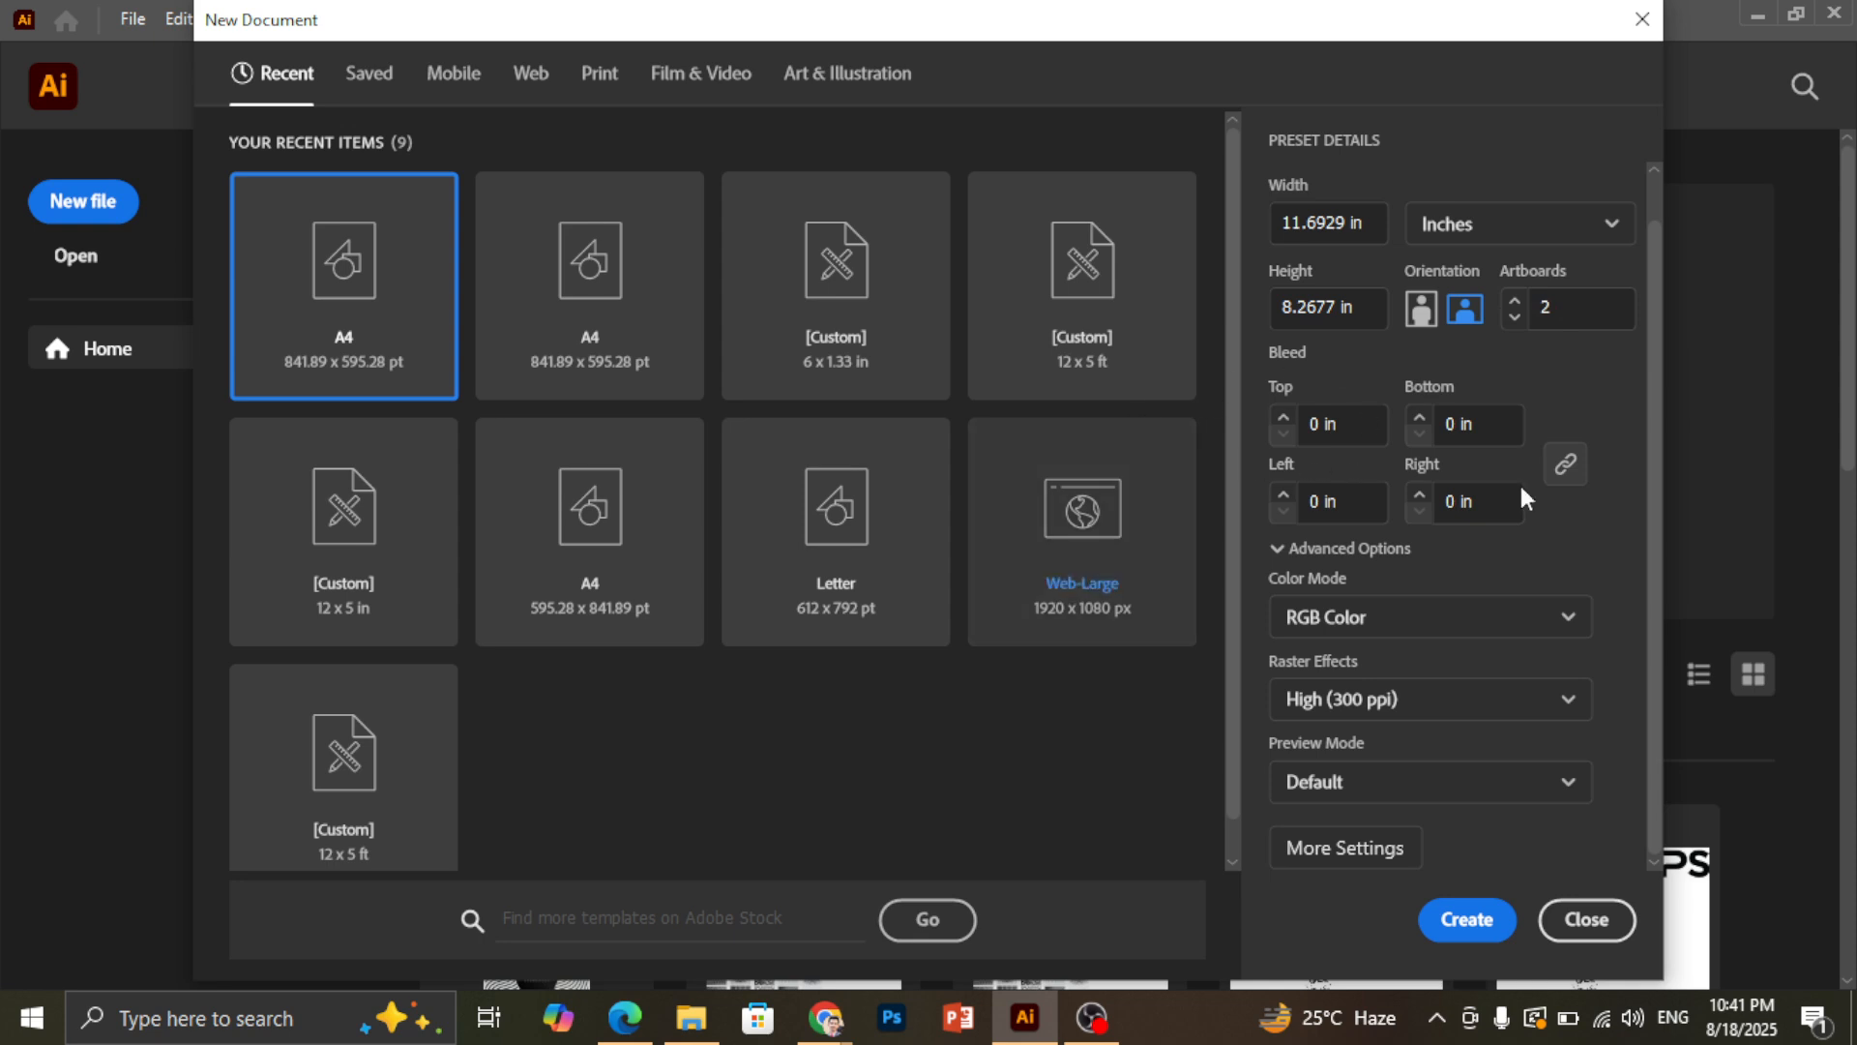
{"action": "left_click", "coordinate": [1327, 427]}
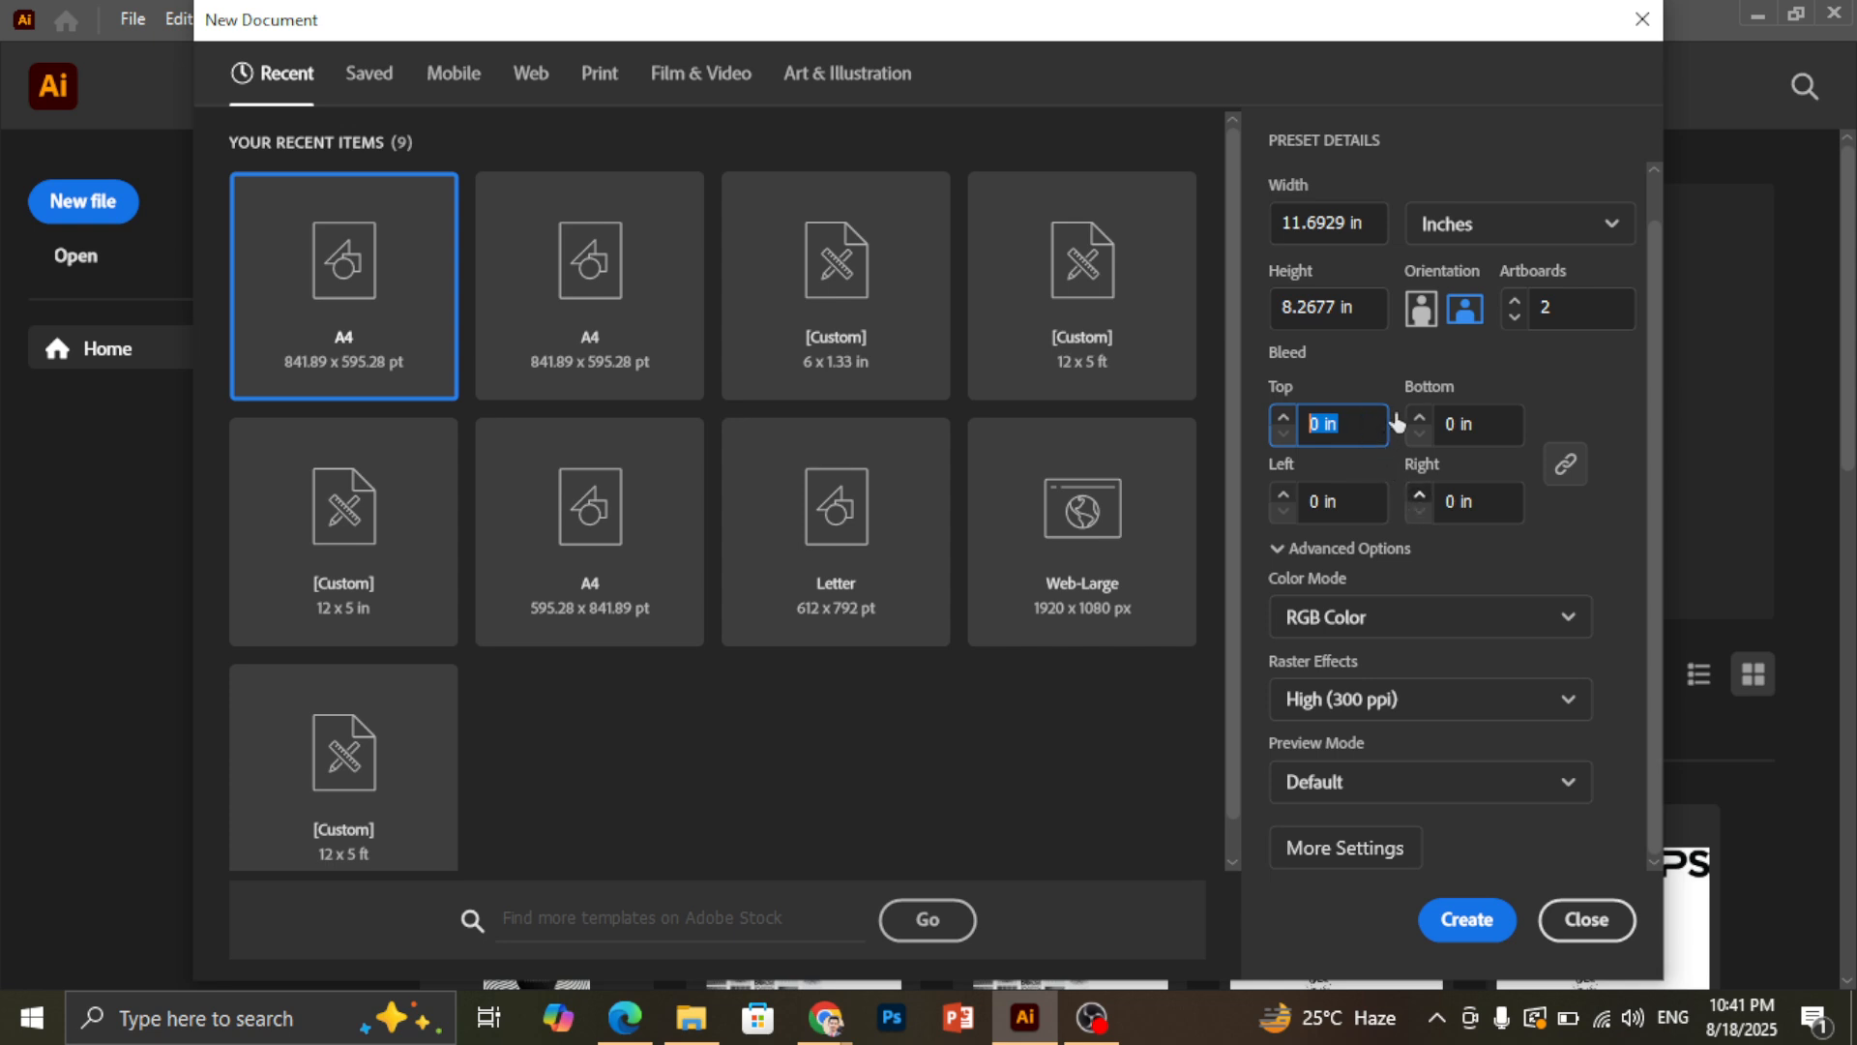
{"action": "left_click", "coordinate": [1511, 371]}
Review the color mode choices, collapse the advanced options, and look over the More Settings dialog before cancelling it
{"action": "left_click", "coordinate": [1489, 630]}
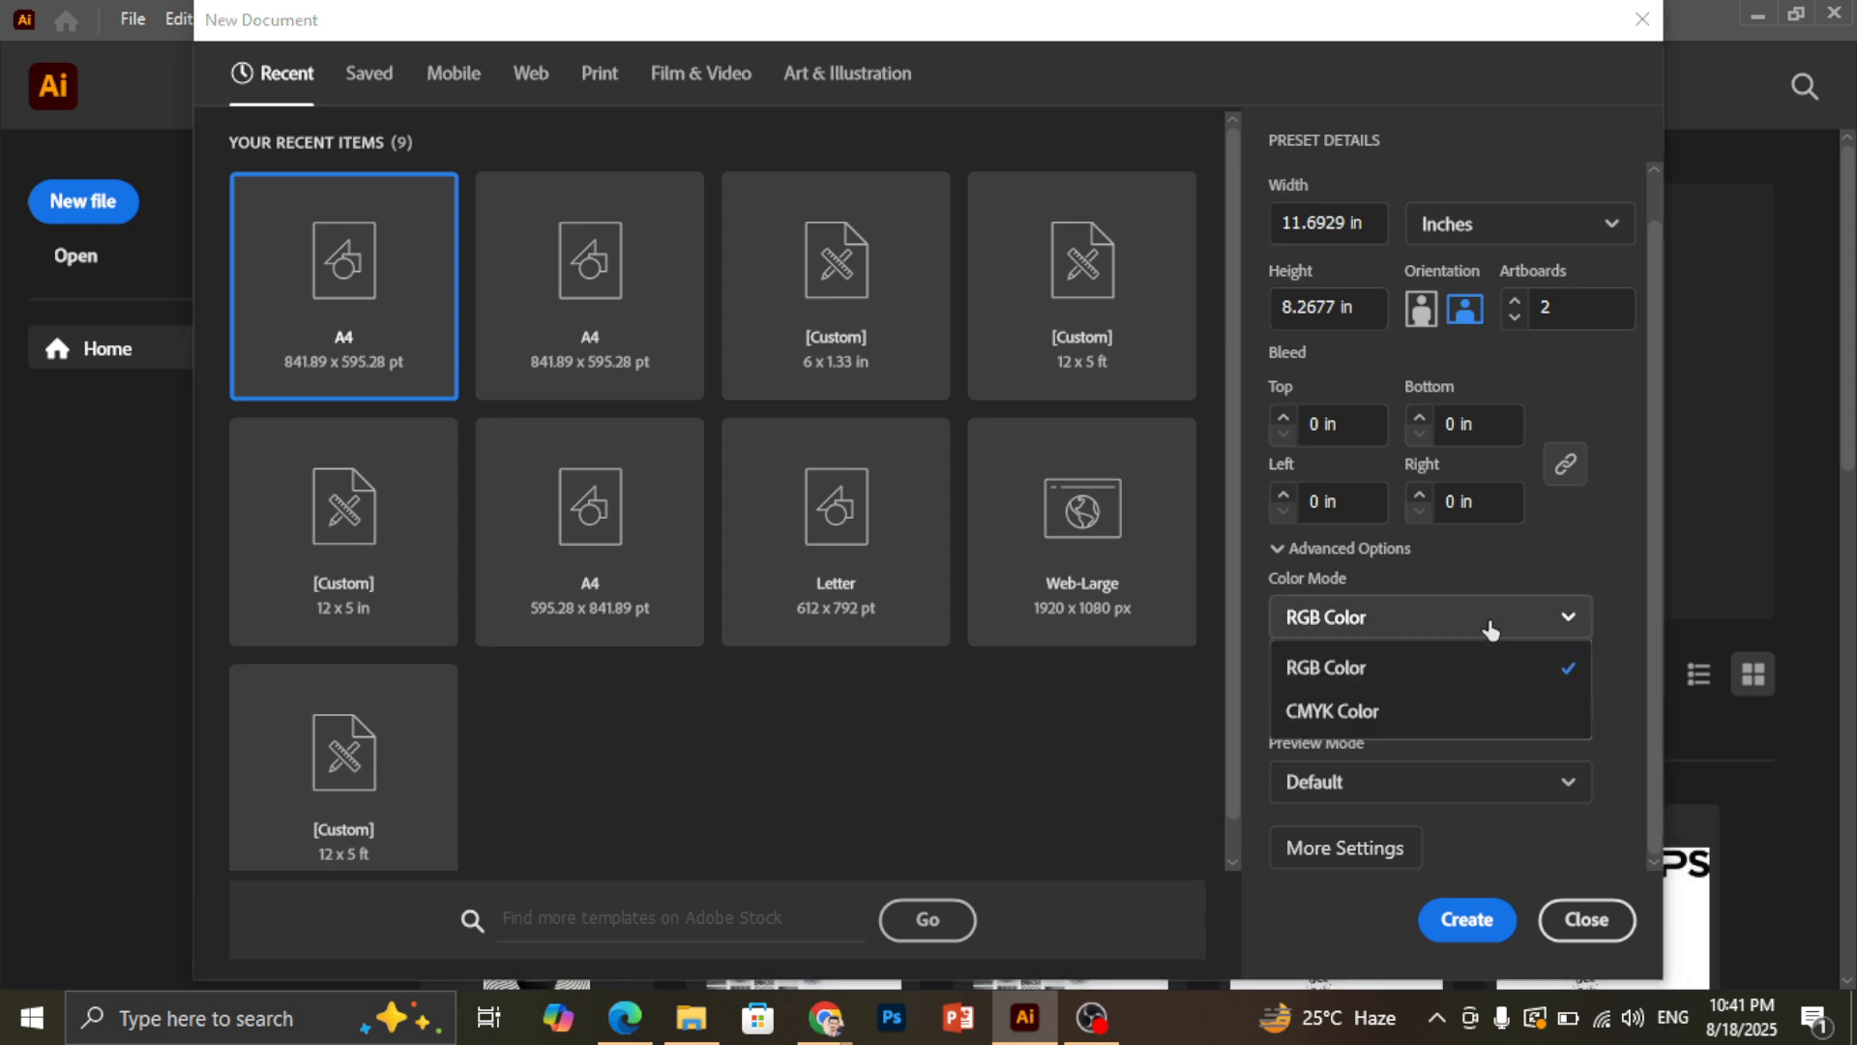
{"action": "left_click", "coordinate": [1487, 650]}
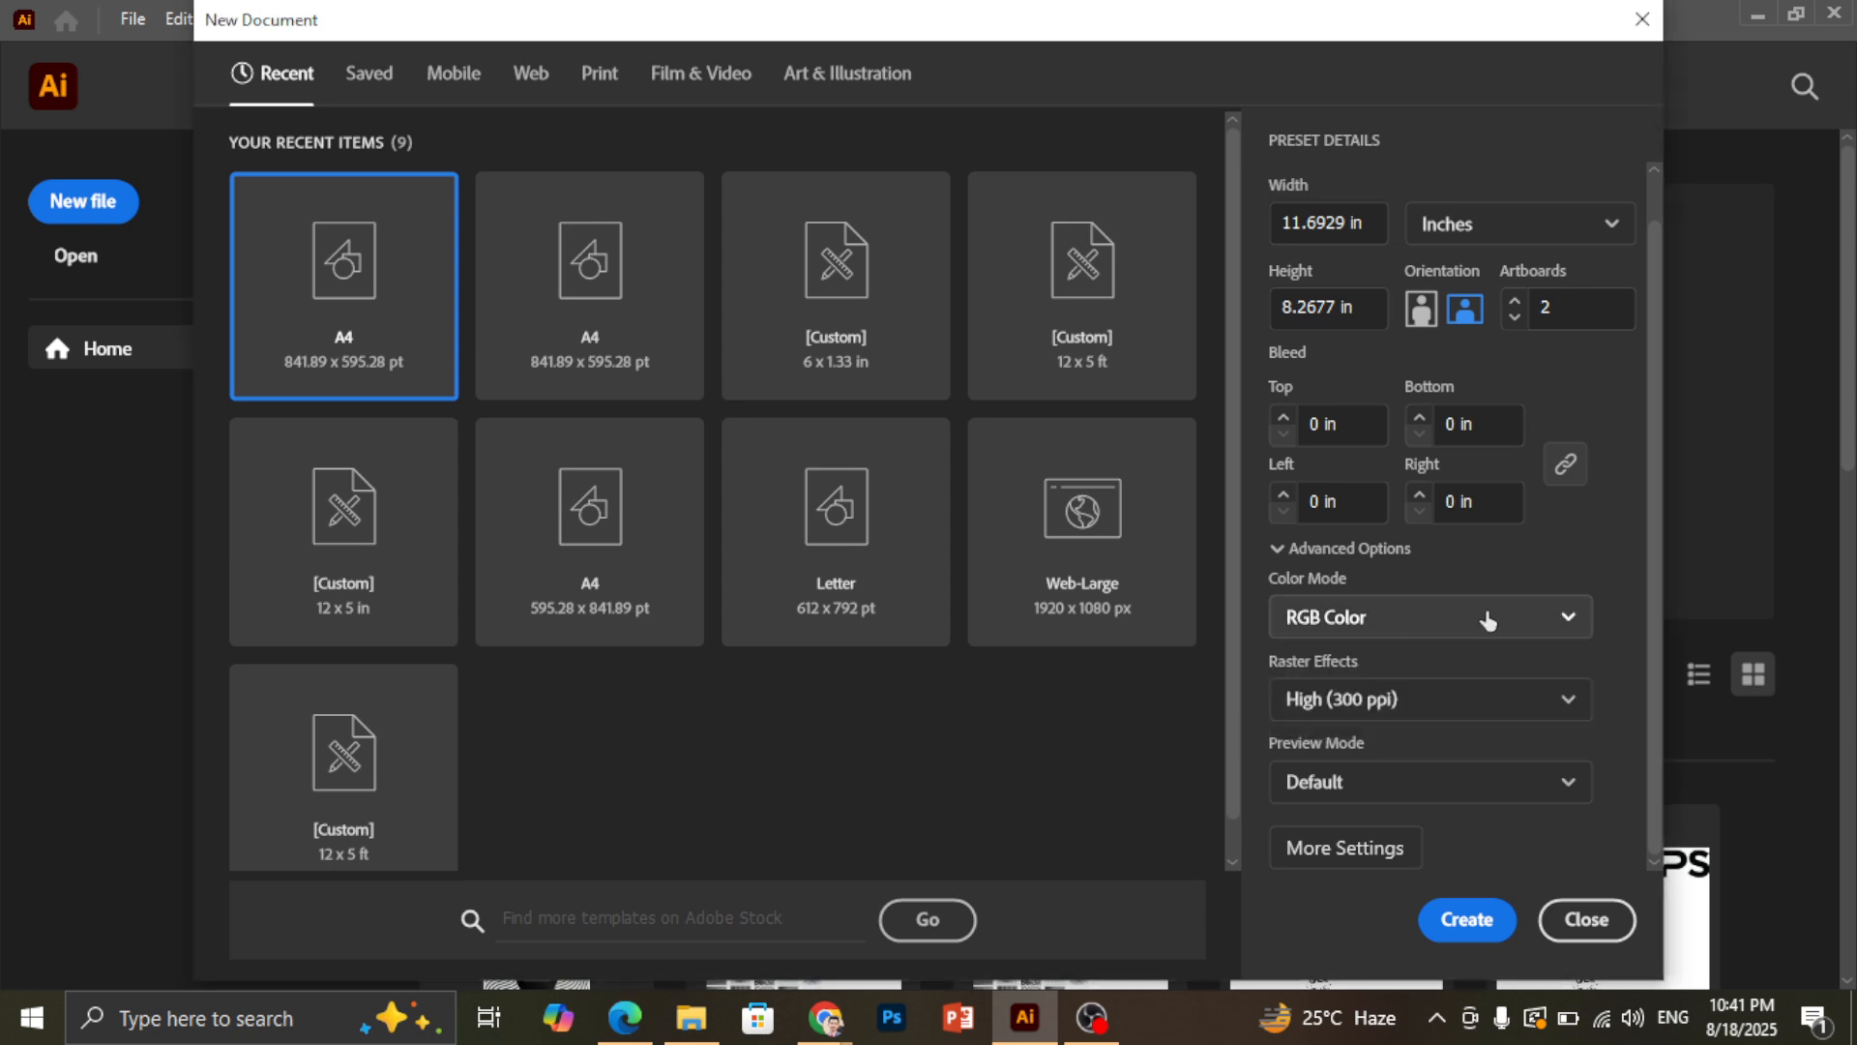
{"action": "left_click", "coordinate": [1573, 546]}
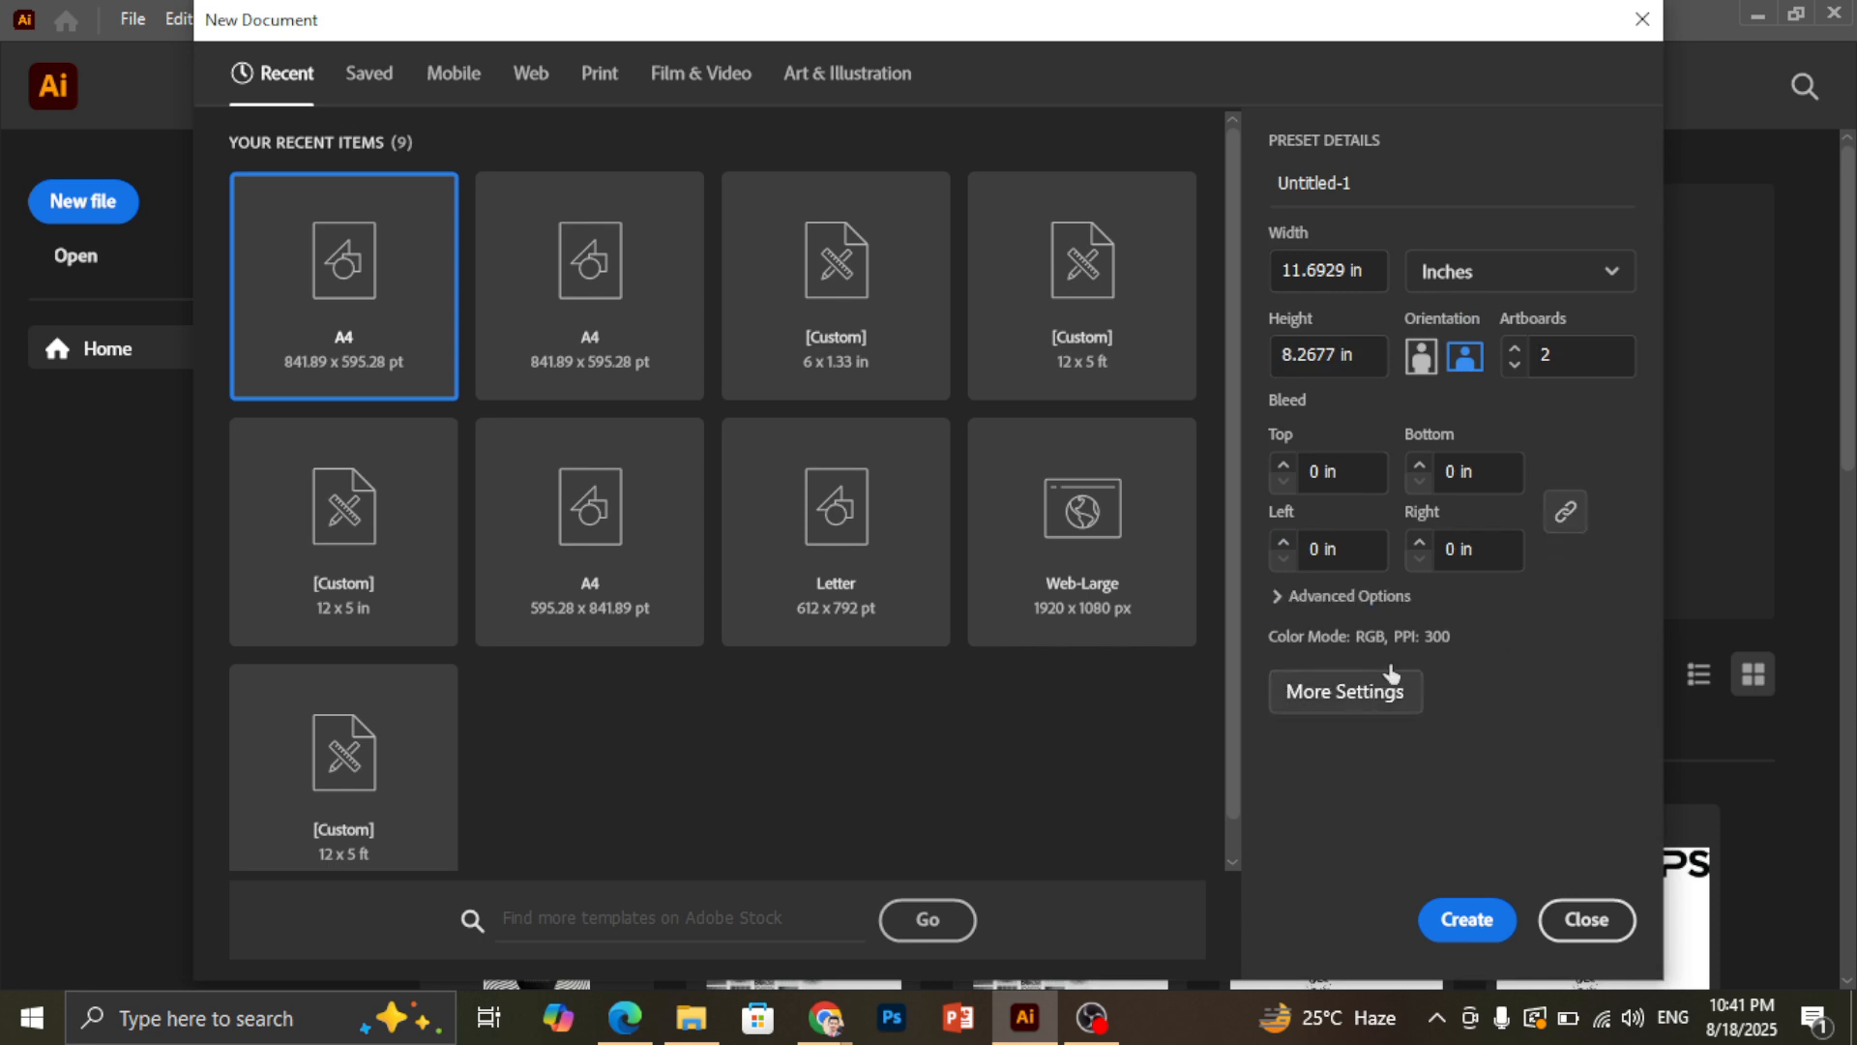
{"action": "left_click", "coordinate": [1434, 652]}
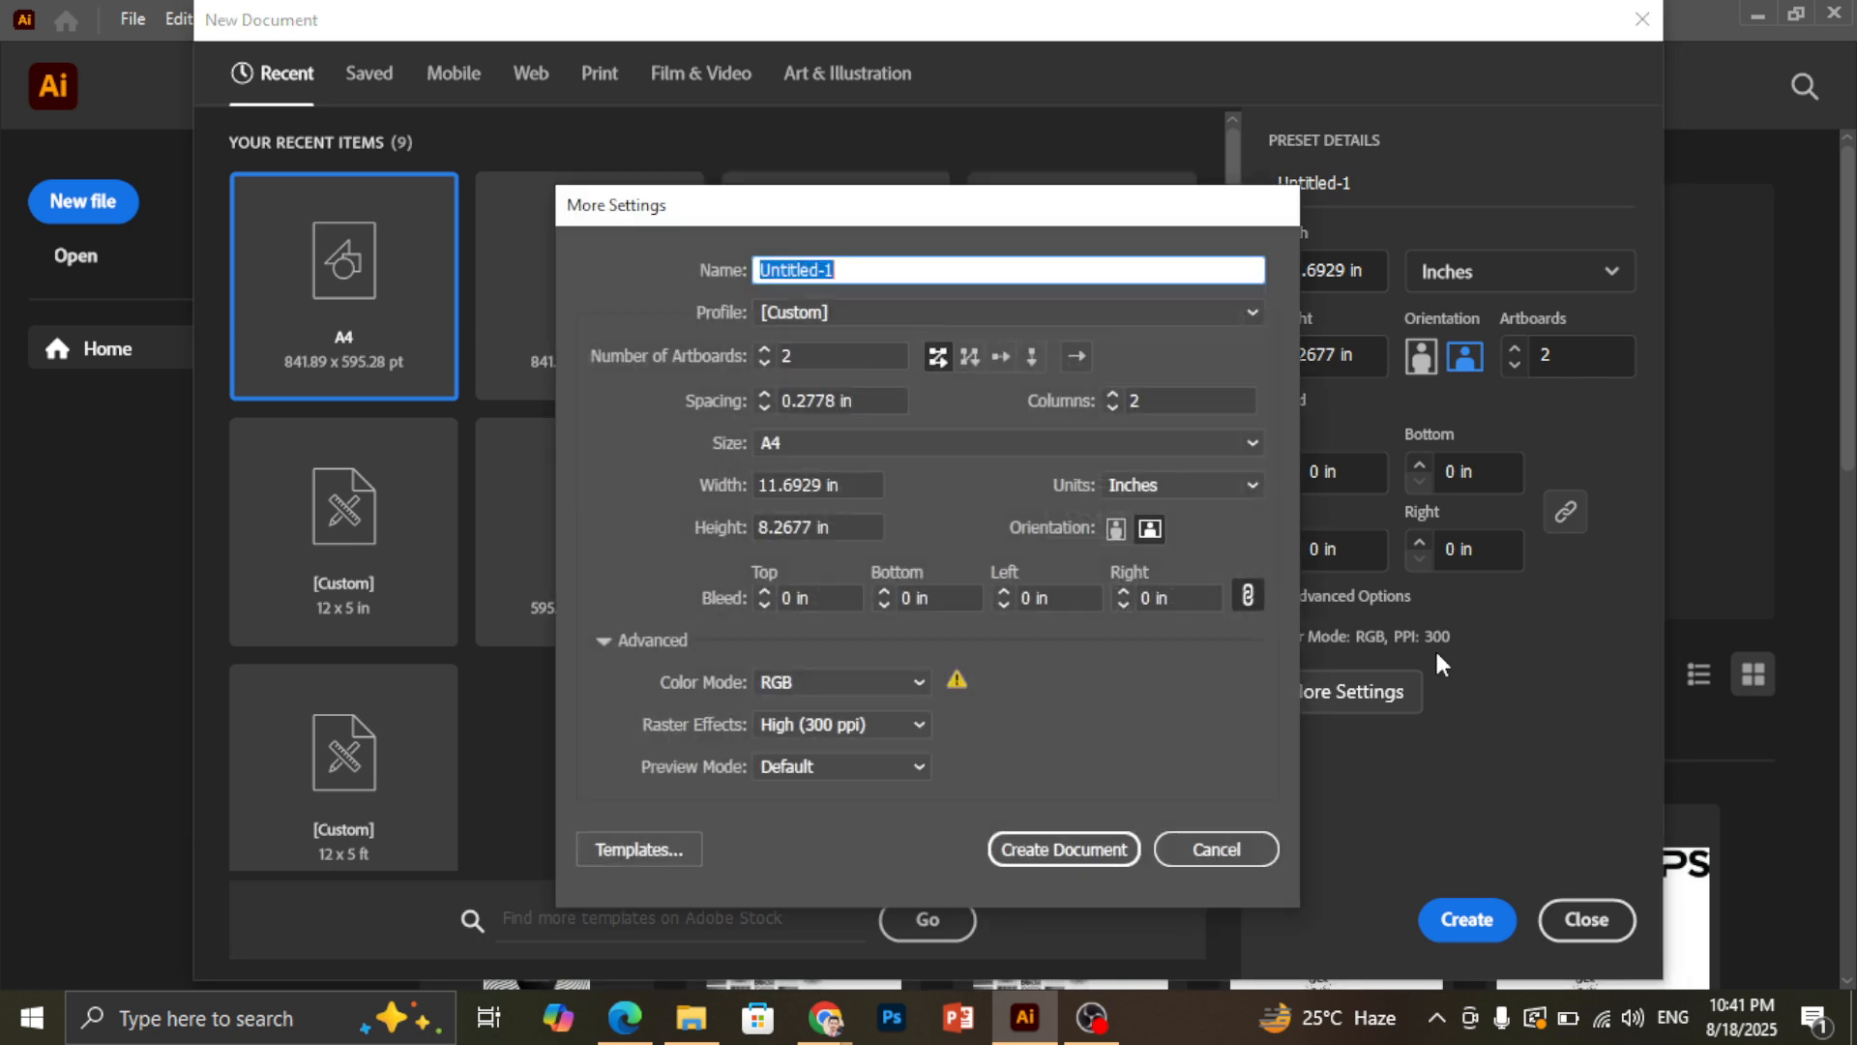
{"action": "left_click", "coordinate": [1233, 849]}
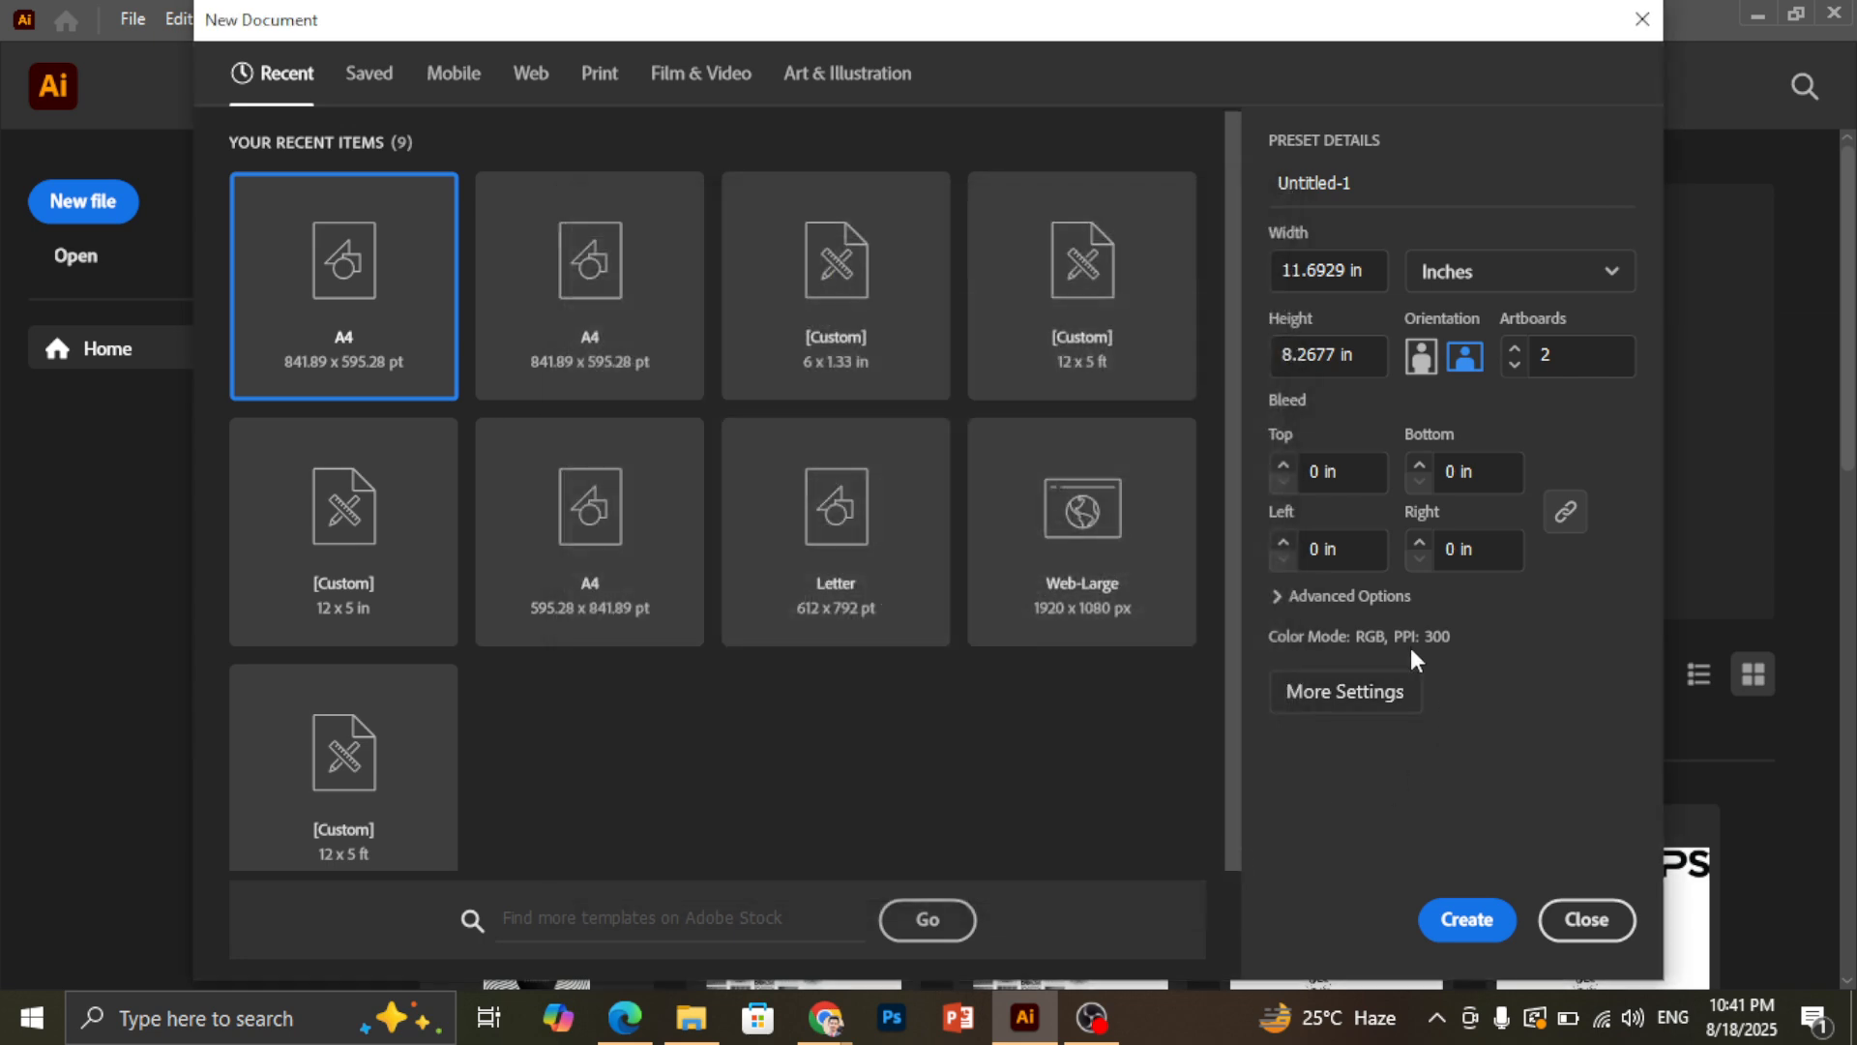
Open More Settings and review the Color Mode and Preview Mode choices, keeping RGB and Default
{"action": "left_click", "coordinate": [1360, 690]}
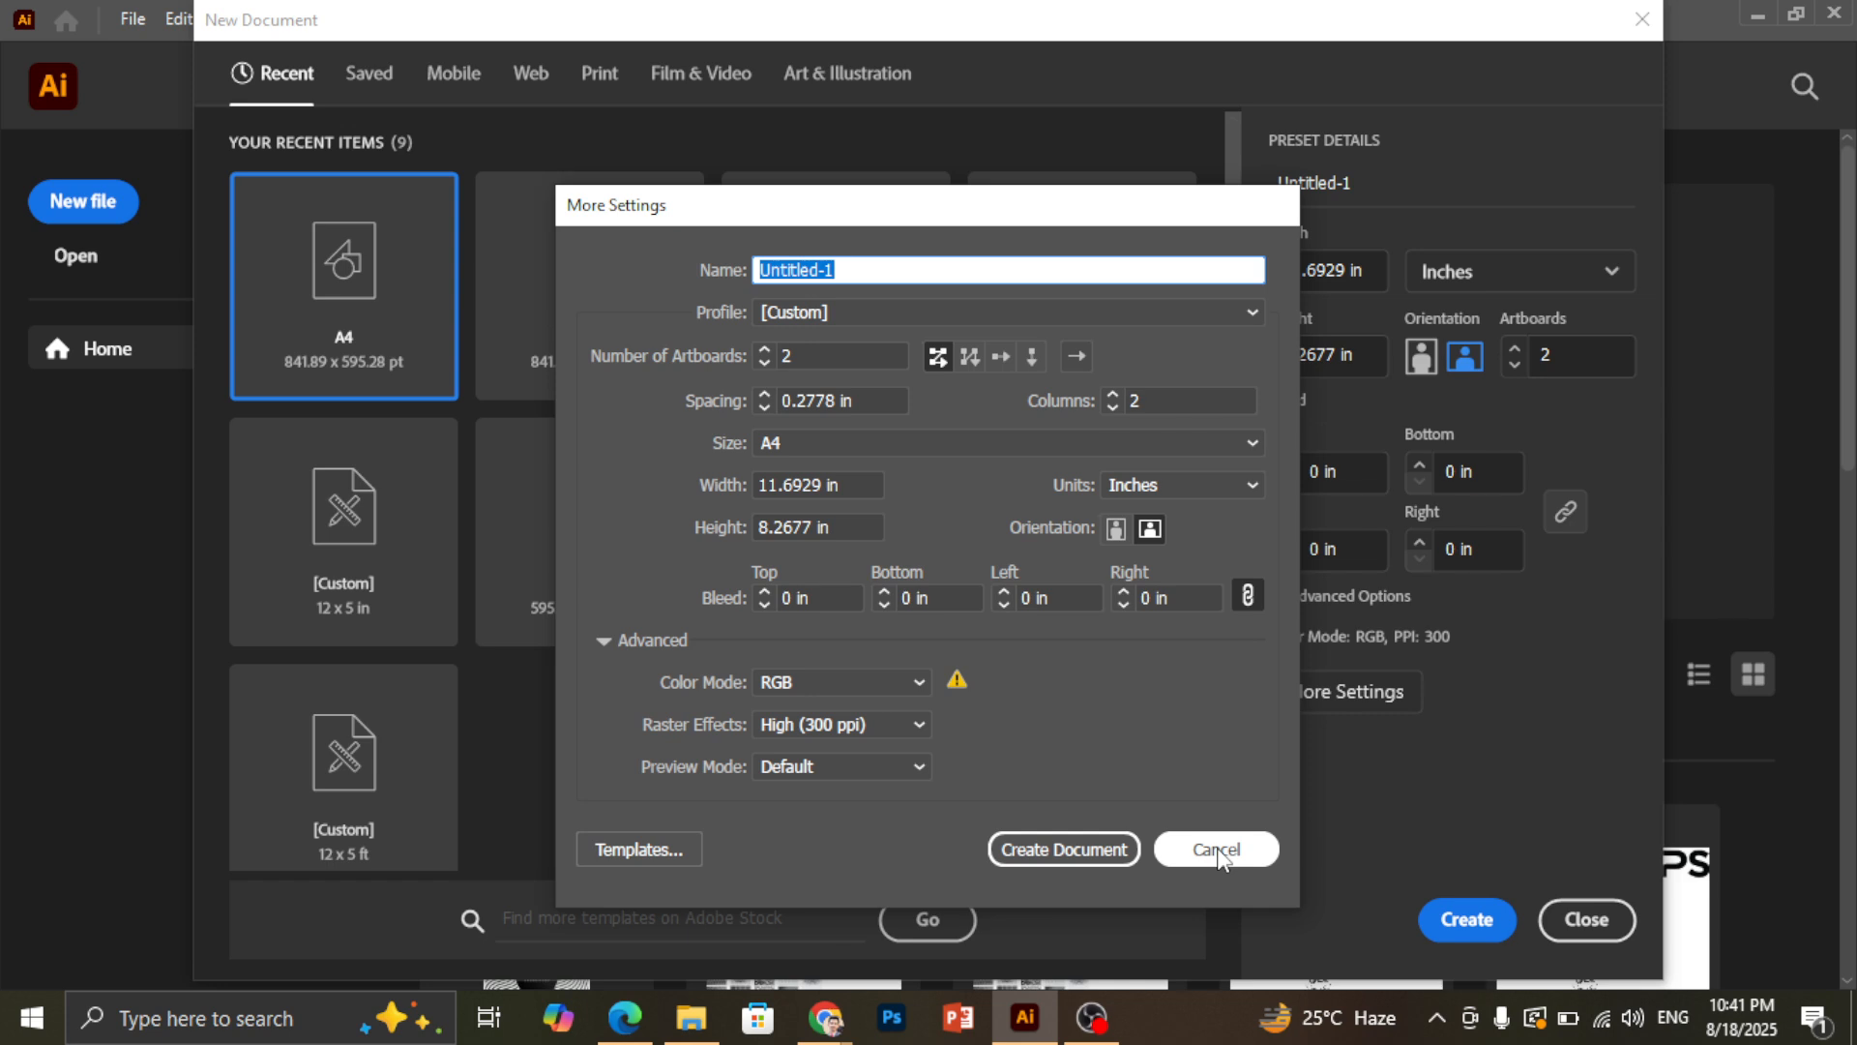
{"action": "left_click", "coordinate": [829, 677]}
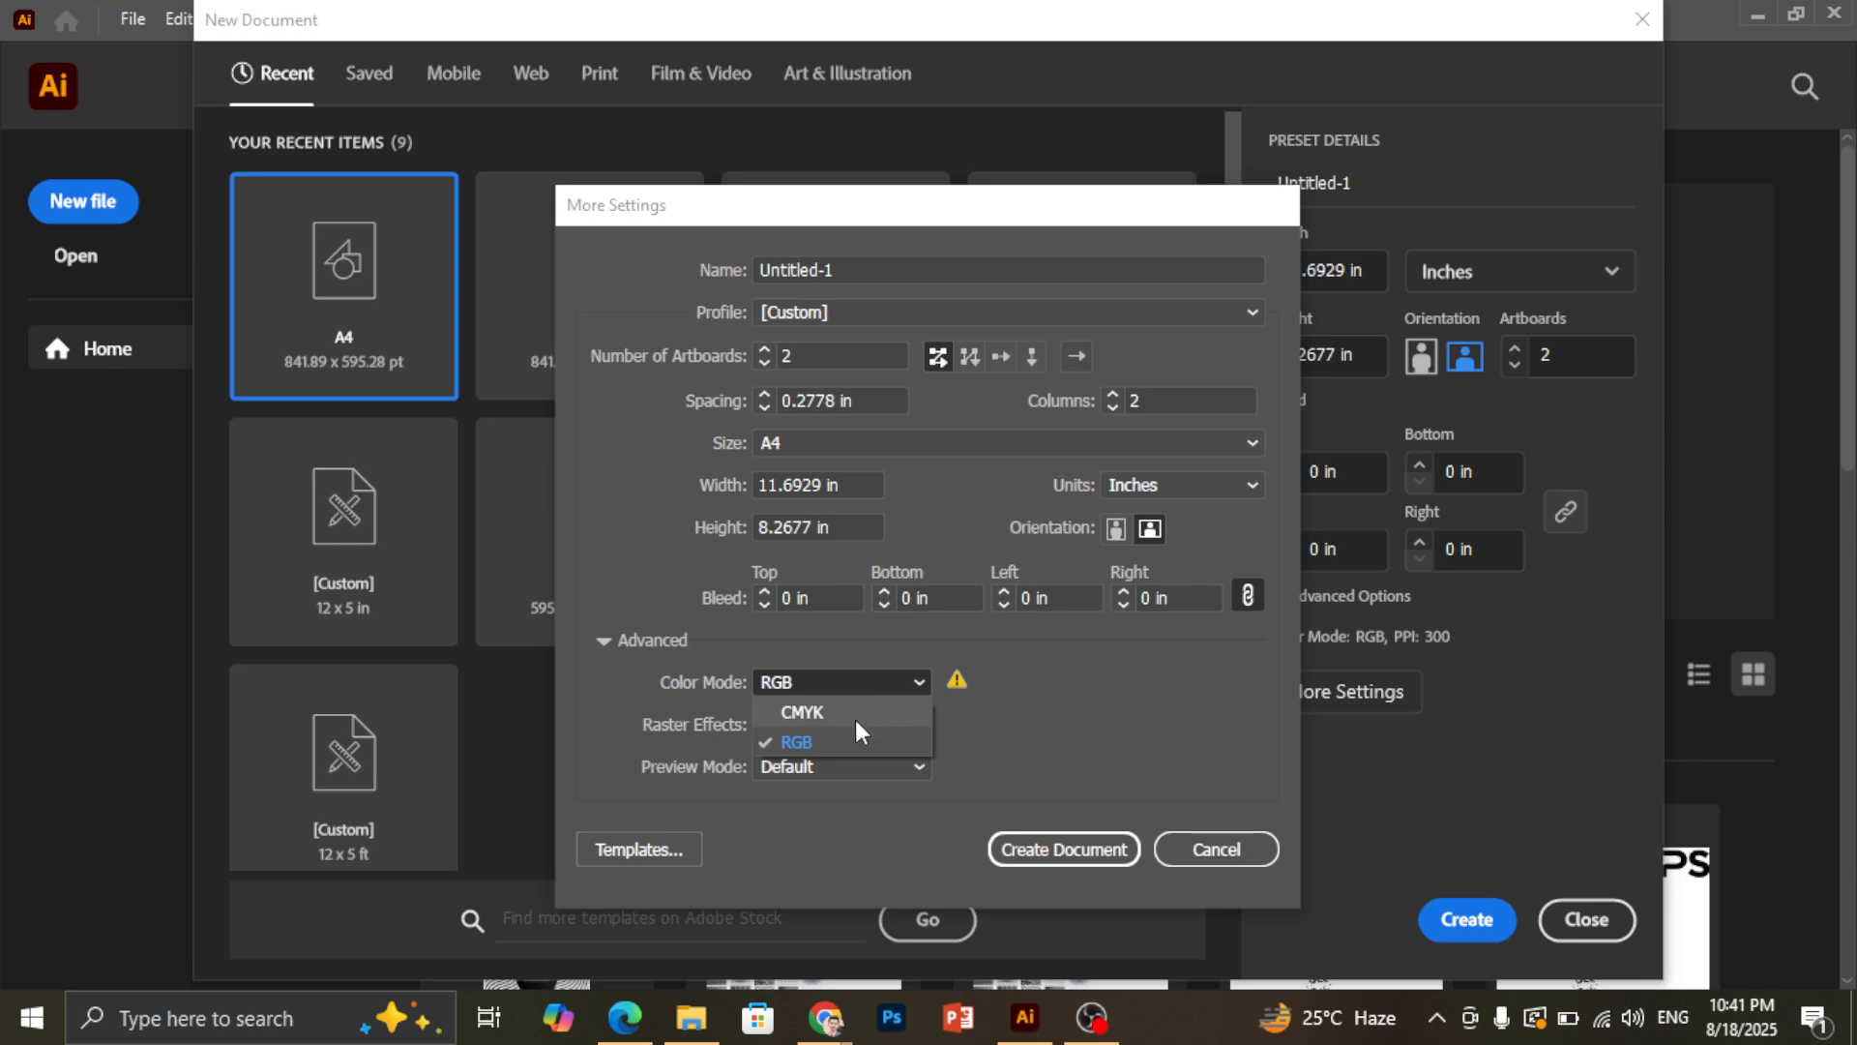
{"action": "left_click", "coordinate": [993, 670]}
{"action": "left_click", "coordinate": [832, 691]}
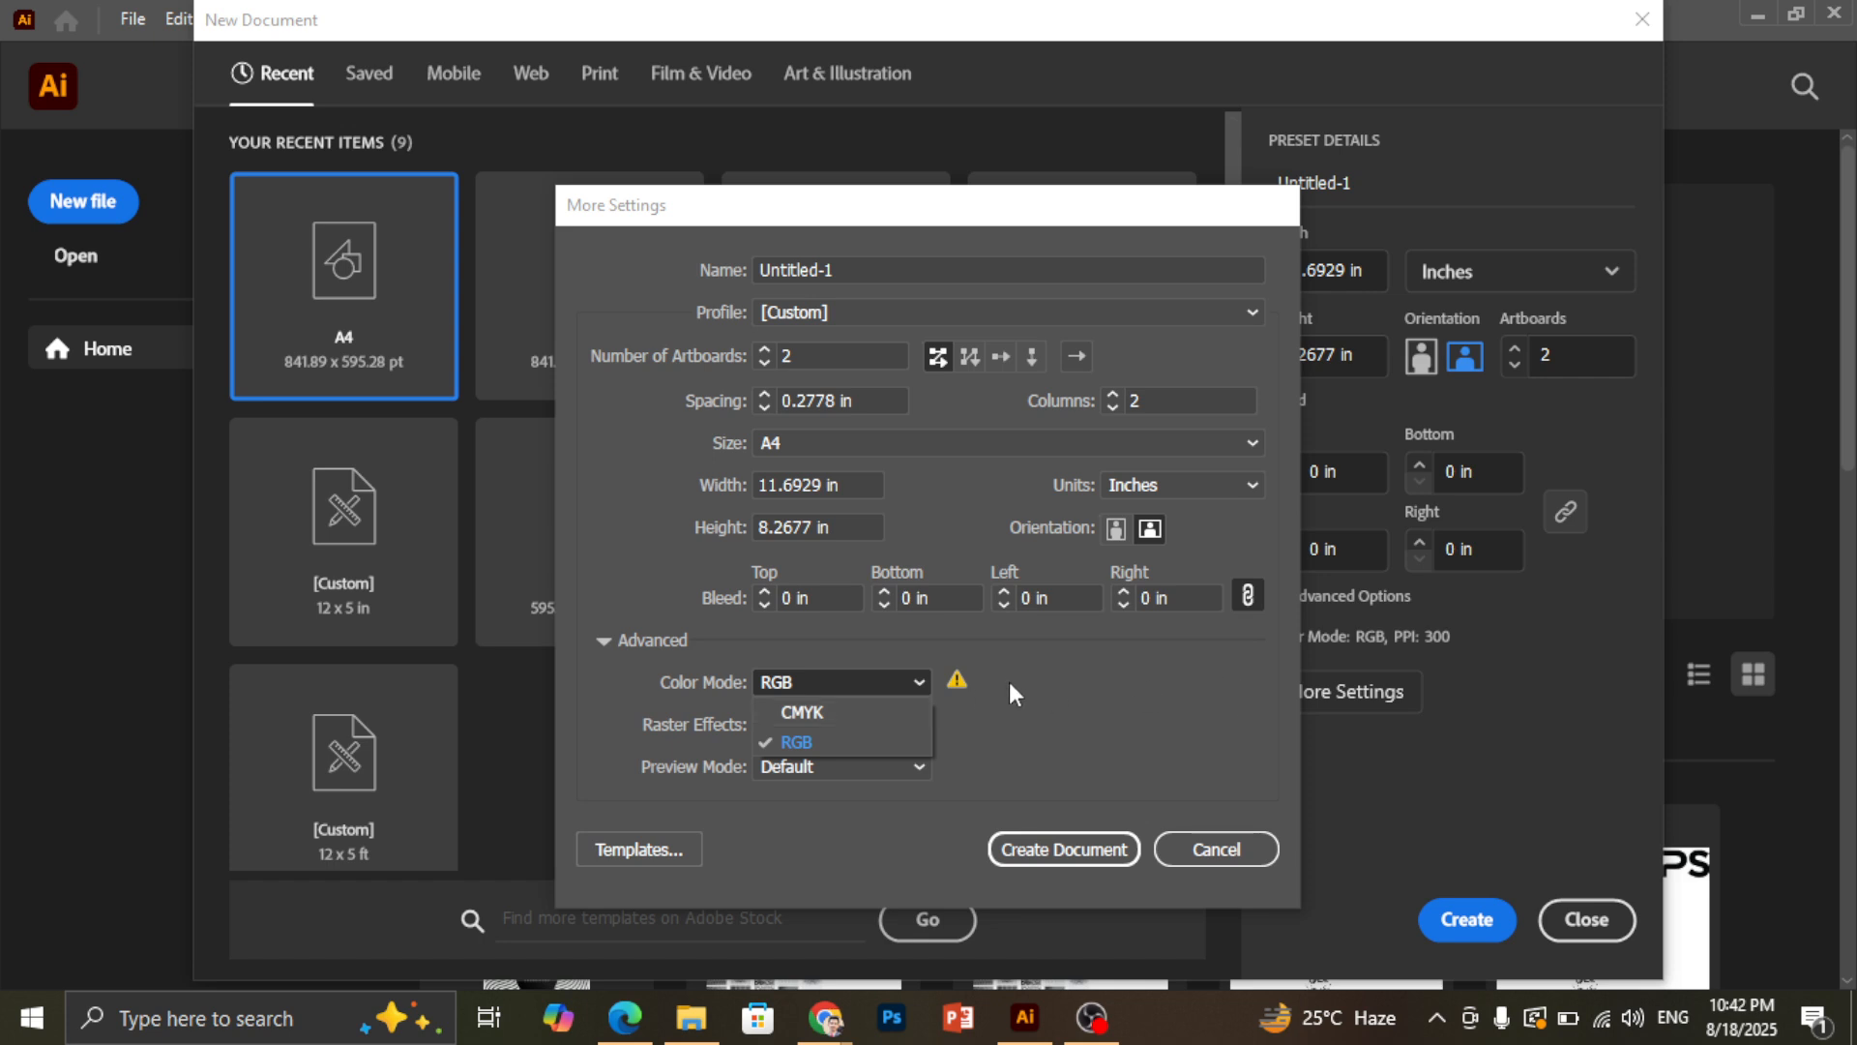
{"action": "left_click", "coordinate": [924, 681]}
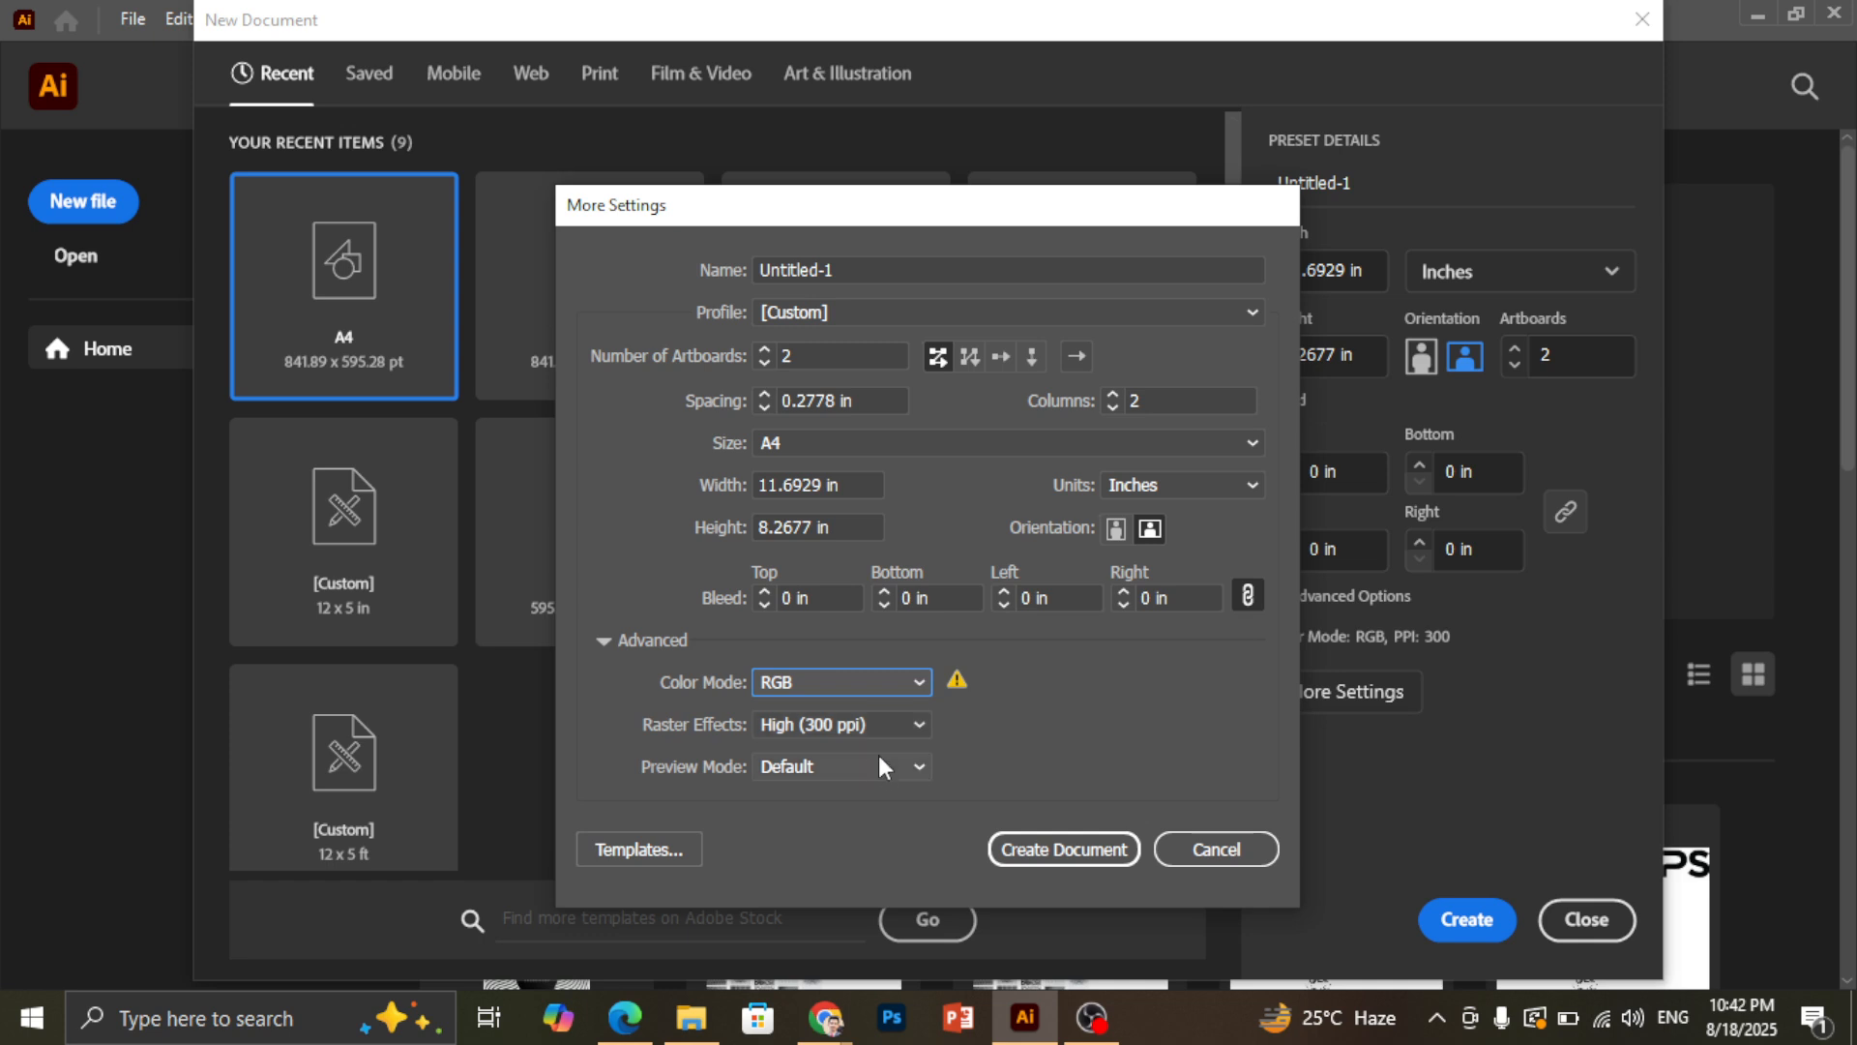
{"action": "left_click", "coordinate": [921, 770]}
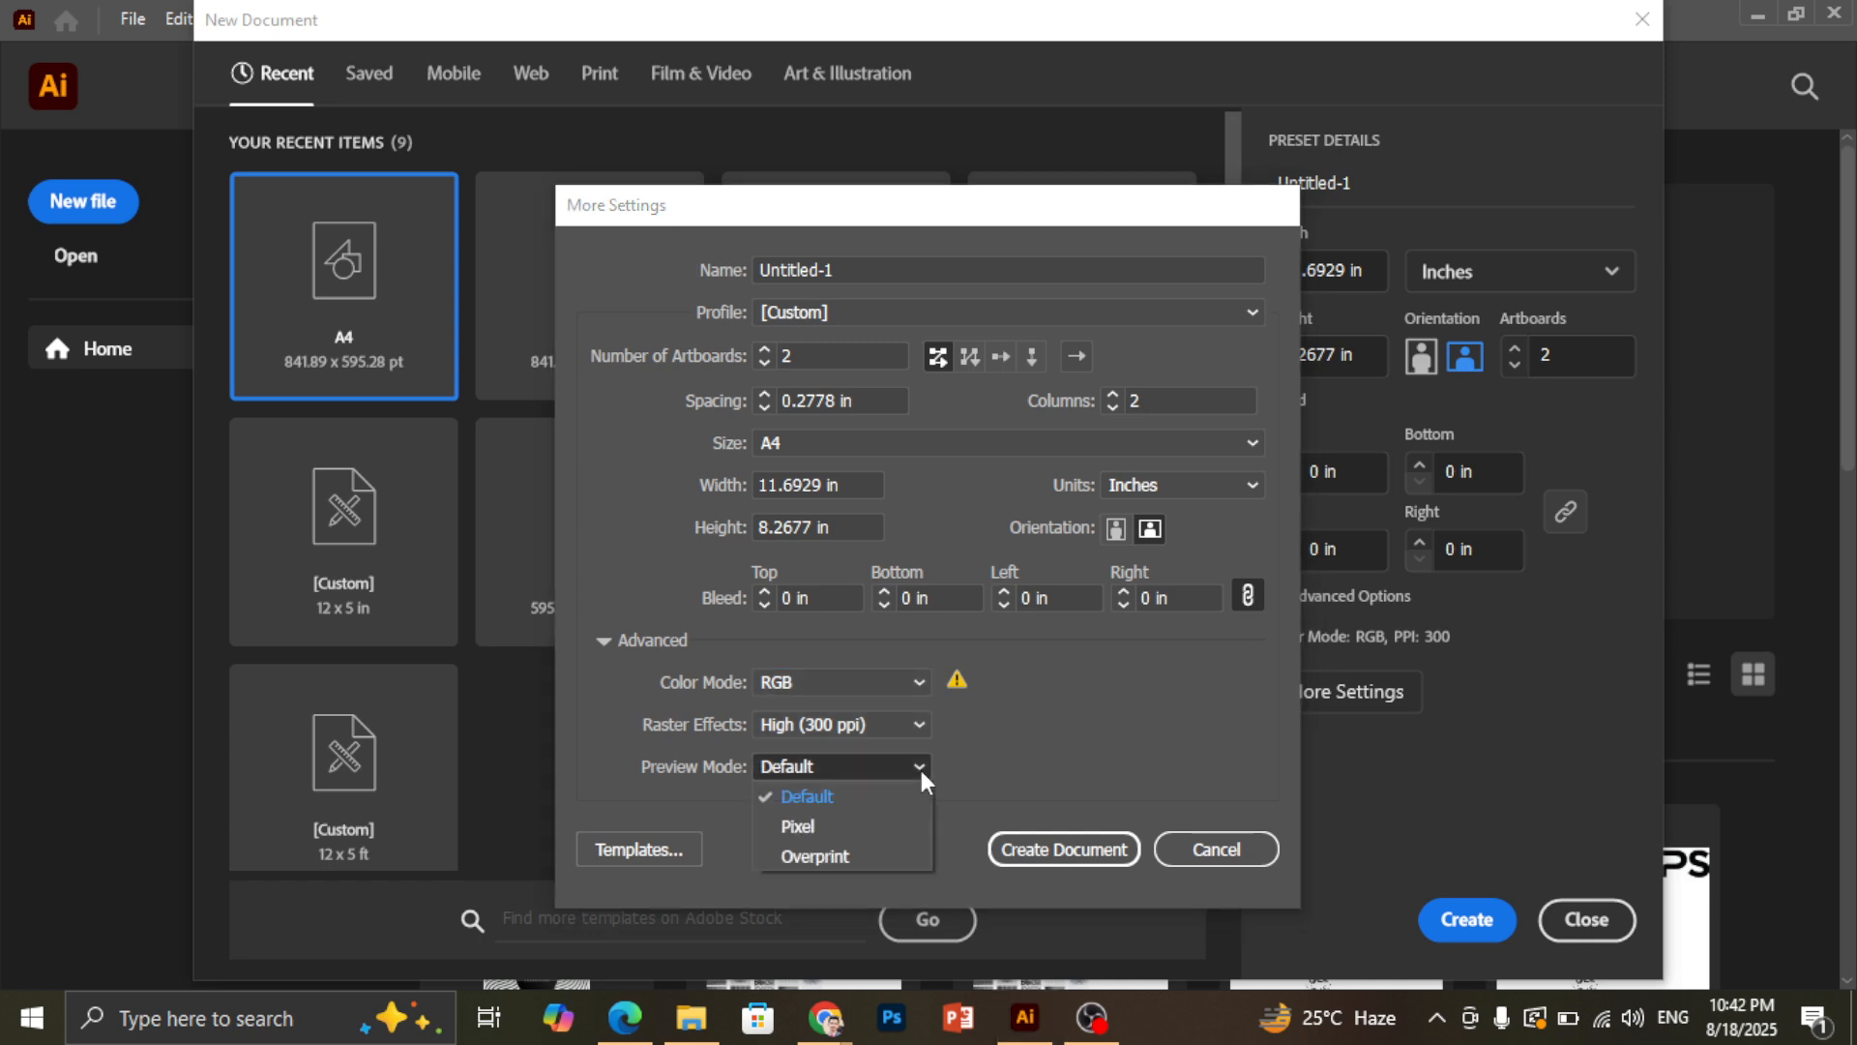
{"action": "left_click", "coordinate": [851, 795]}
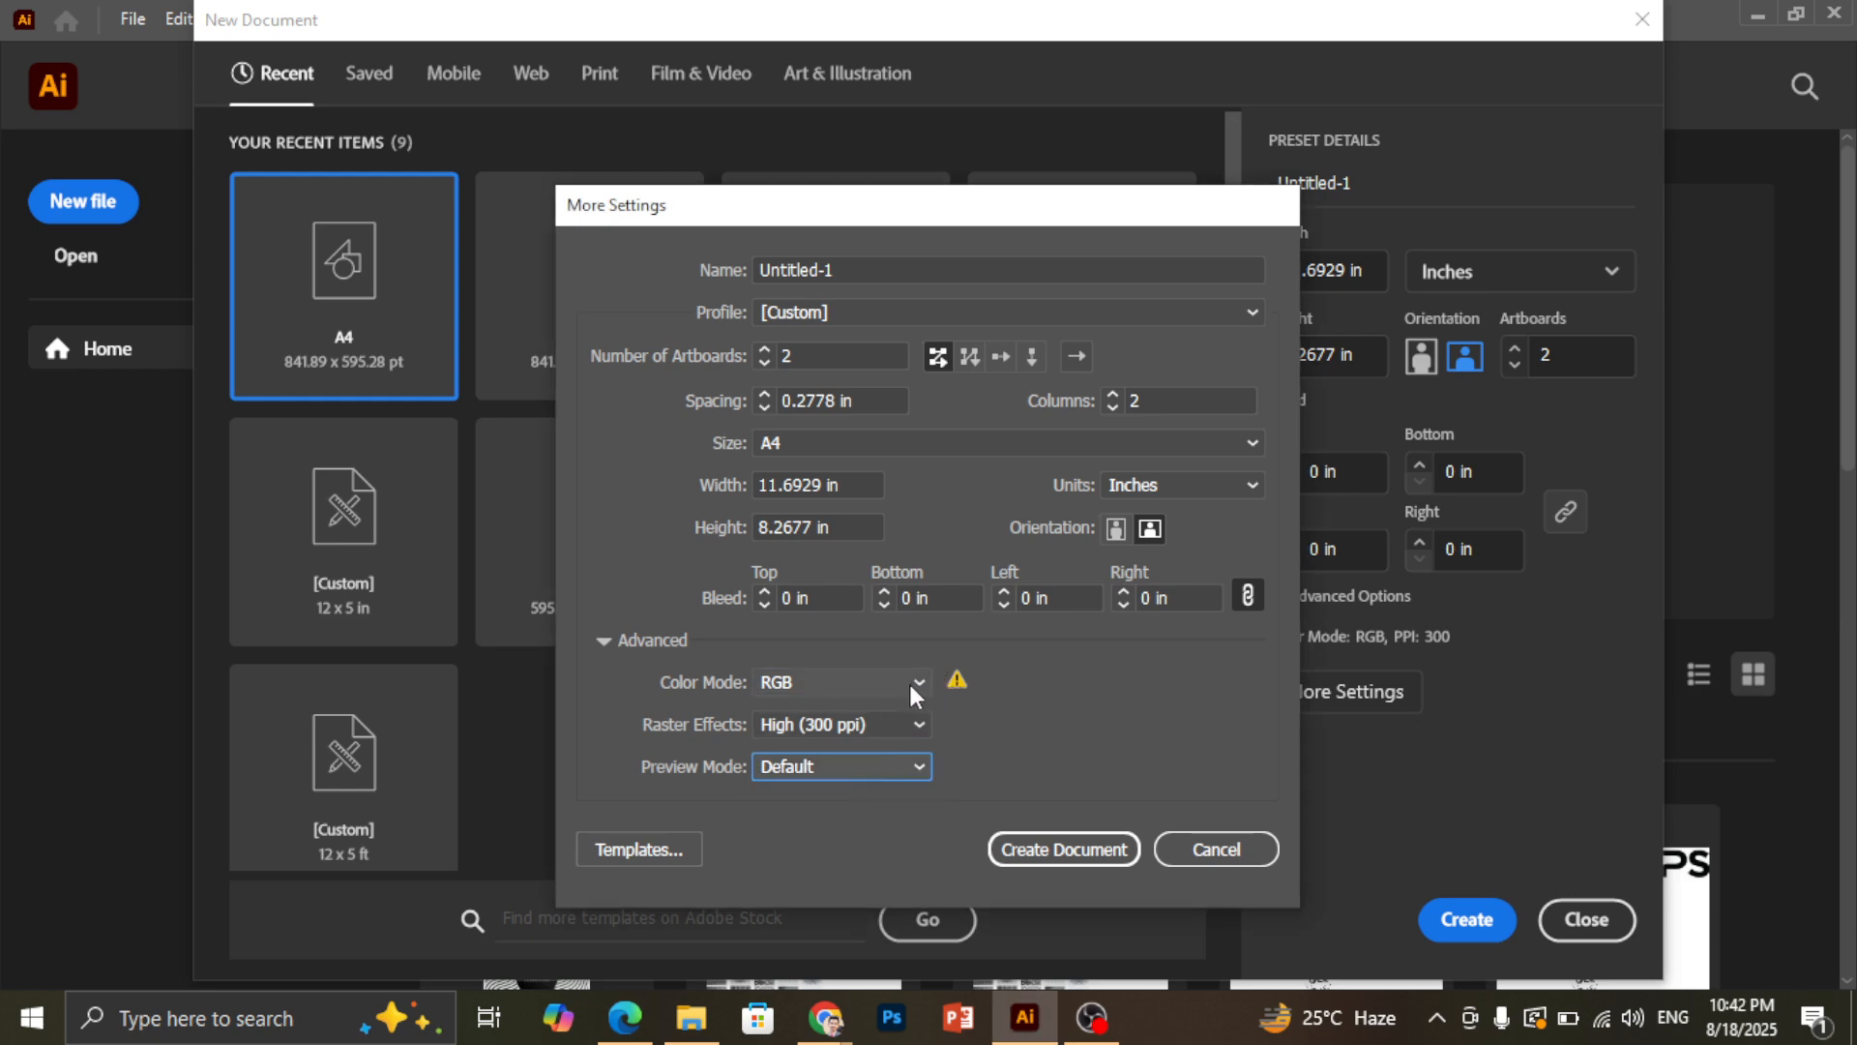
Set the color mode to CMYK and create the two-artboard A4 document
{"action": "left_click", "coordinate": [909, 682]}
{"action": "left_click", "coordinate": [843, 714]}
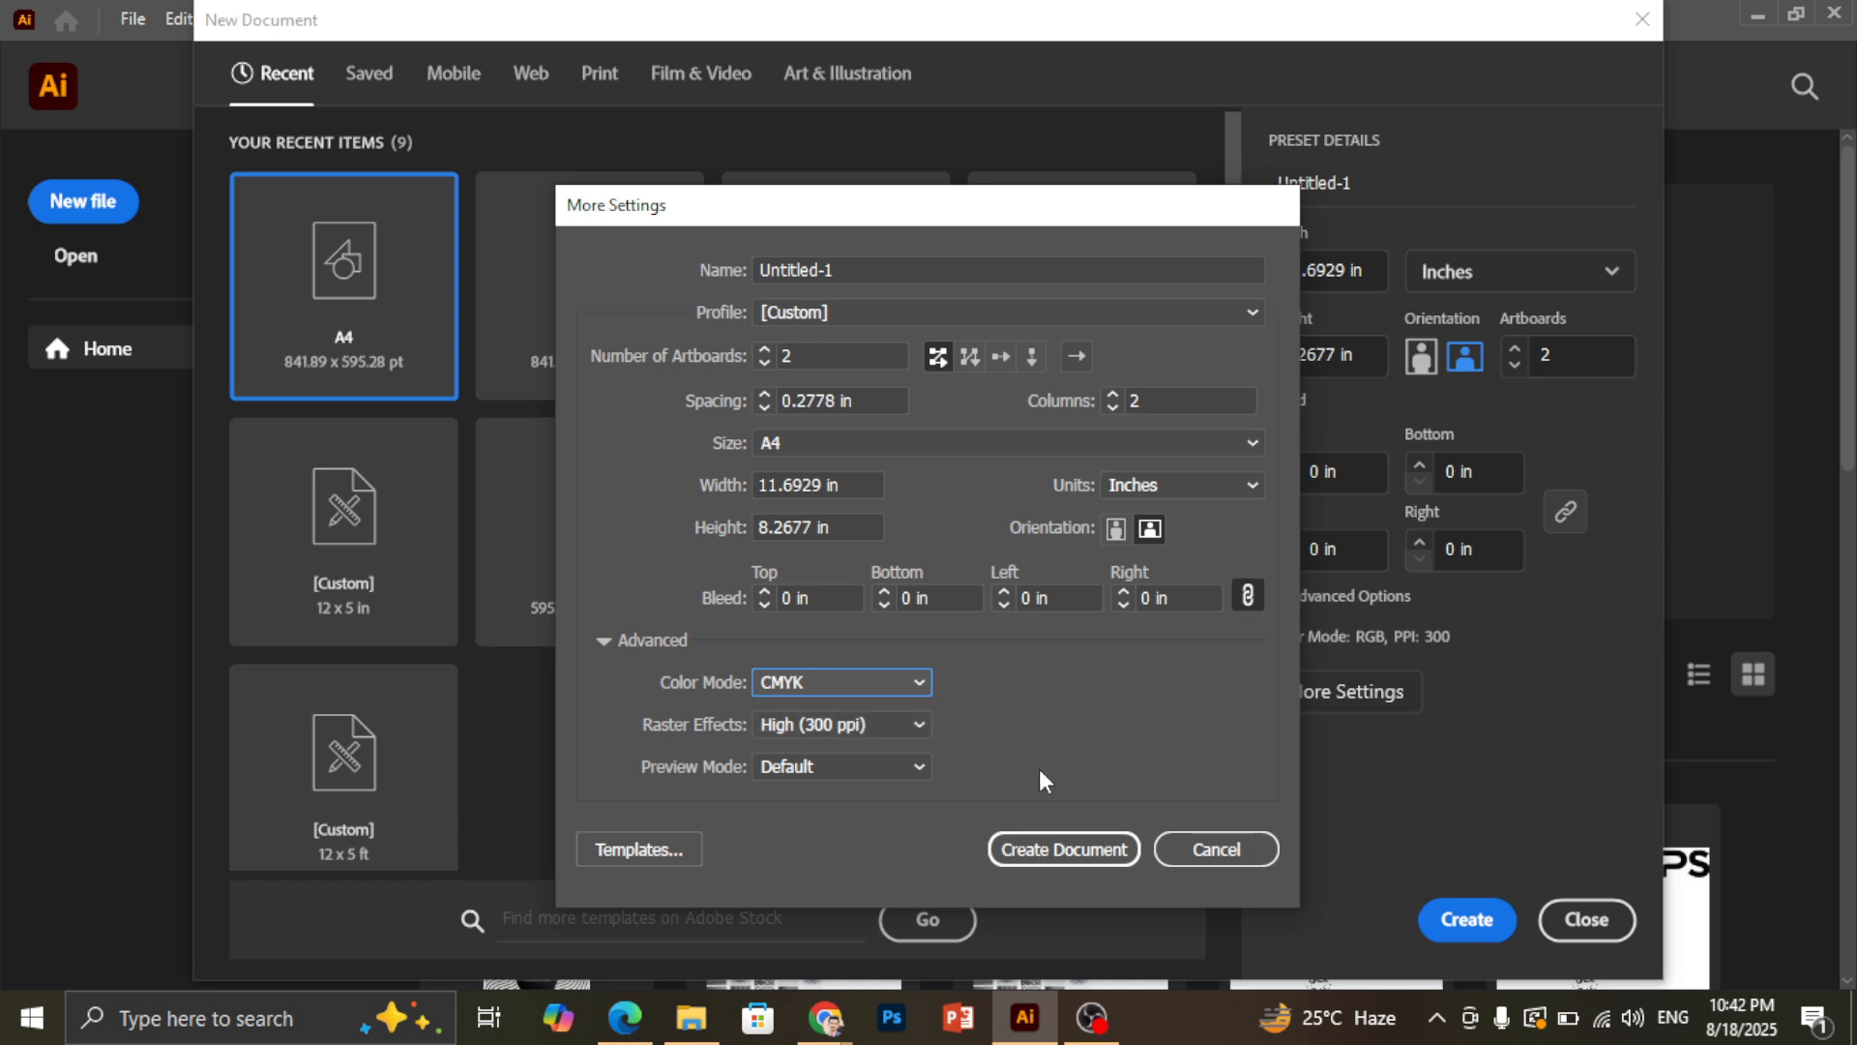
{"action": "left_click", "coordinate": [1076, 851]}
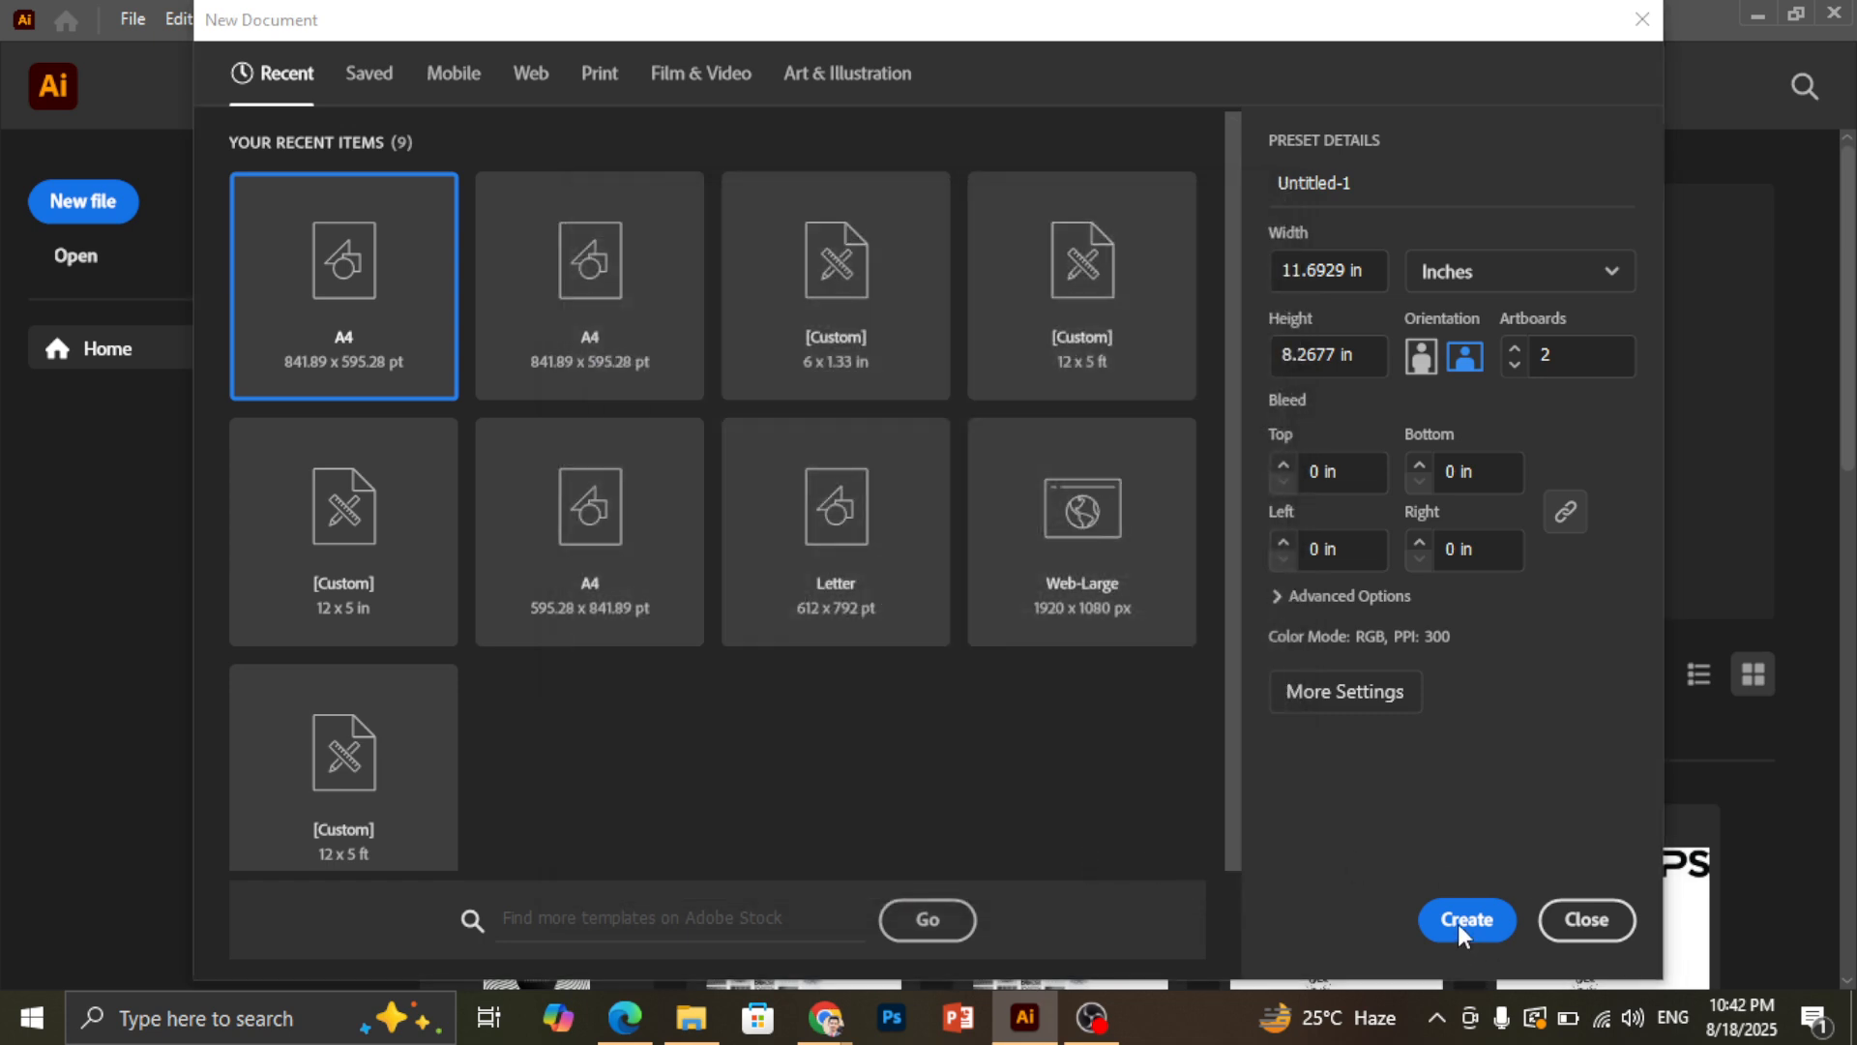
{"action": "left_click", "coordinate": [1459, 921]}
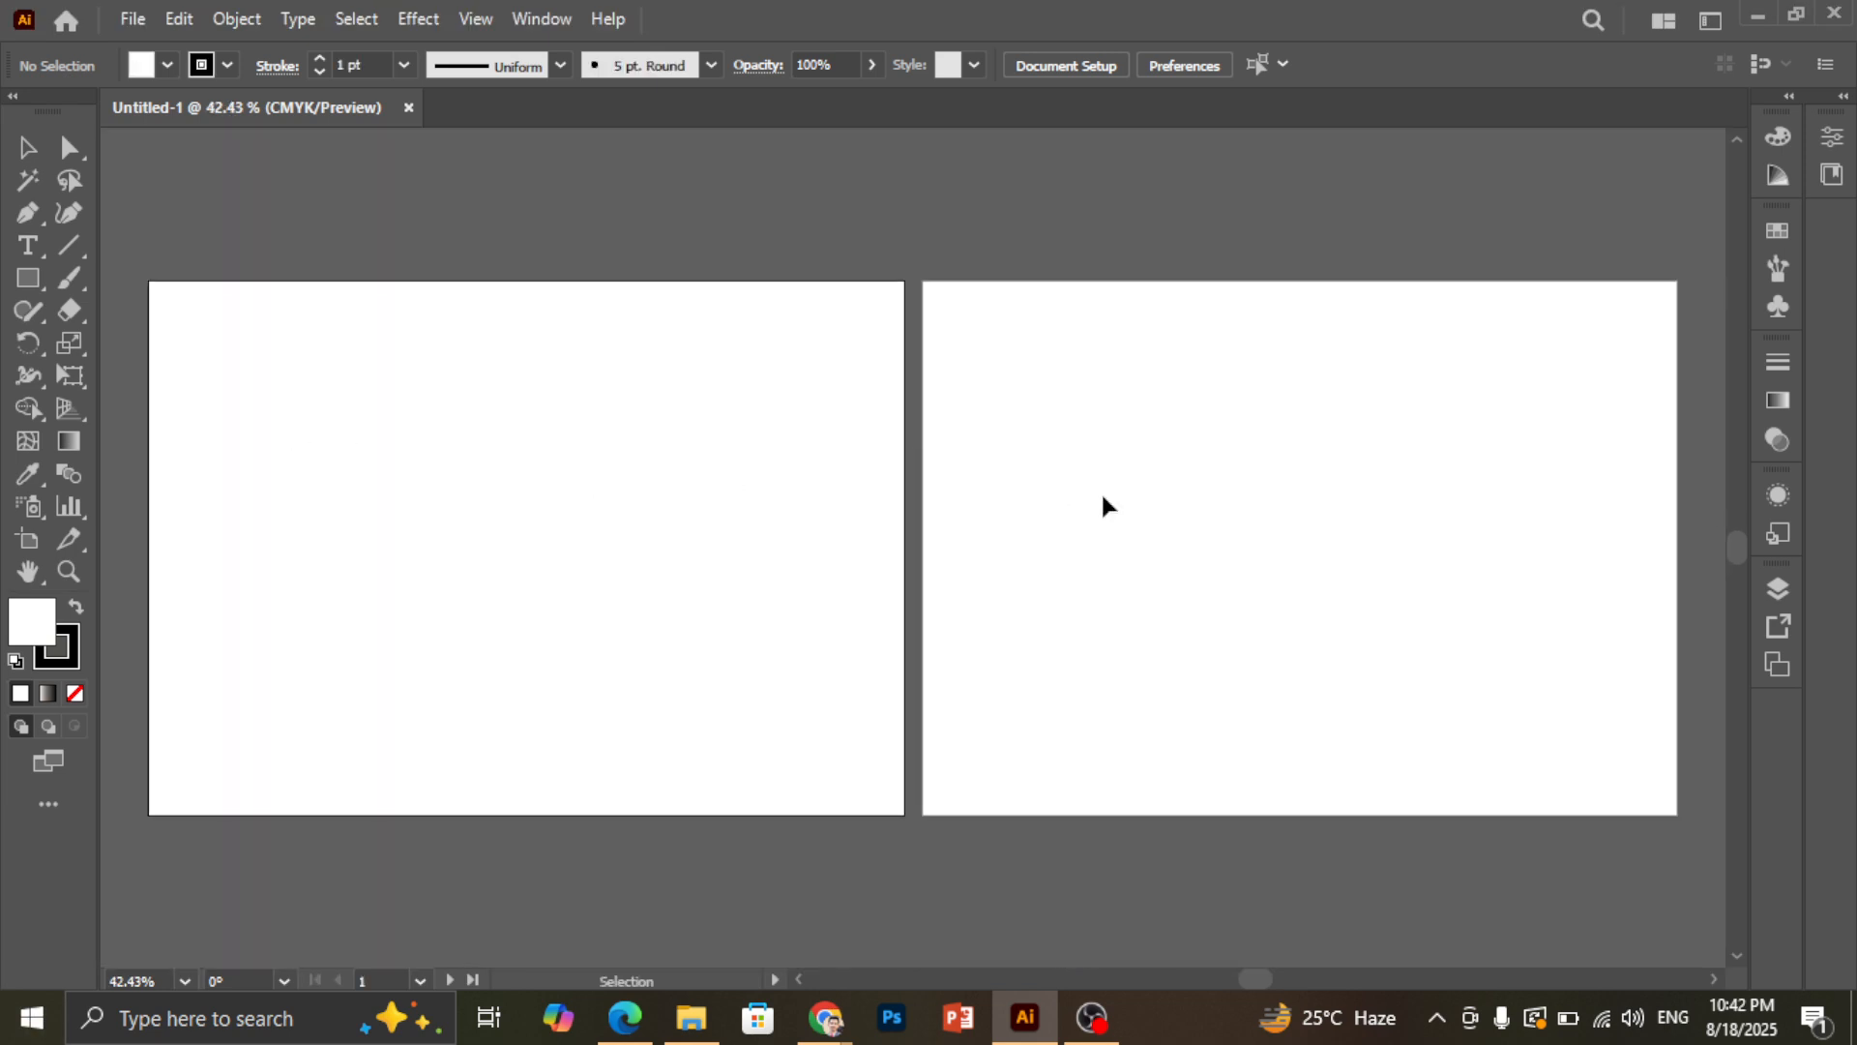
Switch to the Artboard tool and select Artboard 2
{"action": "scroll", "coordinate": [792, 472], "scroll_direction": "down", "scroll_amount": 1}
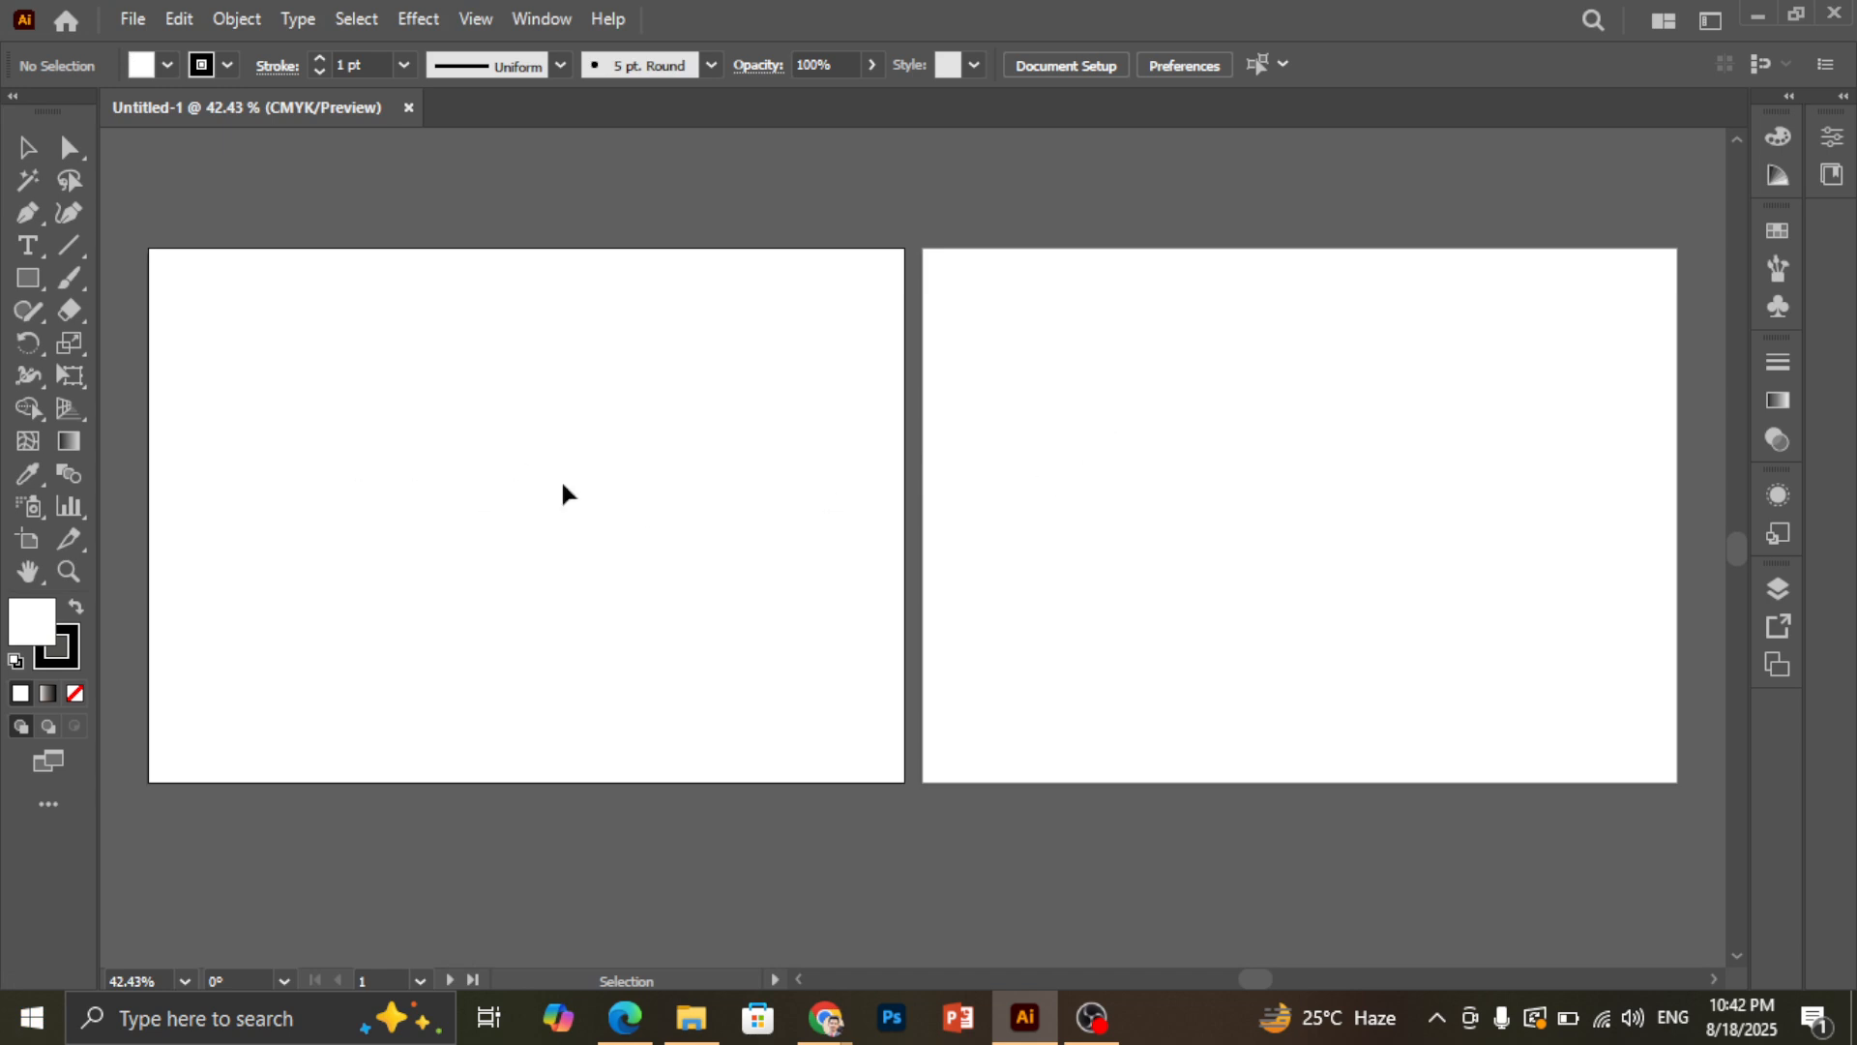
{"action": "left_click", "coordinate": [26, 151]}
{"action": "left_click", "coordinate": [75, 153]}
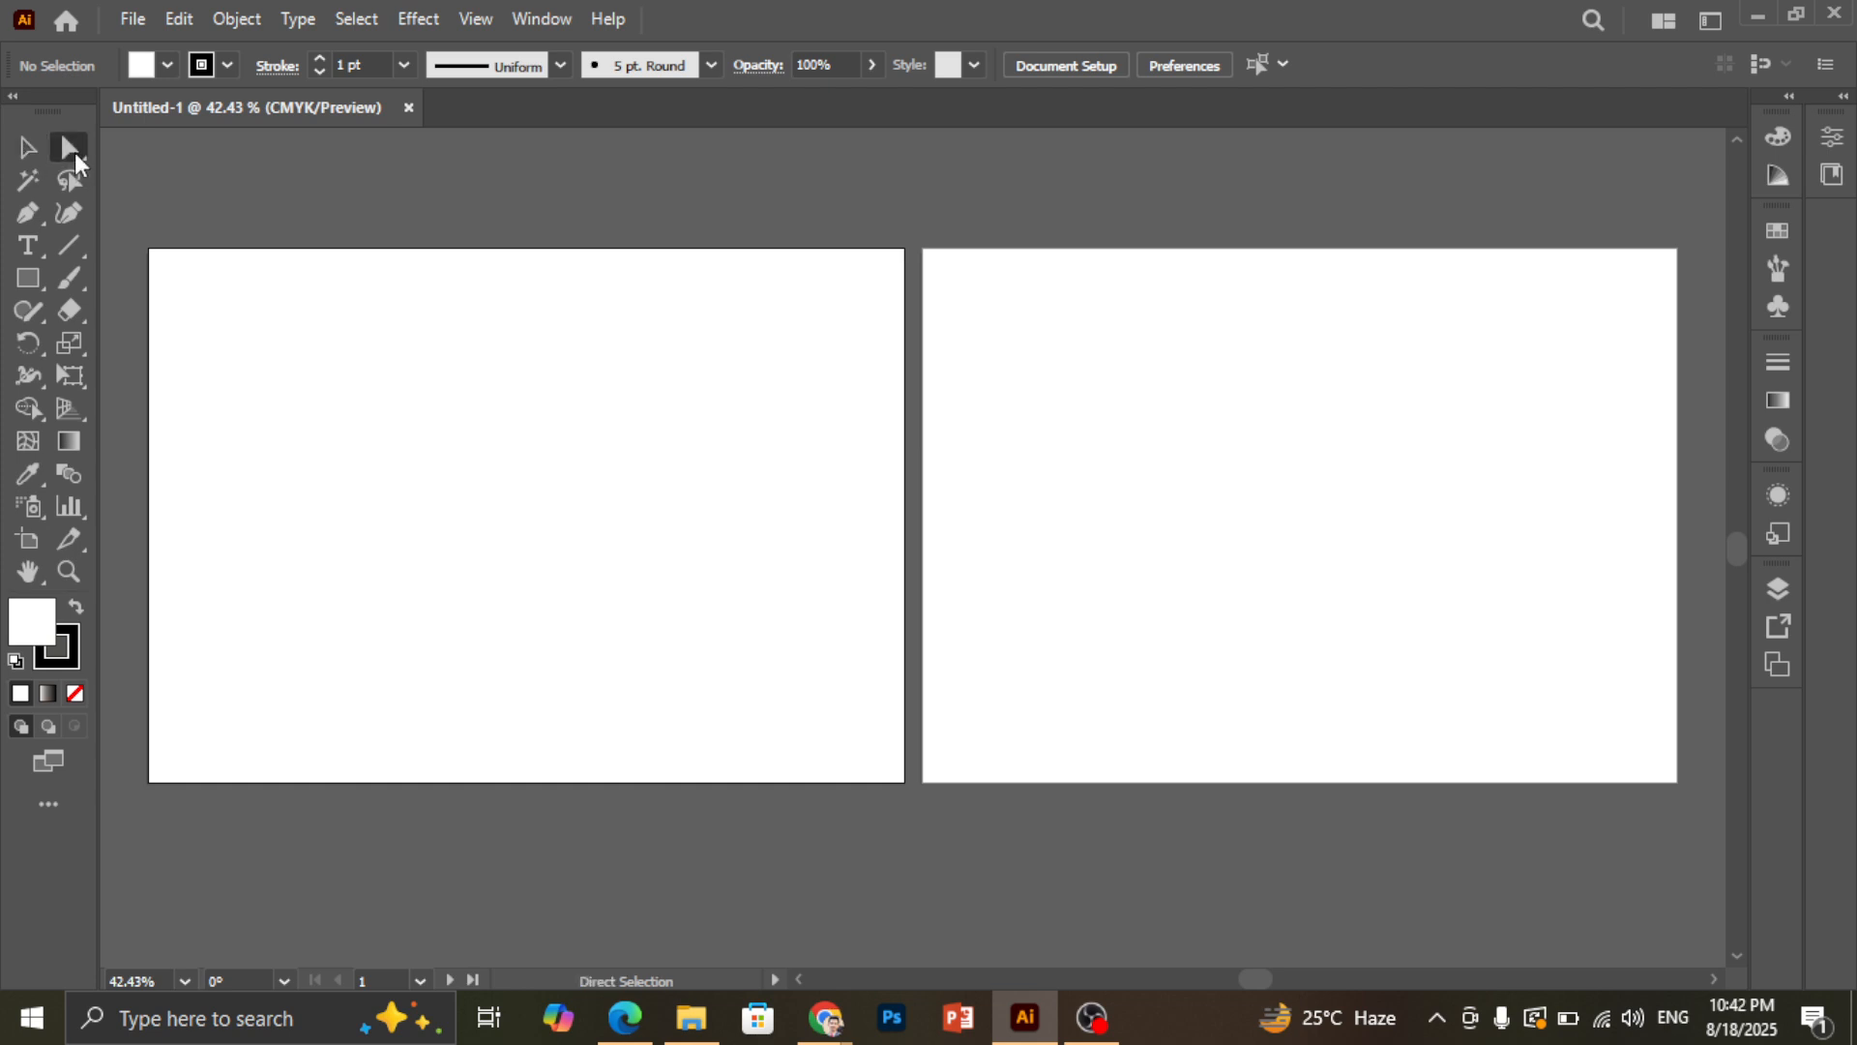
{"action": "left_click", "coordinate": [28, 542]}
{"action": "left_click", "coordinate": [1036, 423]}
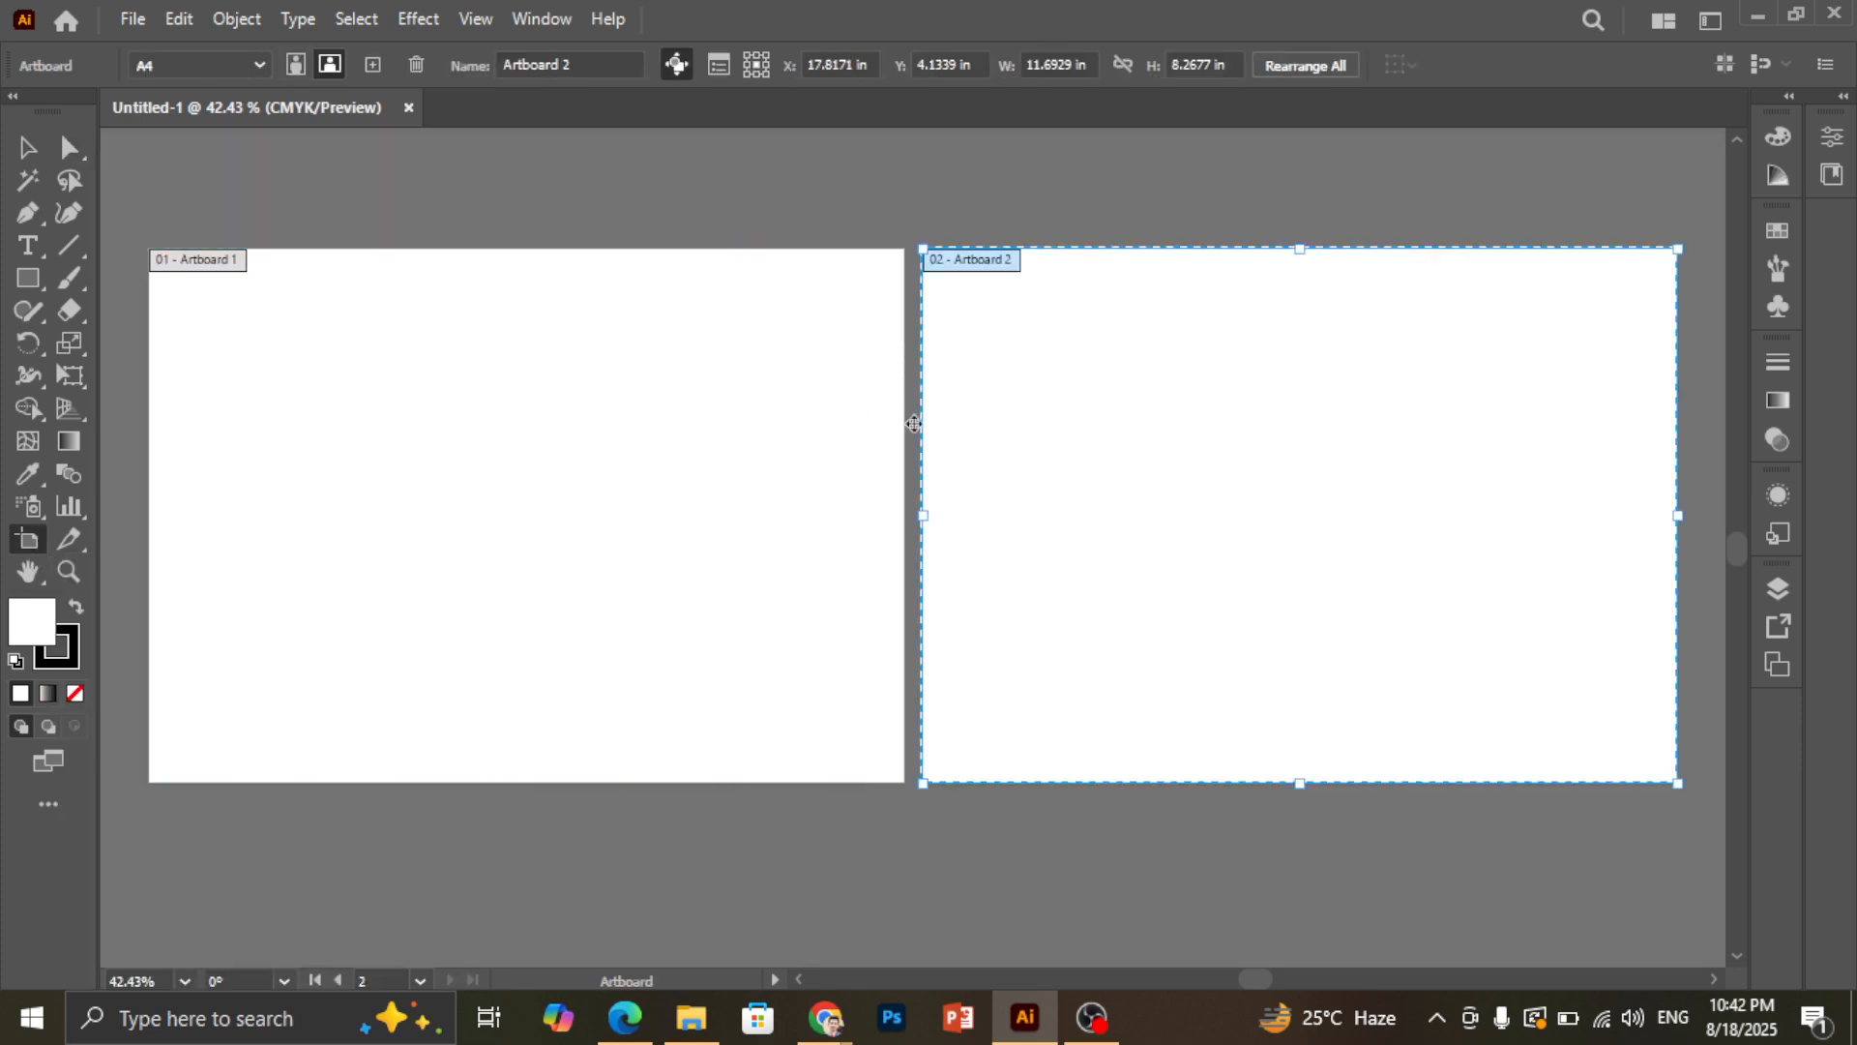
Try moving Artboard 1 up and away from Artboard 2, and undo the move
{"action": "left_click", "coordinate": [525, 376]}
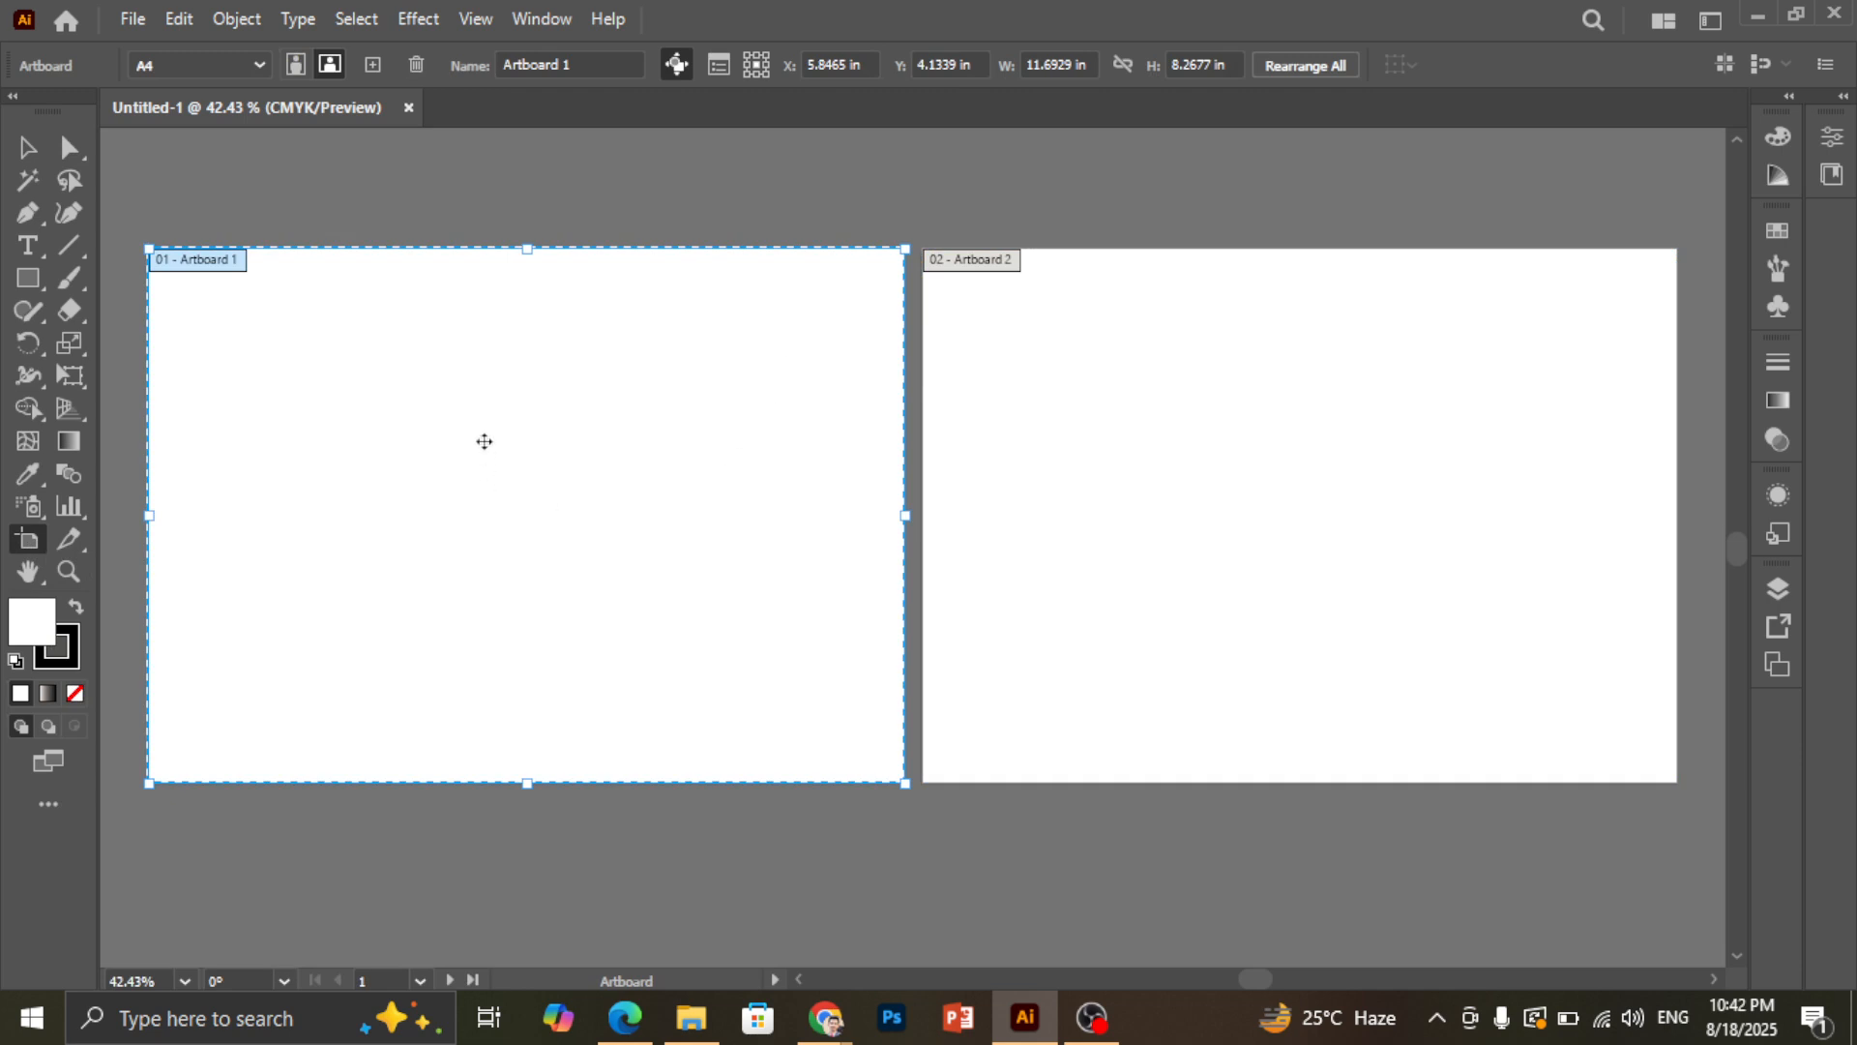
{"action": "left_click_drag", "start_coordinate": [652, 438], "coordinate": [497, 361]}
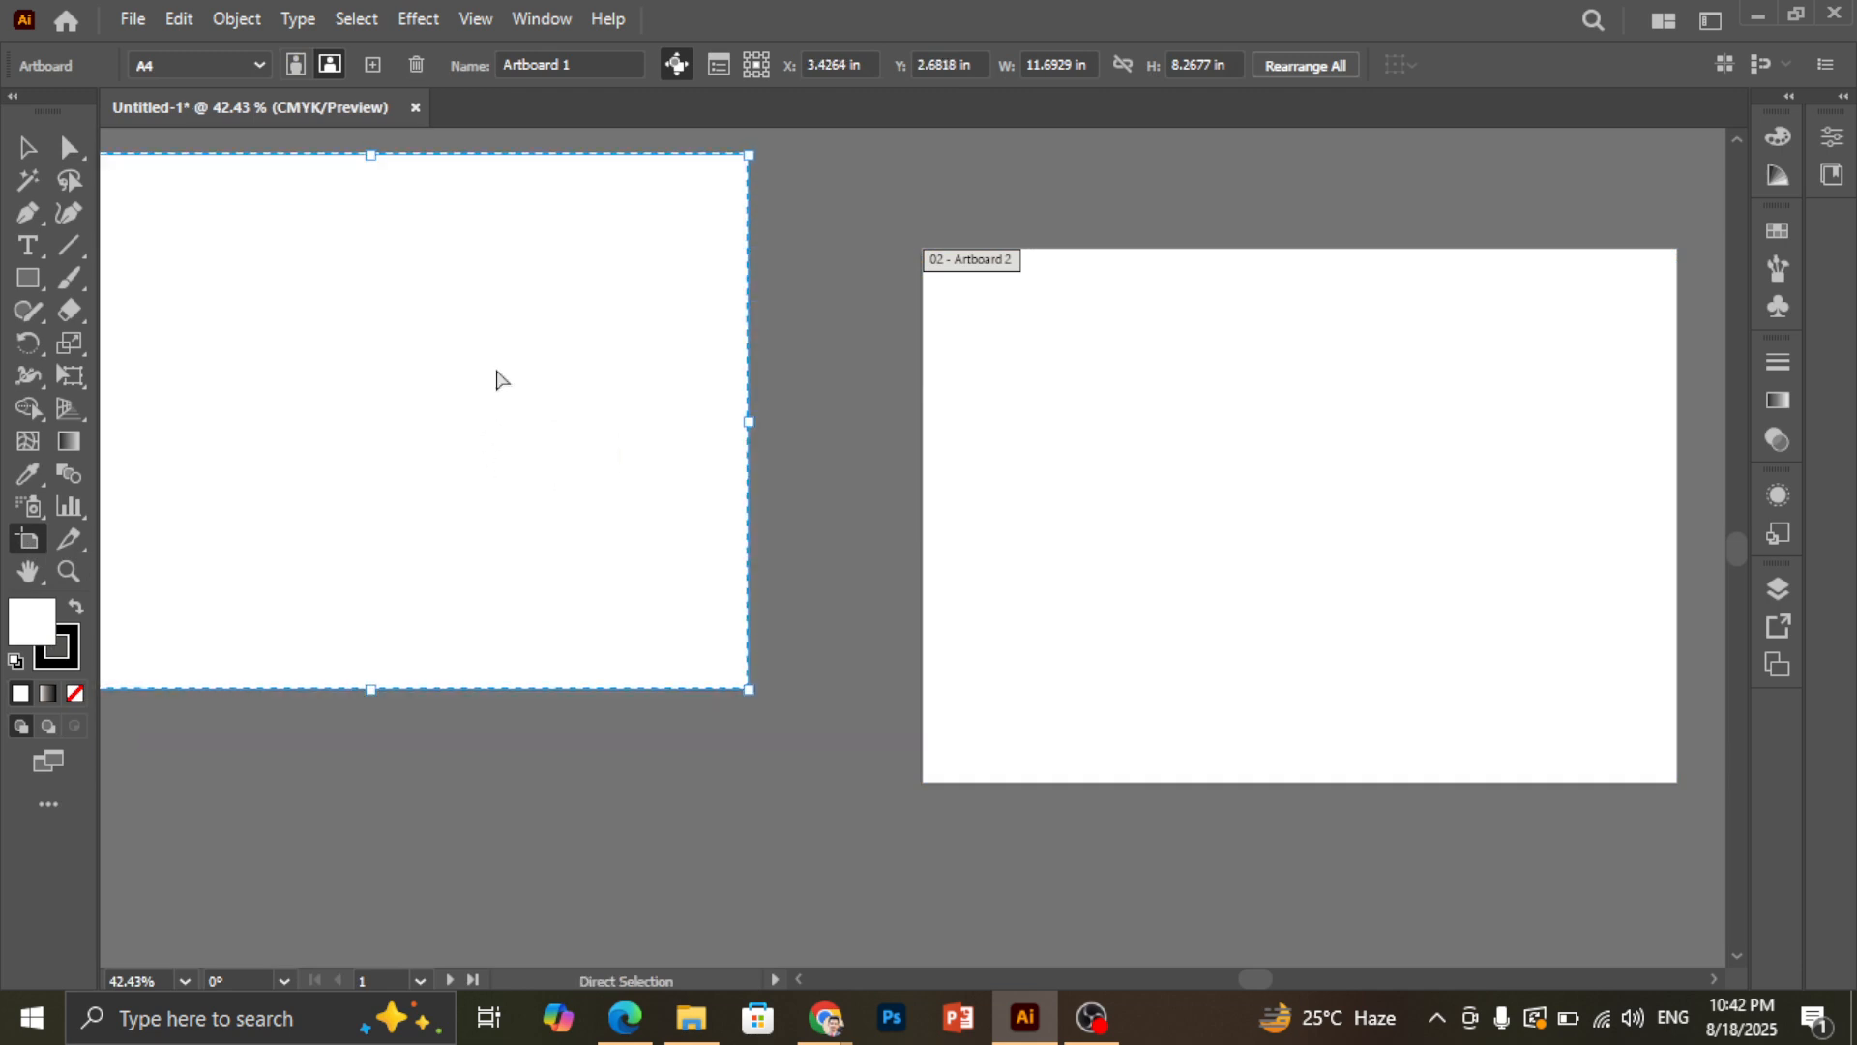
{"action": "key", "text": "ctrl+z"}
Delete Artboard 2 from the document
{"action": "left_click", "coordinate": [1055, 433]}
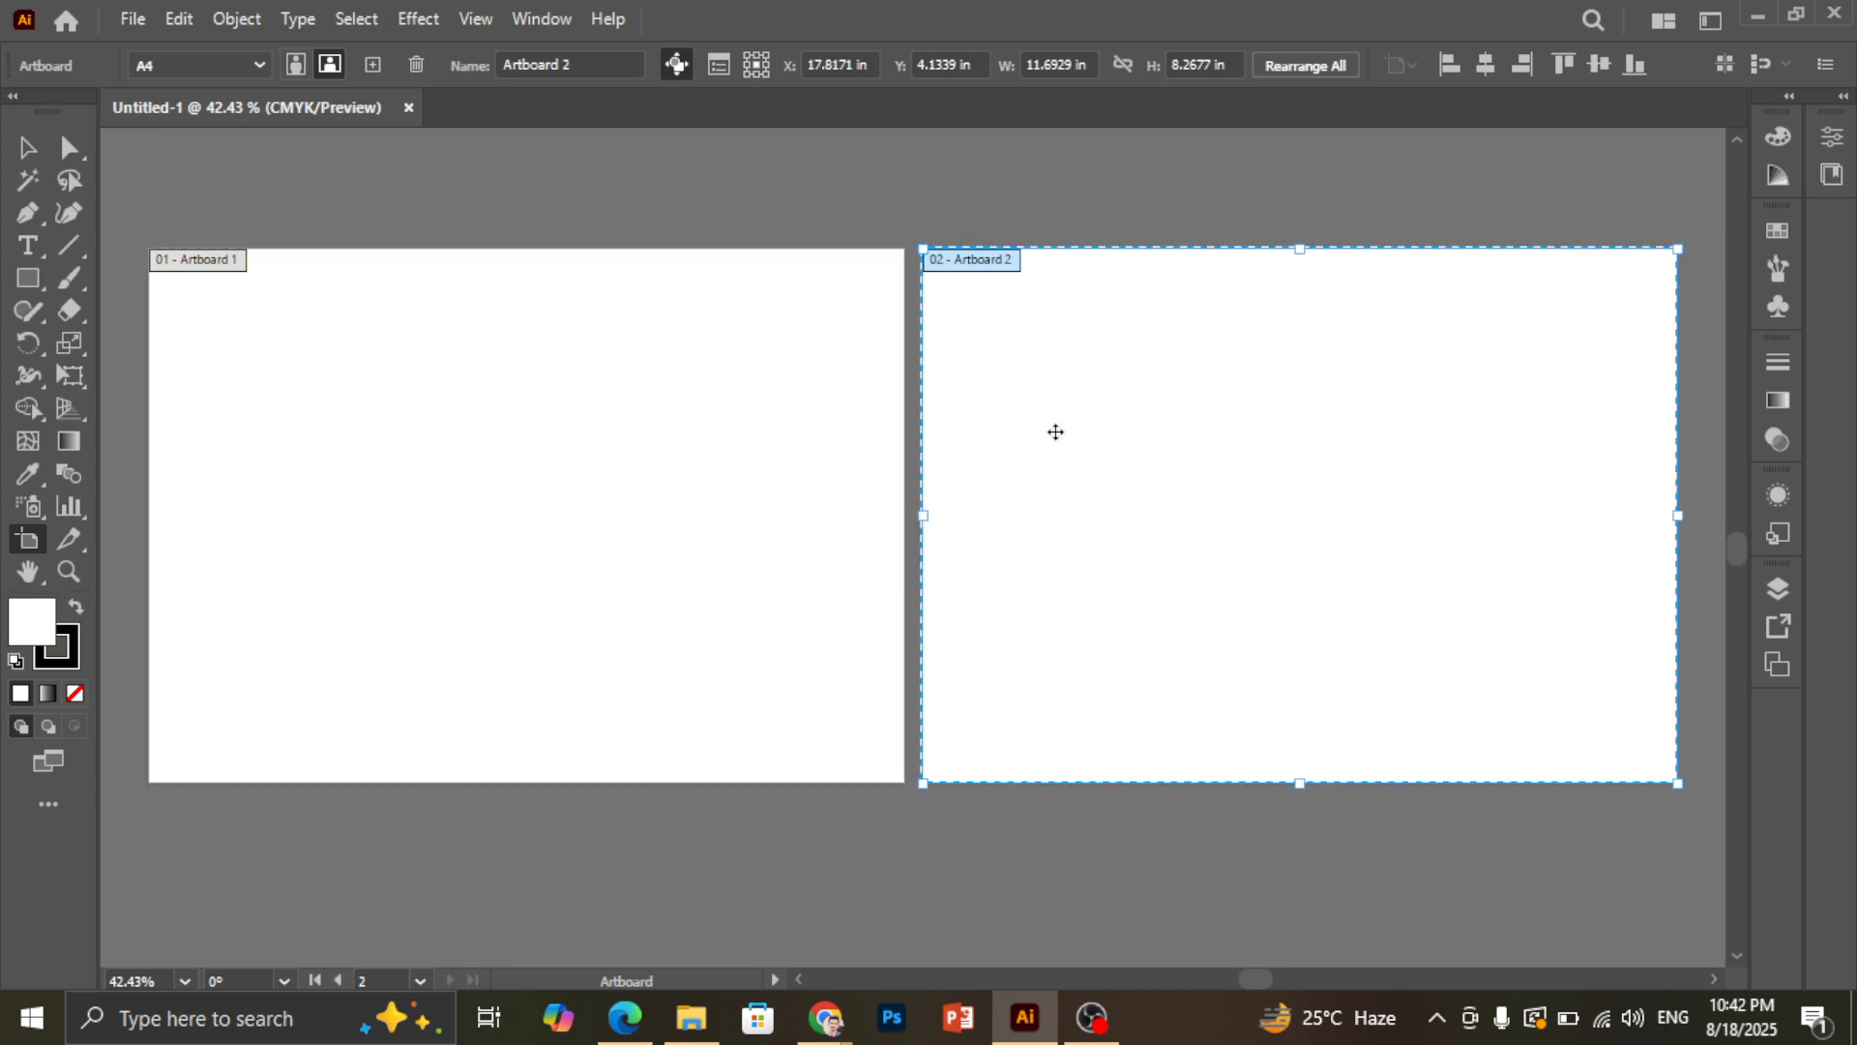
{"action": "key", "text": "Delete"}
{"action": "scroll", "coordinate": [657, 483], "scroll_direction": "down", "scroll_amount": 2}
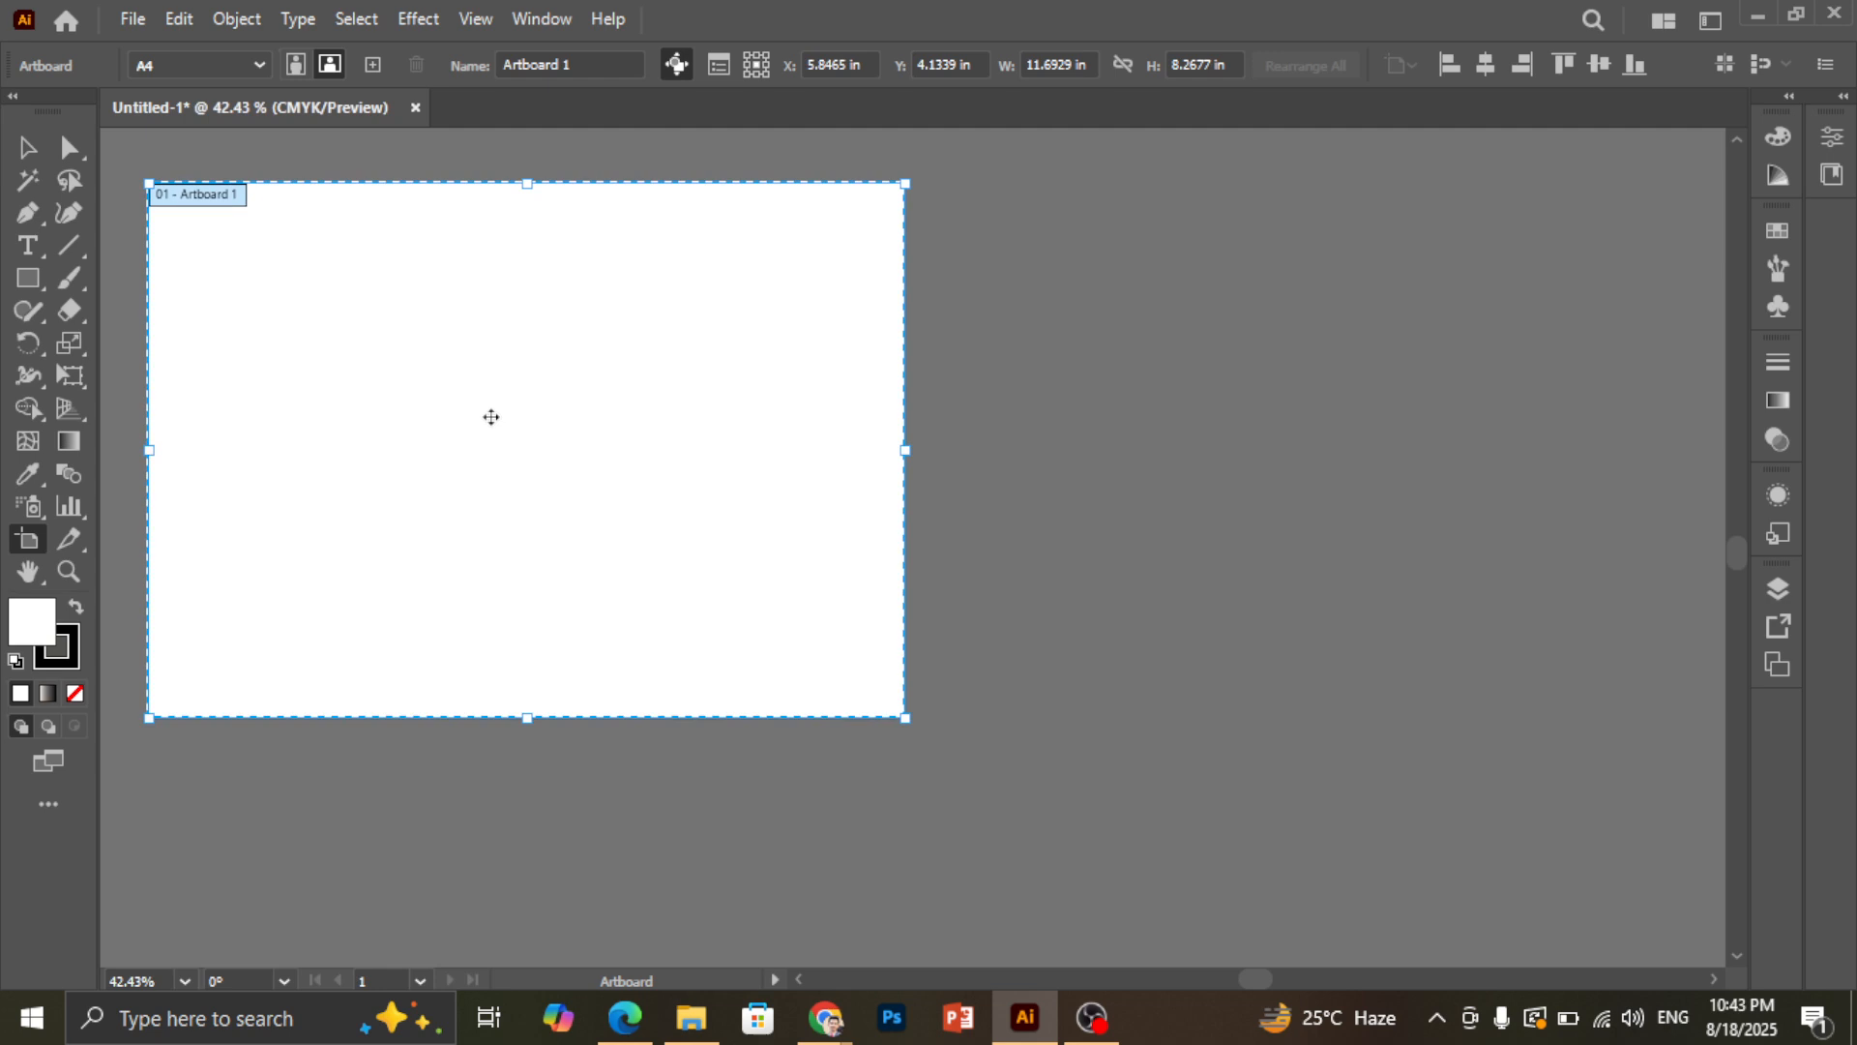
Duplicate Artboard 1 level beside the original at about X 18.05 in, Y 4.13 in, and delete the copy
{"action": "left_click_drag", "start_coordinate": [492, 419], "coordinate": [735, 427]}
{"action": "left_click", "coordinate": [566, 367]}
{"action": "left_click_drag", "start_coordinate": [566, 368], "coordinate": [1353, 414]}
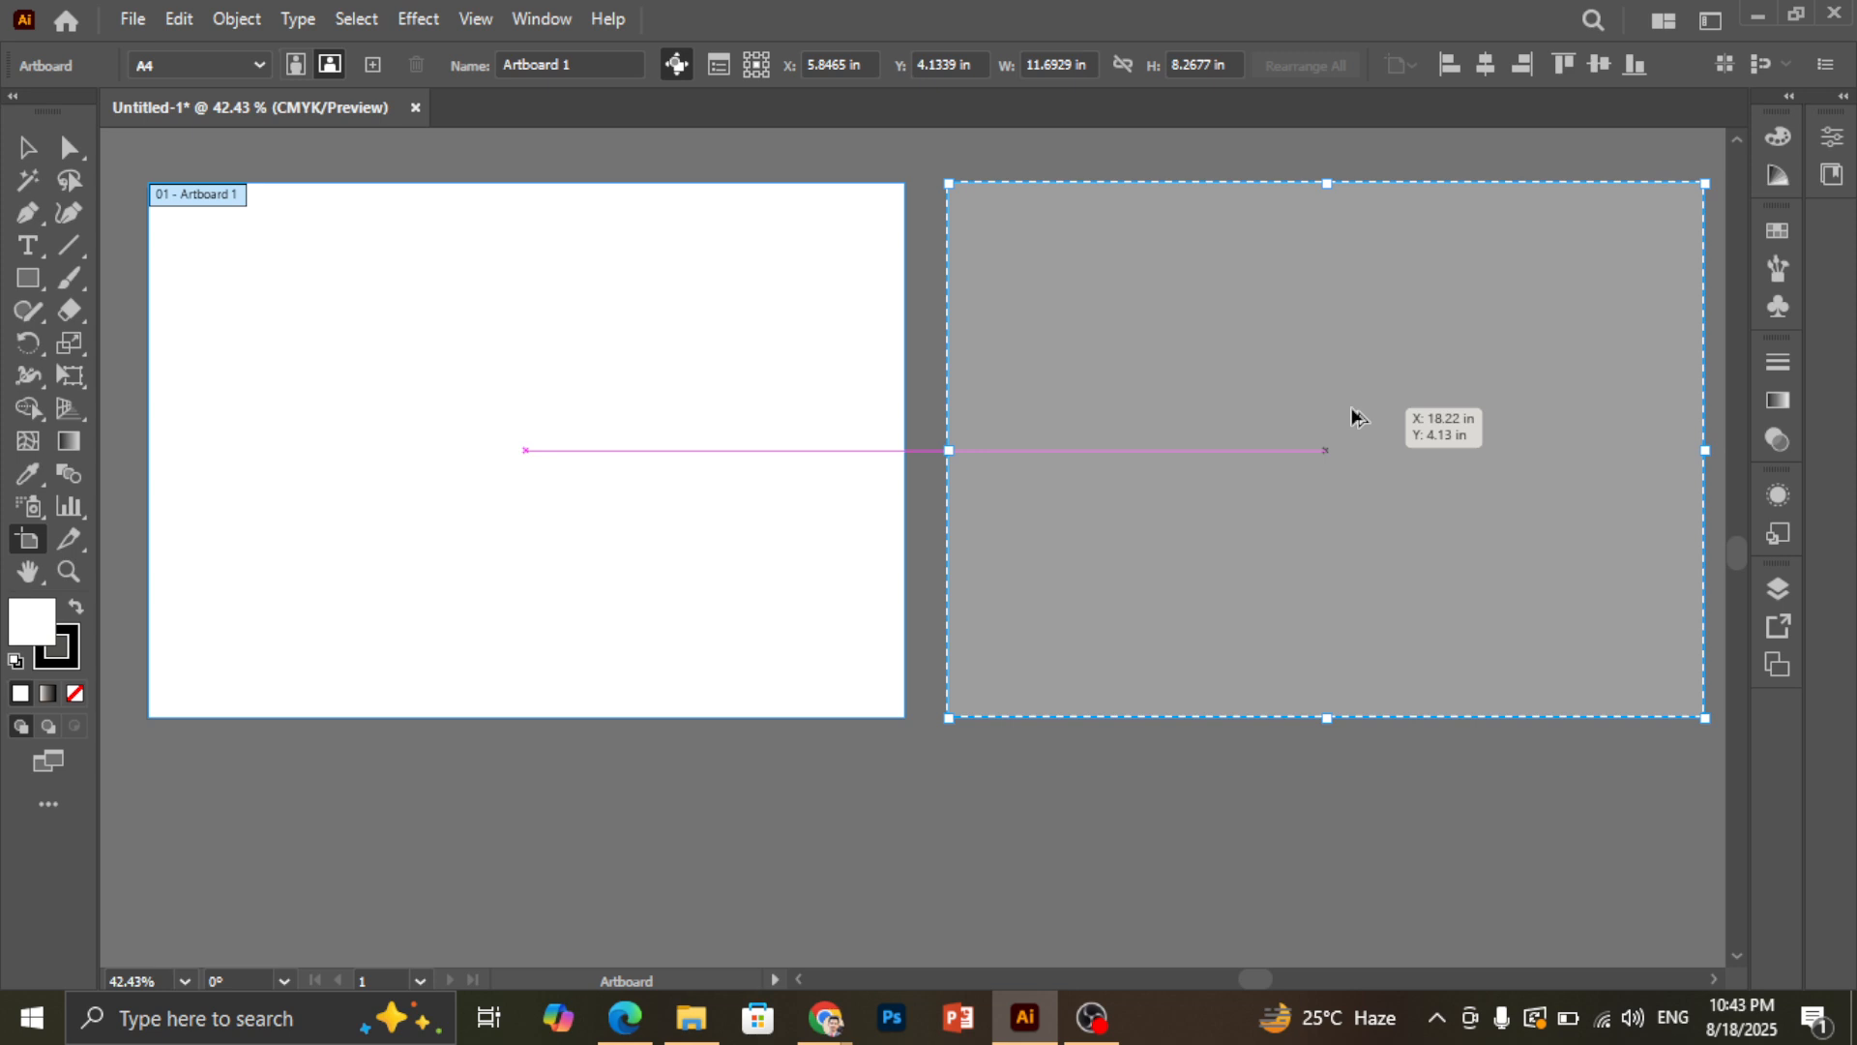
{"action": "left_click_drag", "start_coordinate": [1351, 416], "coordinate": [1340, 416]}
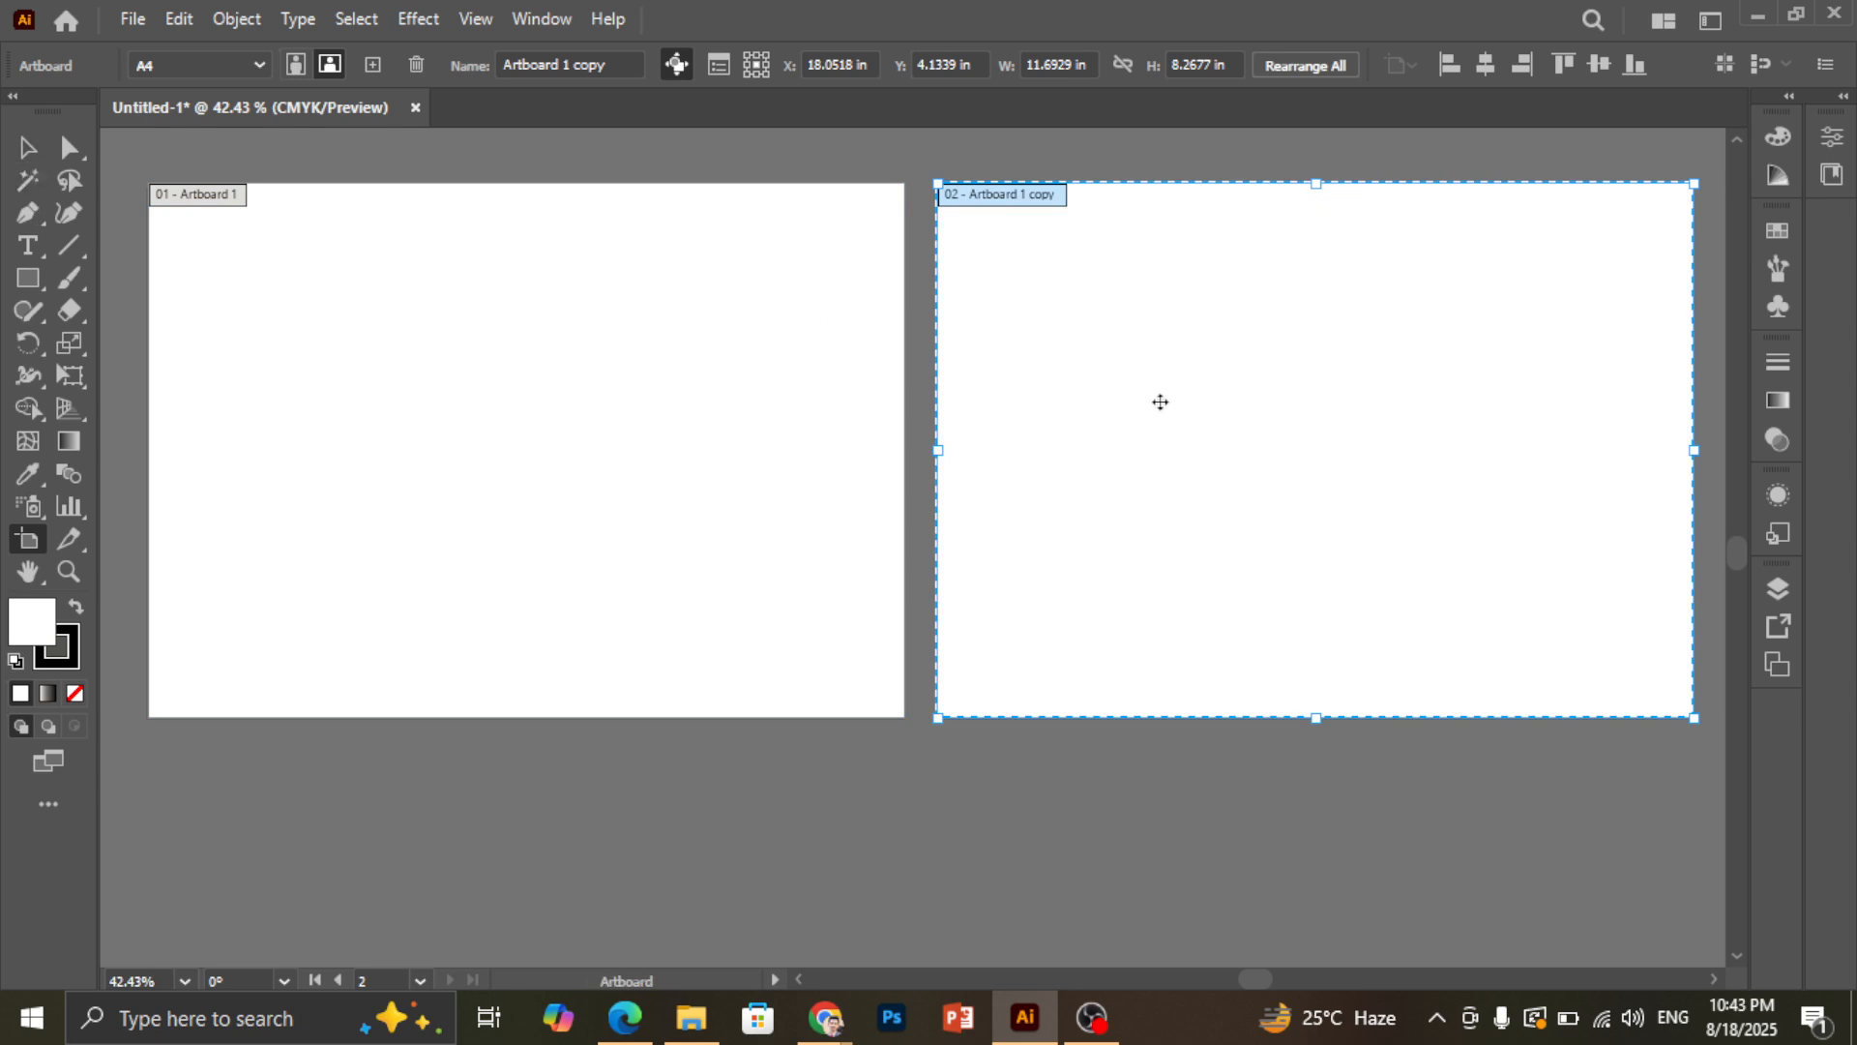
{"action": "key", "text": "ctrl+minus"}
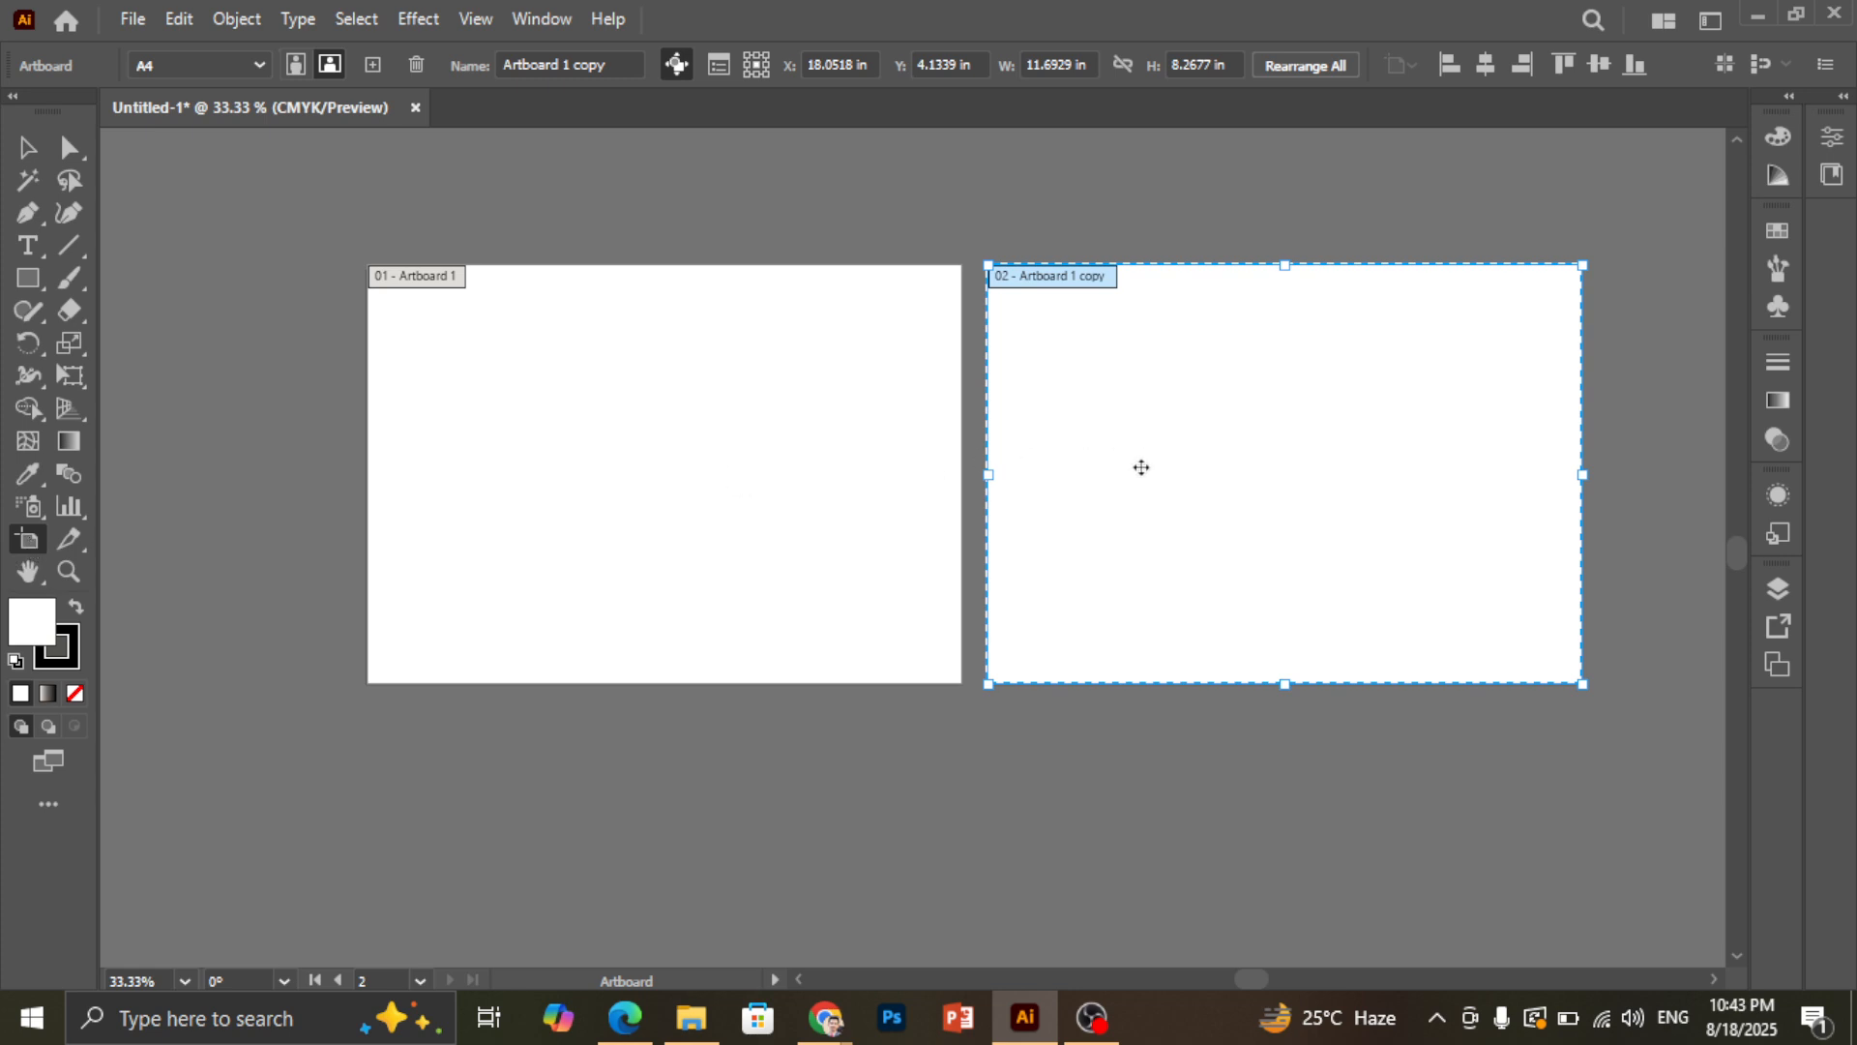
{"action": "key", "text": "Delete"}
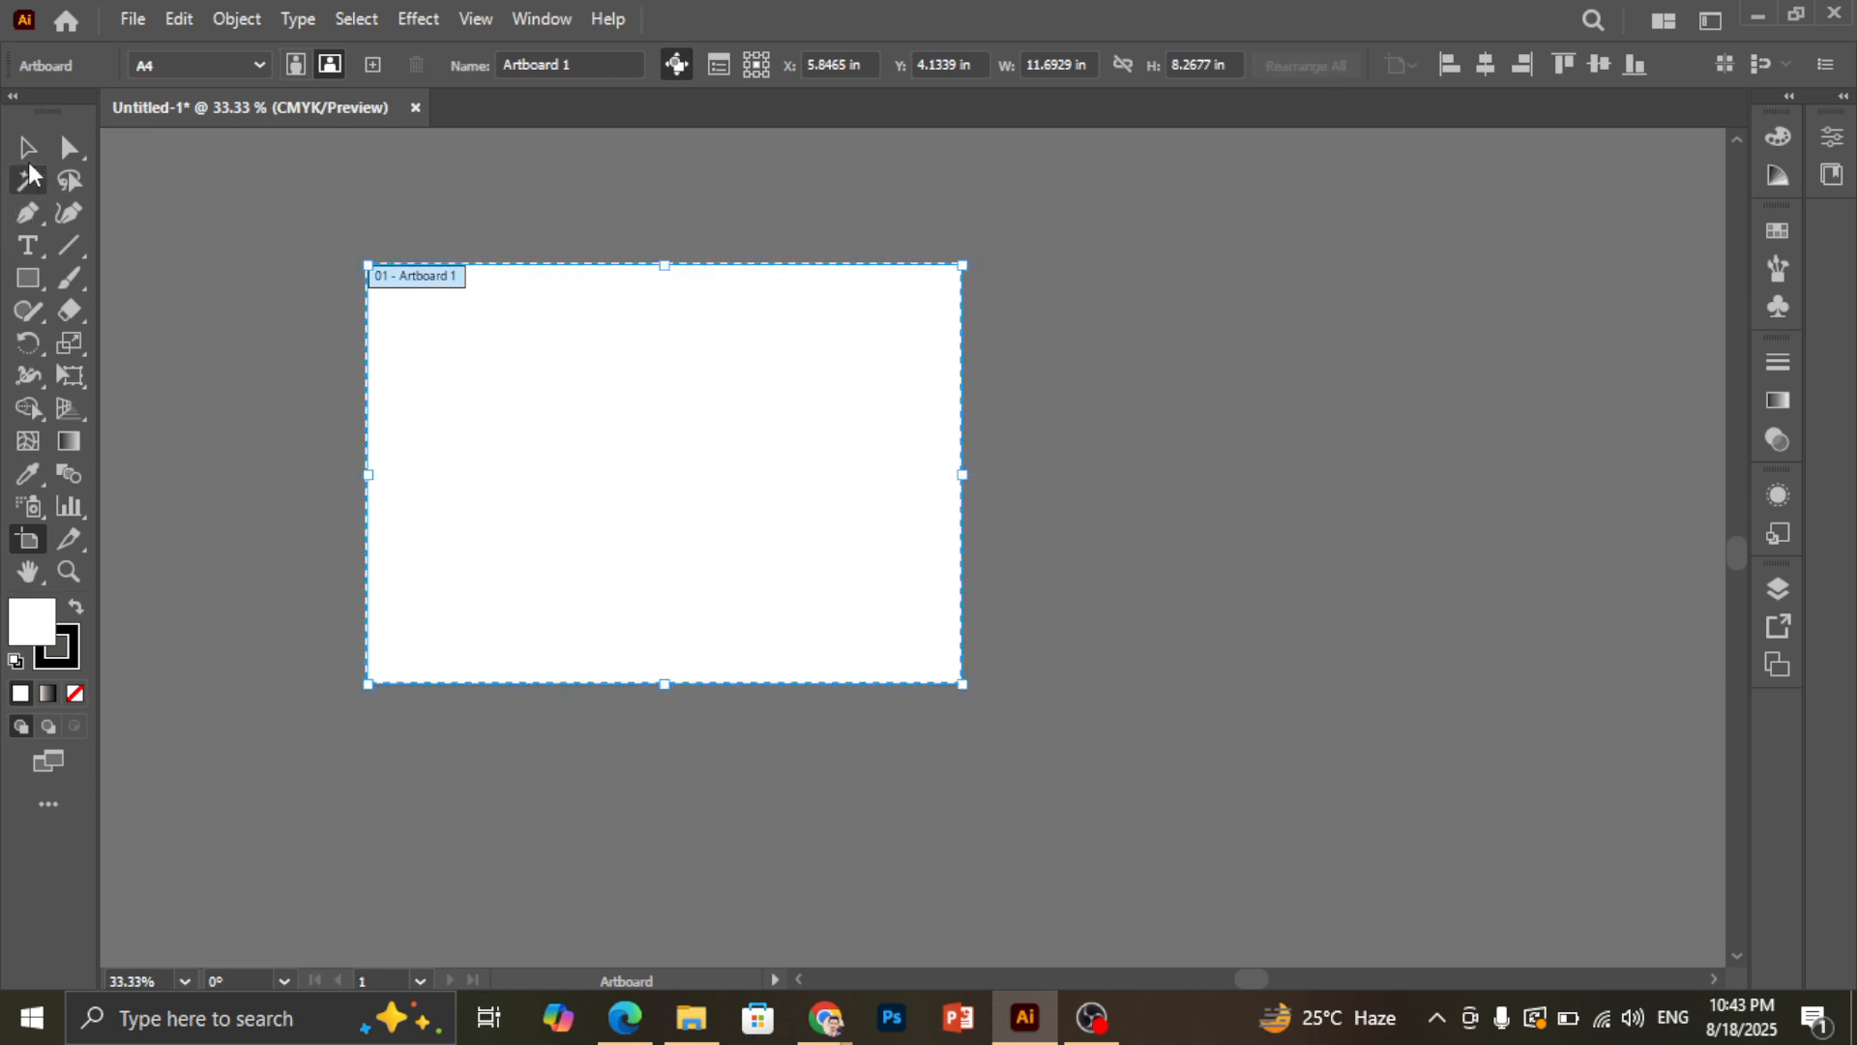
{"action": "left_click", "coordinate": [27, 150]}
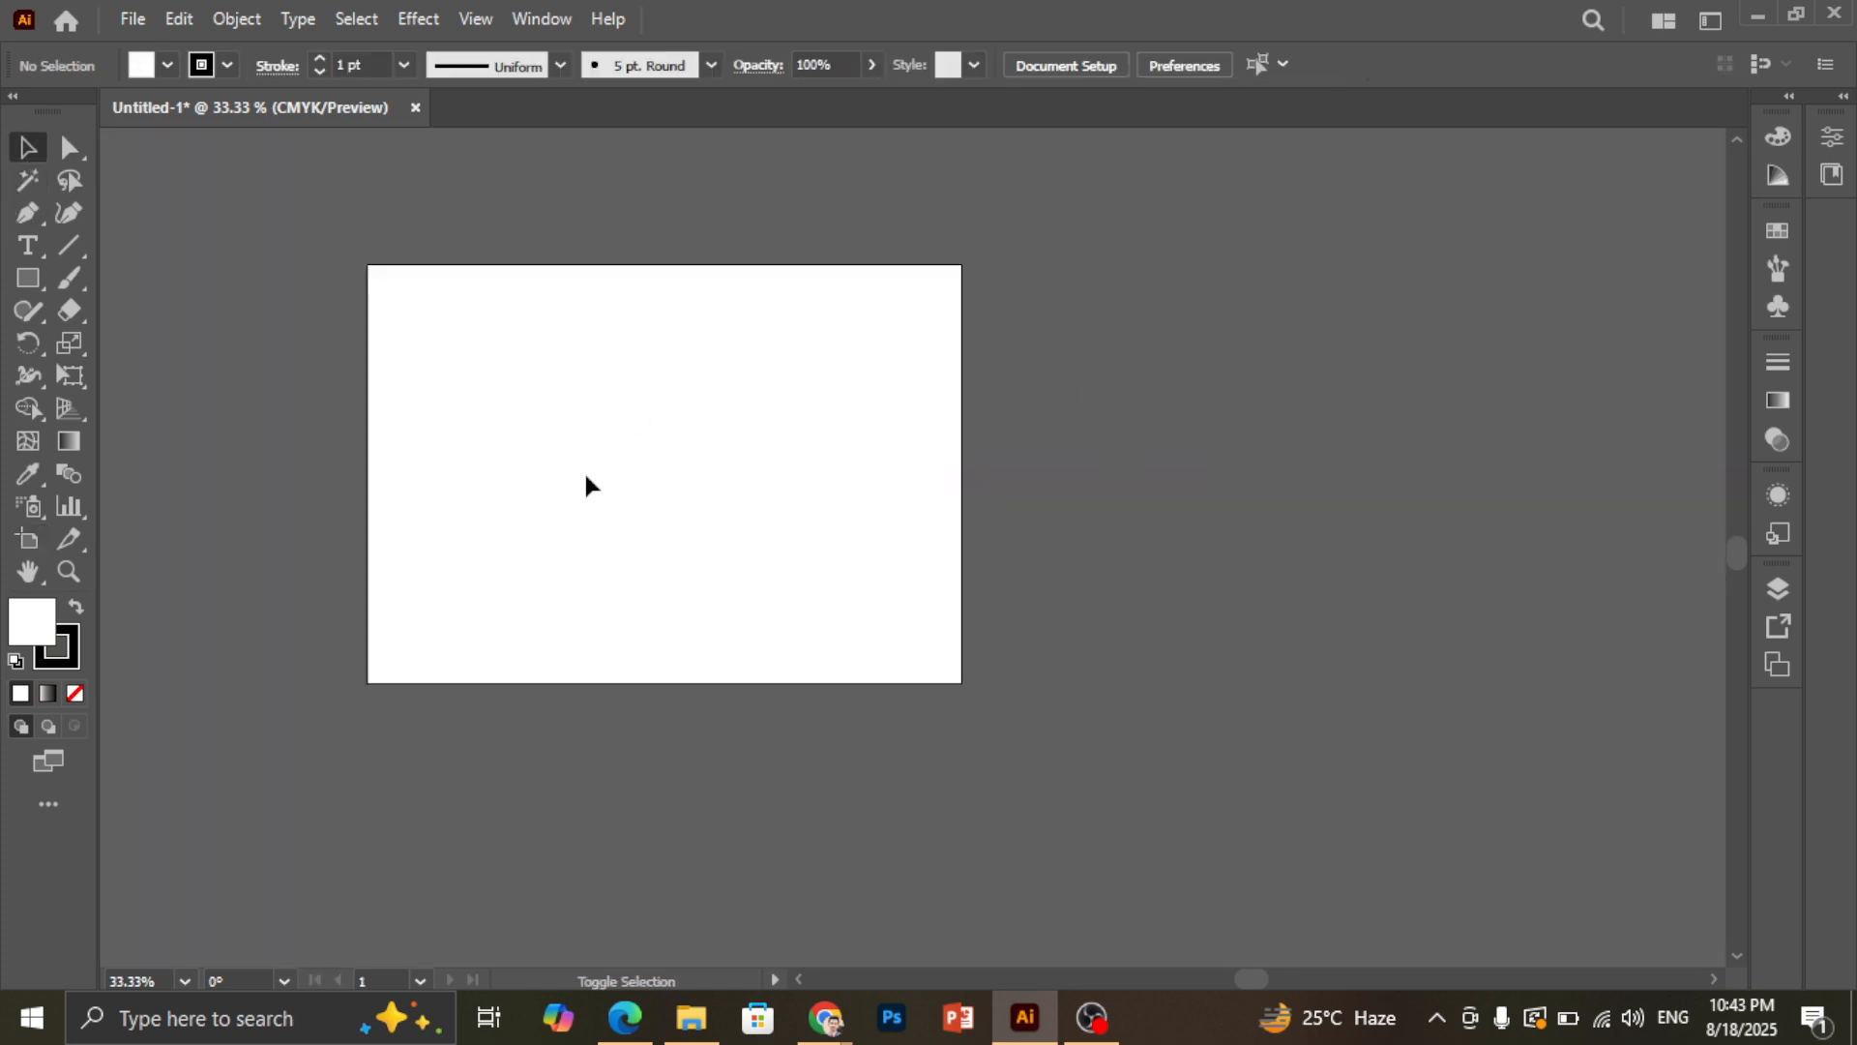
{"action": "scroll", "coordinate": [587, 484], "scroll_direction": "up", "scroll_amount": 1}
{"action": "scroll", "coordinate": [600, 528], "scroll_direction": "up", "scroll_amount": 1}
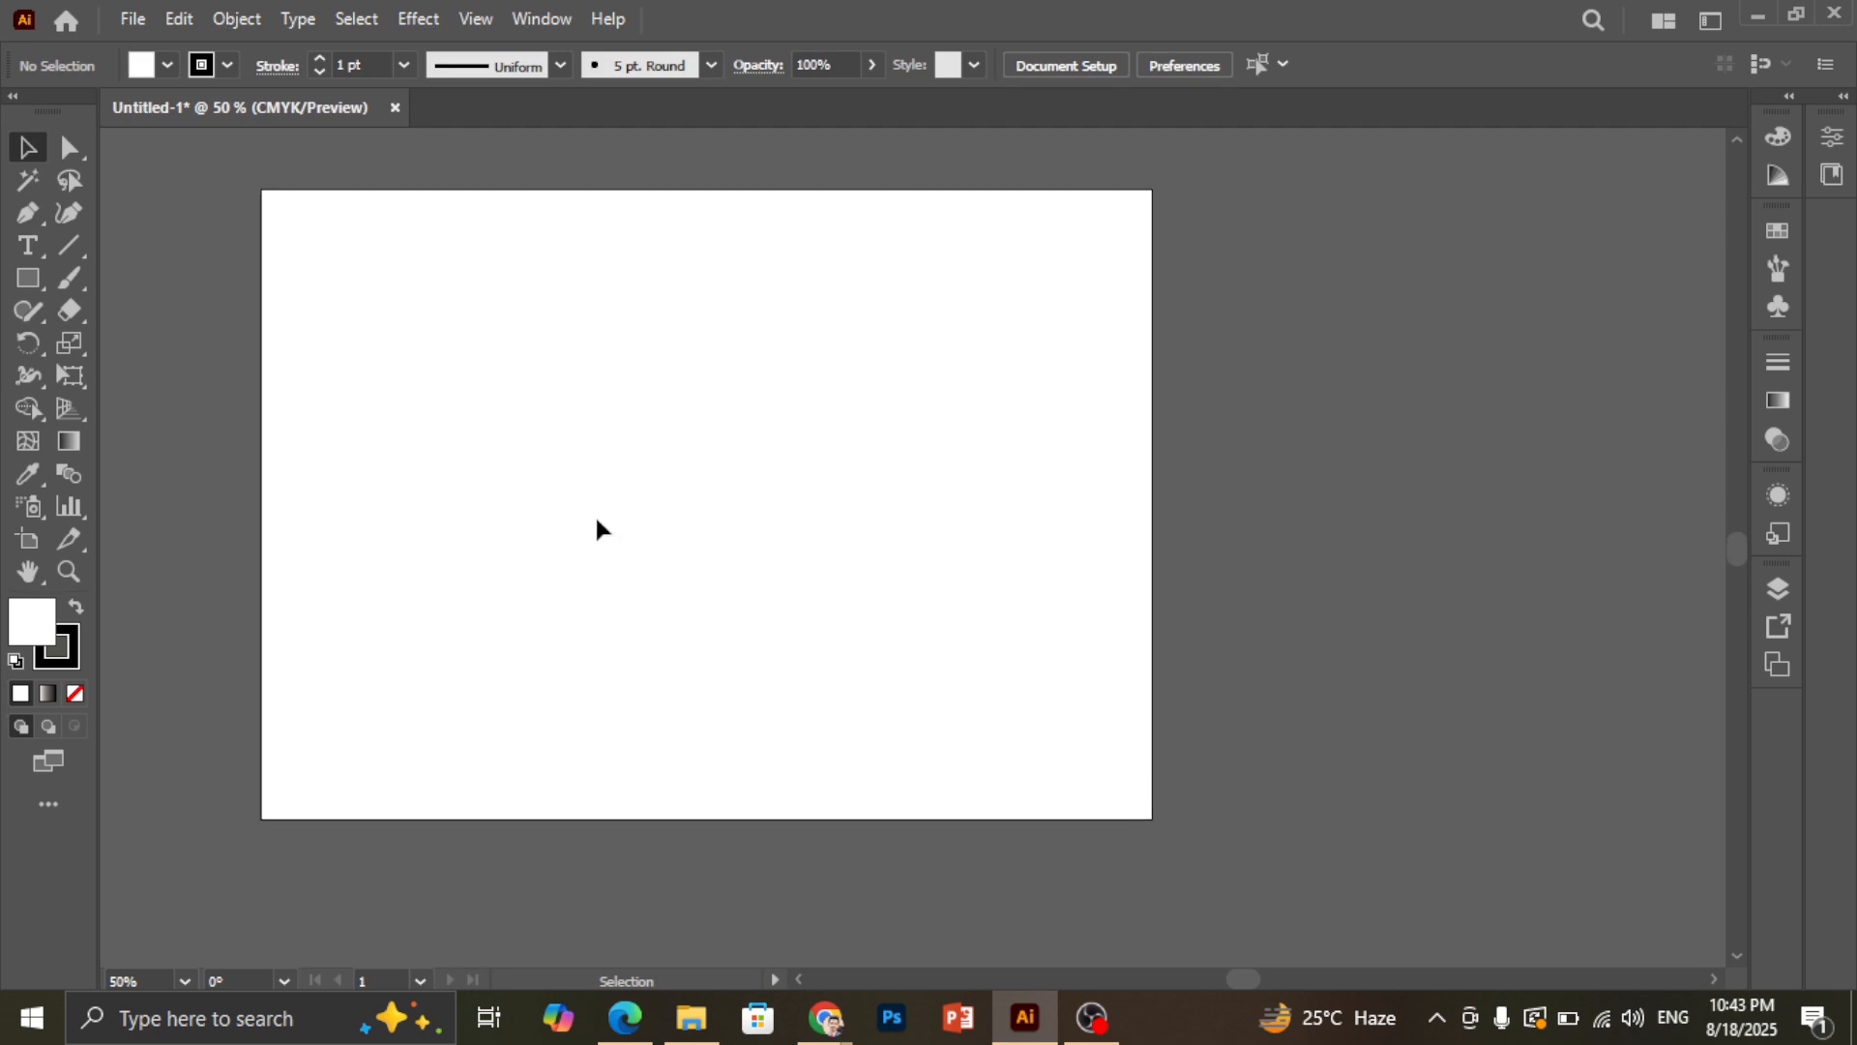
{"action": "scroll", "coordinate": [600, 522], "scroll_direction": "up", "scroll_amount": 1}
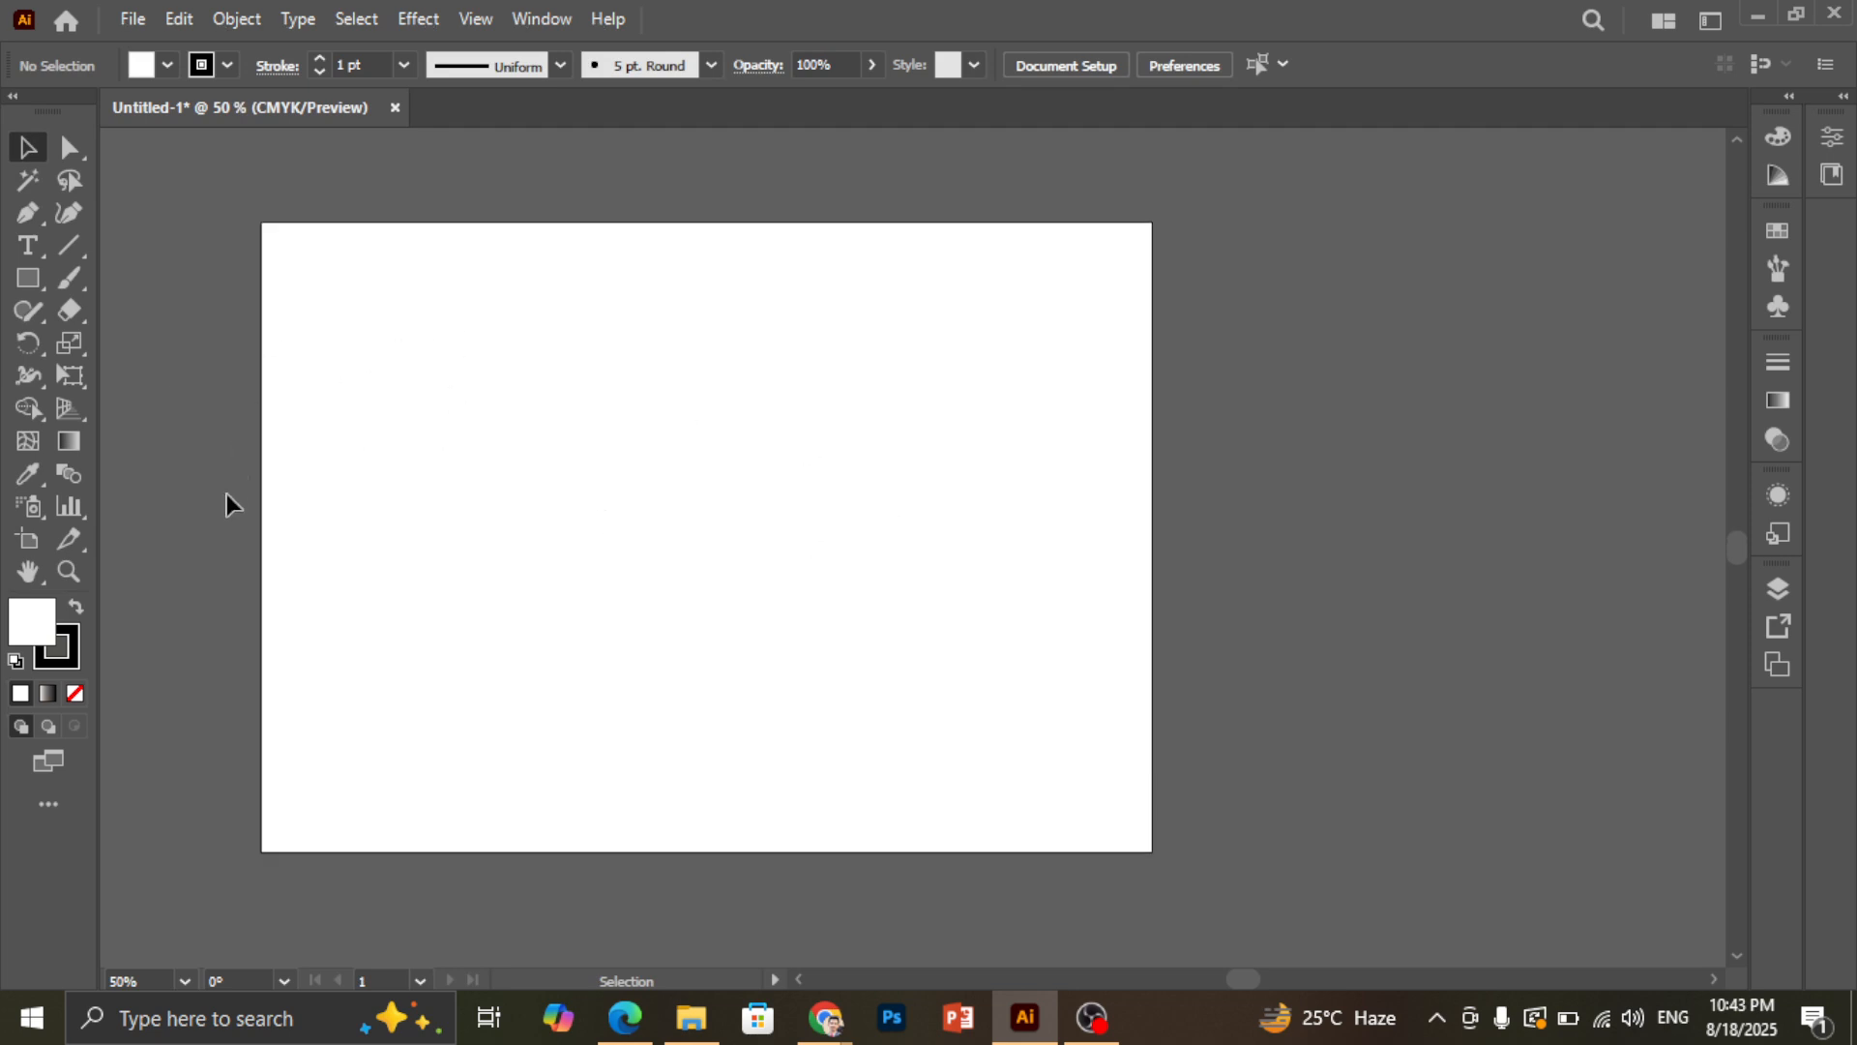
Draw a new artboard about 4.22 by 2.98 in beside Artboard 1, aligned with its top edge
{"action": "left_click", "coordinate": [29, 539]}
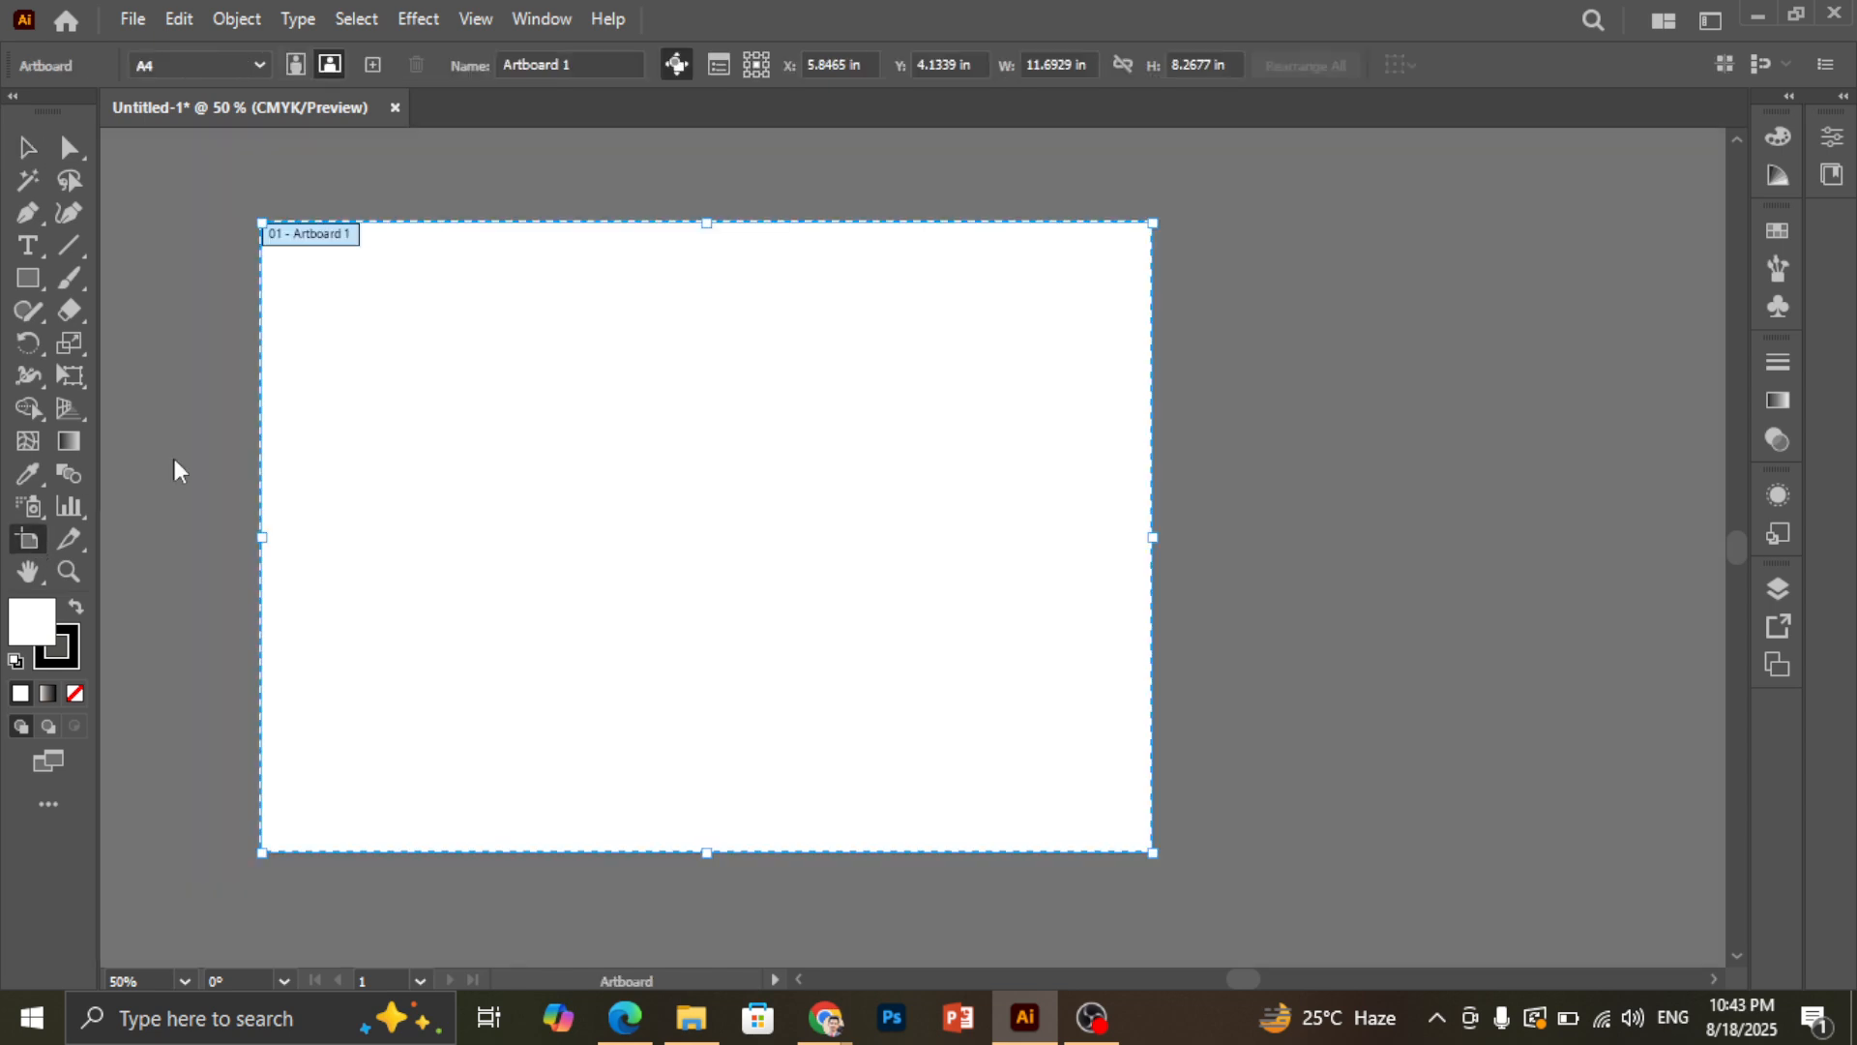
{"action": "scroll", "coordinate": [540, 334], "scroll_direction": "down", "scroll_amount": 1}
{"action": "scroll", "coordinate": [1062, 355], "scroll_direction": "up", "scroll_amount": 1}
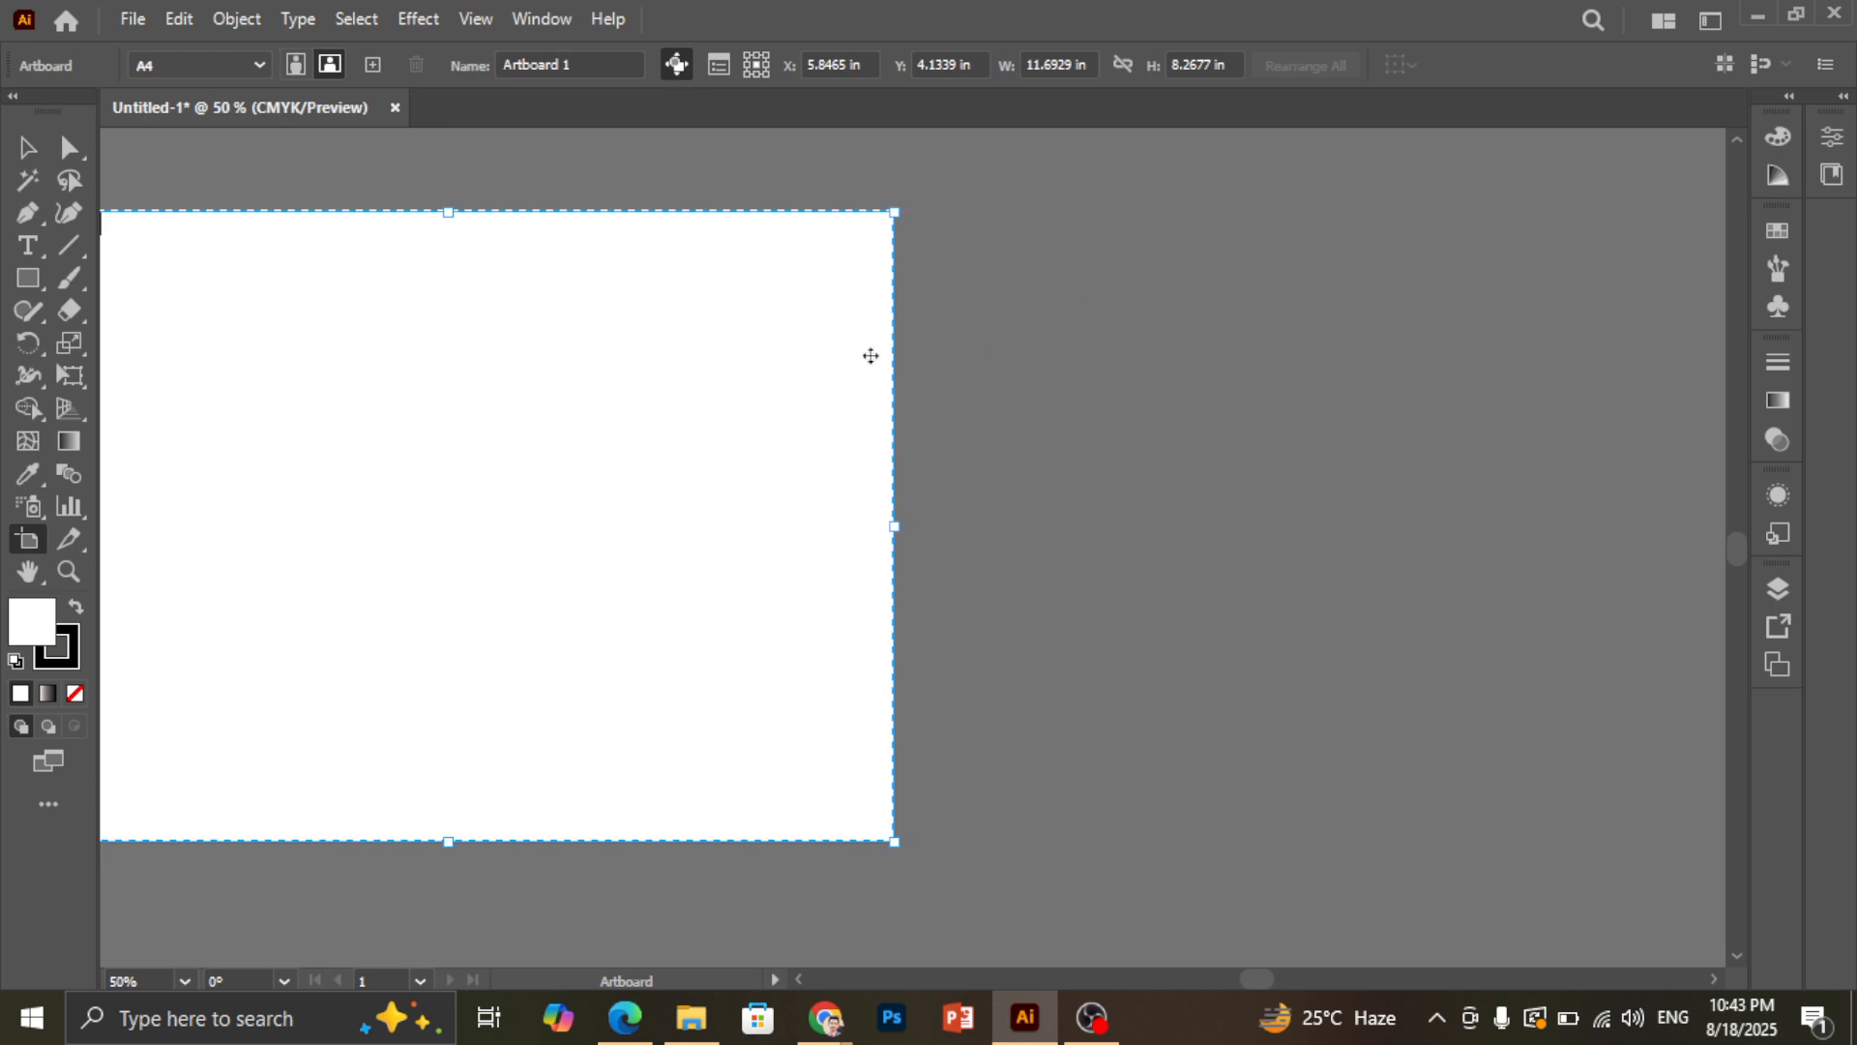
{"action": "scroll", "coordinate": [978, 315], "scroll_direction": "down", "scroll_amount": 1}
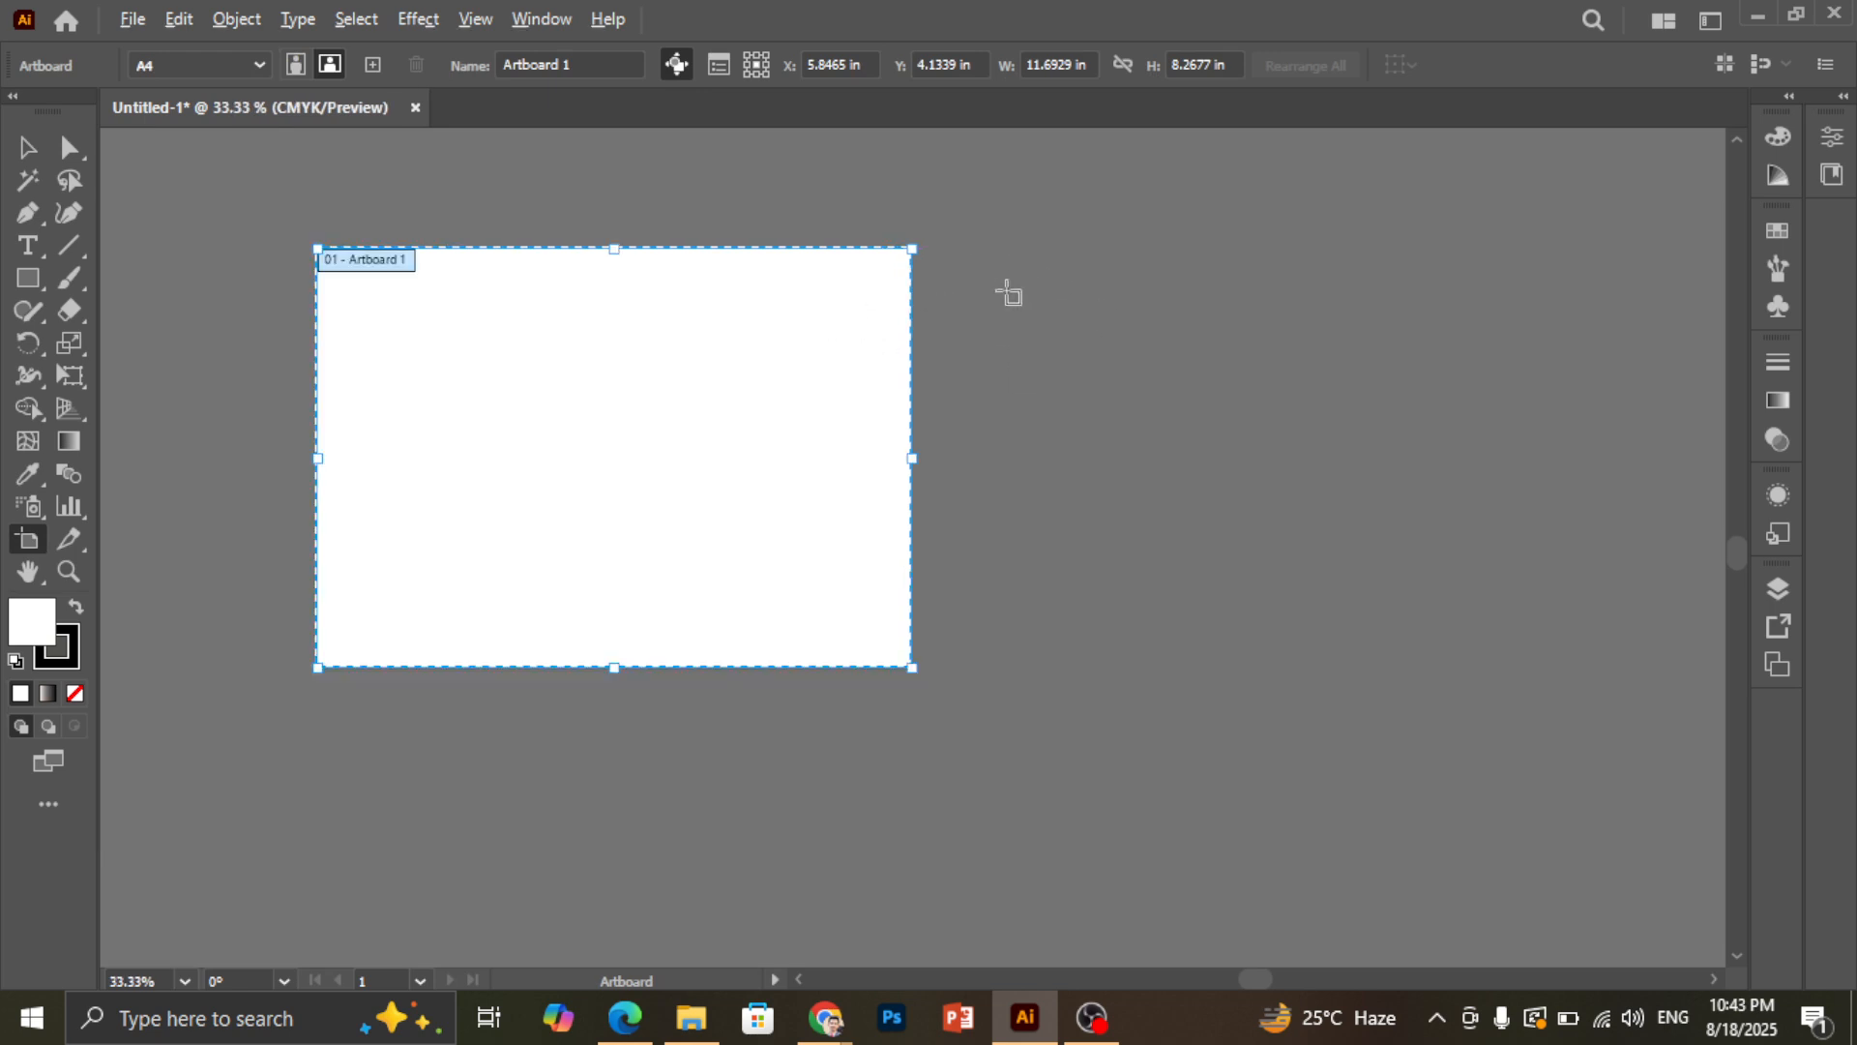
{"action": "left_click", "coordinate": [981, 250]}
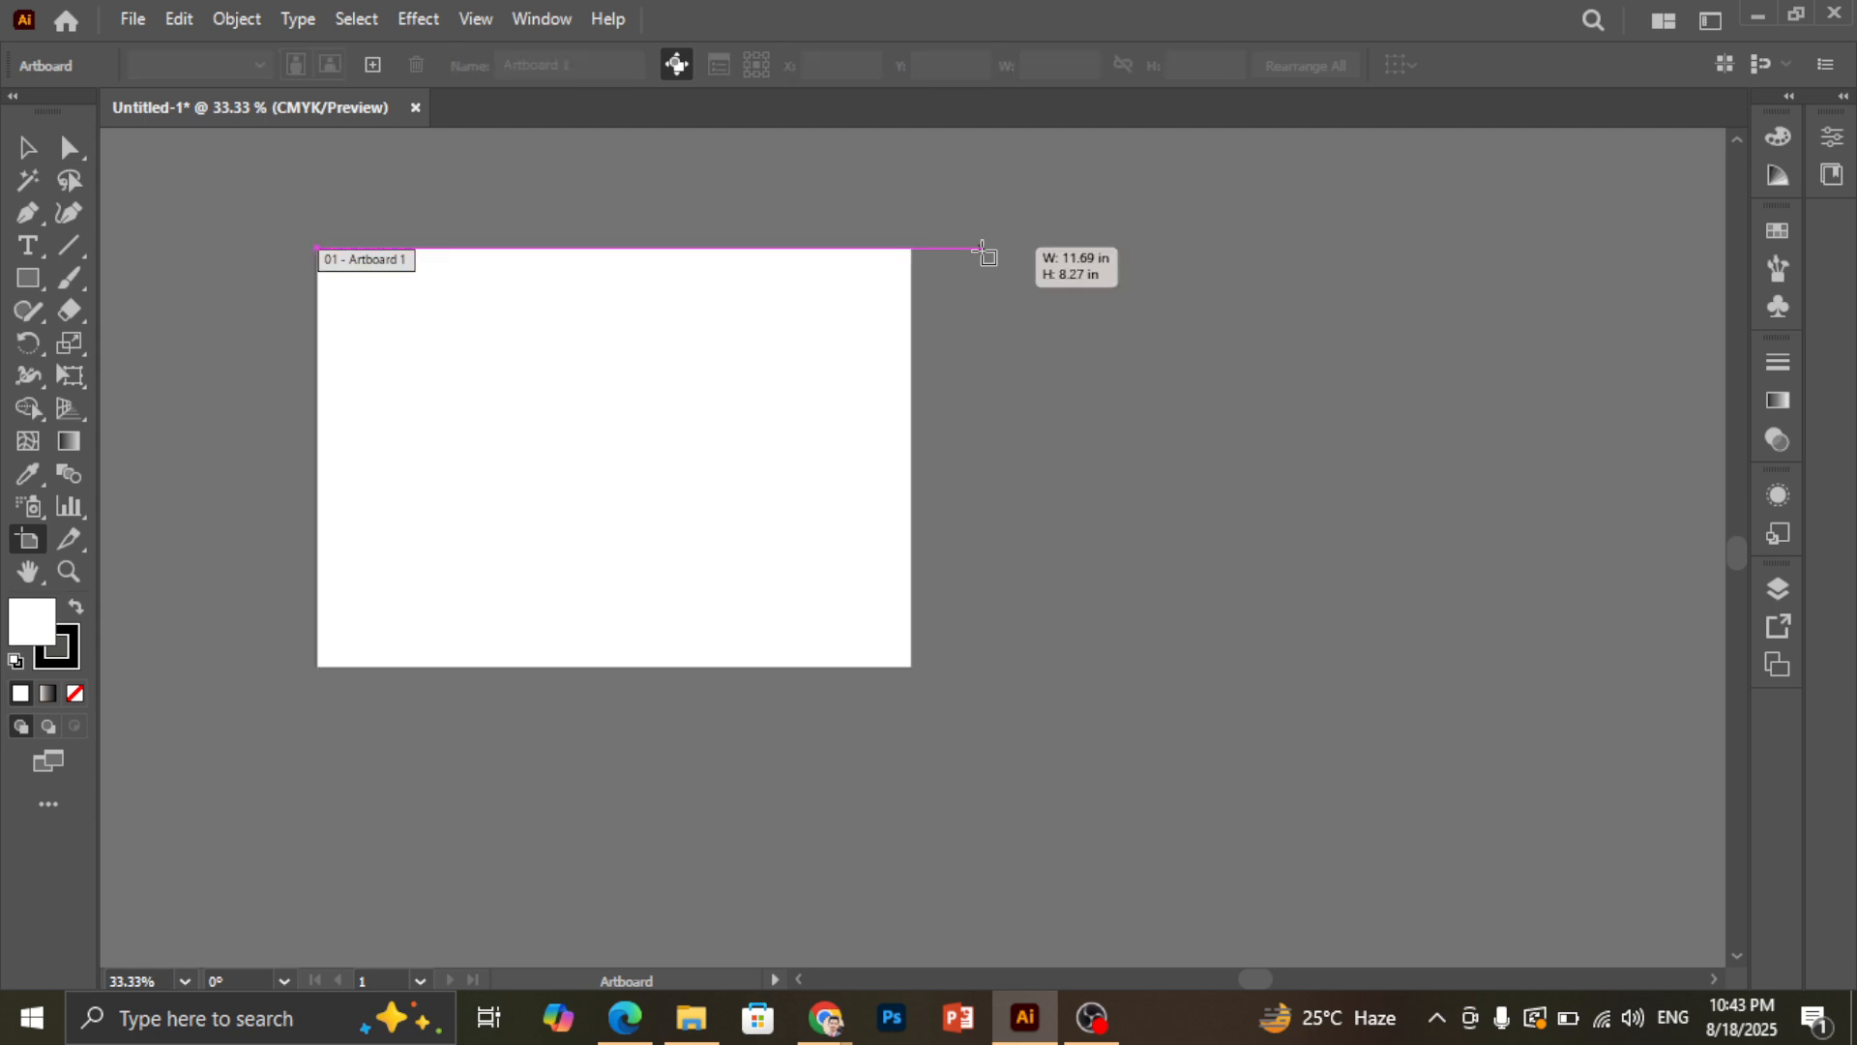
{"action": "left_click_drag", "start_coordinate": [982, 249], "coordinate": [1197, 399]}
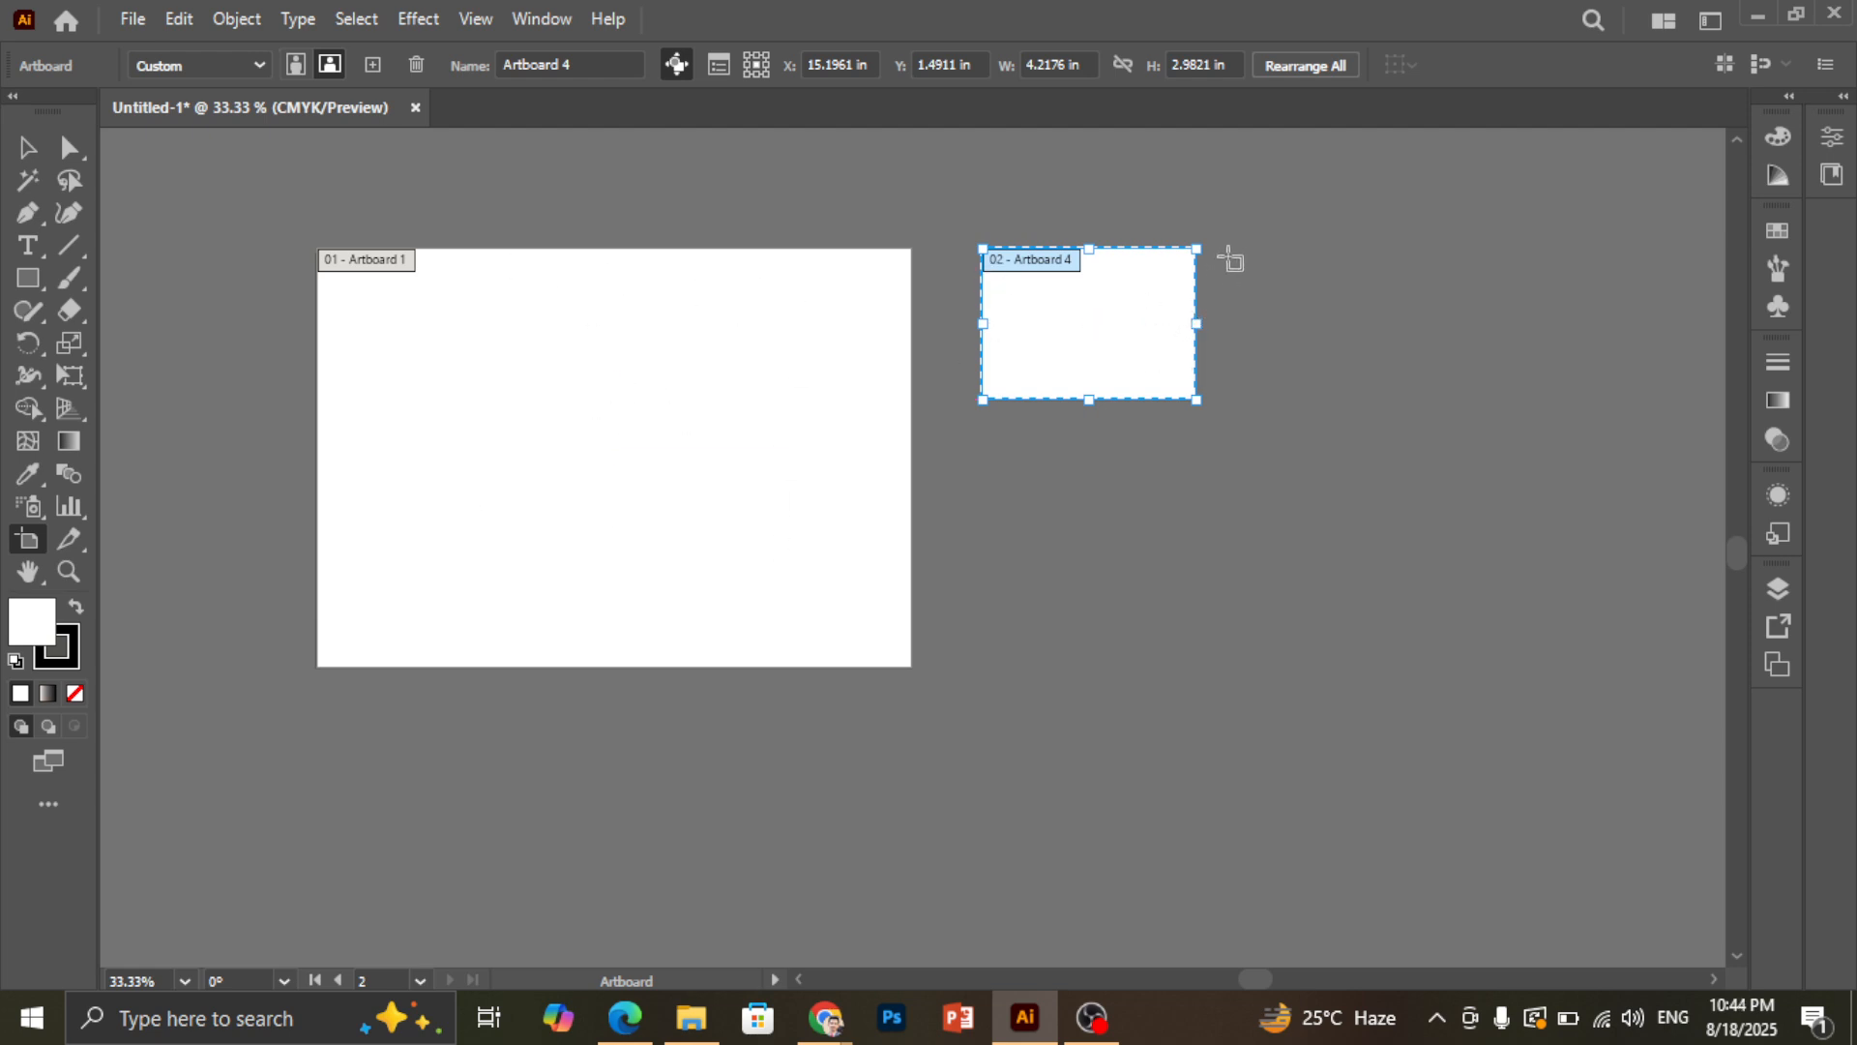
Draw another artboard about 2.97 by 2.98 in beside the small one, matching its height
{"action": "left_click_drag", "start_coordinate": [1232, 249], "coordinate": [1384, 399]}
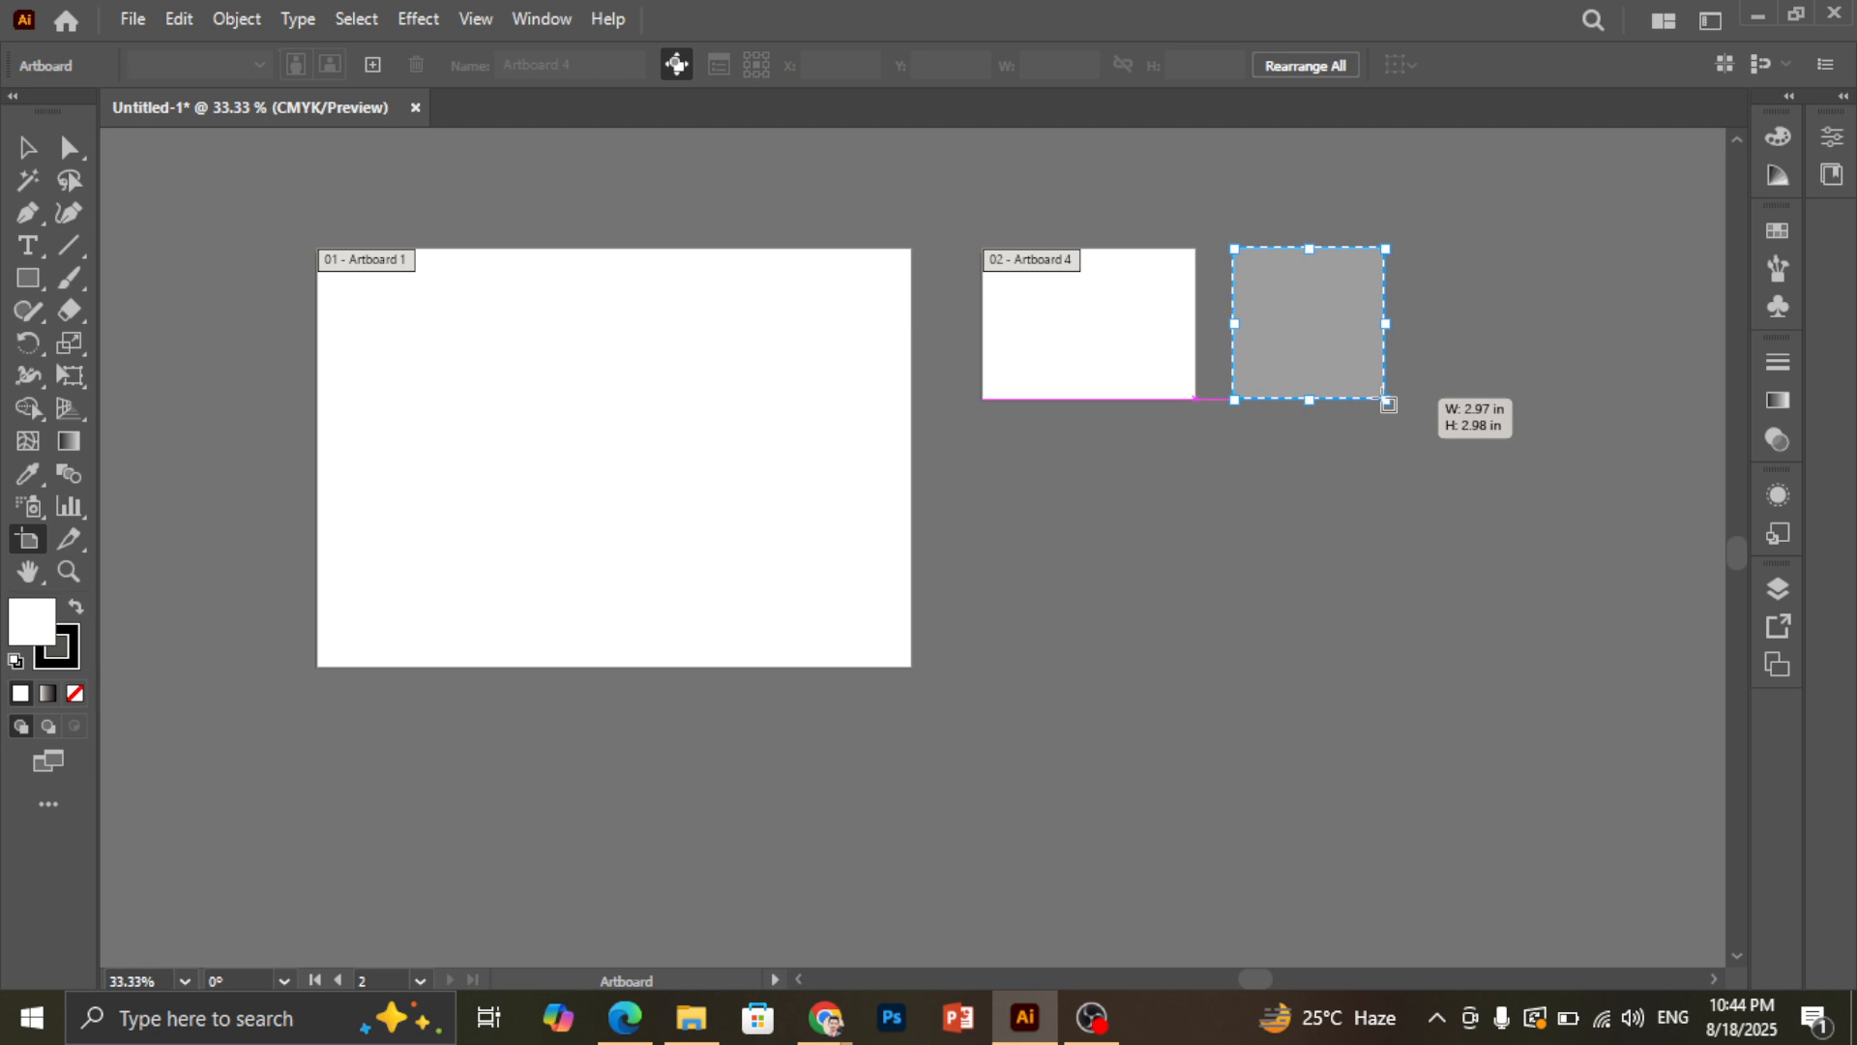
{"action": "left_click_drag", "start_coordinate": [1383, 398], "coordinate": [1385, 398]}
{"action": "left_click_drag", "start_coordinate": [1385, 398], "coordinate": [1386, 400]}
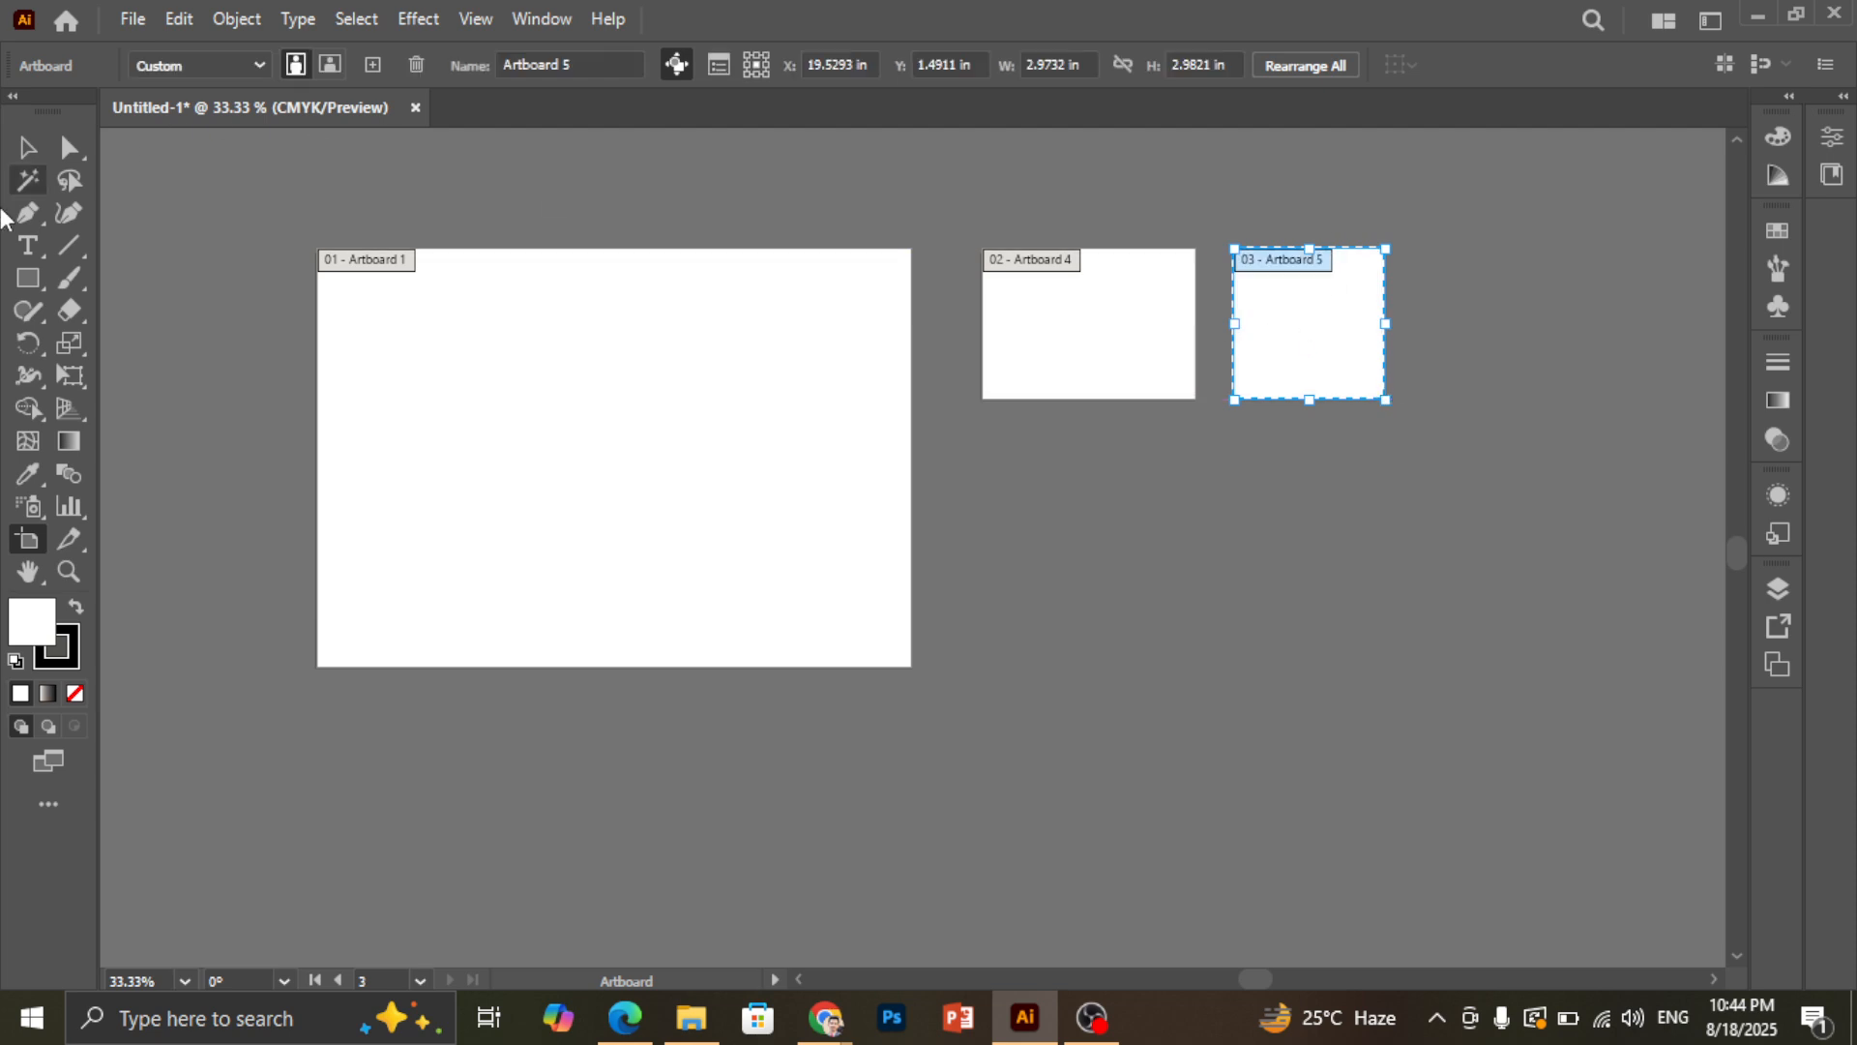
Delete the nearly square artboard at the far end of the row and return to the Selection tool
{"action": "left_click", "coordinate": [26, 150]}
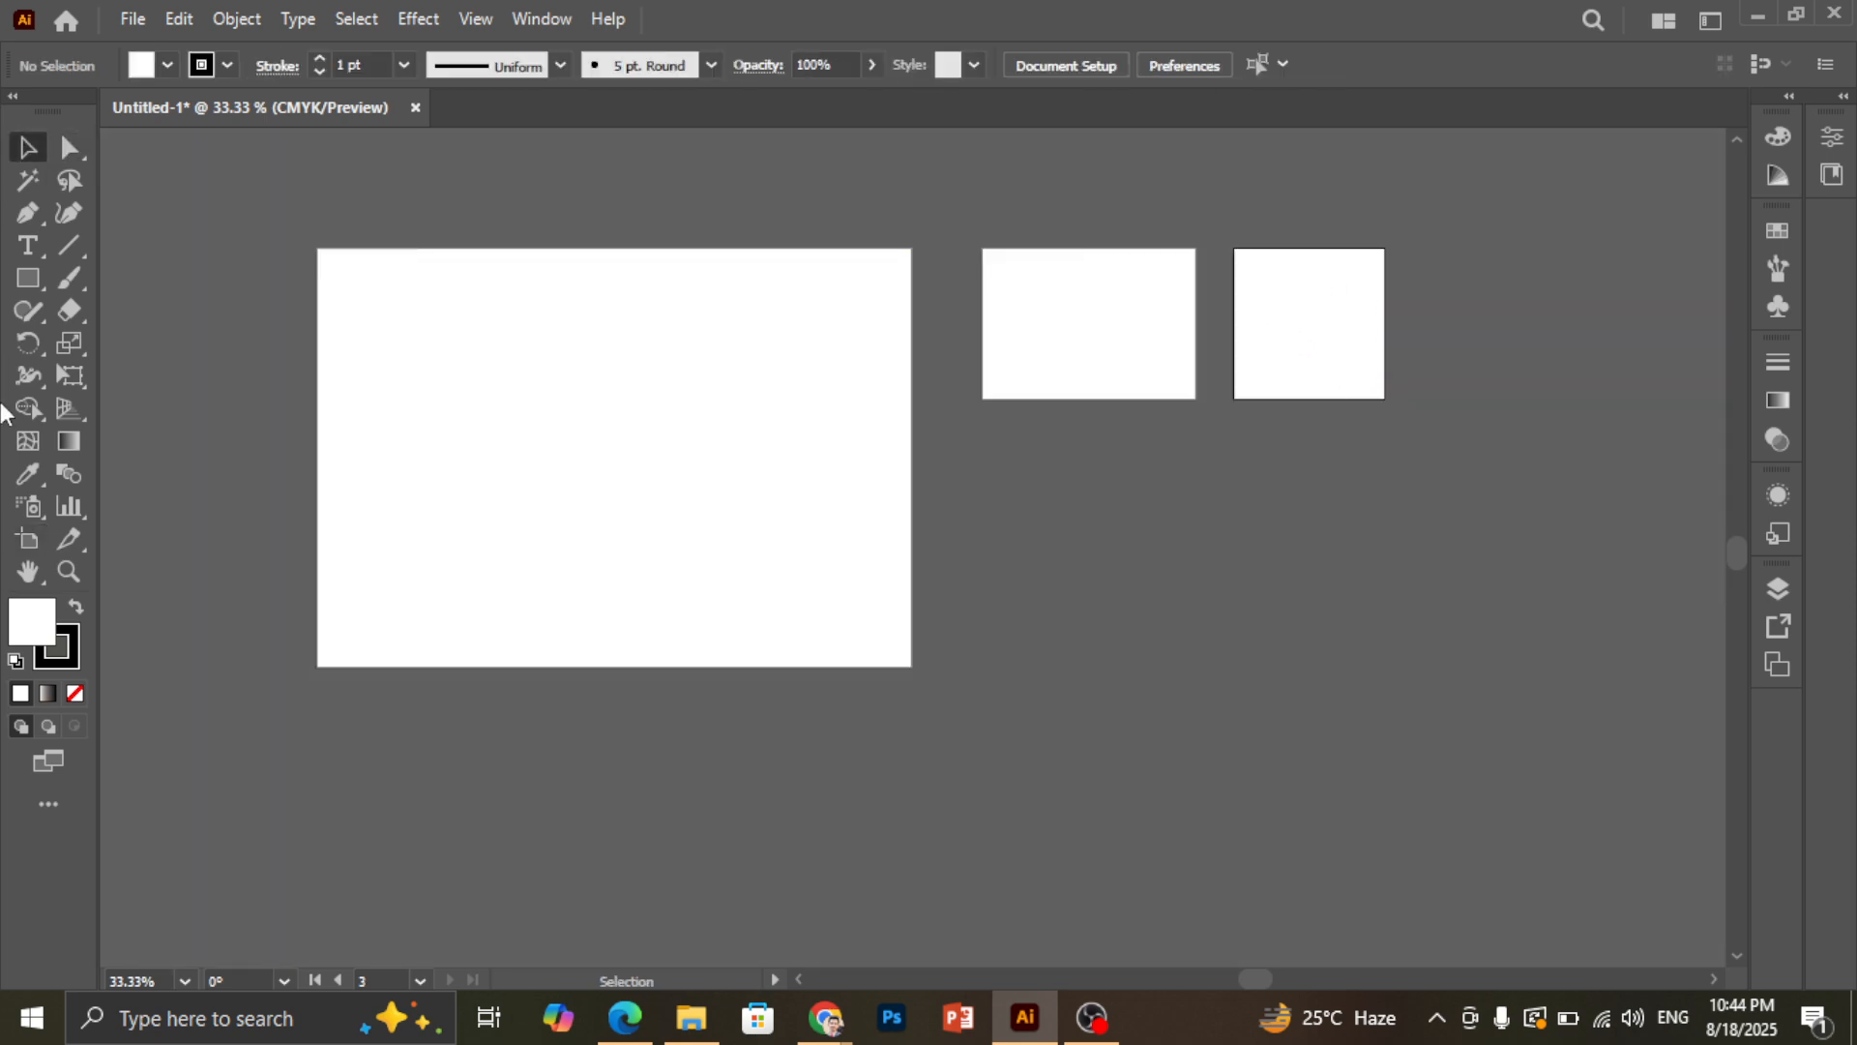
{"action": "left_click", "coordinate": [33, 544]}
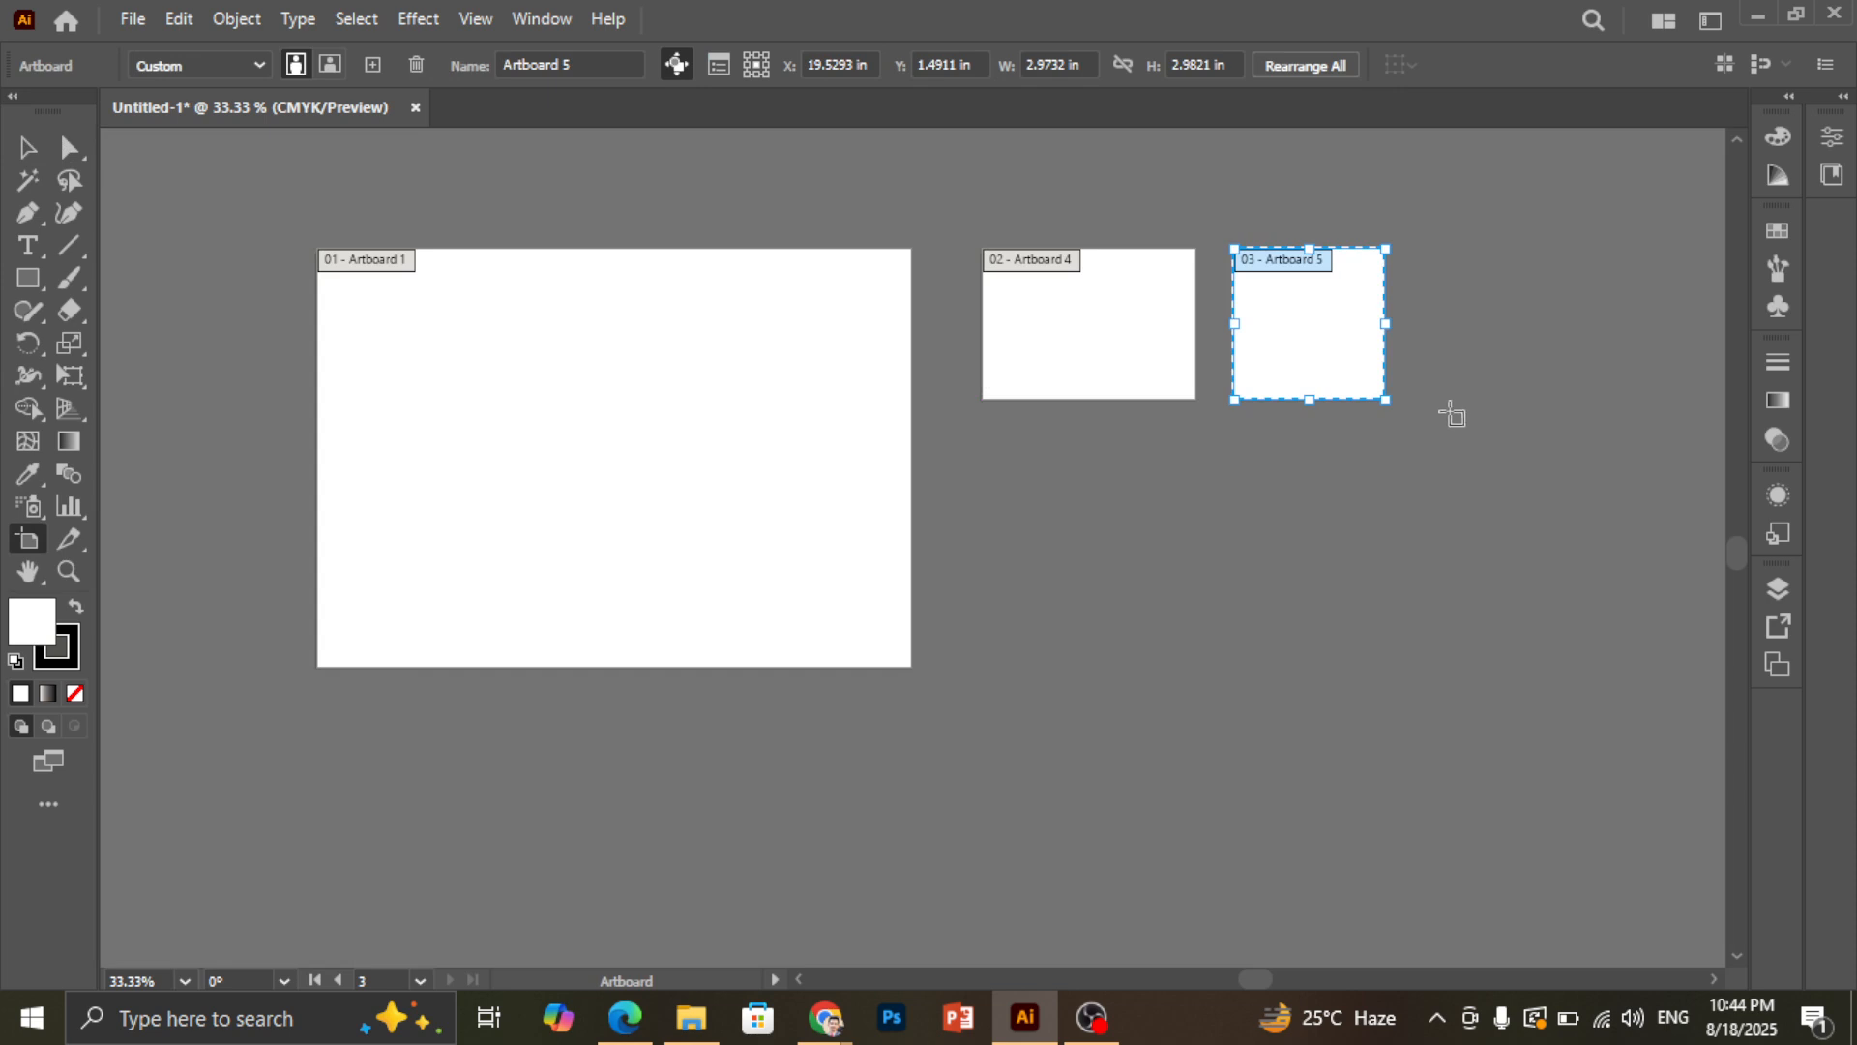
{"action": "key", "text": "Delete"}
{"action": "left_click", "coordinate": [27, 147]}
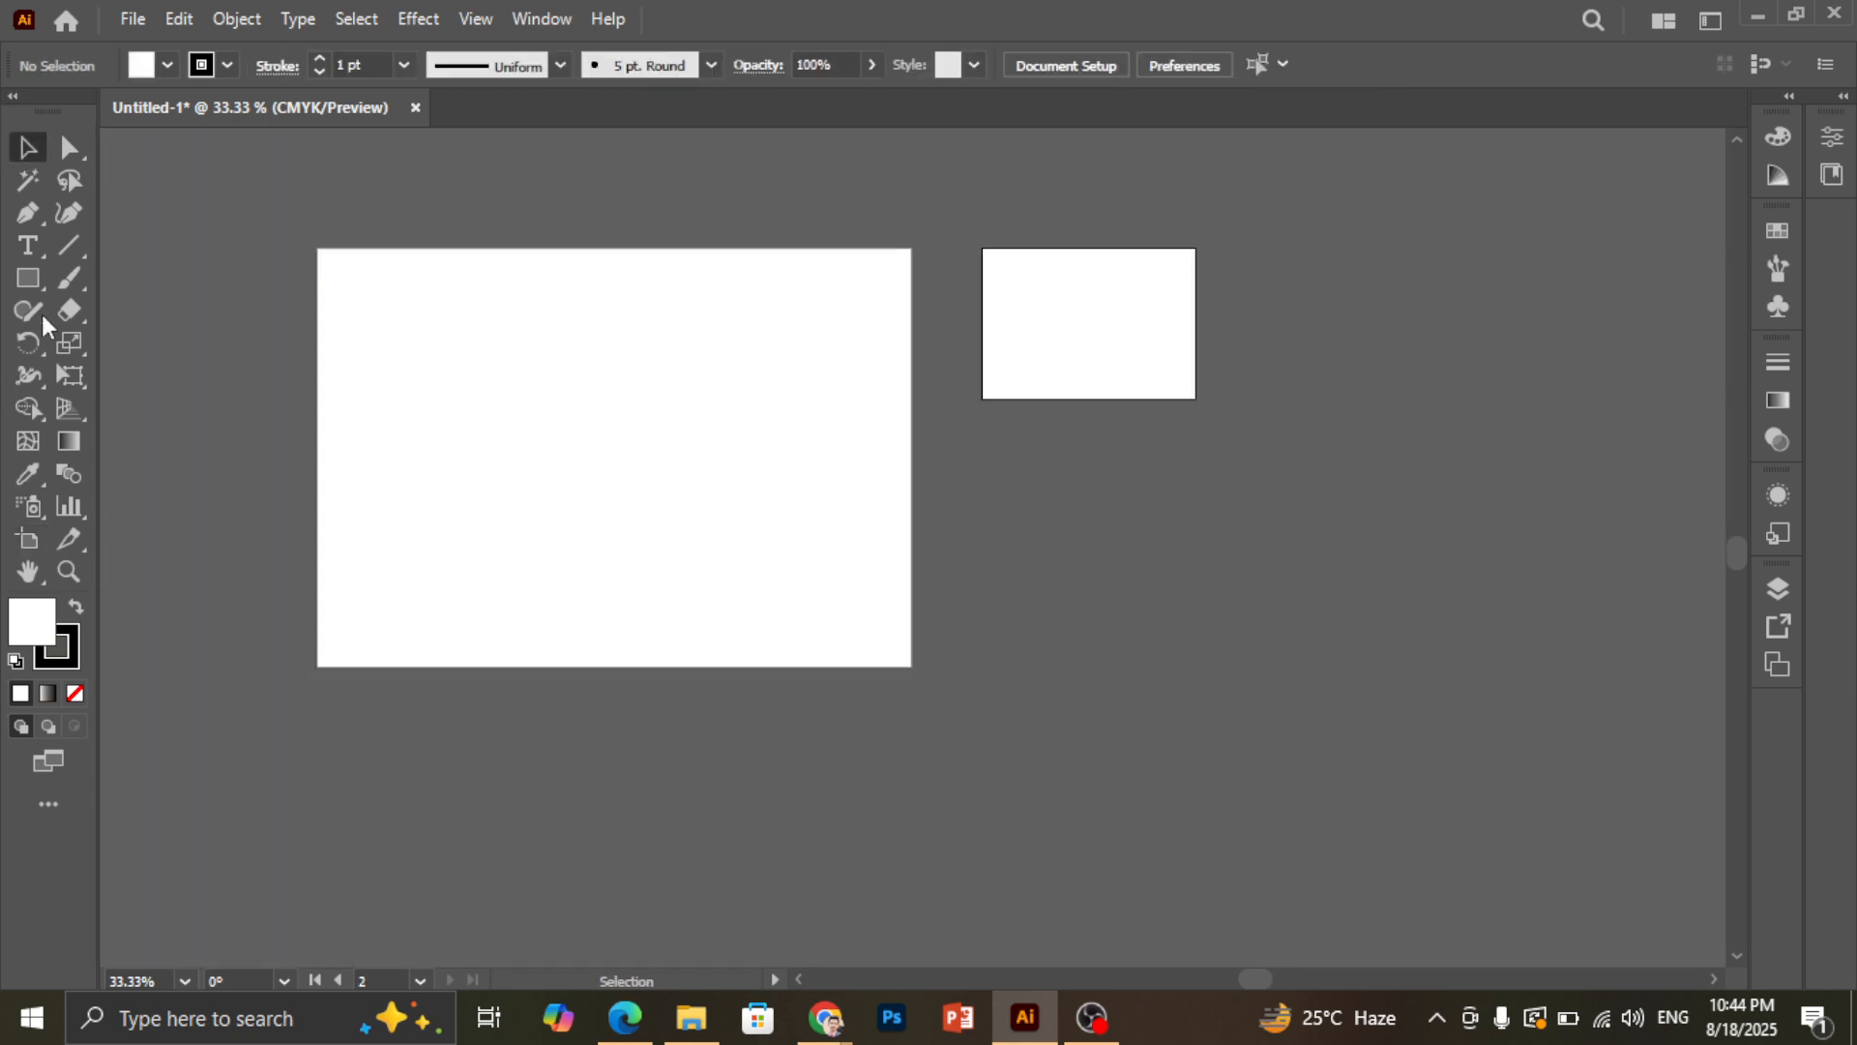
Draw a square about 2.29 in wide on Artboard 1 and swap fill and stroke for a black fill
{"action": "left_click", "coordinate": [28, 280]}
{"action": "left_click_drag", "start_coordinate": [497, 313], "coordinate": [613, 398]}
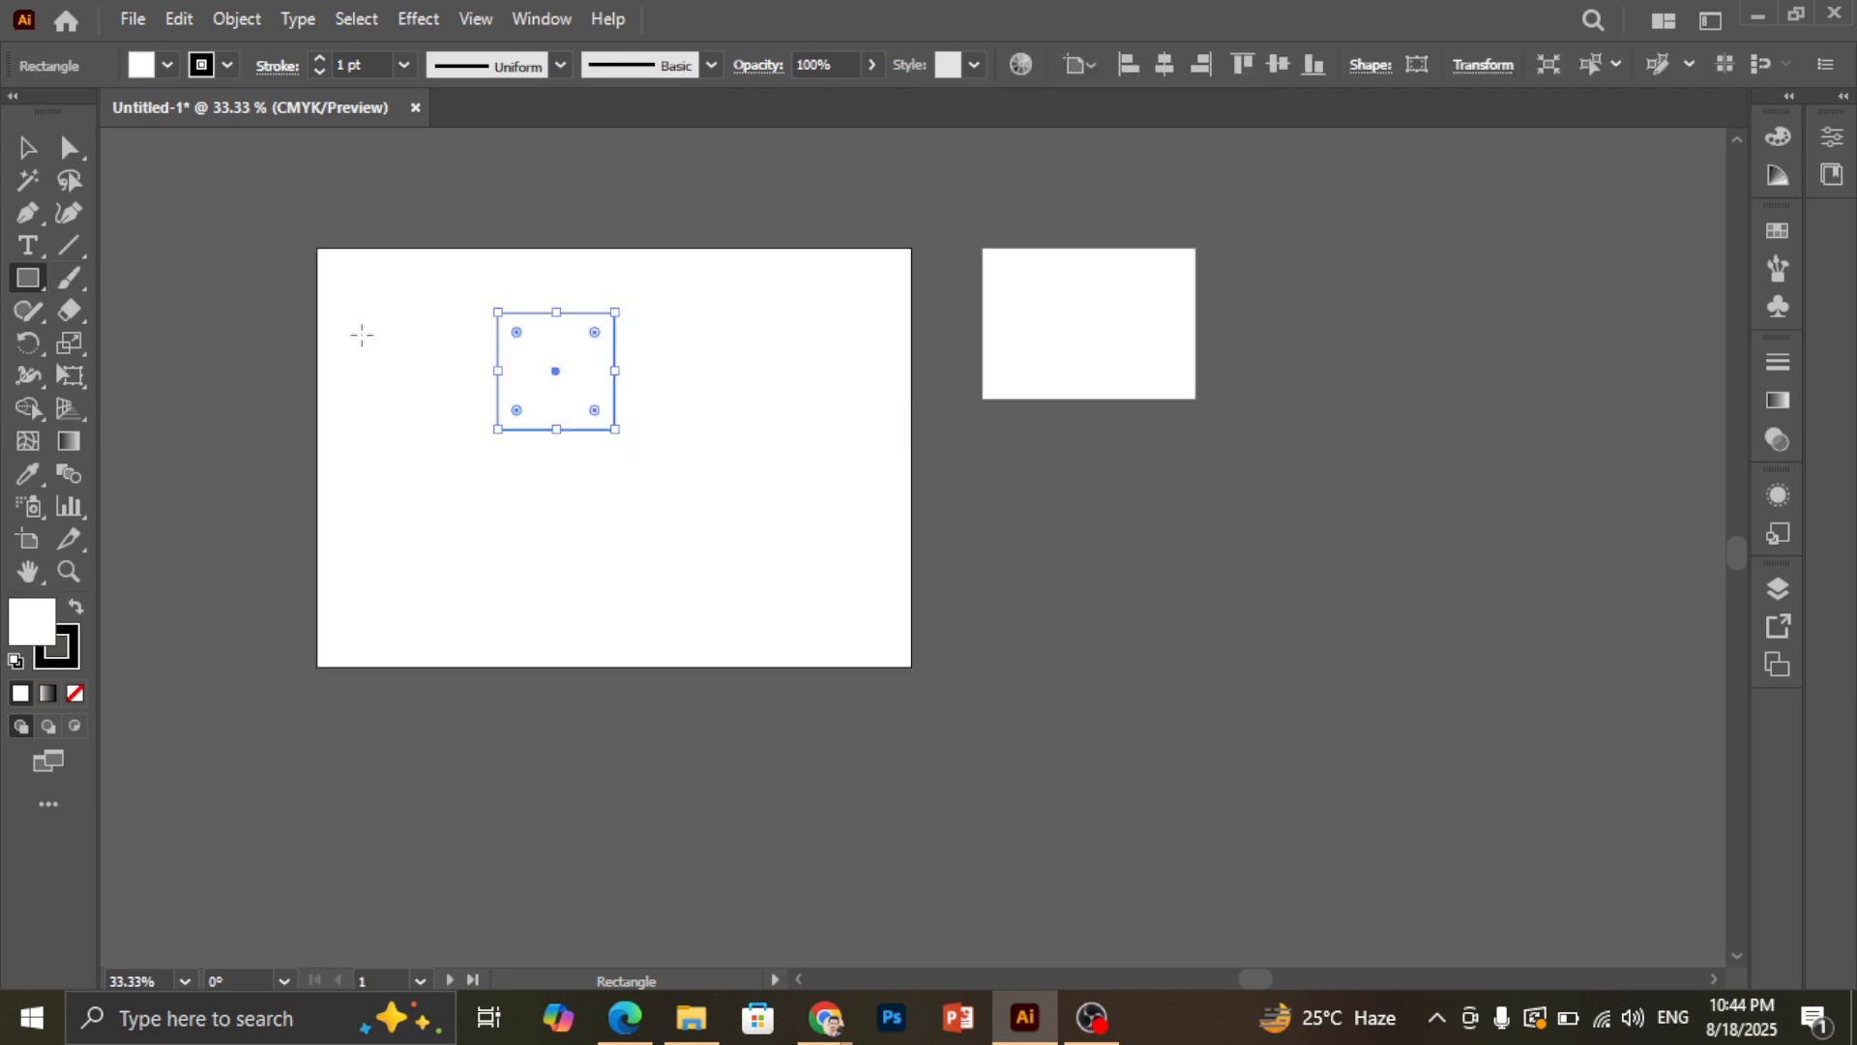
{"action": "left_click", "coordinate": [76, 607]}
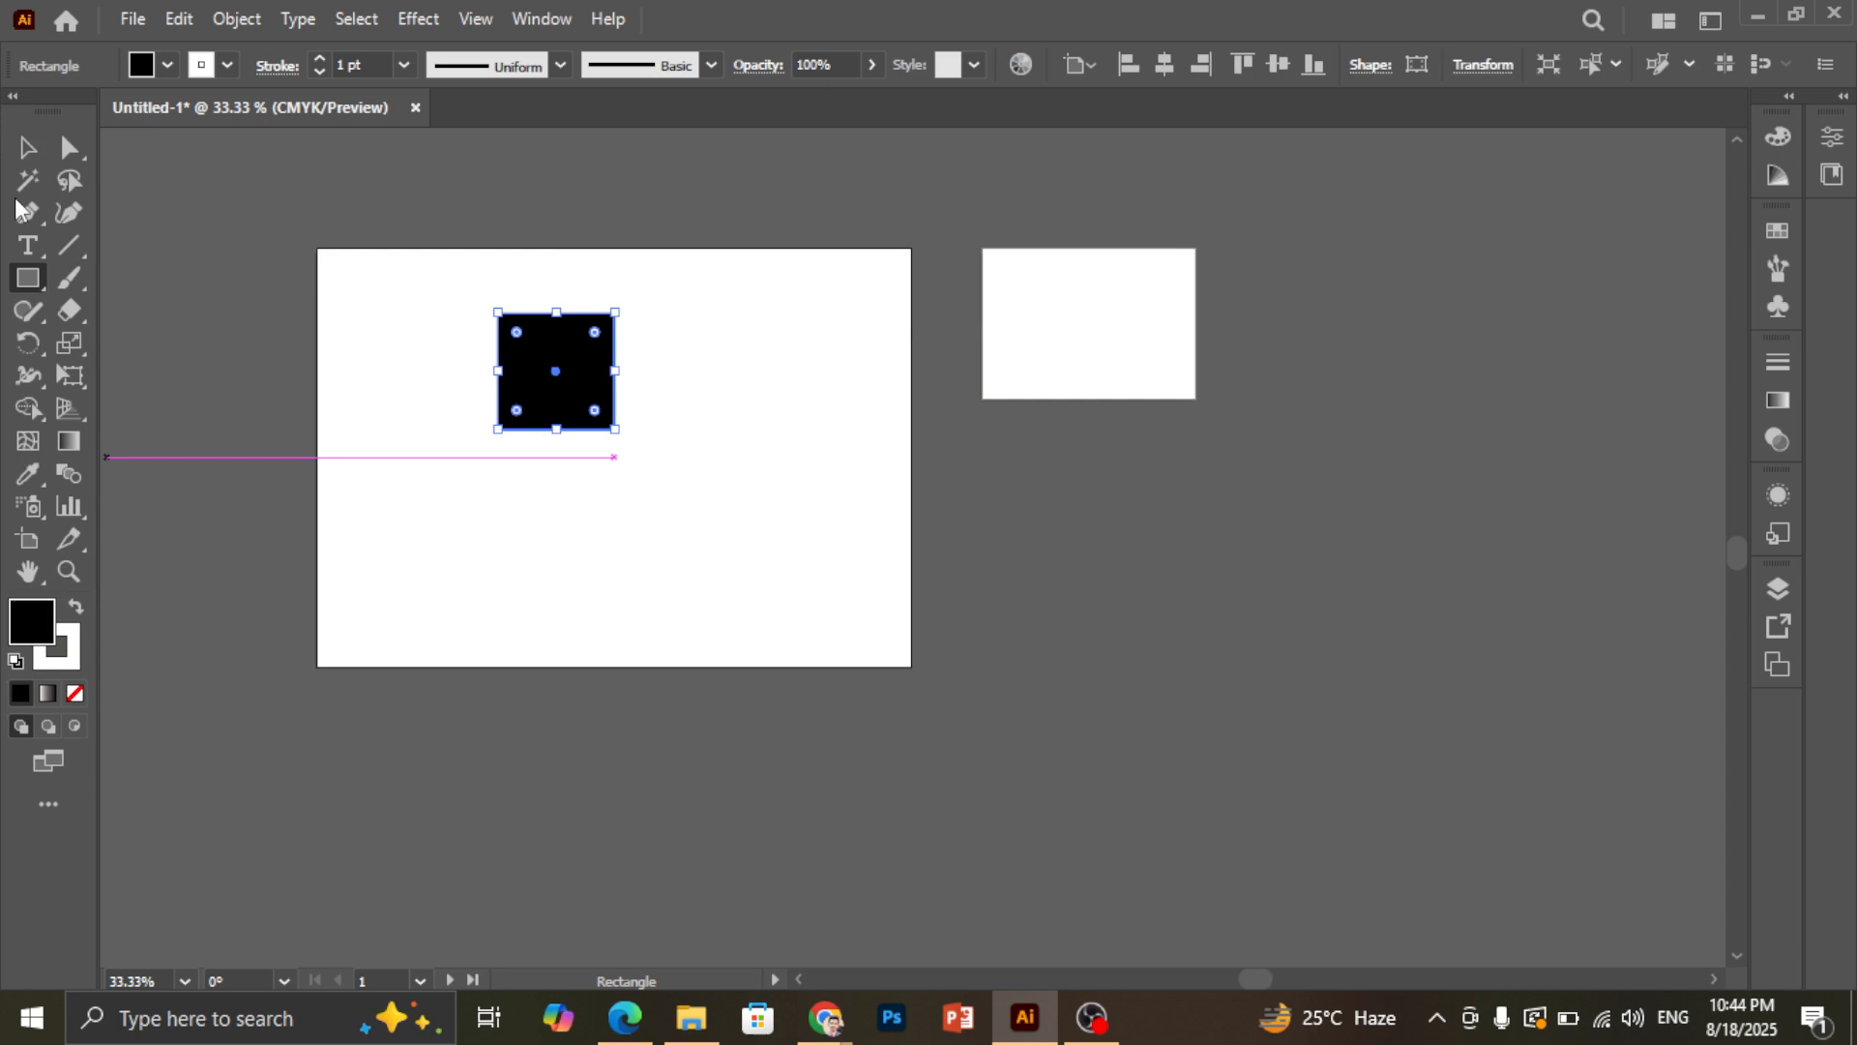
Move the black square off Artboard 1 to below the small artboard, and draw a matching artboard about 2.29 by 2.29 in around it
{"action": "left_click", "coordinate": [27, 147]}
{"action": "mouse_move", "coordinate": [579, 394]}
{"action": "left_mouse_down"}
{"action": "mouse_move", "coordinate": [1282, 537]}
{"action": "mouse_move", "coordinate": [1090, 607]}
{"action": "left_mouse_up"}
{"action": "left_click", "coordinate": [24, 532]}
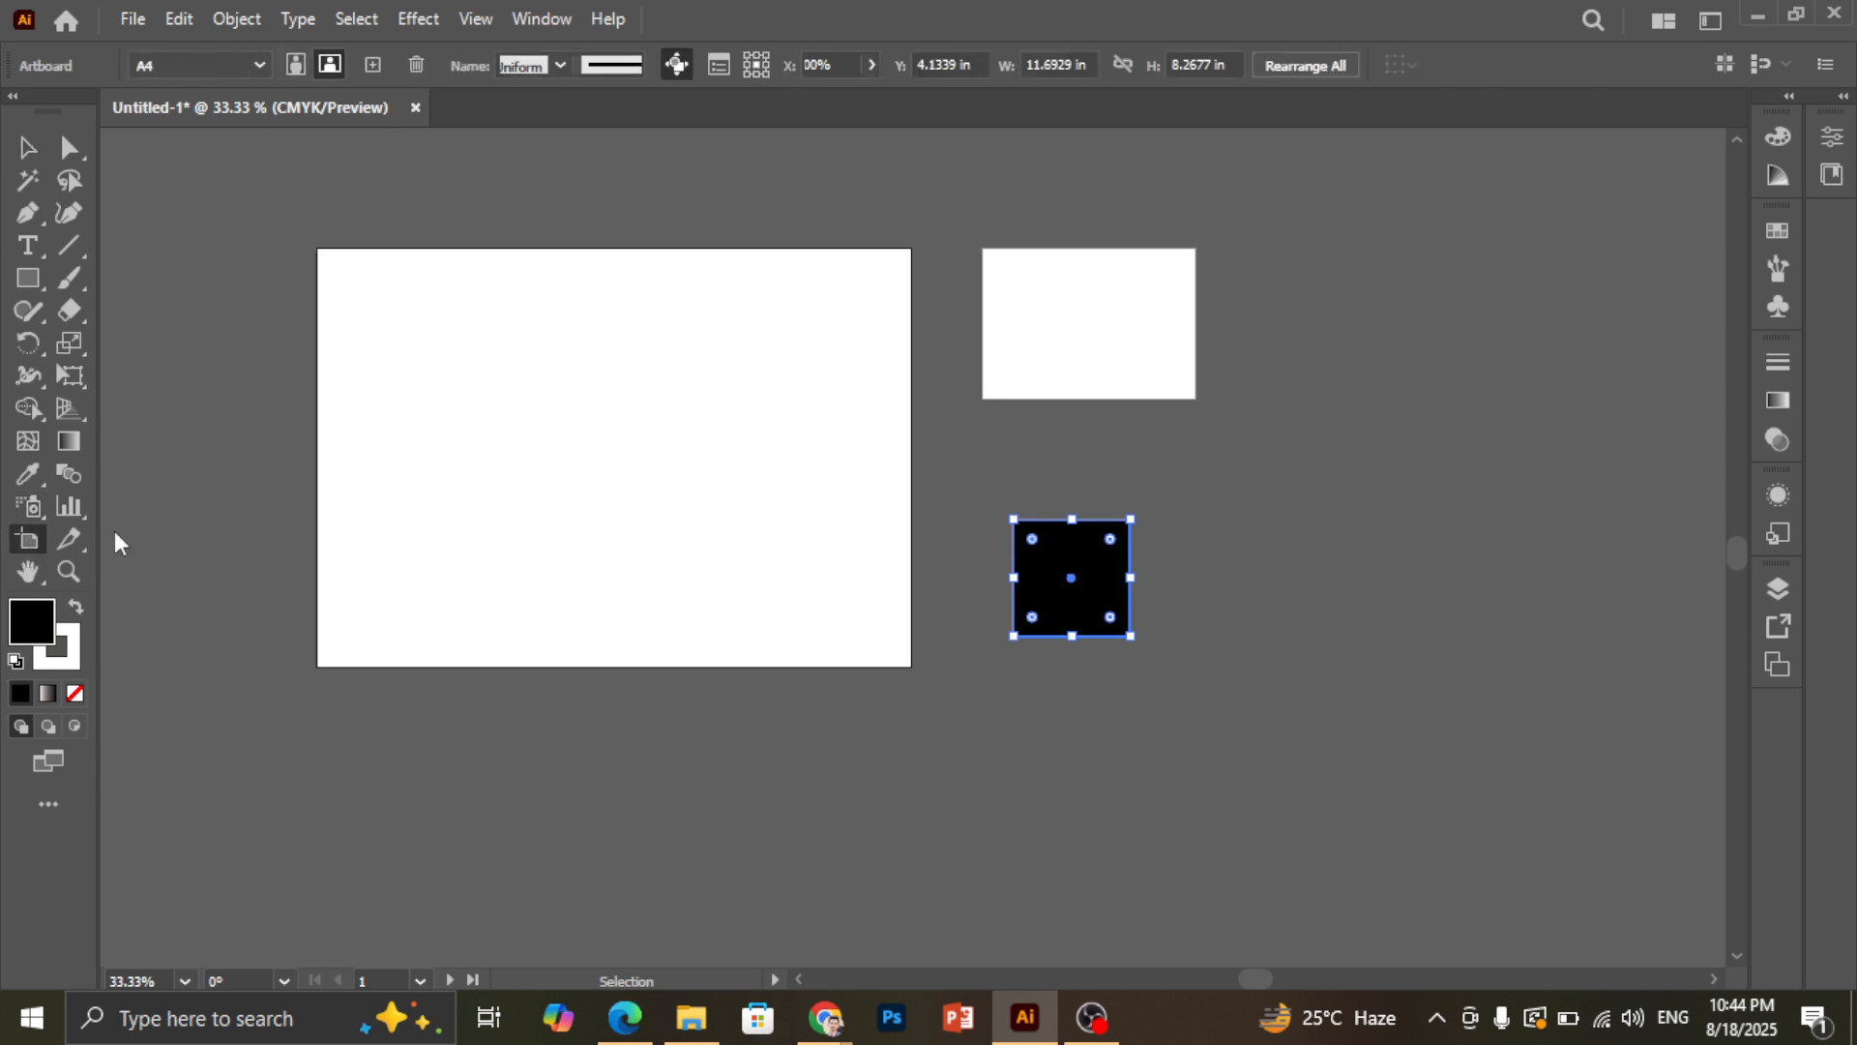
{"action": "left_click_drag", "start_coordinate": [1014, 521], "coordinate": [1132, 639]}
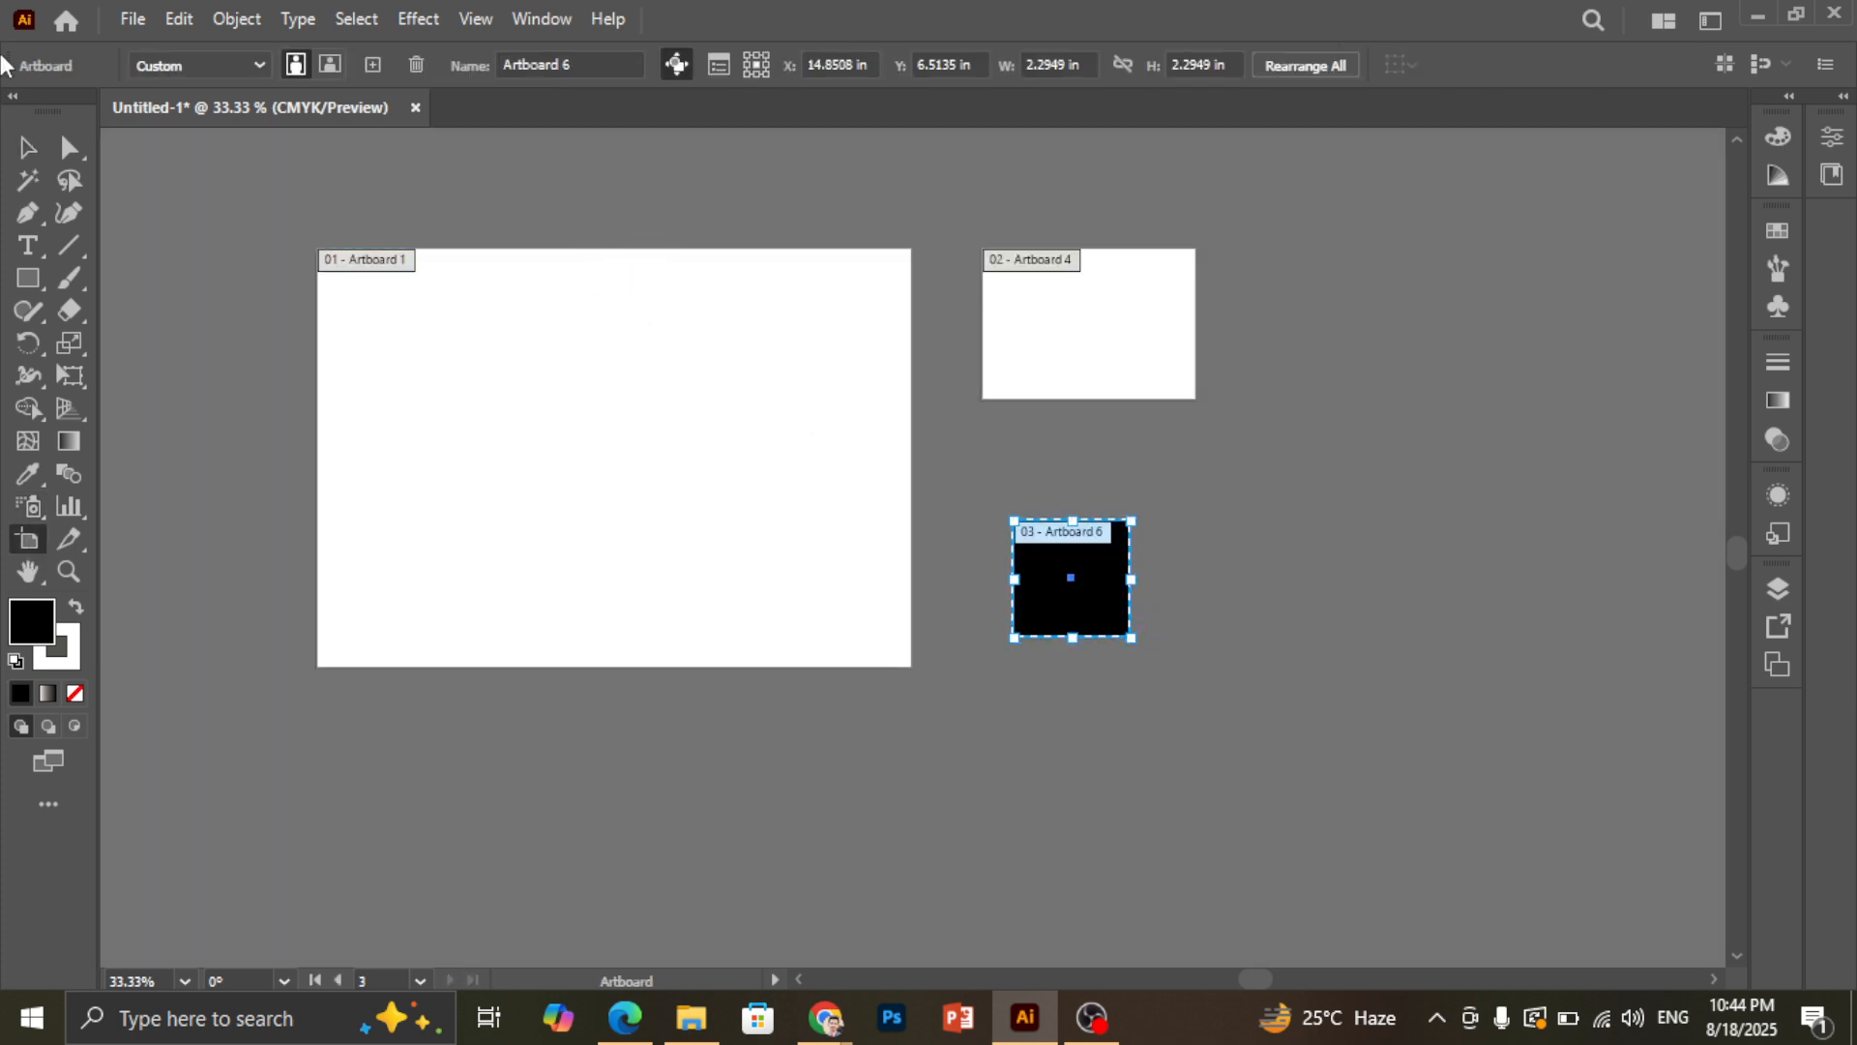
Move the black square about 4.96 in sideways out of its artboard and delete the square
{"action": "left_click", "coordinate": [28, 147]}
{"action": "left_click_drag", "start_coordinate": [1052, 593], "coordinate": [1303, 562]}
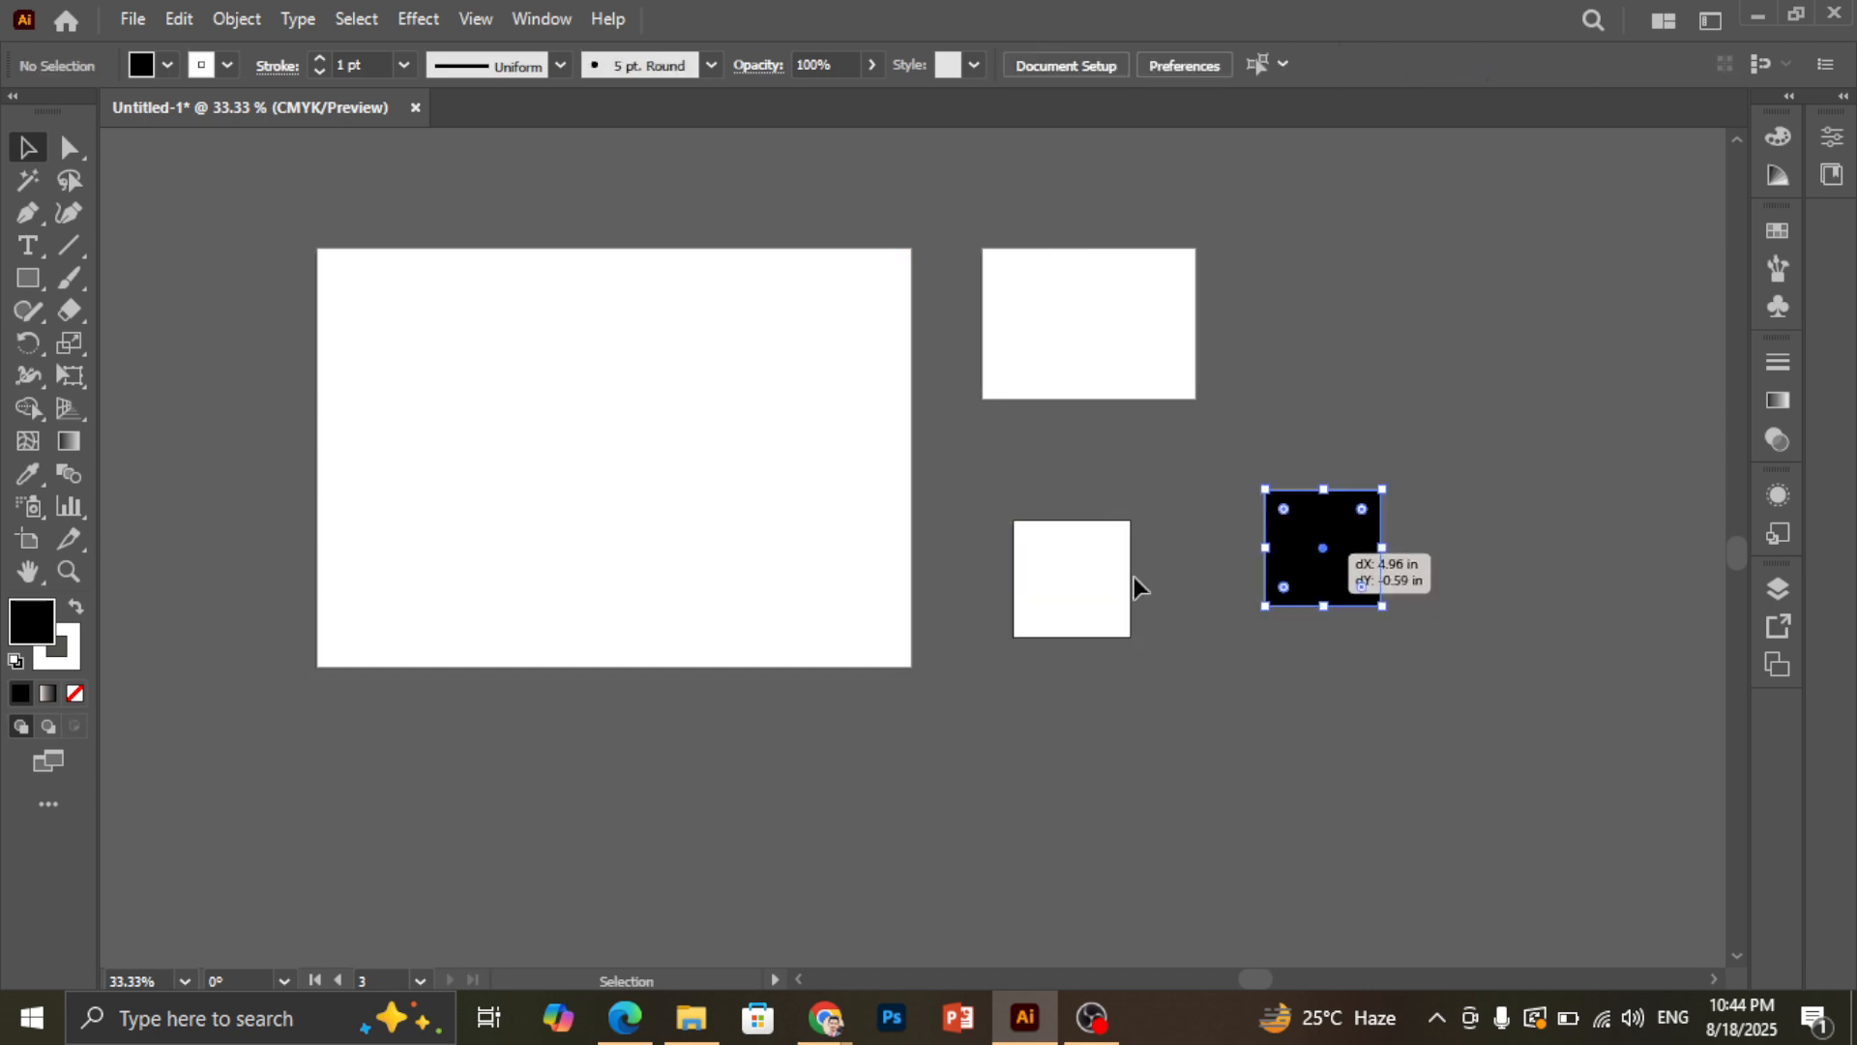
{"action": "key", "text": "Delete"}
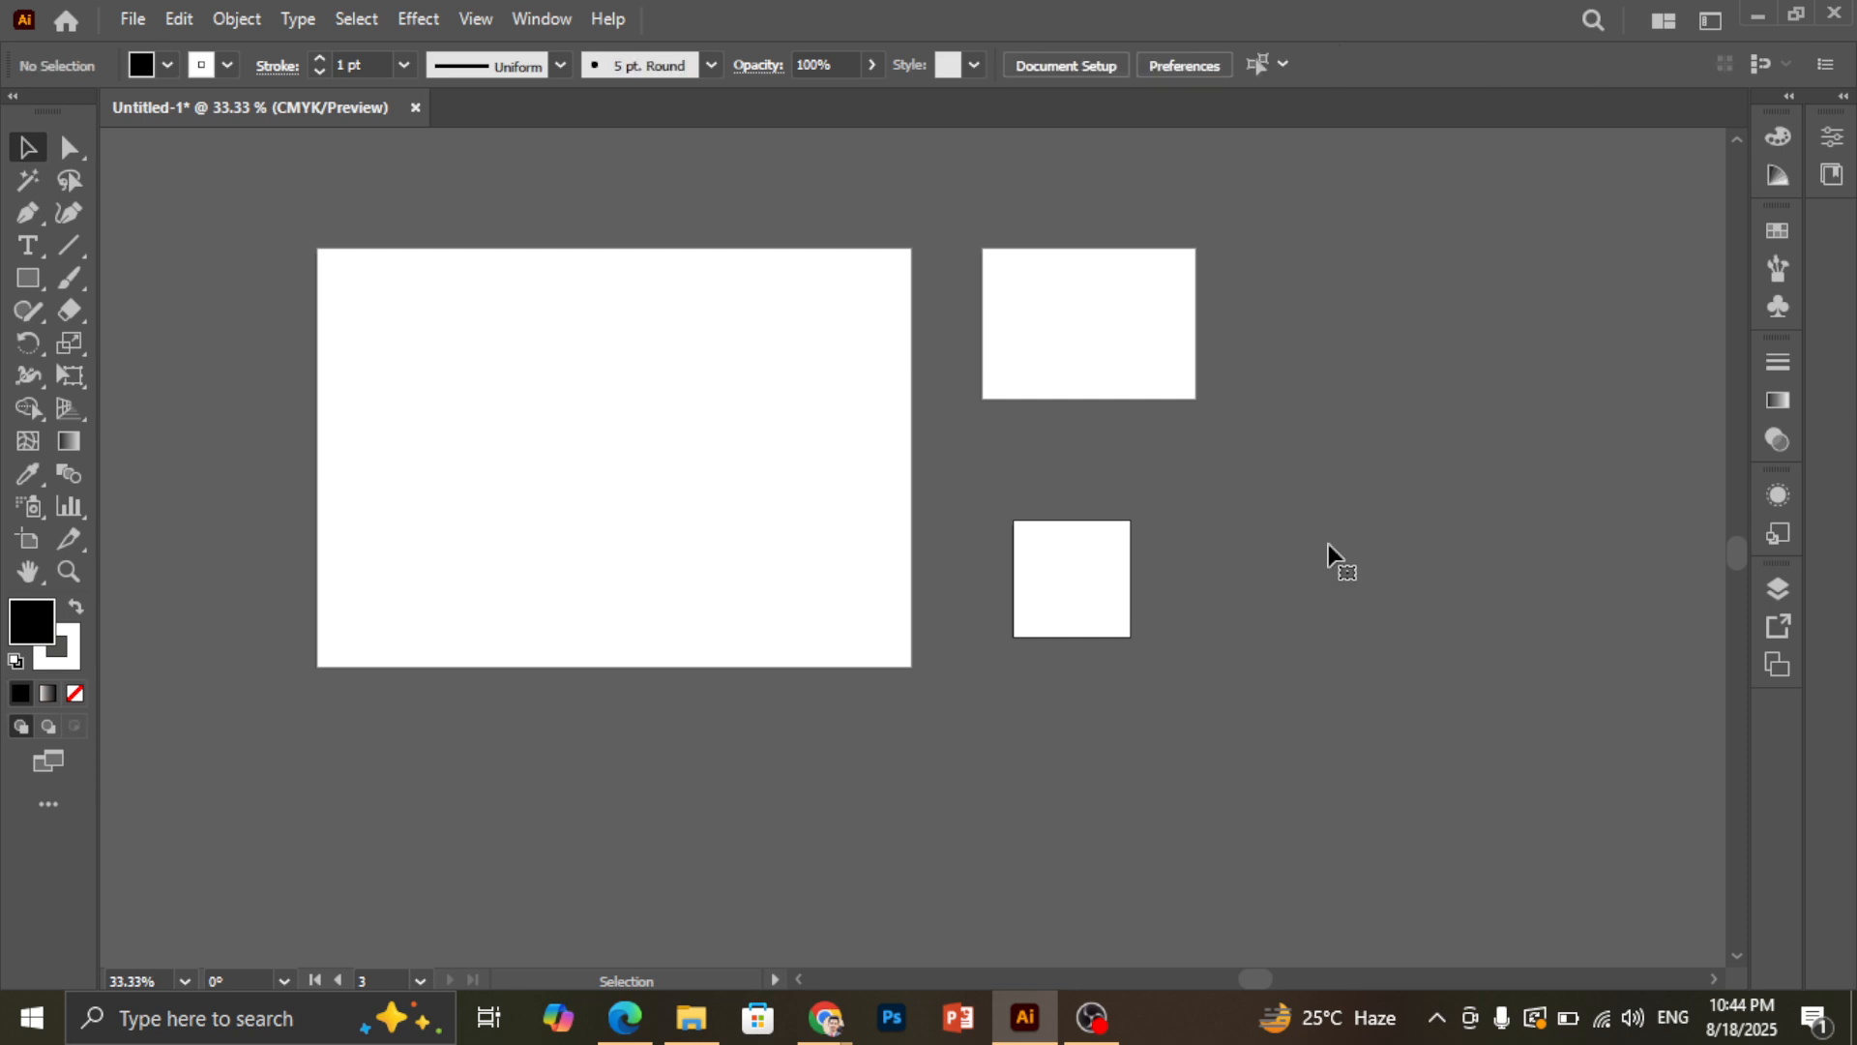
Delete the two extra artboards, leaving only Artboard 1
{"action": "left_click", "coordinate": [27, 539]}
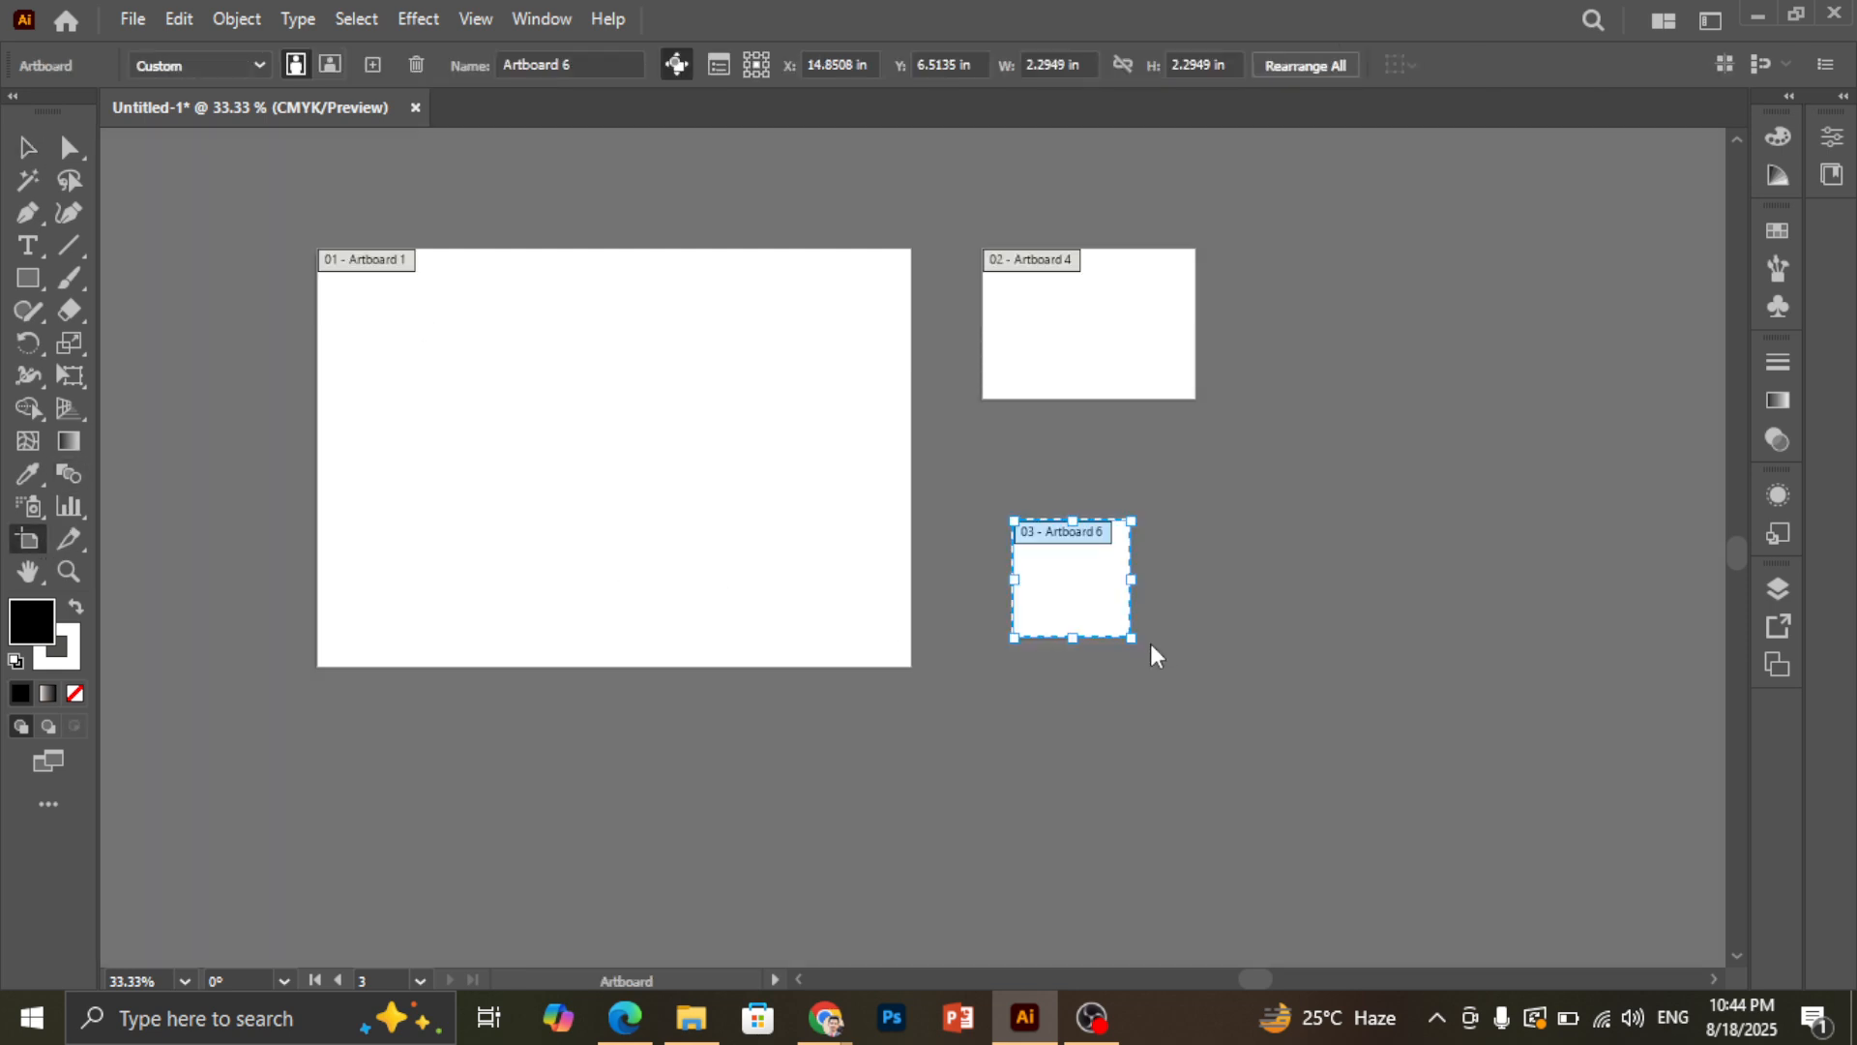
{"action": "key", "text": "Delete"}
{"action": "key", "text": "Delete"}
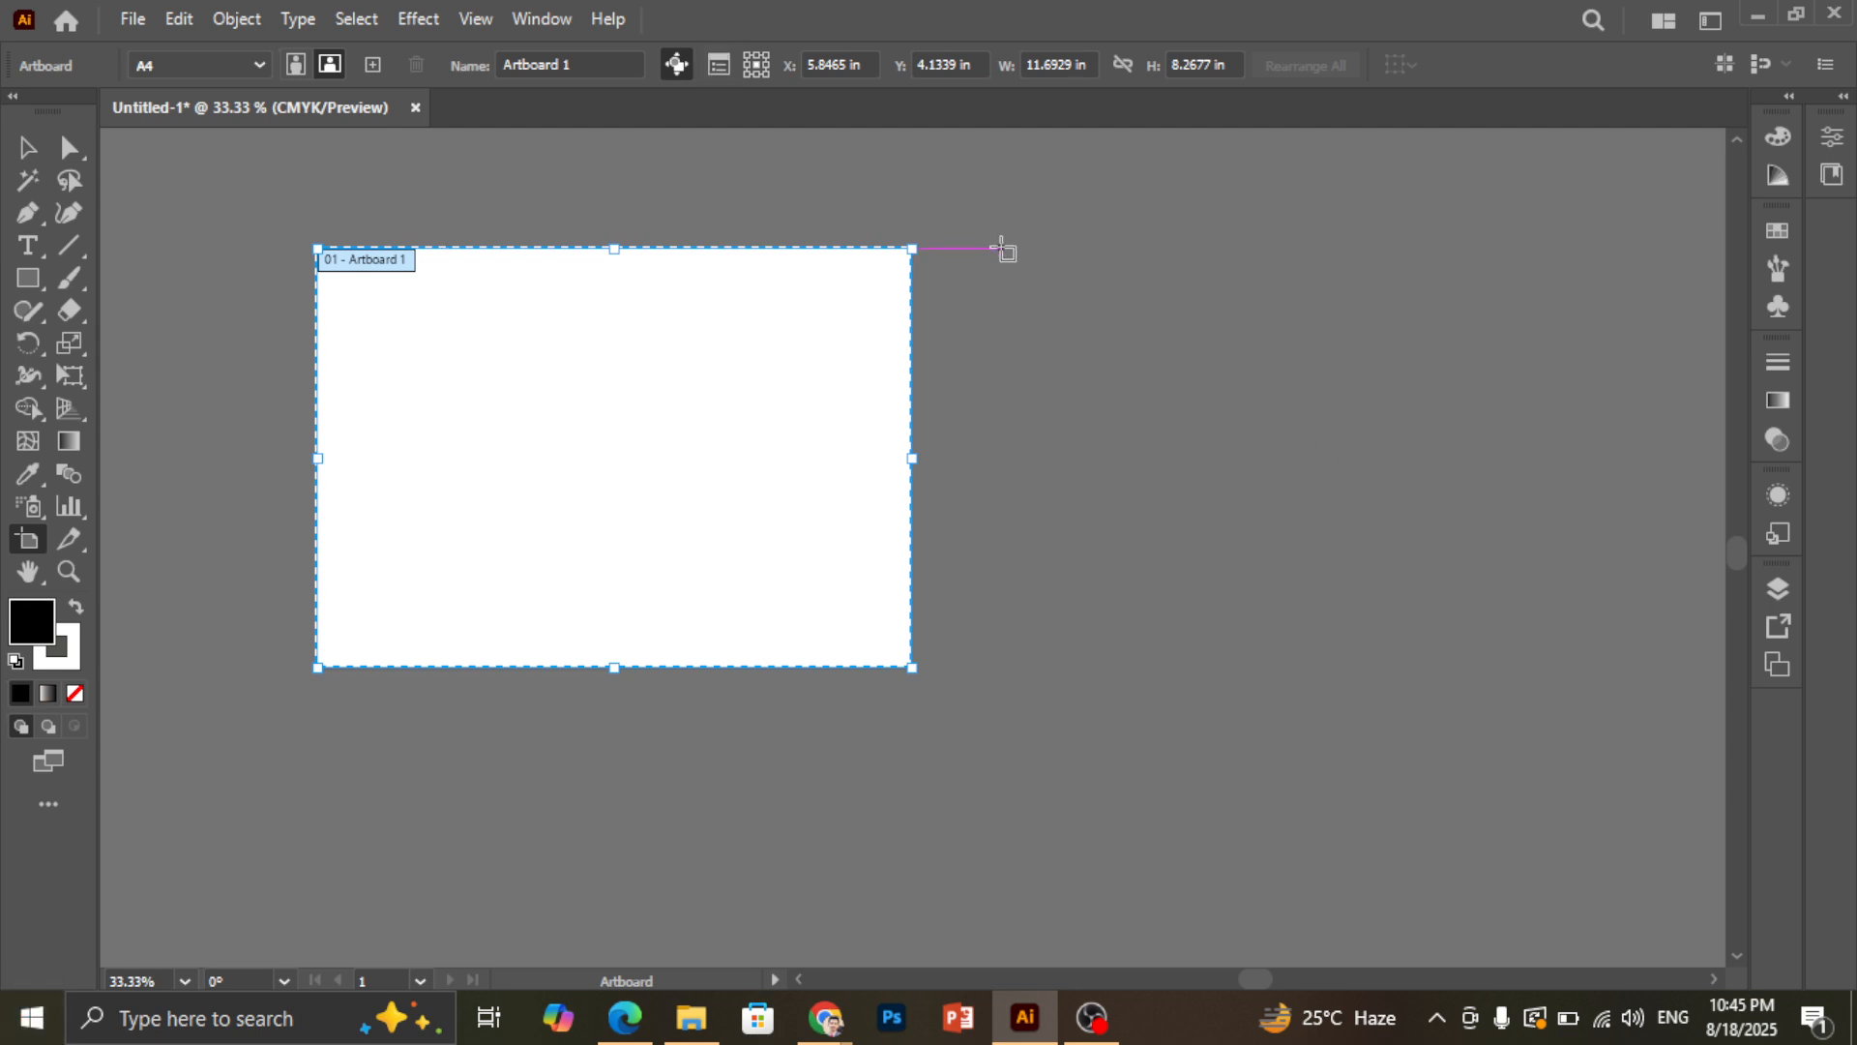
Draw a tall artboard about 3.03 by 8.27 in beside Artboard 1, matching its height, and delete it
{"action": "left_click_drag", "start_coordinate": [1001, 249], "coordinate": [1155, 666]}
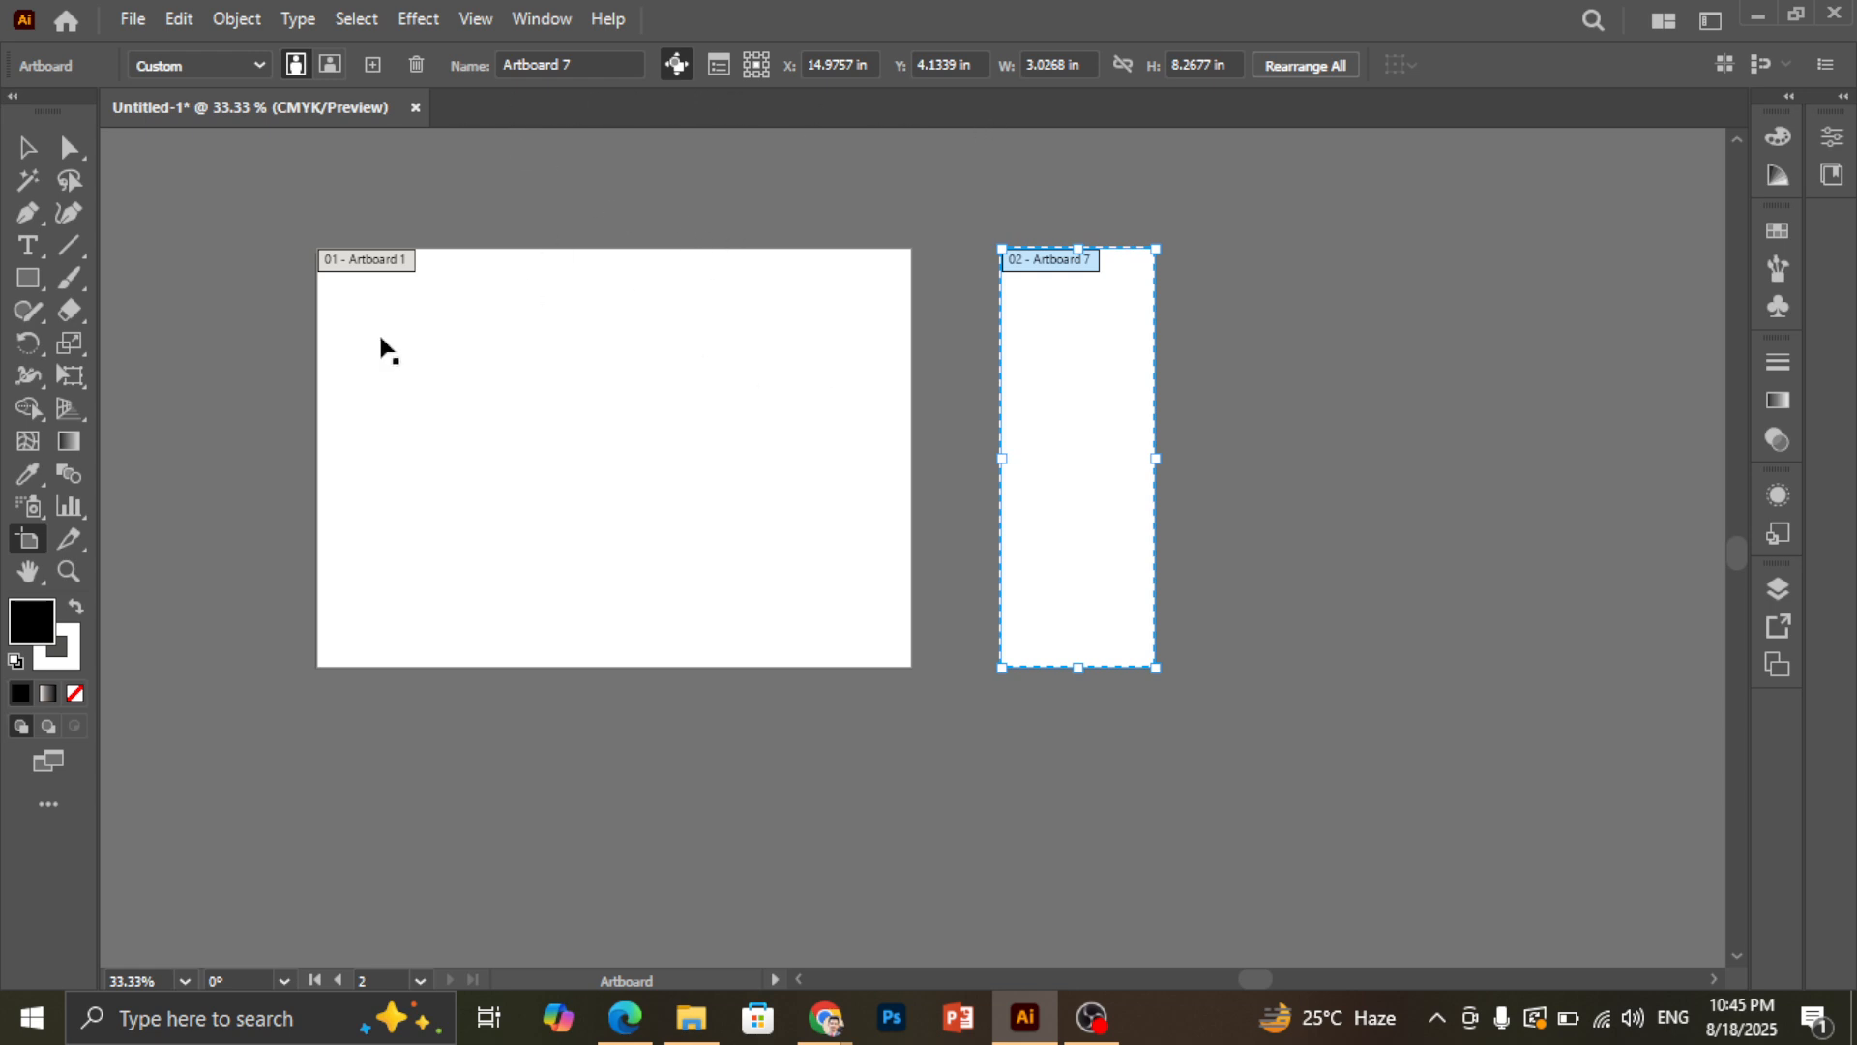
{"action": "left_click", "coordinate": [442, 331]}
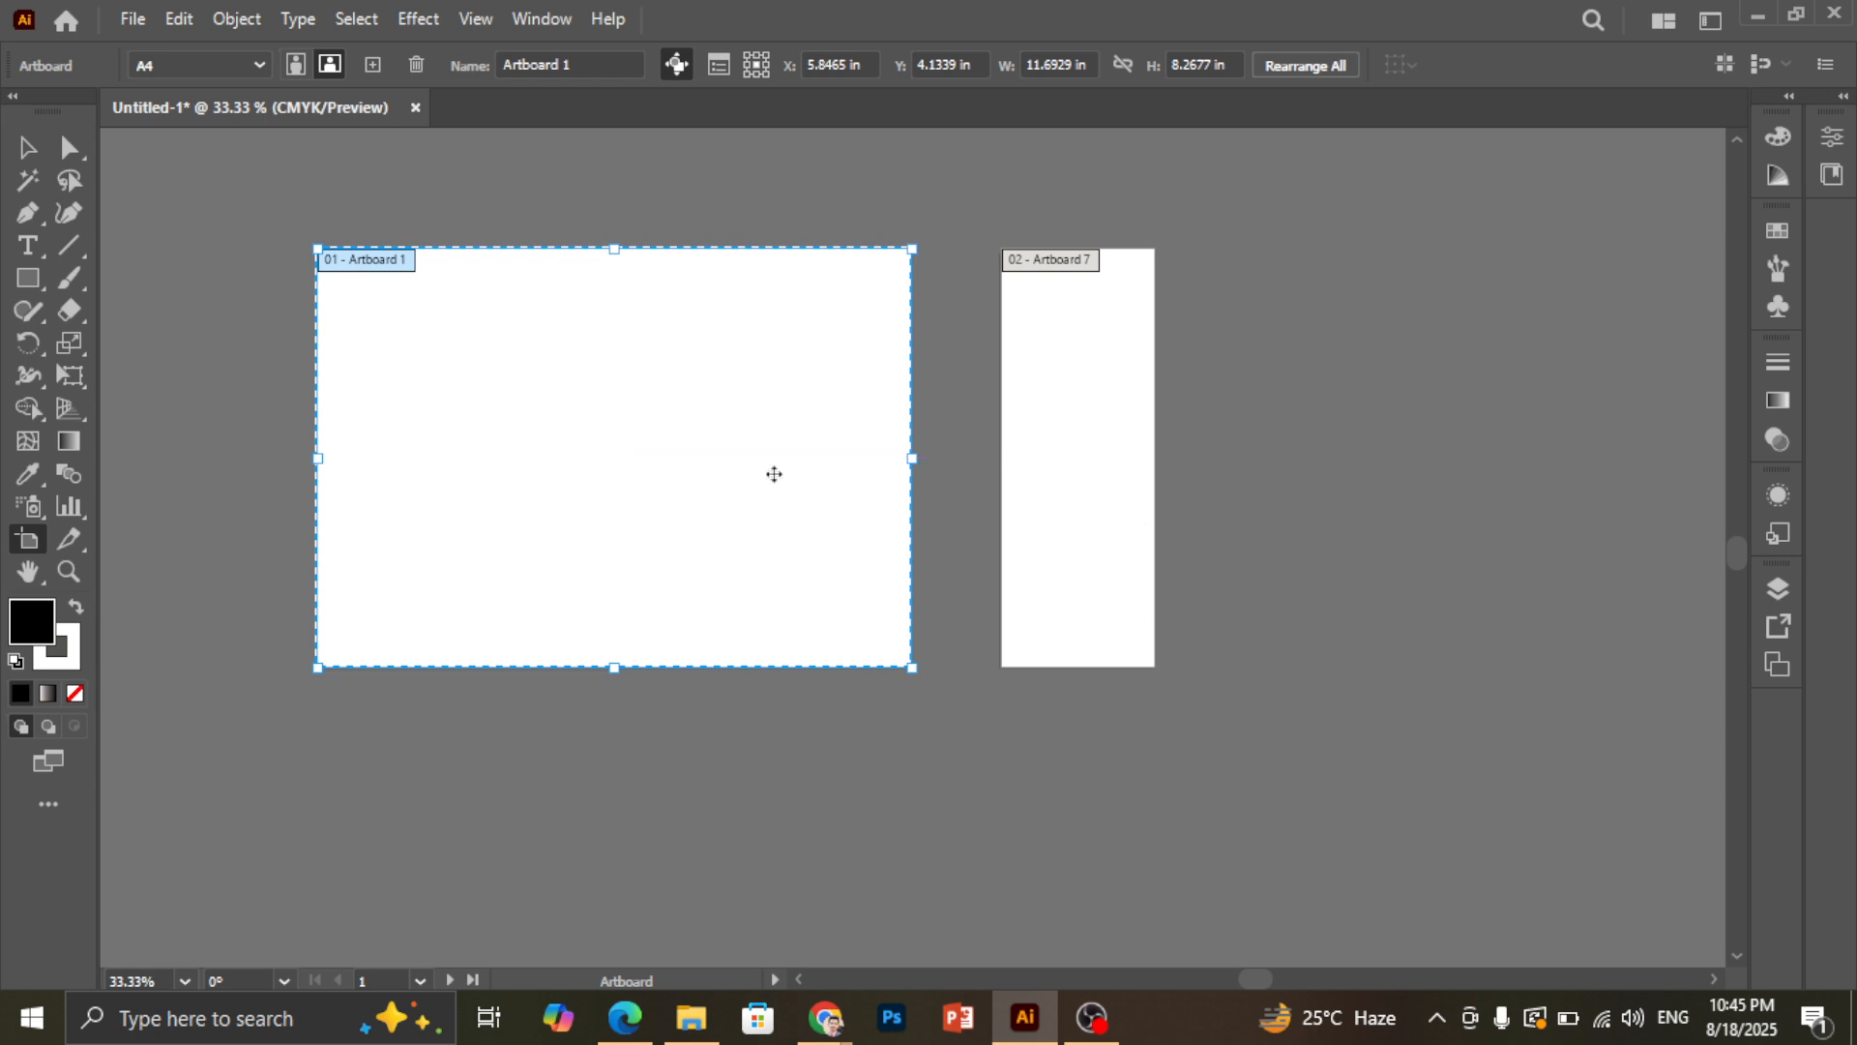
{"action": "left_click", "coordinate": [1052, 351]}
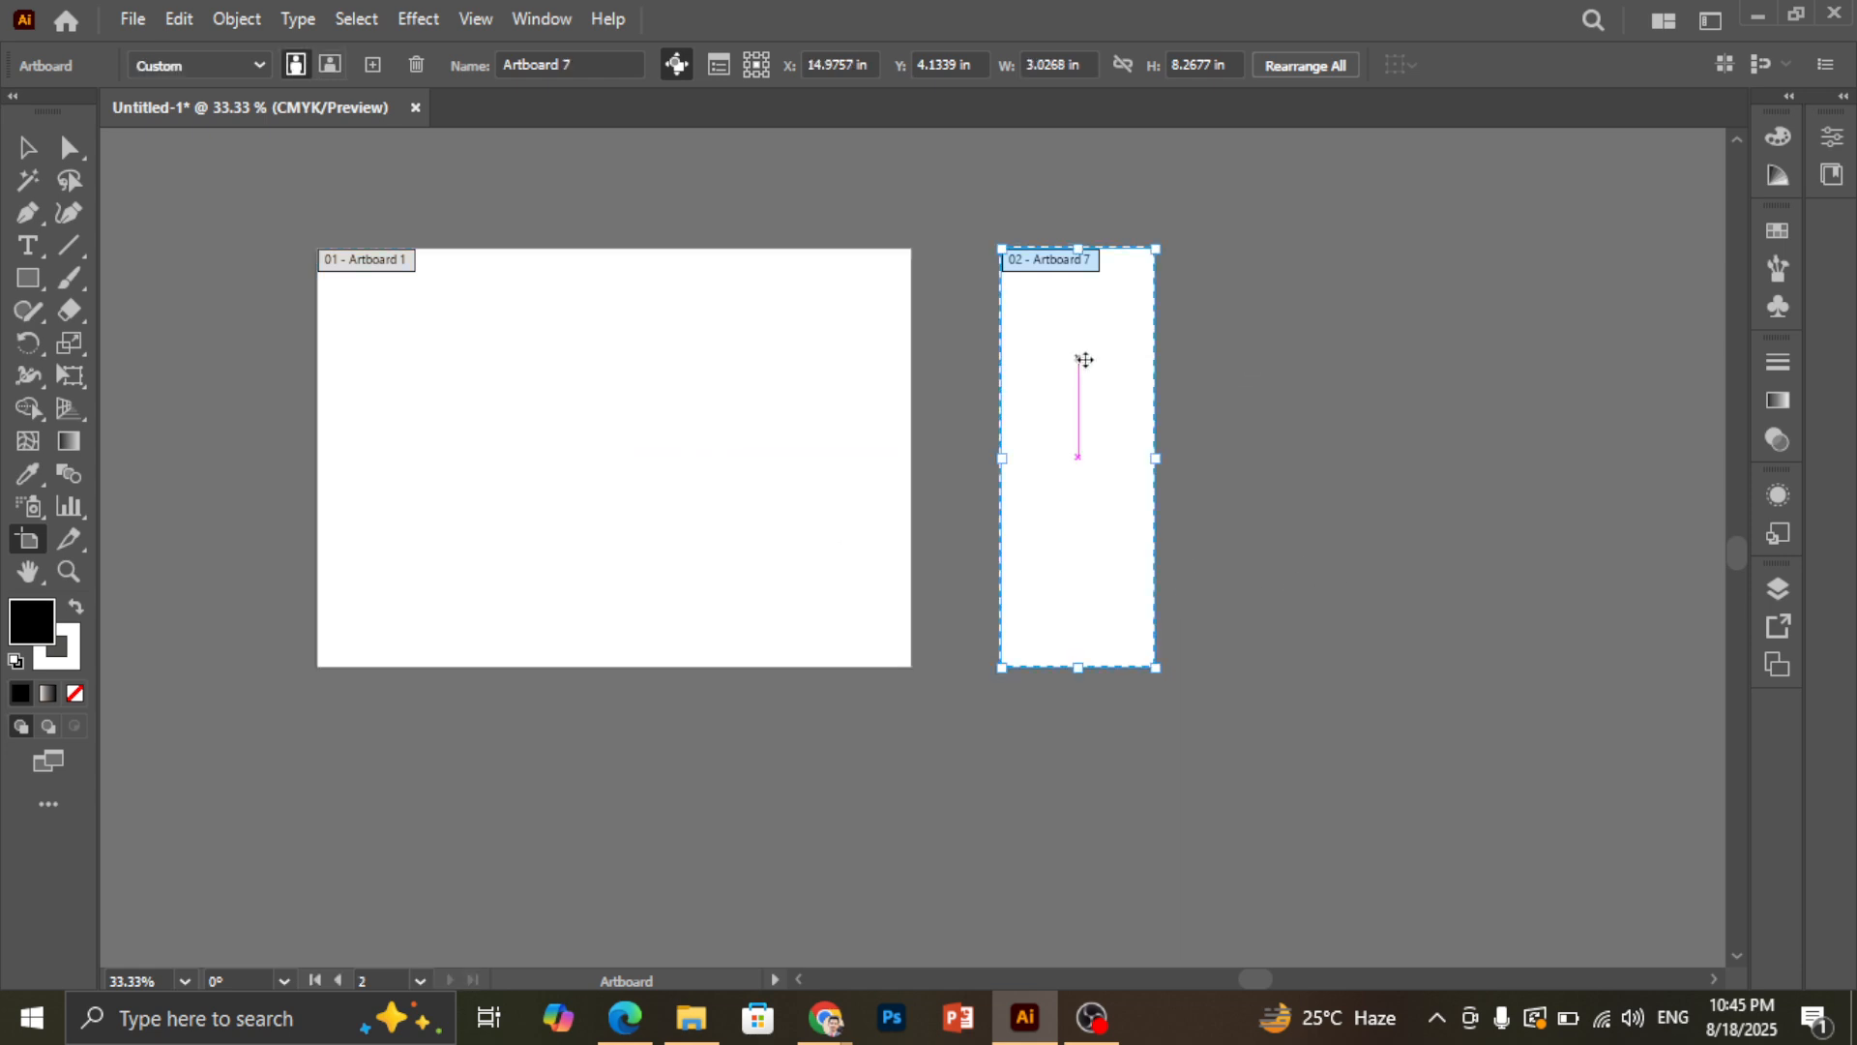
{"action": "key", "text": "Delete"}
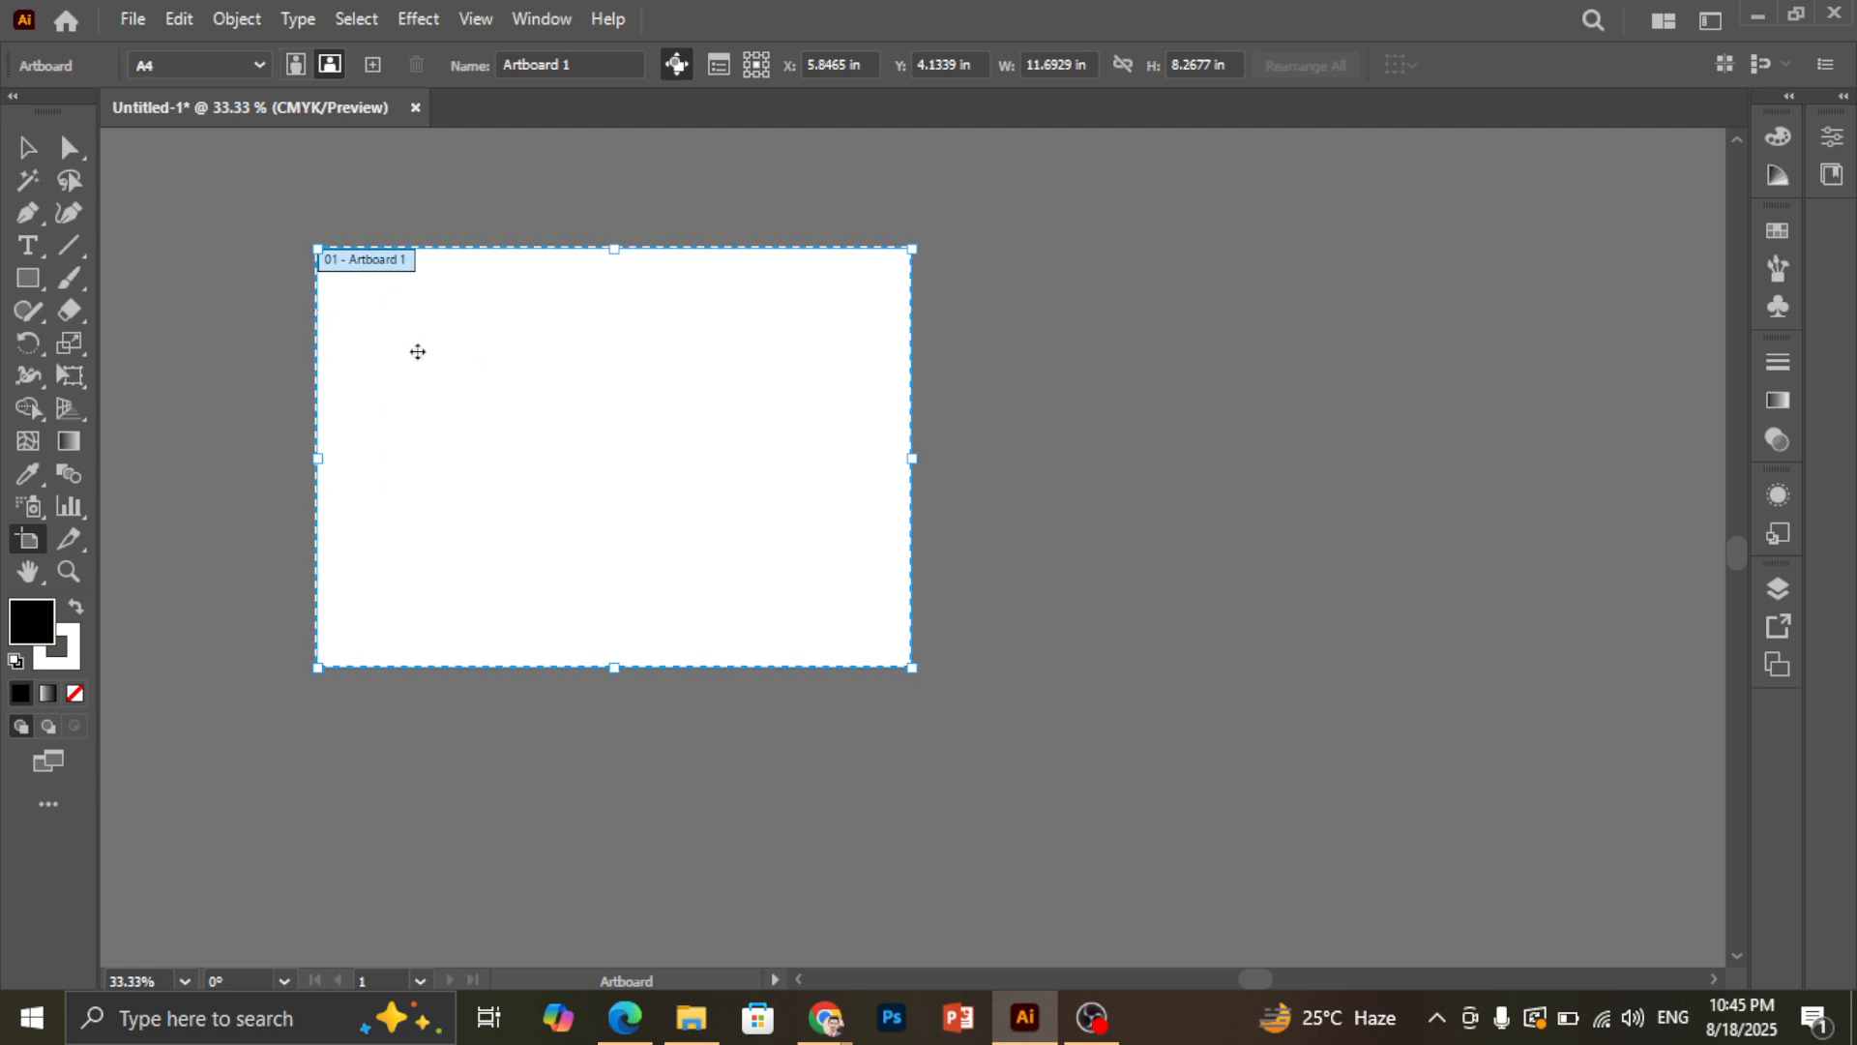
{"action": "scroll", "coordinate": [572, 364], "scroll_direction": "down", "scroll_amount": 1}
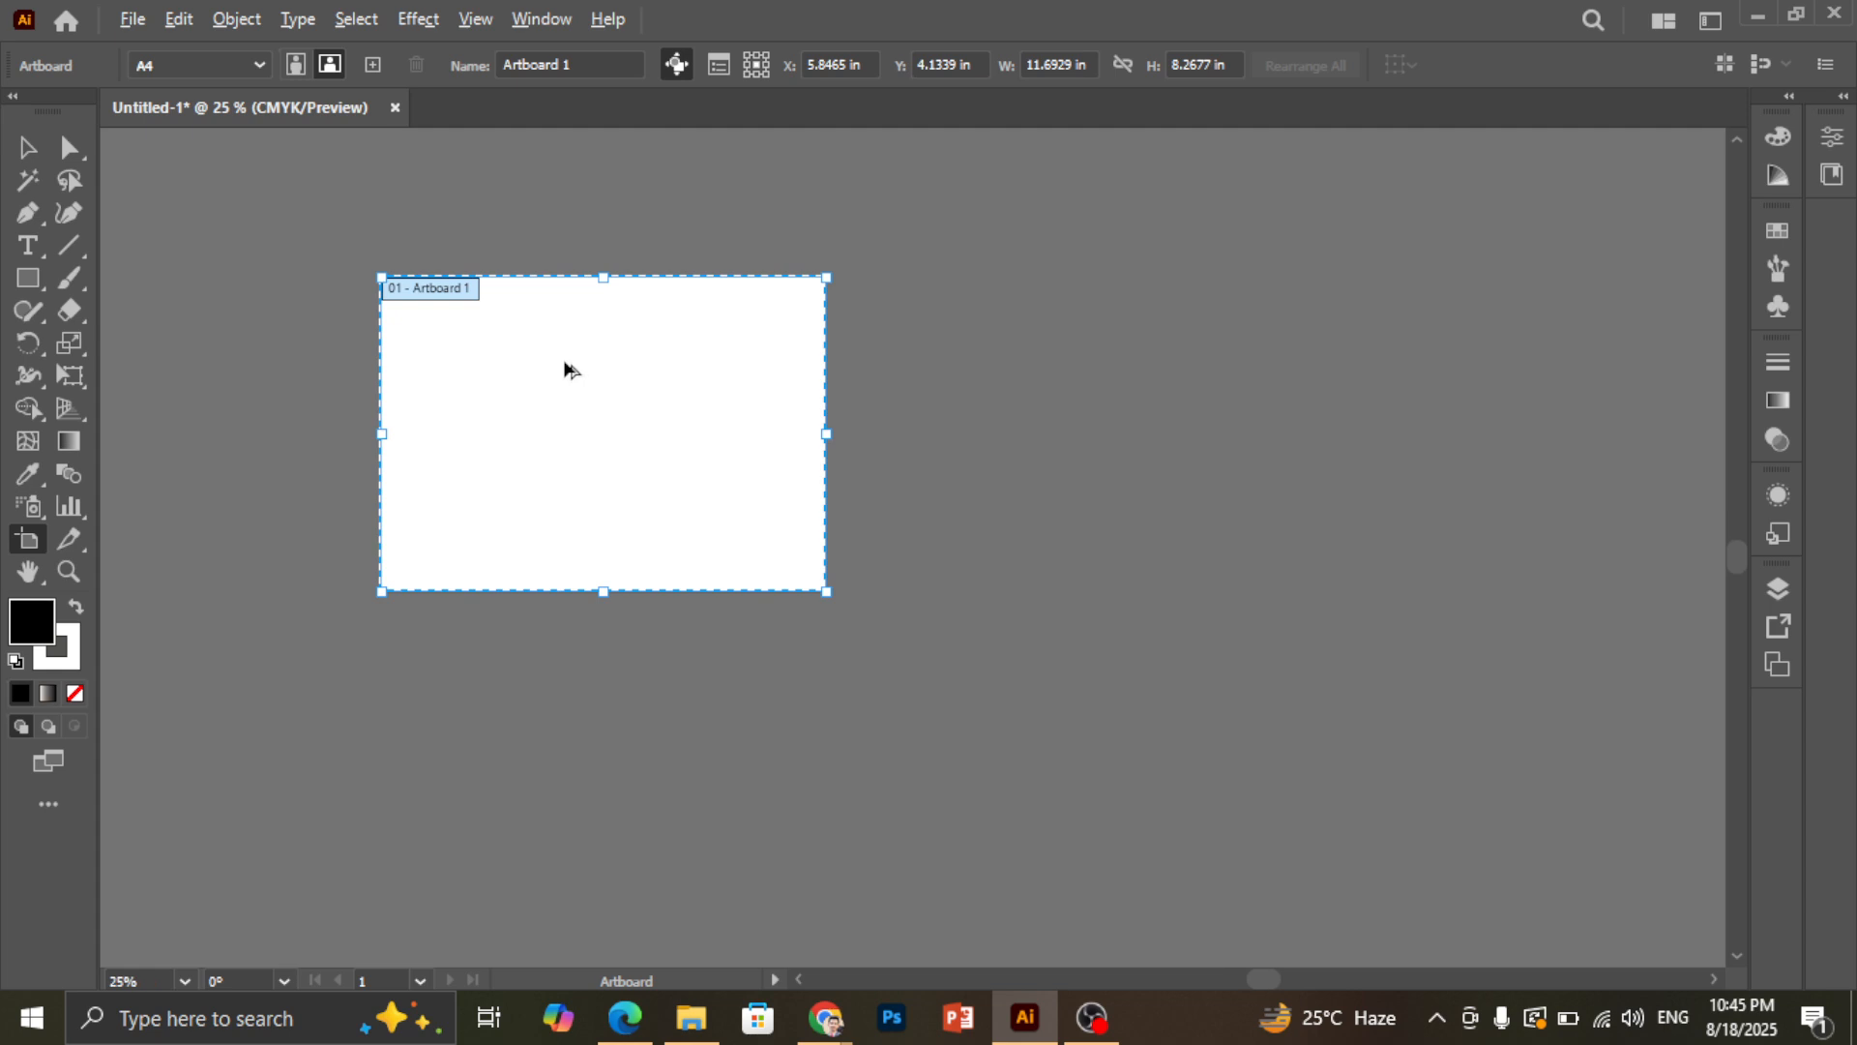
{"action": "scroll", "coordinate": [564, 361], "scroll_direction": "up", "scroll_amount": 1}
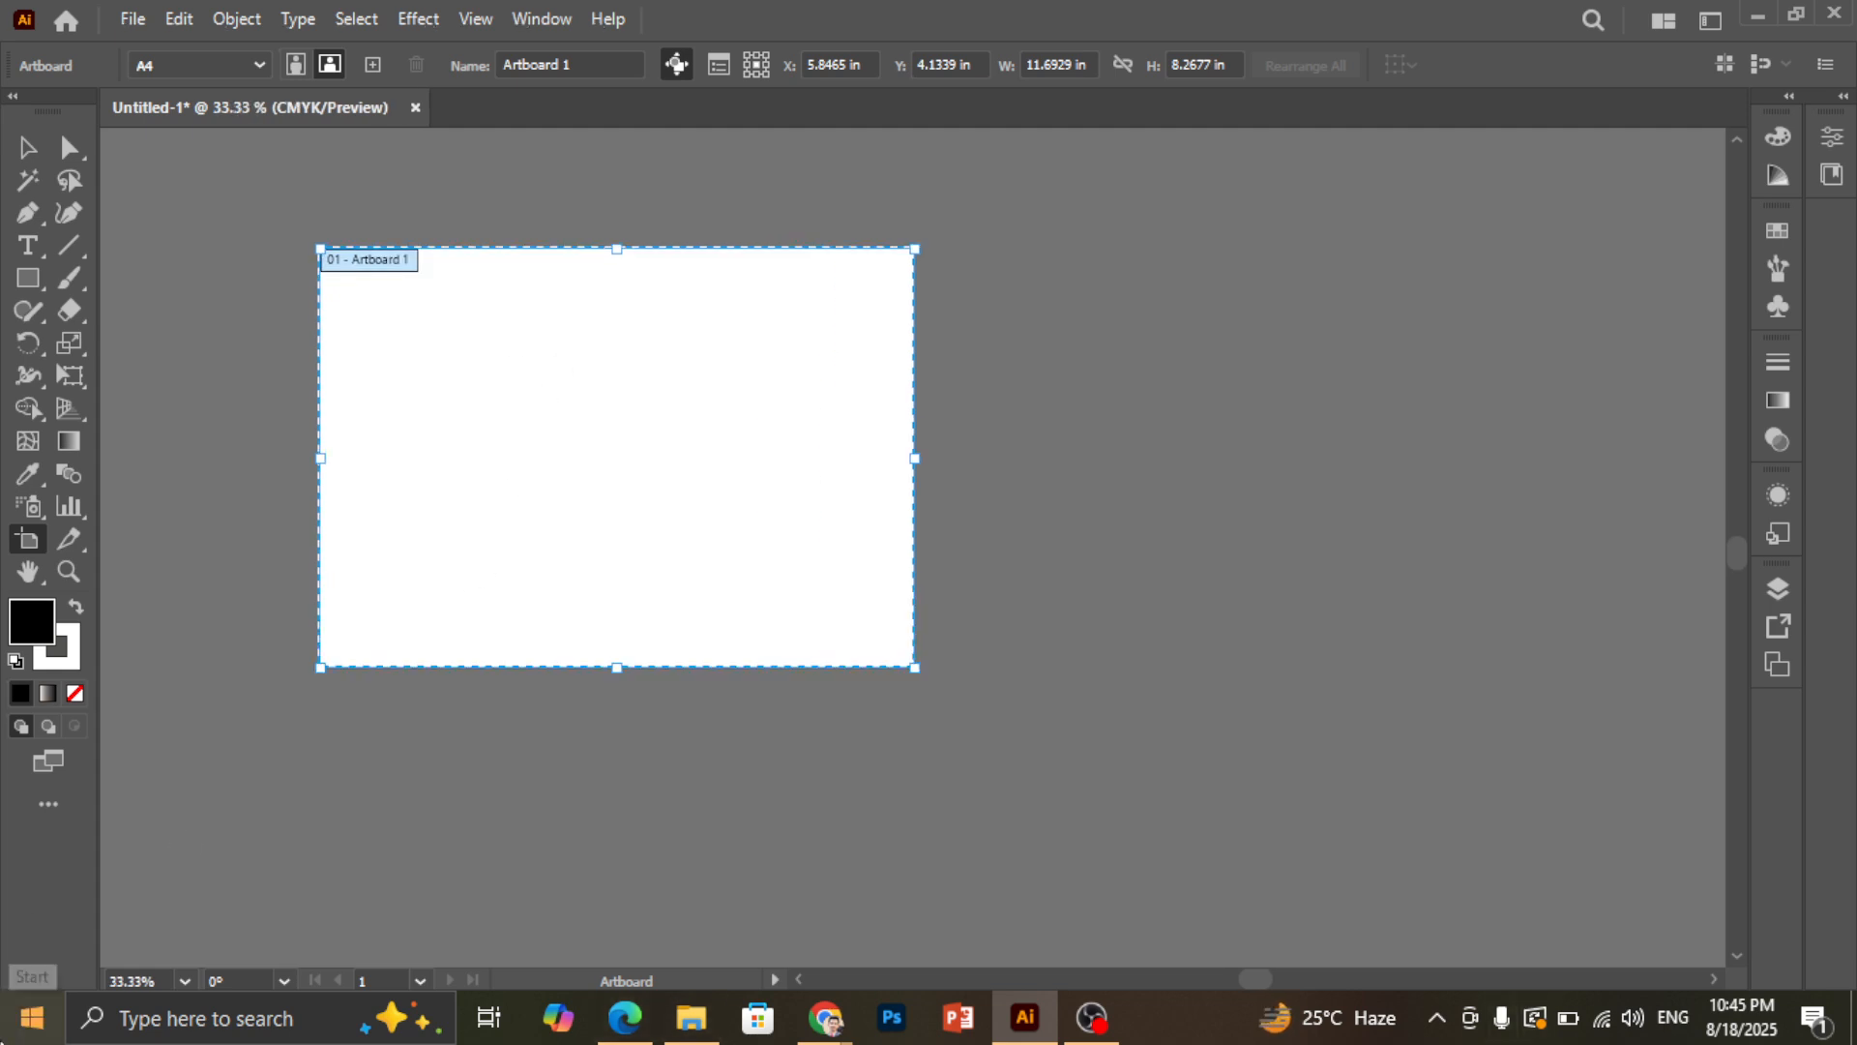
Switch to the Selection tool and expand the collapsed Color, Swatches, Appearance and Layers panels
{"action": "left_click", "coordinate": [27, 147]}
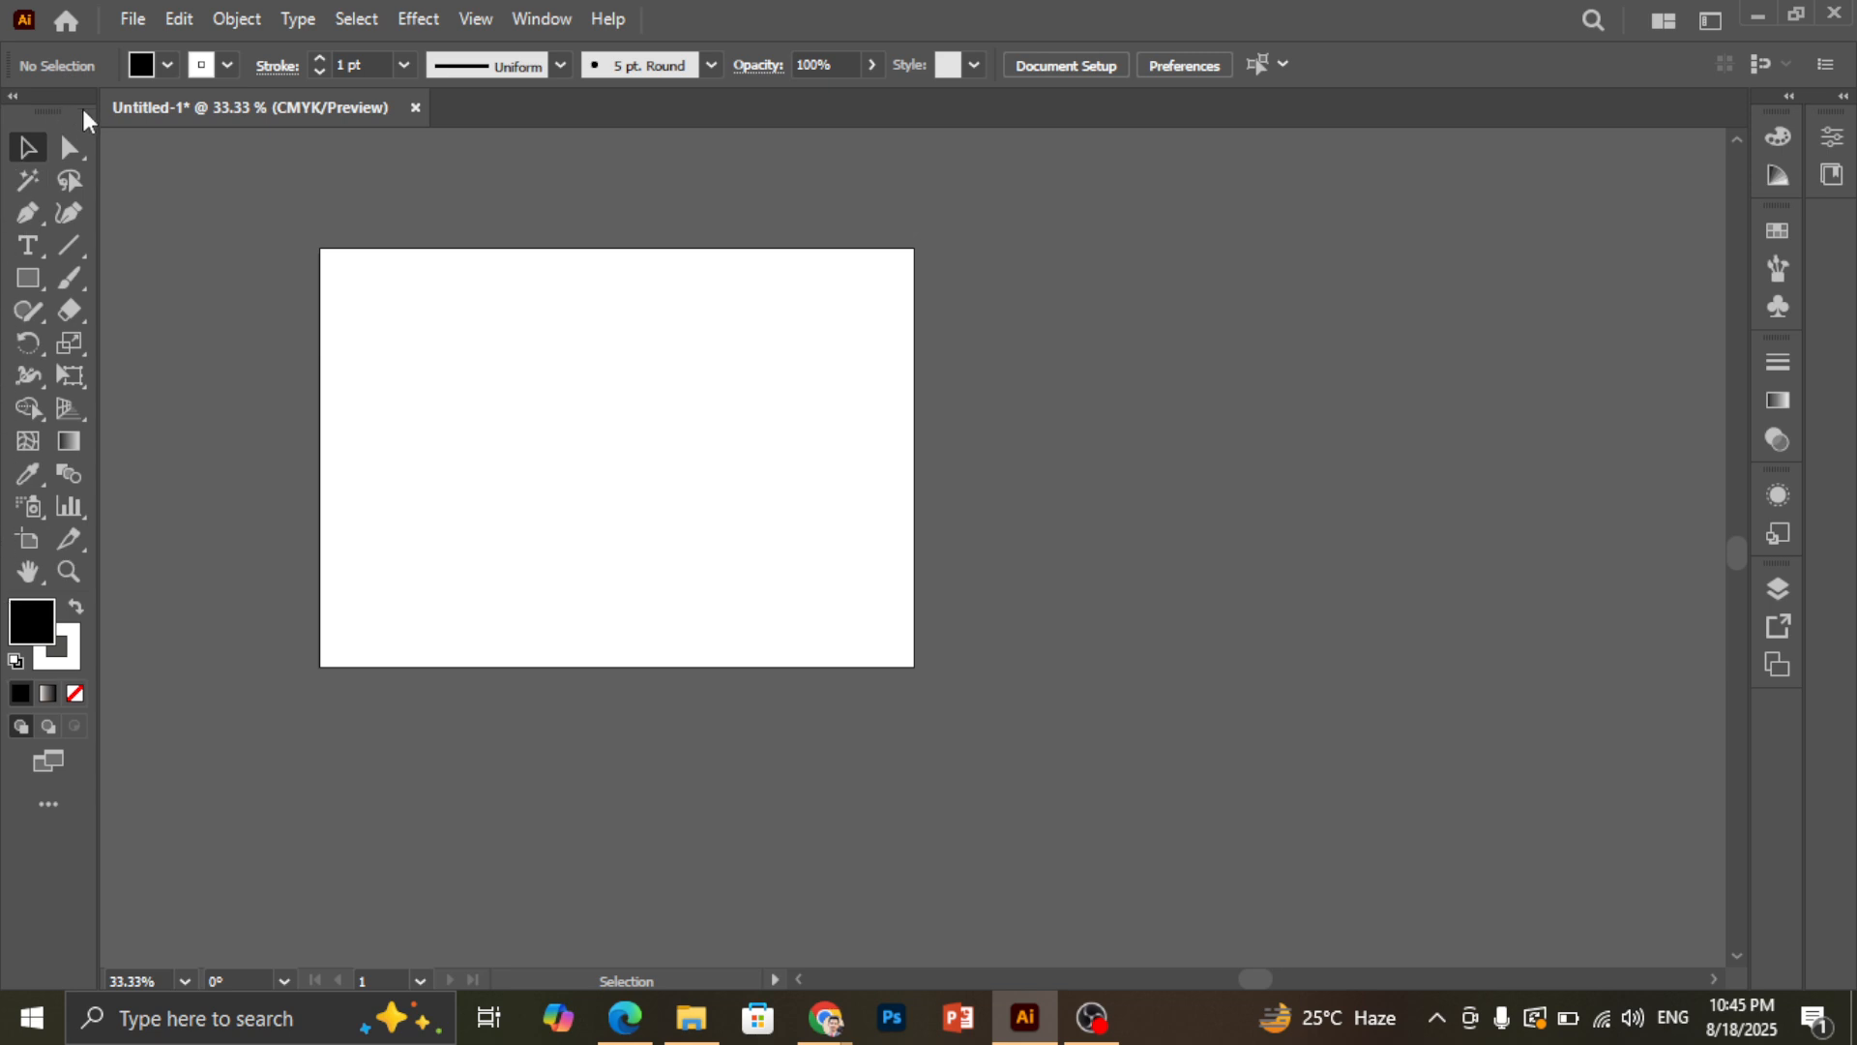
{"action": "mouse_move", "coordinate": [27, 106]}
{"action": "left_mouse_down"}
{"action": "mouse_move", "coordinate": [91, 183]}
{"action": "mouse_move", "coordinate": [120, 166]}
{"action": "mouse_move", "coordinate": [111, 139]}
{"action": "mouse_move", "coordinate": [271, 189]}
{"action": "mouse_move", "coordinate": [142, 190]}
{"action": "mouse_move", "coordinate": [60, 180]}
{"action": "mouse_move", "coordinate": [35, 46]}
{"action": "mouse_move", "coordinate": [56, 144]}
{"action": "mouse_move", "coordinate": [121, 106]}
{"action": "mouse_move", "coordinate": [251, 97]}
{"action": "mouse_move", "coordinate": [416, 92]}
{"action": "mouse_move", "coordinate": [522, 114]}
{"action": "mouse_move", "coordinate": [102, 157]}
{"action": "mouse_move", "coordinate": [8, 136]}
{"action": "left_mouse_up"}
{"action": "left_click", "coordinate": [1790, 101]}
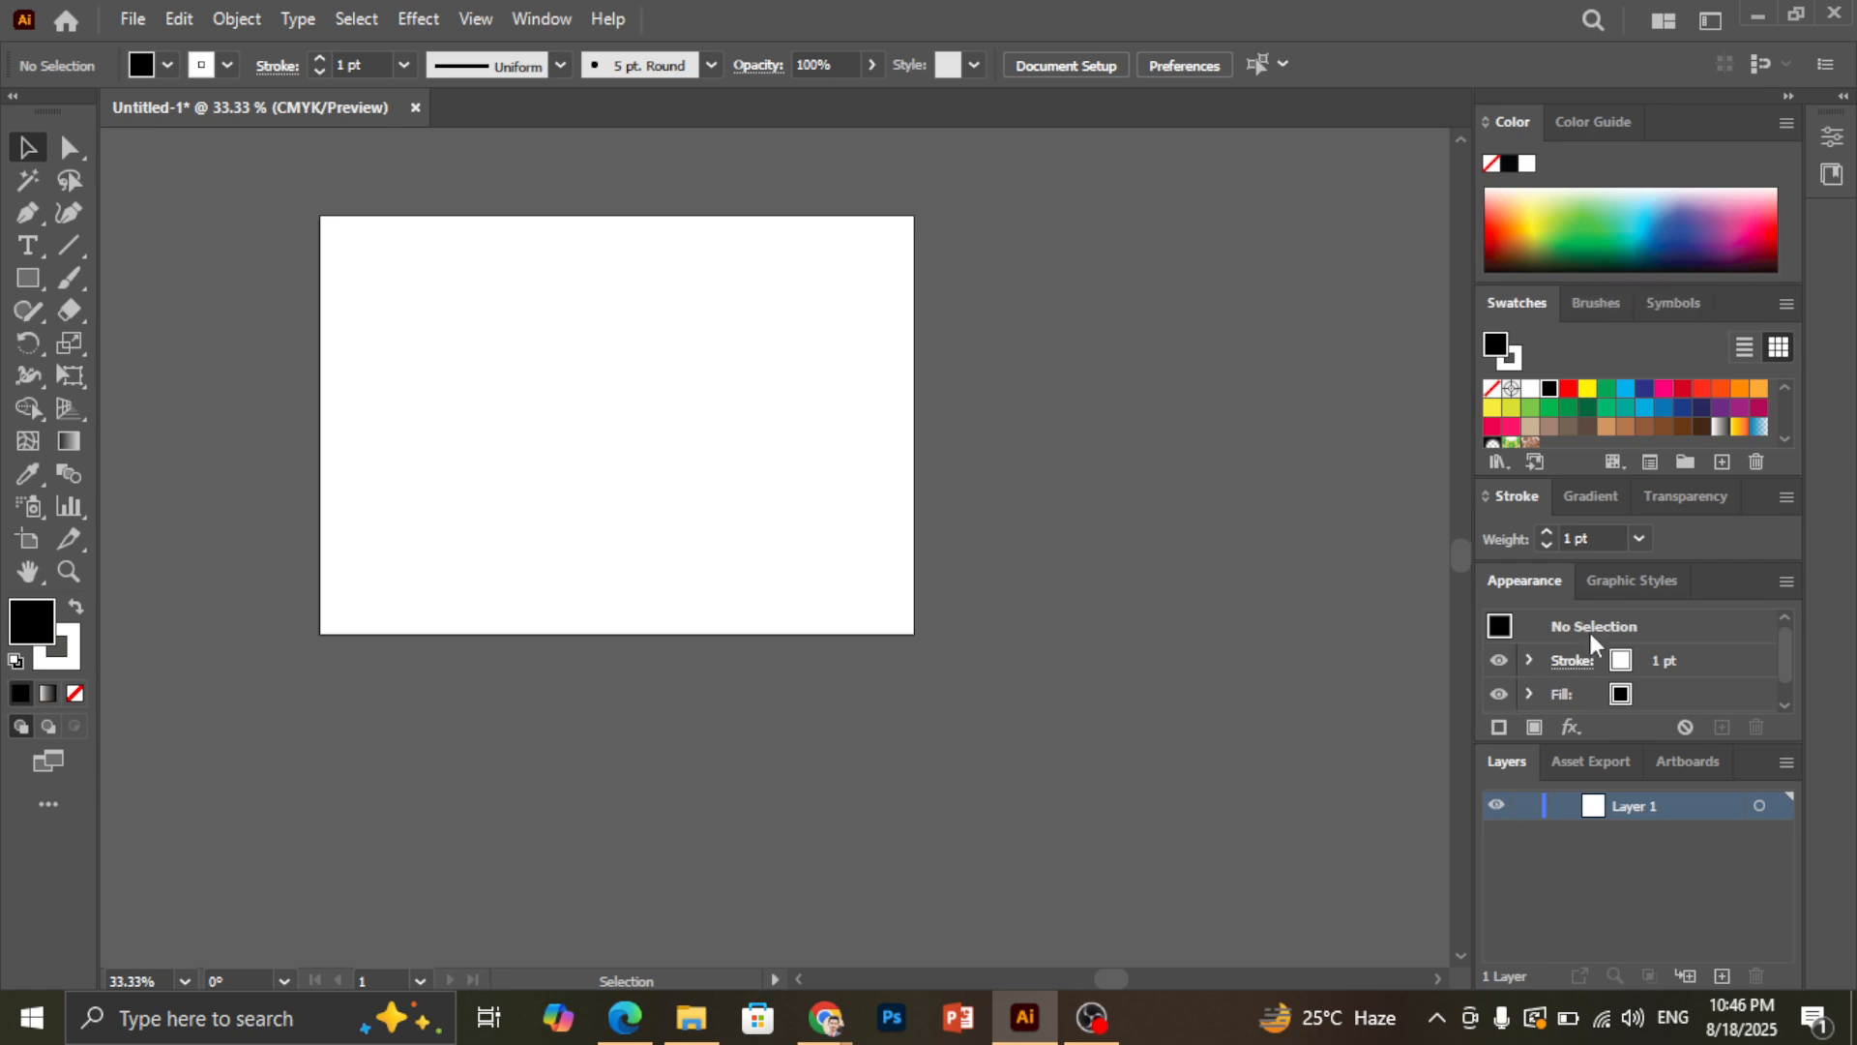
Examine the Appearance attributes and the available Graphic Styles
{"action": "scroll", "coordinate": [1634, 653], "scroll_direction": "down", "scroll_amount": 1}
{"action": "left_click_drag", "start_coordinate": [1788, 666], "coordinate": [1785, 637]}
{"action": "left_click", "coordinate": [1633, 582]}
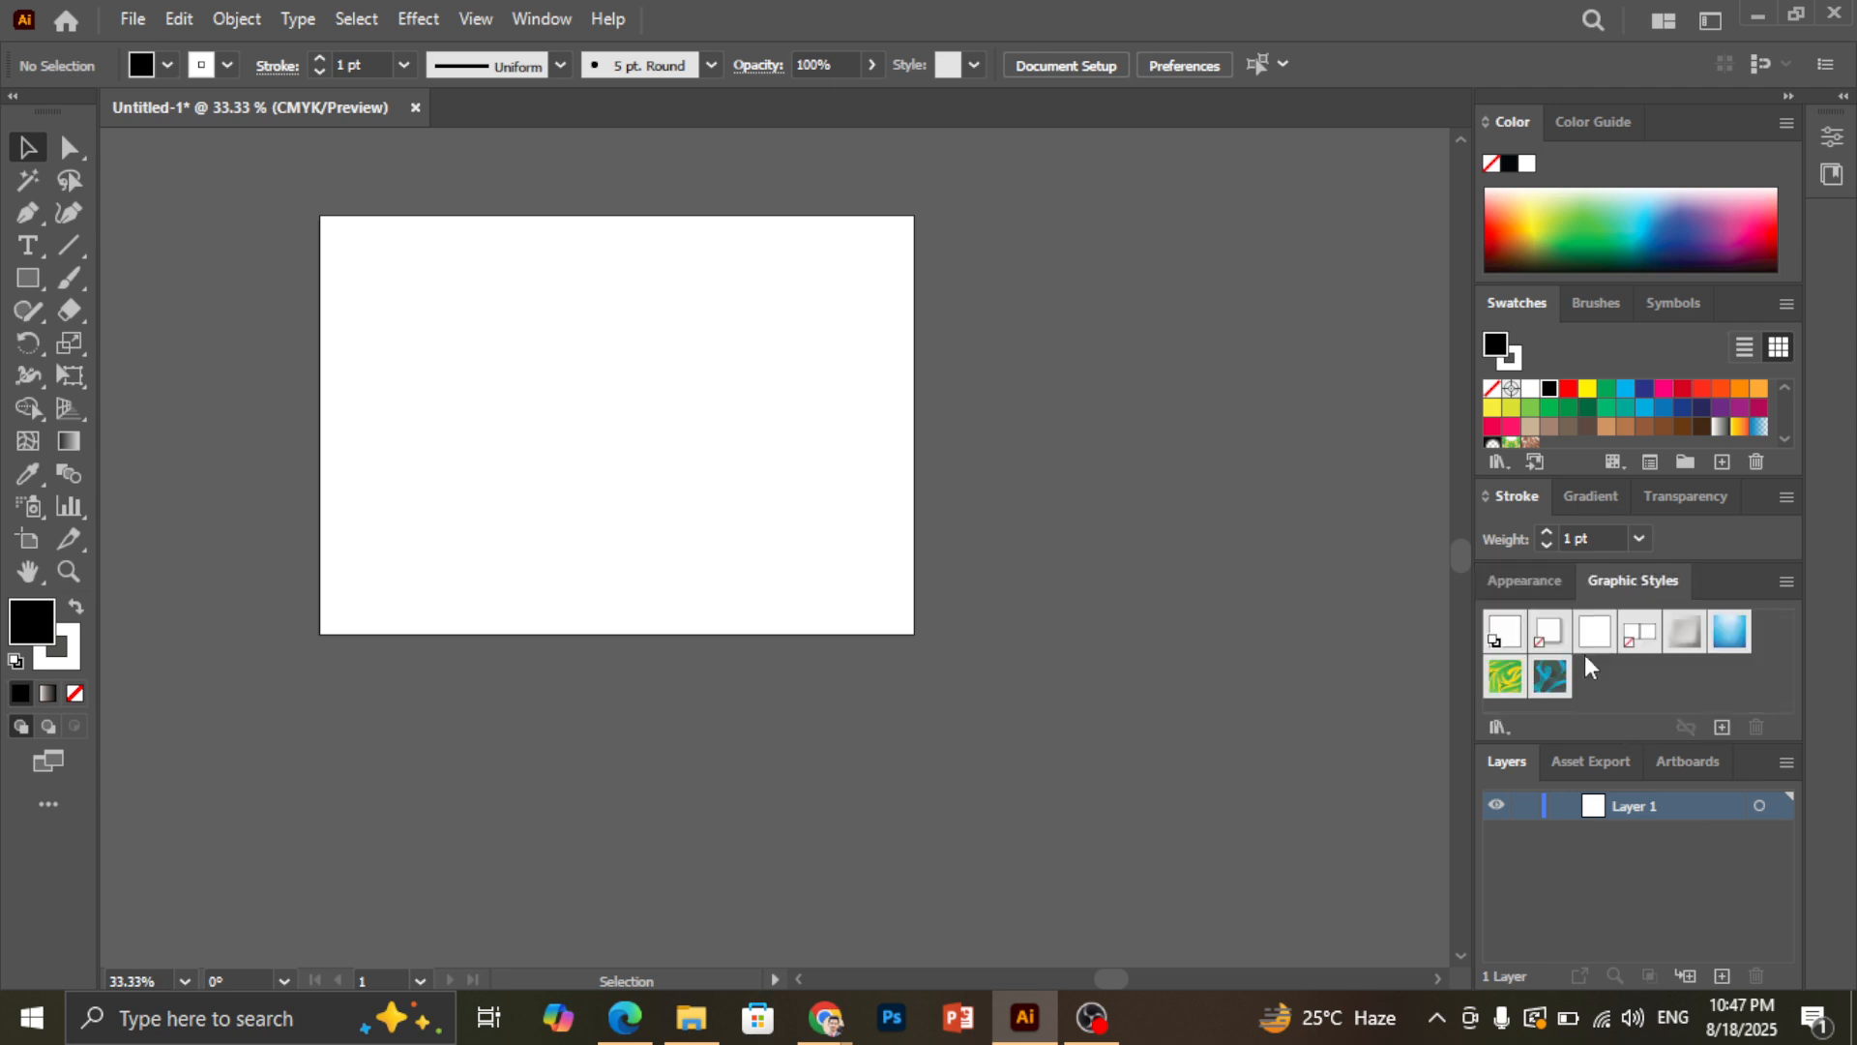
{"action": "left_click", "coordinate": [1544, 582]}
{"action": "scroll", "coordinate": [1621, 695], "scroll_direction": "down", "scroll_amount": 1}
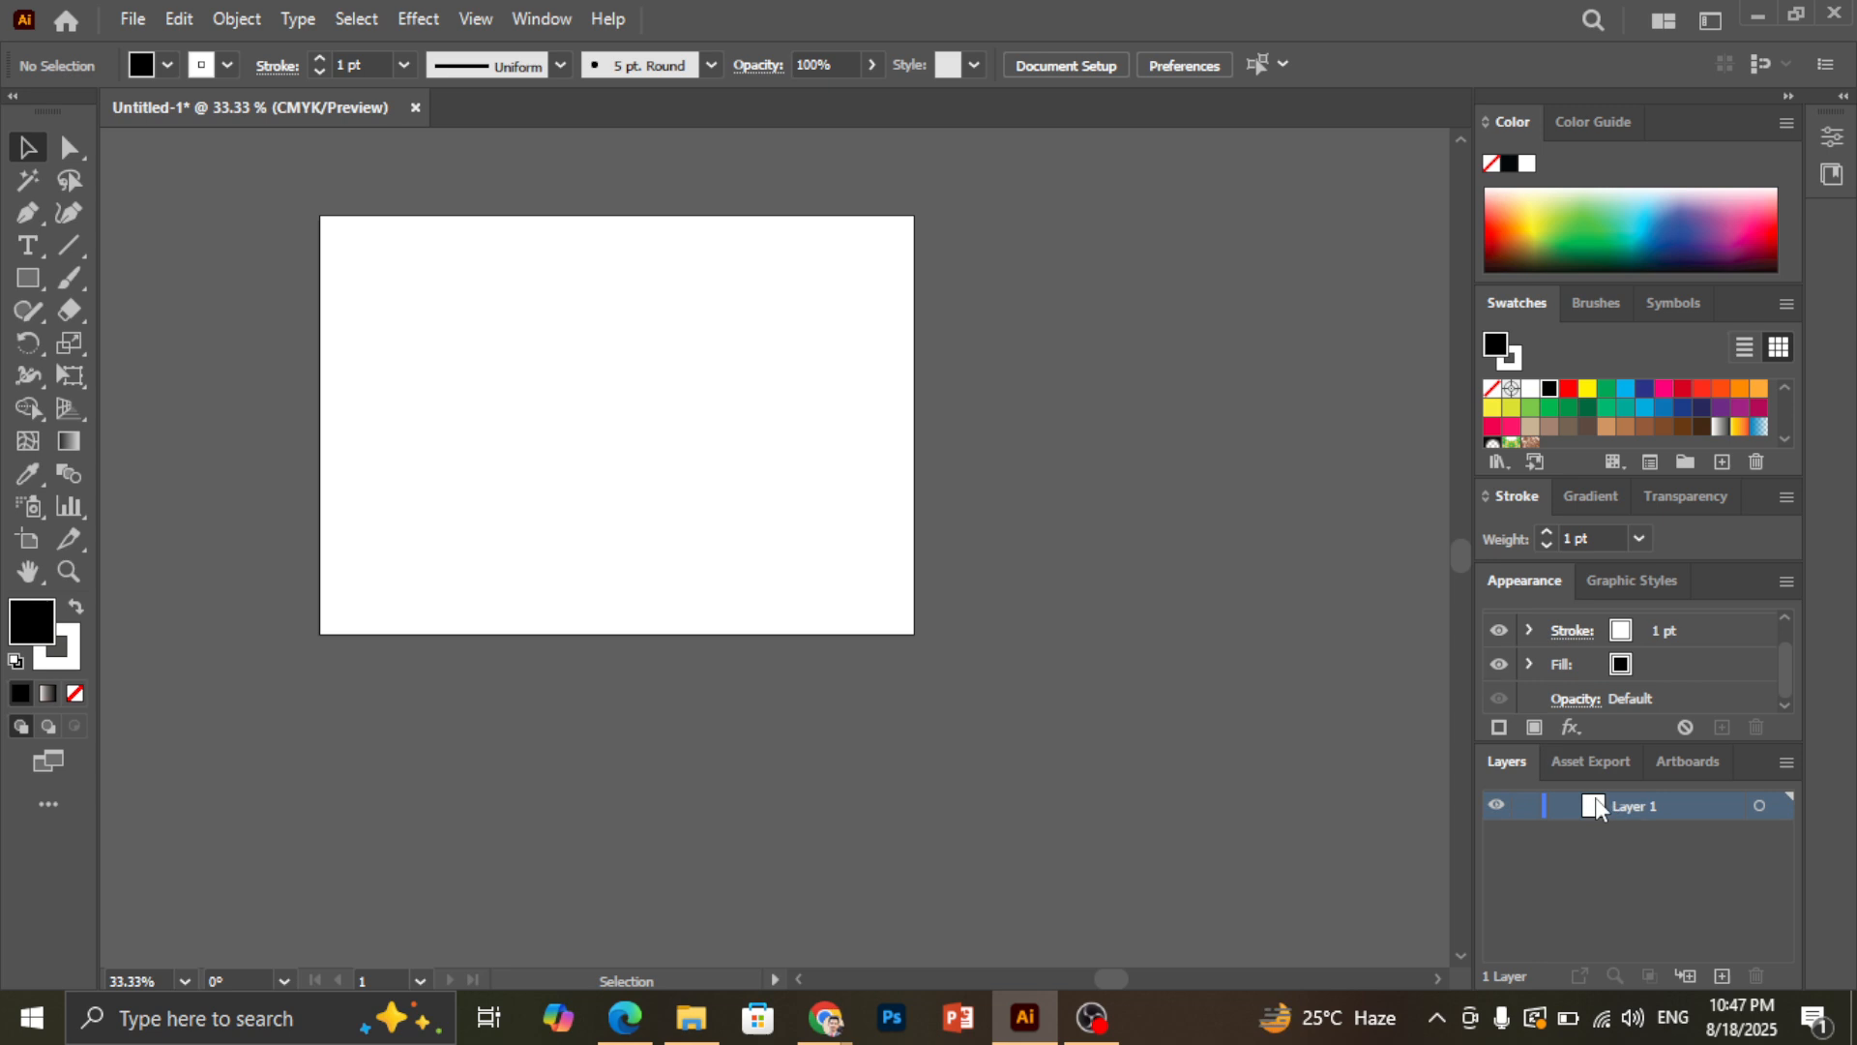
Draw three black rectangles of different sizes, the last overhanging the artboard's lower edge, with Layer 1 expanded to list its objects
{"action": "left_click", "coordinate": [29, 283]}
{"action": "left_click_drag", "start_coordinate": [515, 334], "coordinate": [618, 423]}
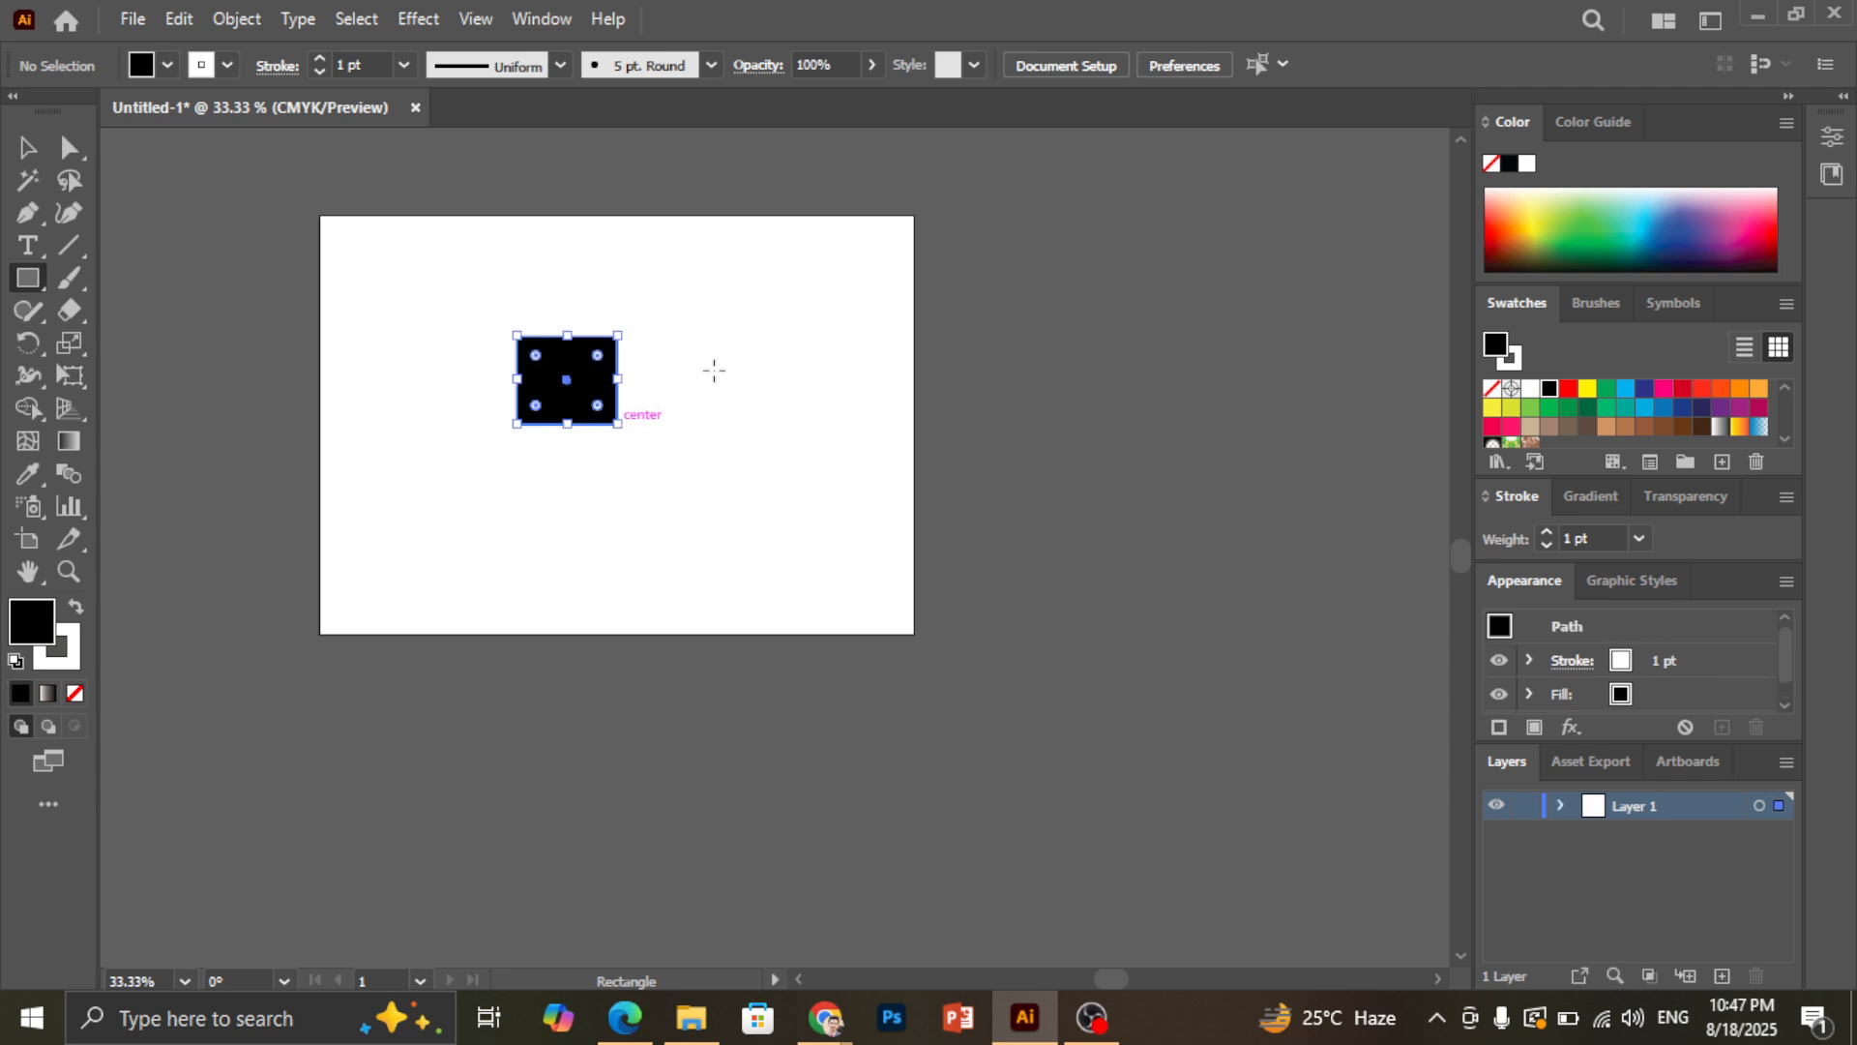
{"action": "left_click", "coordinate": [1560, 807]}
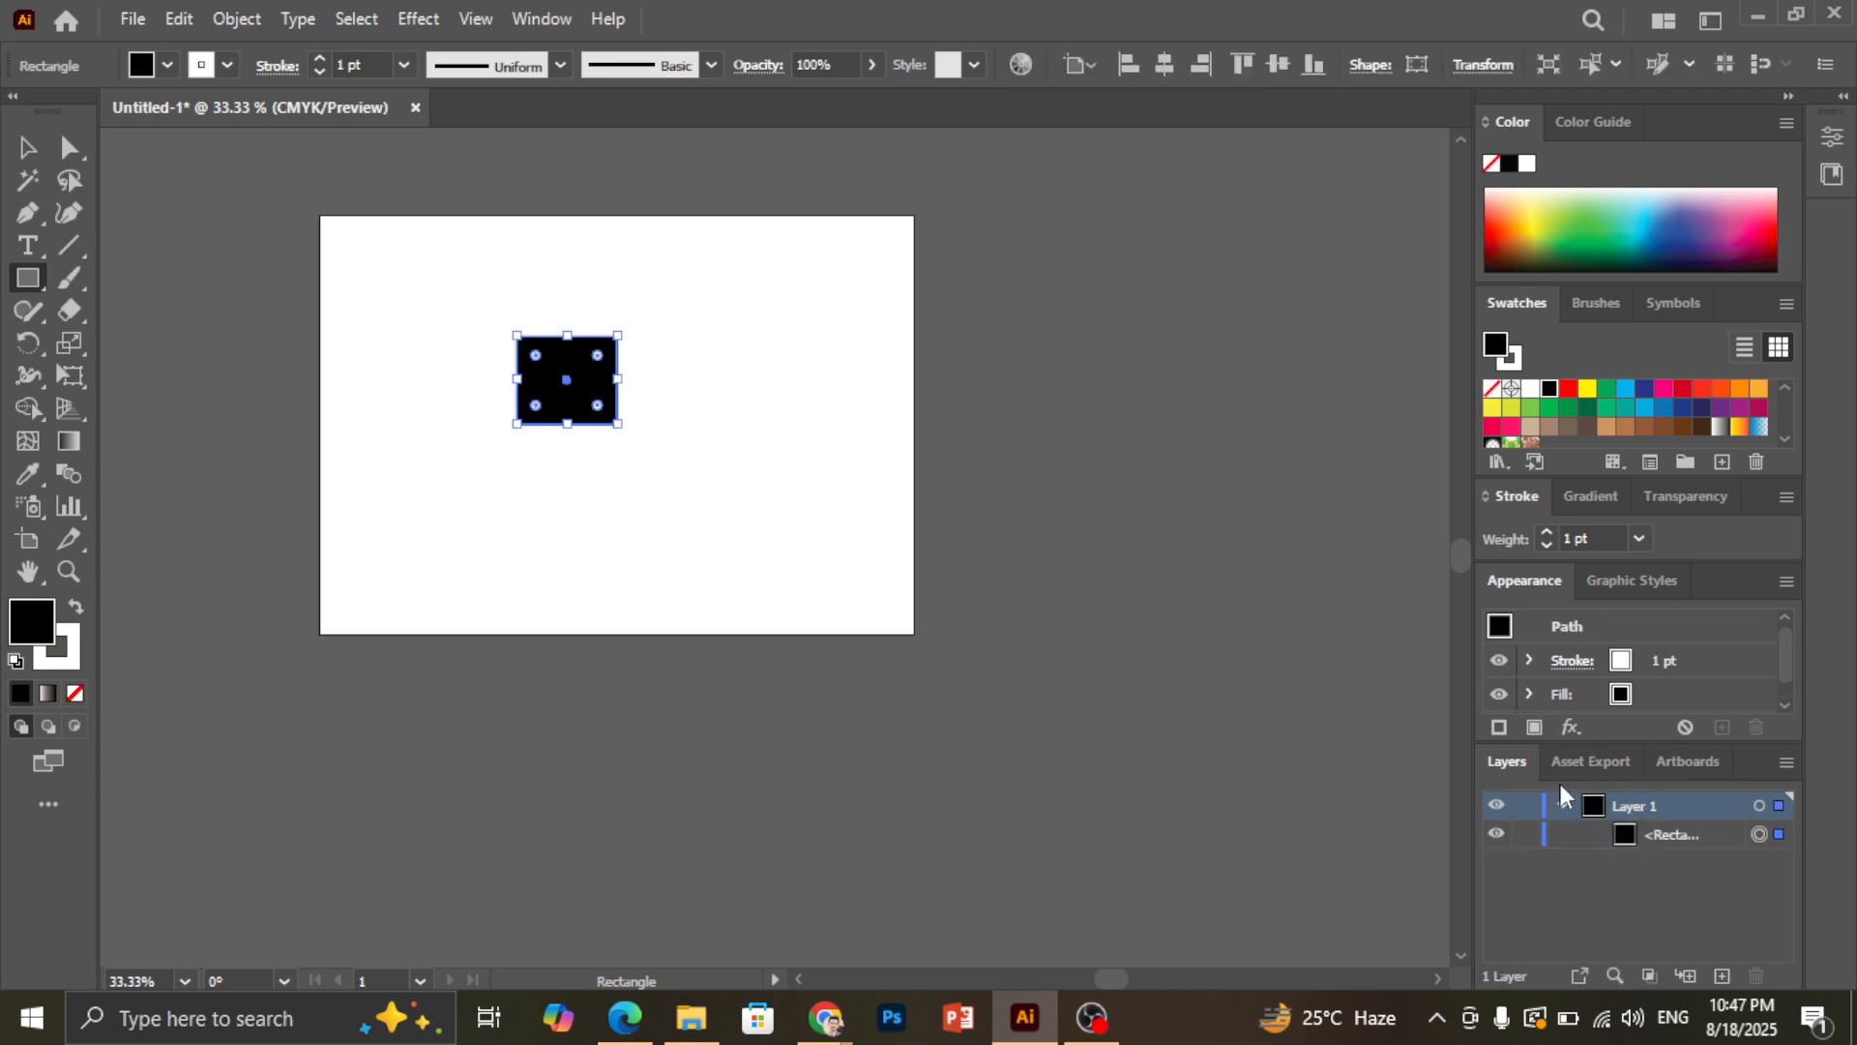
{"action": "left_click_drag", "start_coordinate": [671, 312], "coordinate": [824, 444]}
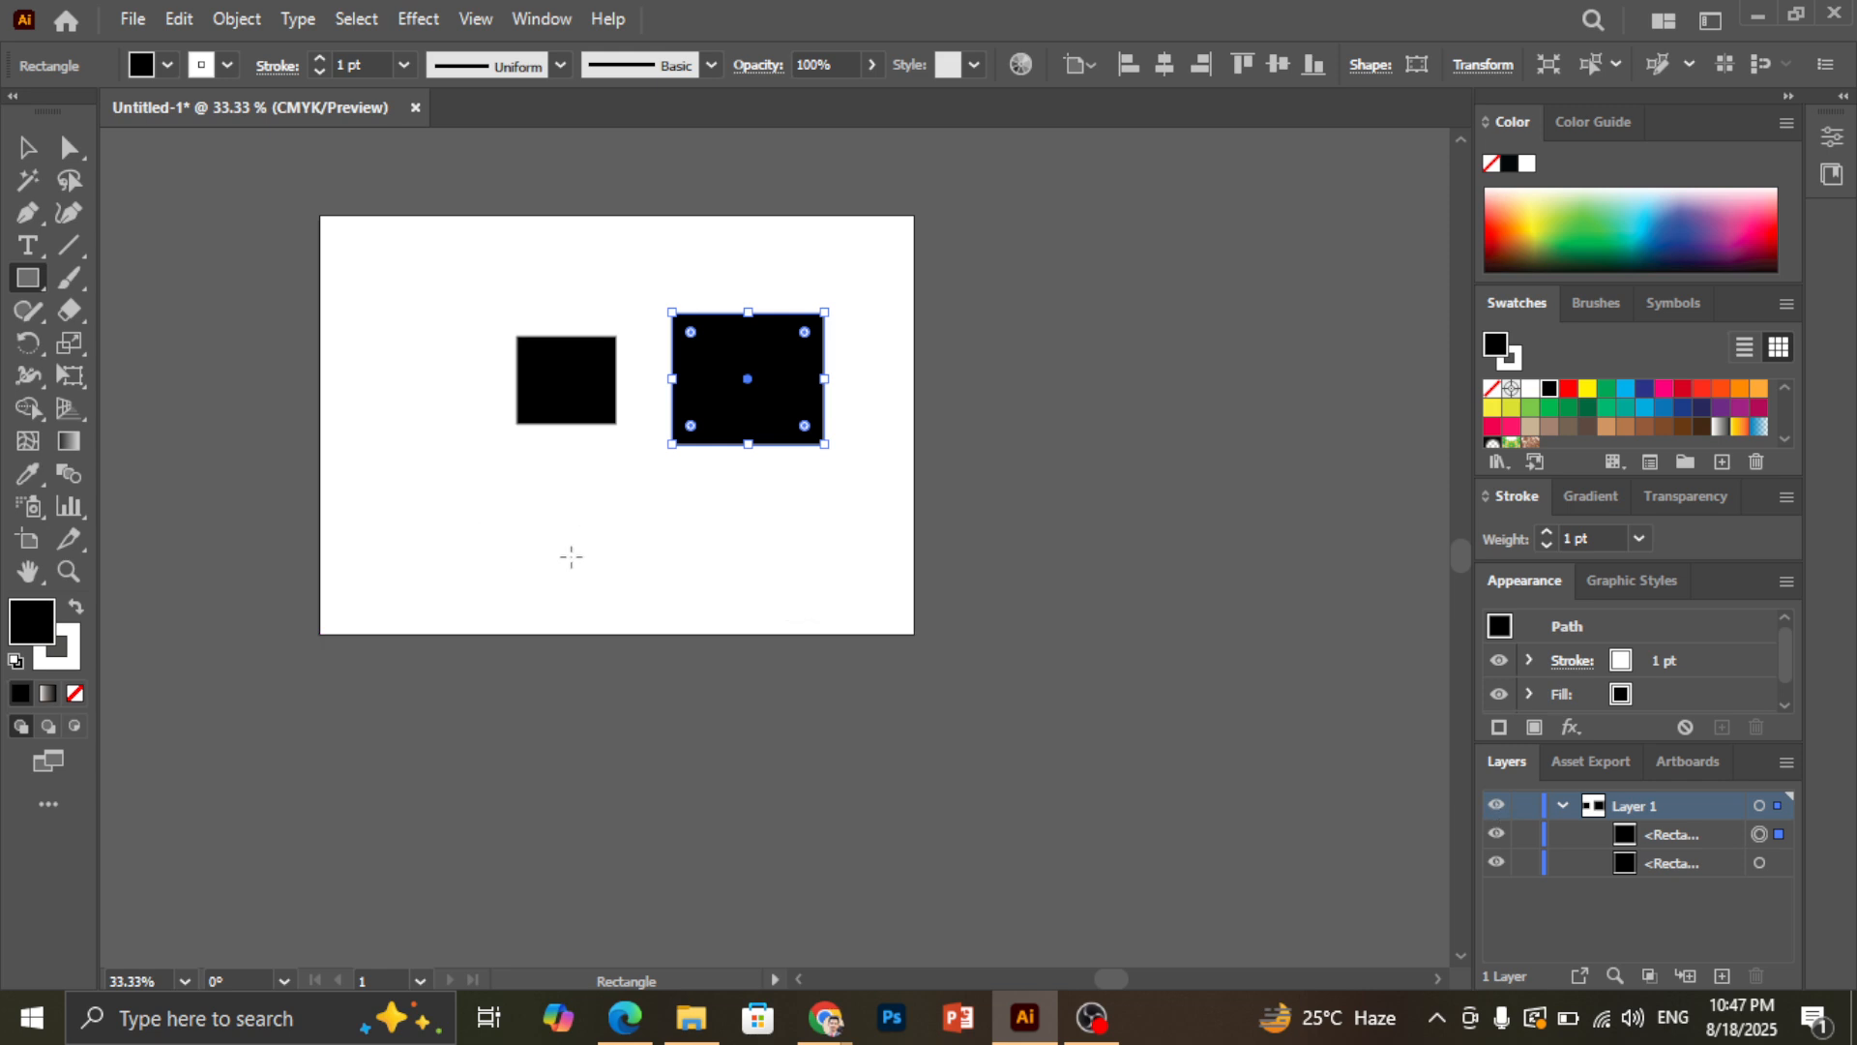
{"action": "left_click_drag", "start_coordinate": [568, 549], "coordinate": [778, 684]}
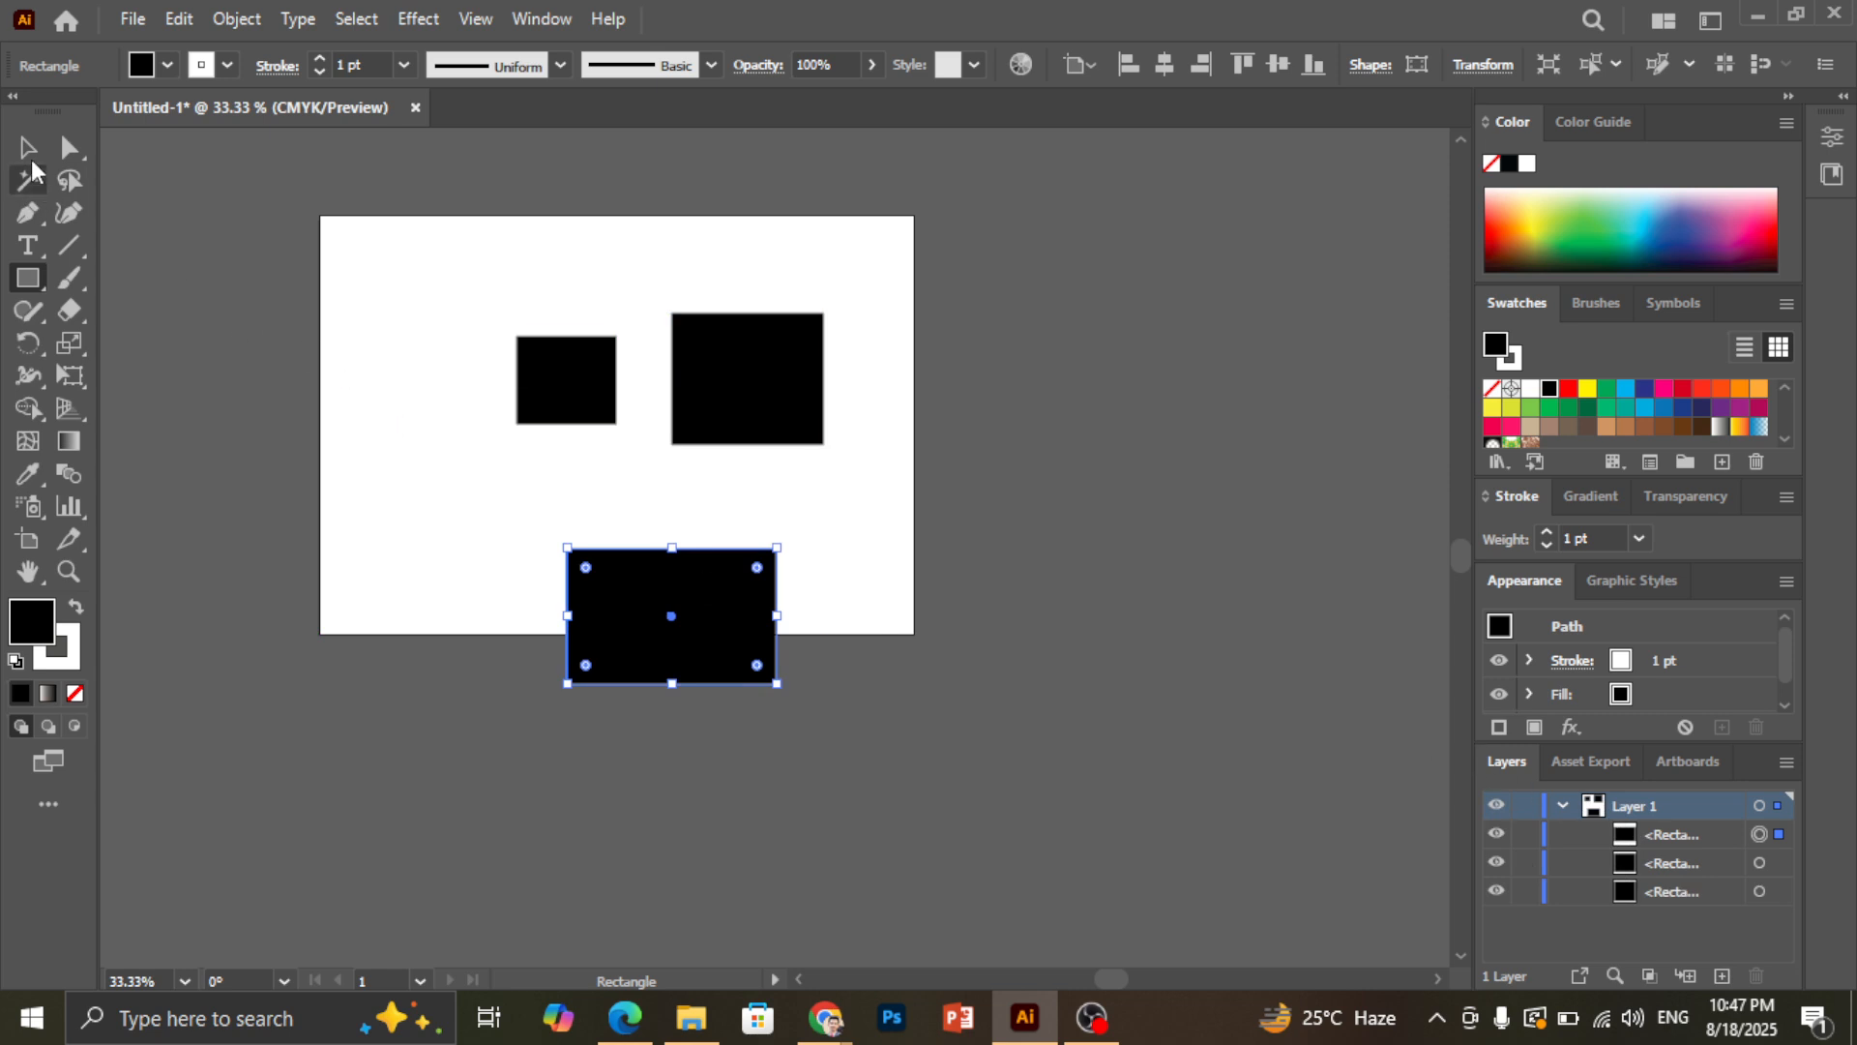
Select all three black rectangles and delete them, leaving the artboard empty
{"action": "key", "text": "v"}
{"action": "left_click_drag", "start_coordinate": [468, 256], "coordinate": [880, 688]}
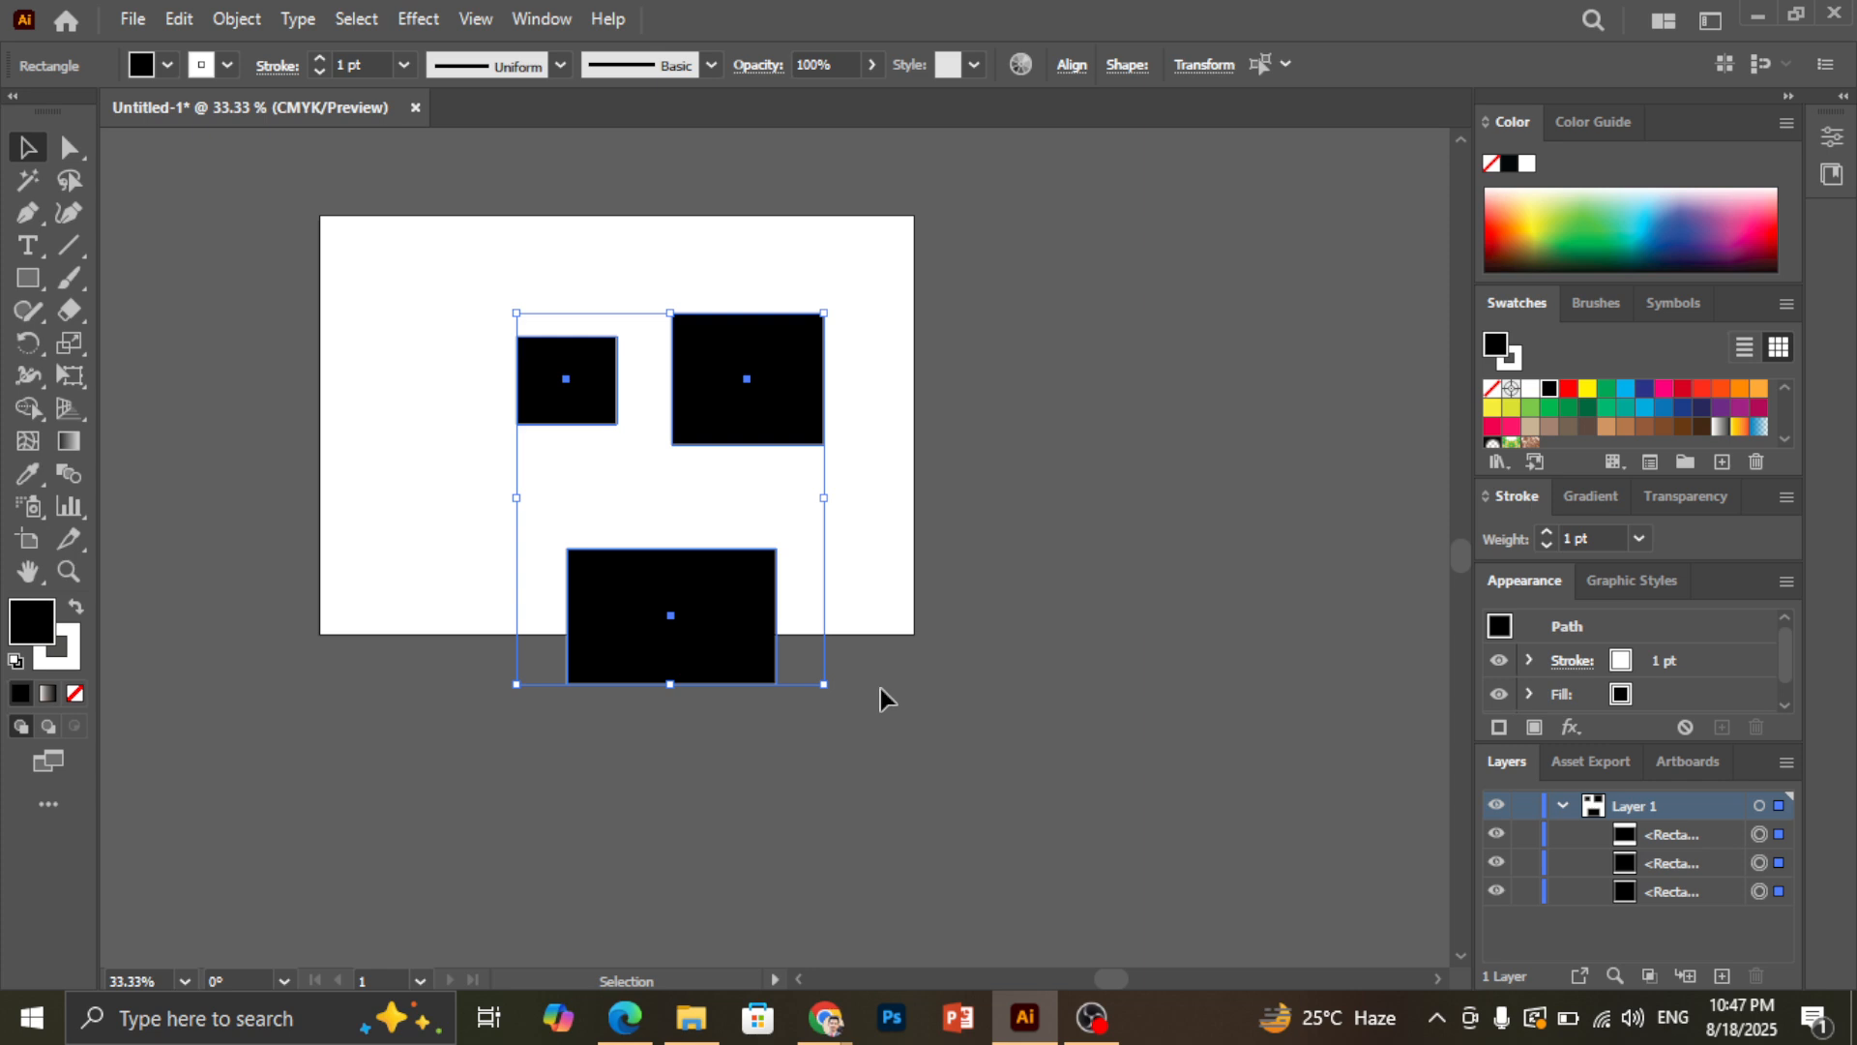
{"action": "key", "text": "Delete"}
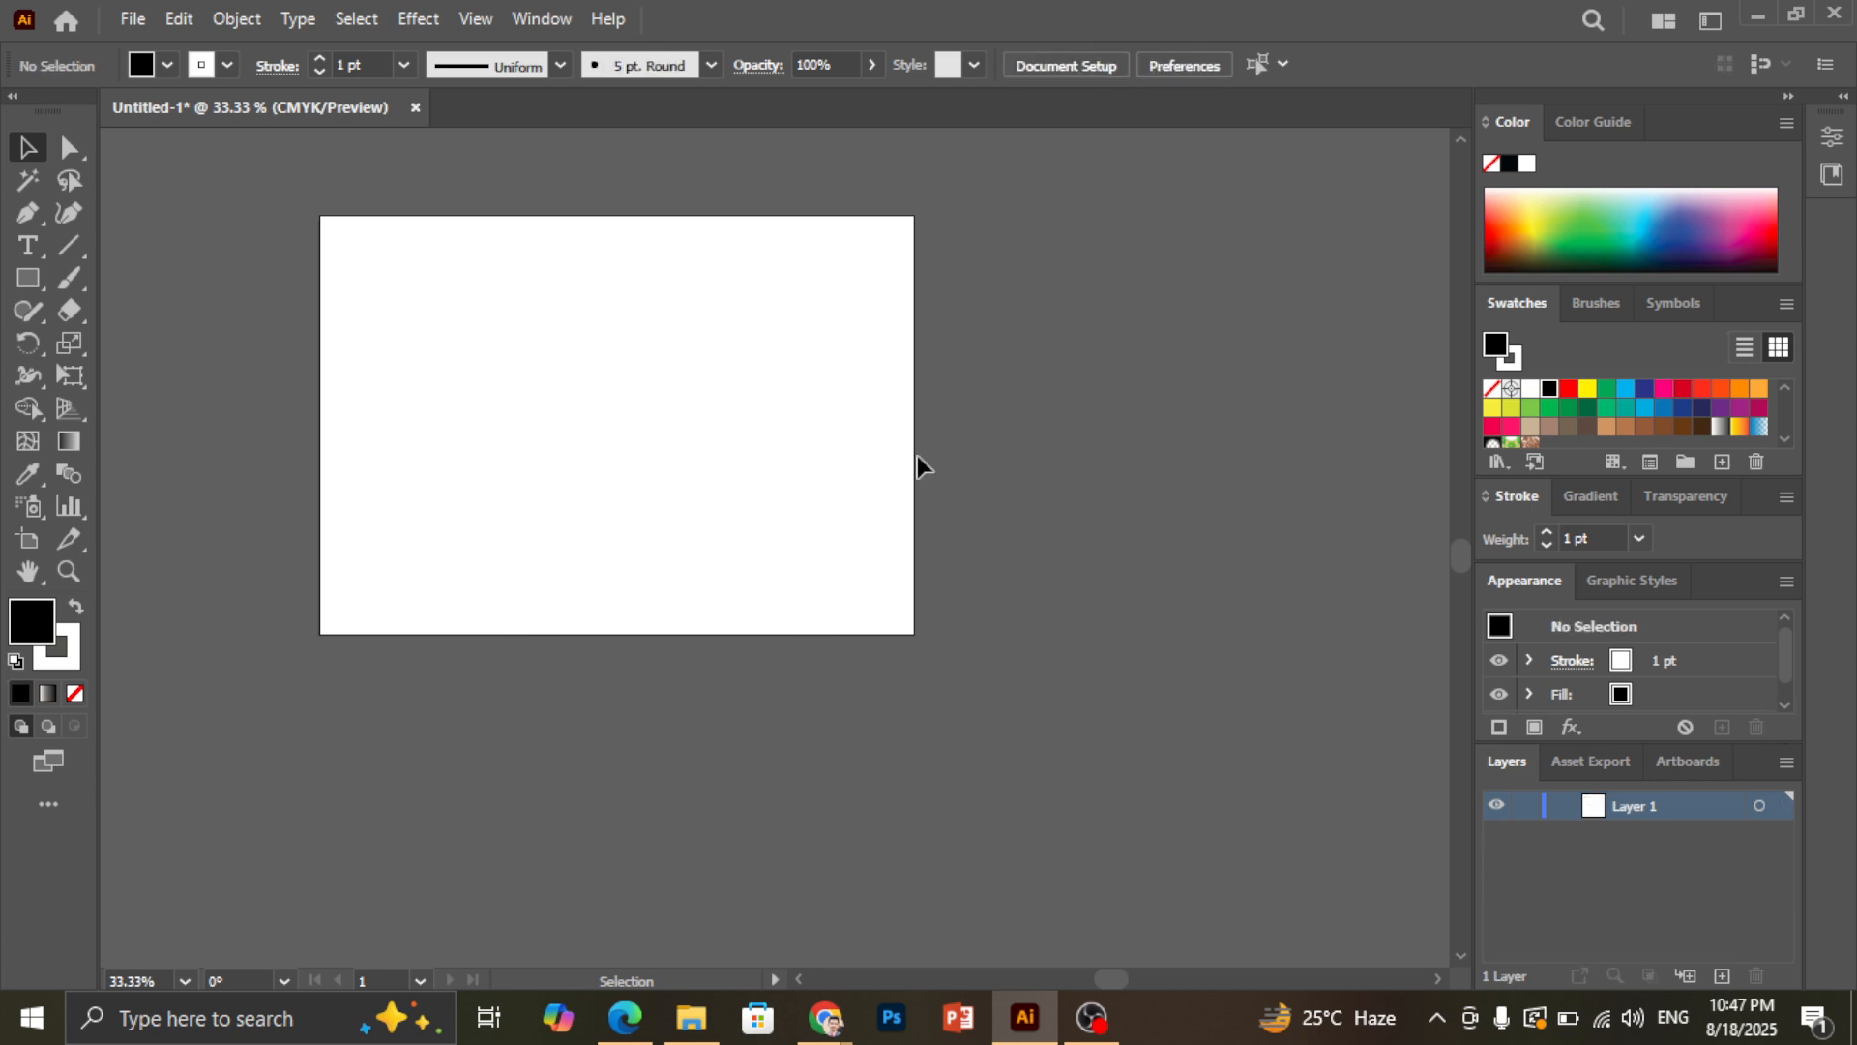
Draw a black landscape rectangle in the upper-left area of the artboard with the Rectangle tool
{"action": "scroll", "coordinate": [525, 430], "scroll_direction": "up", "scroll_amount": 1}
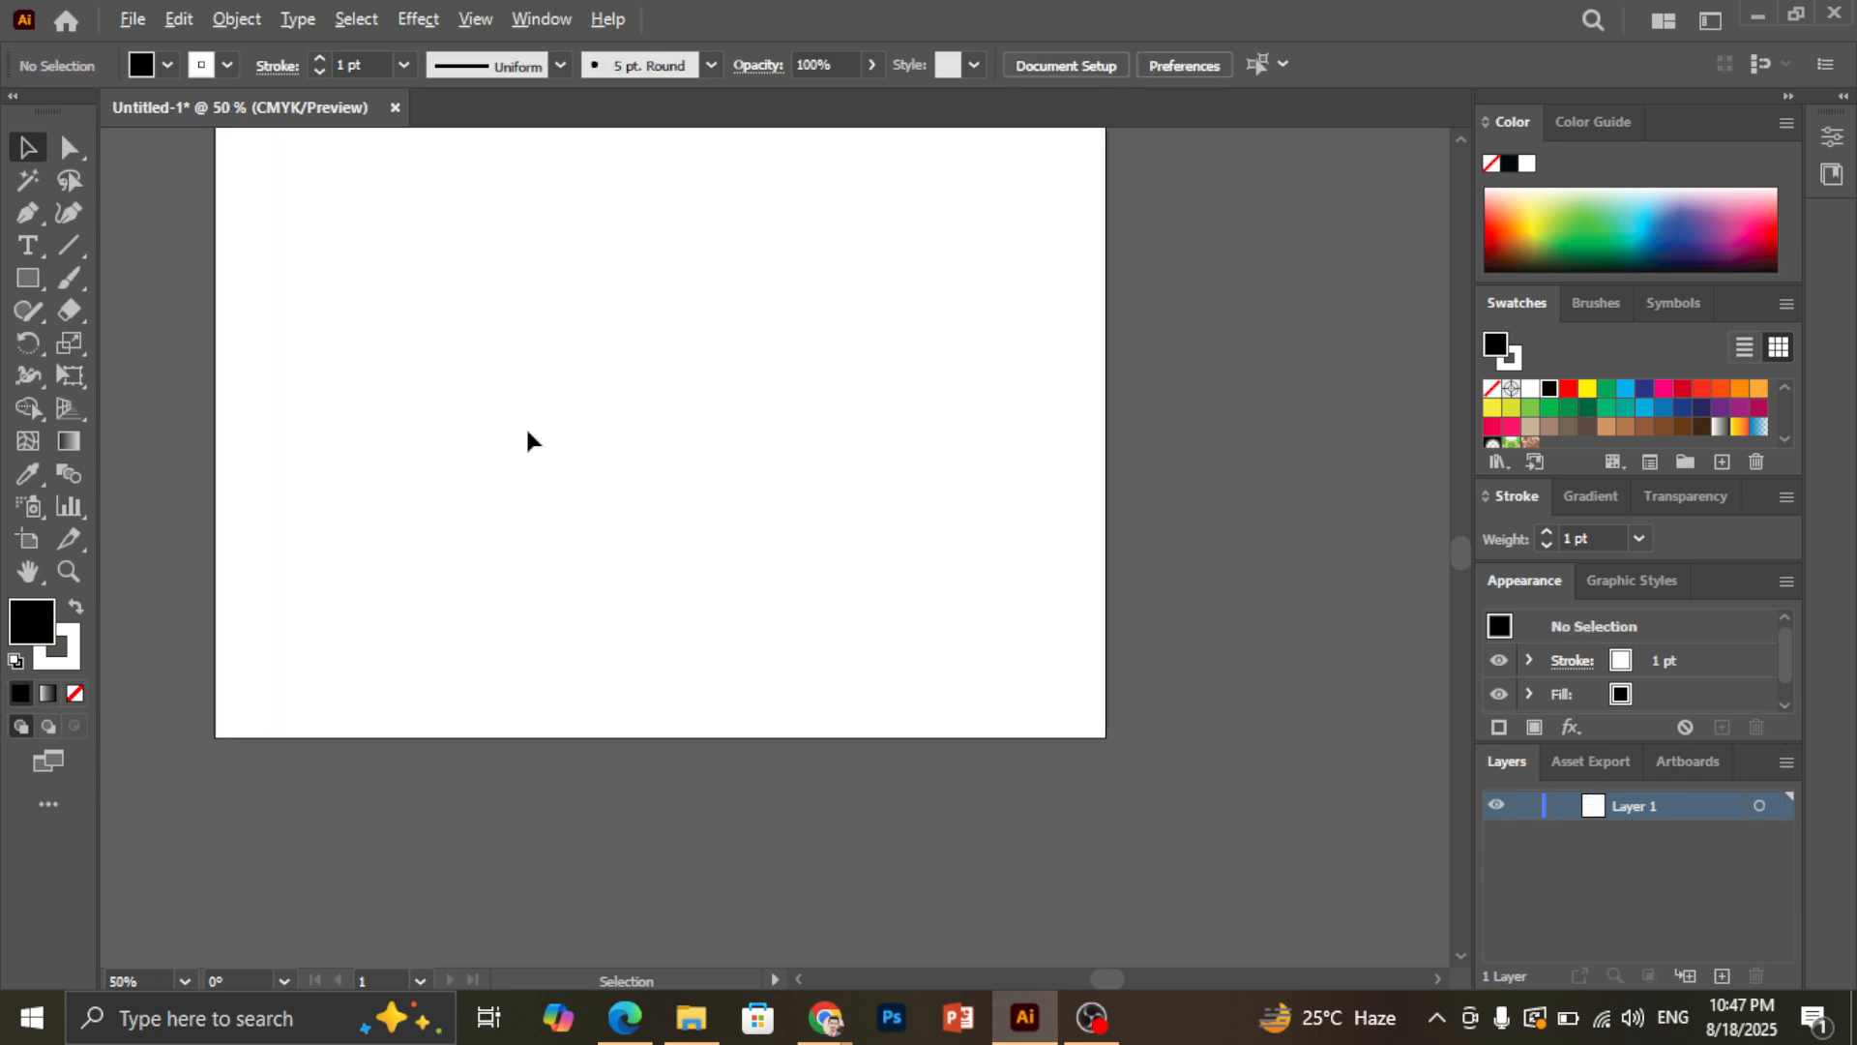
{"action": "scroll", "coordinate": [634, 503], "scroll_direction": "up", "scroll_amount": 1}
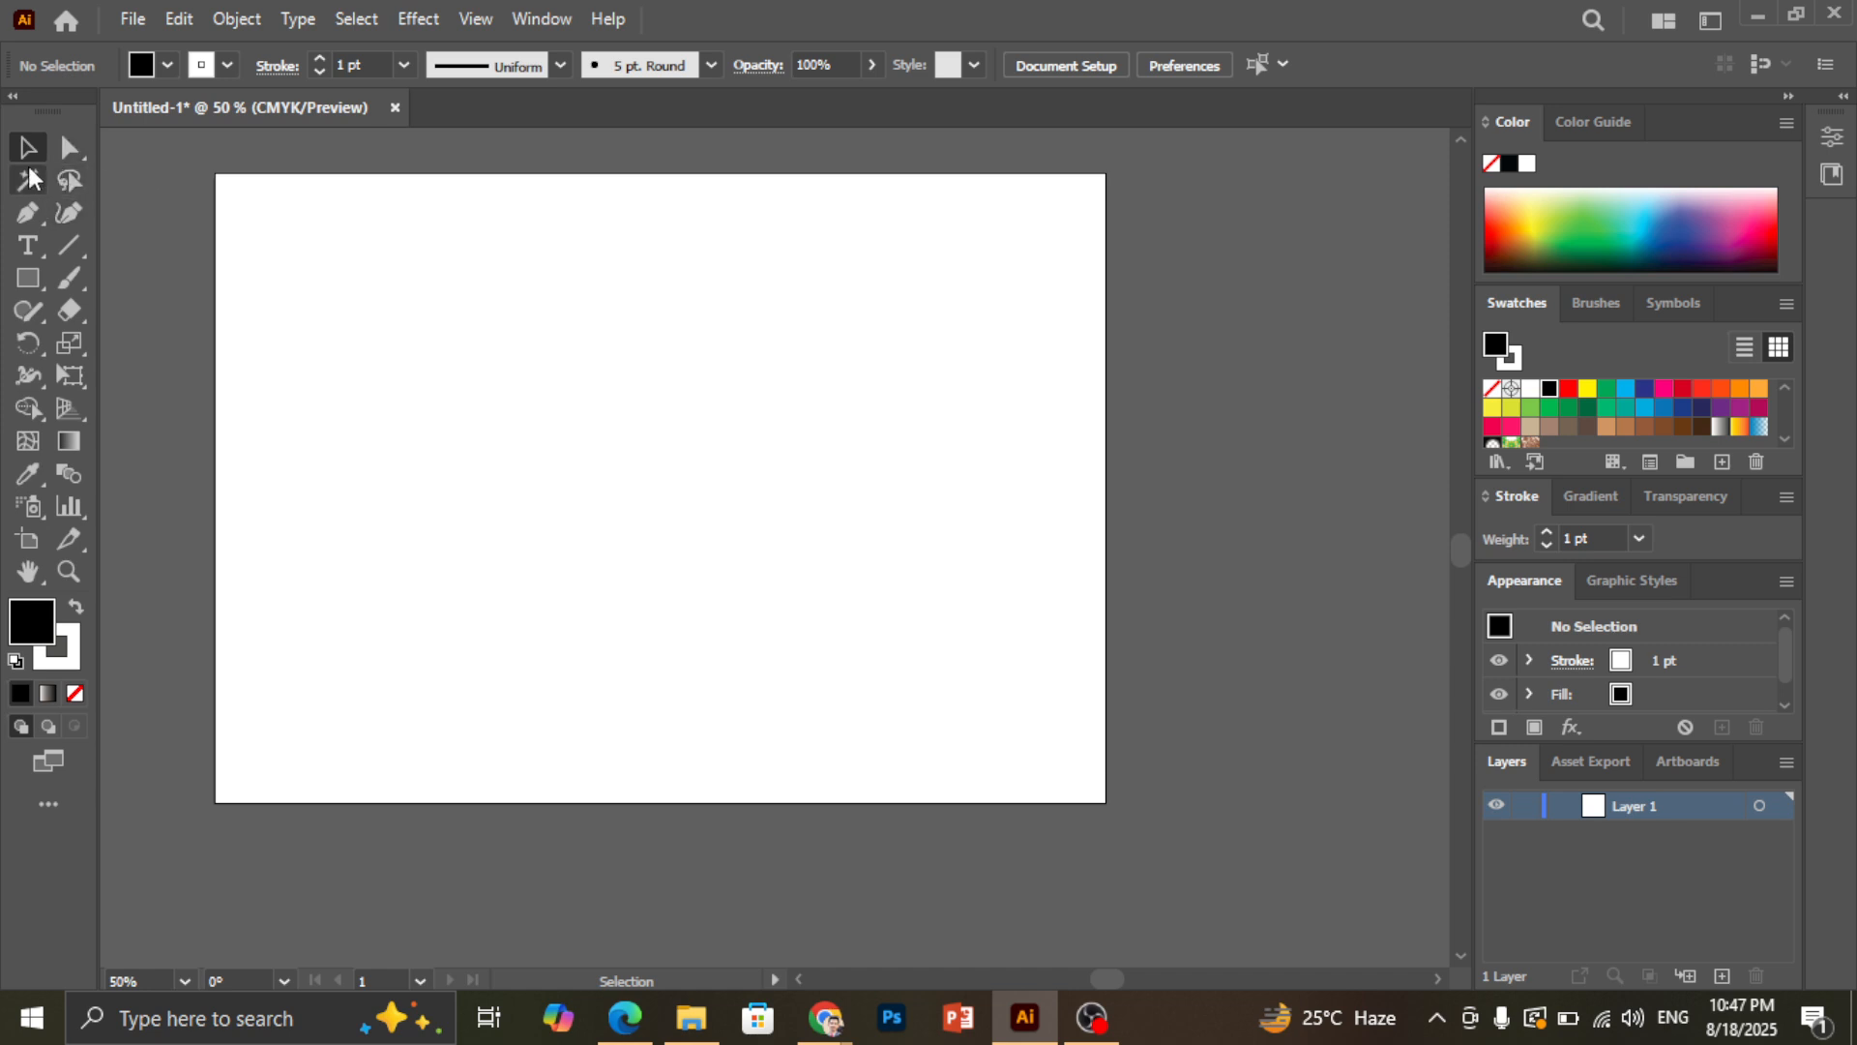
{"action": "left_click", "coordinate": [29, 283]}
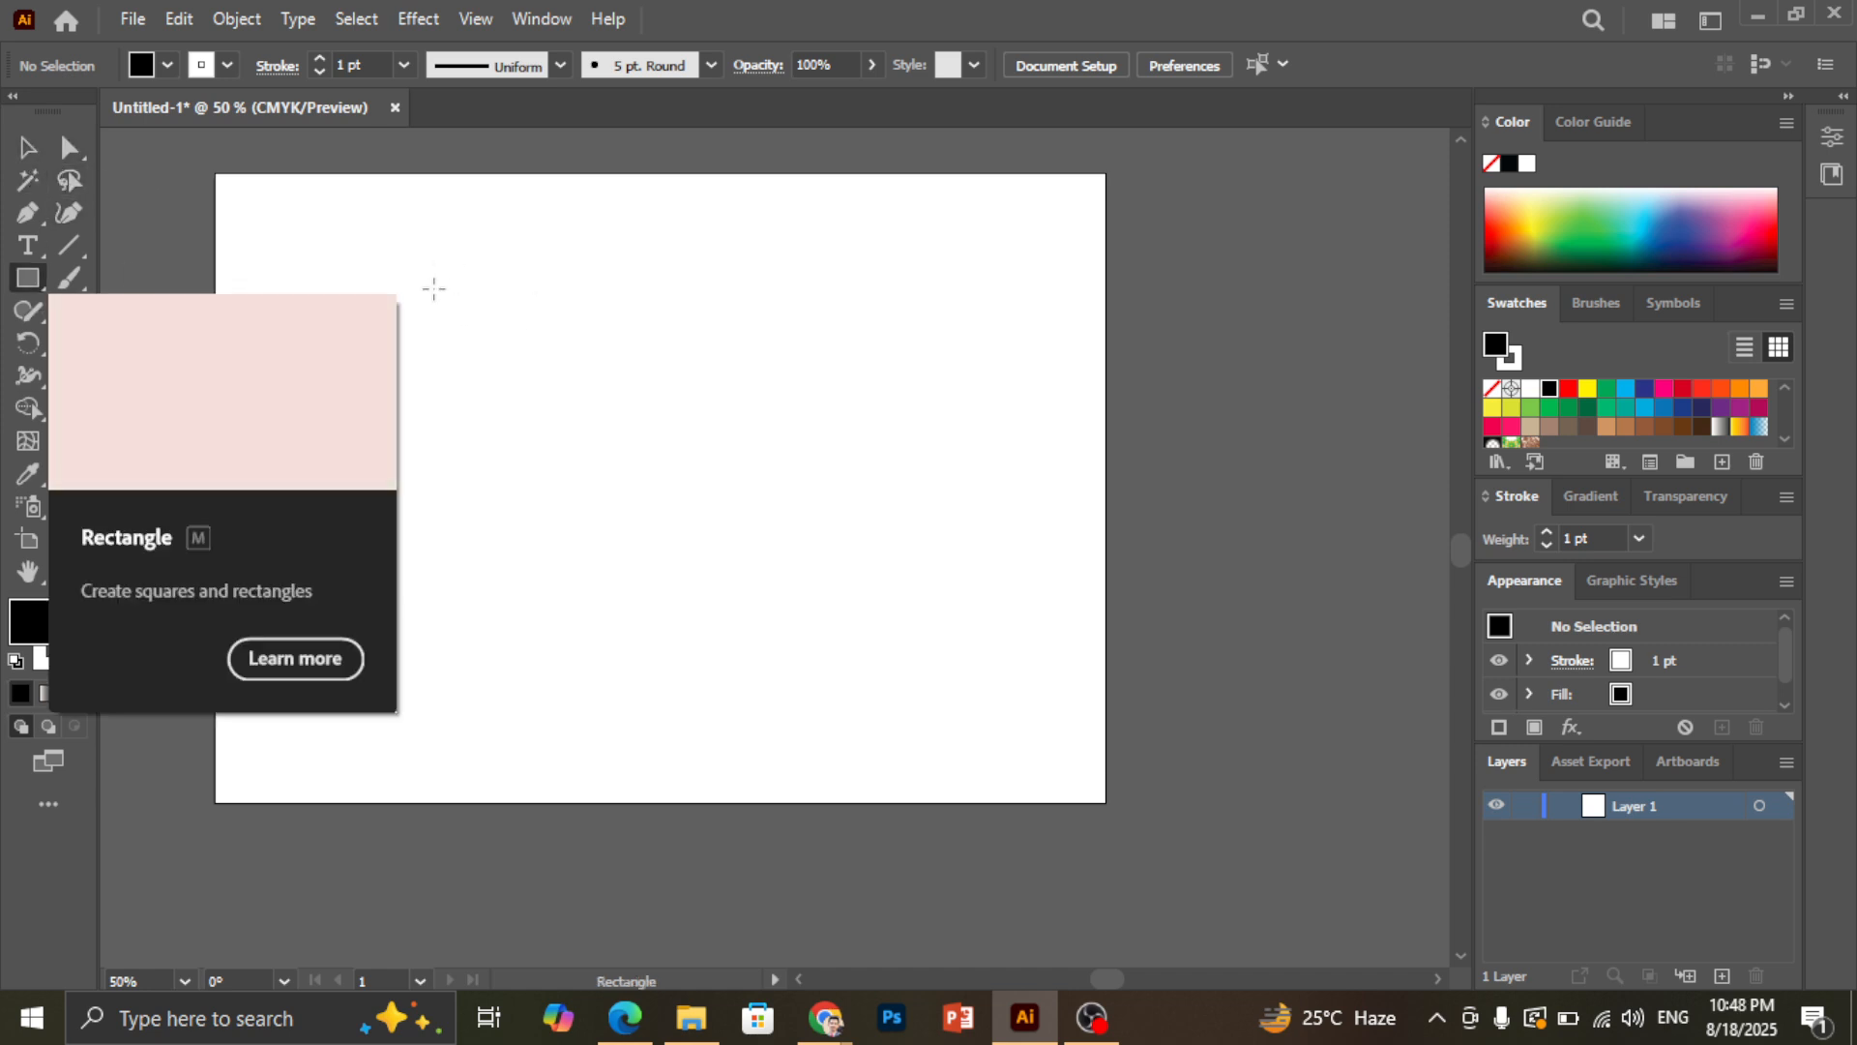
{"action": "left_click", "coordinate": [29, 283]}
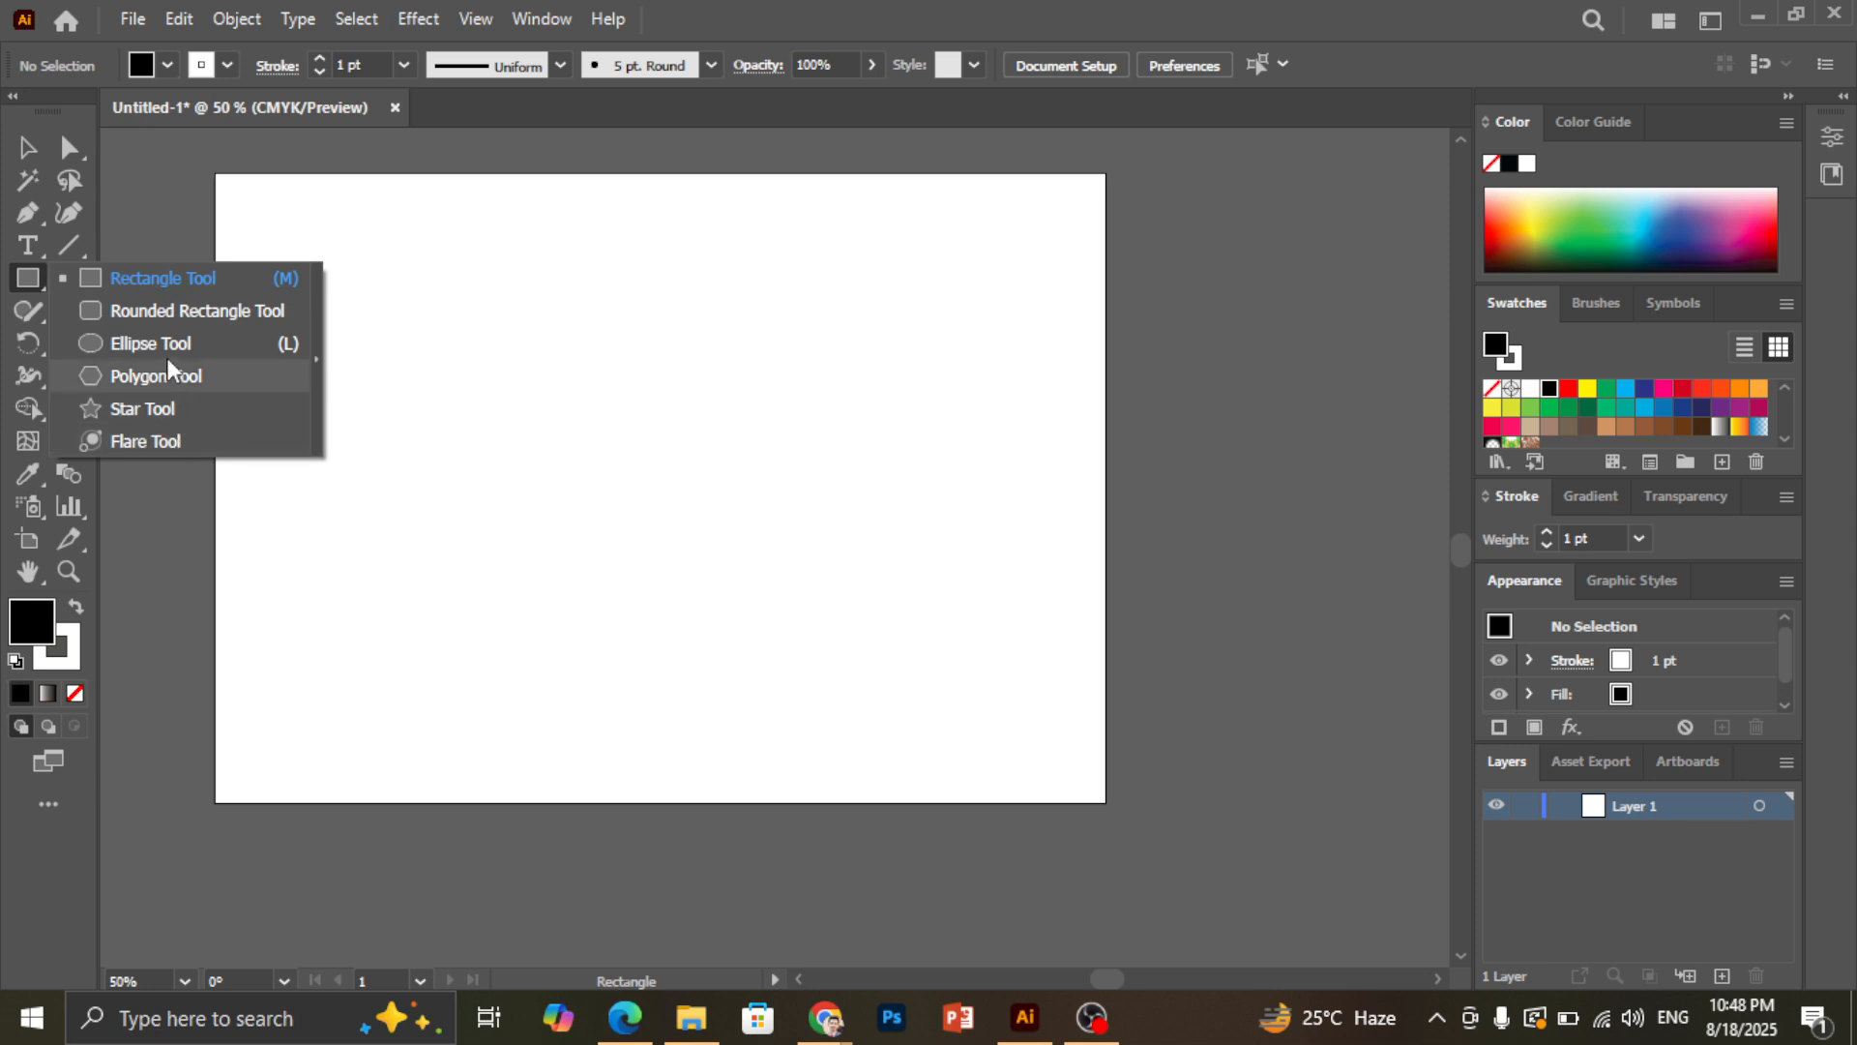
{"action": "left_click", "coordinate": [188, 281]}
{"action": "left_click_drag", "start_coordinate": [366, 259], "coordinate": [592, 398]}
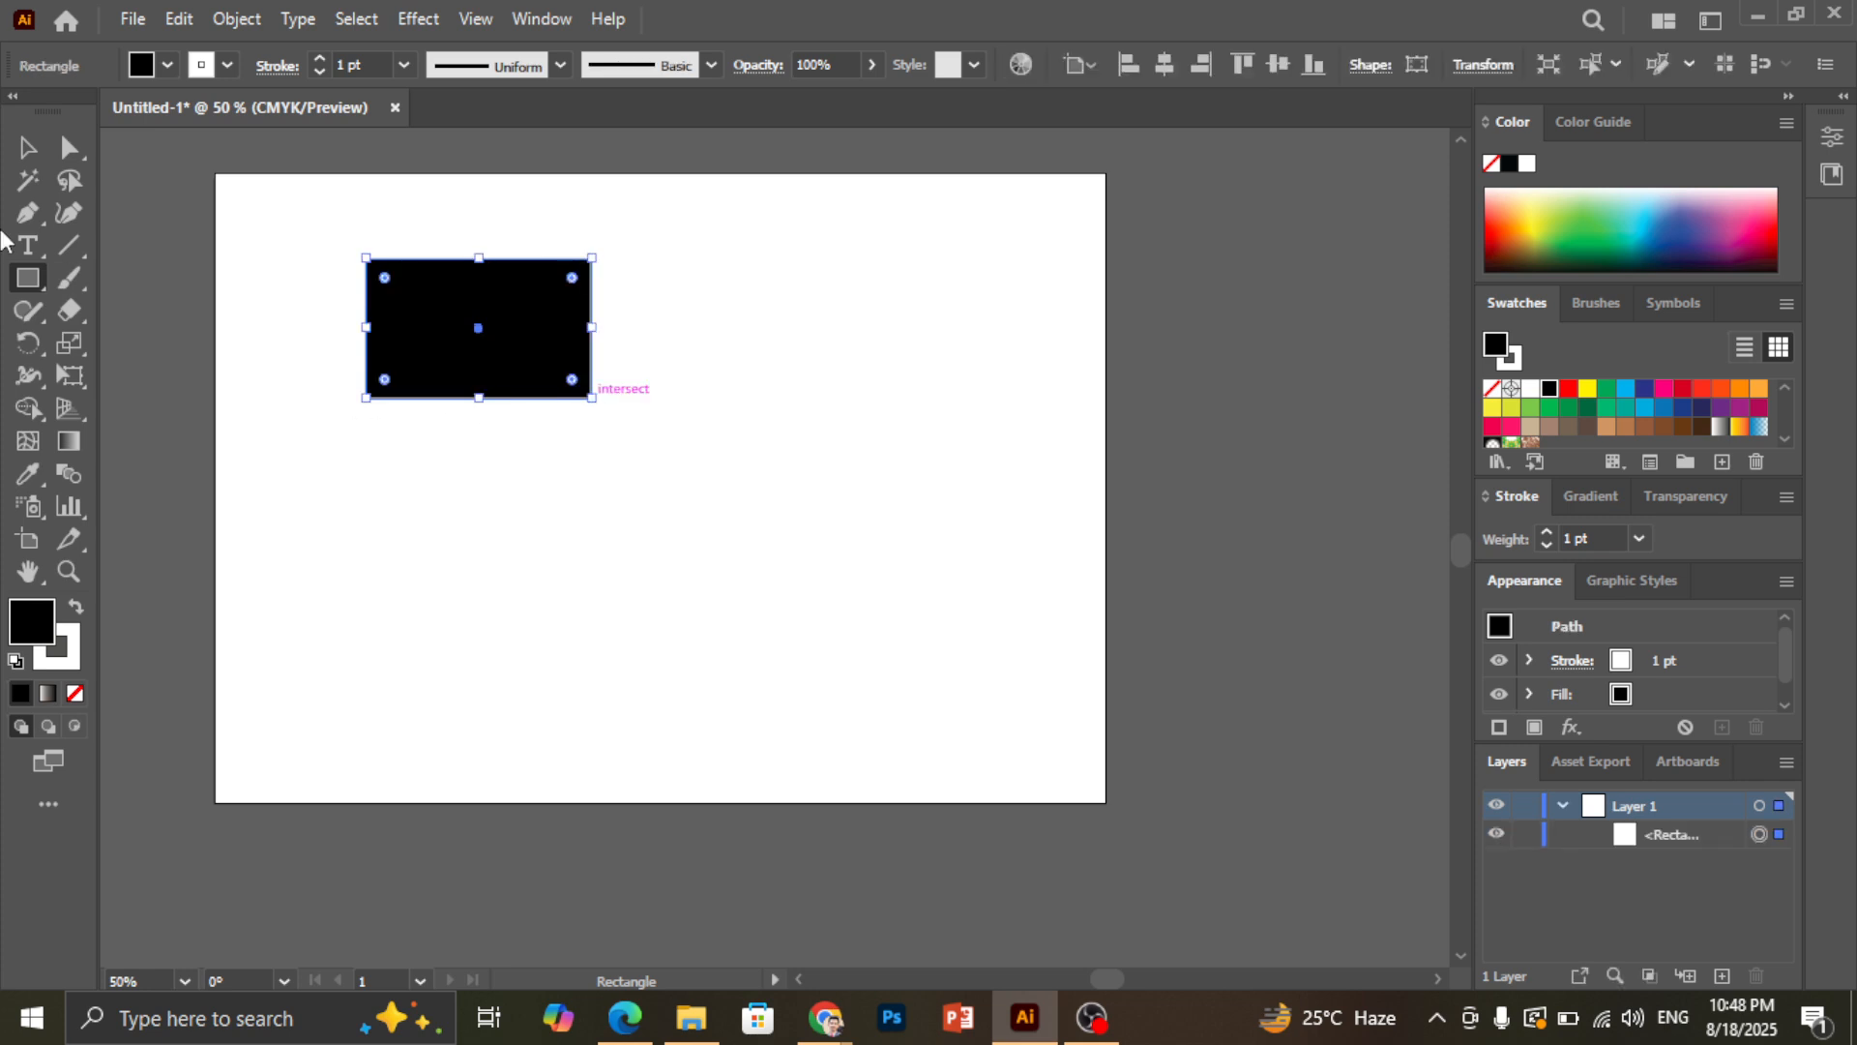
Draw a black rounded rectangle beside the plain one, matching its height and alignment, and deselect it
{"action": "left_click", "coordinate": [27, 278]}
{"action": "left_click", "coordinate": [146, 307]}
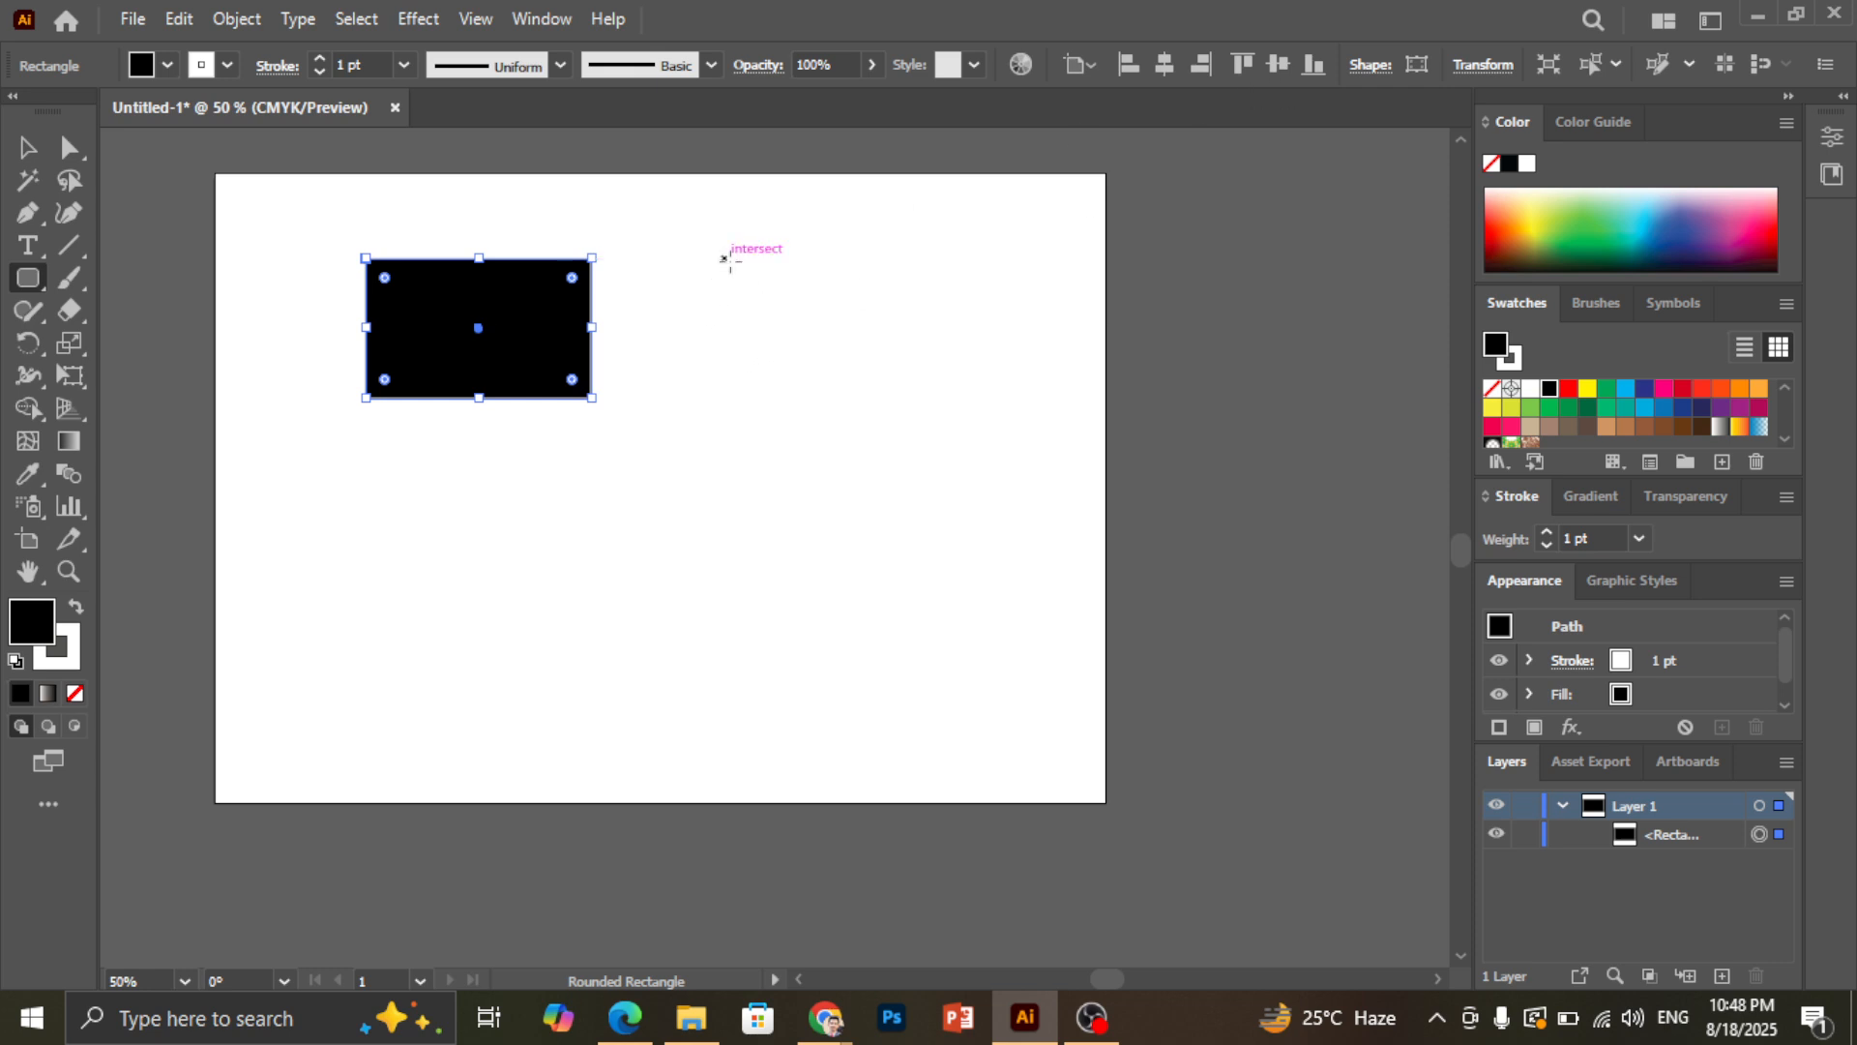
{"action": "left_click_drag", "start_coordinate": [725, 259], "coordinate": [980, 397]}
{"action": "left_click", "coordinate": [29, 153]}
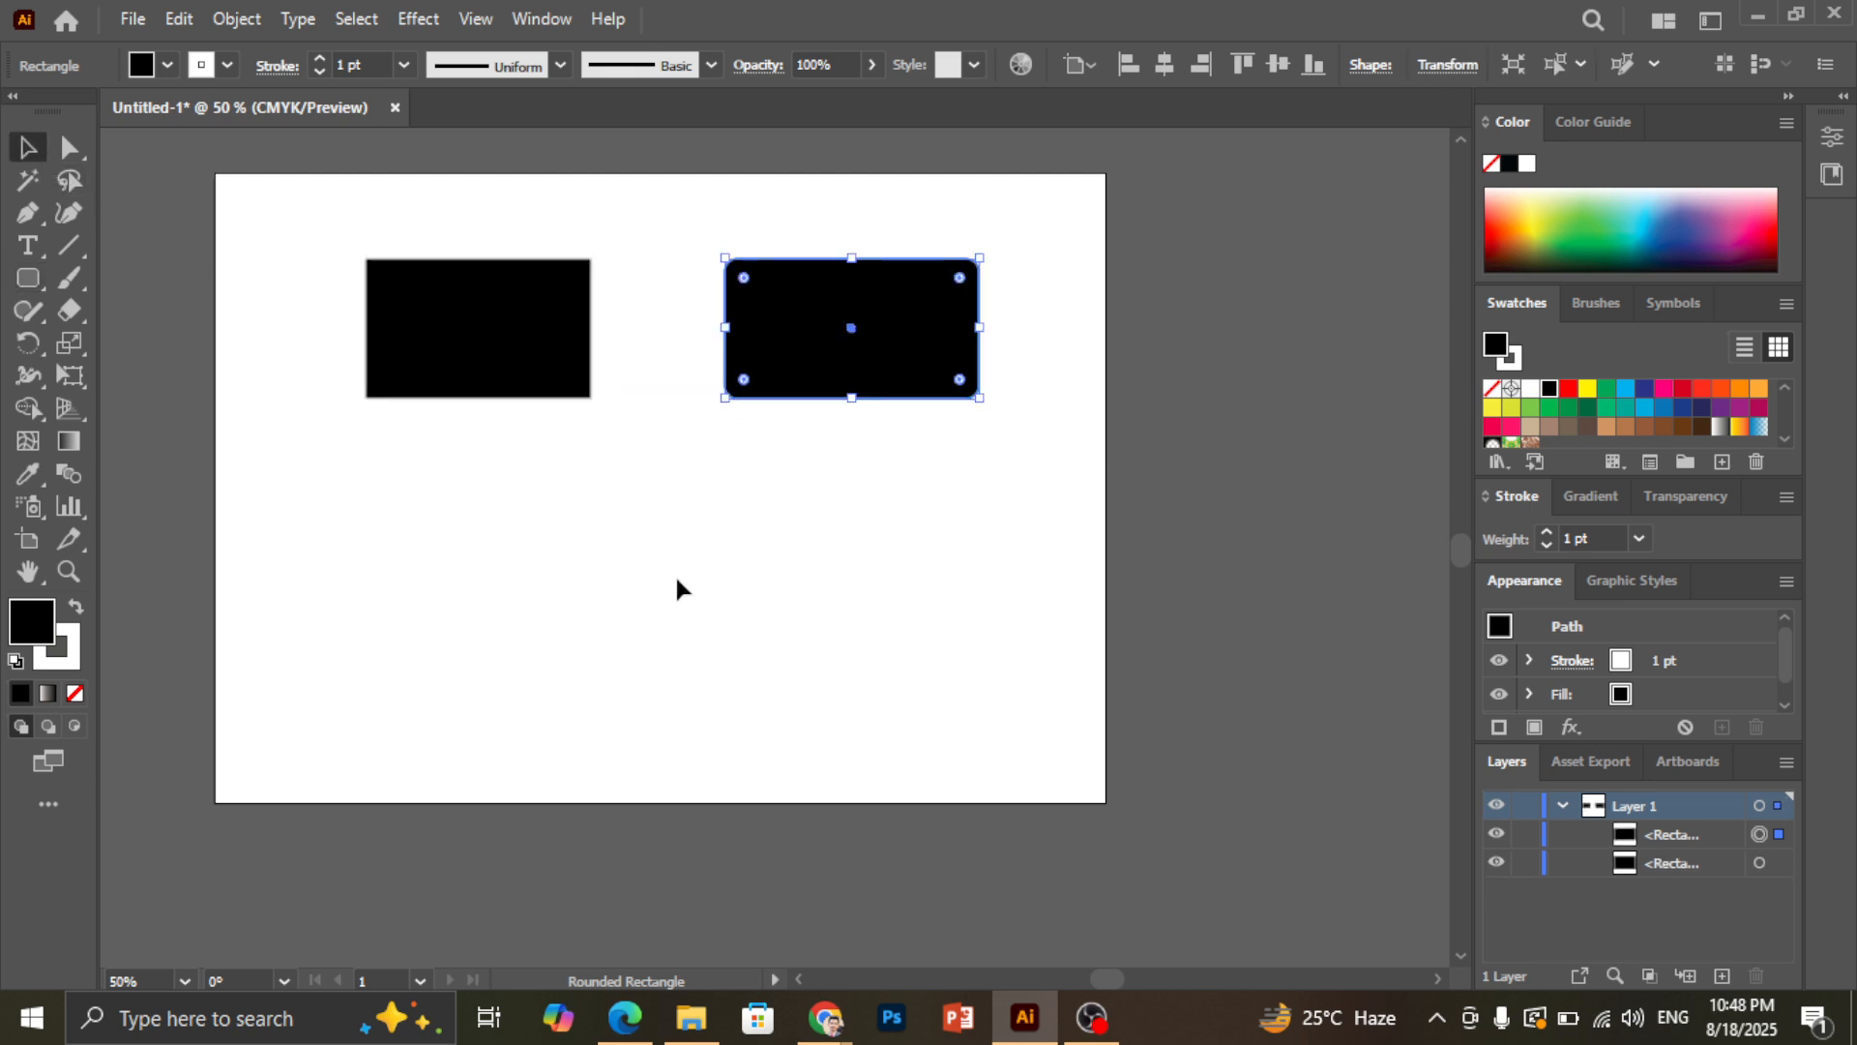
{"action": "left_click", "coordinate": [676, 584]}
Round all four corners of the plain left-hand rectangle and undo the rounding
{"action": "scroll", "coordinate": [593, 323], "scroll_direction": "up", "scroll_amount": 2}
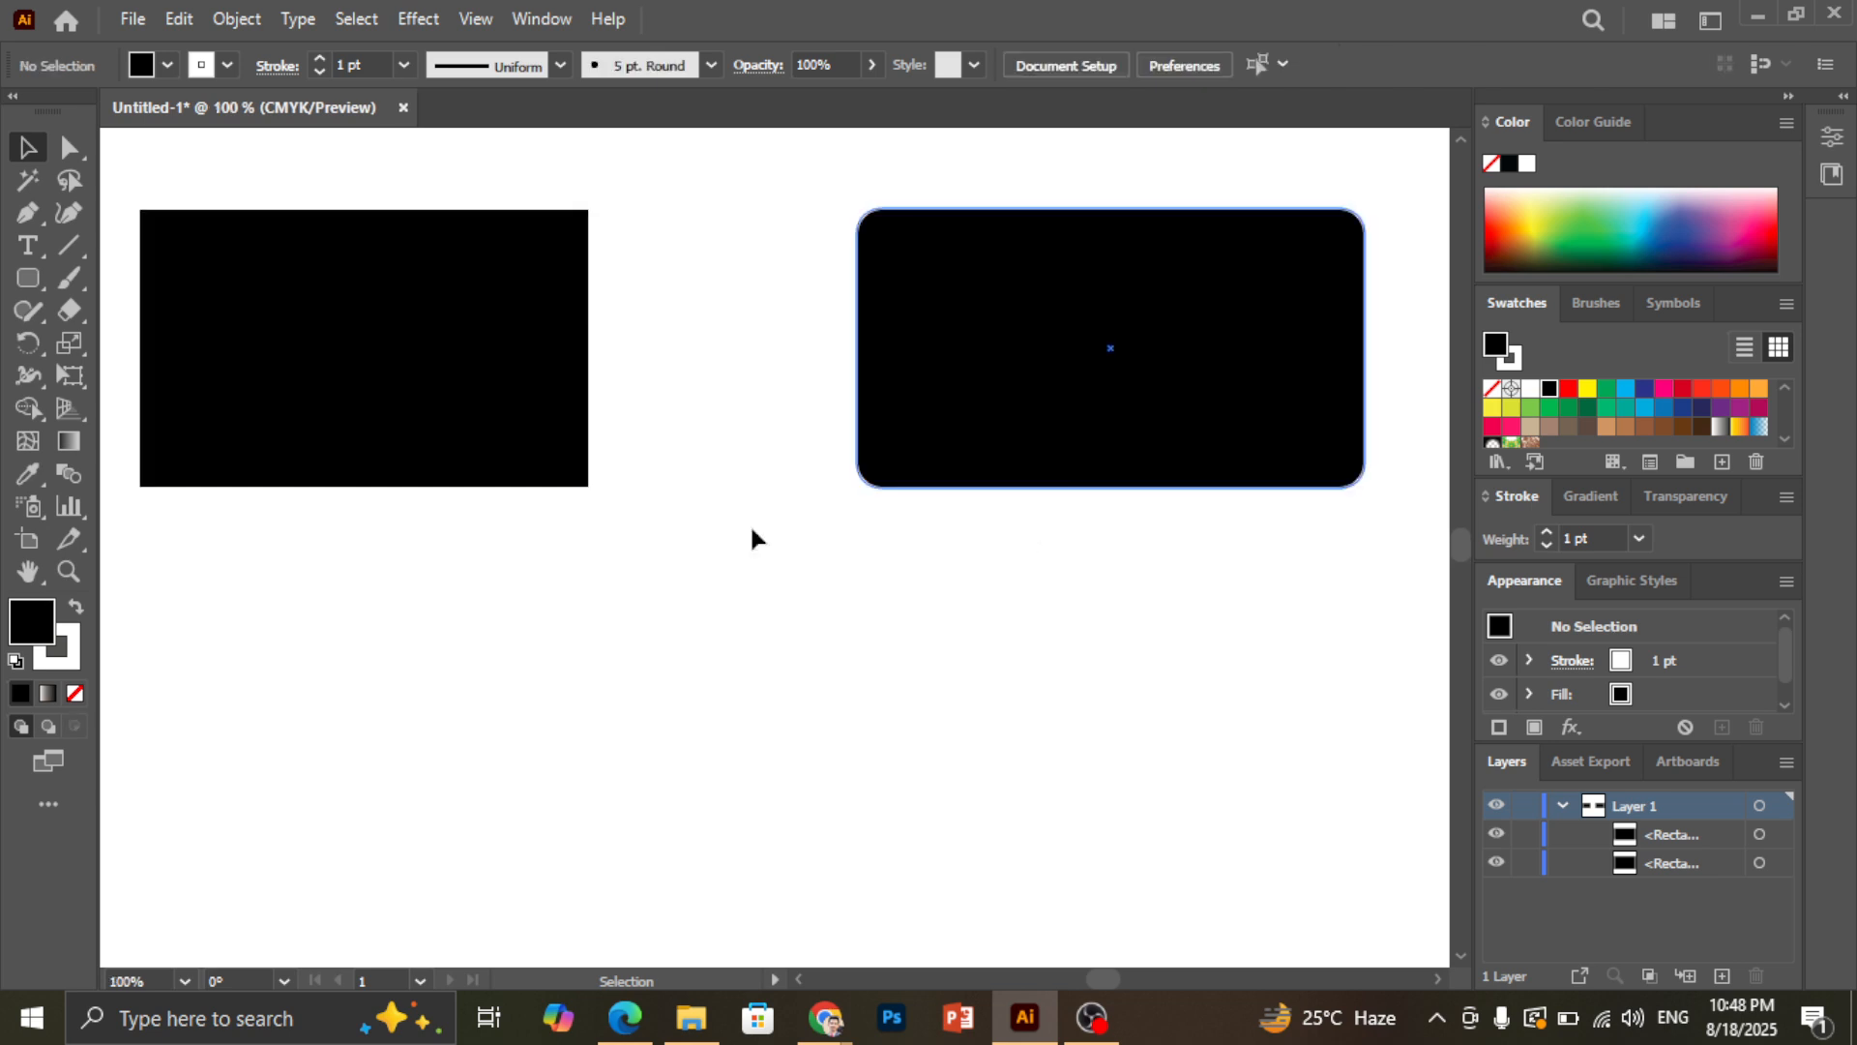
{"action": "left_click", "coordinate": [406, 265]}
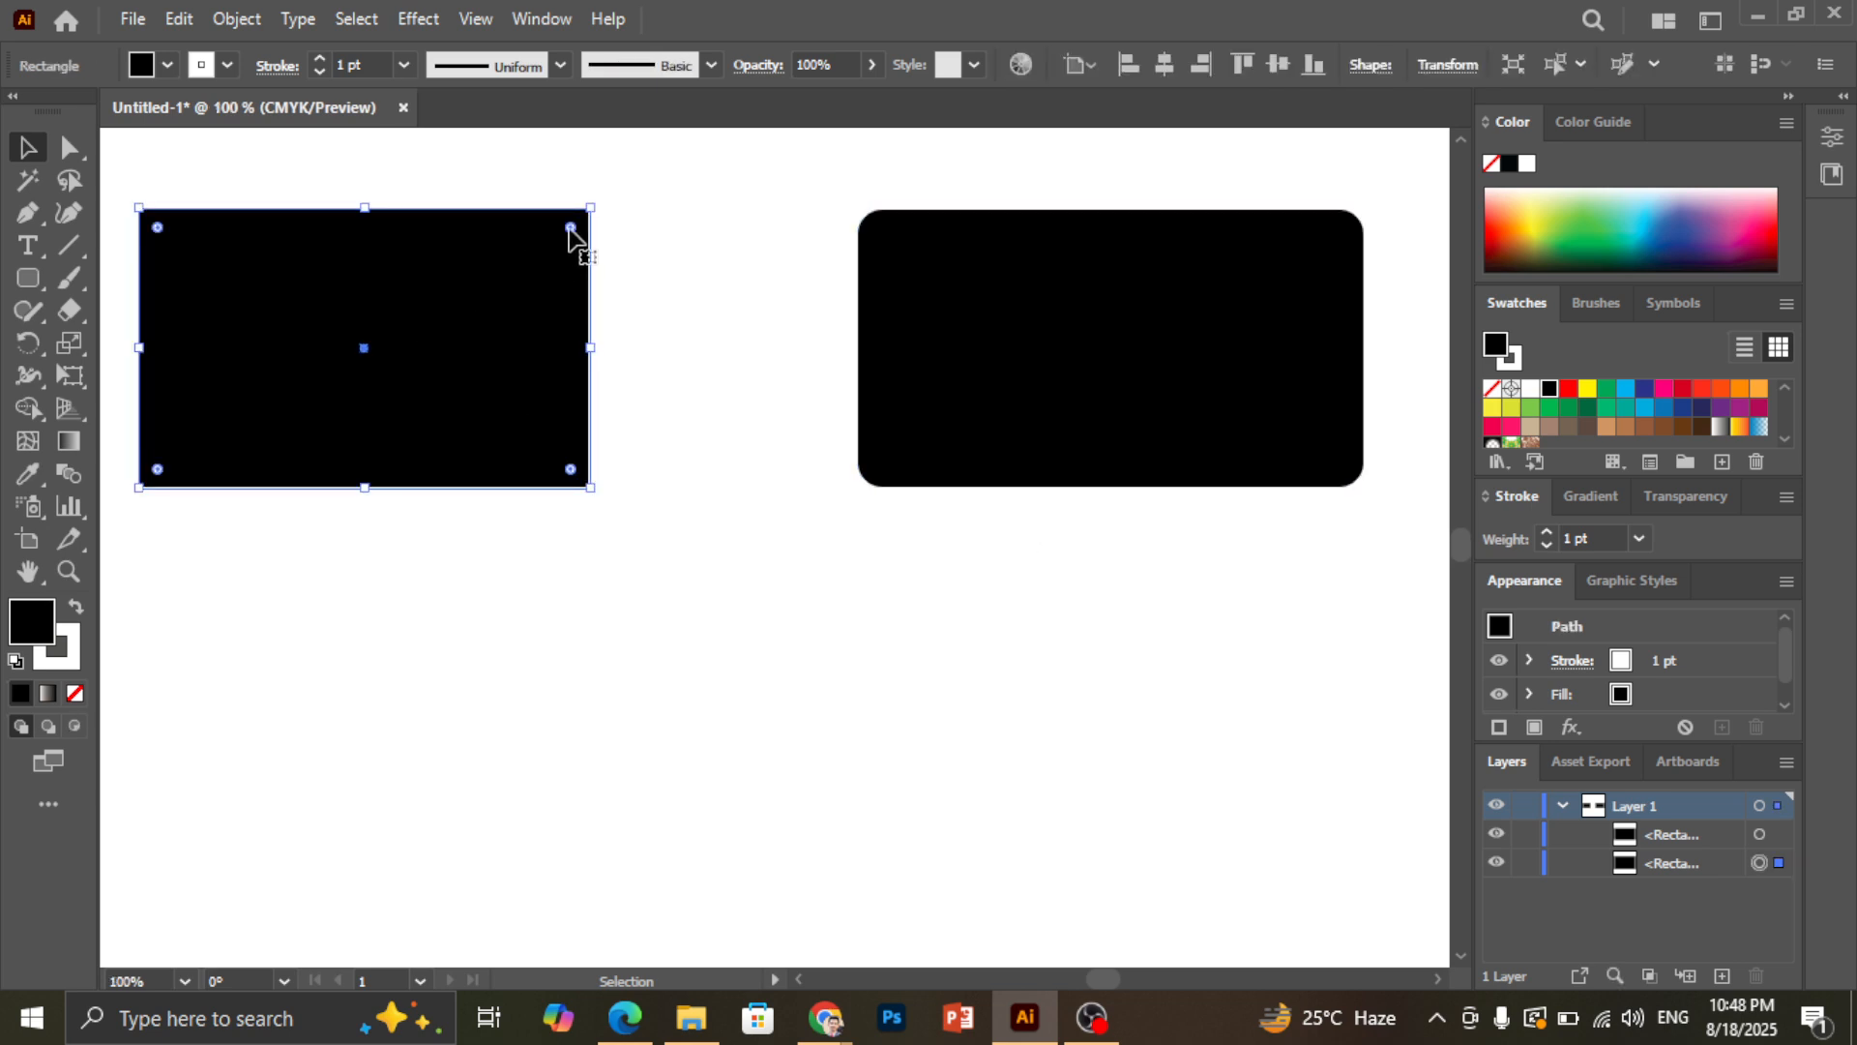
{"action": "left_click_drag", "start_coordinate": [555, 240], "coordinate": [558, 239]}
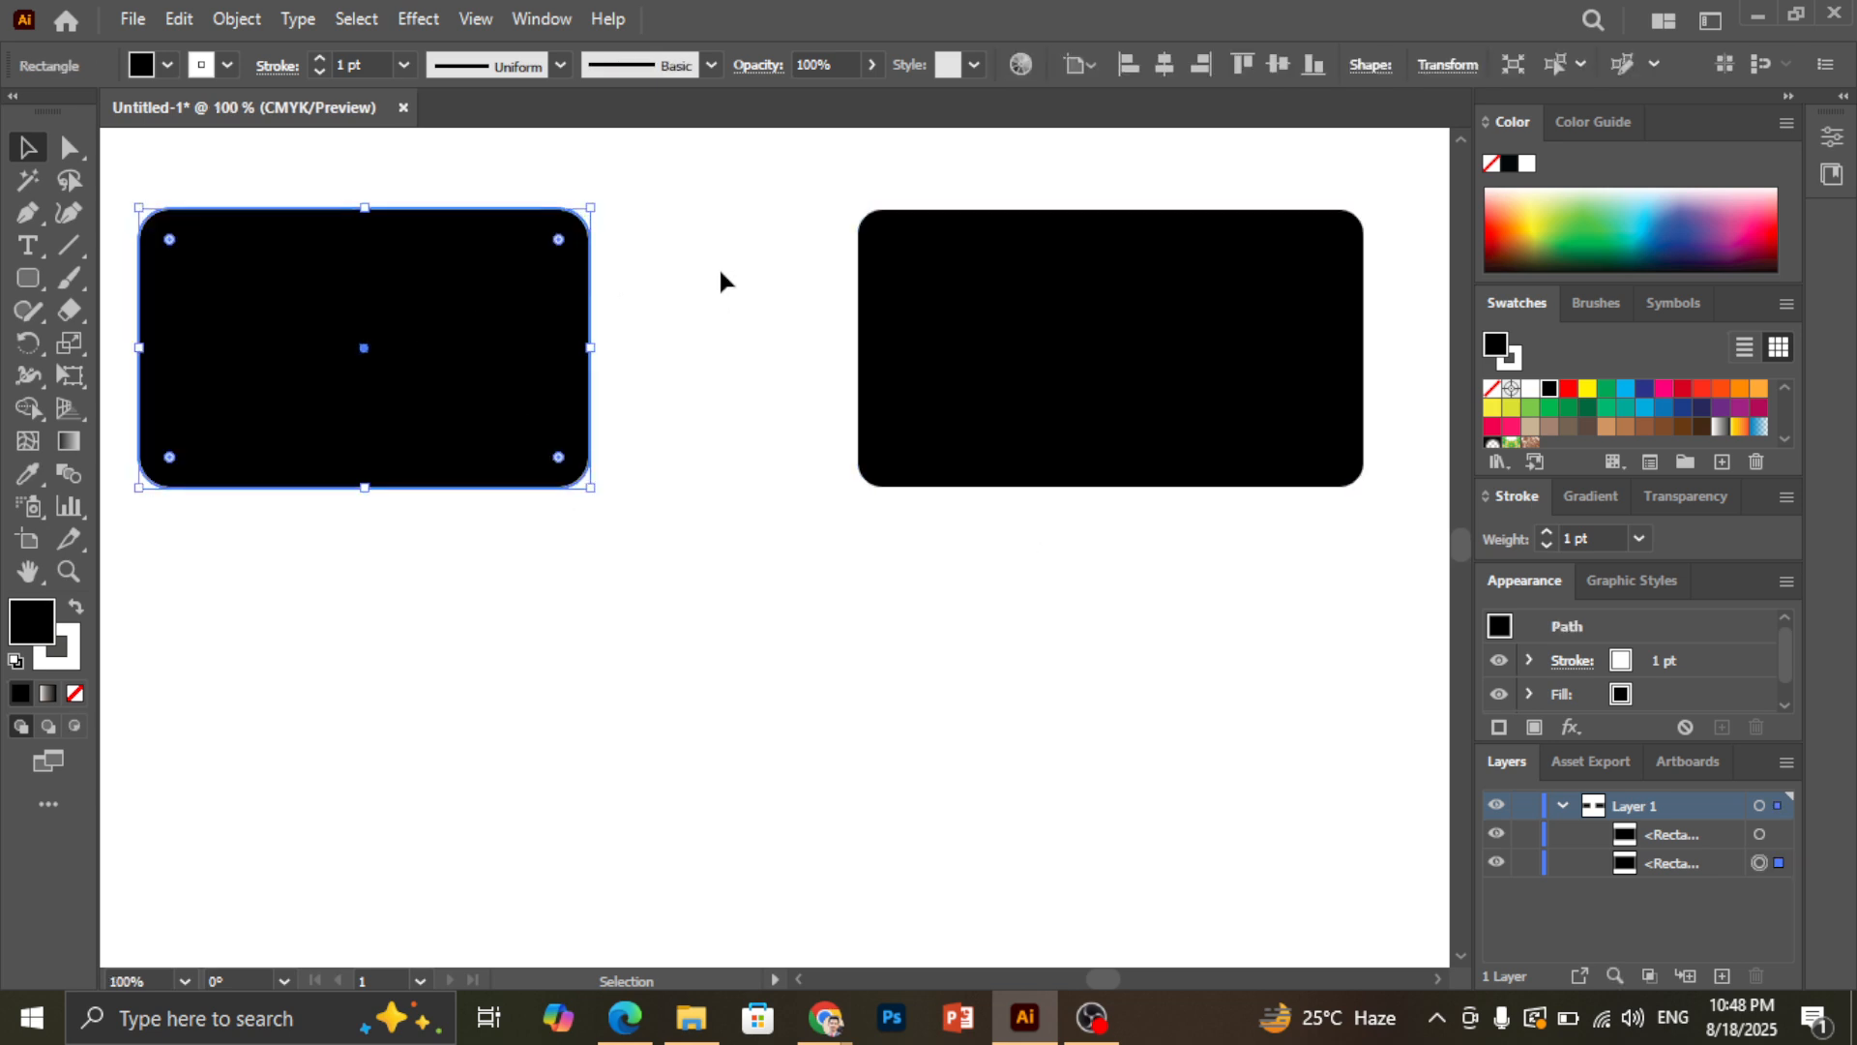
{"action": "left_click", "coordinate": [673, 634]}
{"action": "key", "text": "ctrl+z"}
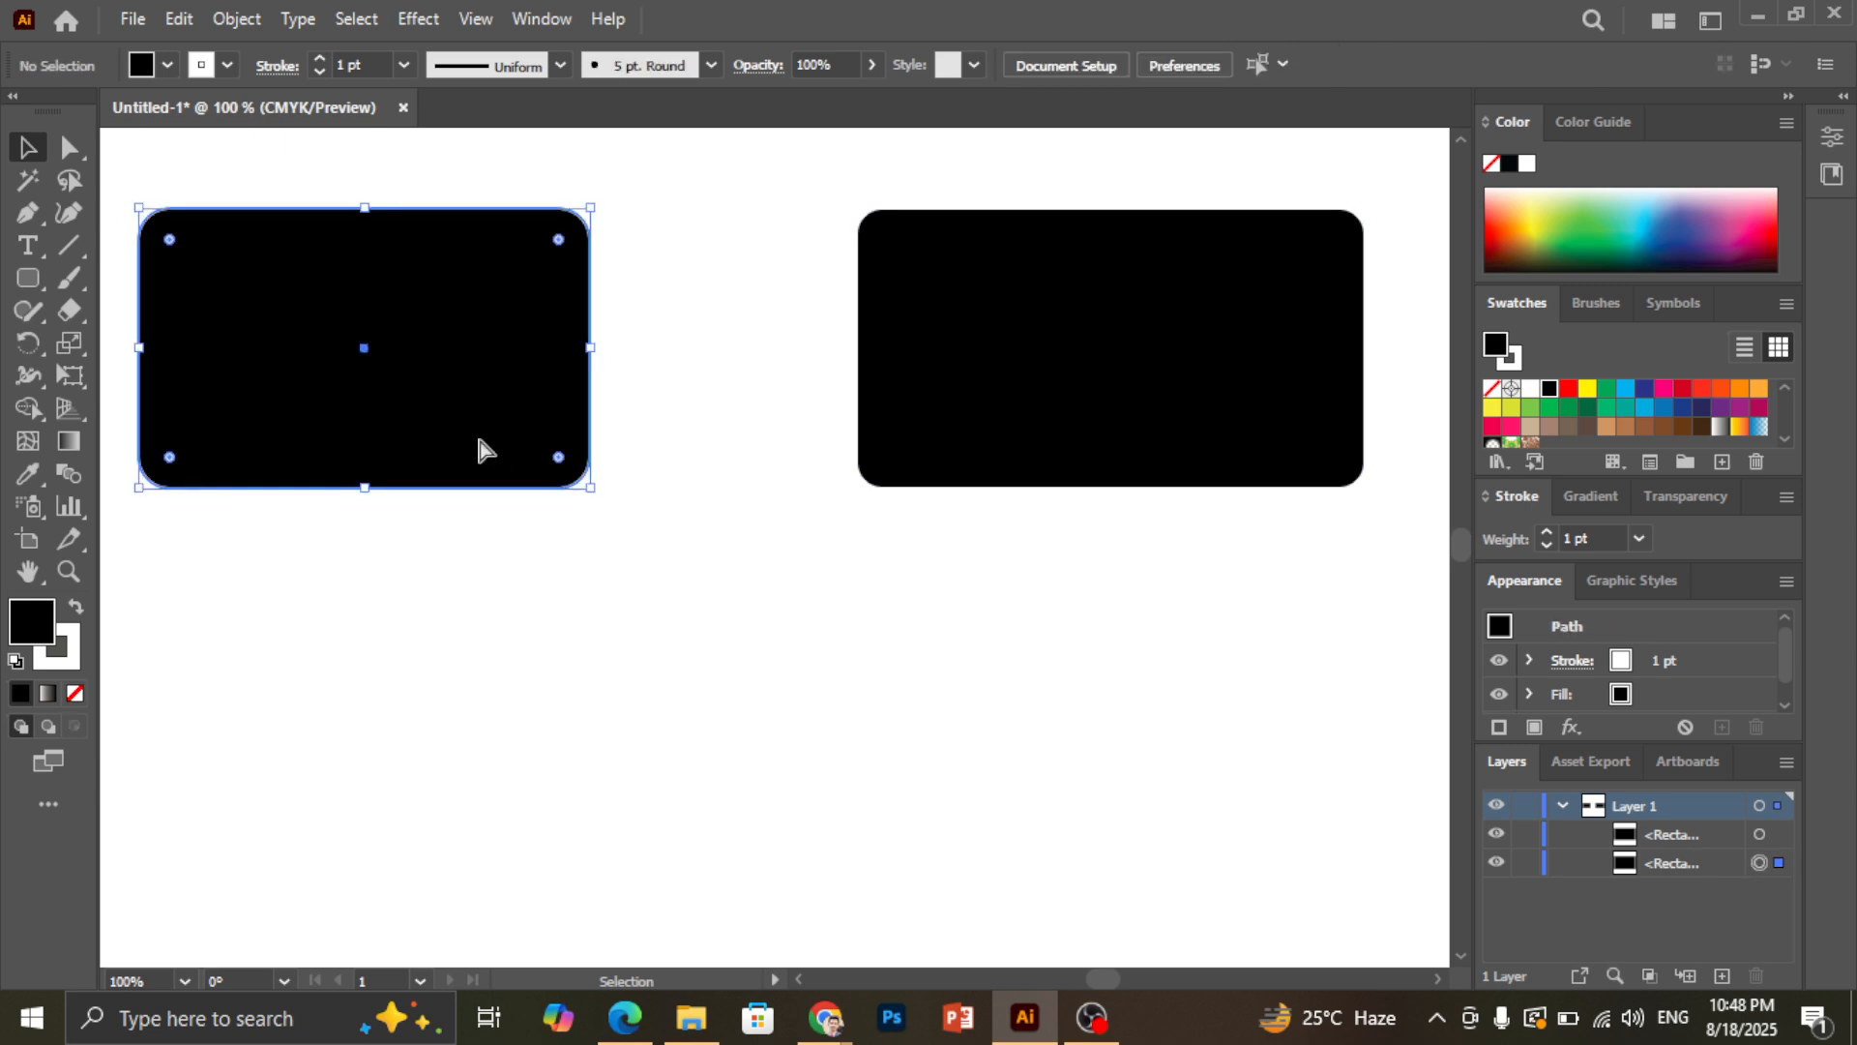
{"action": "key", "text": "ctrl+z"}
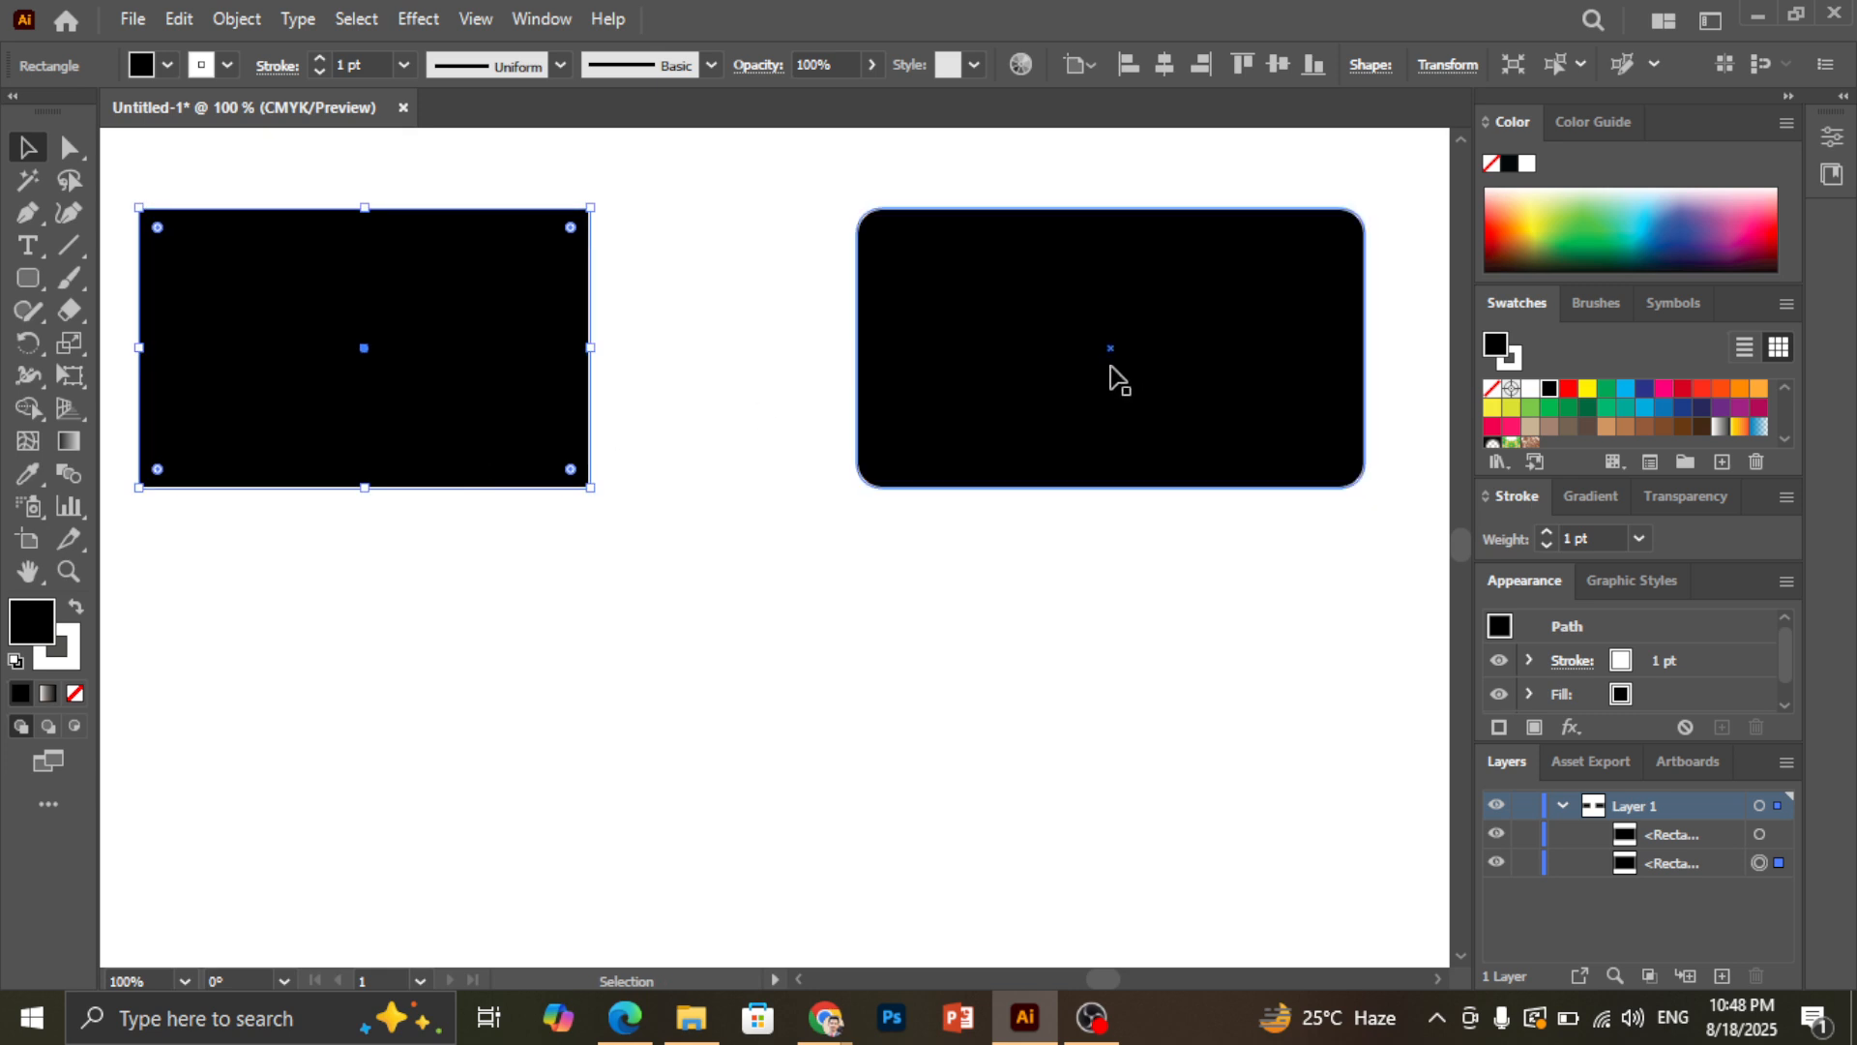
Remove the corner rounding from the right-hand rectangle so all its corners are square, and leave nothing selected
{"action": "left_click", "coordinate": [776, 527]}
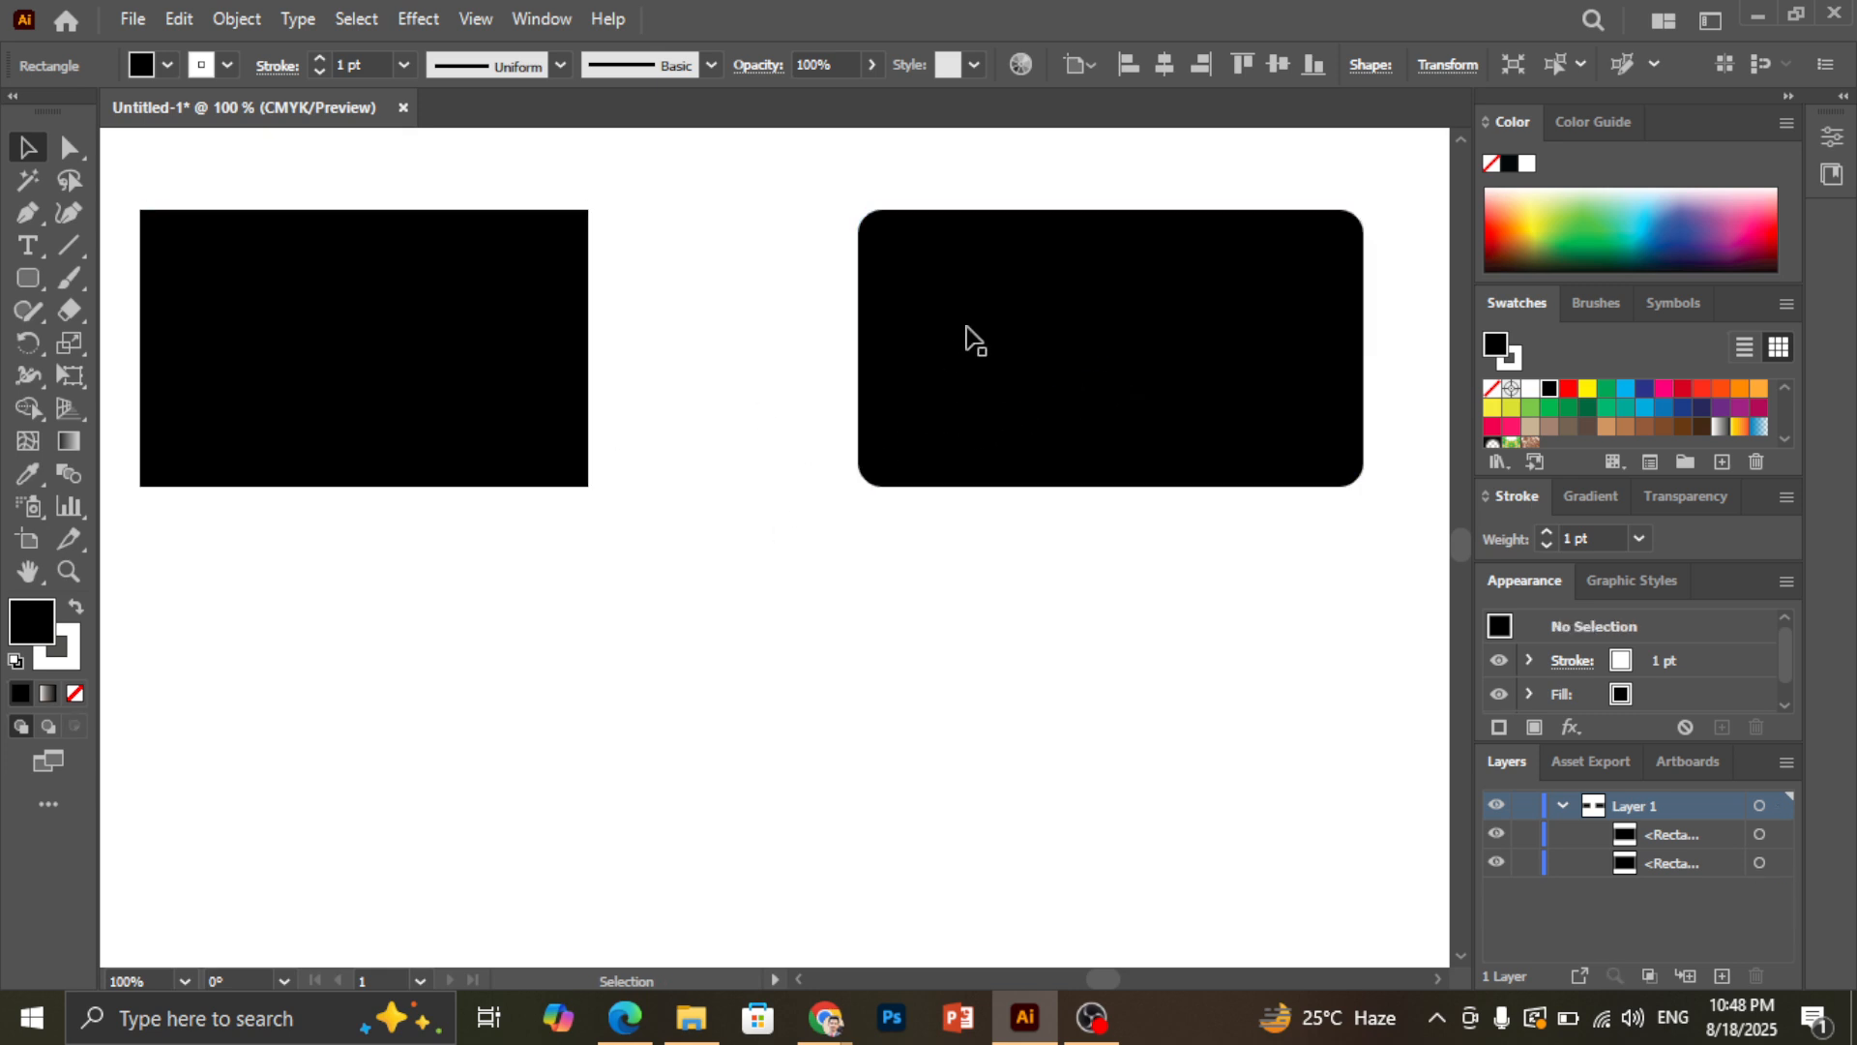
{"action": "left_click", "coordinate": [900, 263]}
{"action": "left_click_drag", "start_coordinate": [886, 238], "coordinate": [803, 203]}
{"action": "left_click", "coordinate": [717, 322]}
{"action": "left_click", "coordinate": [545, 238]}
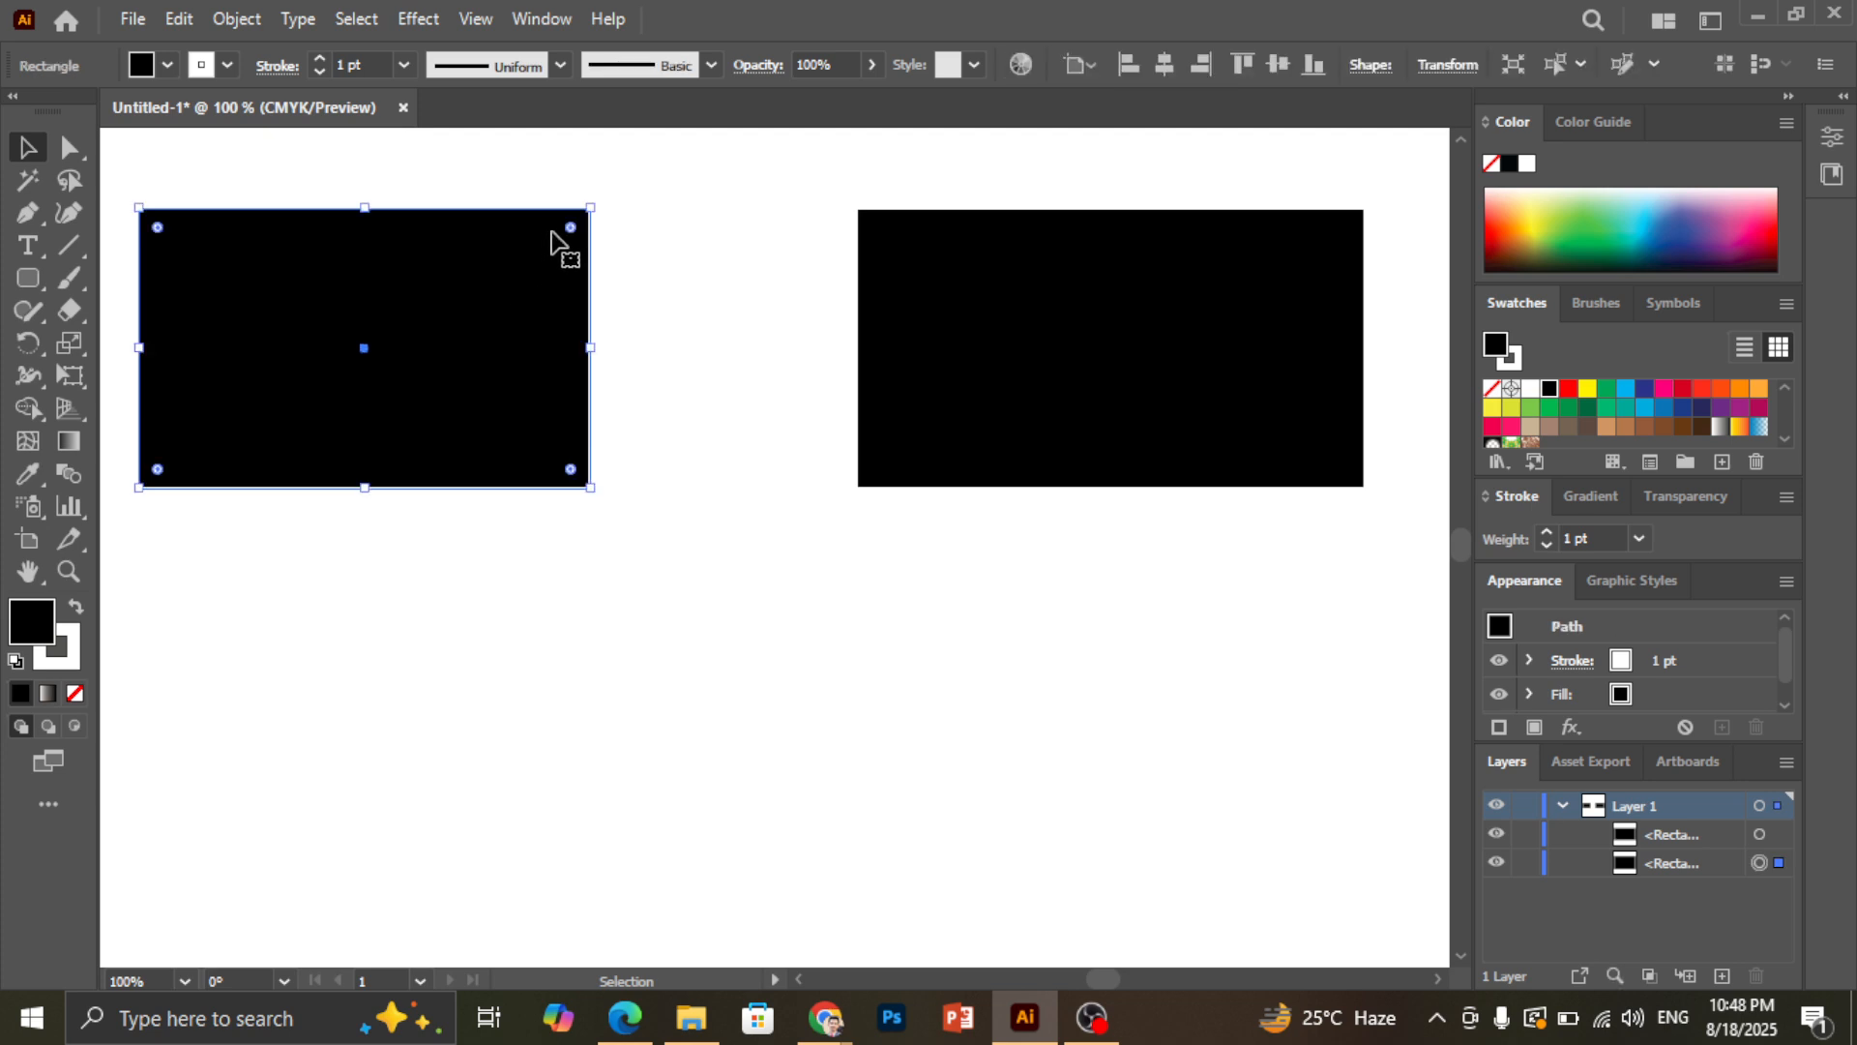
{"action": "left_click", "coordinate": [671, 229]}
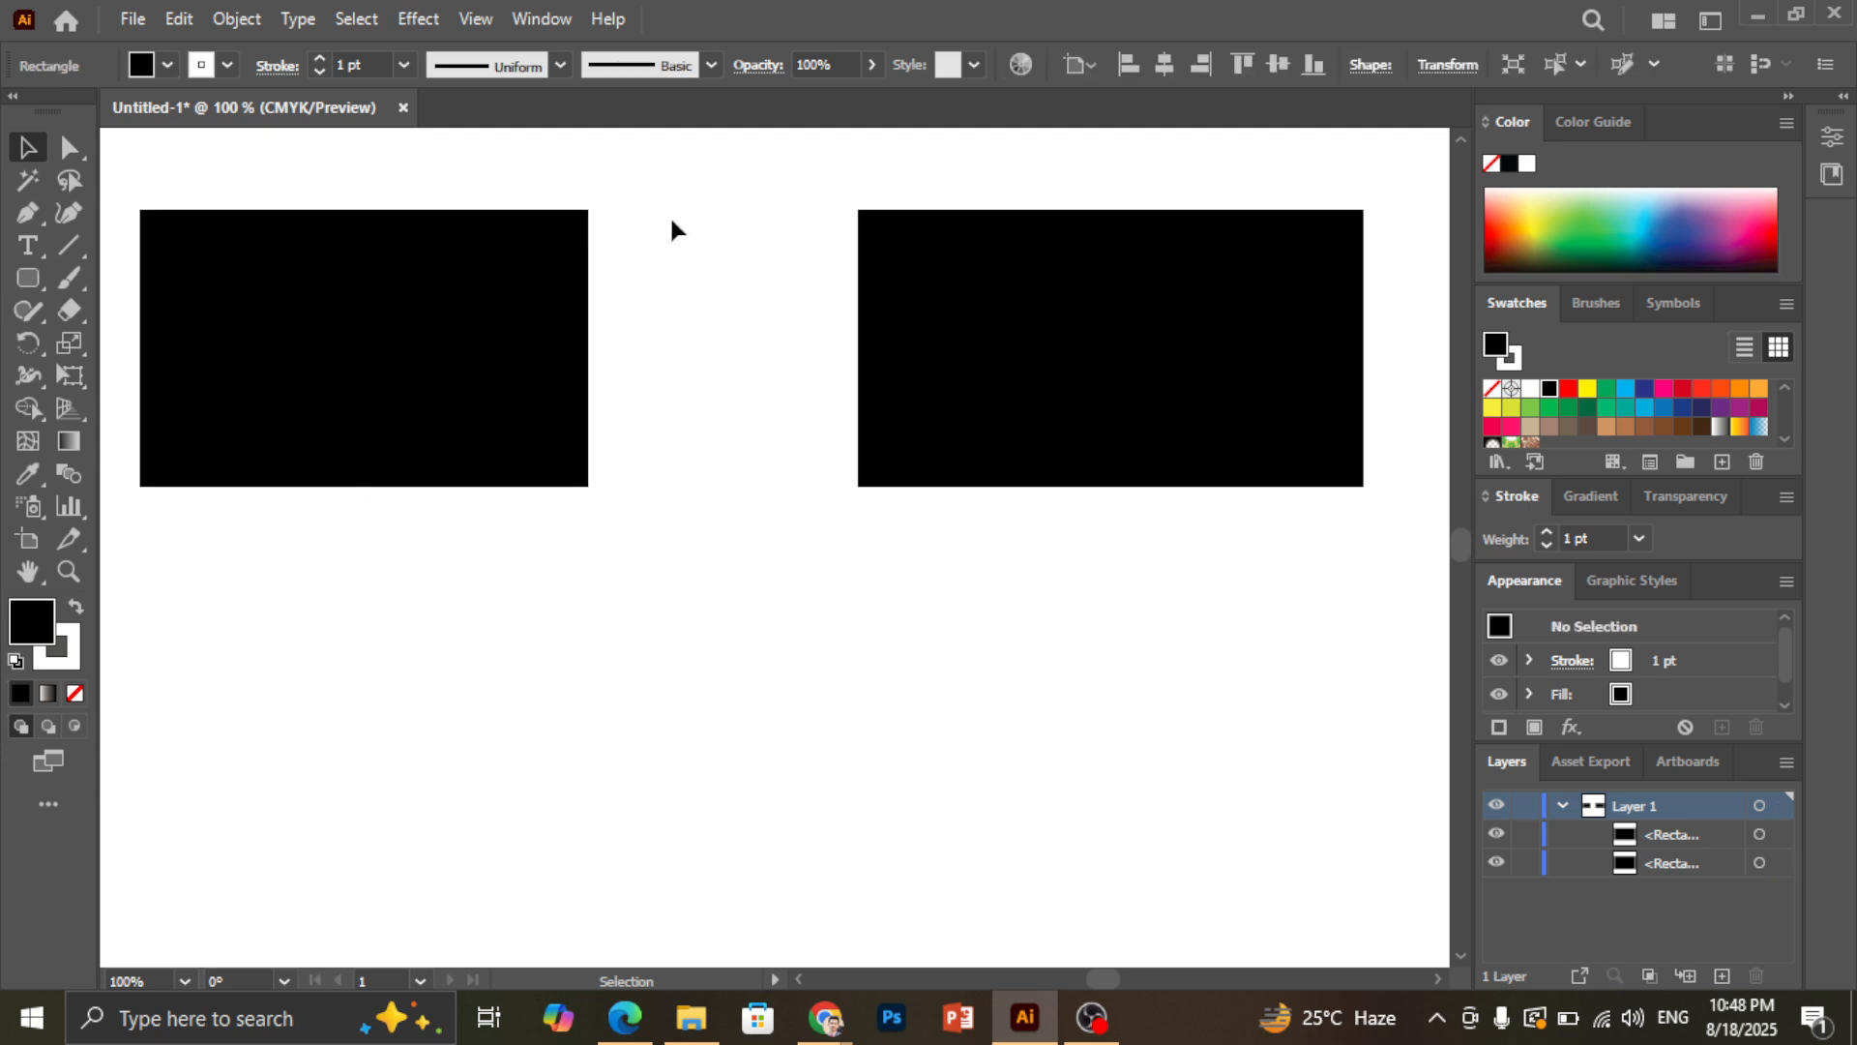
Try rounding only the upper-left corner of the right-hand rectangle
{"action": "left_click", "coordinate": [29, 271]}
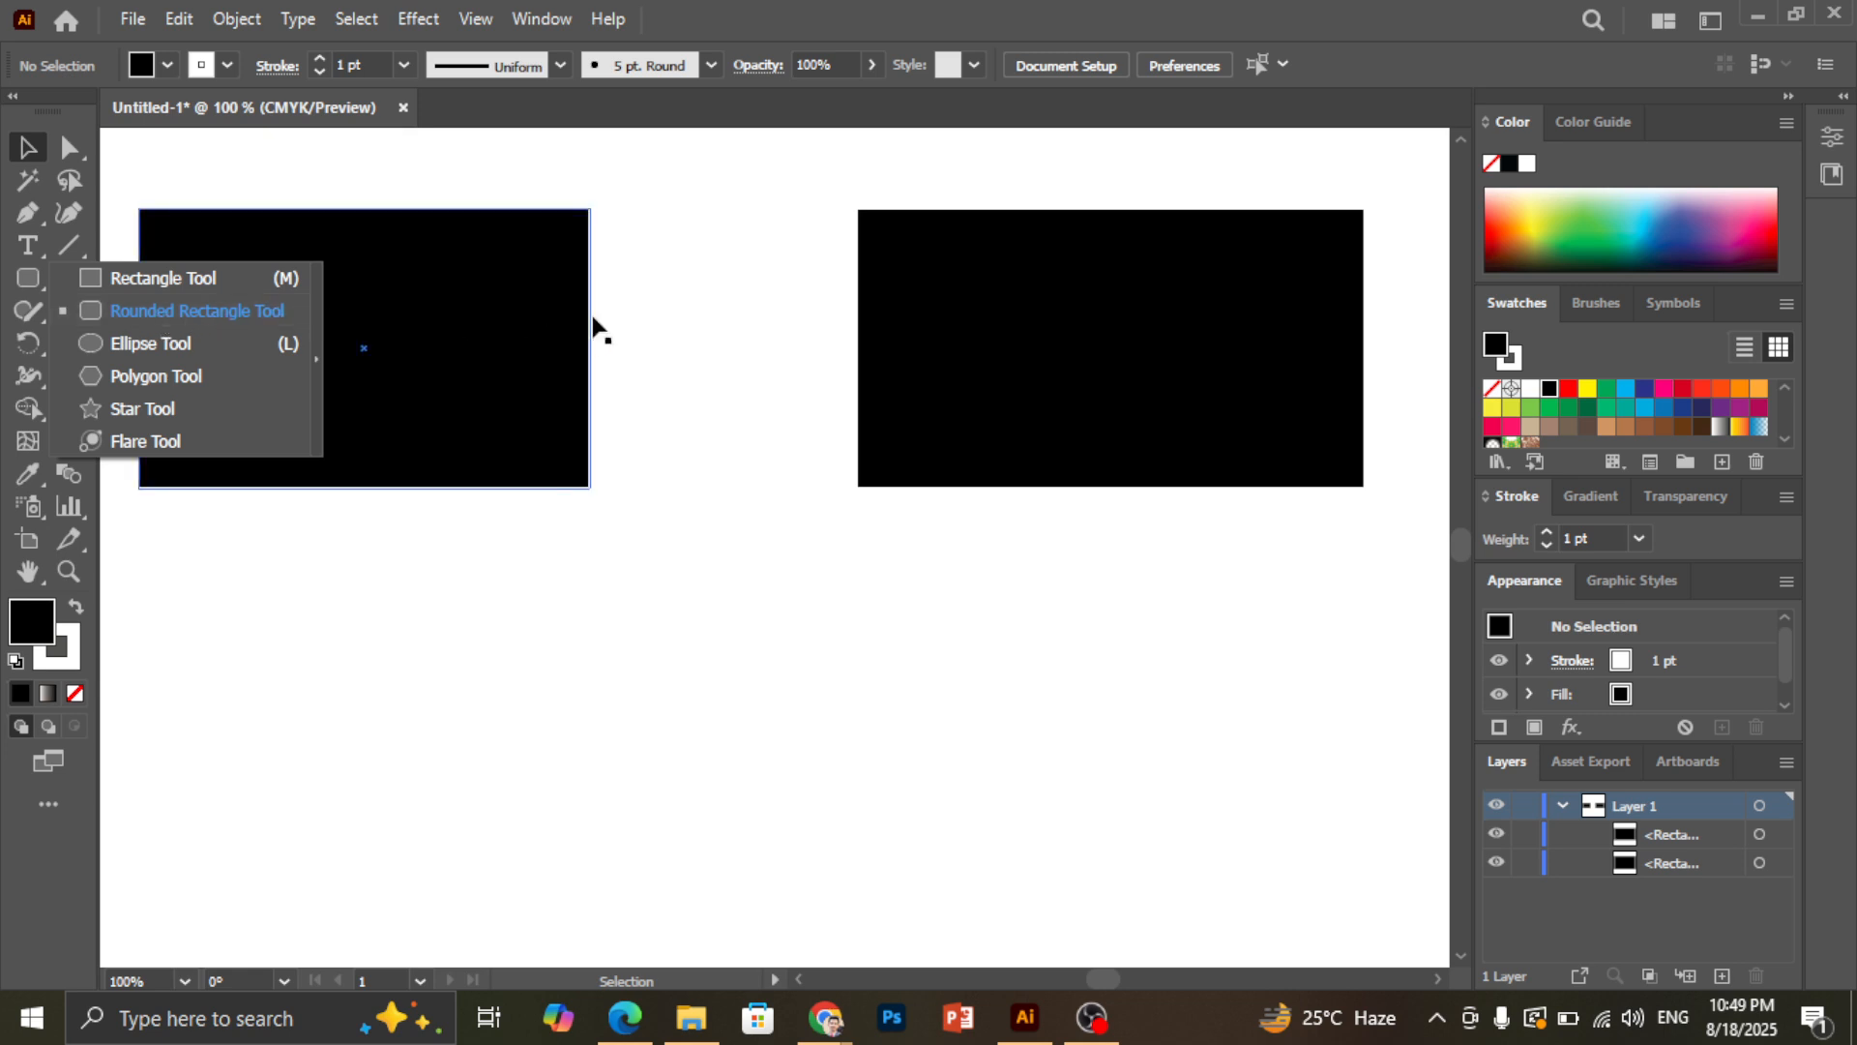
{"action": "left_click", "coordinate": [138, 276]}
{"action": "key", "text": "v"}
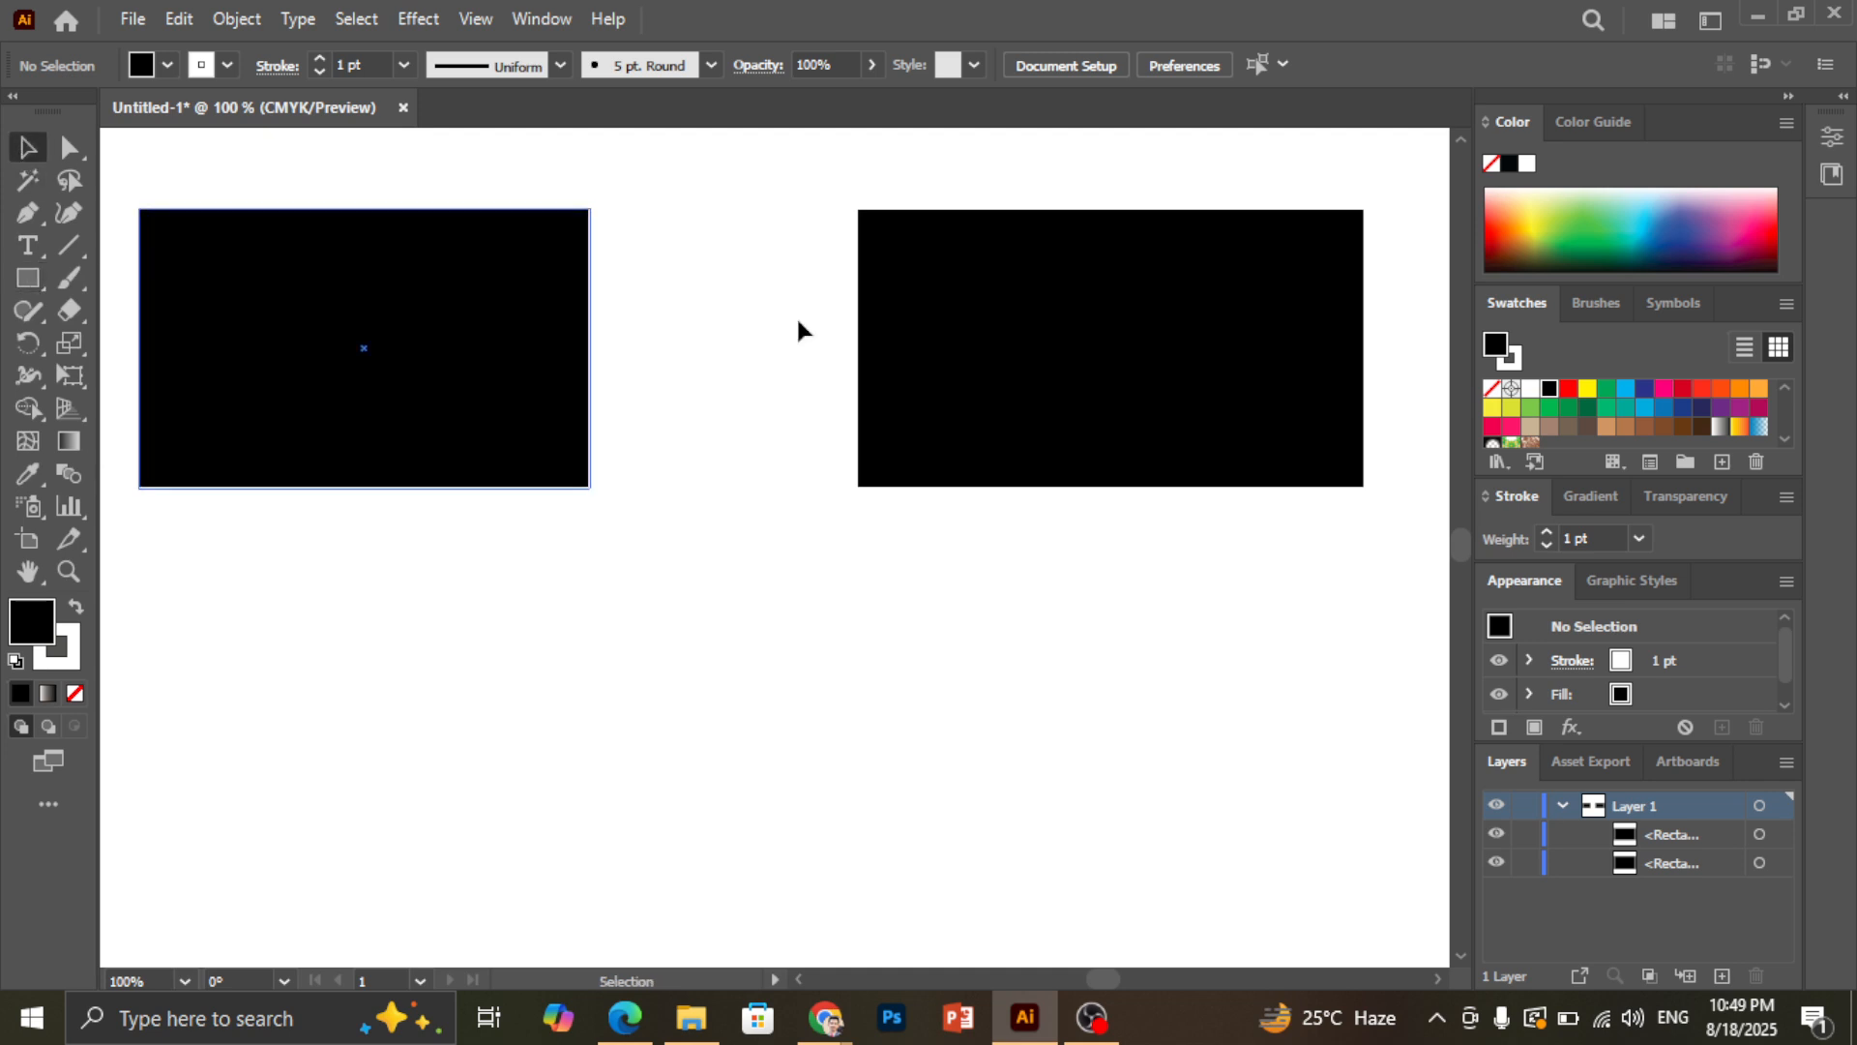
{"action": "left_click", "coordinate": [884, 256]}
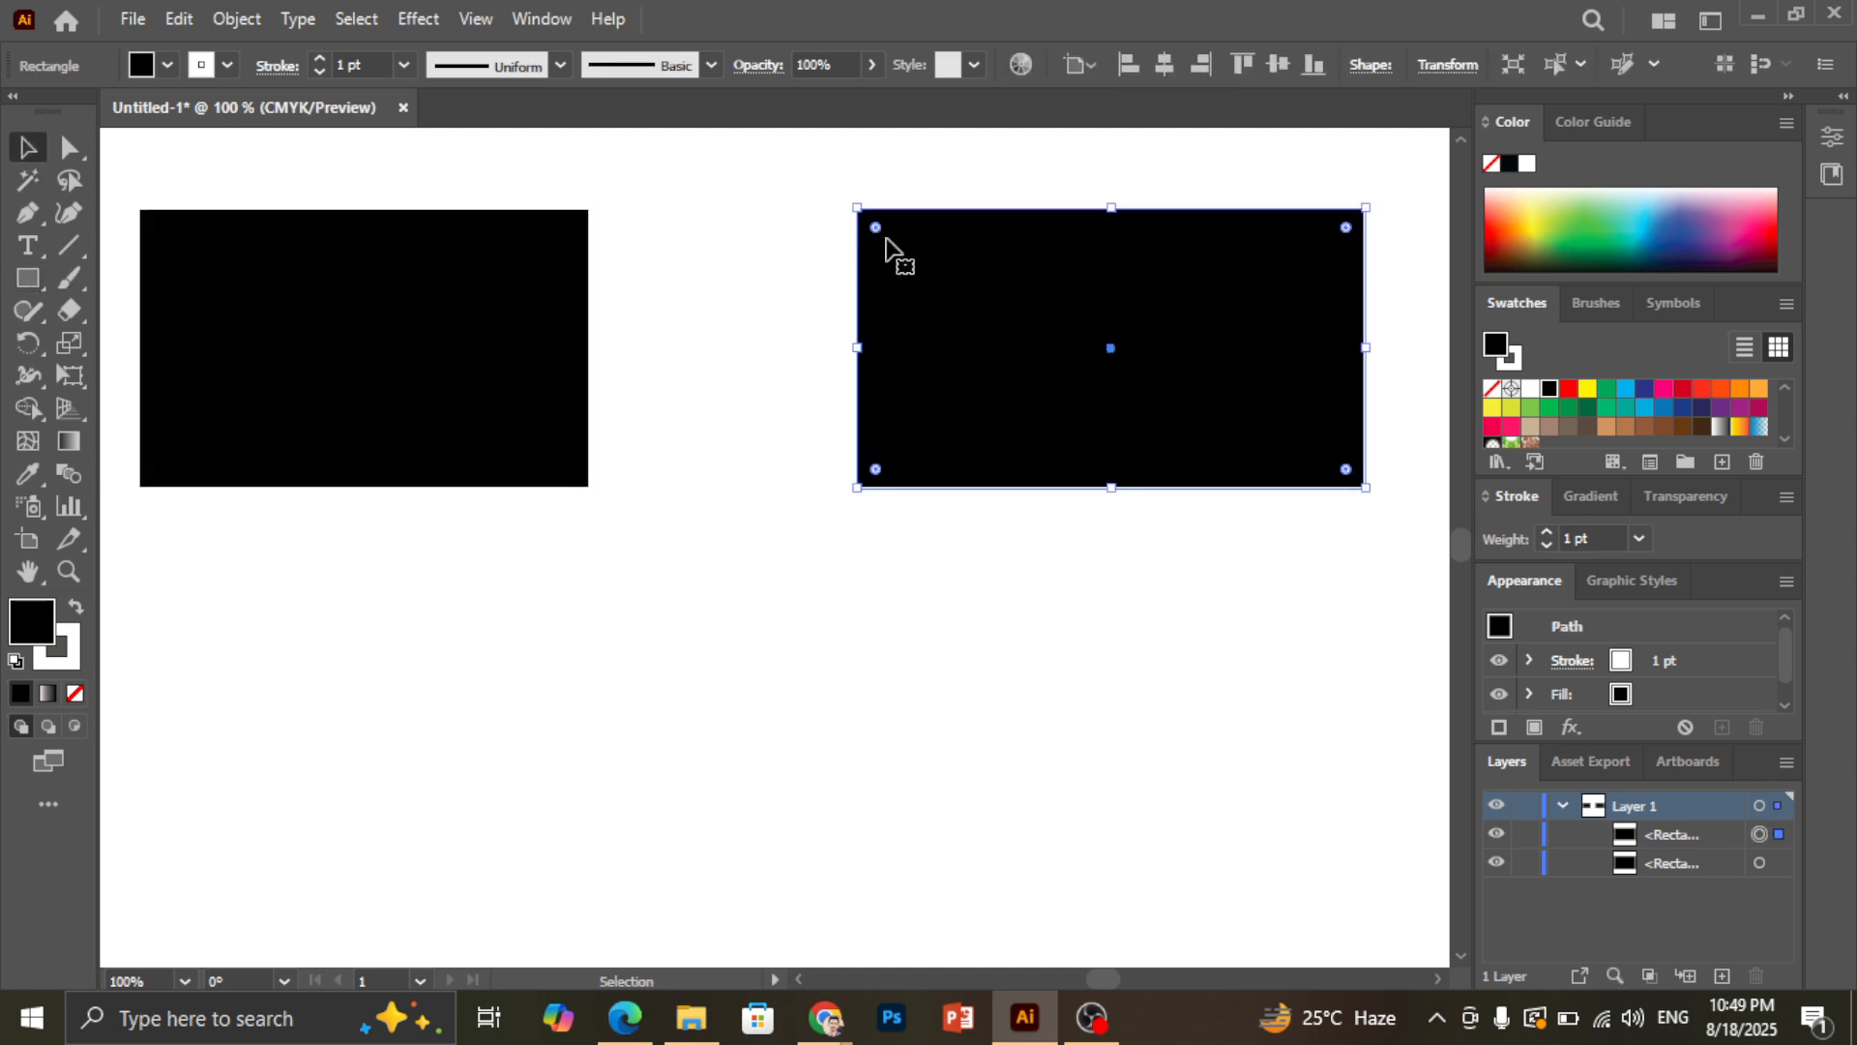
{"action": "left_click_drag", "start_coordinate": [876, 228], "coordinate": [890, 242]}
{"action": "left_click", "coordinate": [755, 402]}
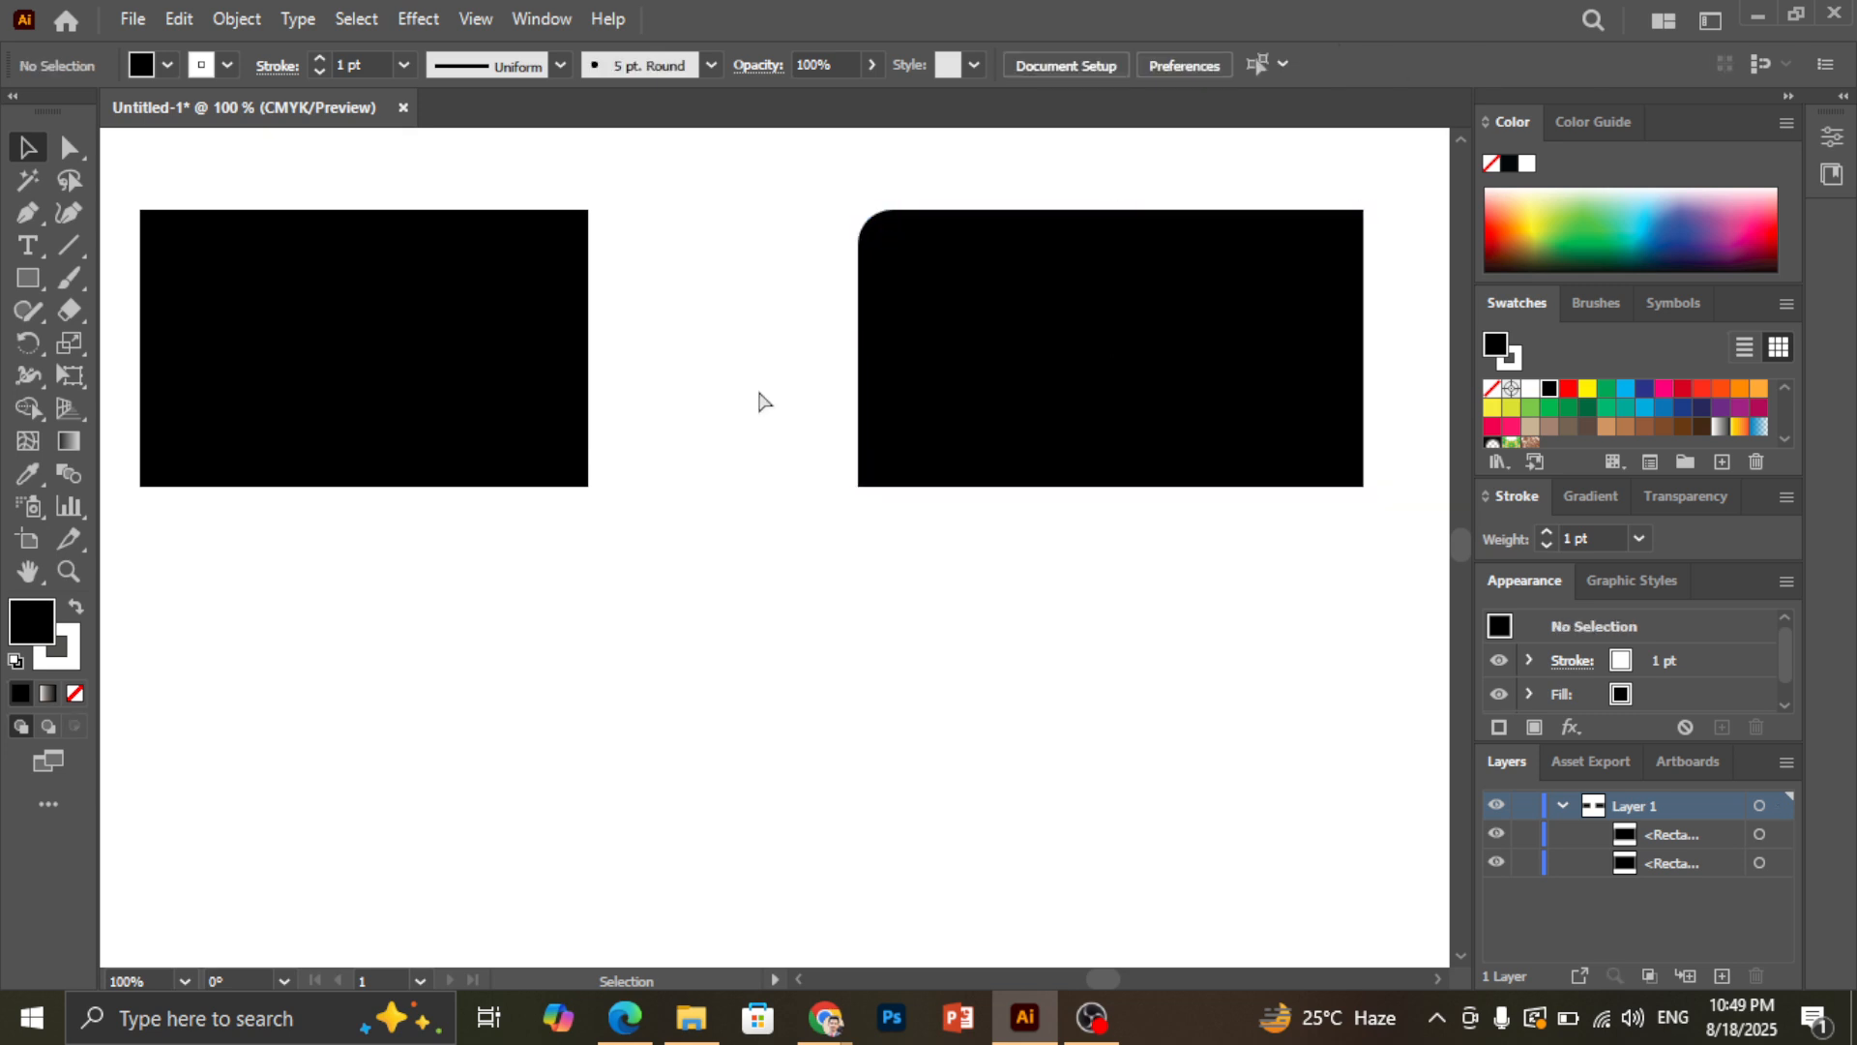
Undo the single-corner rounding and round all four corners of the right-hand rectangle slightly
{"action": "key", "text": "ctrl+z"}
{"action": "left_click_drag", "start_coordinate": [877, 228], "coordinate": [890, 242]}
{"action": "left_click", "coordinate": [746, 335]}
Draw a perfect black circle about 2.27 in across below the left-hand rectangle with the Ellipse tool
{"action": "left_click_drag", "start_coordinate": [27, 269], "coordinate": [148, 346]}
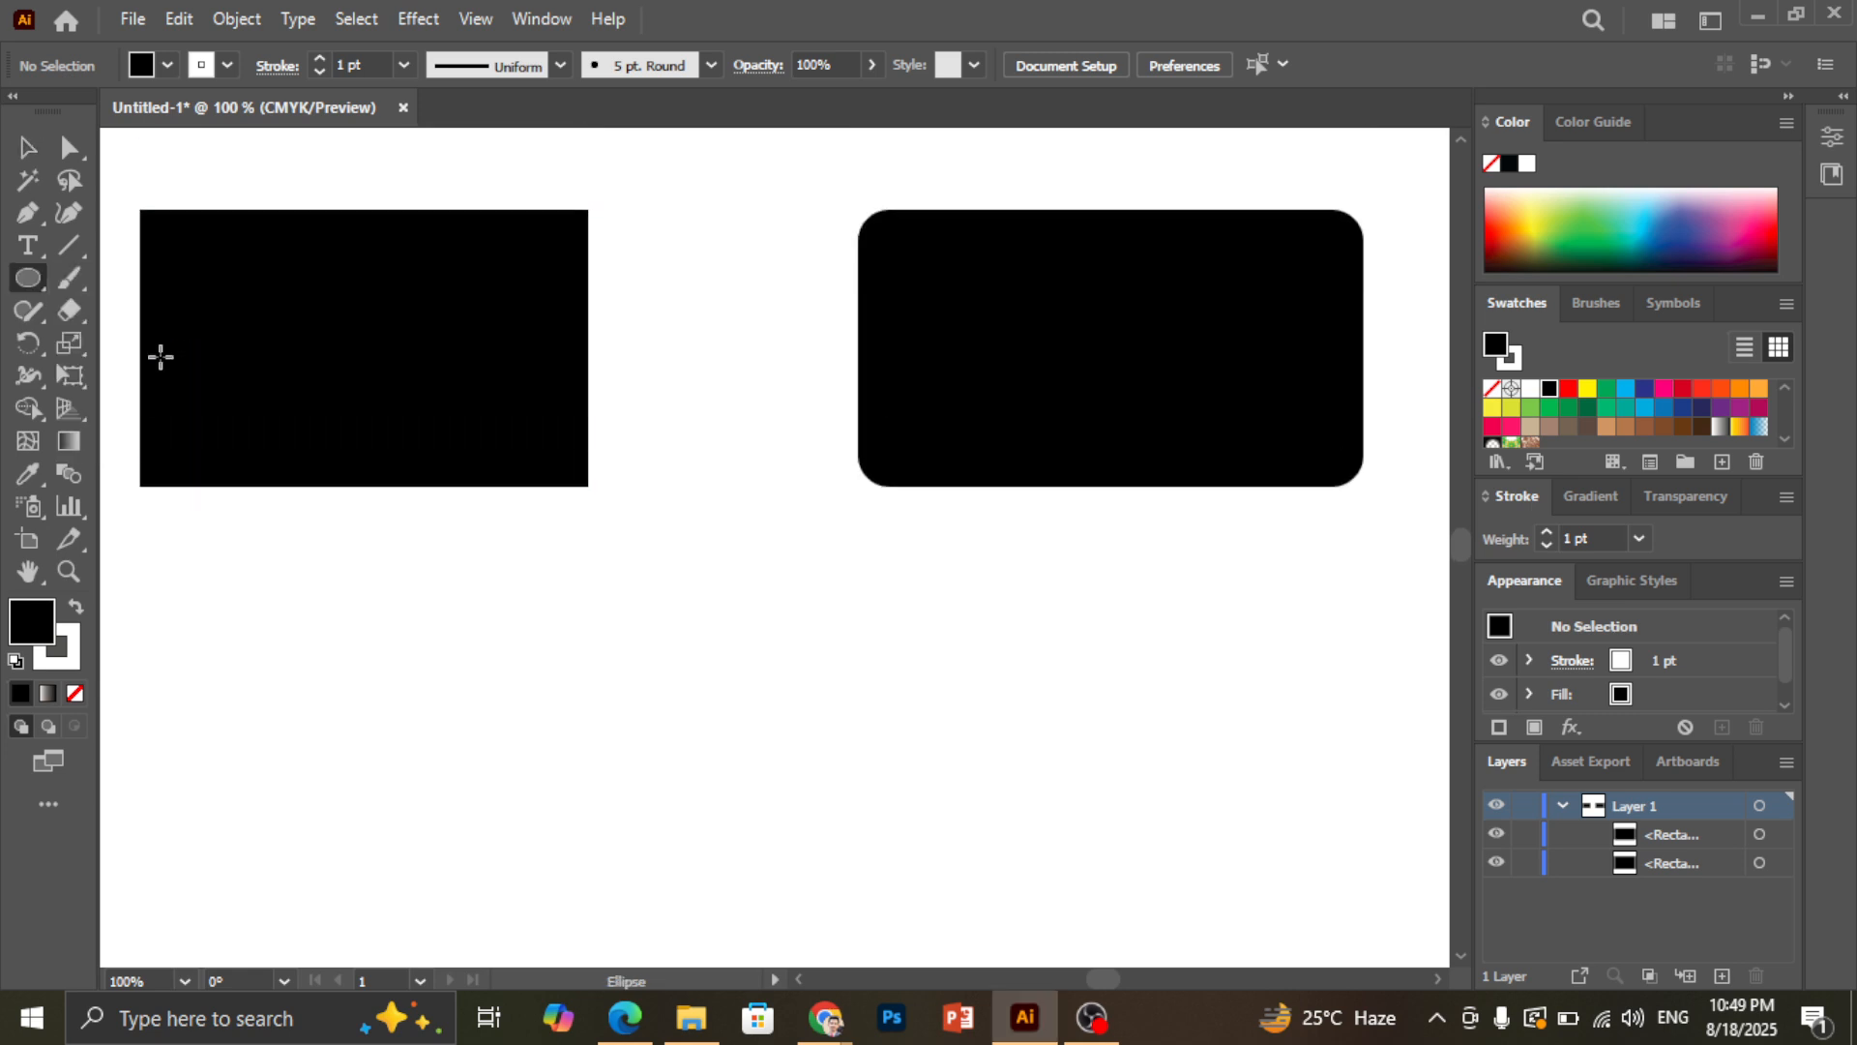
{"action": "left_click", "coordinate": [28, 152]}
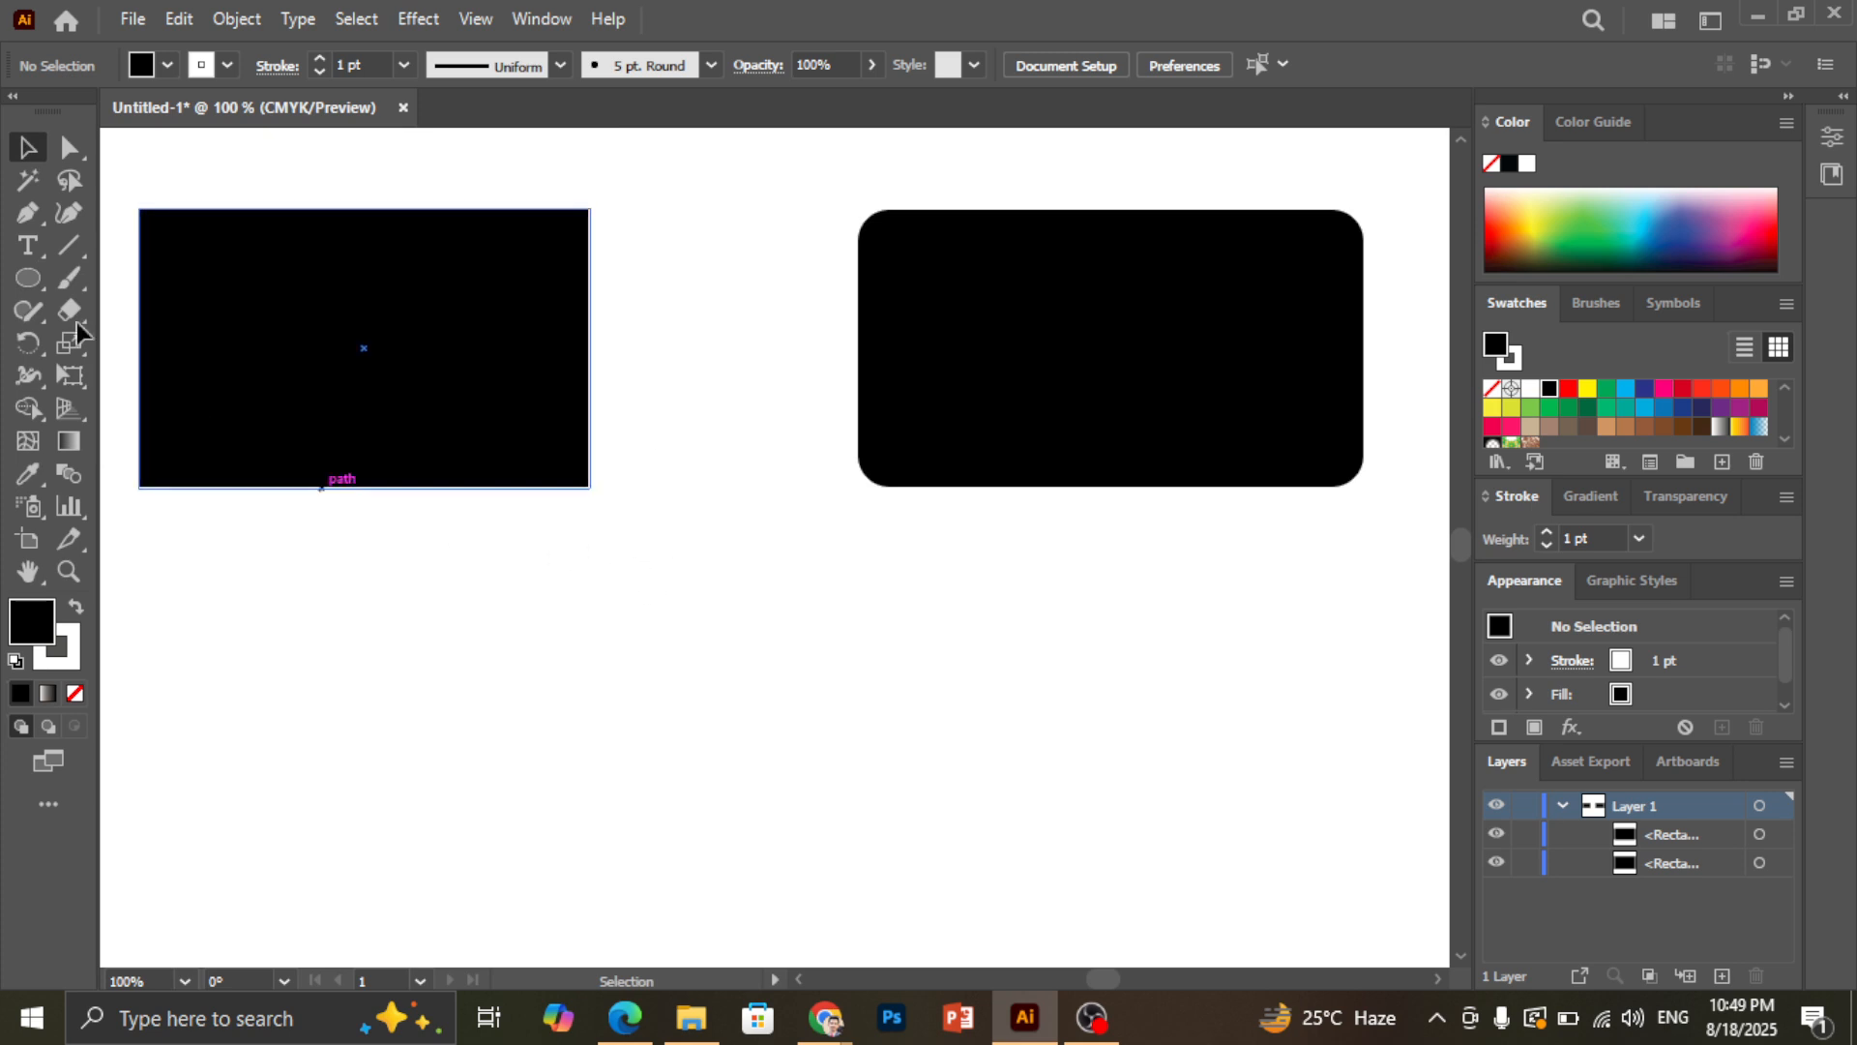
{"action": "left_click", "coordinate": [28, 279]}
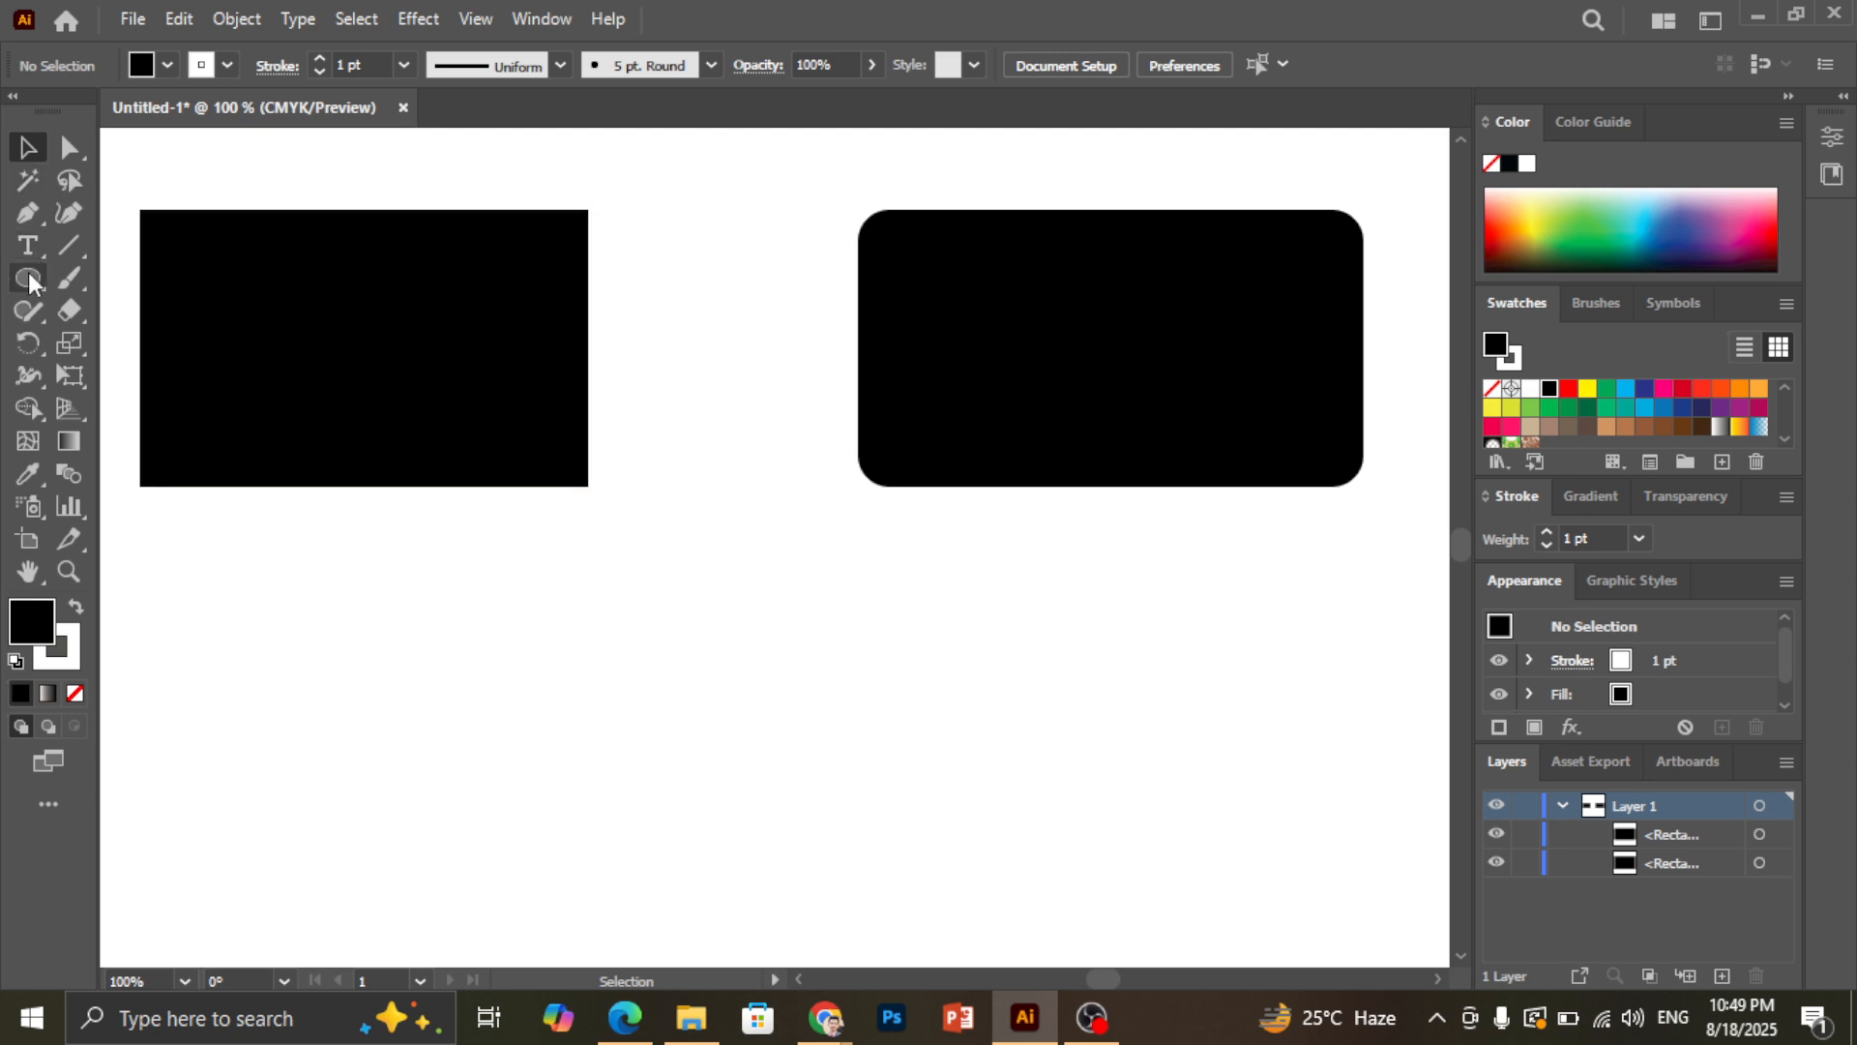
{"action": "scroll", "coordinate": [184, 354], "scroll_direction": "down", "scroll_amount": 1}
{"action": "left_click", "coordinate": [19, 277]}
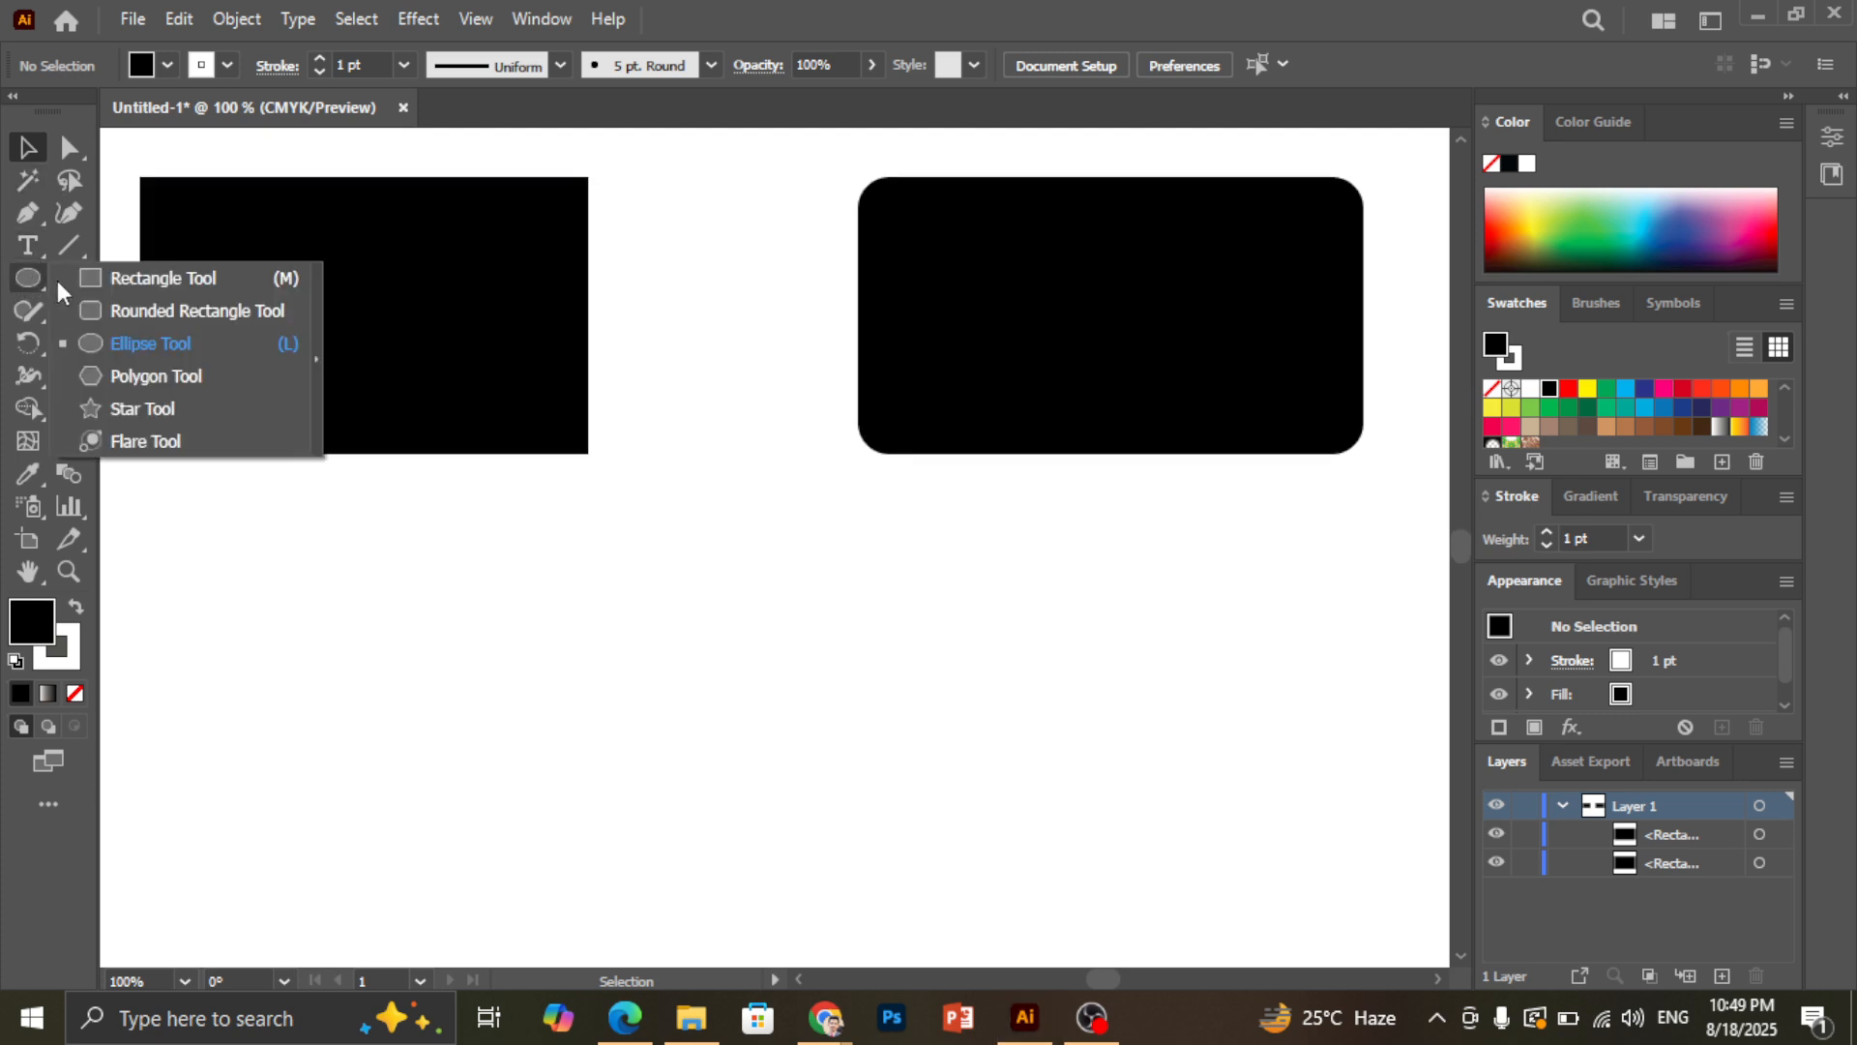
{"action": "left_click", "coordinate": [151, 344]}
{"action": "scroll", "coordinate": [286, 426], "scroll_direction": "down", "scroll_amount": 1}
{"action": "scroll", "coordinate": [142, 444], "scroll_direction": "down", "scroll_amount": 3}
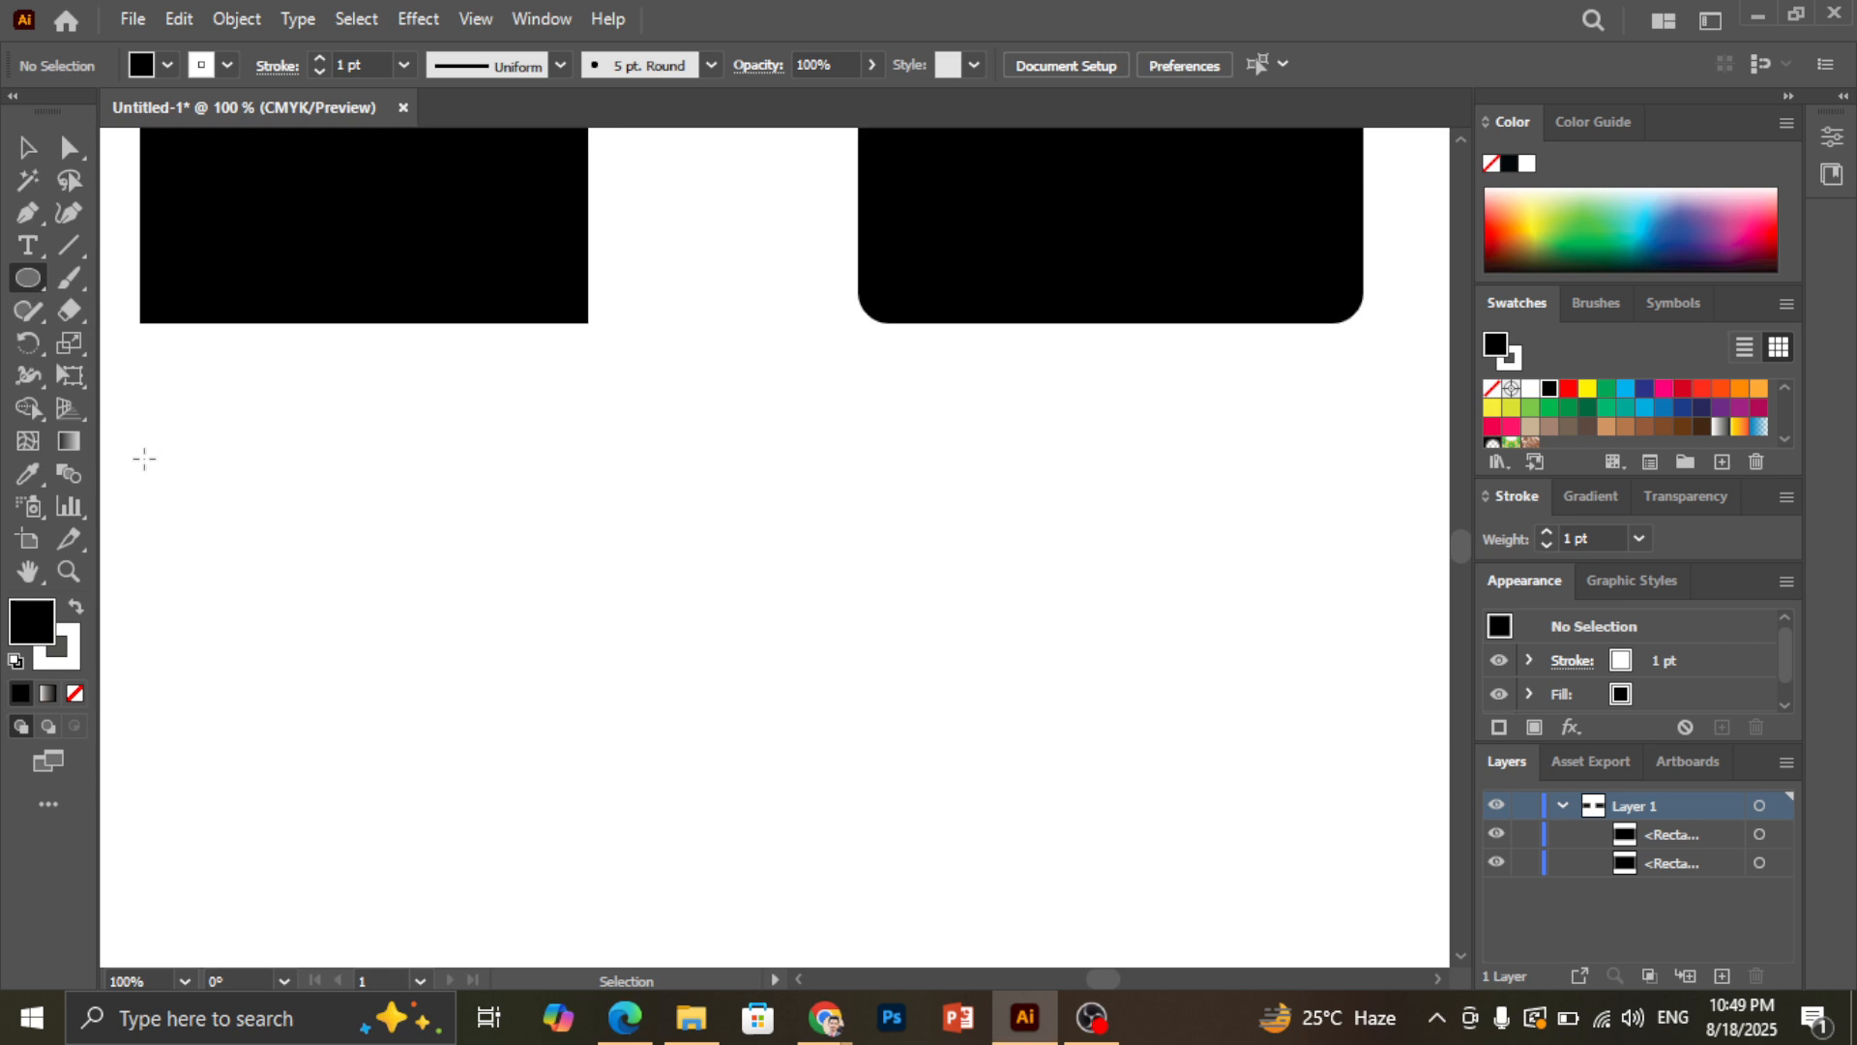
{"action": "left_click_drag", "start_coordinate": [142, 456], "coordinate": [464, 677]}
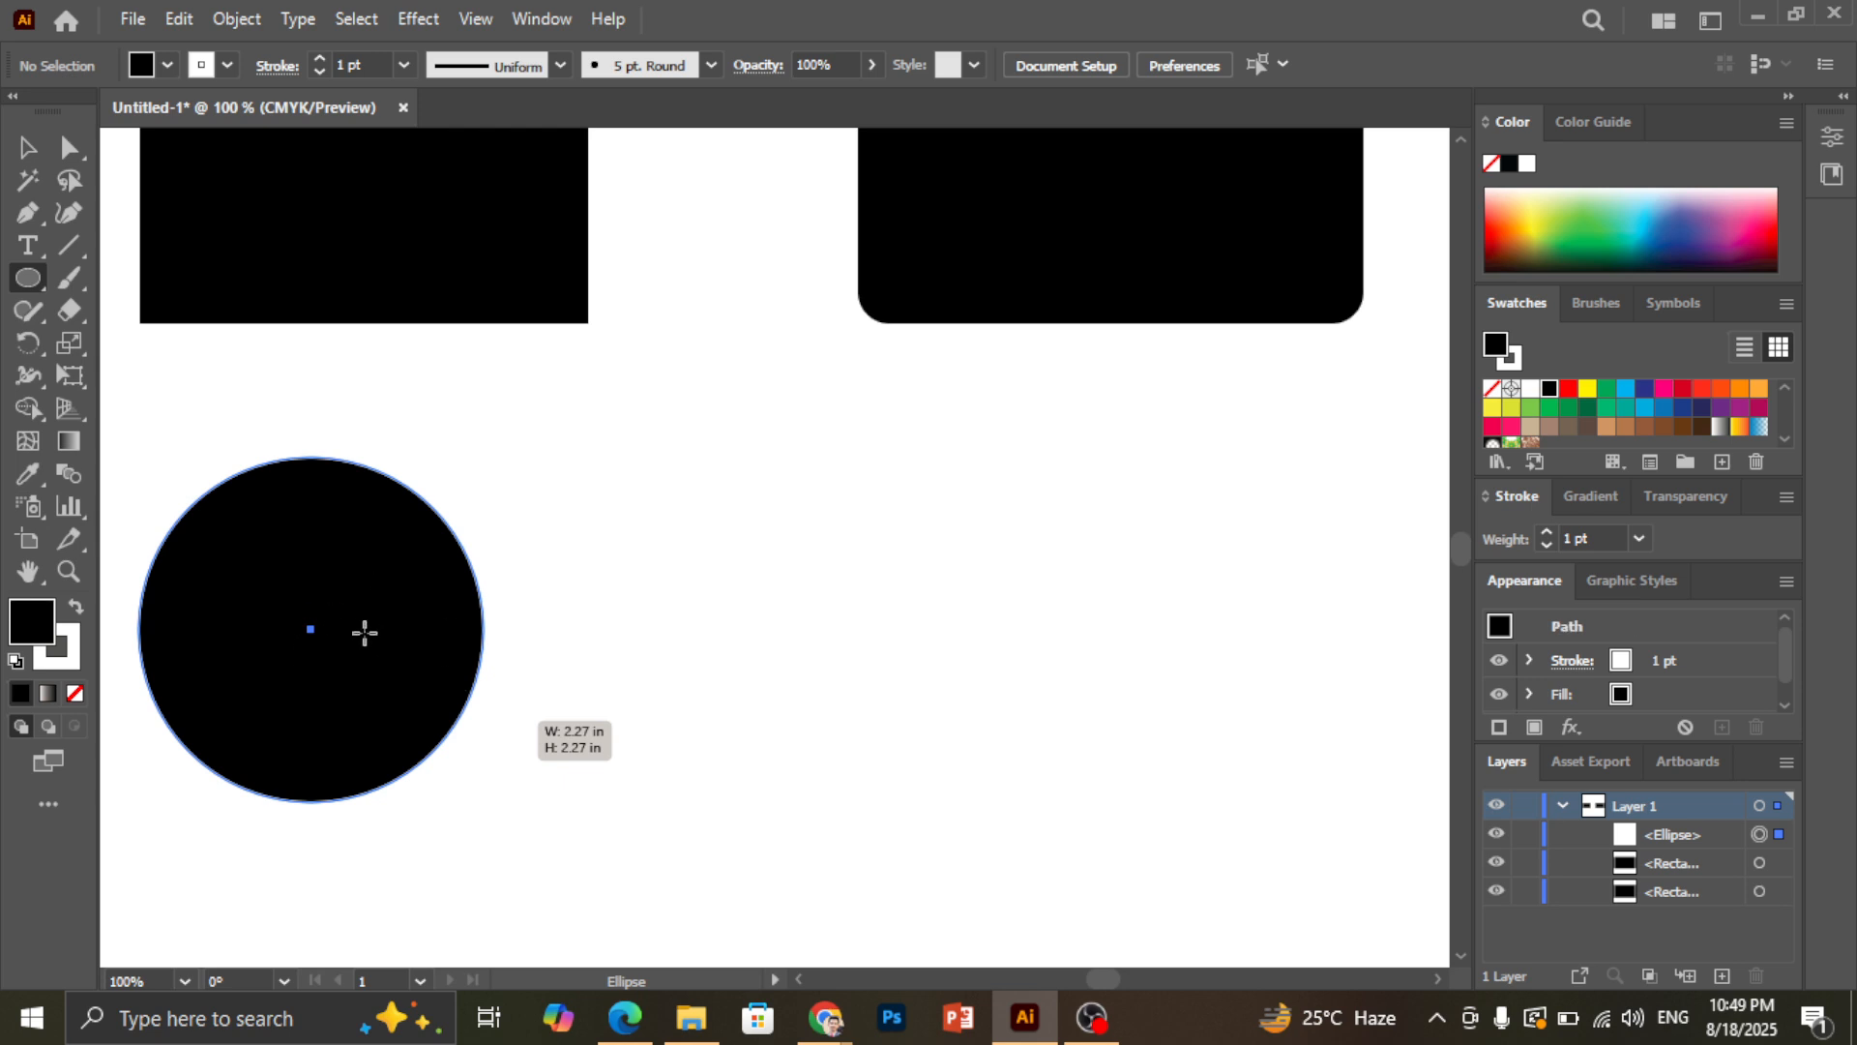
Draw a wider black oval beside the circle and deselect it
{"action": "left_click_drag", "start_coordinate": [645, 465], "coordinate": [1119, 822]}
{"action": "scroll", "coordinate": [842, 522], "scroll_direction": "down", "scroll_amount": 3}
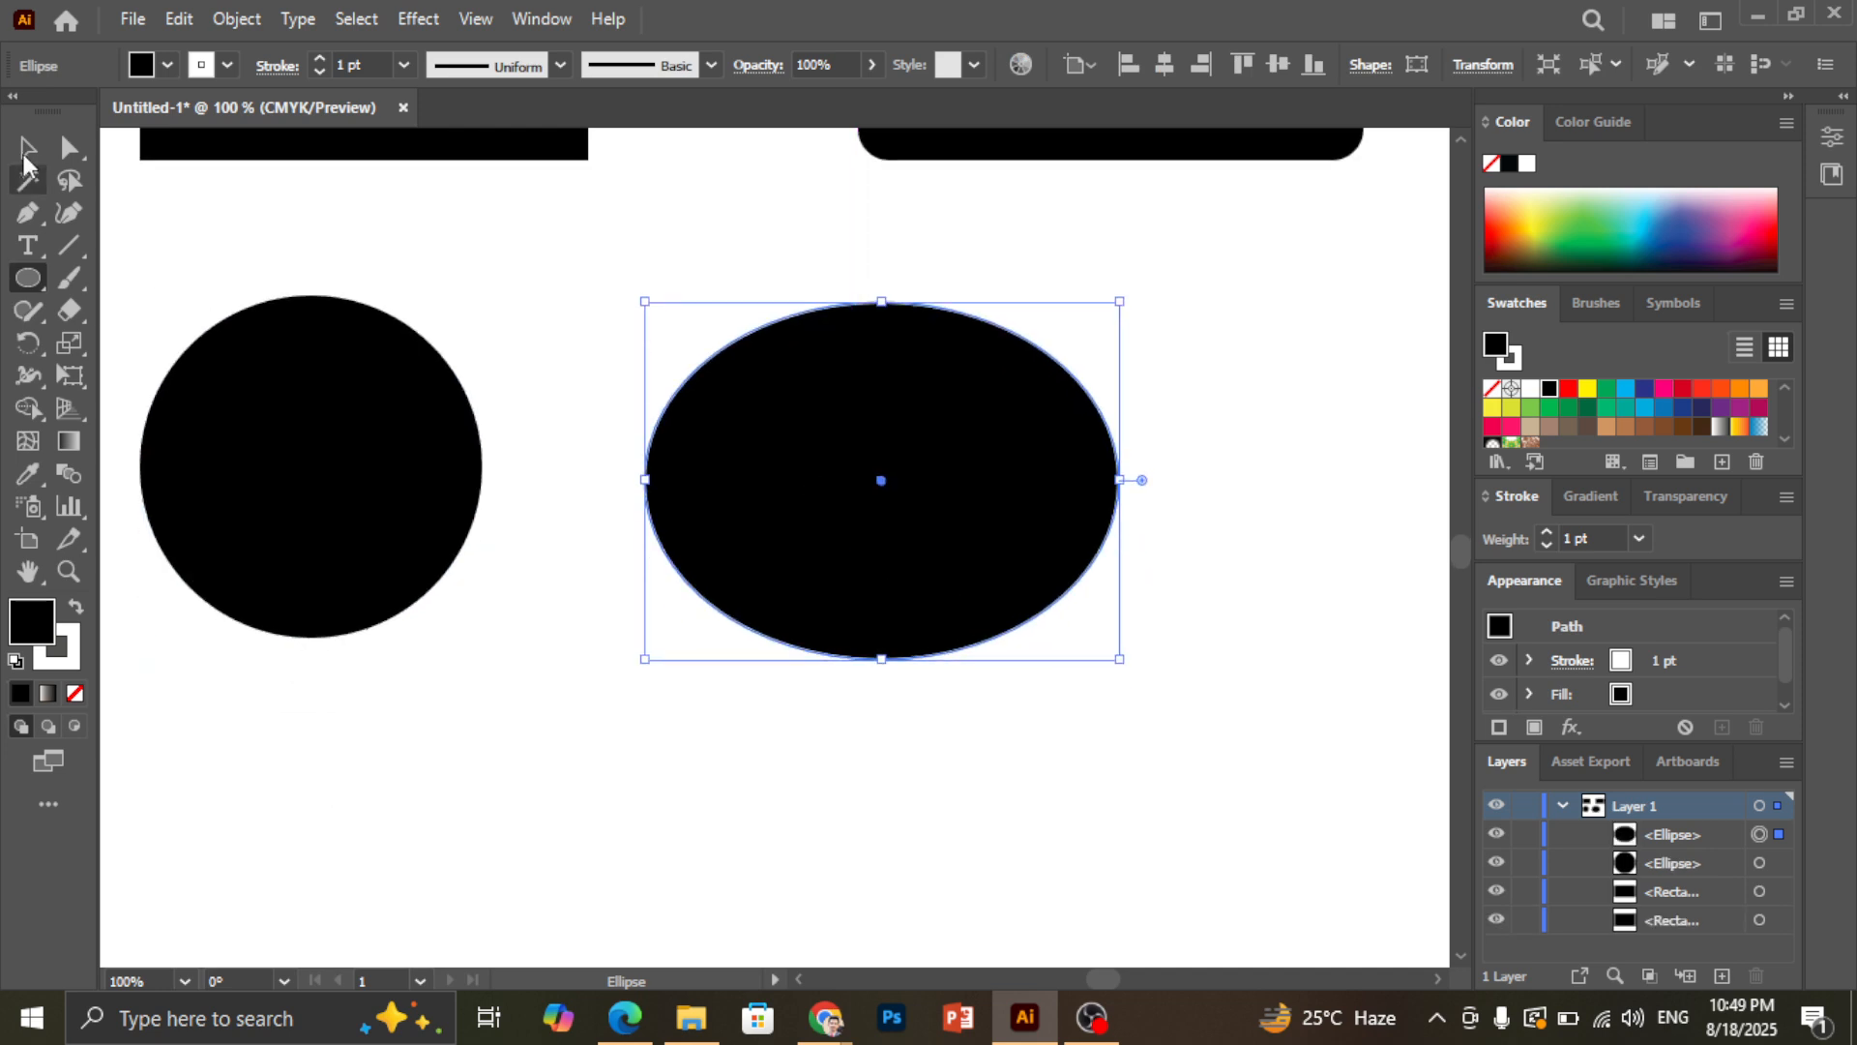
{"action": "left_click", "coordinate": [27, 147]}
{"action": "left_click", "coordinate": [242, 254]}
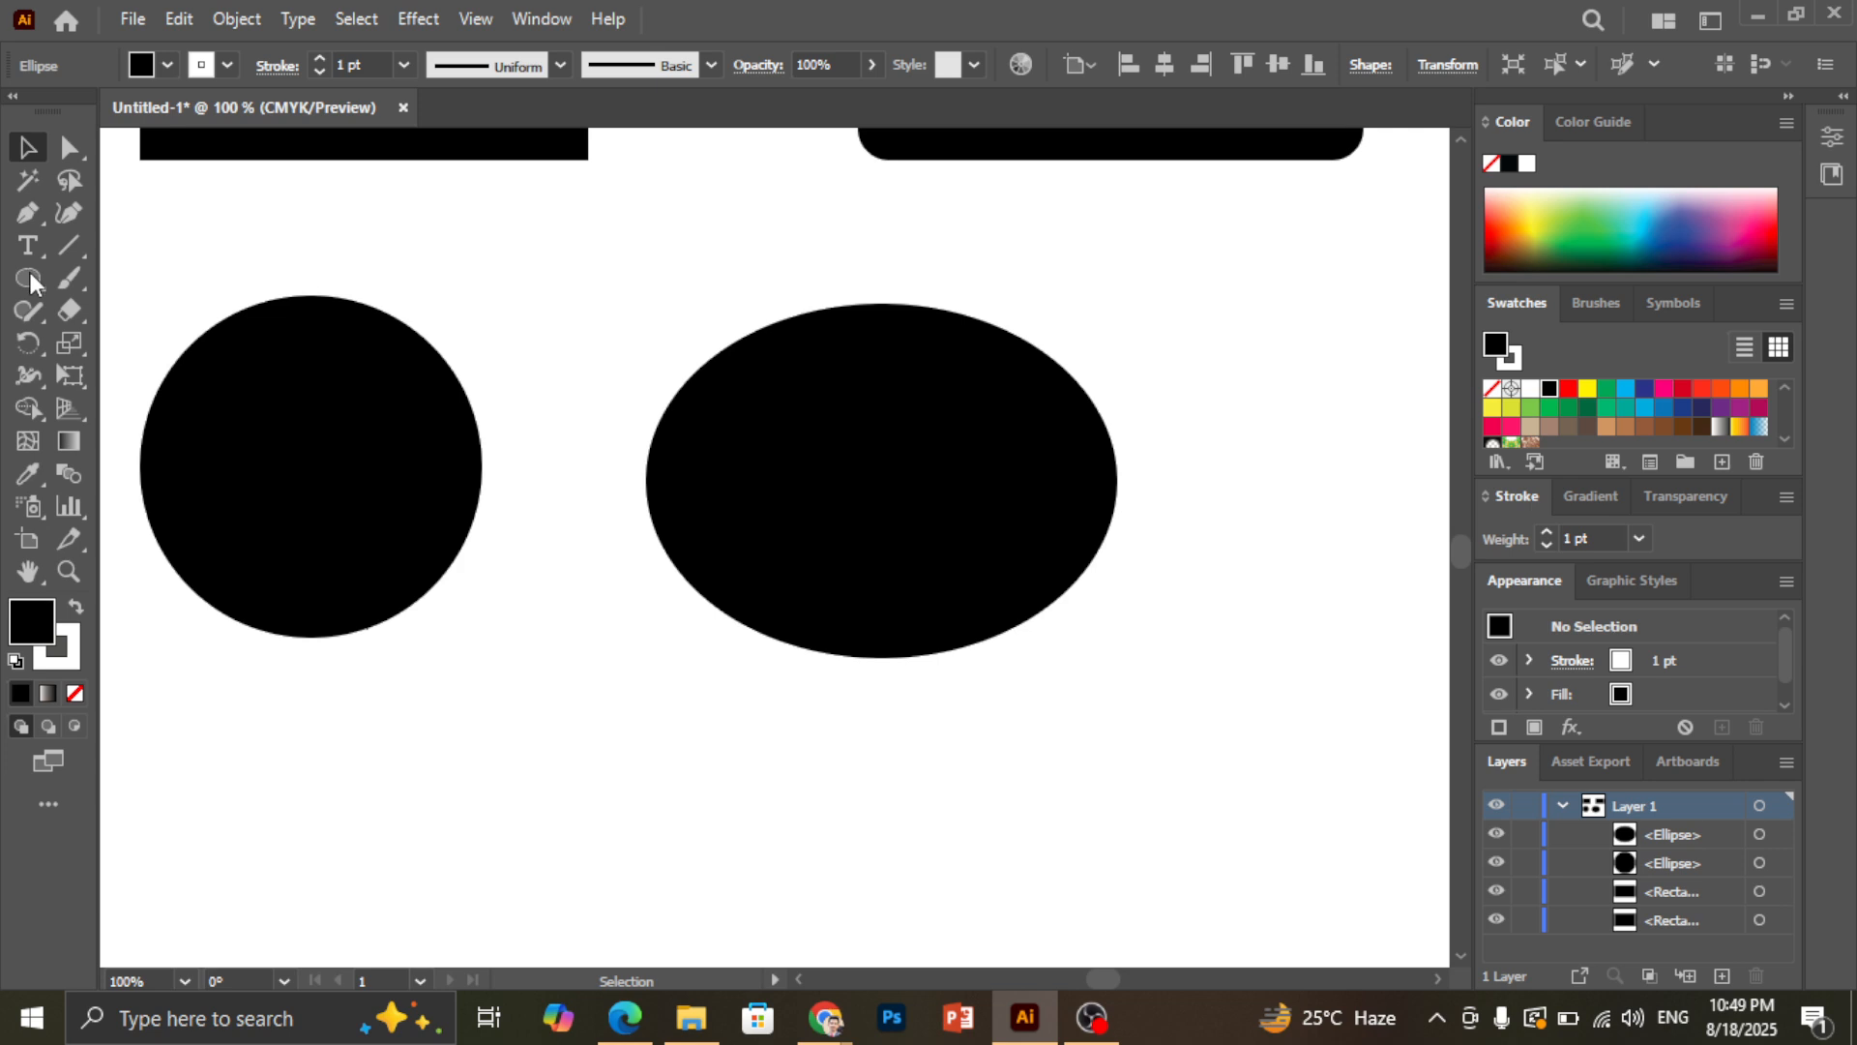
Draw a small black hexagon below the circle with the Polygon tool
{"action": "left_click_drag", "start_coordinate": [29, 275], "coordinate": [349, 520]}
{"action": "scroll", "coordinate": [269, 501], "scroll_direction": "down", "scroll_amount": 3}
{"action": "key", "text": "ctrl+z"}
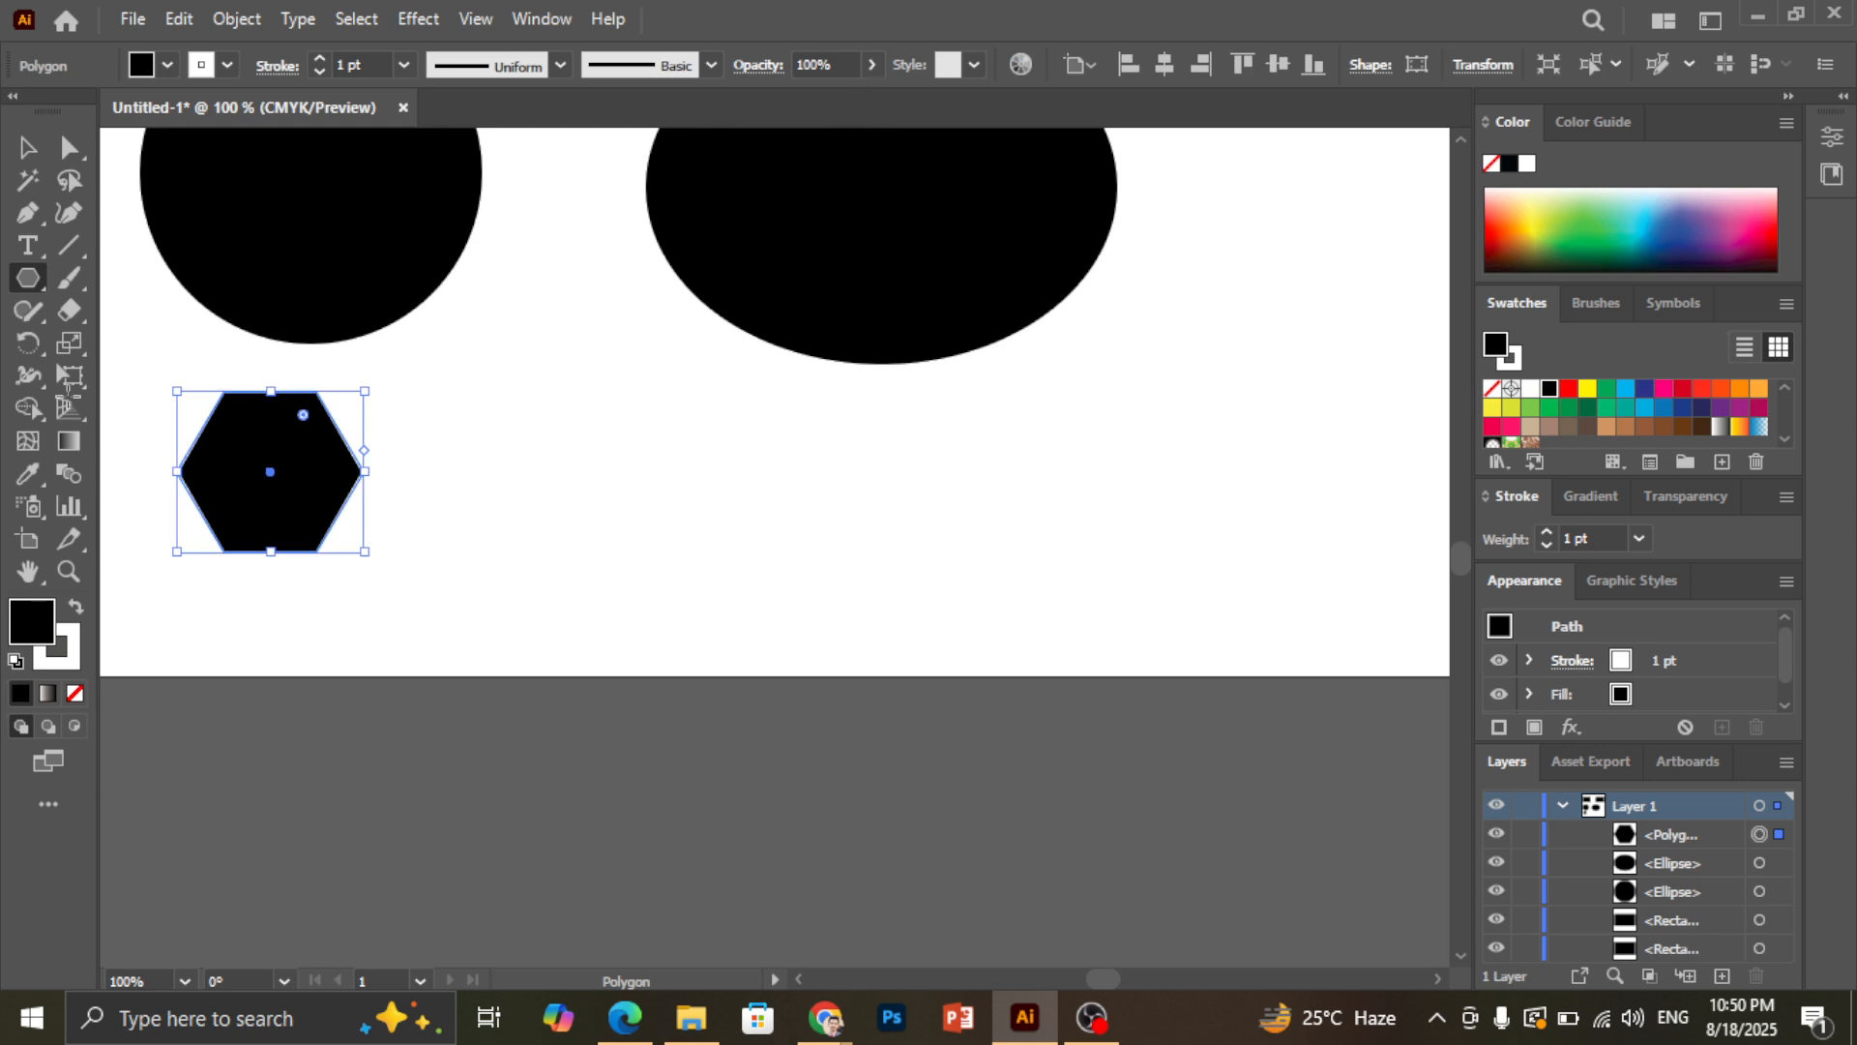
Draw a black five-pointed star beside the hexagon with the Star tool, undoing the first attempt
{"action": "right_click", "coordinate": [26, 299]}
{"action": "right_click", "coordinate": [28, 286]}
{"action": "left_click", "coordinate": [29, 282]}
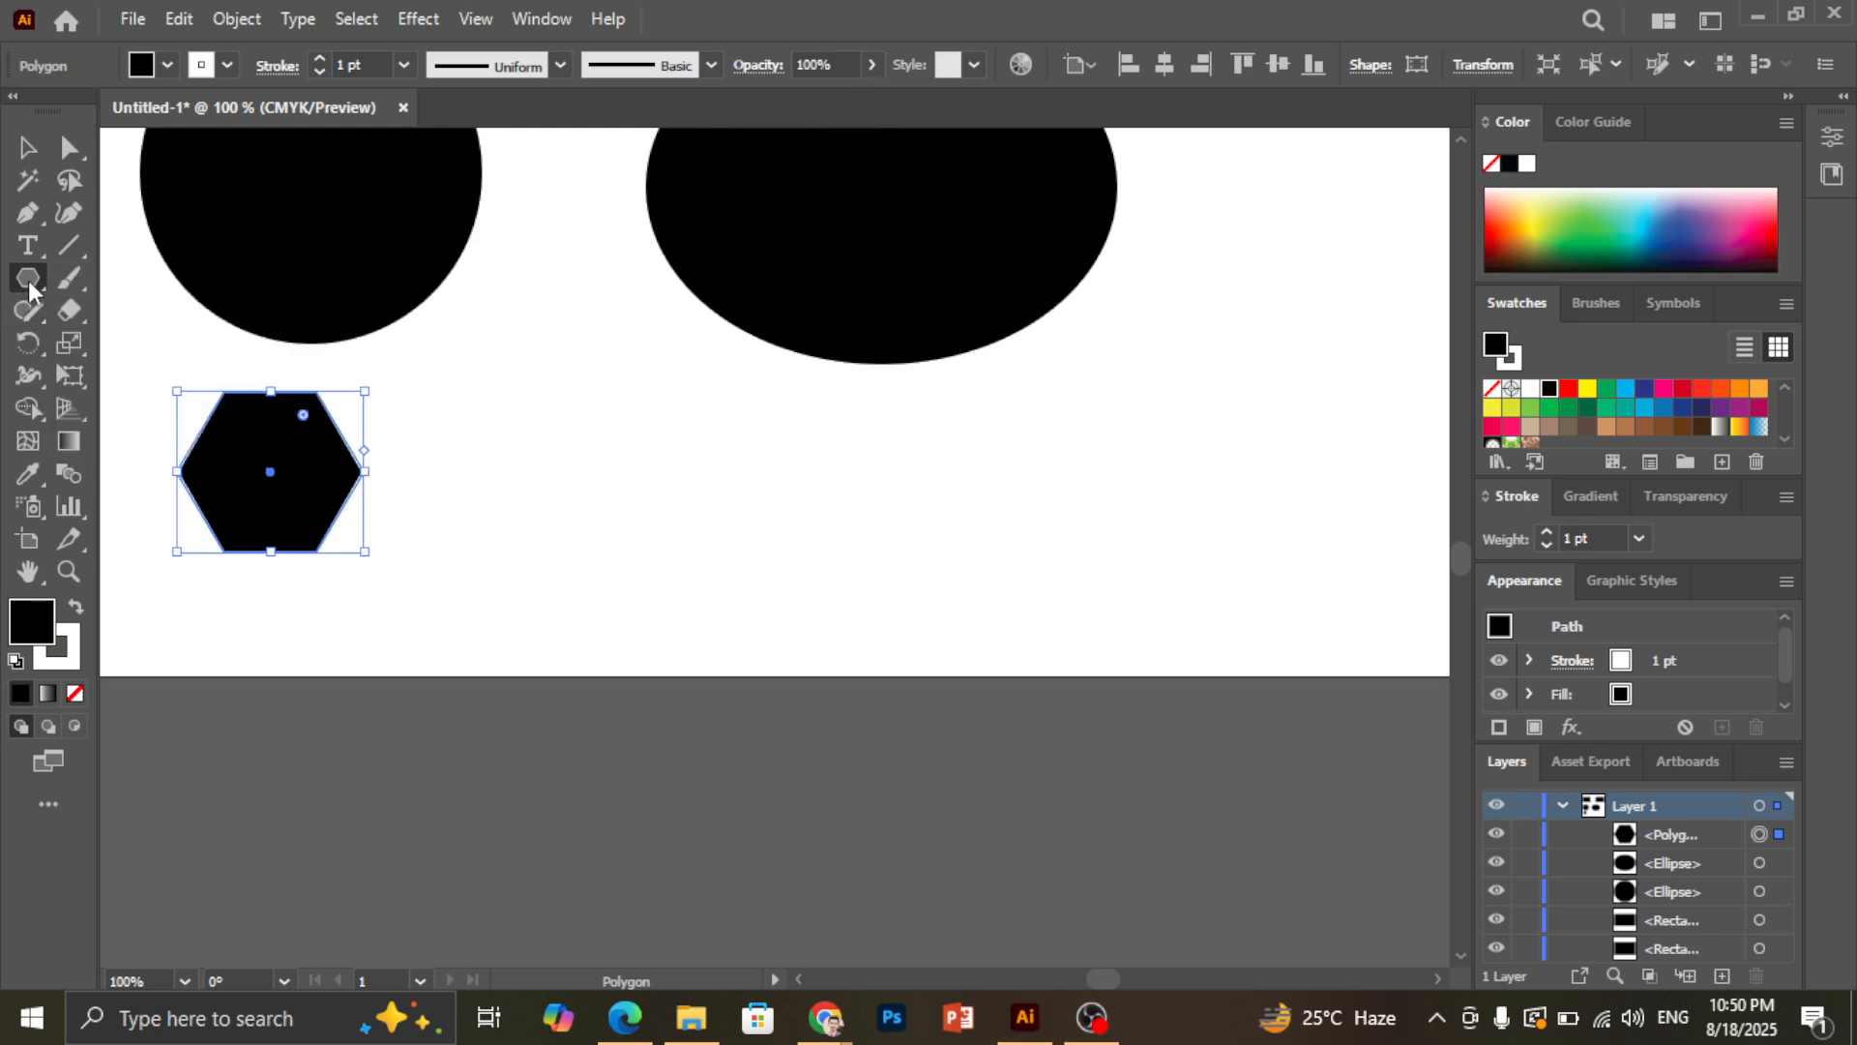
{"action": "right_click", "coordinate": [29, 290]}
{"action": "left_click", "coordinate": [176, 412]}
{"action": "left_click_drag", "start_coordinate": [571, 416], "coordinate": [652, 497]}
{"action": "key", "text": "ctrl+z"}
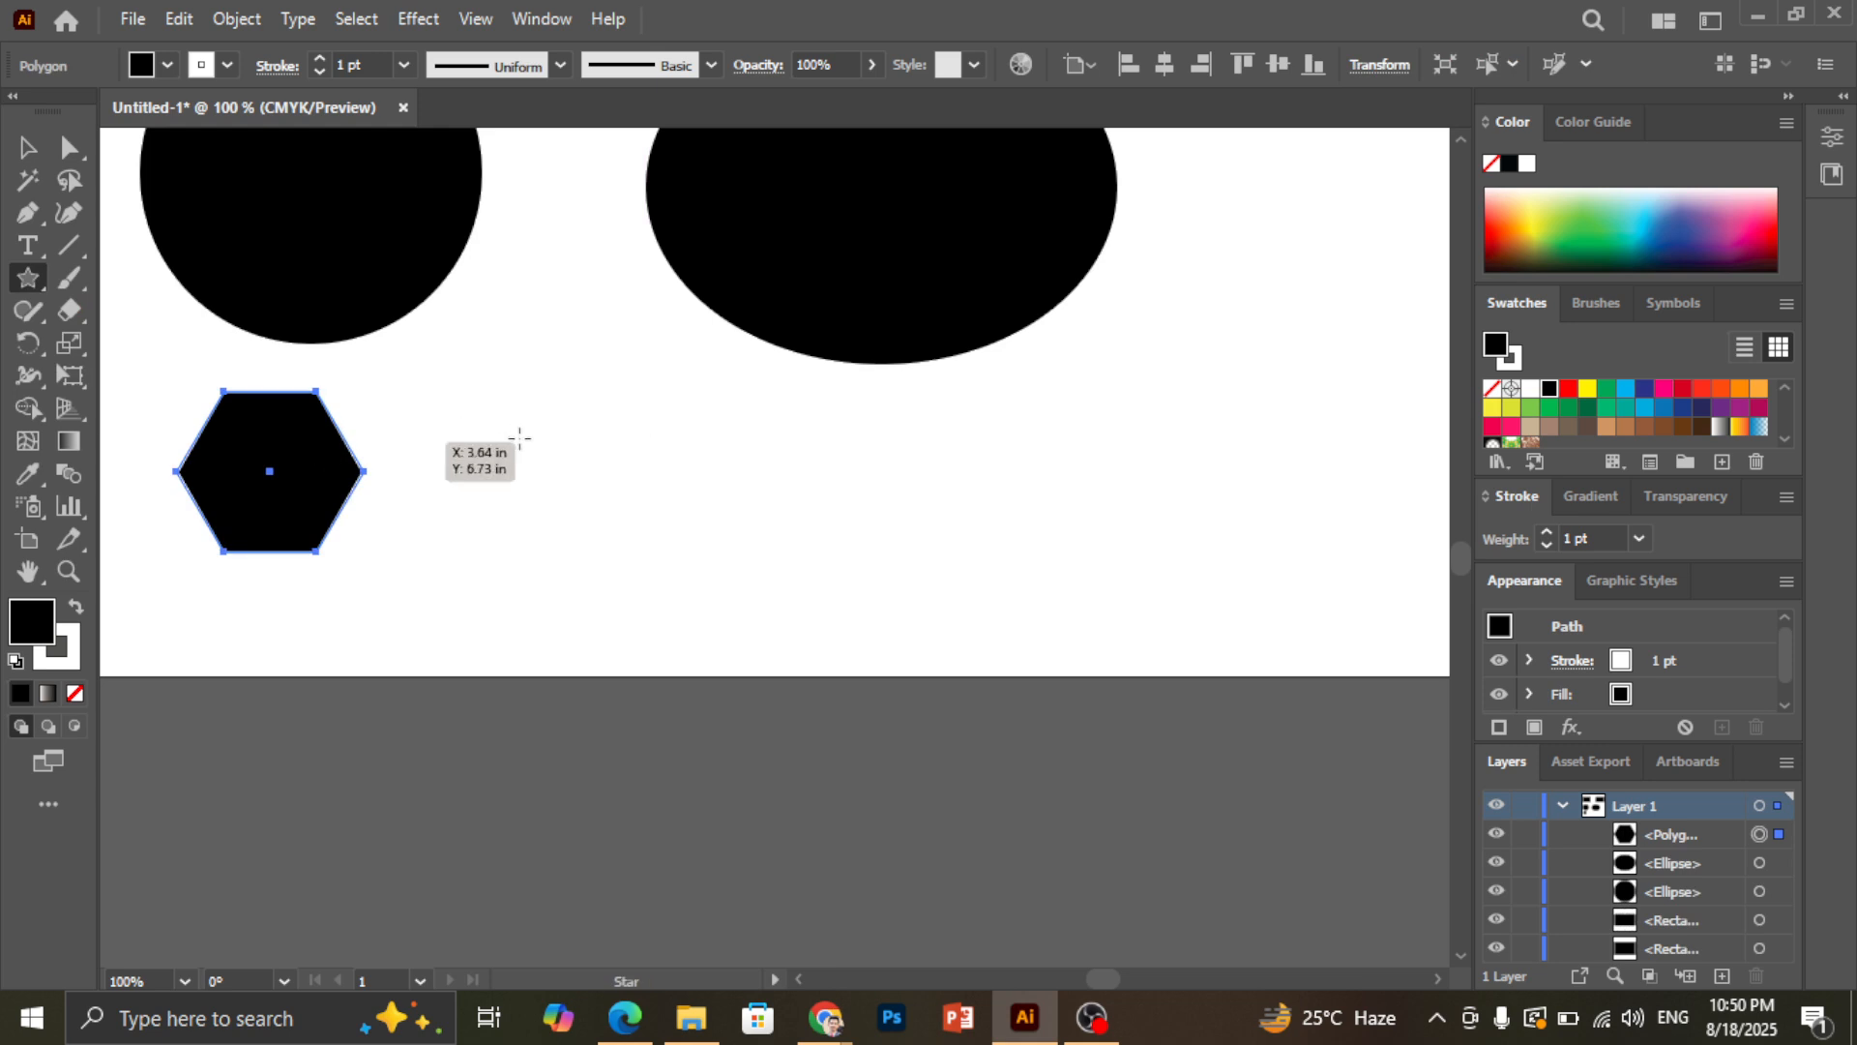
{"action": "left_click_drag", "start_coordinate": [589, 431], "coordinate": [622, 474]}
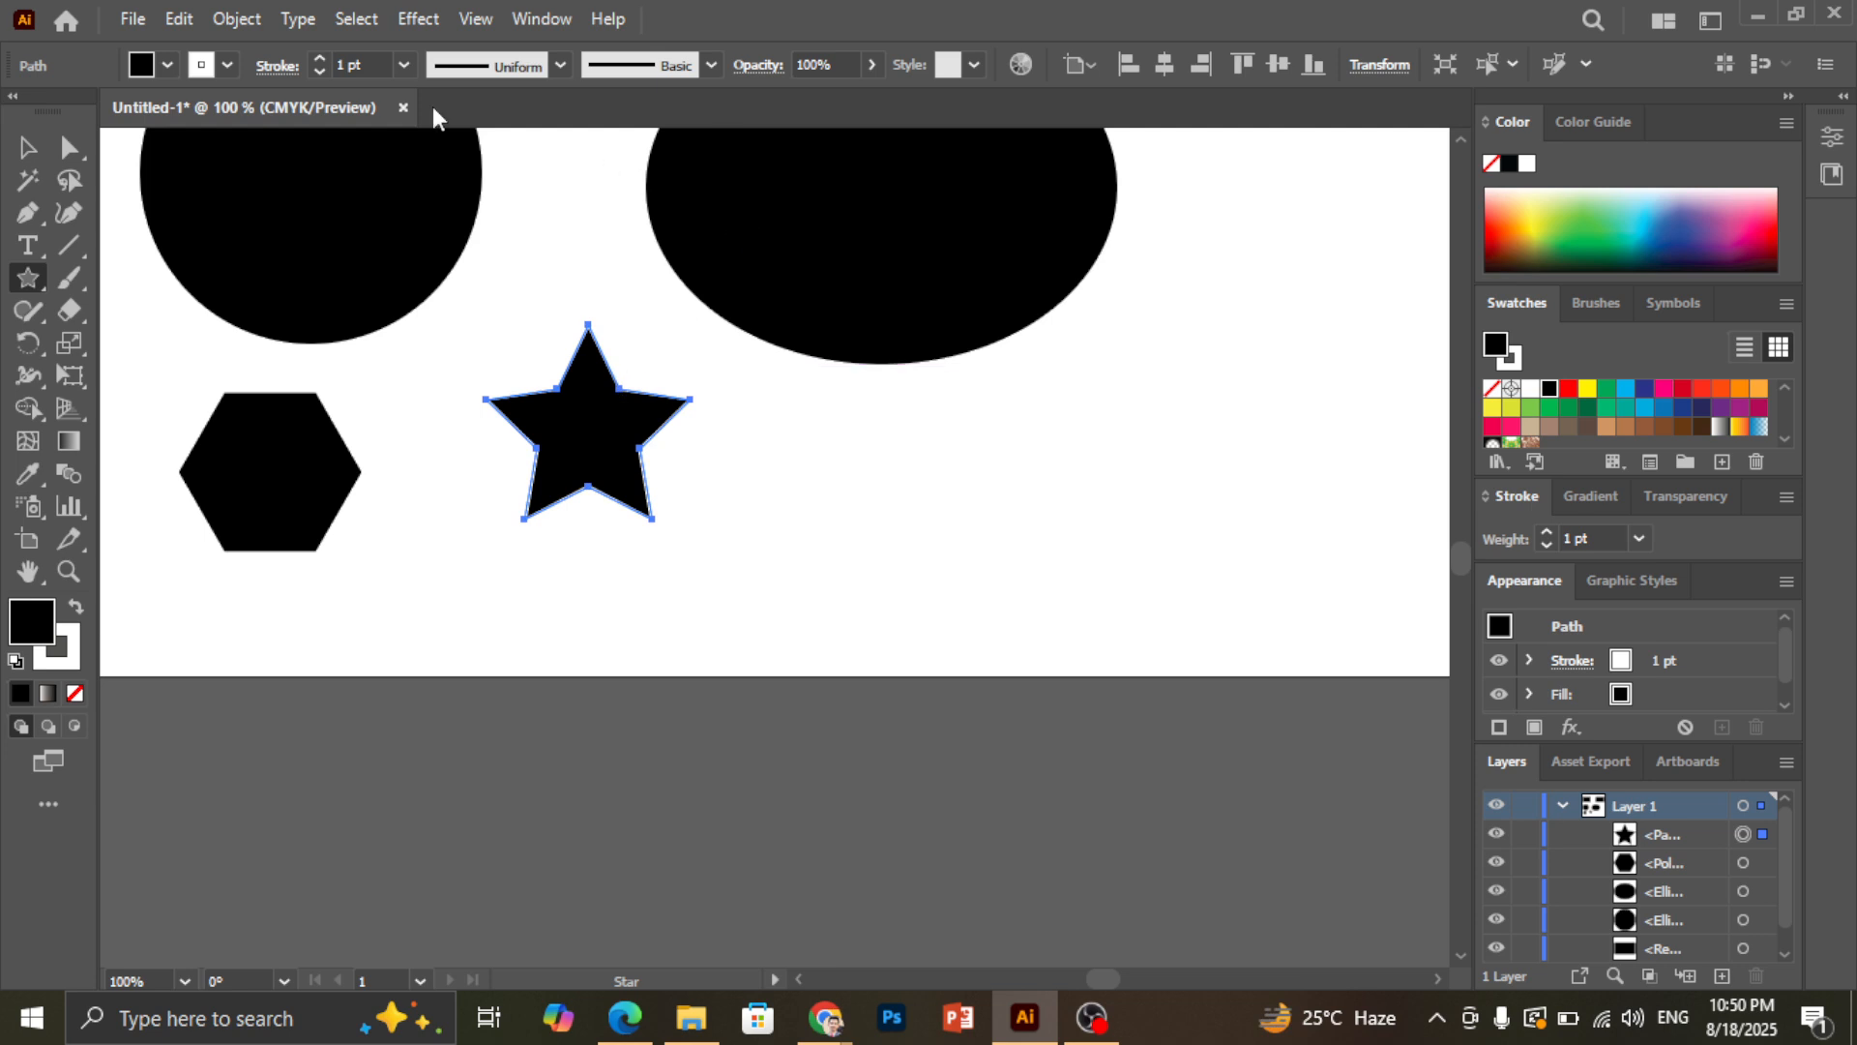
Draw a small flare beside the star with the Flare tool, move it slightly lower and deselect it
{"action": "left_click", "coordinate": [37, 286]}
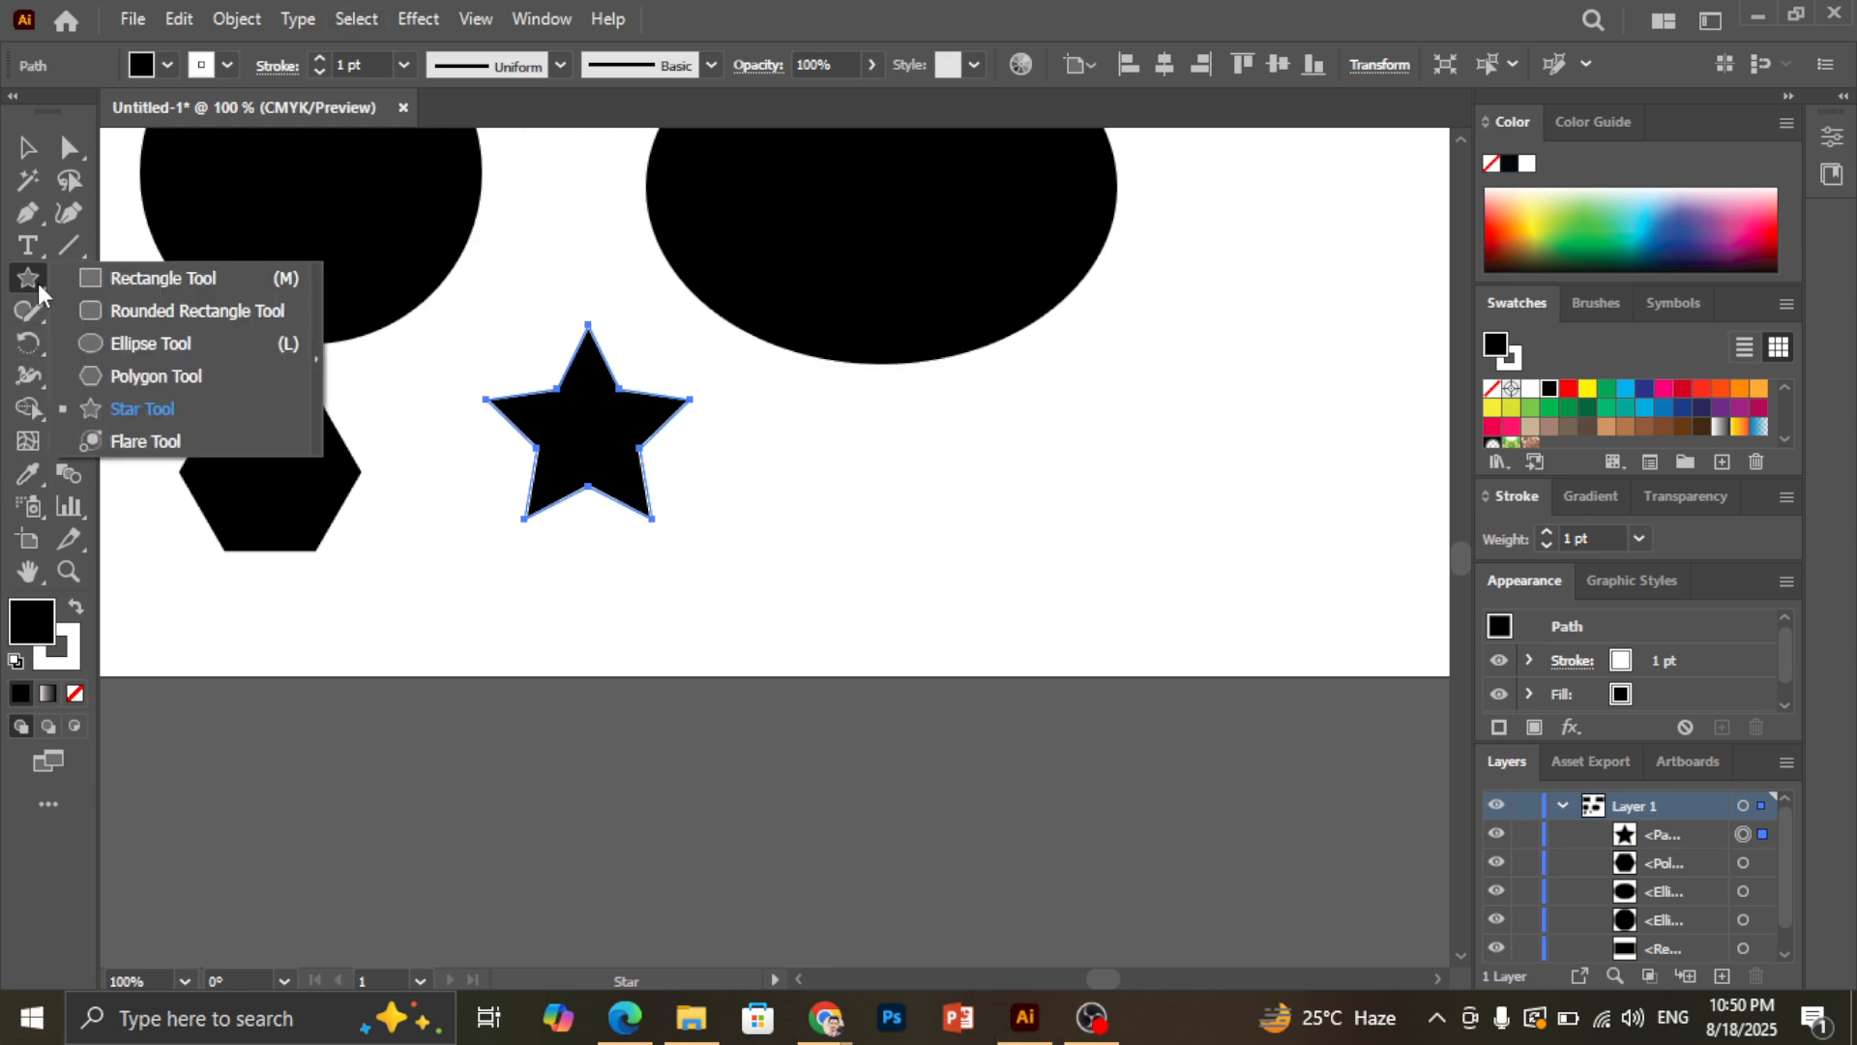
{"action": "left_click", "coordinate": [145, 442]}
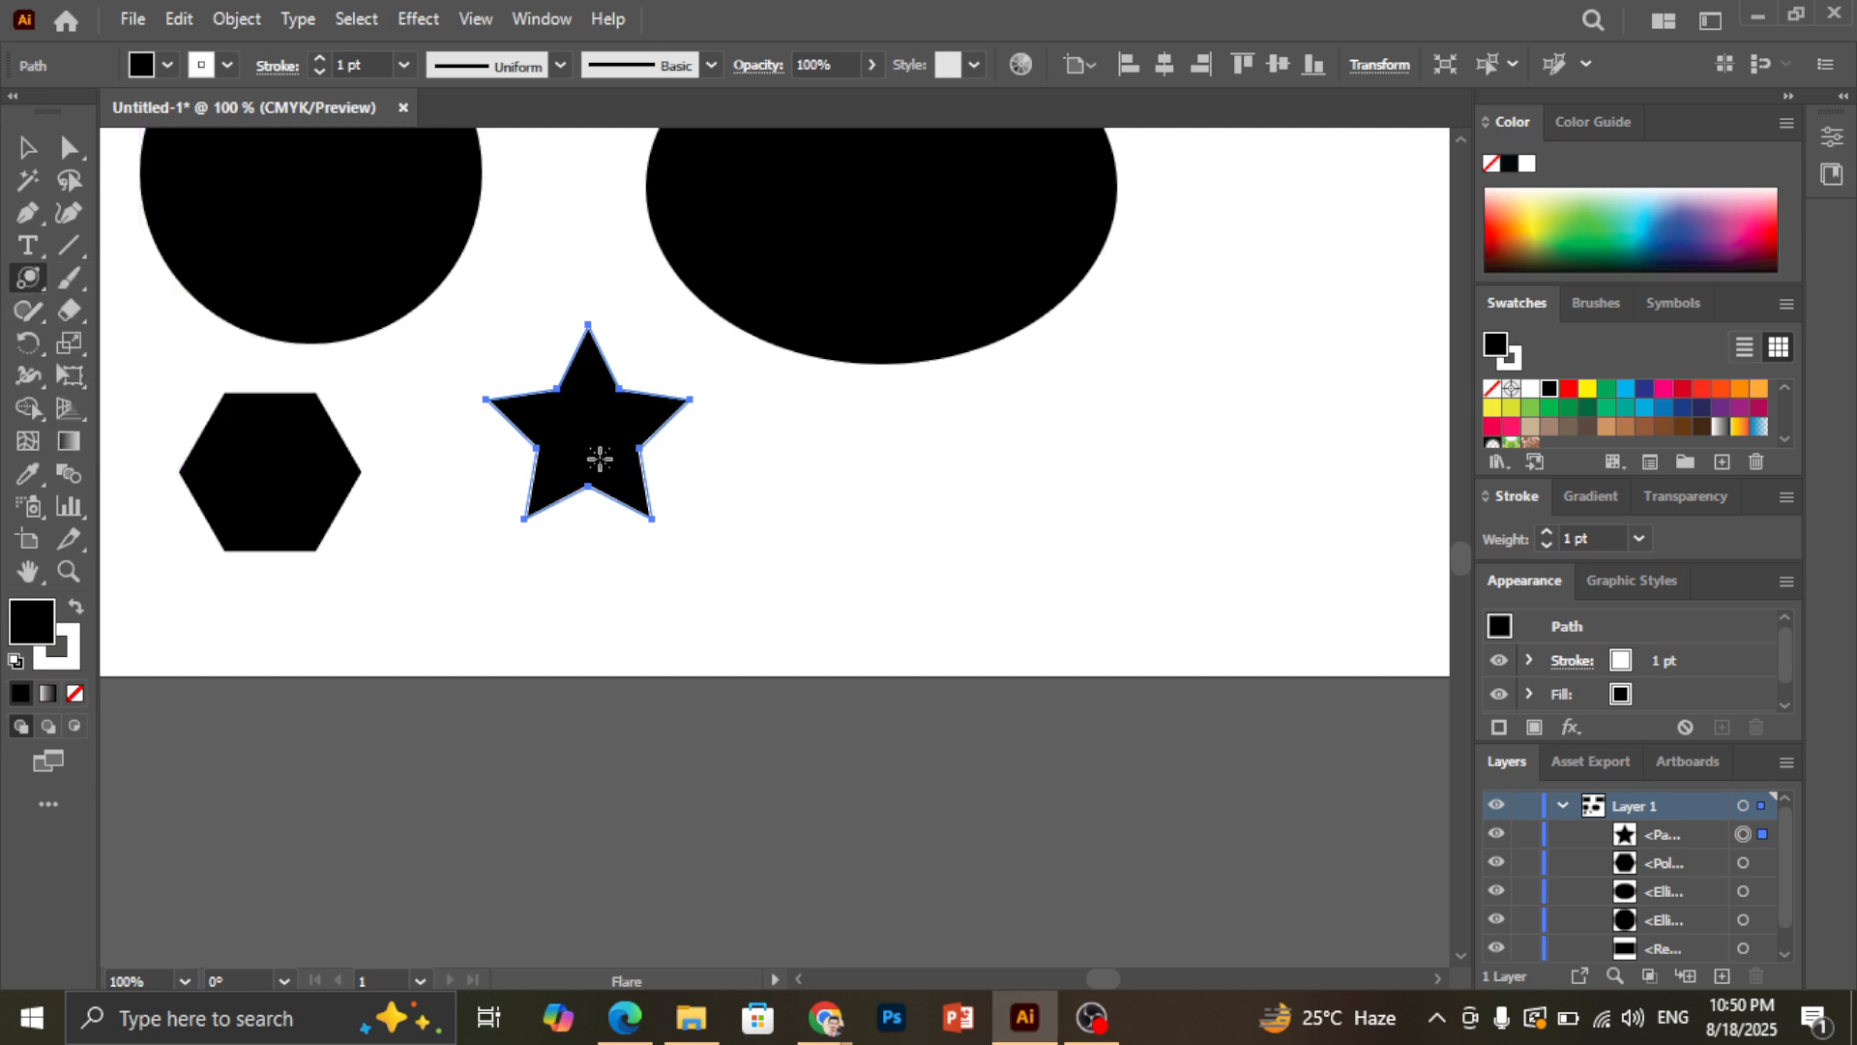
{"action": "left_click_drag", "start_coordinate": [889, 496], "coordinate": [896, 503]}
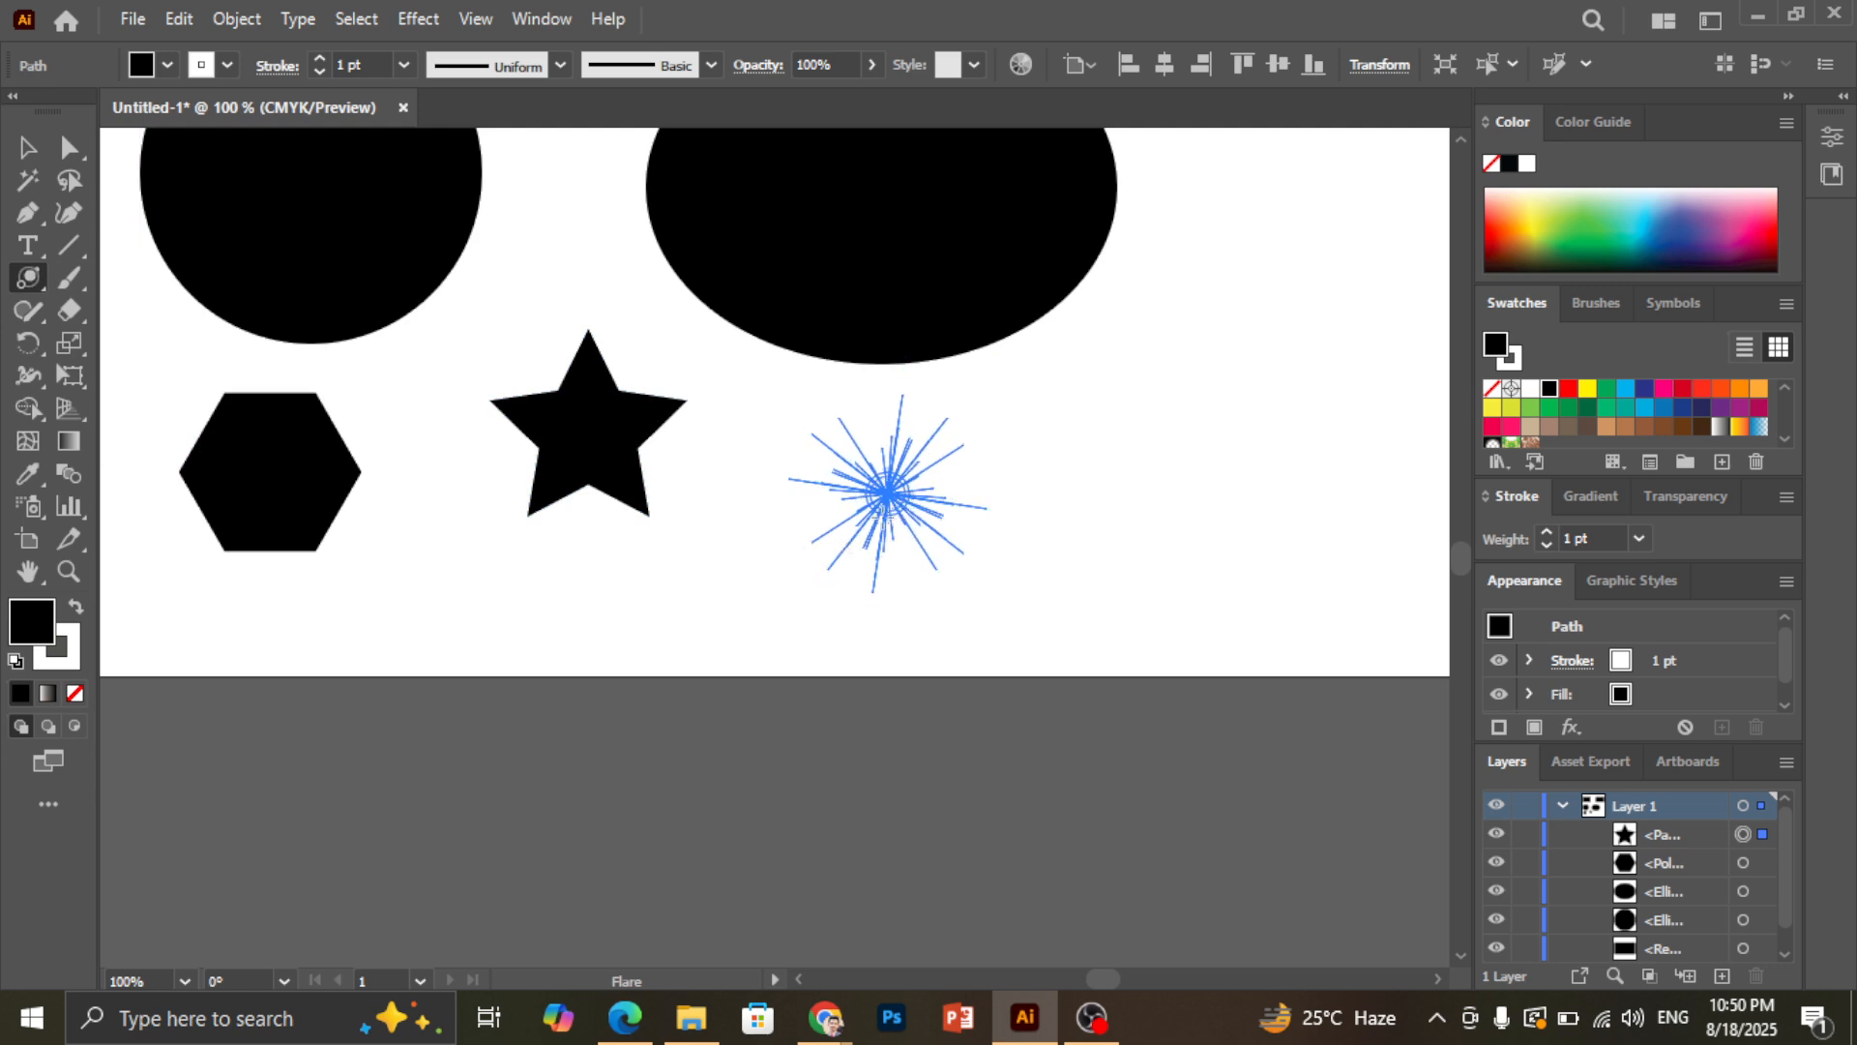
{"action": "left_click_drag", "start_coordinate": [943, 505], "coordinate": [946, 509]}
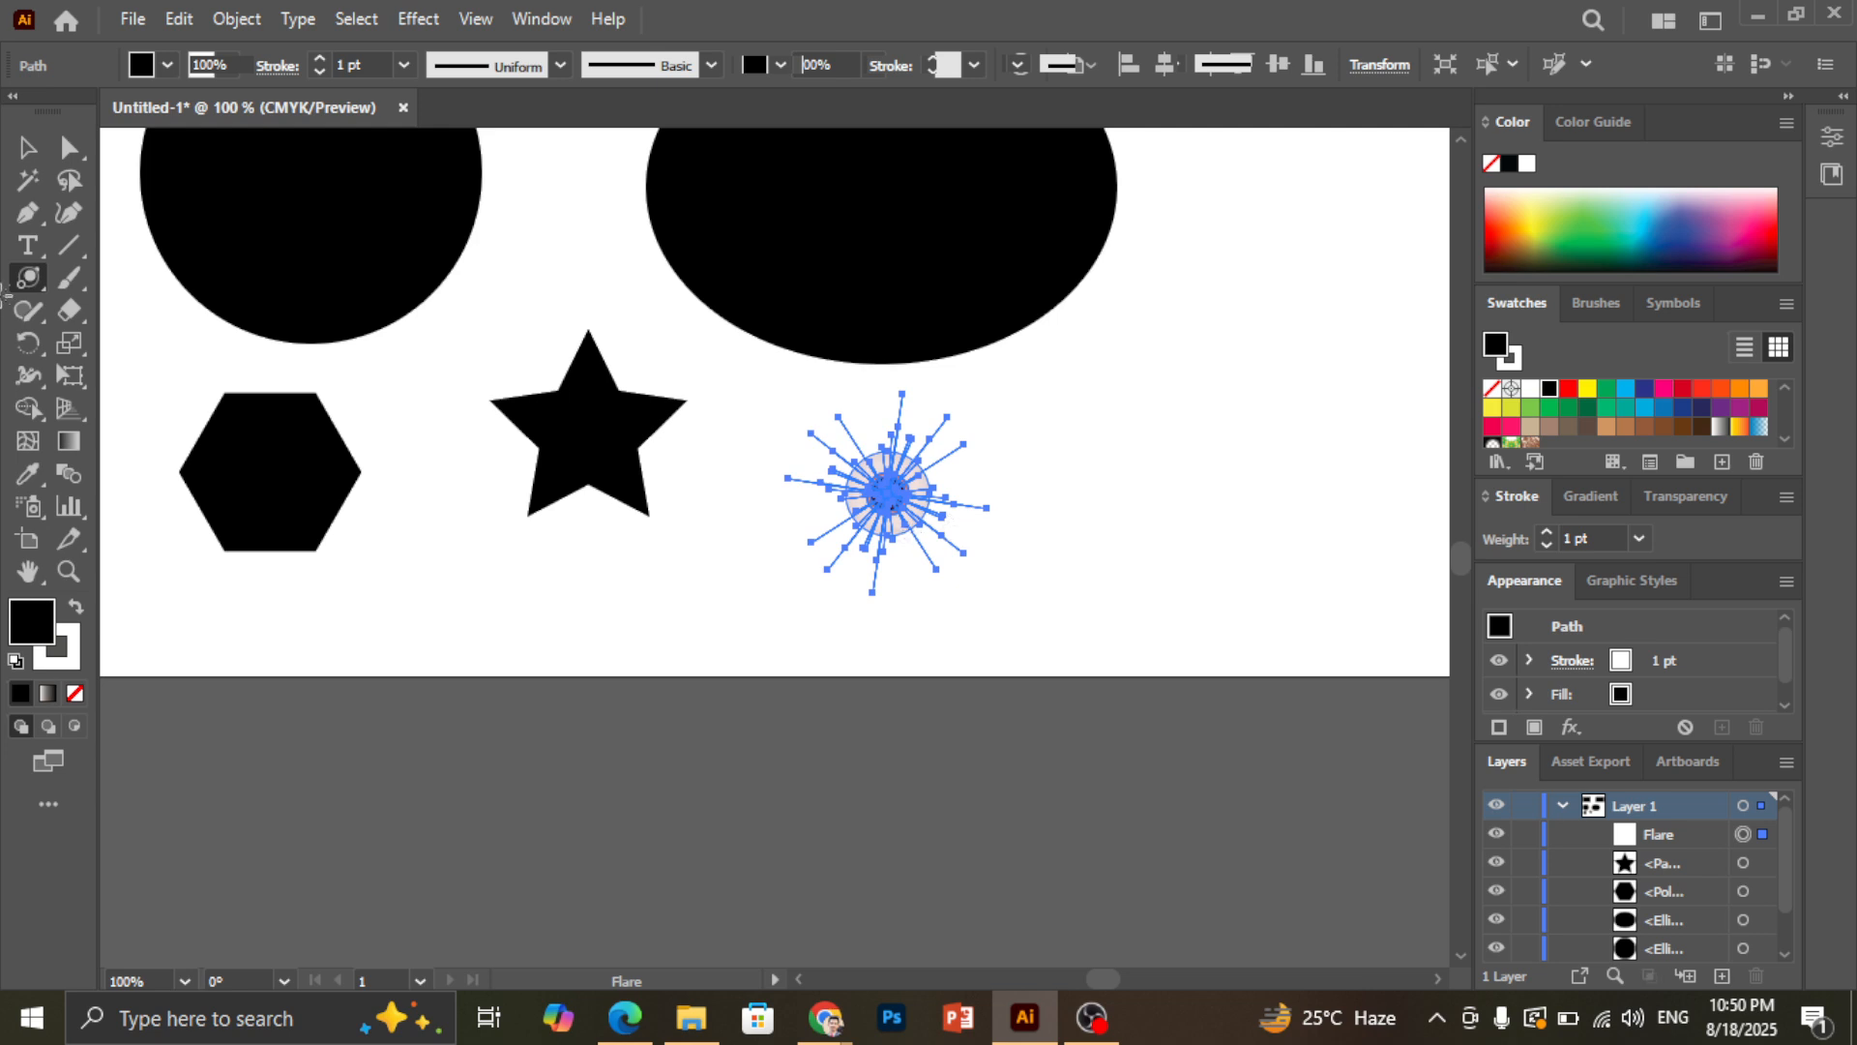
{"action": "key", "text": "v"}
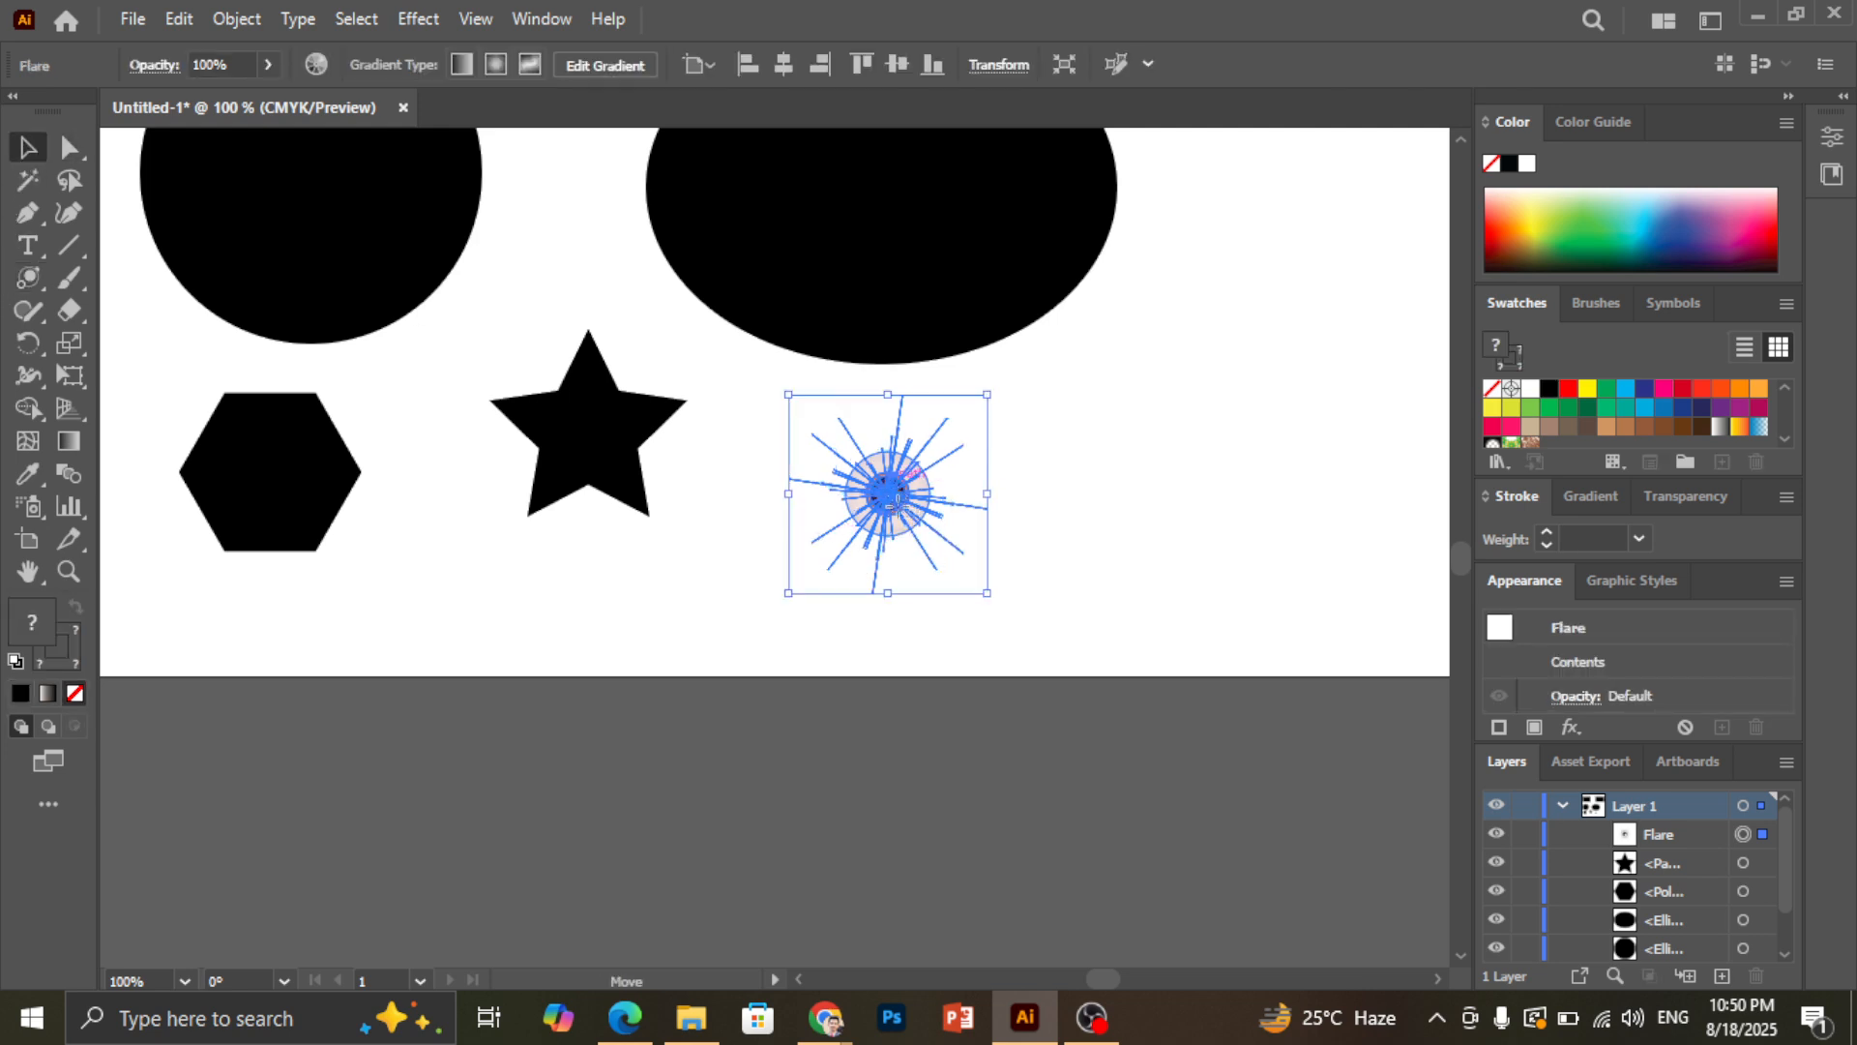
{"action": "left_click_drag", "start_coordinate": [895, 491], "coordinate": [902, 550]}
{"action": "left_click", "coordinate": [1142, 489]}
Examine the flare's centre, ring and halo gradients closely at high magnification
{"action": "scroll", "coordinate": [913, 569], "scroll_direction": "up", "scroll_amount": 1}
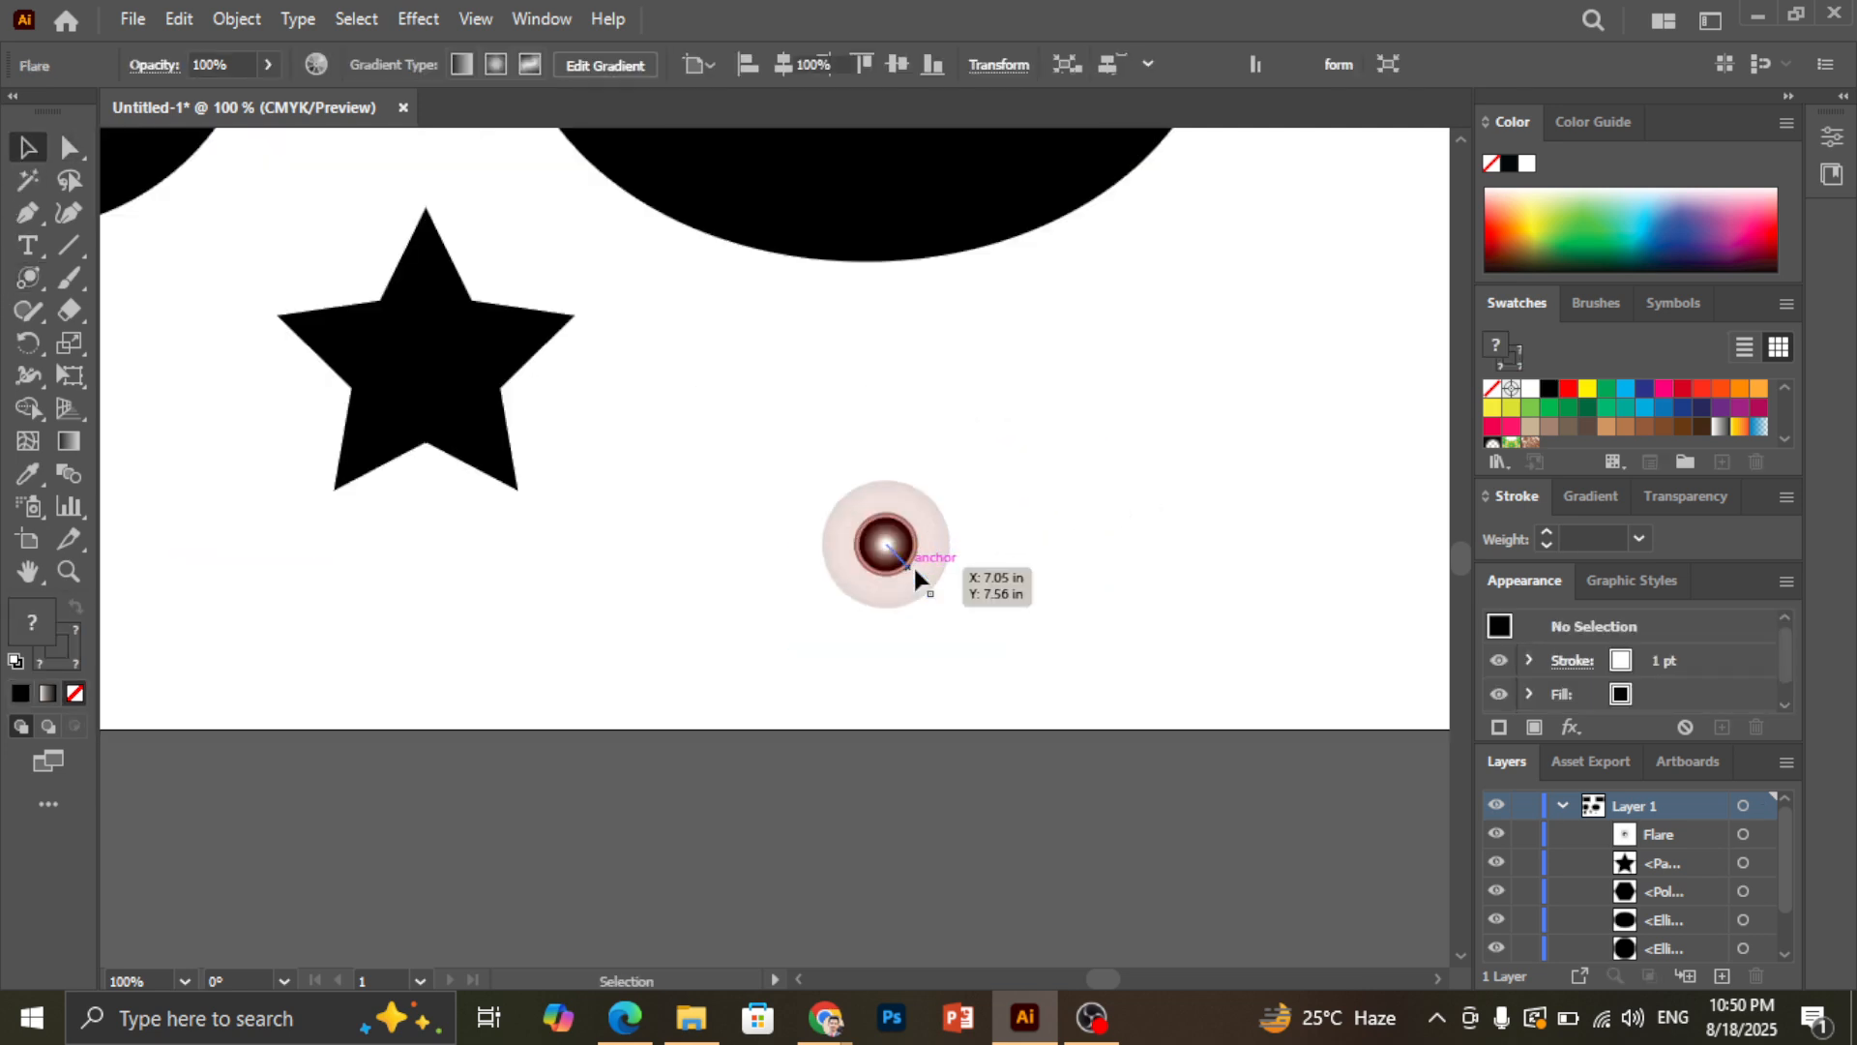
{"action": "scroll", "coordinate": [913, 565], "scroll_direction": "up", "scroll_amount": 5}
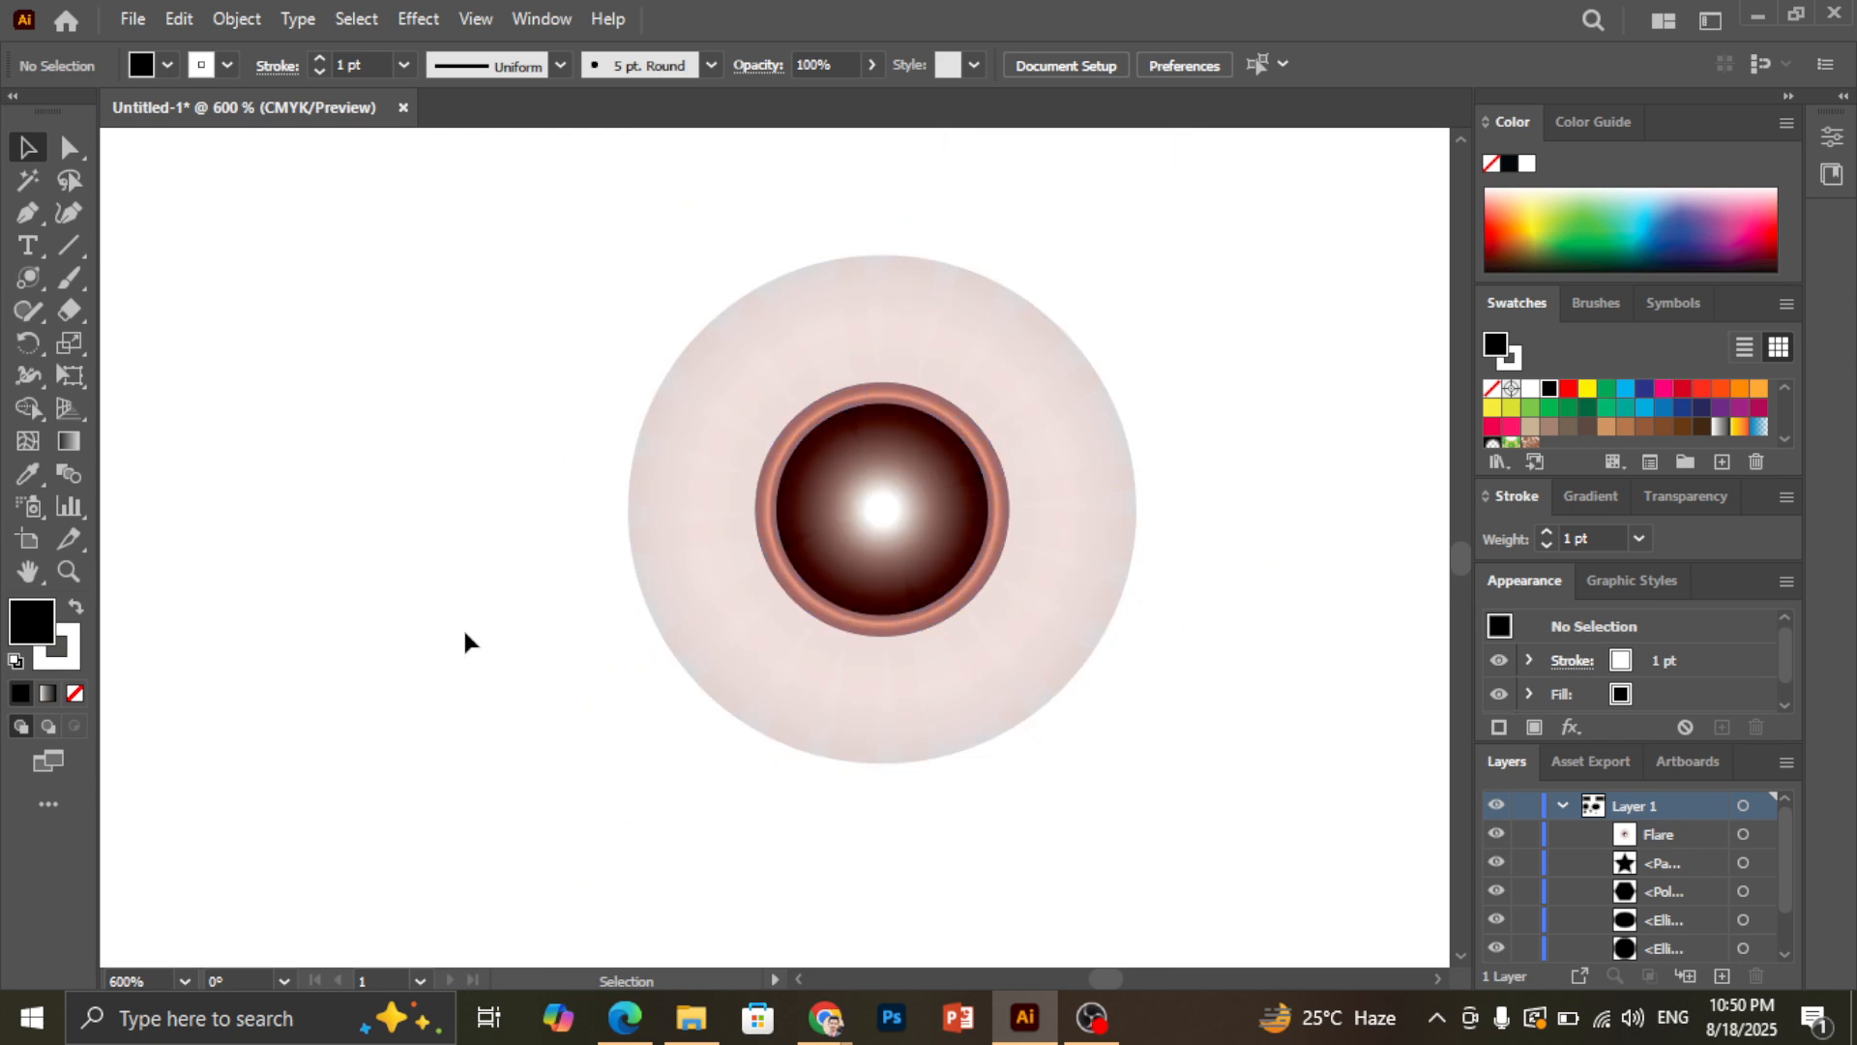
{"action": "scroll", "coordinate": [904, 503], "scroll_direction": "up", "scroll_amount": 3}
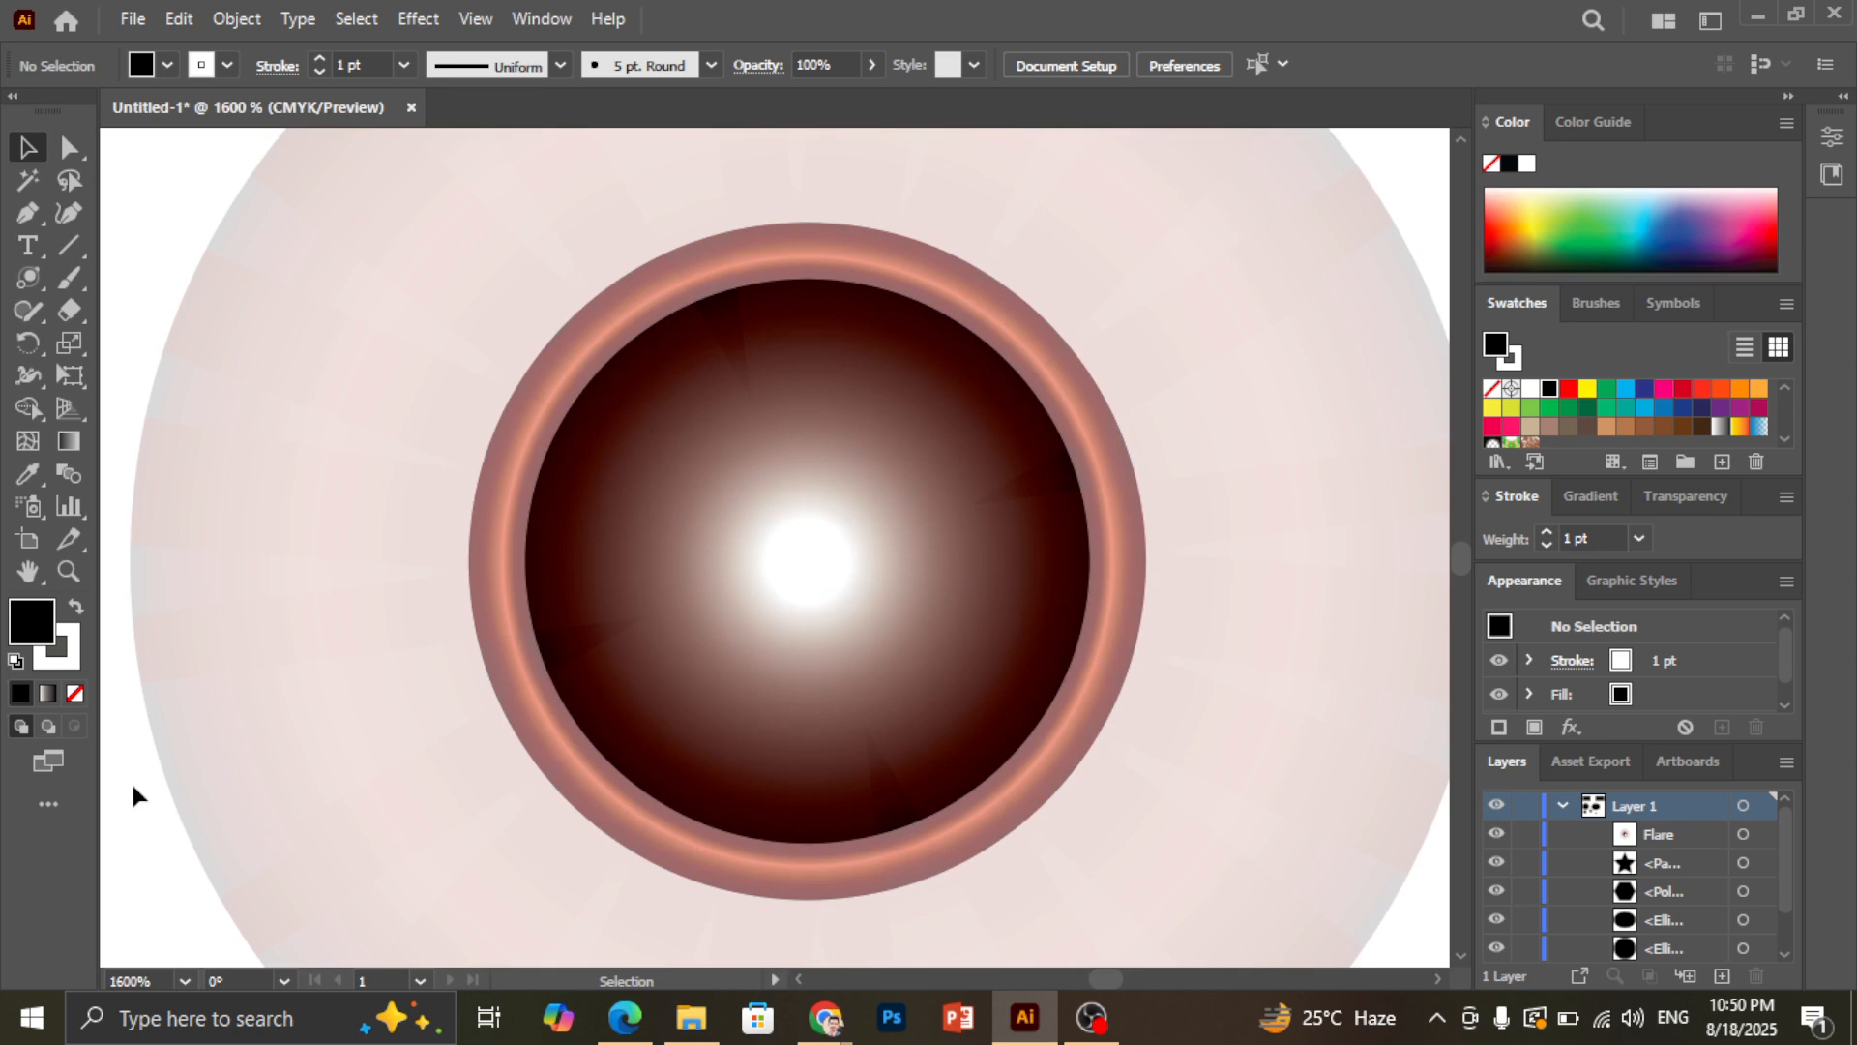
{"action": "scroll", "coordinate": [133, 779], "scroll_direction": "down", "scroll_amount": 3}
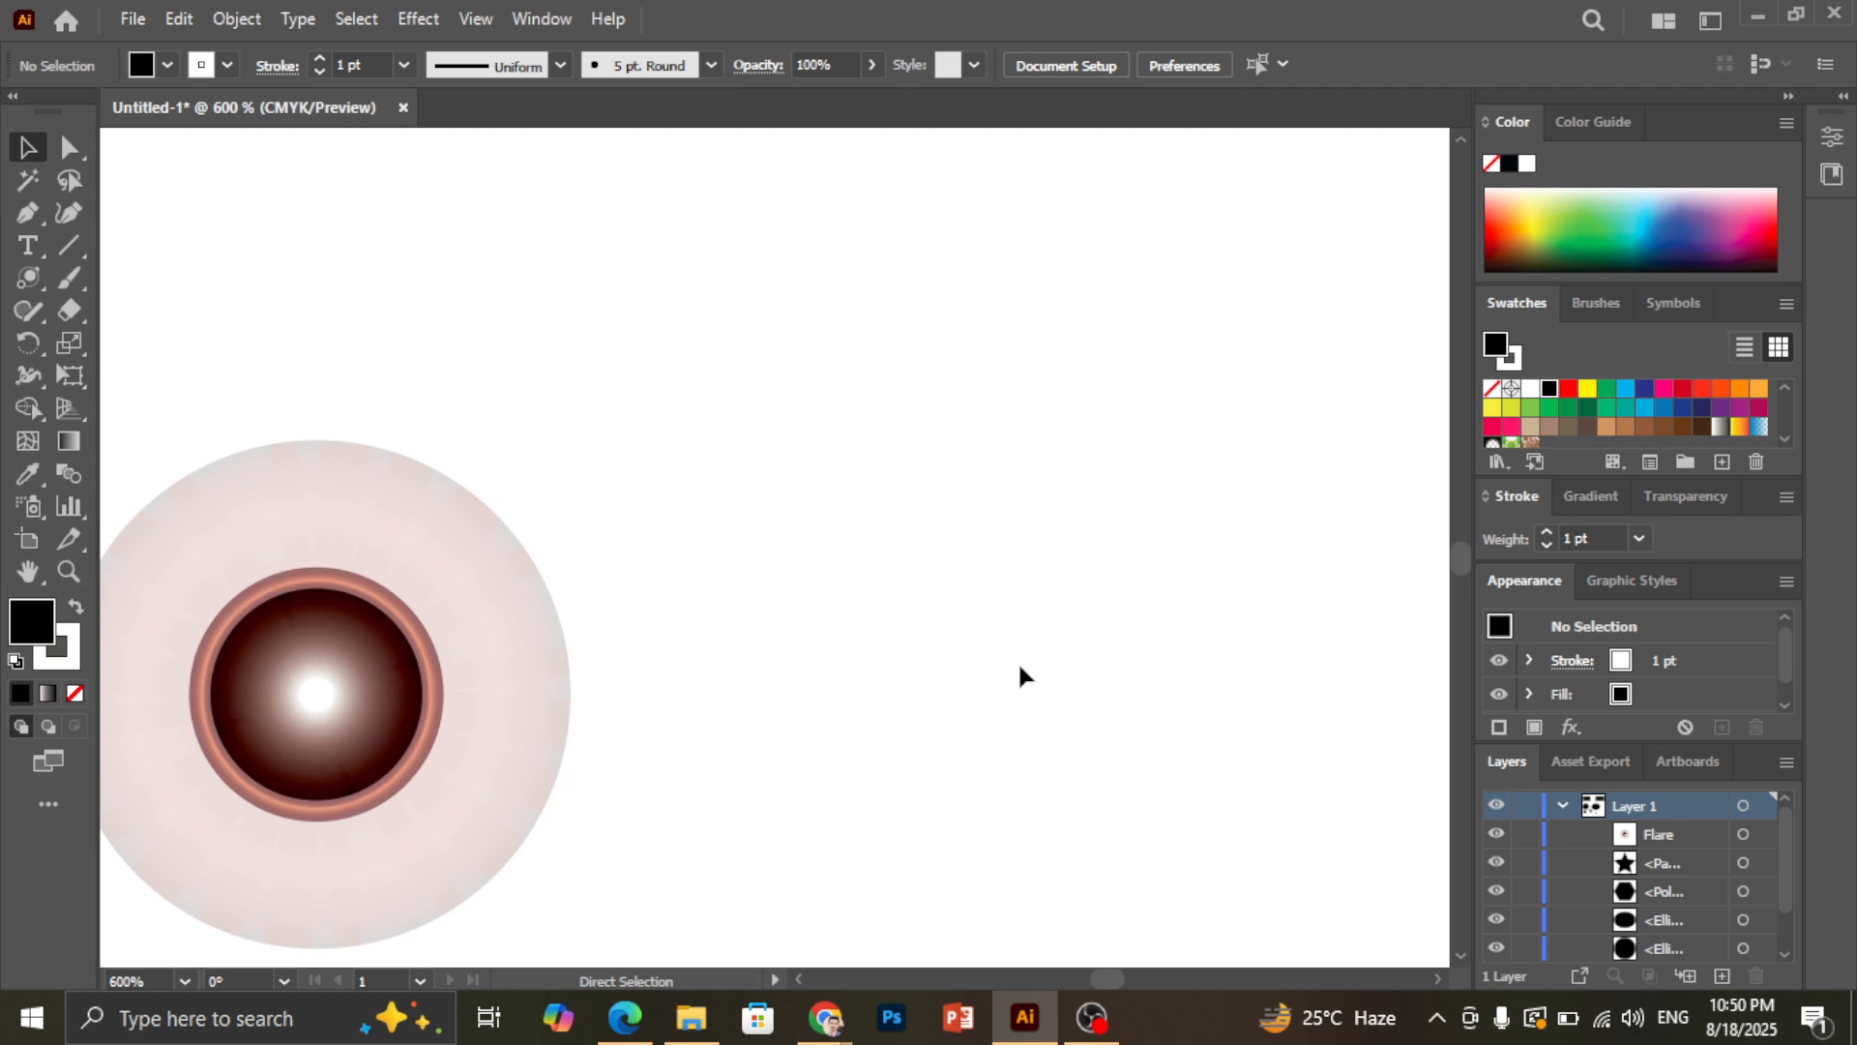
{"action": "scroll", "coordinate": [717, 704], "scroll_direction": "down", "scroll_amount": 2}
{"action": "scroll", "coordinate": [594, 693], "scroll_direction": "up", "scroll_amount": 5}
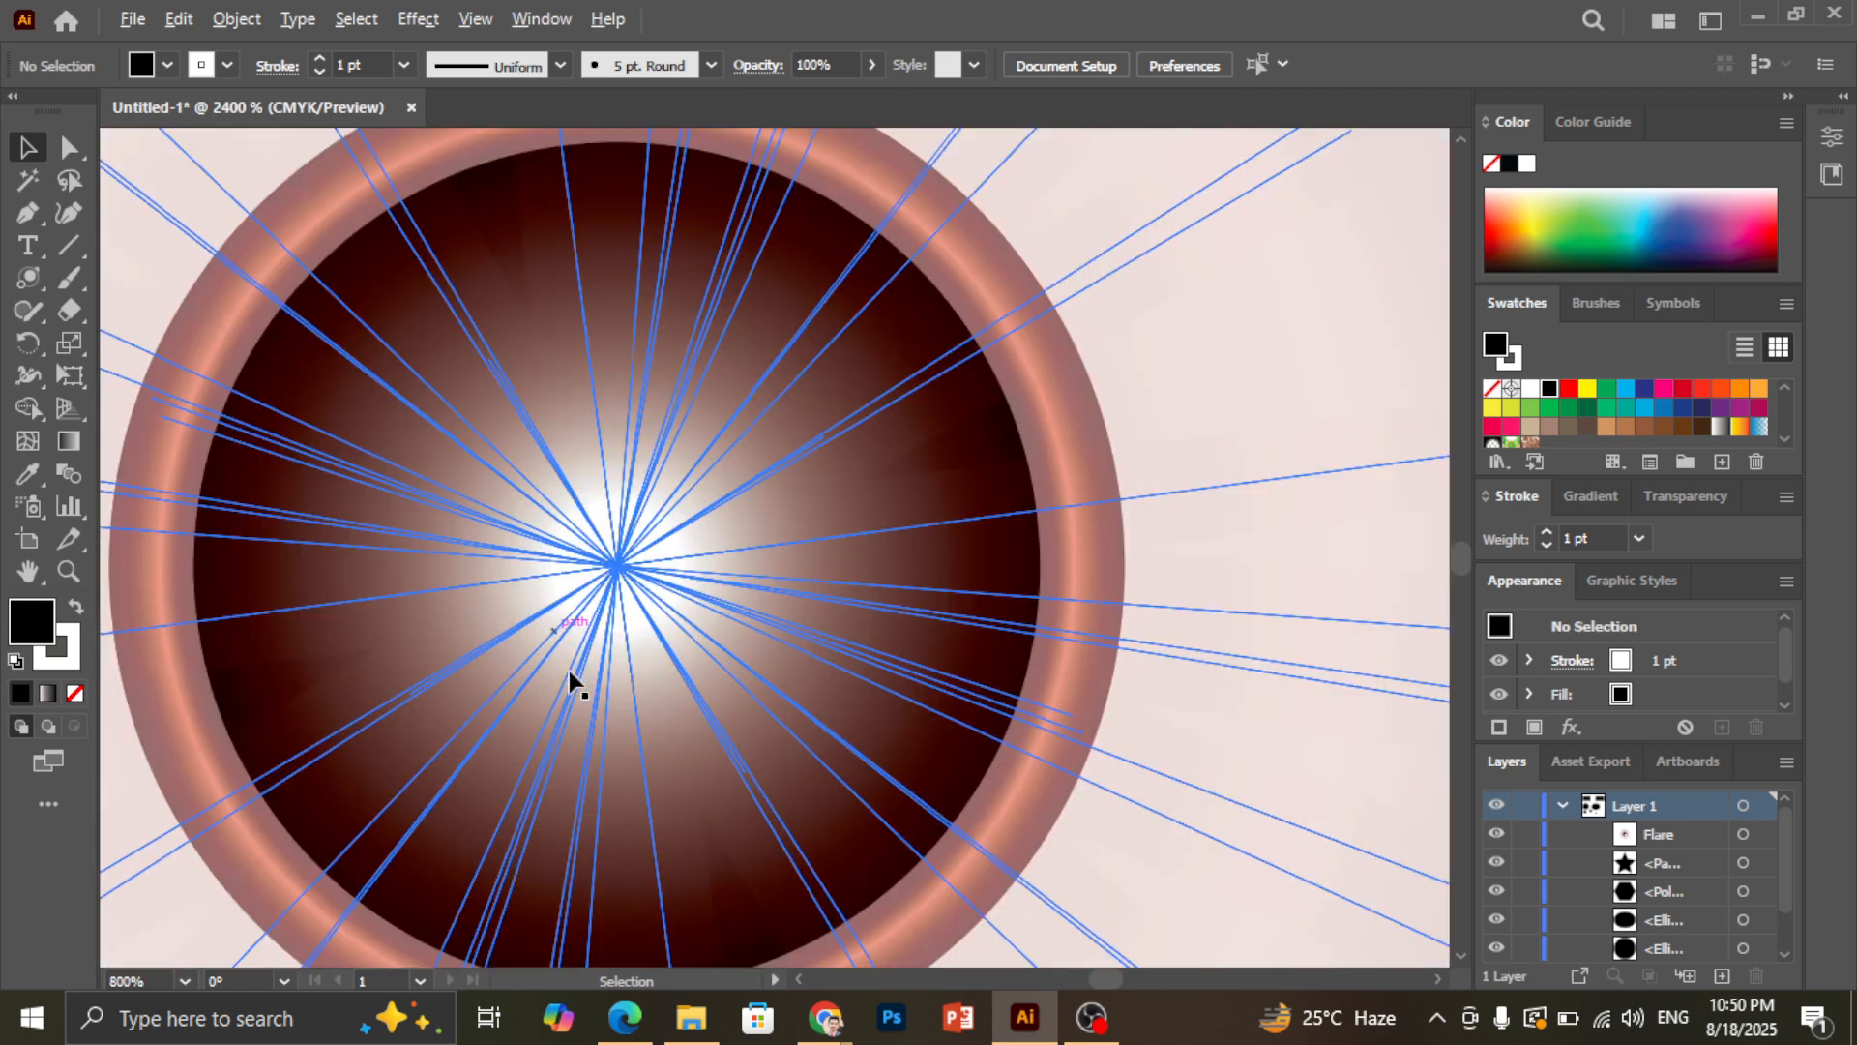
{"action": "scroll", "coordinate": [824, 597], "scroll_direction": "up", "scroll_amount": 6}
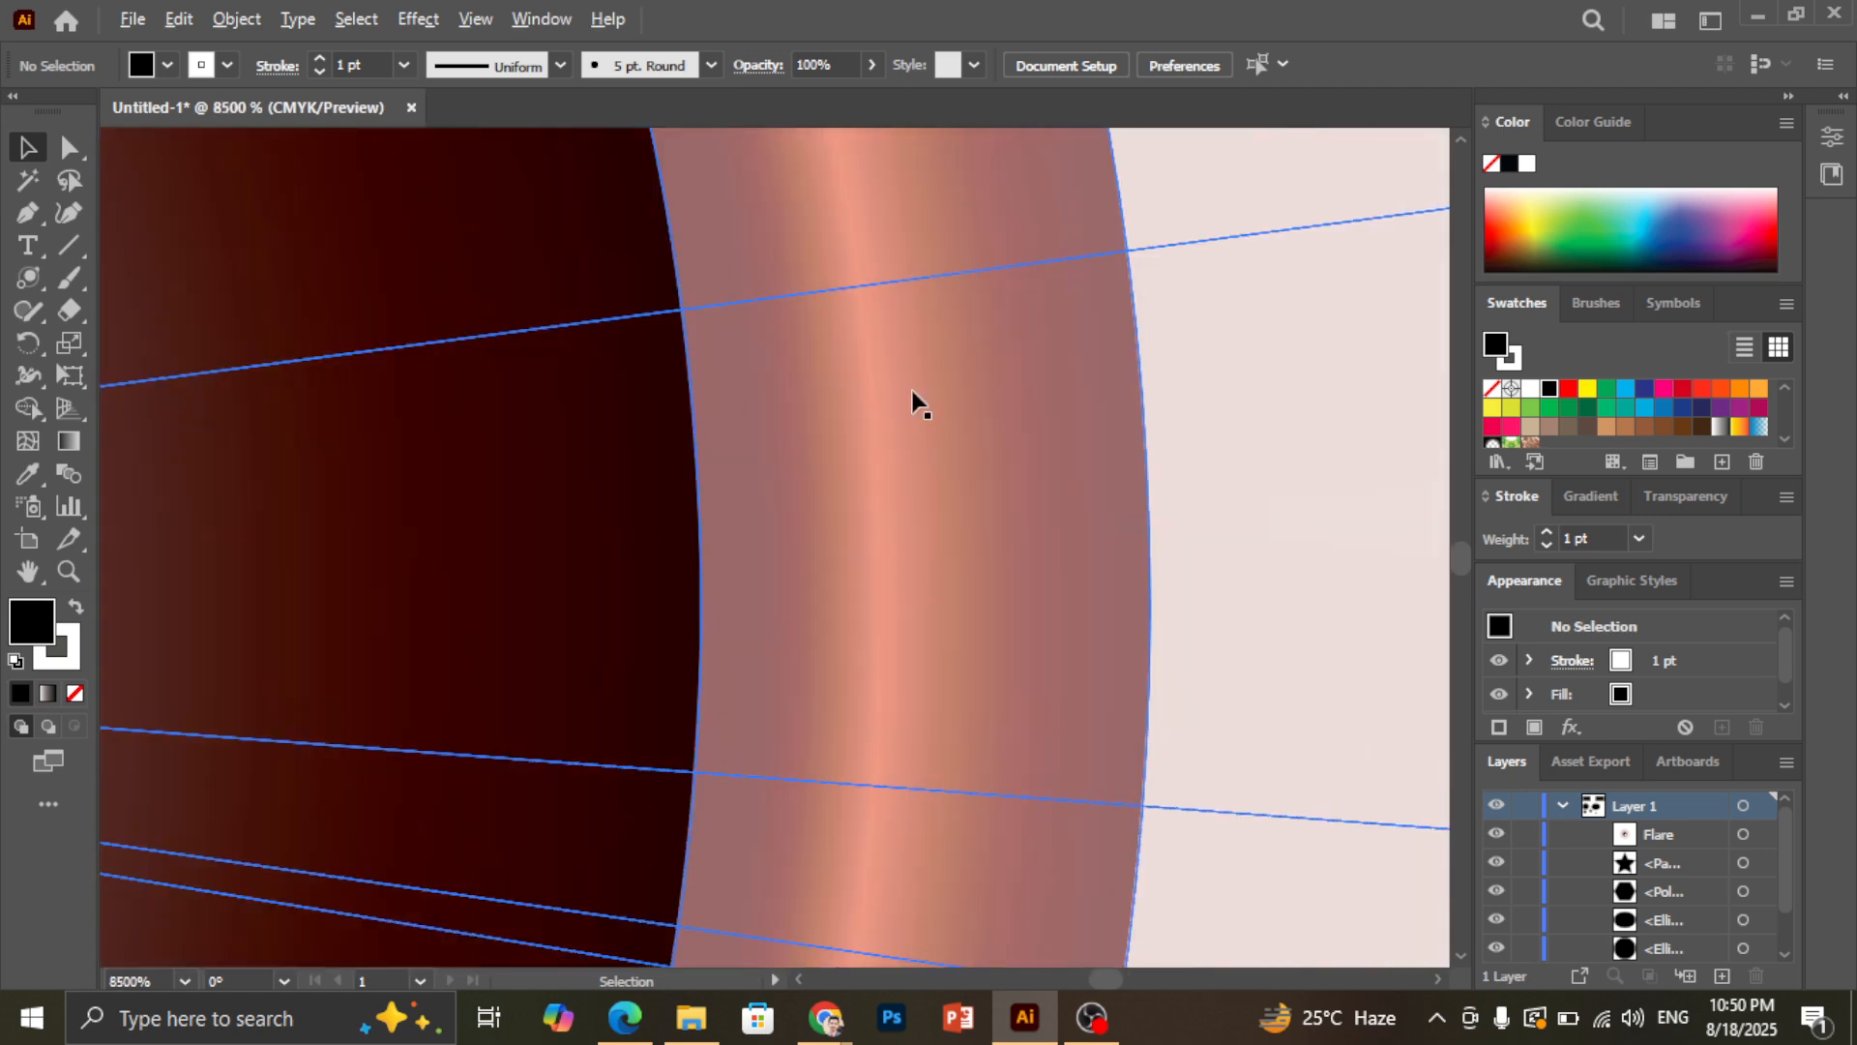
{"action": "scroll", "coordinate": [912, 390], "scroll_direction": "up", "scroll_amount": 2}
{"action": "scroll", "coordinate": [1284, 323], "scroll_direction": "up", "scroll_amount": 1}
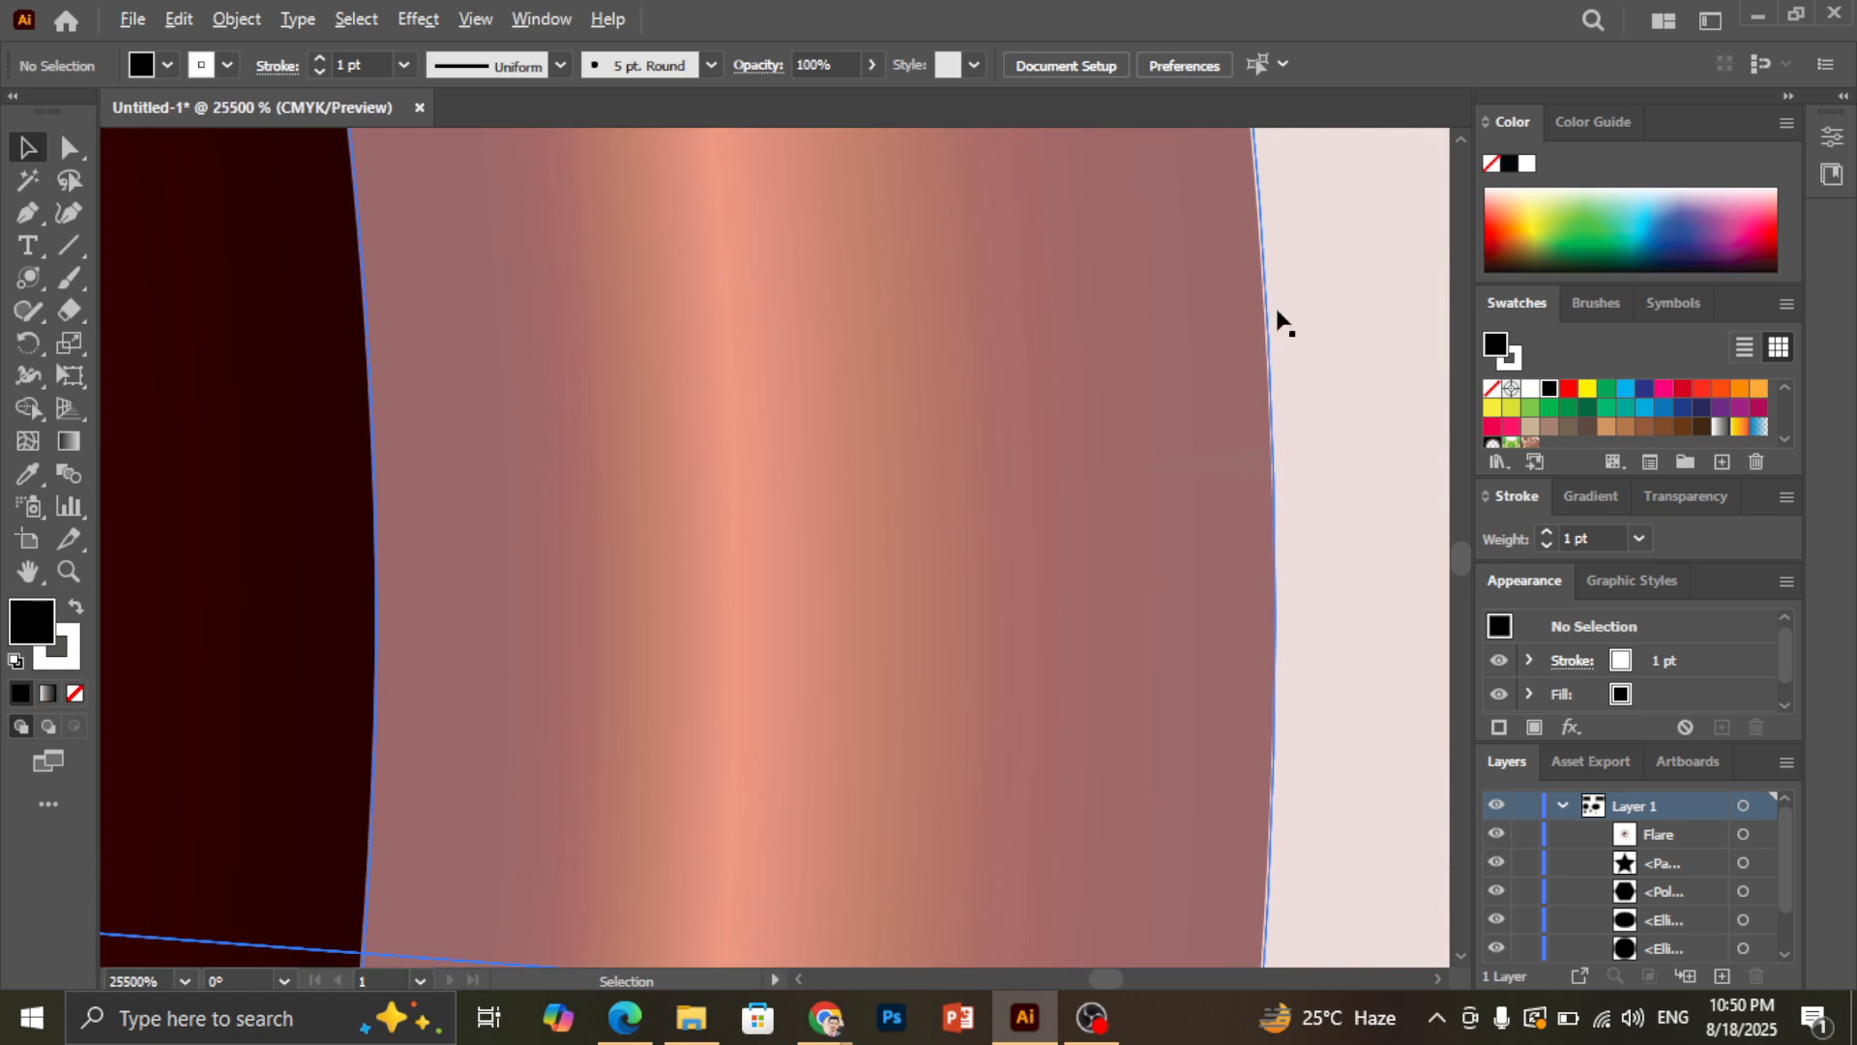
{"action": "scroll", "coordinate": [931, 443], "scroll_direction": "down", "scroll_amount": 4}
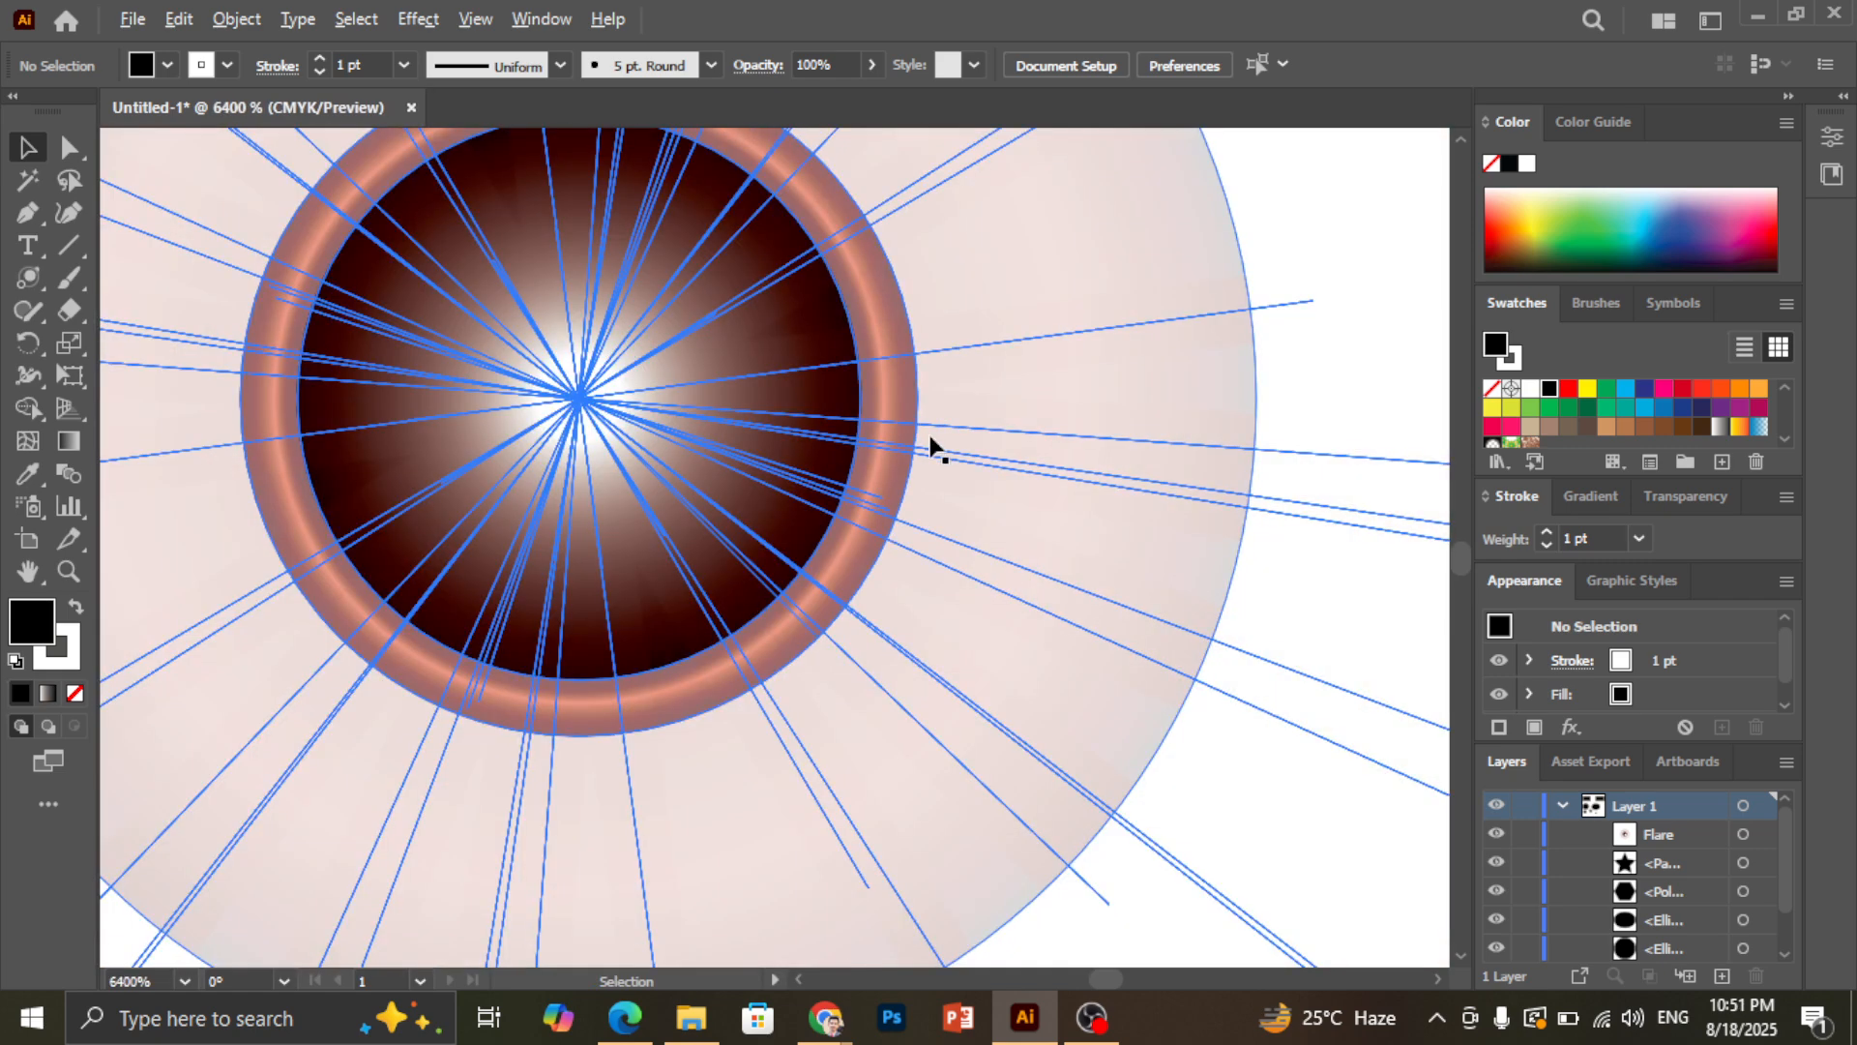
Delete the flare beside the star
{"action": "key", "text": "ctrl+0"}
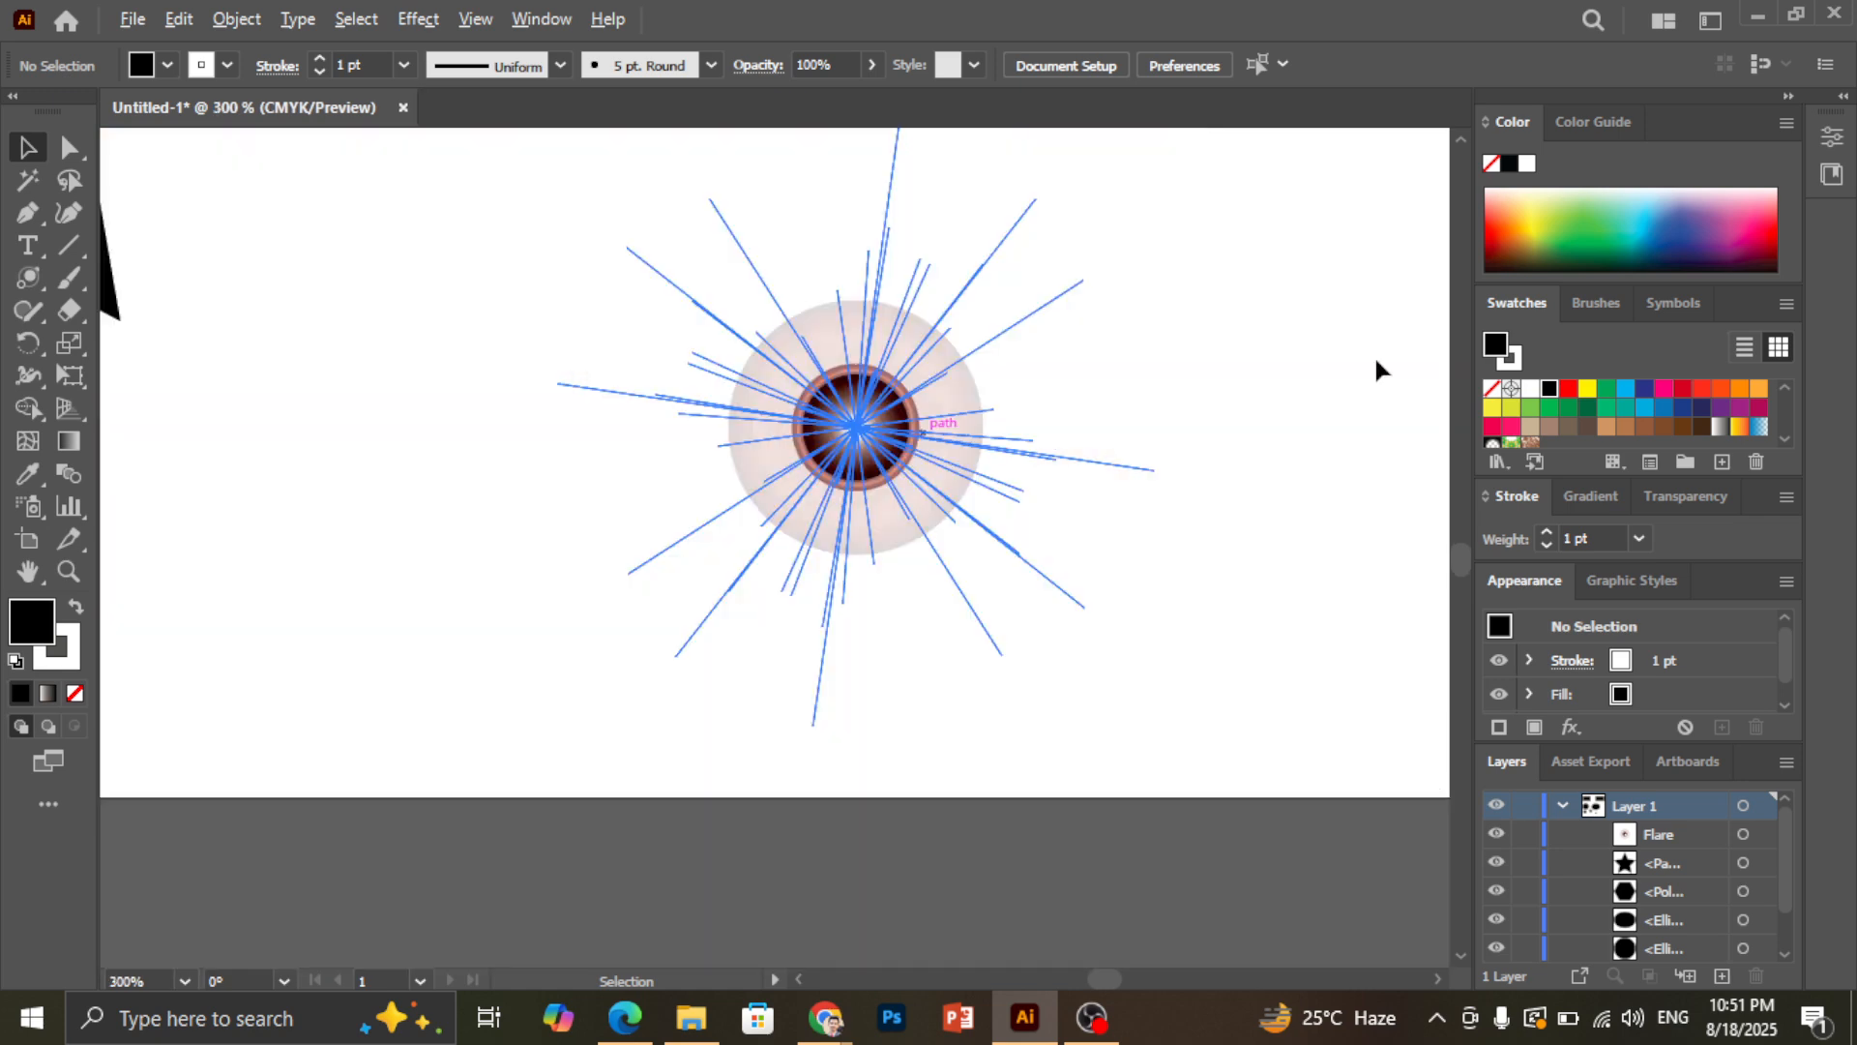
{"action": "left_click", "coordinate": [870, 435]}
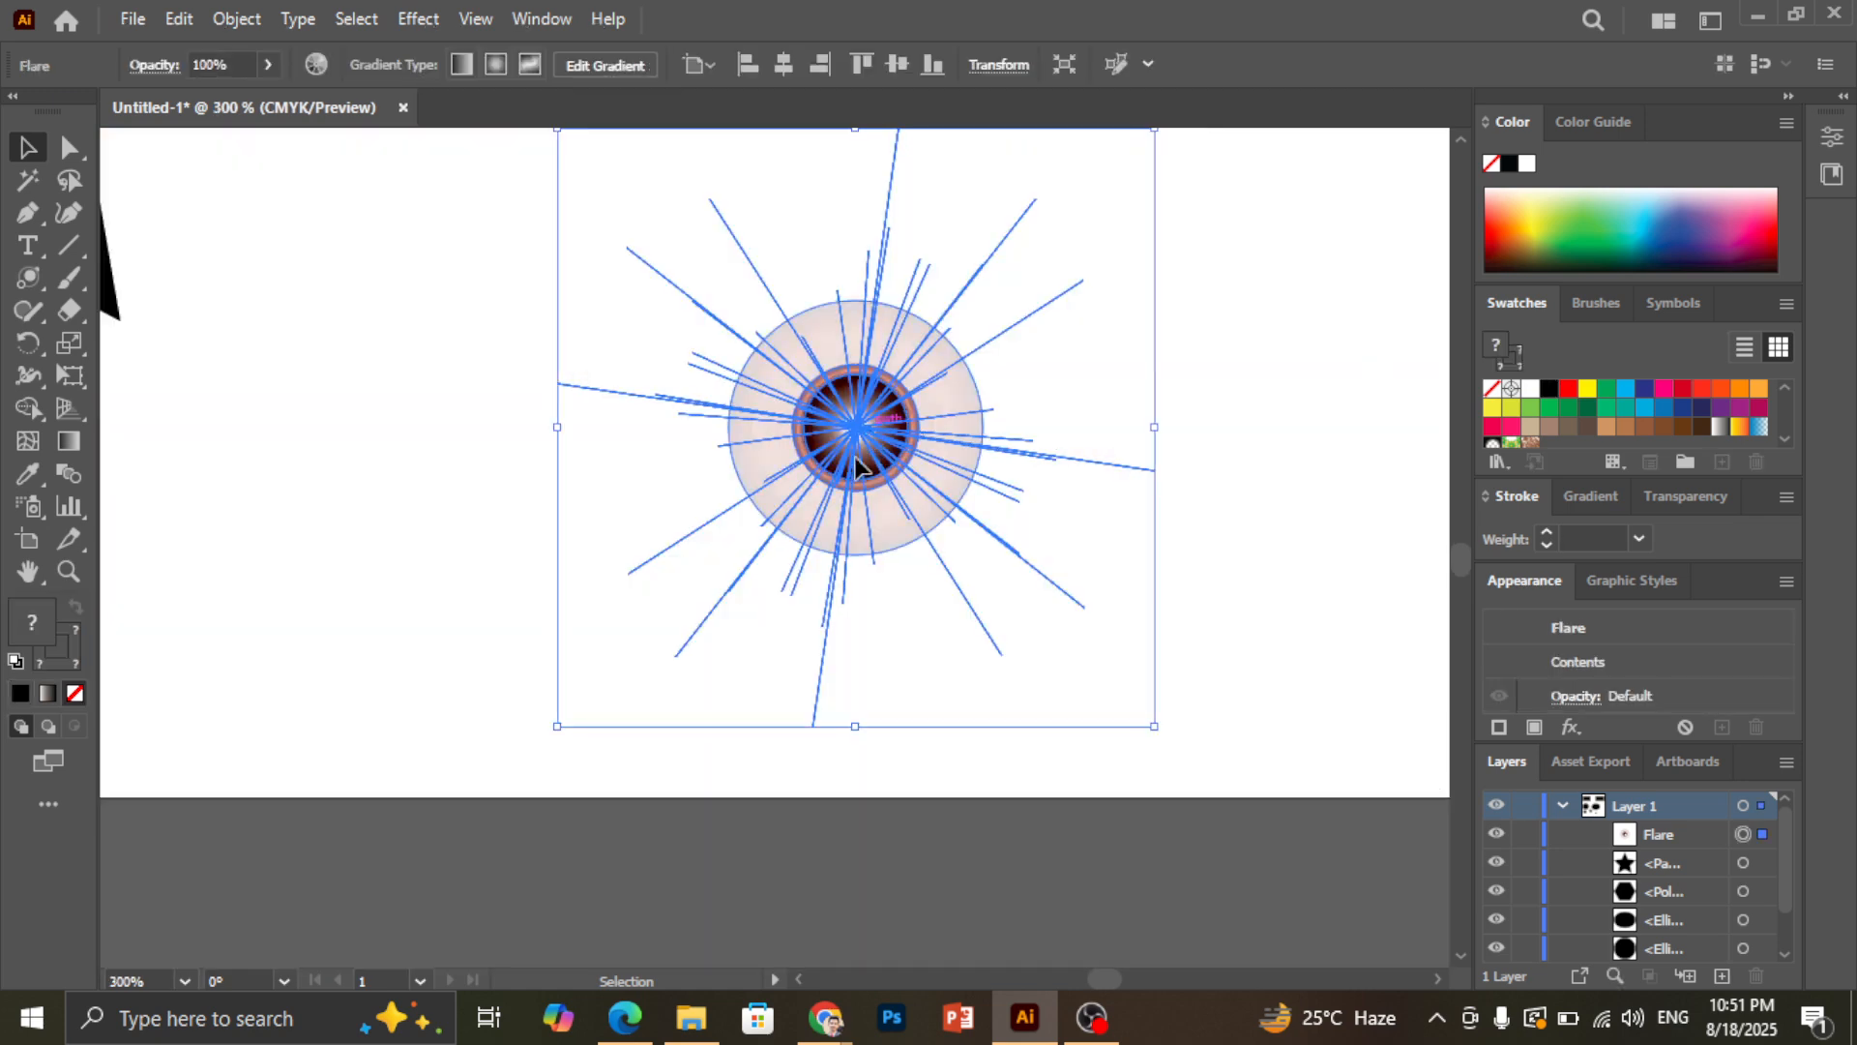
{"action": "key", "text": "Delete"}
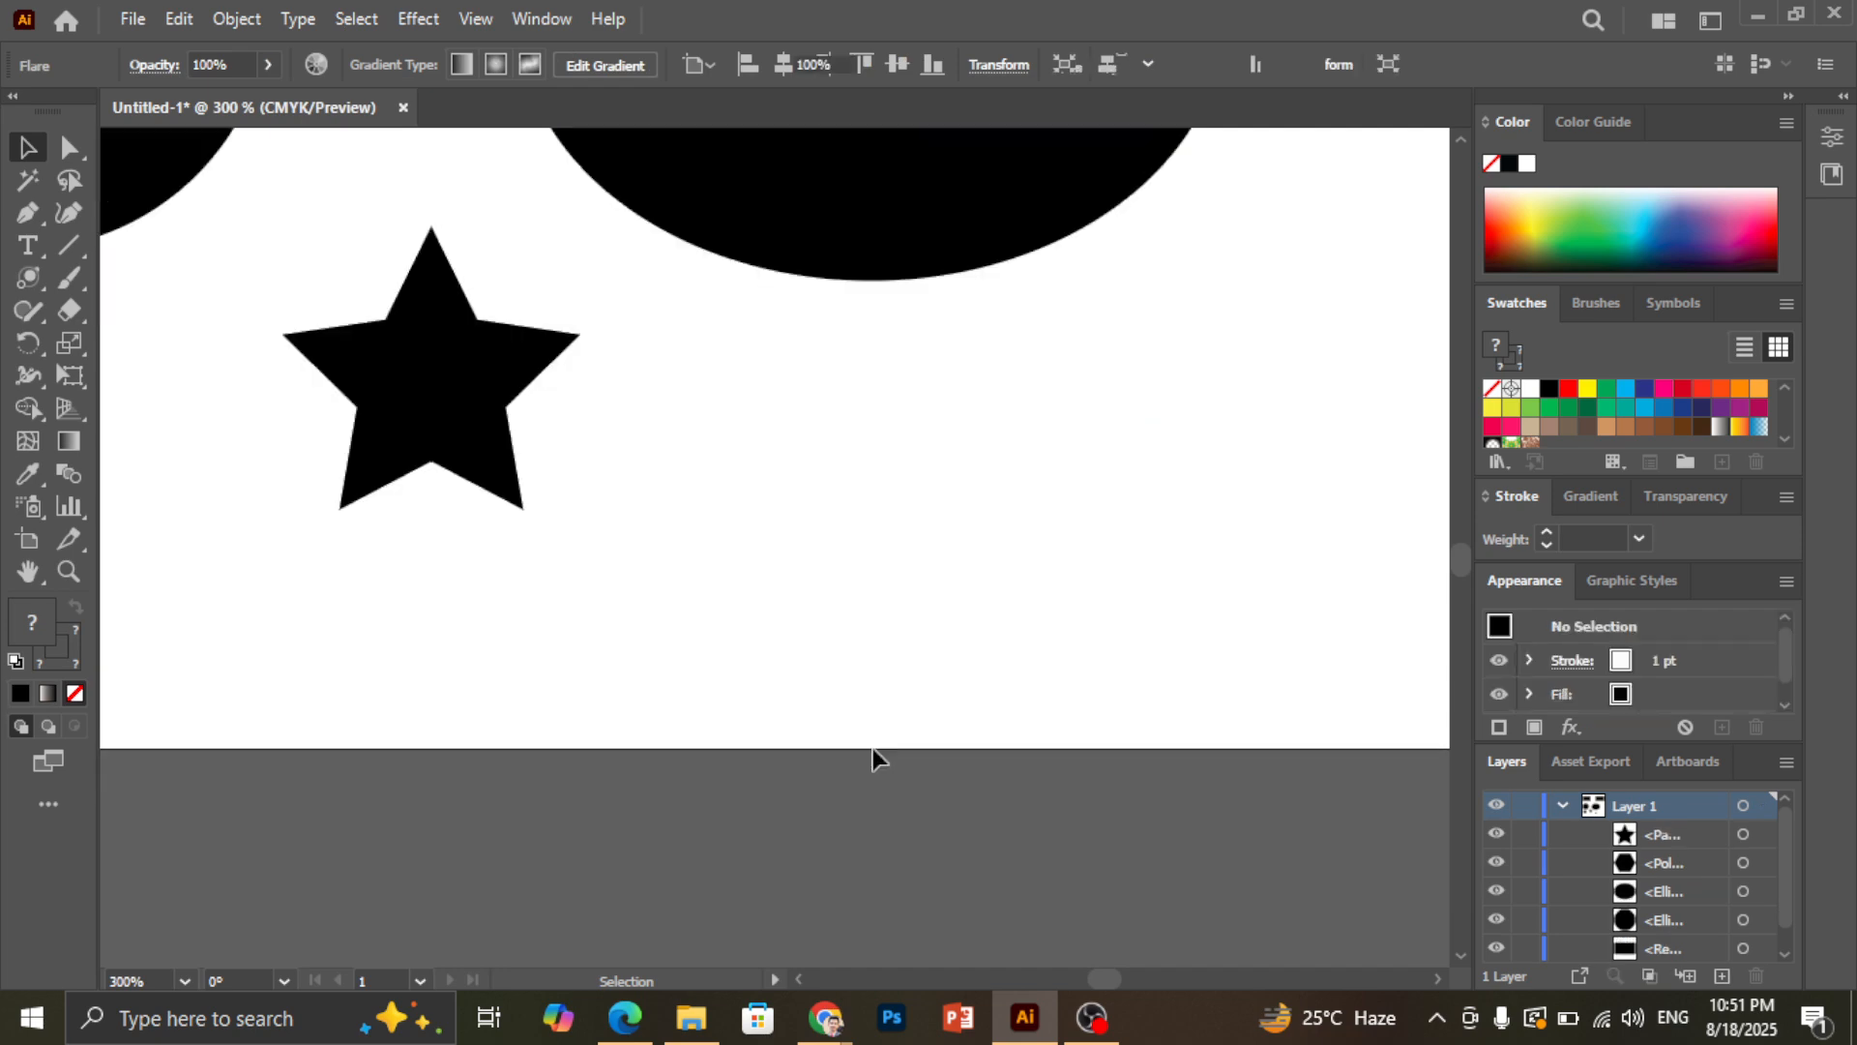
Slightly round all four corners of the sharp-cornered rectangle with its live corner widget, and undo the rounding
{"action": "scroll", "coordinate": [873, 746], "scroll_direction": "up", "scroll_amount": 5}
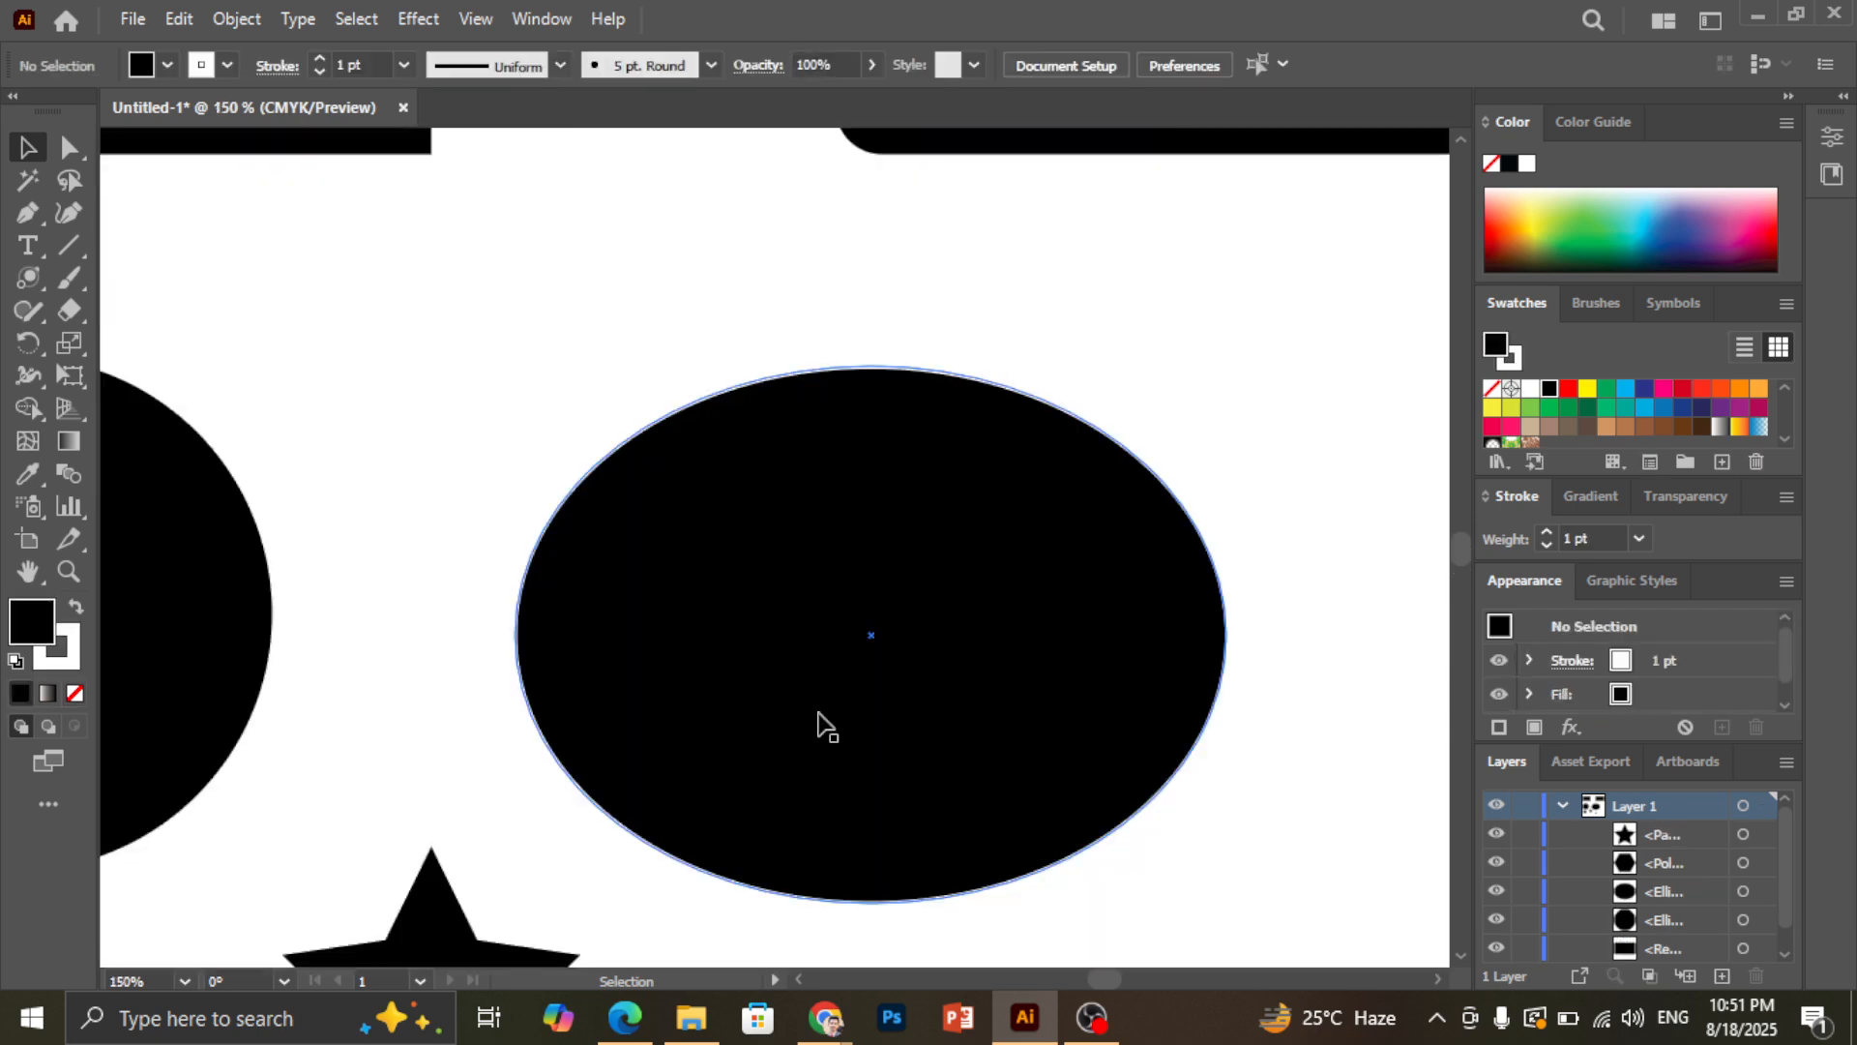
{"action": "scroll", "coordinate": [818, 714], "scroll_direction": "down", "scroll_amount": 2}
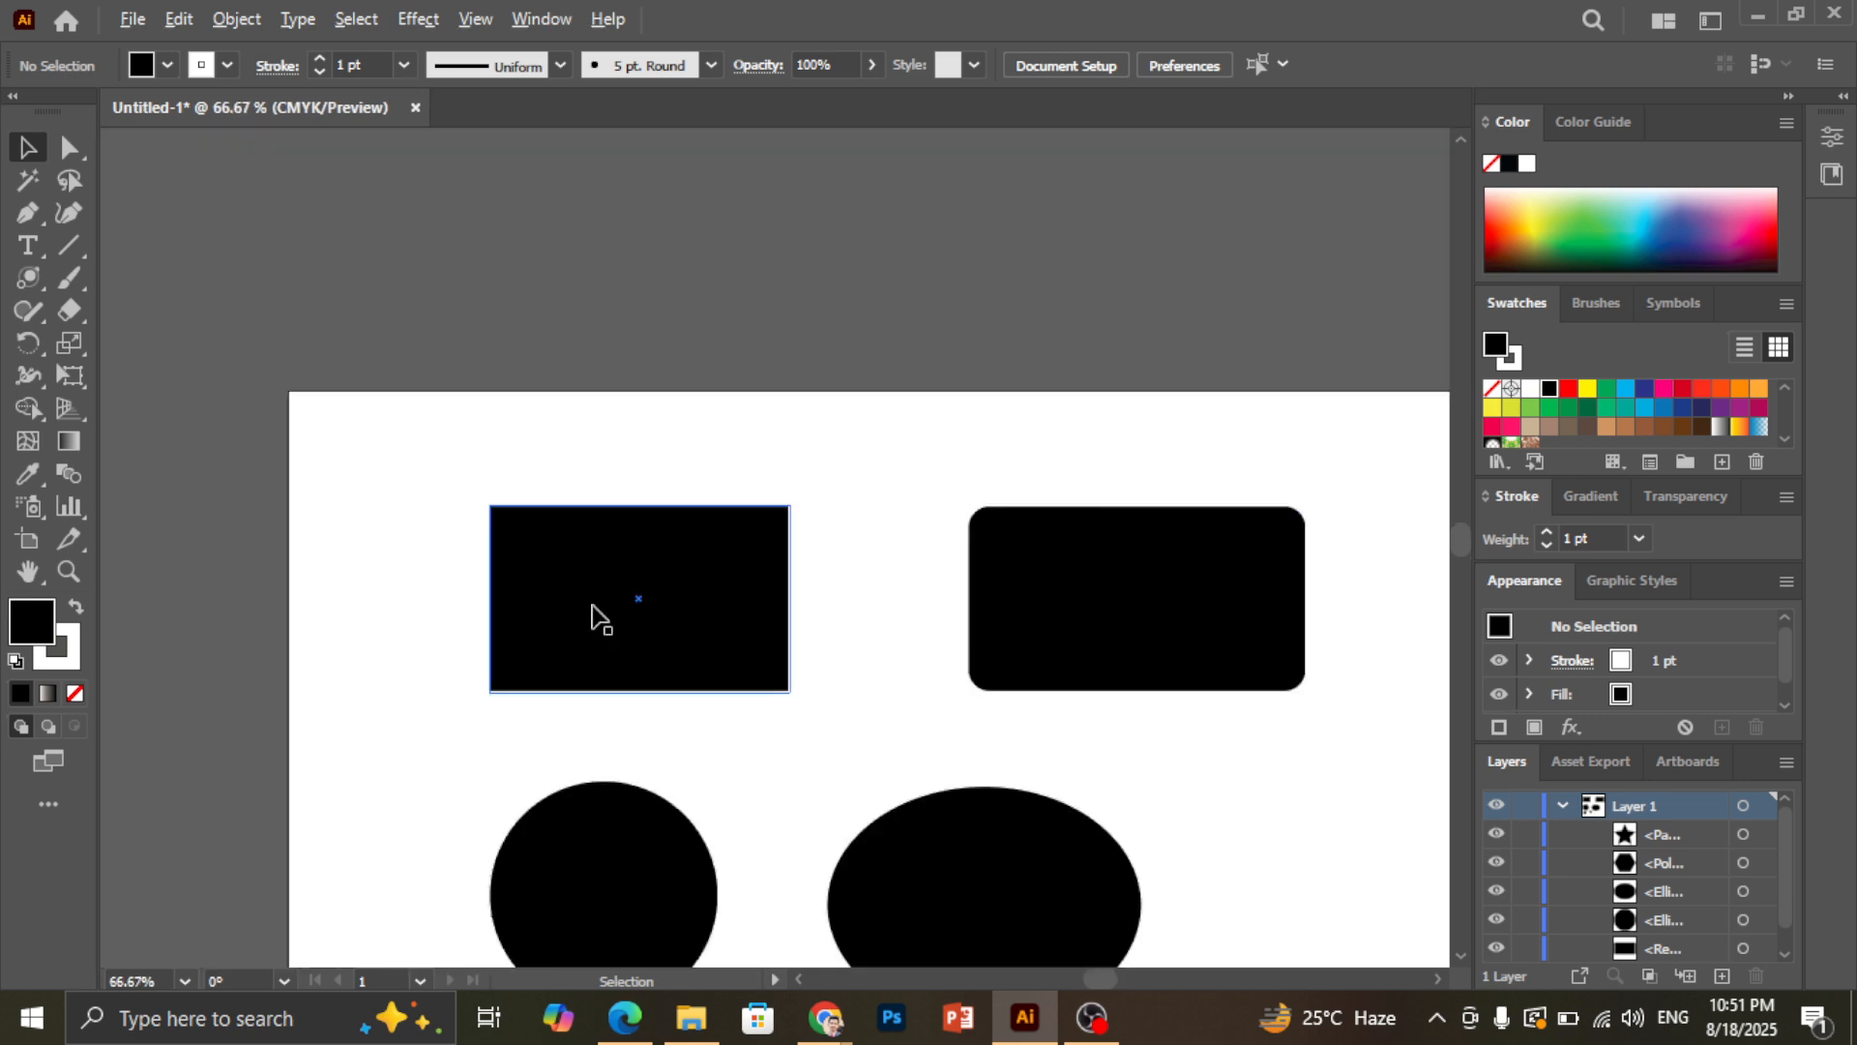
{"action": "scroll", "coordinate": [591, 618], "scroll_direction": "up", "scroll_amount": 2}
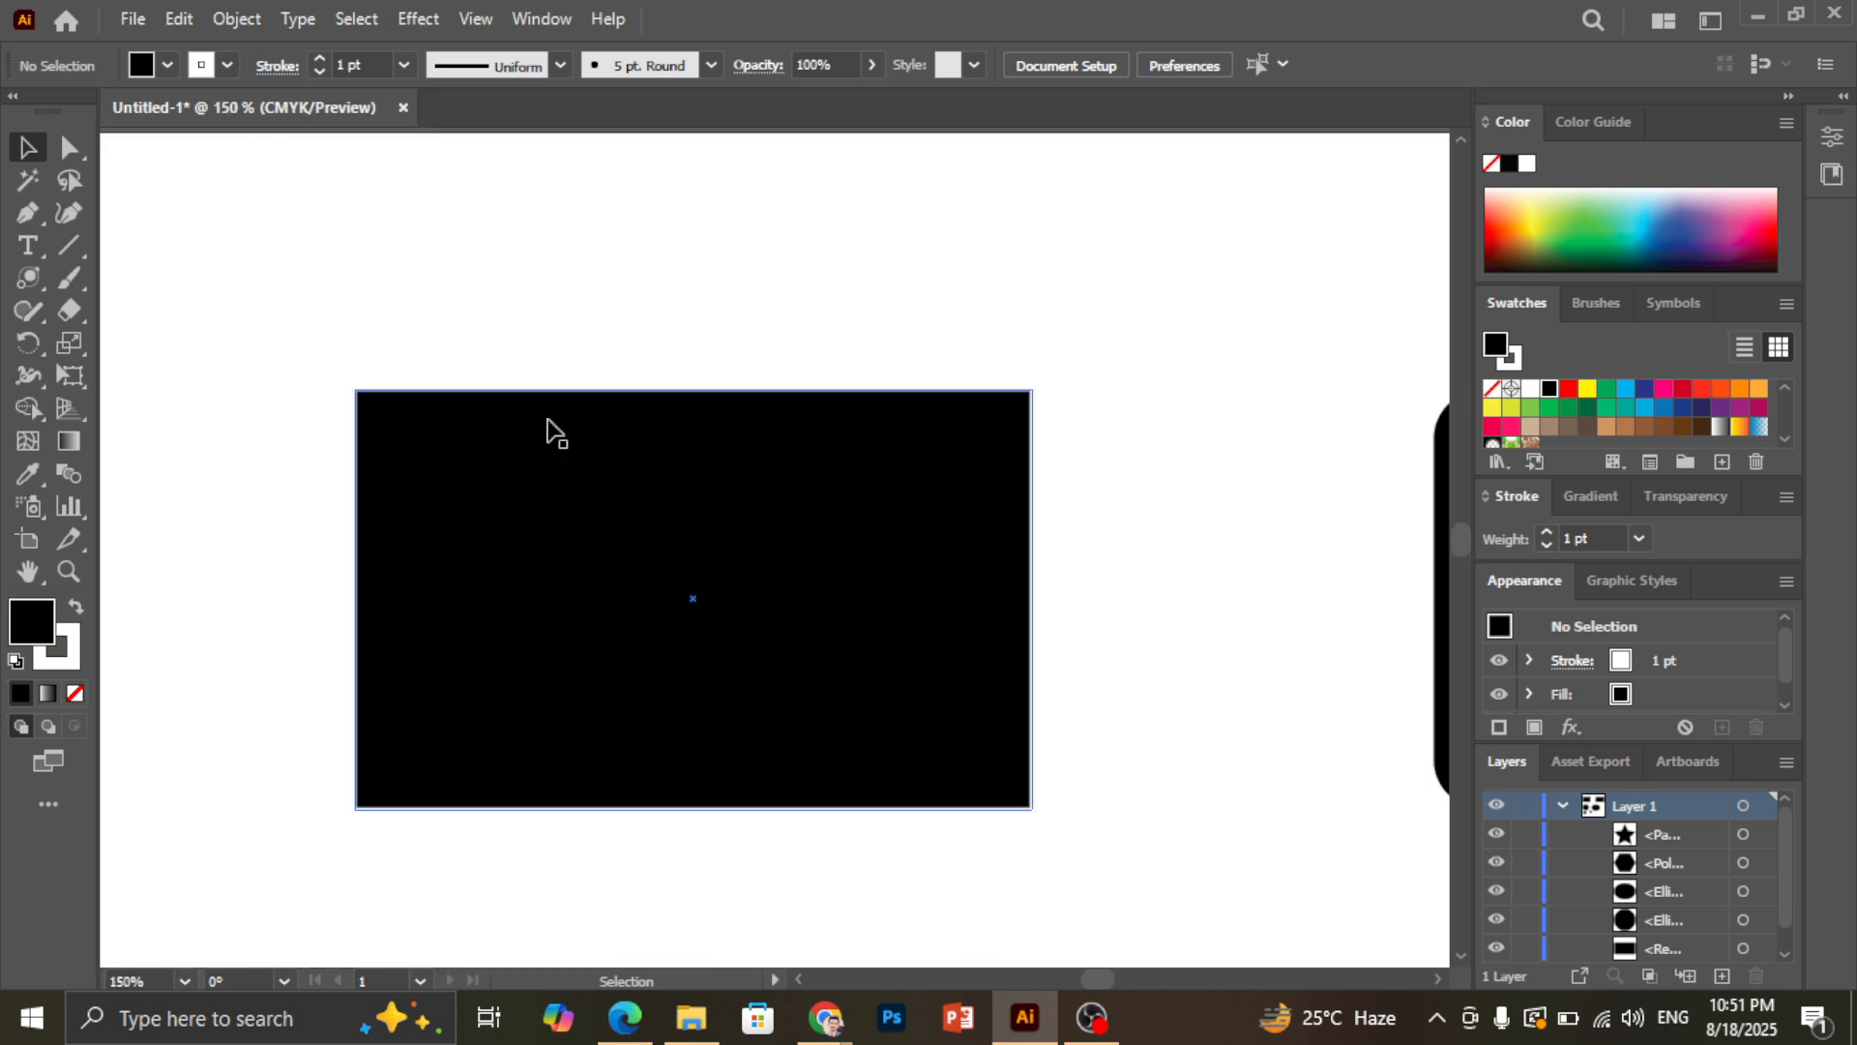
{"action": "left_click", "coordinate": [548, 426]}
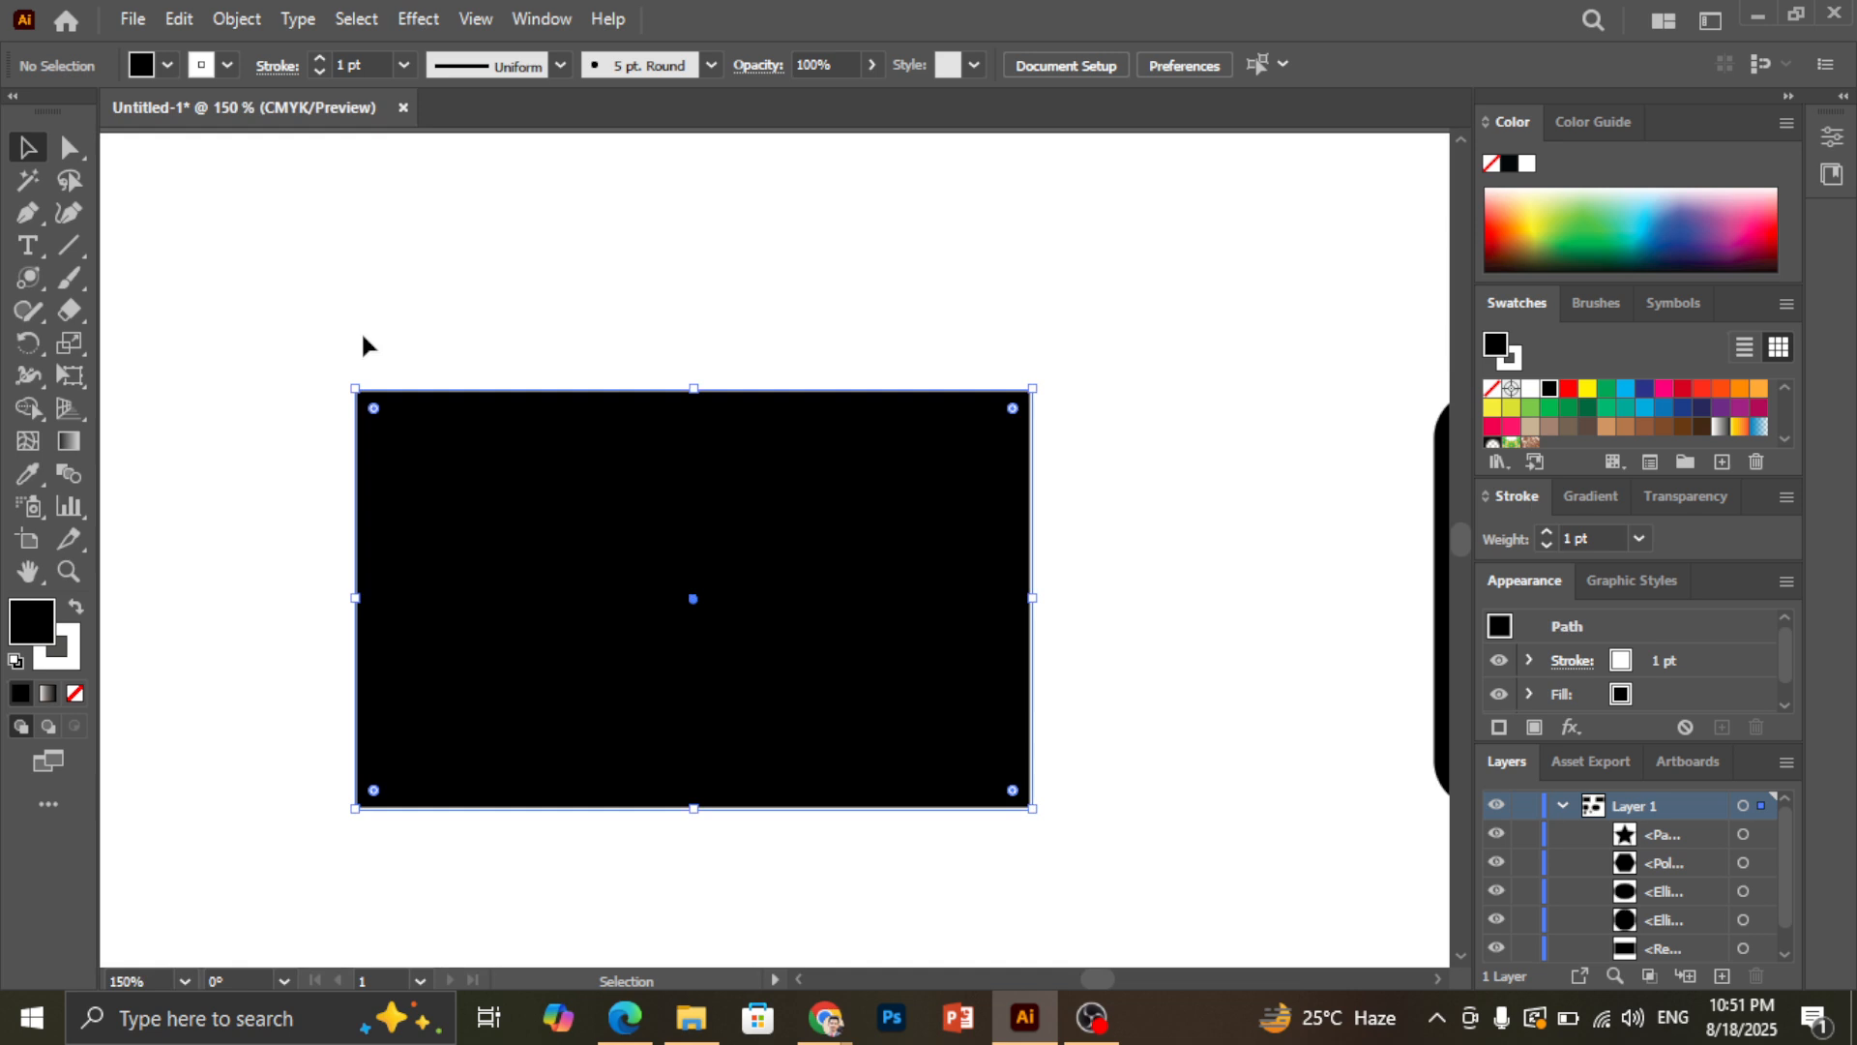
{"action": "scroll", "coordinate": [477, 427], "scroll_direction": "down", "scroll_amount": 1}
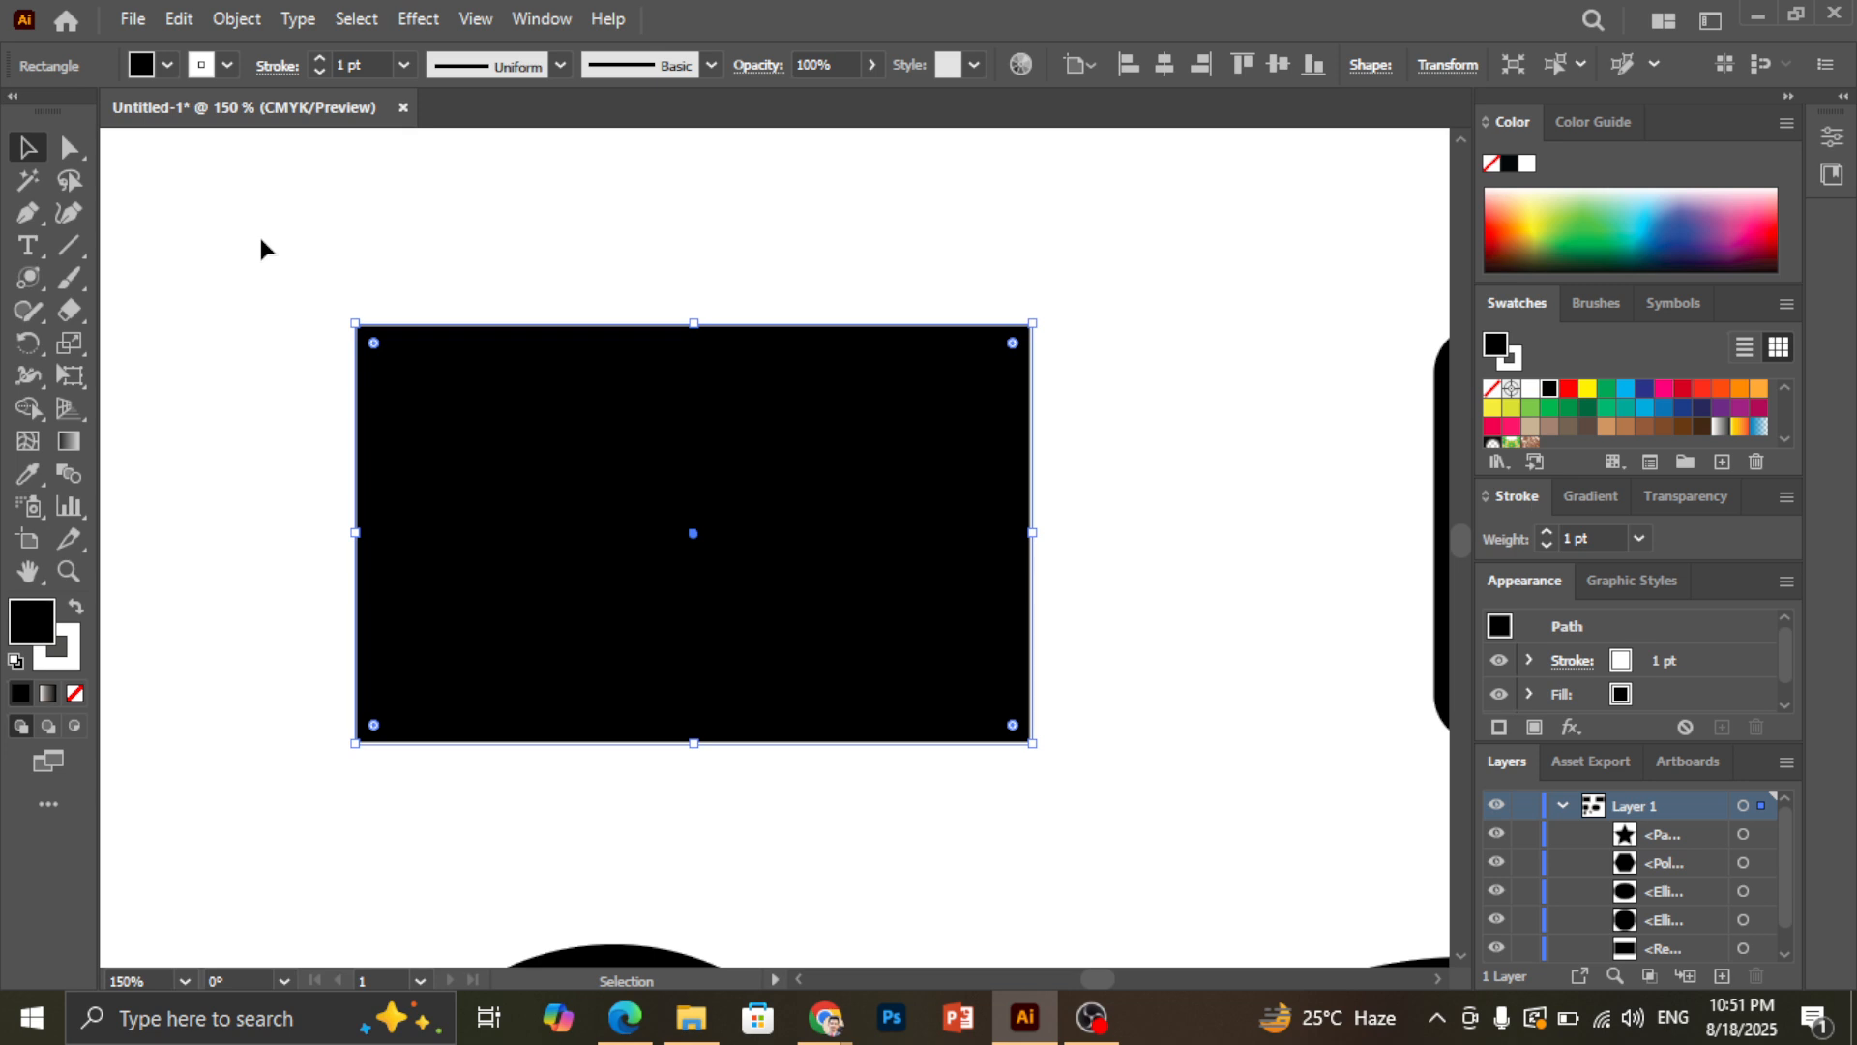
{"action": "left_click", "coordinate": [202, 284]}
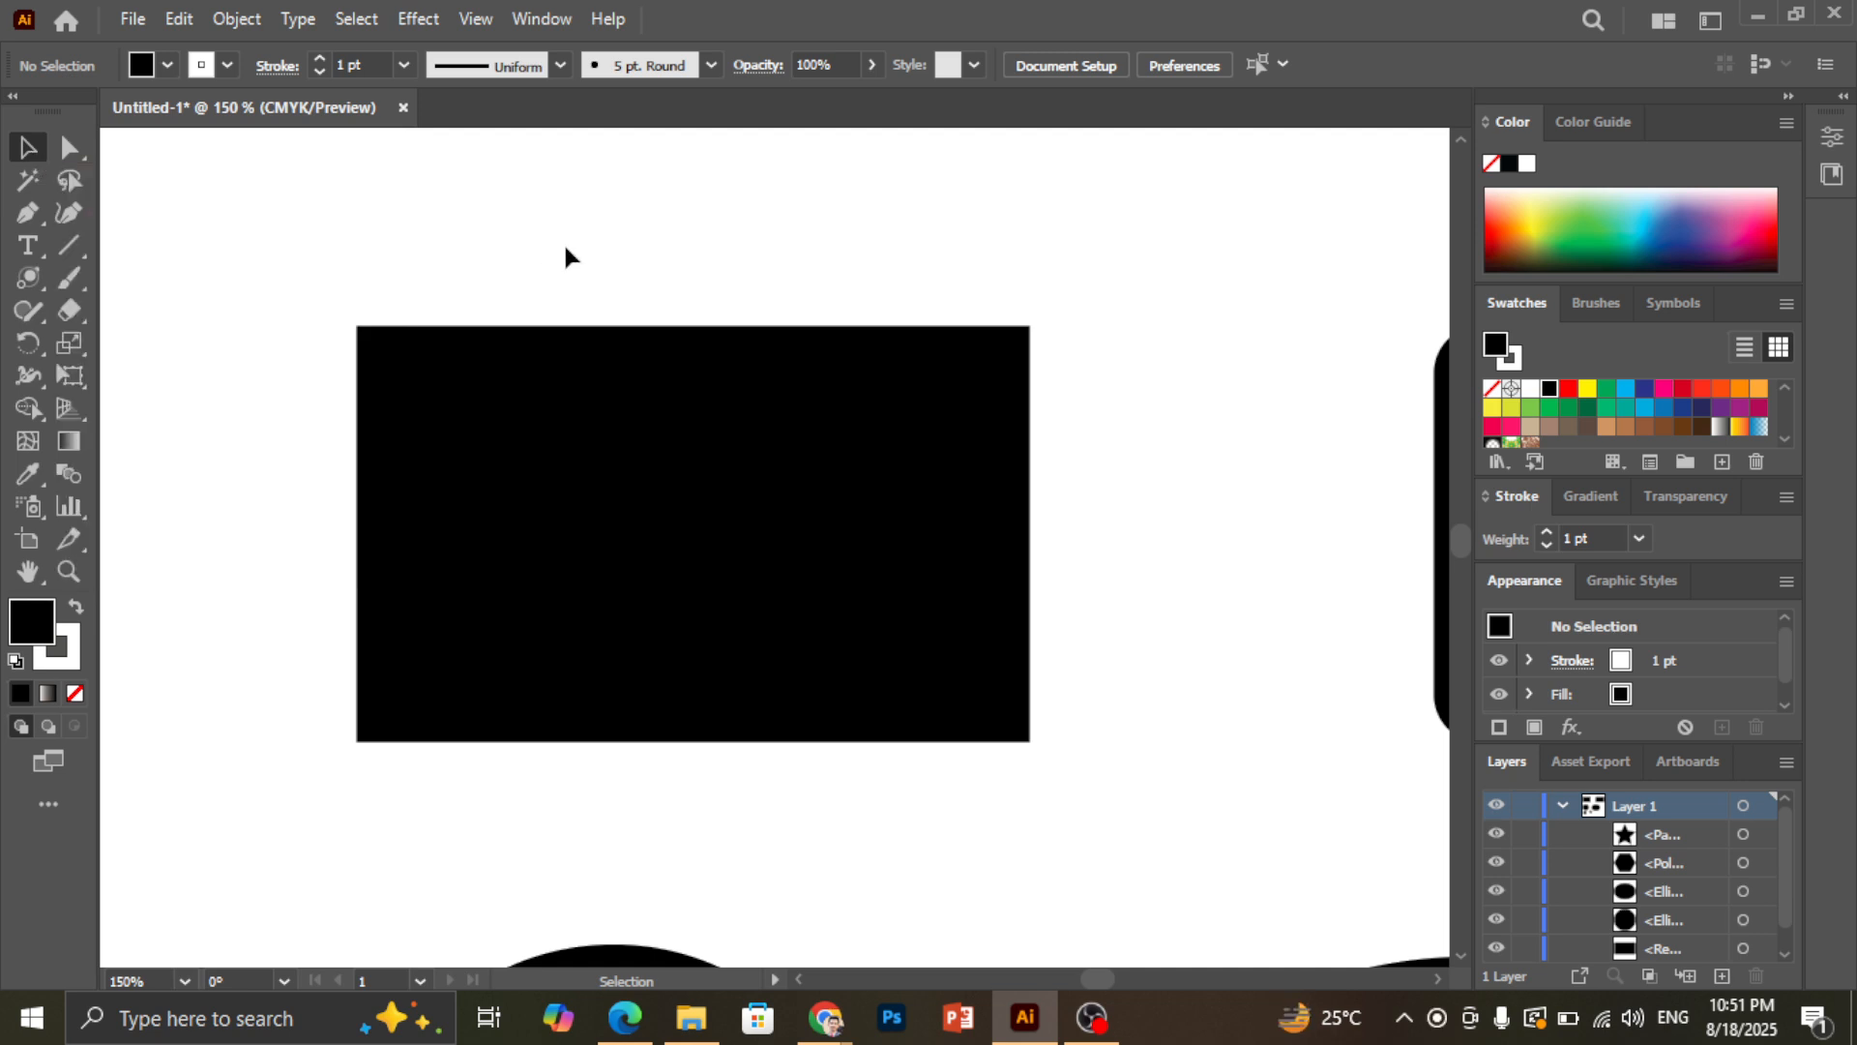
{"action": "left_click", "coordinate": [476, 419]}
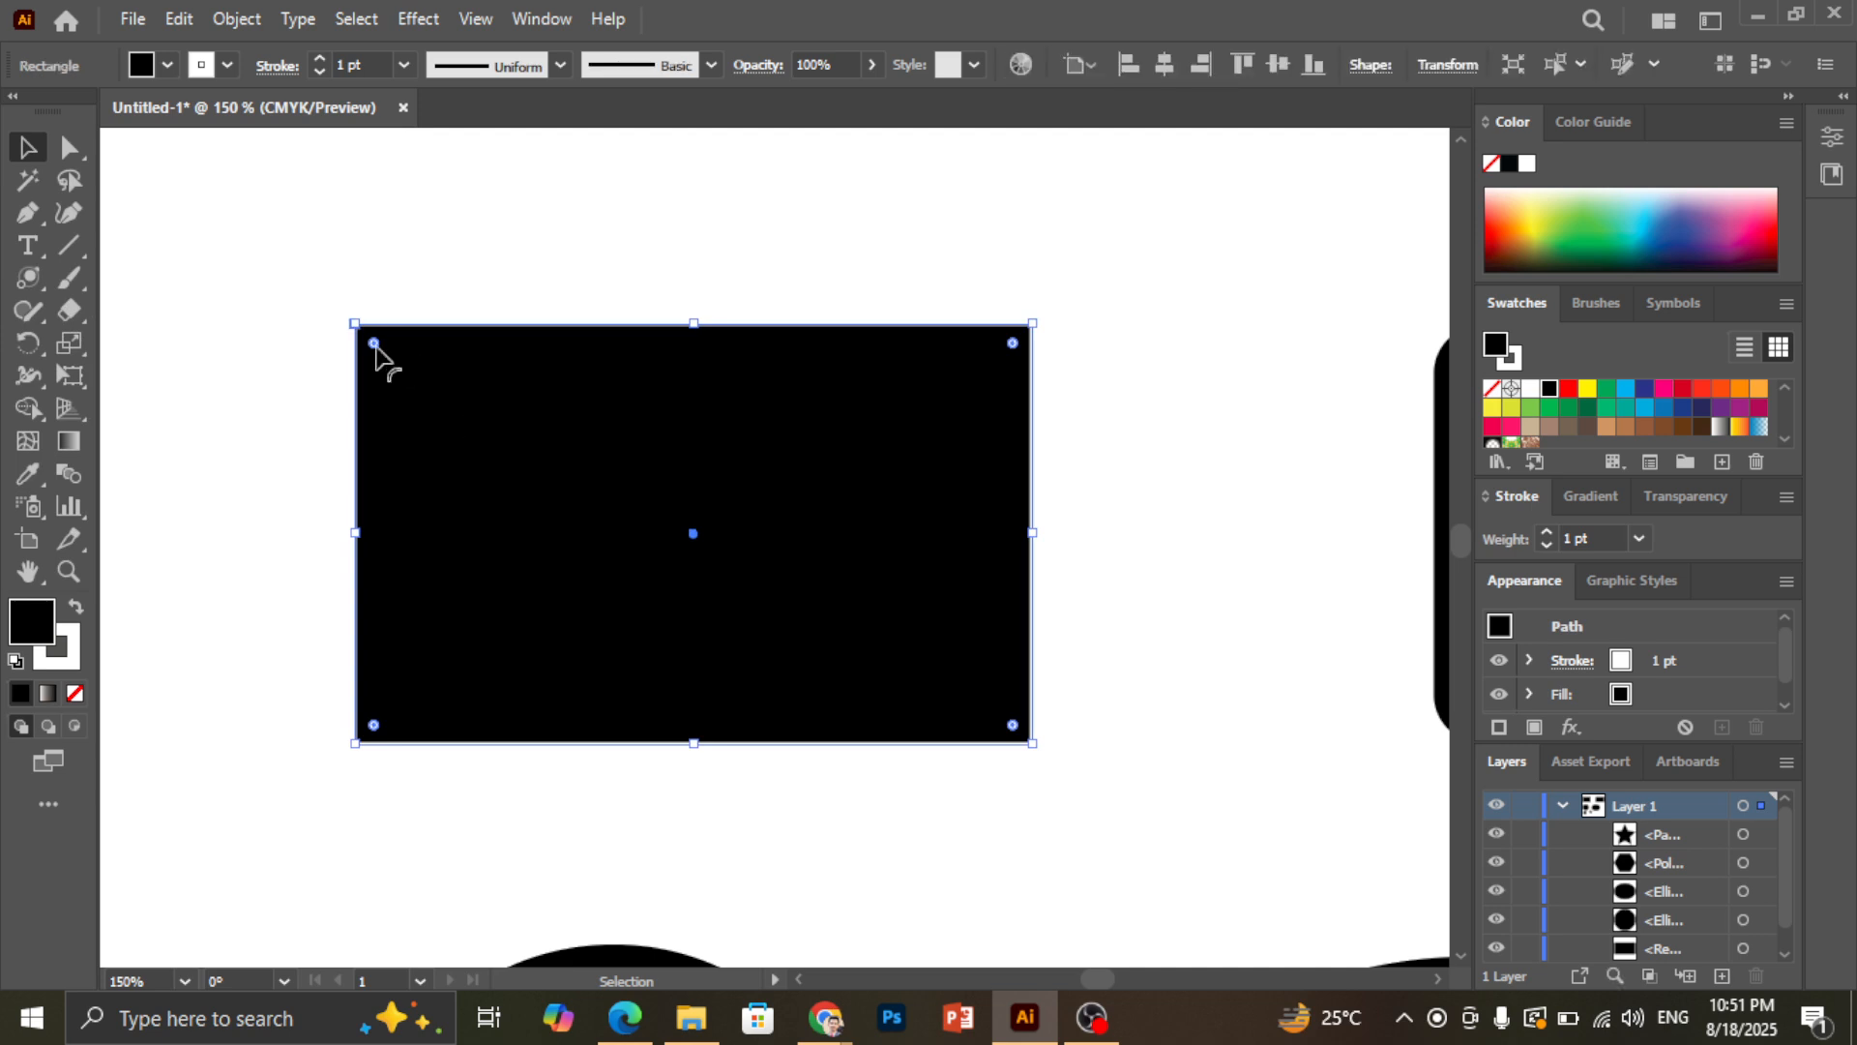
{"action": "left_click_drag", "start_coordinate": [374, 342], "coordinate": [404, 368]}
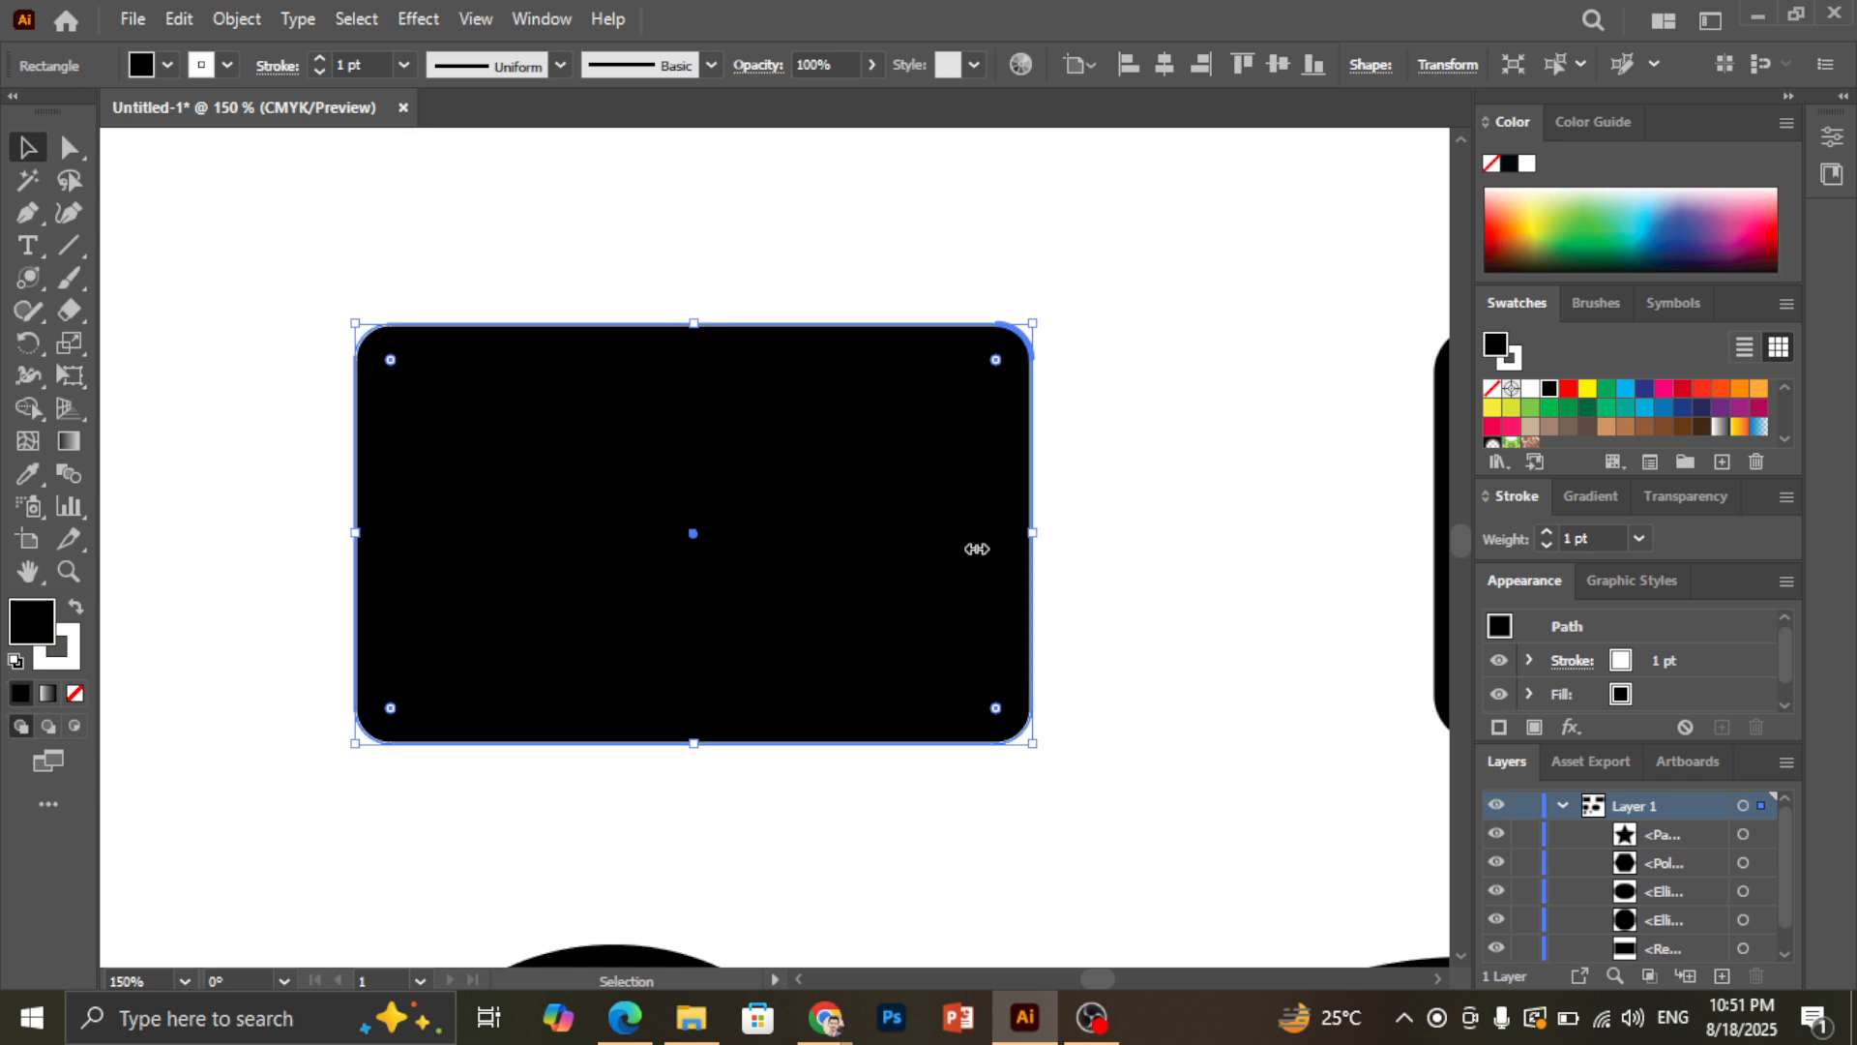
{"action": "left_click", "coordinate": [1160, 250]}
{"action": "key", "text": "ctrl+z"}
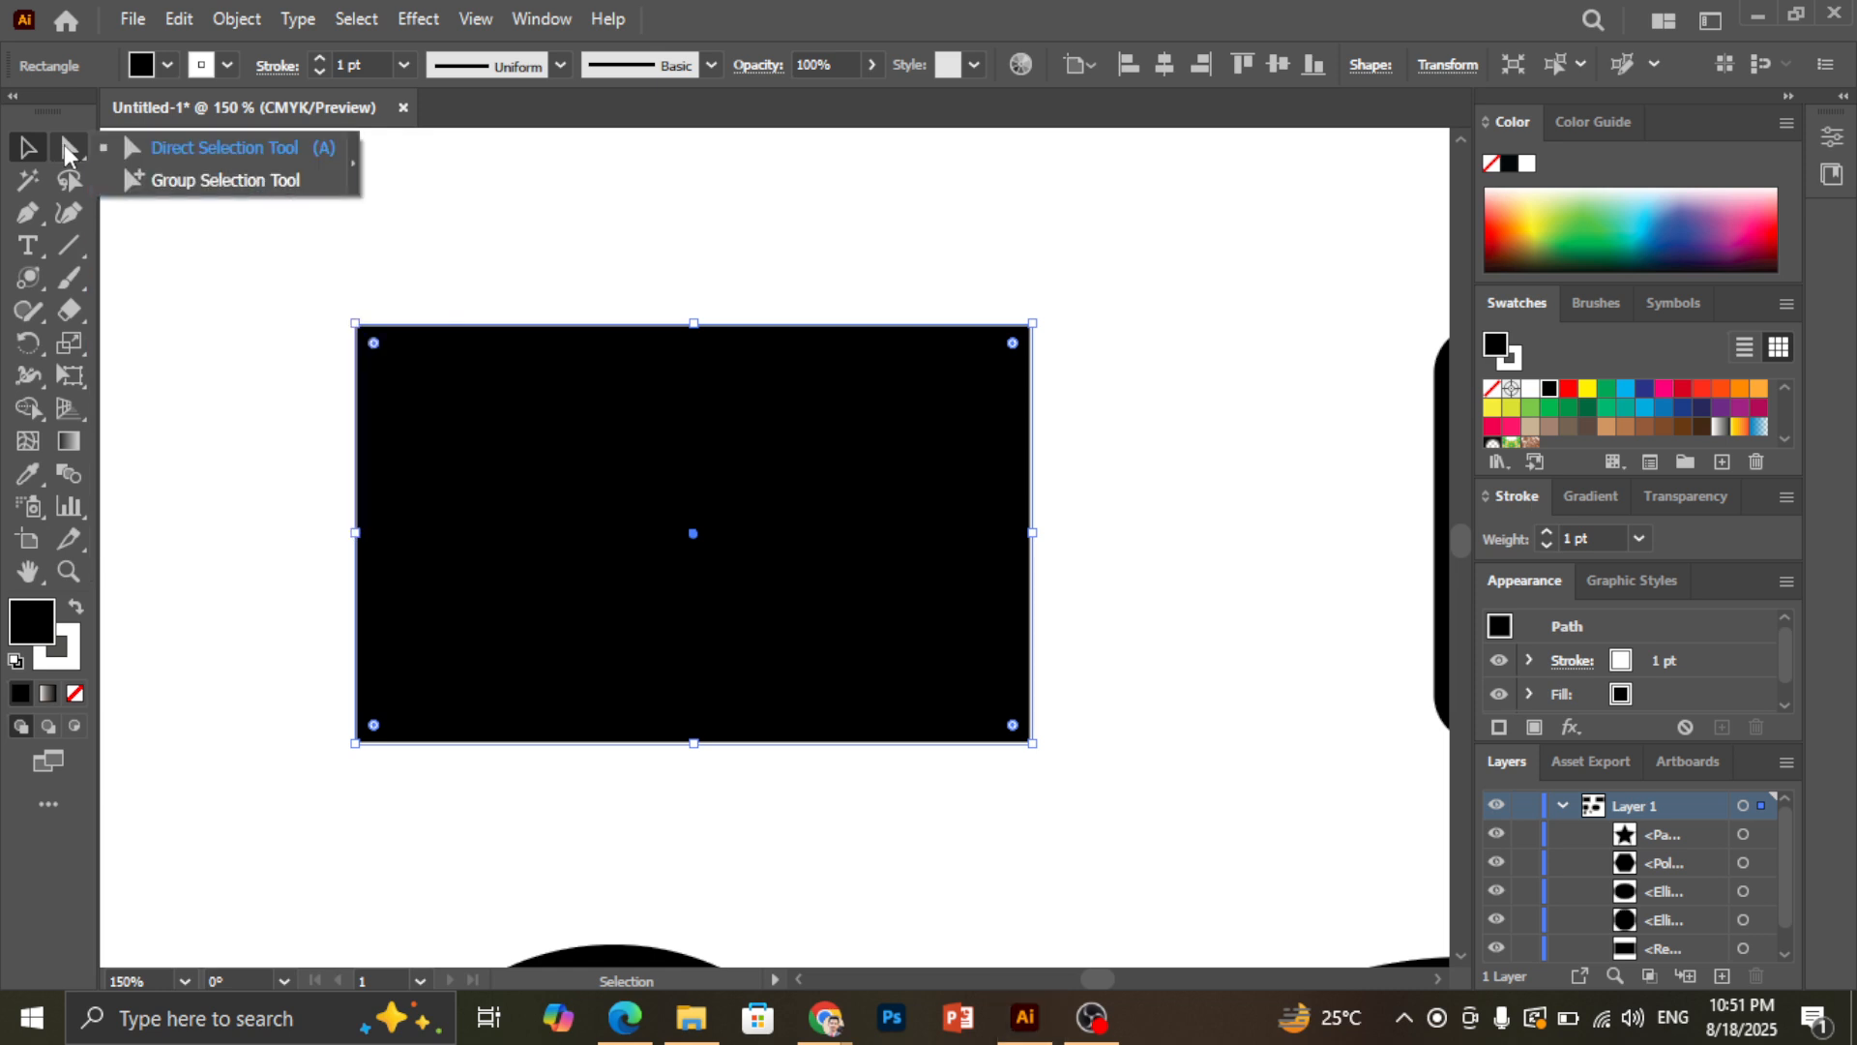
Round only the rectangle's top-left corner with a large radius using the Direct Selection tool, and undo the rounding
{"action": "left_click", "coordinate": [64, 145]}
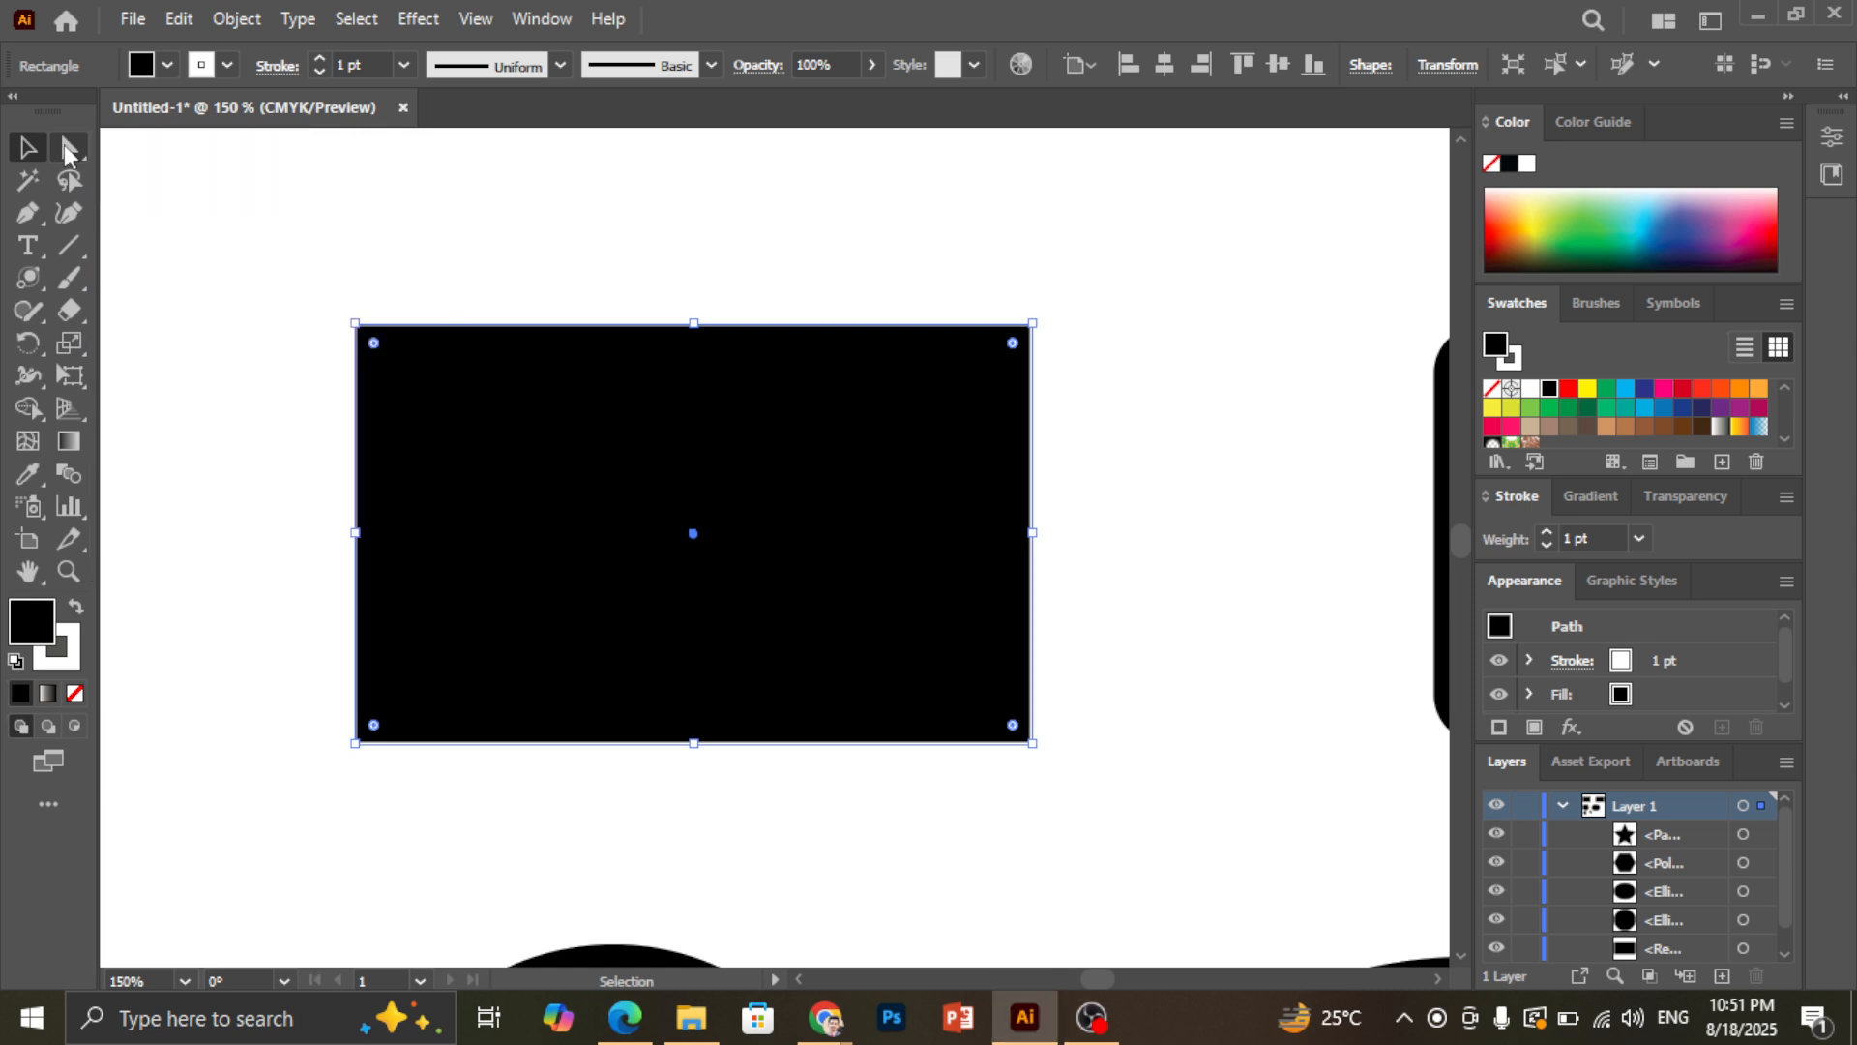
{"action": "left_click", "coordinate": [316, 303]}
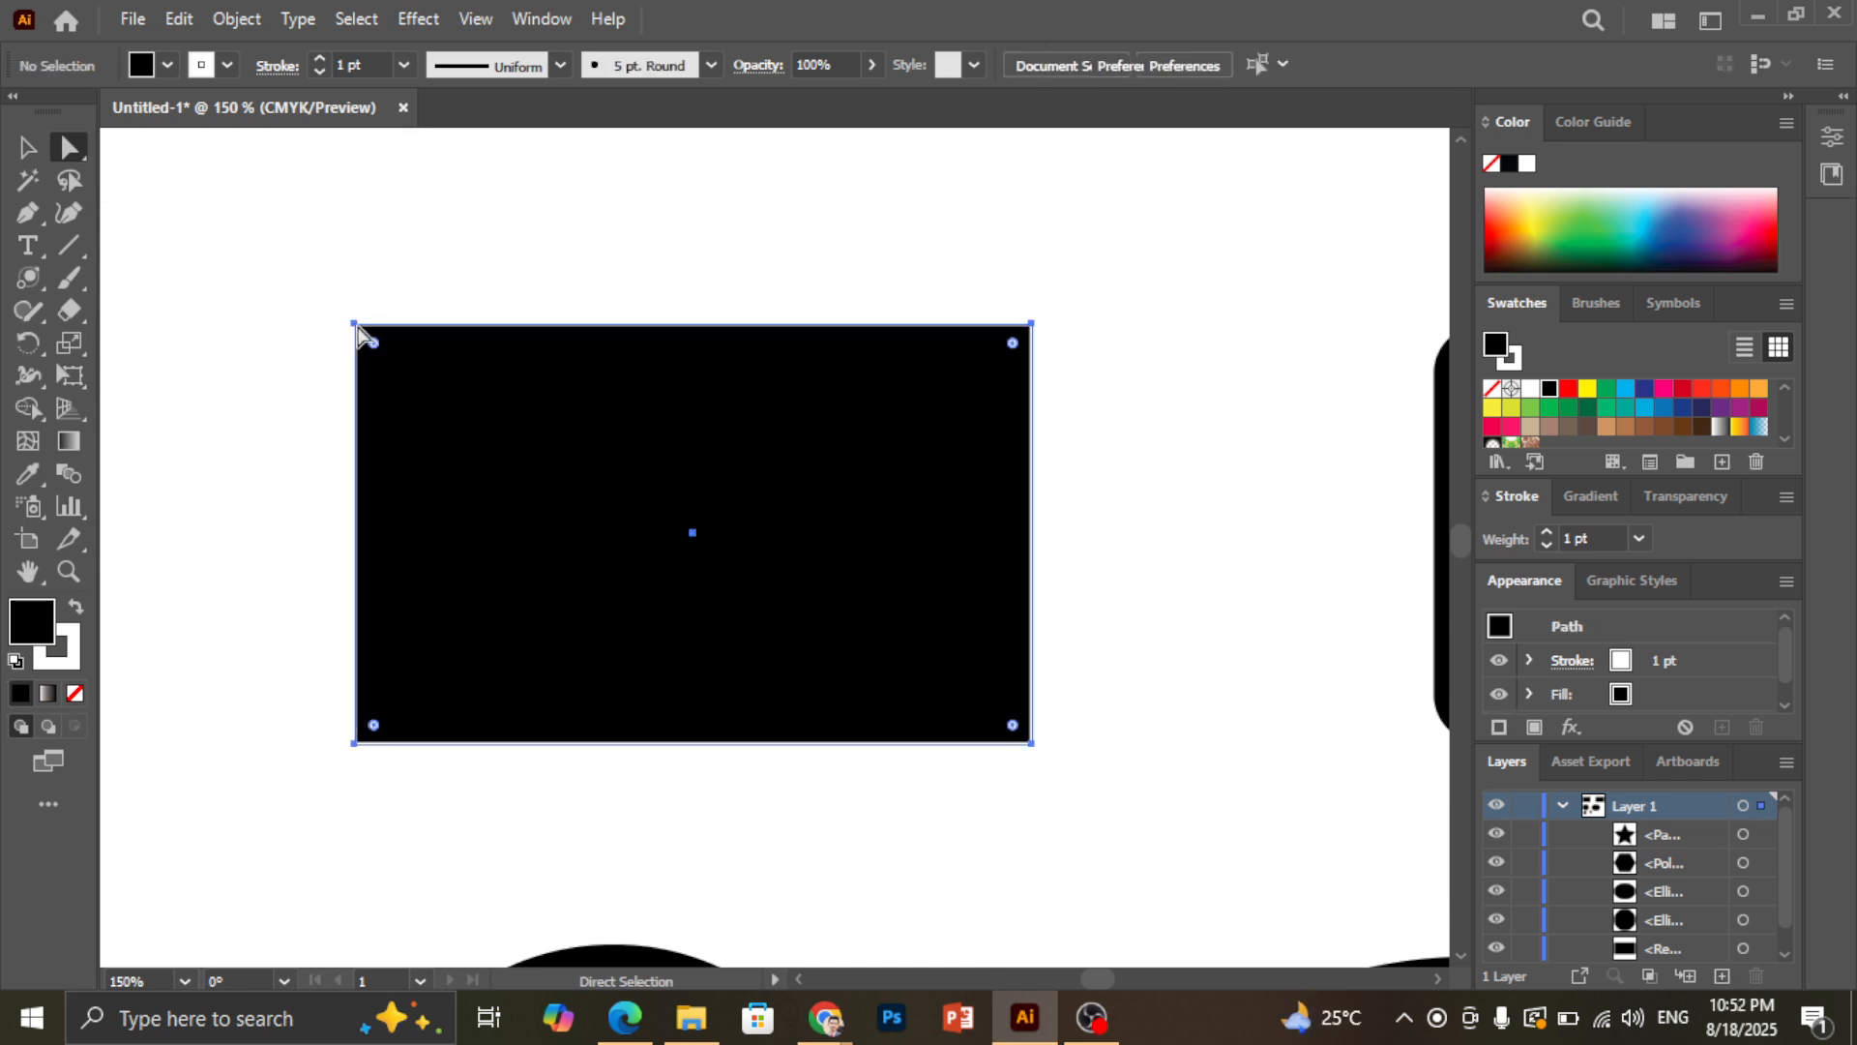
{"action": "left_click", "coordinate": [355, 326]}
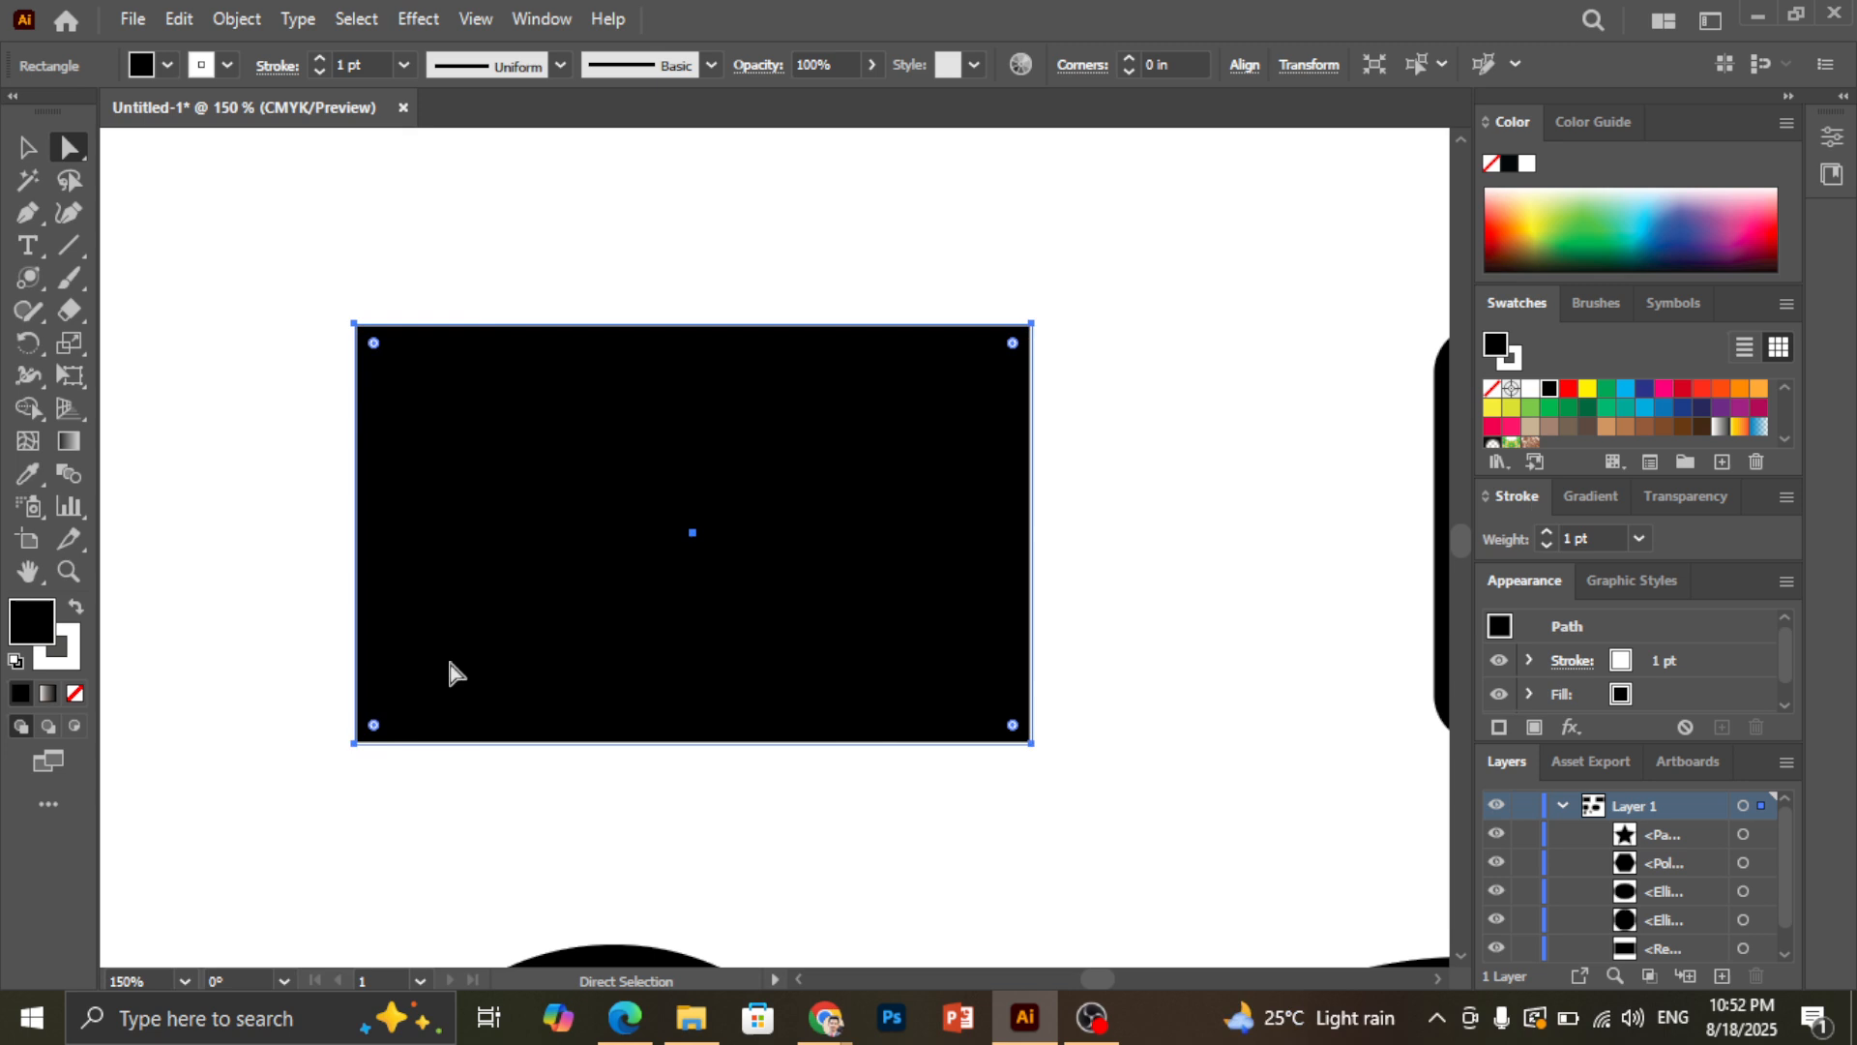
{"action": "left_click", "coordinate": [297, 277]}
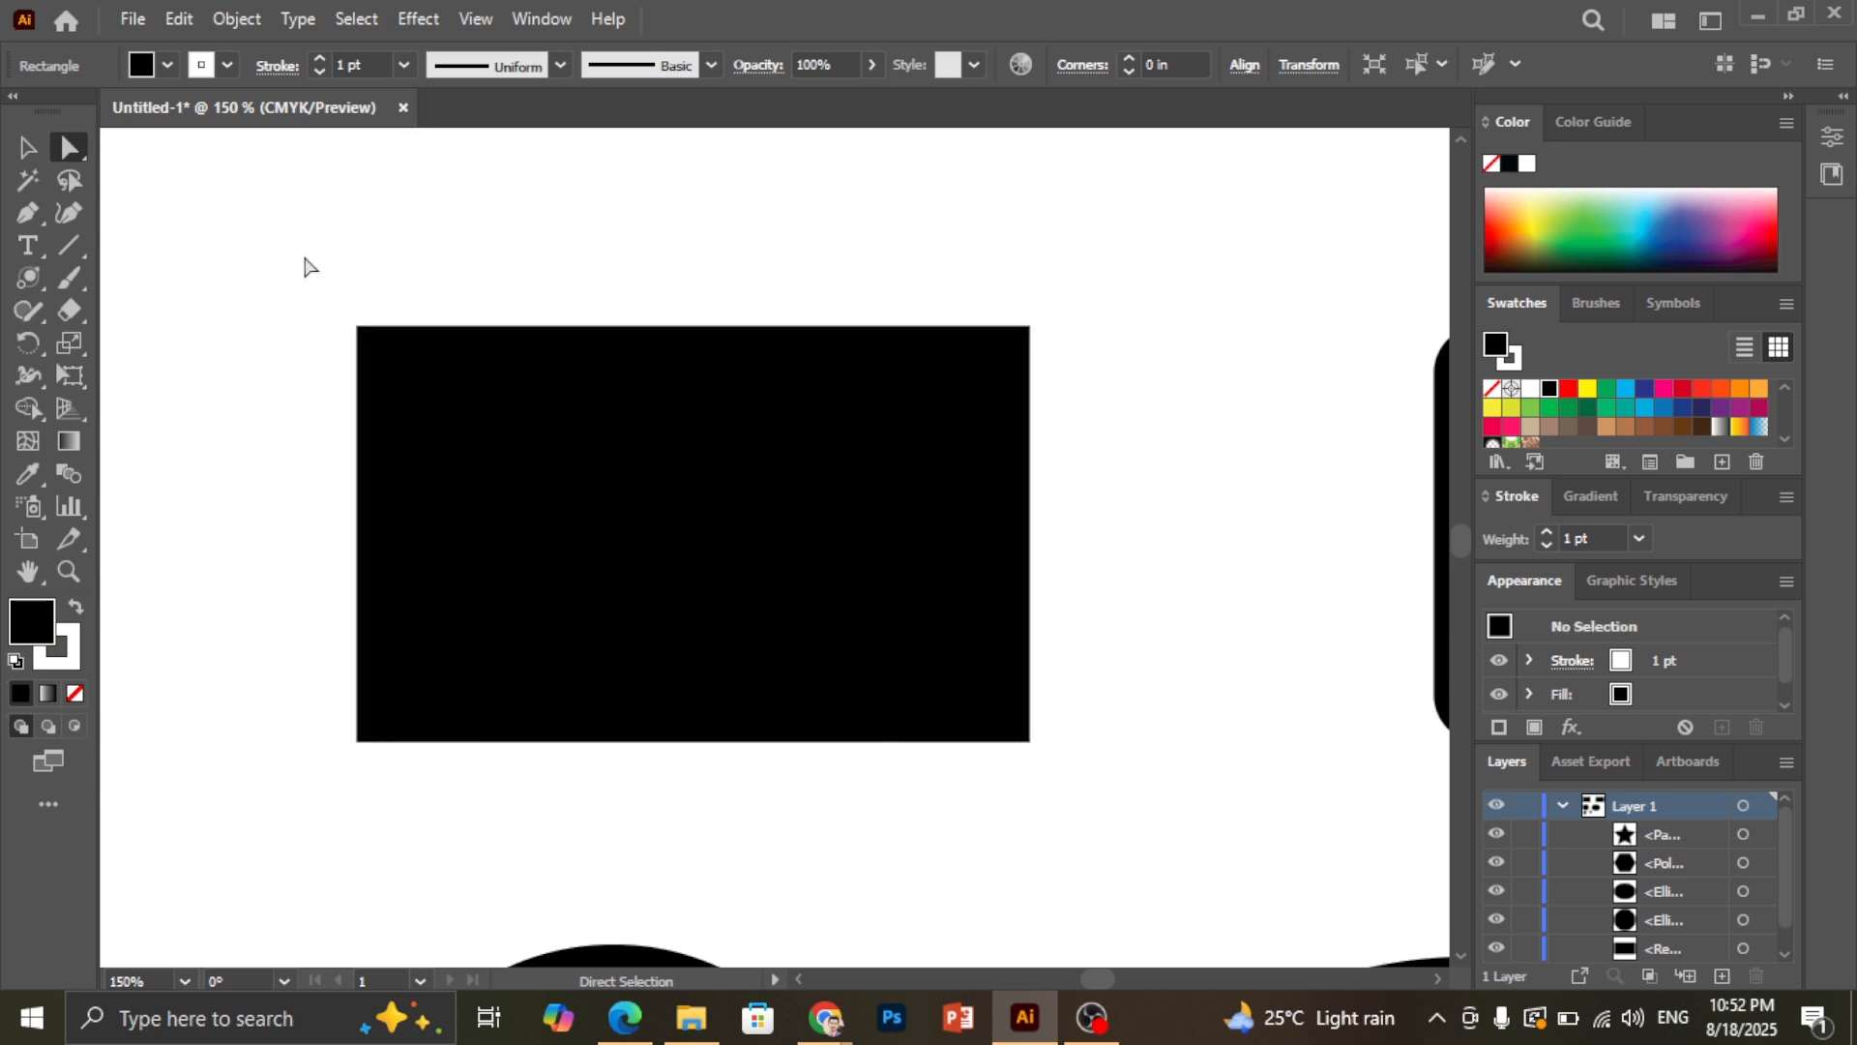
{"action": "scroll", "coordinate": [721, 425], "scroll_direction": "down", "scroll_amount": 1}
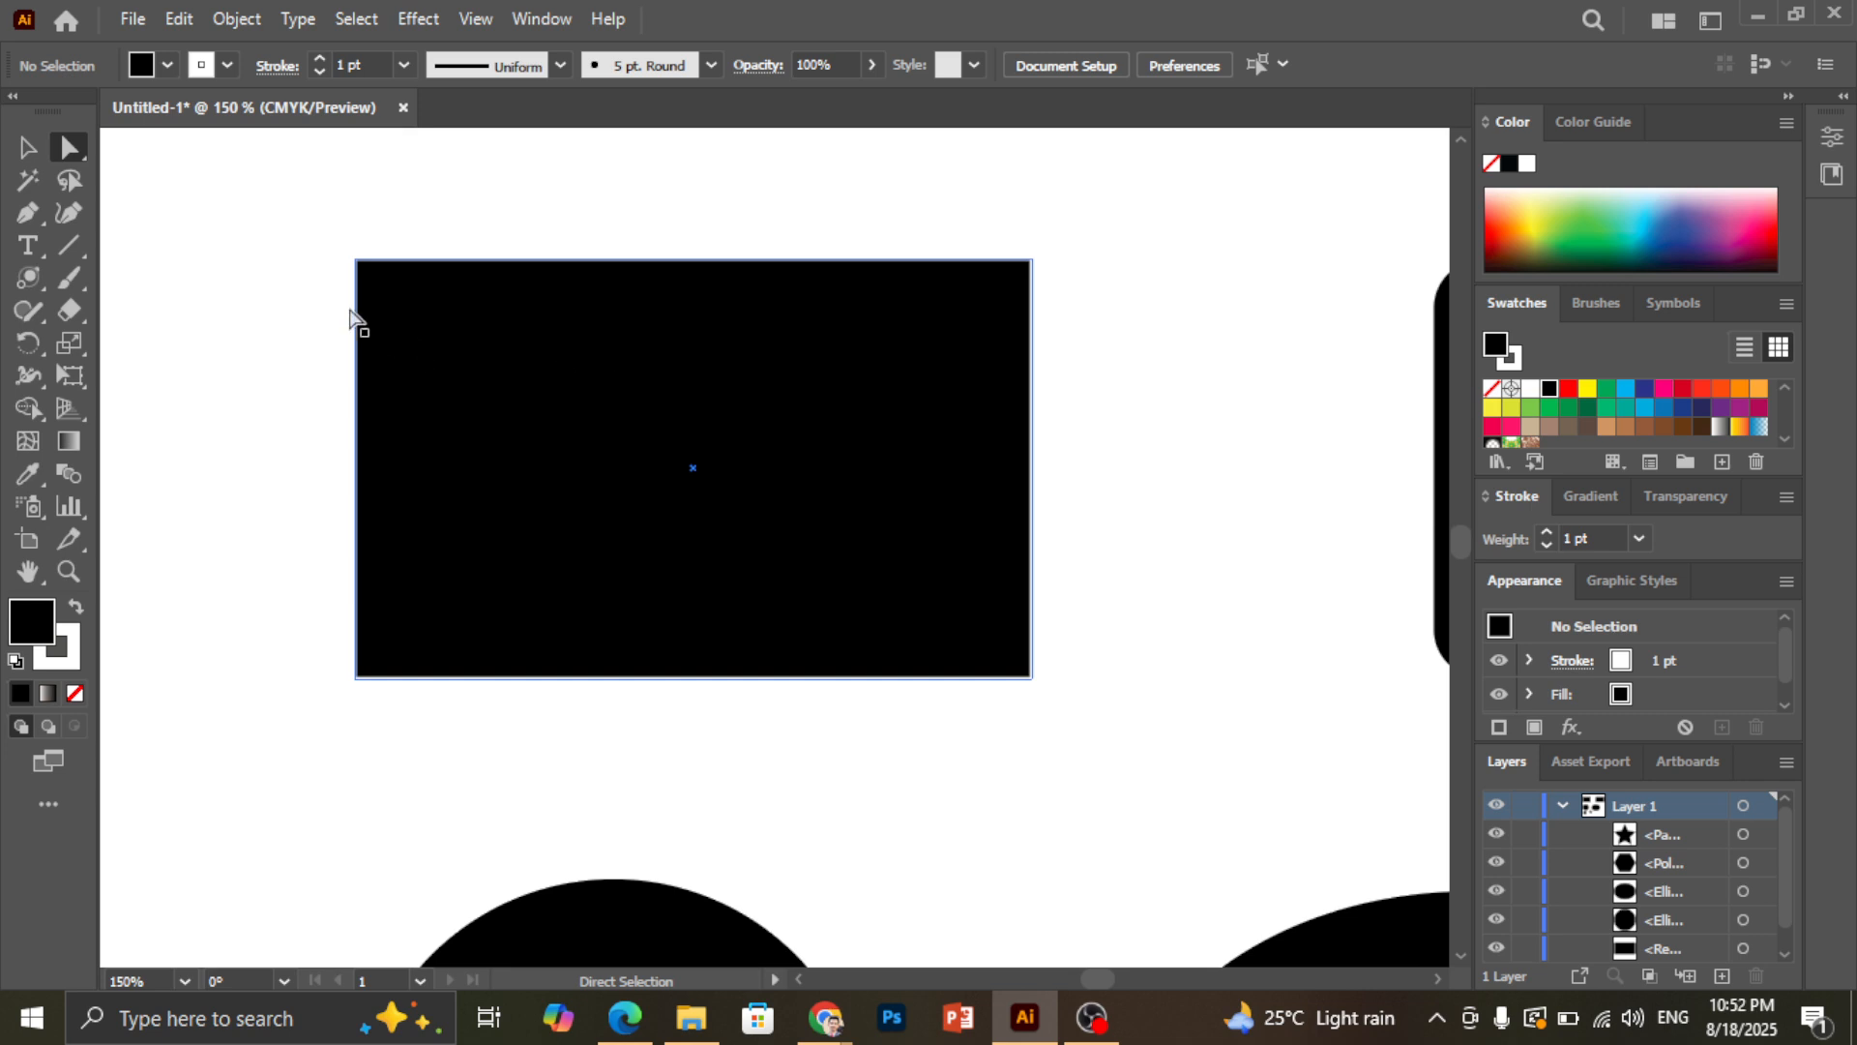
{"action": "left_click", "coordinate": [356, 261]}
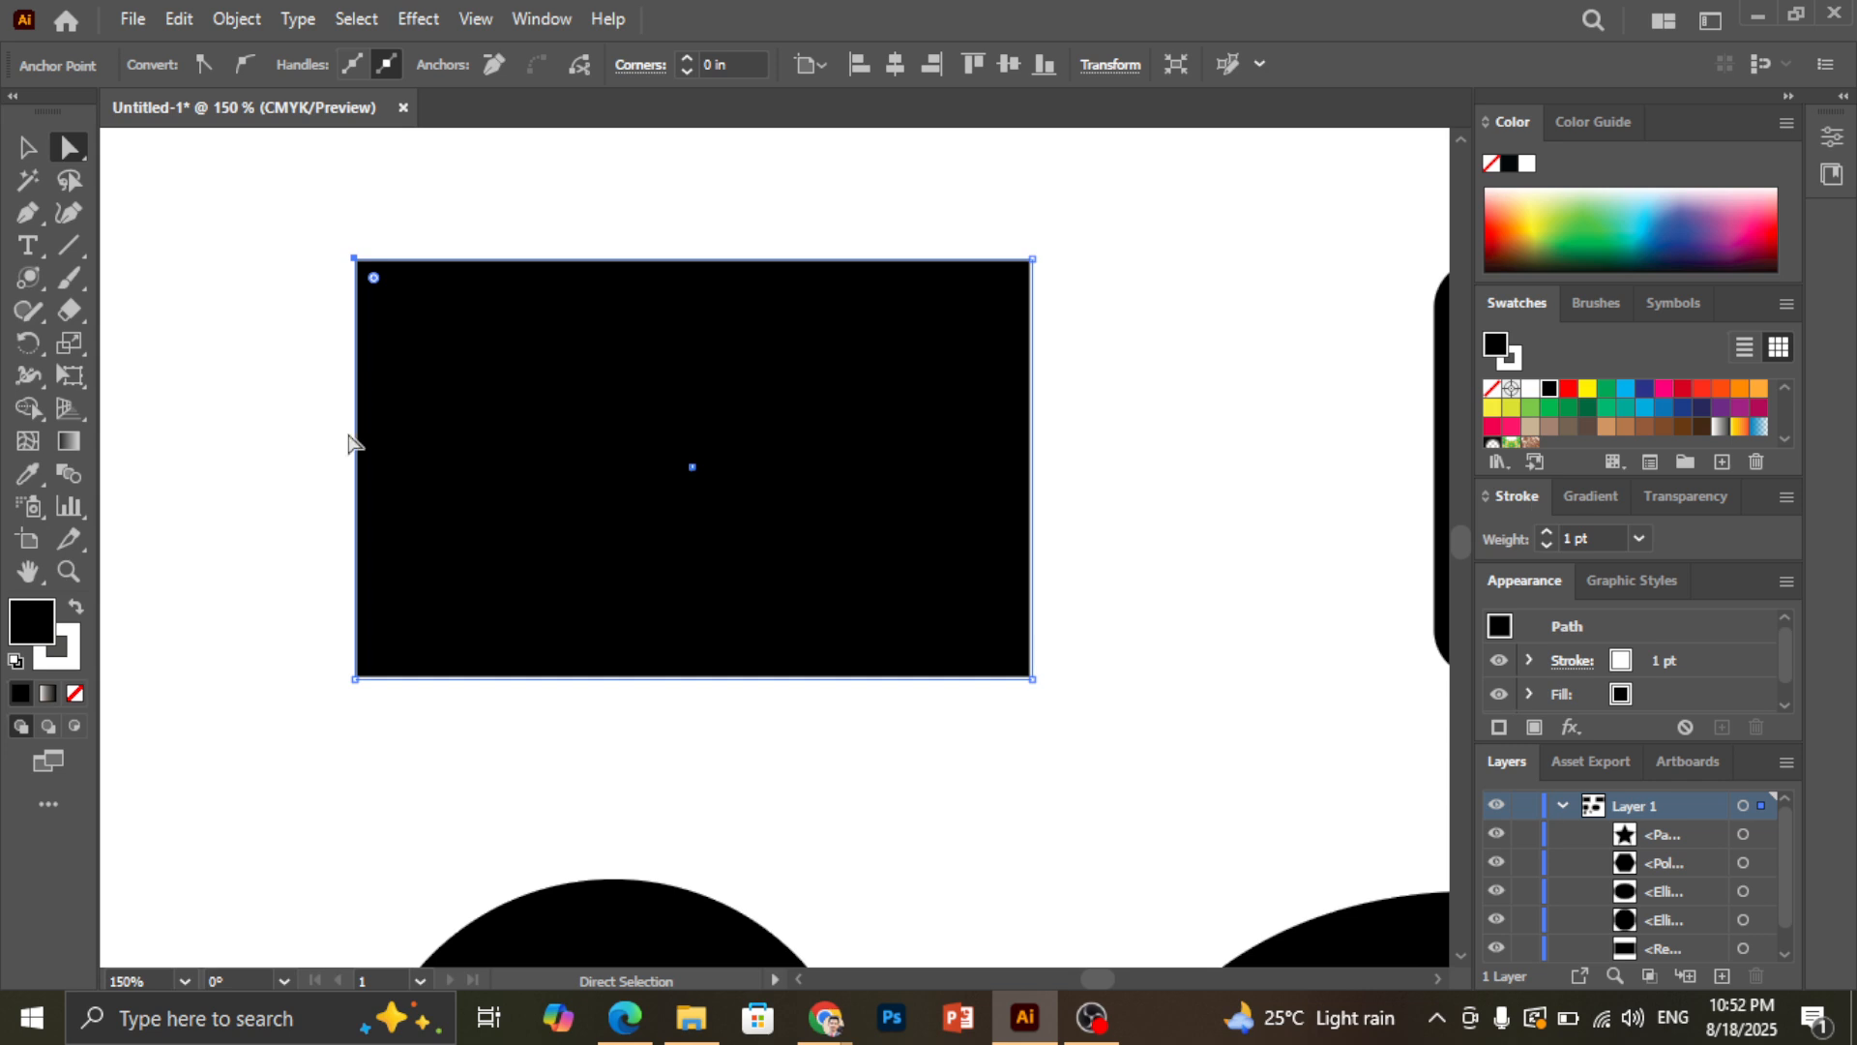
{"action": "left_click", "coordinate": [353, 259]}
{"action": "left_click_drag", "start_coordinate": [375, 281], "coordinate": [520, 395]}
{"action": "left_click", "coordinate": [812, 199]}
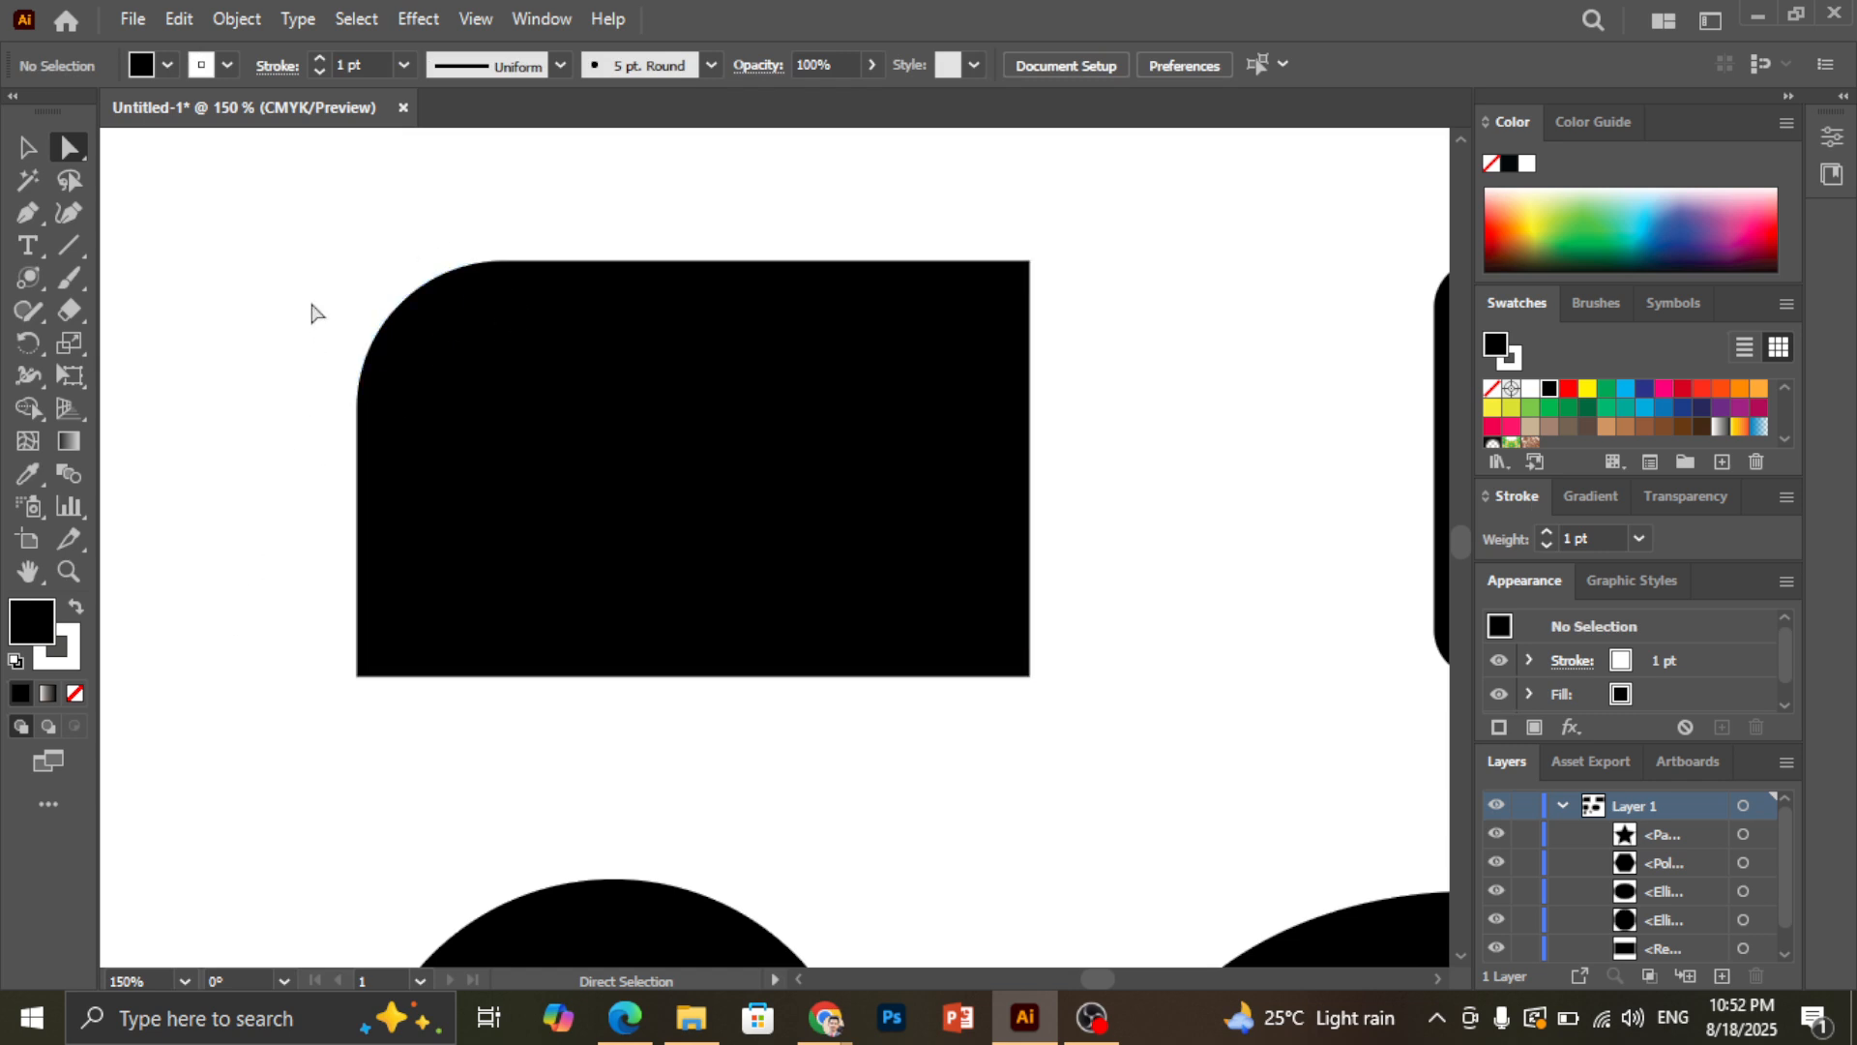
{"action": "key", "text": "ctrl+z"}
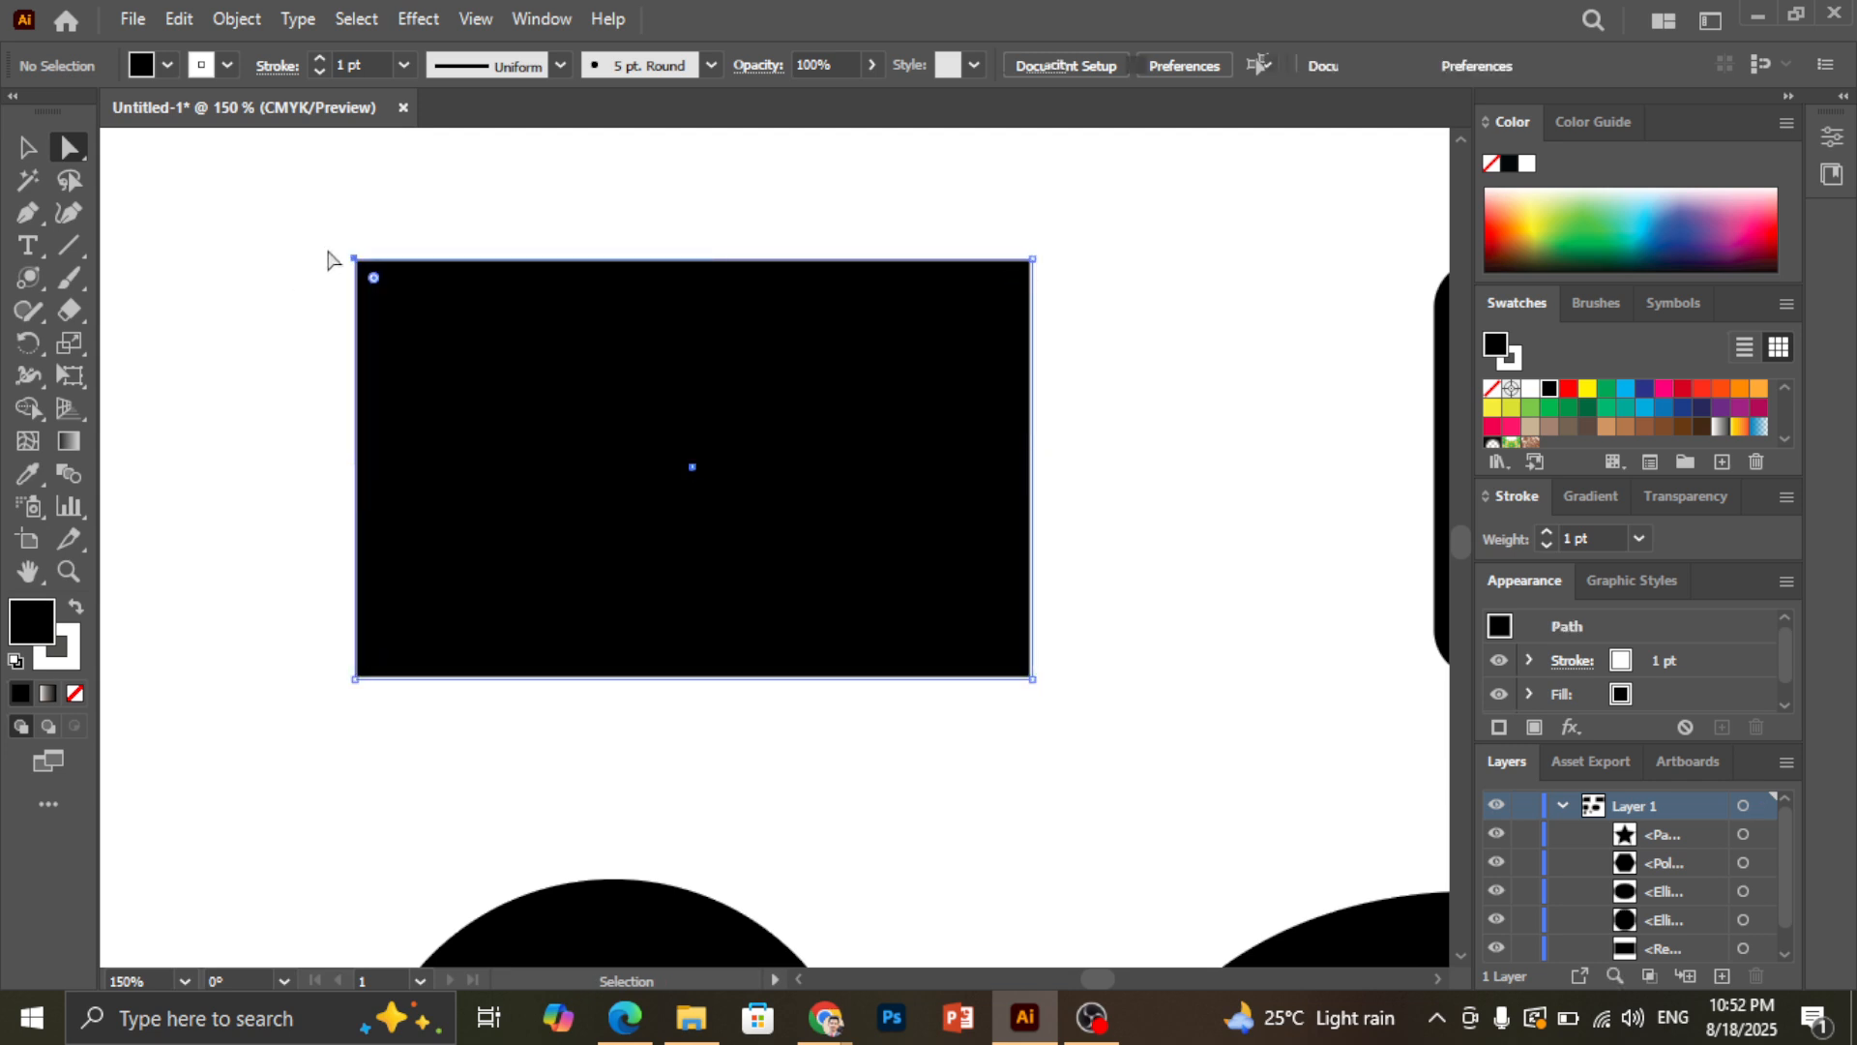
Select the rectangle's top-left and bottom-right corner anchor points together with the Direct Selection tool
{"action": "left_click", "coordinate": [327, 259]}
{"action": "left_click", "coordinate": [354, 259]}
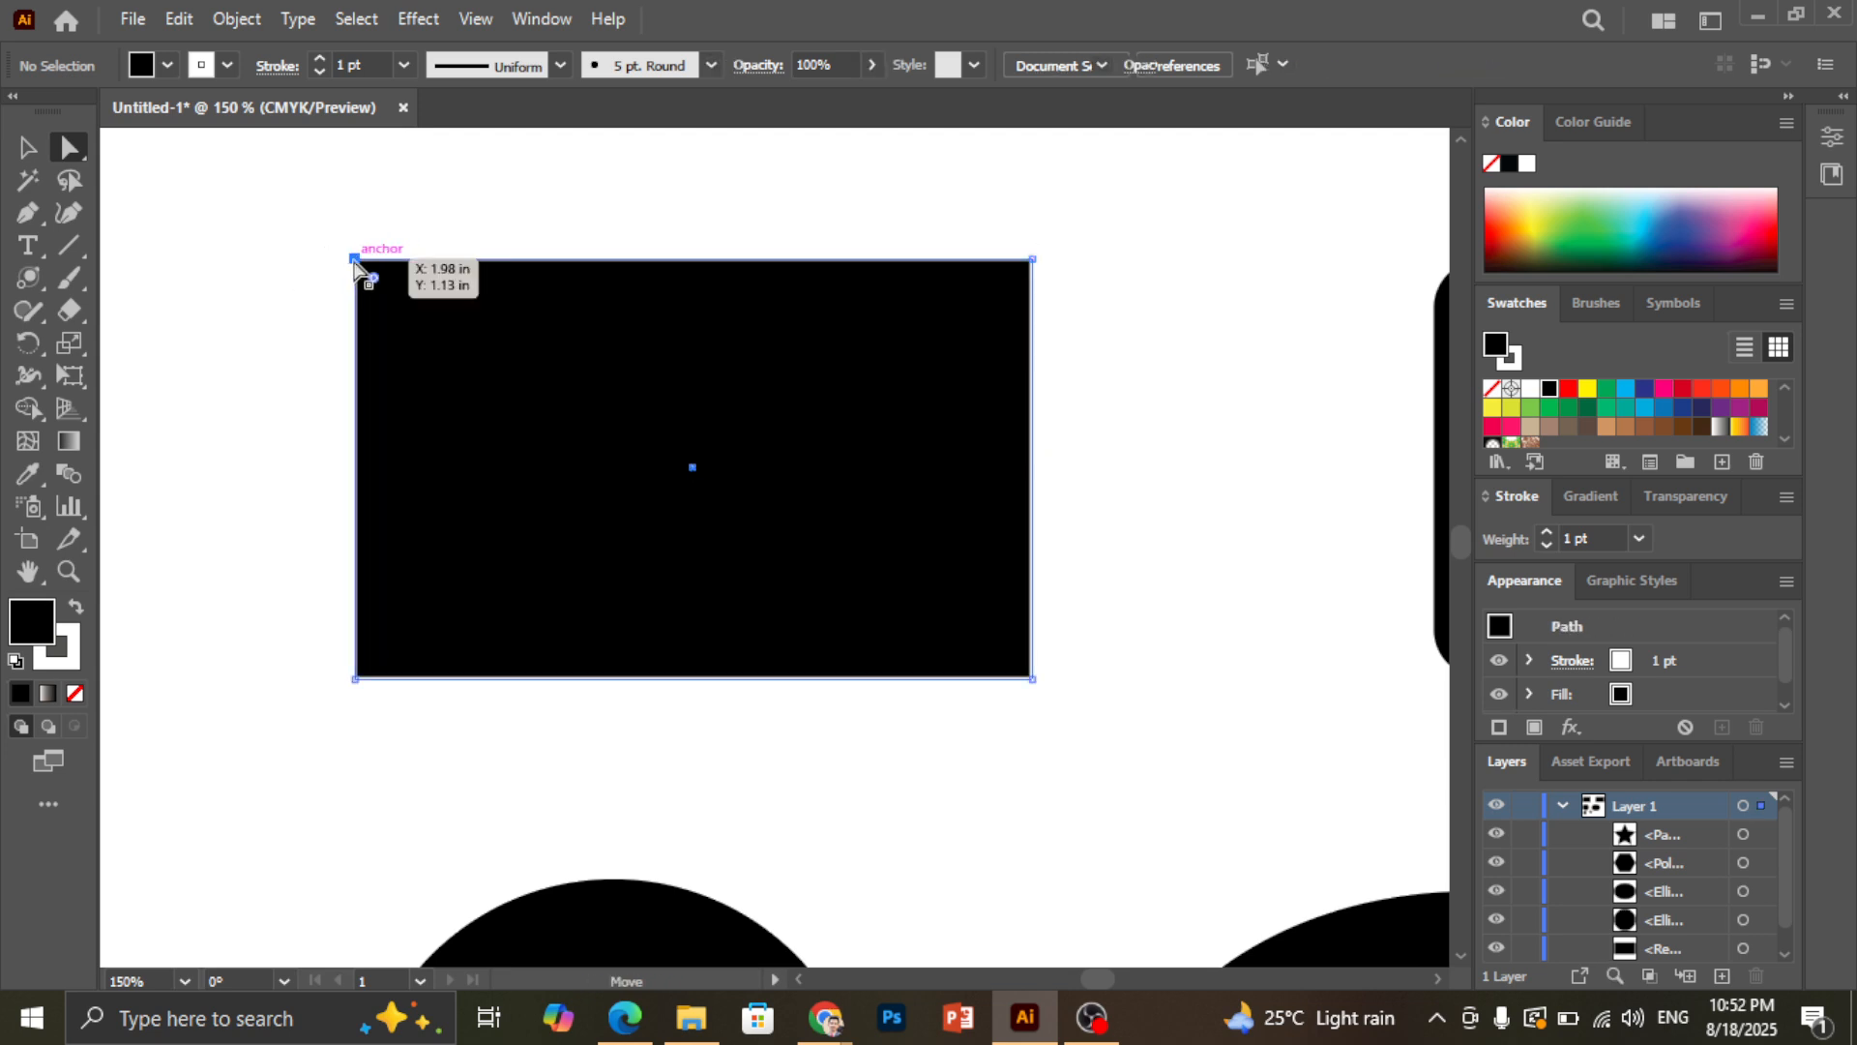
{"action": "key", "text": "shift"}
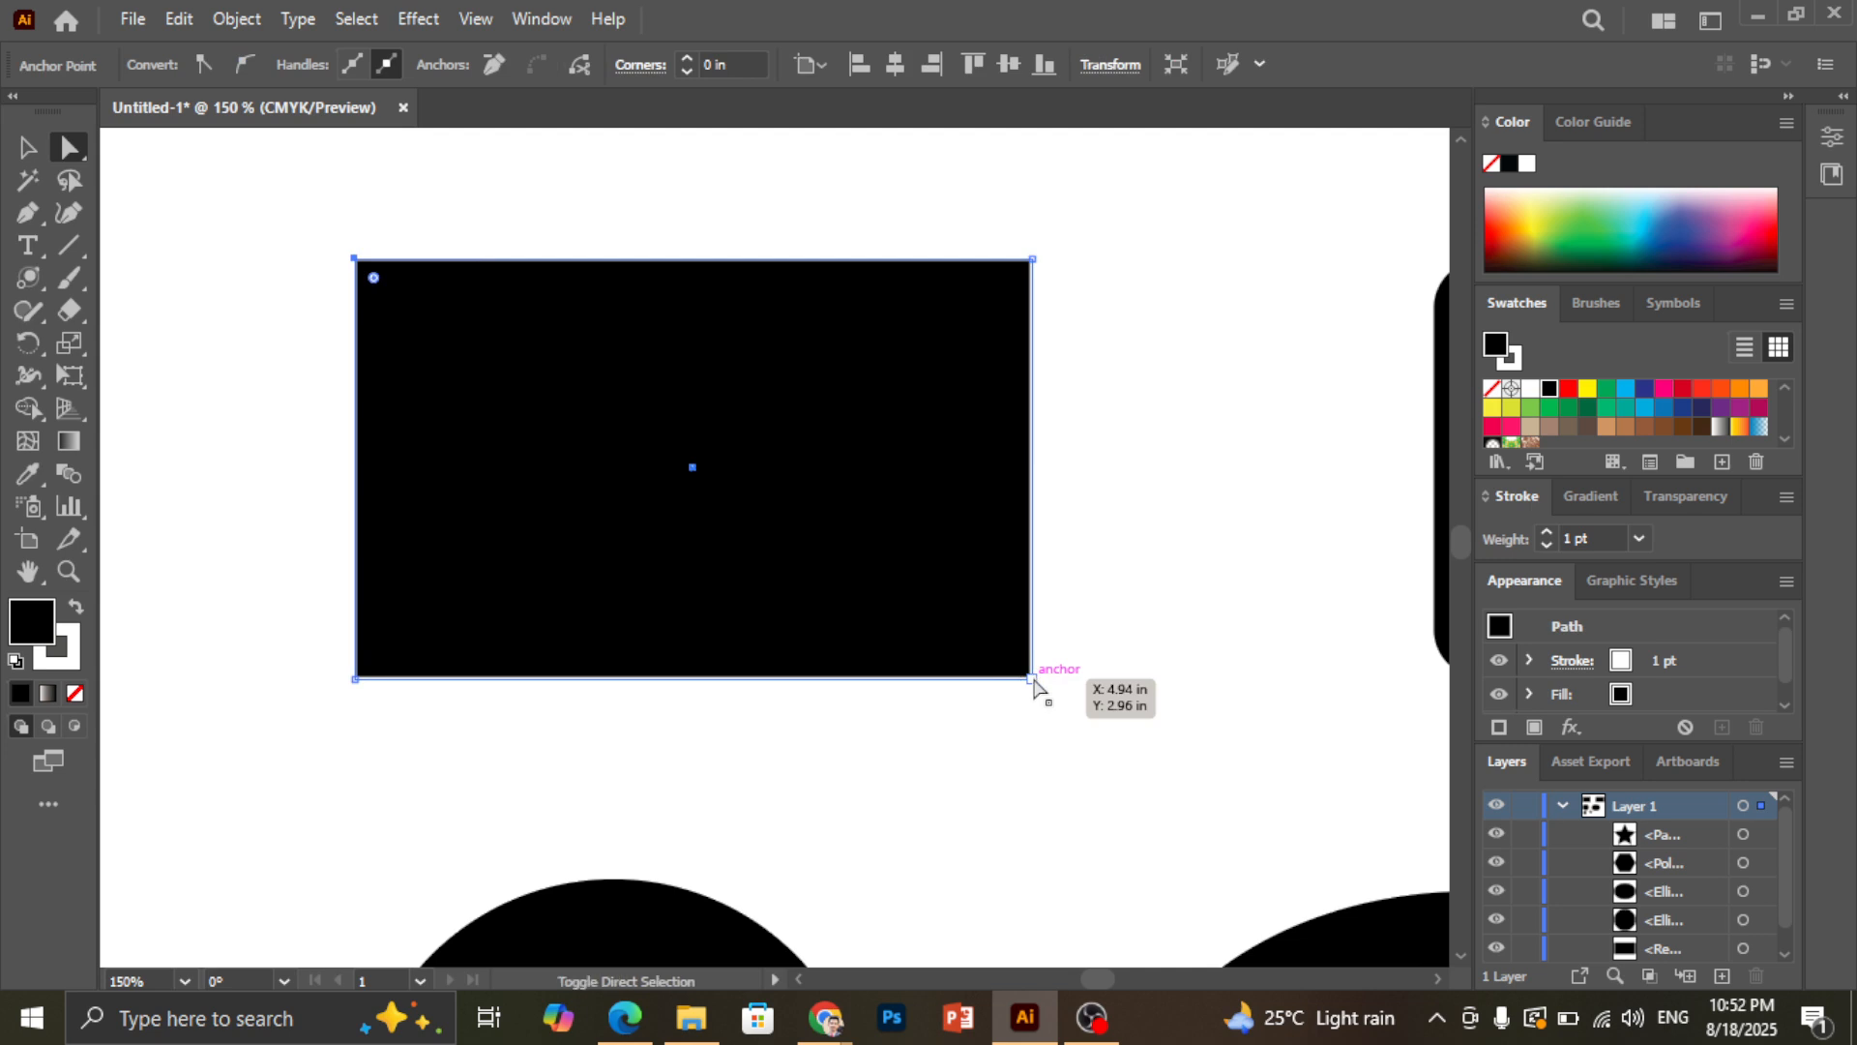
{"action": "left_click", "coordinate": [1033, 680], "text": "shift"}
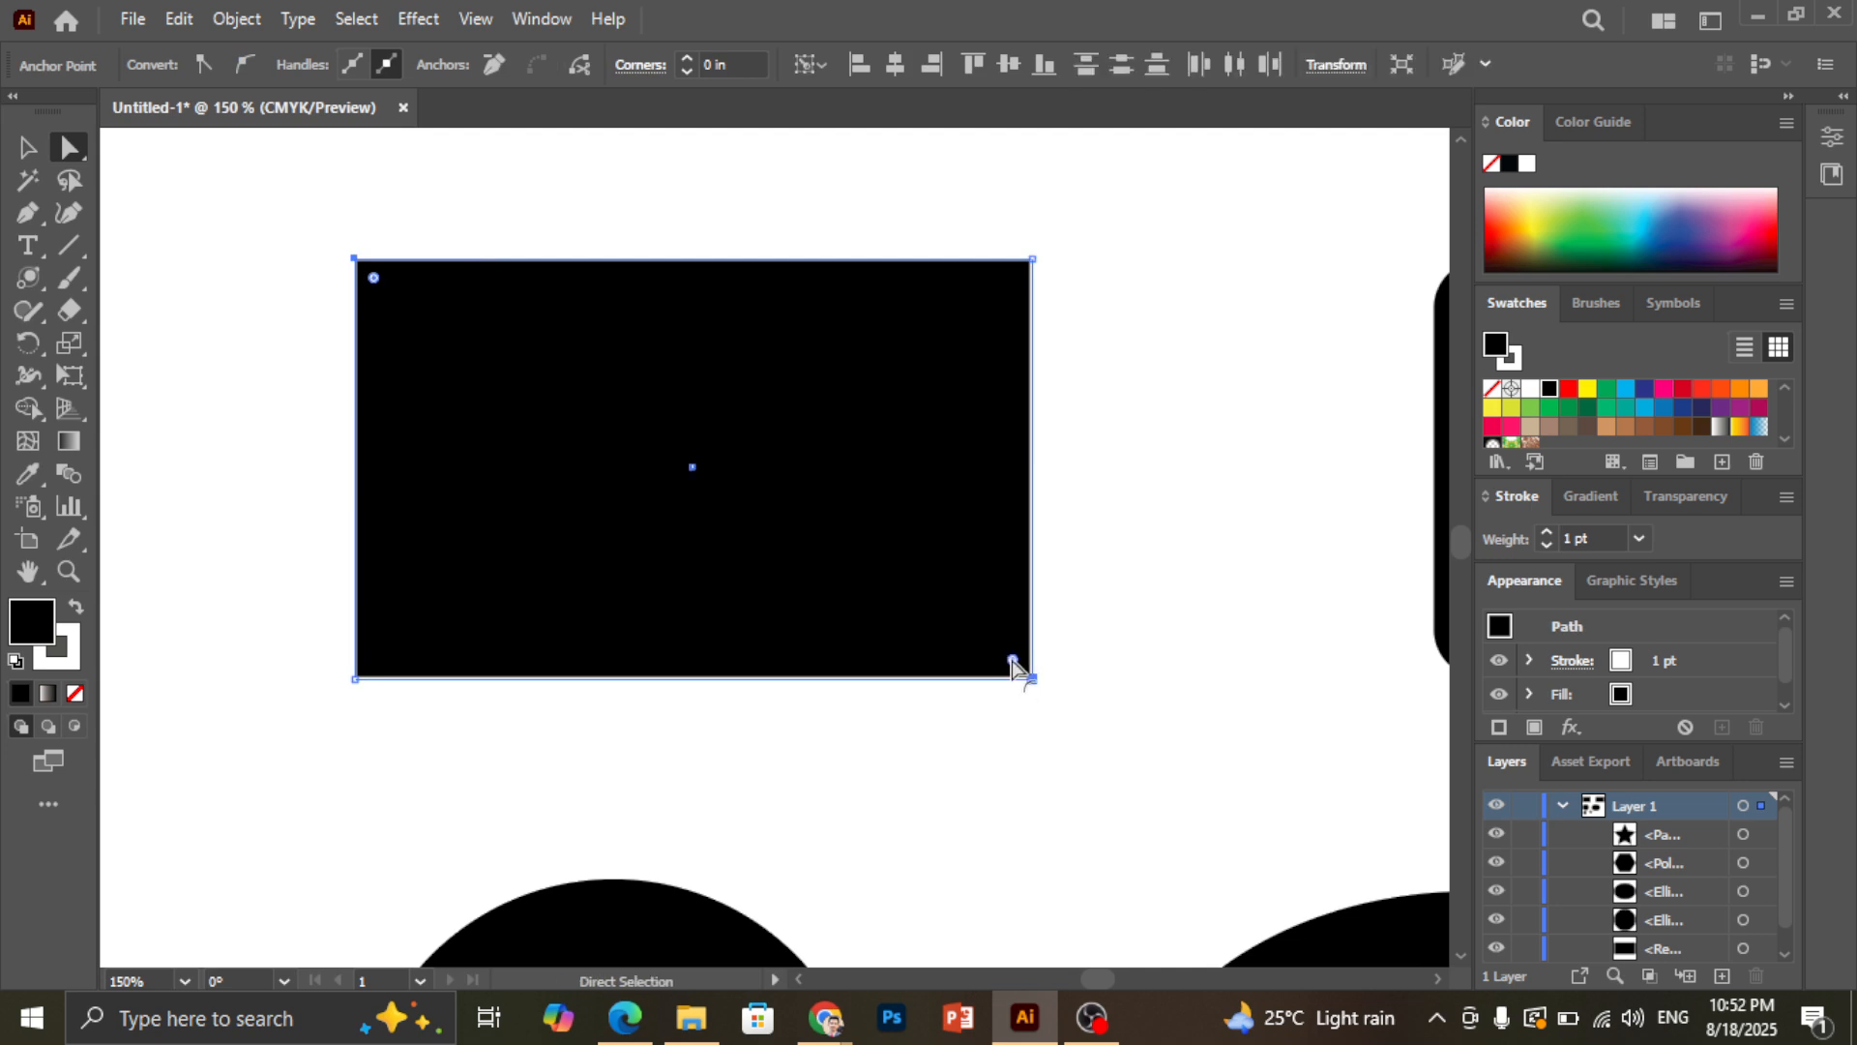
Round the rectangle's upper-left and lower-right corners together to about 0.62 in, and undo the rounding
{"action": "left_click_drag", "start_coordinate": [1013, 666], "coordinate": [855, 563]}
{"action": "left_click", "coordinate": [1111, 394]}
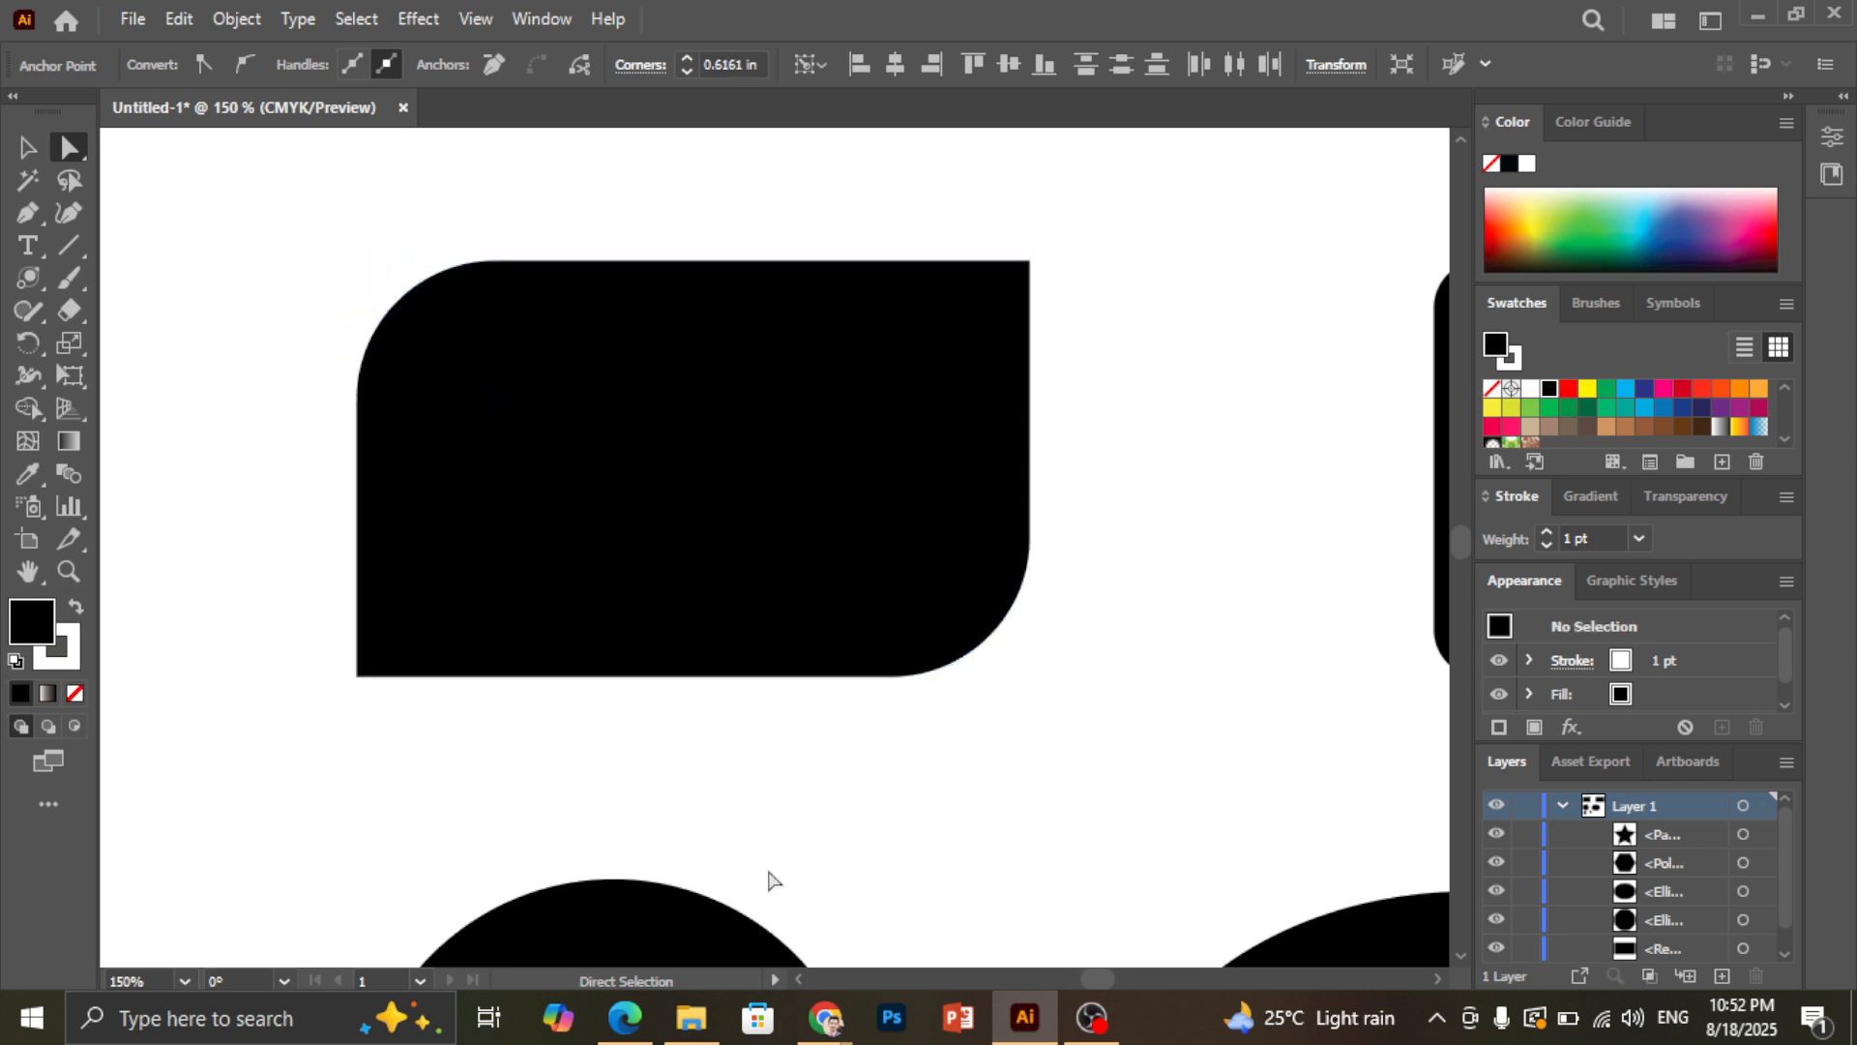
{"action": "key", "text": "ctrl+z"}
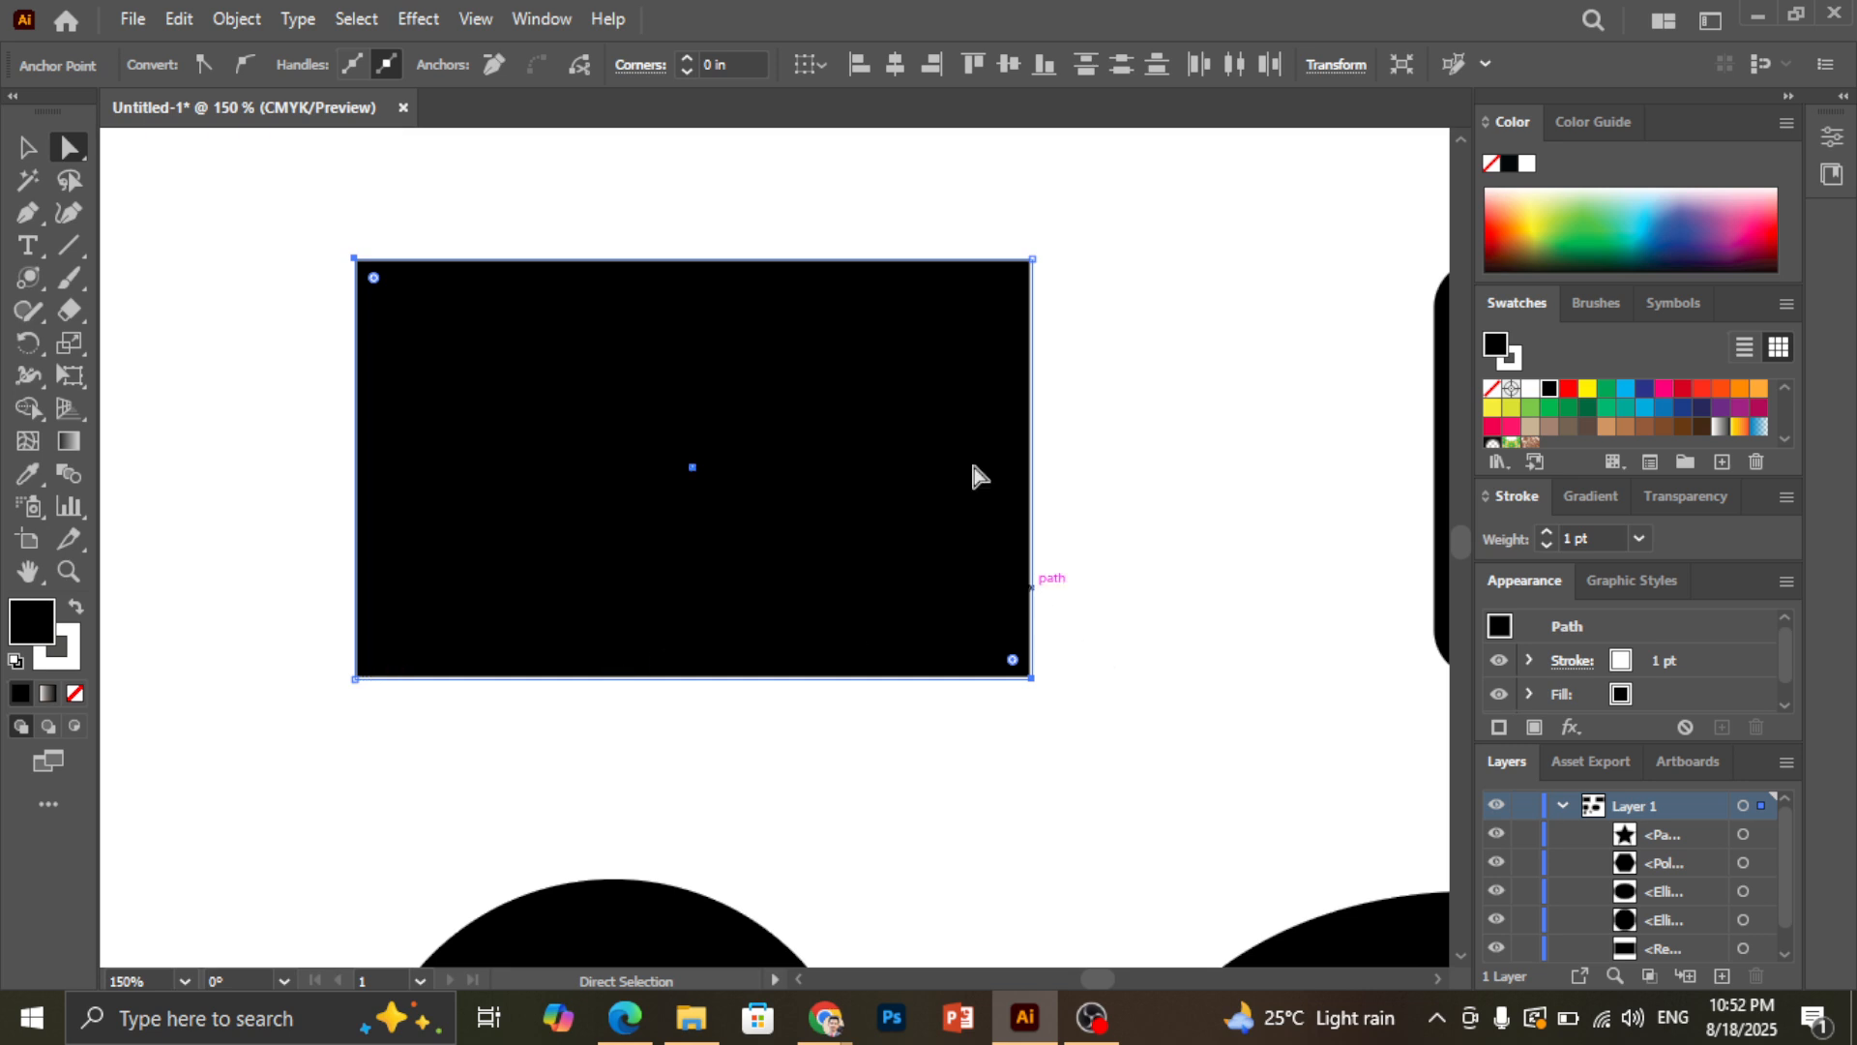
Round both left corners of the rectangle with the Direct Selection Tool to about 0.6 in, and undo the rounding
{"action": "left_click", "coordinate": [354, 258]}
{"action": "left_click", "coordinate": [261, 496]}
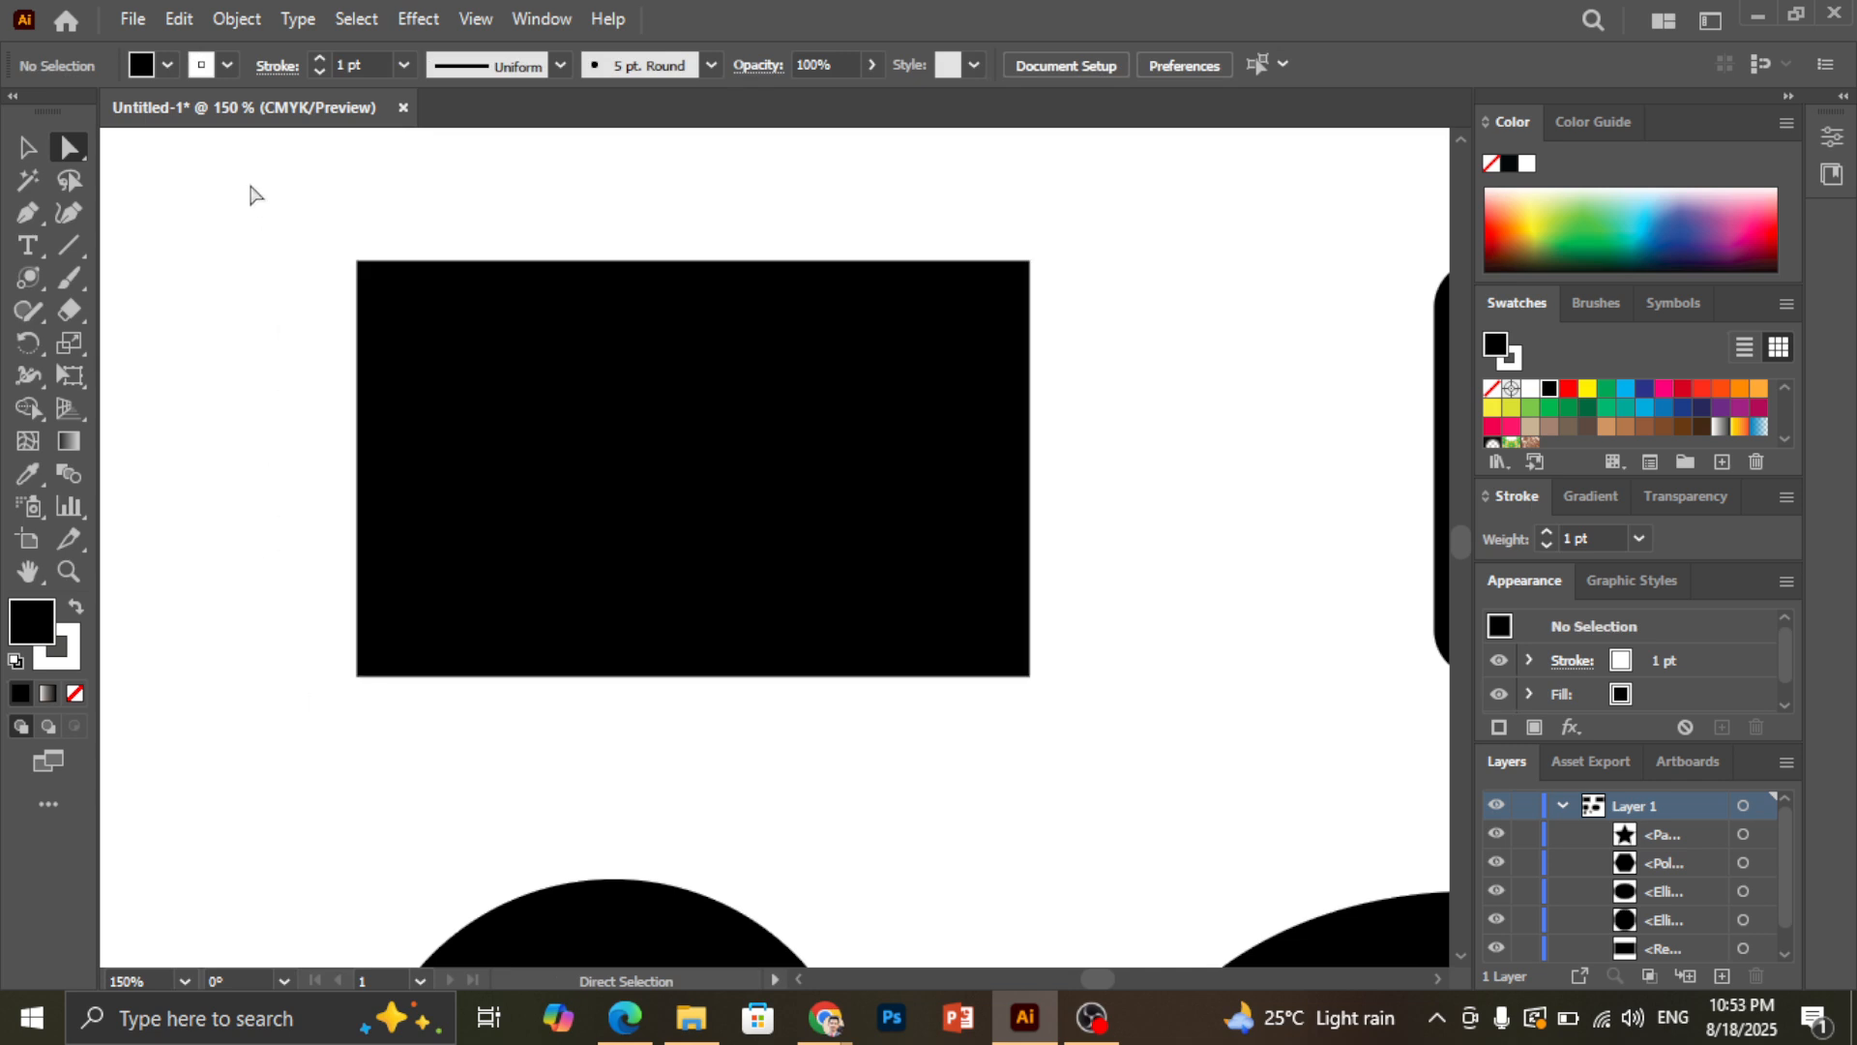
{"action": "left_click_drag", "start_coordinate": [237, 180], "coordinate": [392, 744]}
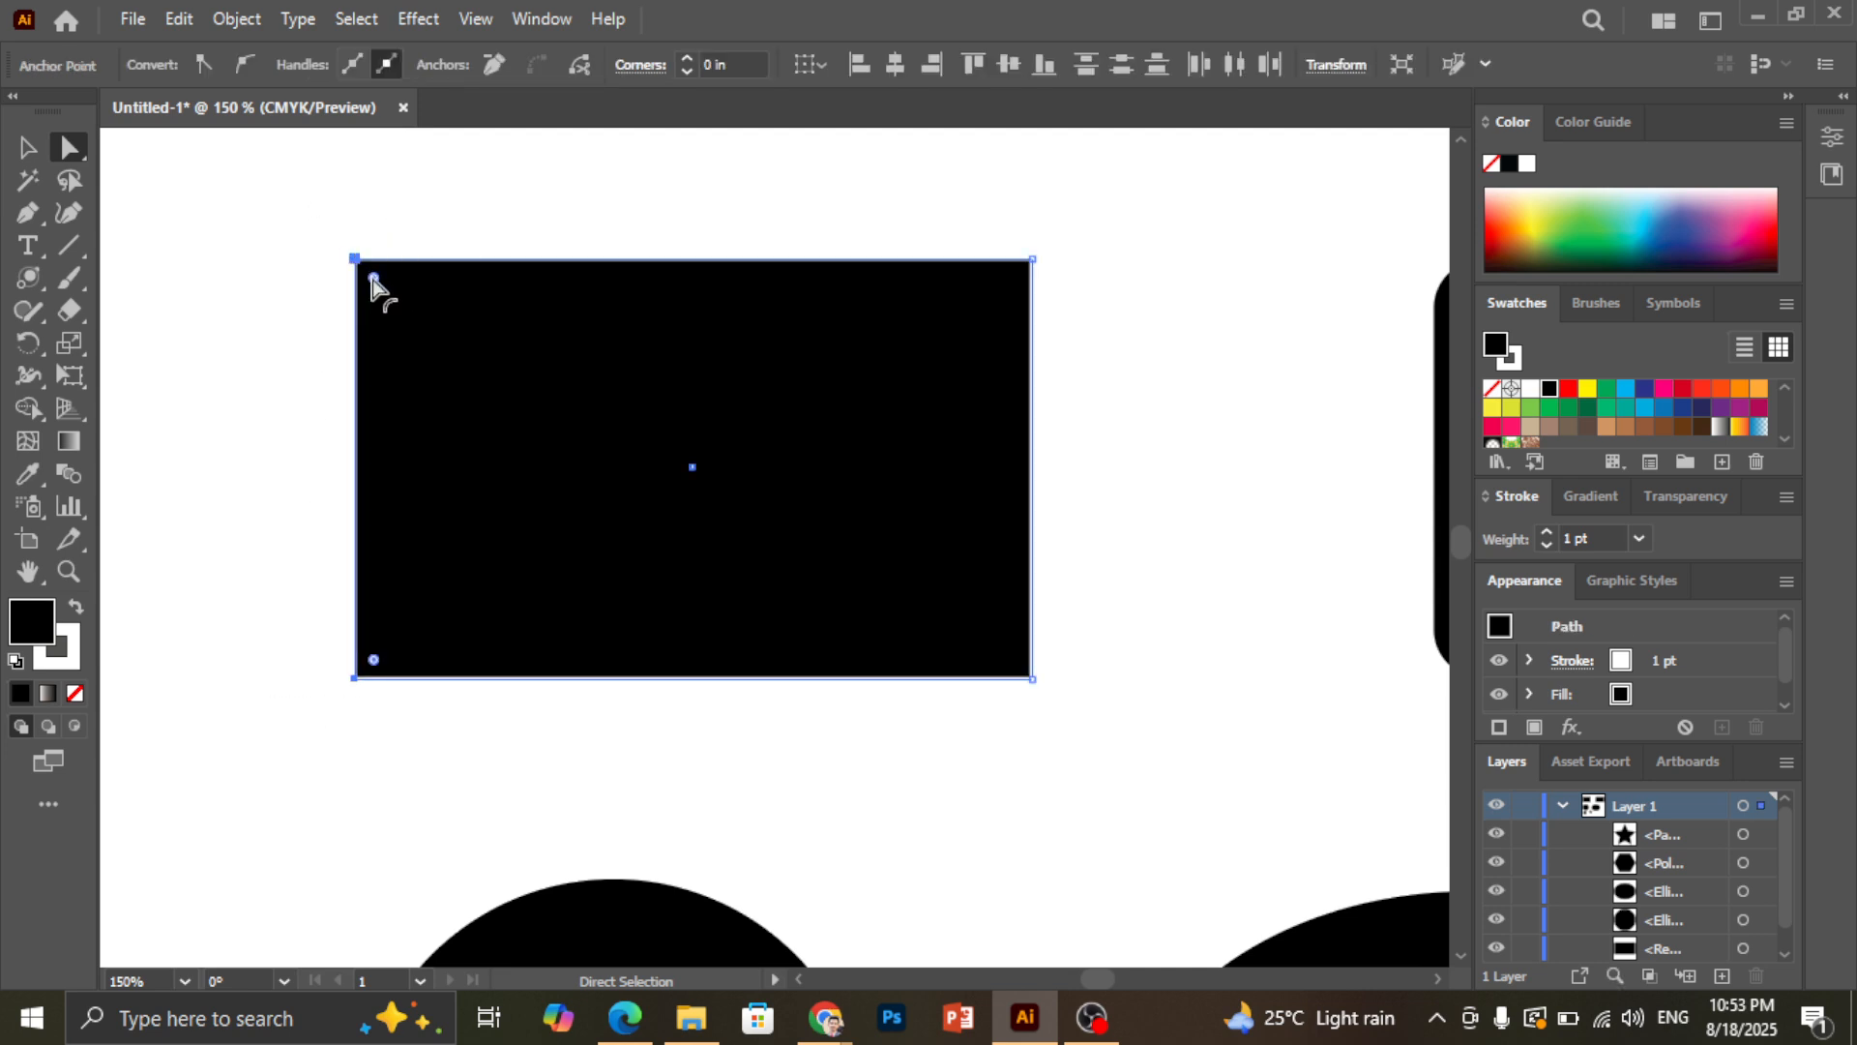
{"action": "left_click_drag", "start_coordinate": [373, 279], "coordinate": [221, 542]}
{"action": "left_click_drag", "start_coordinate": [568, 474], "coordinate": [472, 400]}
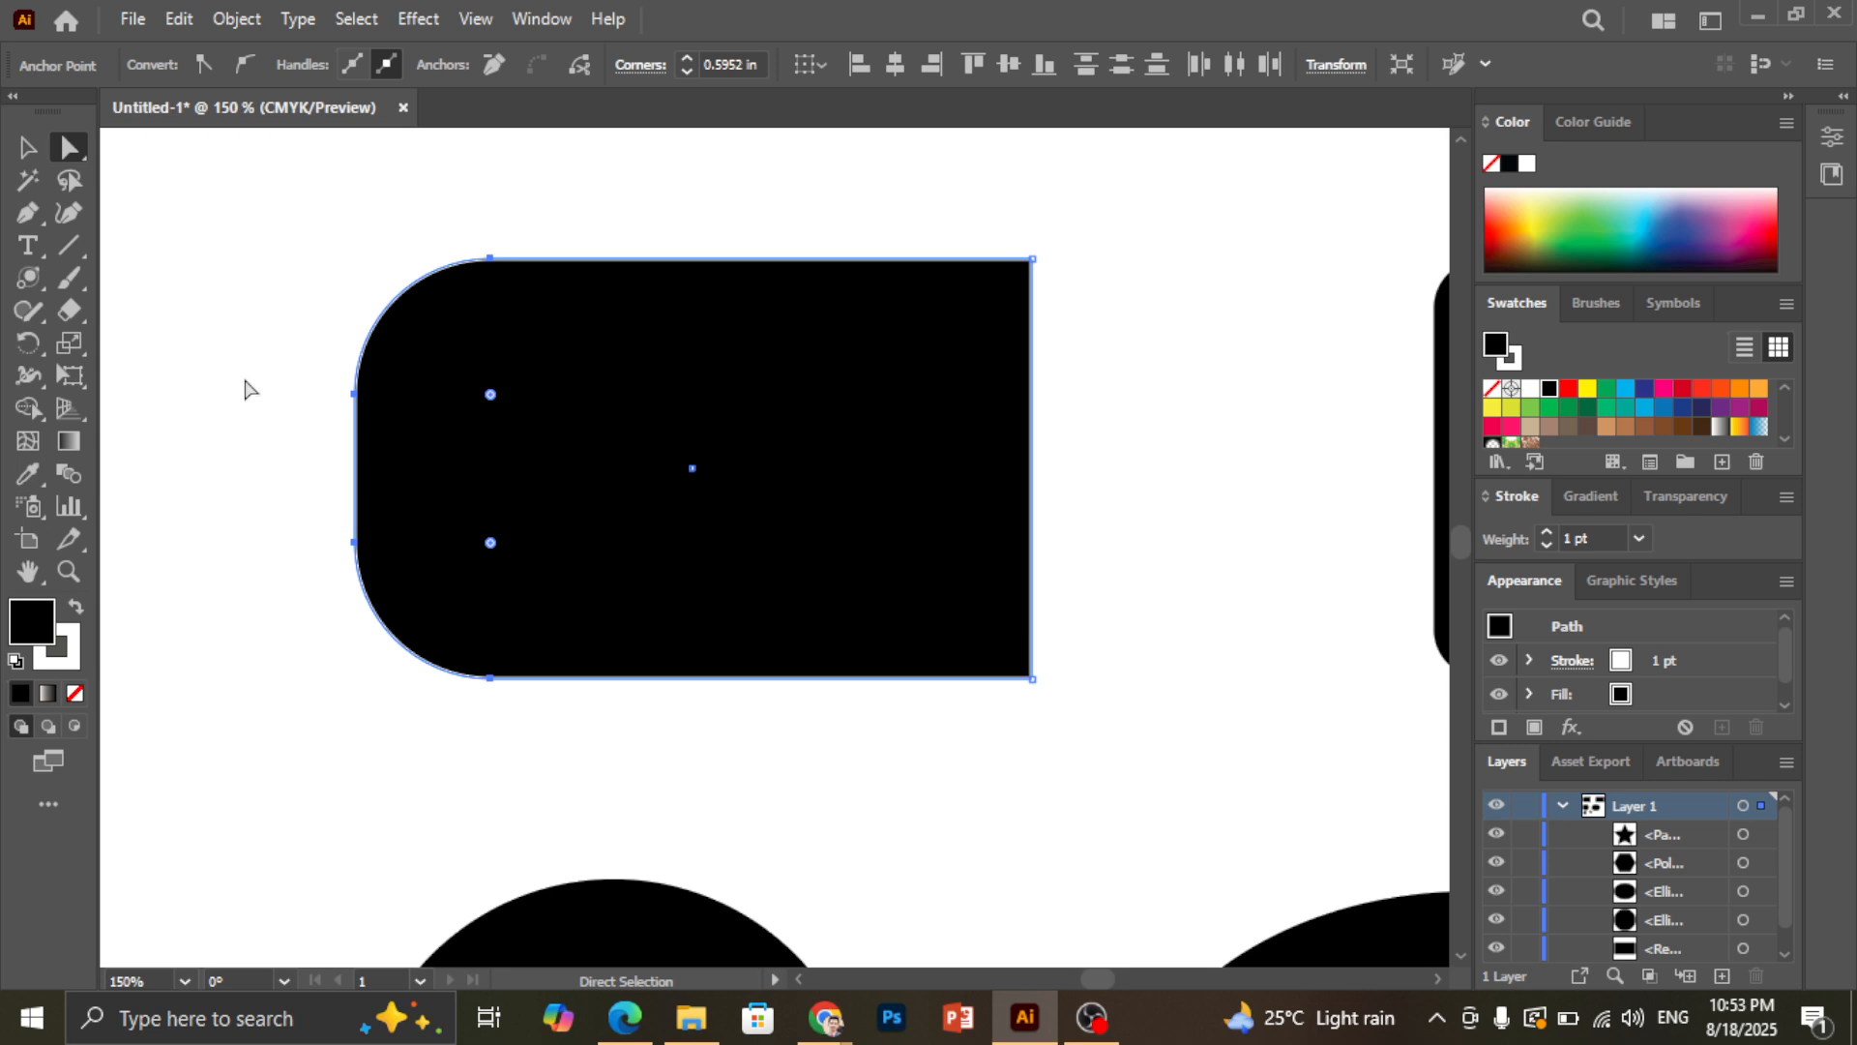
{"action": "left_click", "coordinate": [281, 847]}
{"action": "scroll", "coordinate": [535, 809], "scroll_direction": "down", "scroll_amount": 1, "text": "alt"}
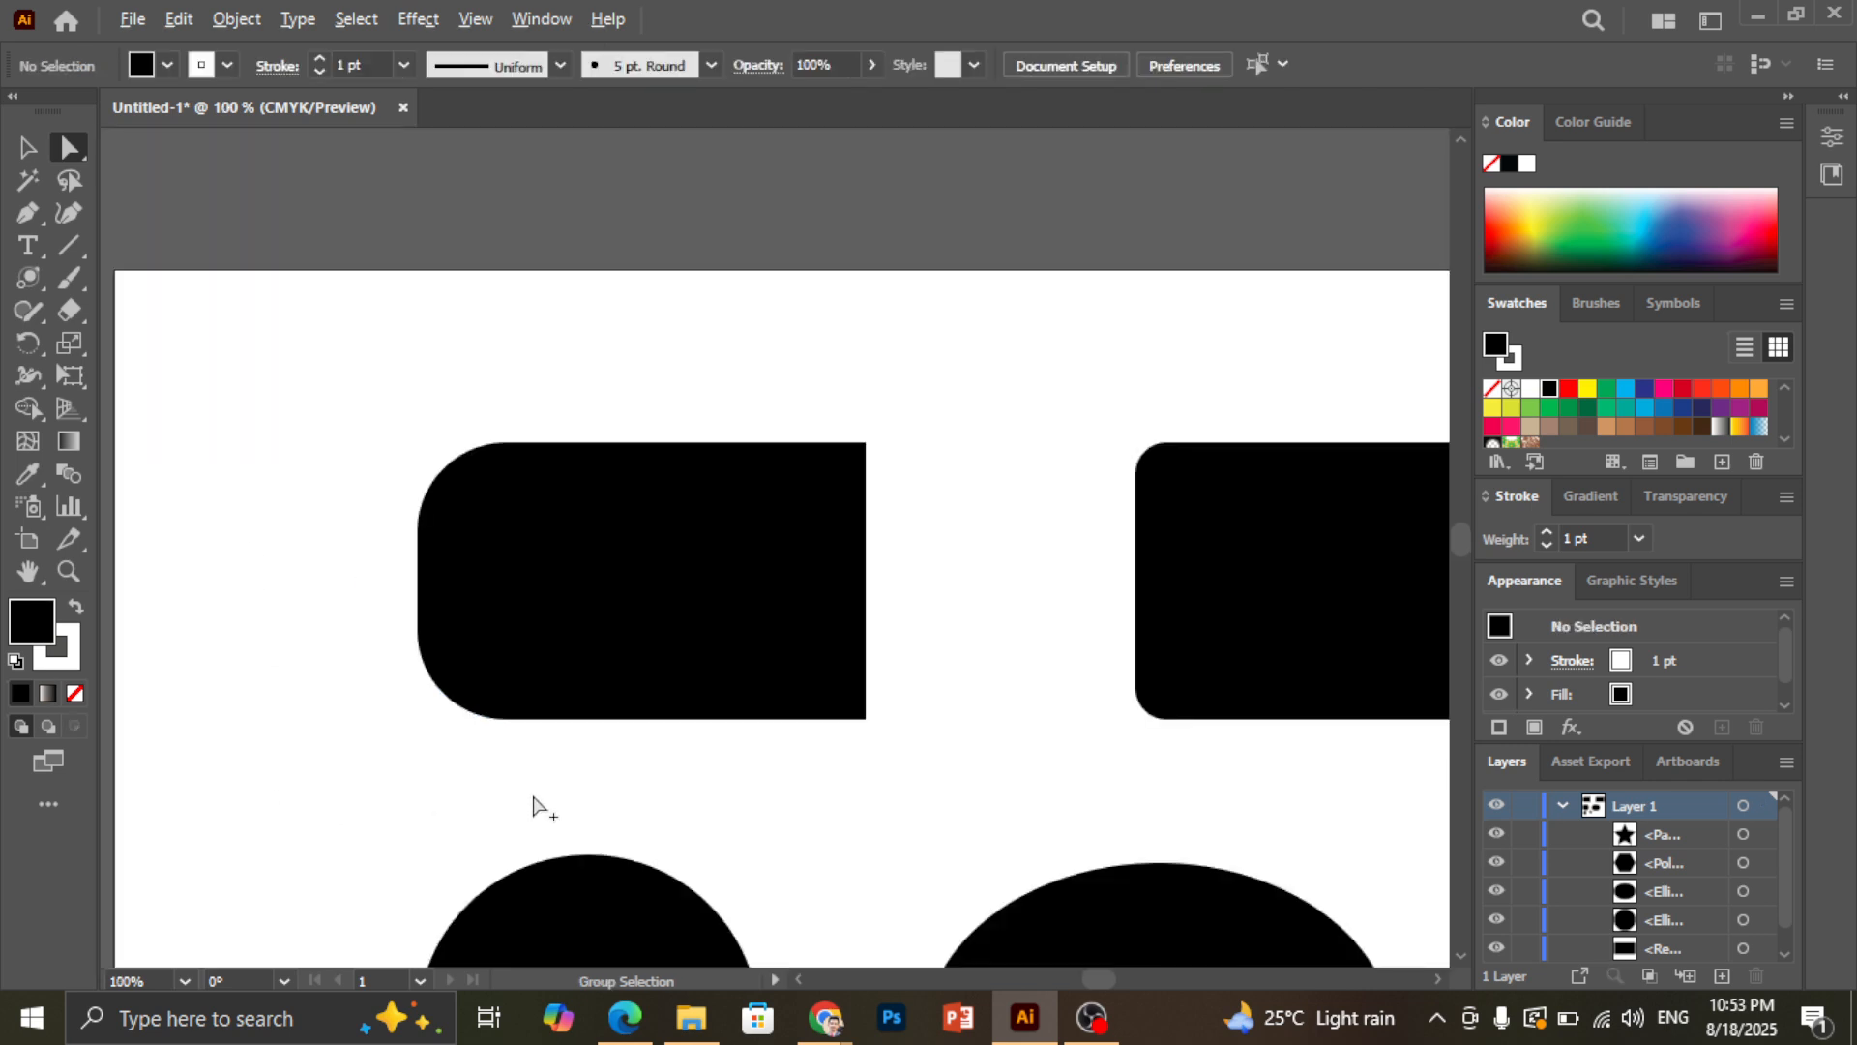
{"action": "scroll", "coordinate": [537, 806], "scroll_direction": "down", "scroll_amount": 1}
{"action": "key", "text": "ctrl+z"}
{"action": "key", "text": "ctrl+z"}
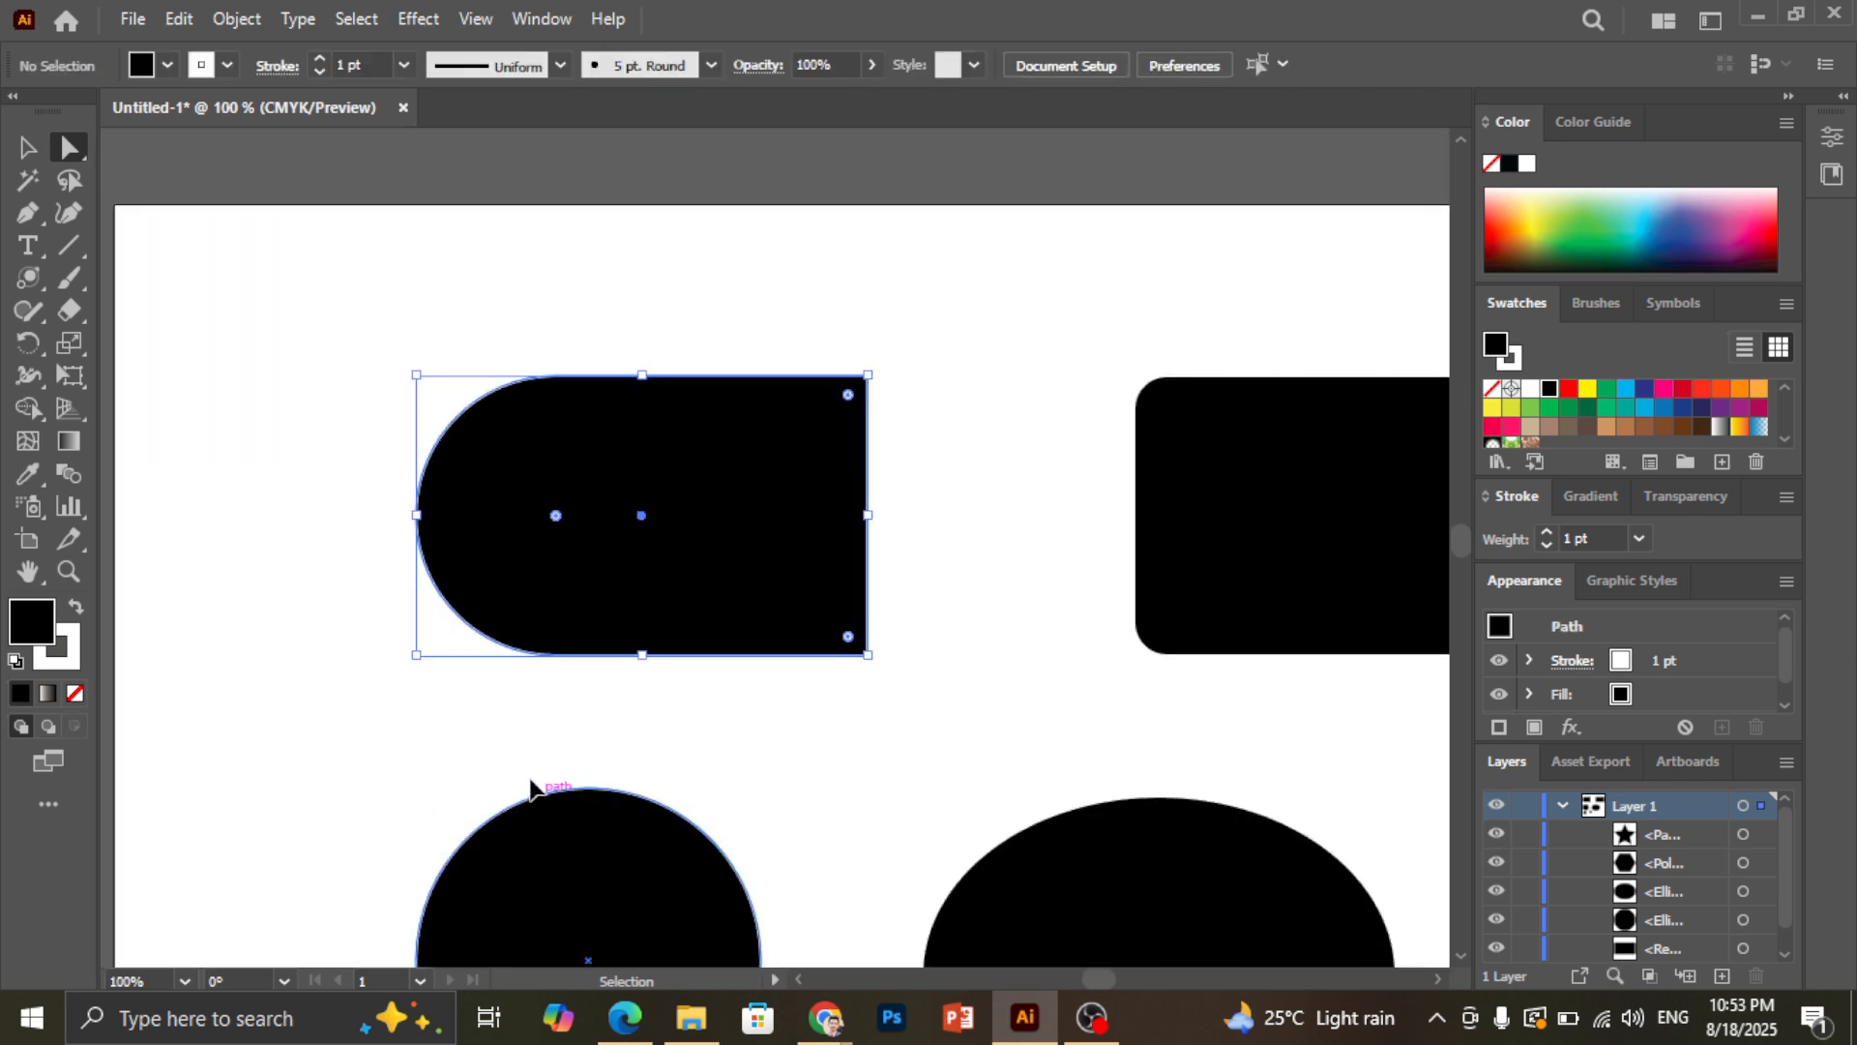
Move the whole first rectangle slightly up and to the left with the Group Selection Tool, and deselect it
{"action": "left_click", "coordinate": [67, 147]}
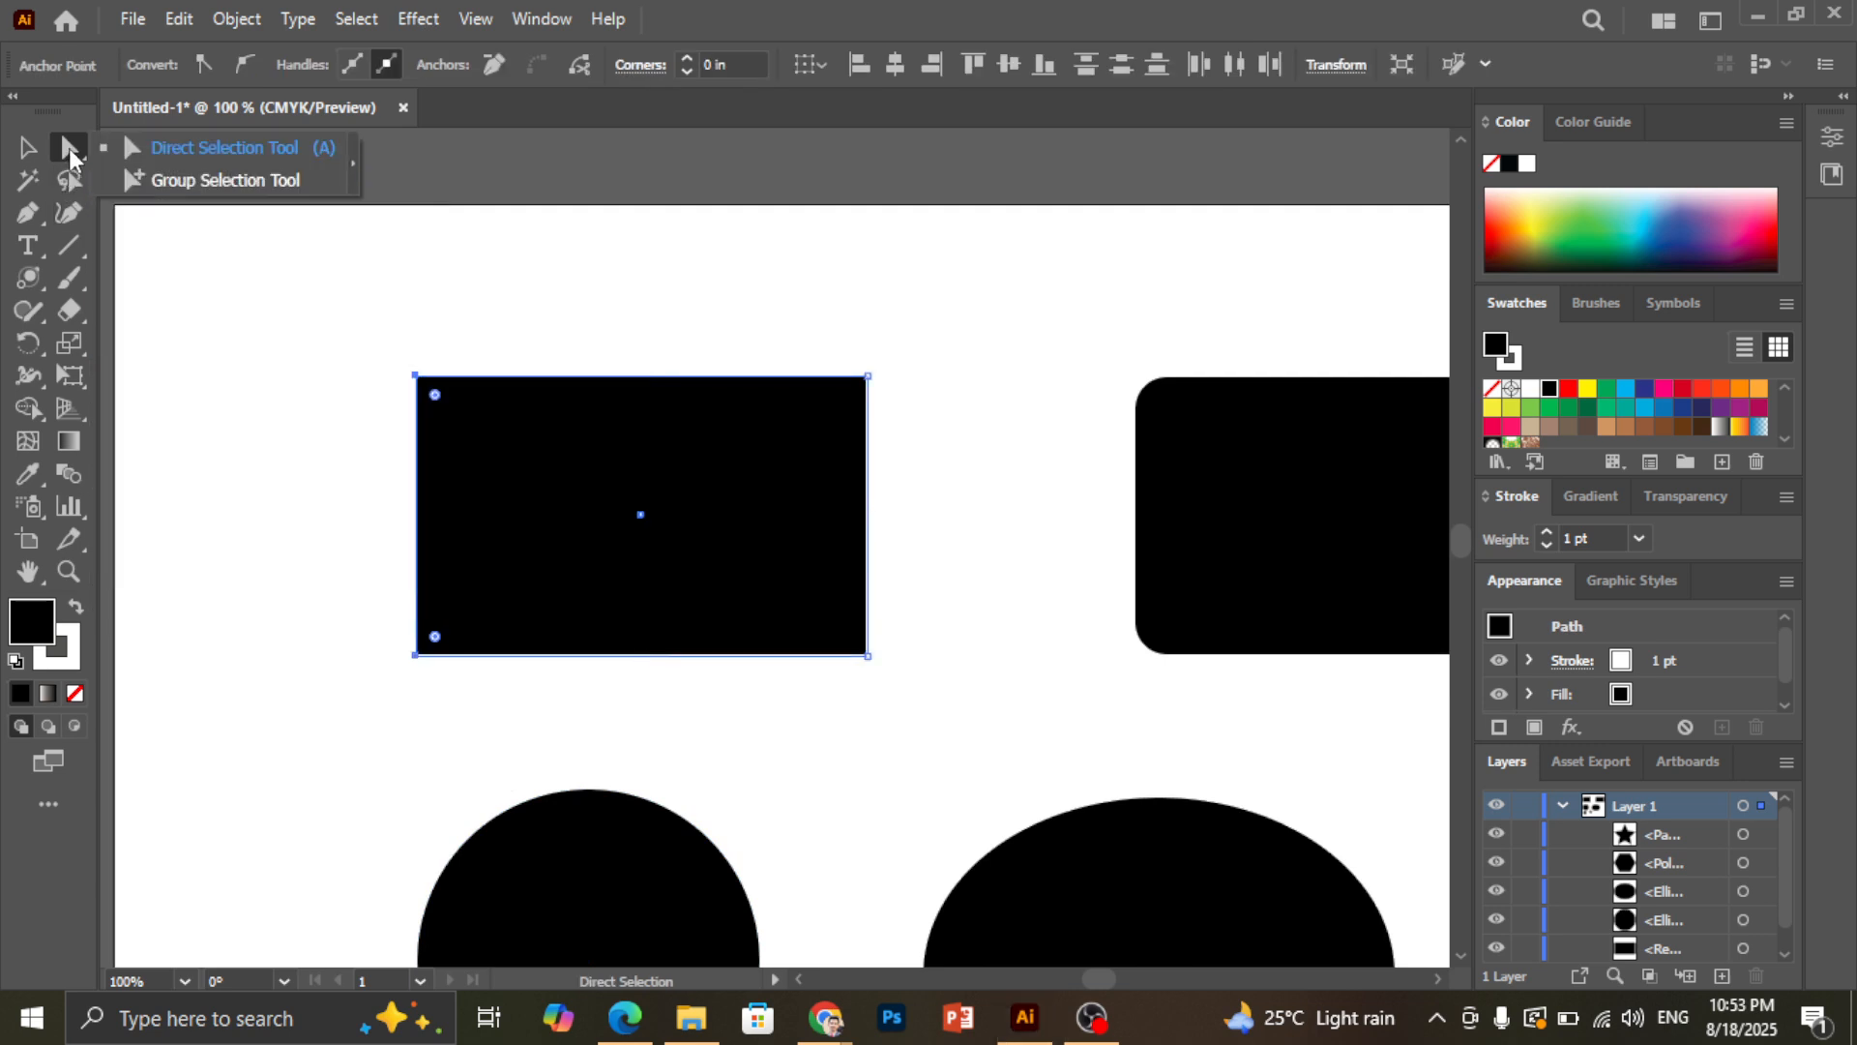
{"action": "left_click", "coordinate": [170, 179]}
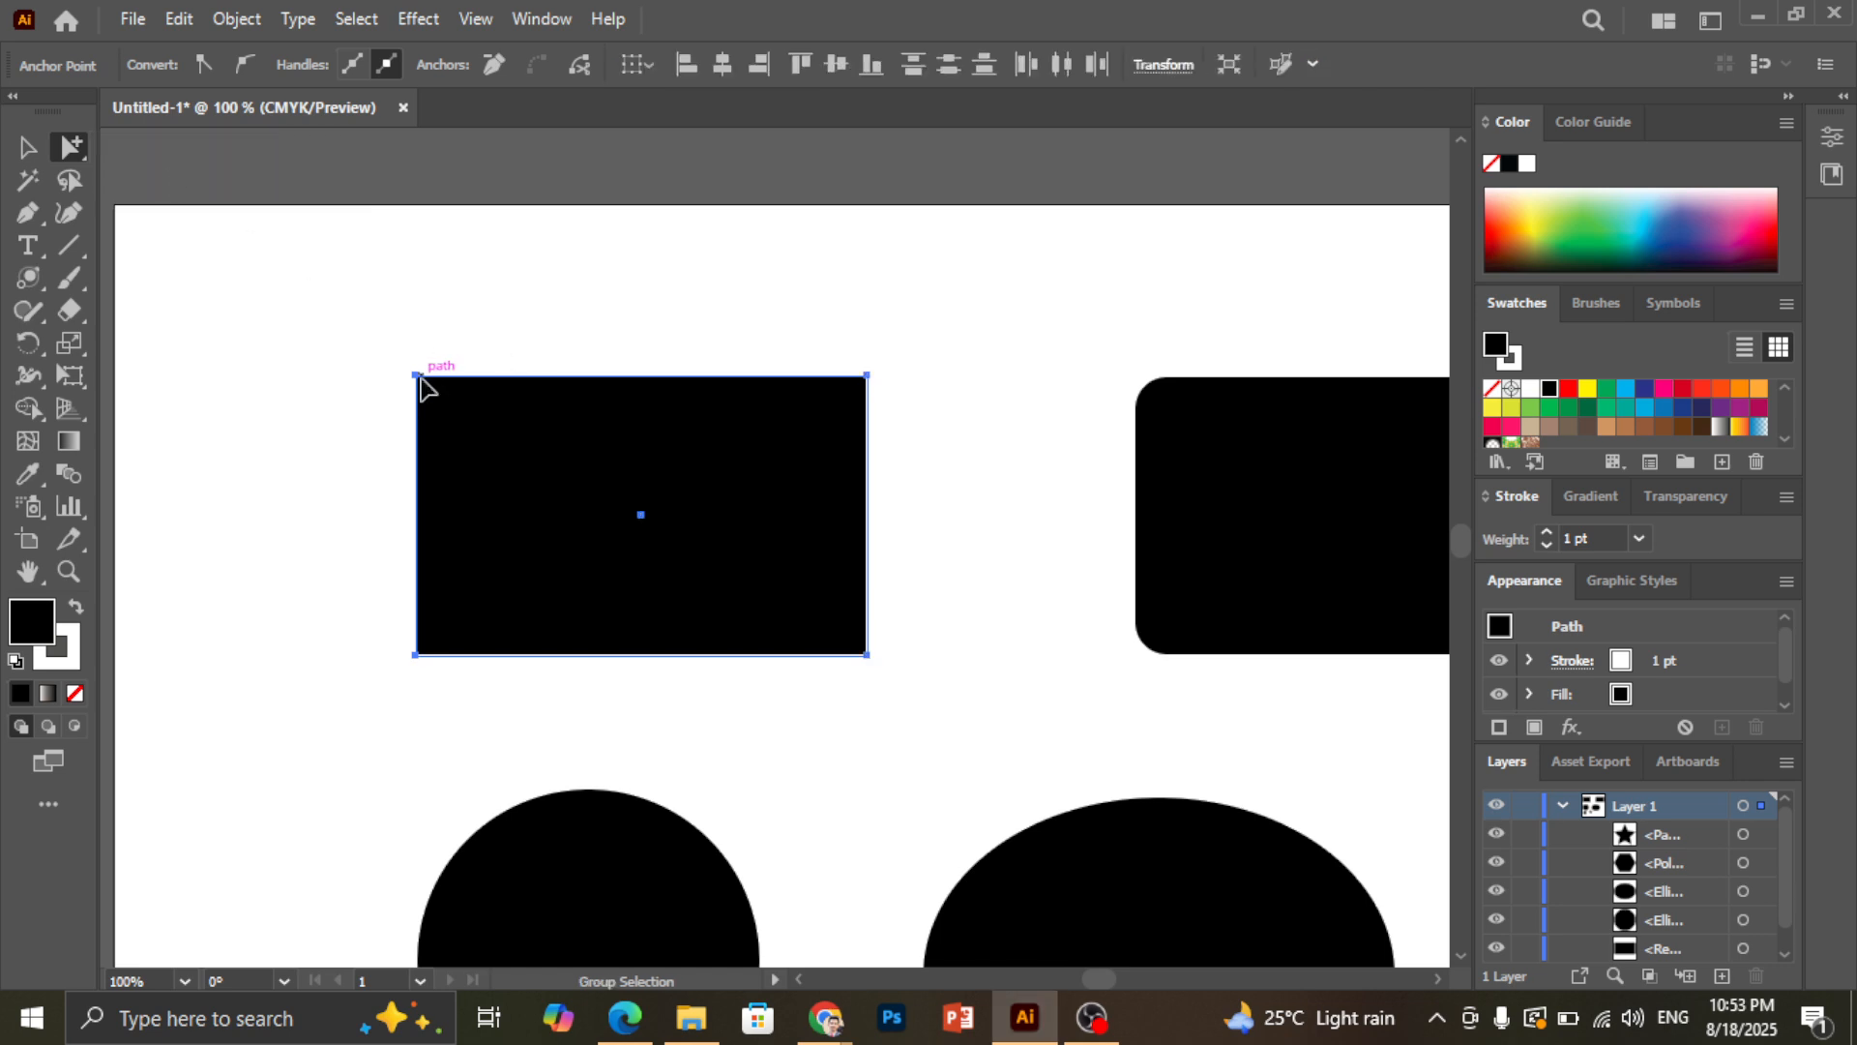
{"action": "mouse_move", "coordinate": [419, 385]}
{"action": "left_mouse_down"}
{"action": "mouse_move", "coordinate": [477, 404]}
{"action": "mouse_move", "coordinate": [406, 379]}
{"action": "left_mouse_up"}
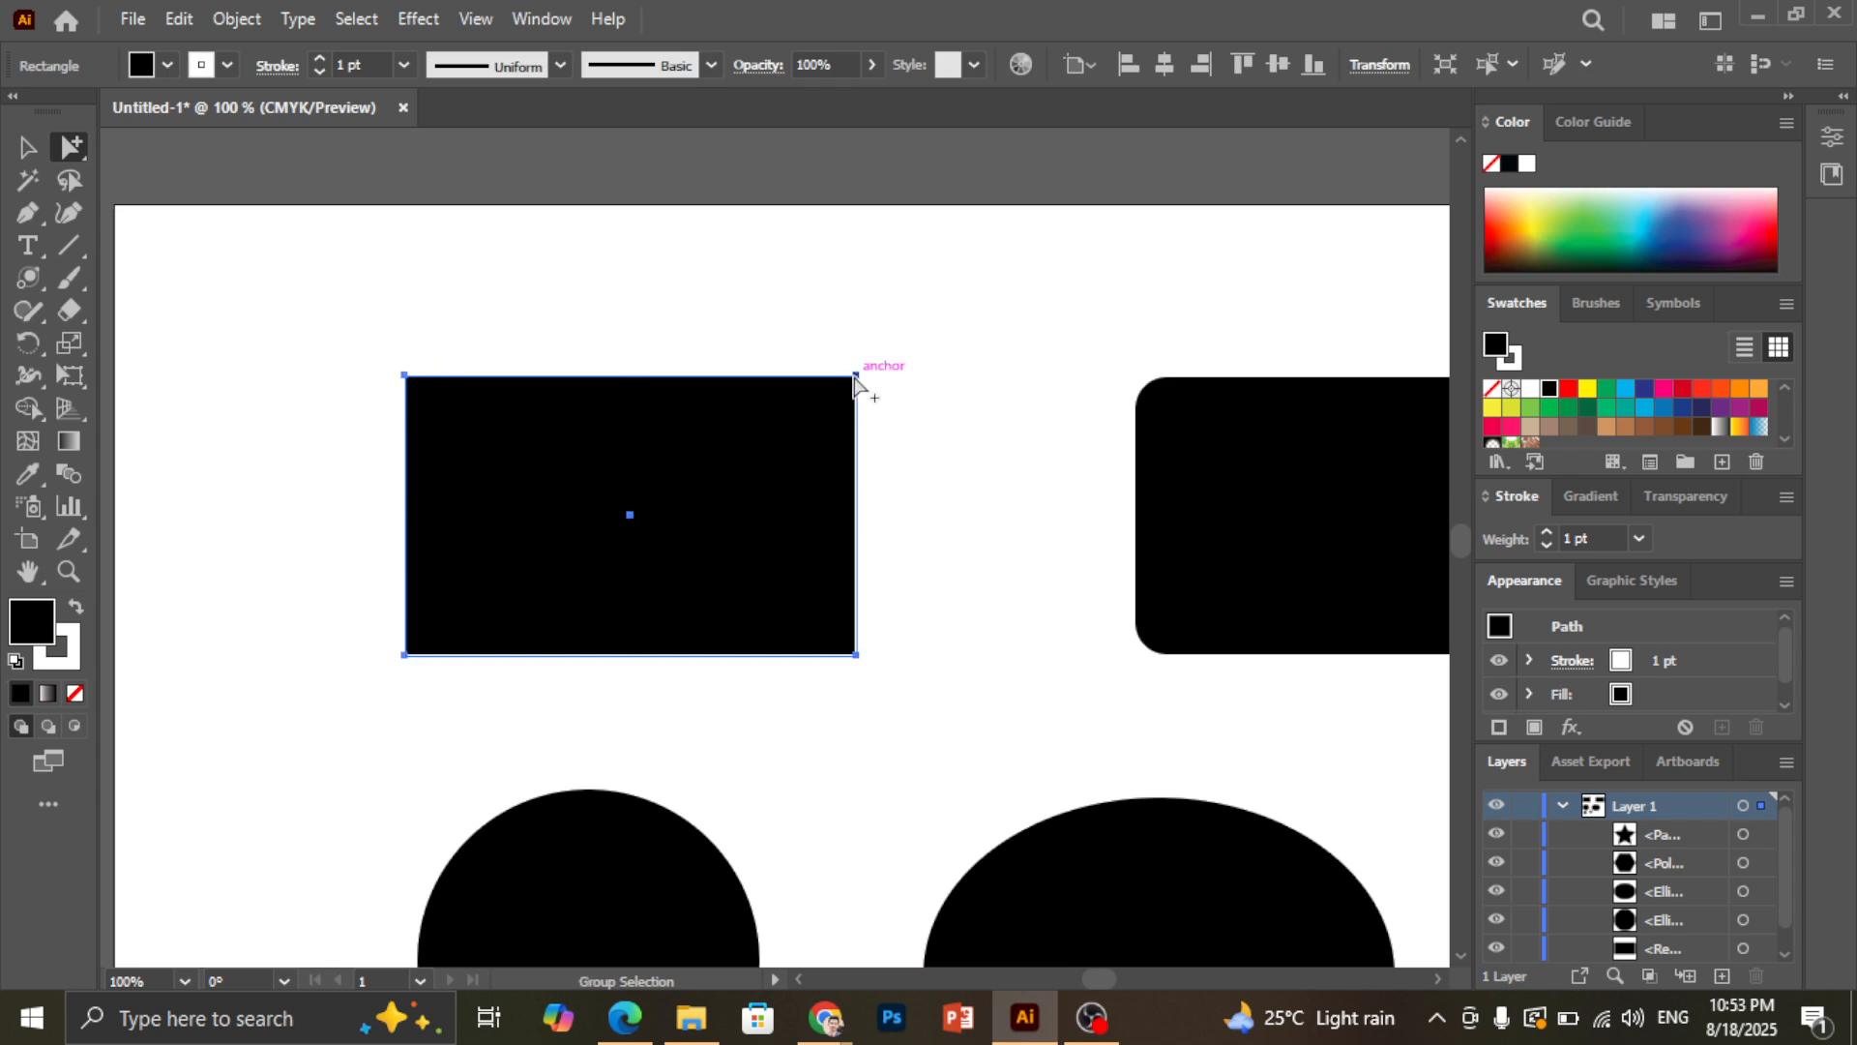
{"action": "key", "text": "ctrl"}
{"action": "key", "text": "ctrl"}
{"action": "key", "text": "ctrl"}
{"action": "left_click", "coordinate": [81, 155]}
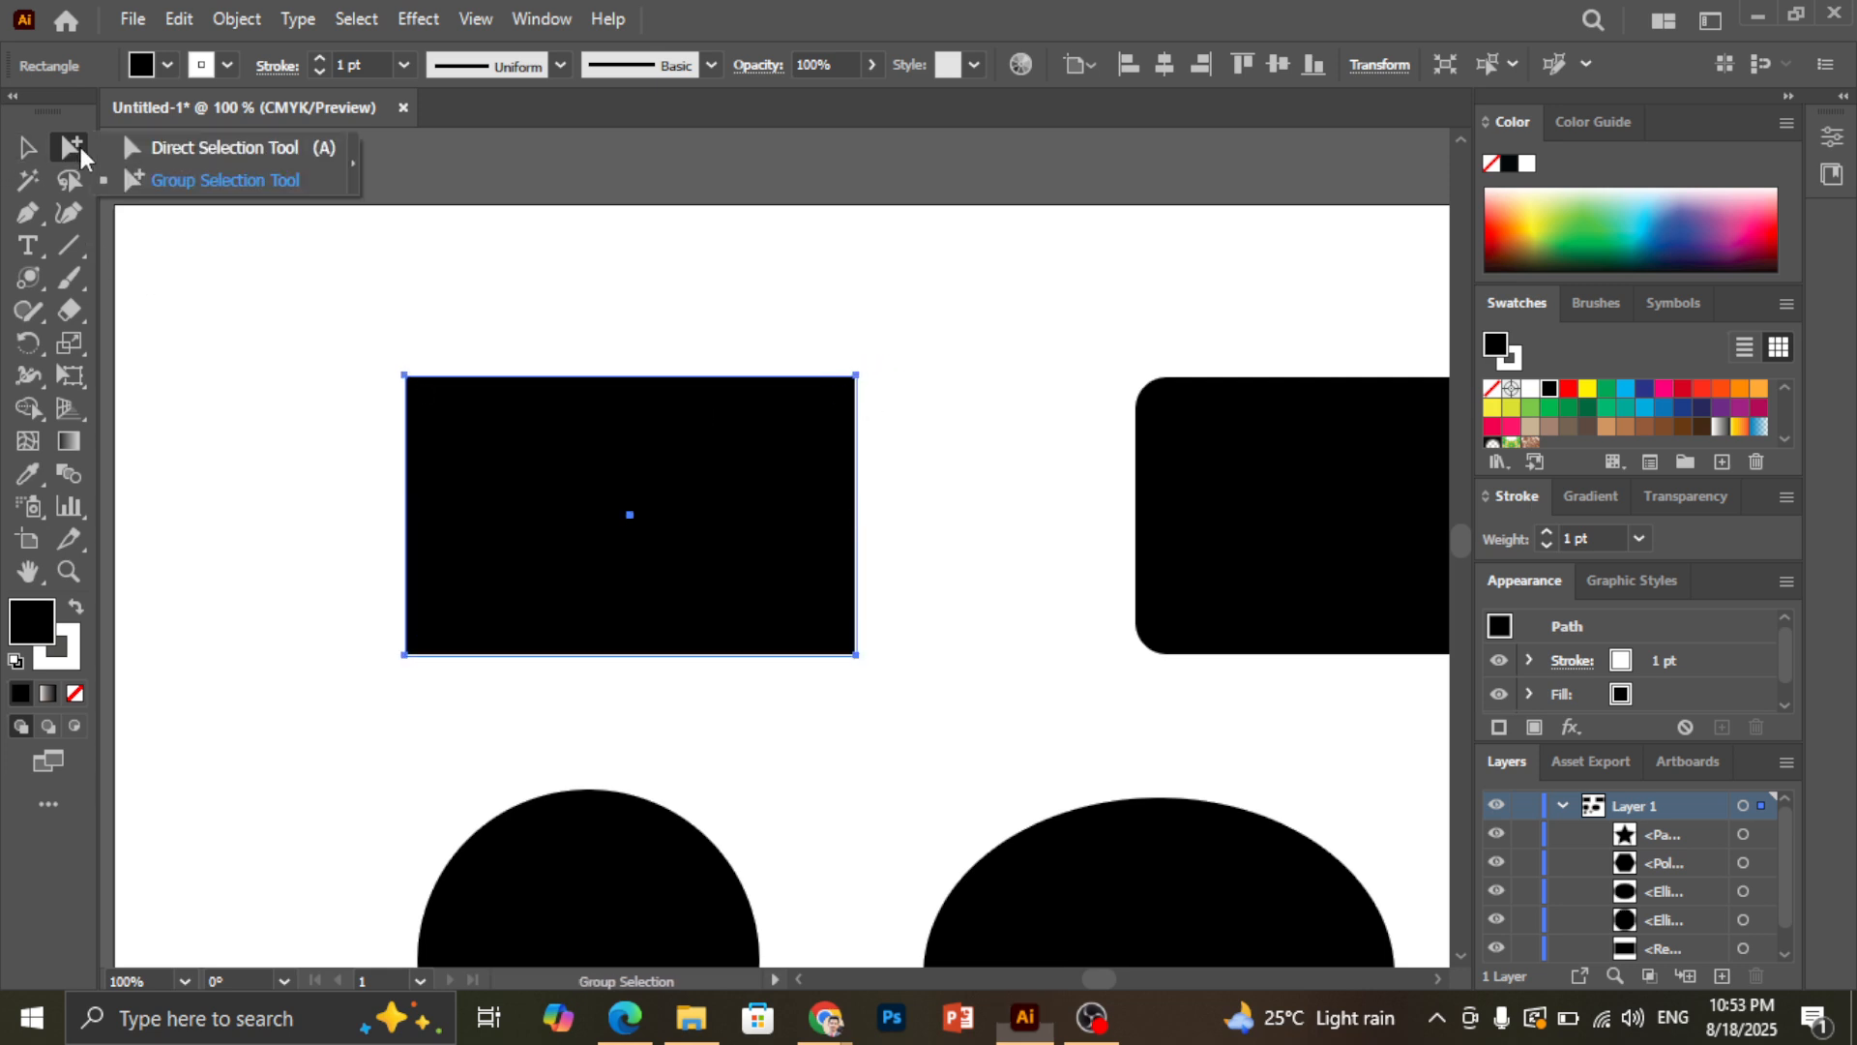
{"action": "left_click", "coordinate": [232, 182]}
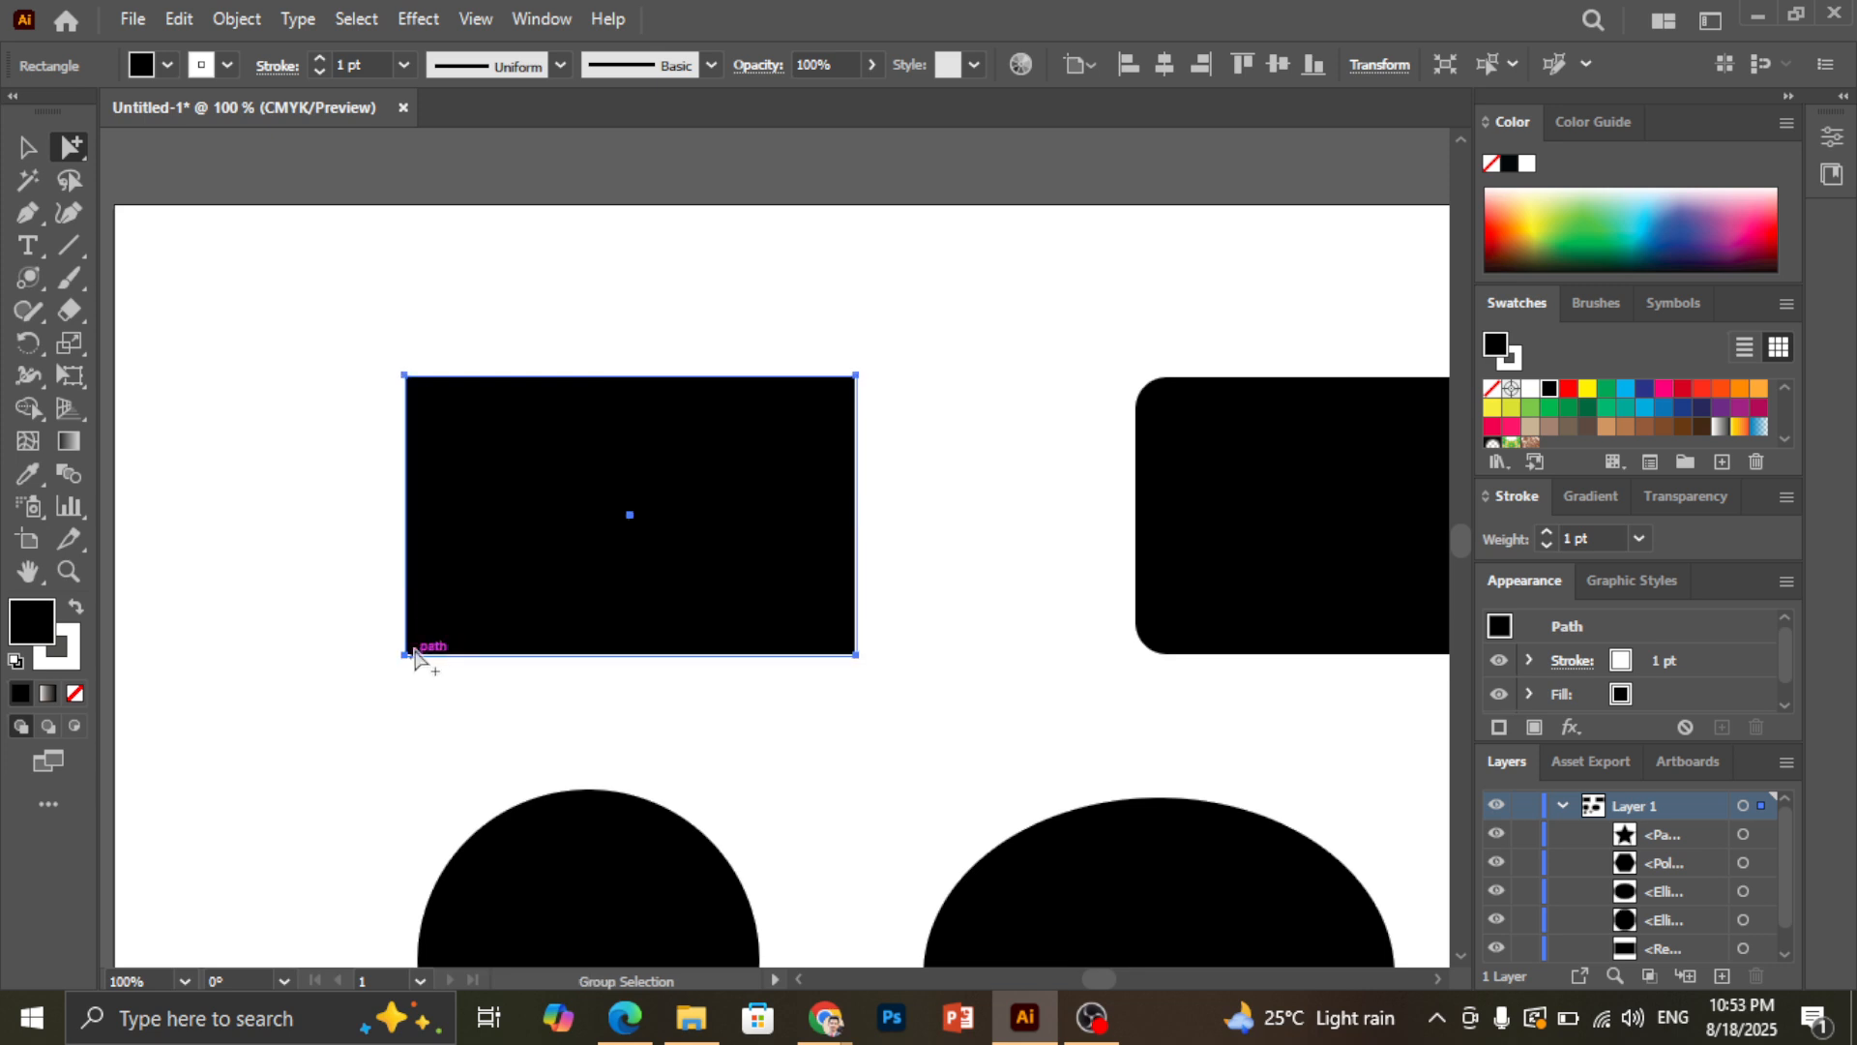
{"action": "left_click_drag", "start_coordinate": [404, 655], "coordinate": [386, 620]}
{"action": "left_click", "coordinate": [29, 148]}
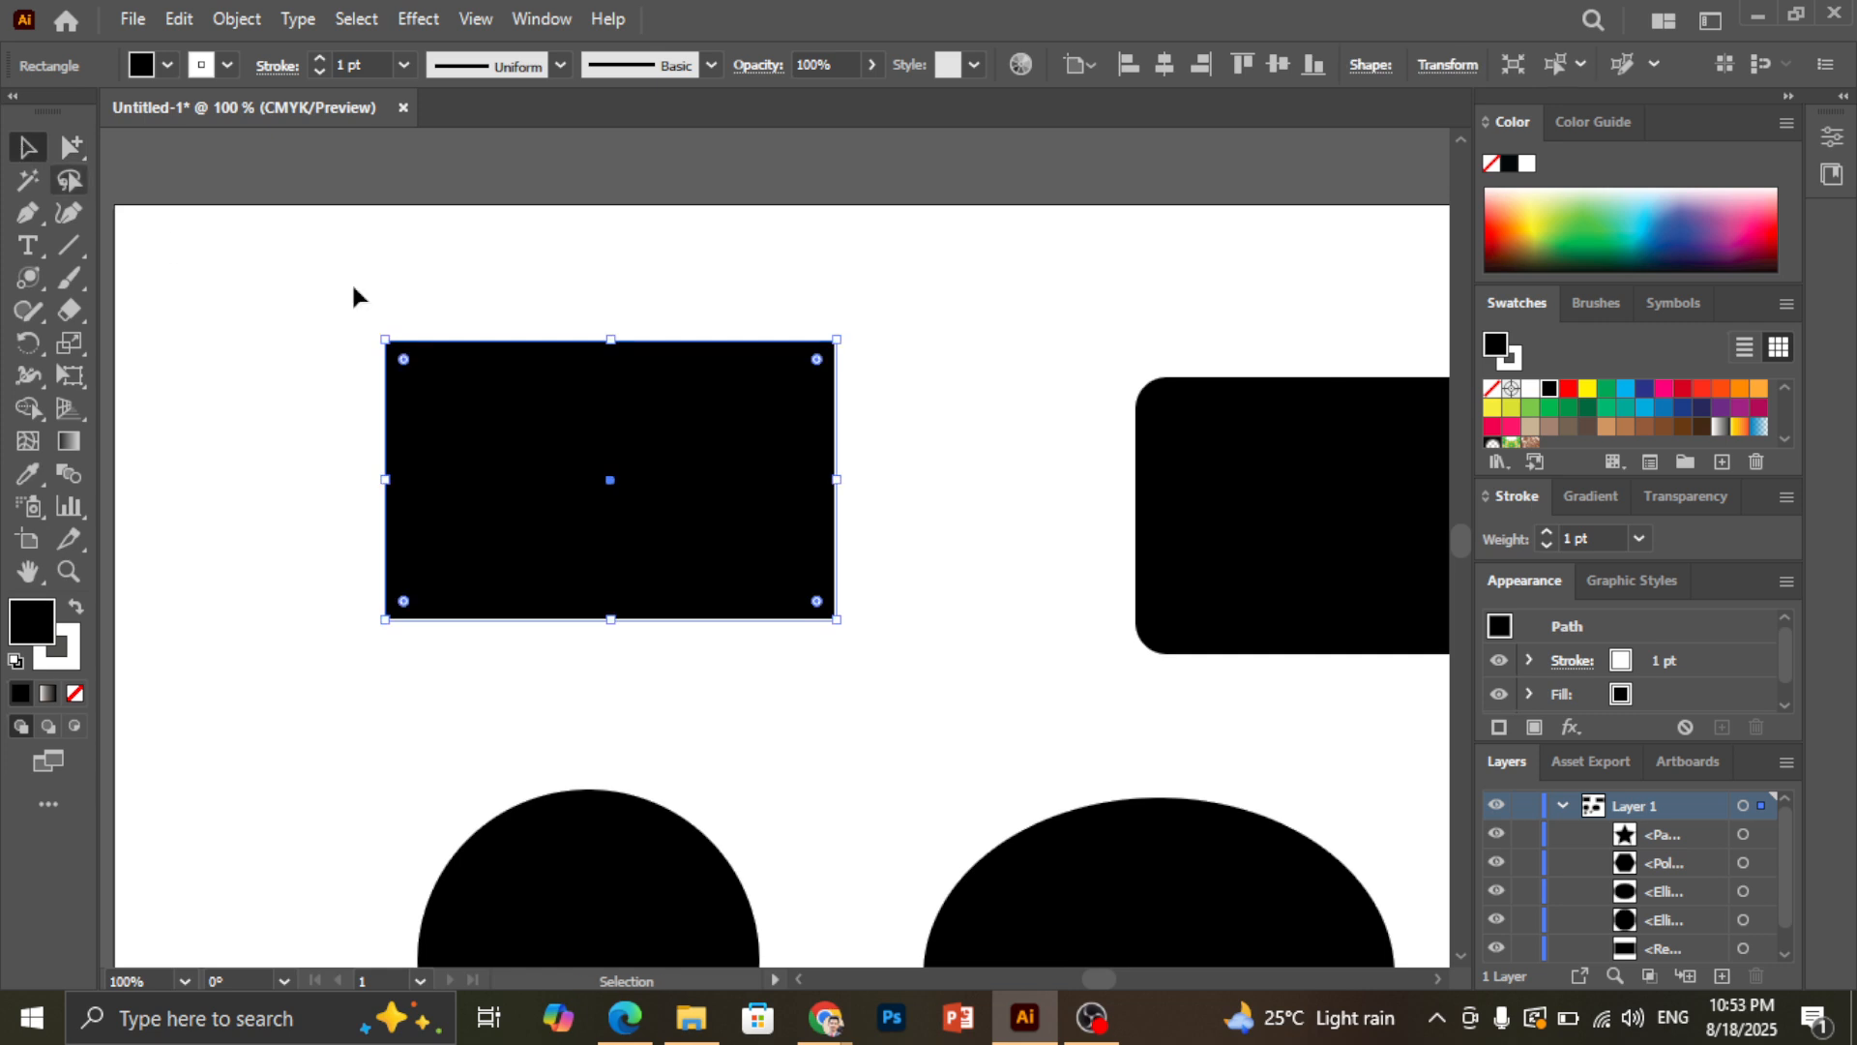
{"action": "left_click", "coordinate": [273, 238]}
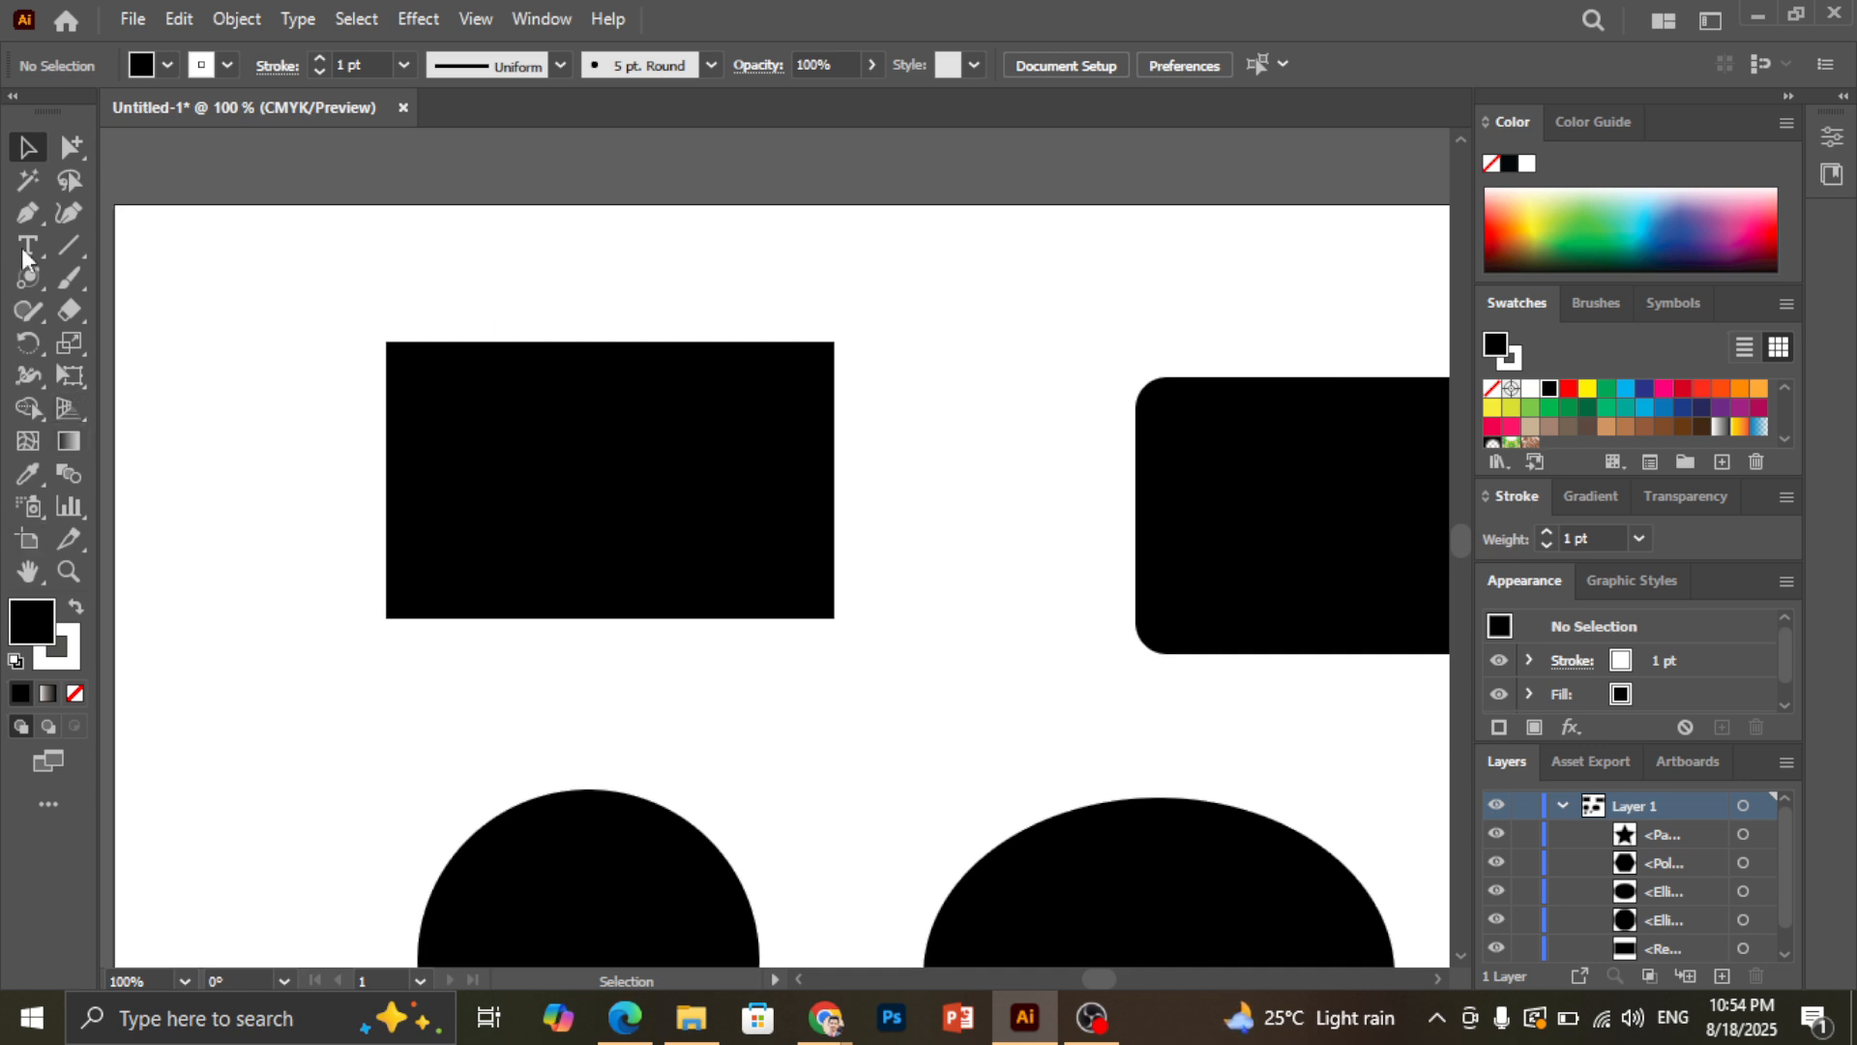
Draw a horizontal line above the first rectangle with the Line Segment Tool, and undo it
{"action": "left_click", "coordinate": [72, 253]}
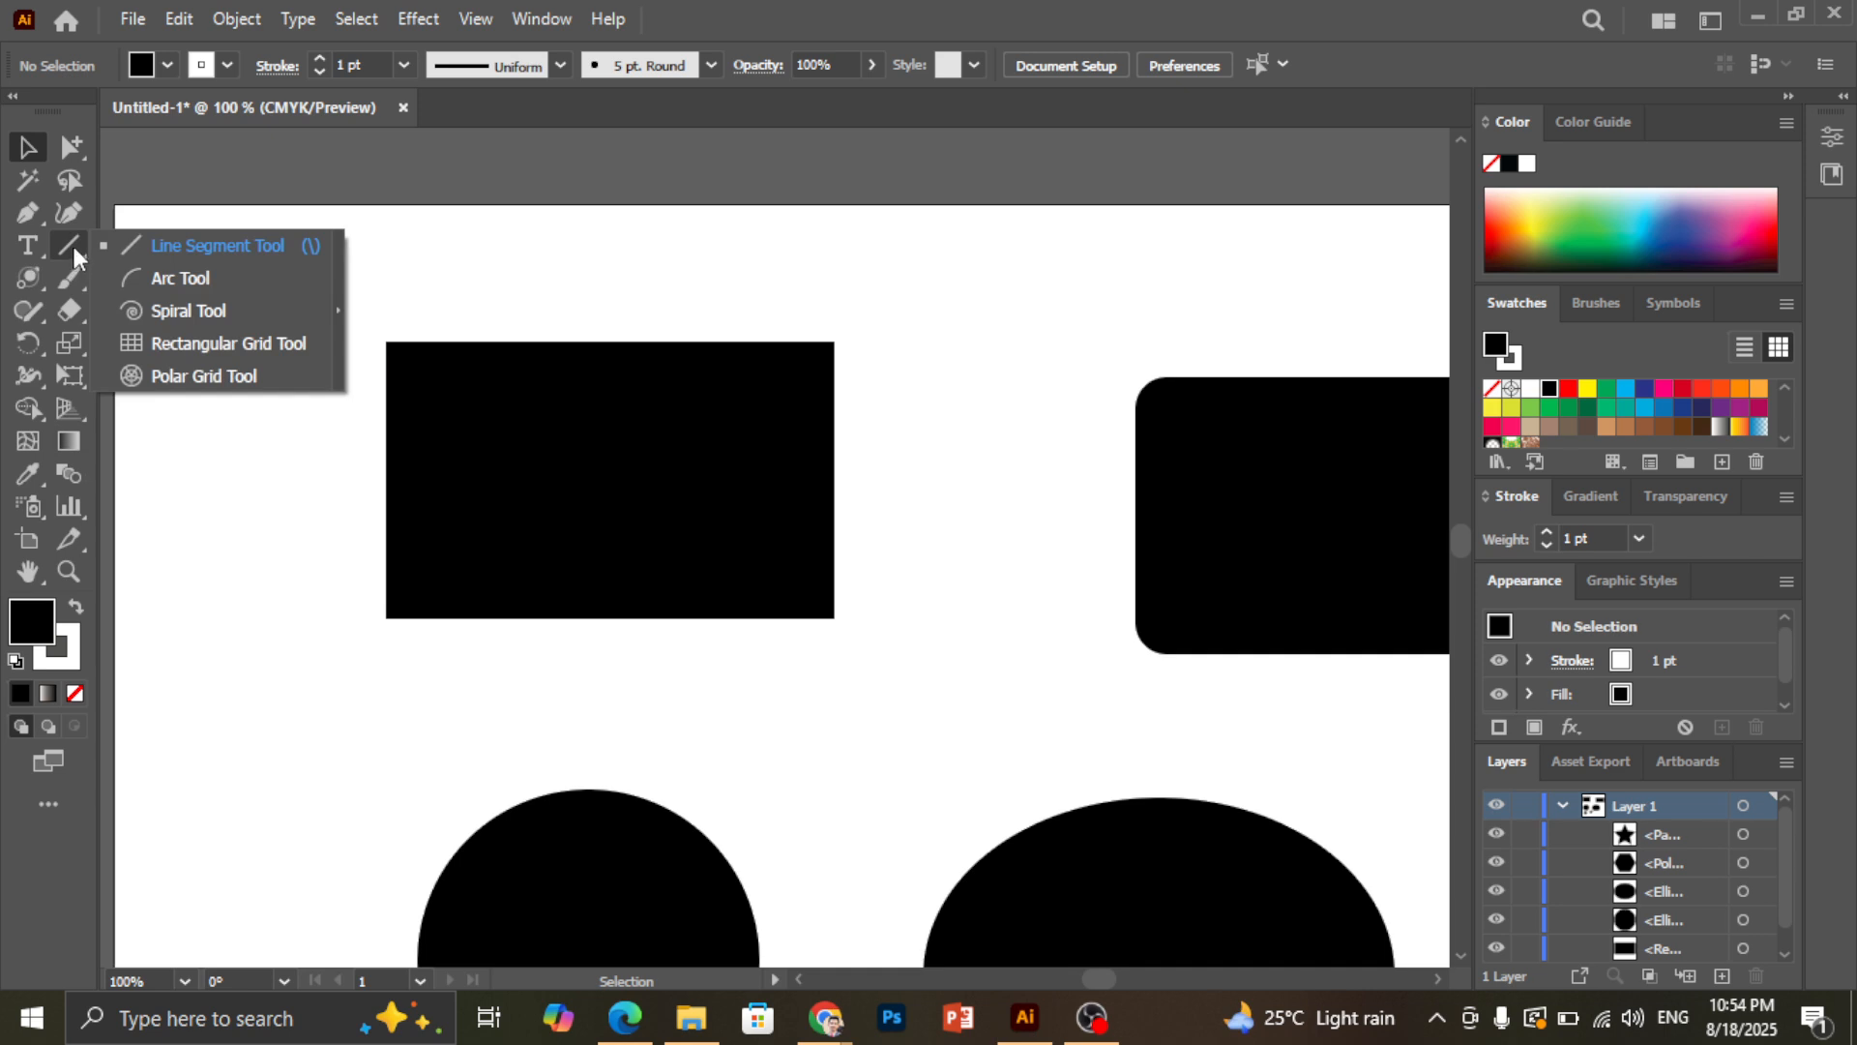
{"action": "left_click", "coordinate": [21, 155]}
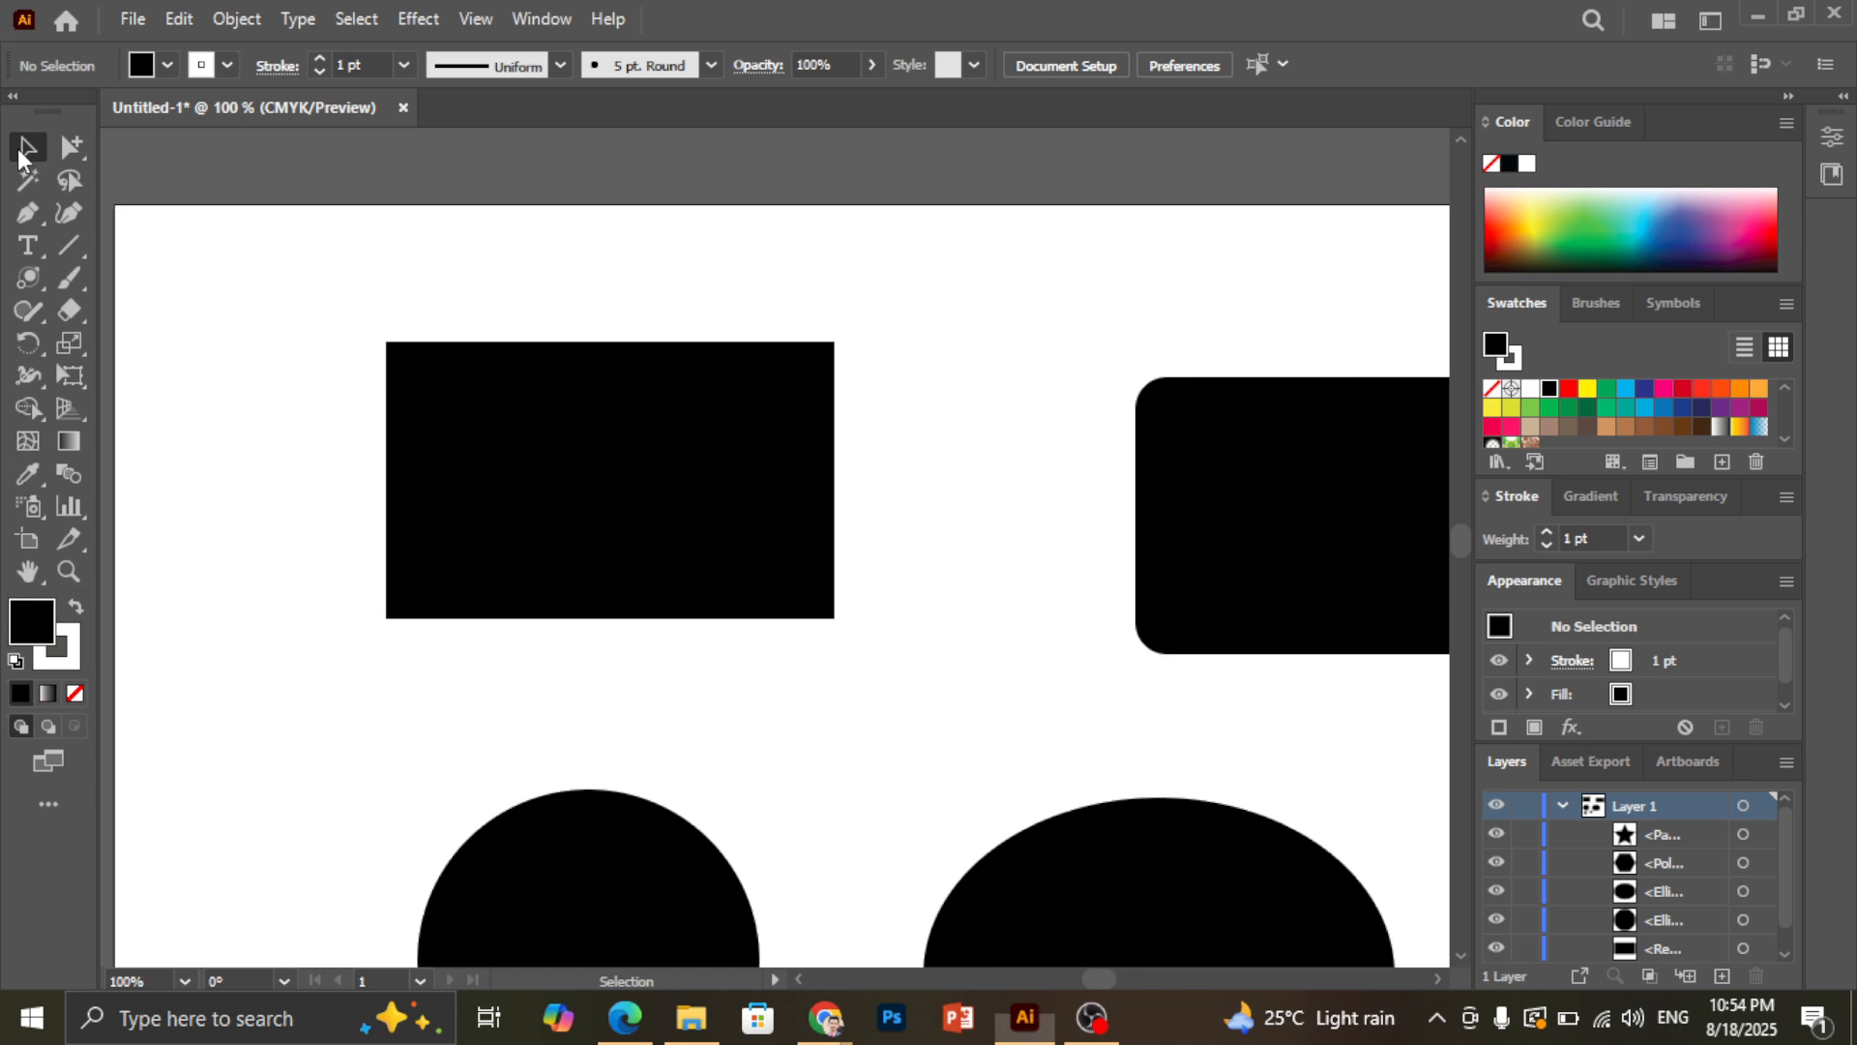
{"action": "left_click", "coordinate": [64, 241]}
{"action": "left_click", "coordinate": [147, 247]}
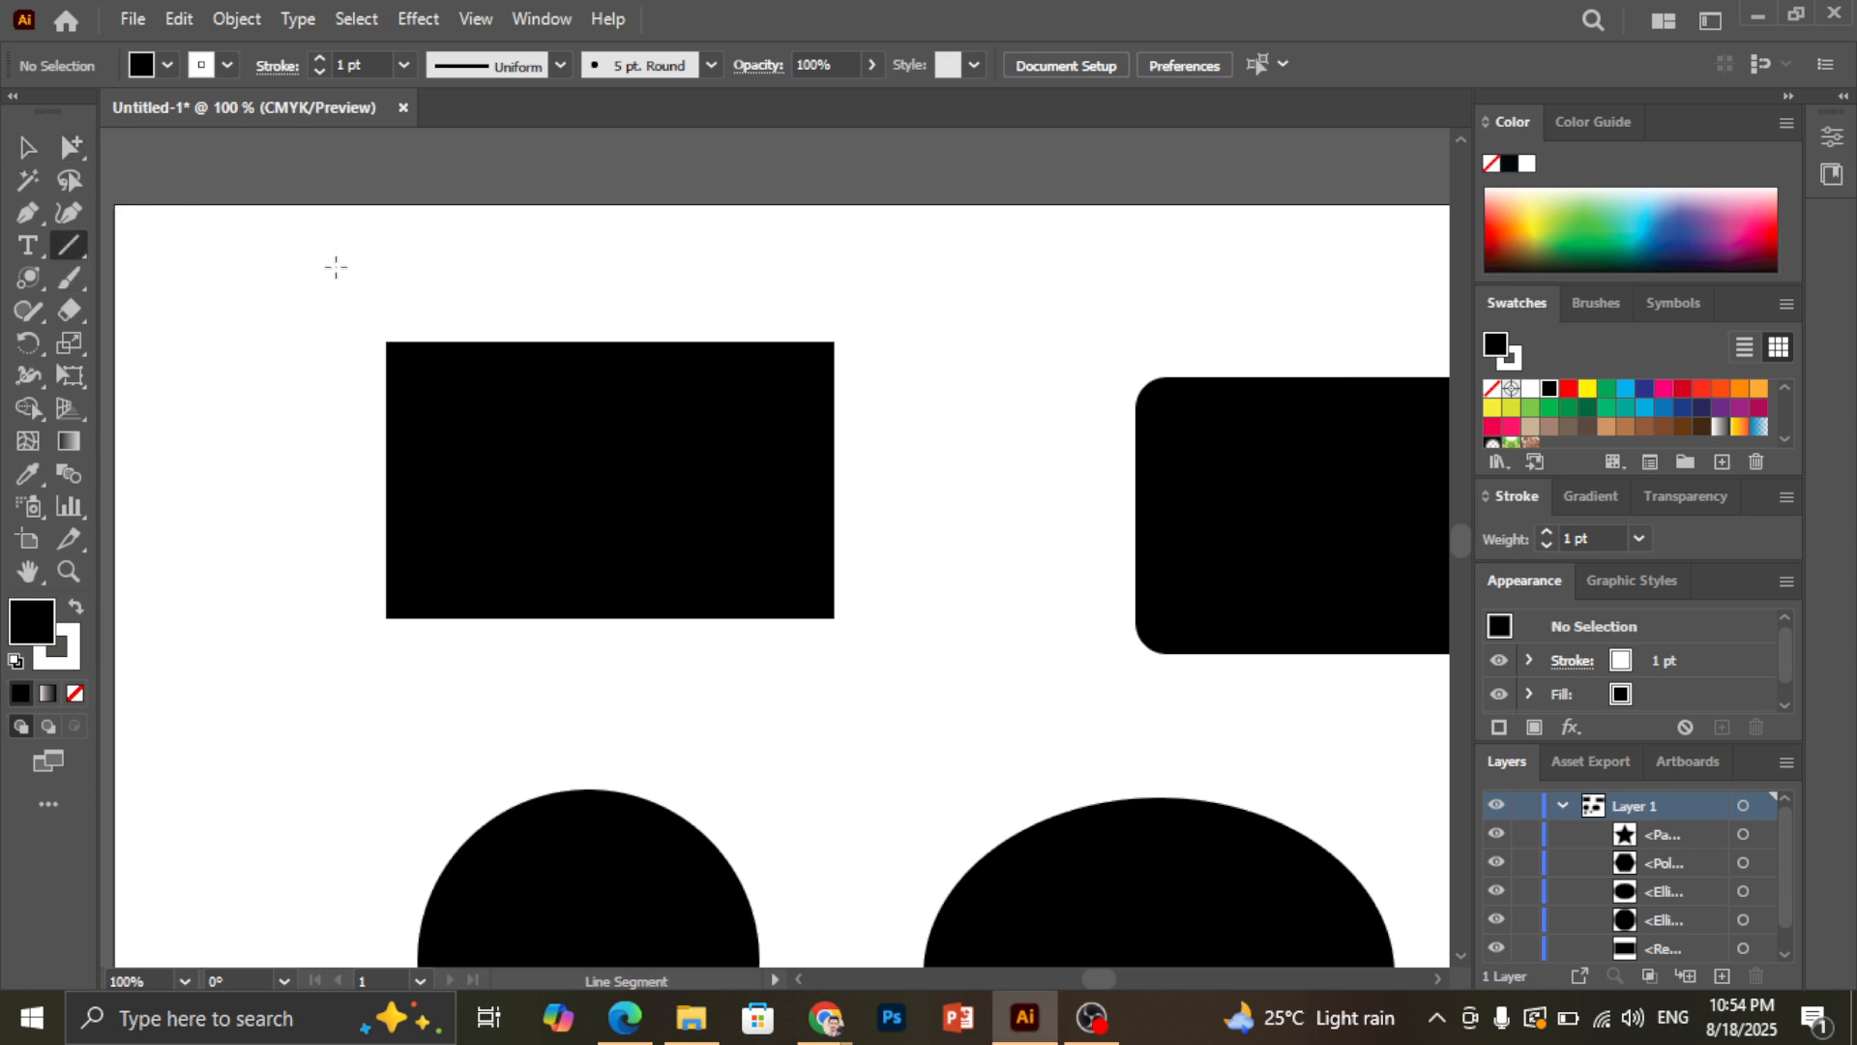
{"action": "mouse_move", "coordinate": [336, 266]}
{"action": "left_mouse_down"}
{"action": "mouse_move", "coordinate": [729, 249]}
{"action": "mouse_move", "coordinate": [744, 266]}
{"action": "left_mouse_up"}
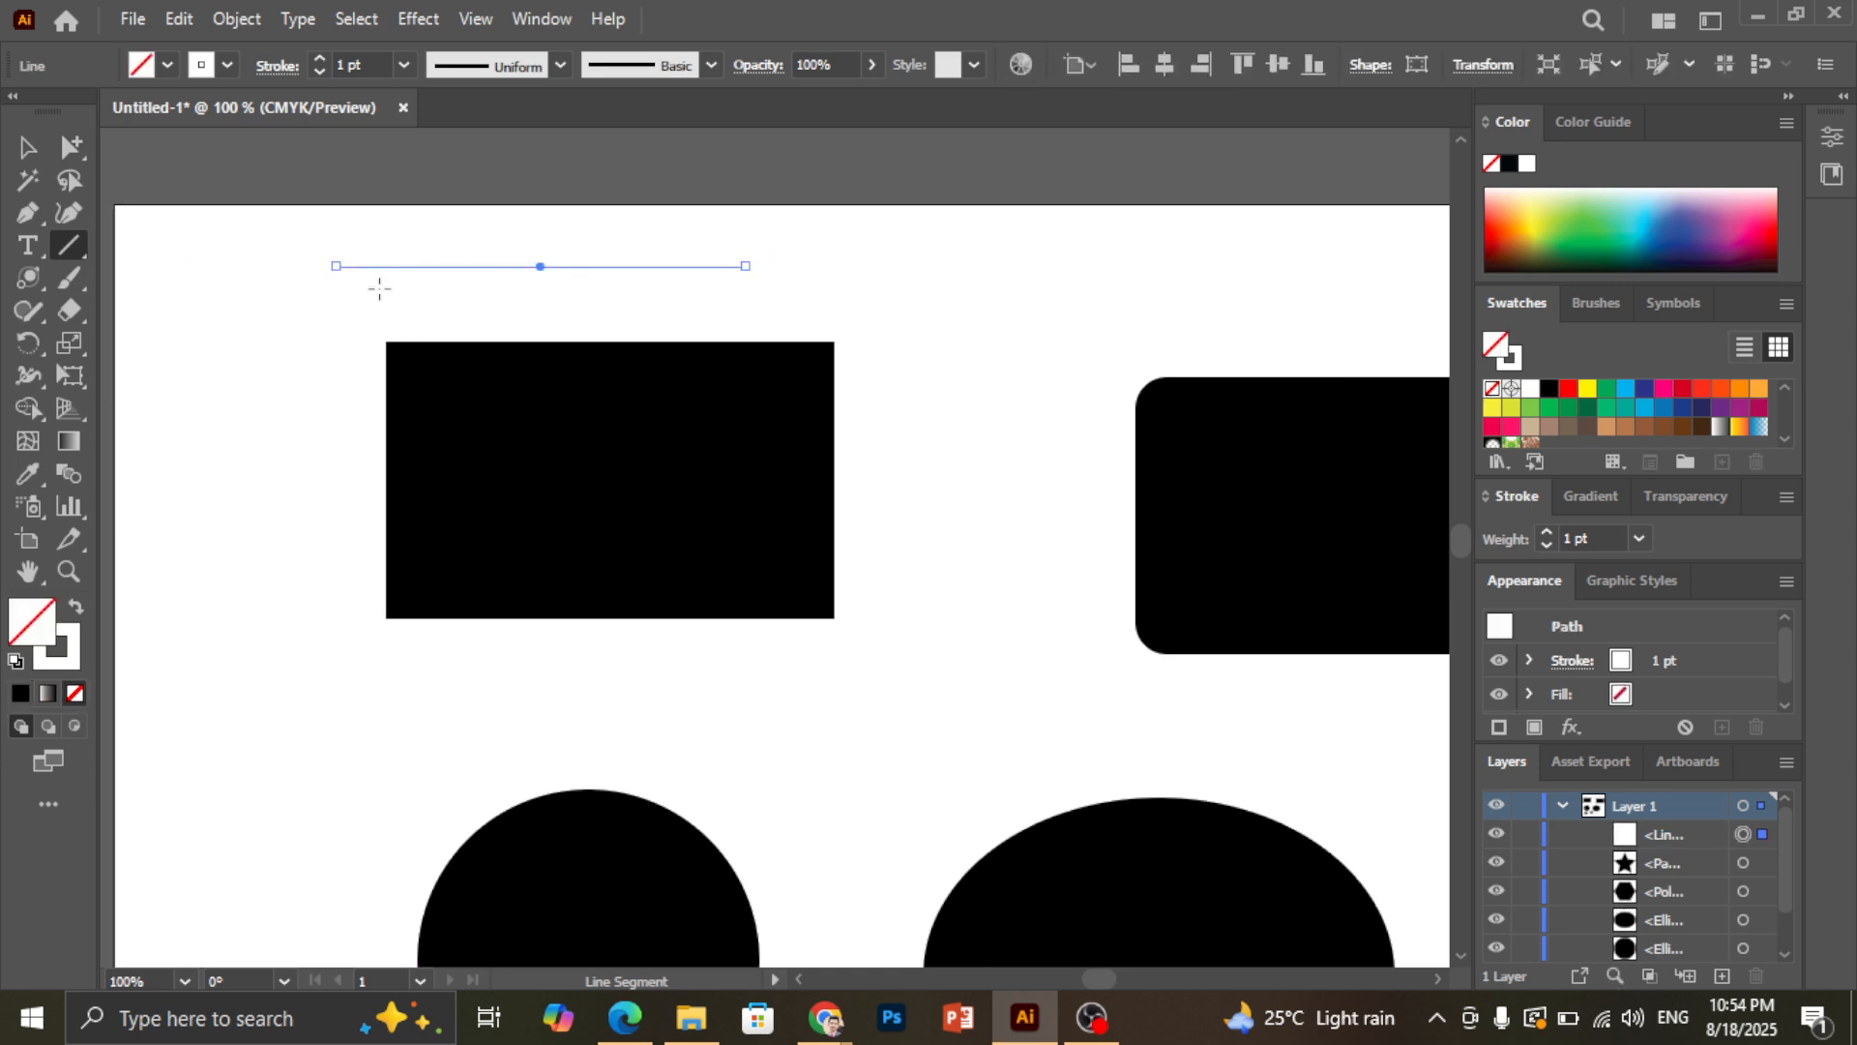
{"action": "key", "text": "ctrl+z"}
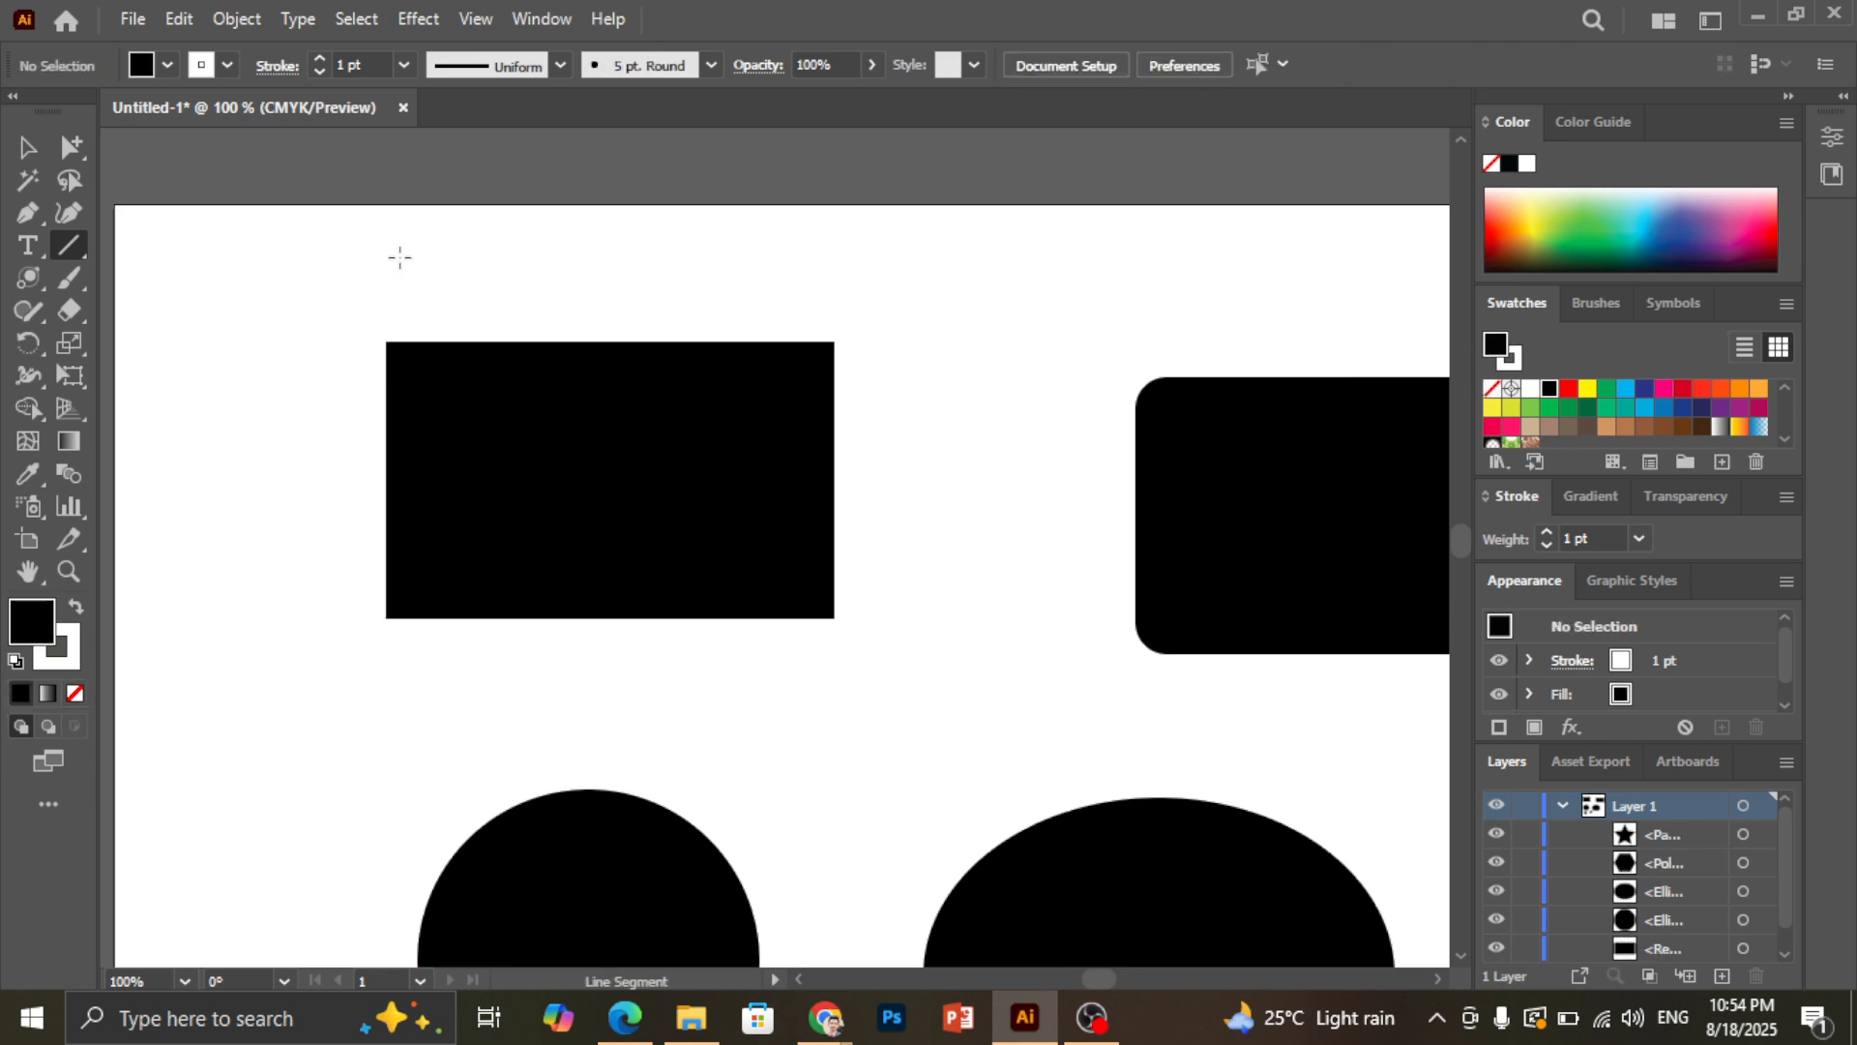
Draw a horizontal line just above the first rectangle, give it a black stroke, and deselect it
{"action": "left_click_drag", "start_coordinate": [399, 257], "coordinate": [795, 249]}
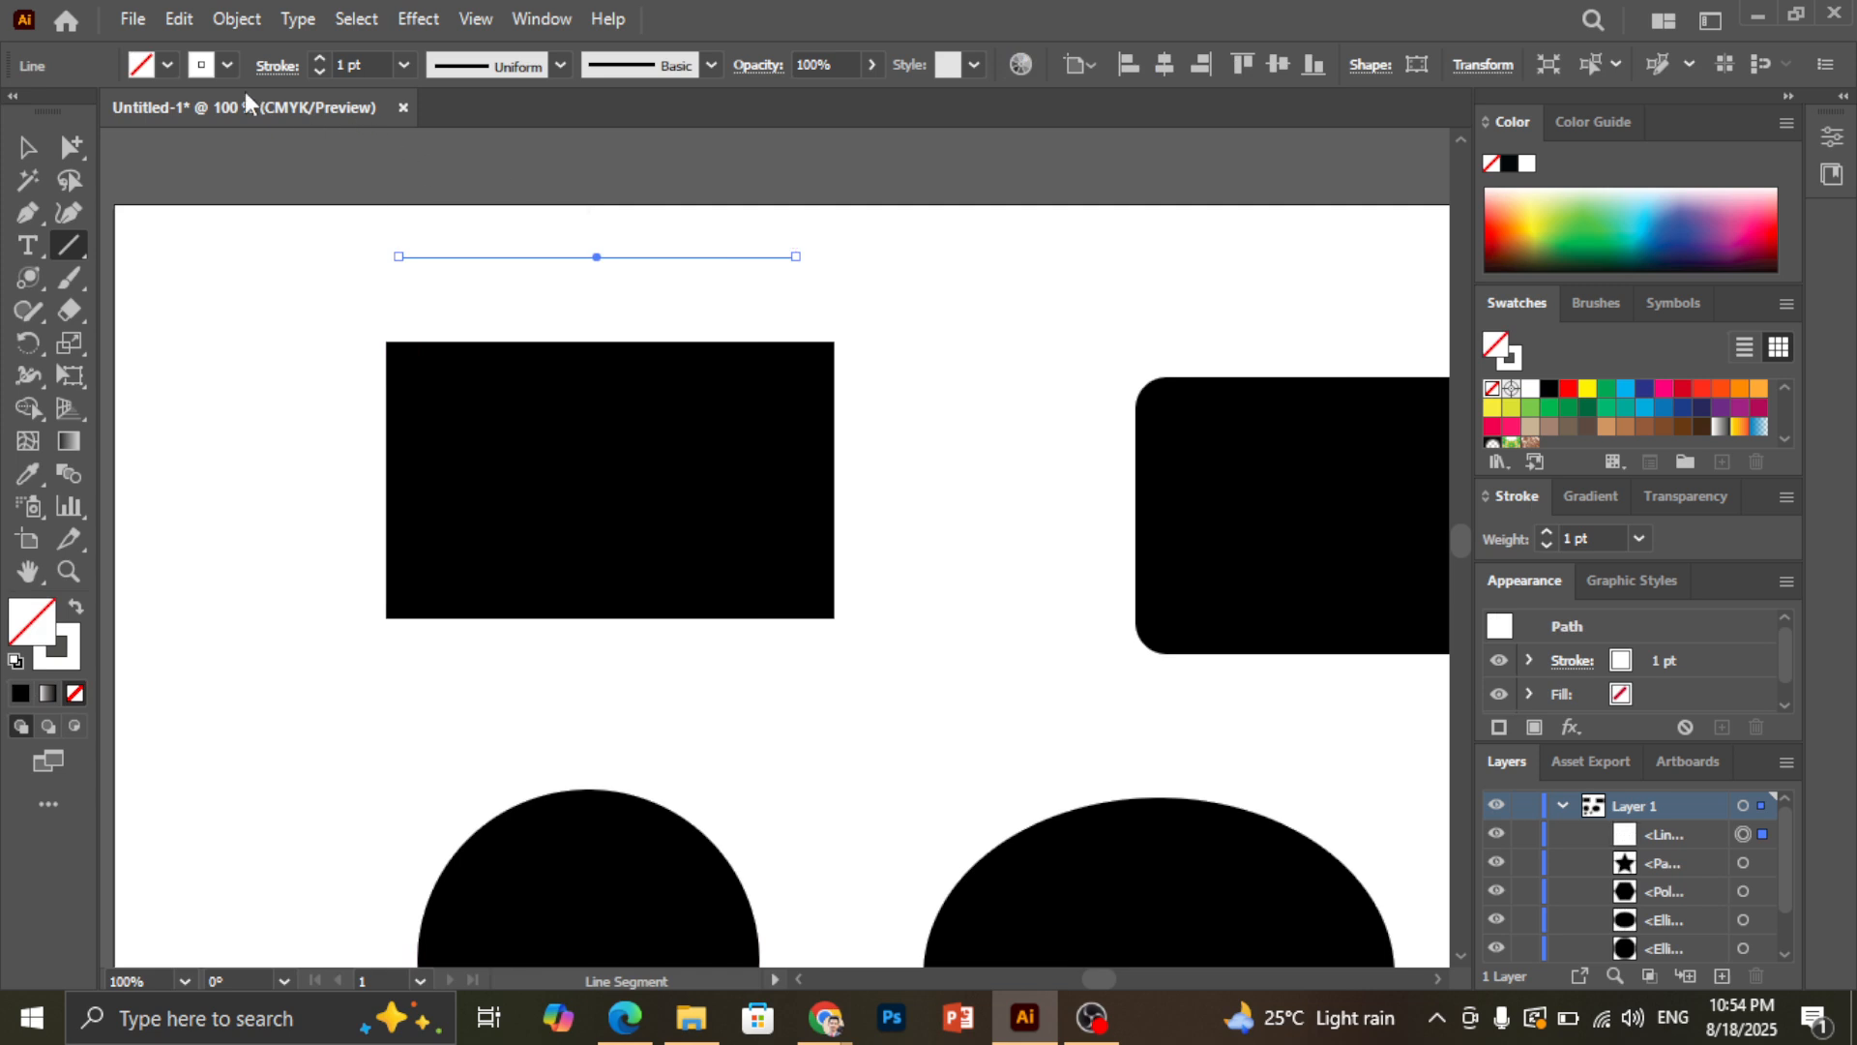
{"action": "left_click", "coordinate": [194, 74]}
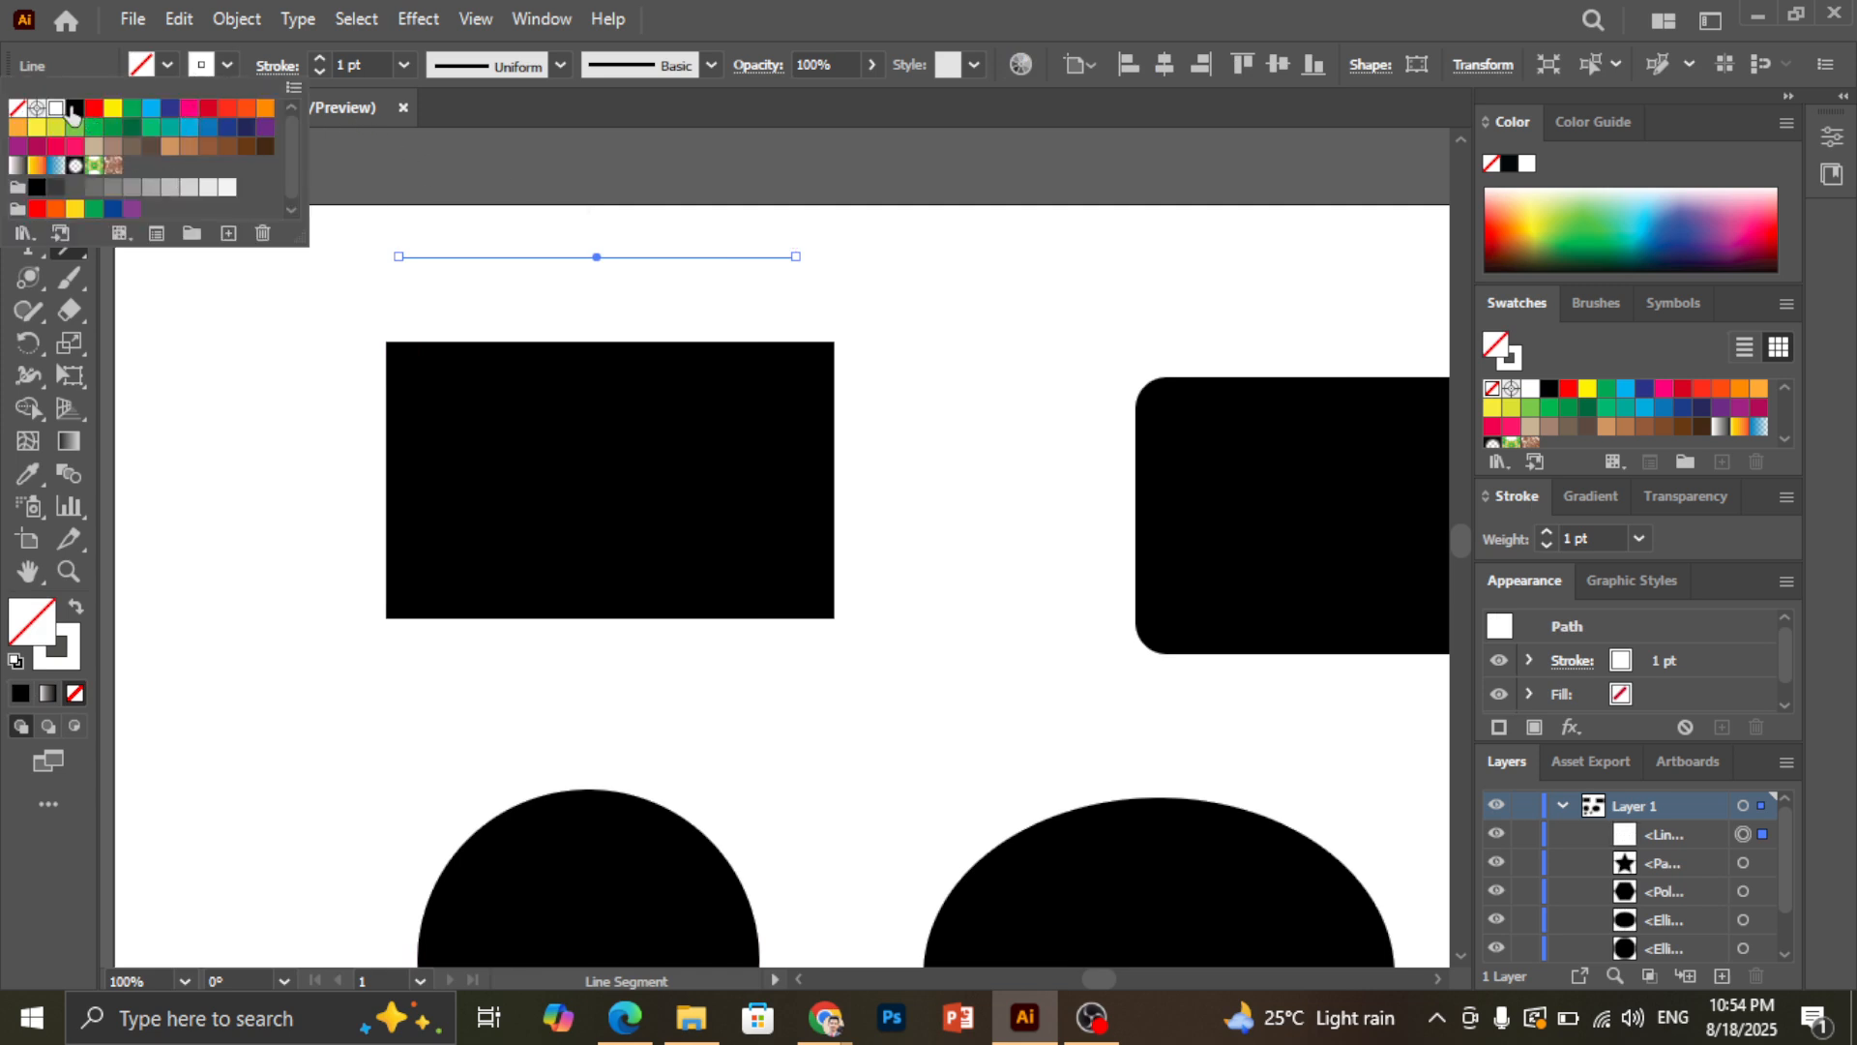
{"action": "left_click", "coordinate": [74, 109]}
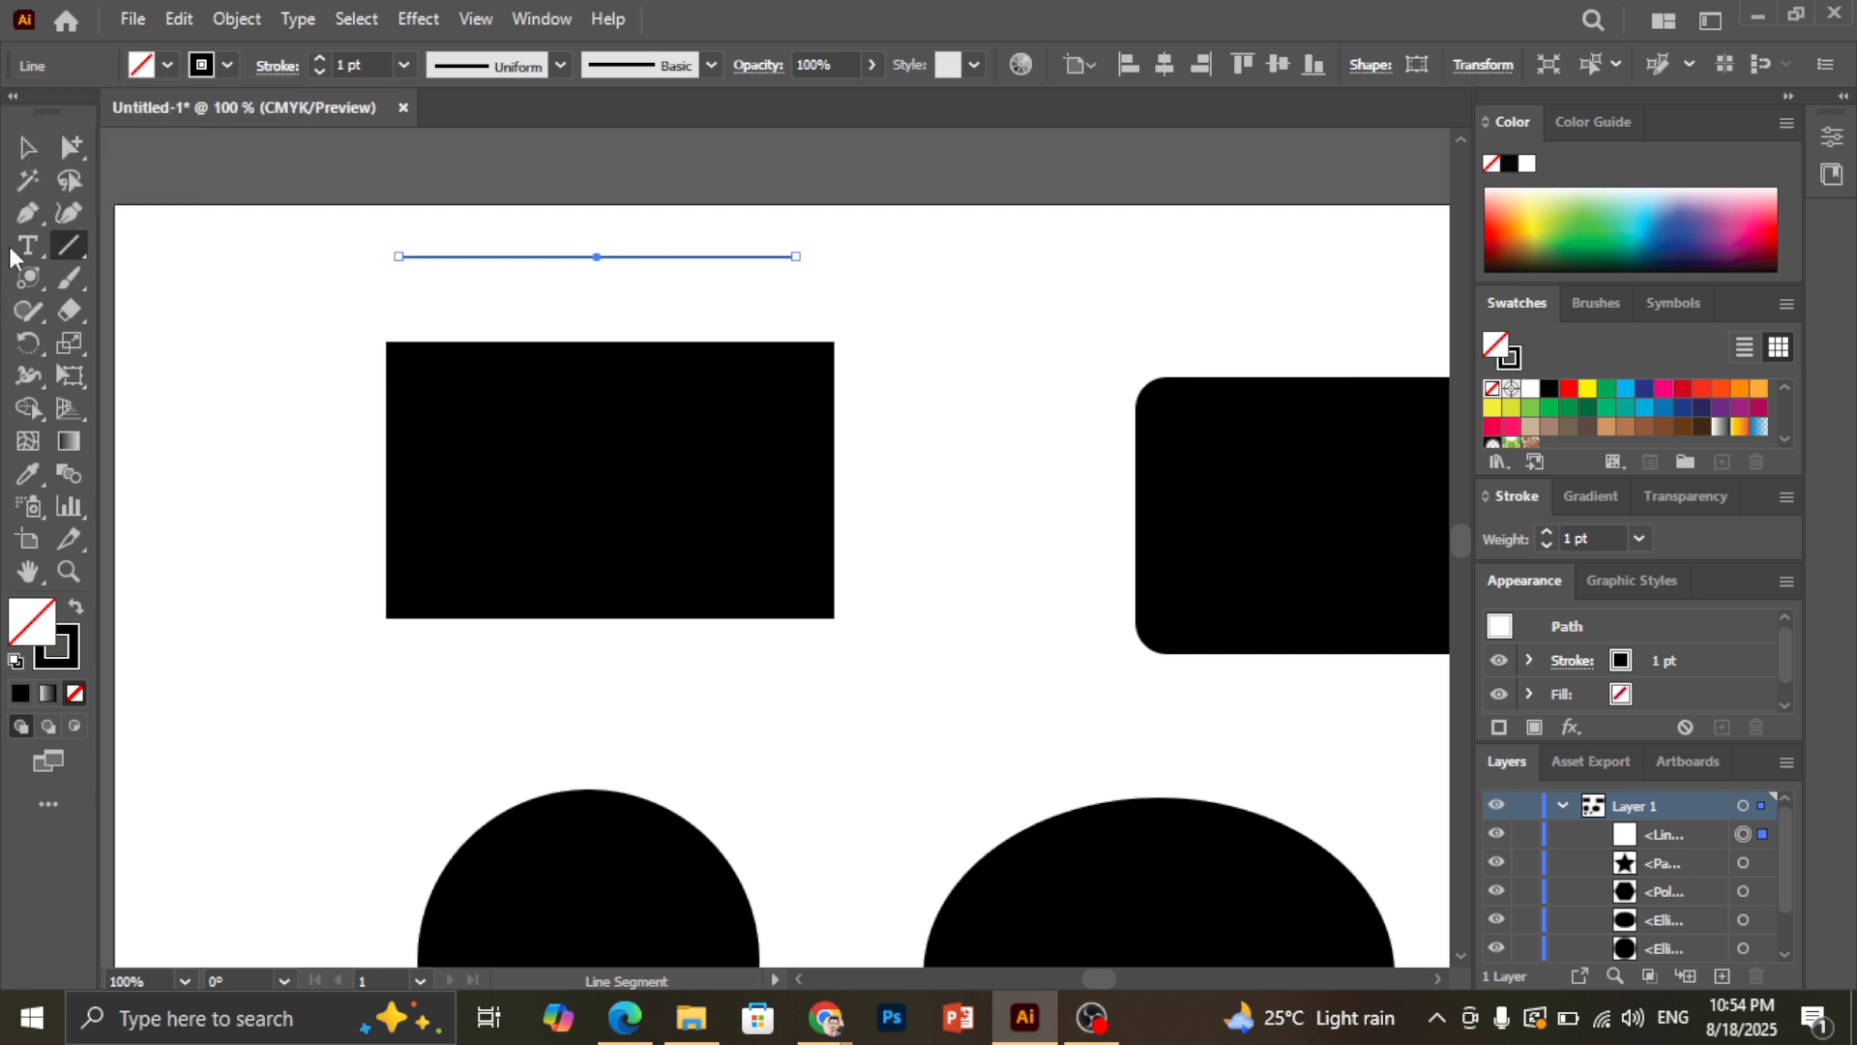
{"action": "left_click", "coordinate": [27, 147]}
{"action": "left_click", "coordinate": [29, 279]}
{"action": "left_click", "coordinate": [116, 280]}
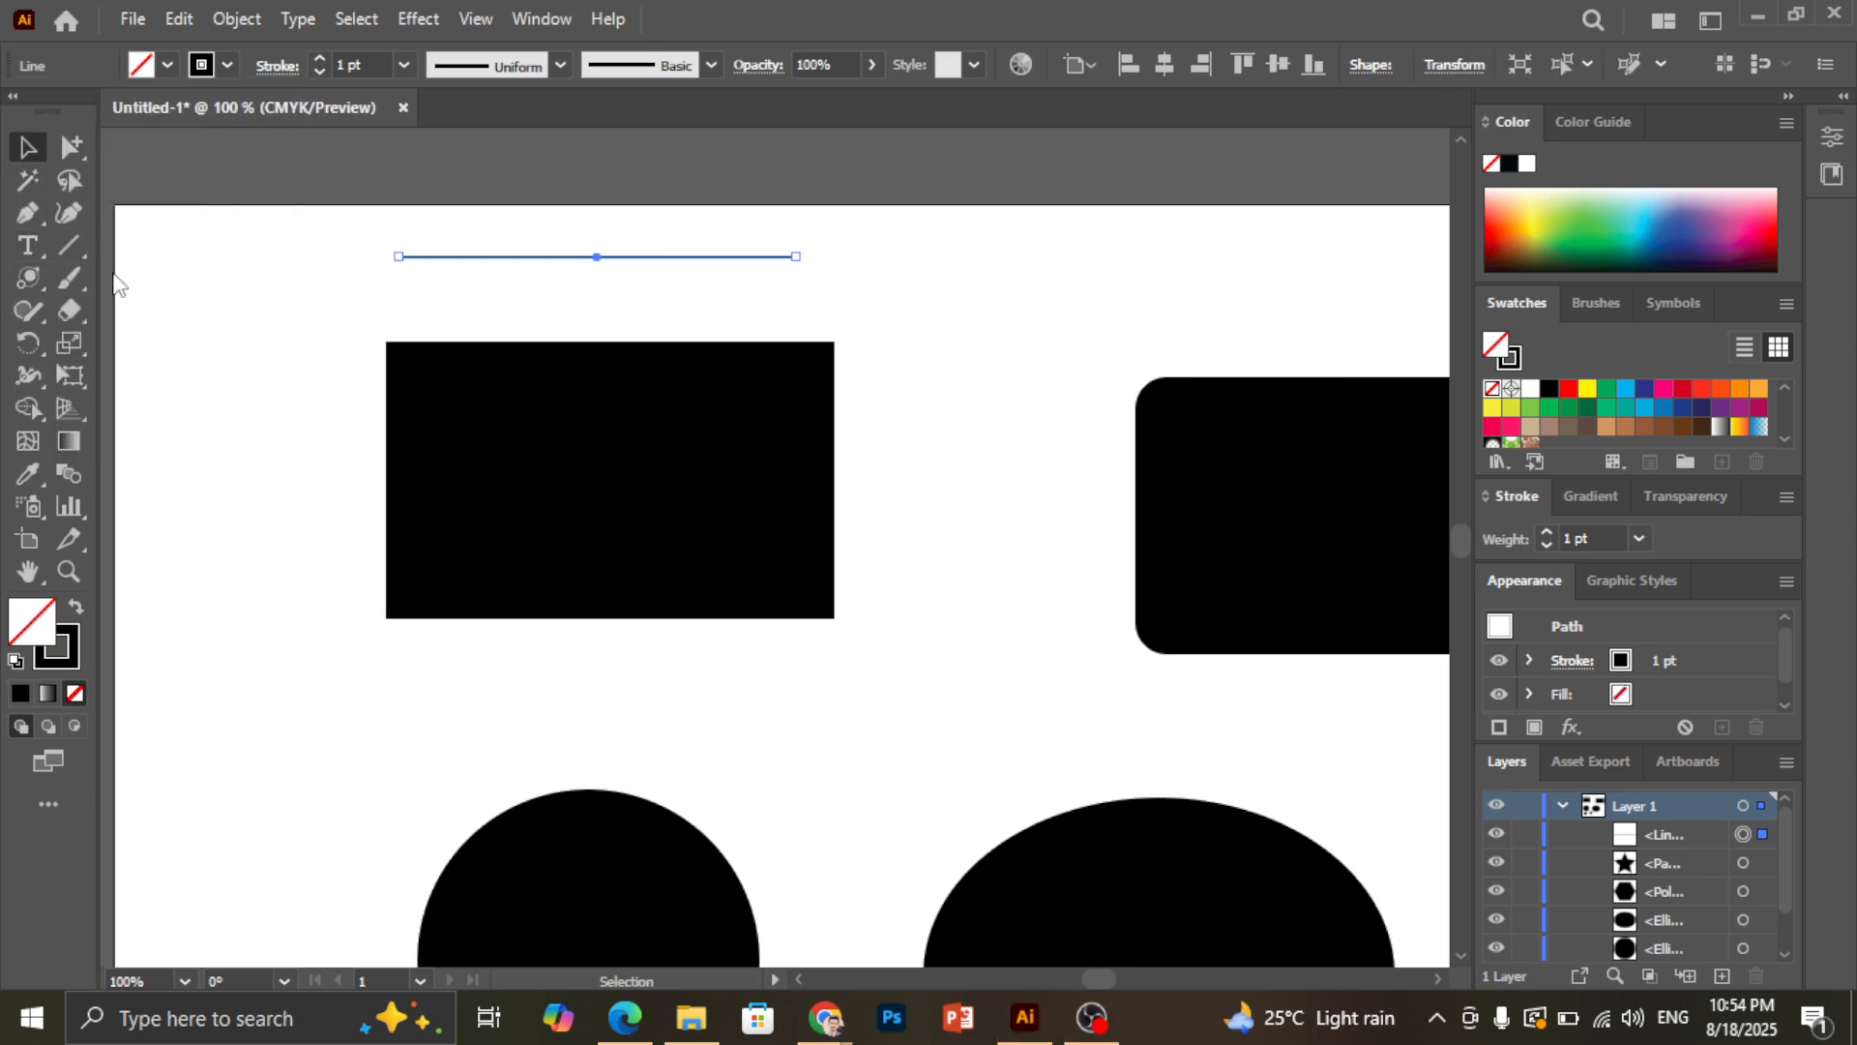
{"action": "left_click", "coordinate": [27, 147]}
{"action": "left_click", "coordinate": [448, 168]}
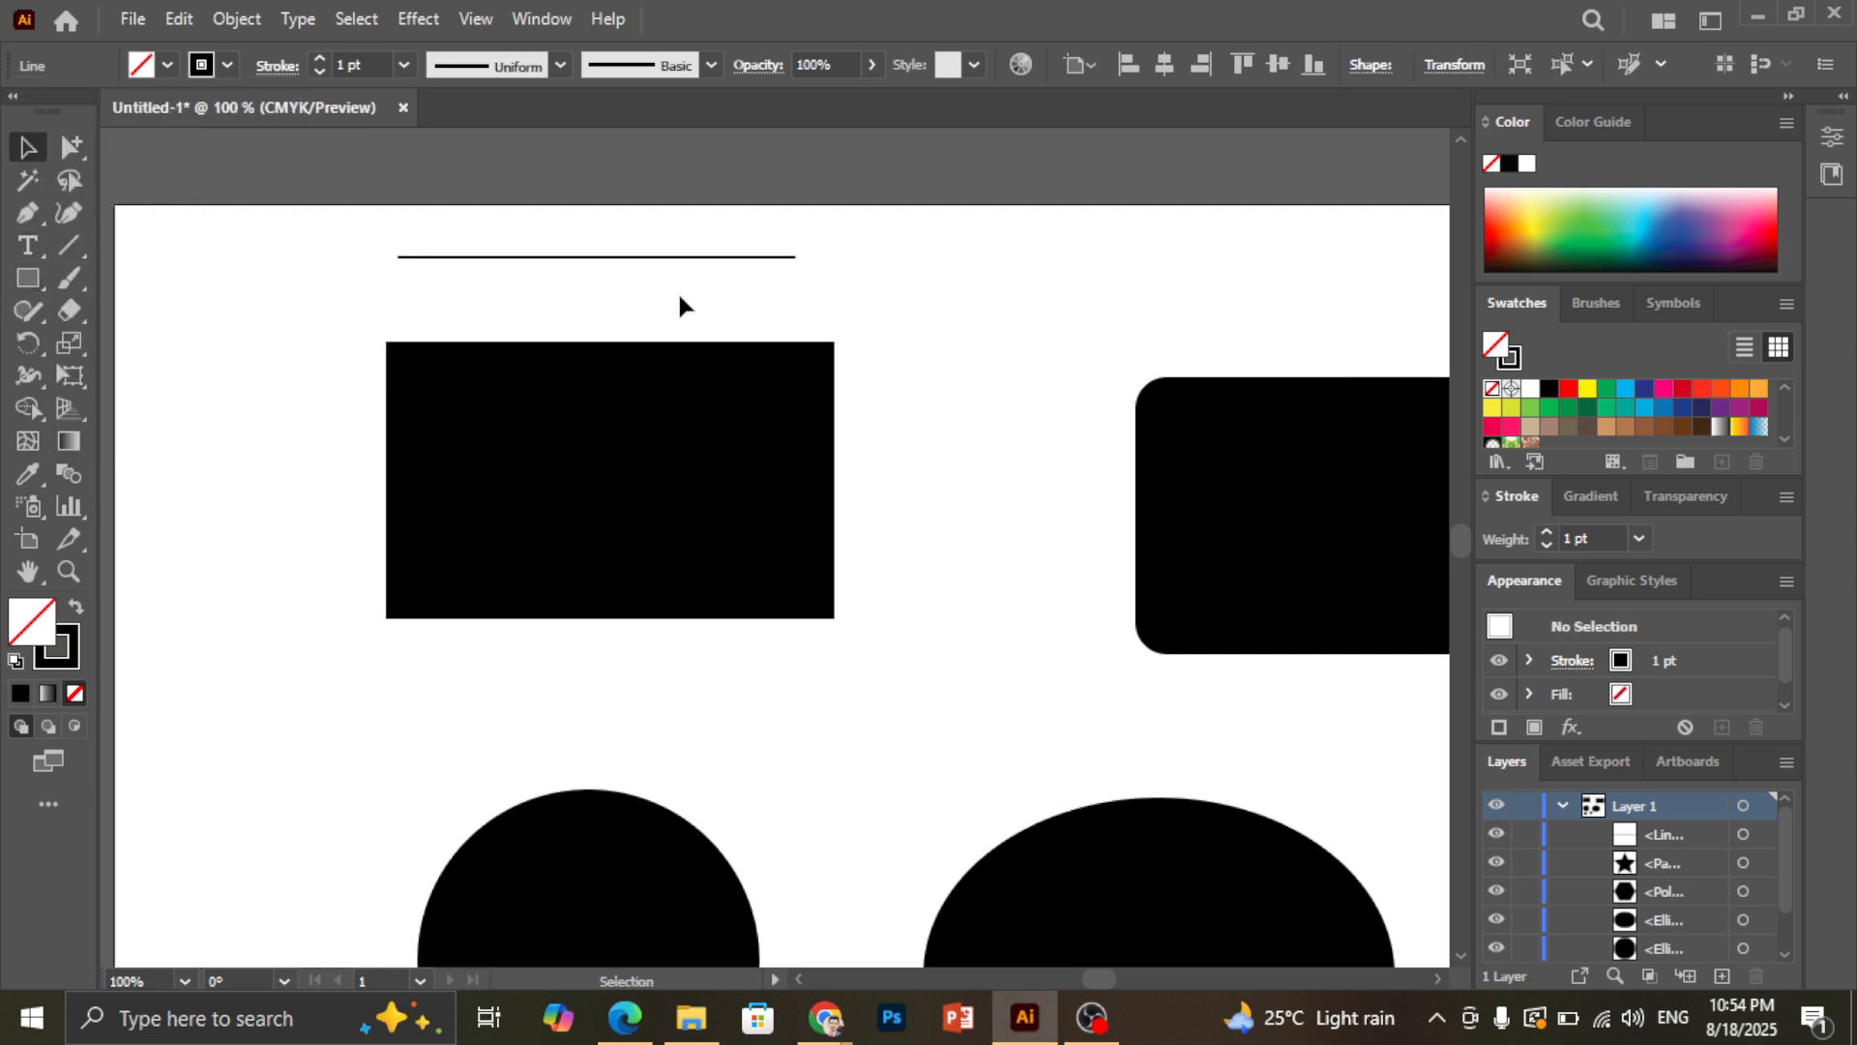
Draw a diagonal line in the gap between the square-cornered and the rounded rectangle with the Line Segment Tool
{"action": "left_click", "coordinate": [612, 258]}
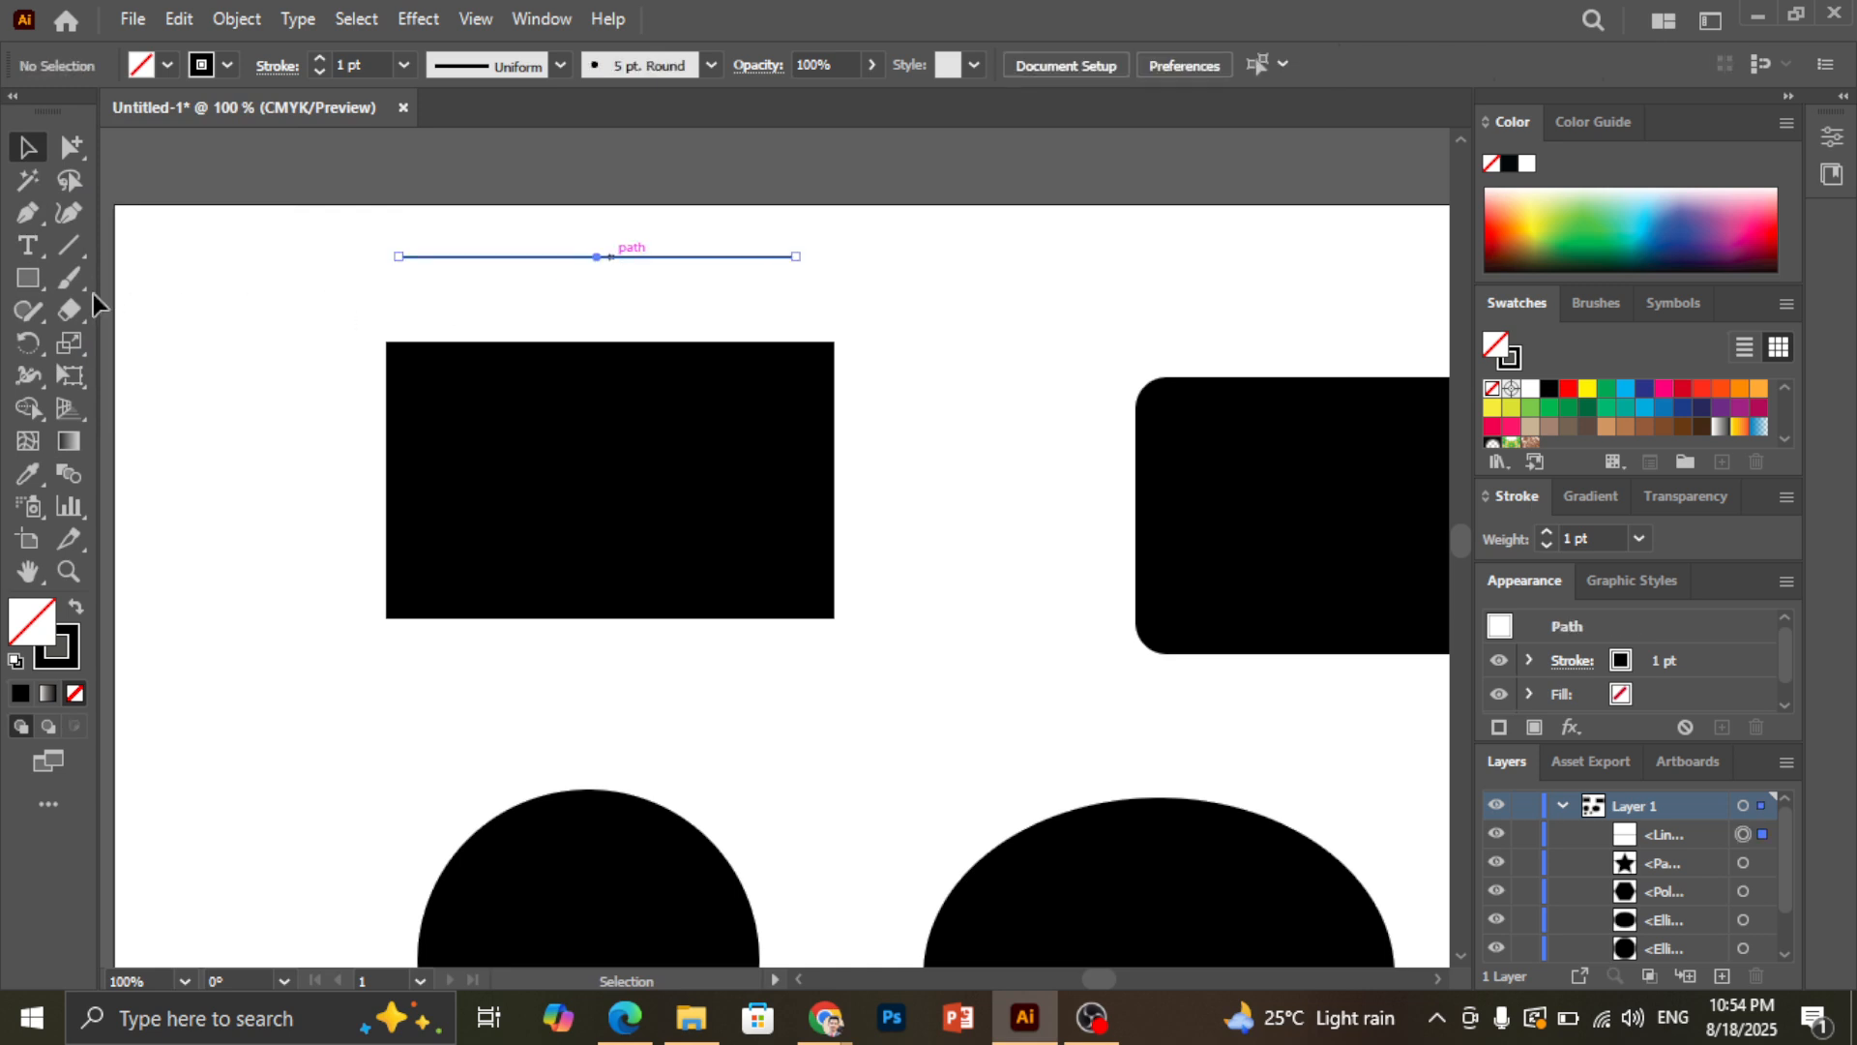
{"action": "left_click", "coordinate": [70, 248]}
{"action": "left_click_drag", "start_coordinate": [1118, 267], "coordinate": [926, 548]}
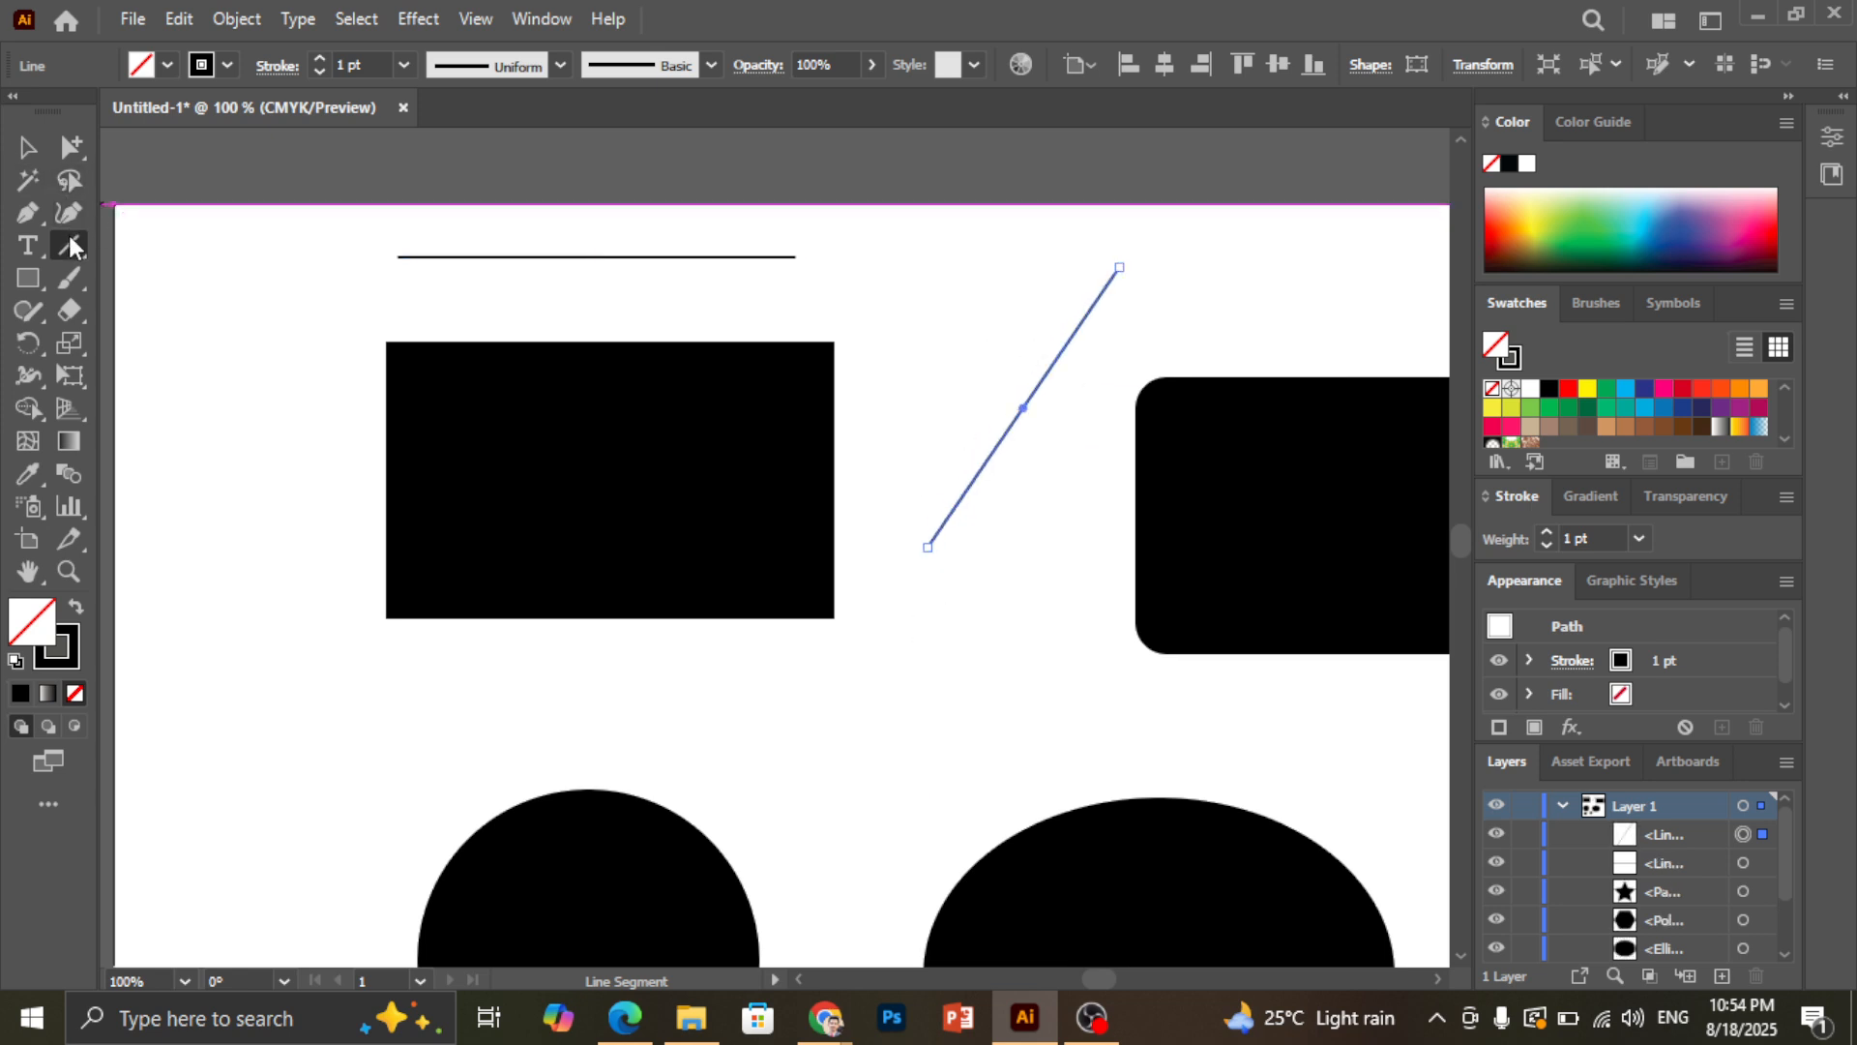
Try the Arc Tool by drawing several small open arcs in the empty space beside and below the first rectangle
{"action": "left_click_drag", "start_coordinate": [70, 242], "coordinate": [185, 276]}
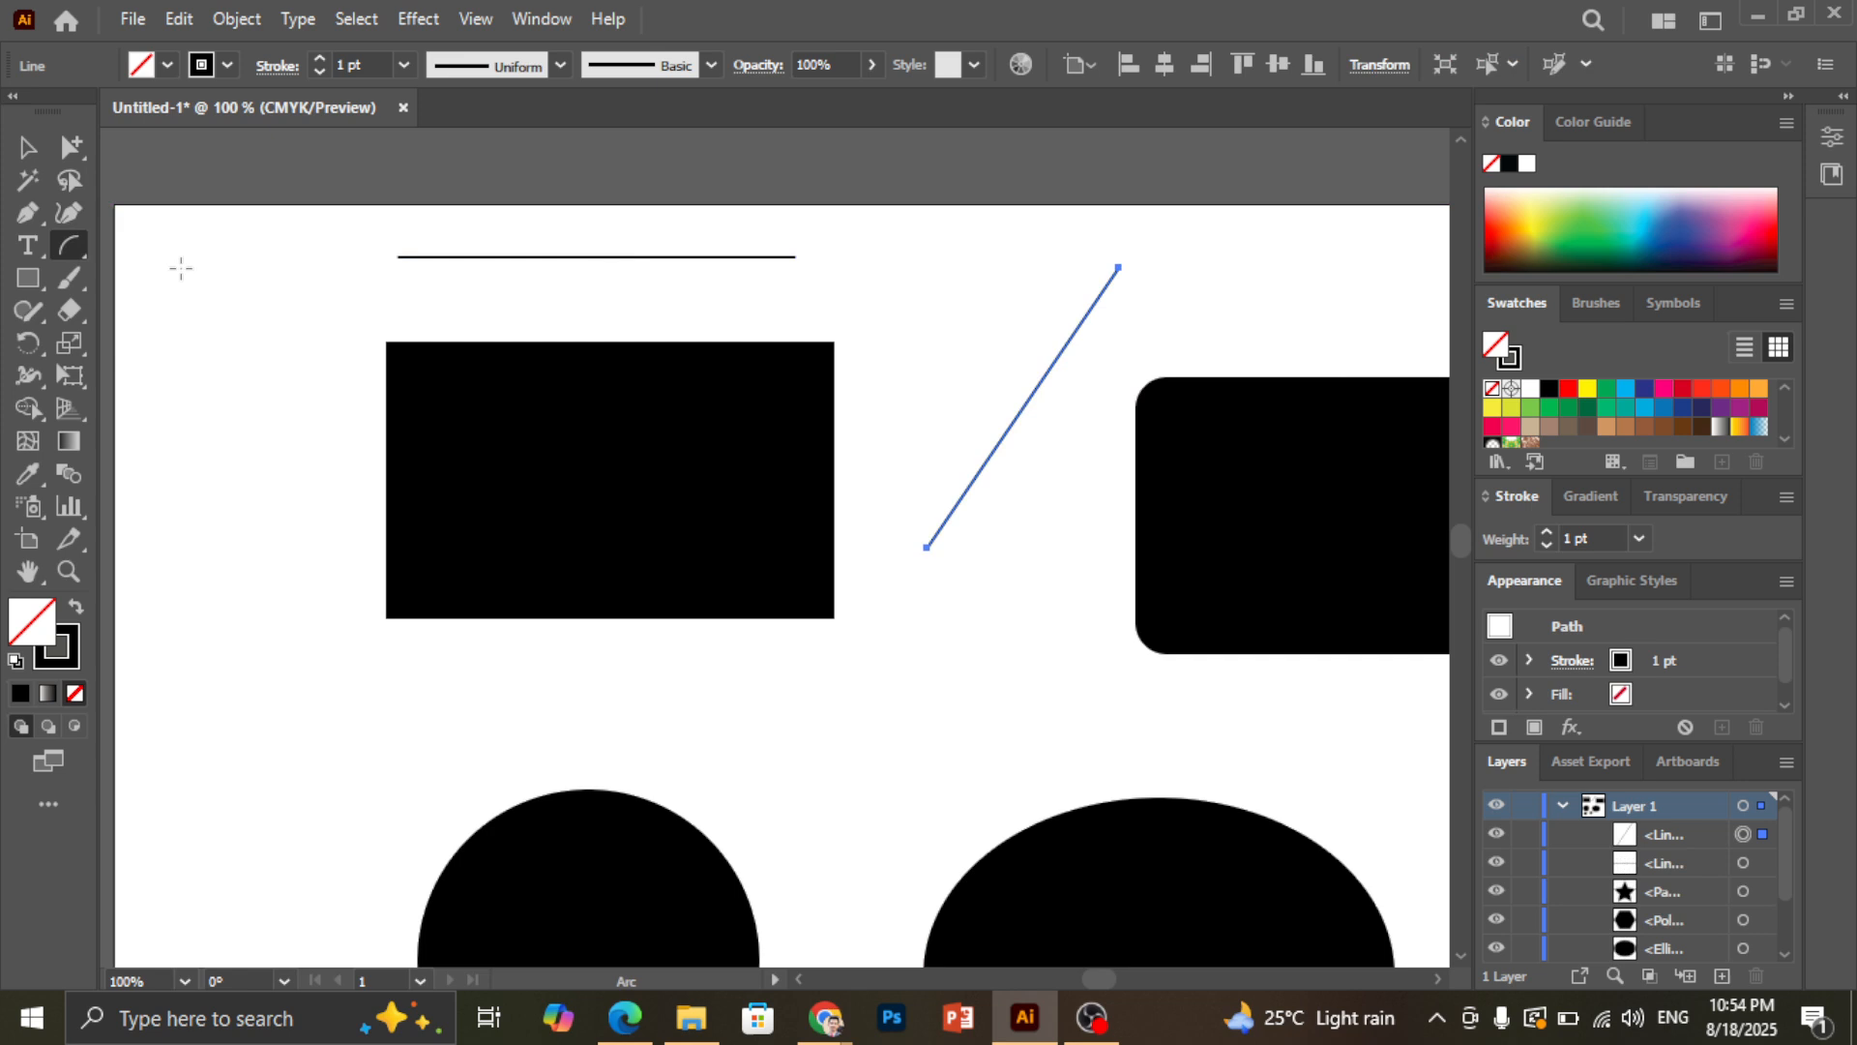
{"action": "left_click_drag", "start_coordinate": [72, 243], "coordinate": [183, 273]}
{"action": "mouse_move", "coordinate": [280, 374]}
{"action": "left_mouse_down"}
{"action": "mouse_move", "coordinate": [237, 465]}
{"action": "mouse_move", "coordinate": [236, 568]}
{"action": "mouse_move", "coordinate": [193, 498]}
{"action": "mouse_move", "coordinate": [194, 448]}
{"action": "left_mouse_up"}
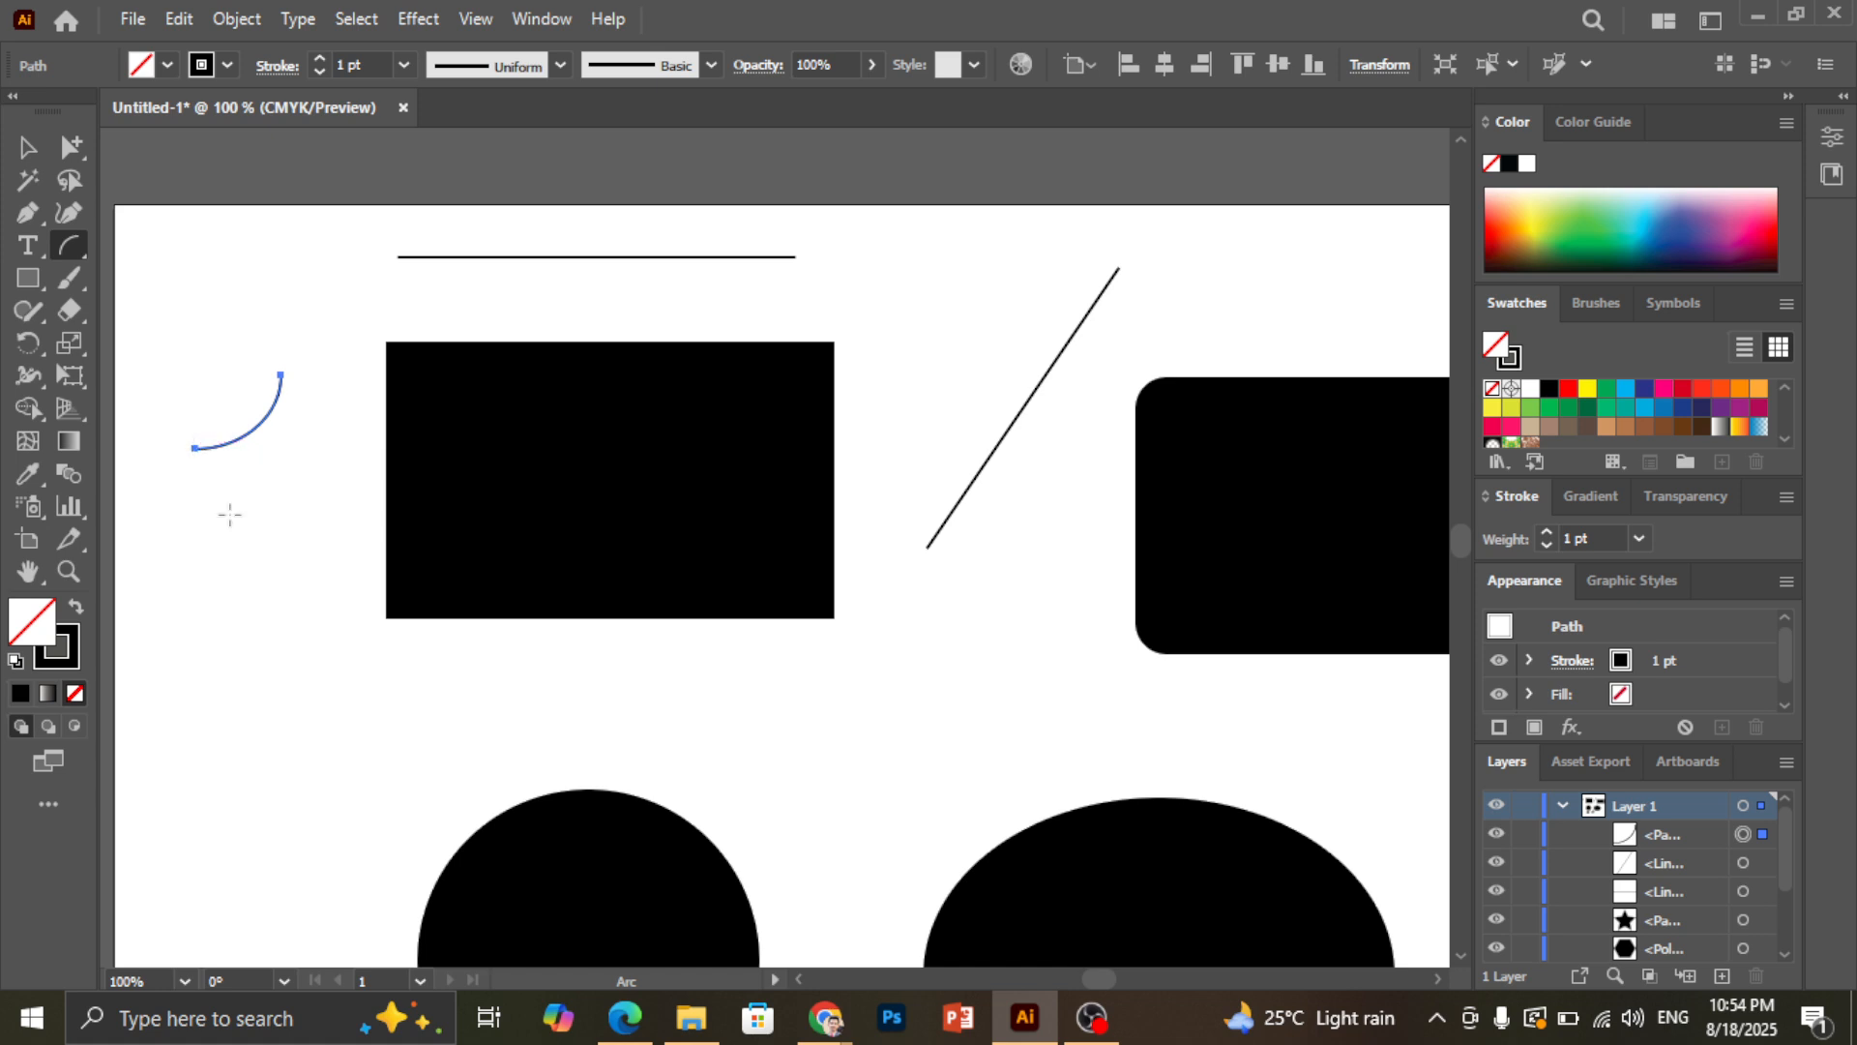
{"action": "left_click_drag", "start_coordinate": [225, 535], "coordinate": [197, 629]}
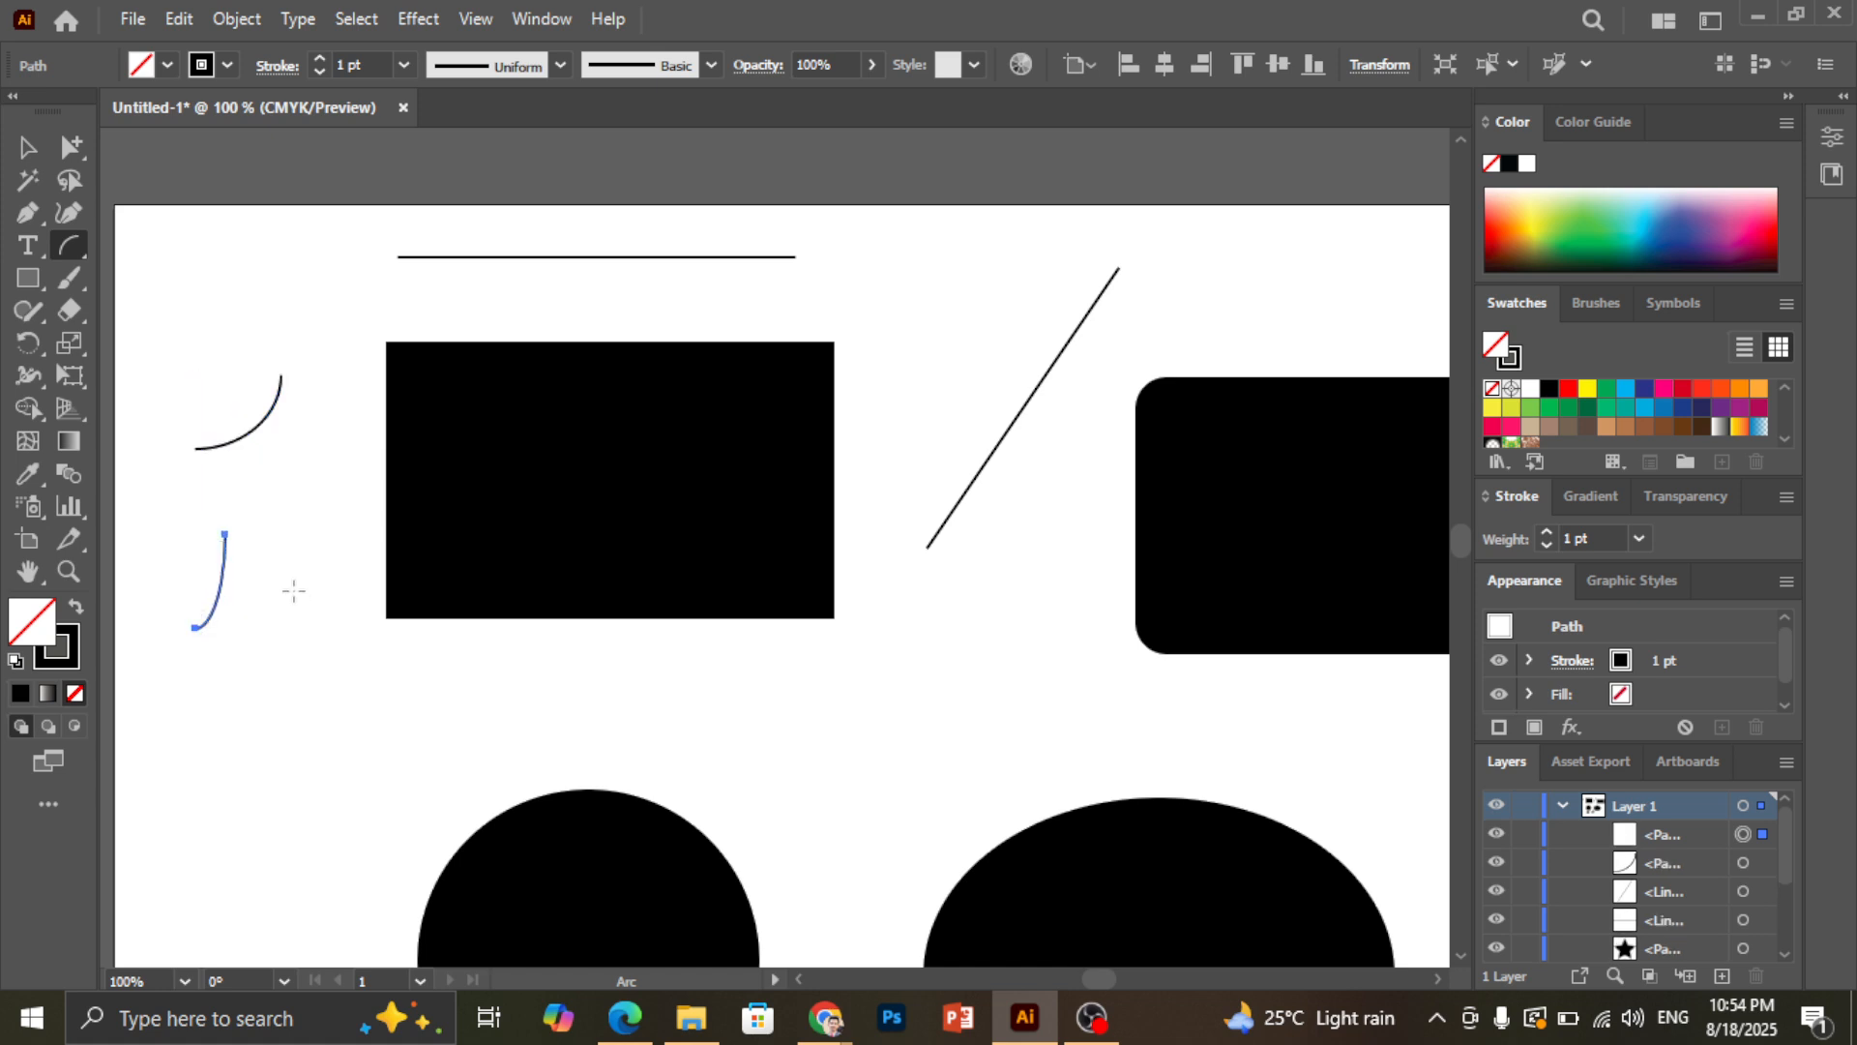
{"action": "mouse_move", "coordinate": [295, 588]}
{"action": "left_mouse_down"}
{"action": "mouse_move", "coordinate": [295, 667]}
{"action": "mouse_move", "coordinate": [401, 671]}
{"action": "mouse_move", "coordinate": [384, 693]}
{"action": "left_mouse_up"}
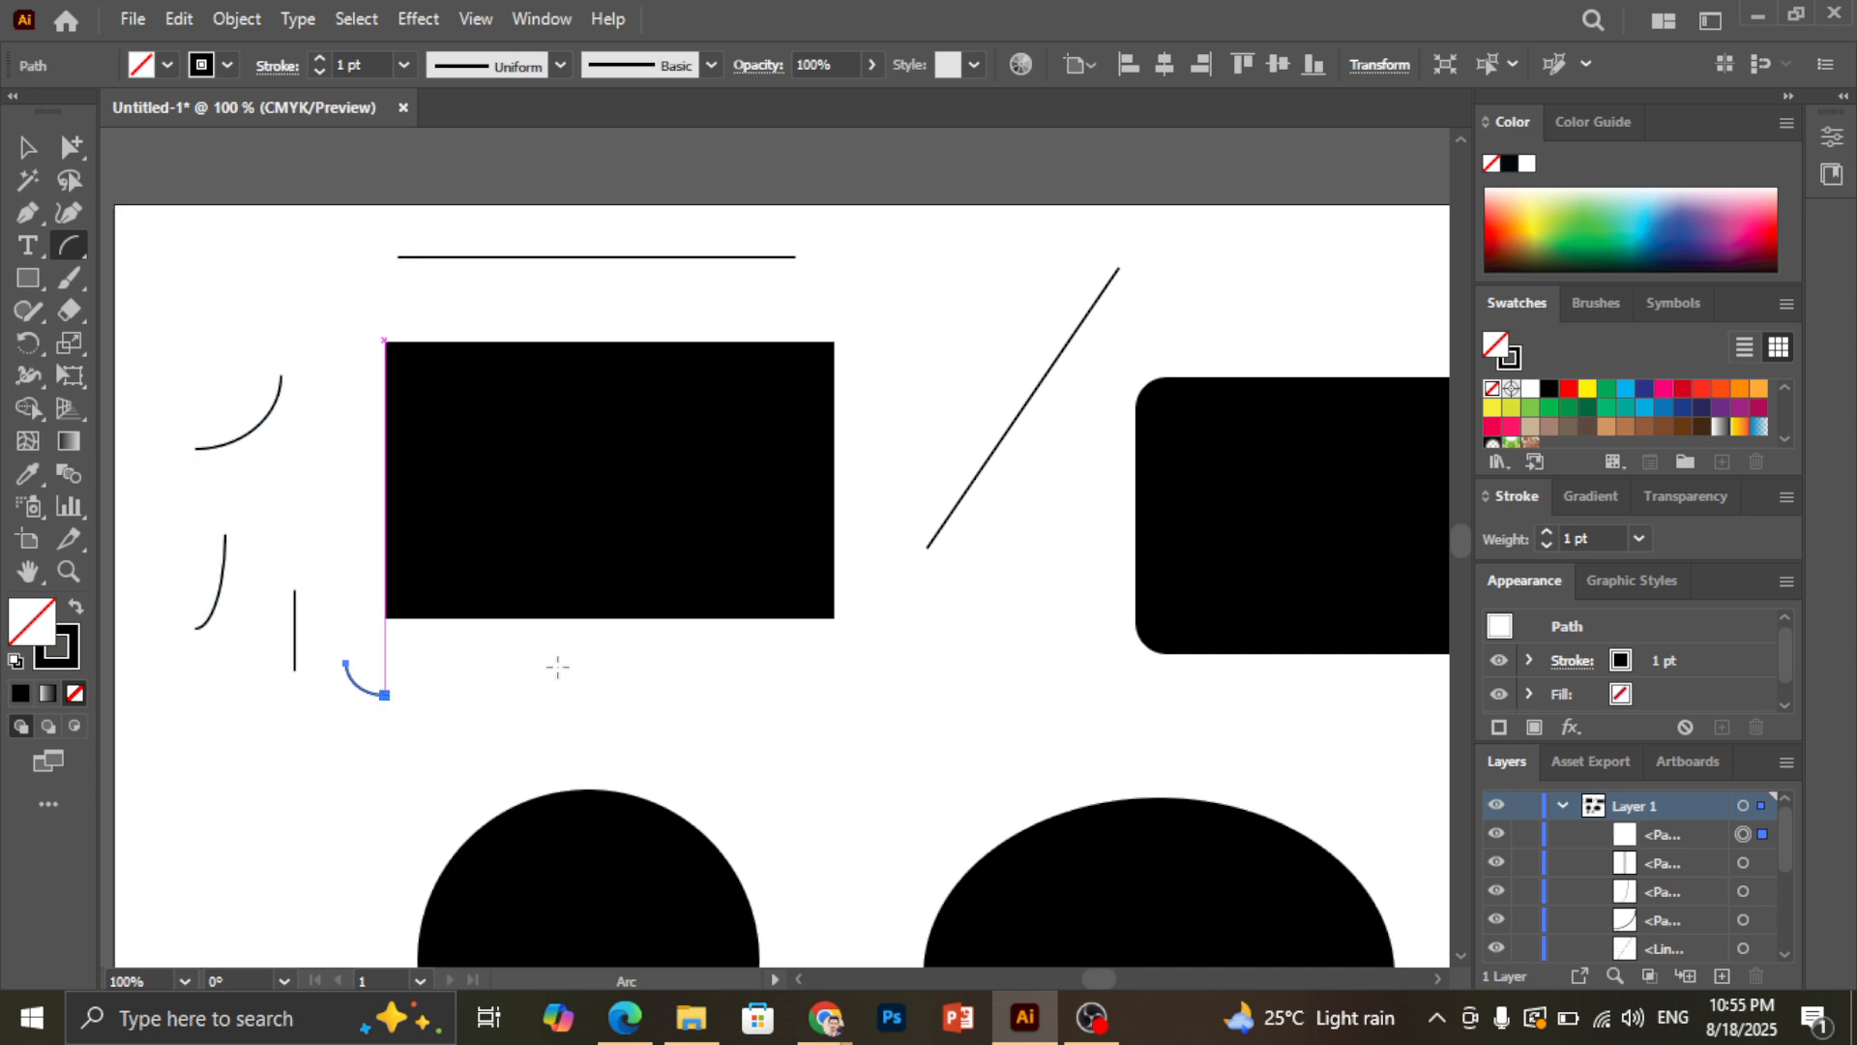
{"action": "left_click", "coordinate": [557, 666]}
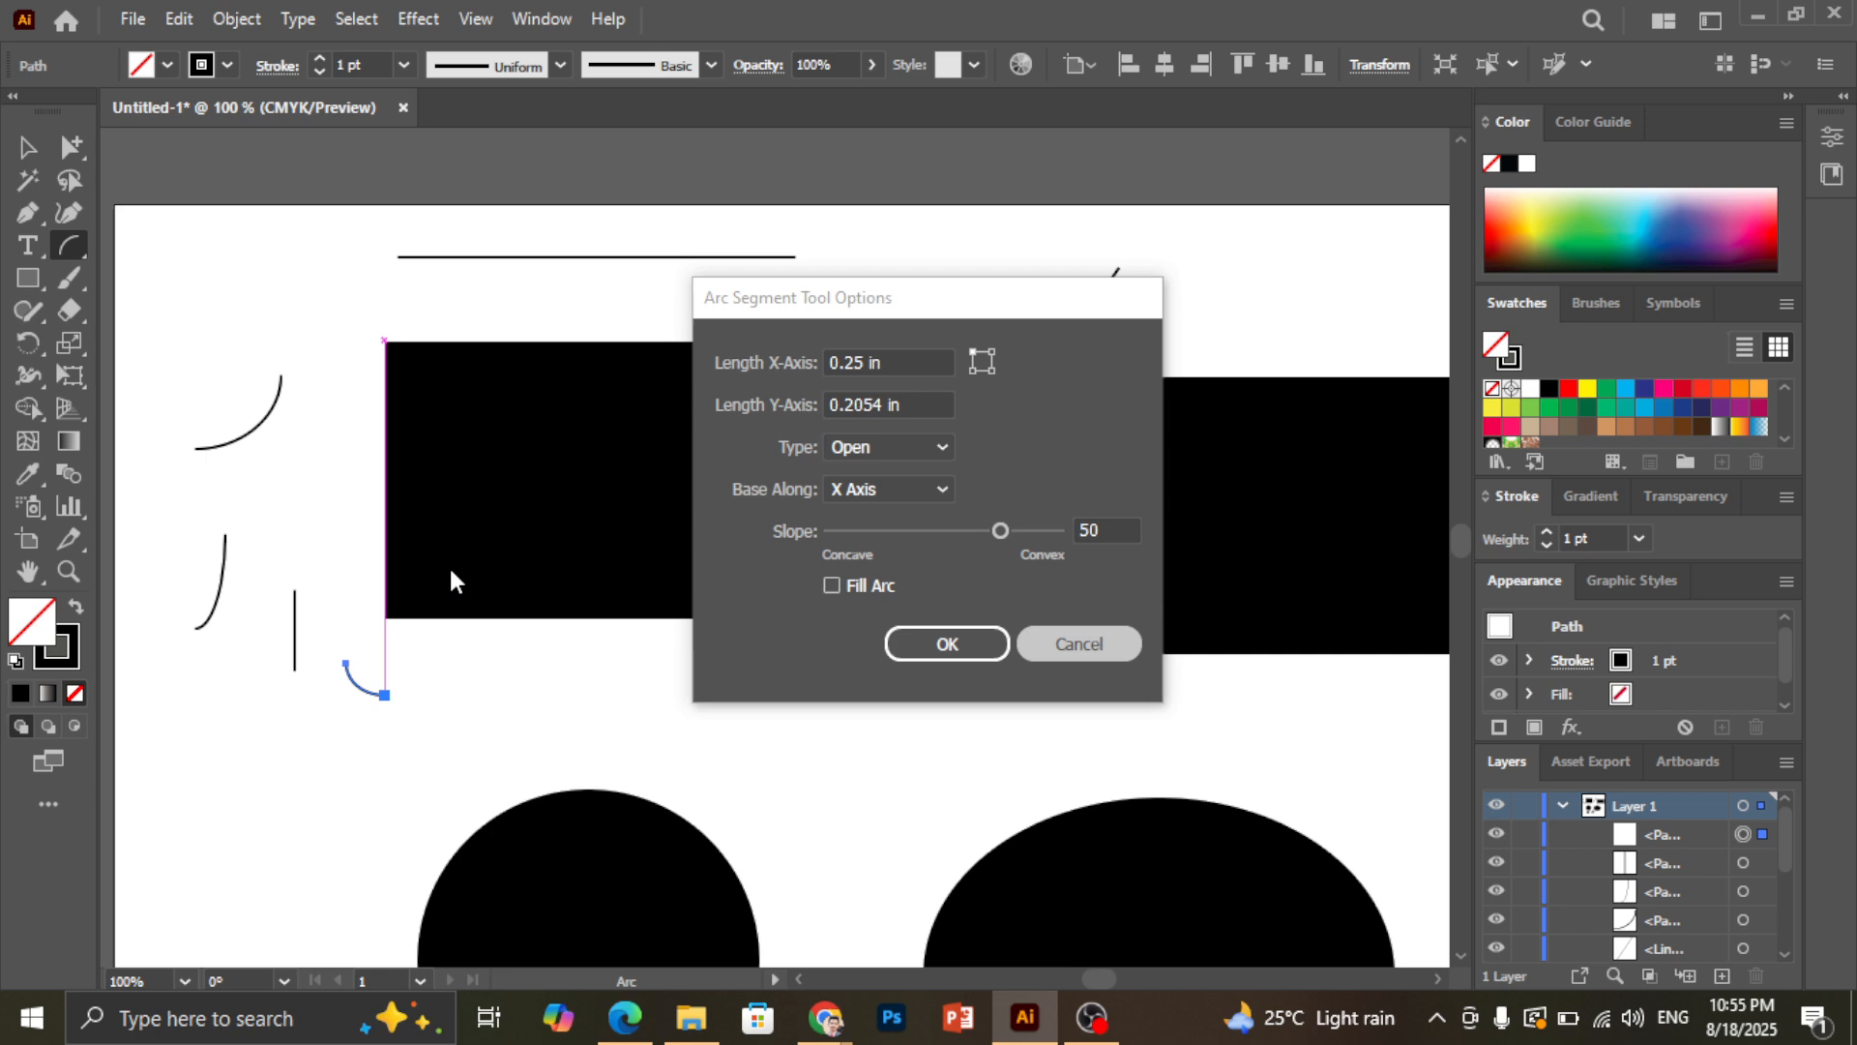
{"action": "key", "text": "Escape"}
Undo all the arcs, keeping the horizontal and diagonal lines
{"action": "key", "text": "ctrl+z"}
{"action": "key", "text": "ctrl+z"}
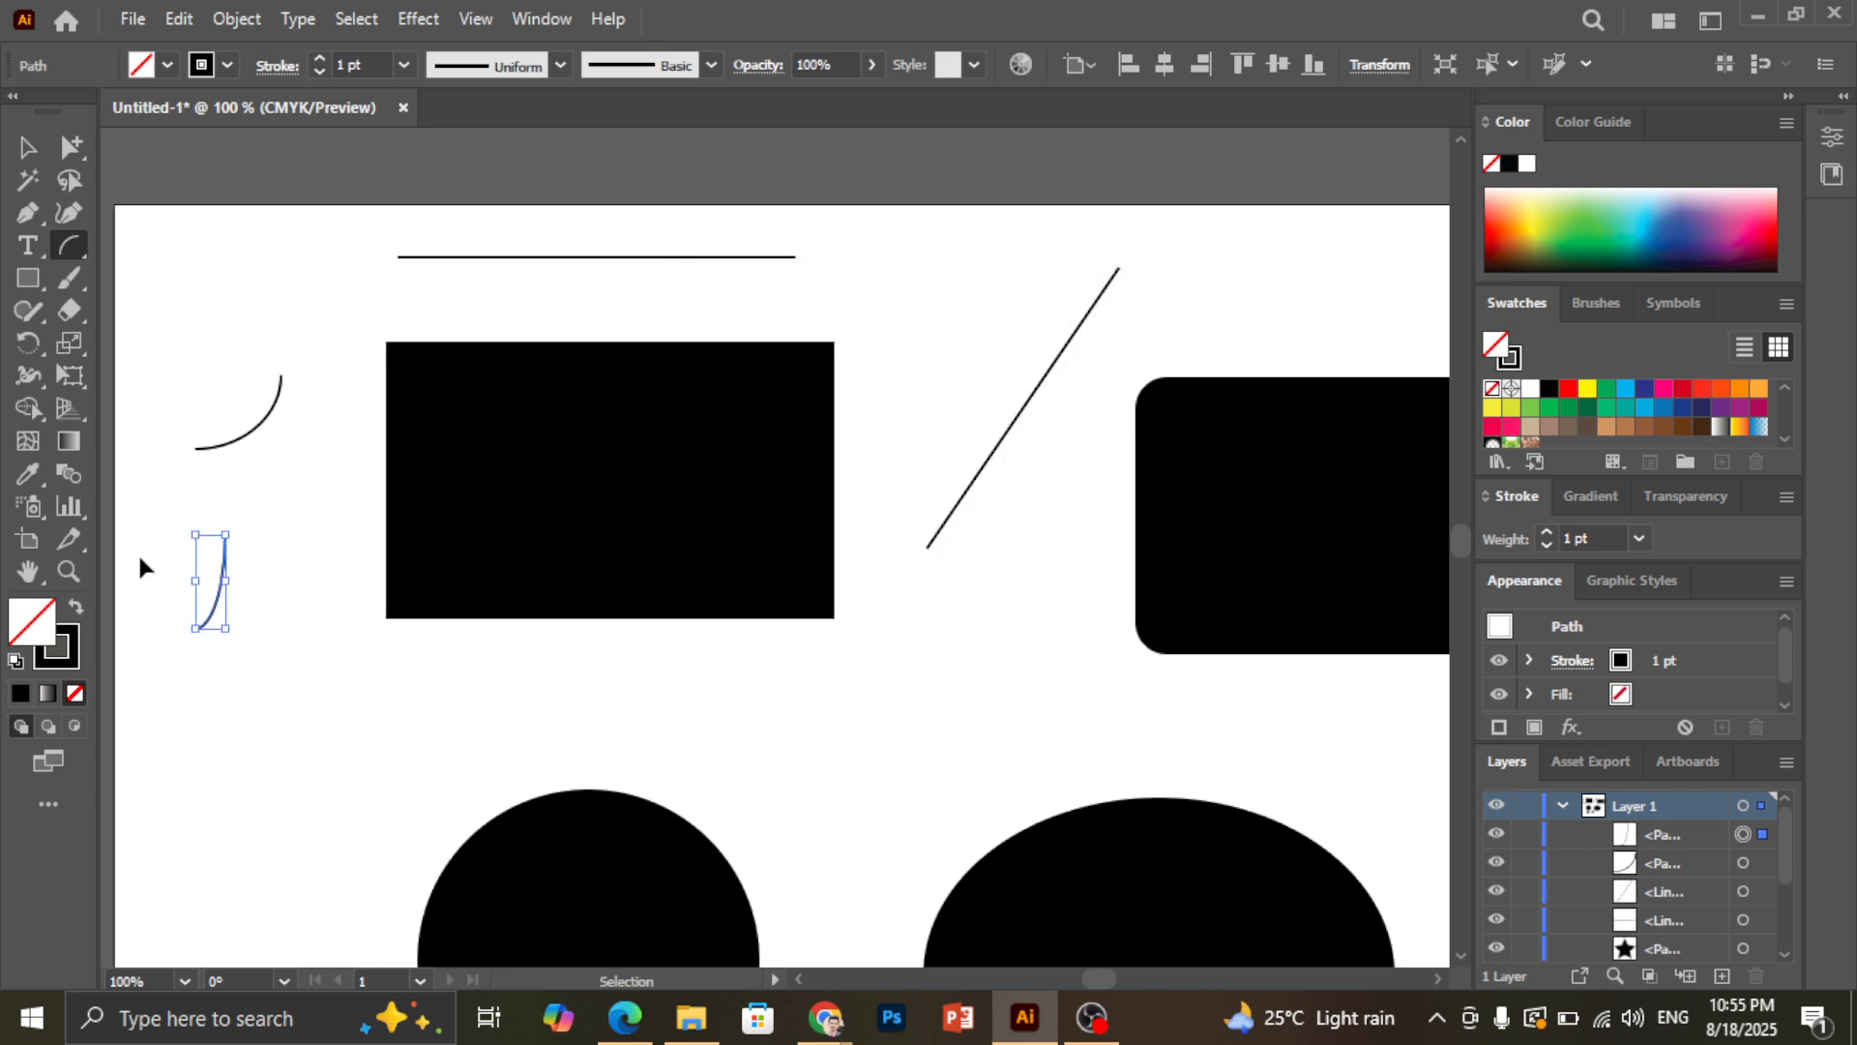
{"action": "key", "text": "ctrl+z"}
{"action": "key", "text": "ctrl+z"}
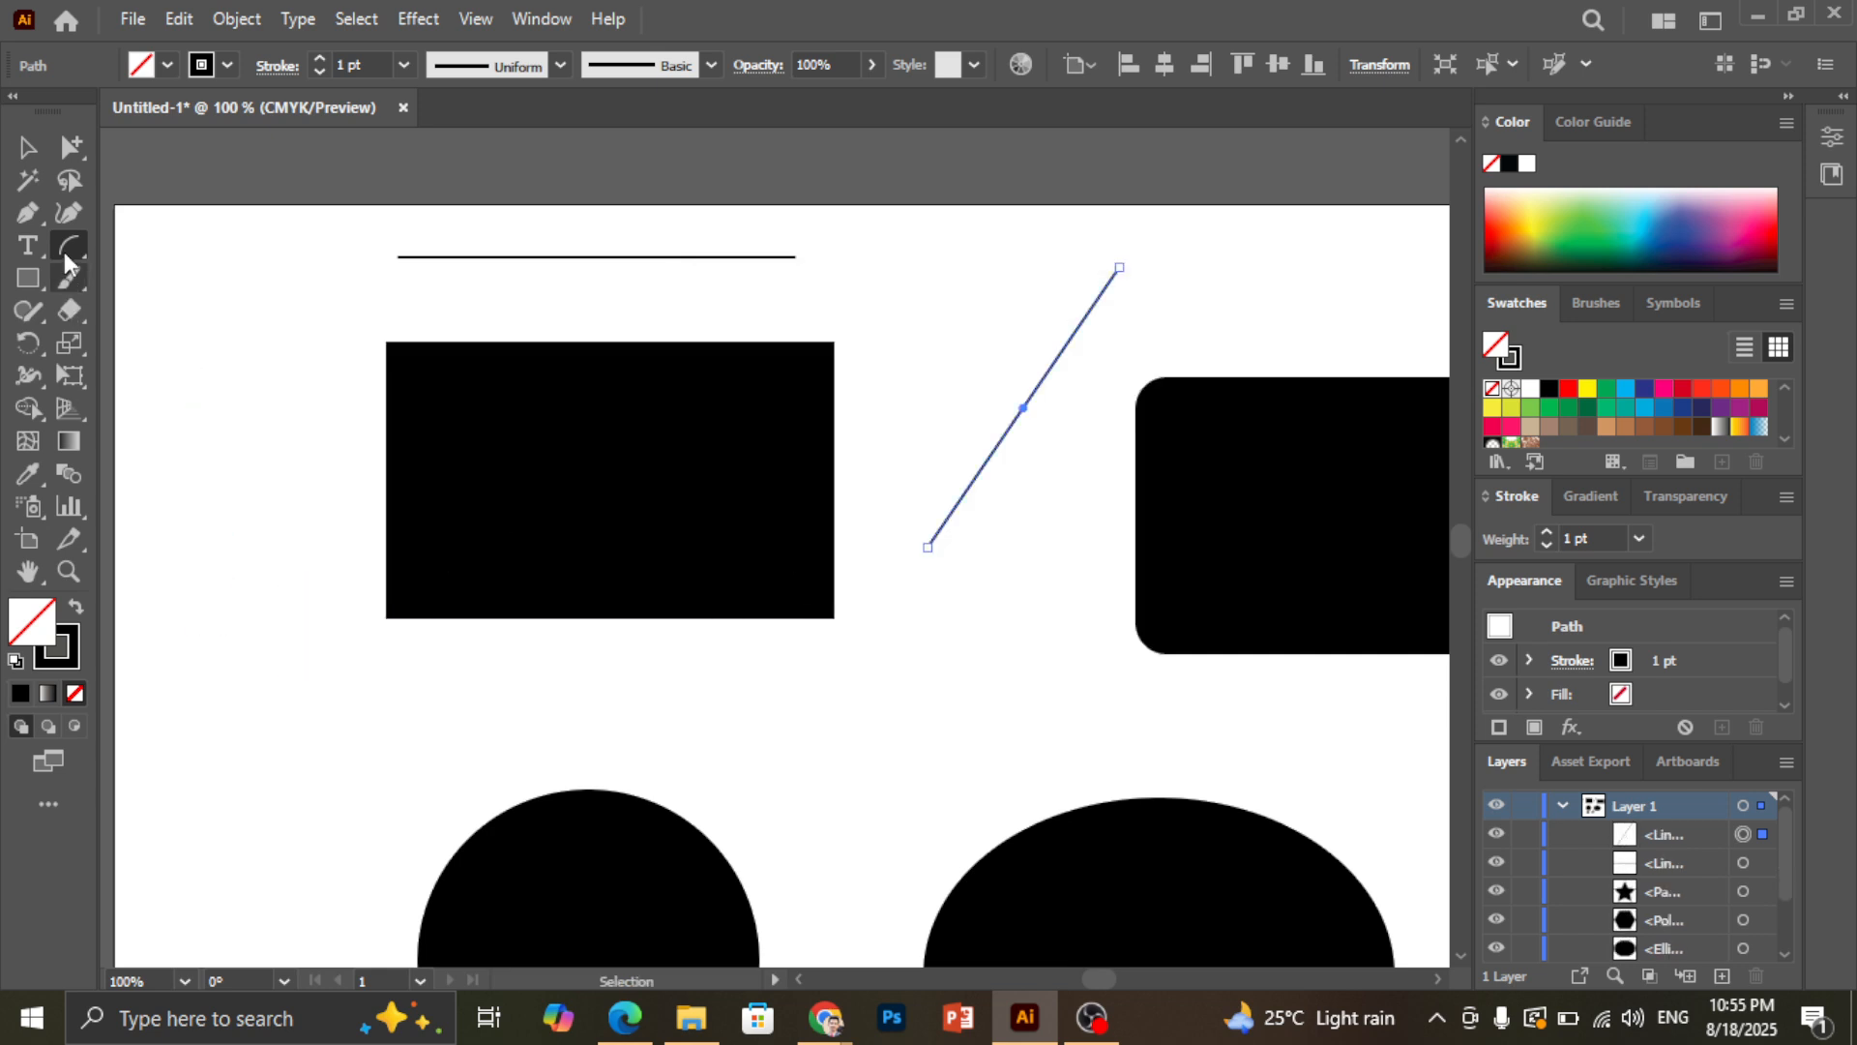
Draw a large spiral in the empty space to the right of the ellipse with the Spiral Tool
{"action": "left_click", "coordinate": [66, 248]}
{"action": "left_click", "coordinate": [191, 317]}
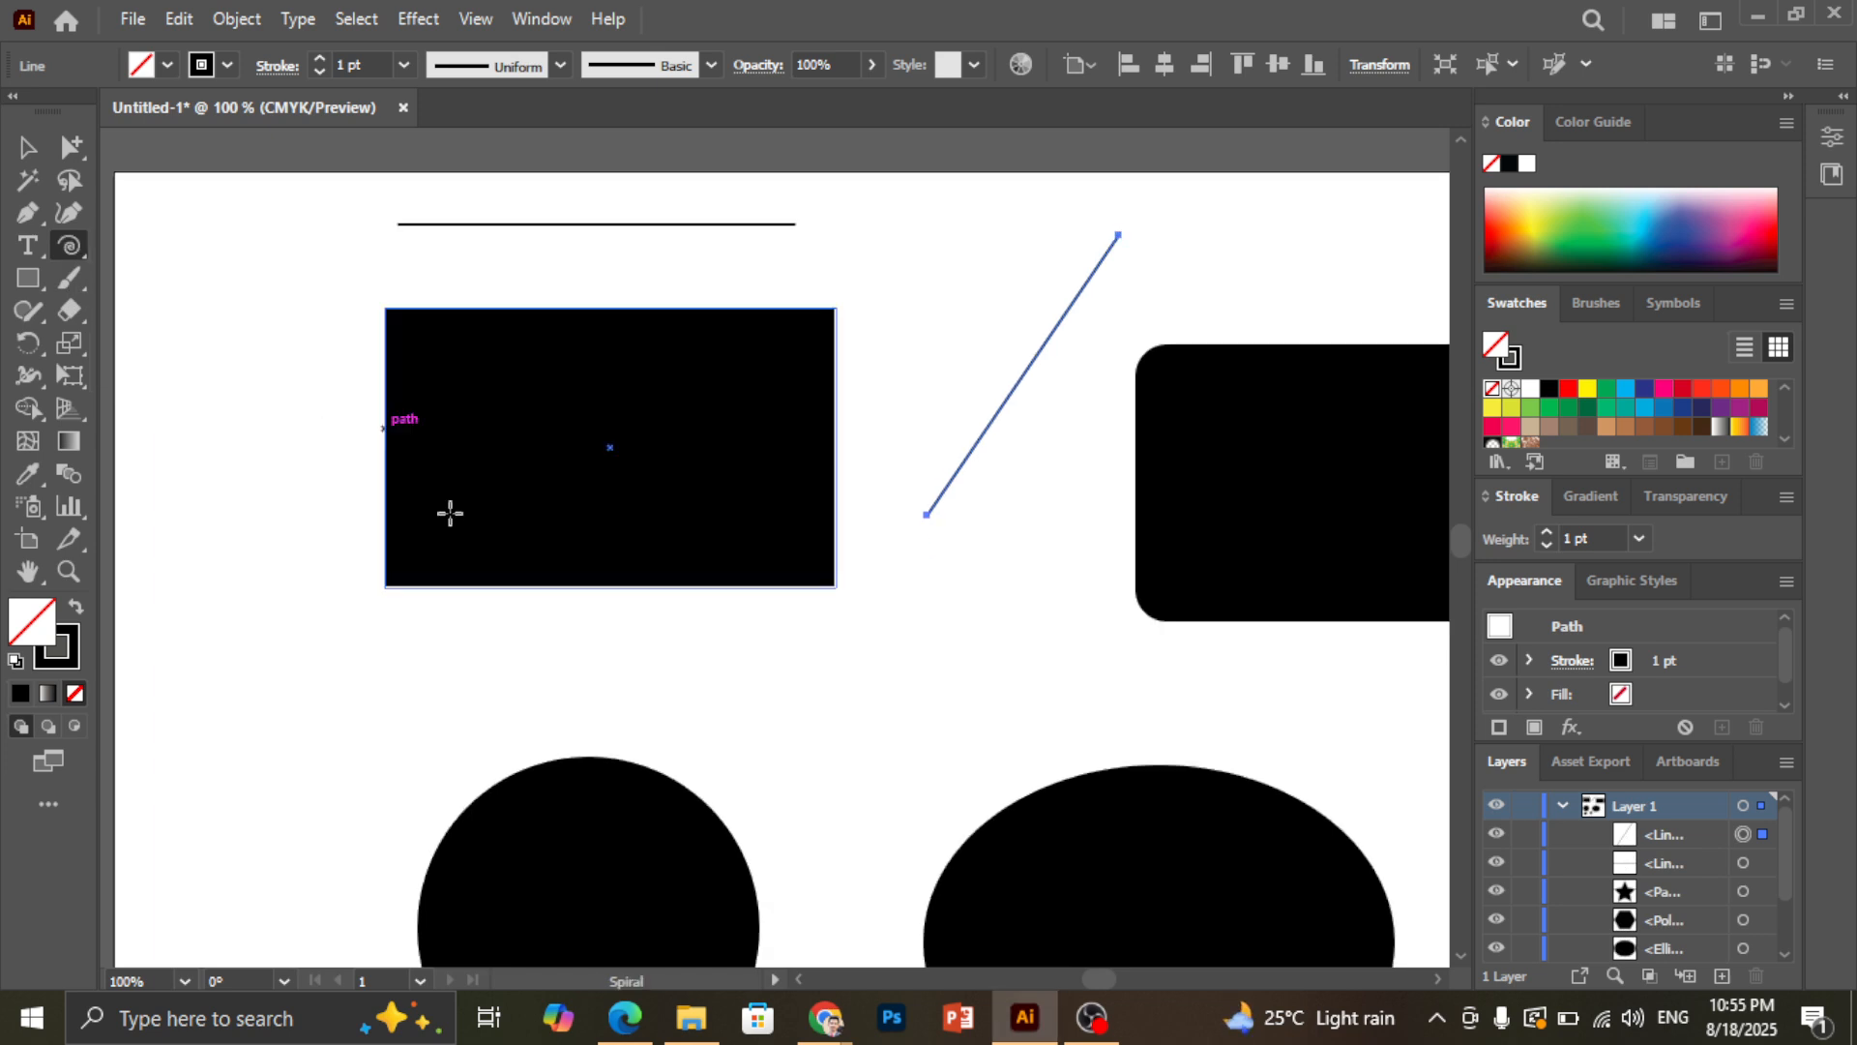
{"action": "scroll", "coordinate": [448, 518], "scroll_direction": "down", "scroll_amount": 3}
{"action": "scroll", "coordinate": [441, 521], "scroll_direction": "down", "scroll_amount": 4}
{"action": "scroll", "coordinate": [721, 555], "scroll_direction": "up", "scroll_amount": 4}
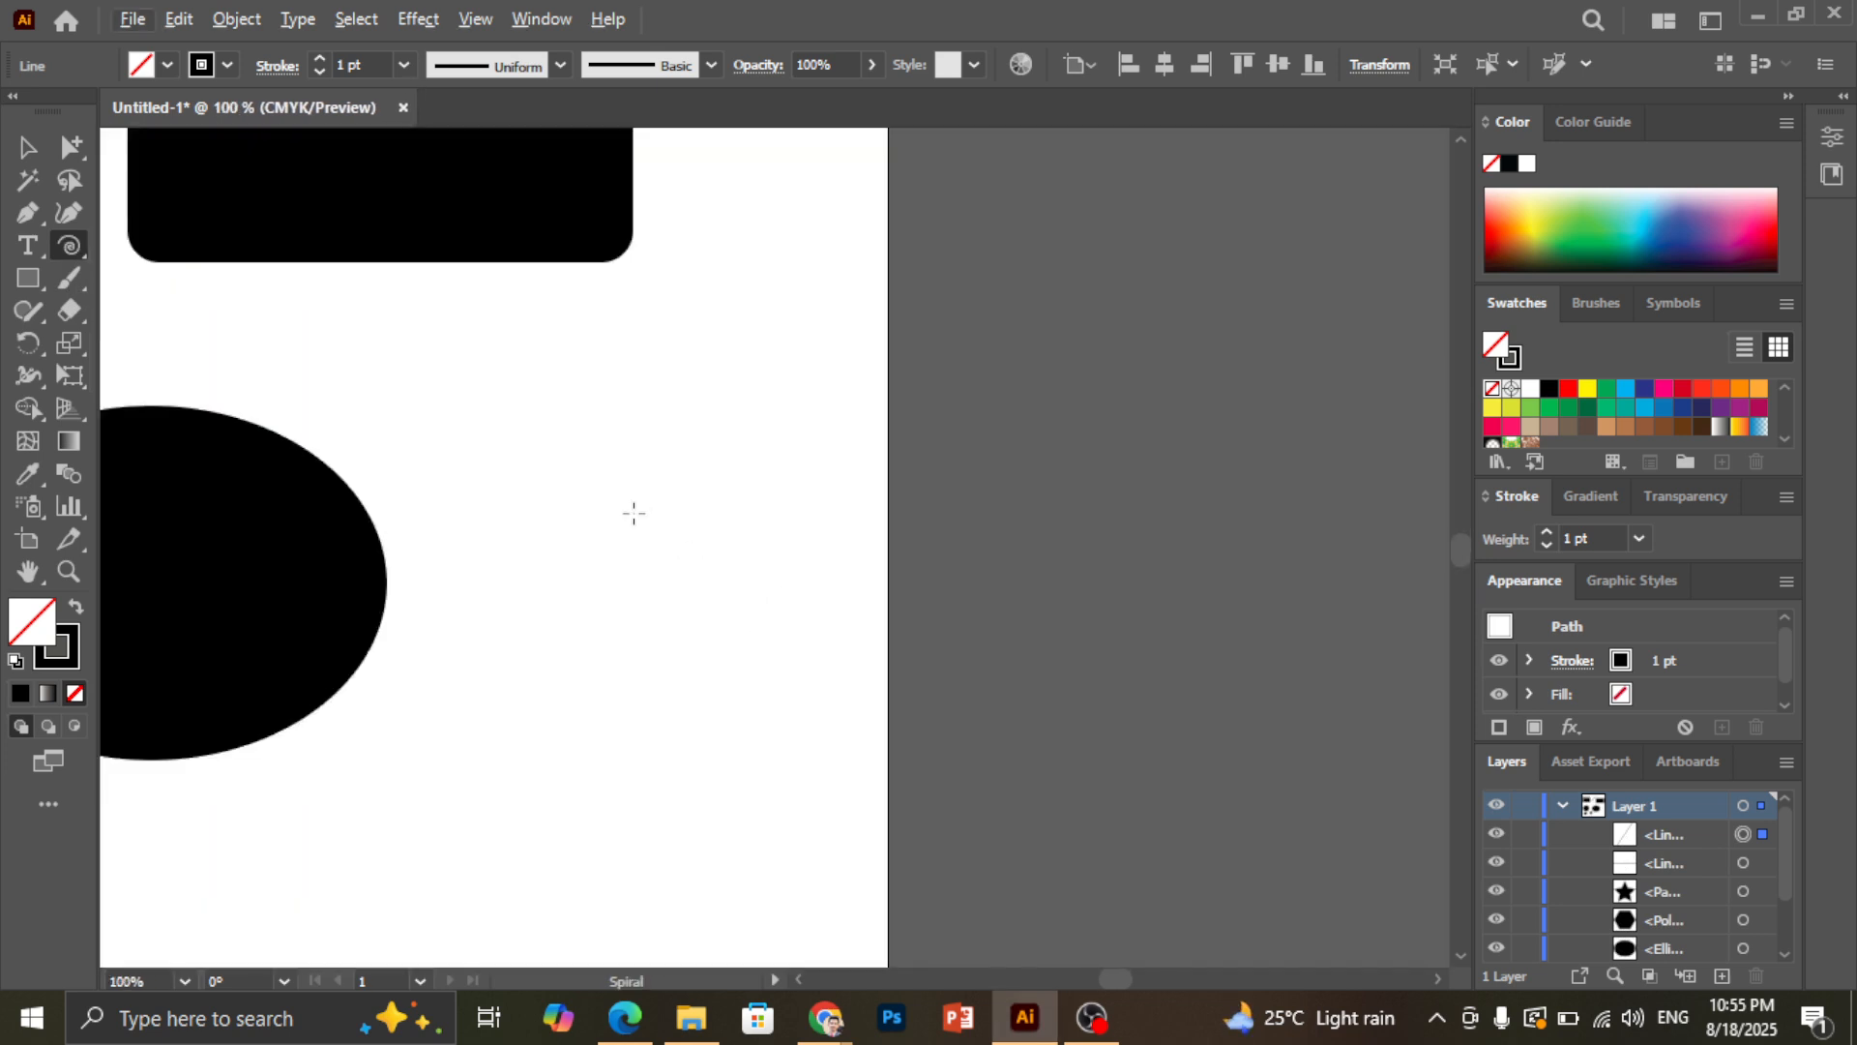
{"action": "left_click_drag", "start_coordinate": [630, 510], "coordinate": [751, 656]}
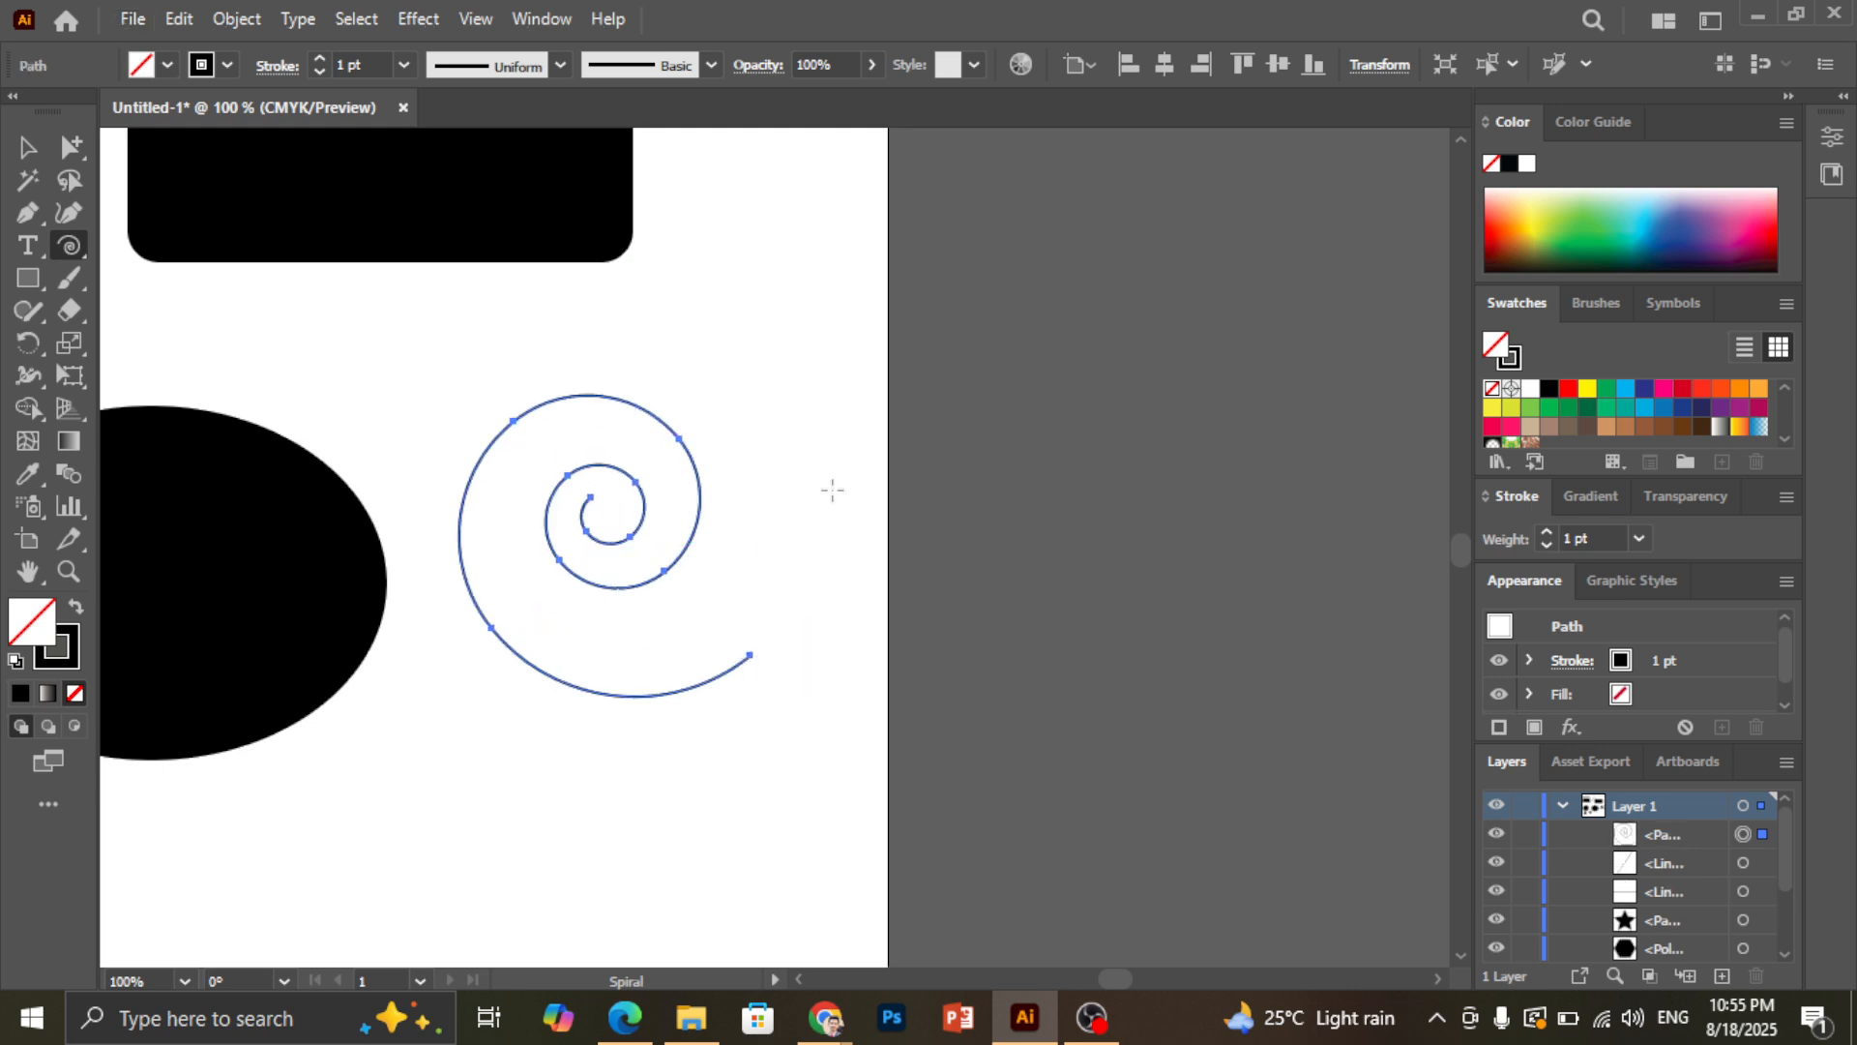
Draw two smaller spirals side by side below the large one, the right one about 0.99 by 0.97 in
{"action": "left_click_drag", "start_coordinate": [832, 490], "coordinate": [920, 605]}
{"action": "key", "text": "ctrl+z"}
{"action": "scroll", "coordinate": [667, 571], "scroll_direction": "down", "scroll_amount": 3}
{"action": "scroll", "coordinate": [593, 558], "scroll_direction": "down", "scroll_amount": 1}
{"action": "left_click_drag", "start_coordinate": [496, 674], "coordinate": [614, 757]}
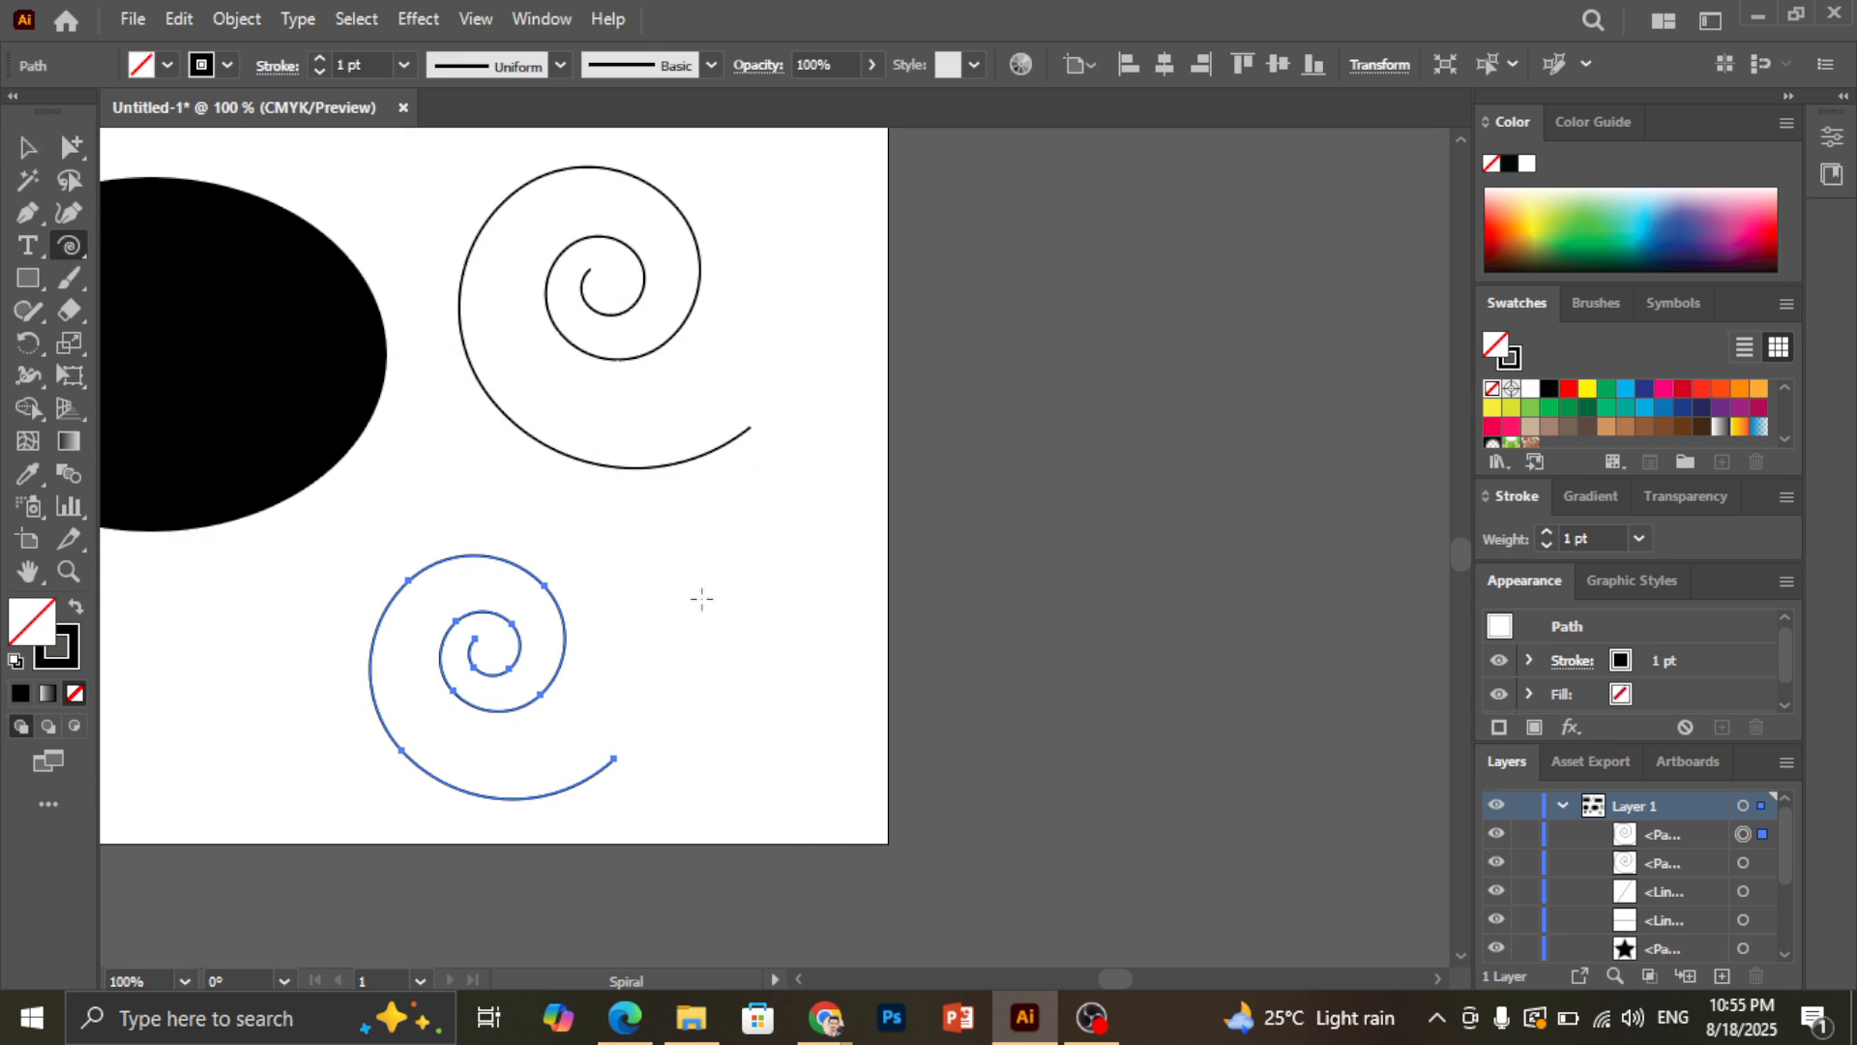
{"action": "left_click_drag", "start_coordinate": [708, 599], "coordinate": [767, 662]}
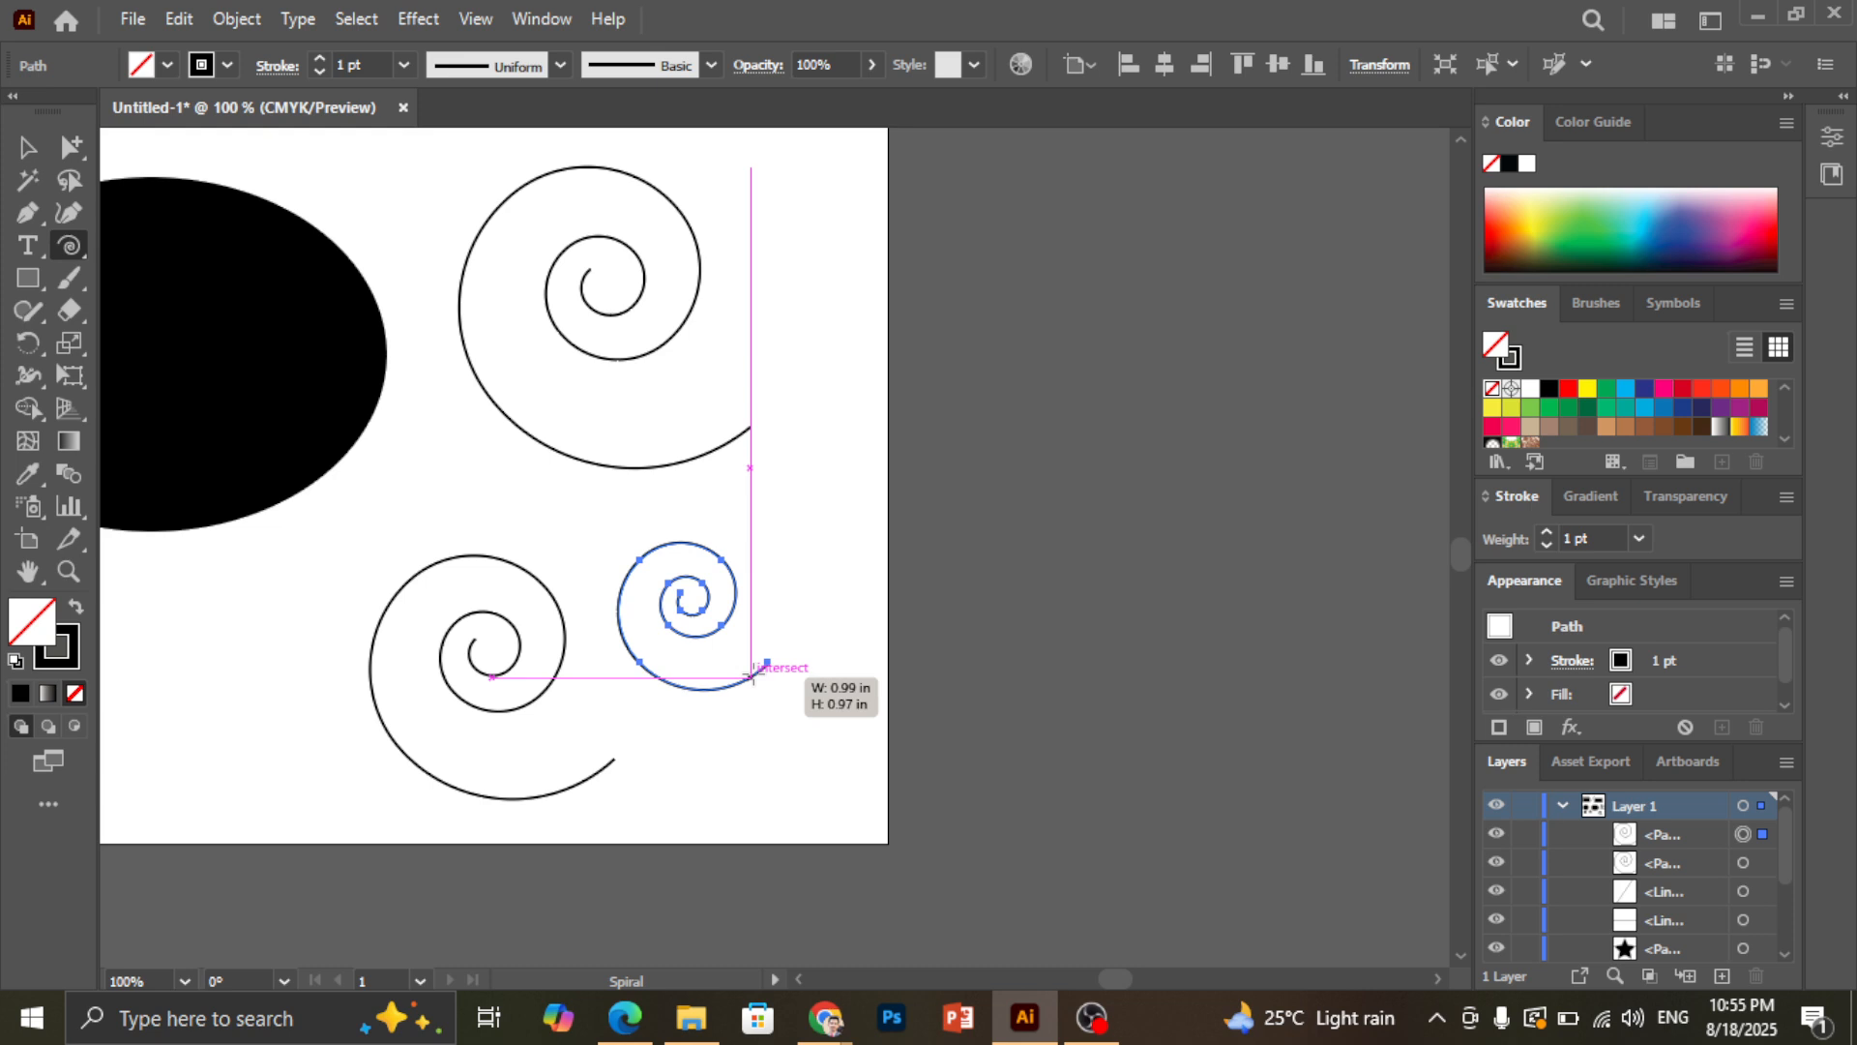
Draw a large rectangular grid in the empty area to the right of the artboard with the Rectangular Grid Tool
{"action": "left_click", "coordinate": [62, 249]}
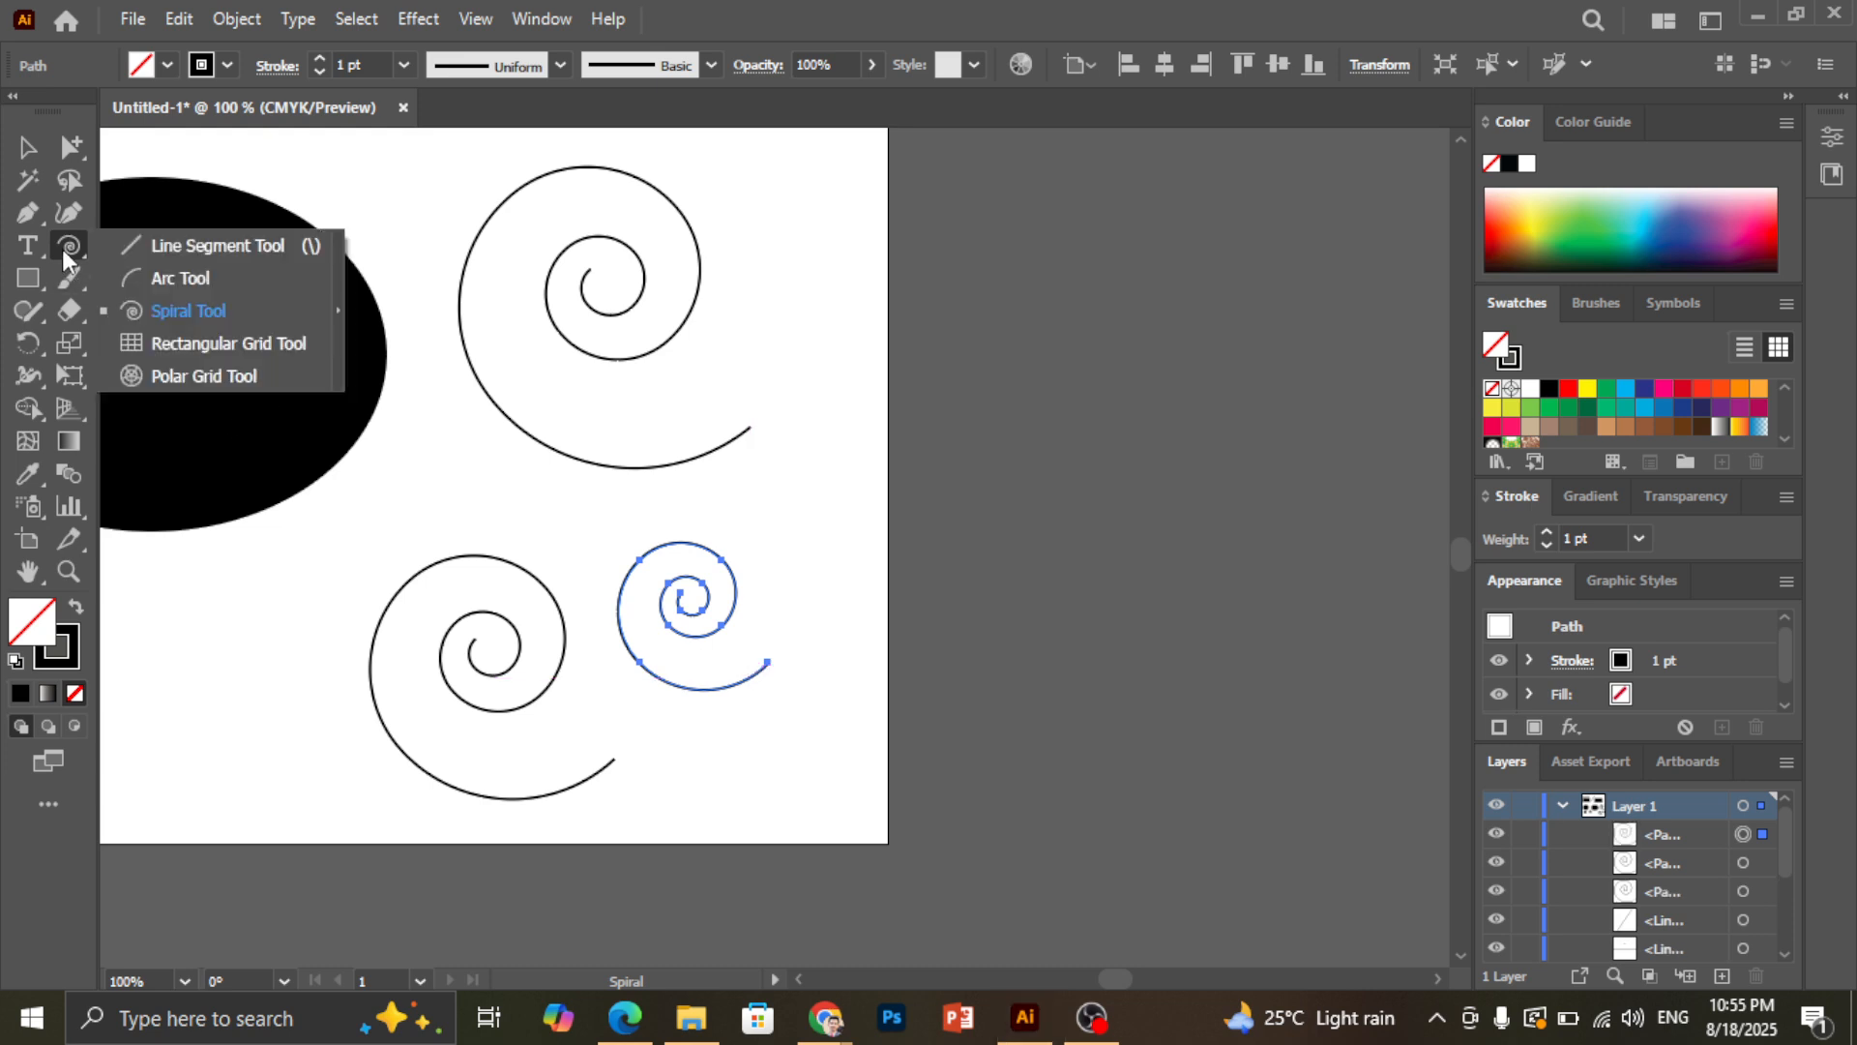
{"action": "left_click", "coordinate": [206, 344]}
{"action": "key", "text": "ctrl+minus"}
{"action": "key", "text": "ctrl+minus"}
{"action": "key", "text": "ctrl+minus"}
{"action": "key", "text": "ctrl+minus"}
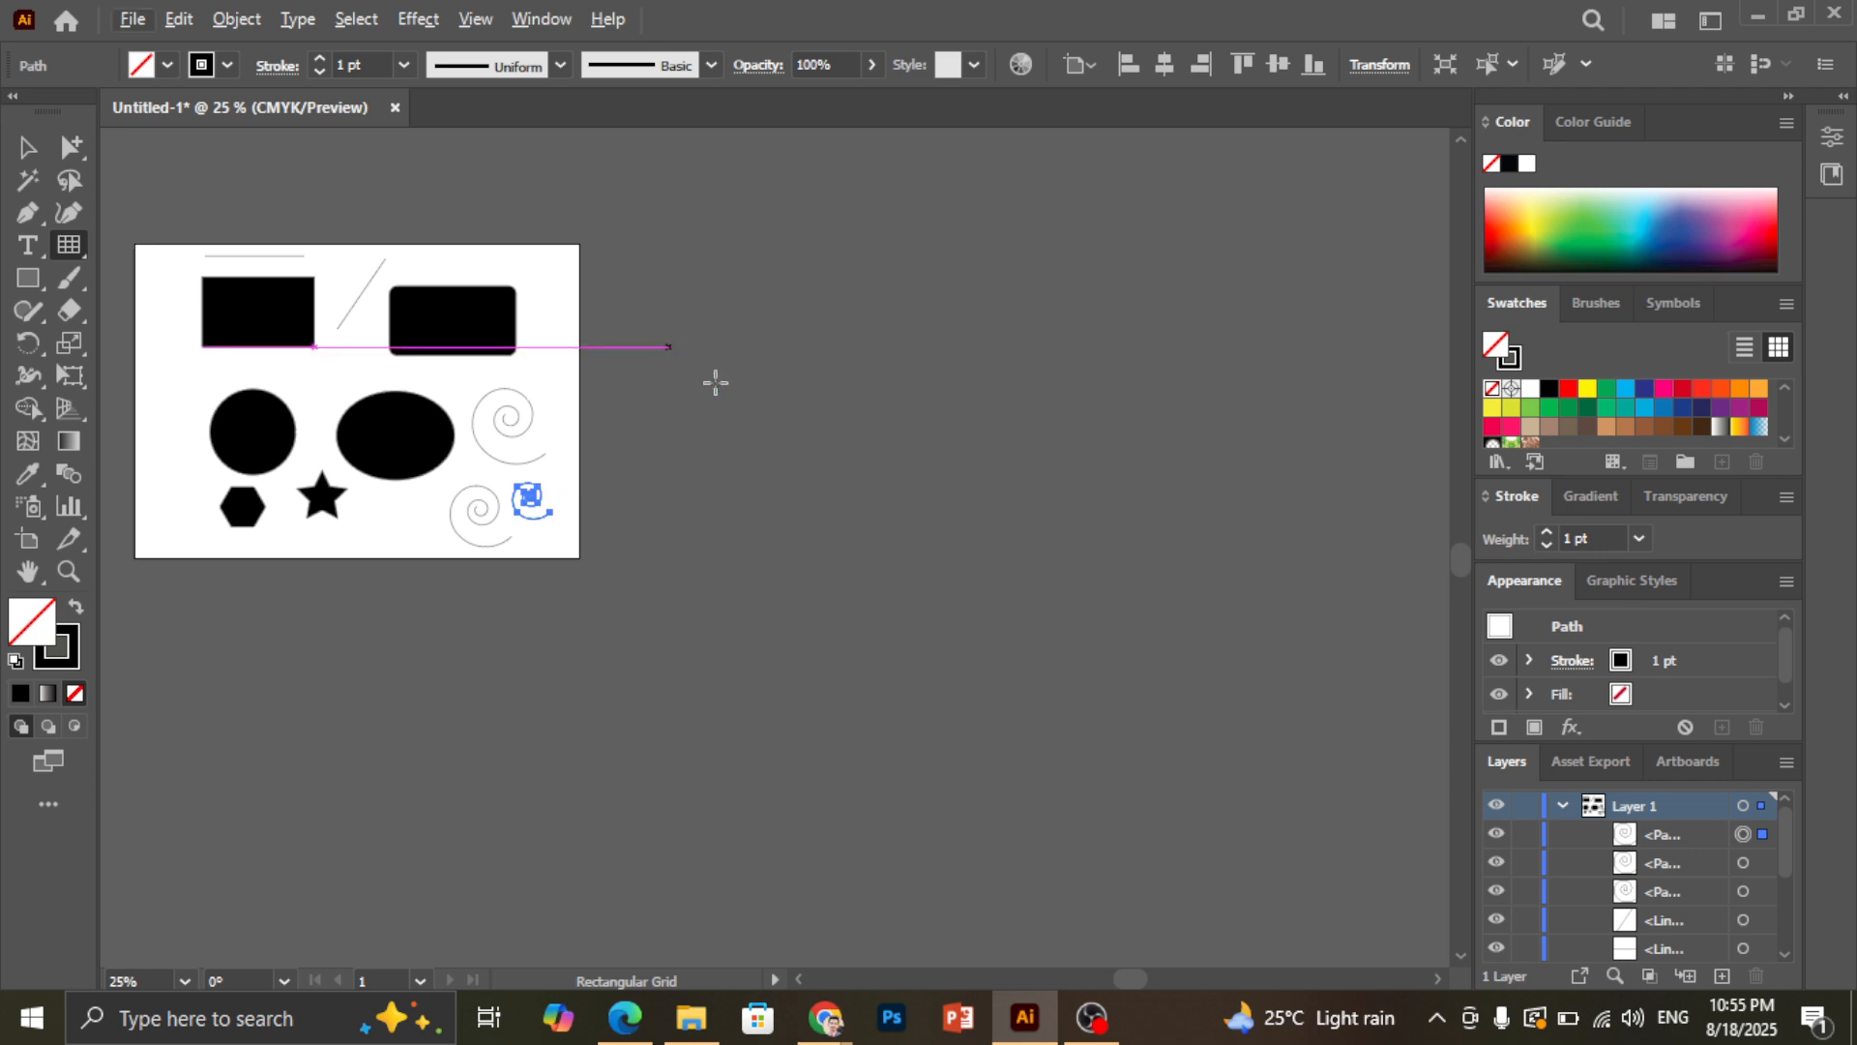
{"action": "left_click_drag", "start_coordinate": [666, 345], "coordinate": [995, 586]}
{"action": "scroll", "coordinate": [808, 435], "scroll_direction": "up", "scroll_amount": 2}
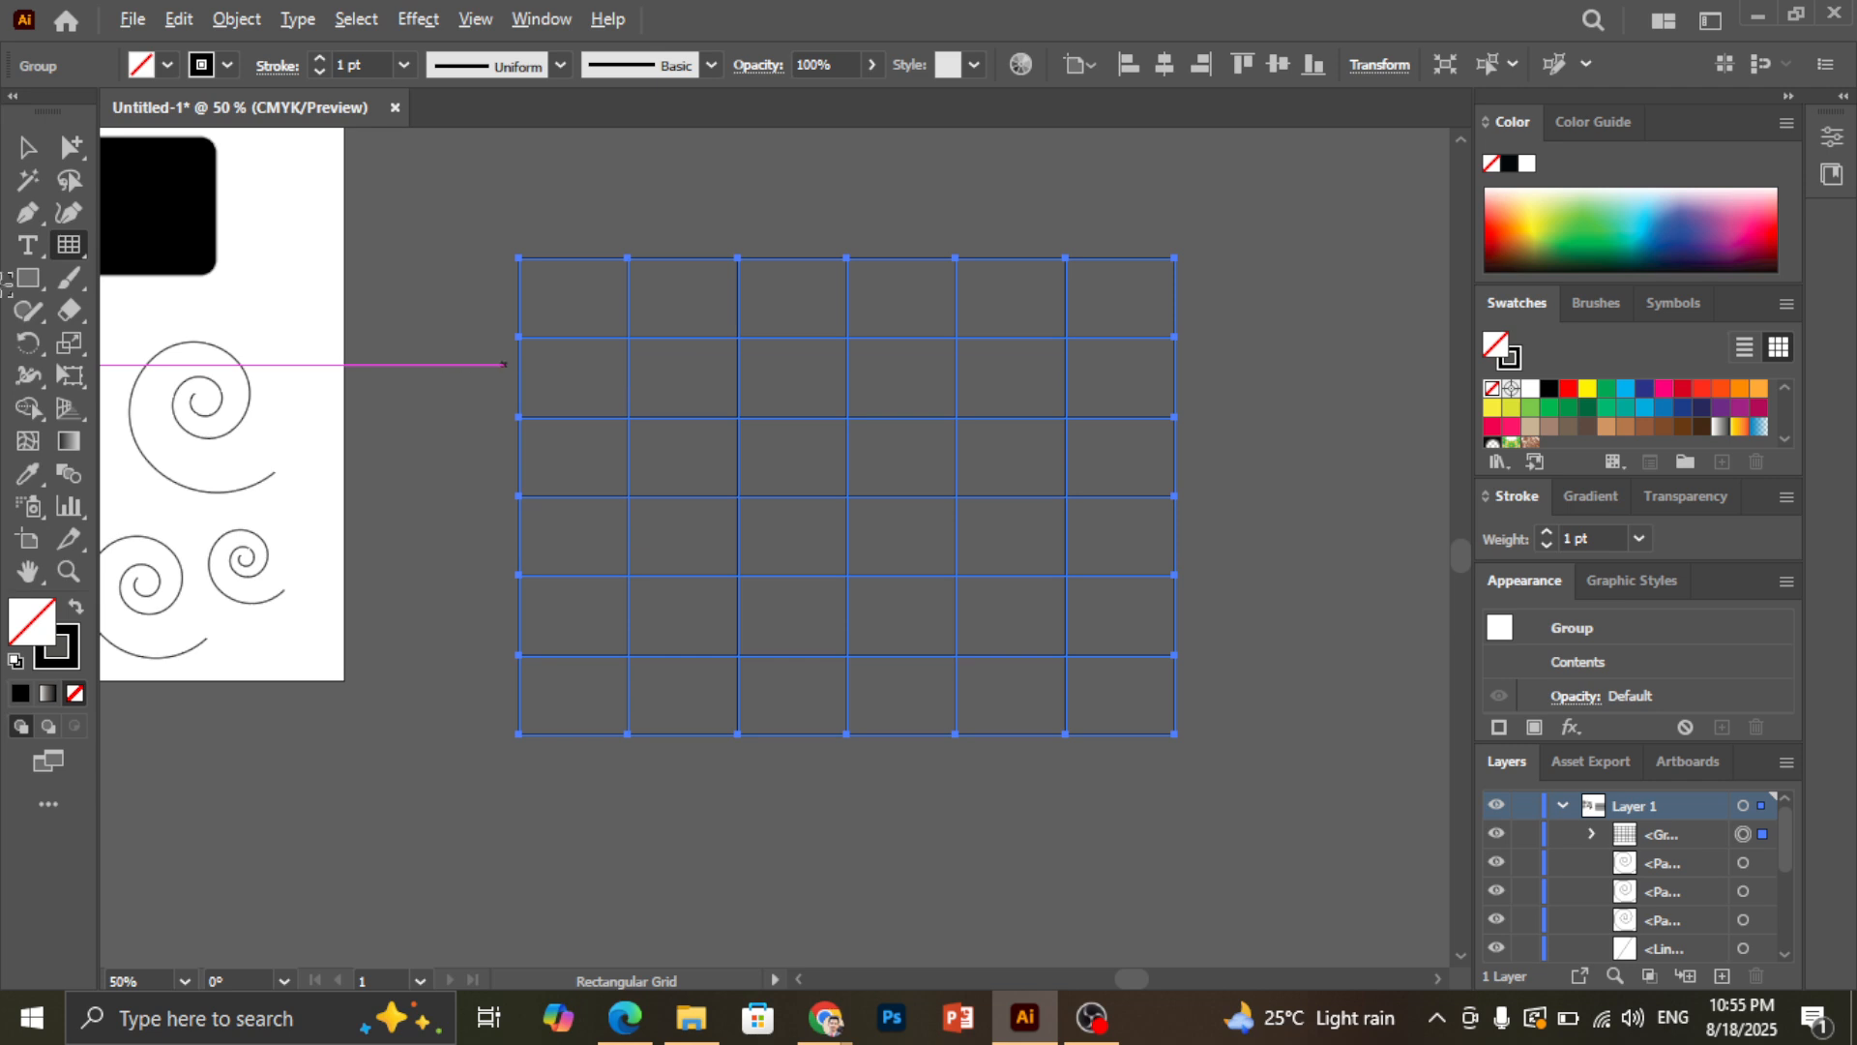
Shift the rectangular grid slightly with the Direct Selection Tool and round its outer corners to about 0.72 in
{"action": "left_click", "coordinate": [62, 247]}
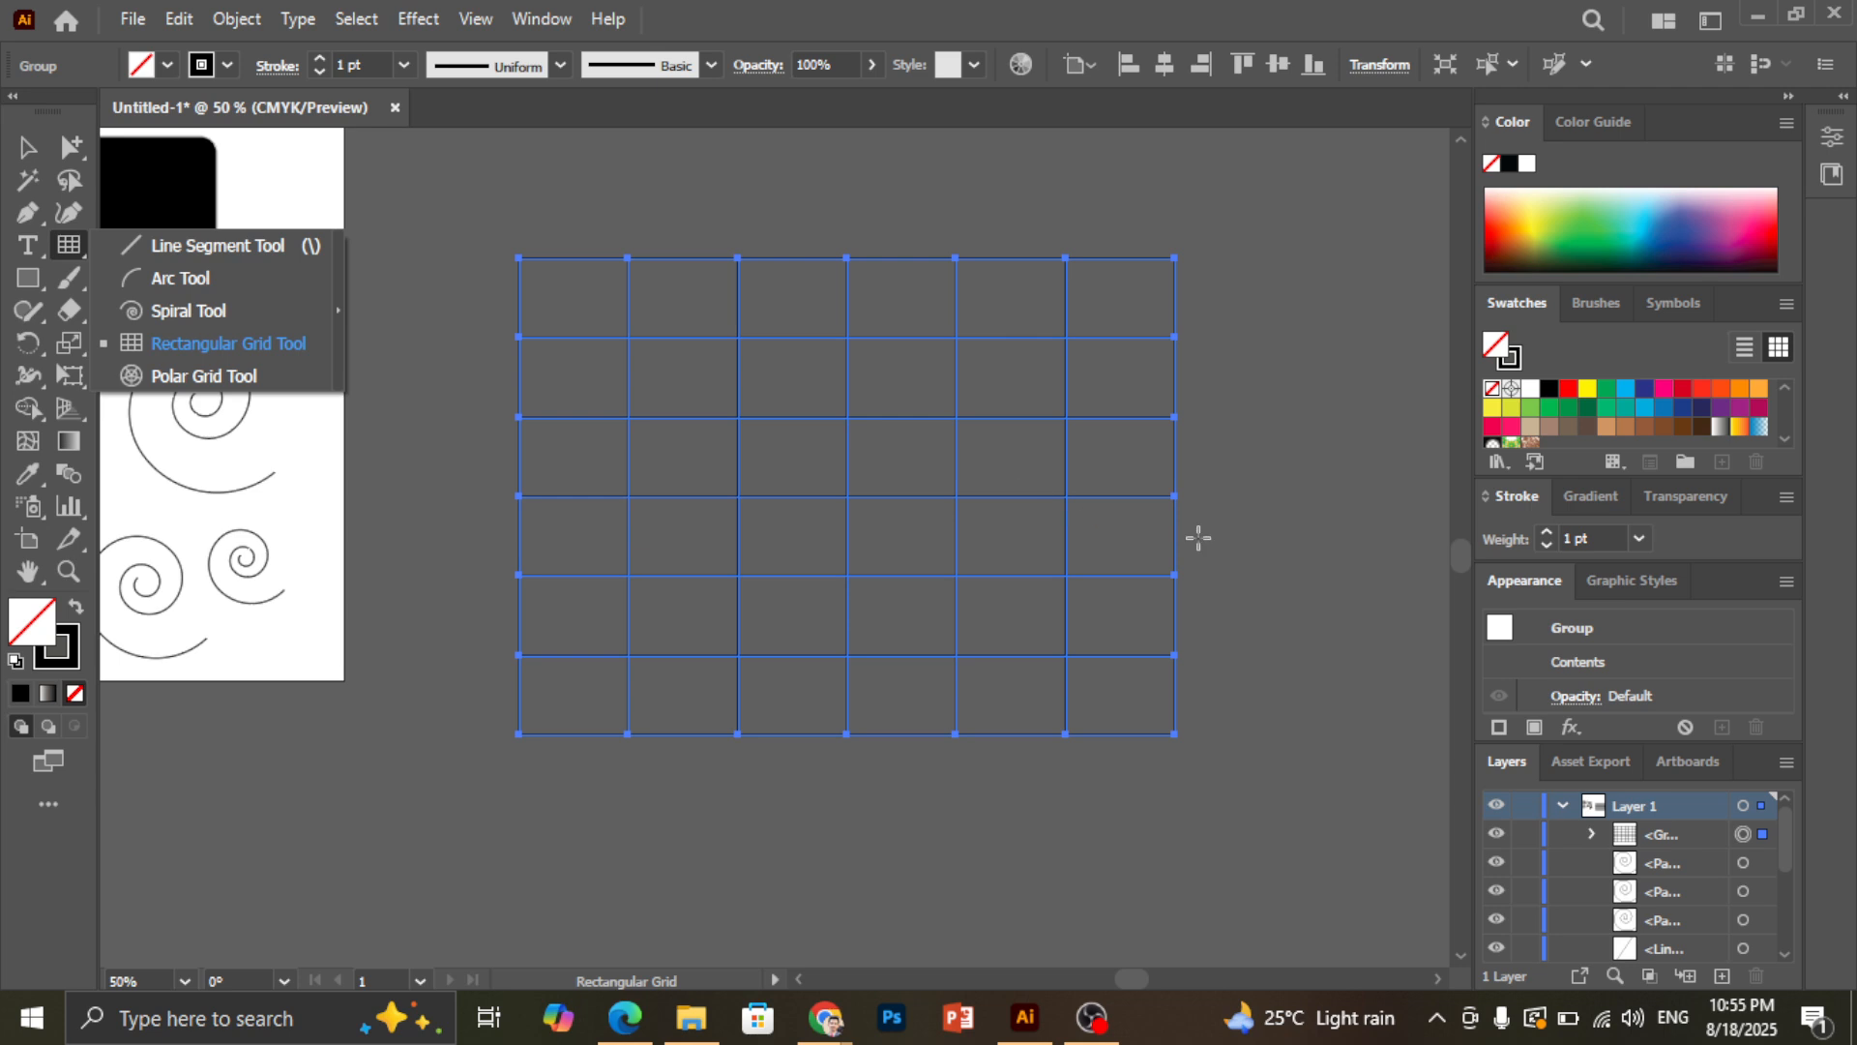
{"action": "left_click", "coordinate": [58, 151]}
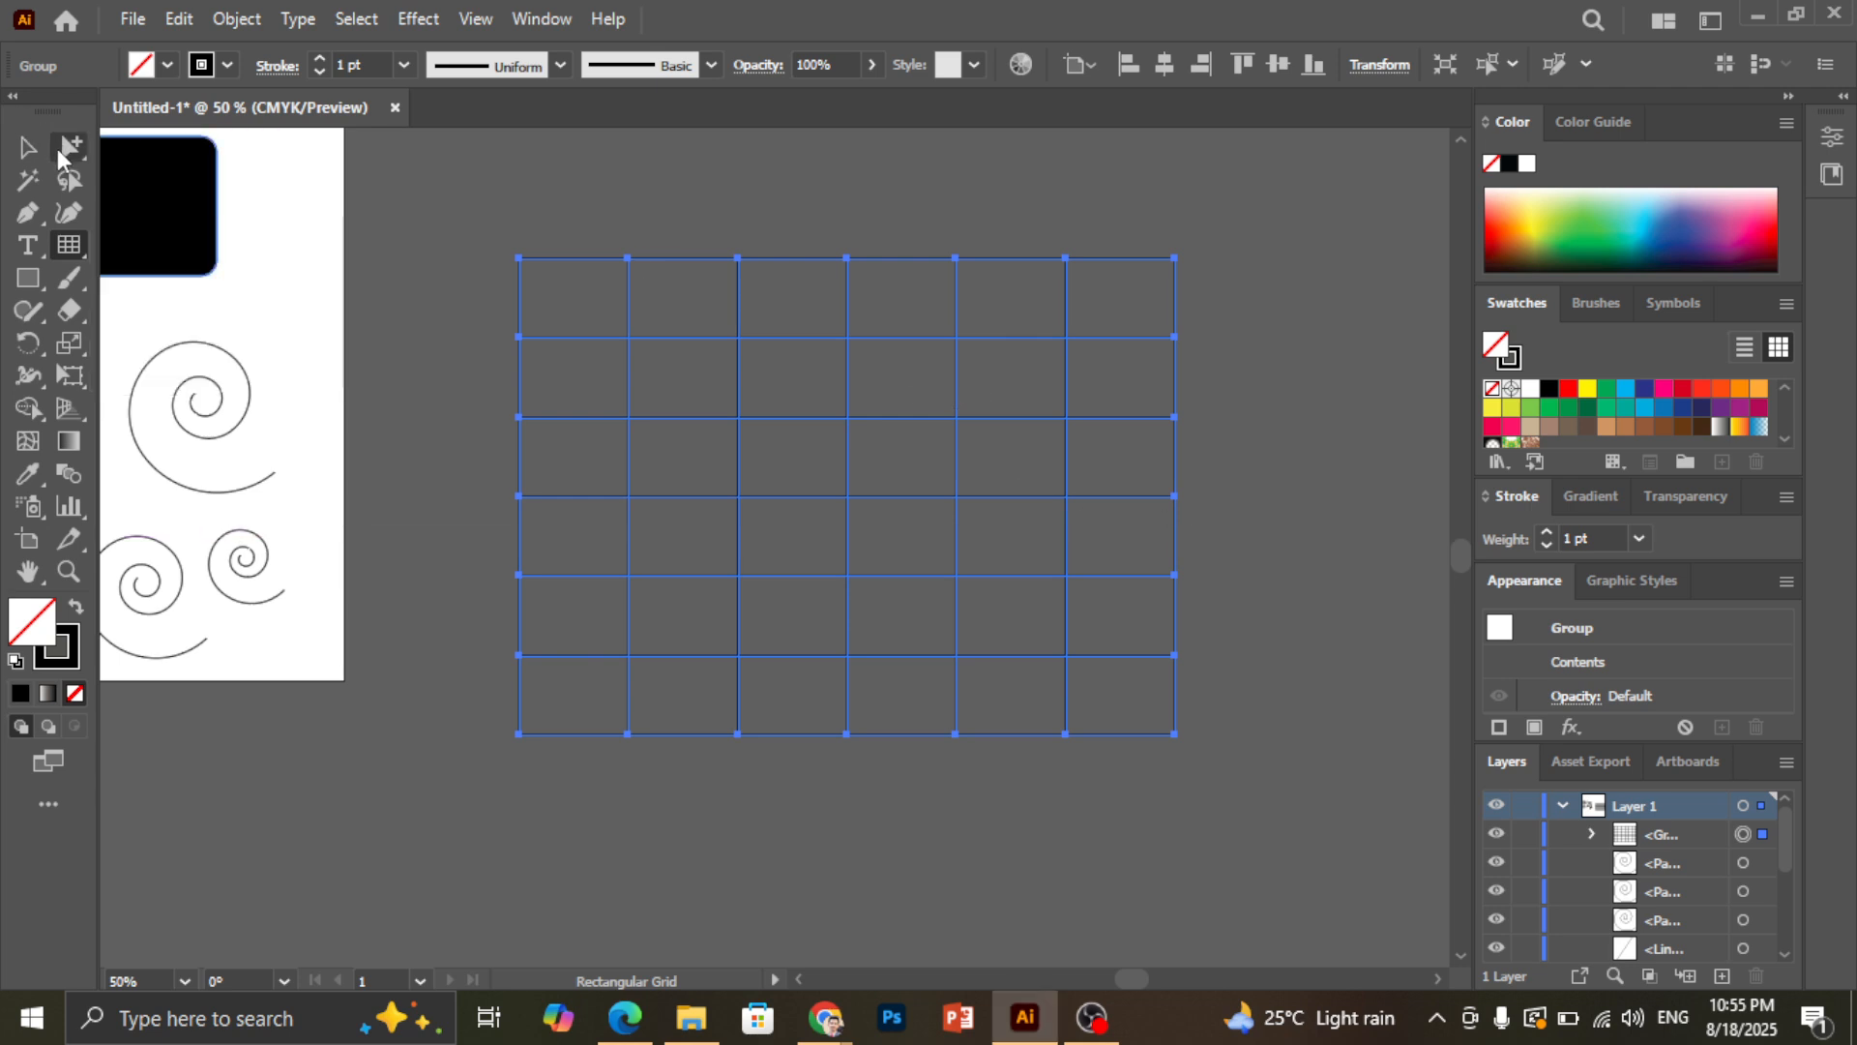
{"action": "left_click", "coordinate": [106, 148]}
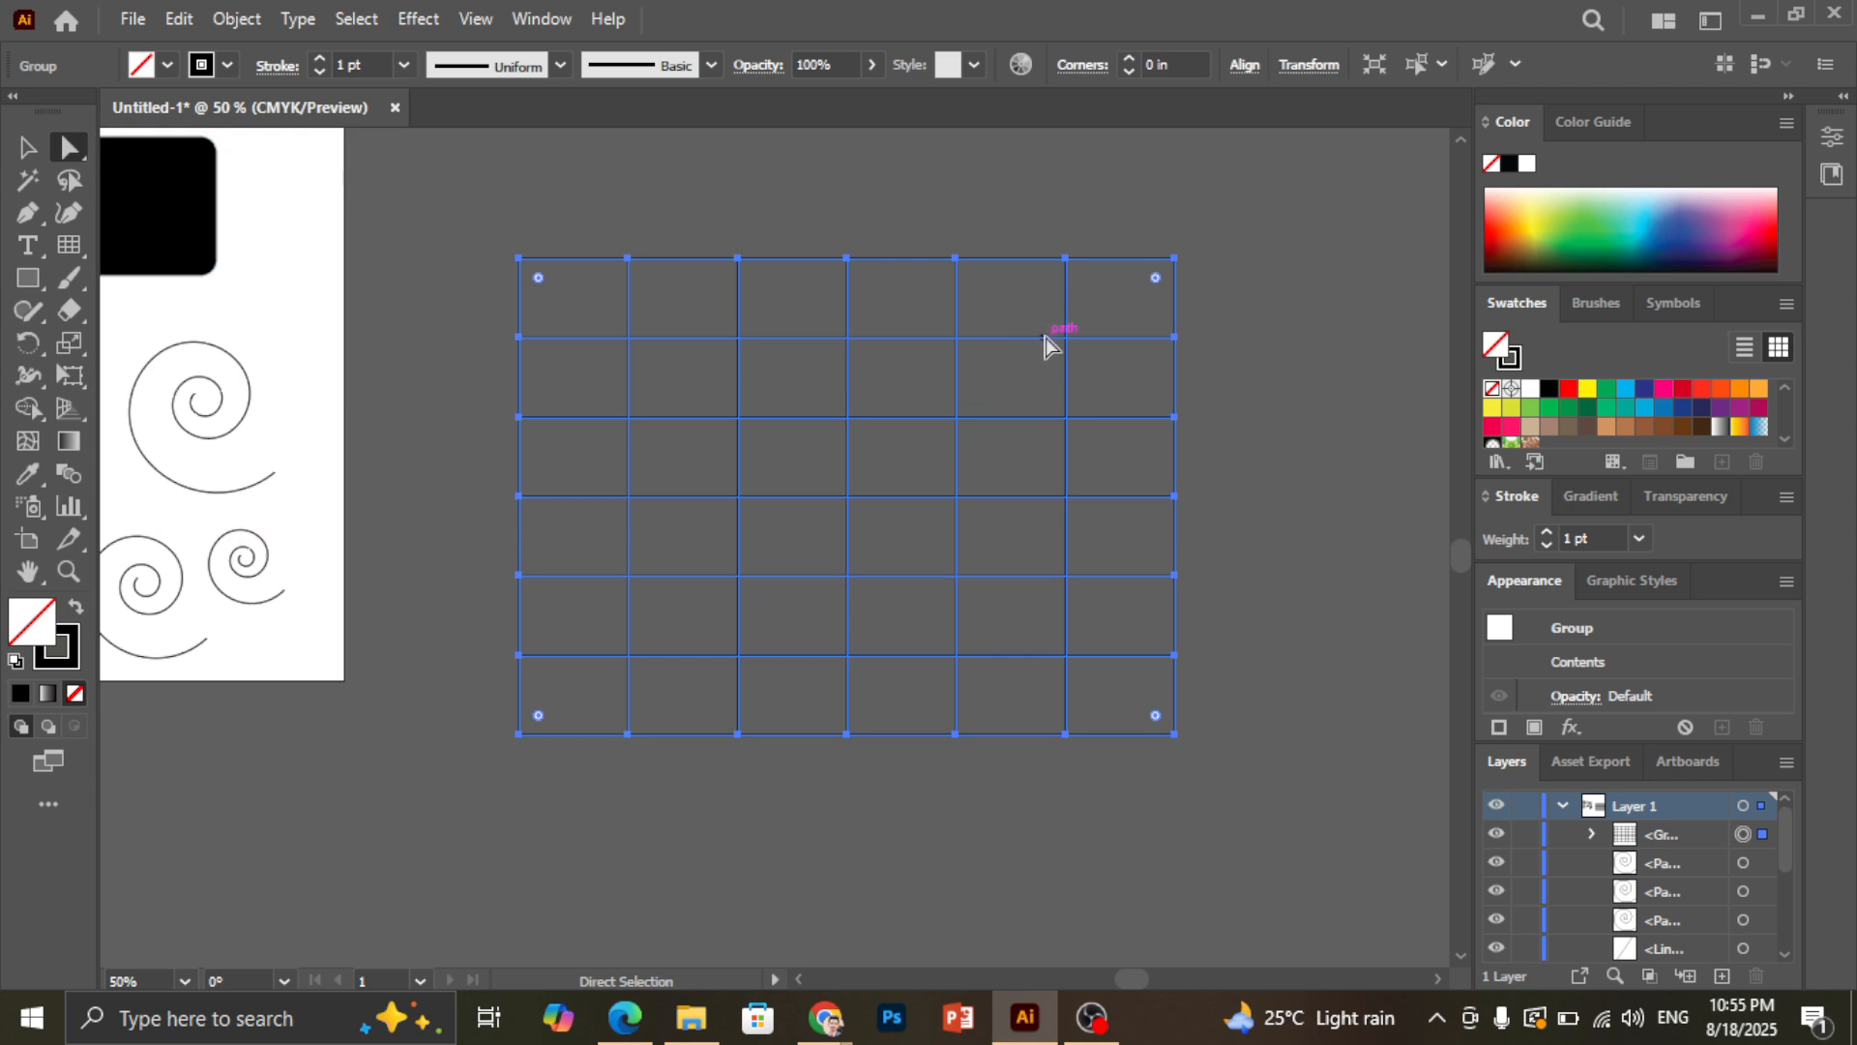
{"action": "left_click_drag", "start_coordinate": [1044, 343], "coordinate": [1076, 329]}
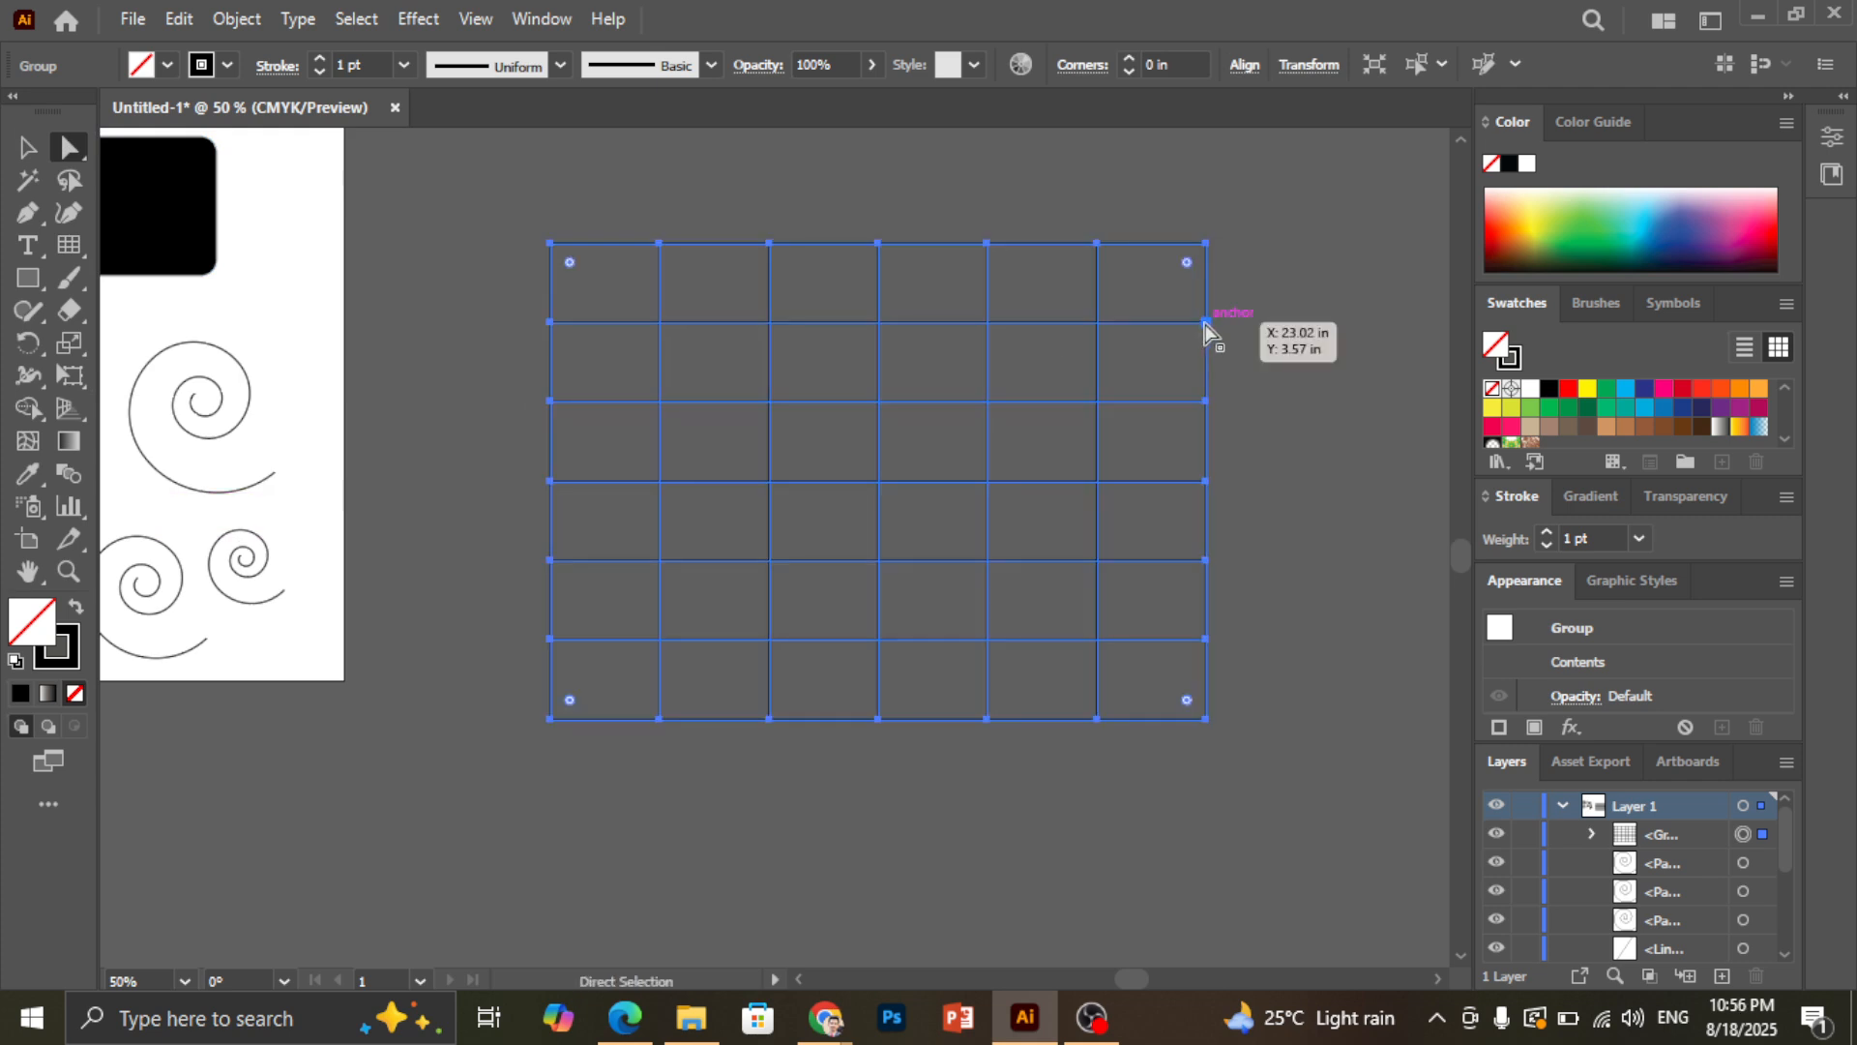
{"action": "left_click_drag", "start_coordinate": [1204, 322], "coordinate": [1151, 280]}
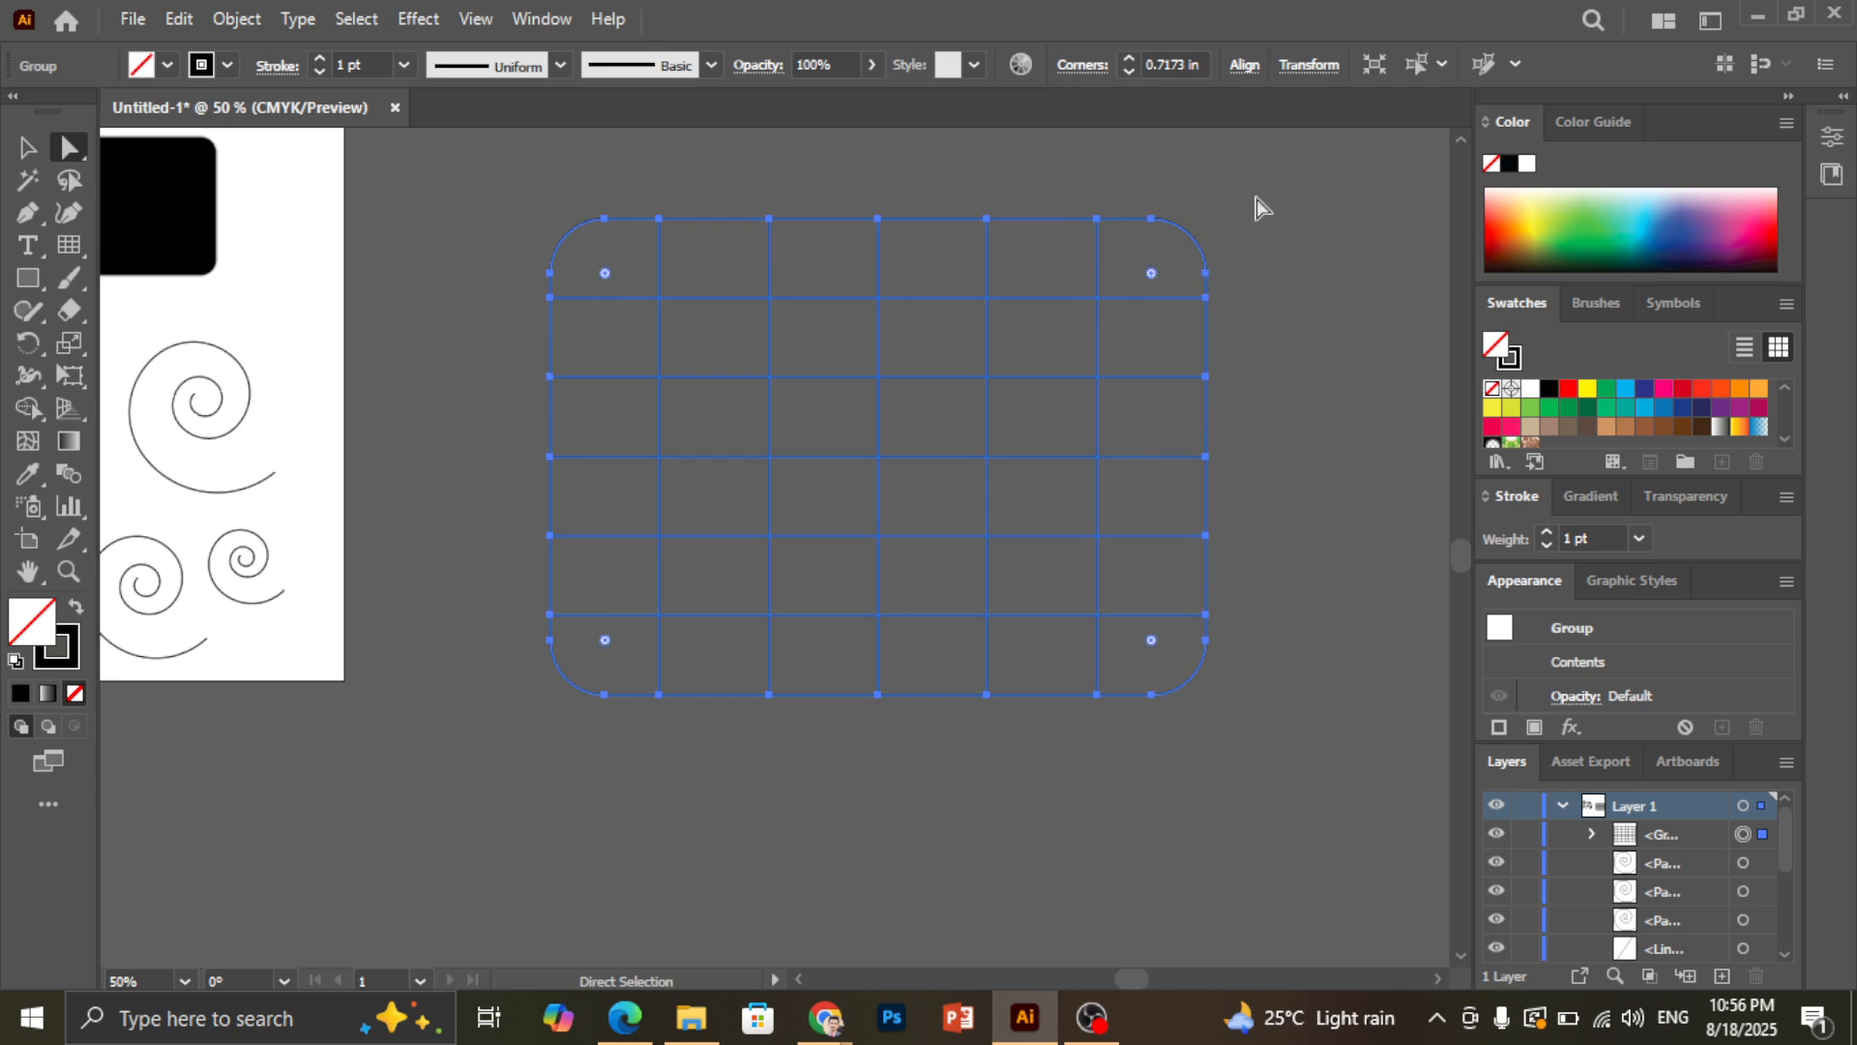
Delete the rounded rectangular grid beside the artboard
{"action": "left_click", "coordinate": [1333, 309]}
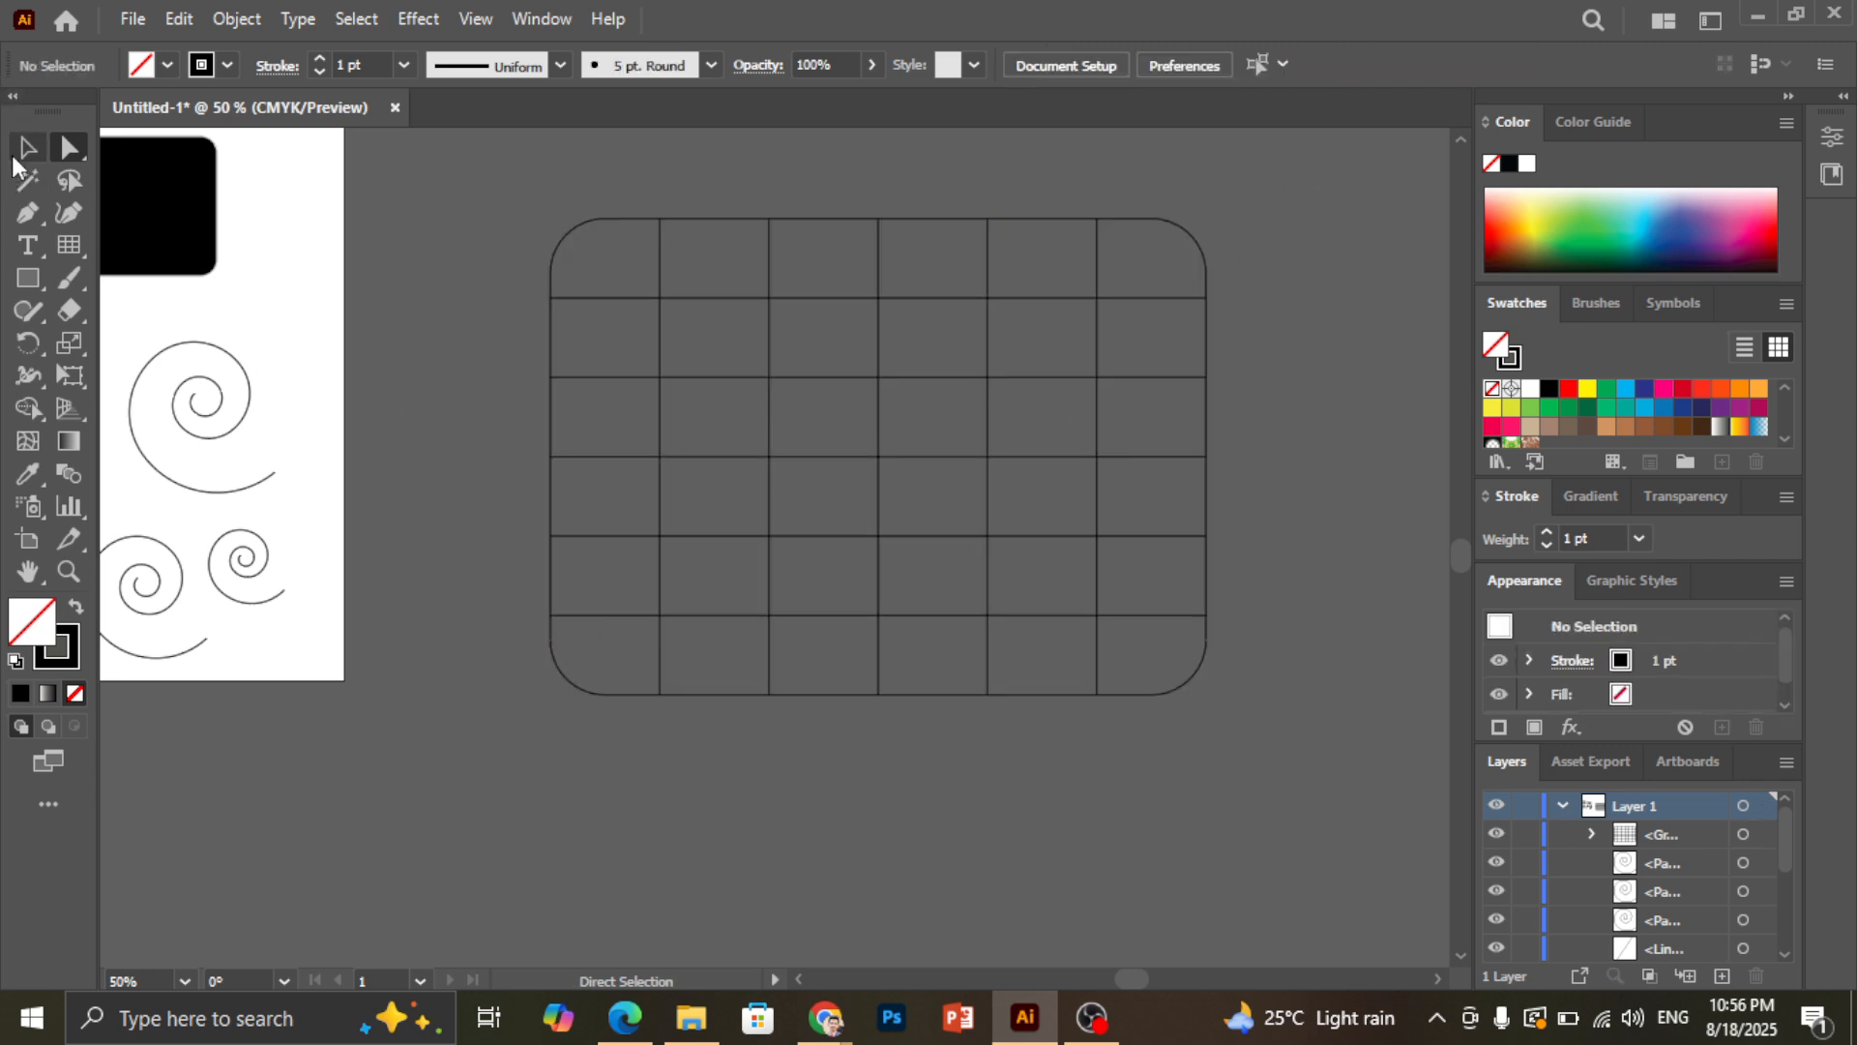
{"action": "left_click", "coordinate": [772, 222]}
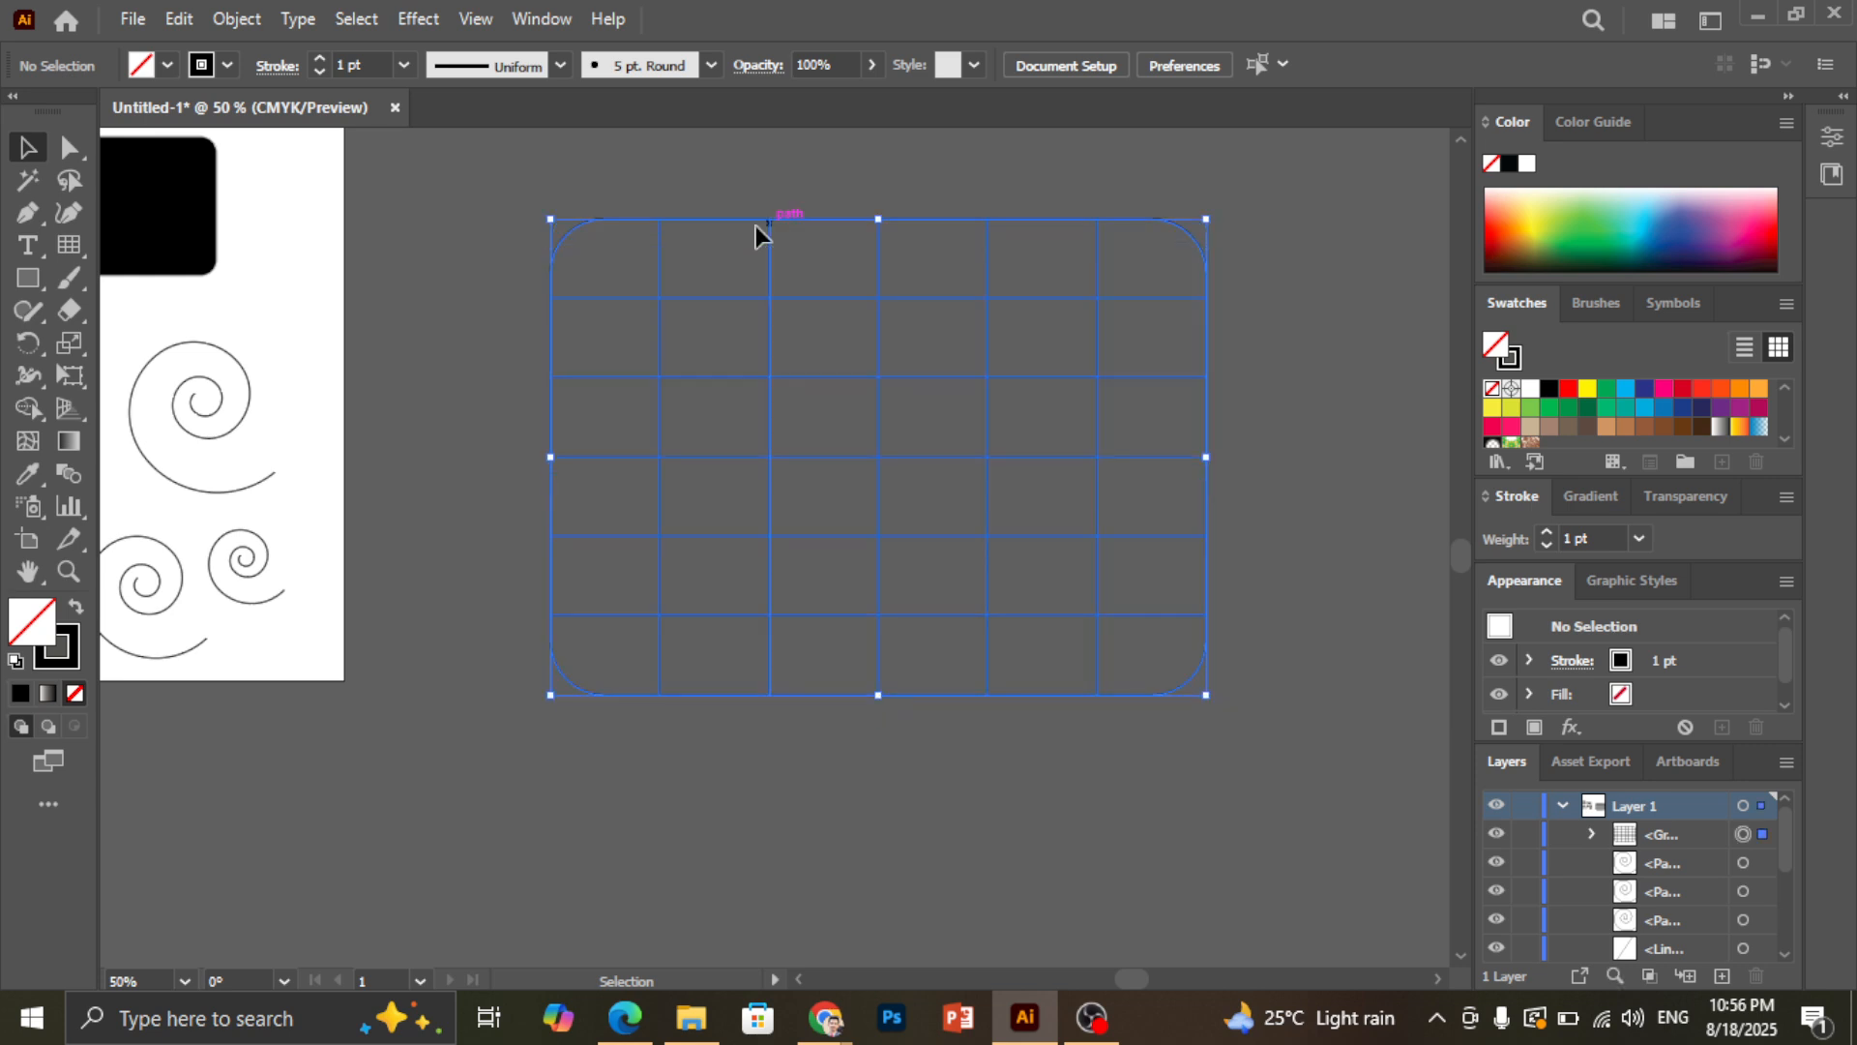
{"action": "key", "text": "Delete"}
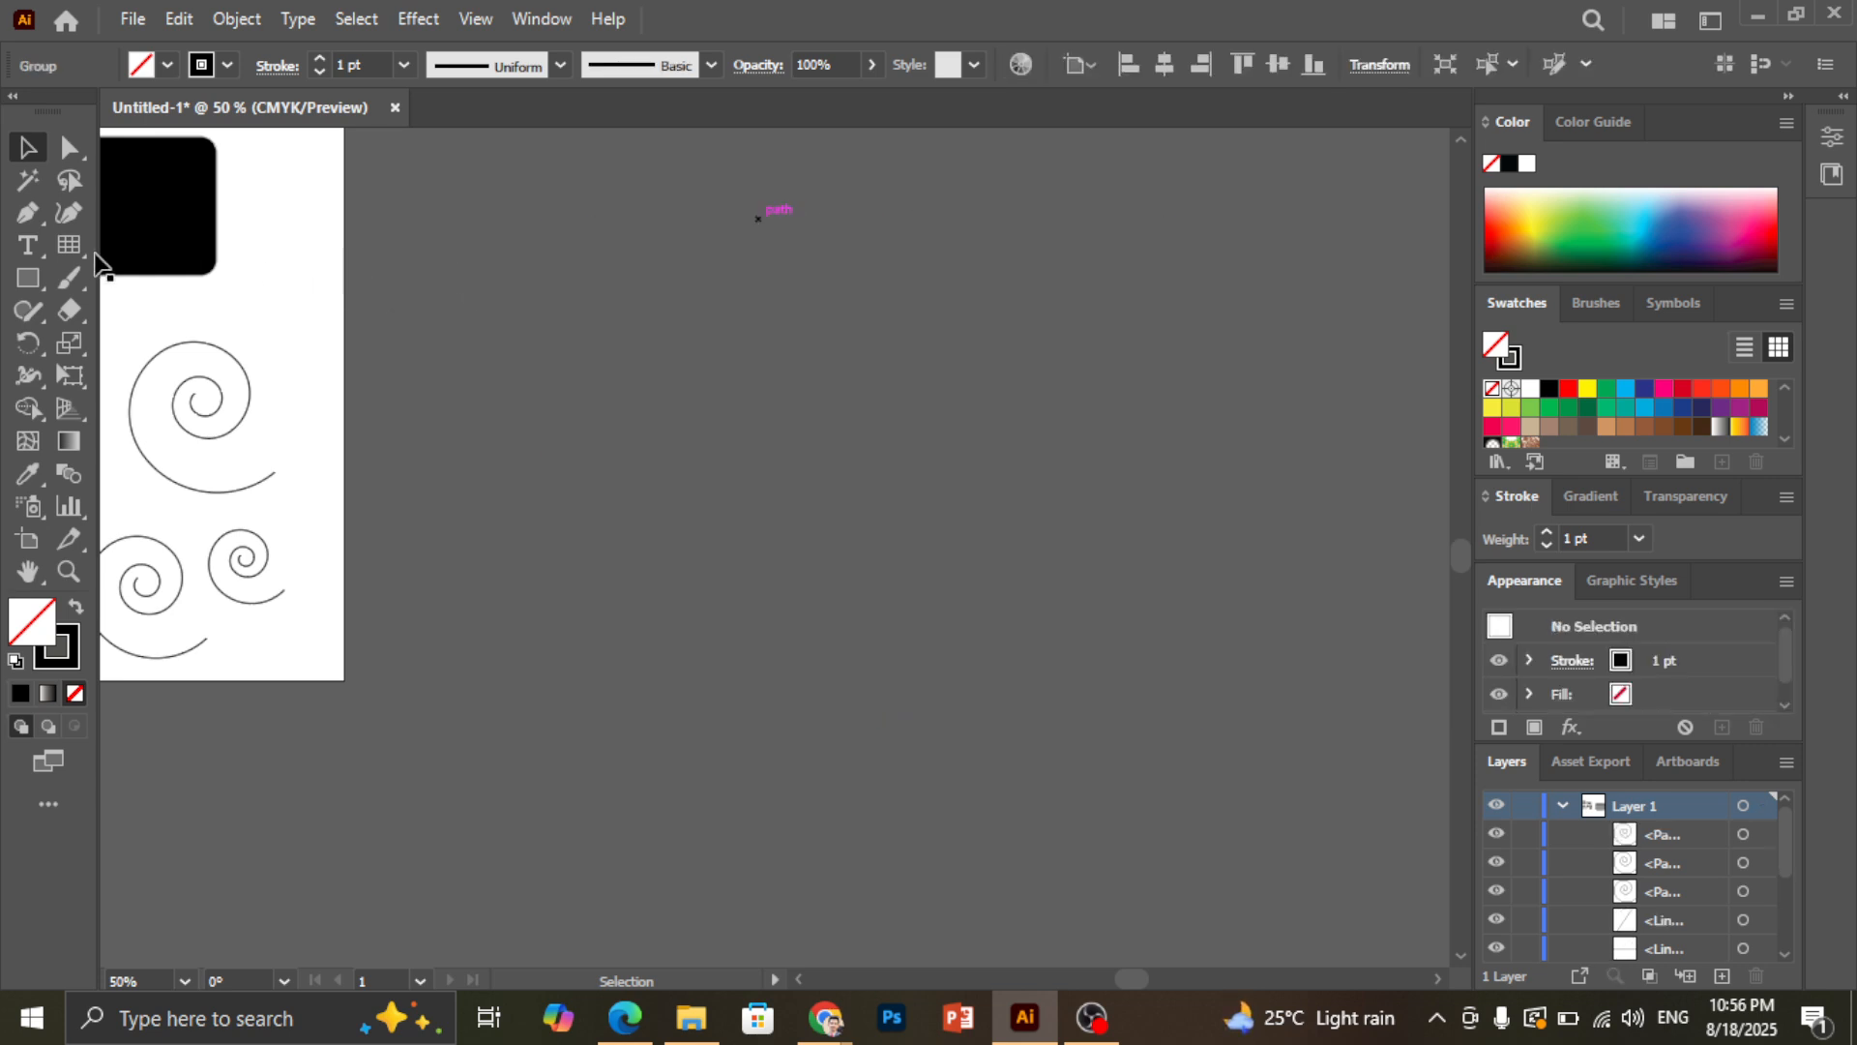
Draw a large circular polar grid to the right of the artboard and move it slightly up and to the left
{"action": "left_click_drag", "start_coordinate": [67, 250], "coordinate": [128, 377]}
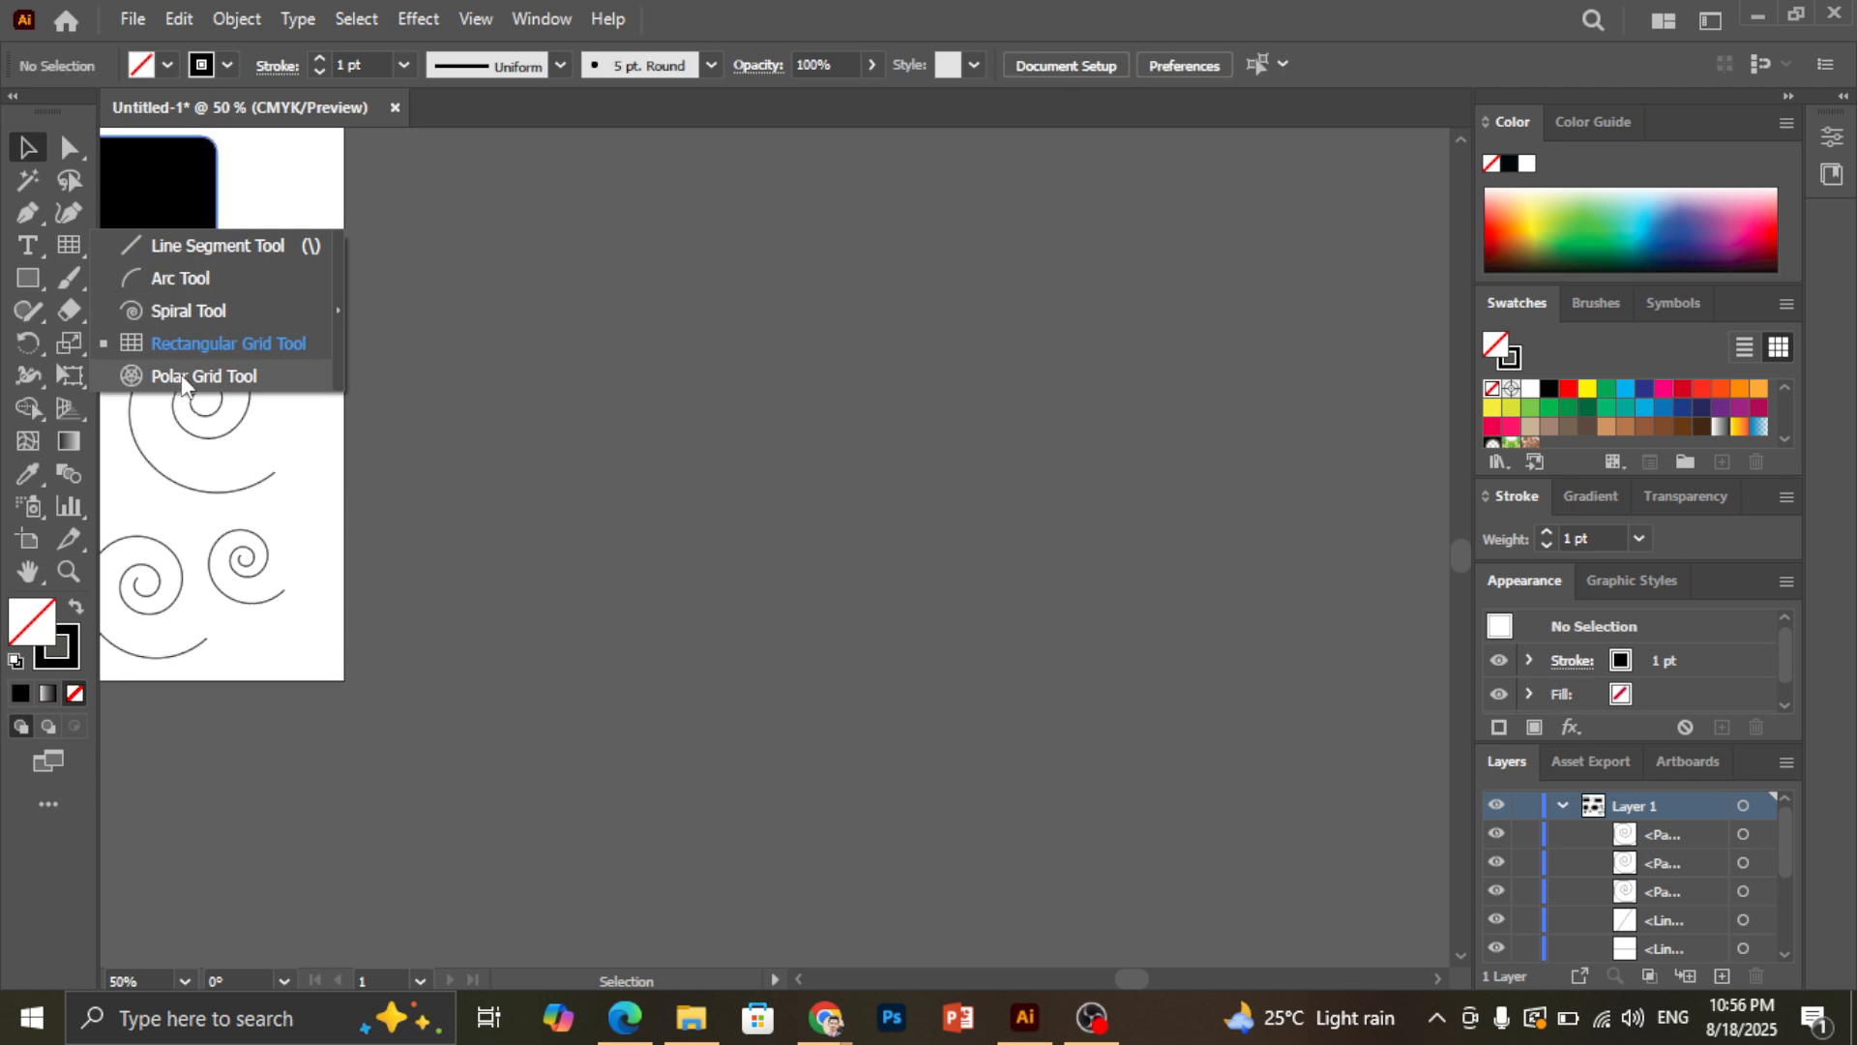
{"action": "left_click_drag", "start_coordinate": [63, 248], "coordinate": [236, 385]}
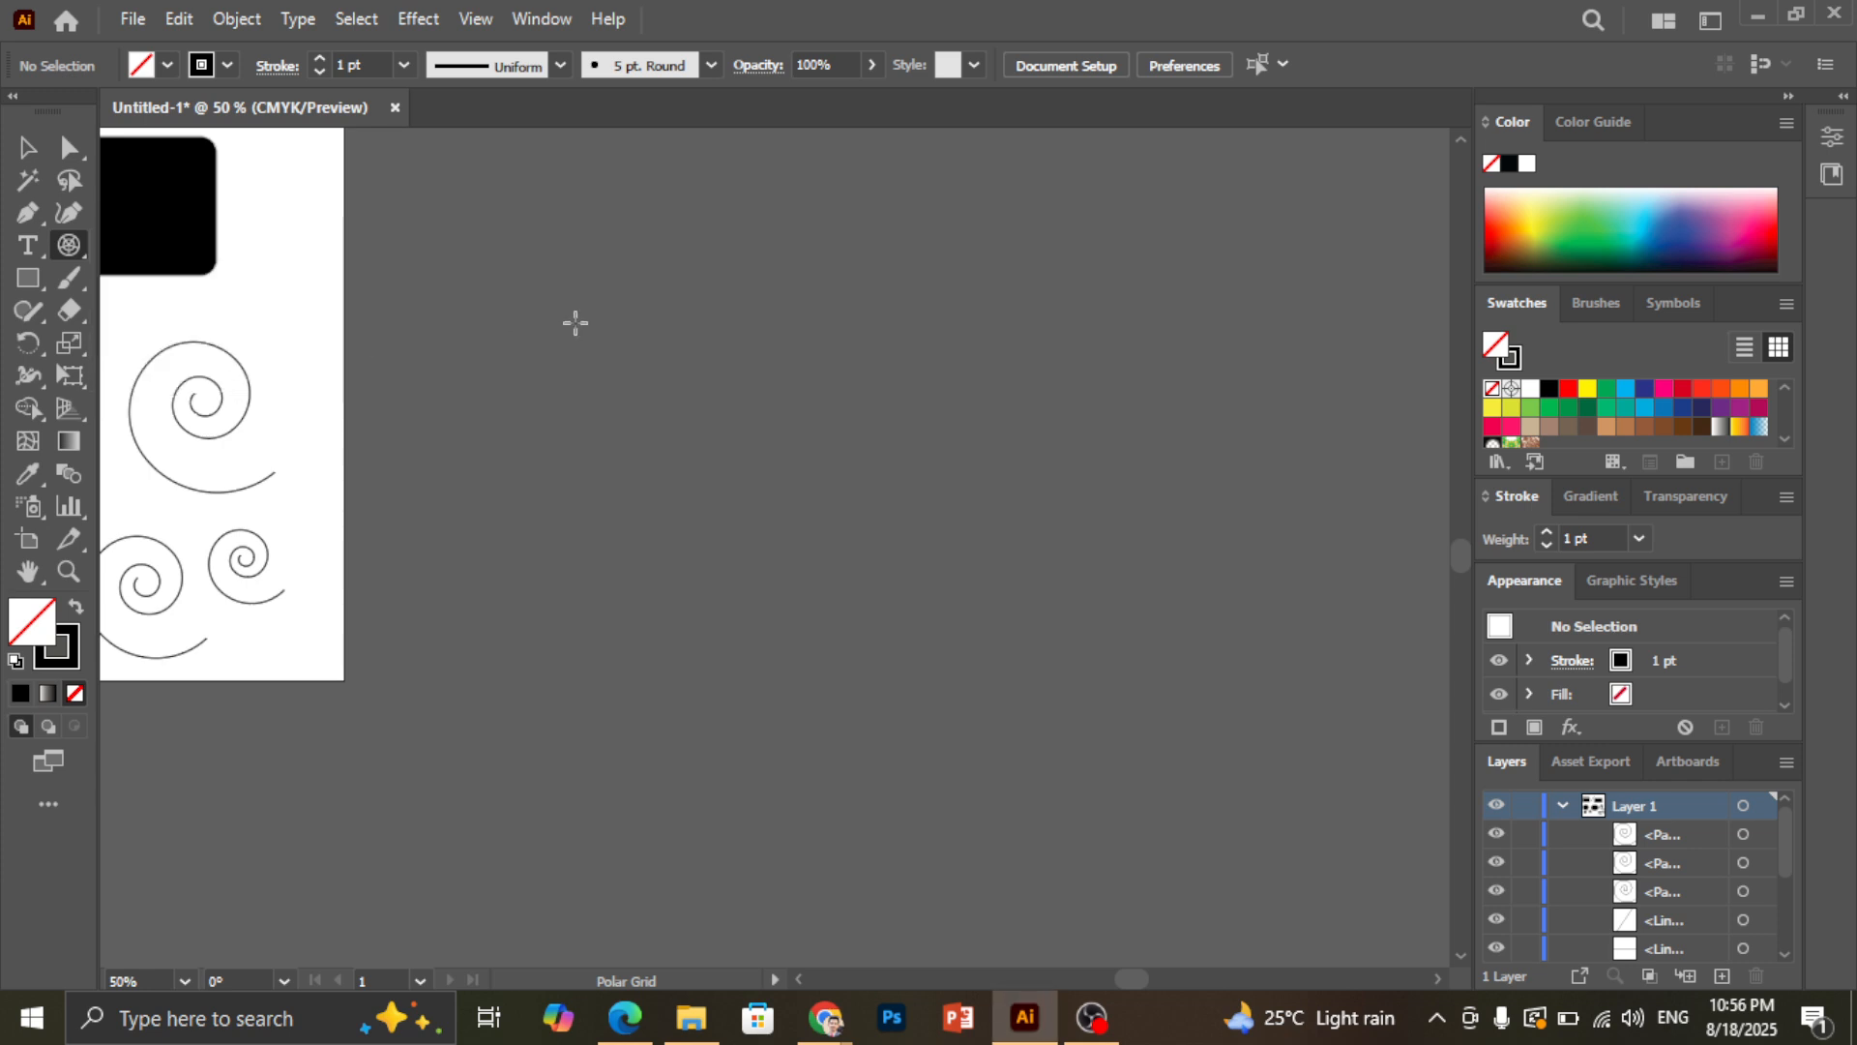
{"action": "left_click_drag", "start_coordinate": [659, 316], "coordinate": [1278, 745]}
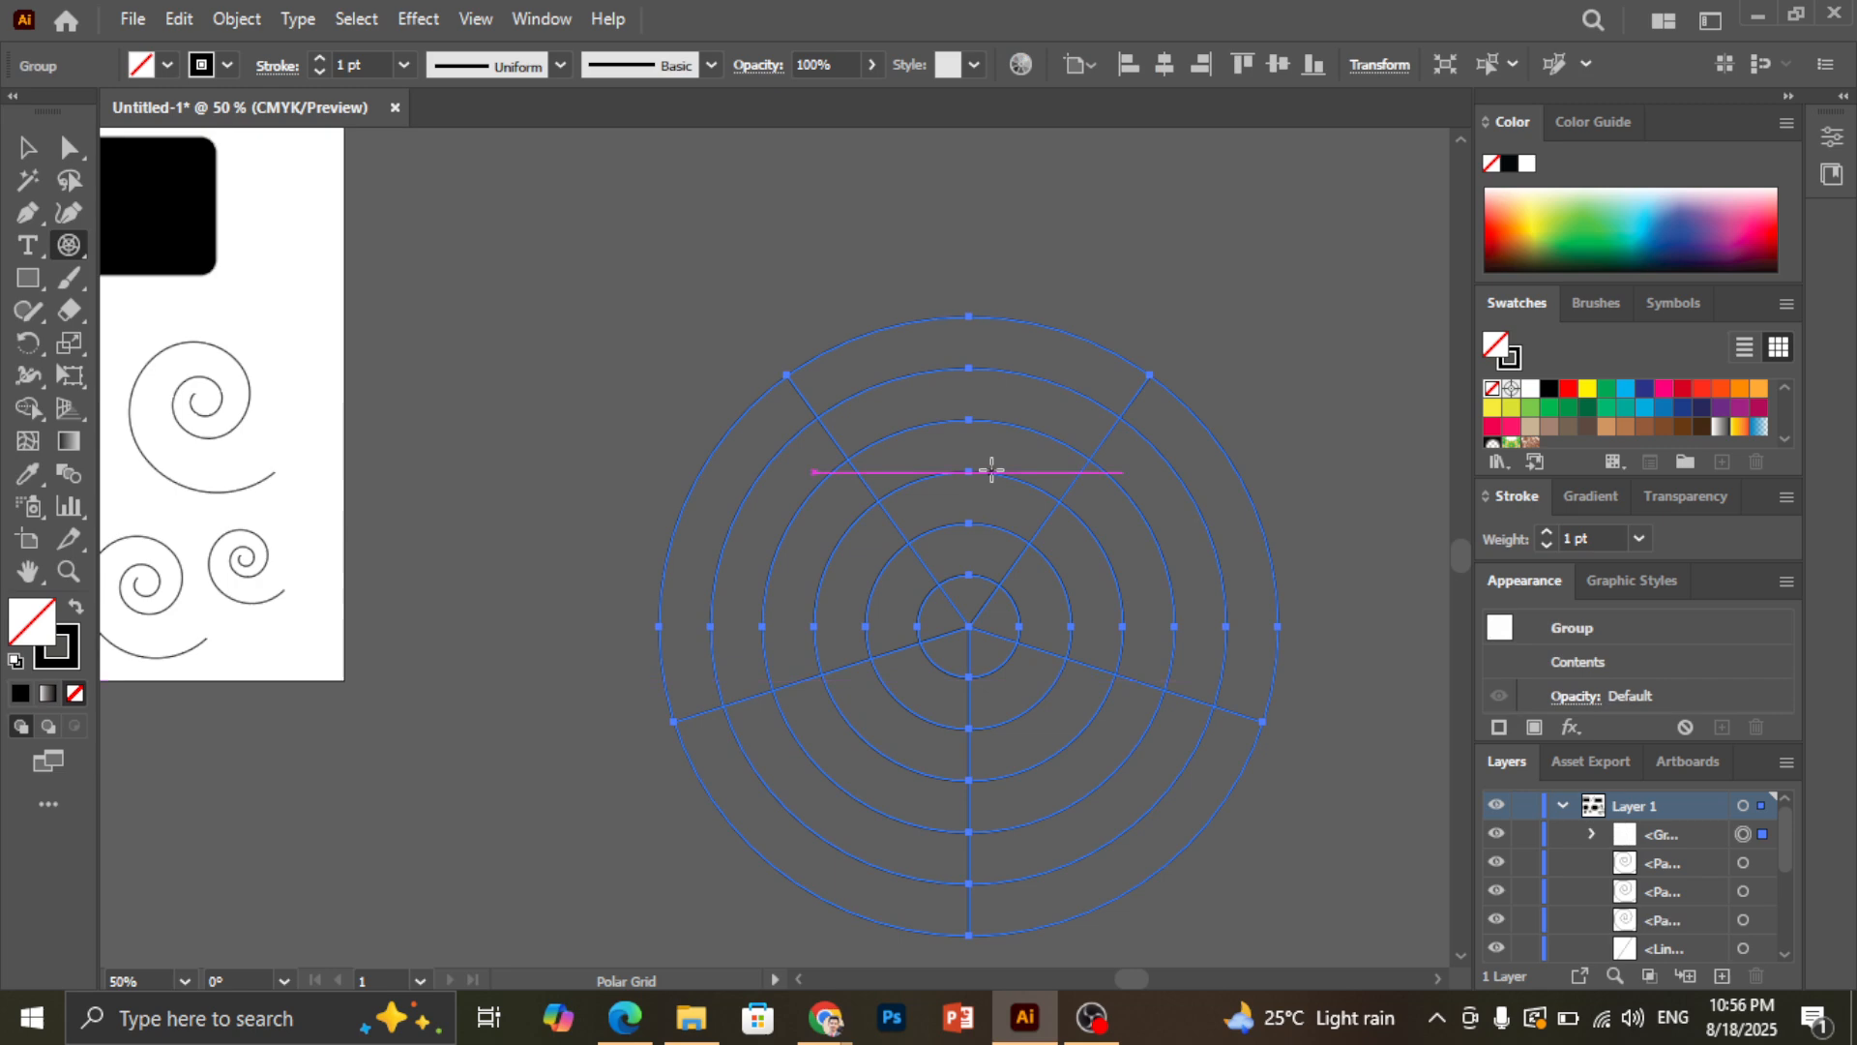
{"action": "scroll", "coordinate": [987, 468], "scroll_direction": "down", "scroll_amount": 2}
{"action": "left_click", "coordinate": [26, 149]}
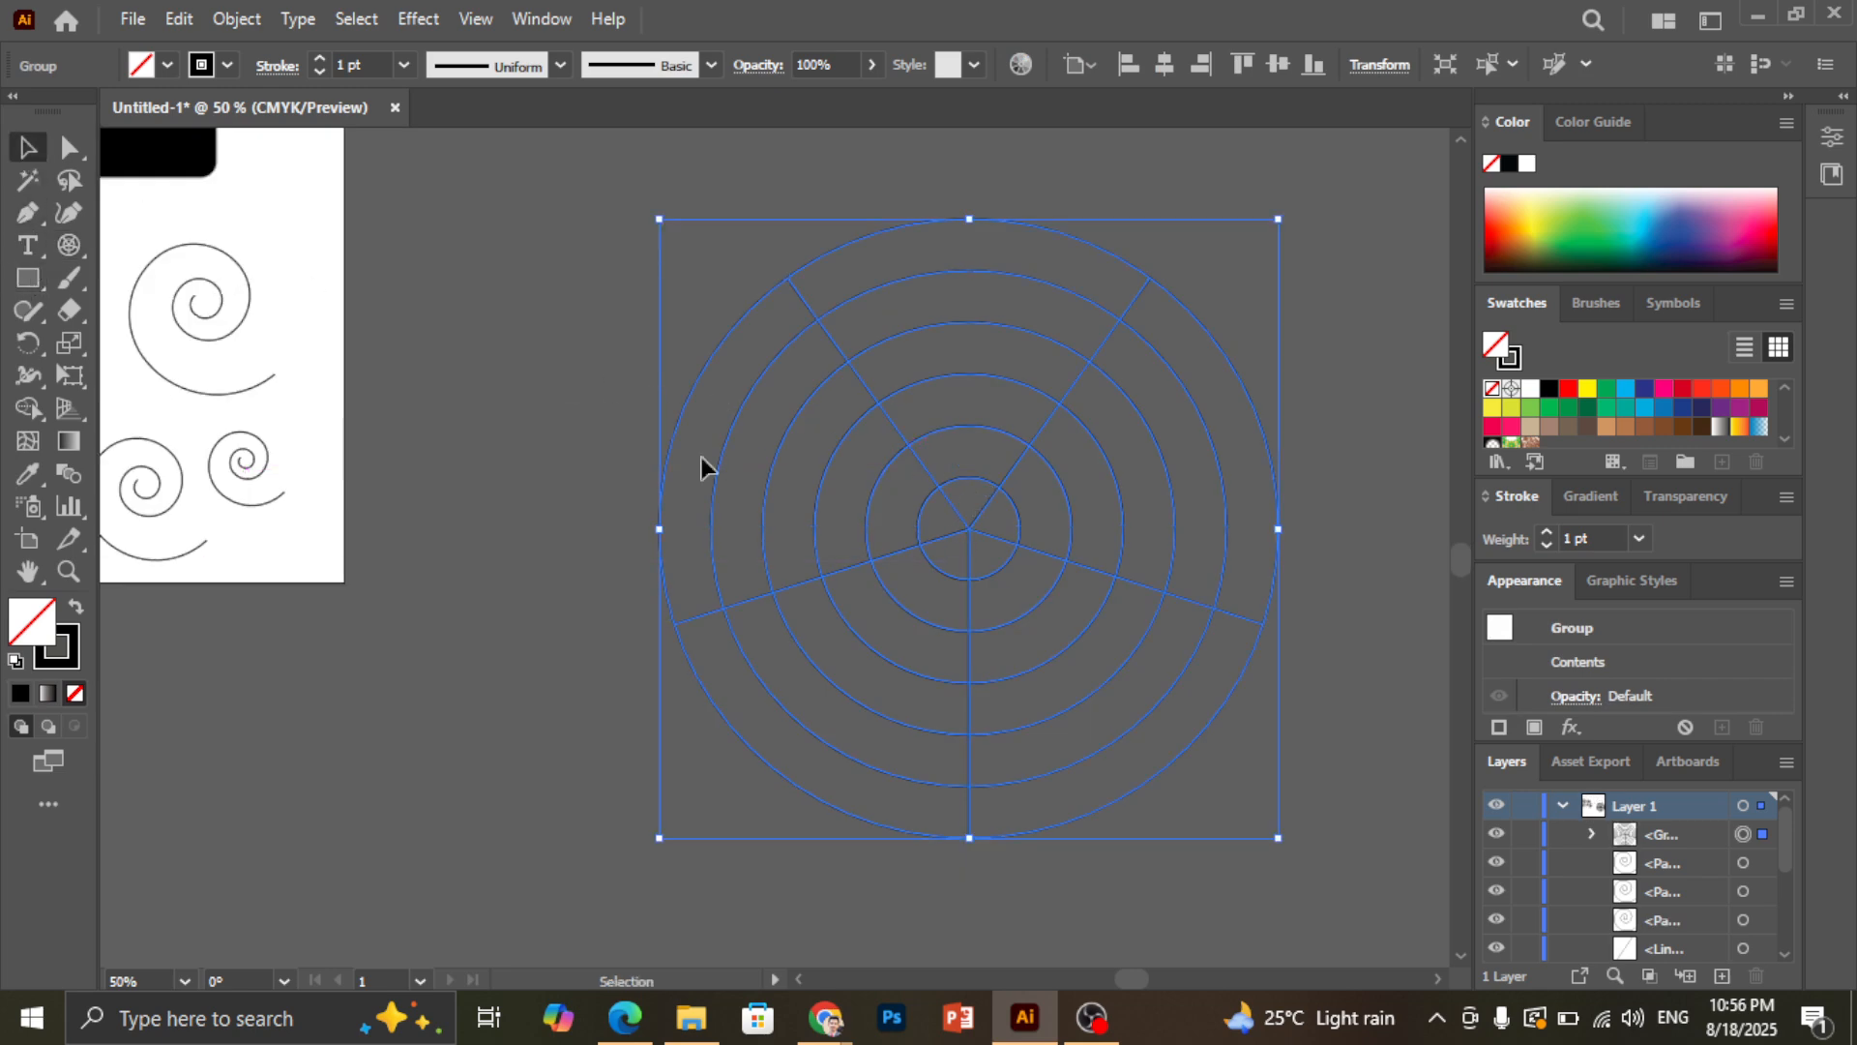
{"action": "left_click", "coordinate": [1332, 299]}
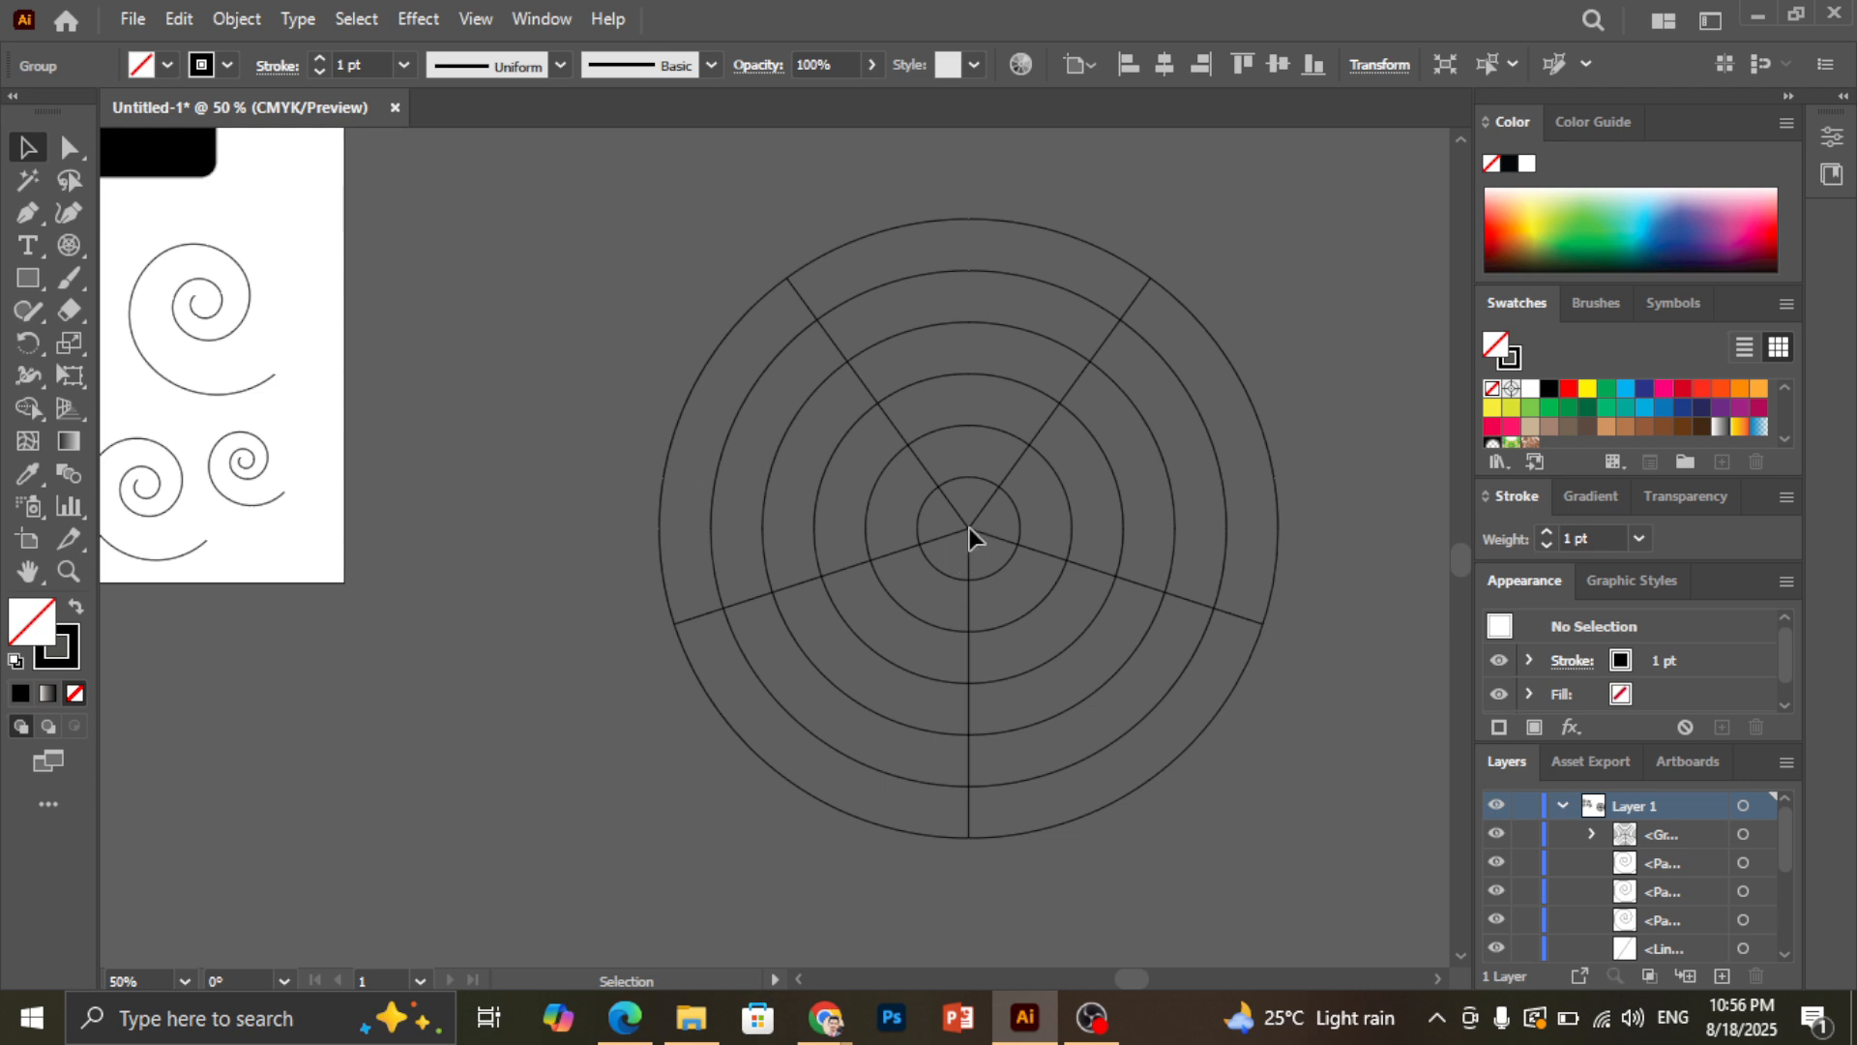
{"action": "left_click_drag", "start_coordinate": [969, 526], "coordinate": [809, 385]}
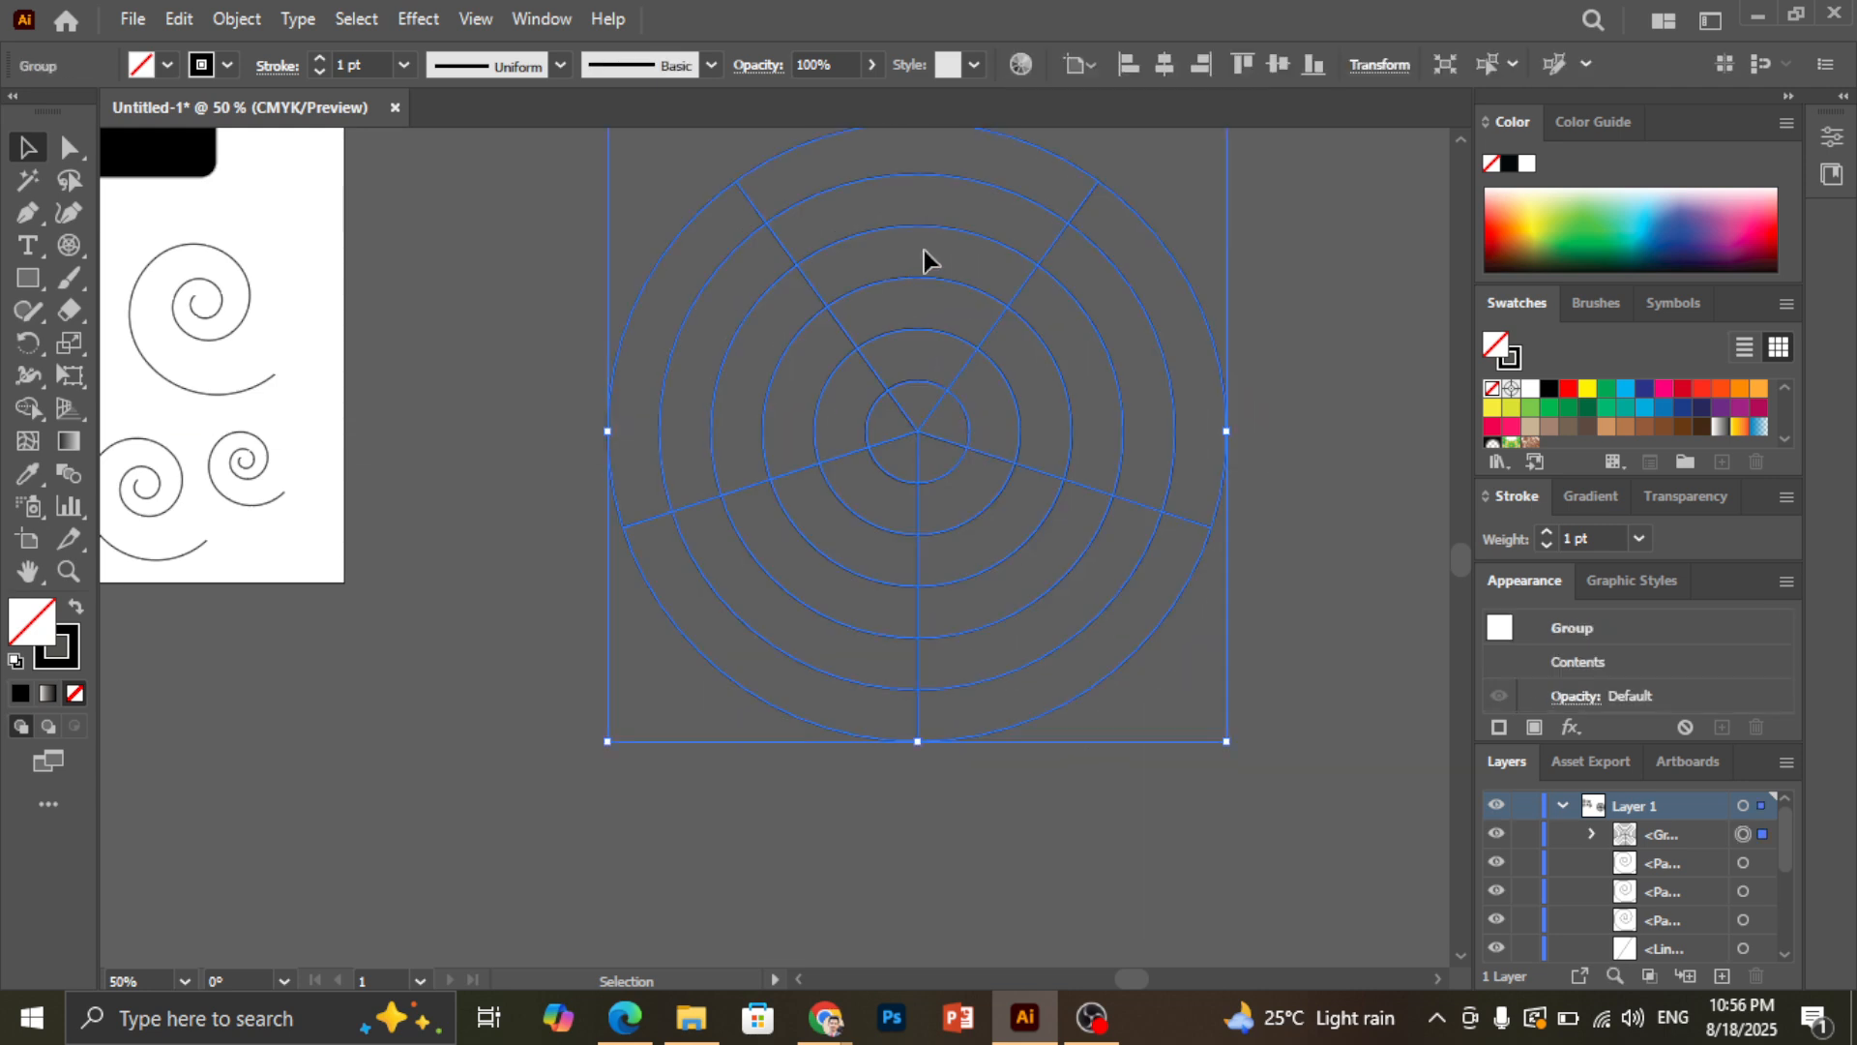
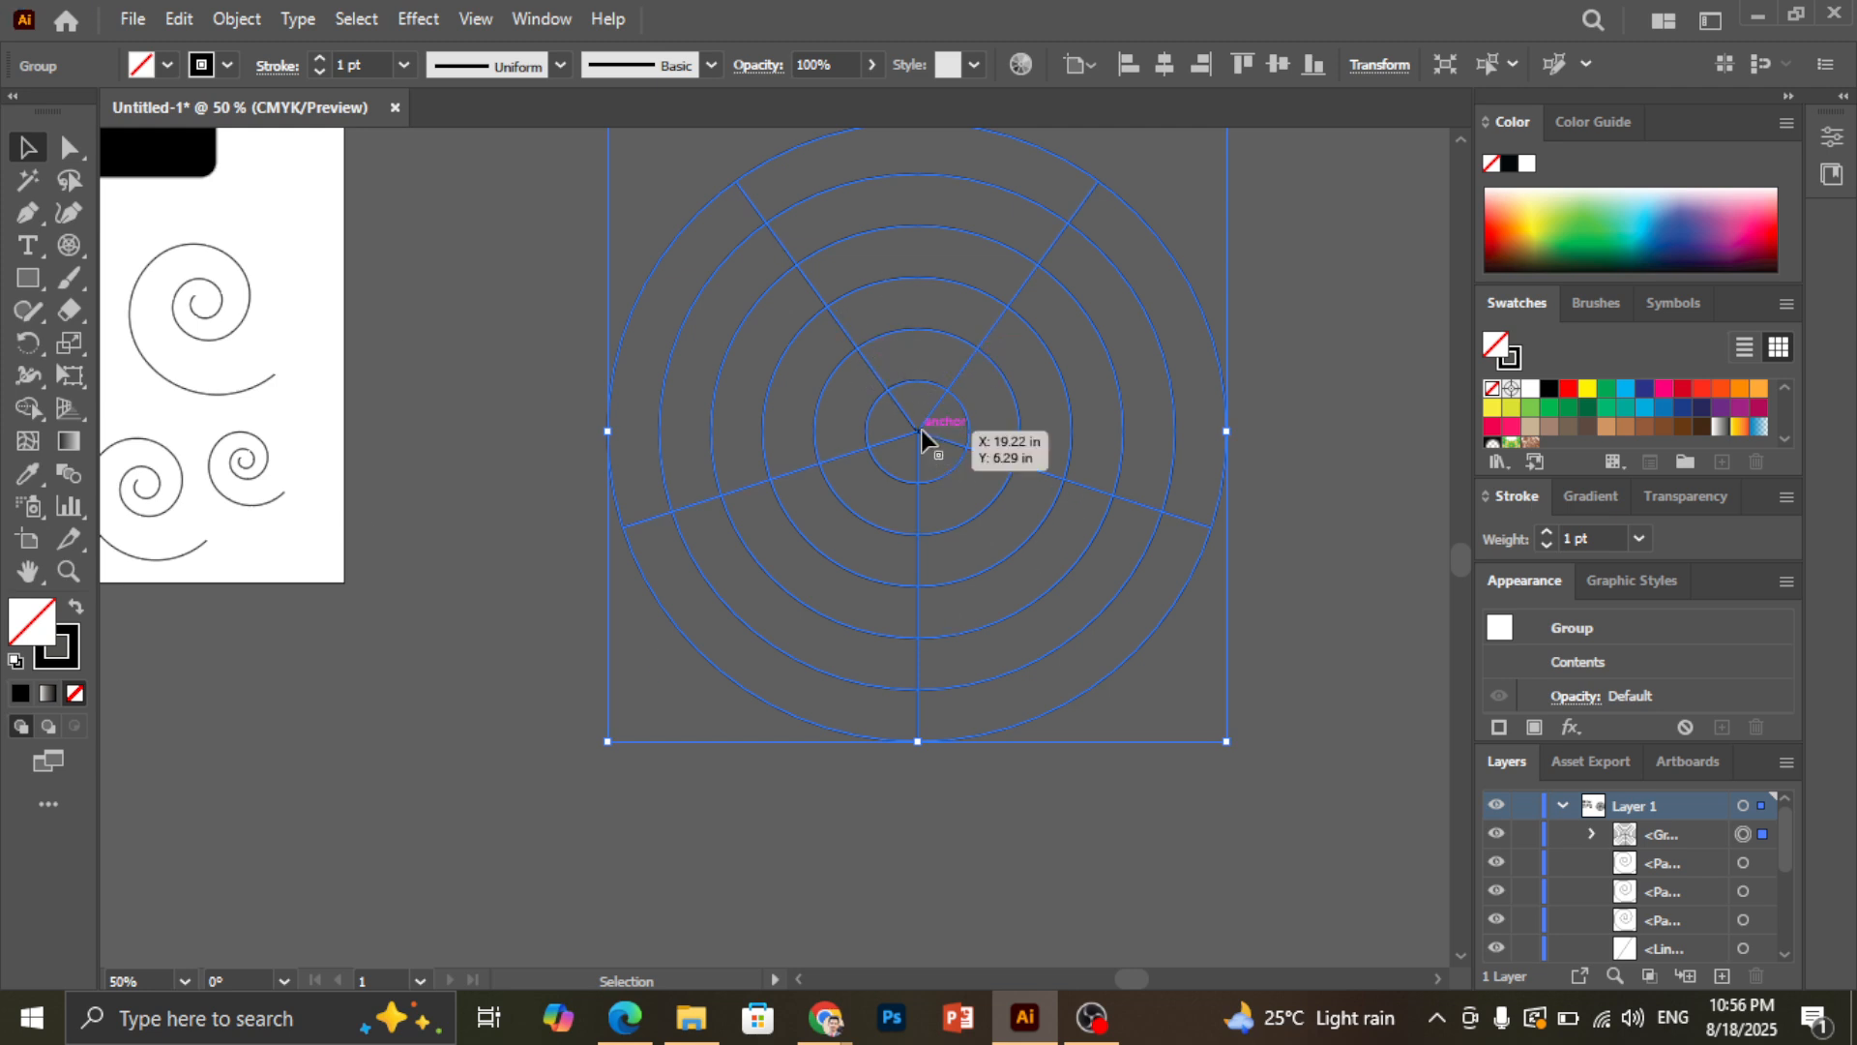
Delete the polar grid beside the artboard
{"action": "left_click", "coordinate": [1369, 495]}
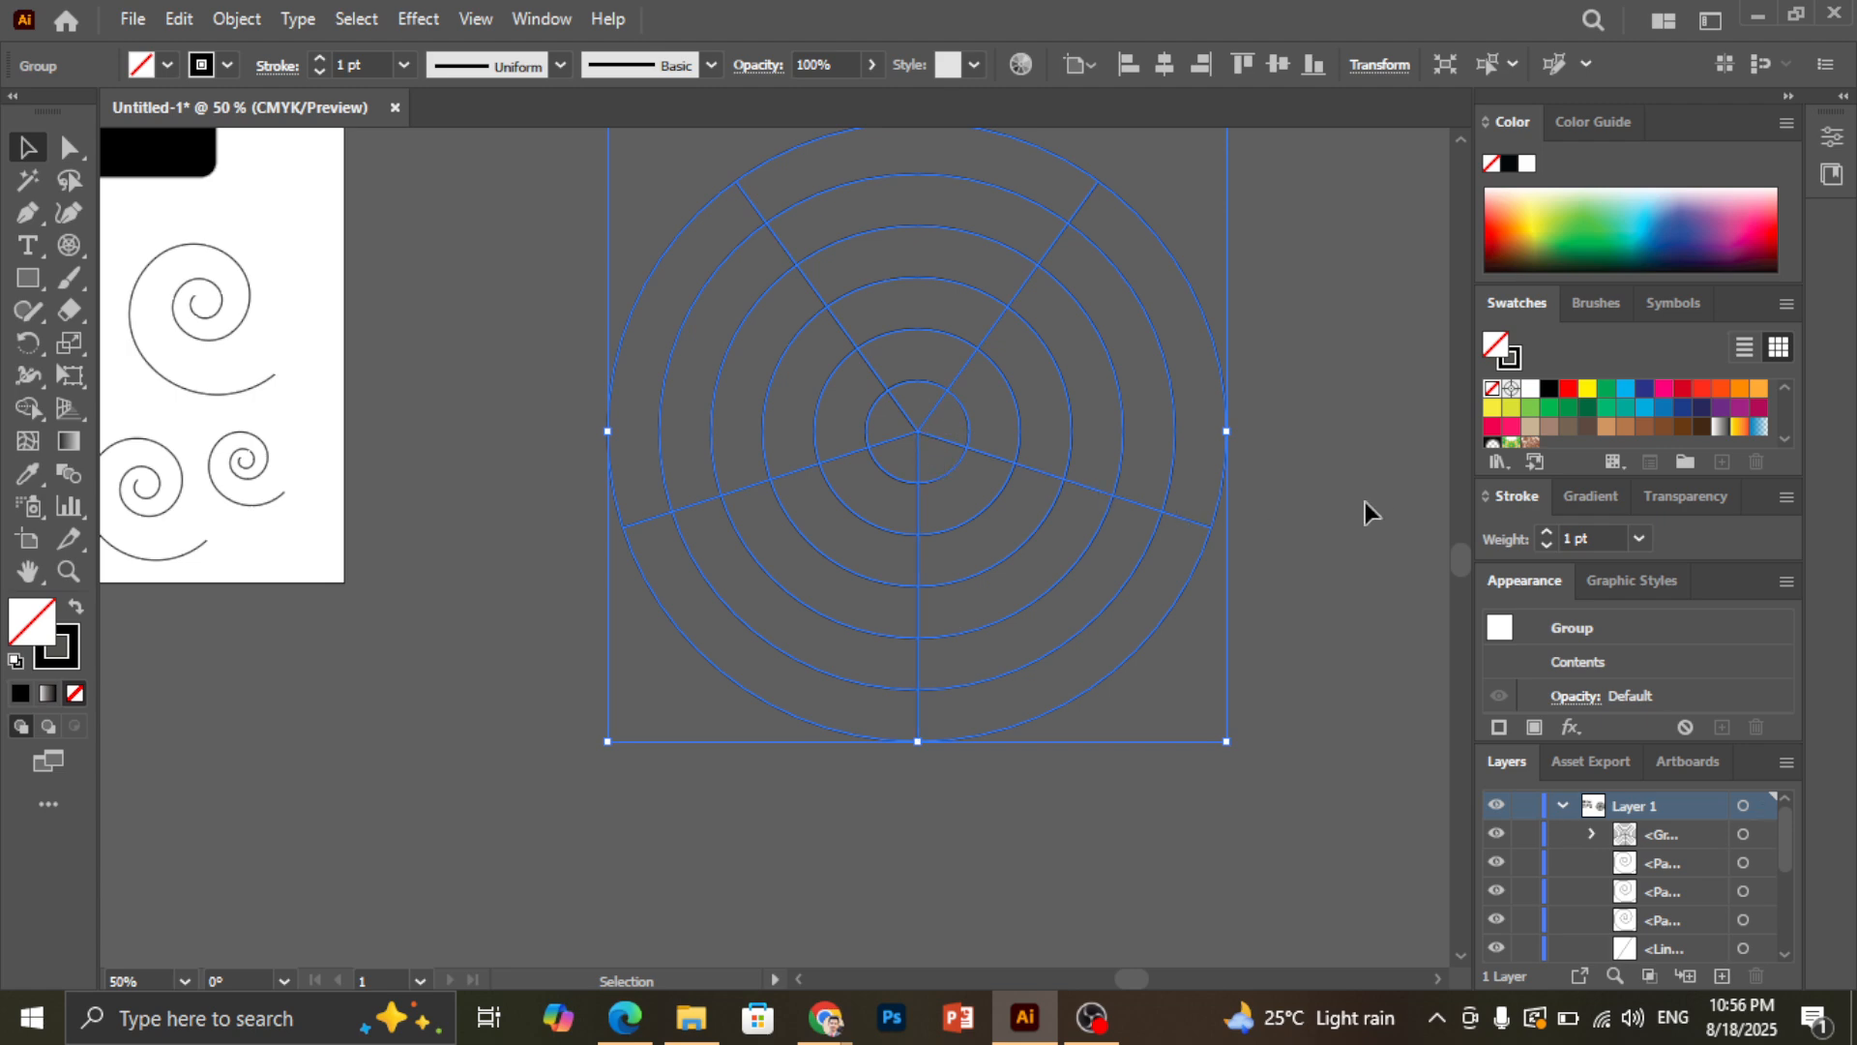
{"action": "left_click", "coordinate": [981, 452]}
{"action": "key", "text": "Delete"}
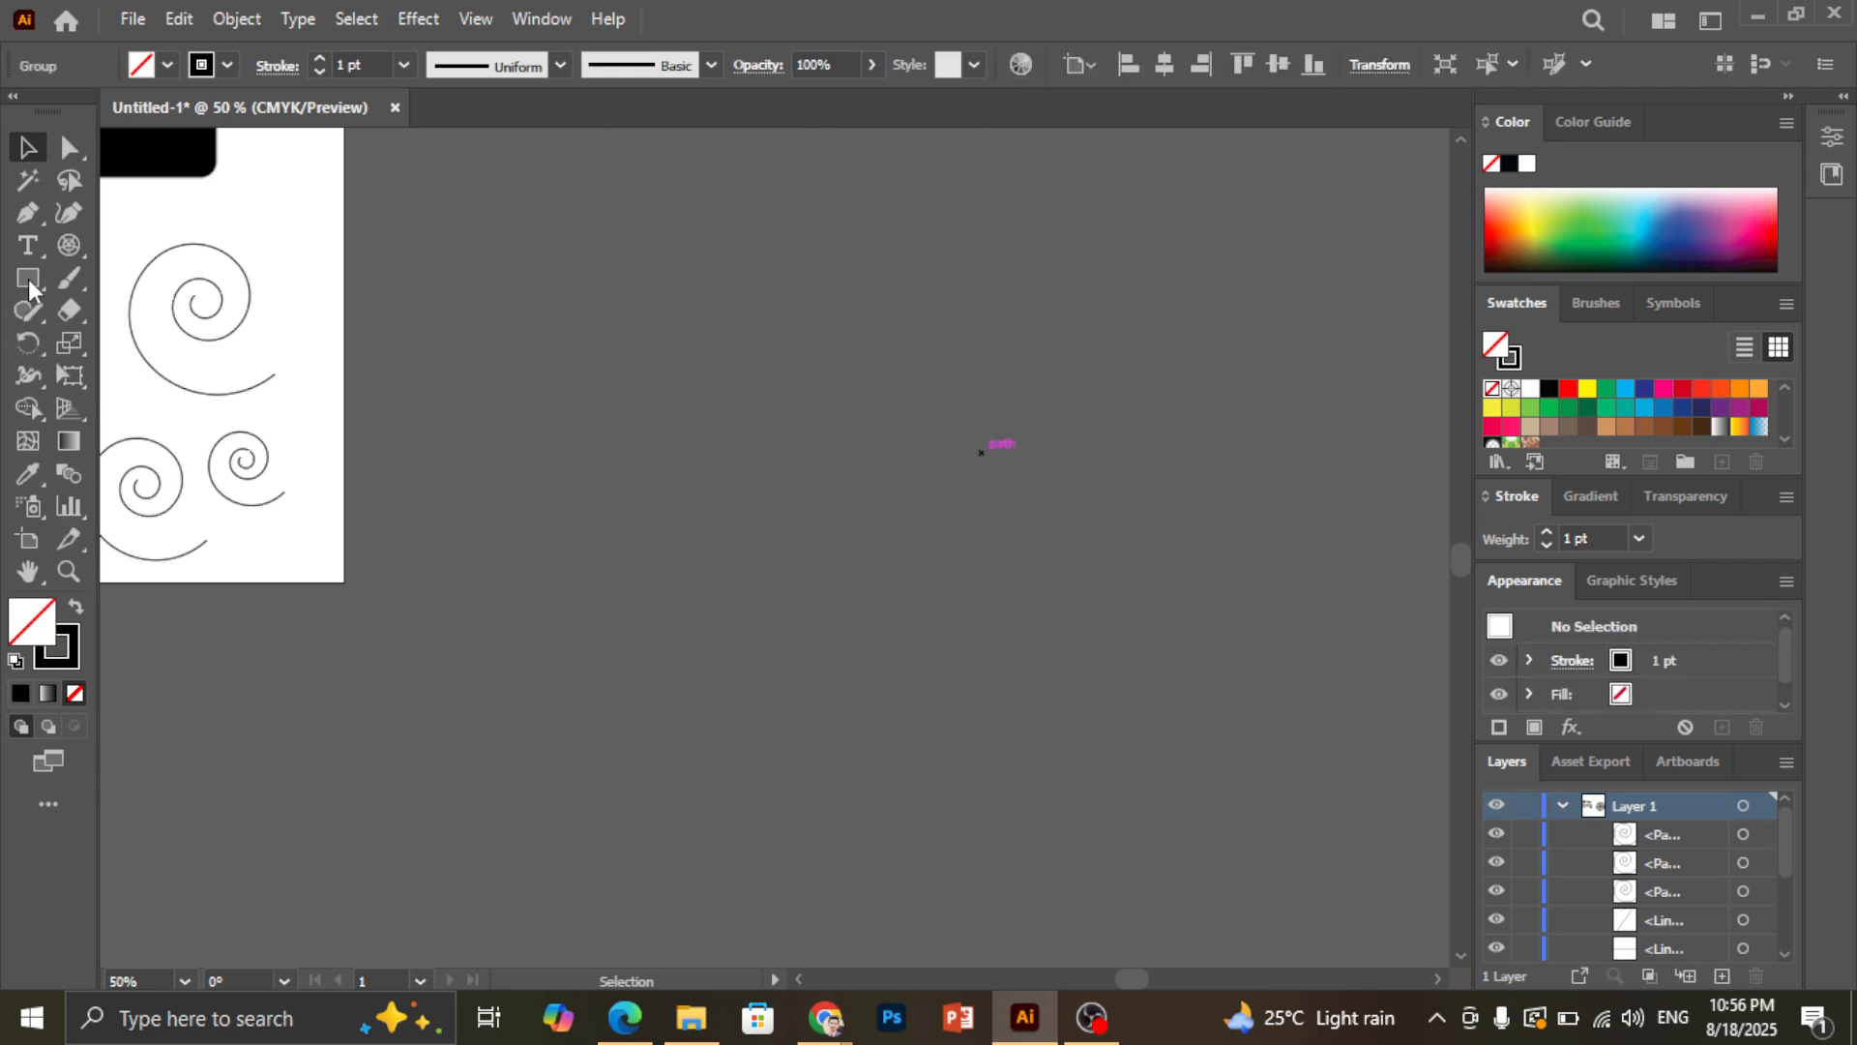
Place a line of placeholder point text to the right of the artboard and draw a paragraph text box below it
{"action": "left_click_drag", "start_coordinate": [68, 250], "coordinate": [160, 245]}
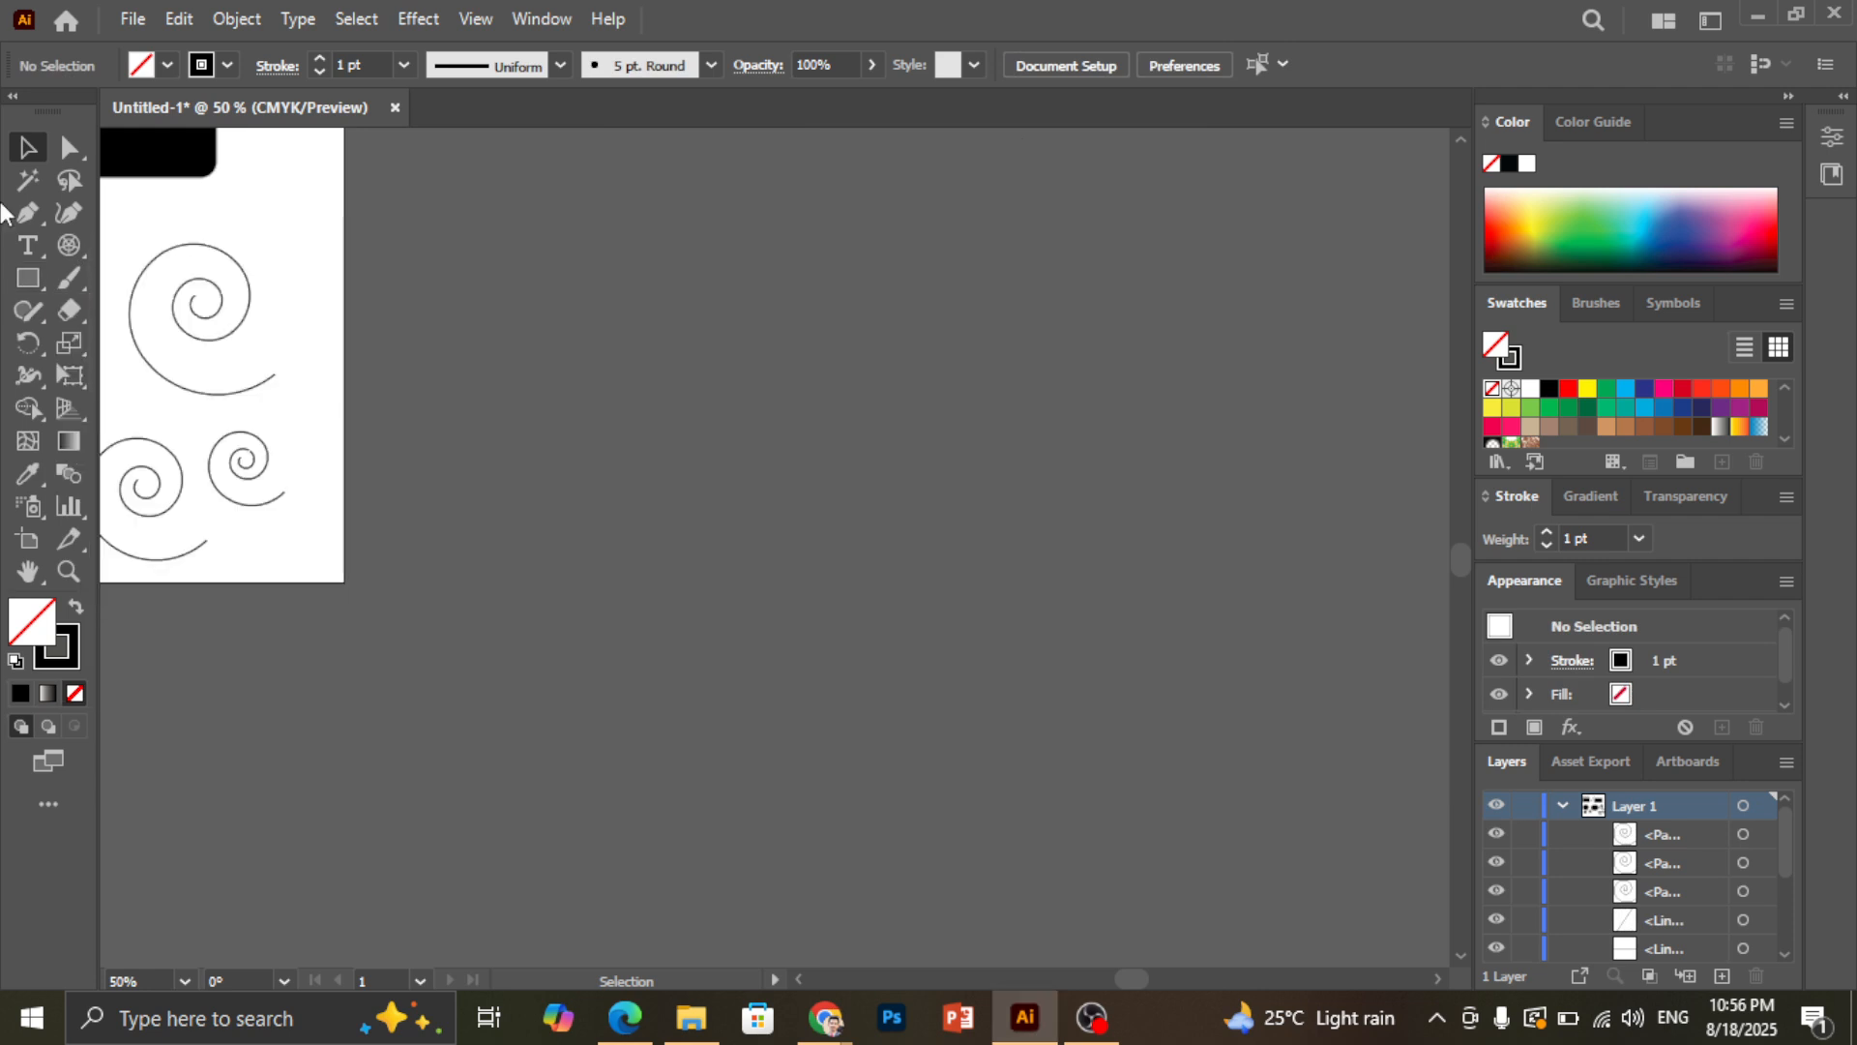
{"action": "left_click", "coordinate": [26, 150]}
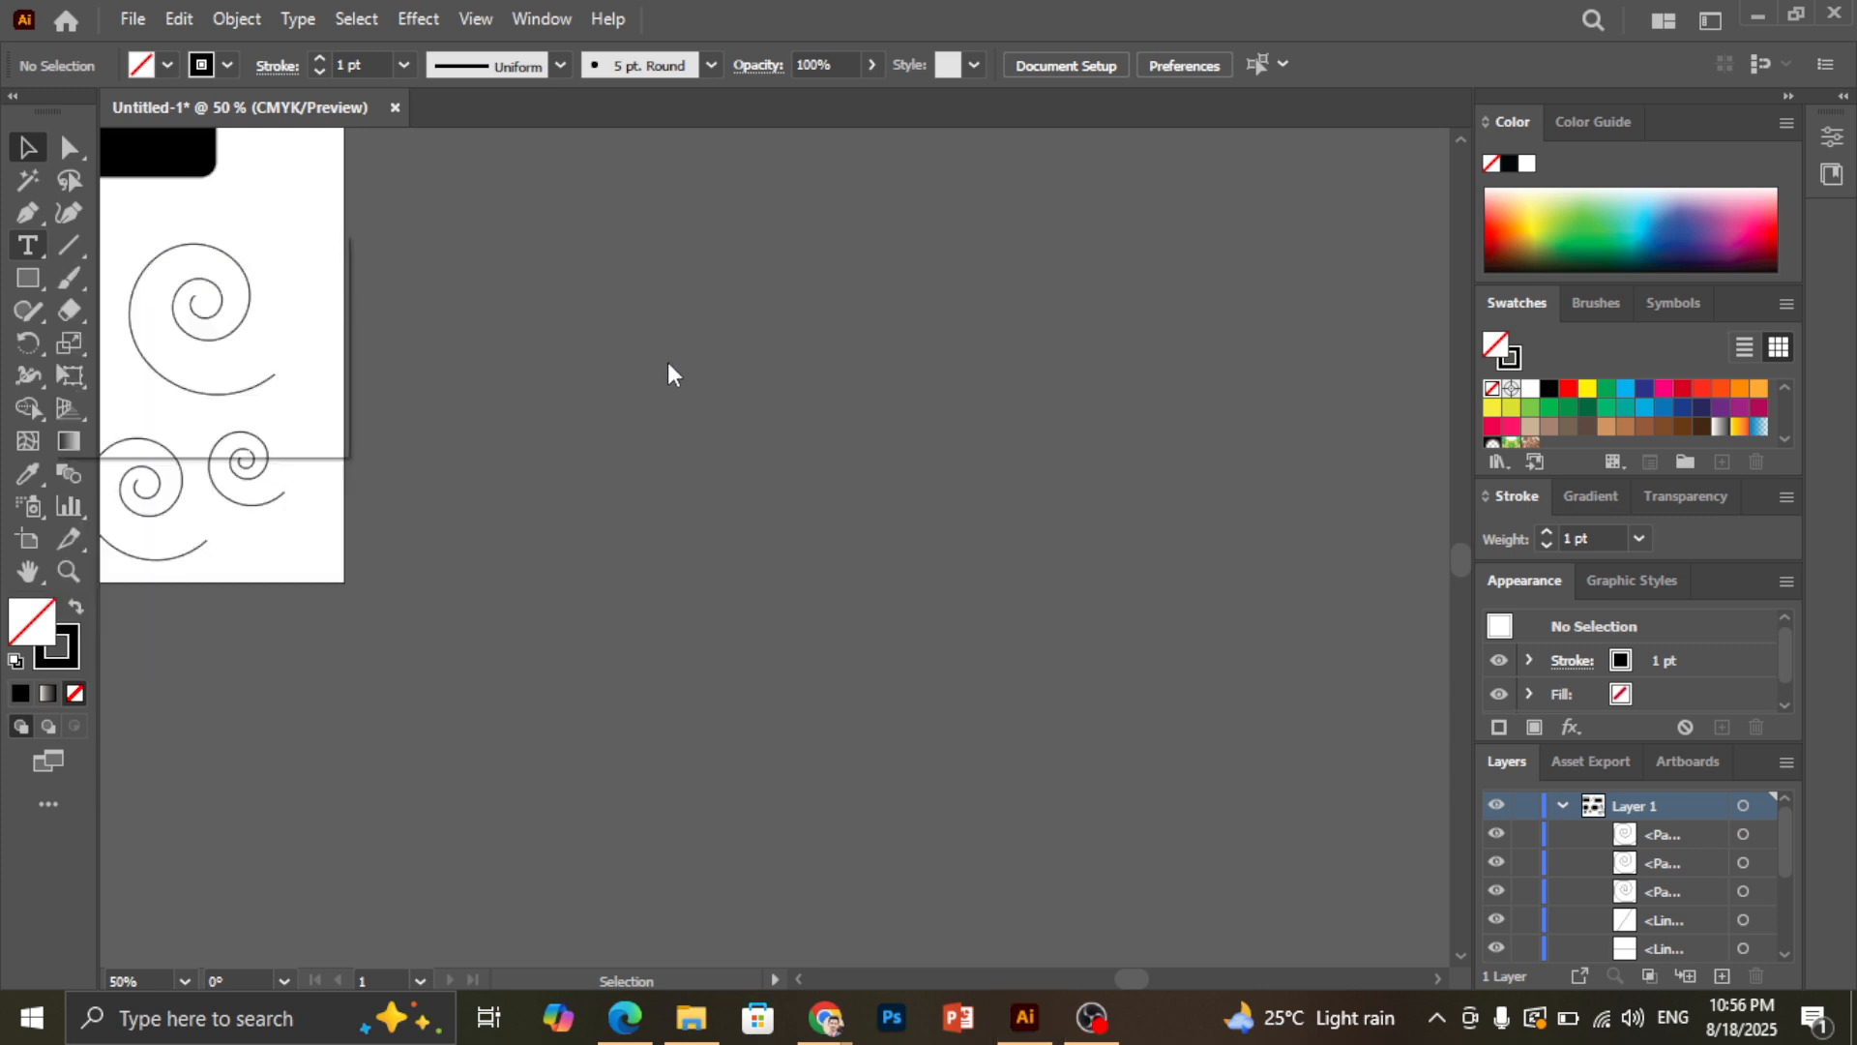
{"action": "left_click", "coordinate": [28, 248]}
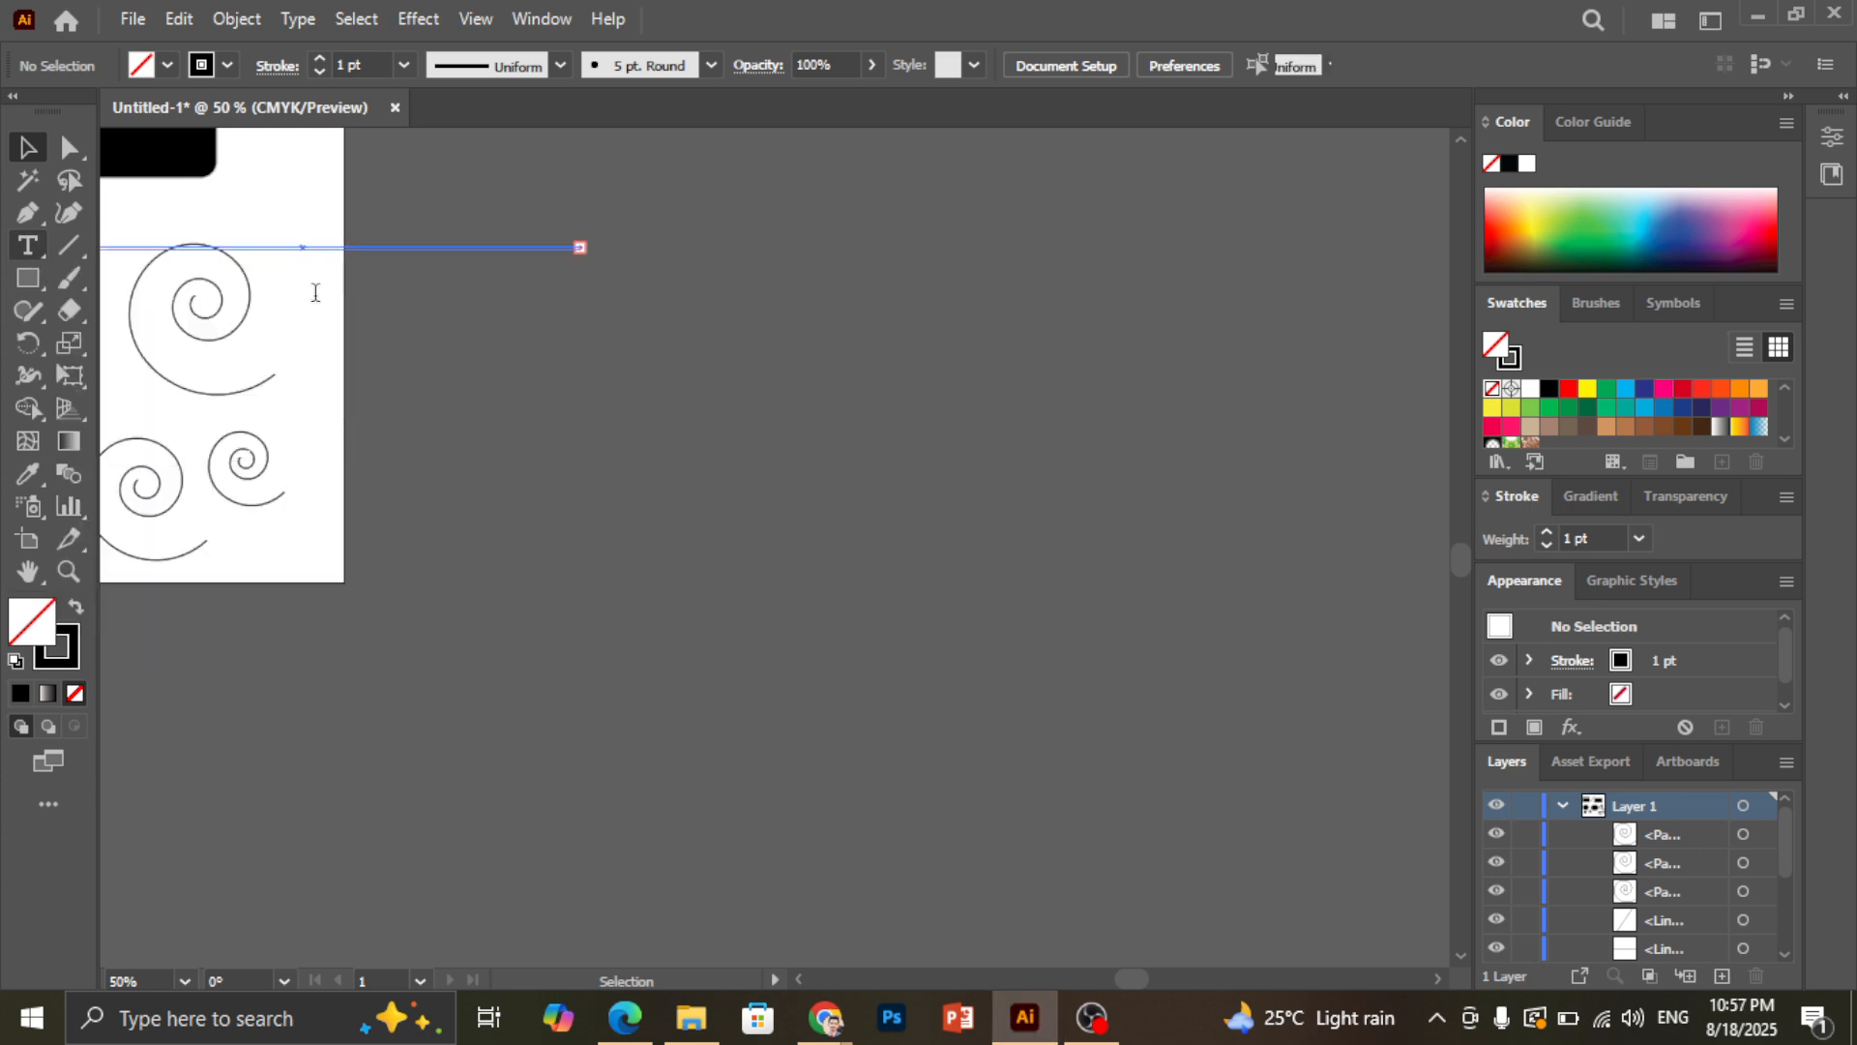
{"action": "left_click", "coordinate": [716, 346]}
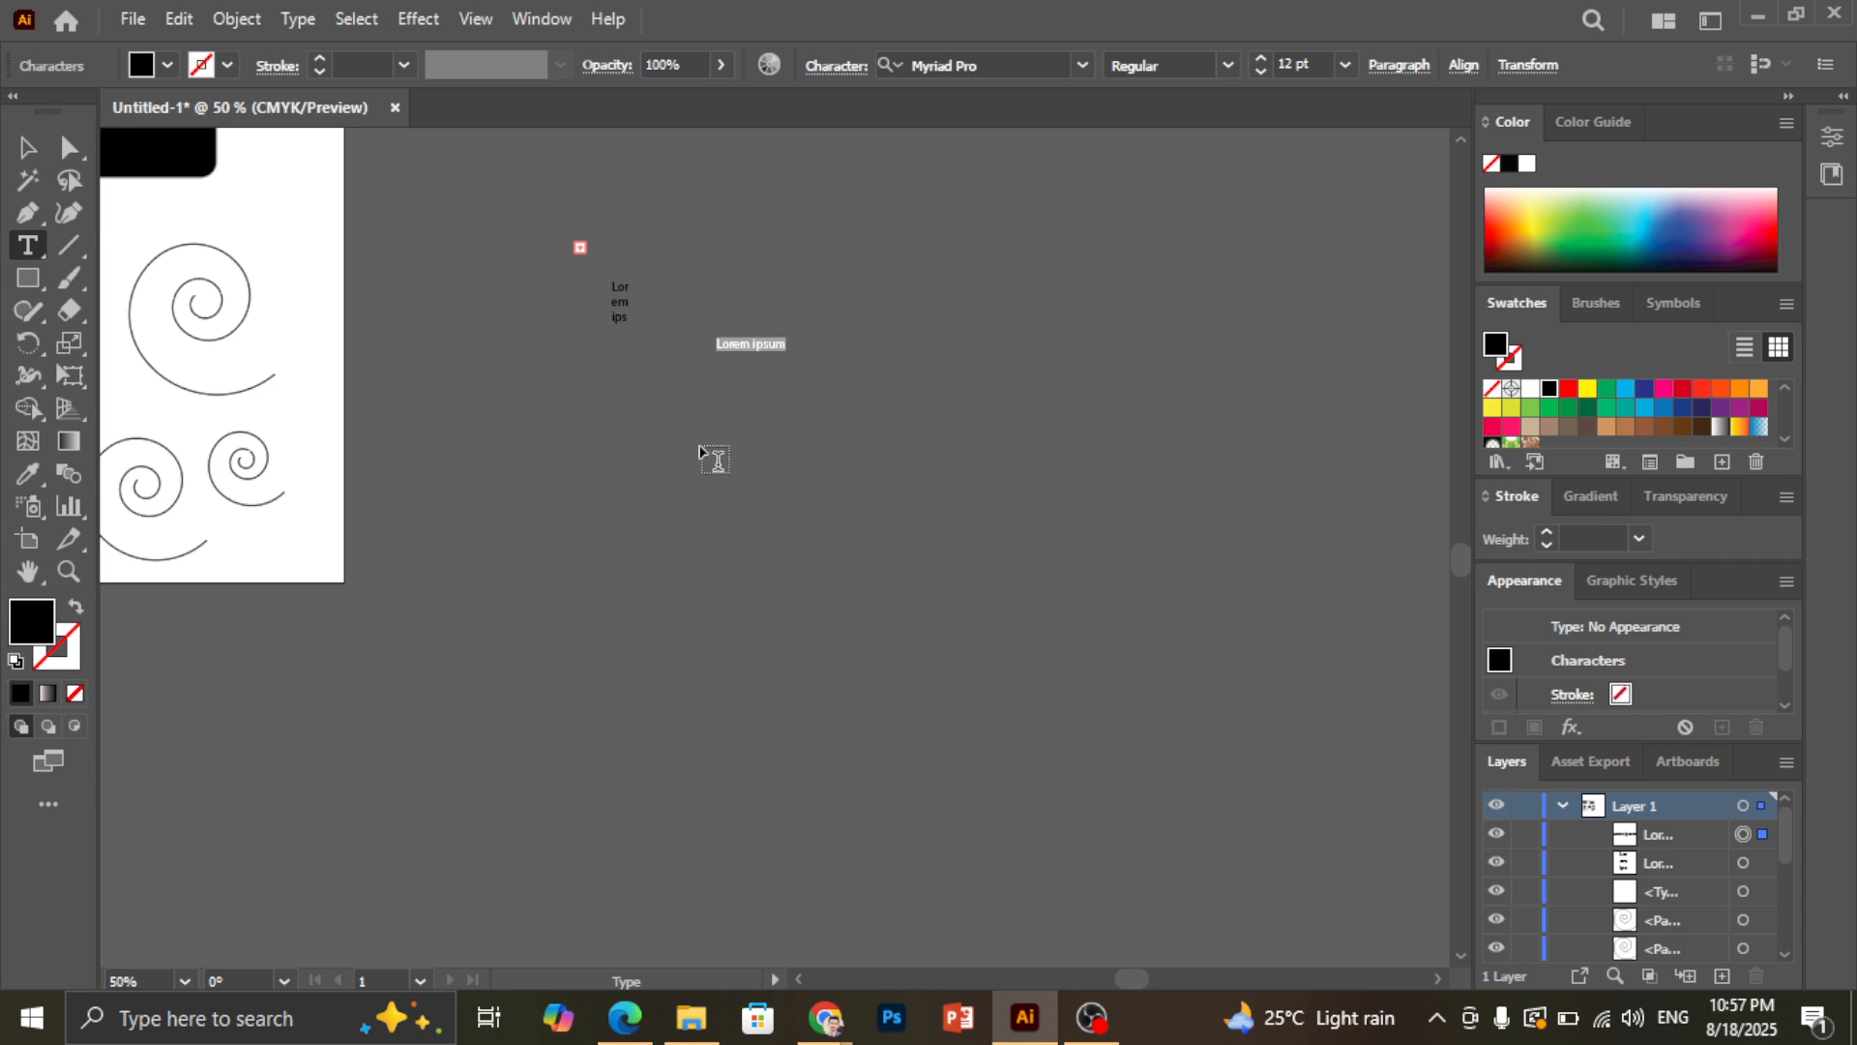
{"action": "key", "text": "Escape"}
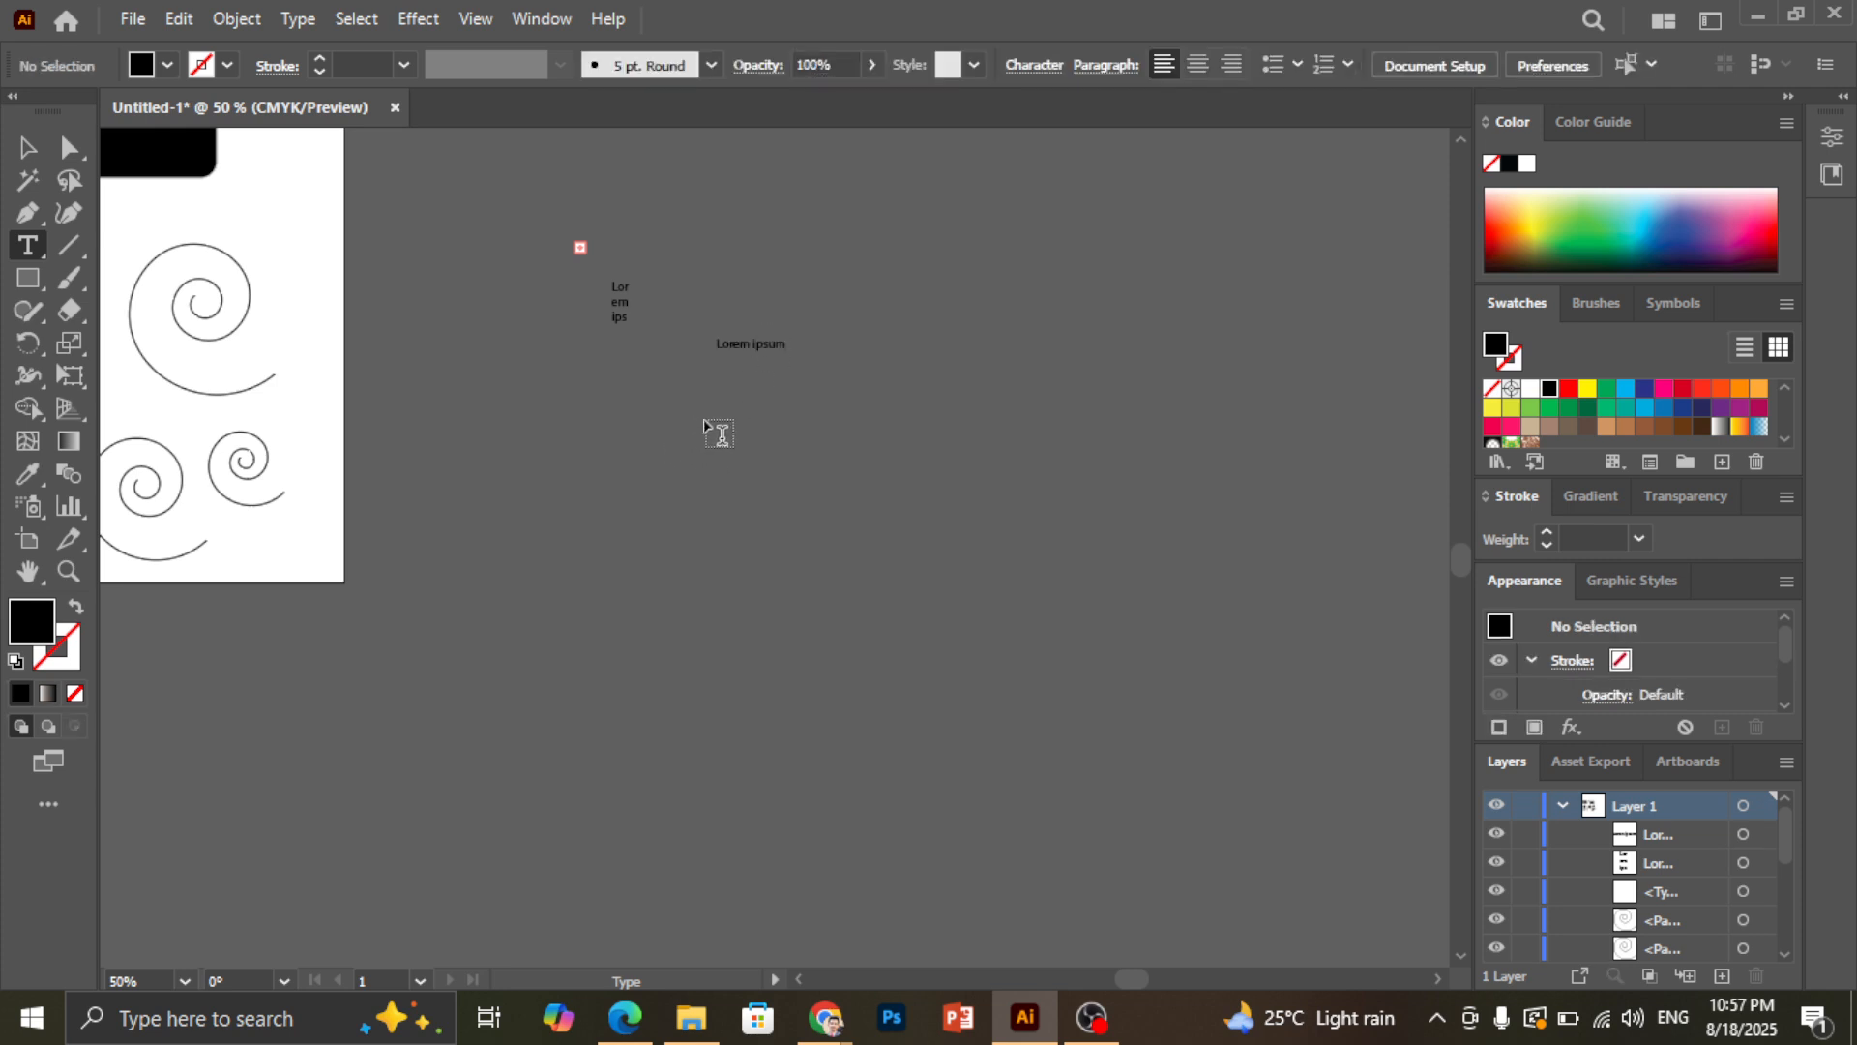
{"action": "left_click_drag", "start_coordinate": [704, 423], "coordinate": [954, 602]}
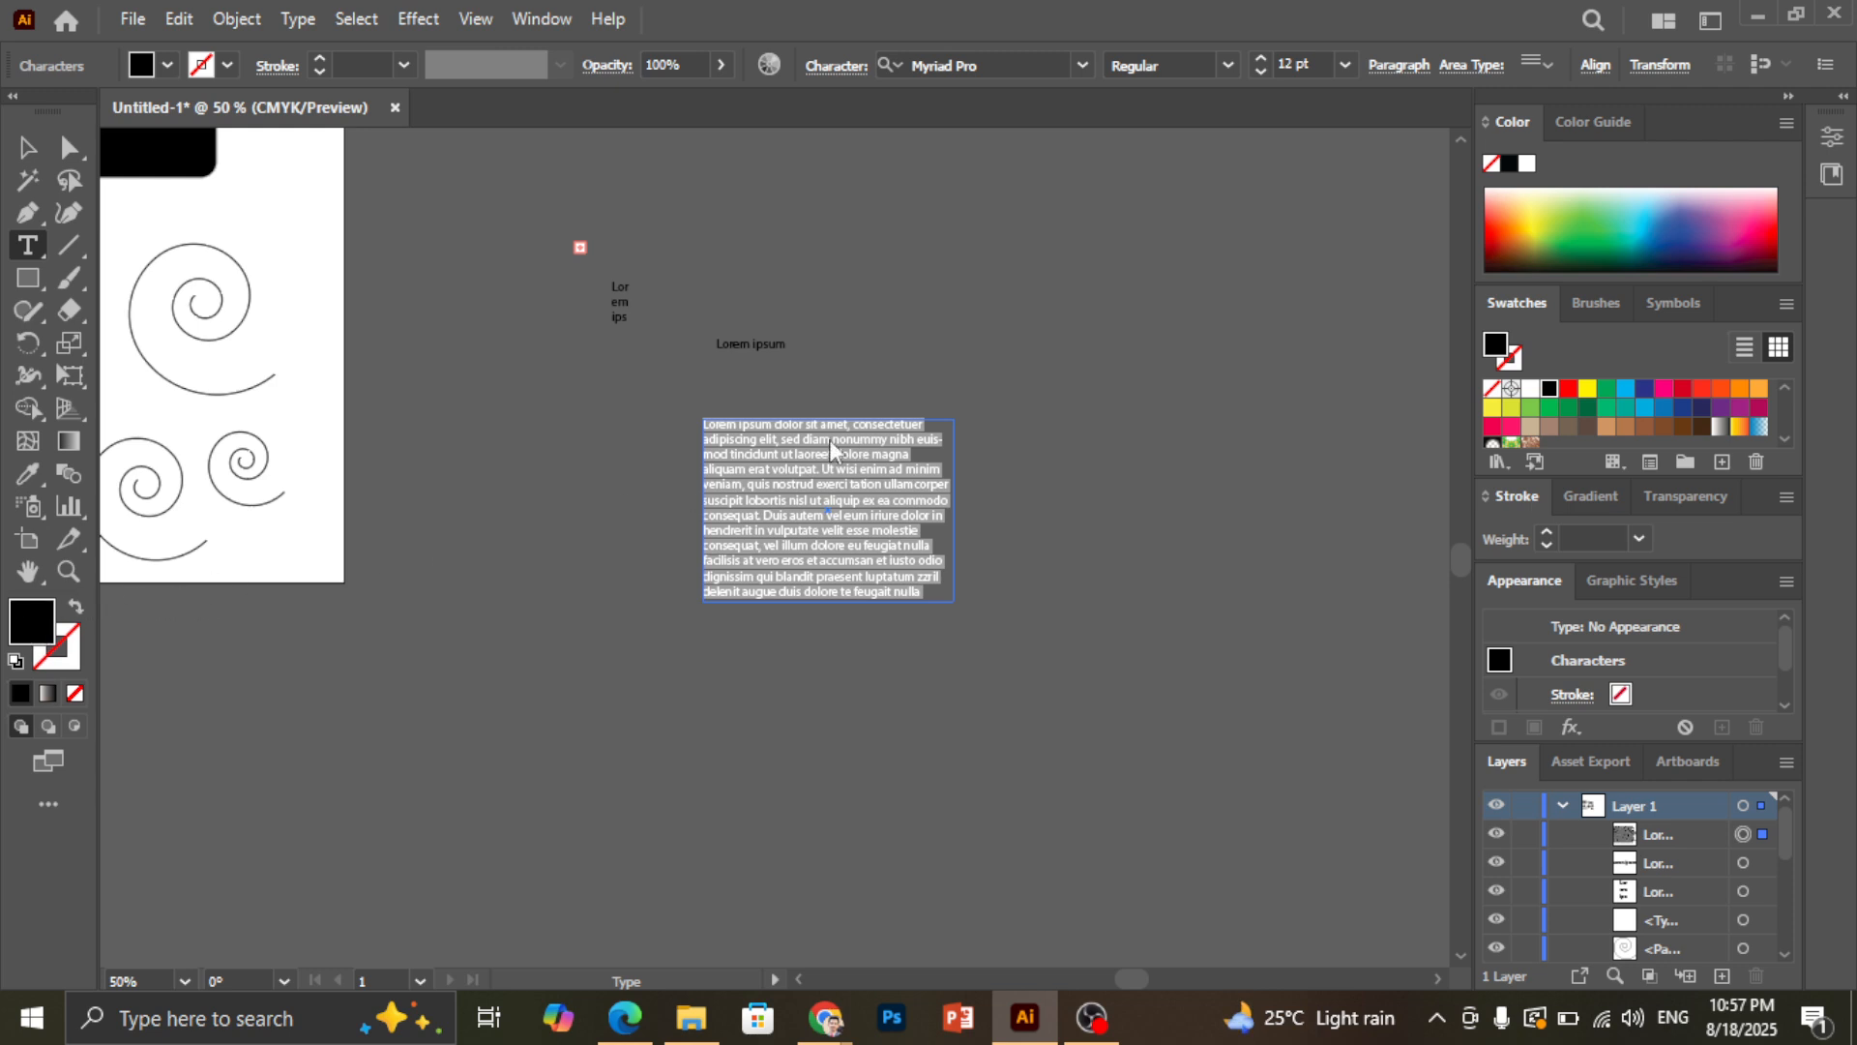
Set the fill color of the placeholder paragraph's text to white, FFFFFF
{"action": "double_click", "coordinate": [31, 620]}
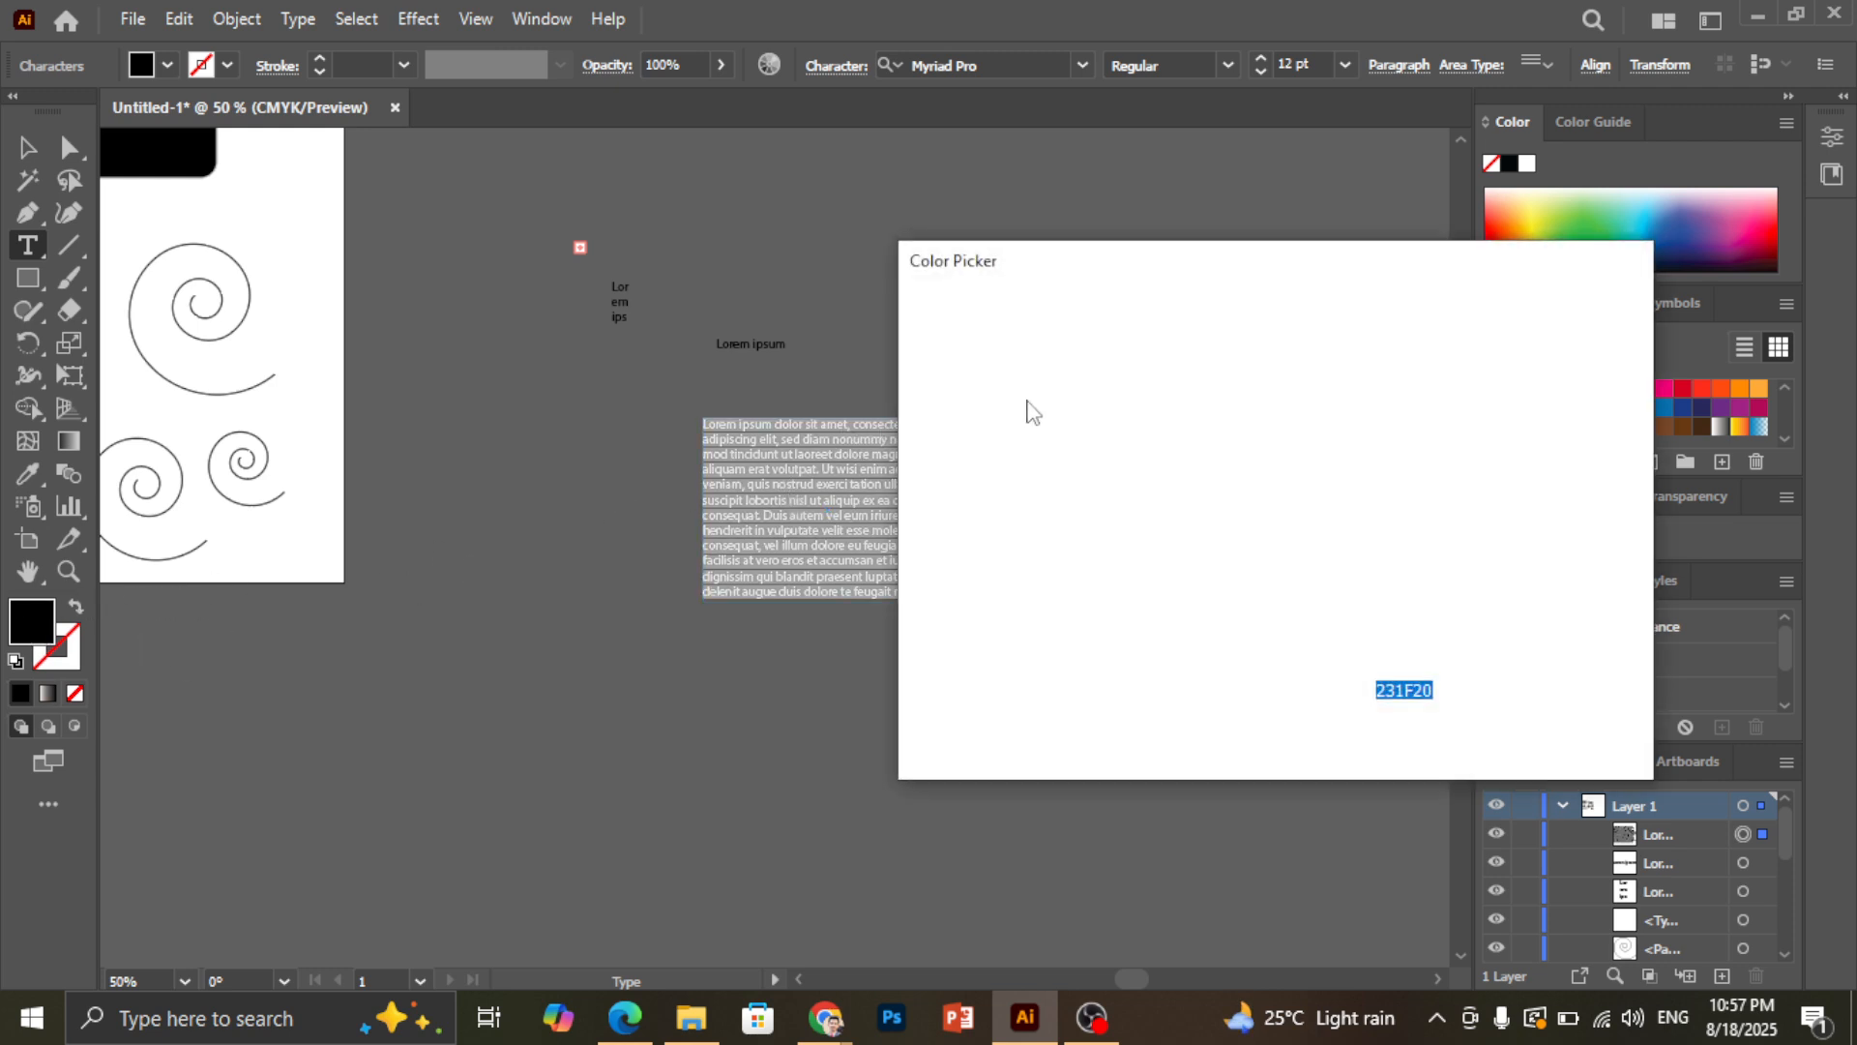
{"action": "type", "text": "ffffff"}
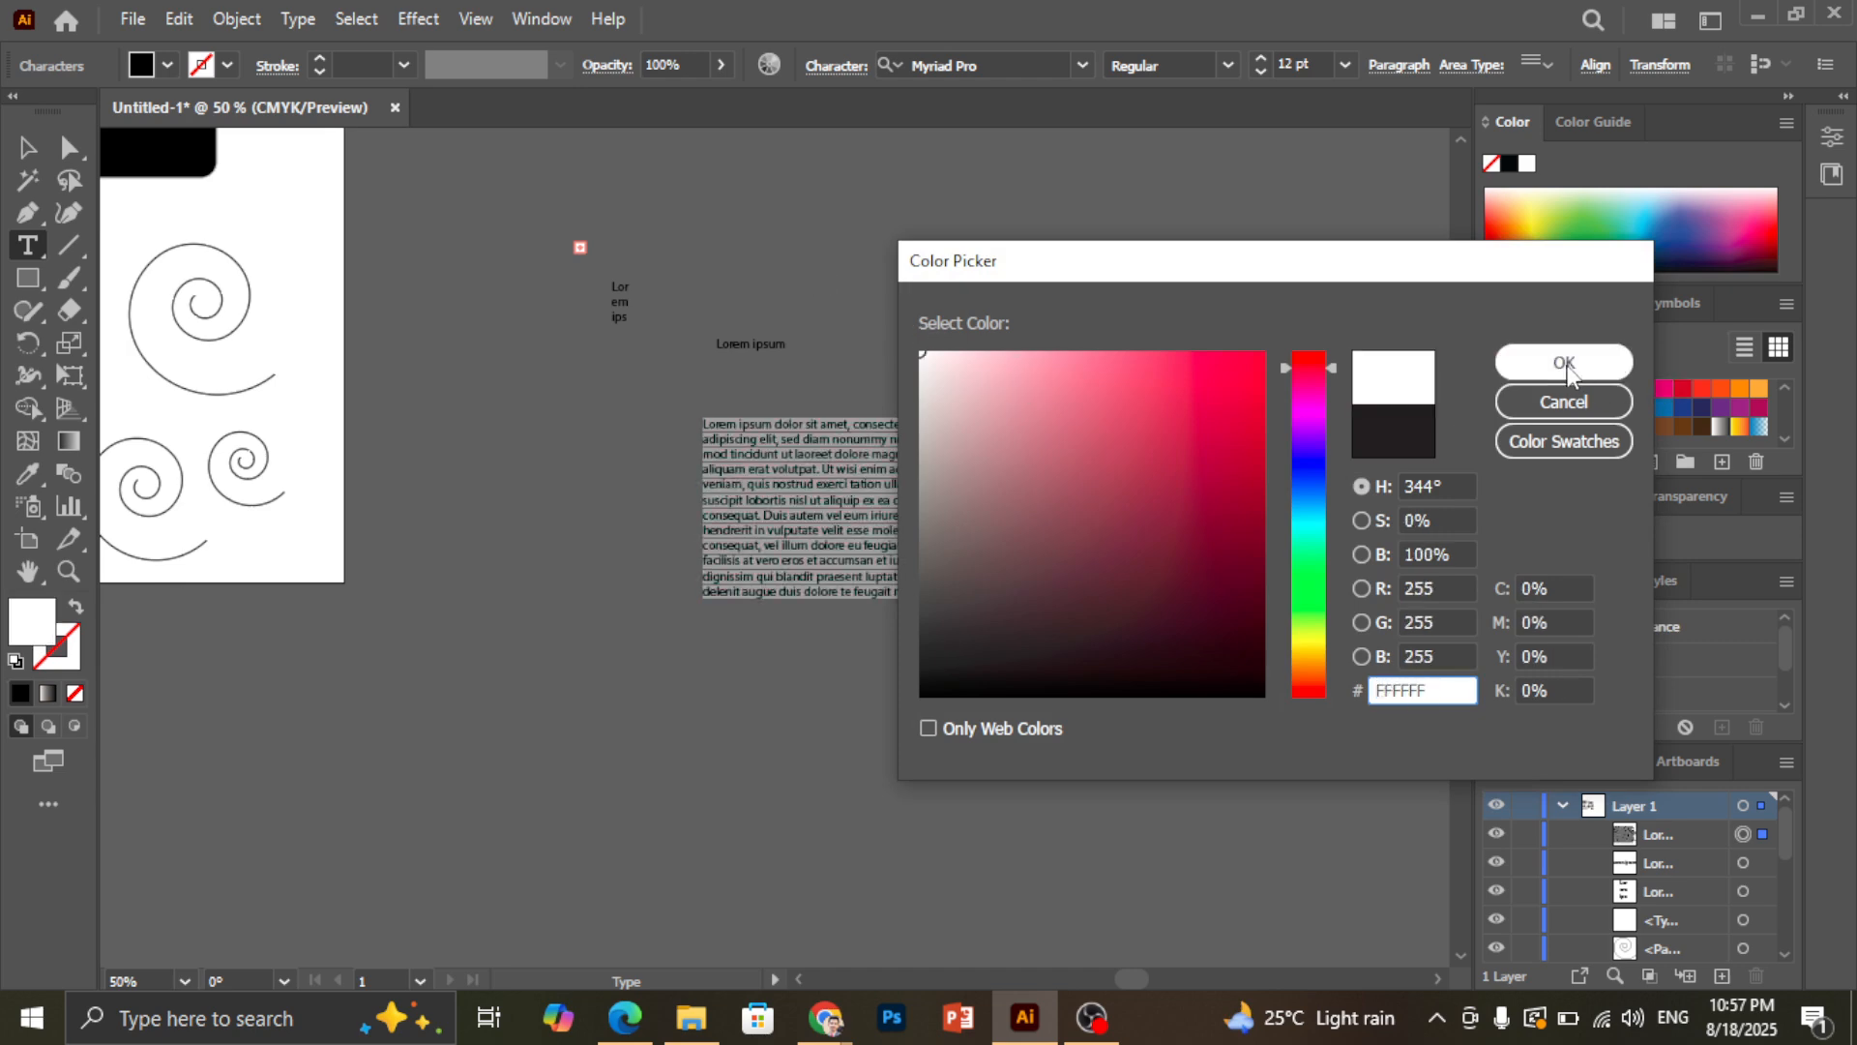
{"action": "key", "text": "Return"}
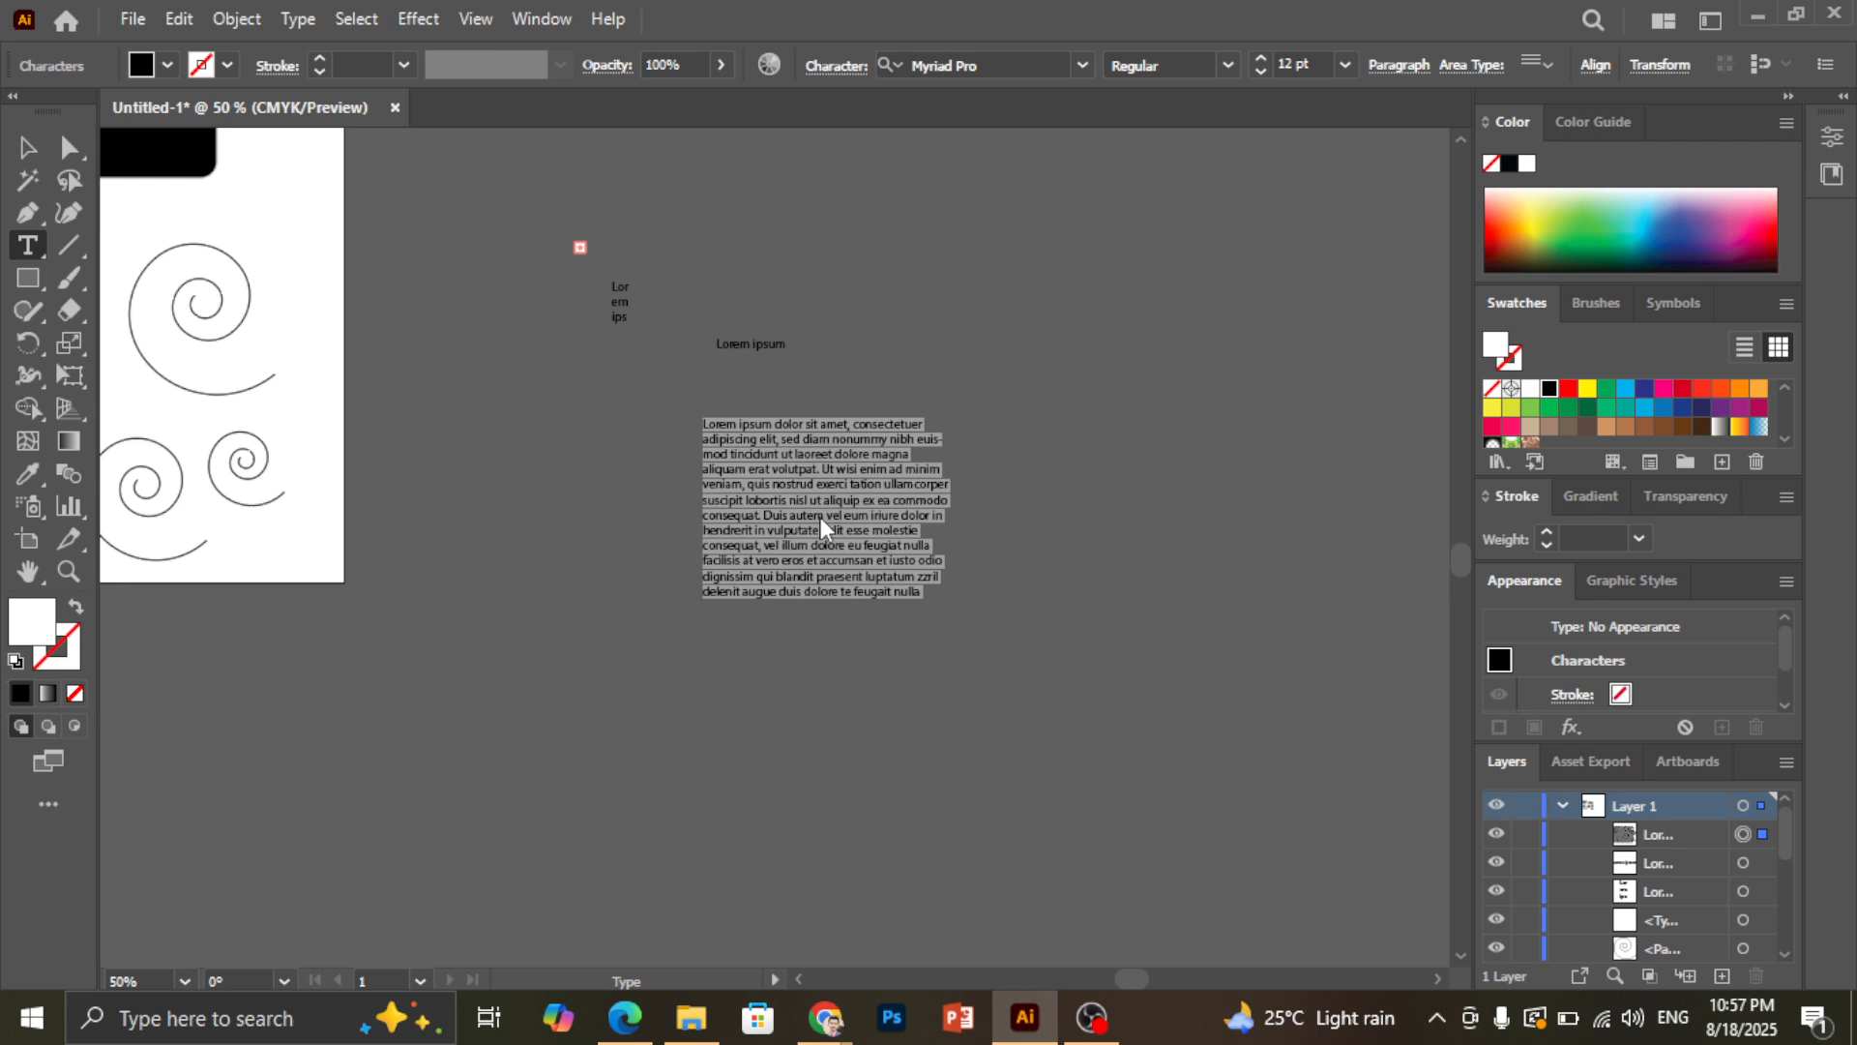
Examine the character, paragraph and OpenType formatting options for the white placeholder paragraph
{"action": "key", "text": "Escape"}
{"action": "key", "text": "ctrl+t"}
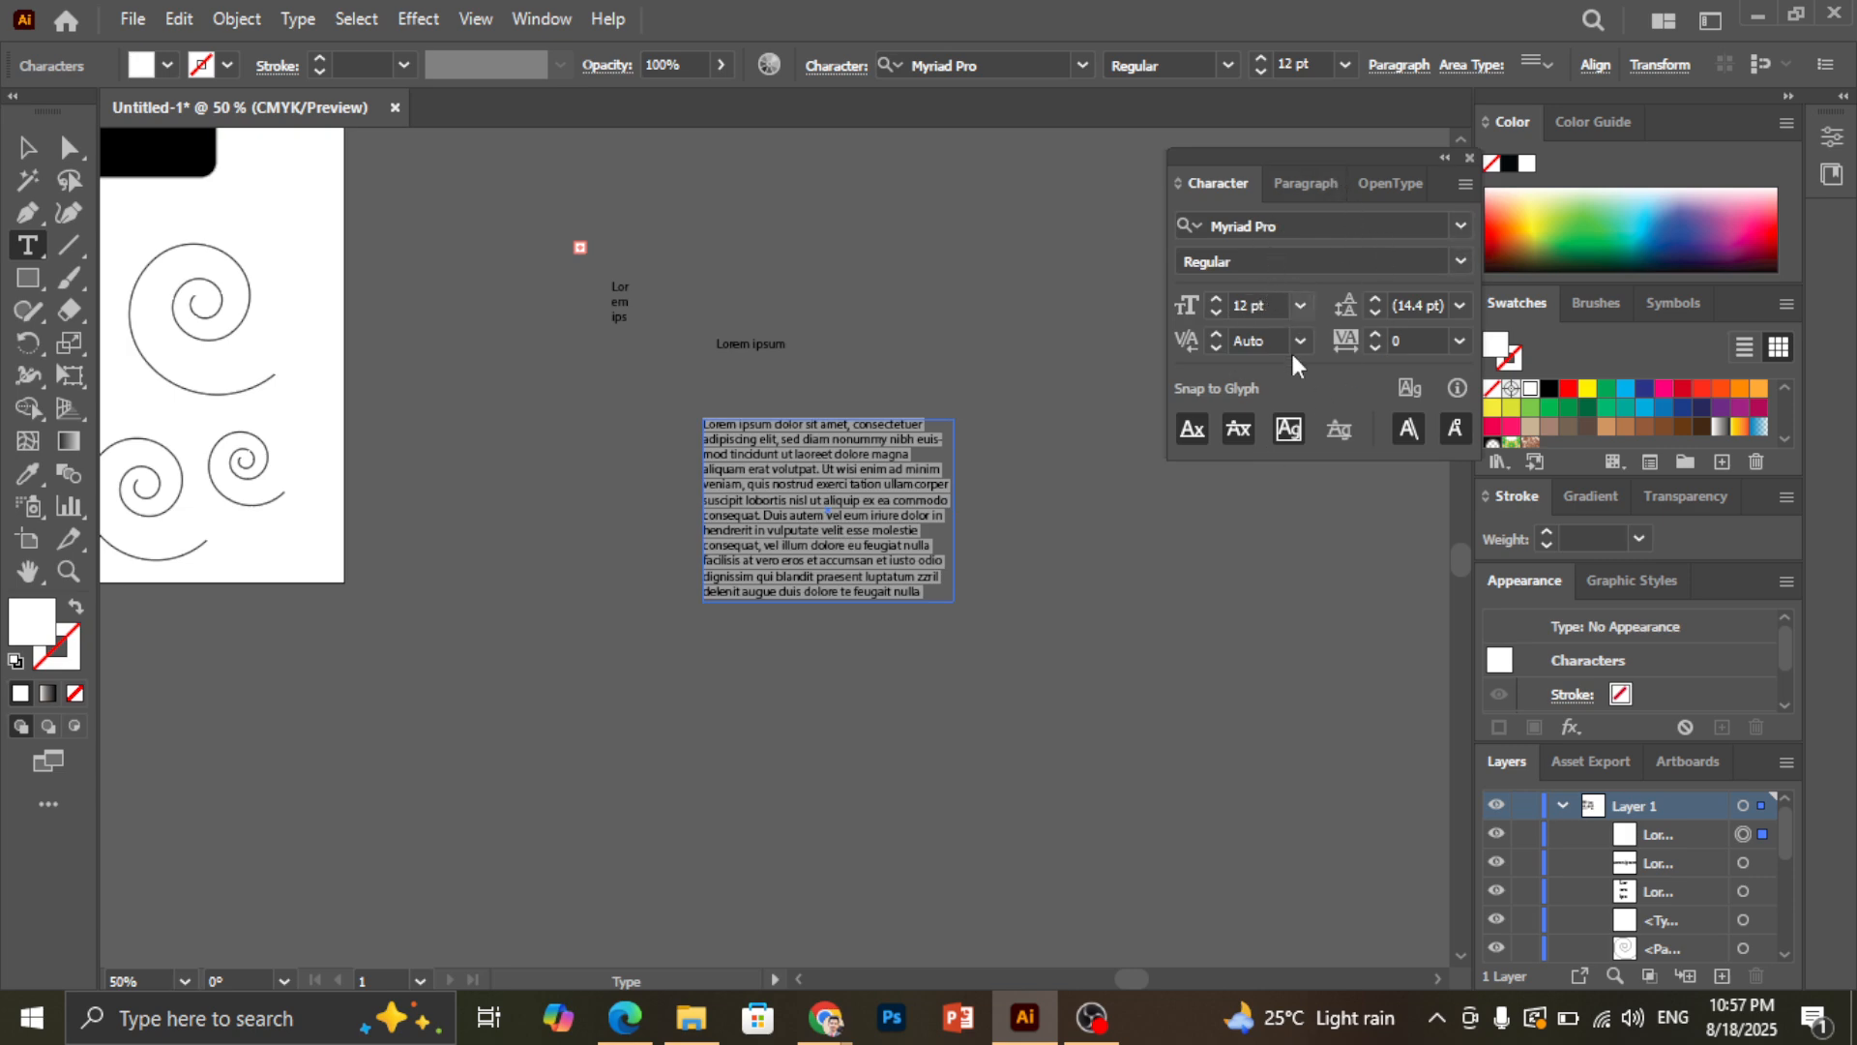
{"action": "left_click", "coordinate": [1294, 189]}
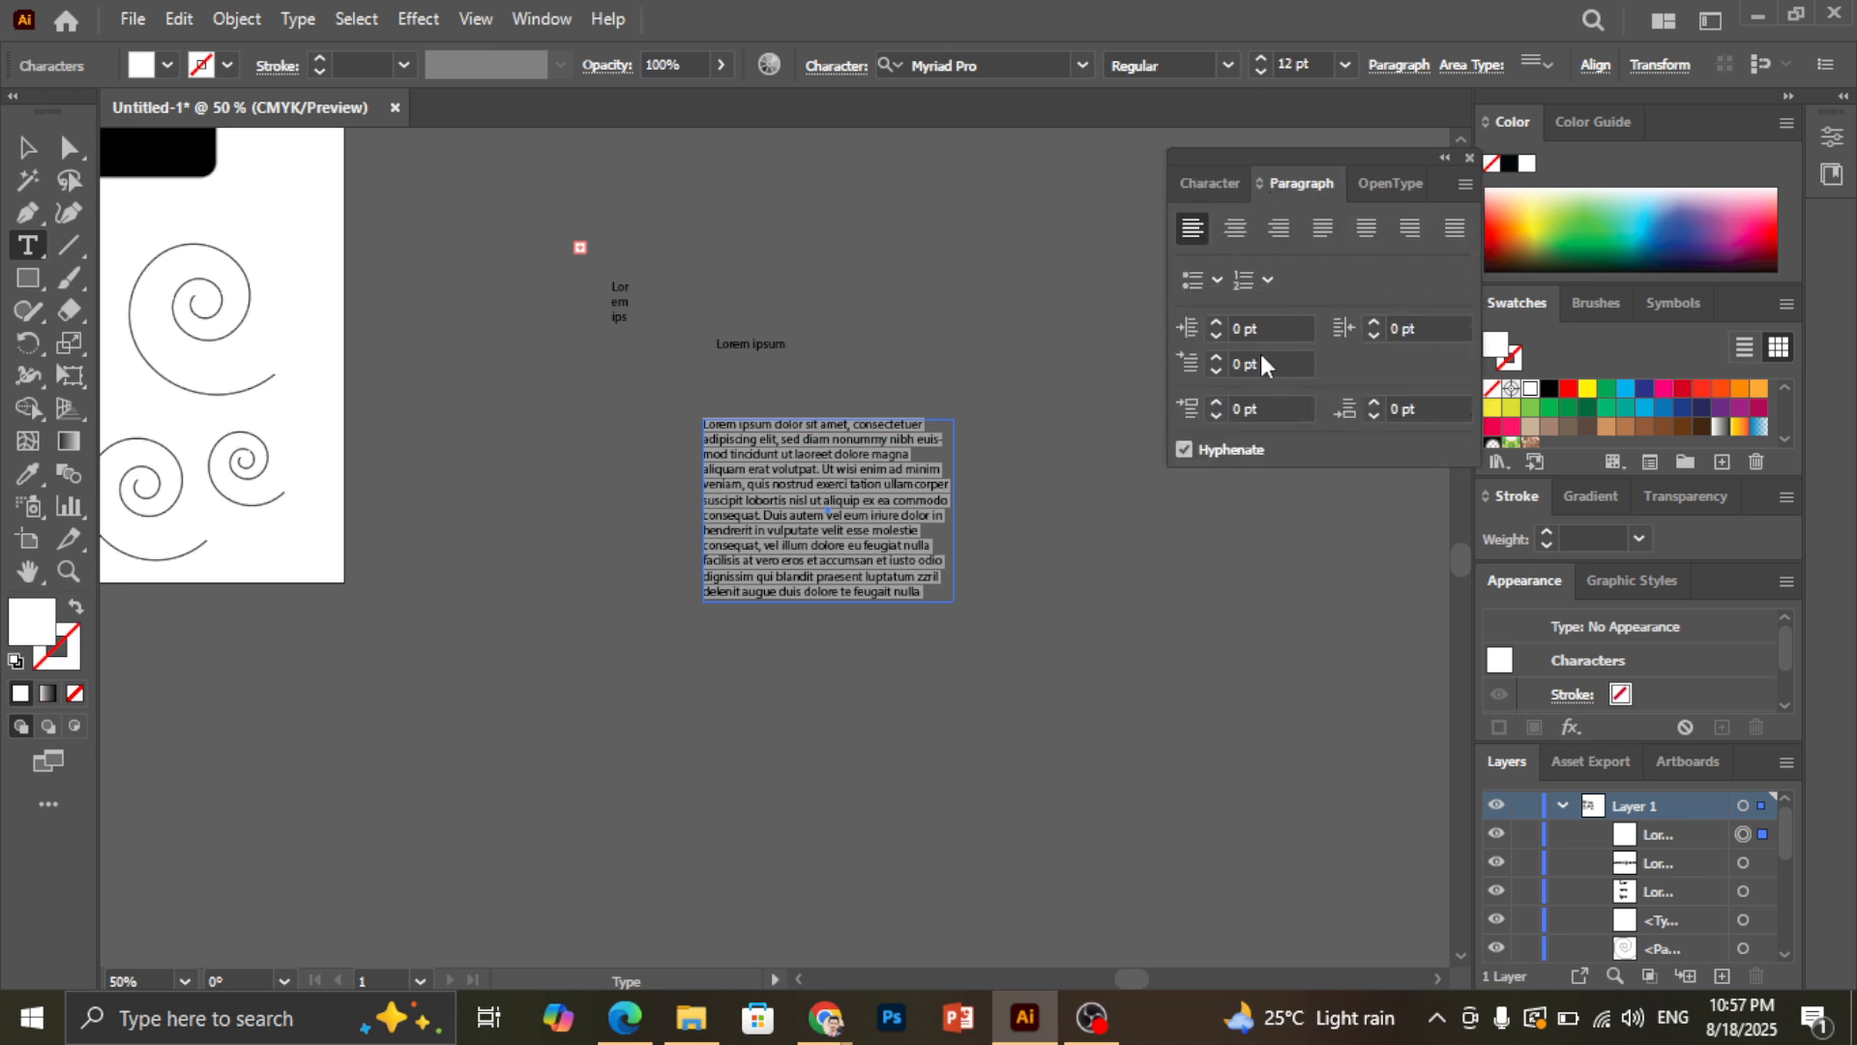
{"action": "left_click", "coordinate": [1203, 186]}
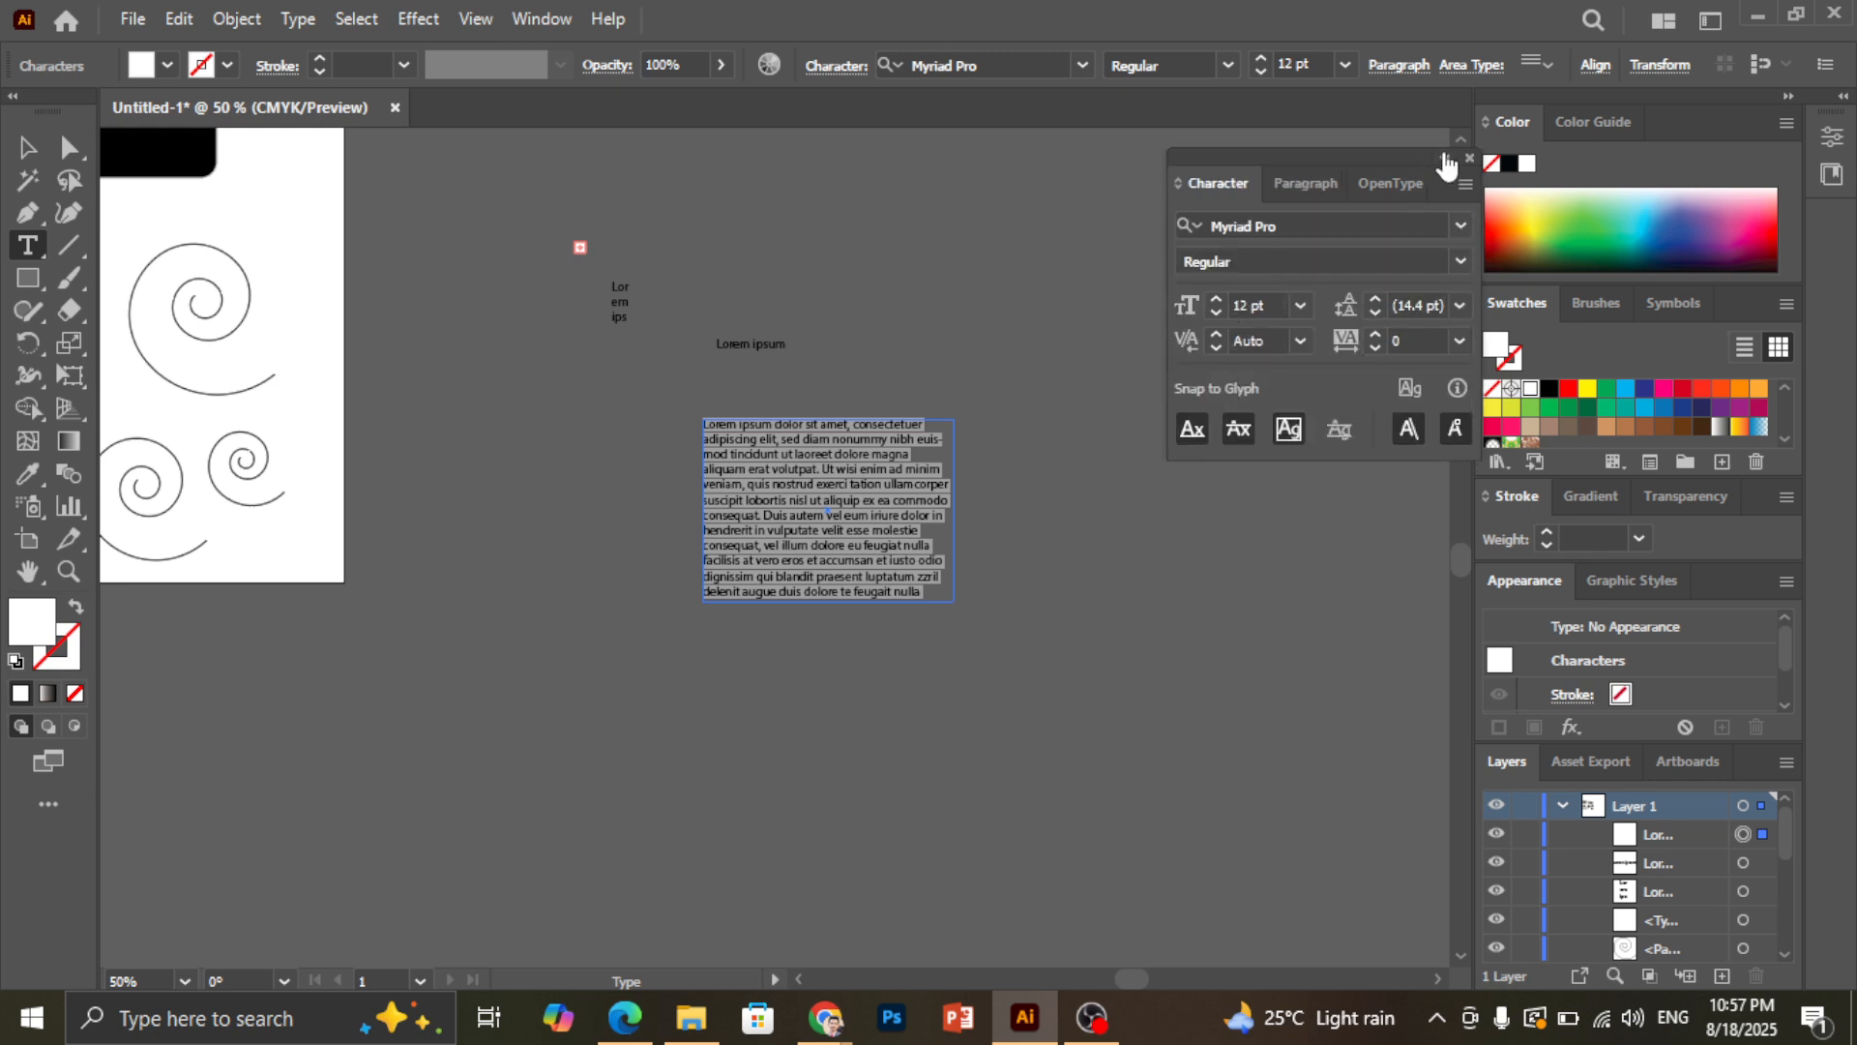
{"action": "left_click", "coordinate": [1374, 178]}
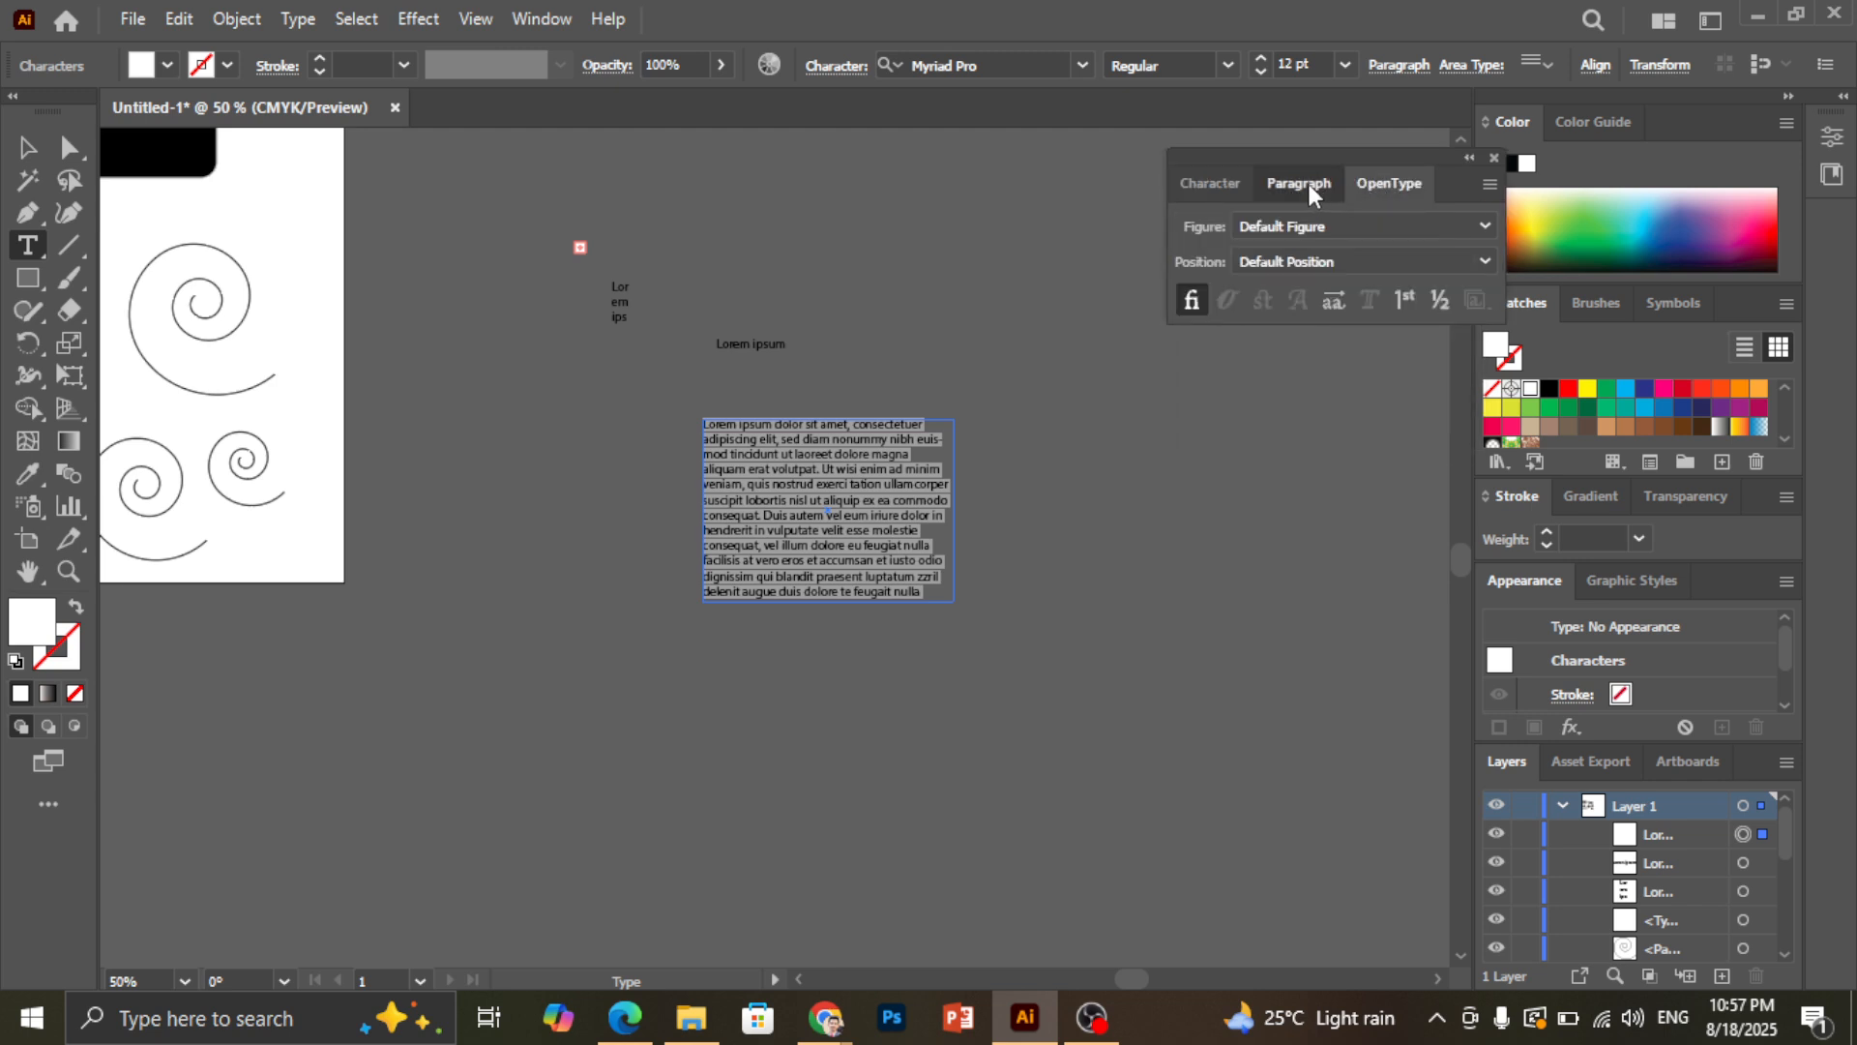
{"action": "left_click", "coordinate": [1308, 184]}
{"action": "left_click", "coordinate": [1225, 183]}
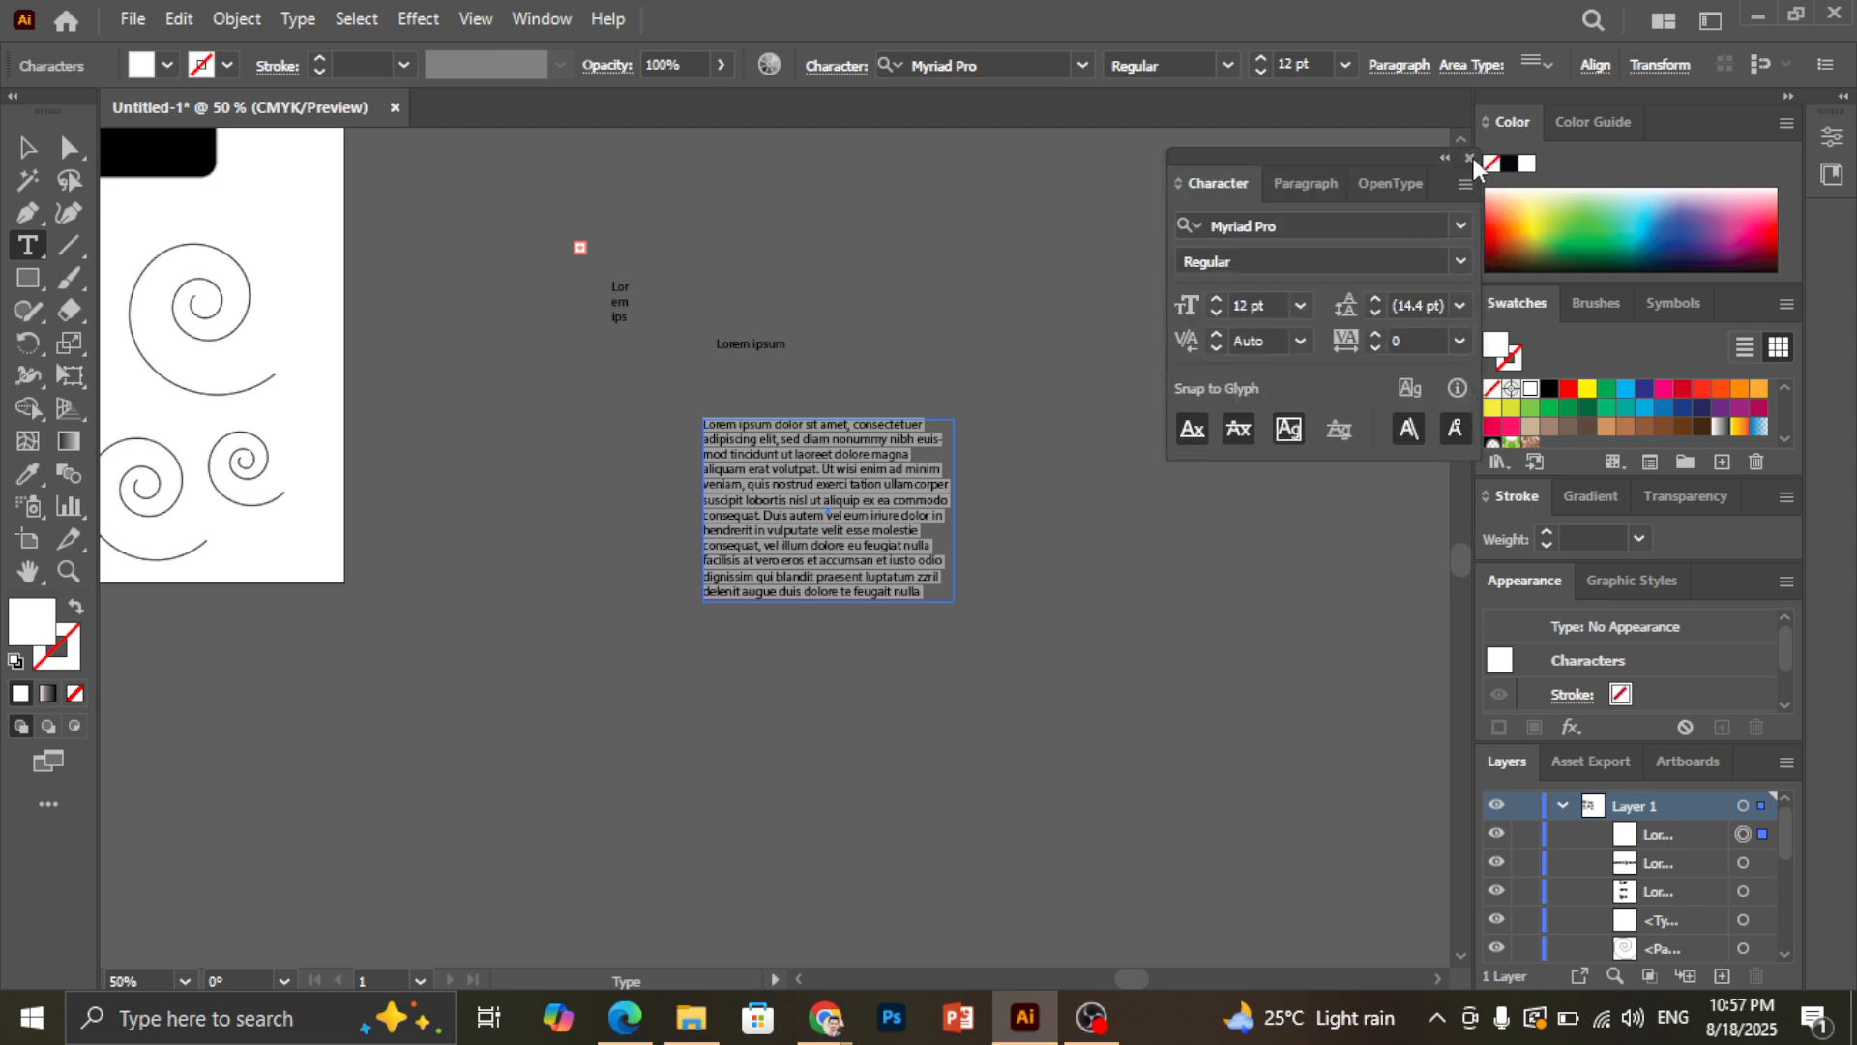
{"action": "left_click", "coordinate": [1469, 158]}
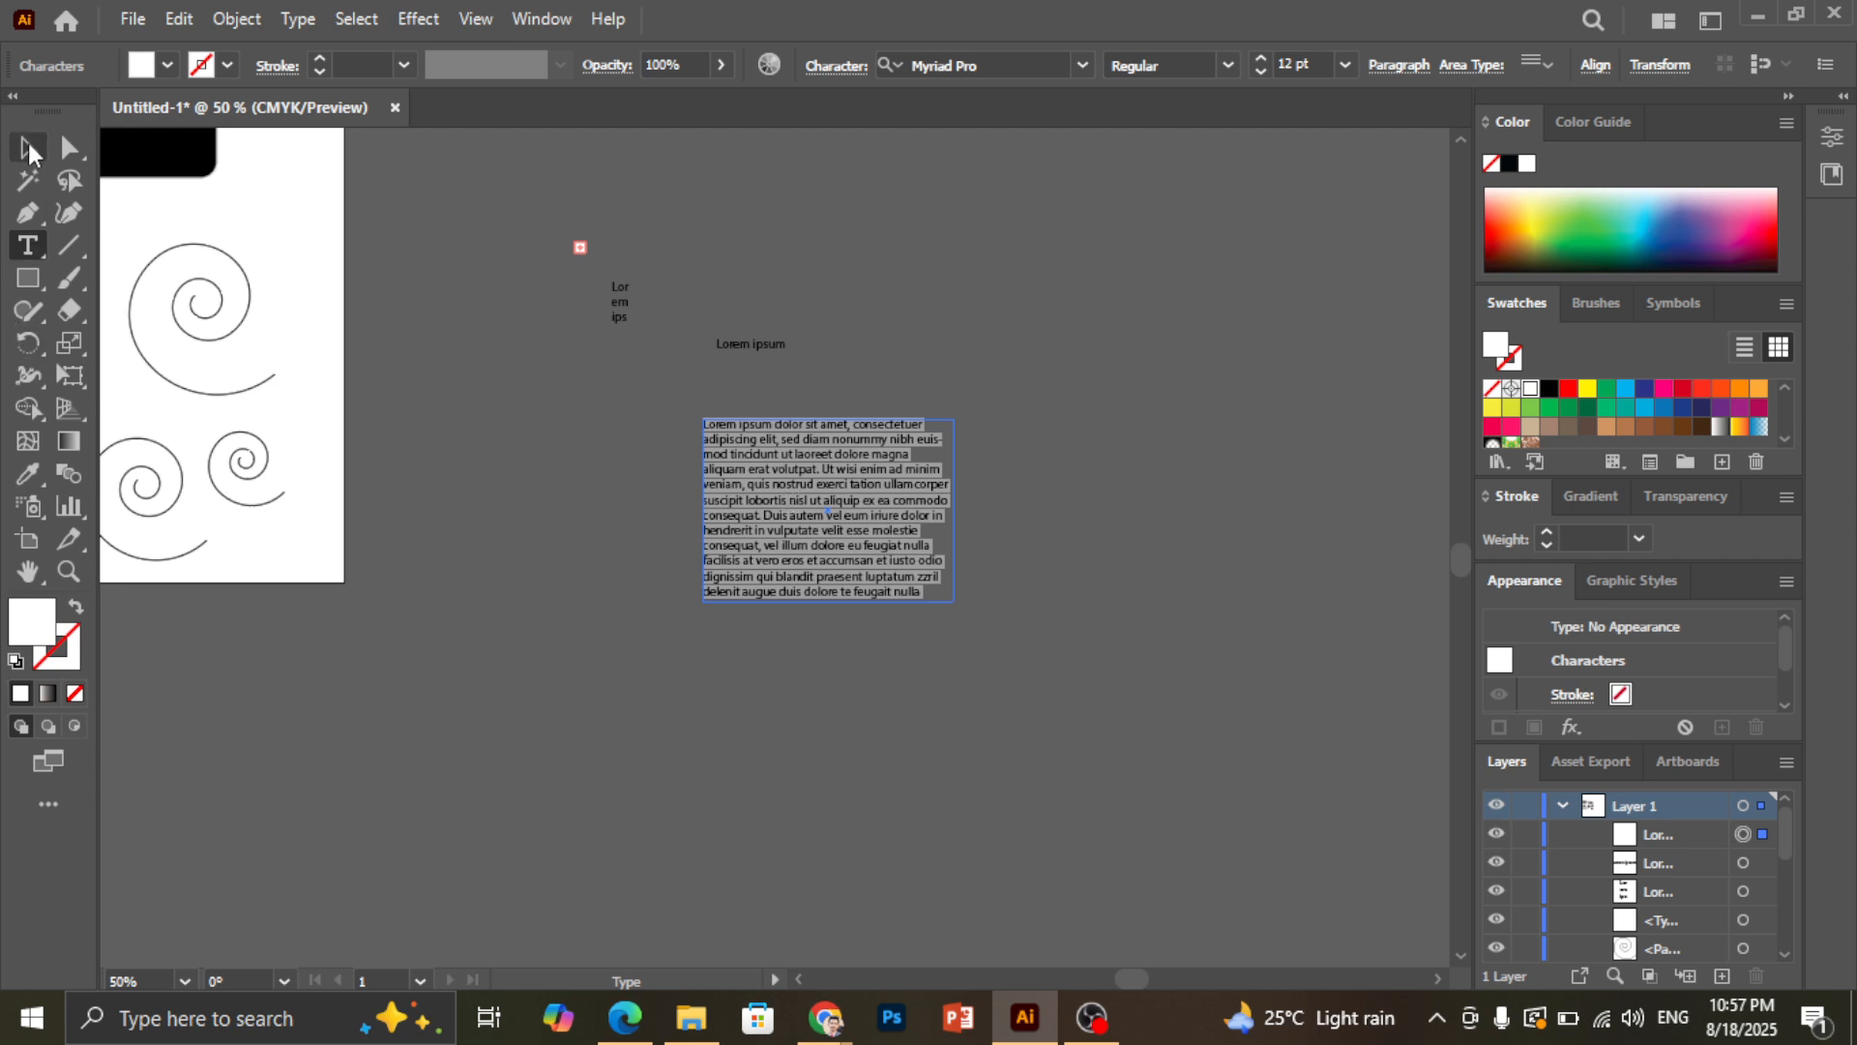
Delete the white placeholder paragraph beside the artboard
{"action": "key", "text": "Escape"}
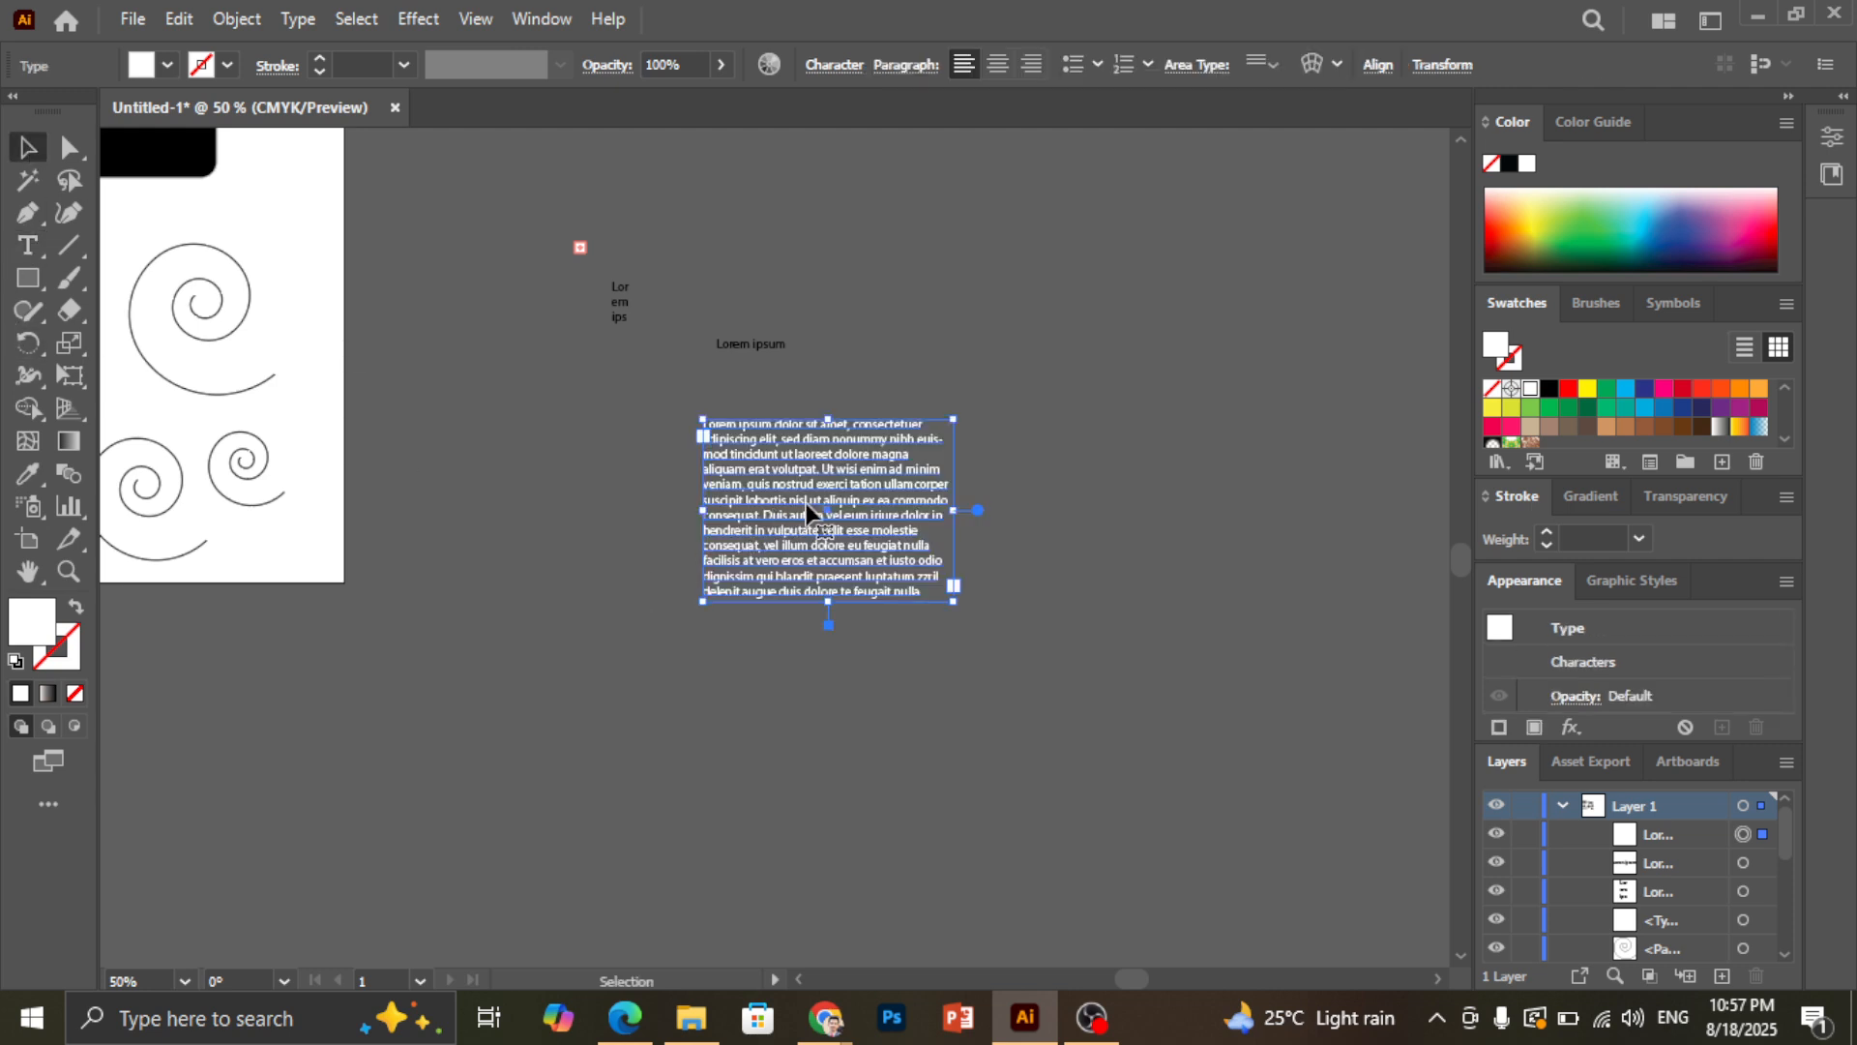
{"action": "key", "text": "Delete"}
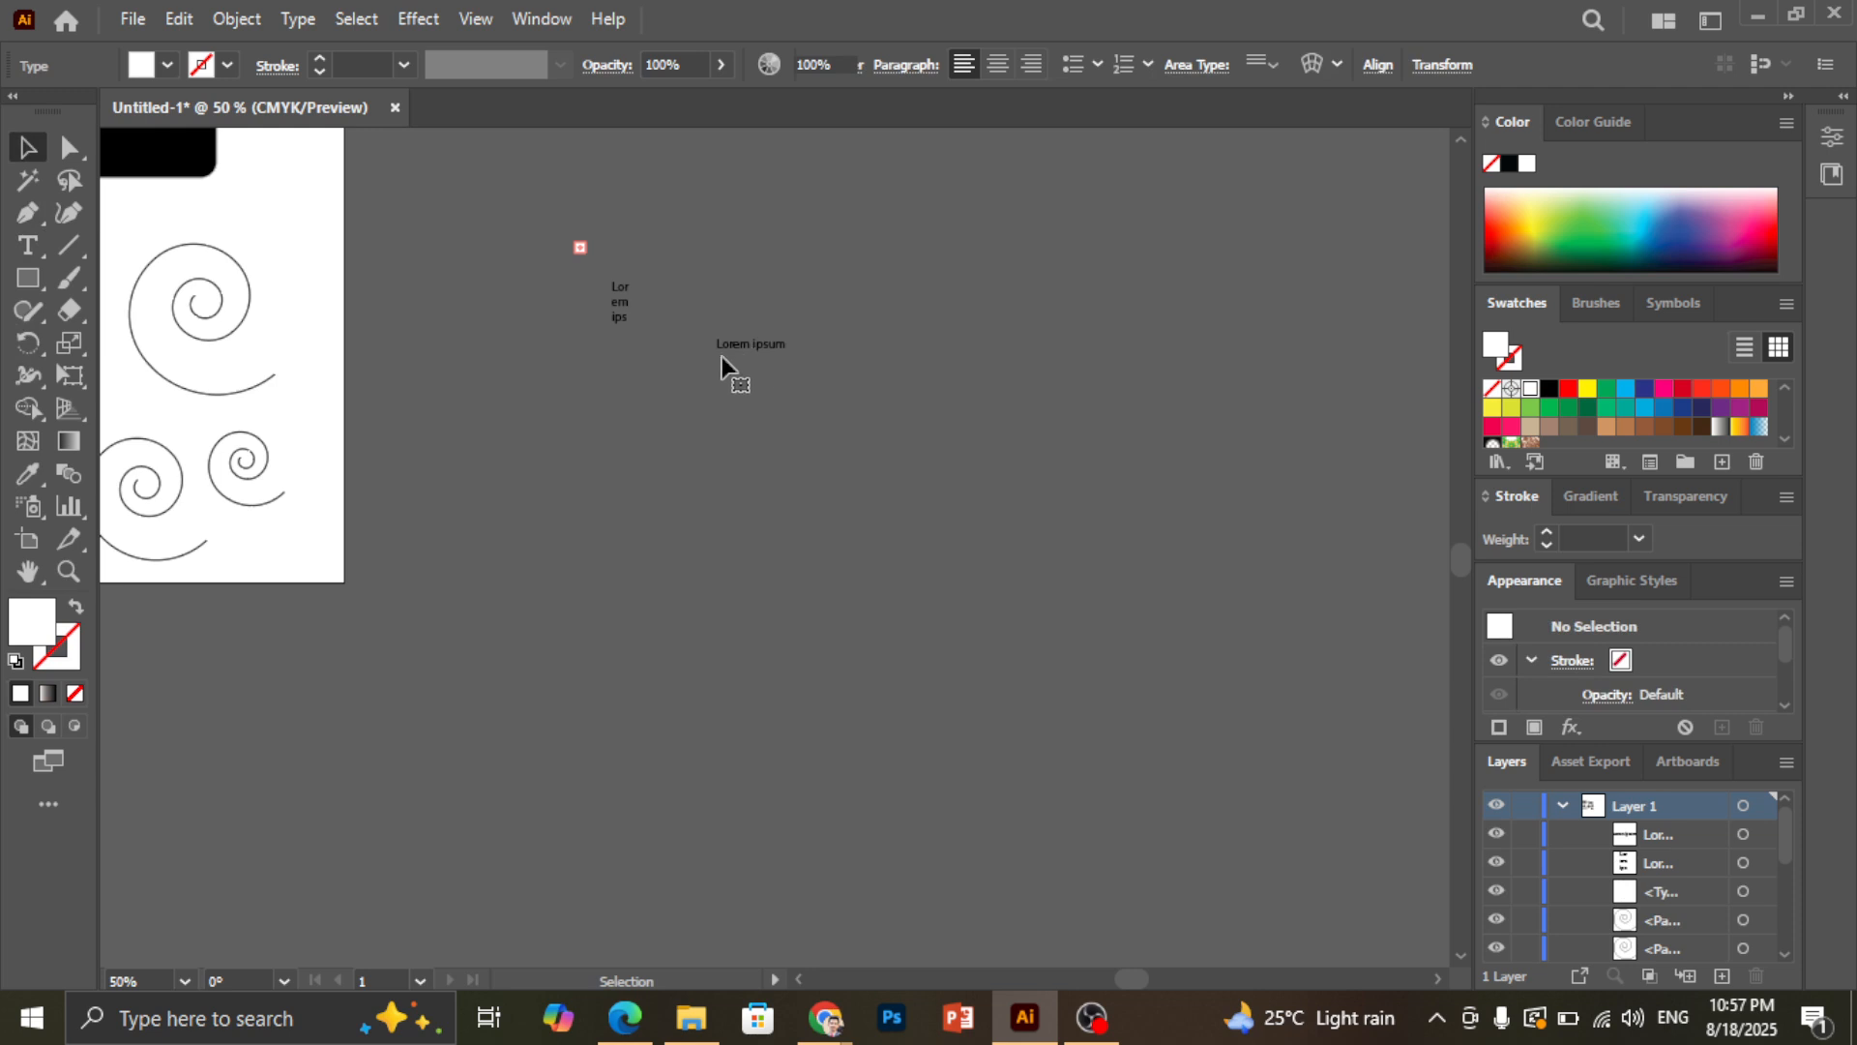
{"action": "left_click", "coordinate": [750, 346]}
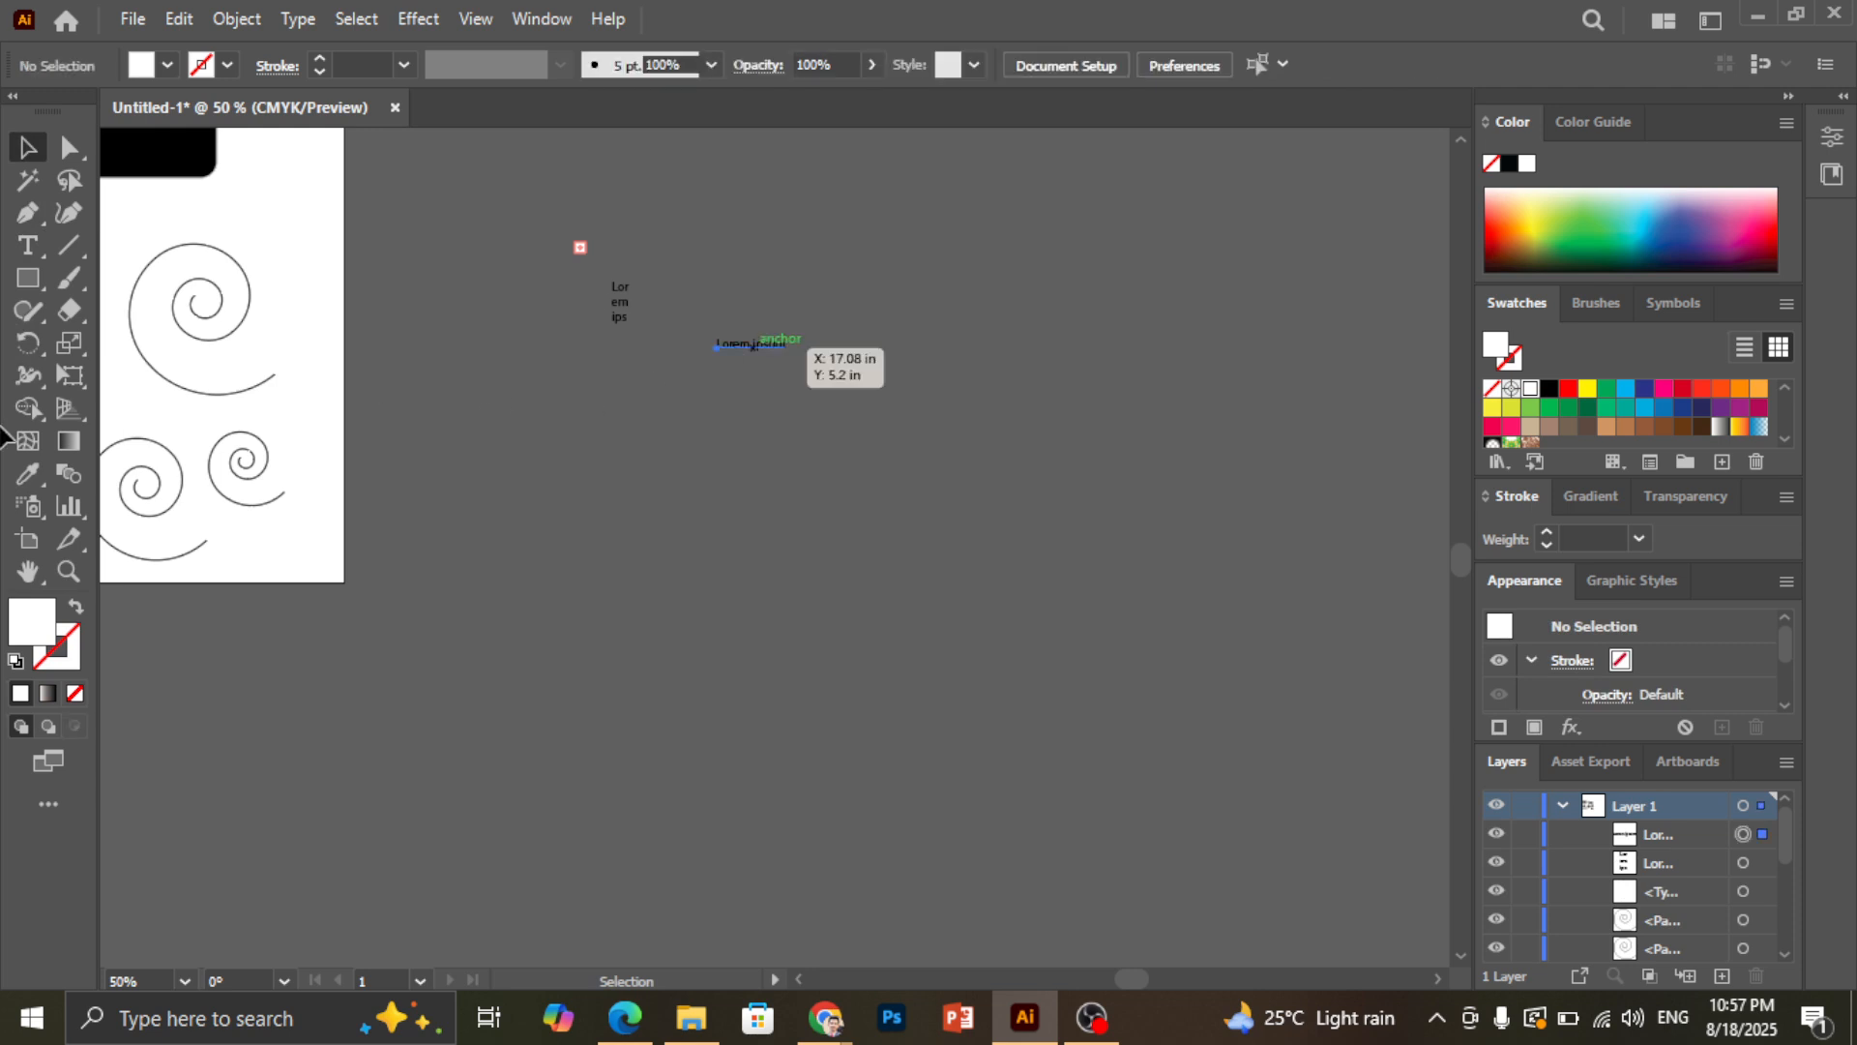
{"action": "left_click", "coordinate": [30, 248]}
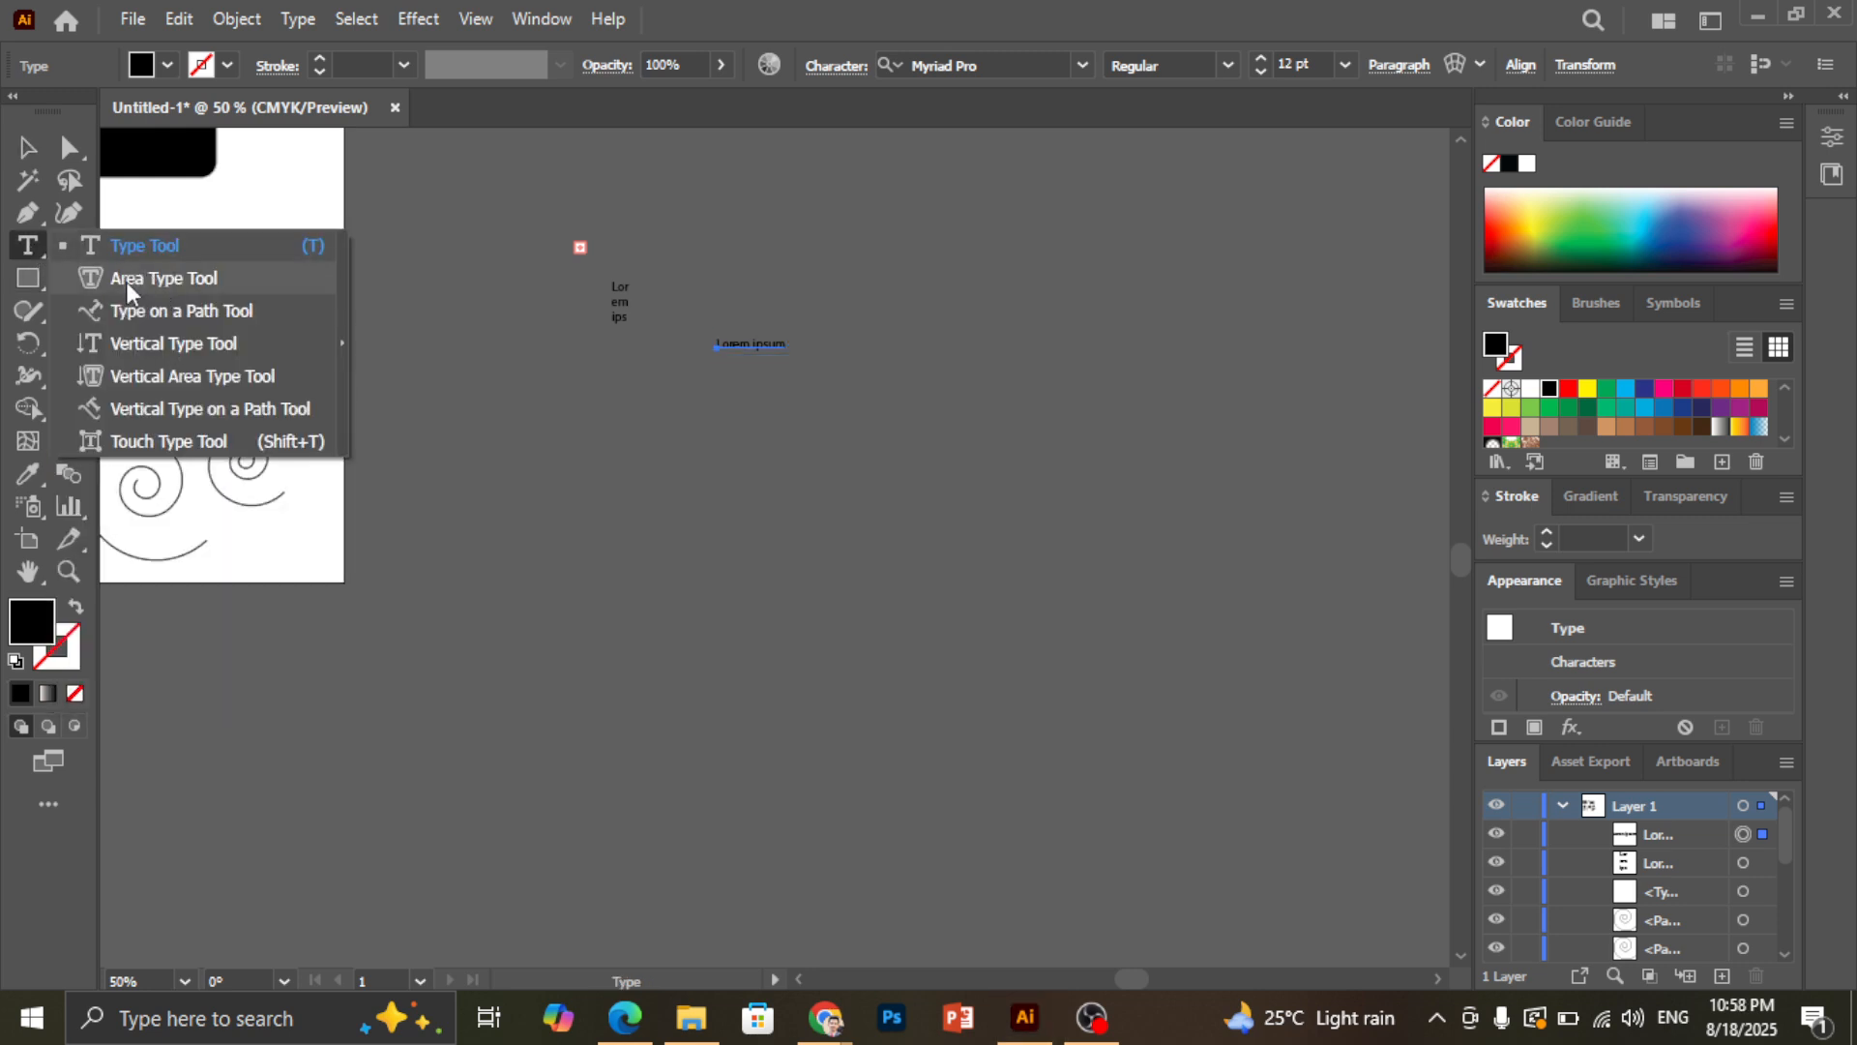
{"action": "left_click", "coordinate": [29, 248]}
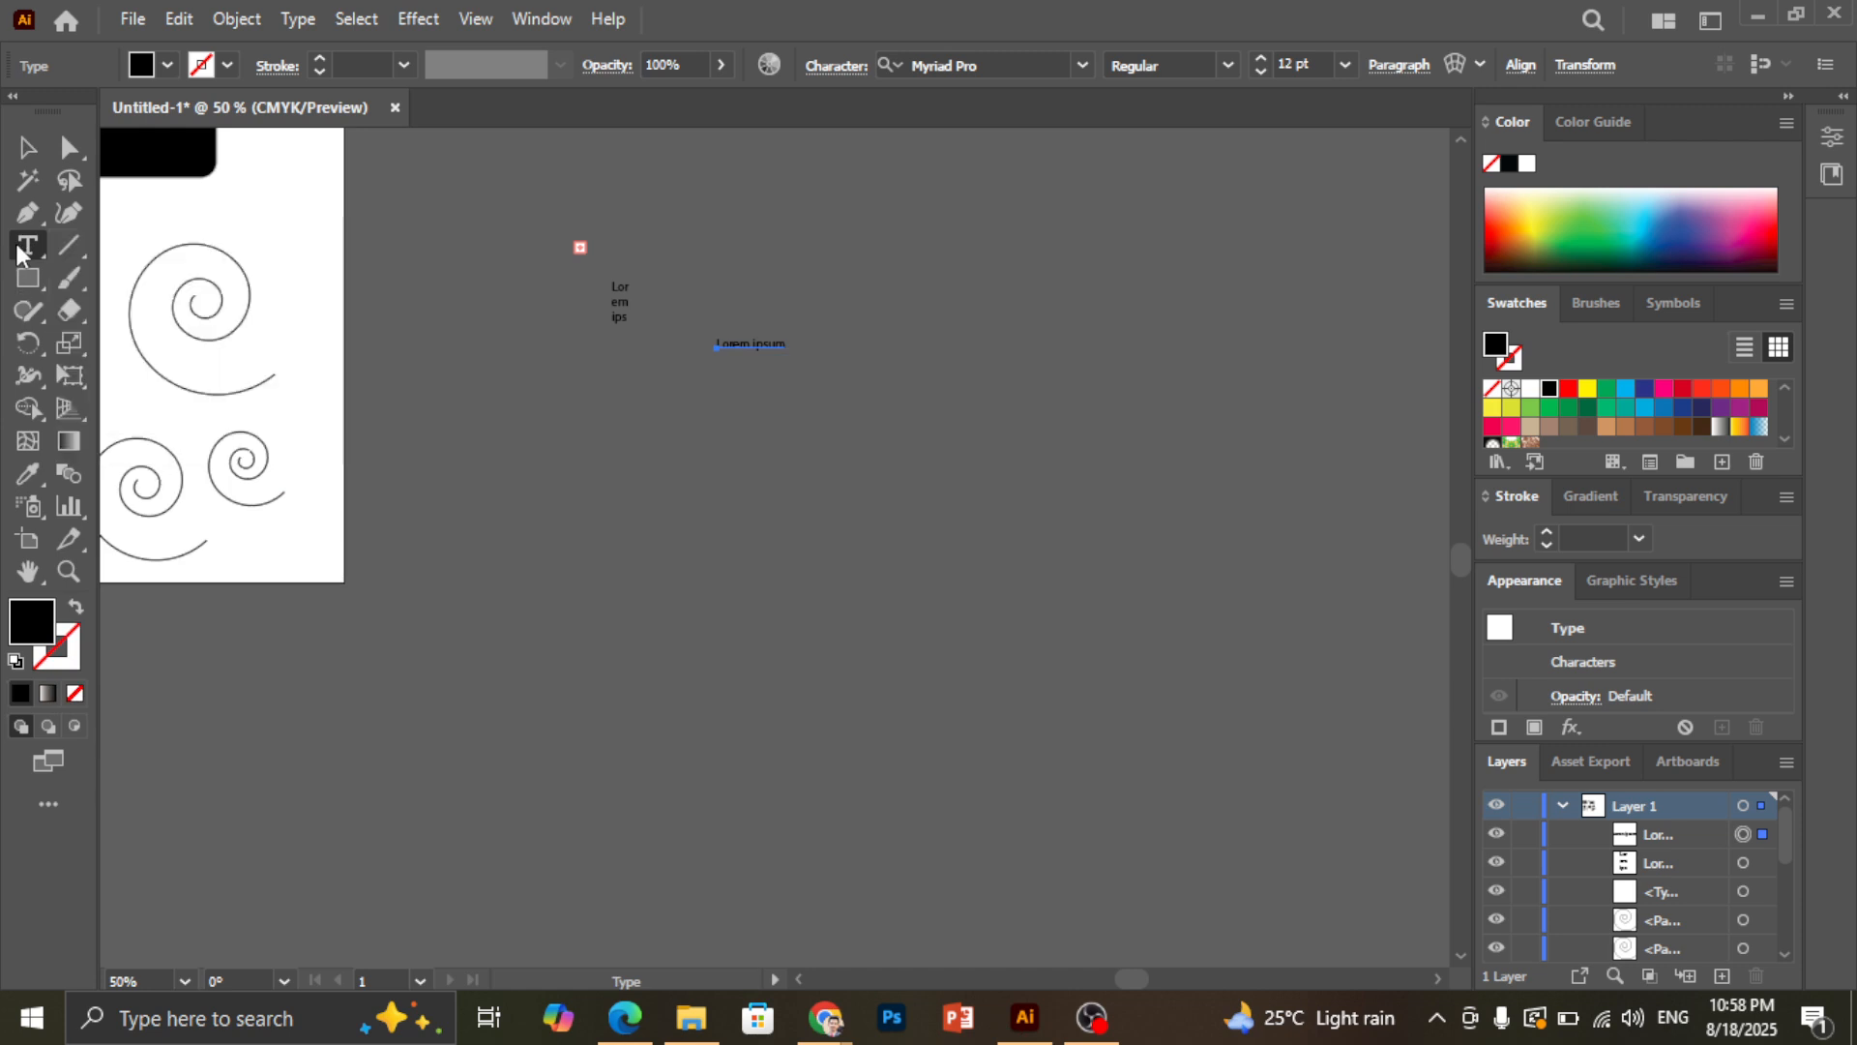
{"action": "left_click", "coordinate": [82, 289]}
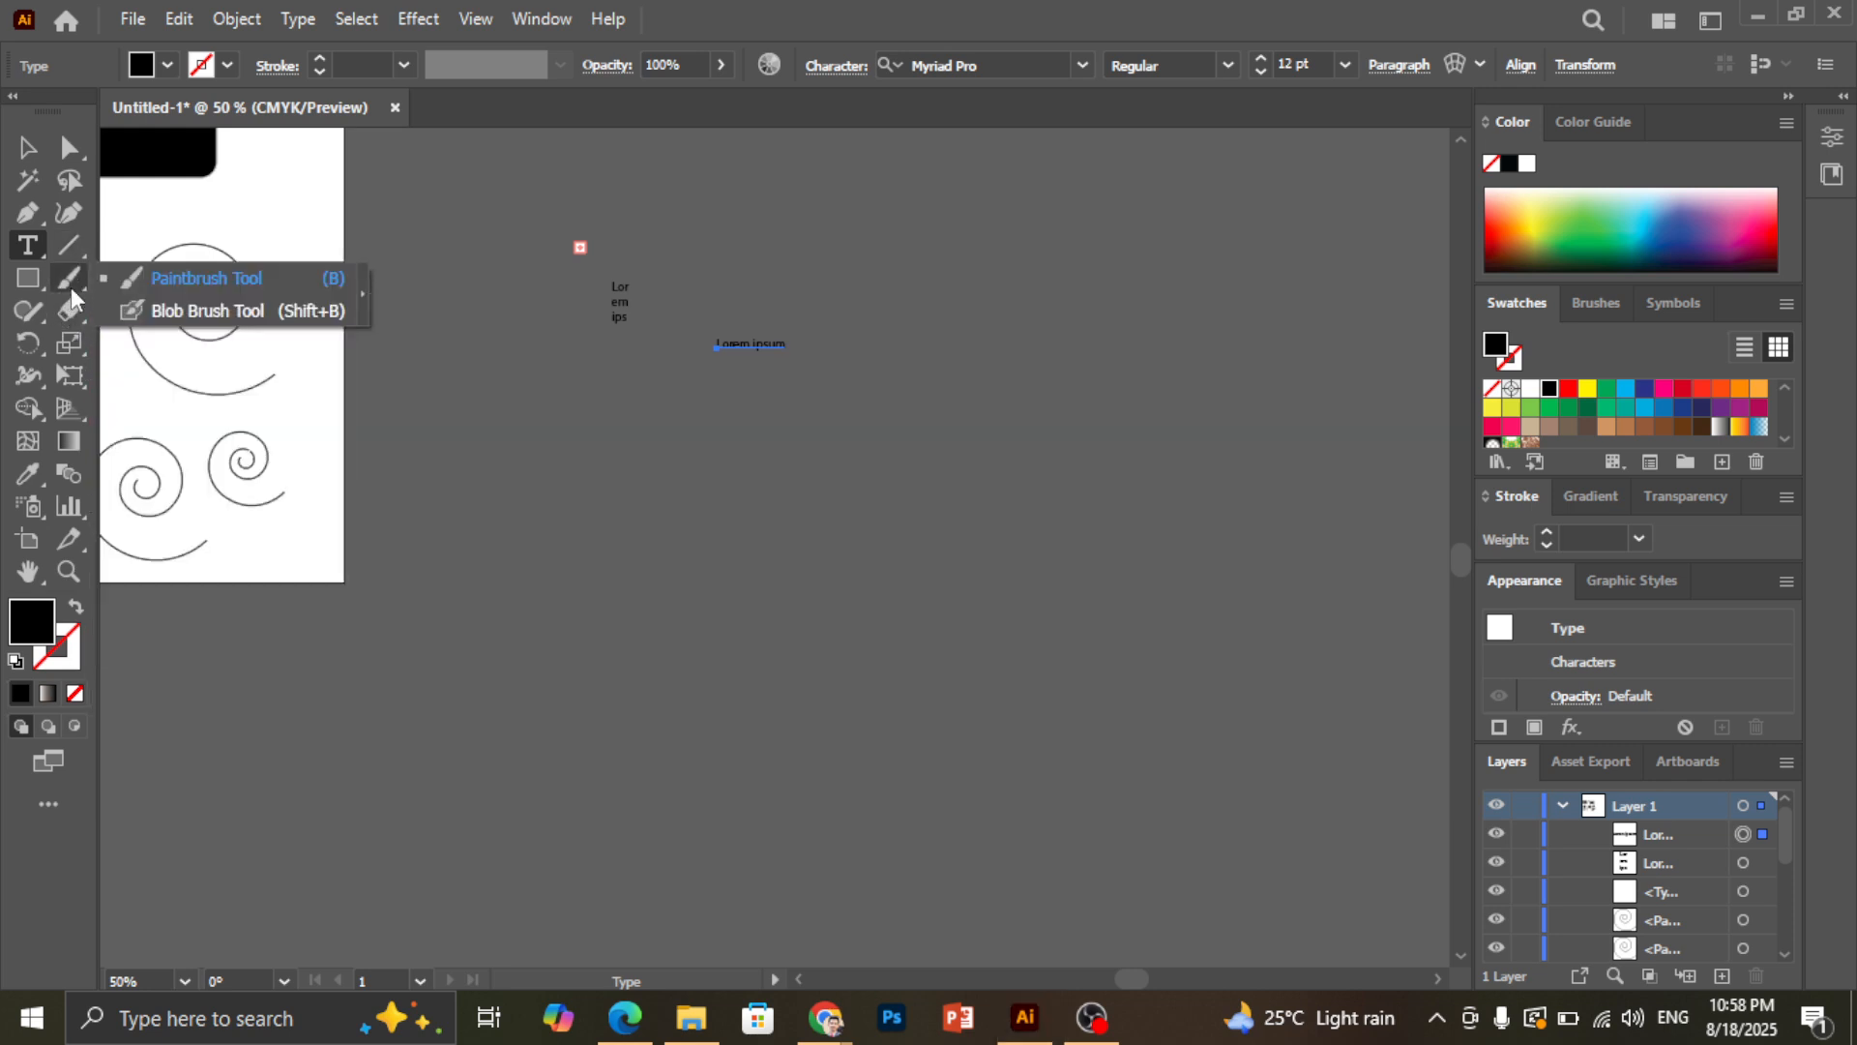
{"action": "left_click", "coordinate": [67, 287]}
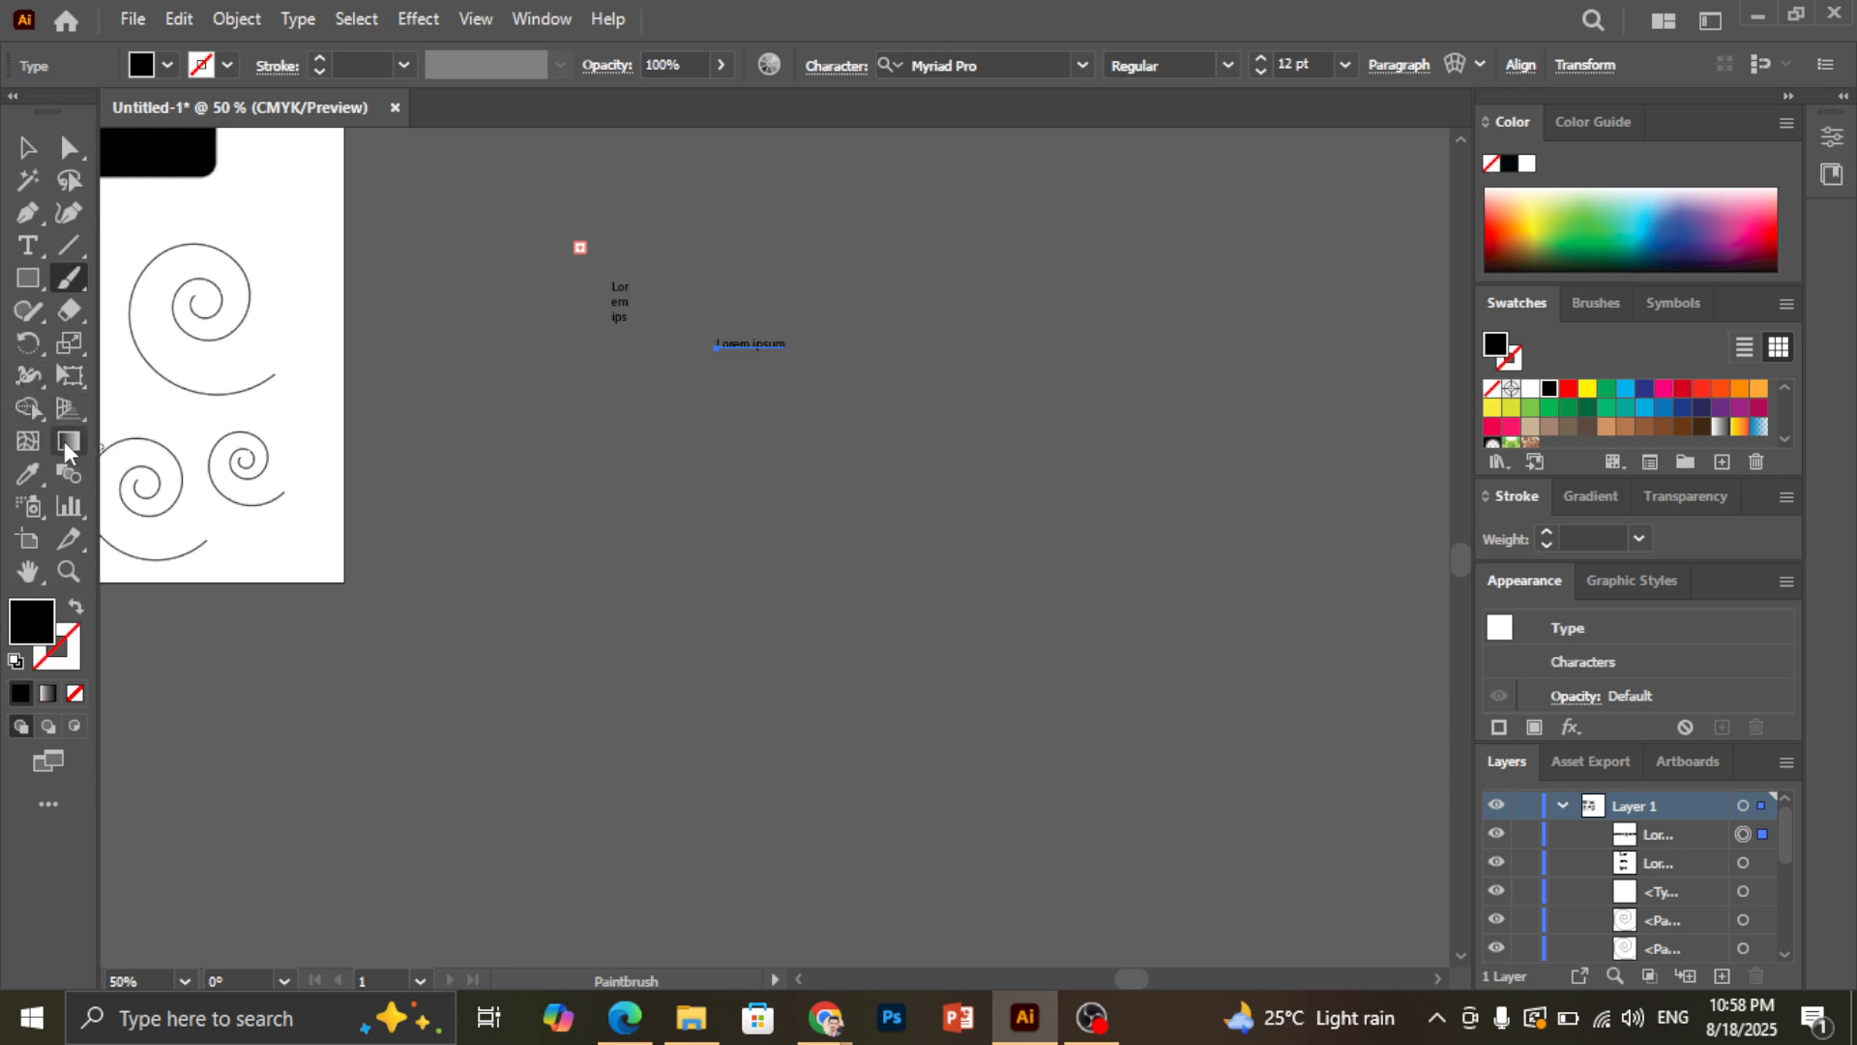
Try a white-to-black linear gradient fill on the rounded rectangle and undo it
{"action": "key", "text": "v"}
{"action": "key", "text": "ctrl+minus"}
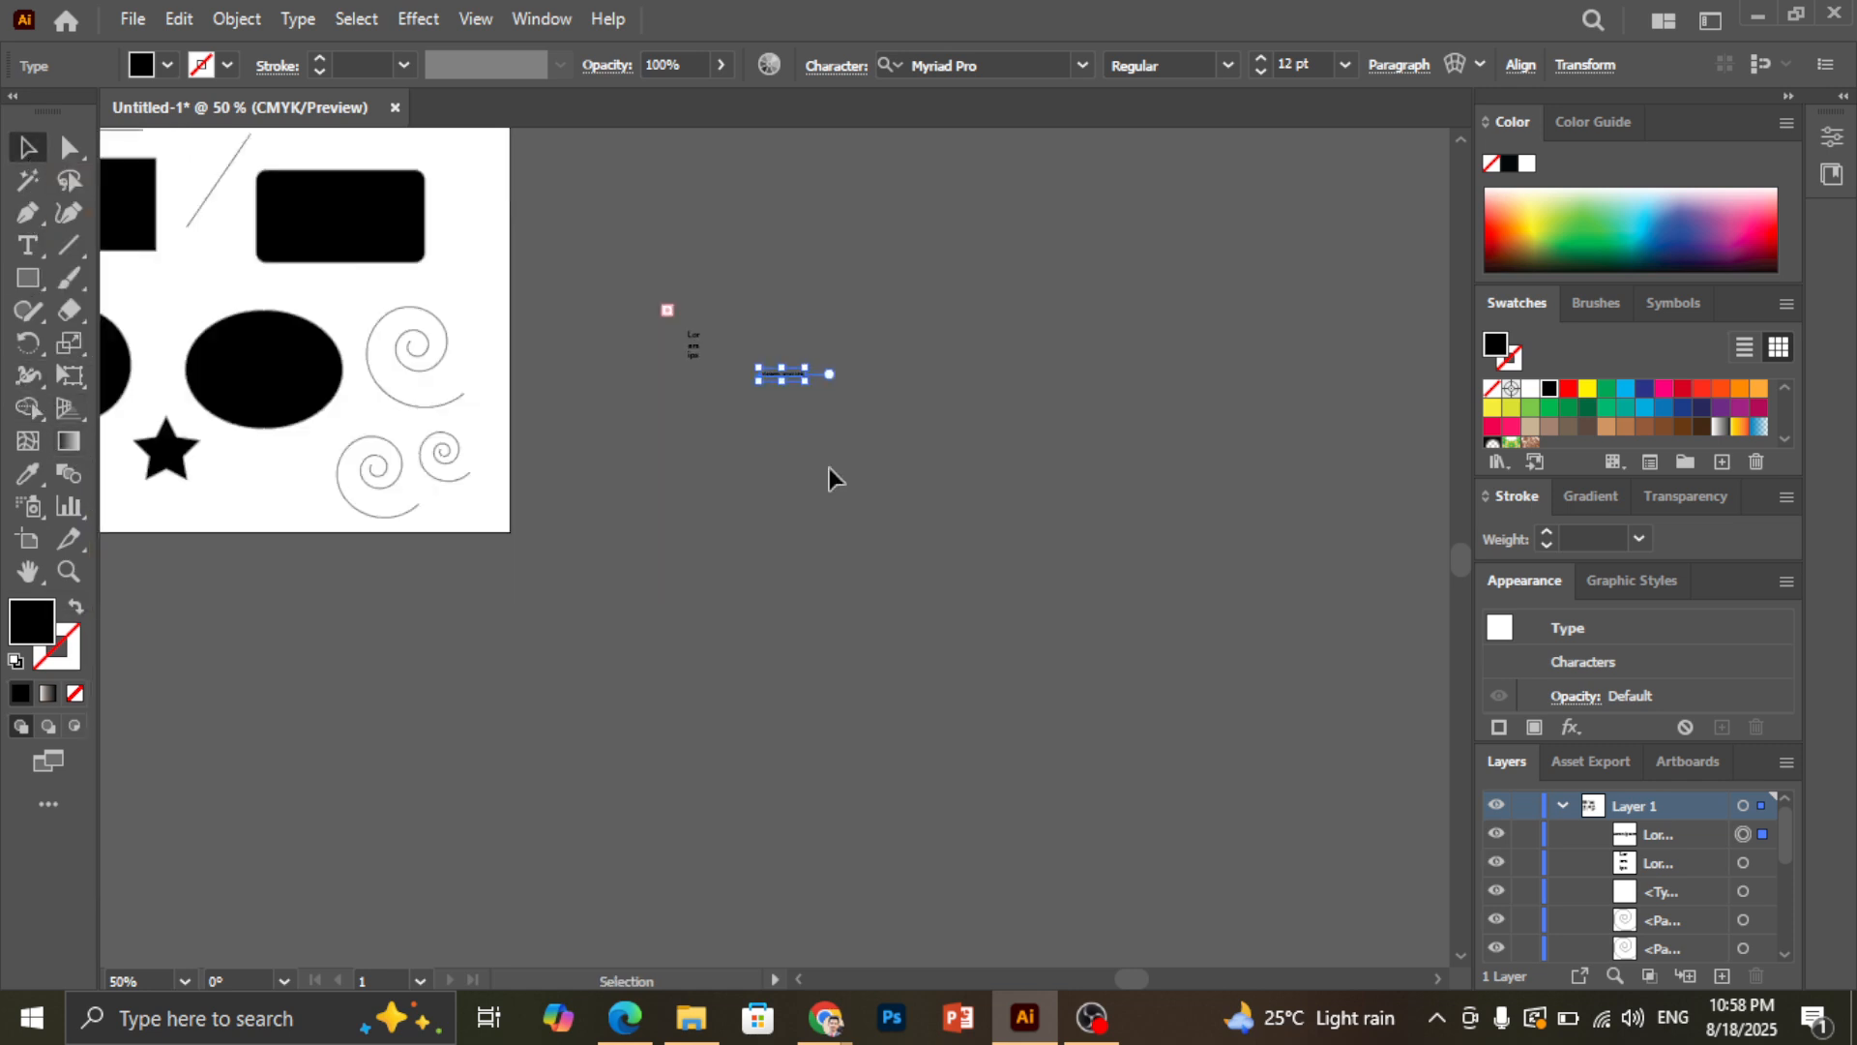
{"action": "scroll", "coordinate": [455, 420], "scroll_direction": "up", "scroll_amount": 3}
{"action": "scroll", "coordinate": [407, 455], "scroll_direction": "up", "scroll_amount": 5}
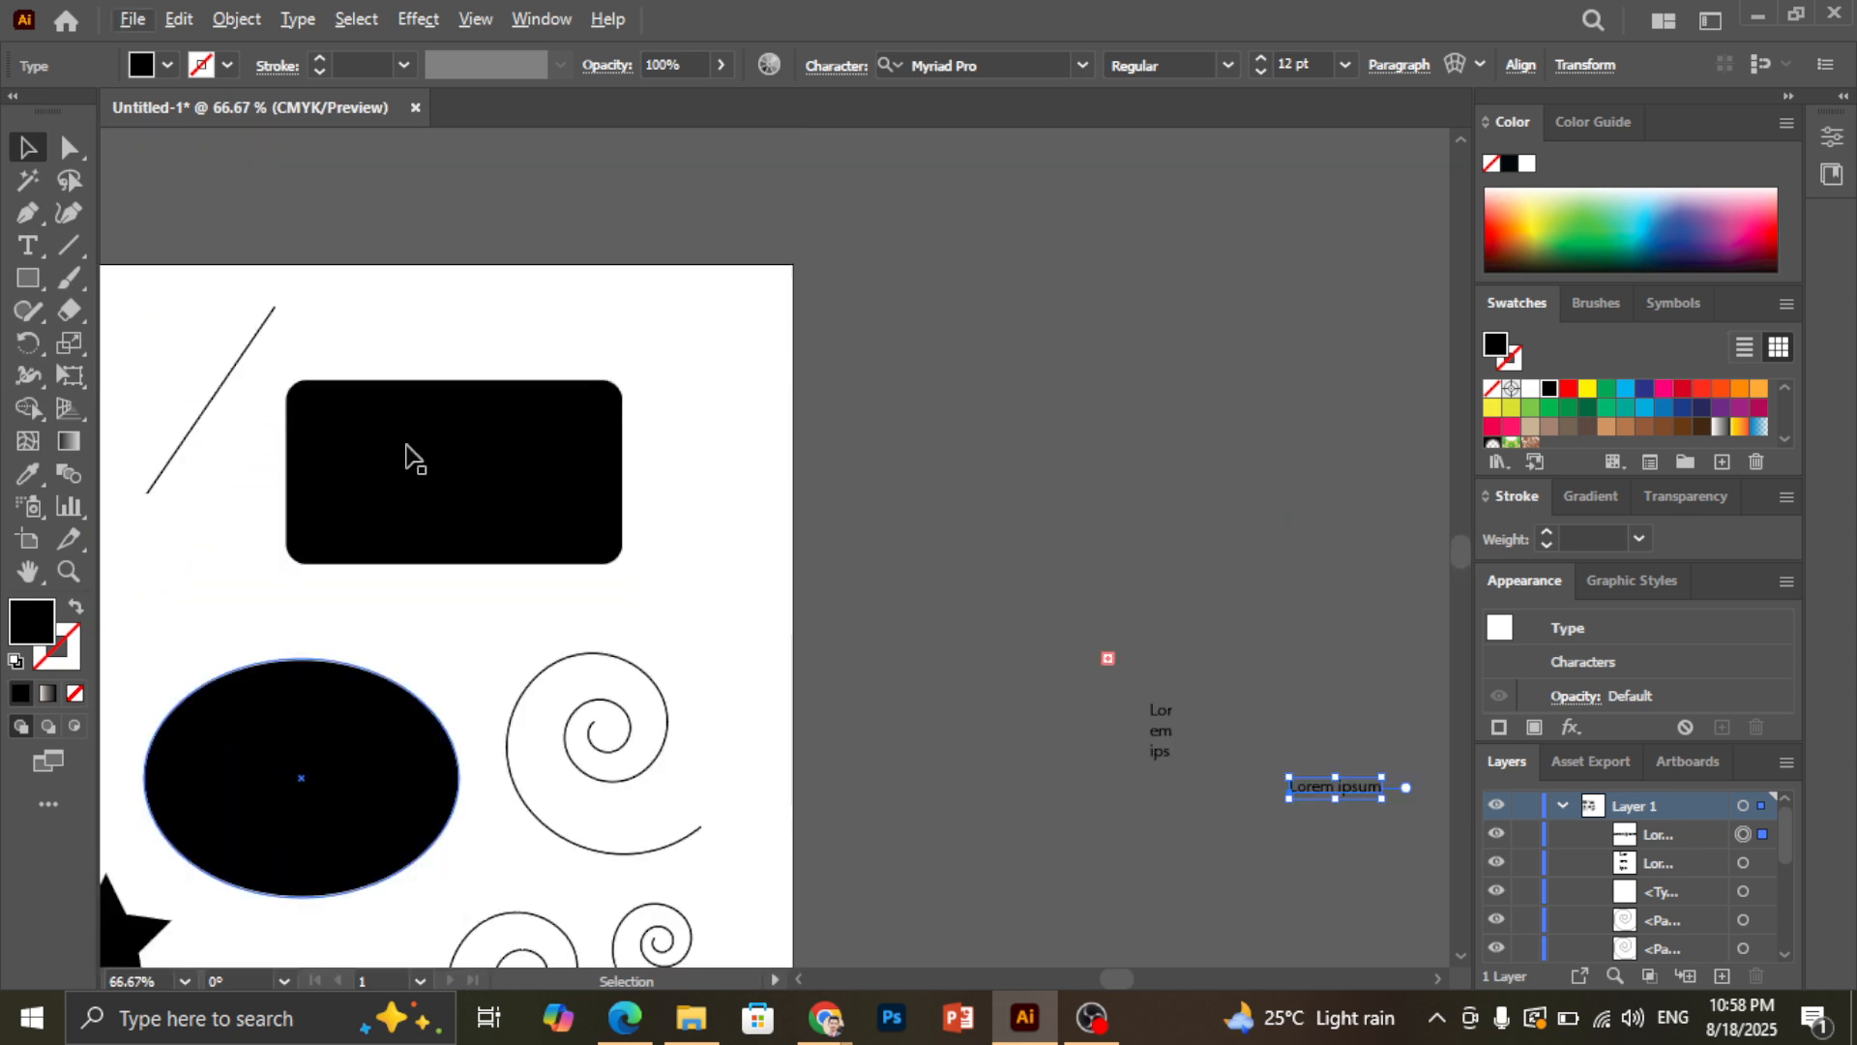
{"action": "left_click", "coordinate": [68, 441]}
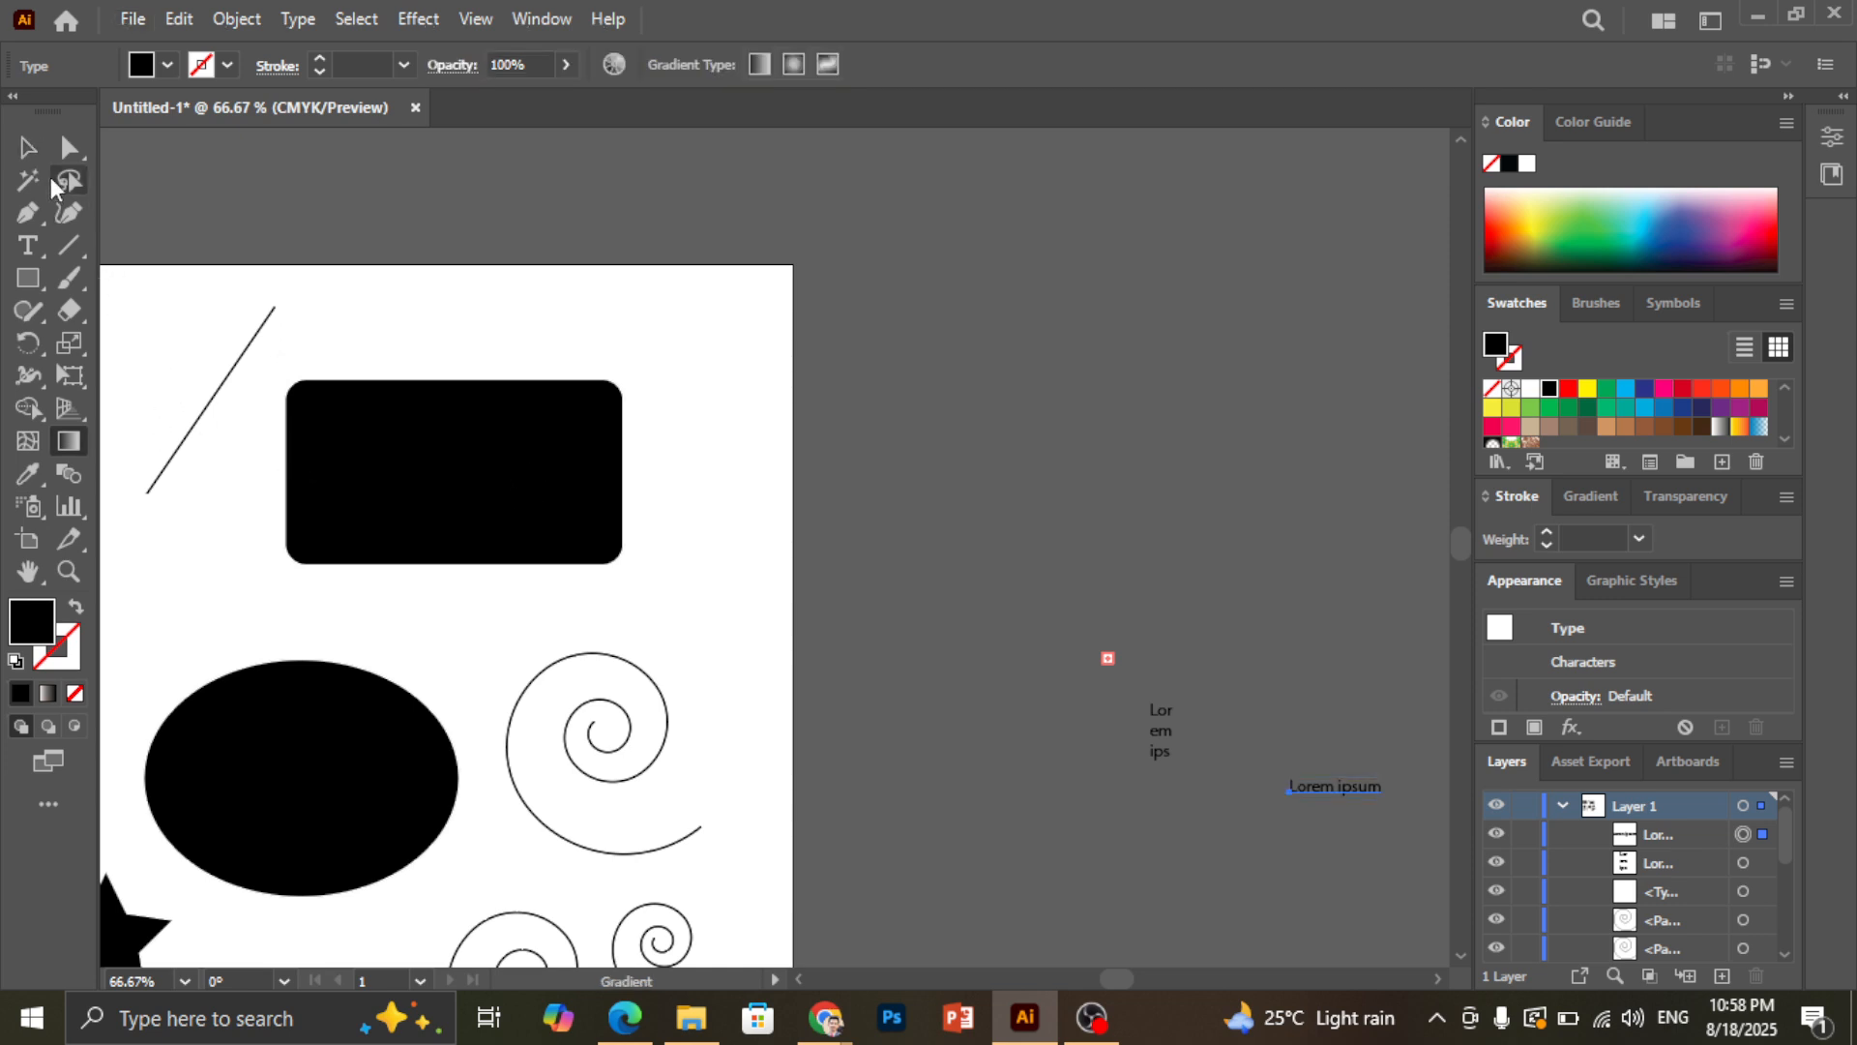
{"action": "left_click", "coordinate": [27, 147]}
{"action": "left_click", "coordinate": [520, 498]}
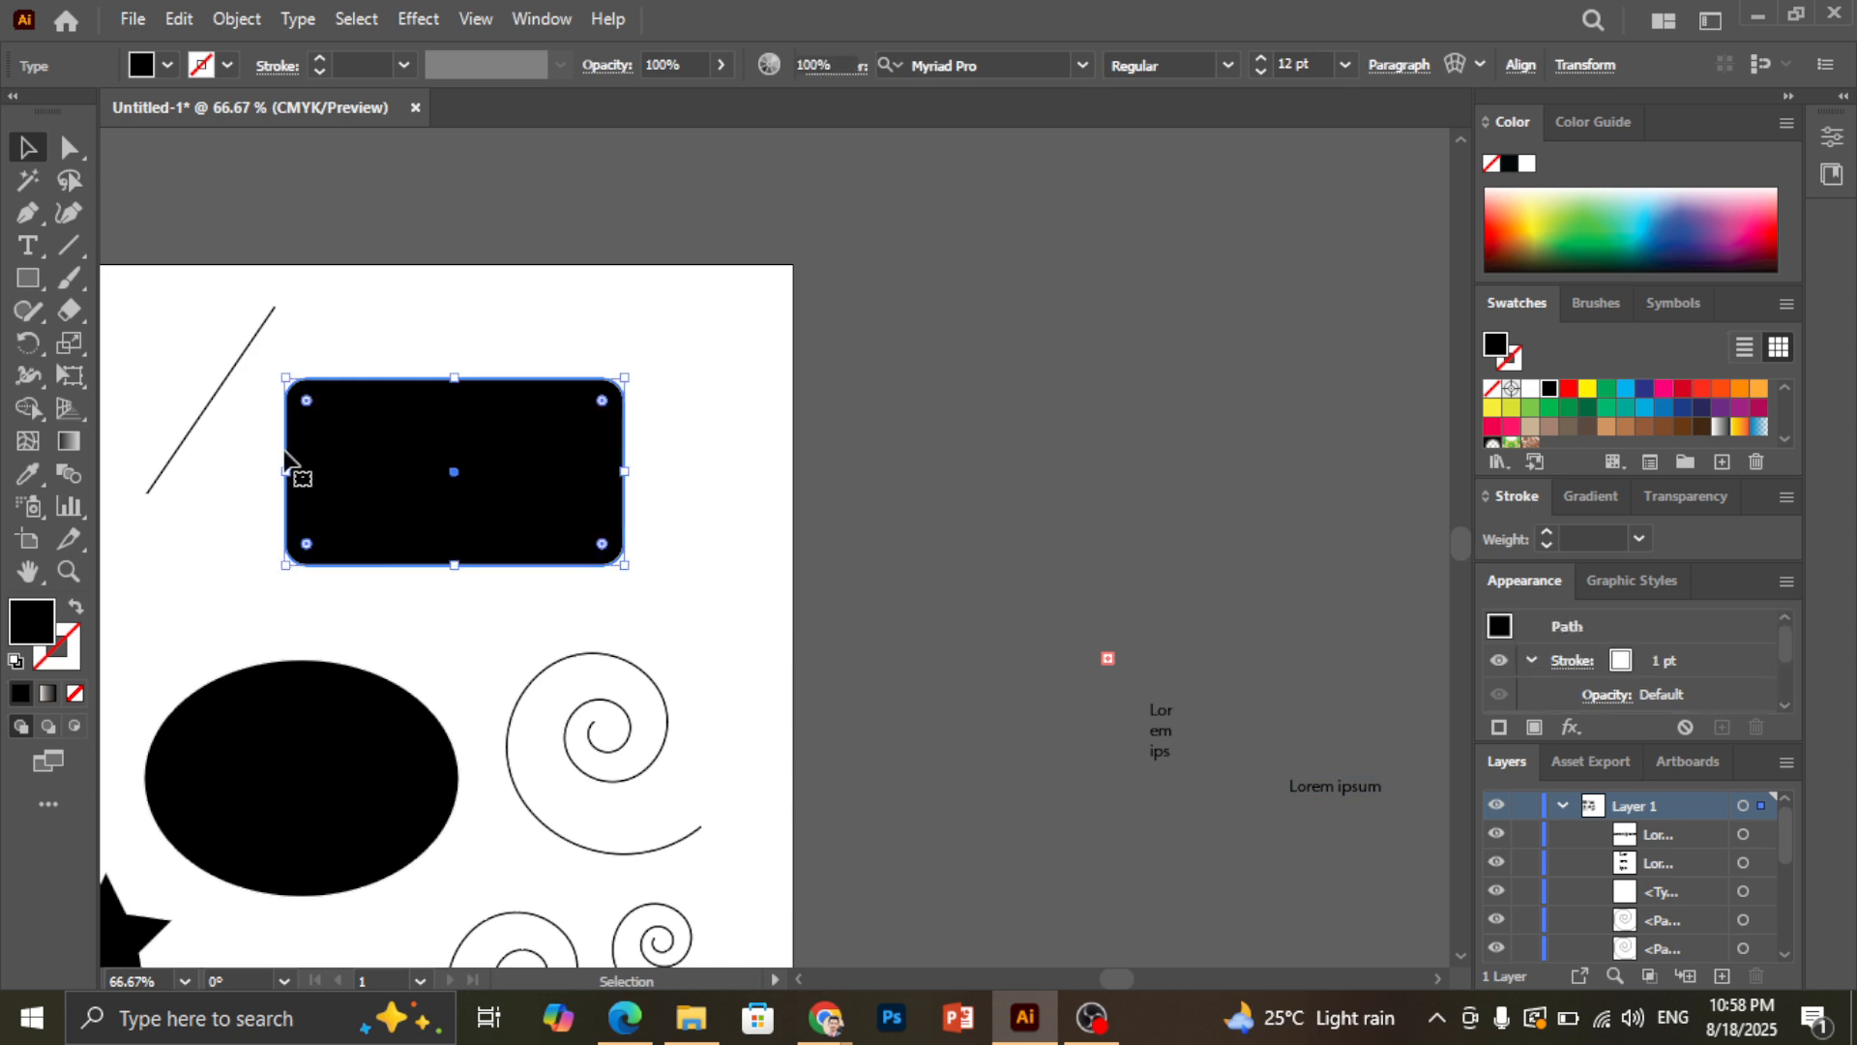
{"action": "left_click", "coordinate": [71, 441]}
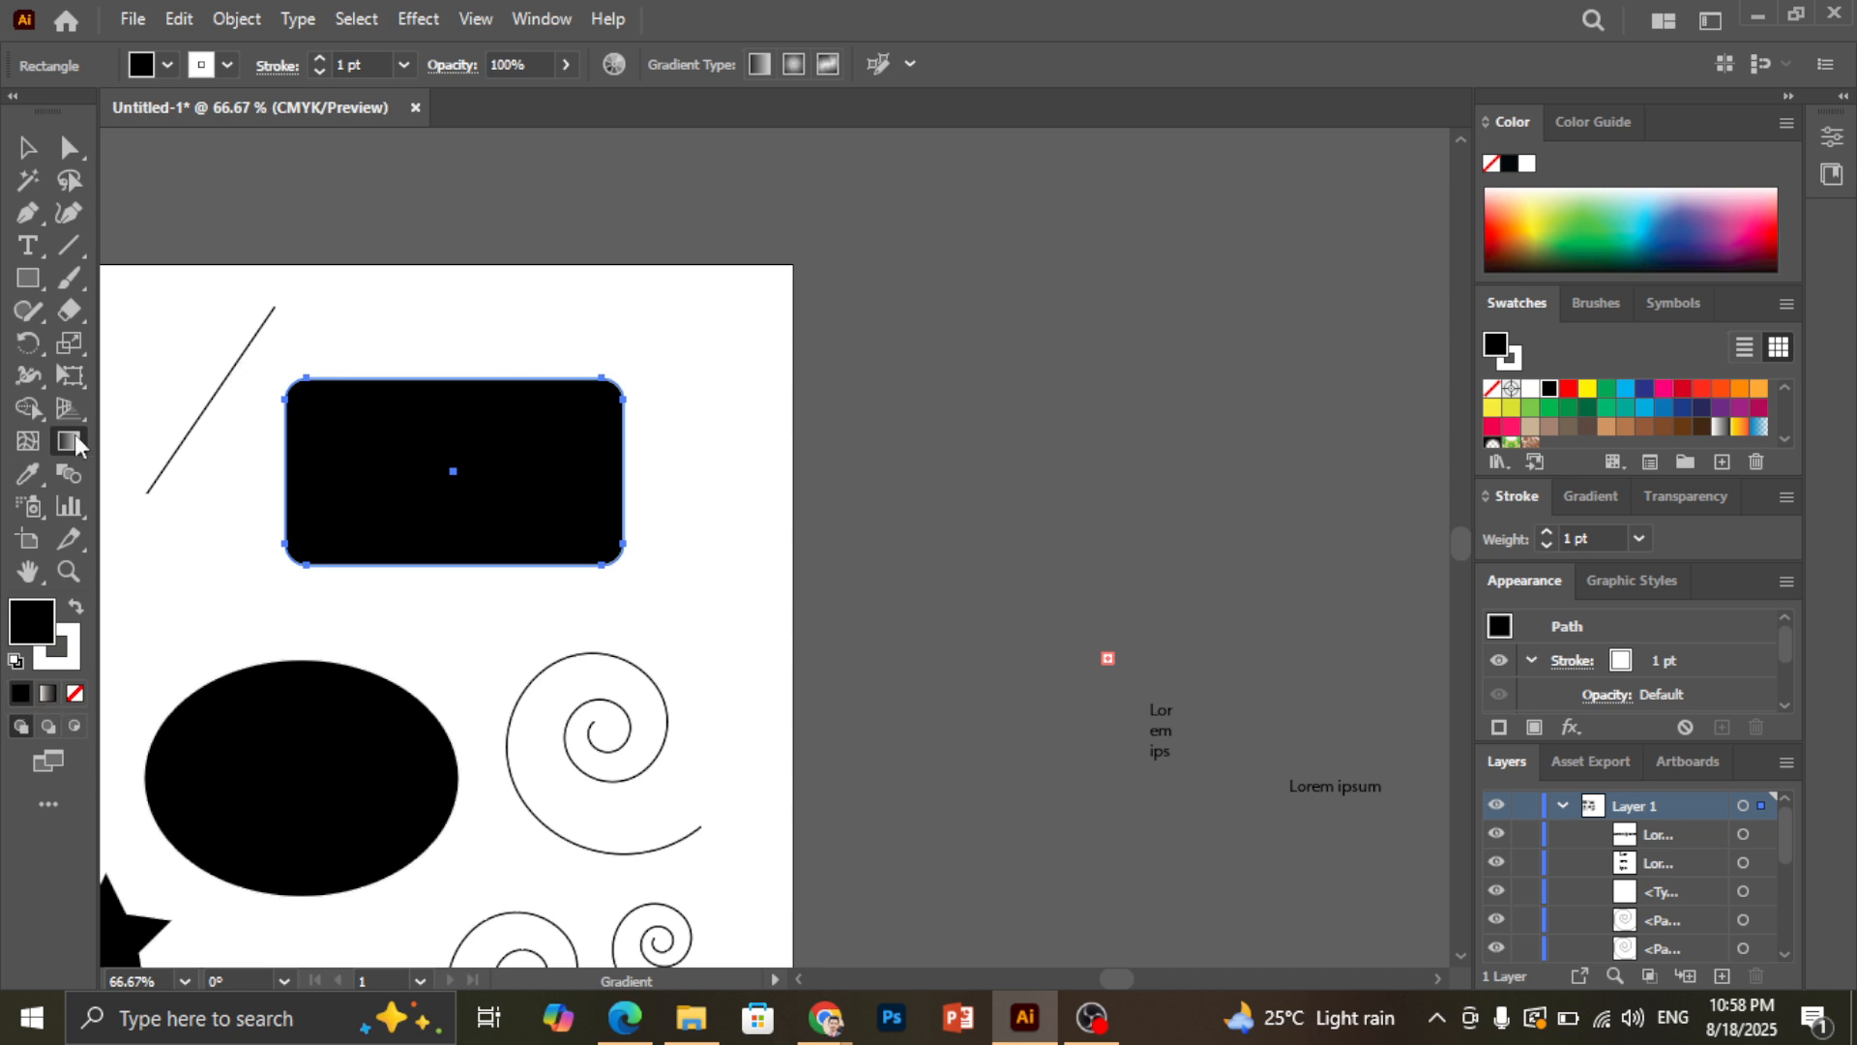
{"action": "left_click", "coordinate": [53, 693]}
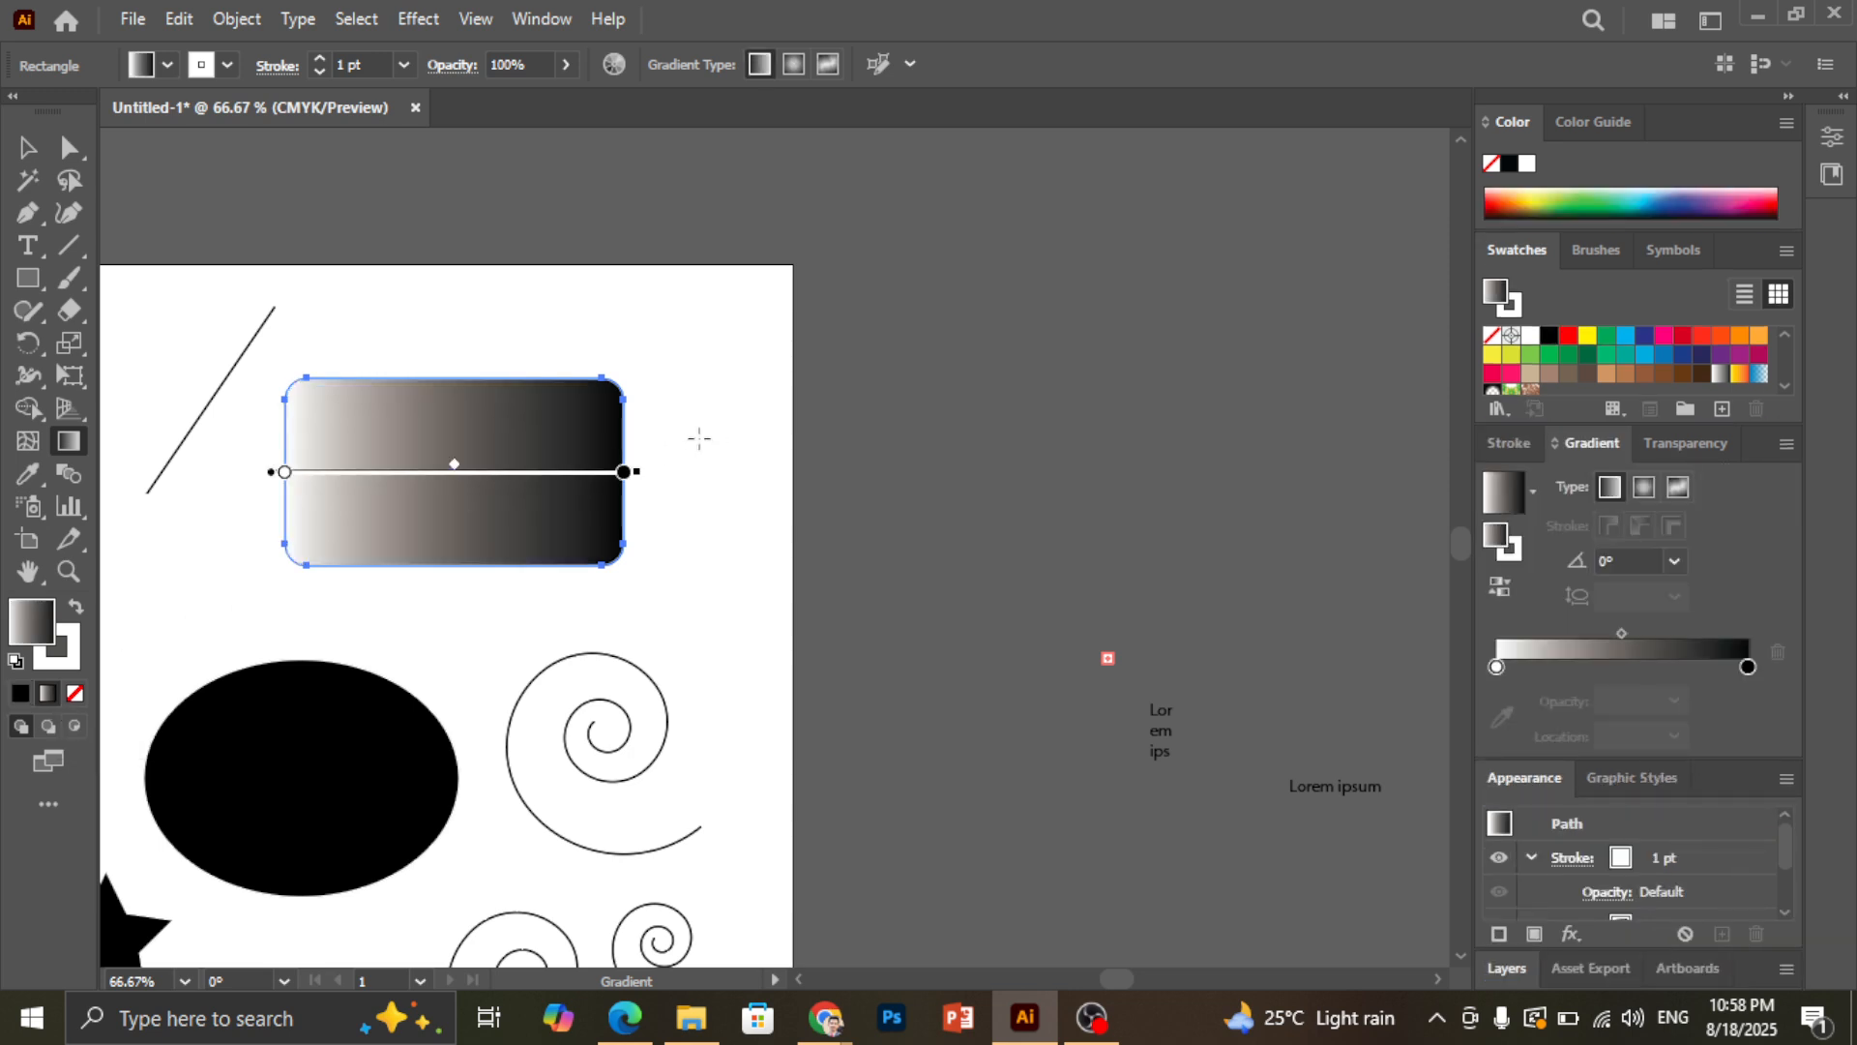
{"action": "left_click", "coordinate": [498, 196]}
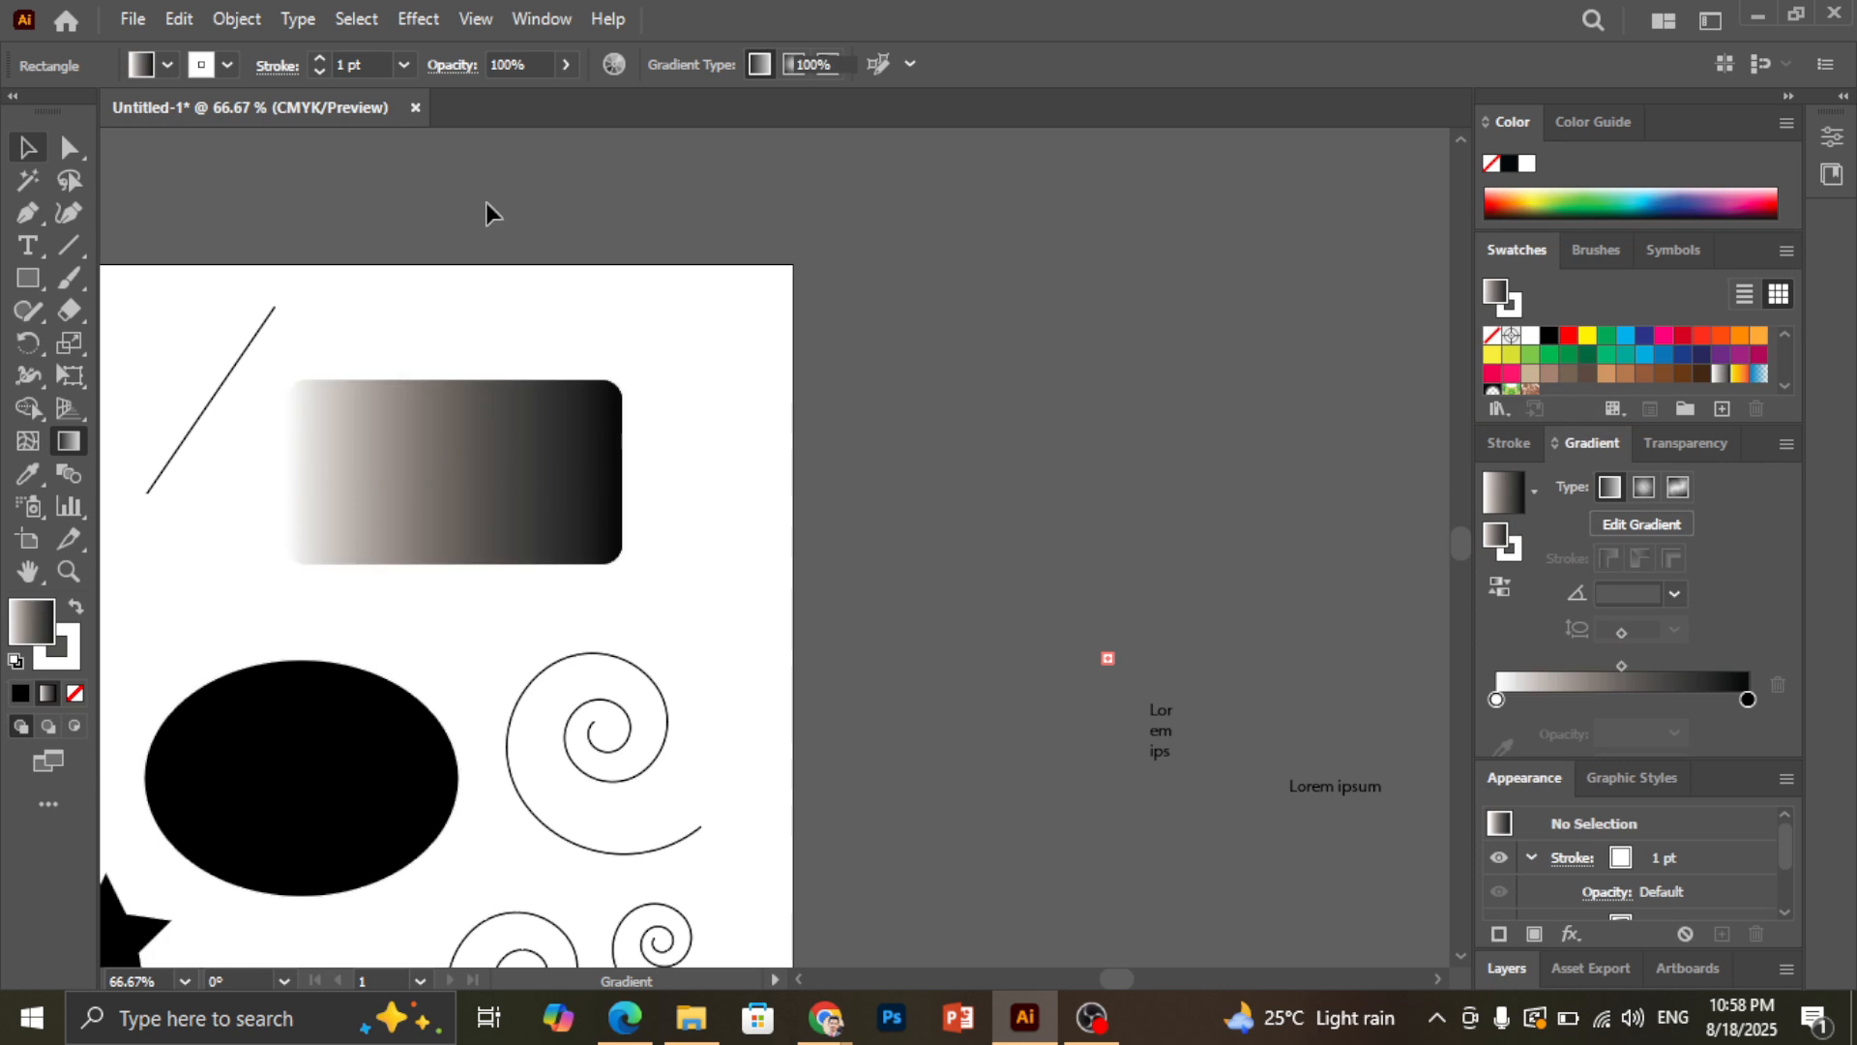
{"action": "key", "text": "ctrl+z"}
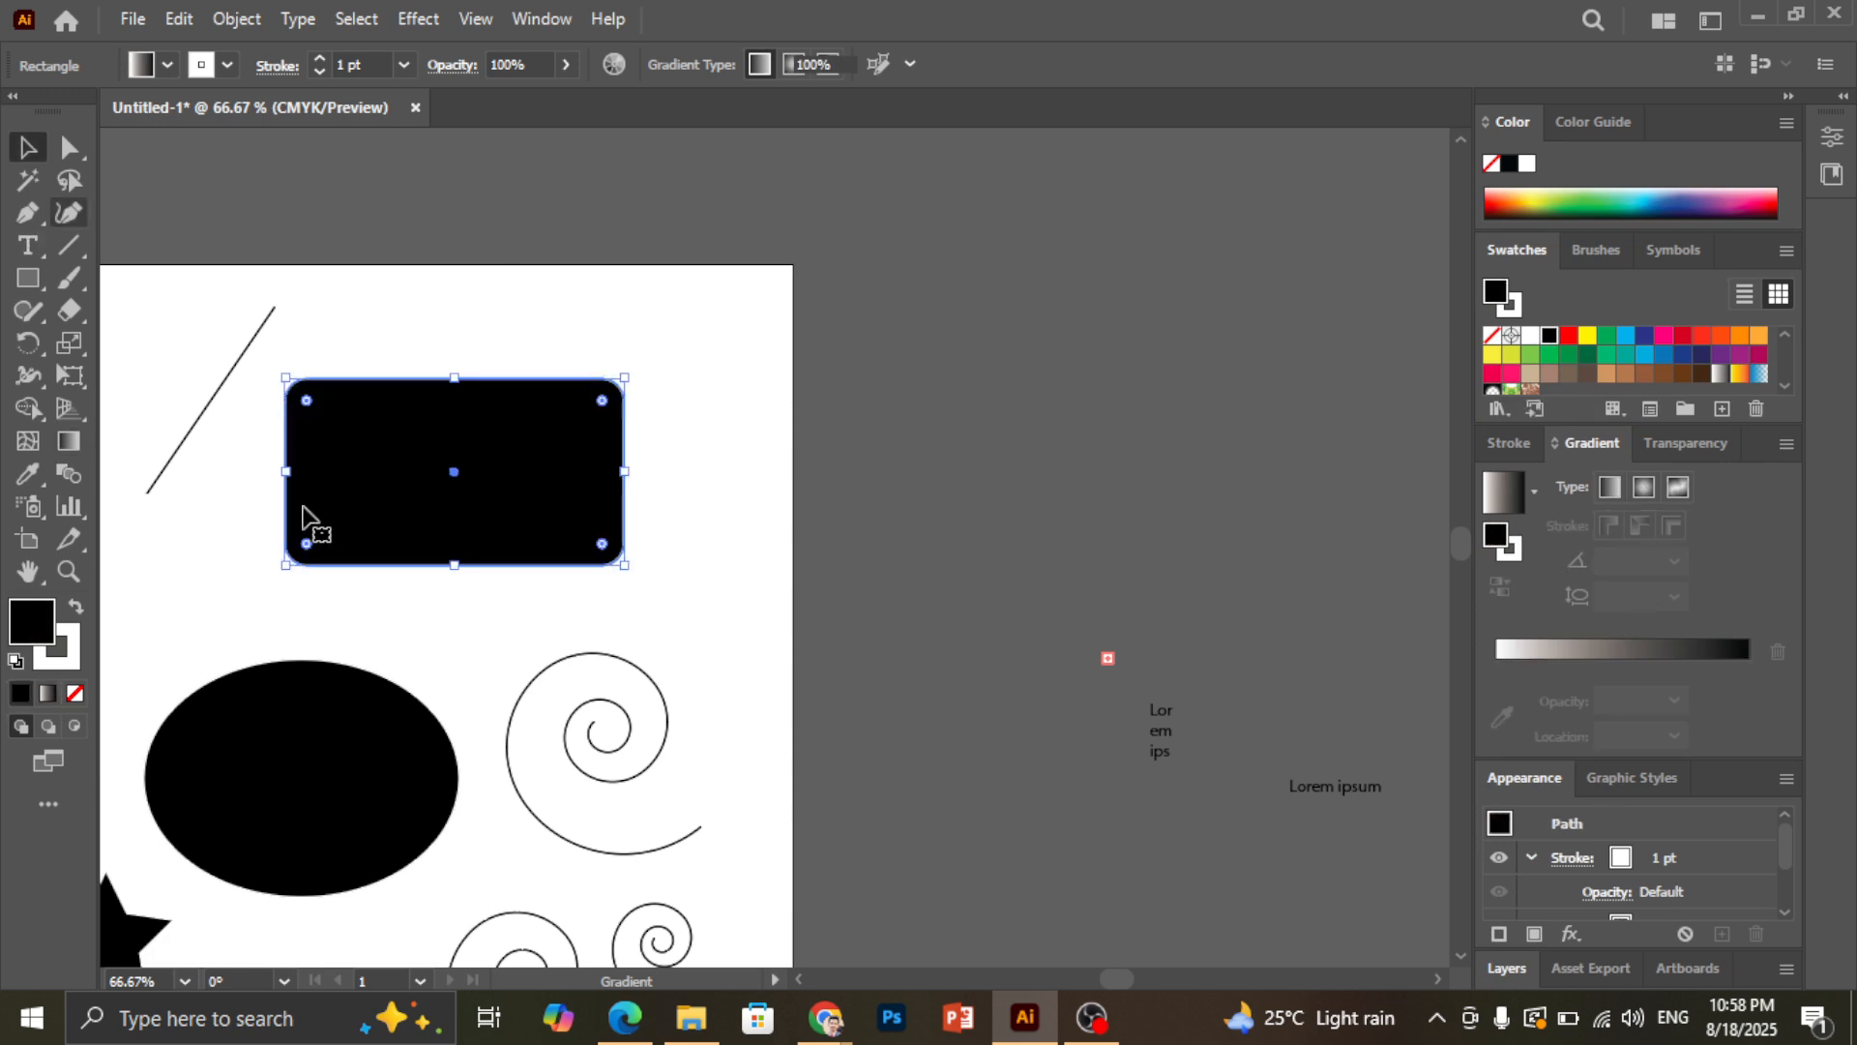
Set the rounded rectangle's stroke to None
{"action": "key", "text": "v"}
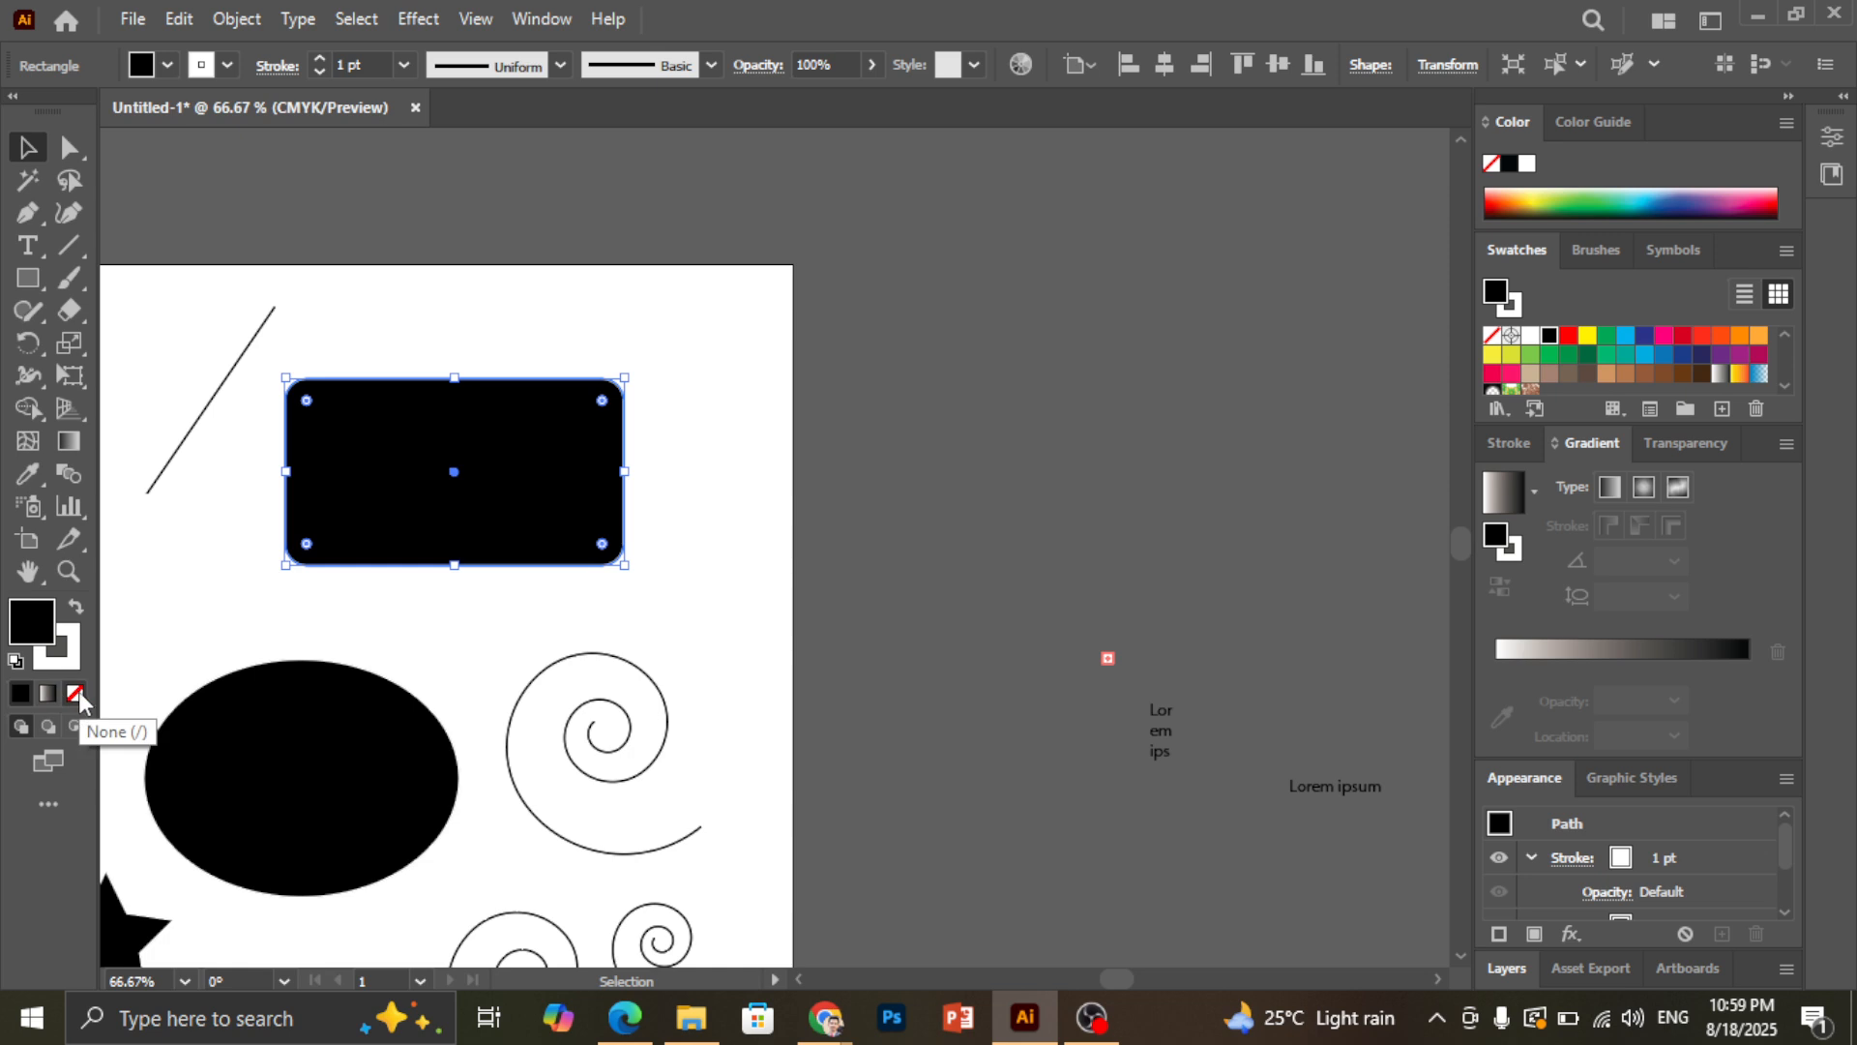
{"action": "left_click", "coordinate": [213, 73]}
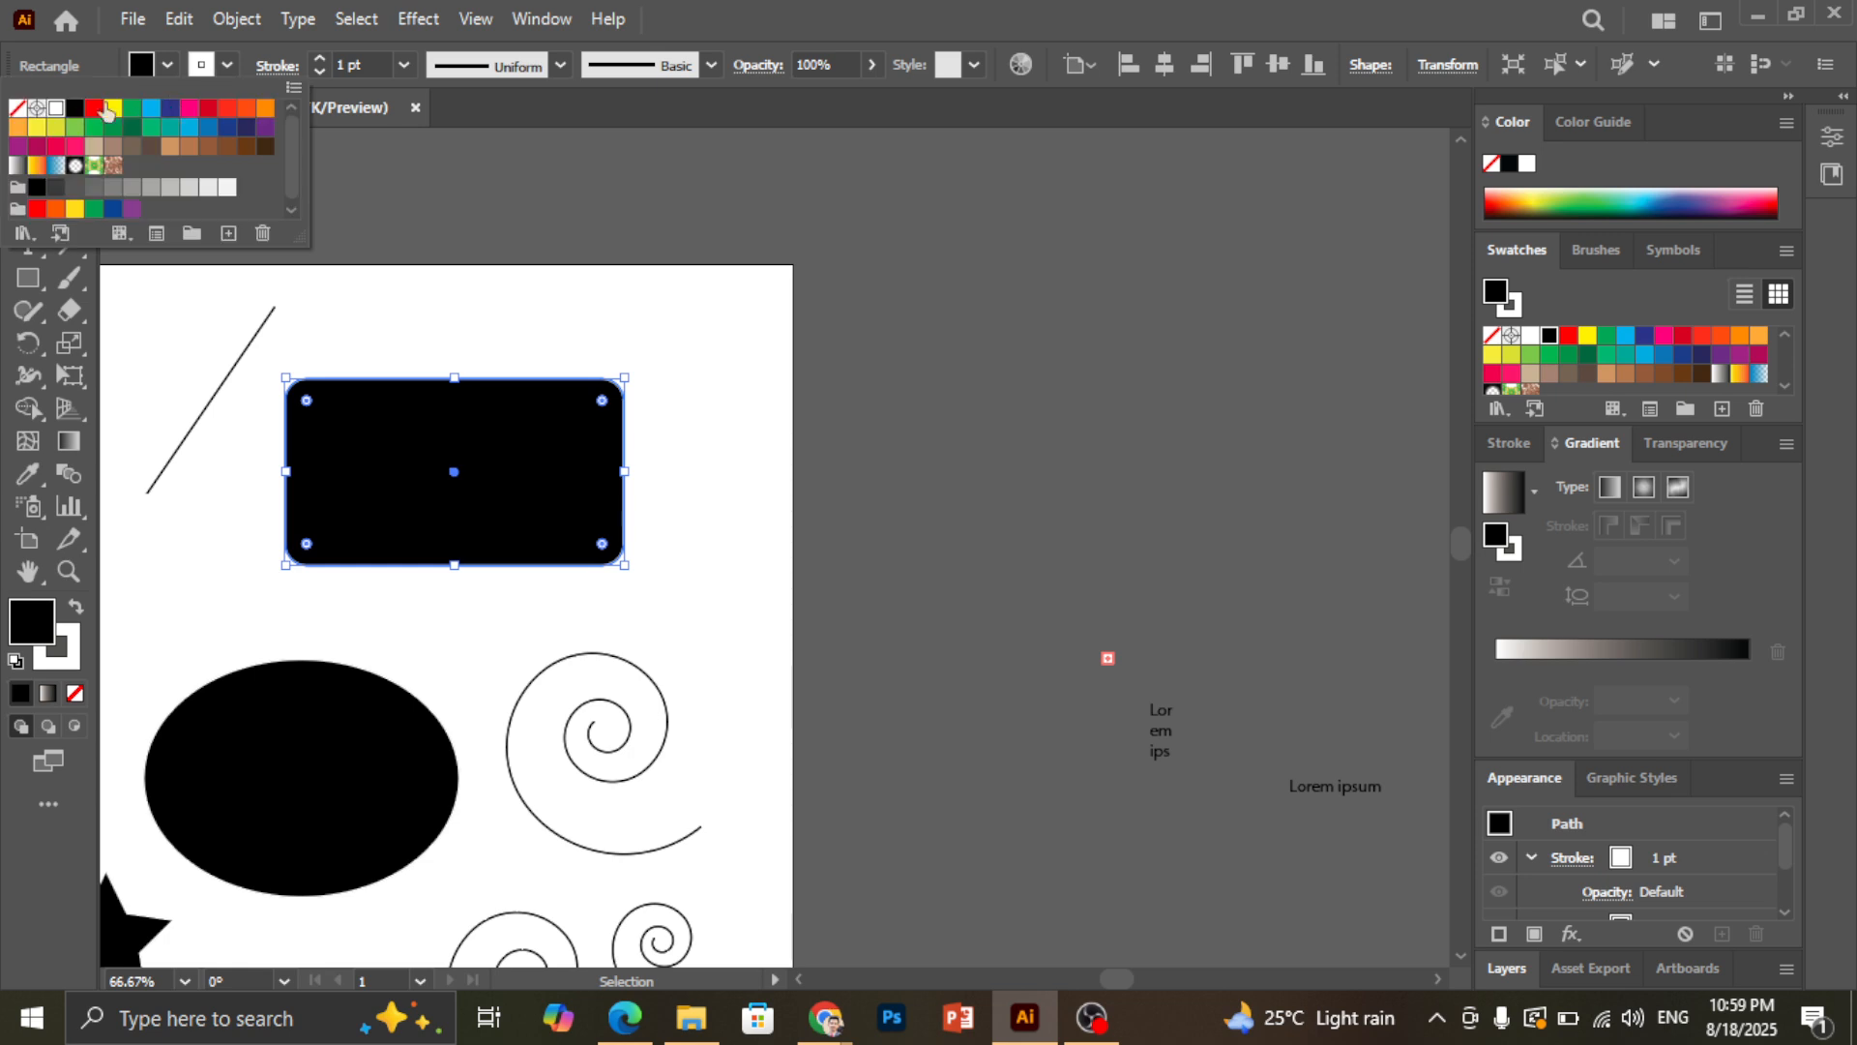
{"action": "left_click", "coordinate": [17, 109]}
{"action": "left_click", "coordinate": [705, 171]}
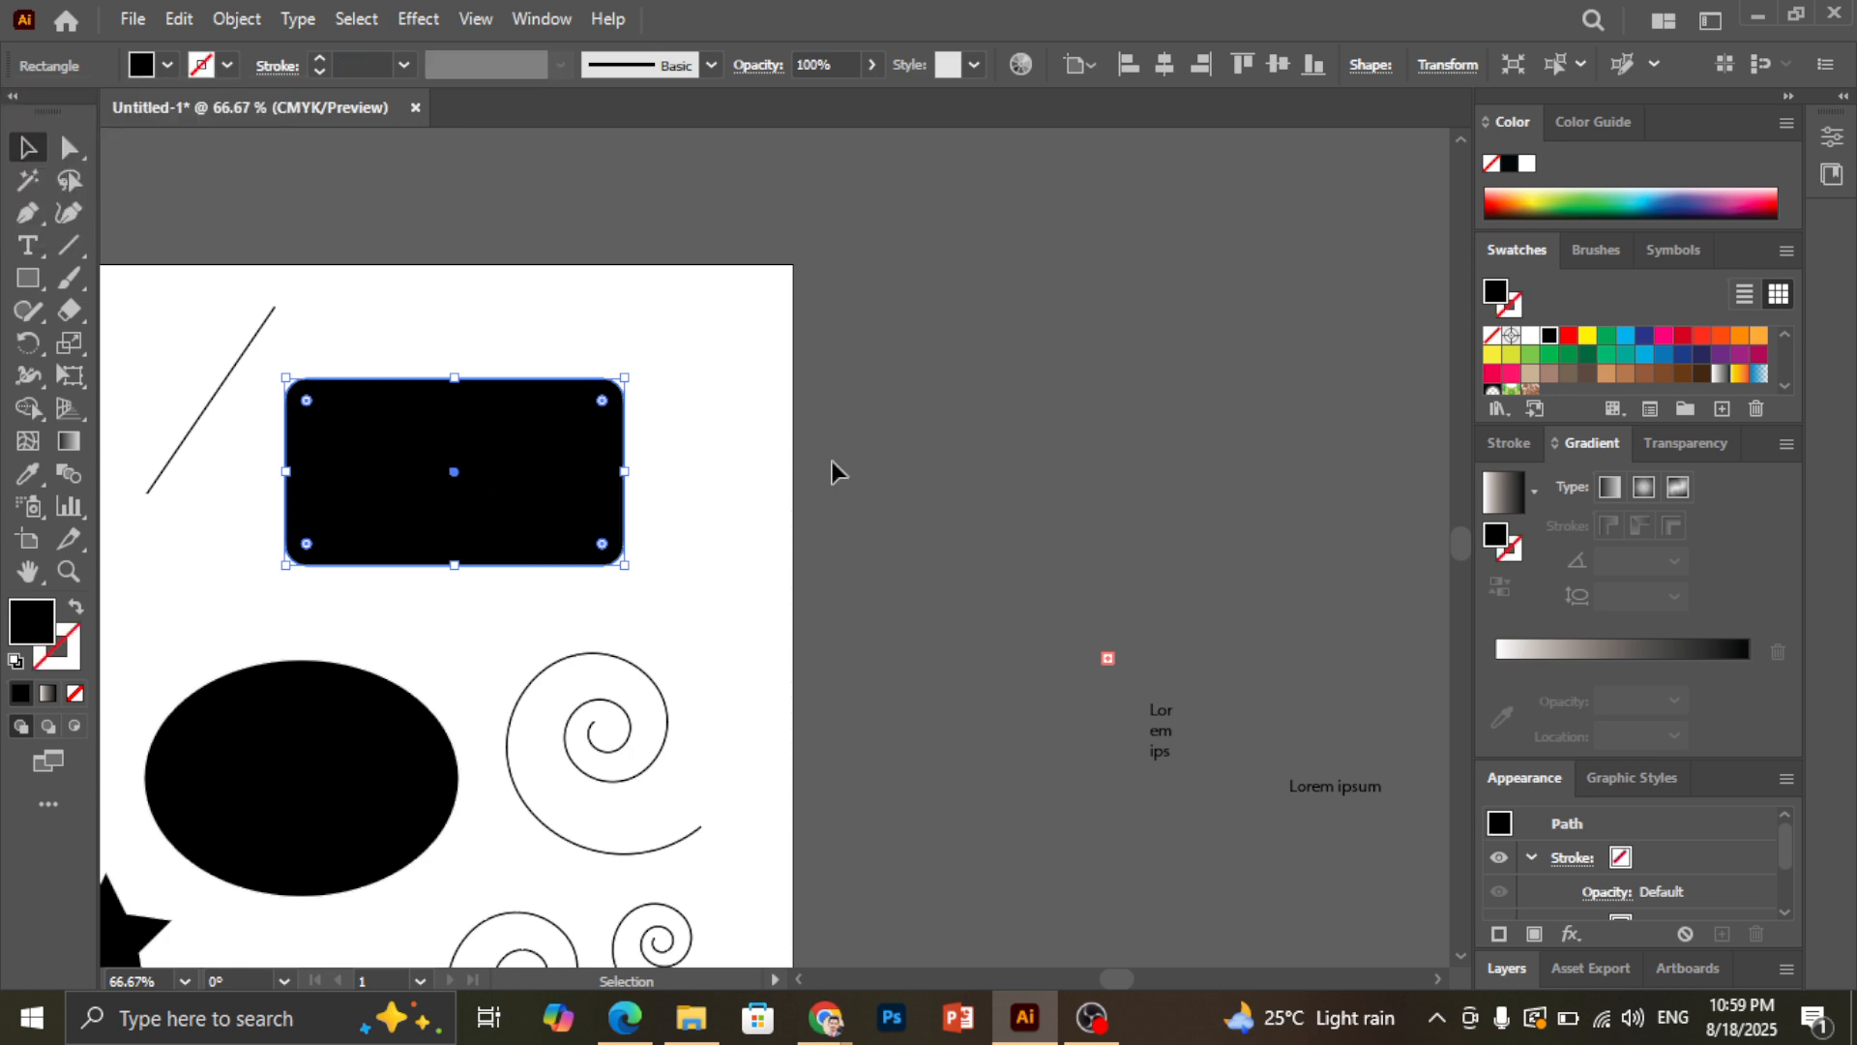
{"action": "left_click", "coordinate": [857, 424]}
Apply a white-to-black linear gradient fill to the rounded rectangle and show its gradient annotator for editing
{"action": "left_click", "coordinate": [446, 518]}
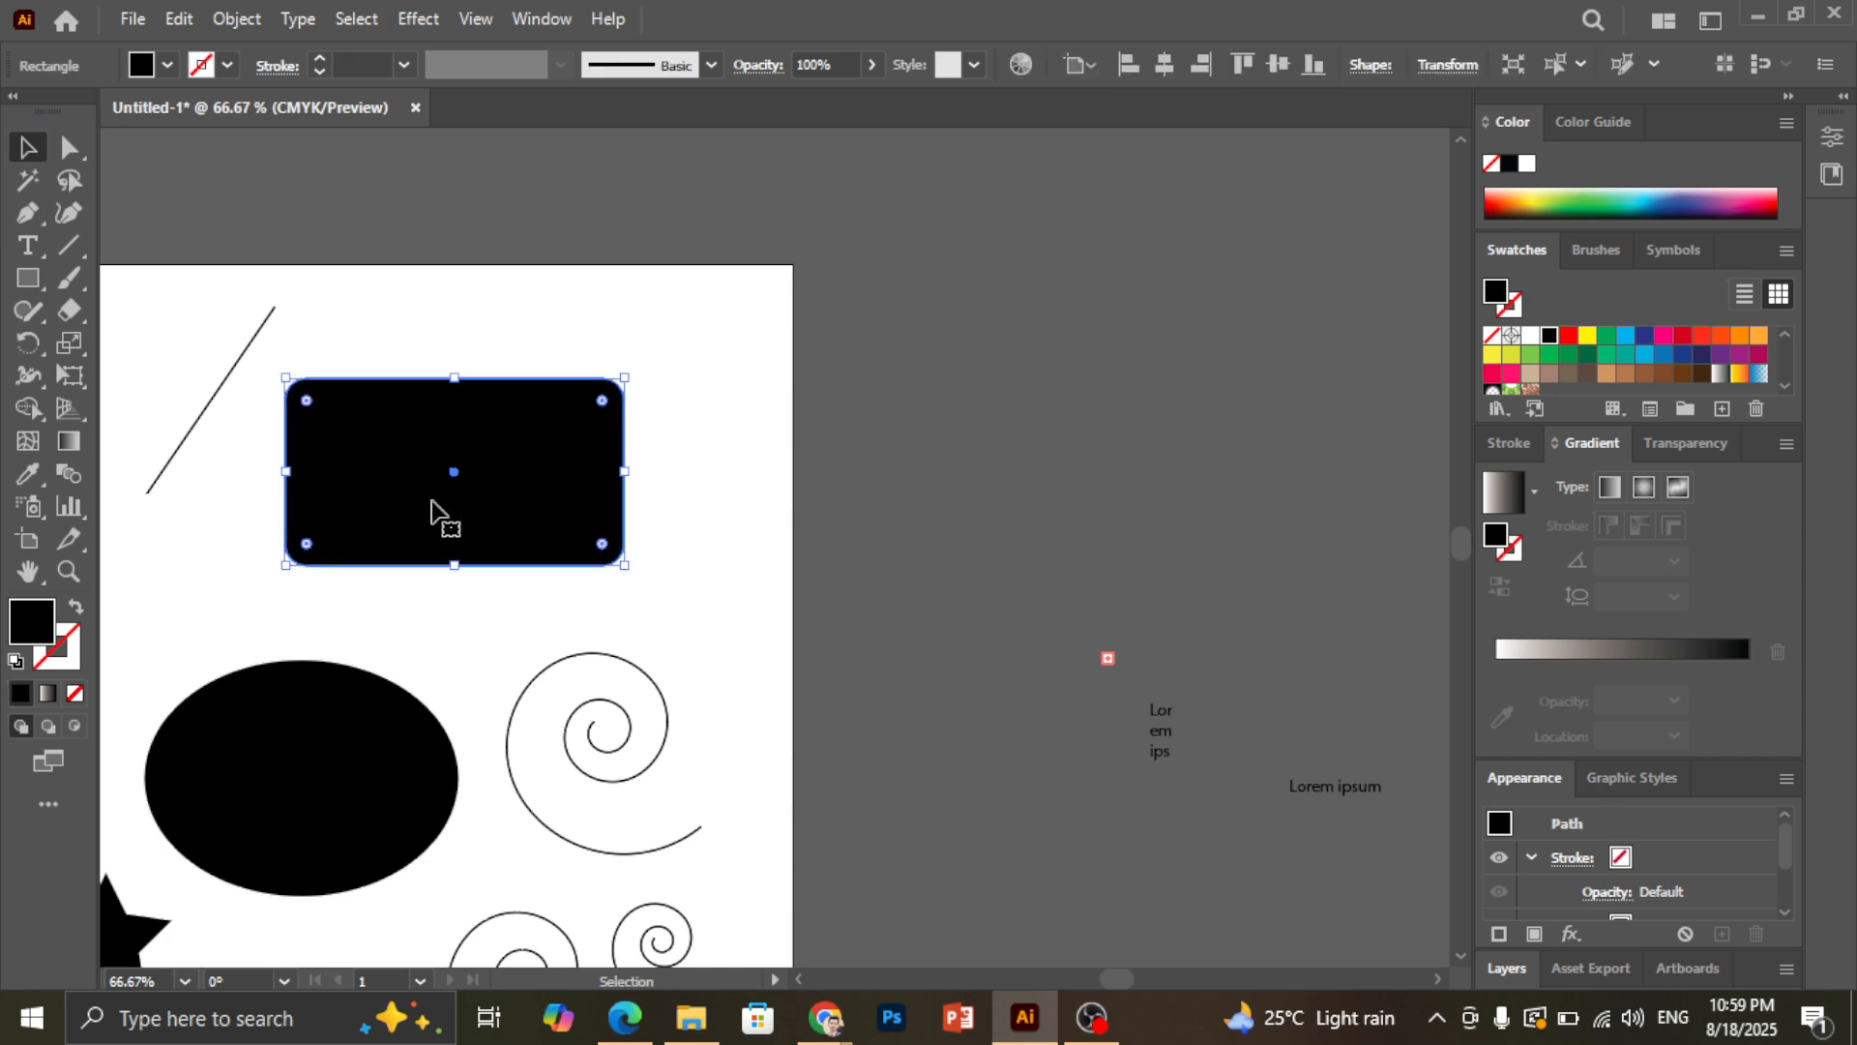
{"action": "left_click", "coordinate": [48, 693]}
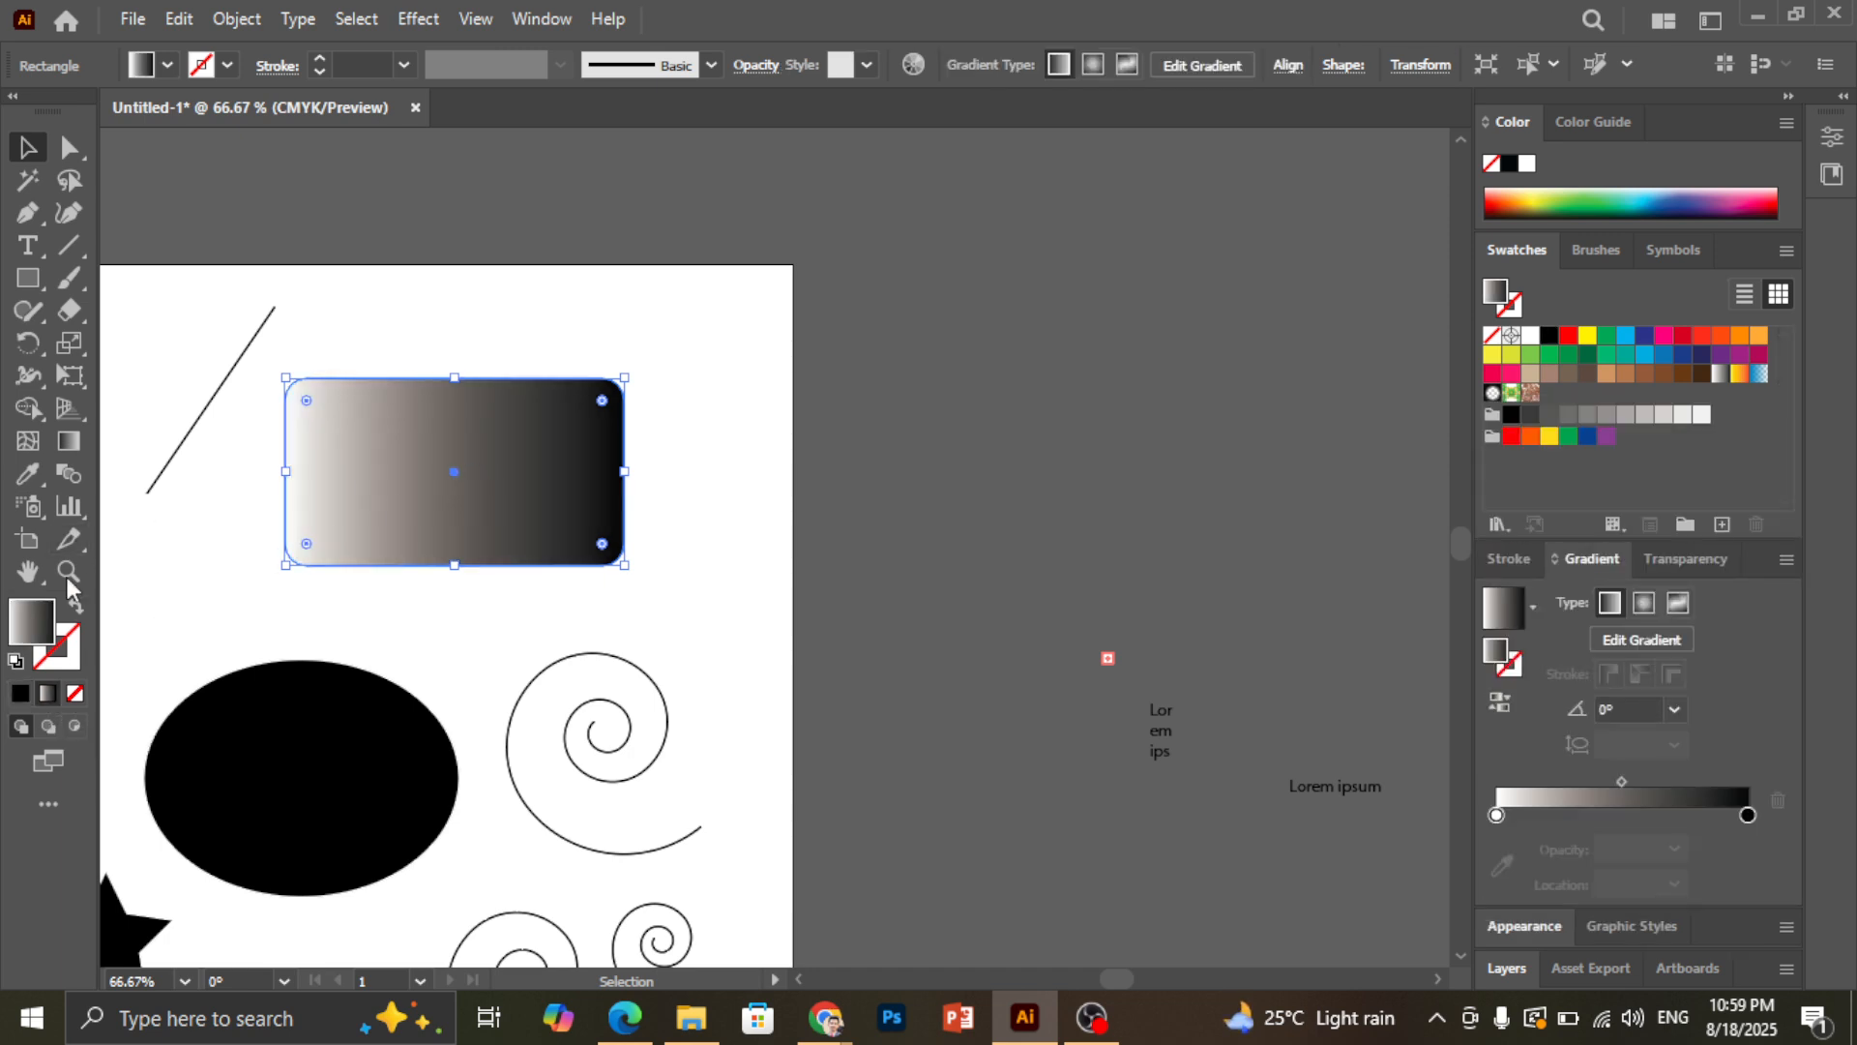
{"action": "left_click", "coordinate": [78, 443]}
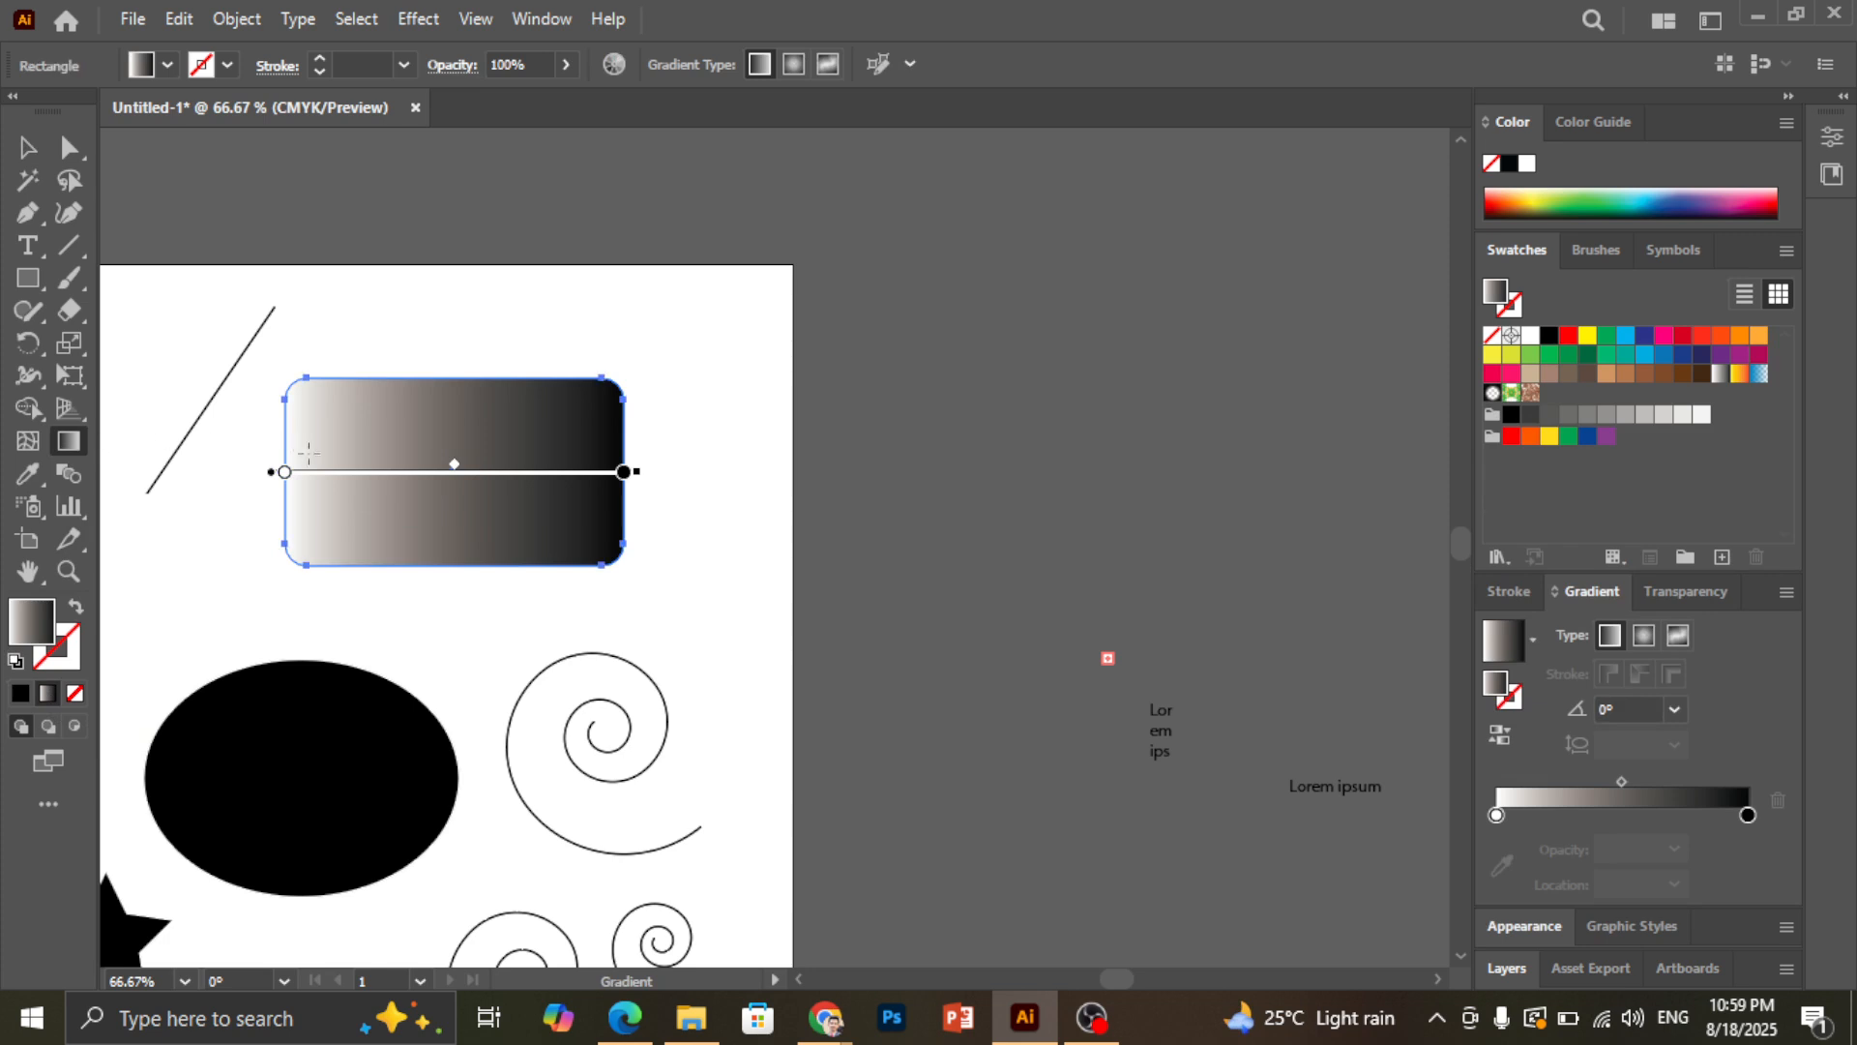
Redraw the rectangle's gradient in several directions, ending with a nearly horizontal white-to-black blend spanning almost its full width
{"action": "left_click_drag", "start_coordinate": [346, 414], "coordinate": [604, 551]}
{"action": "left_click_drag", "start_coordinate": [338, 523], "coordinate": [606, 406]}
{"action": "left_click_drag", "start_coordinate": [580, 481], "coordinate": [281, 480]}
{"action": "left_click_drag", "start_coordinate": [549, 424], "coordinate": [302, 553]}
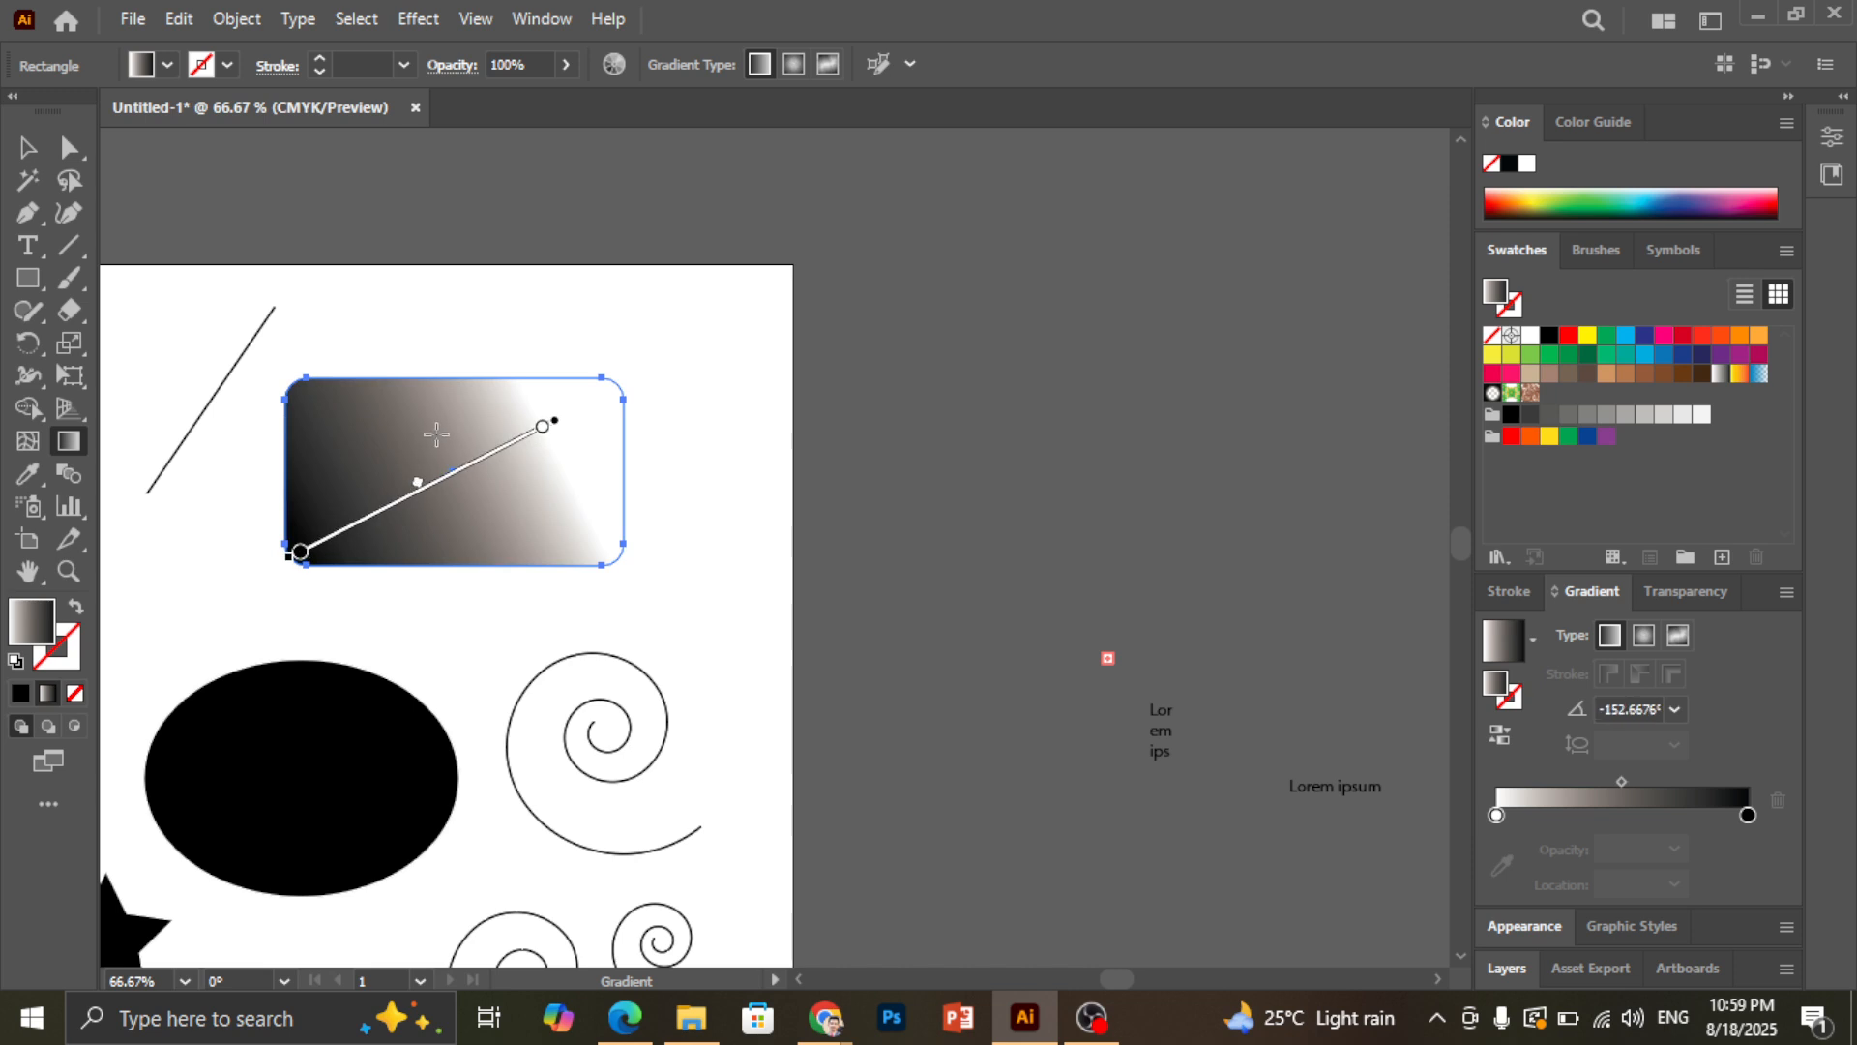
{"action": "left_click_drag", "start_coordinate": [463, 414], "coordinate": [446, 528]}
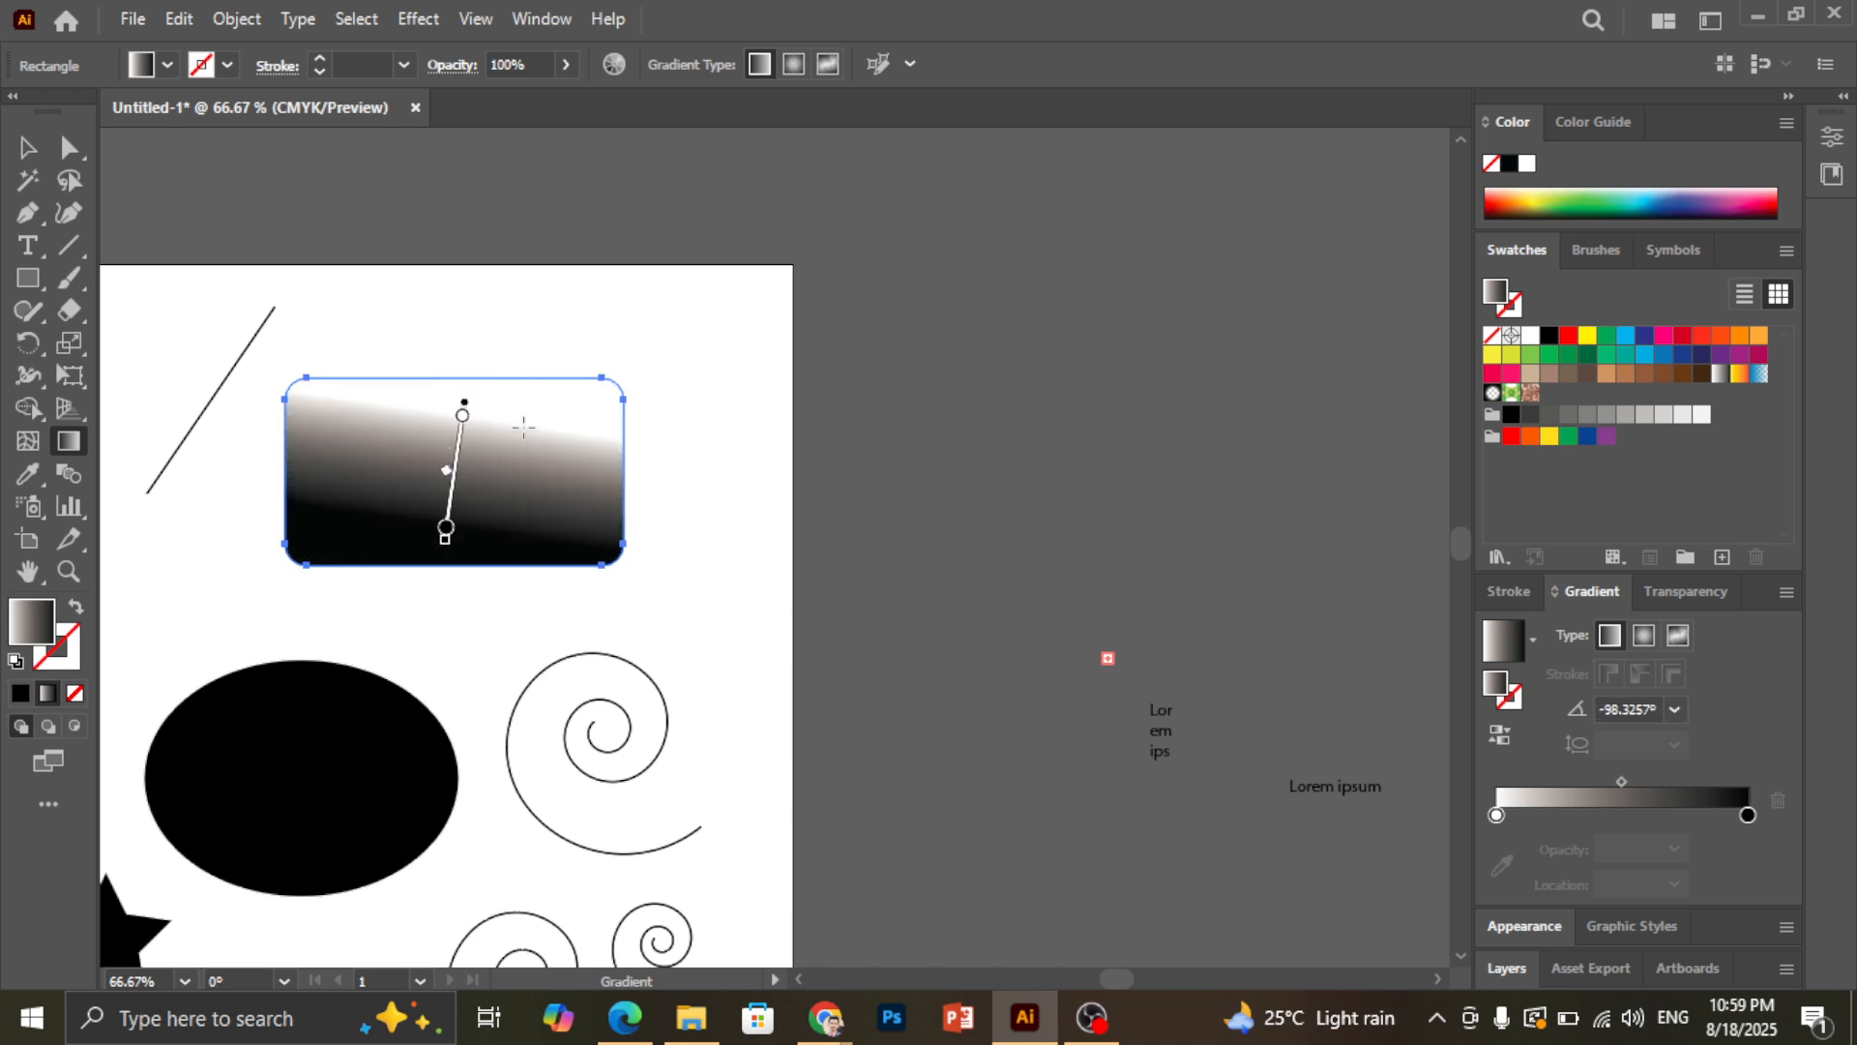
{"action": "left_click_drag", "start_coordinate": [388, 472], "coordinate": [600, 472]}
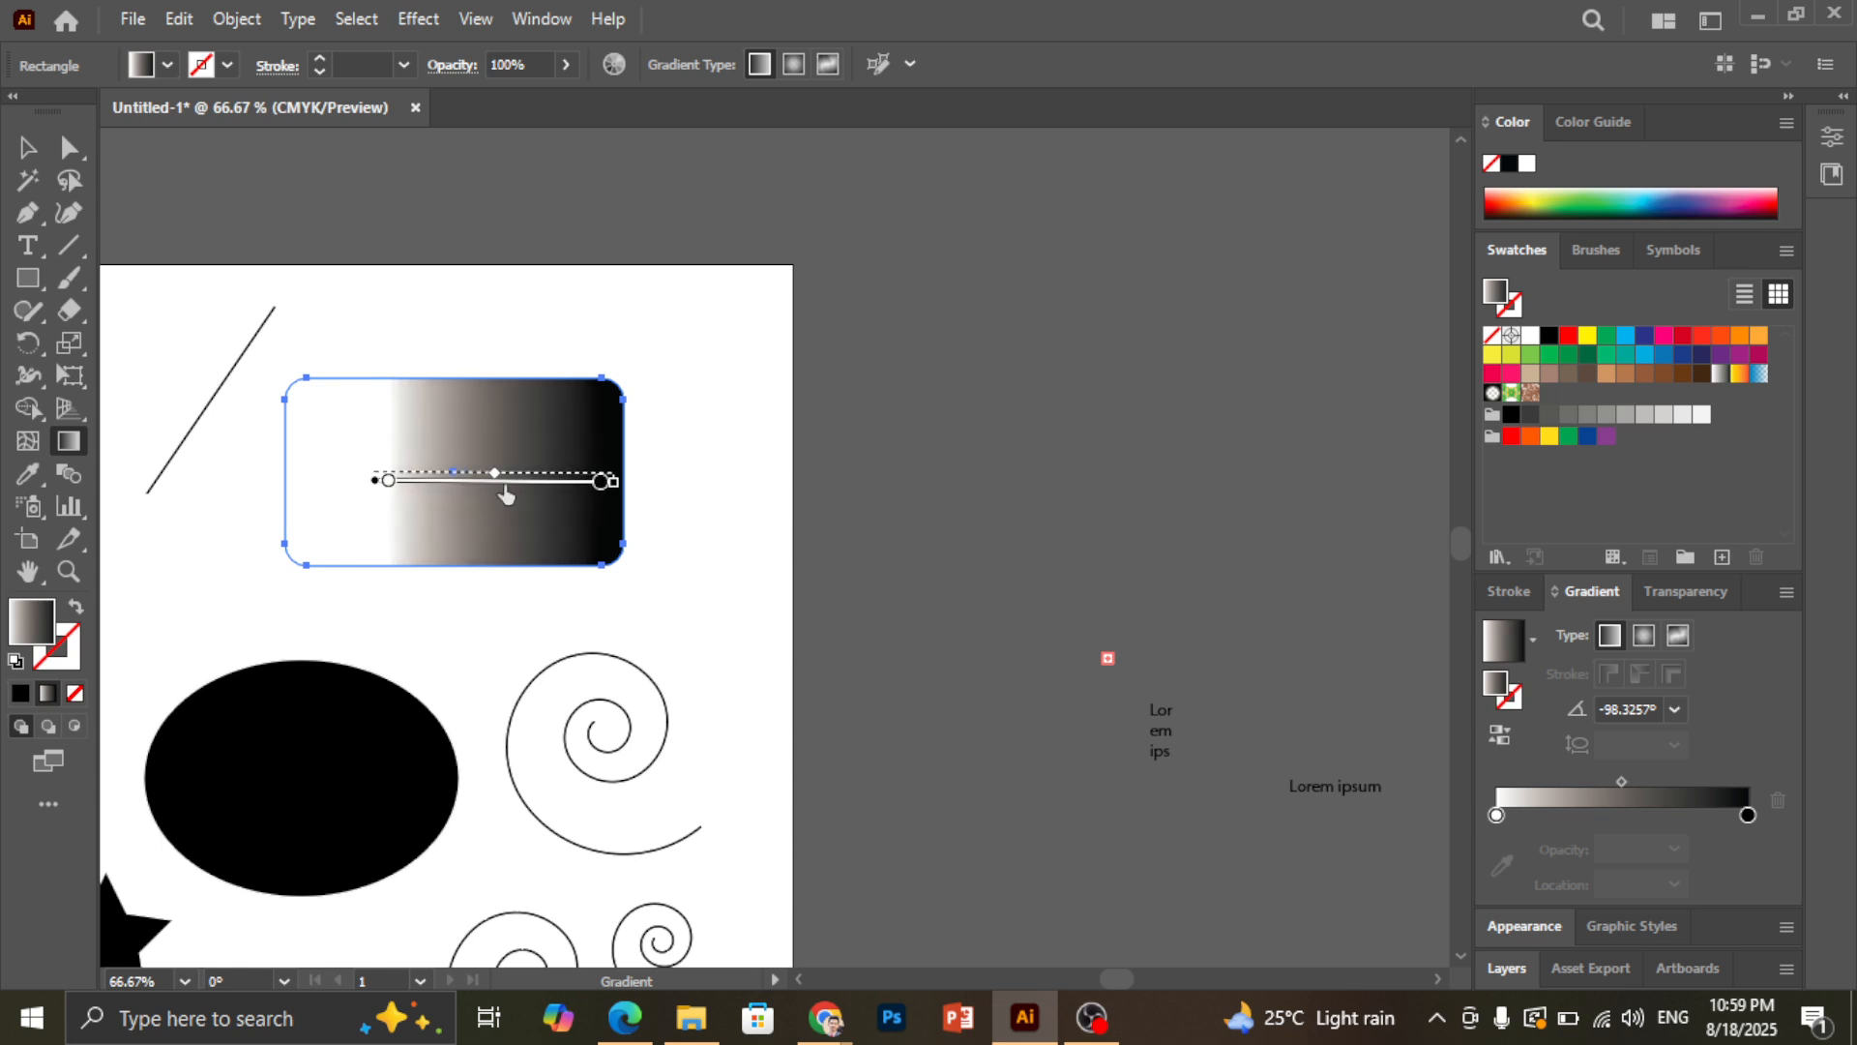
{"action": "left_click_drag", "start_coordinate": [291, 472], "coordinate": [611, 473]}
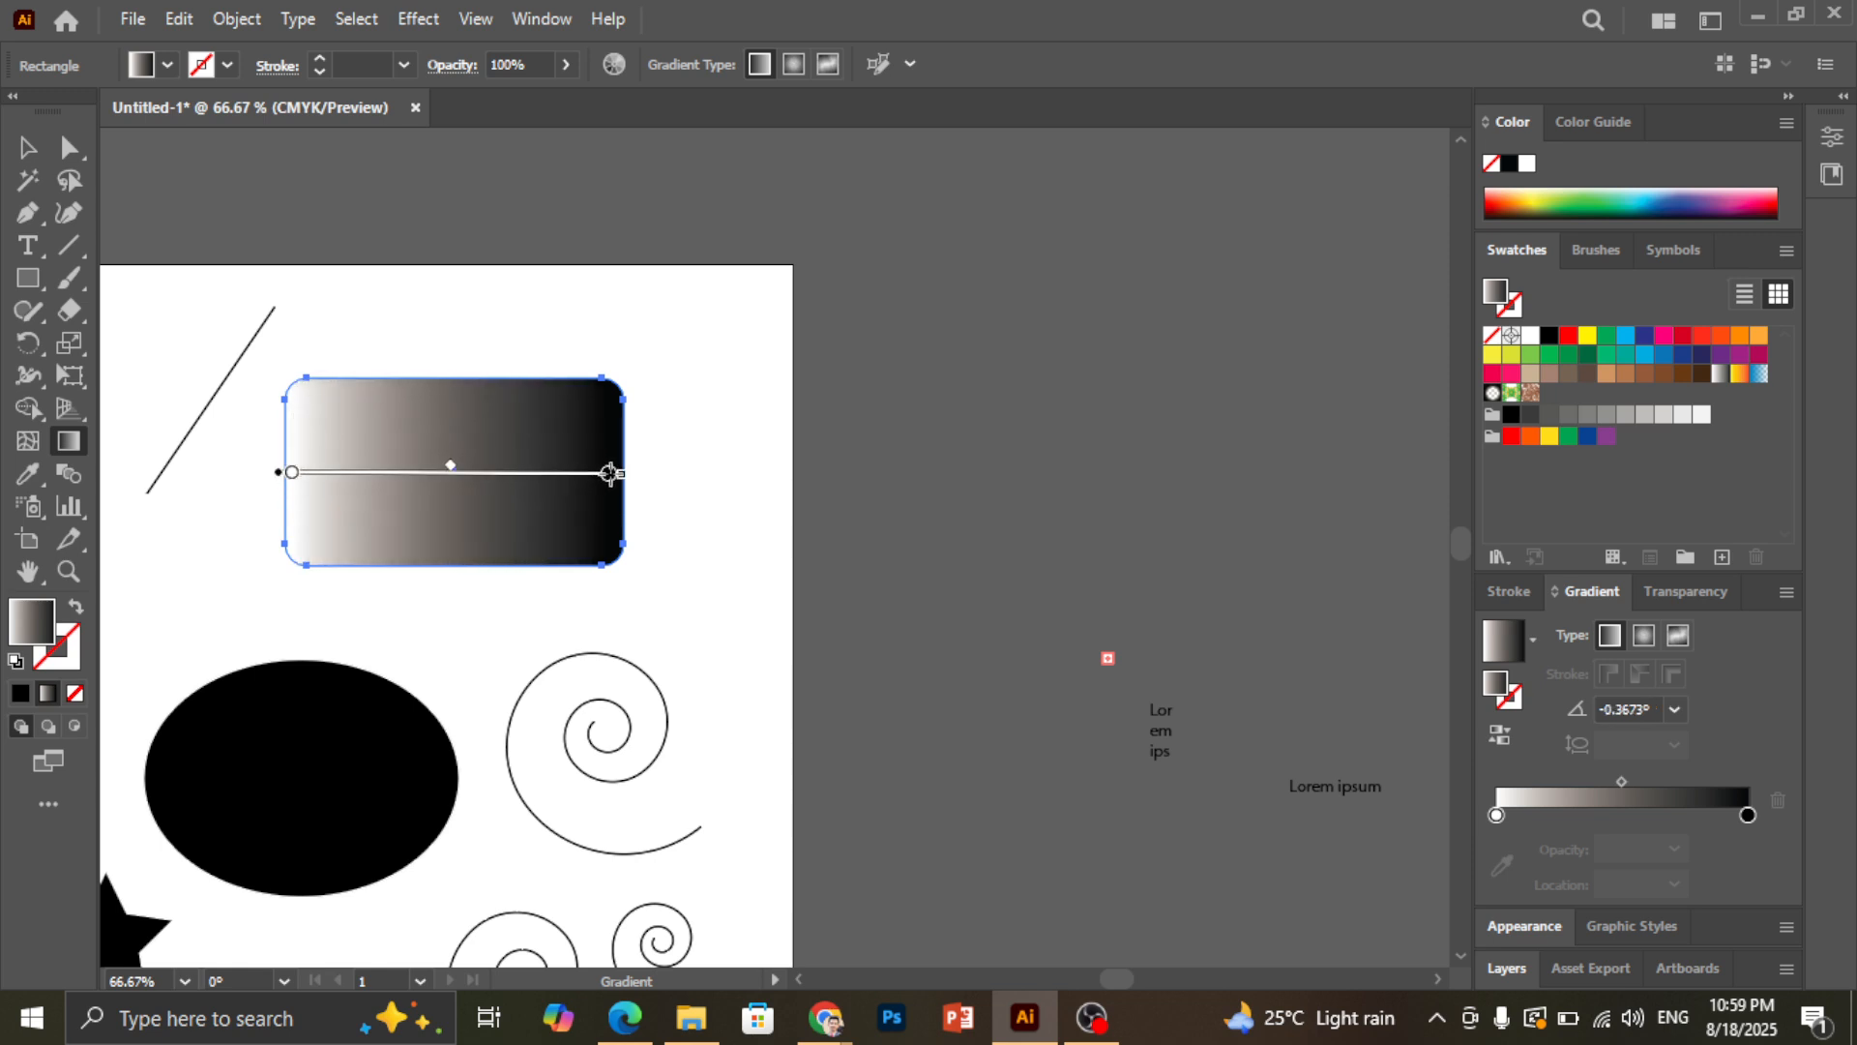
Add a middle color stop to the rectangle's gradient at about 43% and return to the Selection Tool
{"action": "left_click", "coordinate": [1496, 815]}
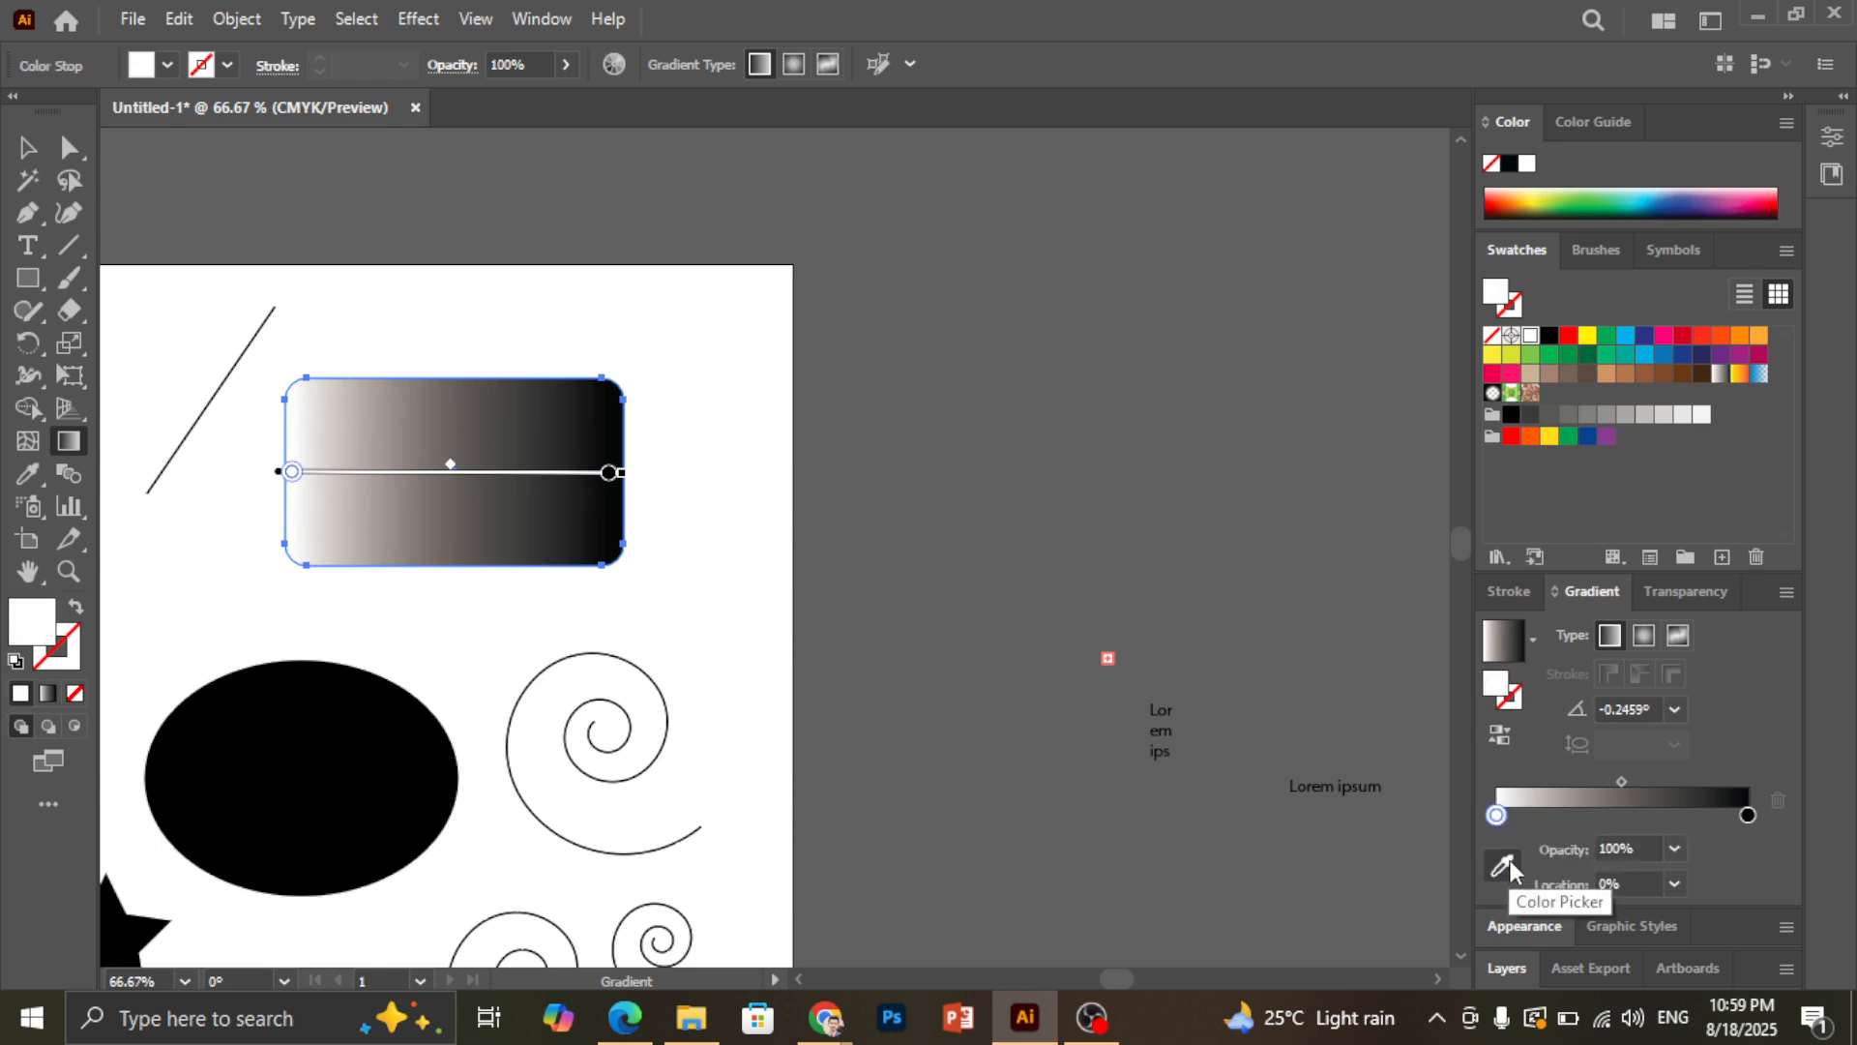
{"action": "left_click", "coordinate": [1601, 816]}
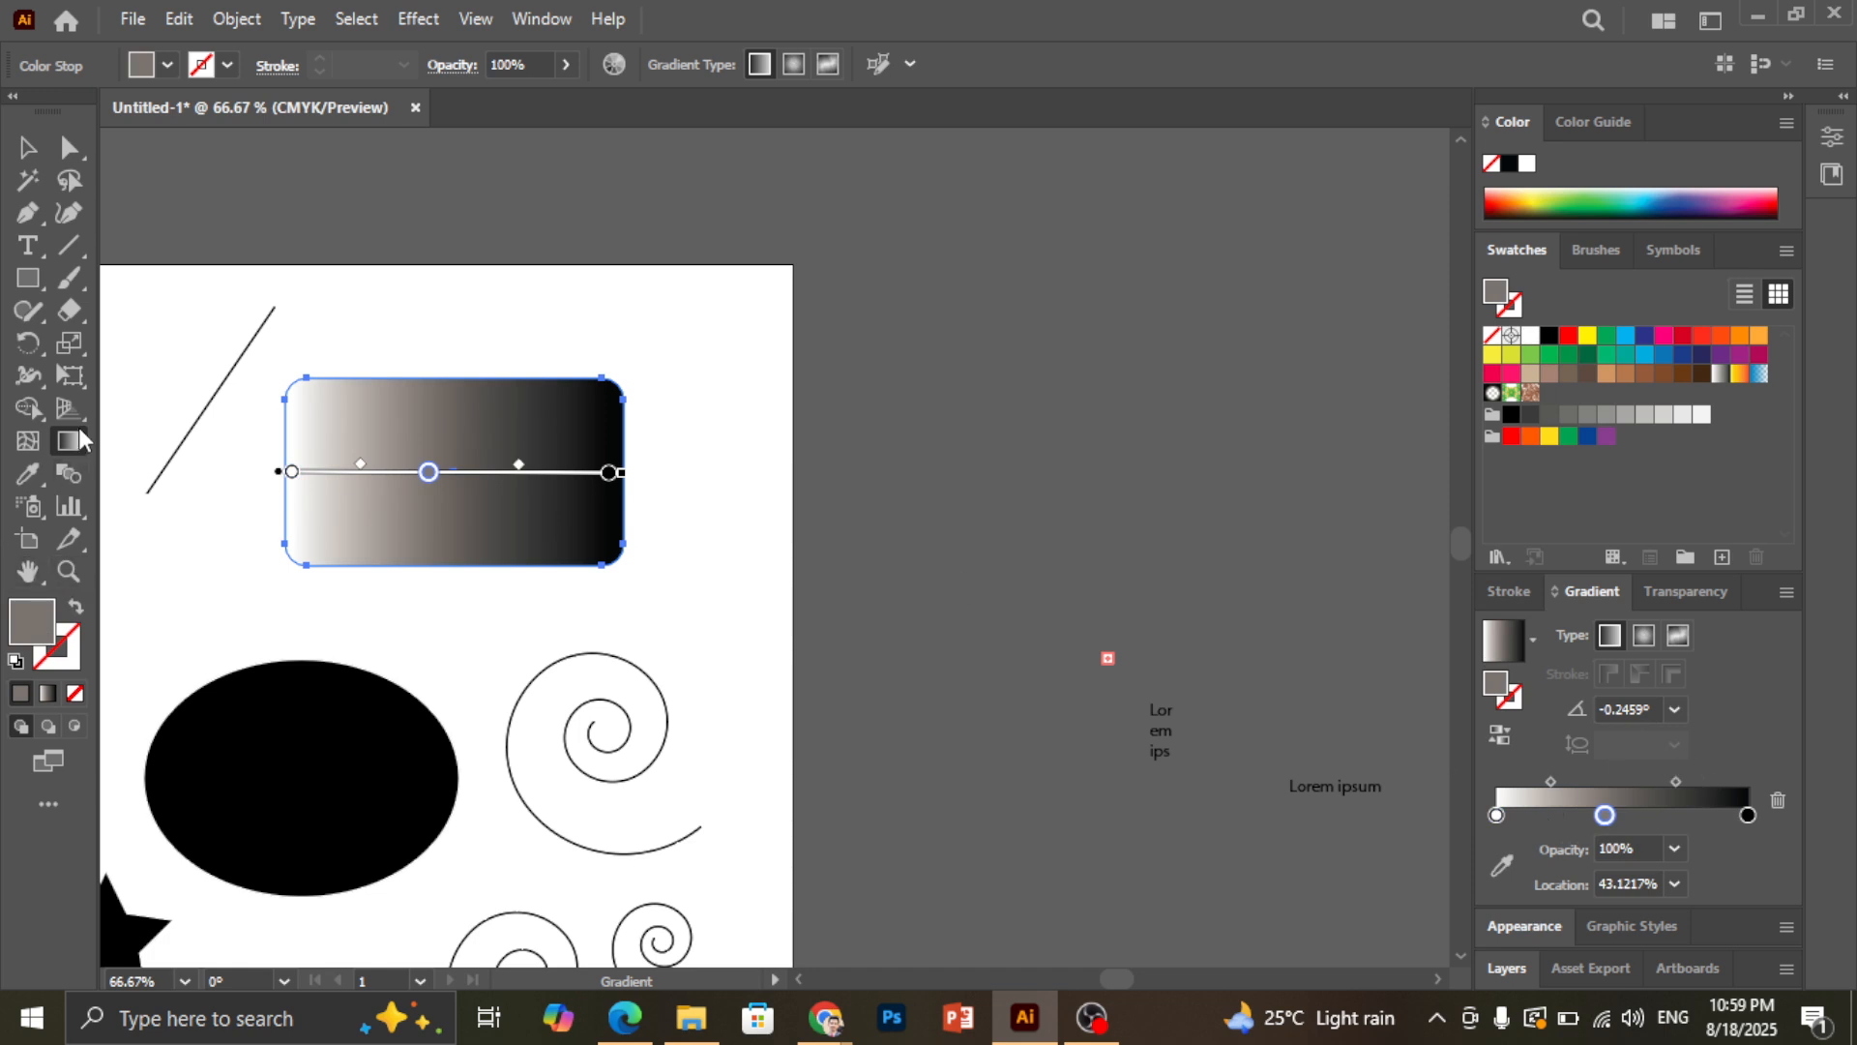
{"action": "left_click", "coordinate": [26, 481]}
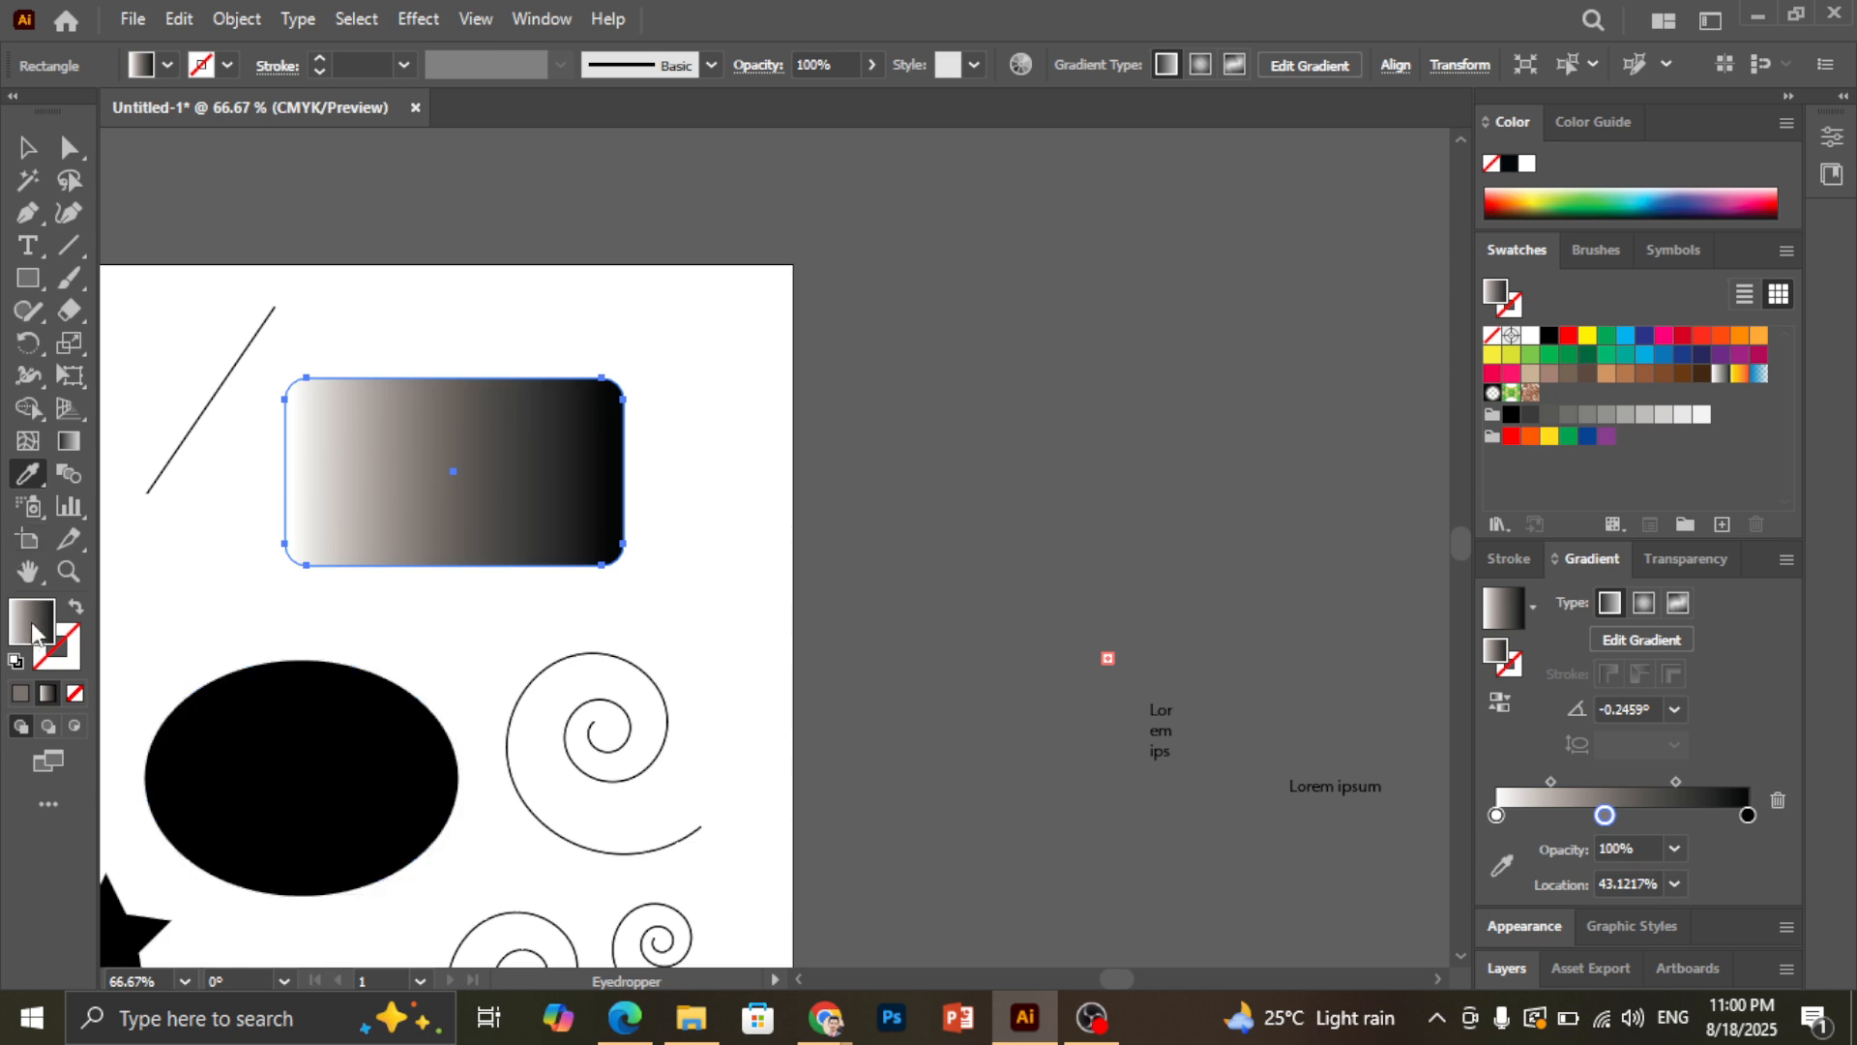
{"action": "key", "text": "v"}
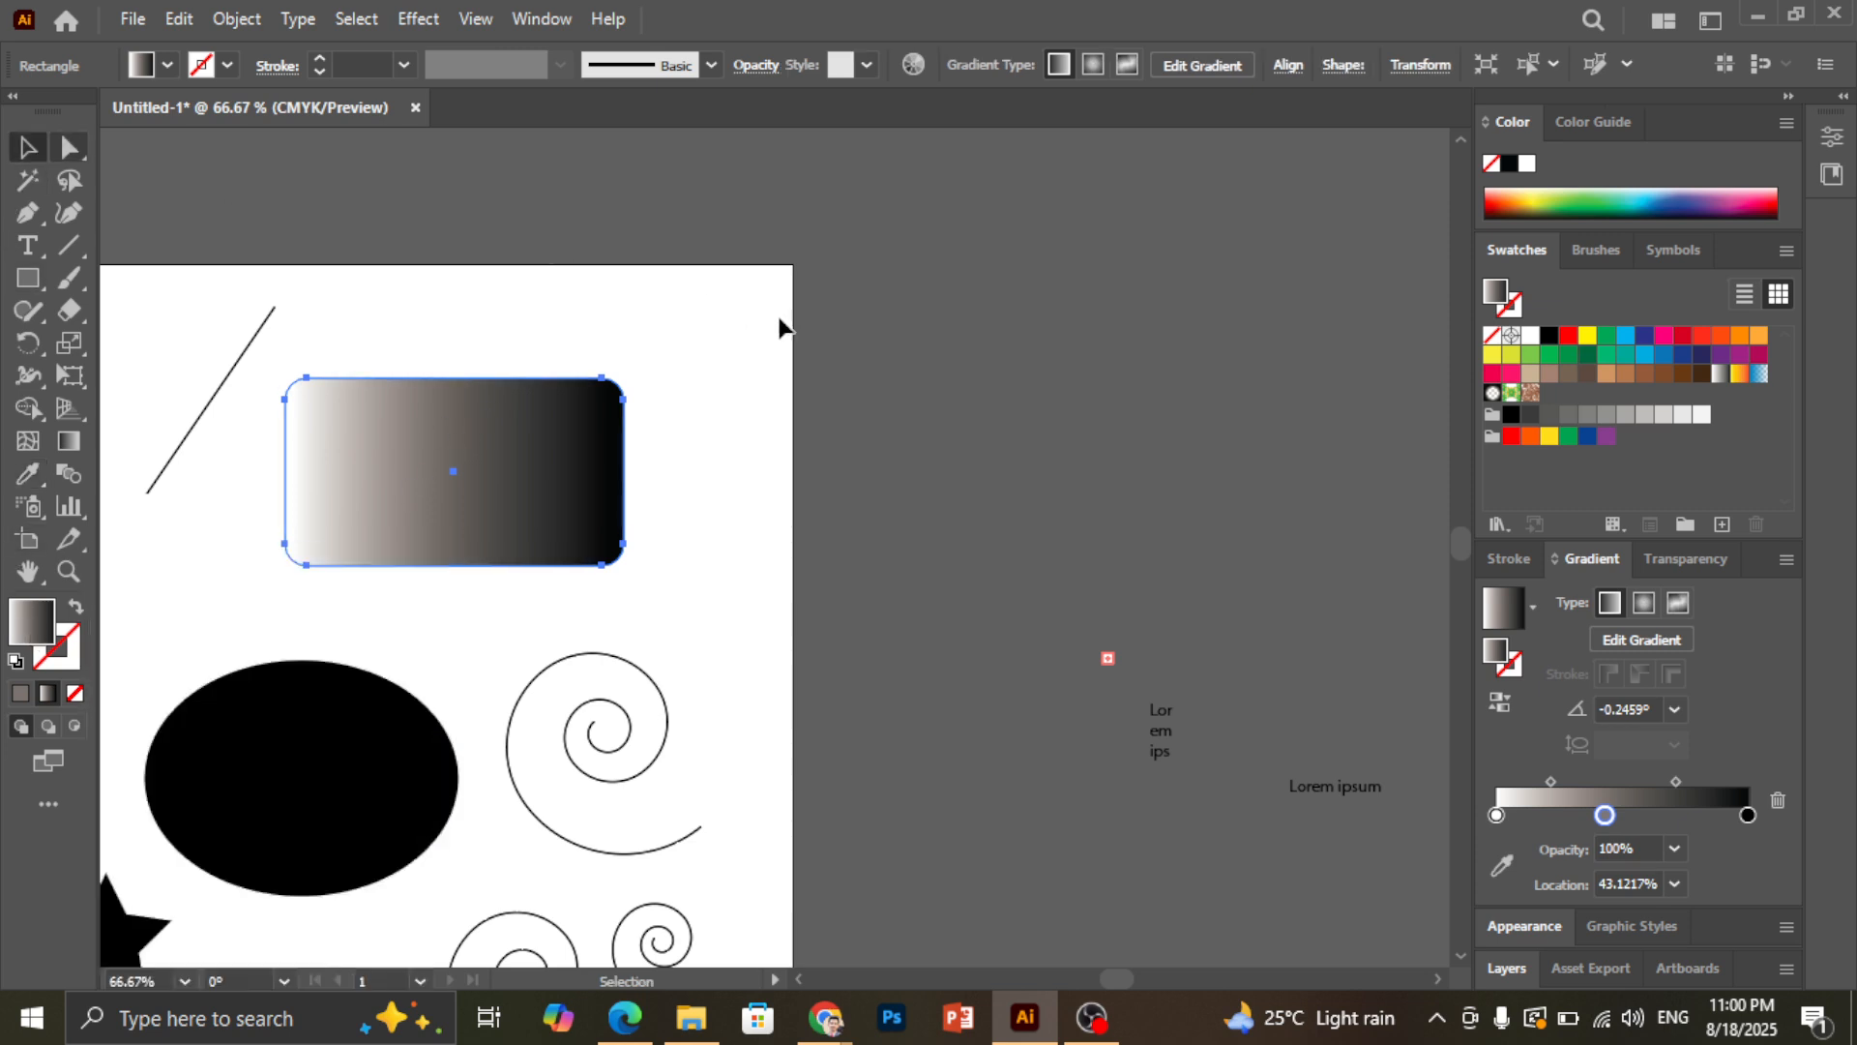
Copy the black ellipse's appearance onto the gradient-filled rounded rectangle with the Eyedropper Tool, and show the Eyedropper tool group
{"action": "left_click", "coordinate": [630, 445]}
{"action": "left_click", "coordinate": [455, 445]}
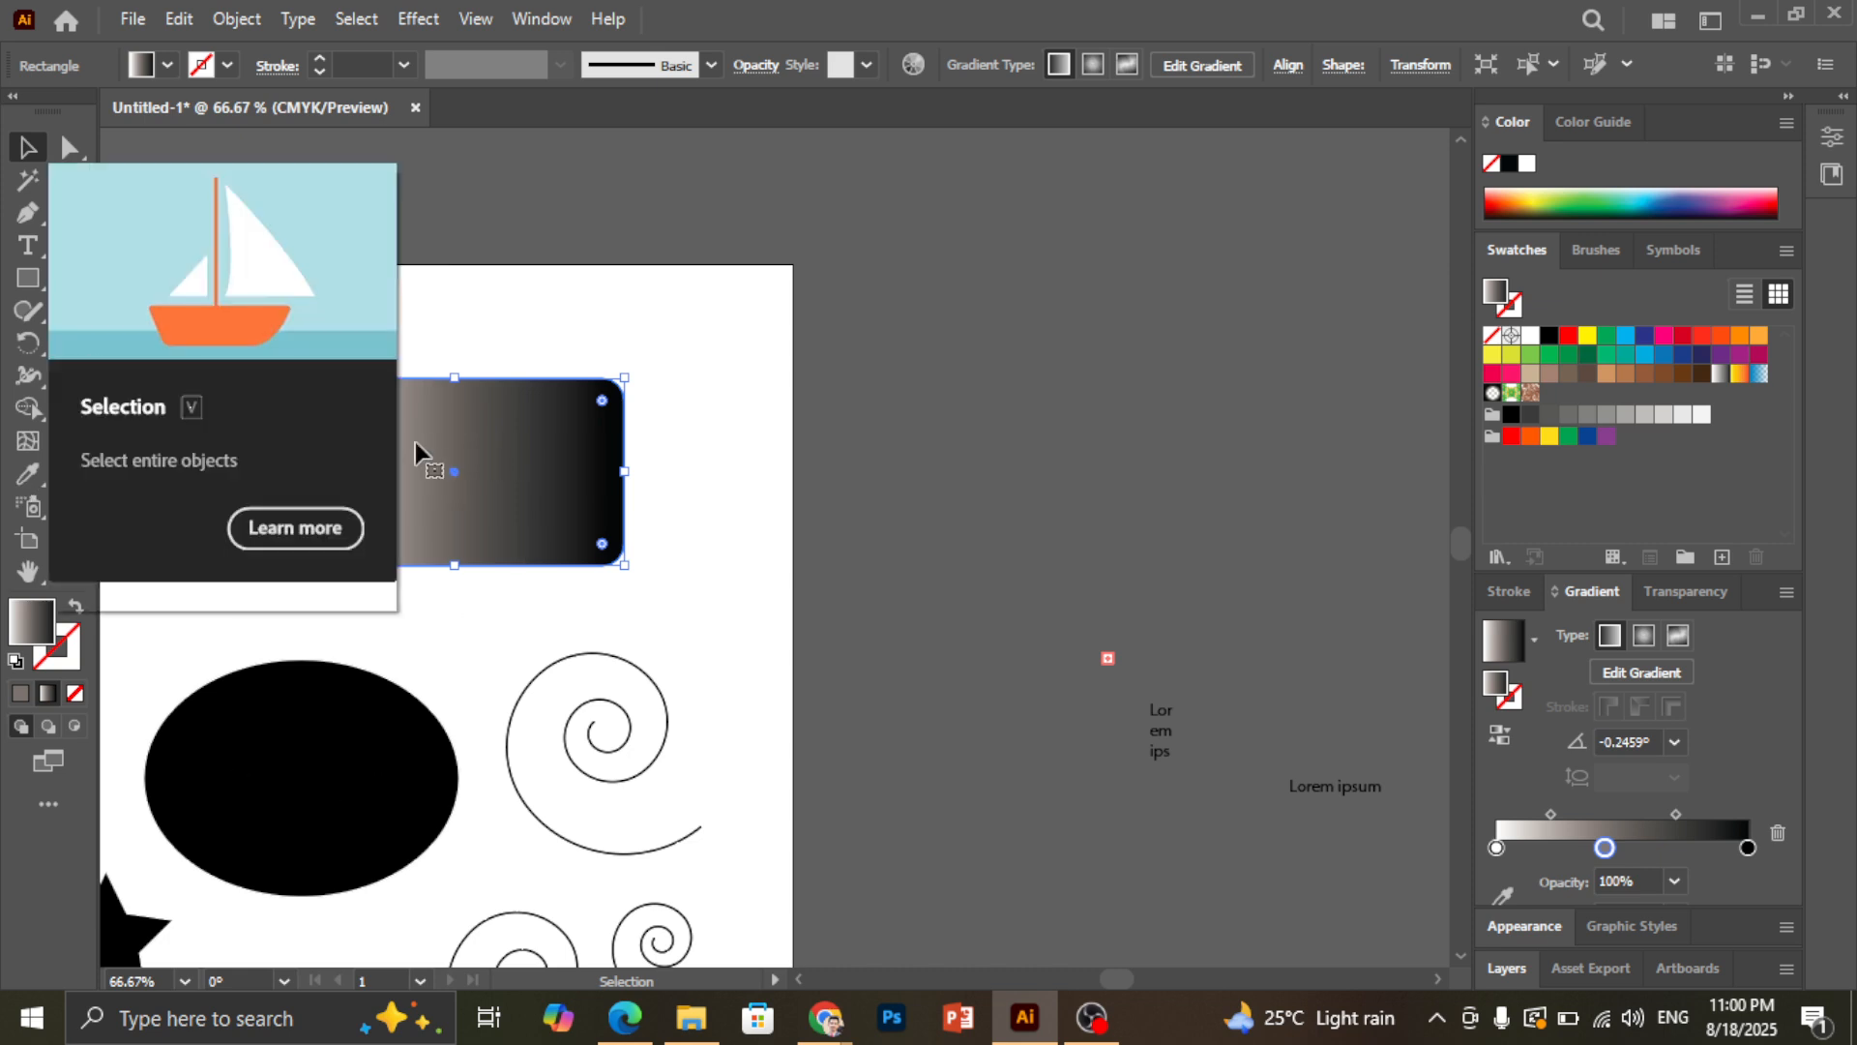
{"action": "scroll", "coordinate": [609, 472], "scroll_direction": "down", "scroll_amount": 1}
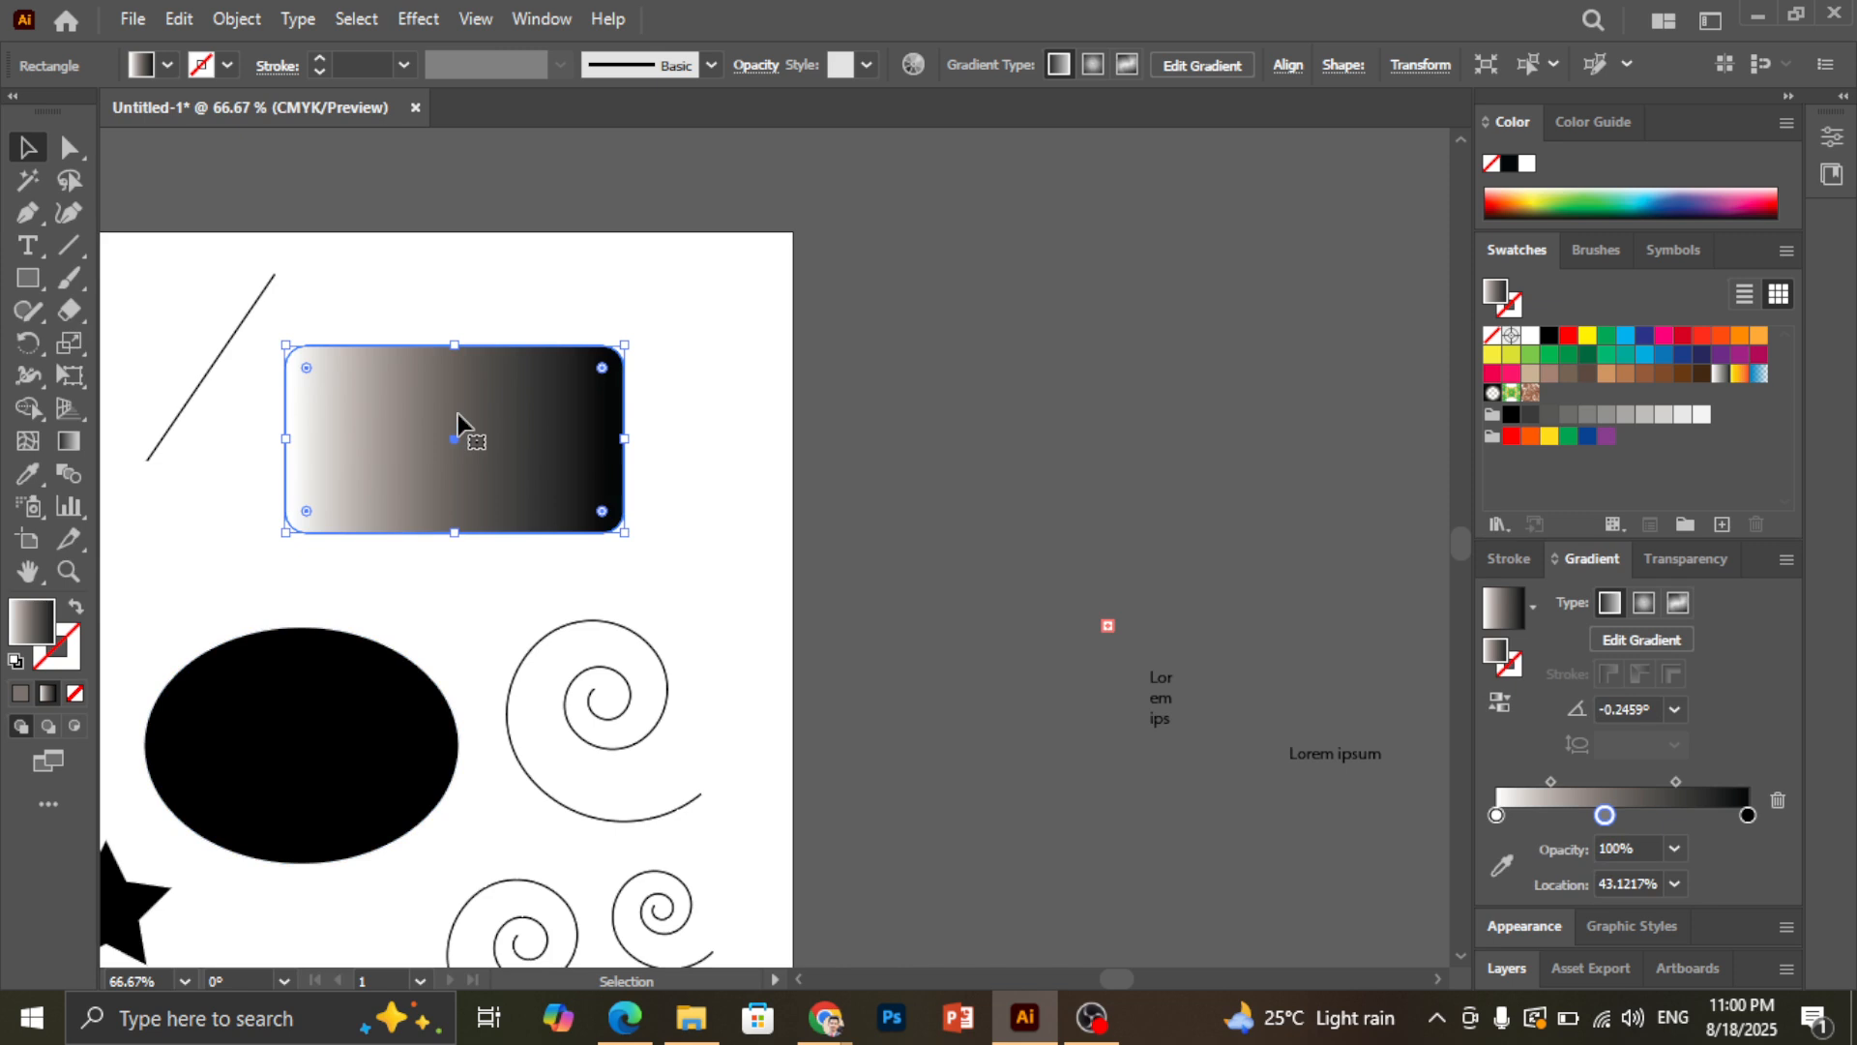
{"action": "left_click", "coordinate": [23, 480]}
{"action": "left_click", "coordinate": [416, 733]}
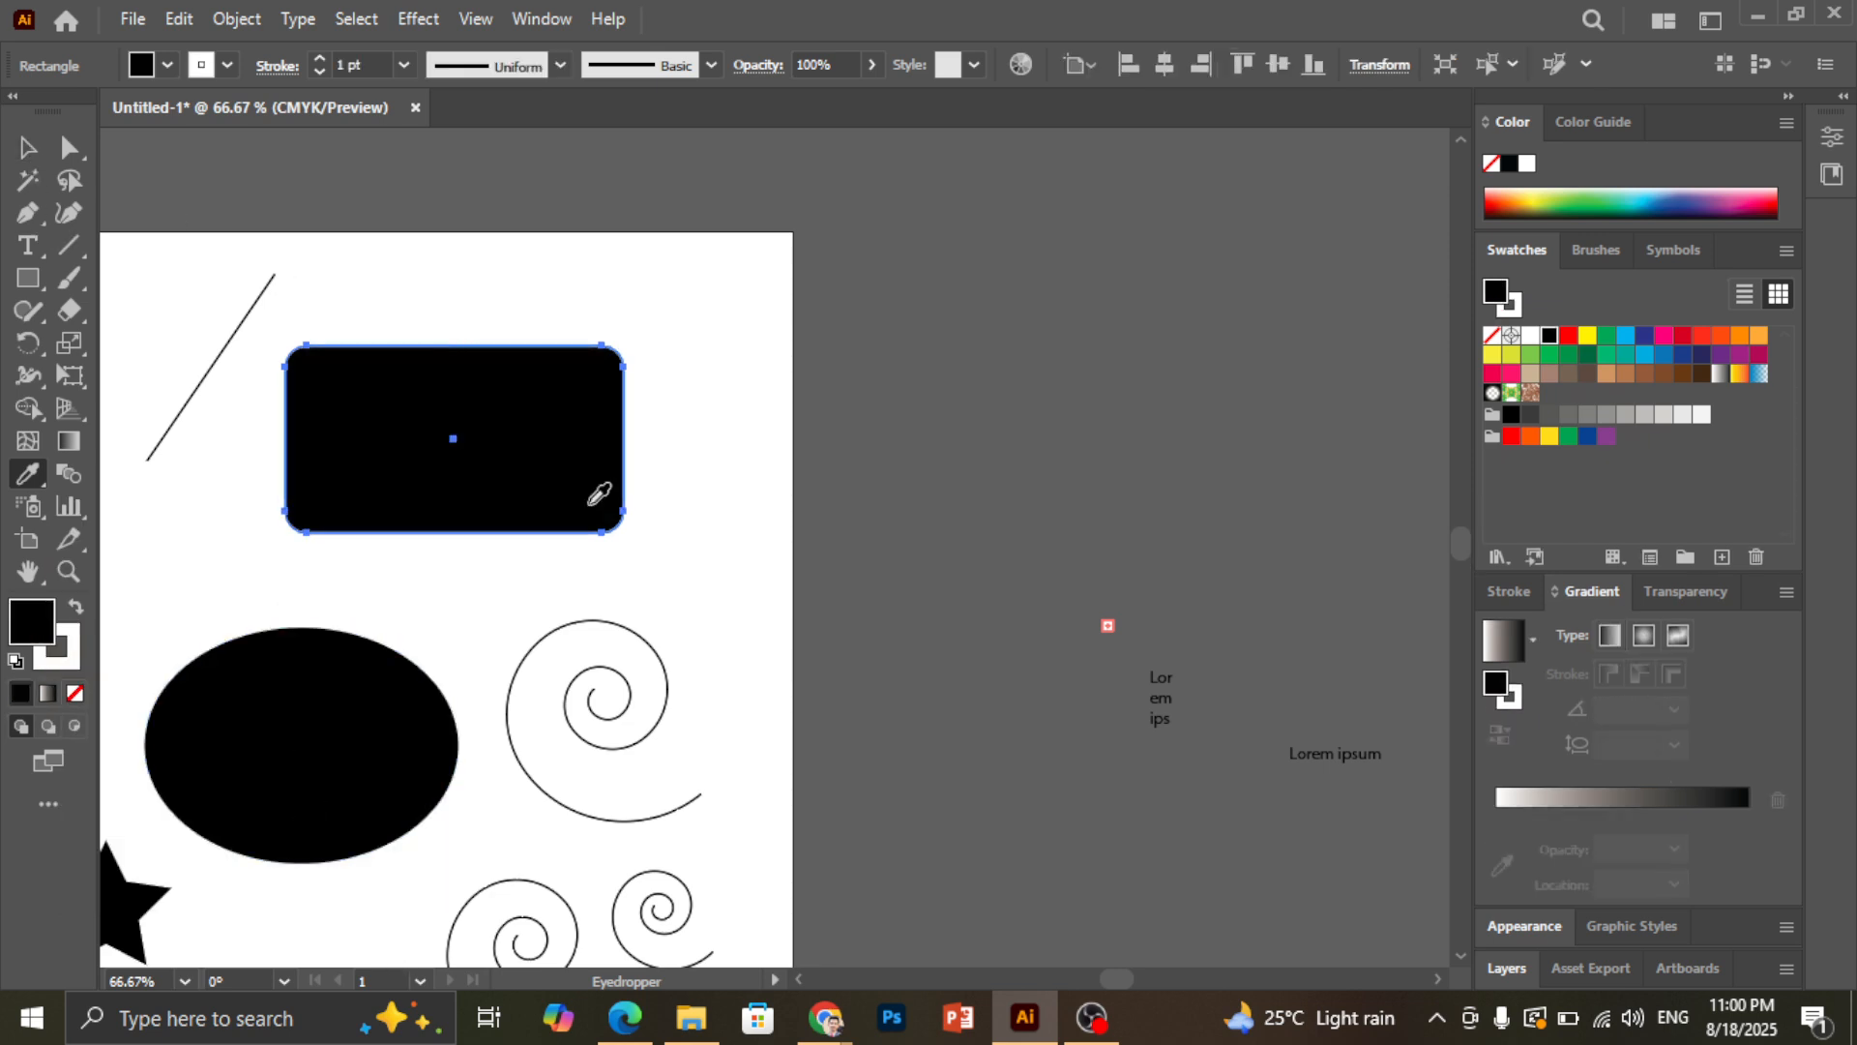
{"action": "left_click", "coordinate": [27, 147]}
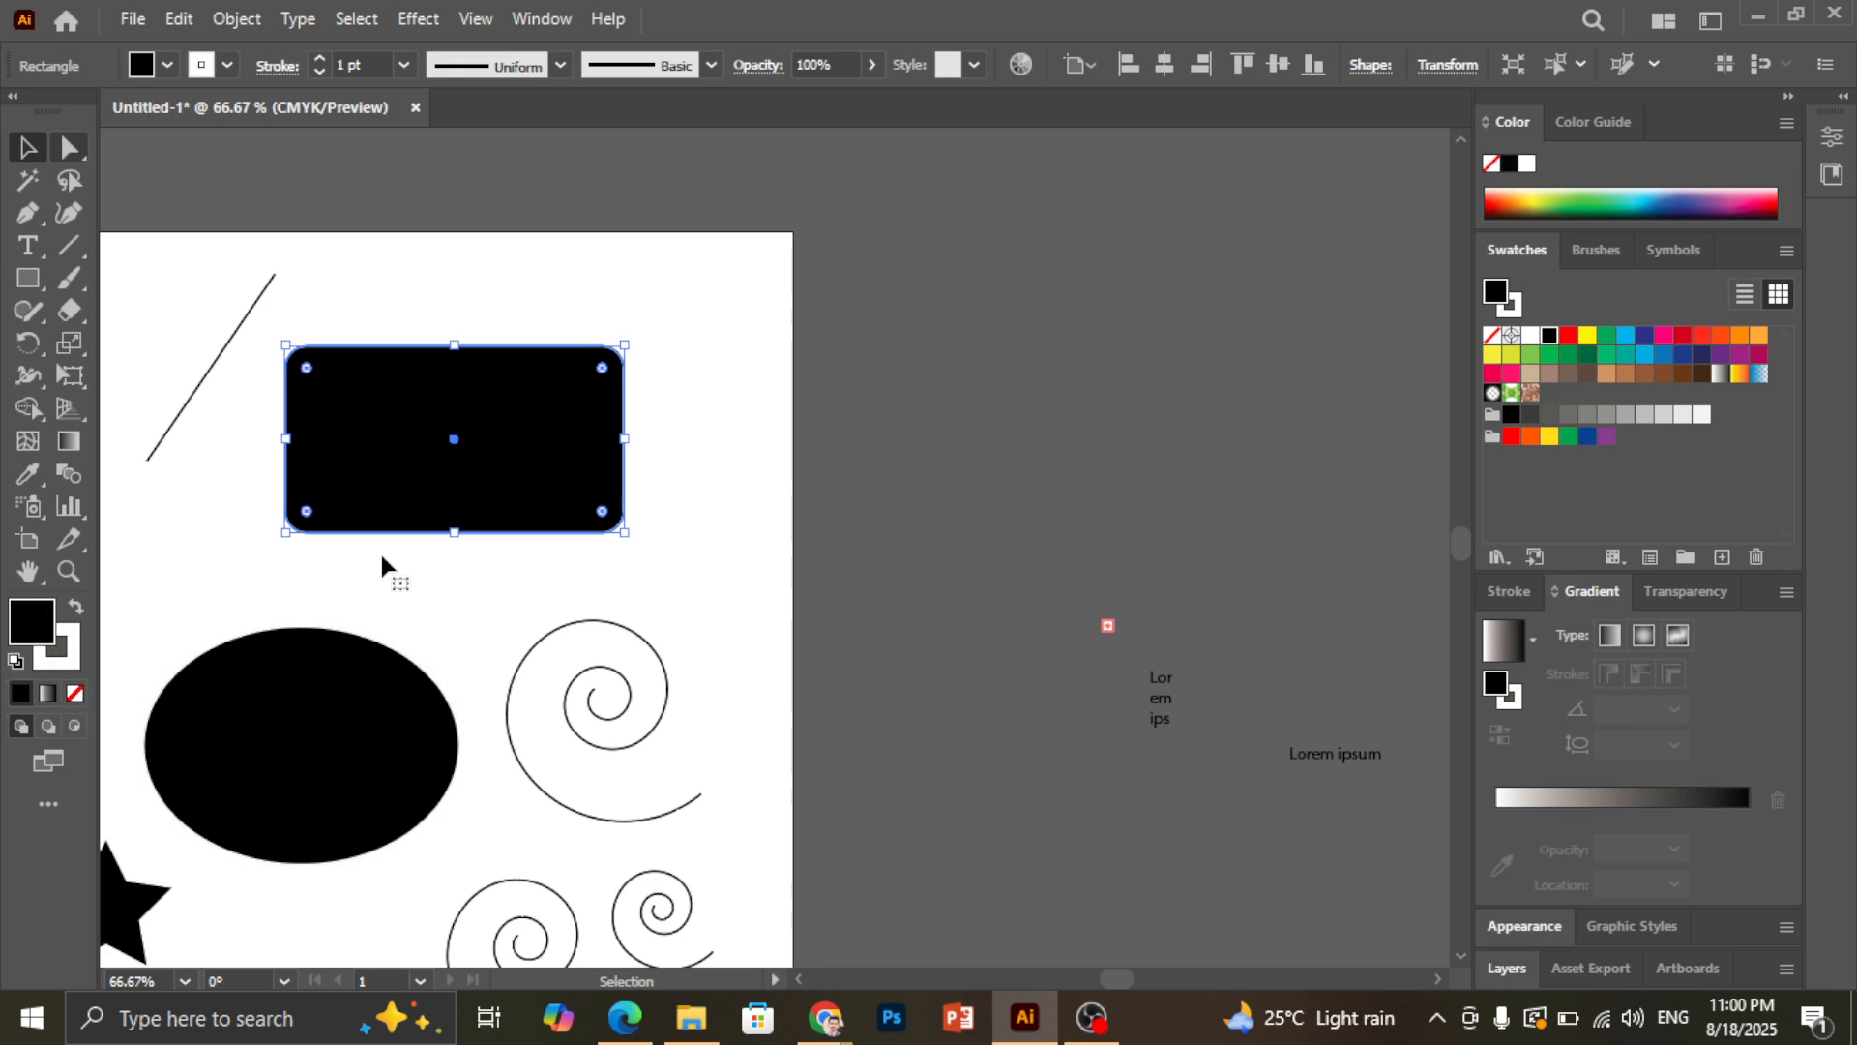
{"action": "left_click", "coordinate": [31, 478]}
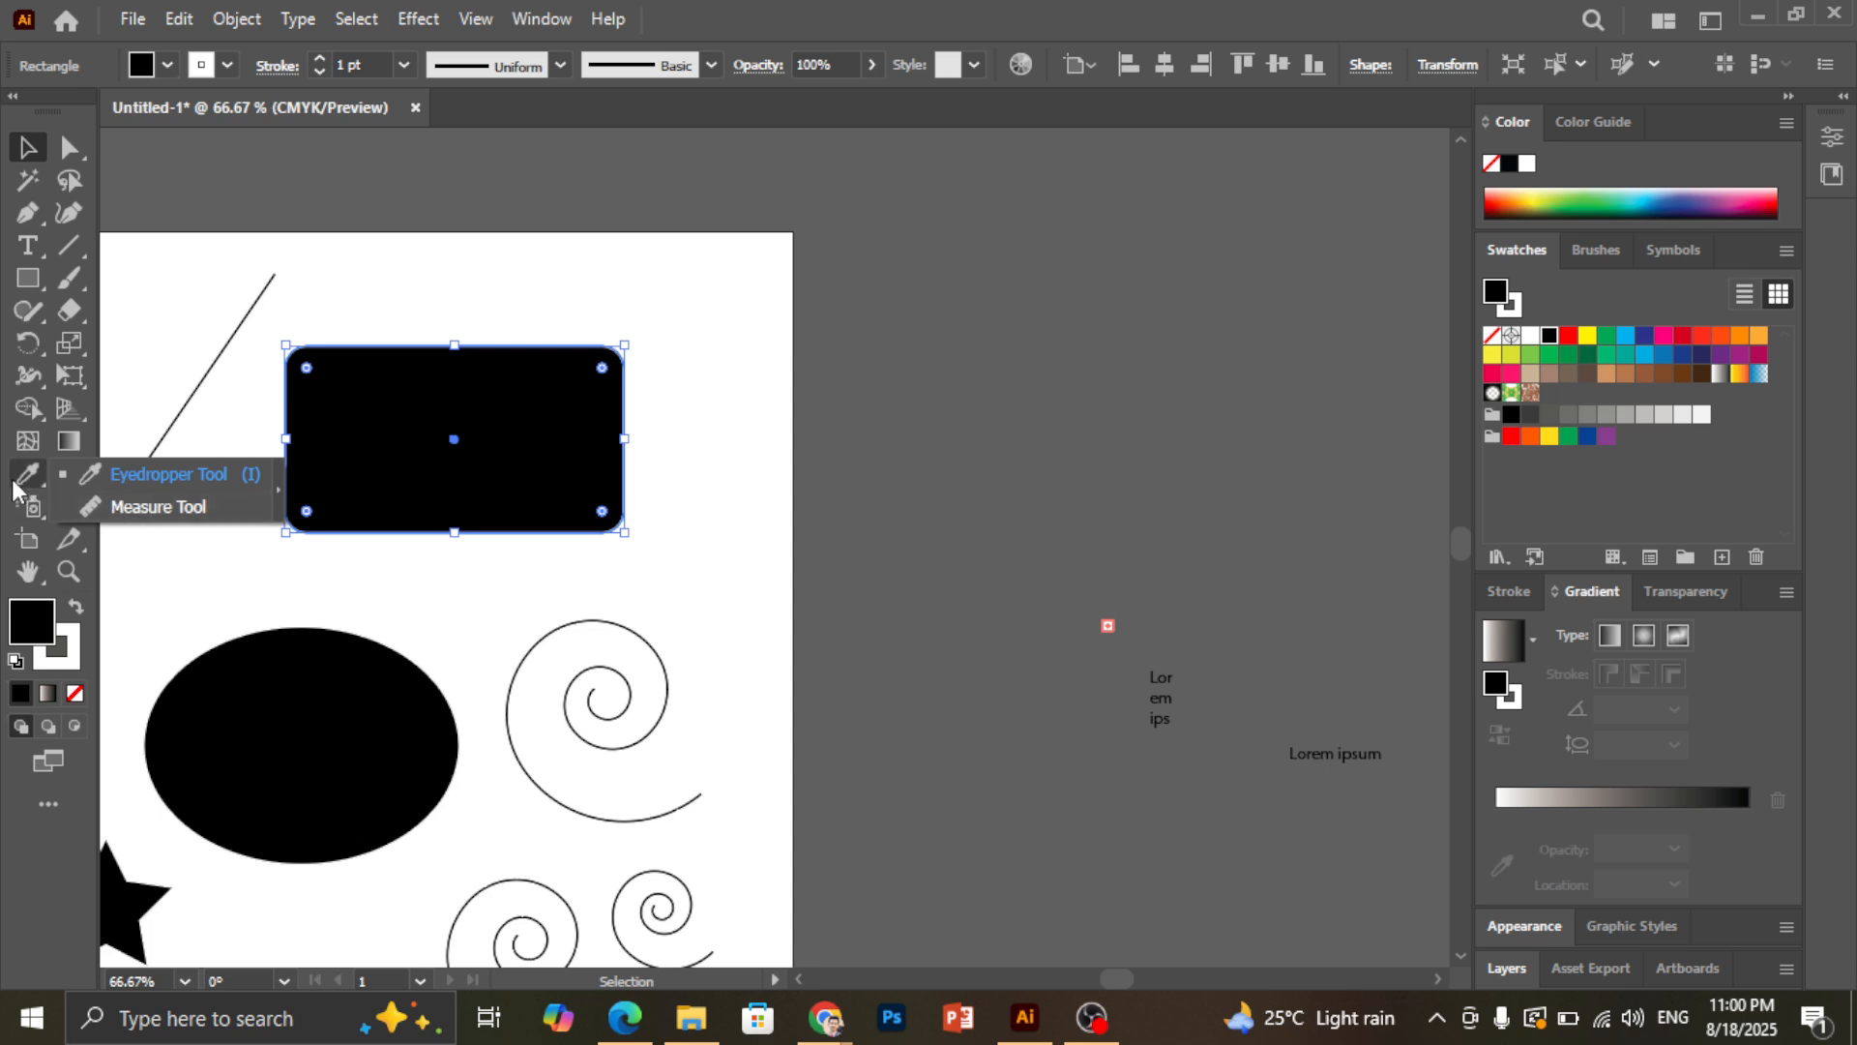
{"action": "left_click", "coordinate": [13, 482]}
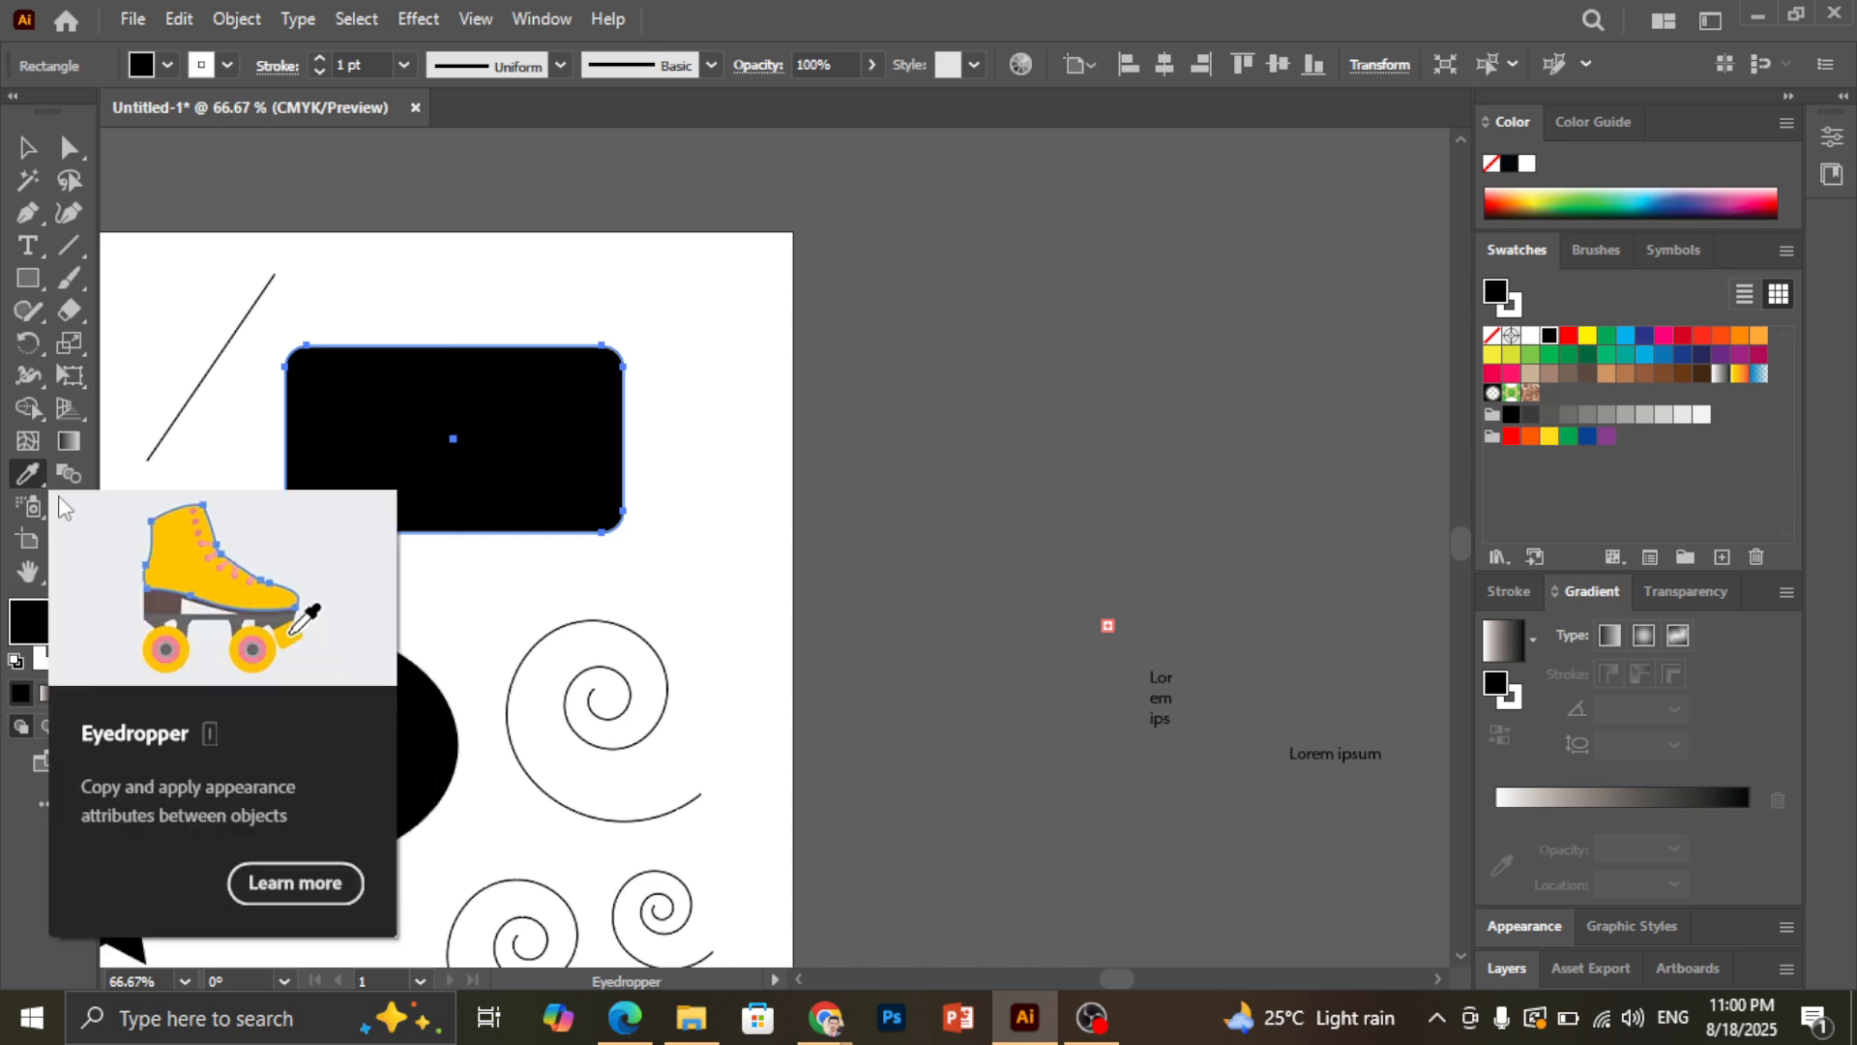
Pan around the artboard with the Hand Tool, zoom in to 100% and out to 50% with the Zoom Tool, and deselect everything
{"action": "left_click", "coordinate": [28, 573]}
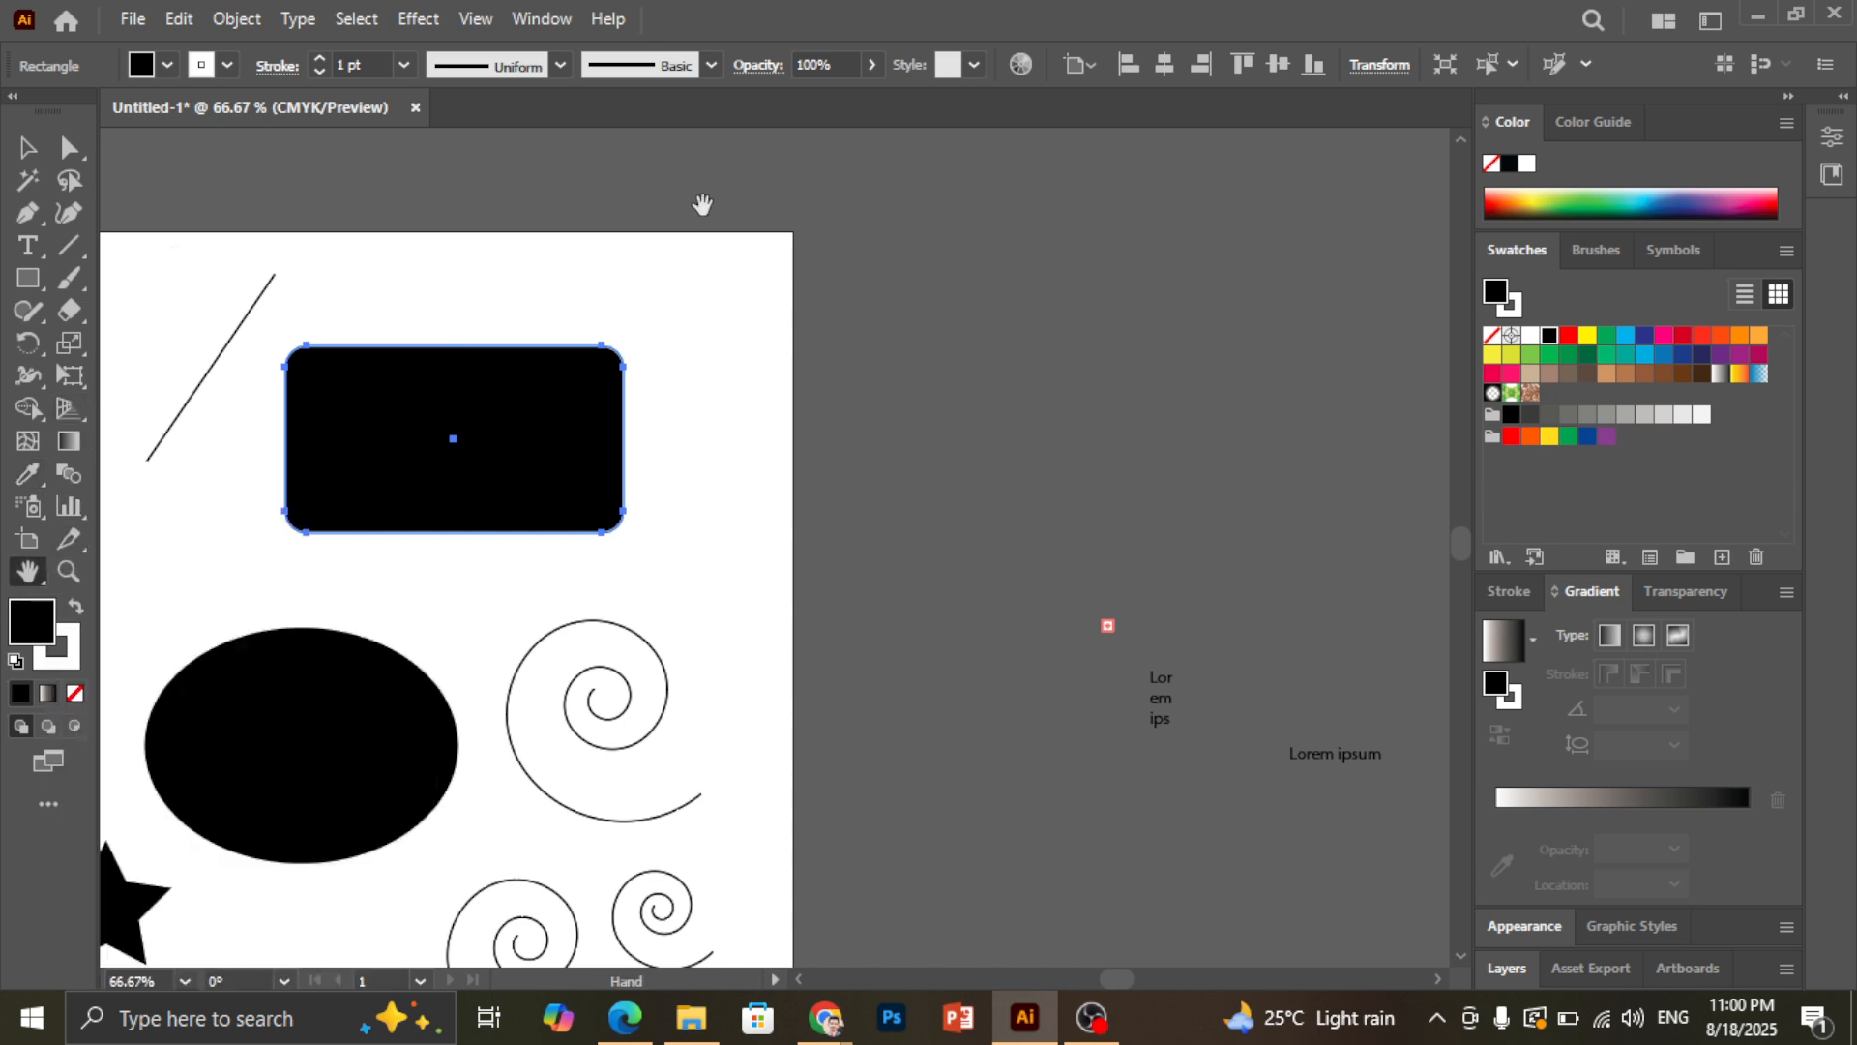
{"action": "mouse_move", "coordinate": [702, 204]}
{"action": "left_mouse_down"}
{"action": "mouse_move", "coordinate": [713, 262]}
{"action": "mouse_move", "coordinate": [866, 269]}
{"action": "mouse_move", "coordinate": [1112, 232]}
{"action": "mouse_move", "coordinate": [712, 191]}
{"action": "left_mouse_up"}
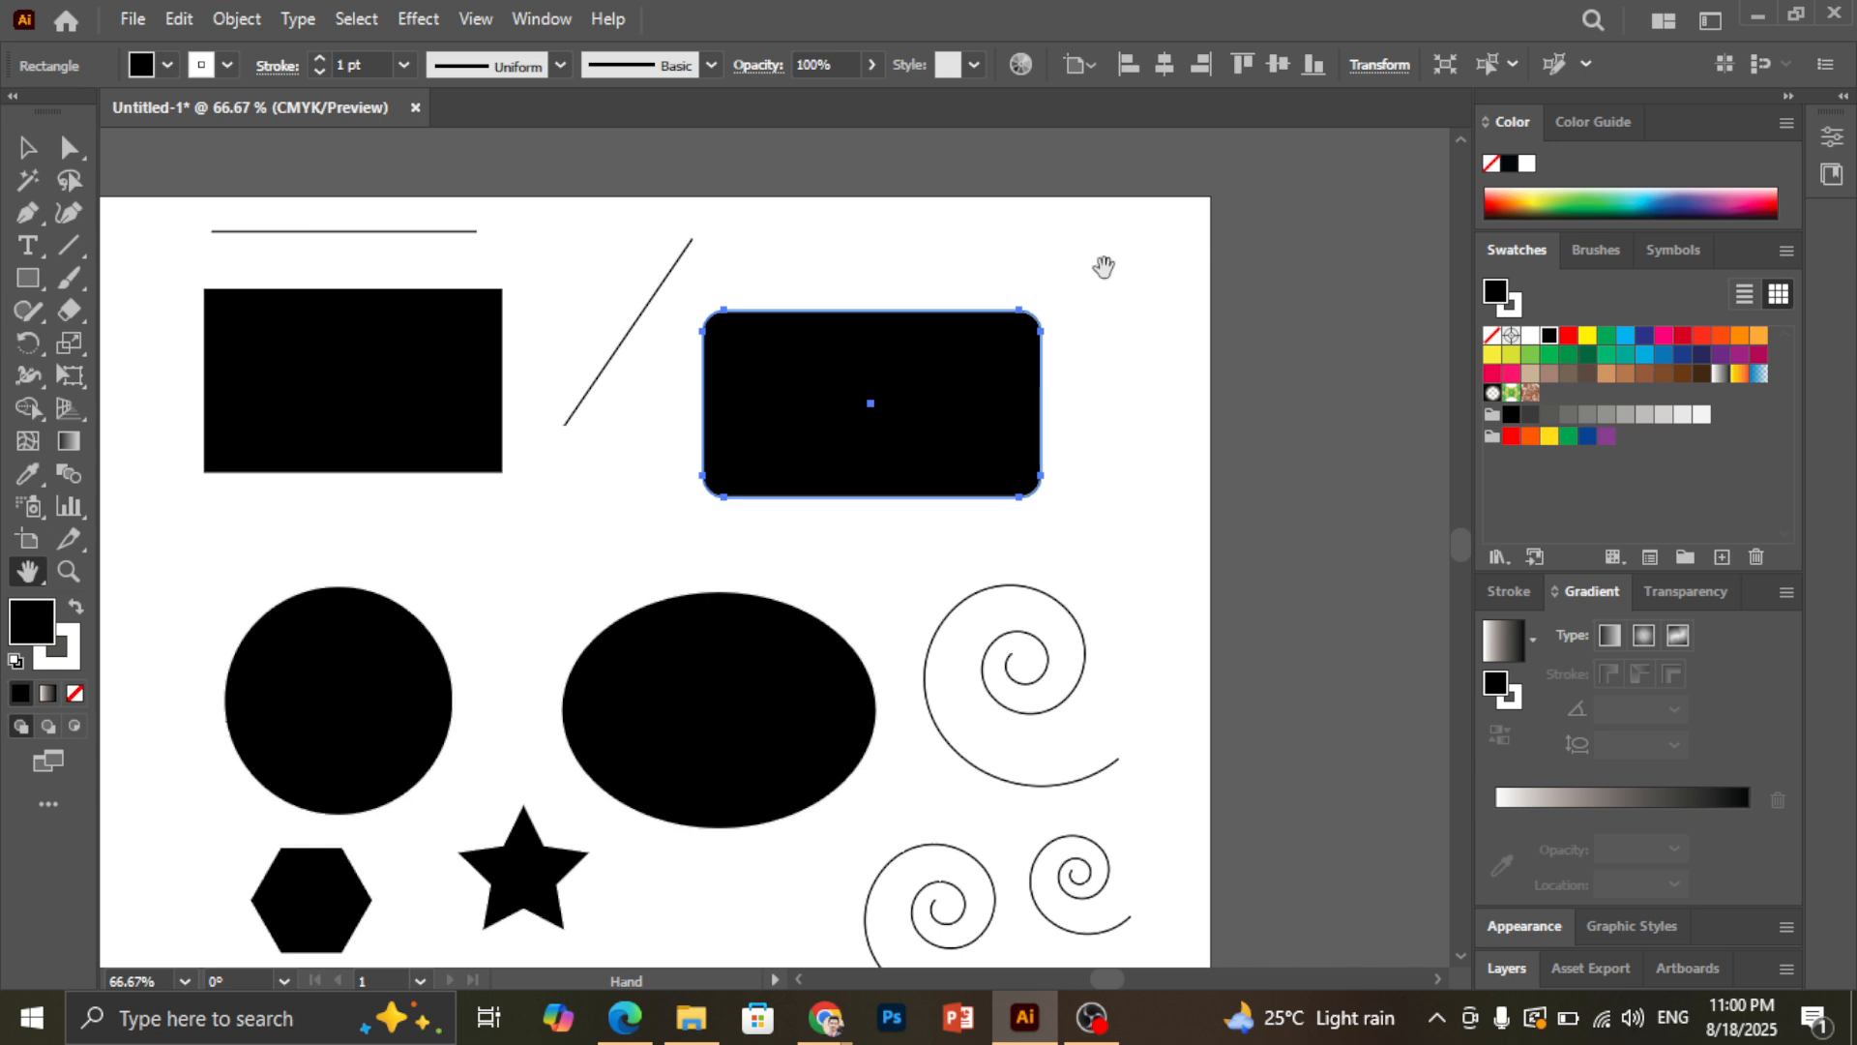
{"action": "left_click_drag", "start_coordinate": [1103, 266], "coordinate": [986, 233]}
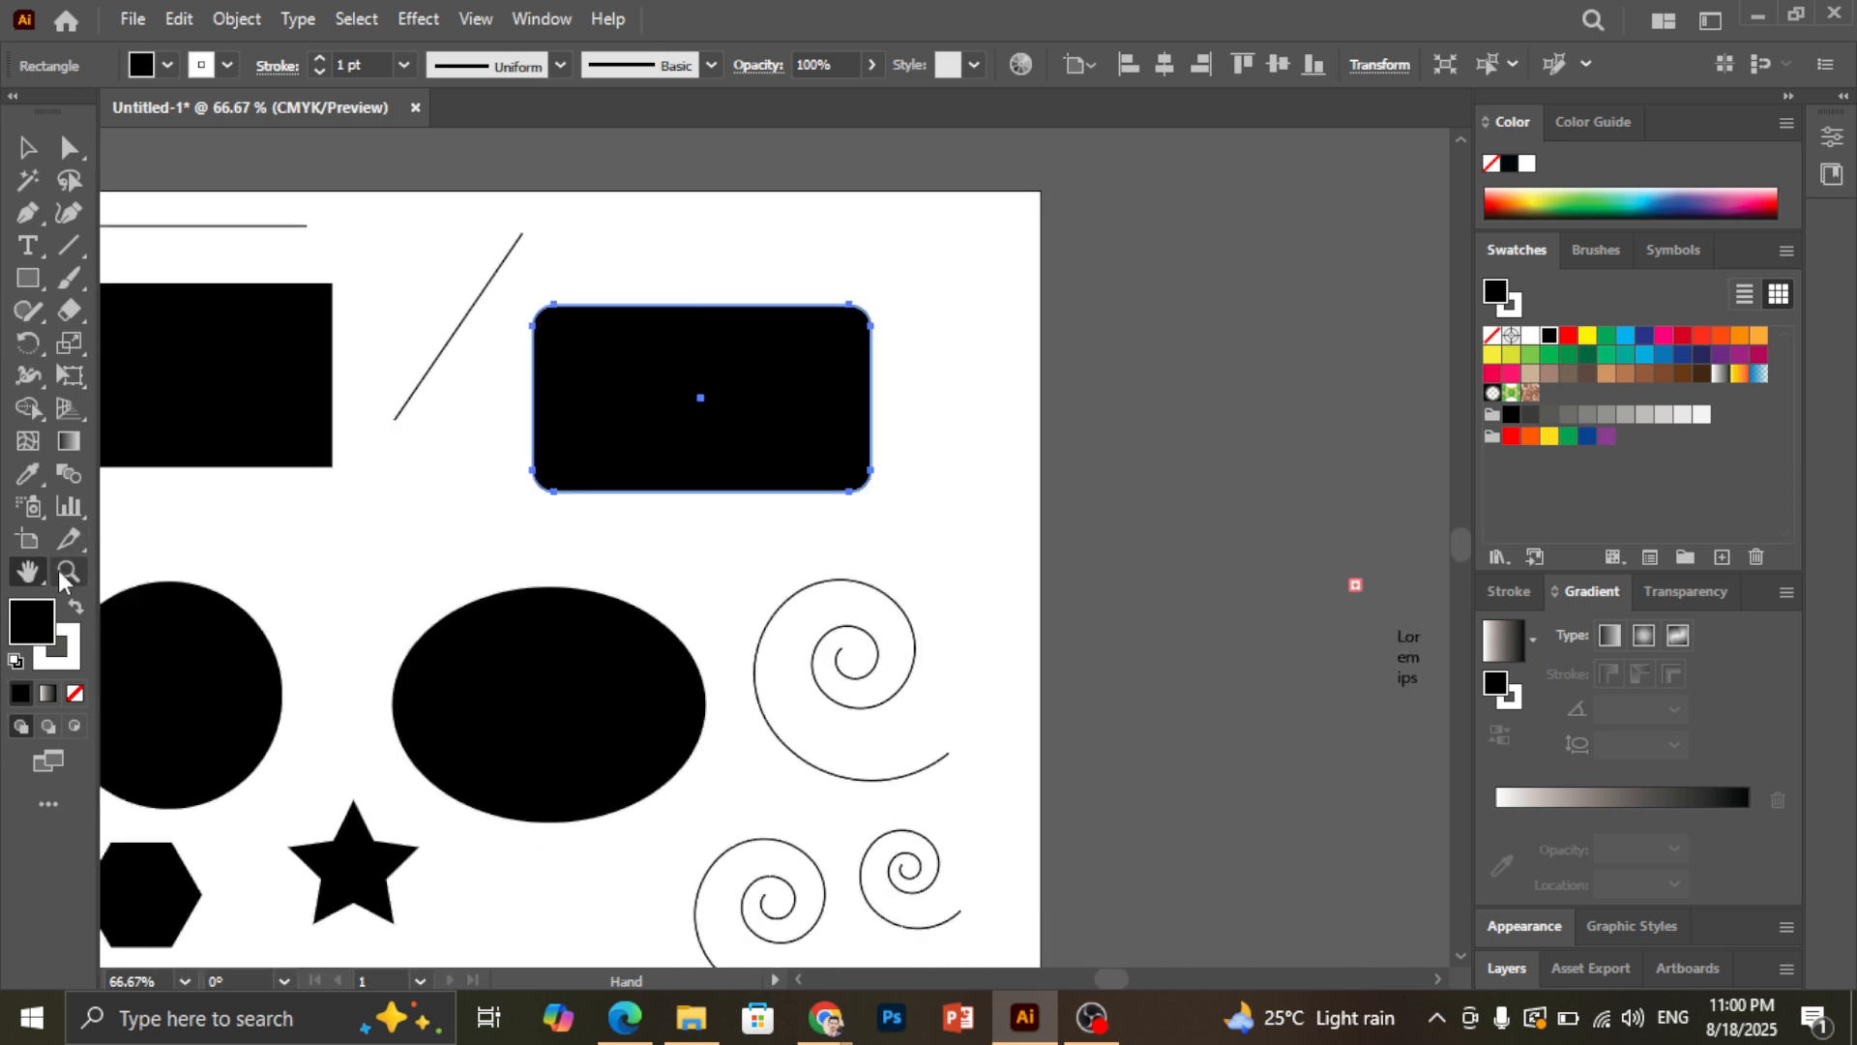
{"action": "left_click", "coordinate": [66, 571]}
{"action": "left_click", "coordinate": [677, 388]}
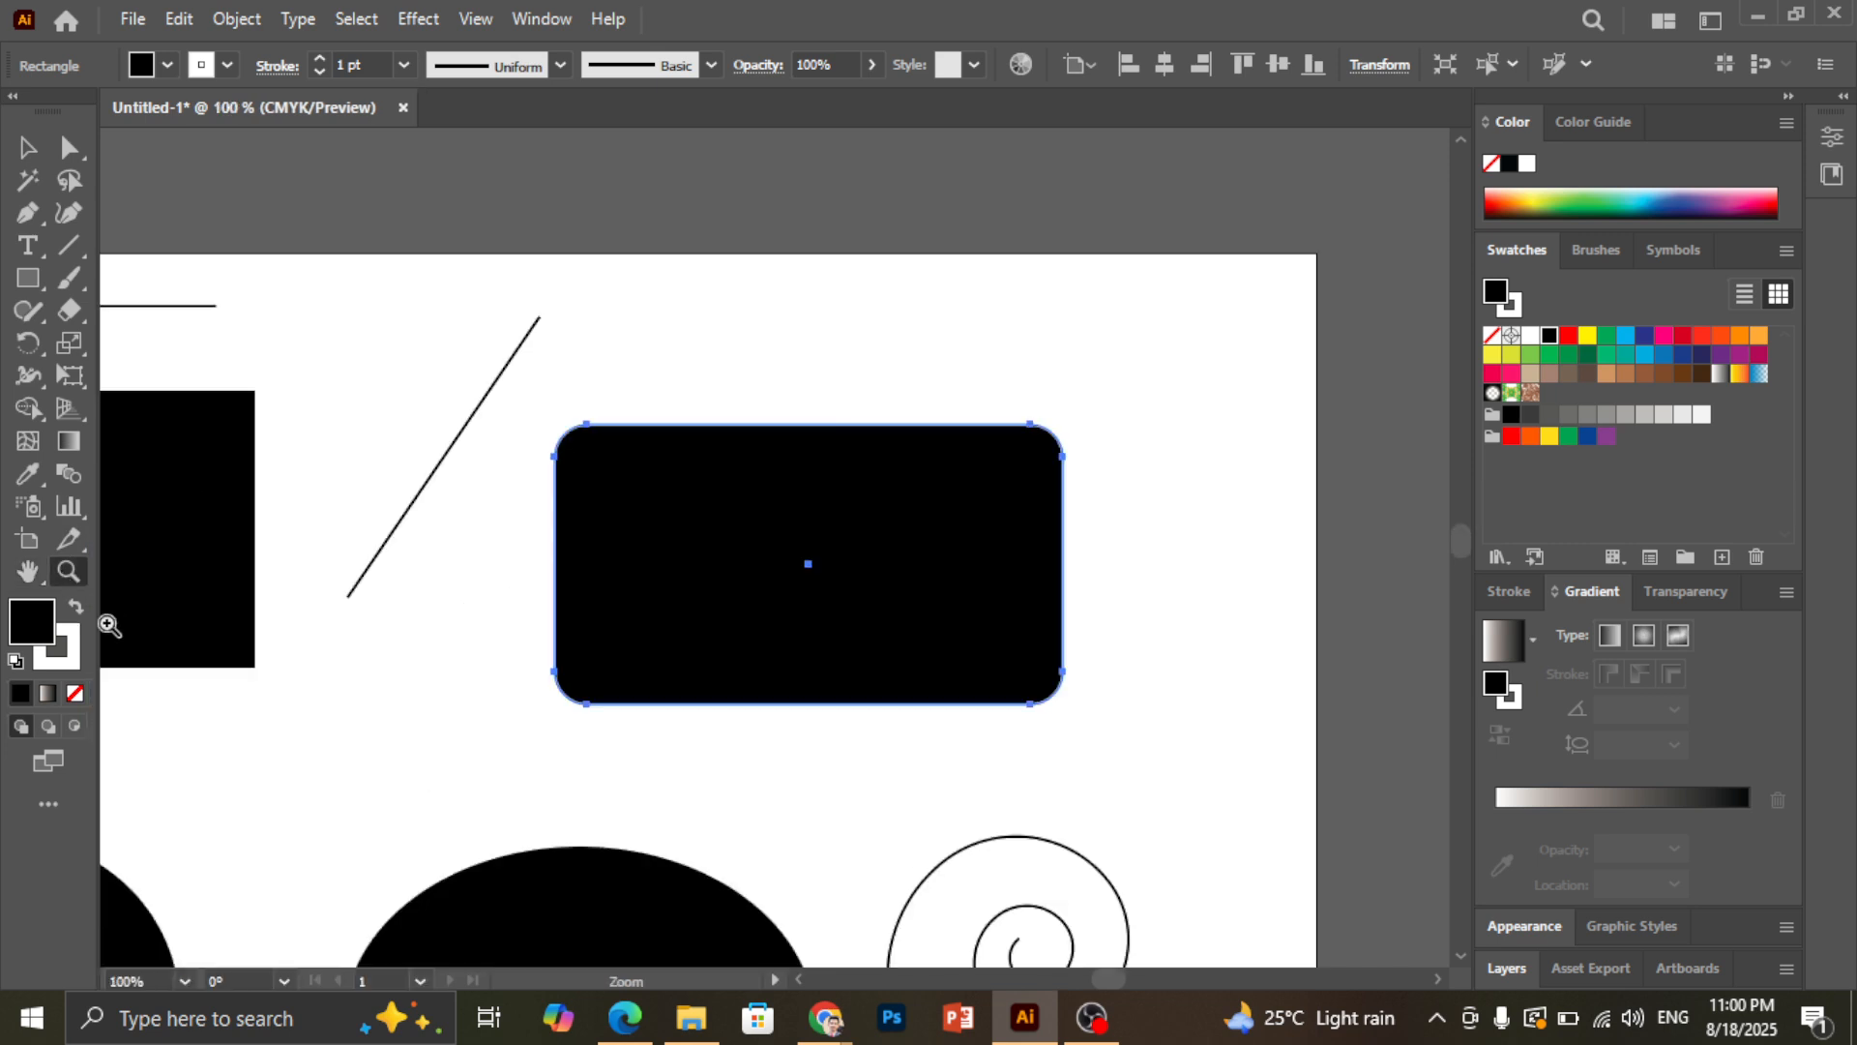
{"action": "left_click", "coordinate": [324, 633], "text": "alt"}
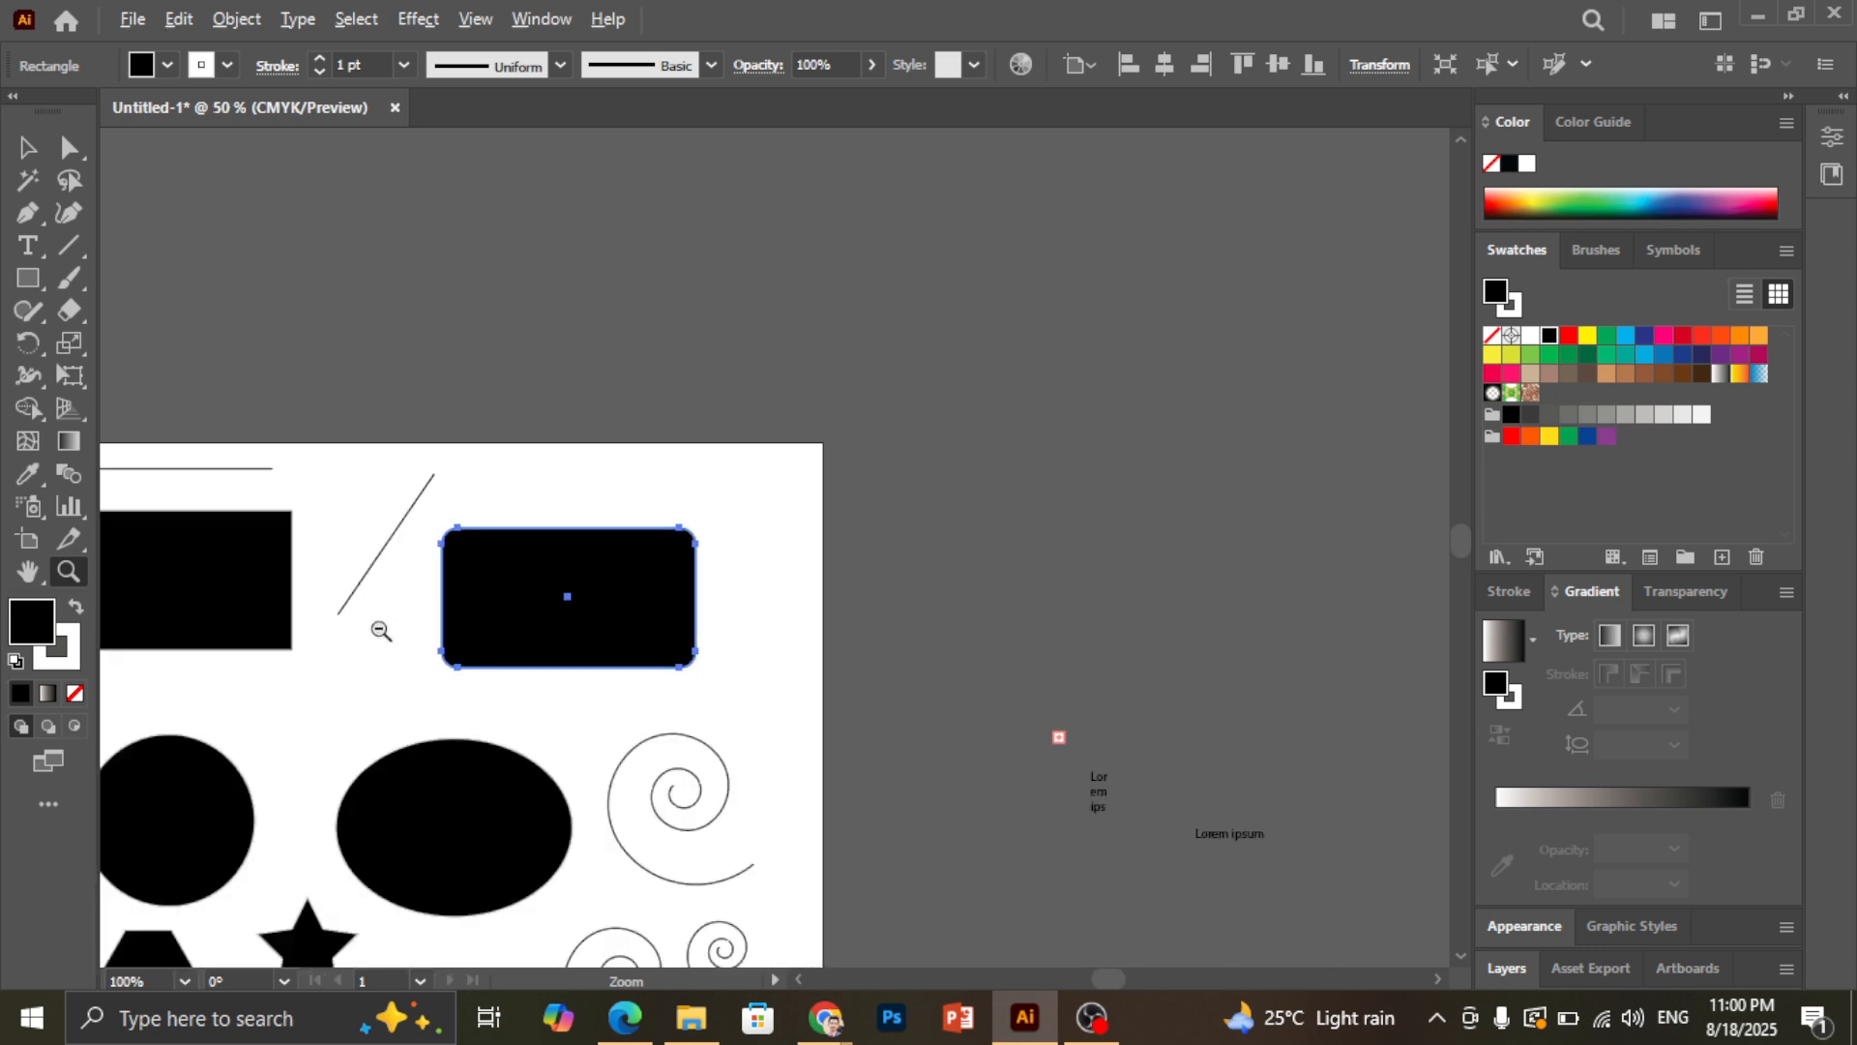
{"action": "key", "text": "v"}
{"action": "left_click", "coordinate": [675, 338]}
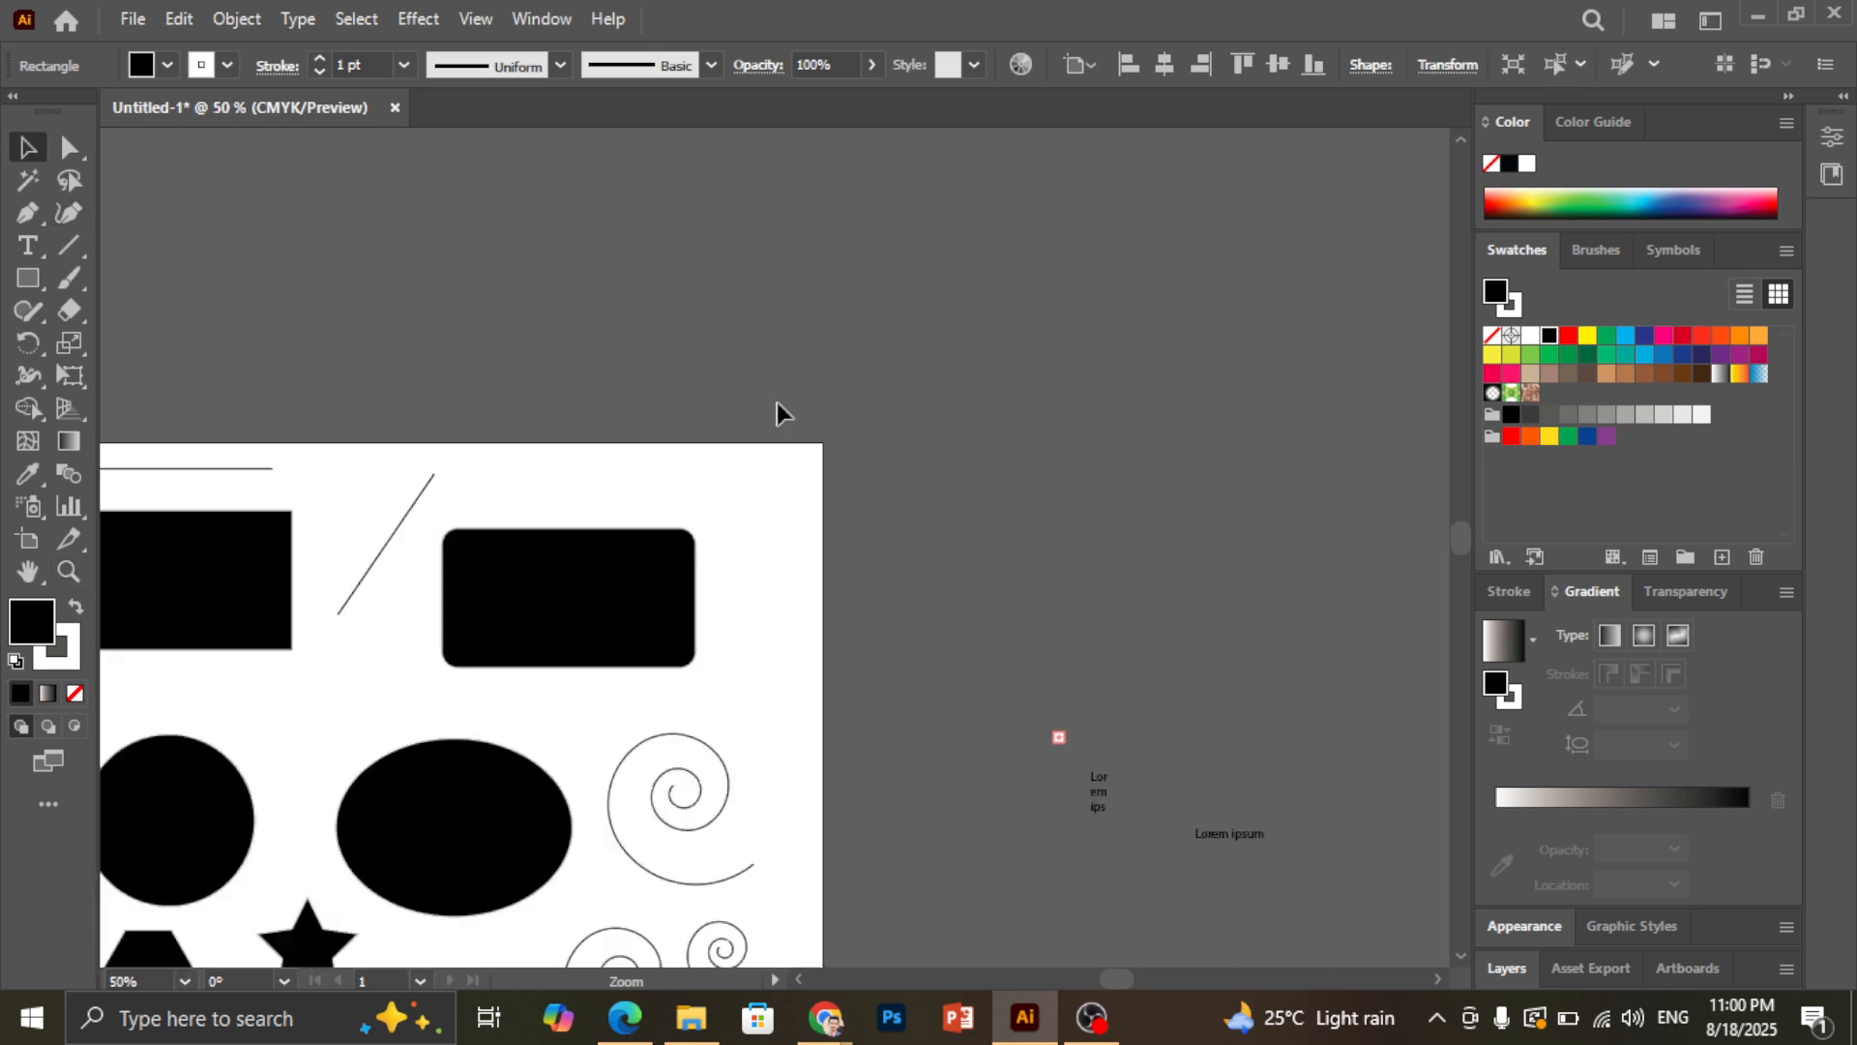
Move the rounded rectangle so that it overlaps the lower-right corner of the black rectangle
{"action": "scroll", "coordinate": [776, 411], "scroll_direction": "down", "scroll_amount": 1}
{"action": "scroll", "coordinate": [208, 571], "scroll_direction": "up", "scroll_amount": 2}
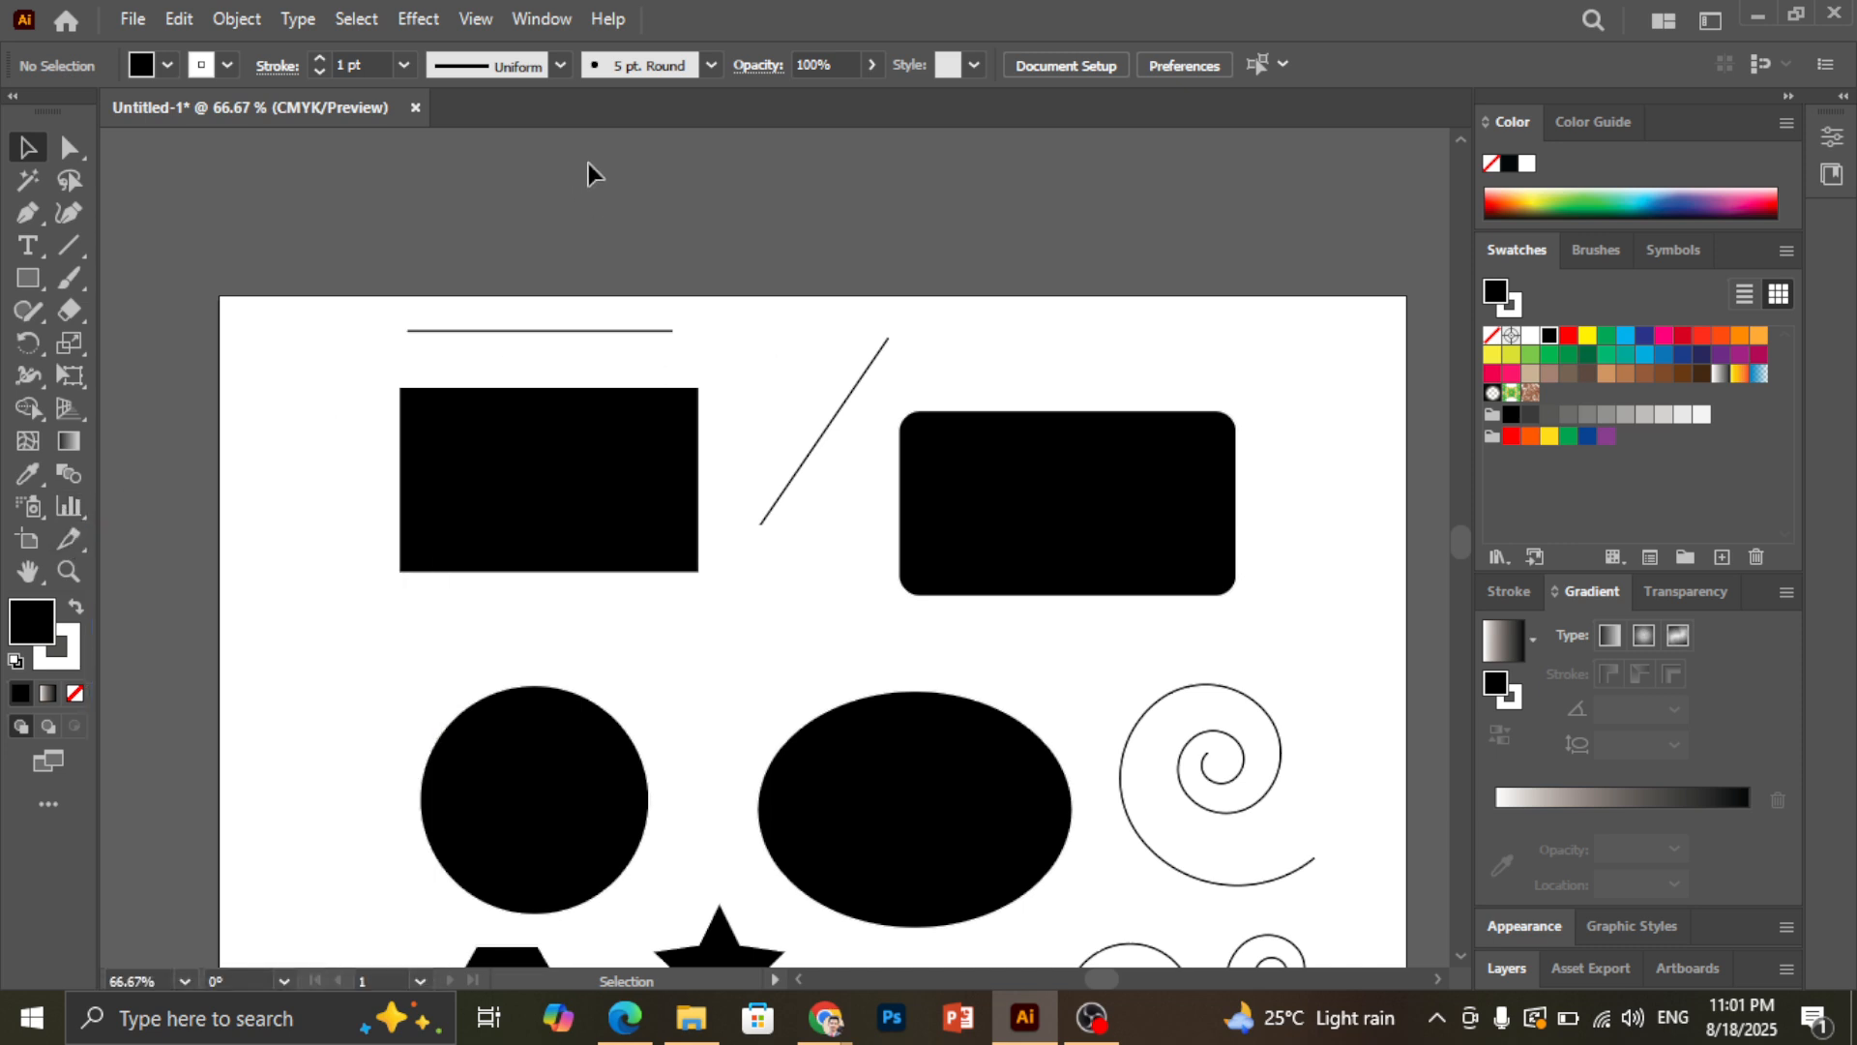
{"action": "scroll", "coordinate": [730, 310], "scroll_direction": "down", "scroll_amount": 8}
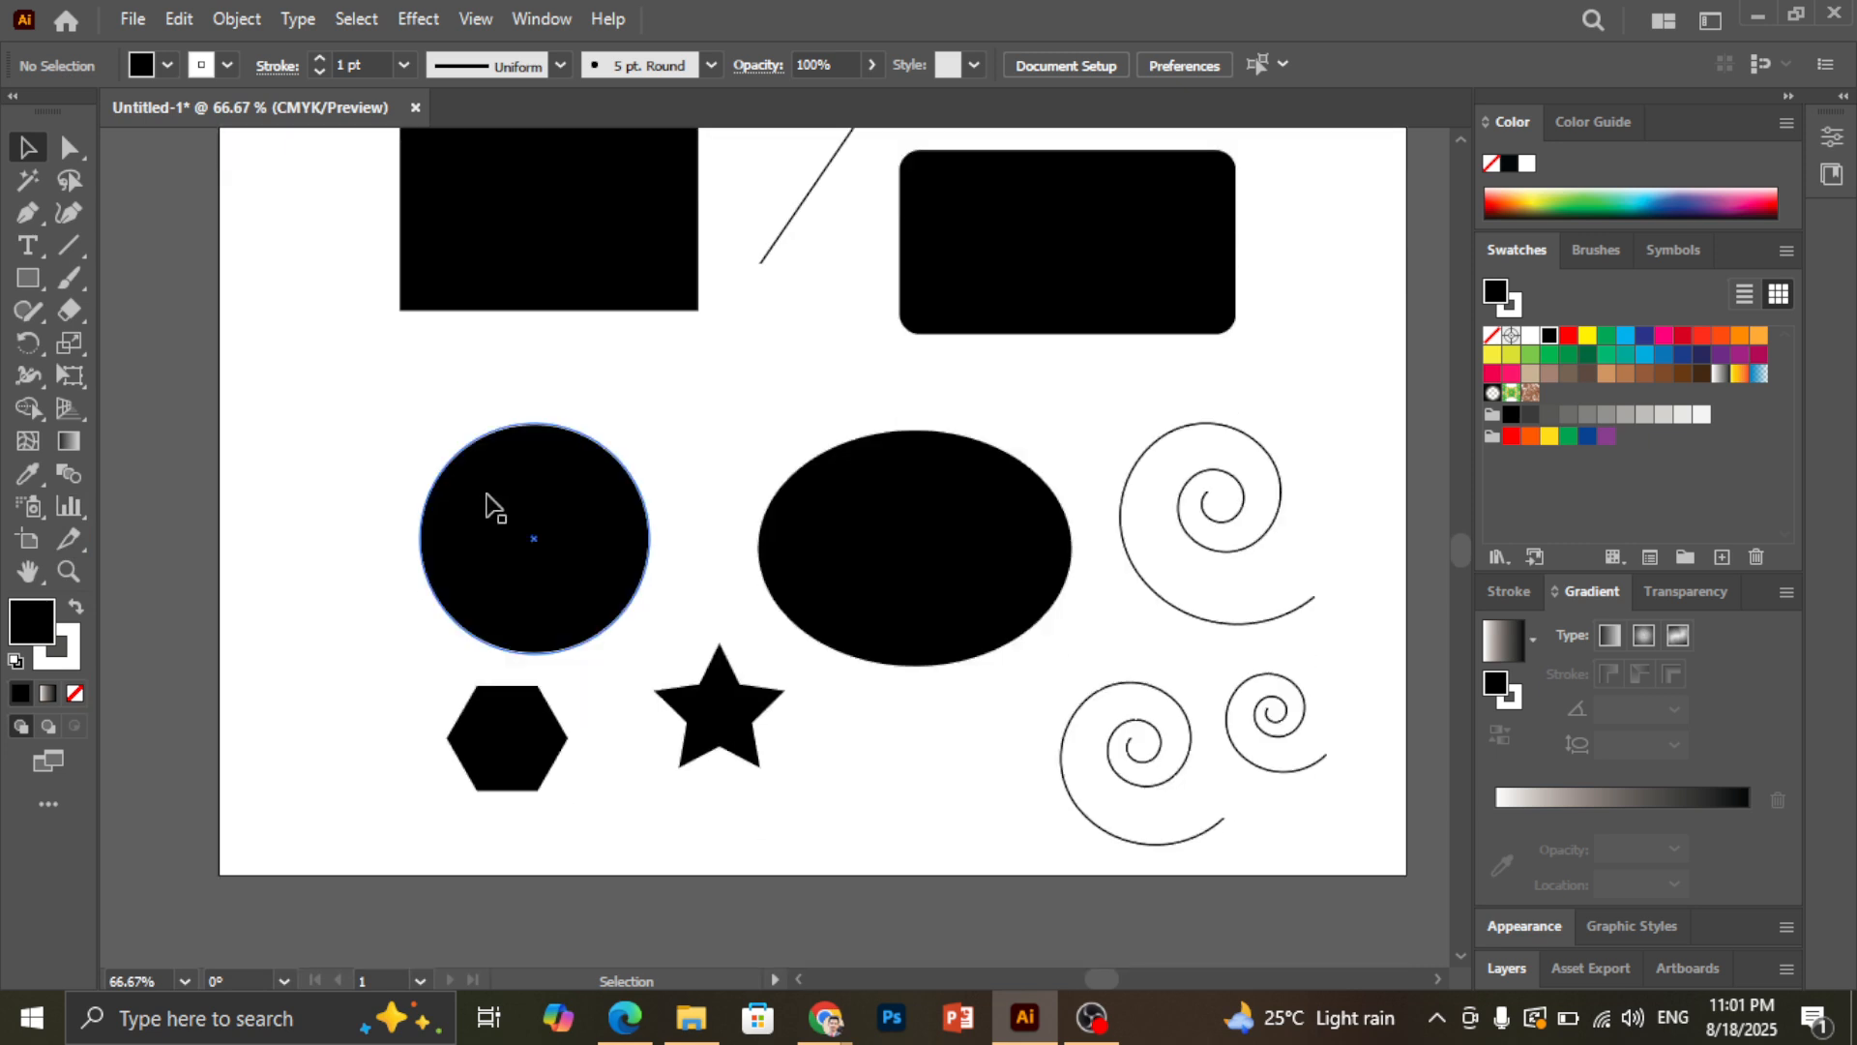
{"action": "scroll", "coordinate": [477, 506], "scroll_direction": "down", "scroll_amount": 1}
{"action": "scroll", "coordinate": [654, 403], "scroll_direction": "up", "scroll_amount": 1}
{"action": "left_click_drag", "start_coordinate": [965, 302], "coordinate": [638, 377]}
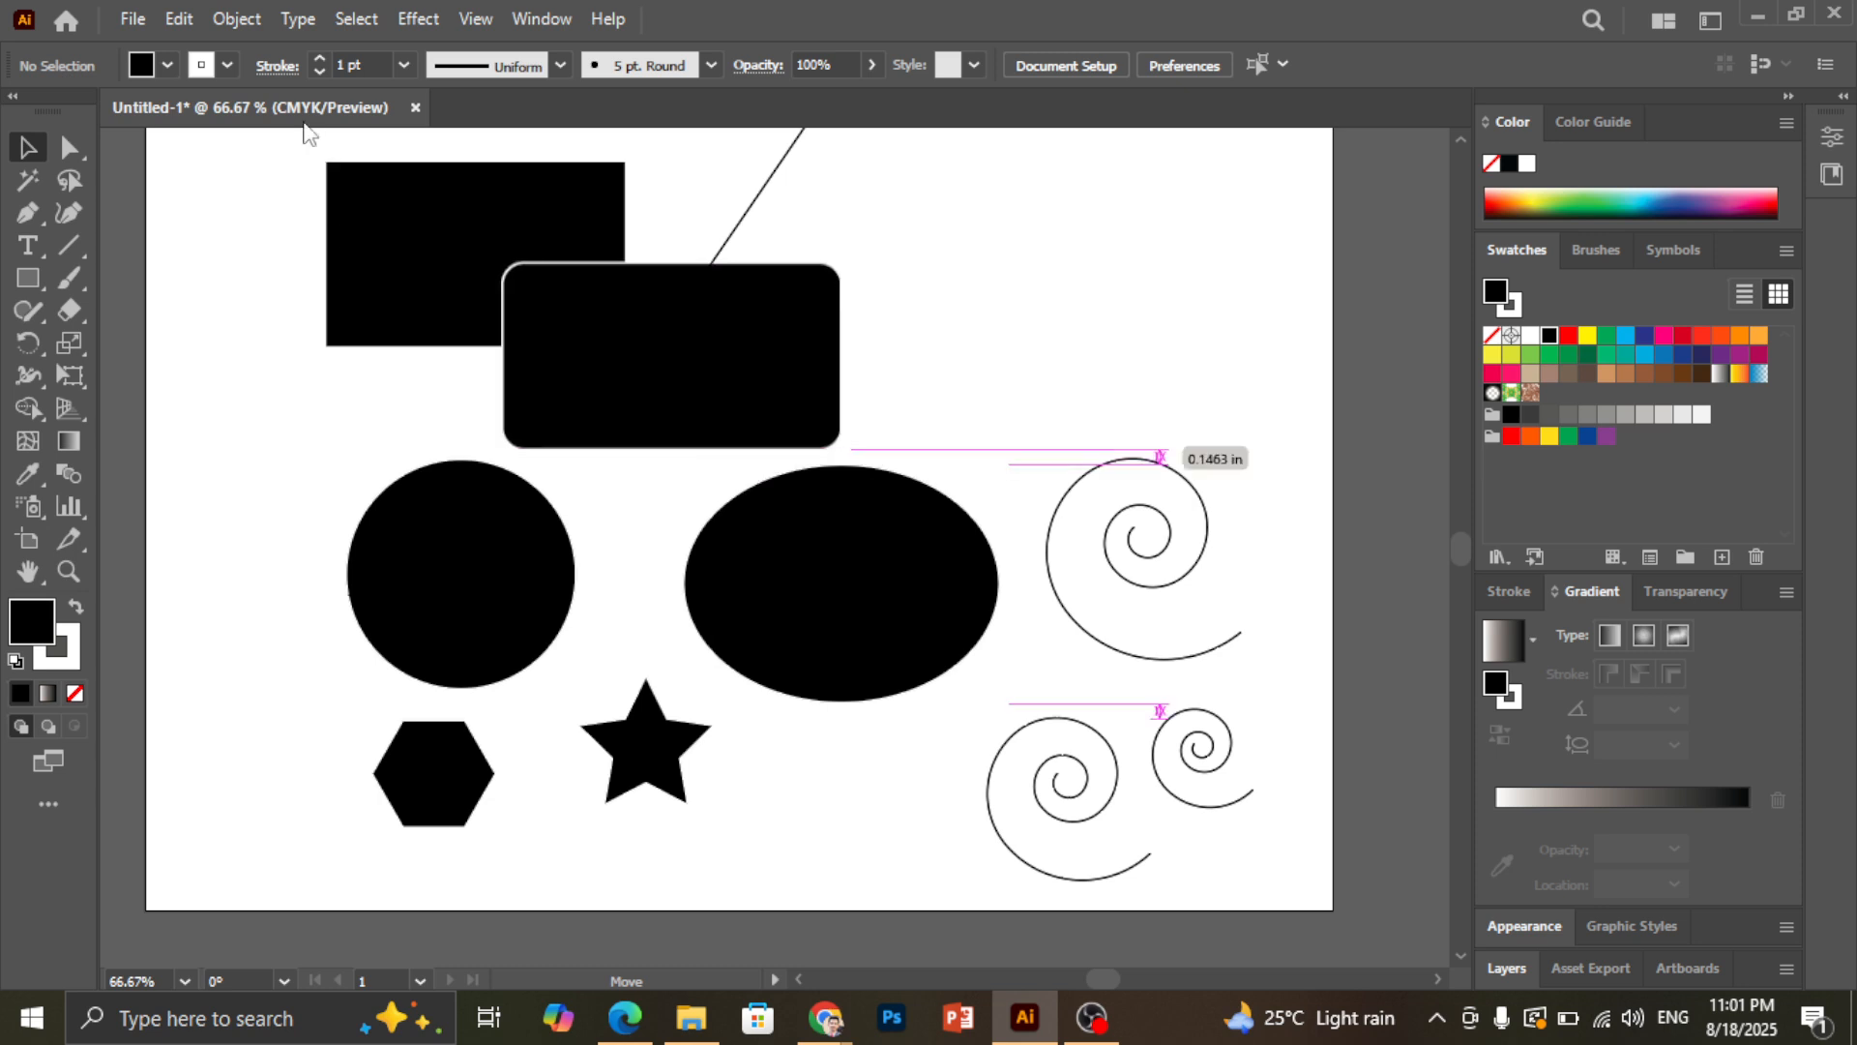
Remove the stroke from the overlapping rounded rectangle and deselect it
{"action": "left_click", "coordinate": [168, 65]}
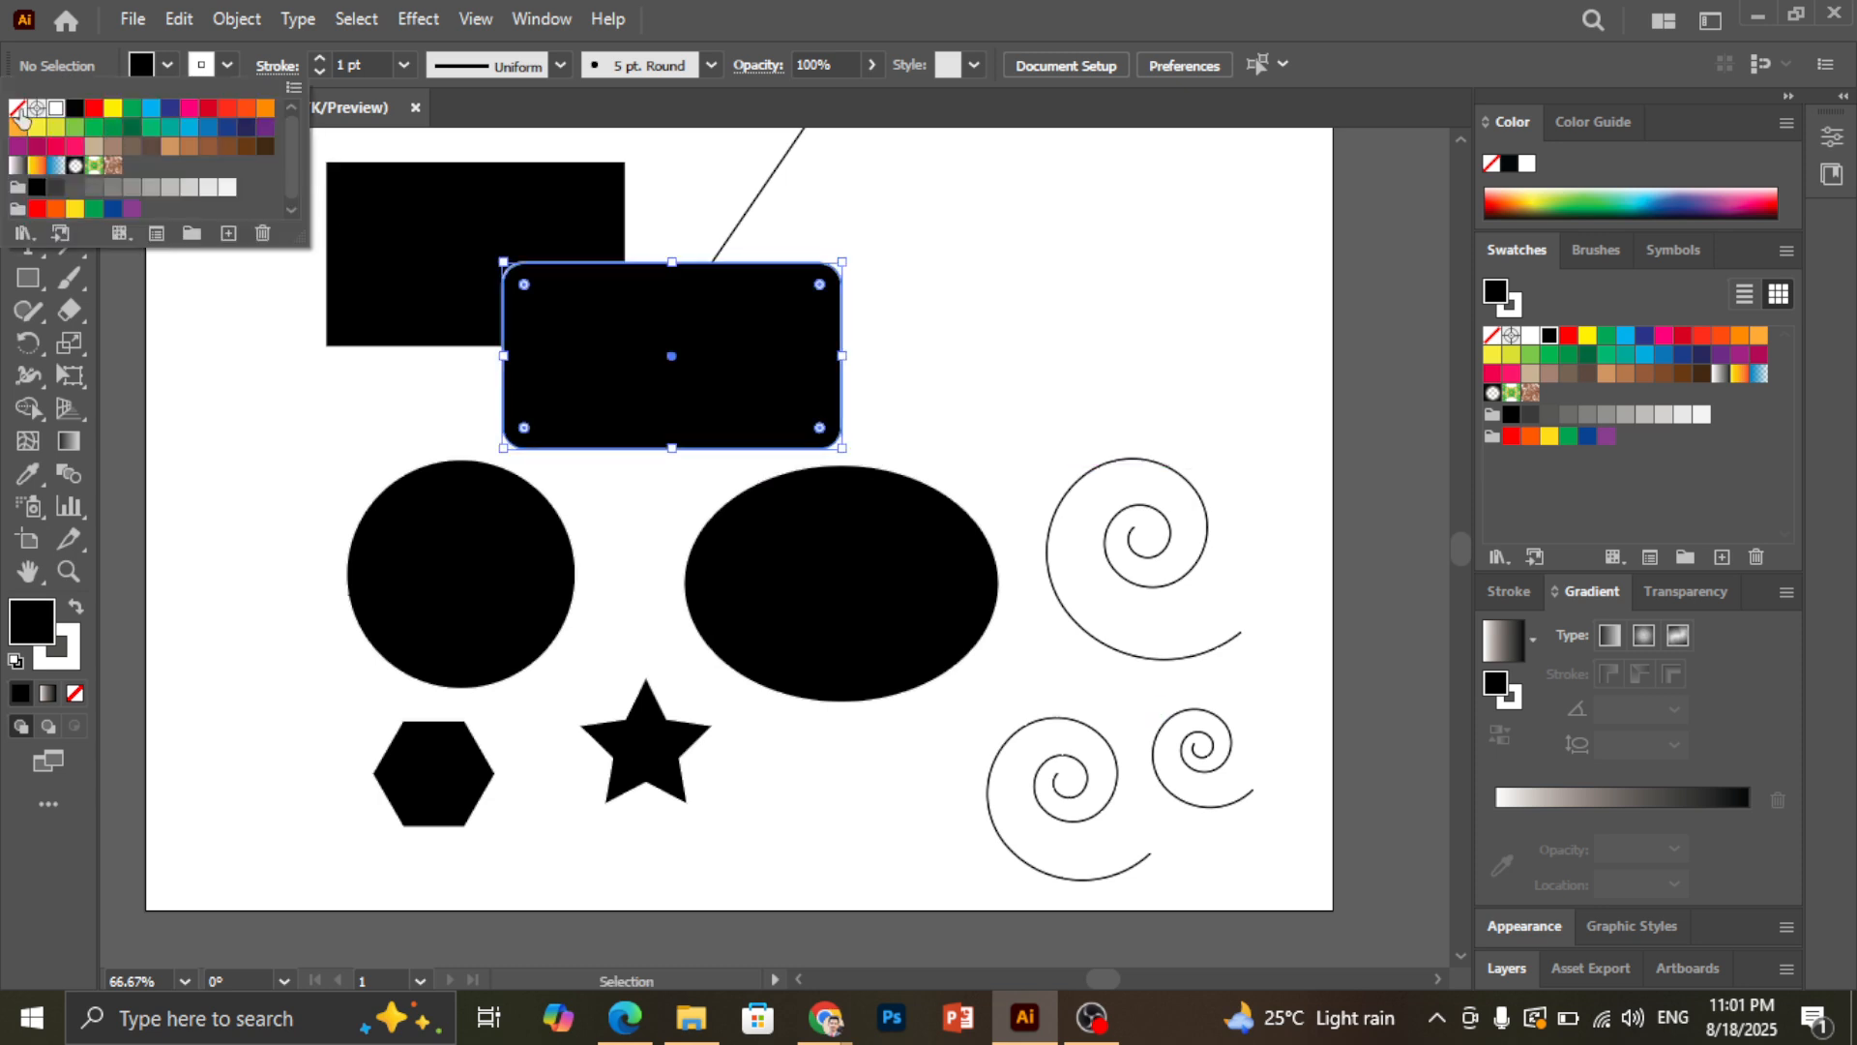
{"action": "left_click", "coordinate": [18, 108]}
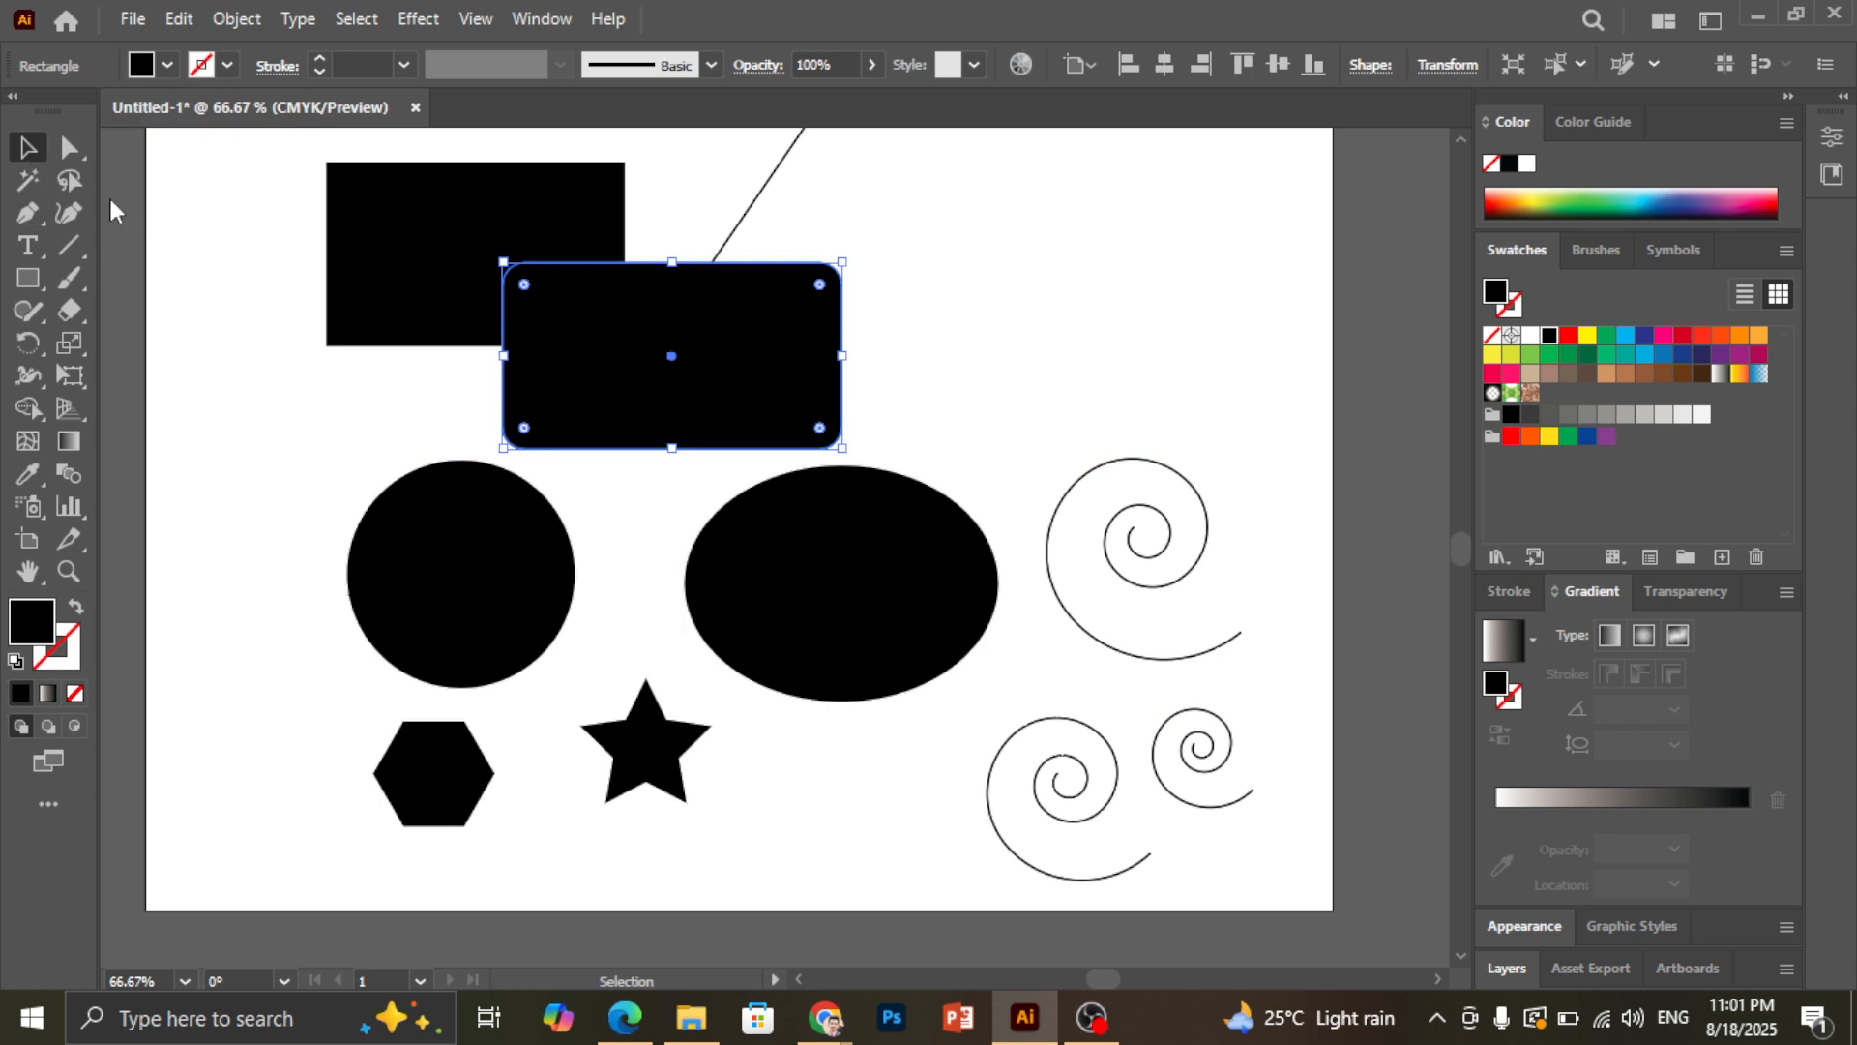
{"action": "left_click", "coordinate": [124, 229]}
{"action": "scroll", "coordinate": [551, 348], "scroll_direction": "up", "scroll_amount": 2}
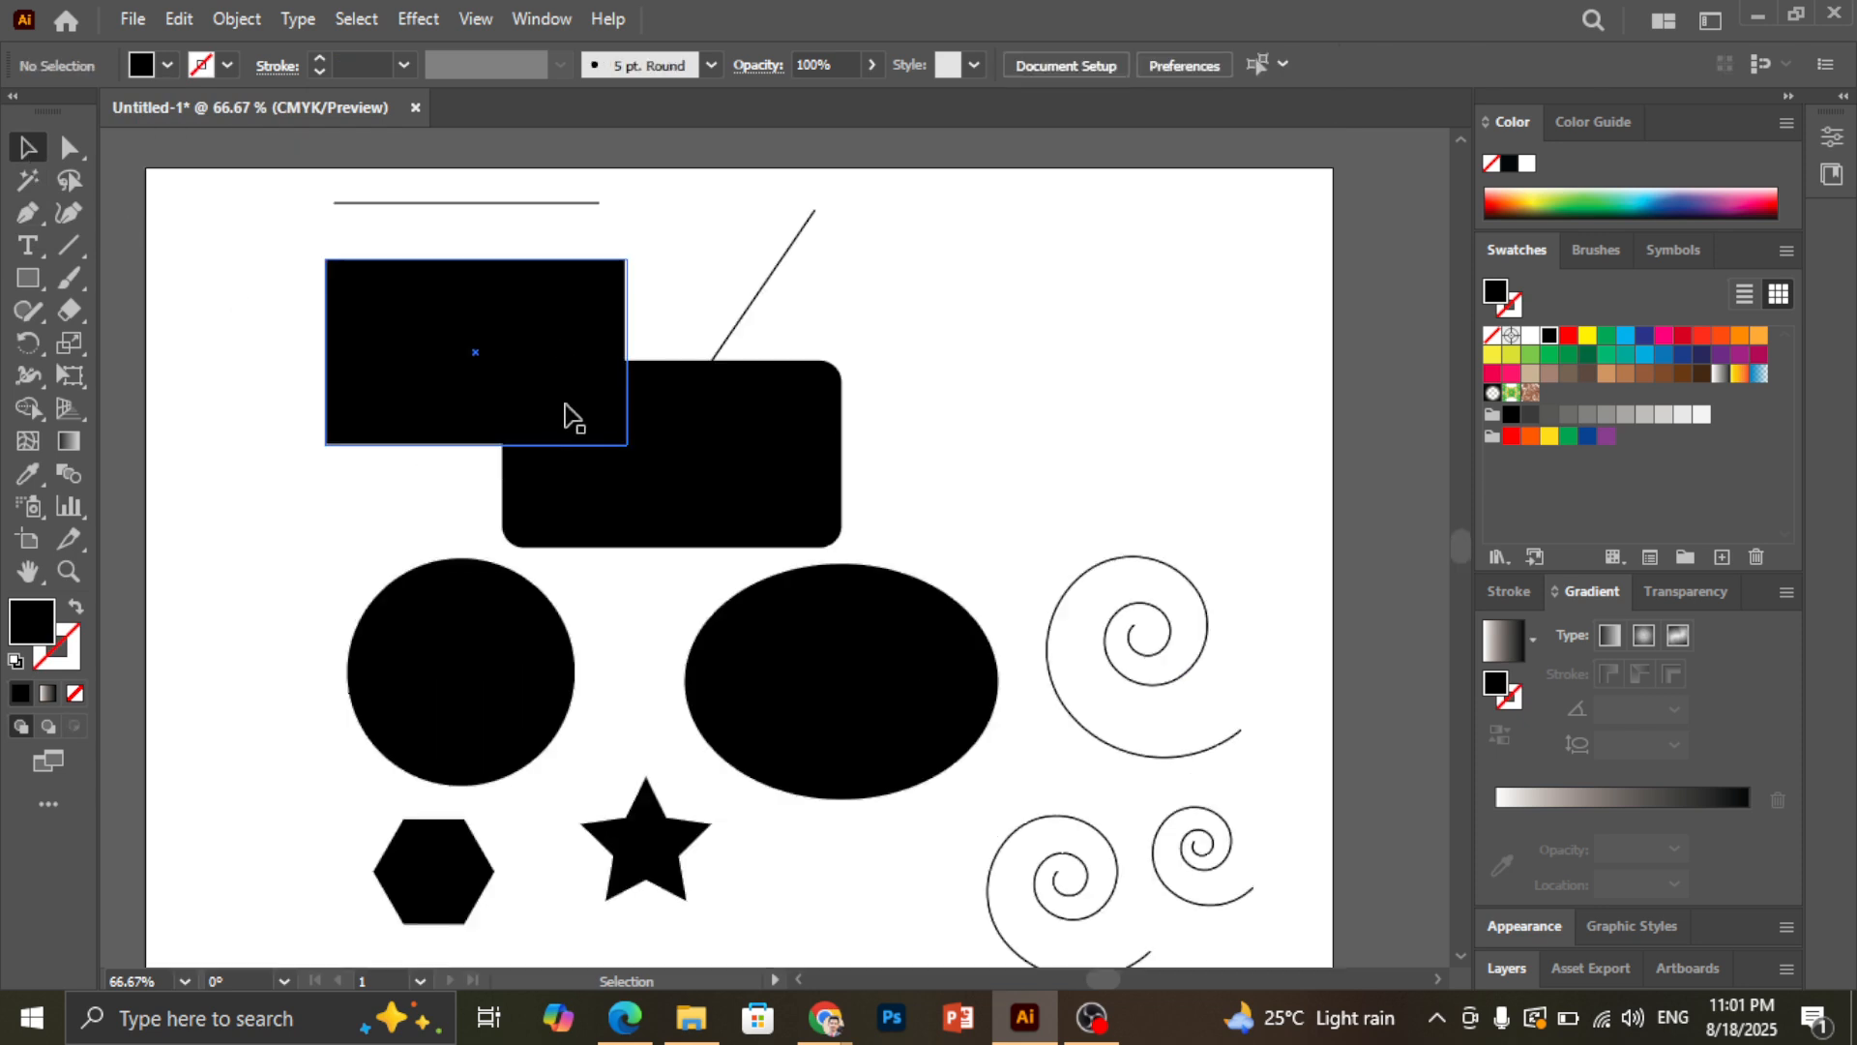
Fill the overlapping rounded rectangle with red and deselect it
{"action": "left_click", "coordinate": [727, 423]}
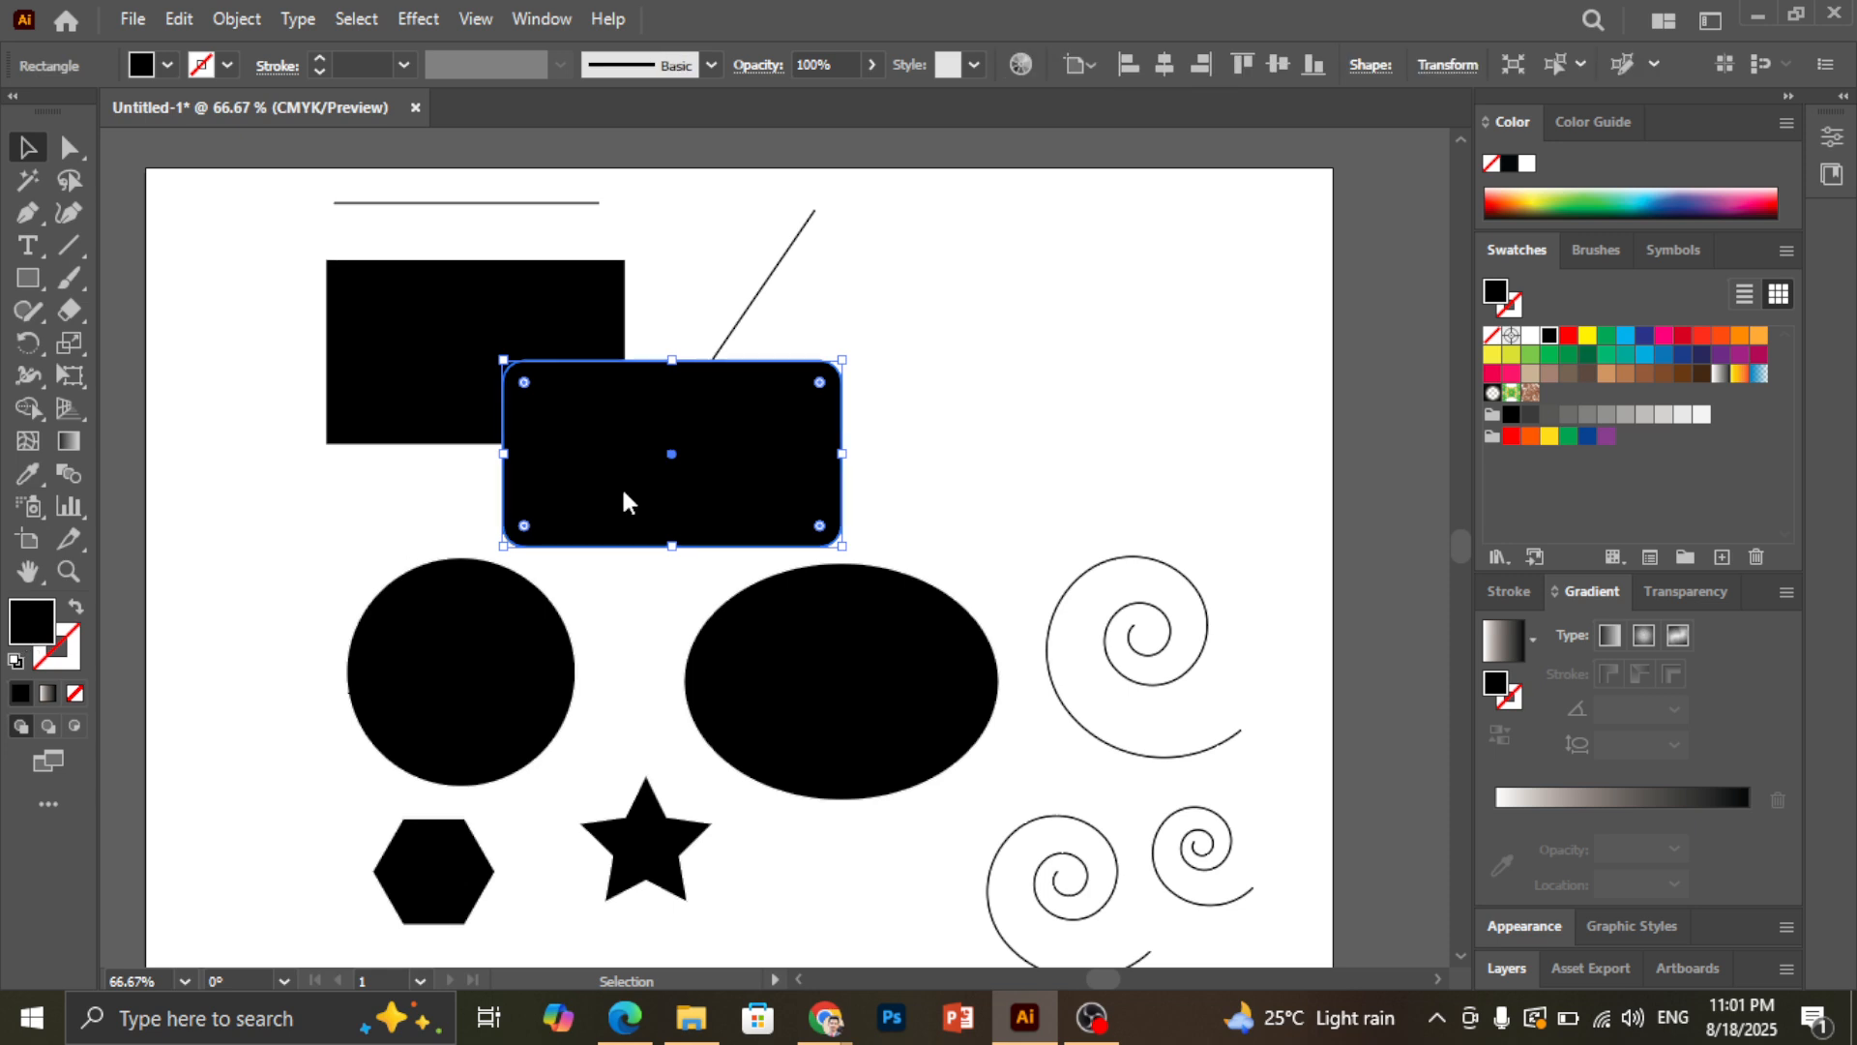
{"action": "left_click", "coordinate": [1596, 356]}
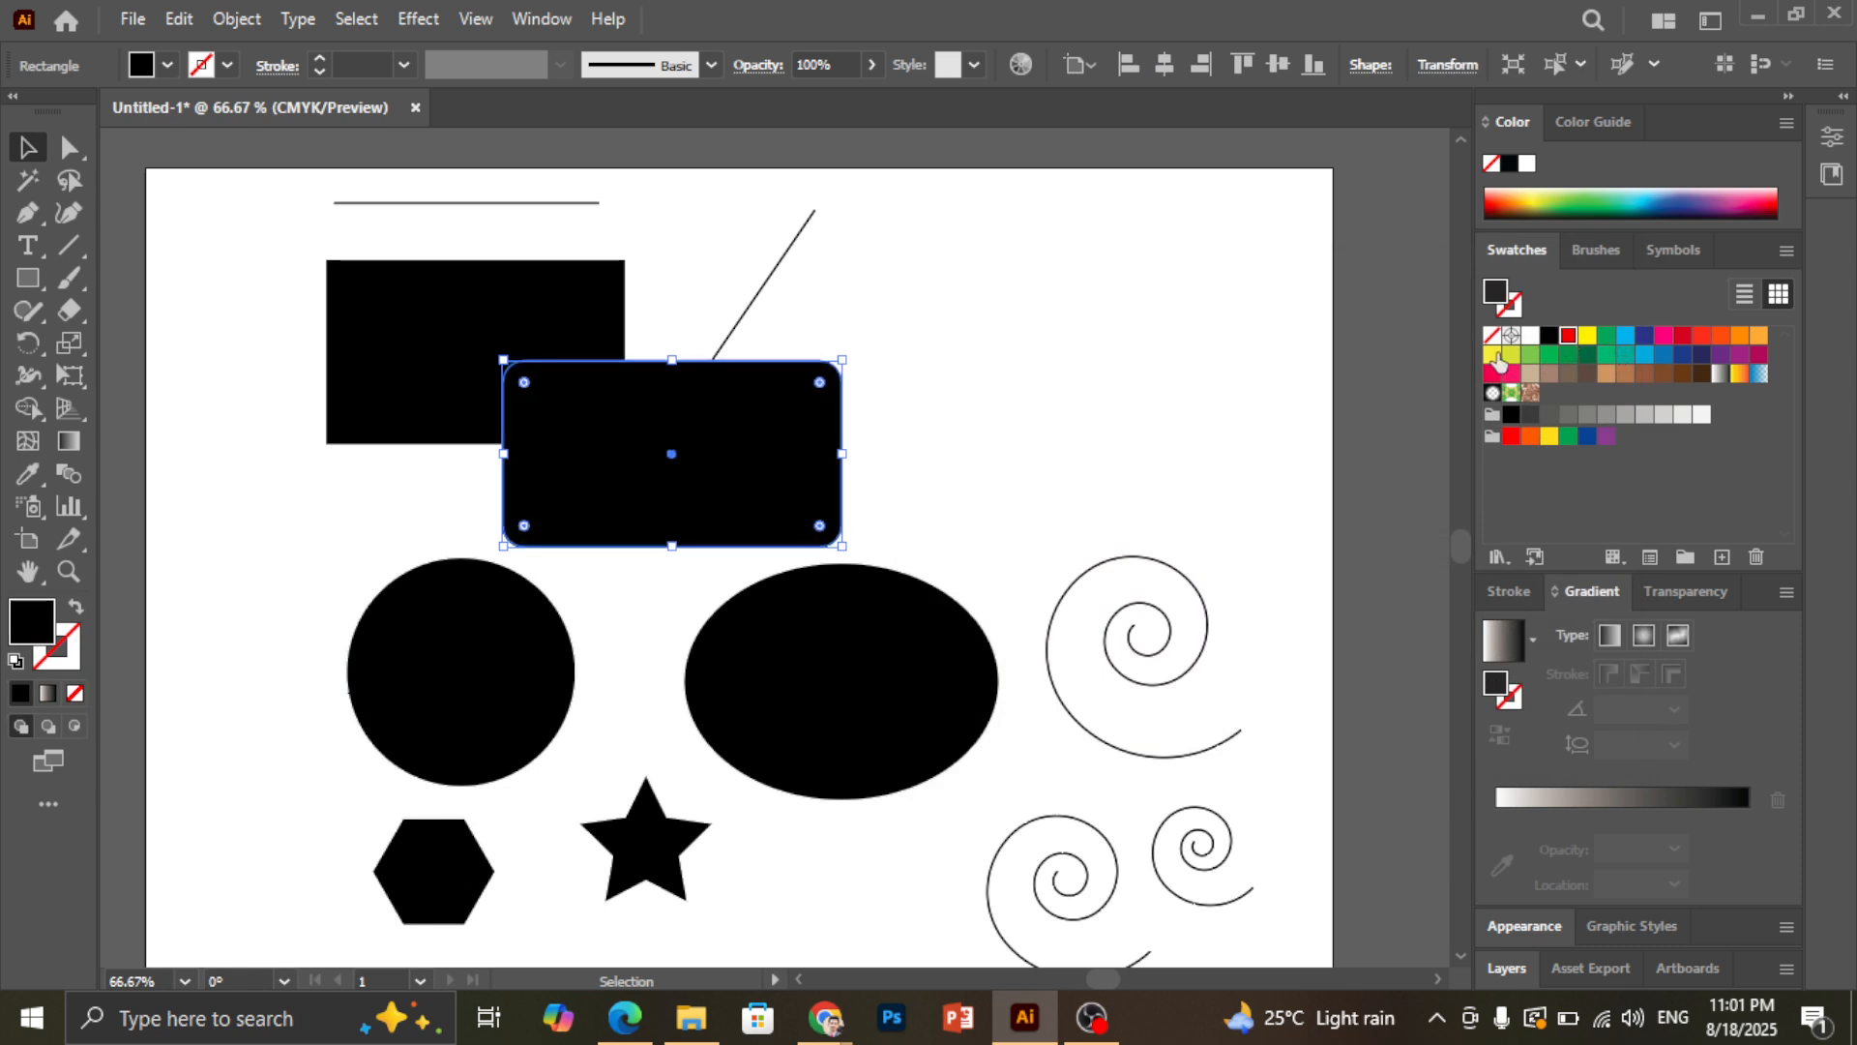
{"action": "left_click", "coordinate": [1568, 338]}
{"action": "left_click", "coordinate": [1088, 403]}
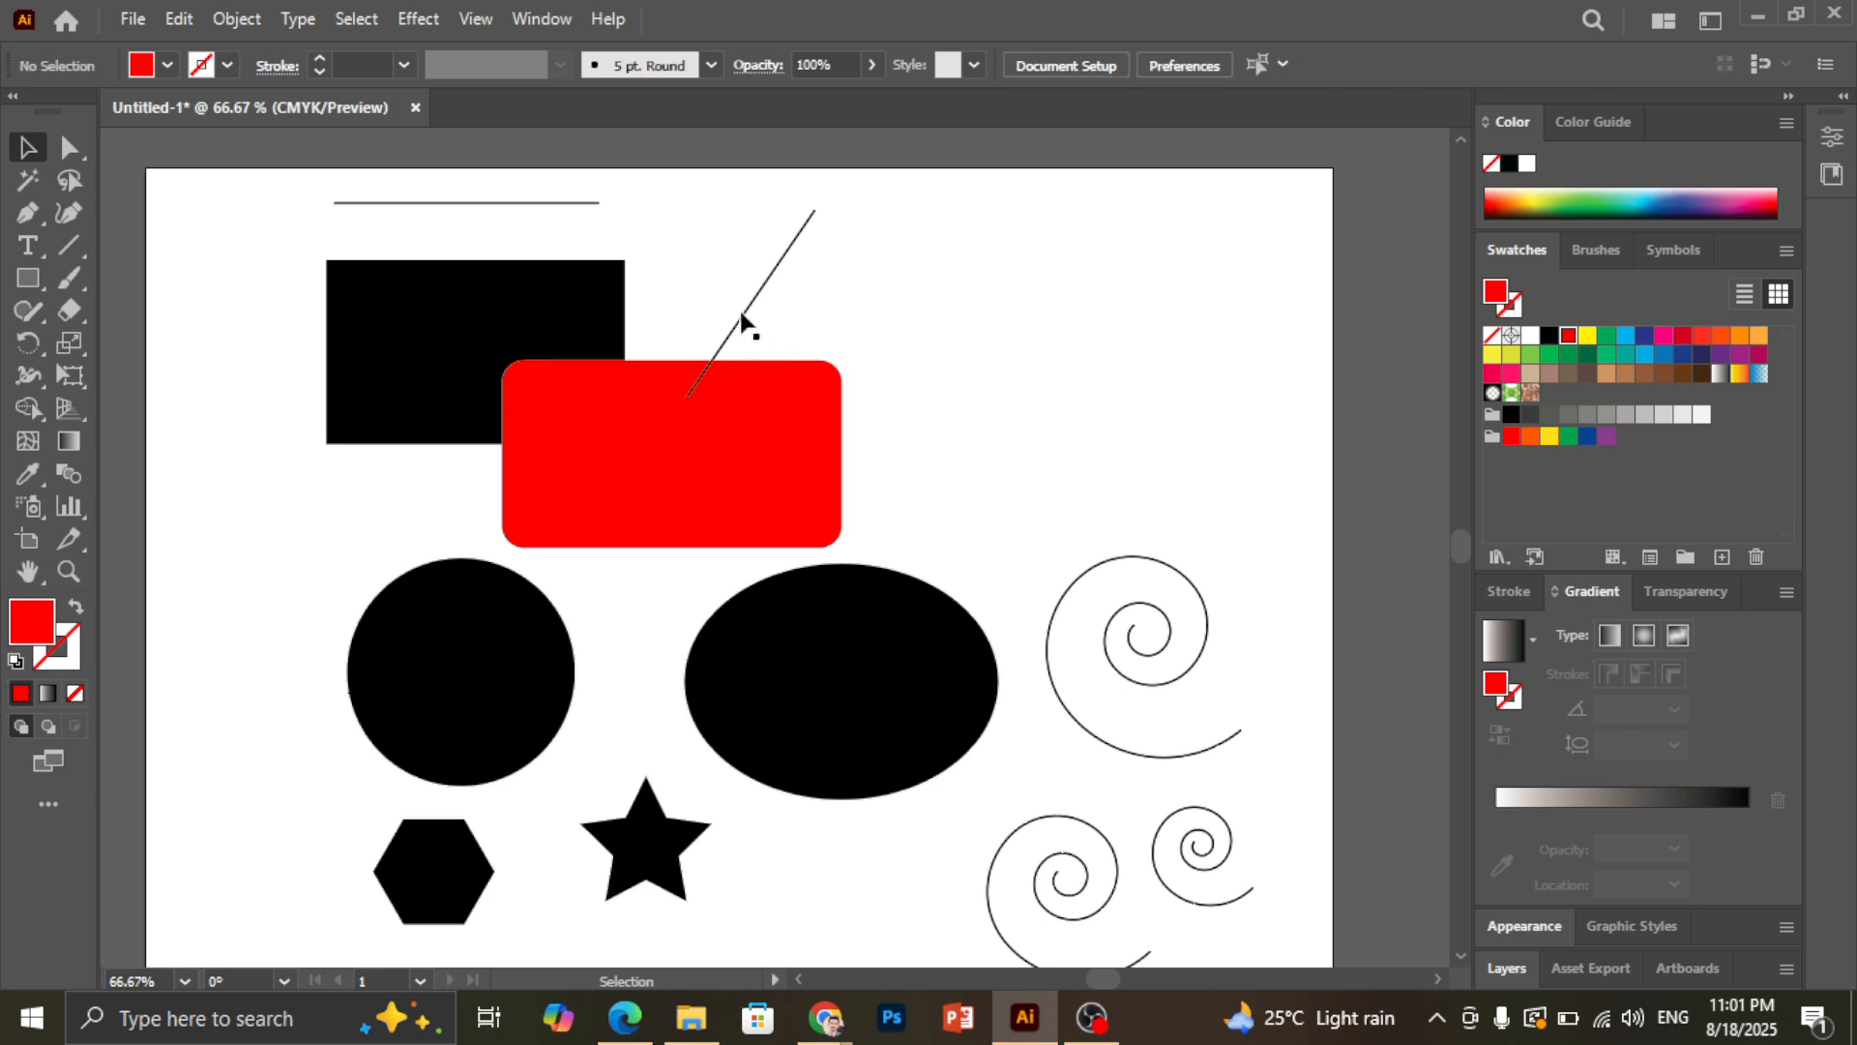
Move the diagonal line to the artboard's upper-right area, and show the two overlapping rectangles selected together
{"action": "scroll", "coordinate": [746, 306], "scroll_direction": "up", "scroll_amount": 1}
{"action": "left_click_drag", "start_coordinate": [779, 334], "coordinate": [1096, 311]}
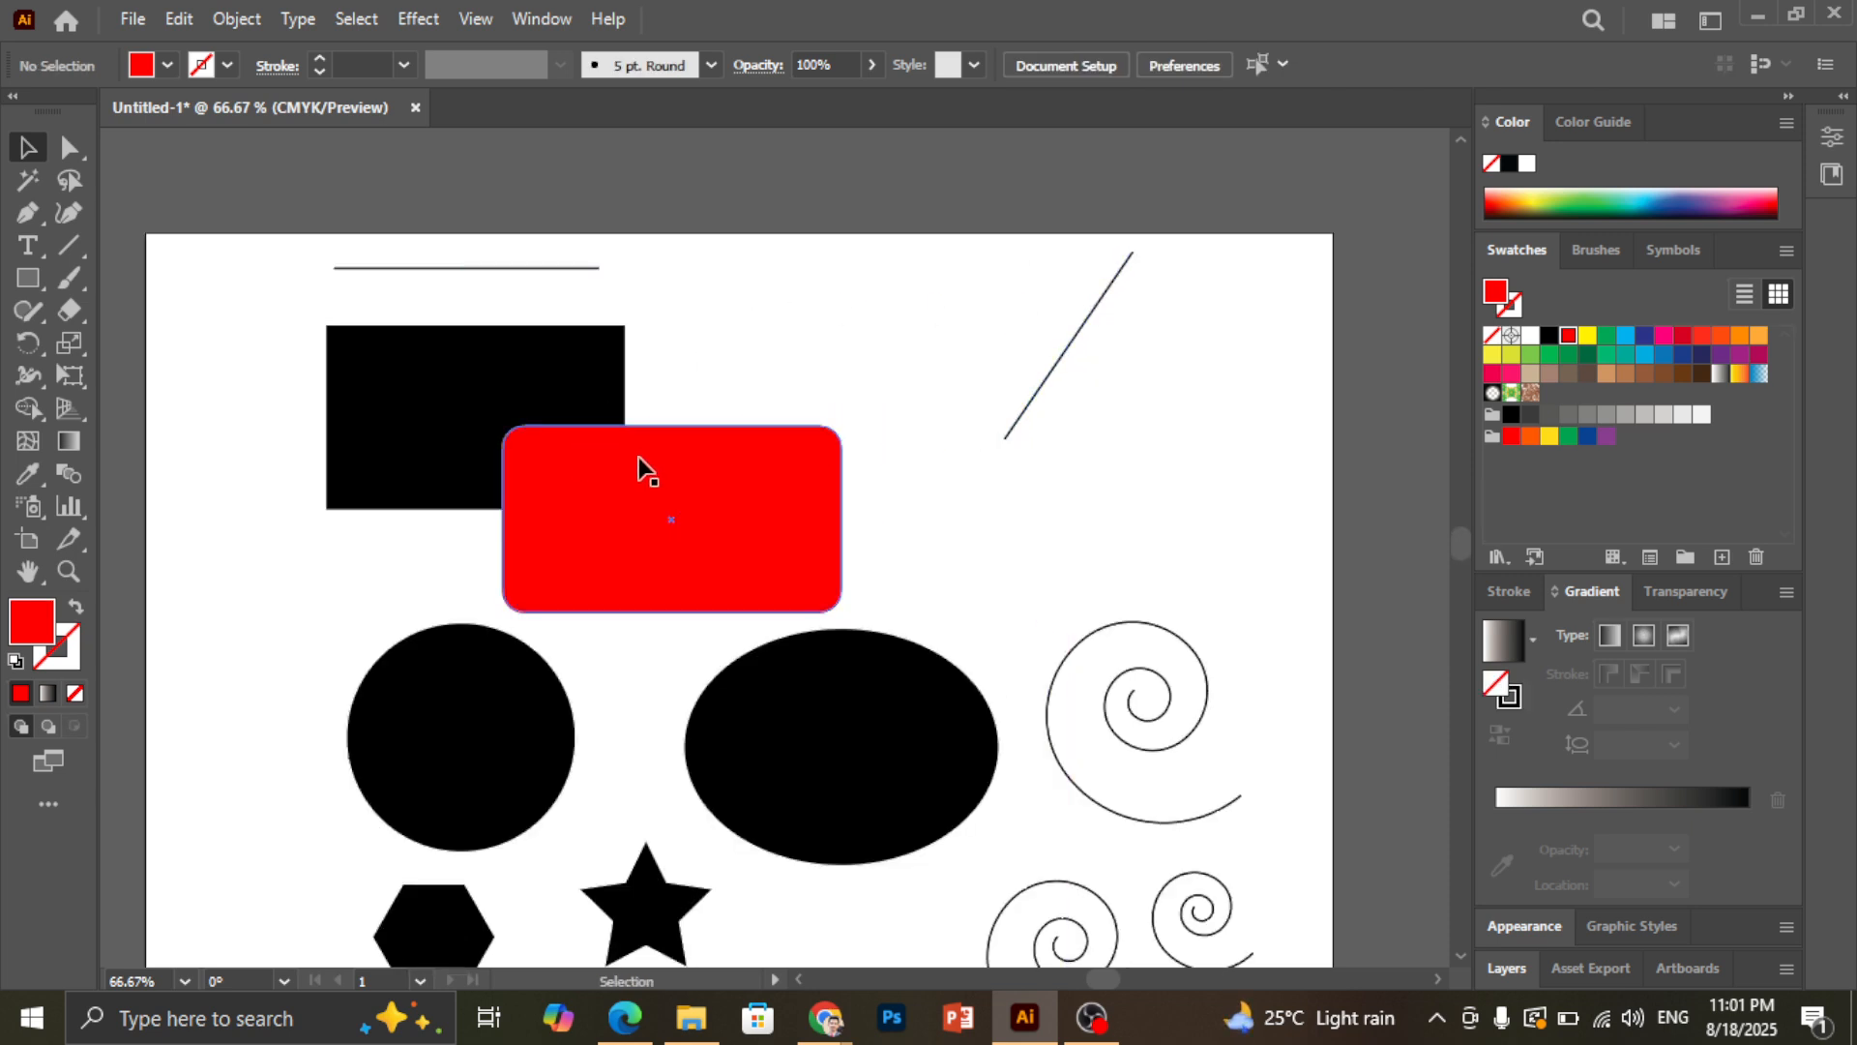
{"action": "scroll", "coordinate": [601, 411], "scroll_direction": "up", "scroll_amount": 1}
{"action": "left_click_drag", "start_coordinate": [733, 259], "coordinate": [424, 553]}
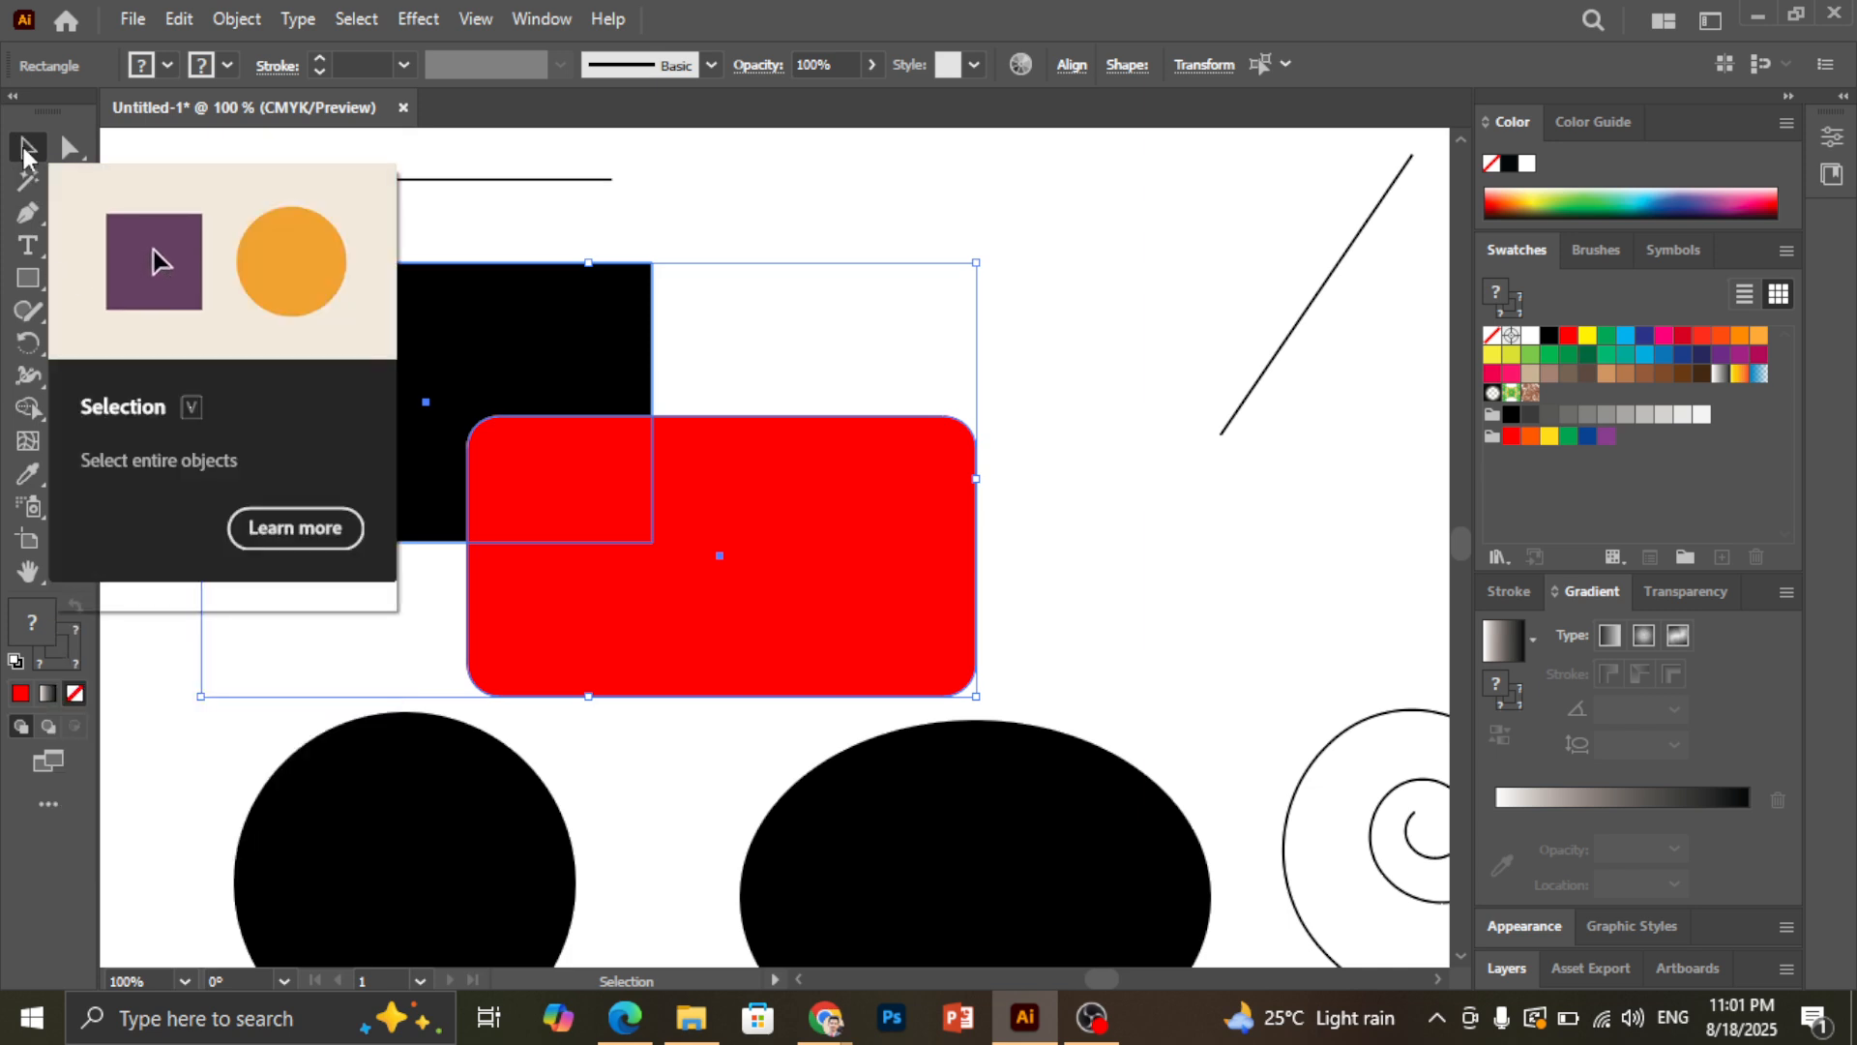
{"action": "left_click", "coordinate": [960, 206]}
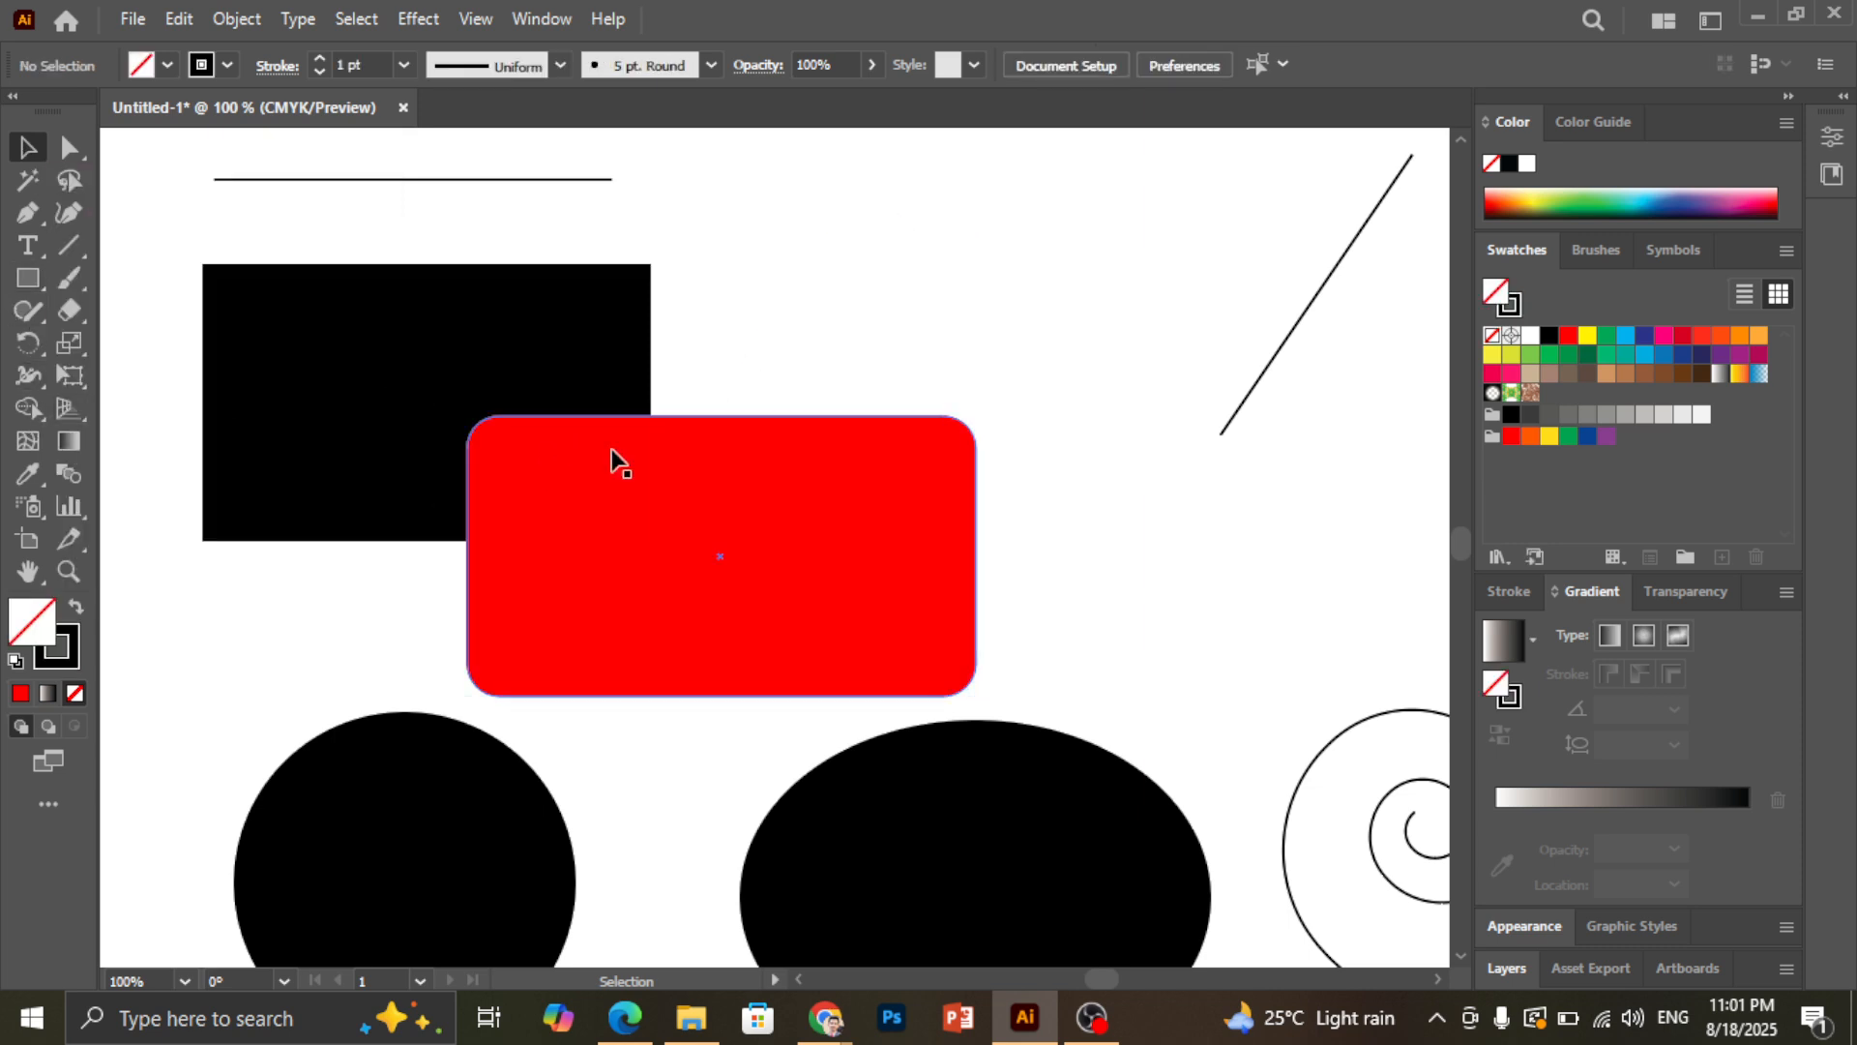
Move the red rectangle about 2.02 in left and 0.29 in up over the black one, and shift the diagonal line past the artboard's upper edge
{"action": "left_click_drag", "start_coordinate": [584, 485], "coordinate": [308, 445]}
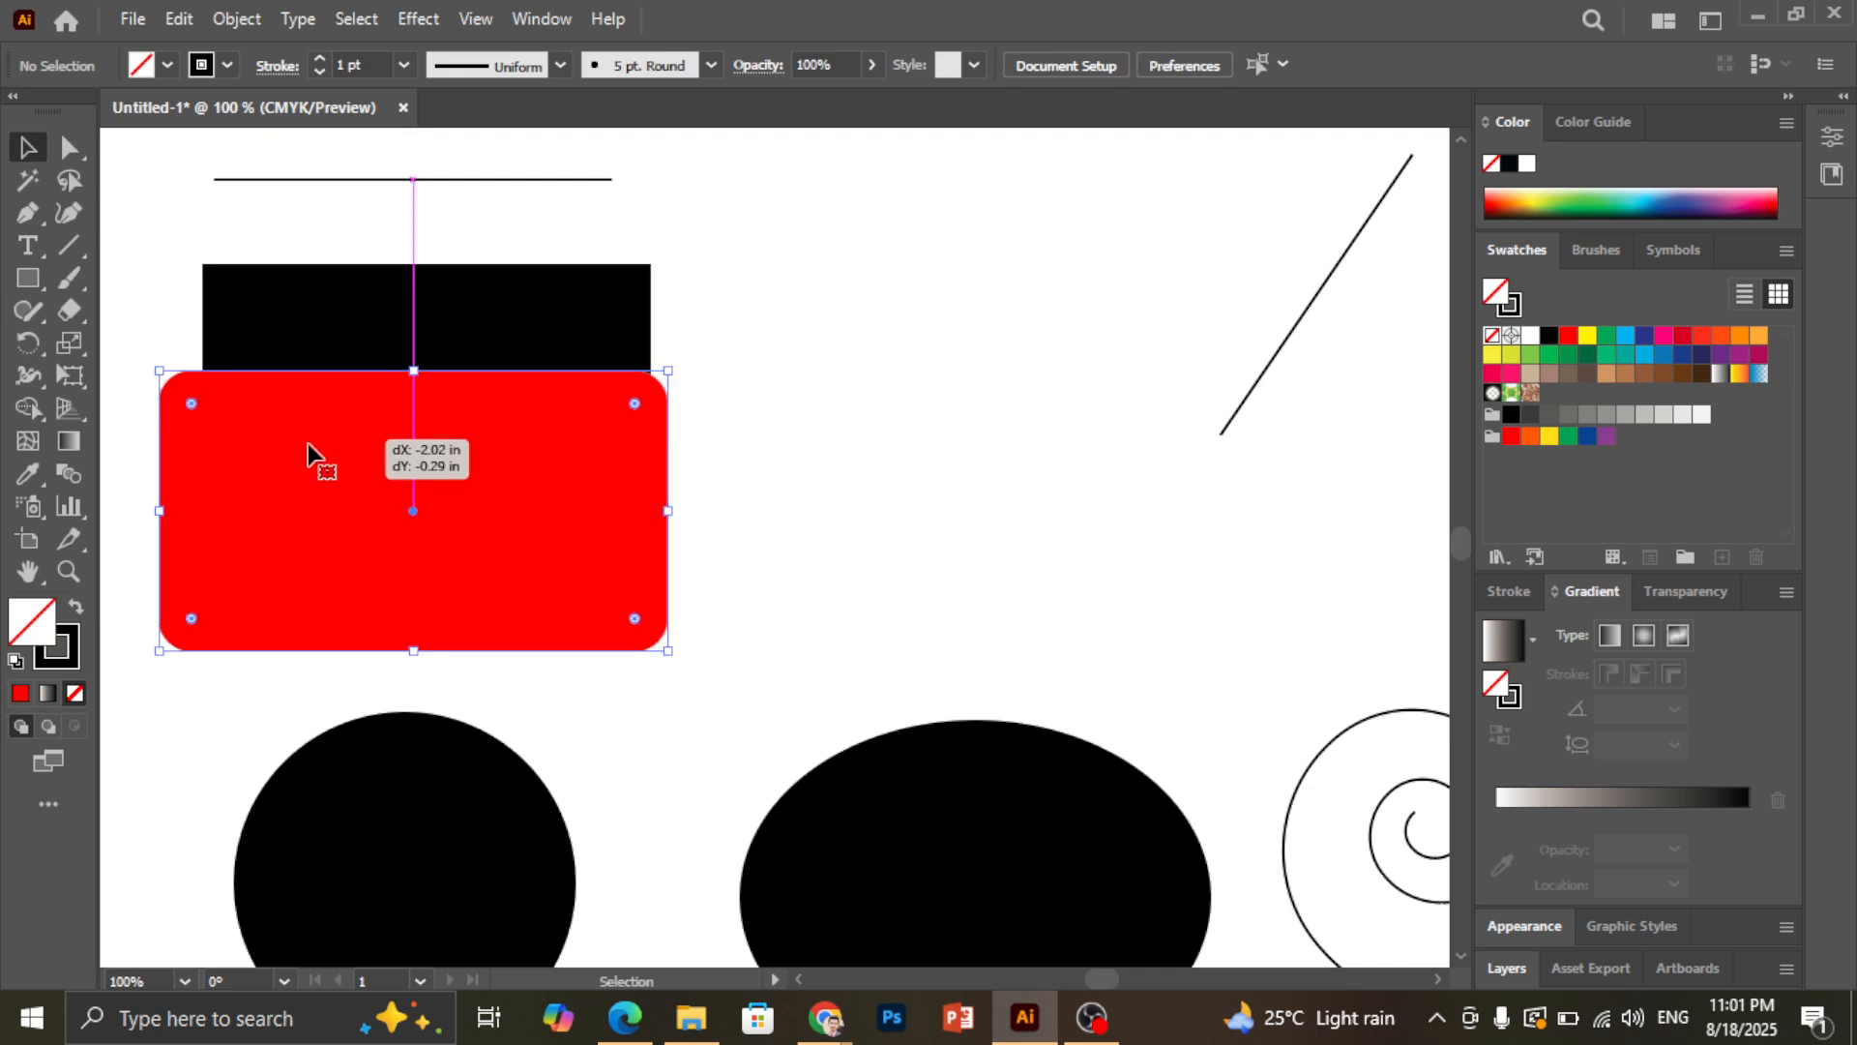
{"action": "scroll", "coordinate": [606, 479], "scroll_direction": "down", "scroll_amount": 2}
{"action": "scroll", "coordinate": [704, 453], "scroll_direction": "up", "scroll_amount": 2}
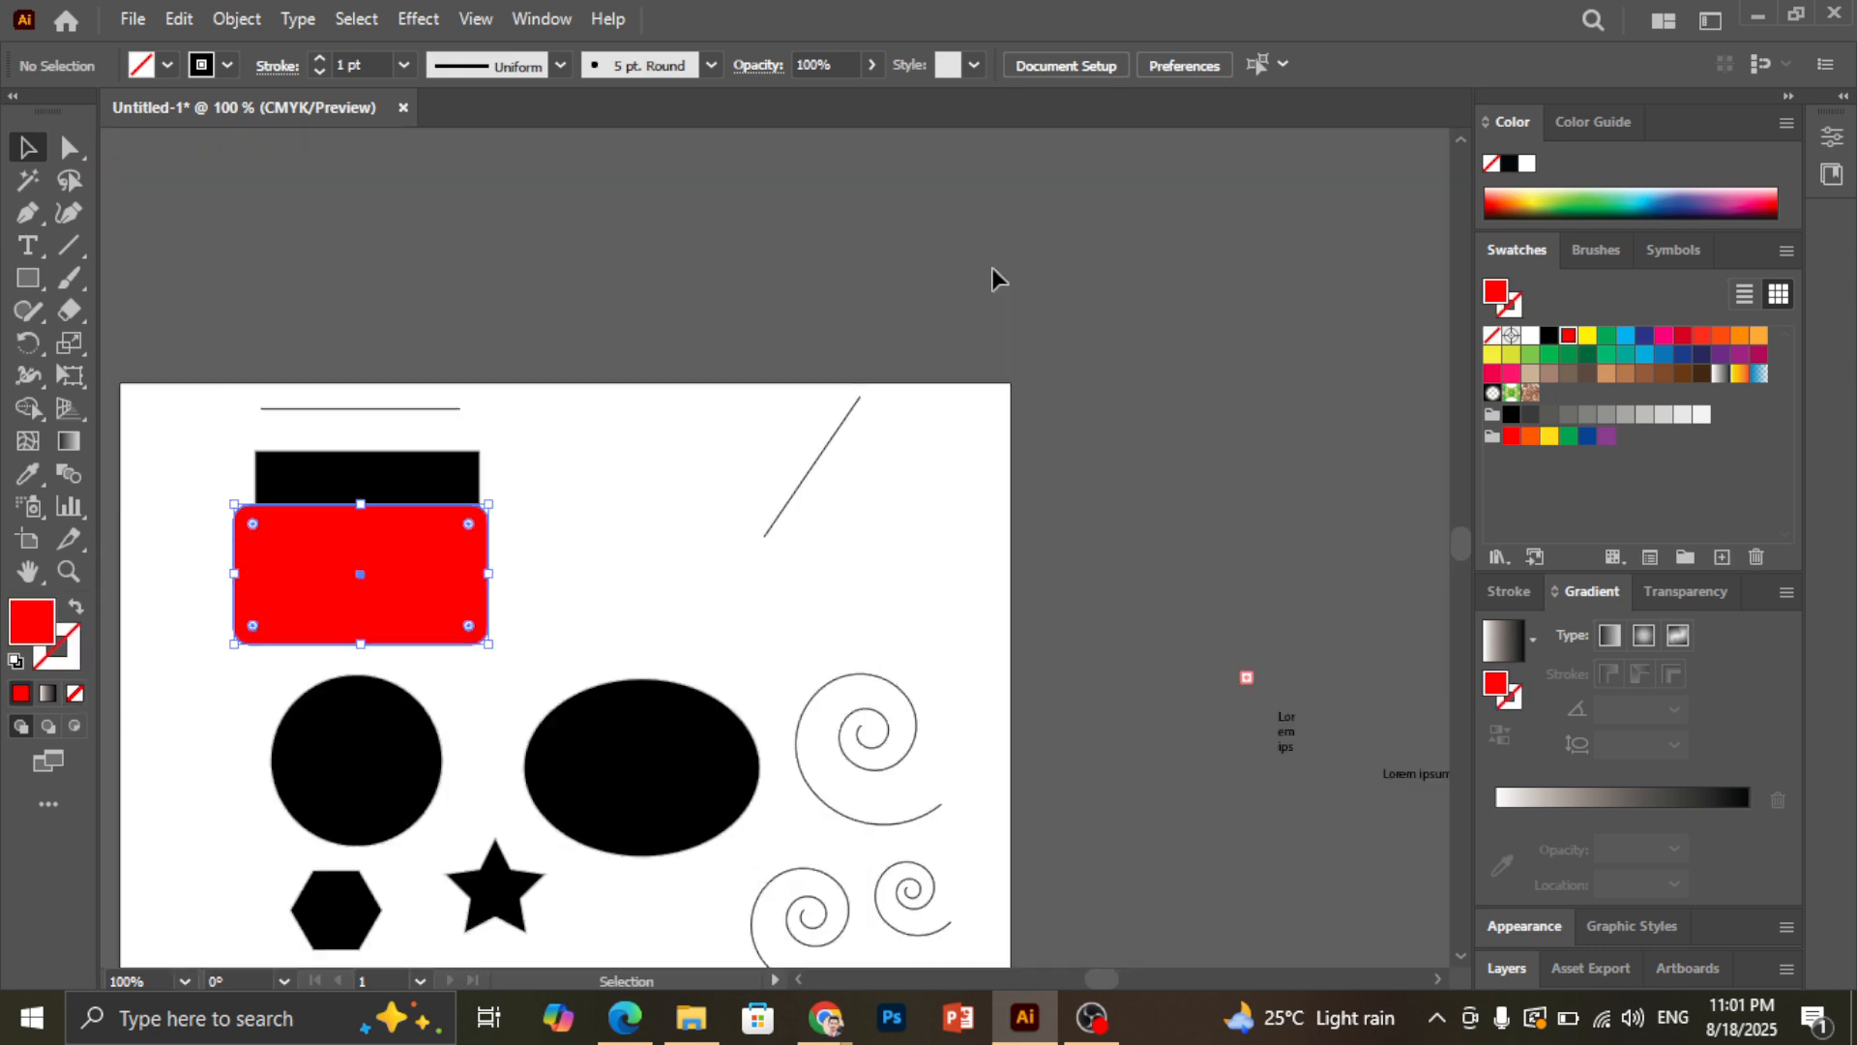
{"action": "scroll", "coordinate": [824, 426], "scroll_direction": "up", "scroll_amount": 3}
{"action": "left_click_drag", "start_coordinate": [834, 445], "coordinate": [319, 287]}
{"action": "key", "text": "ctrl+shift+a"}
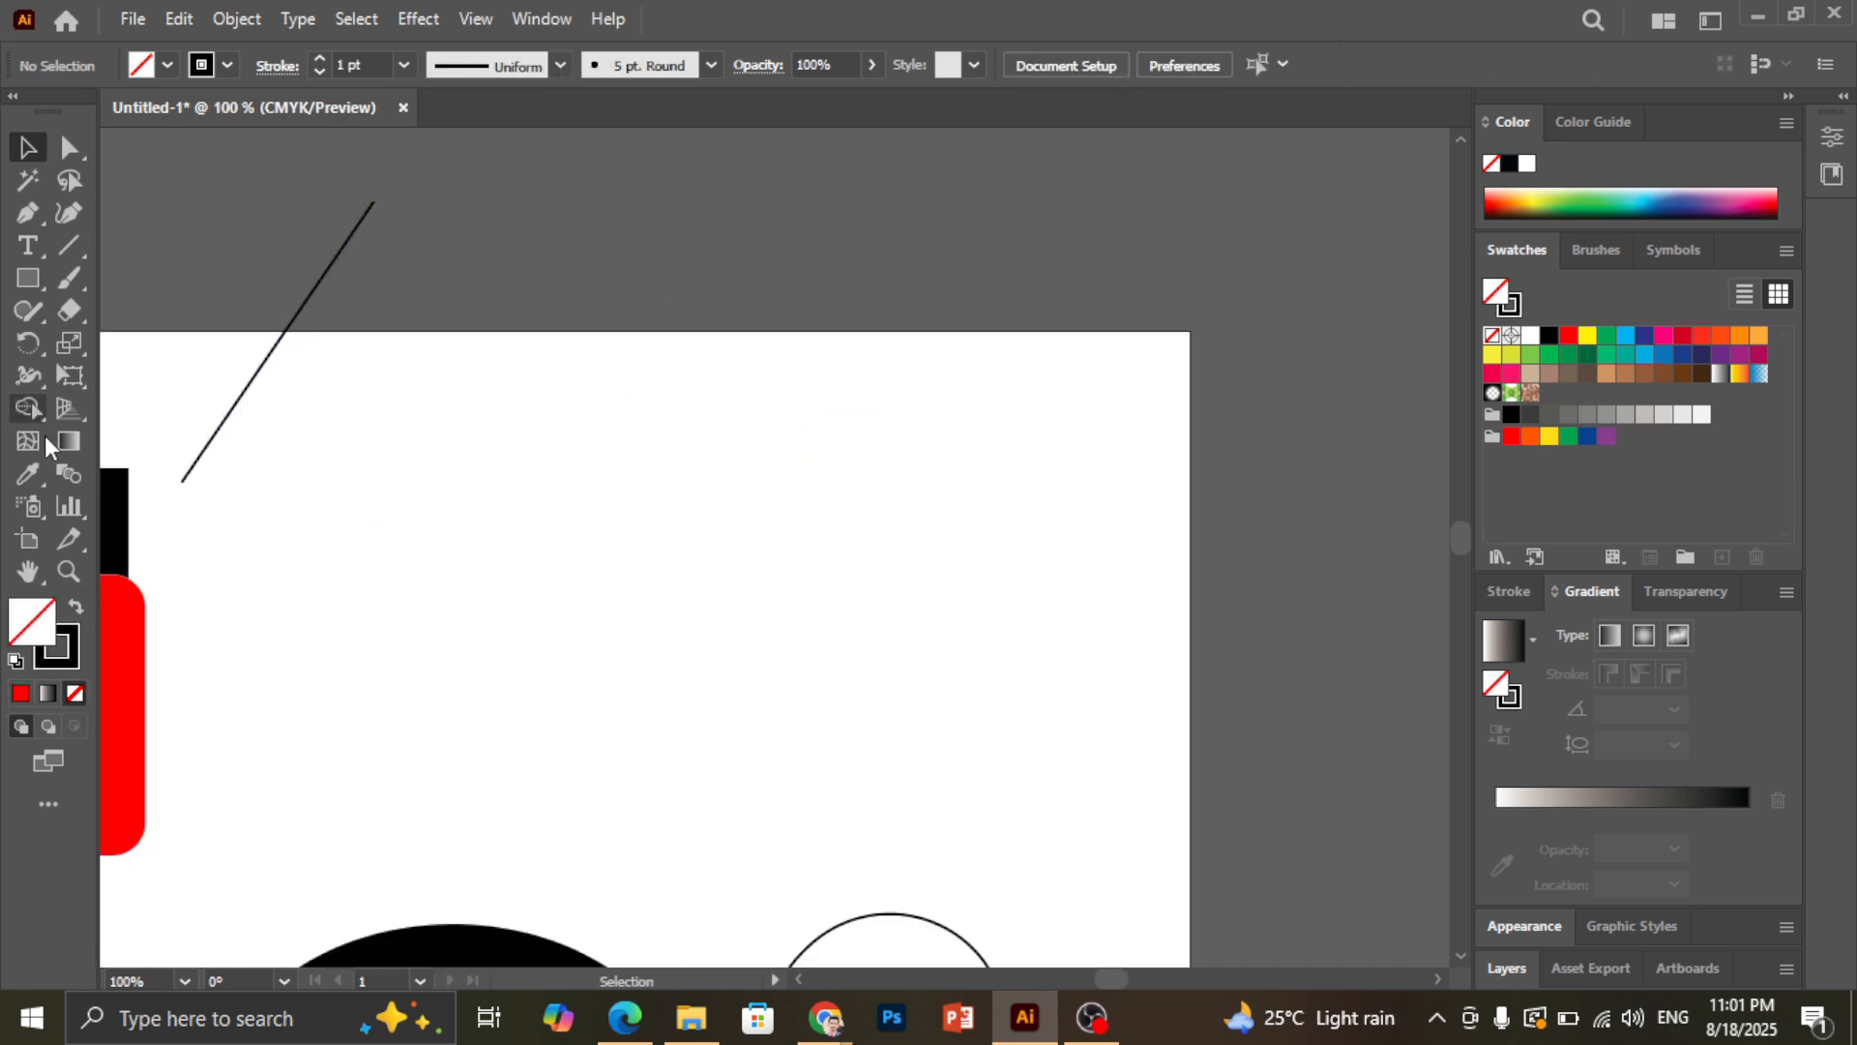
Draw an unfilled ellipse in the artboard's empty upper-right area and a larger circle overlapping its right side, with their bottoms aligned
{"action": "left_click", "coordinate": [27, 278]}
{"action": "left_click", "coordinate": [147, 346]}
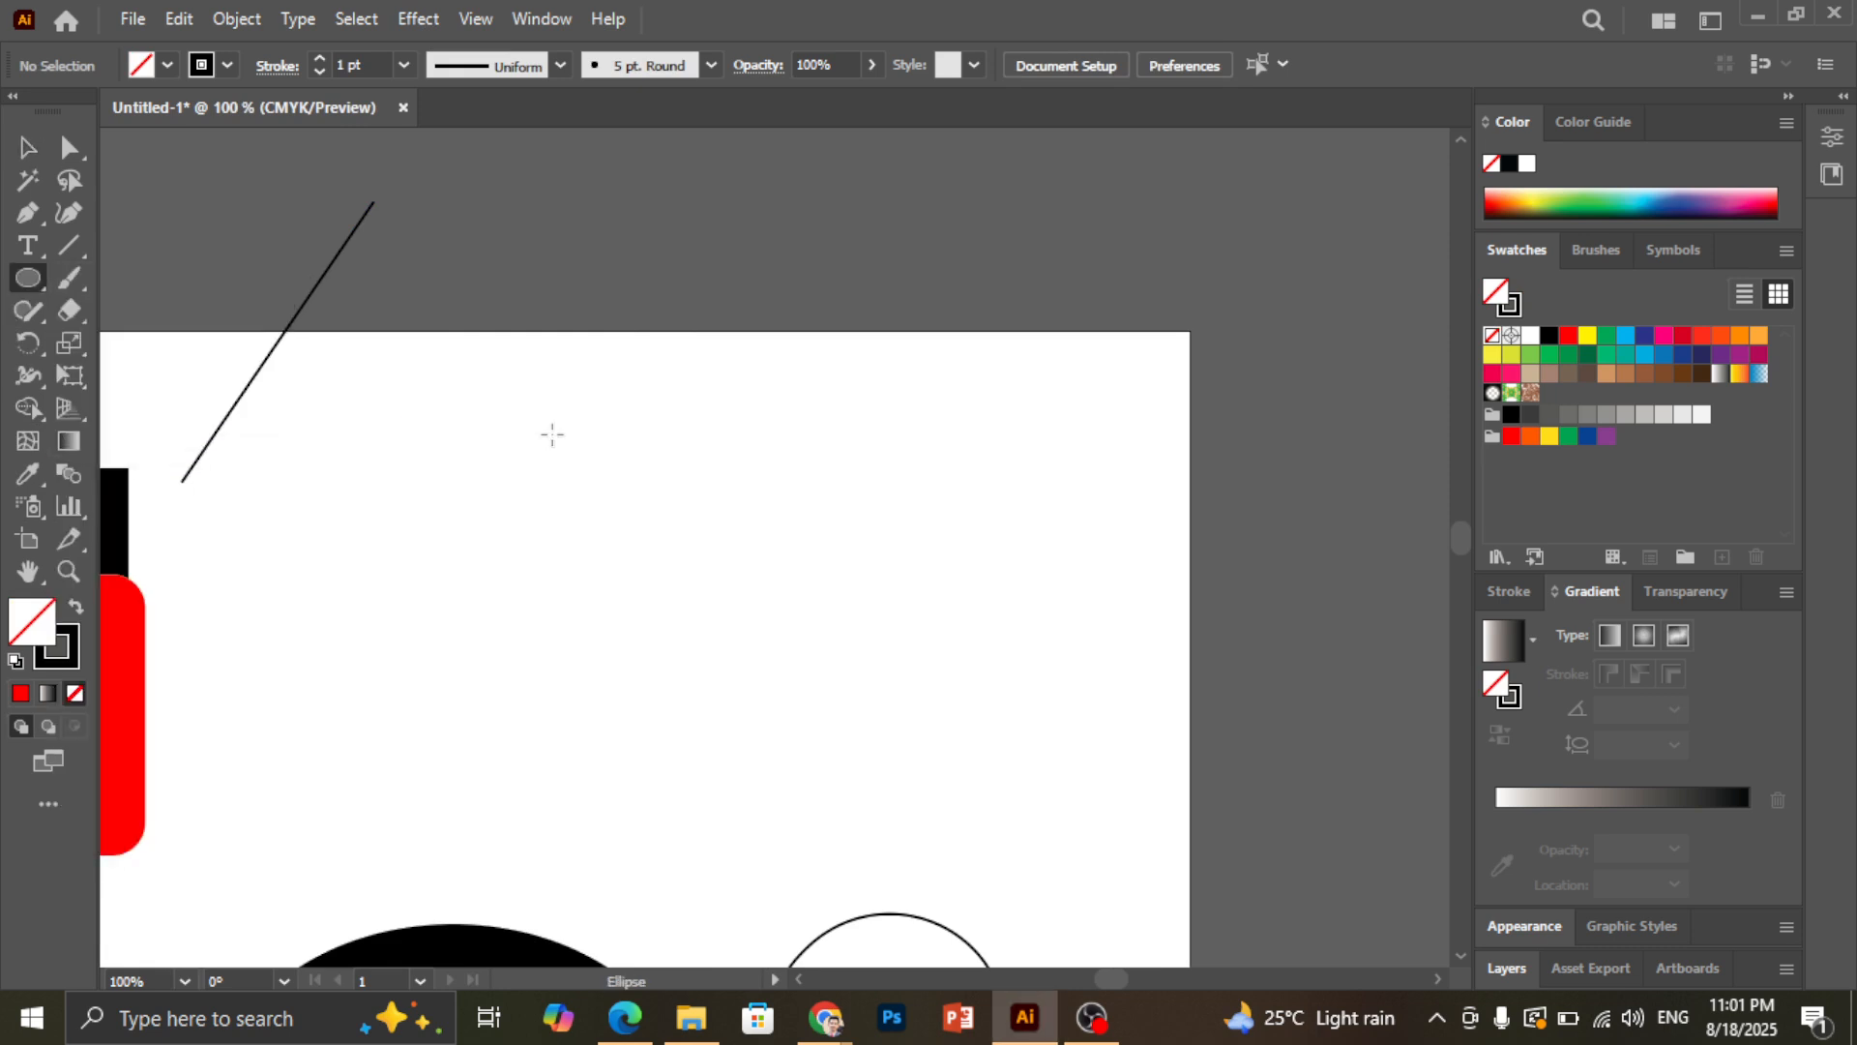
{"action": "scroll", "coordinate": [562, 396], "scroll_direction": "down", "scroll_amount": 2}
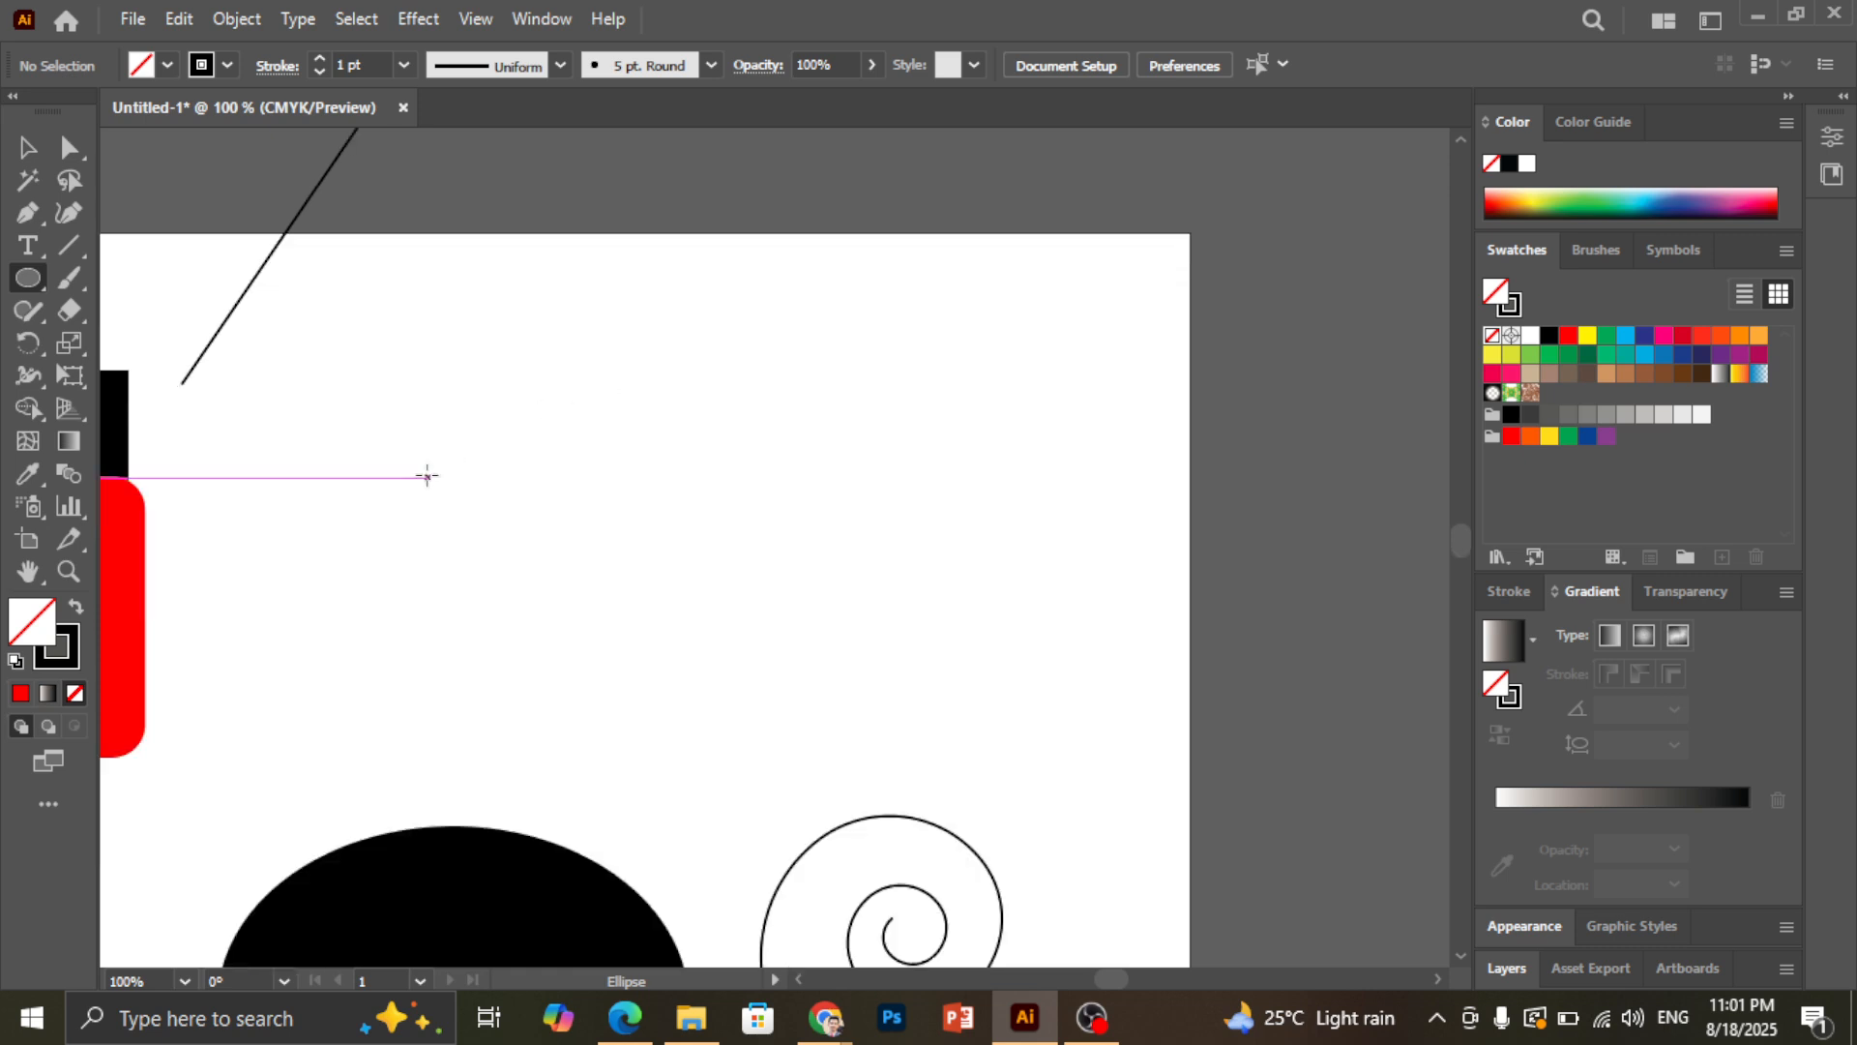
{"action": "left_click_drag", "start_coordinate": [444, 452], "coordinate": [617, 602]}
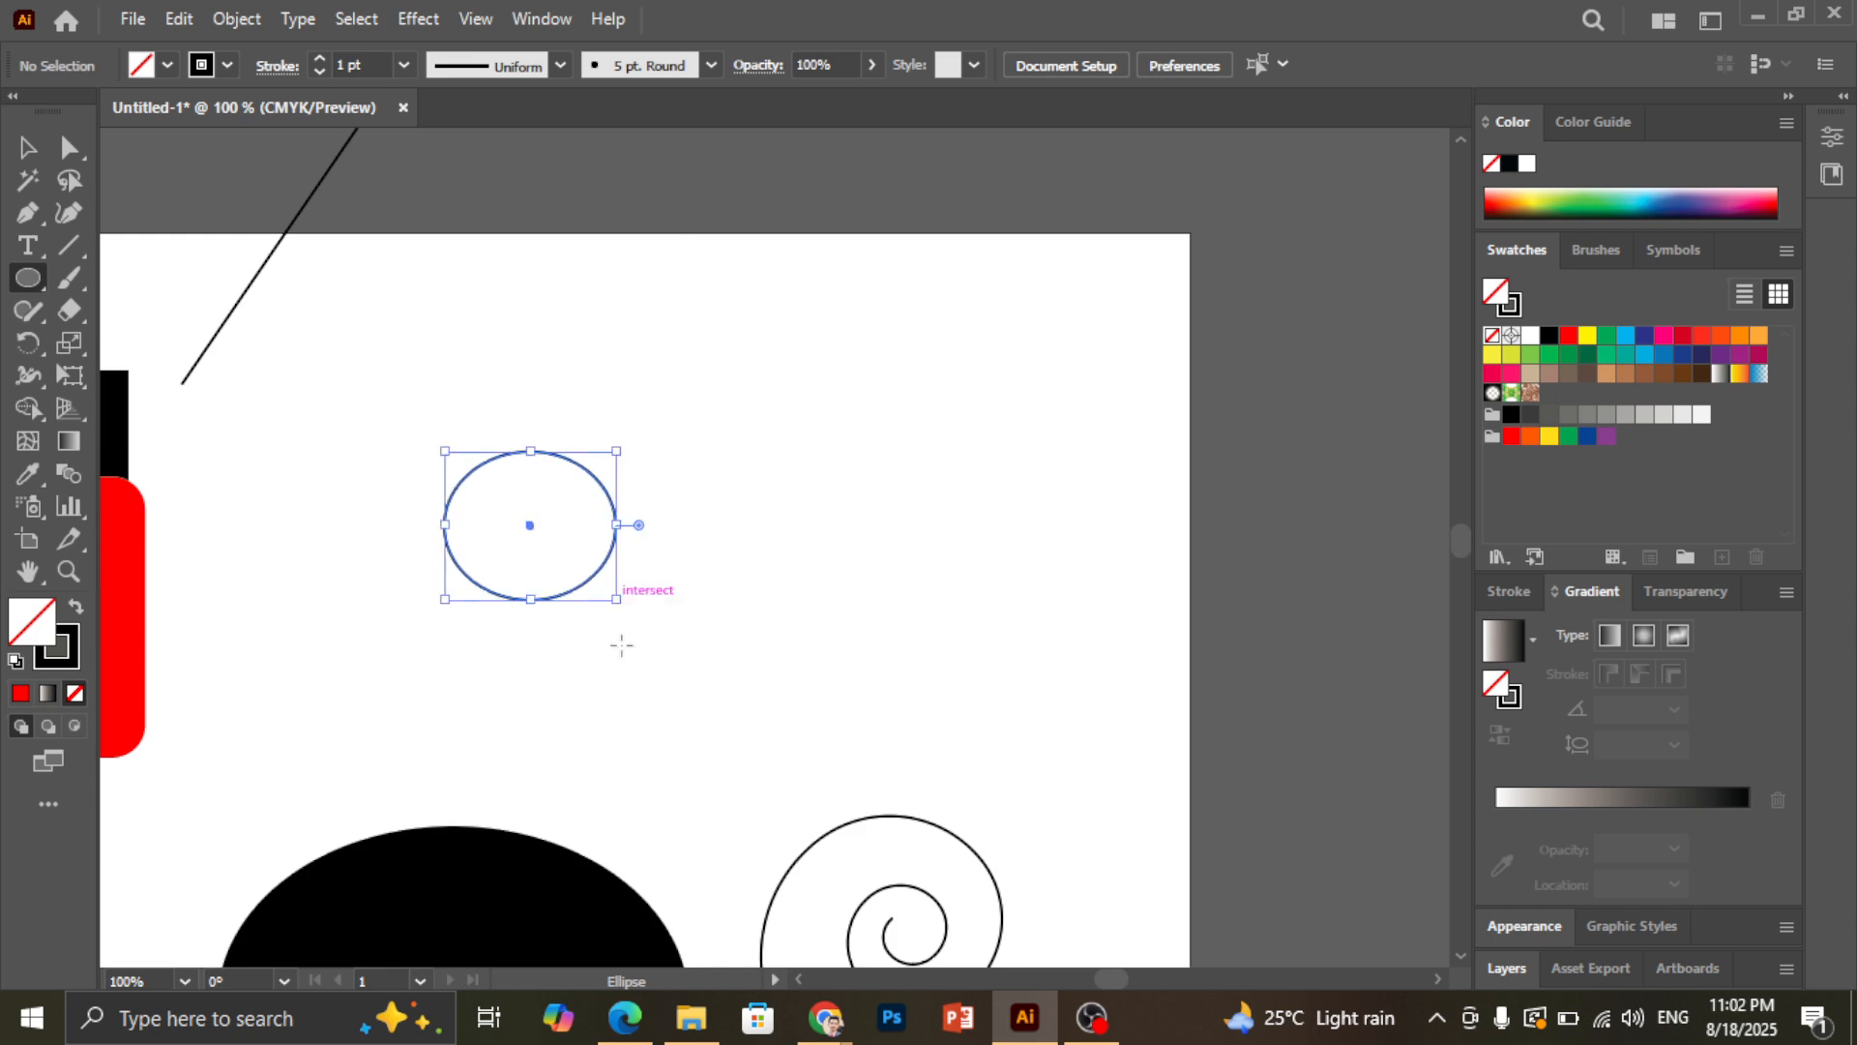
{"action": "left_click_drag", "start_coordinate": [529, 346], "coordinate": [783, 599]}
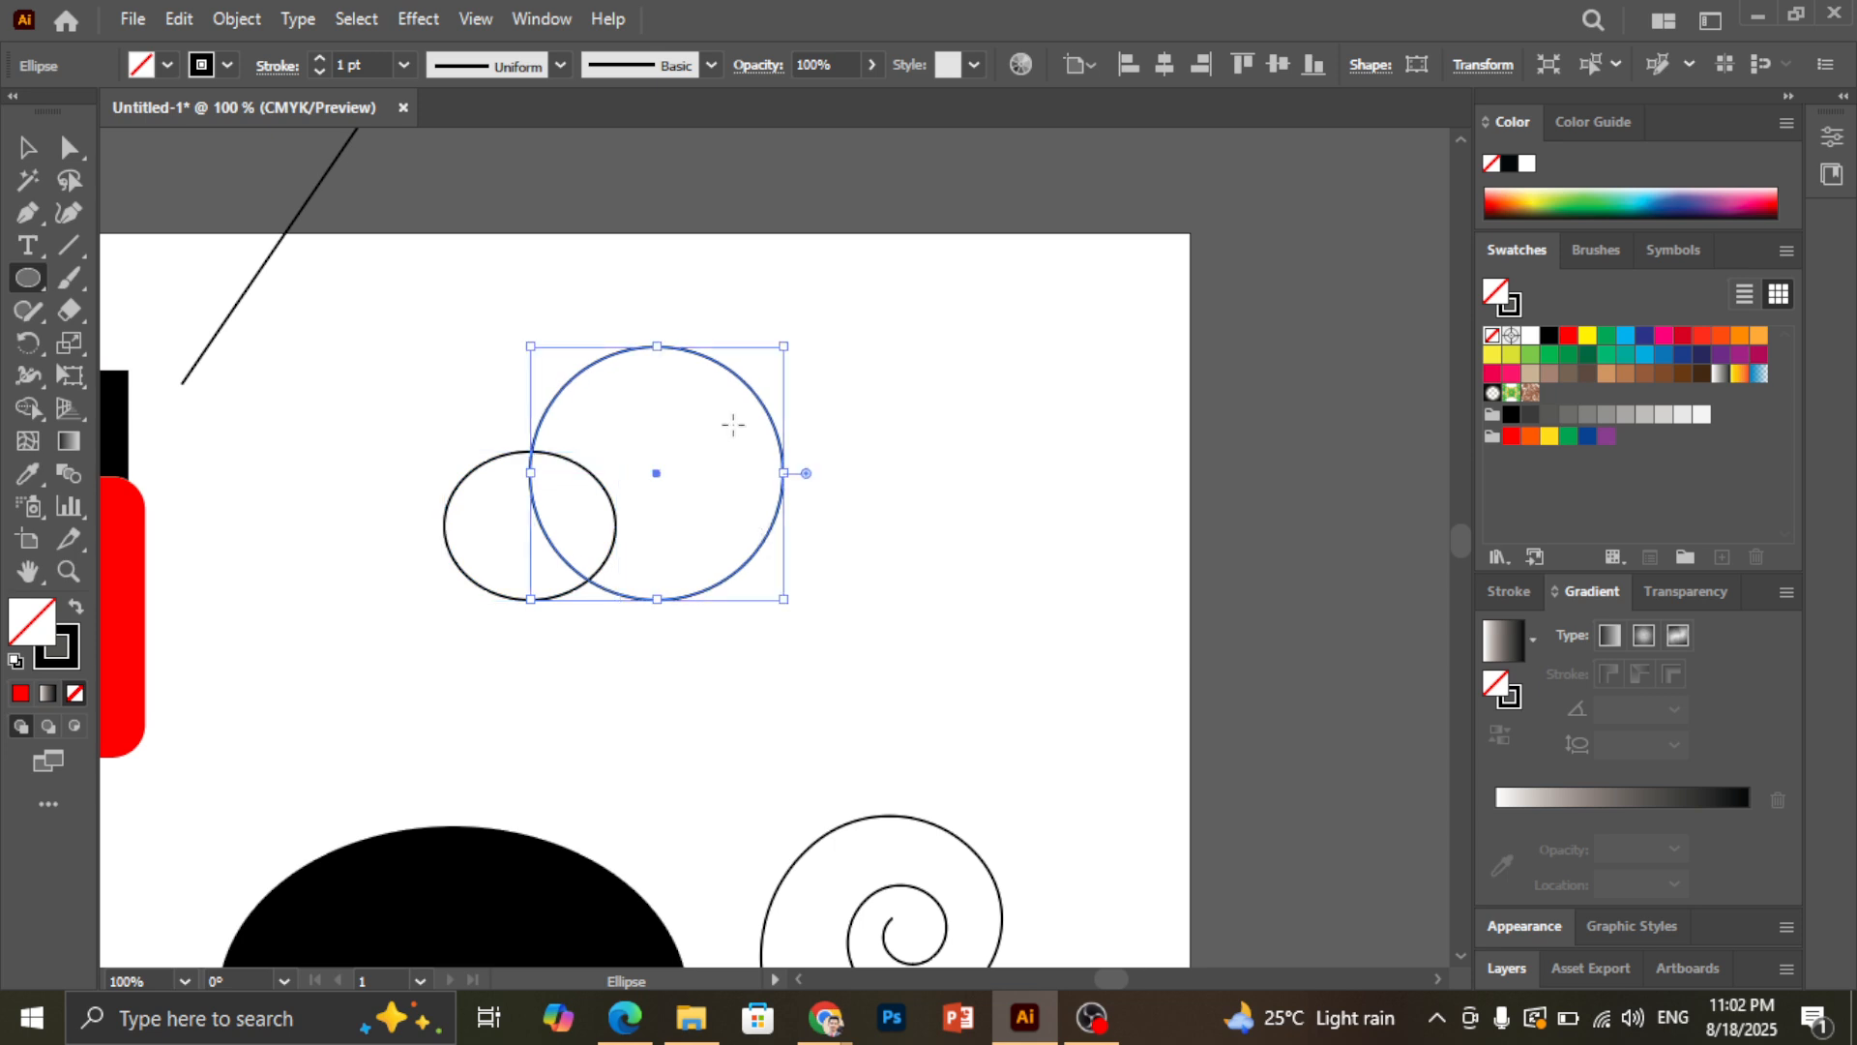
Draw a medium circle overlapping the large one and a small ellipse about 1.12 in wide beside it, heighten the ellipse slightly, and deselect
{"action": "left_click_drag", "start_coordinate": [727, 418], "coordinate": [909, 600]}
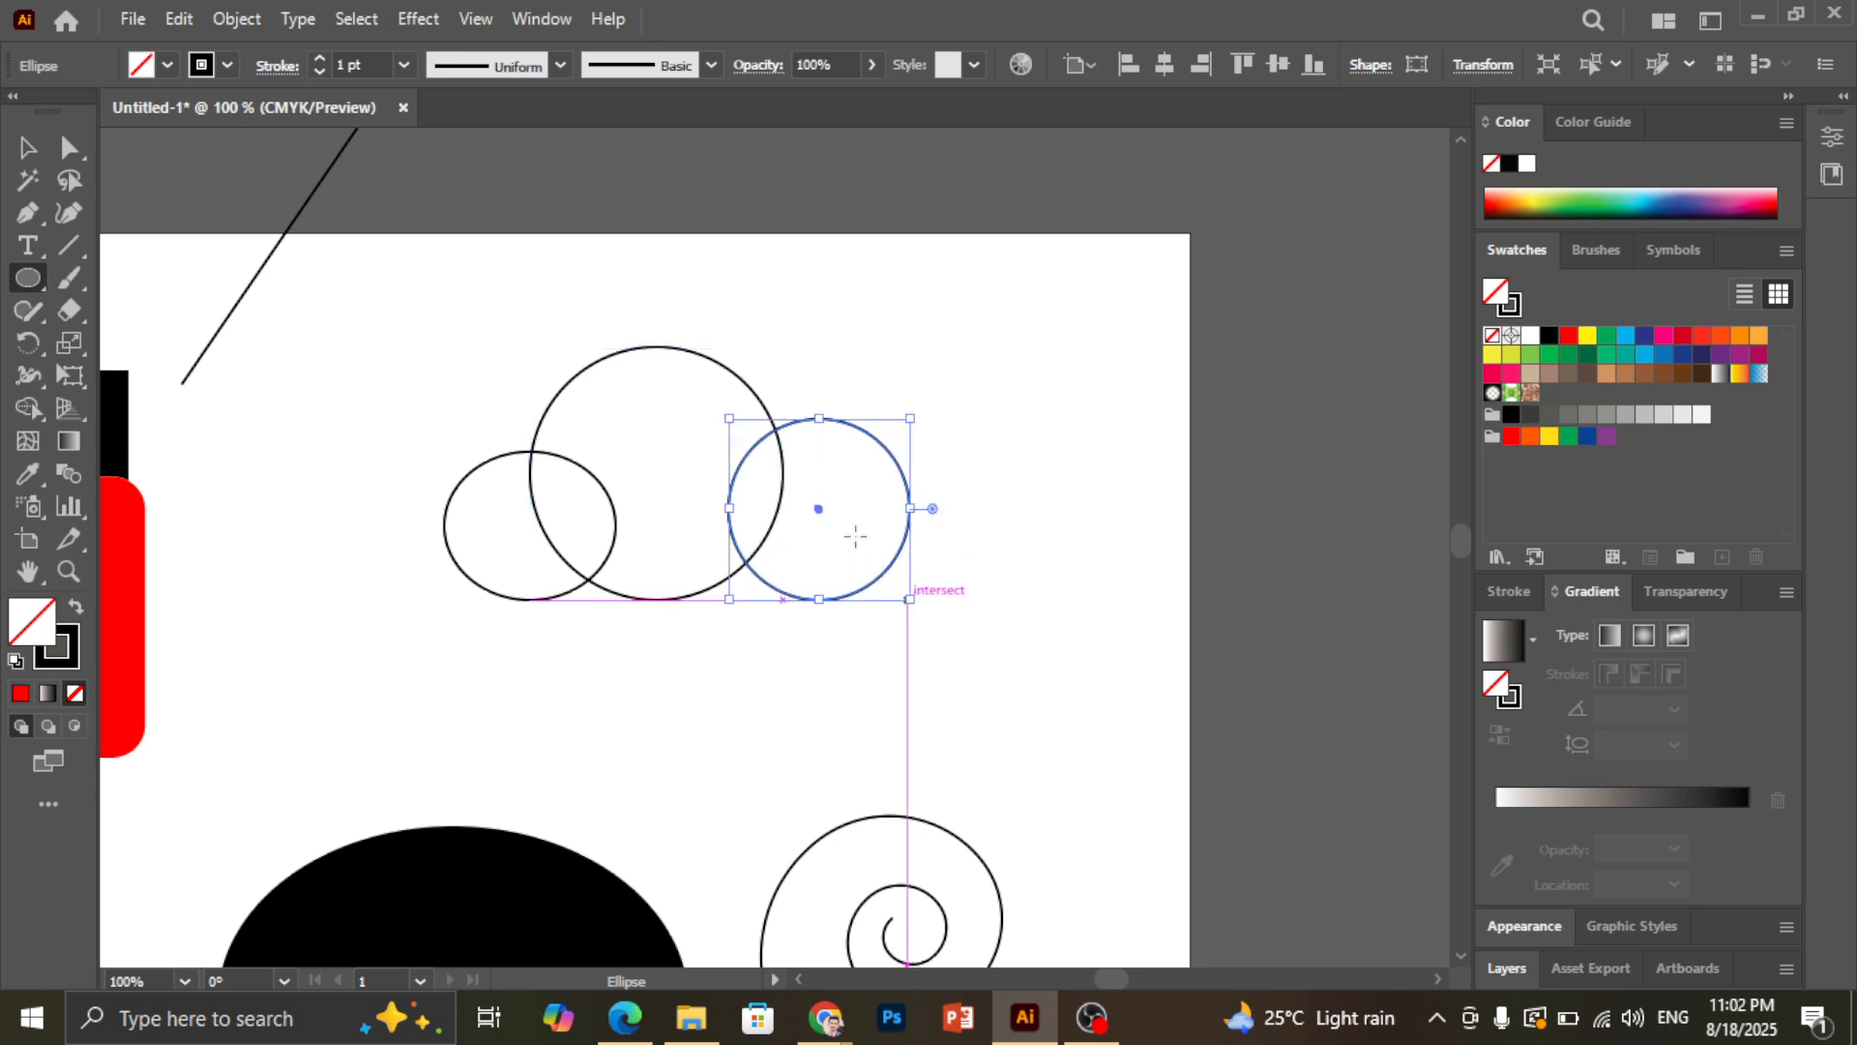
{"action": "left_click_drag", "start_coordinate": [837, 508], "coordinate": [1007, 599]}
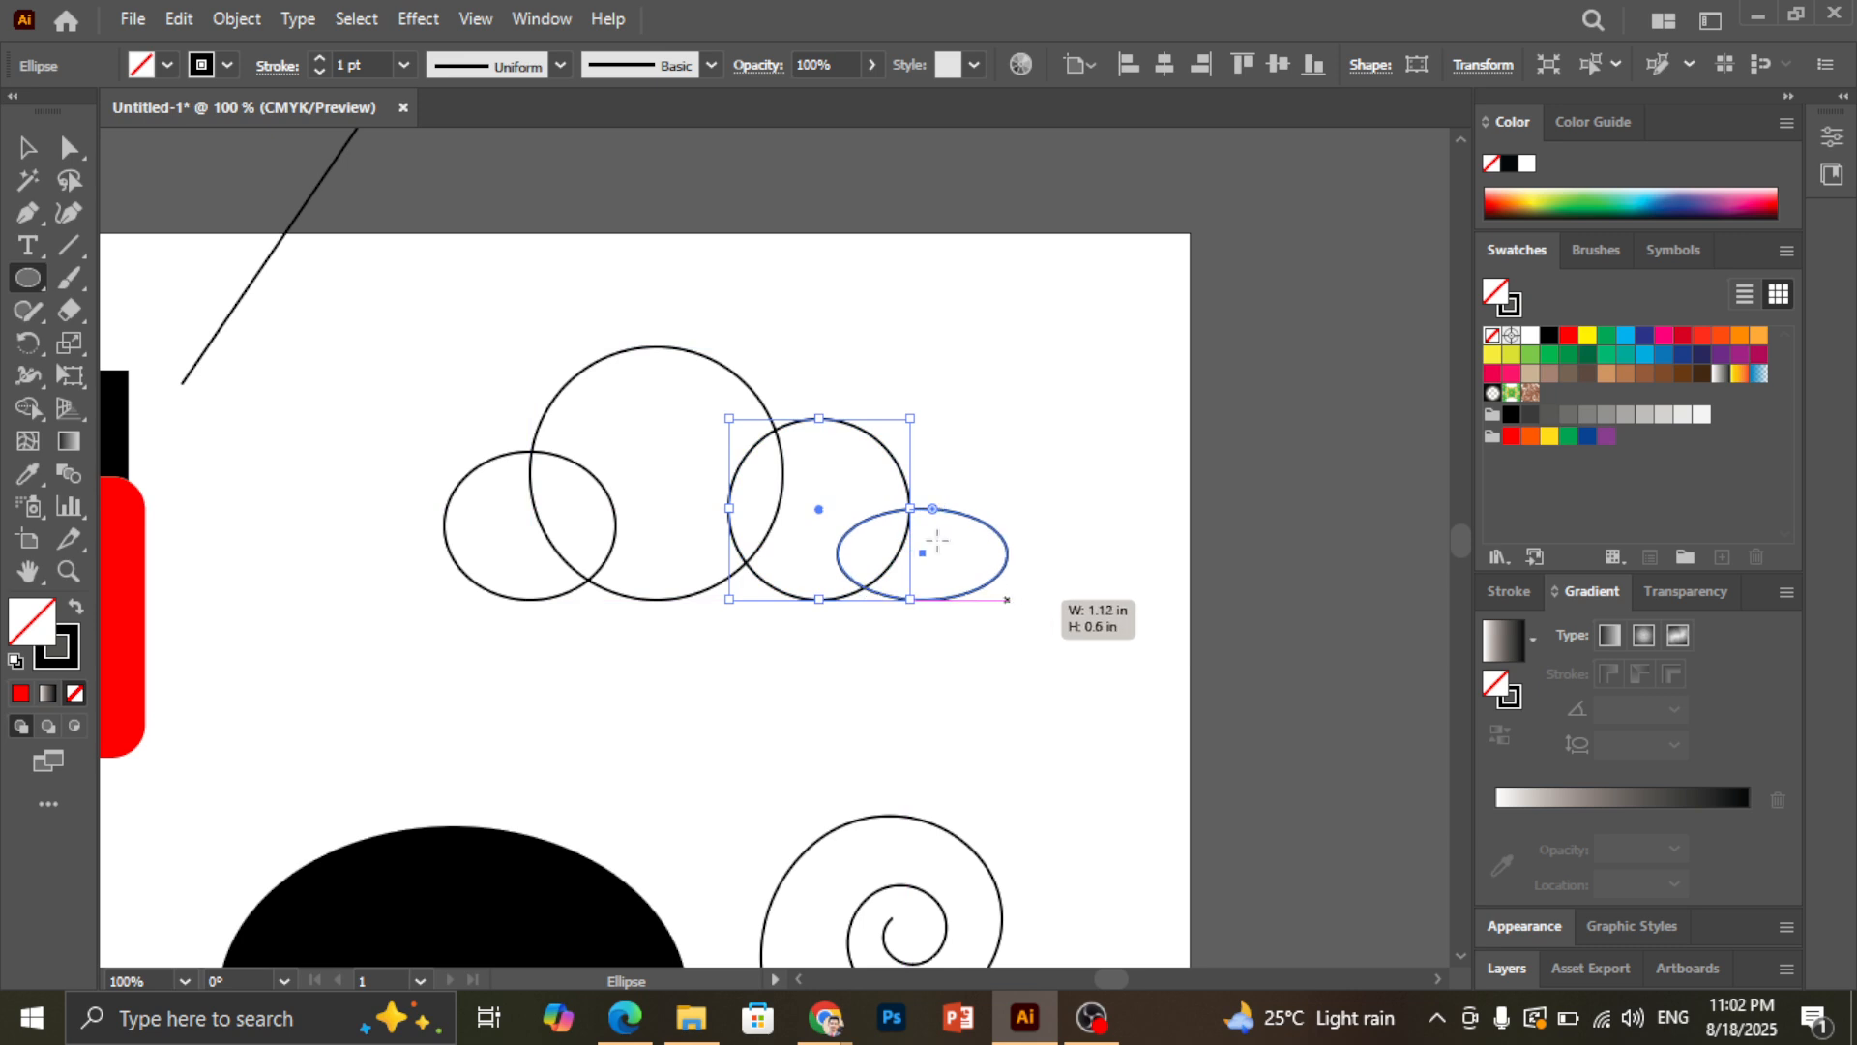
{"action": "left_click_drag", "start_coordinate": [924, 508], "coordinate": [910, 490]}
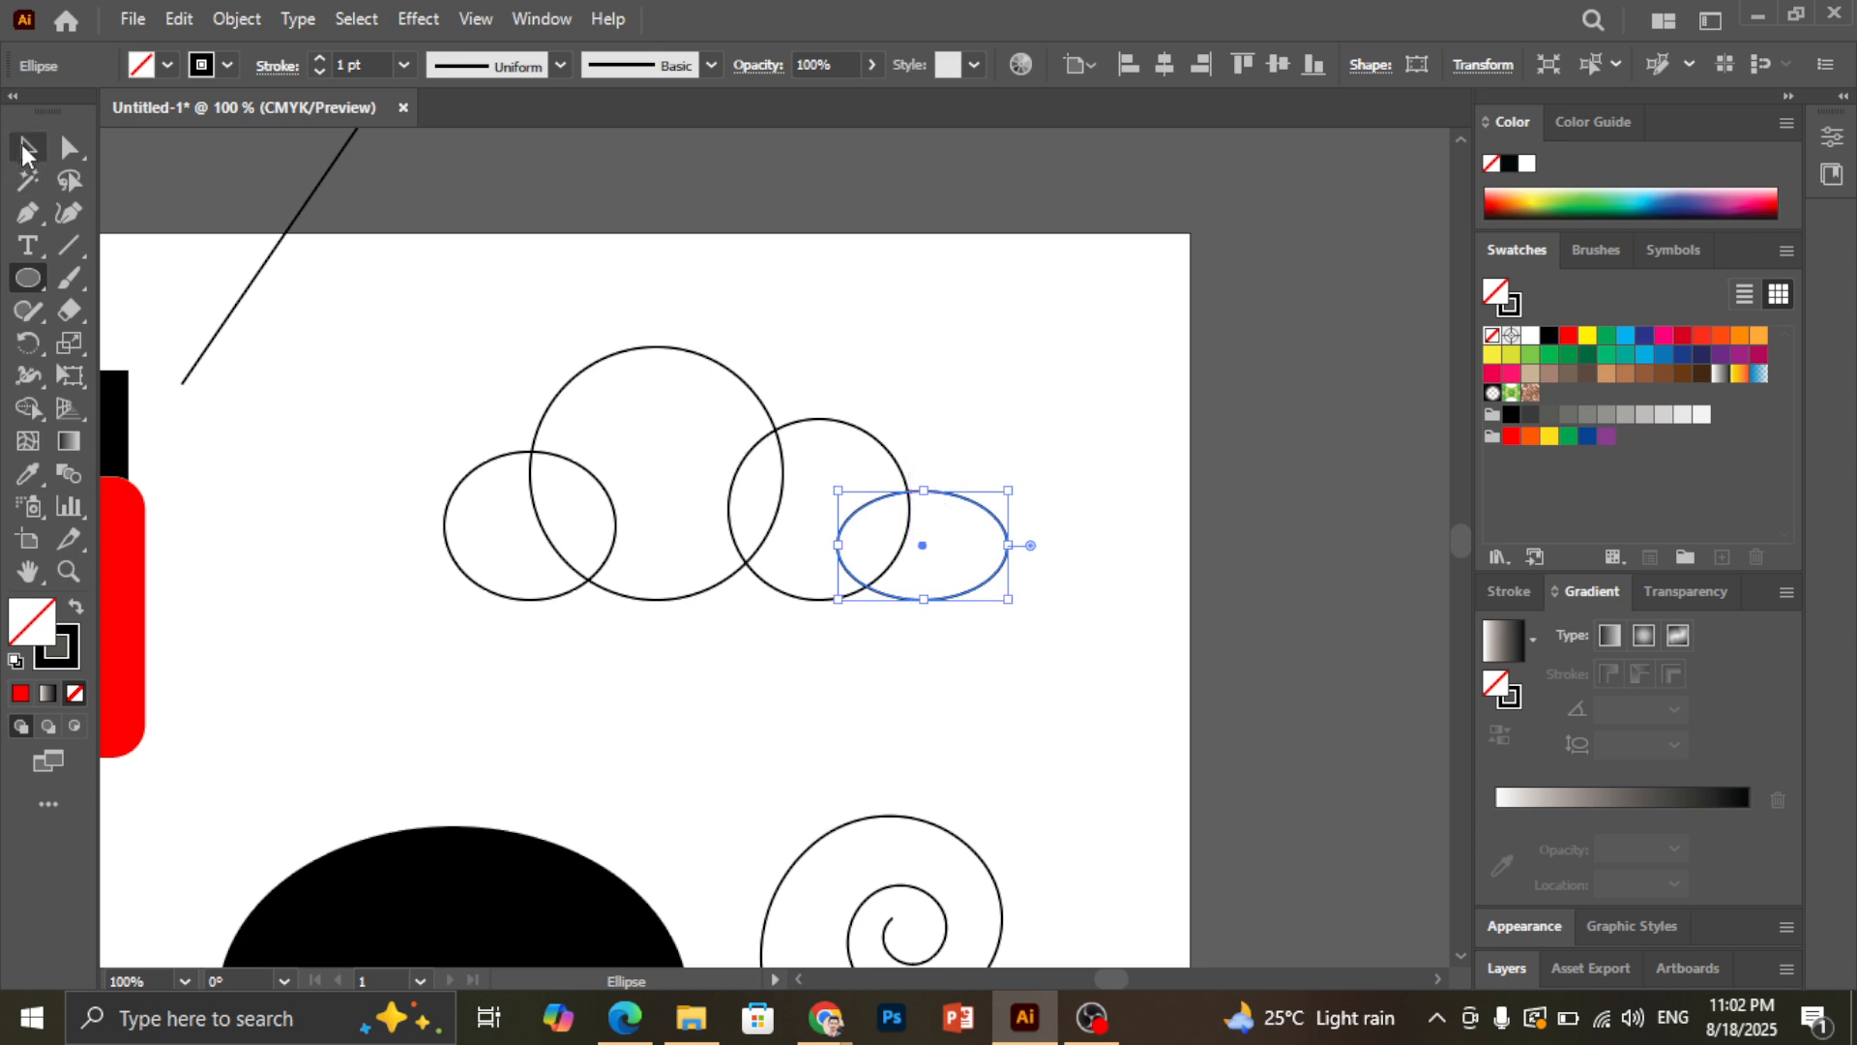
{"action": "left_click", "coordinate": [24, 153]}
{"action": "left_click", "coordinate": [943, 430]}
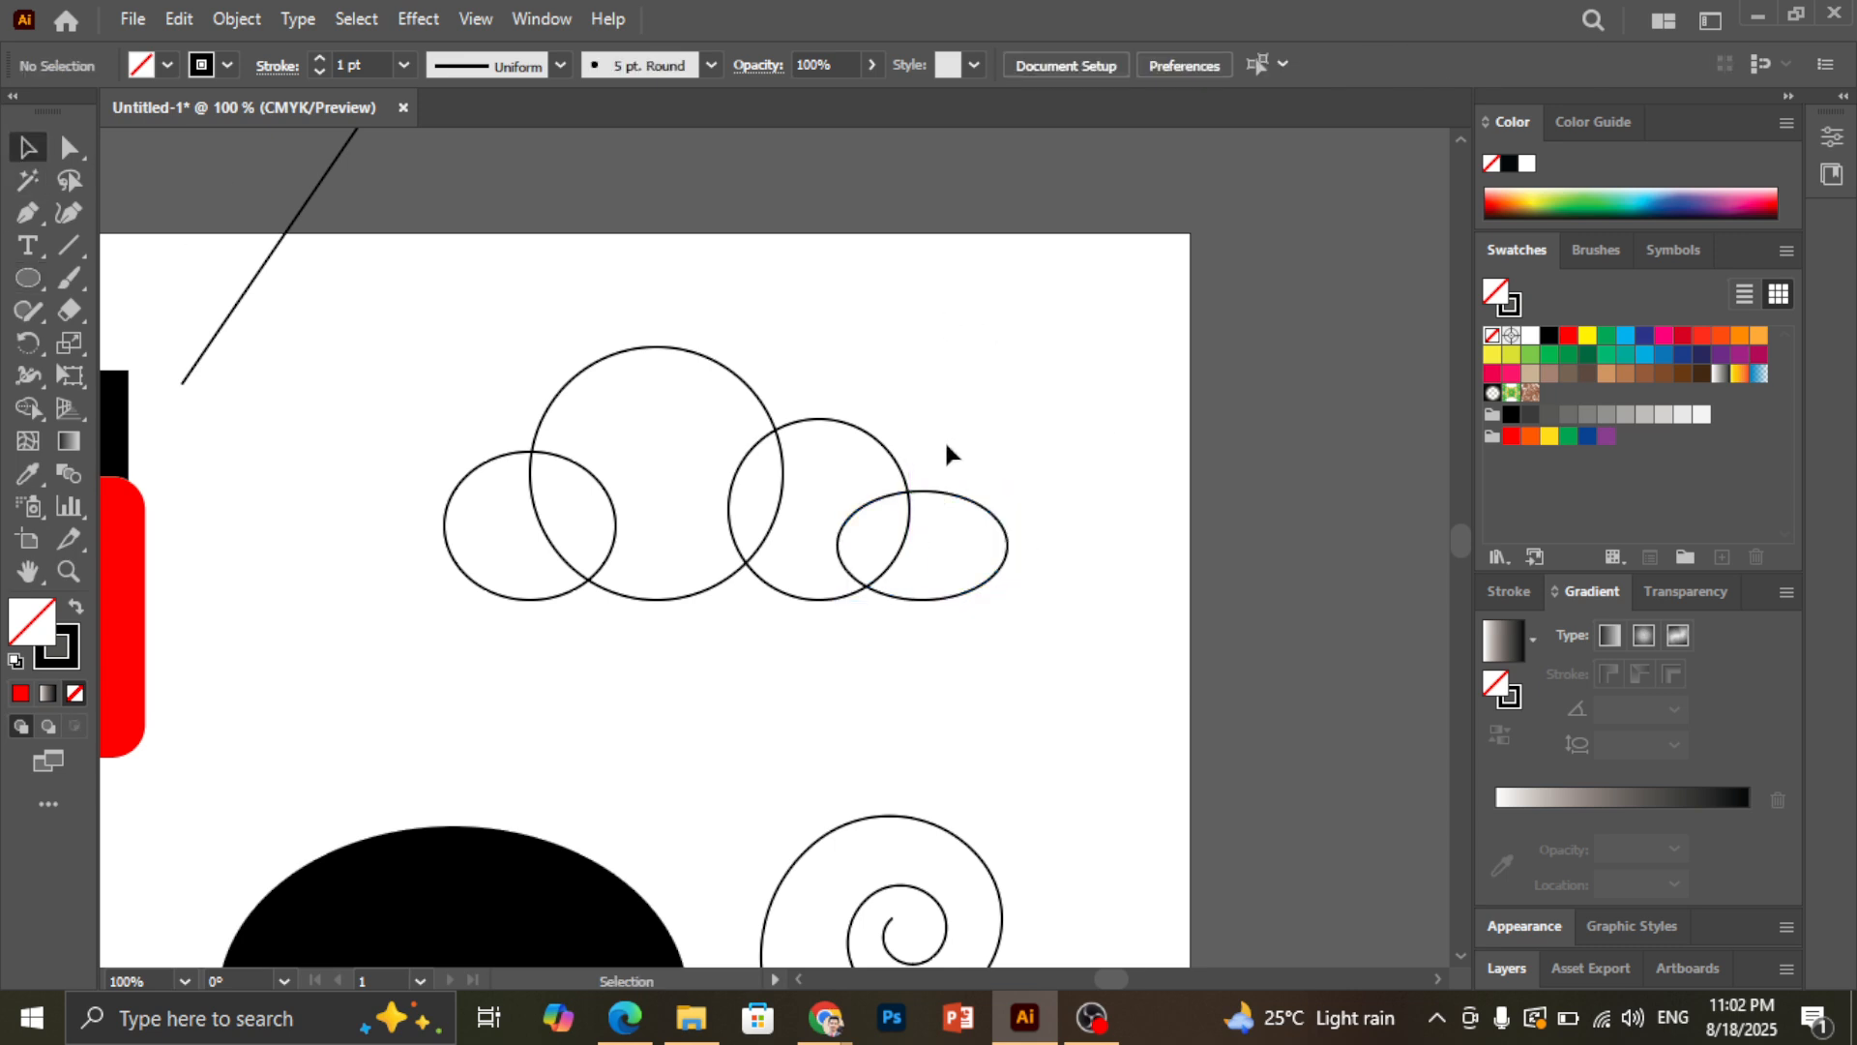
Draw an unfilled rectangle about 0.56 in high along the circles' baseline, from the bottom of the left ellipse to the small ellipse's centre
{"action": "scroll", "coordinate": [928, 450], "scroll_direction": "up", "scroll_amount": 1}
{"action": "scroll", "coordinate": [828, 487], "scroll_direction": "up", "scroll_amount": 1, "text": "alt"}
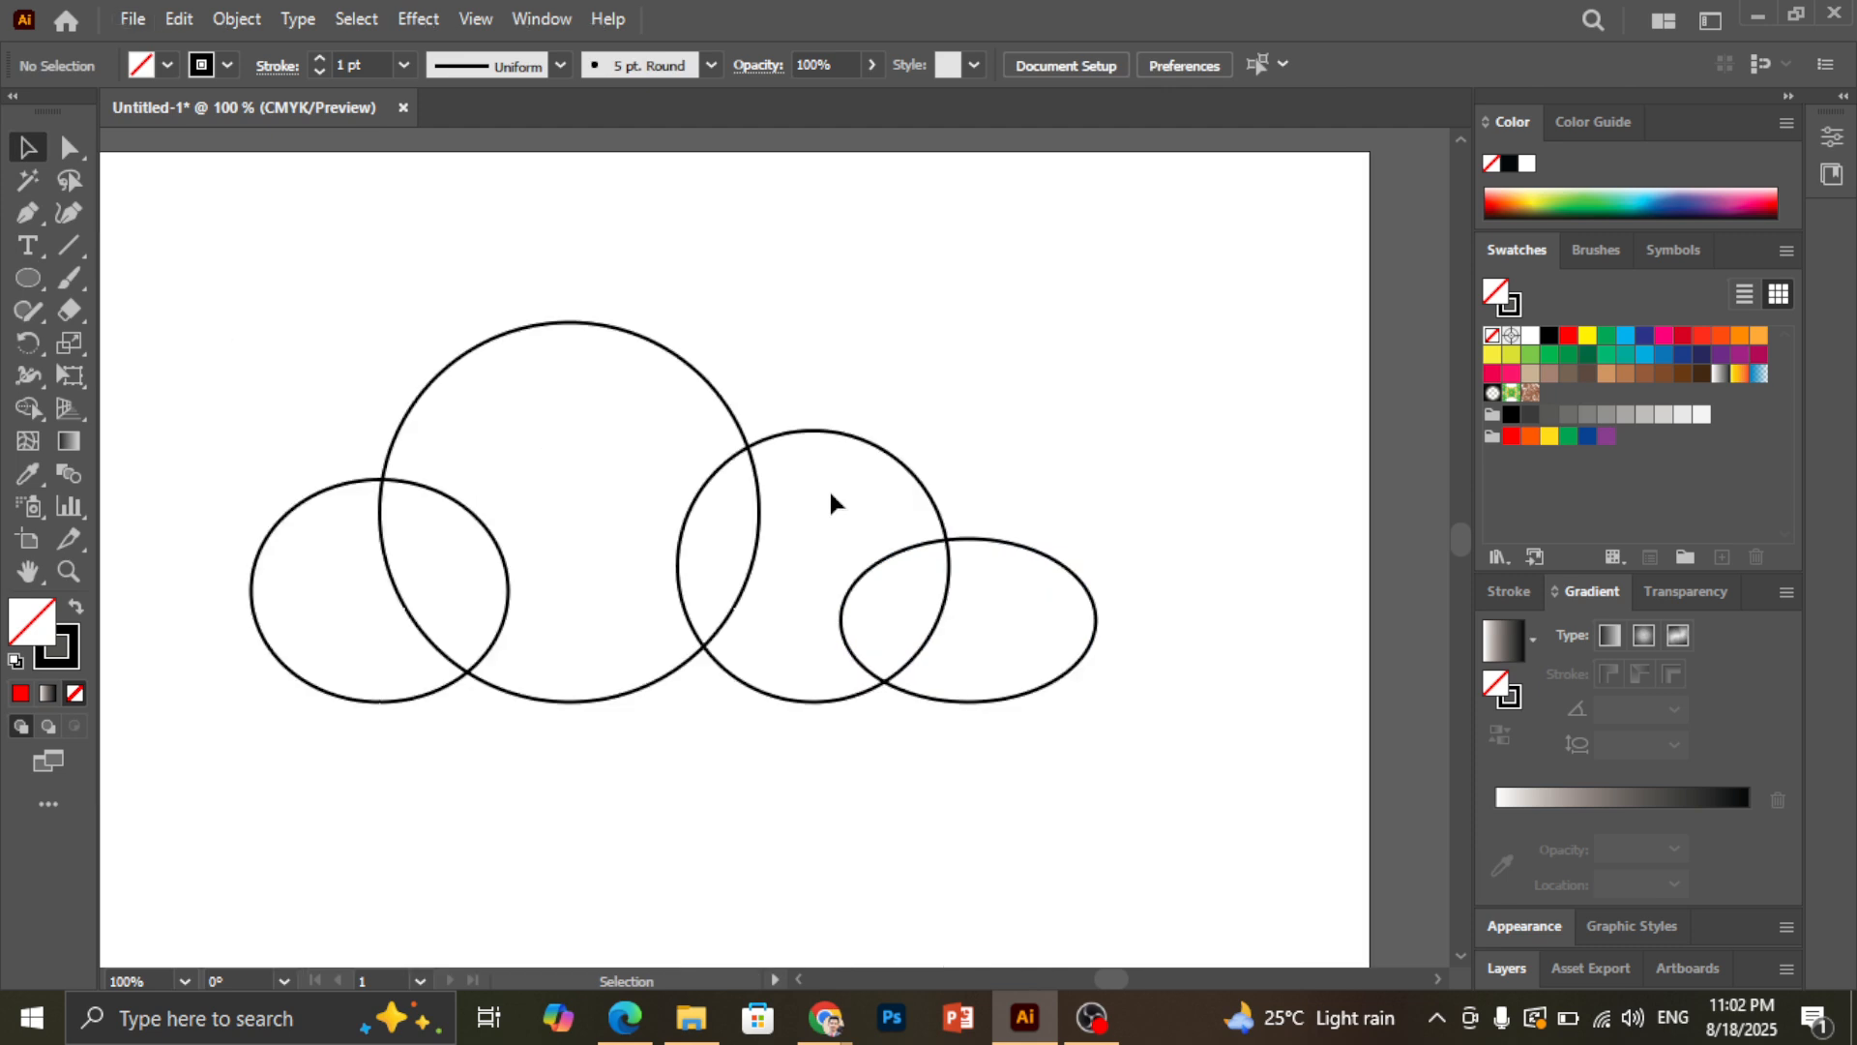
{"action": "left_click", "coordinate": [29, 282]}
{"action": "left_click", "coordinate": [151, 282]}
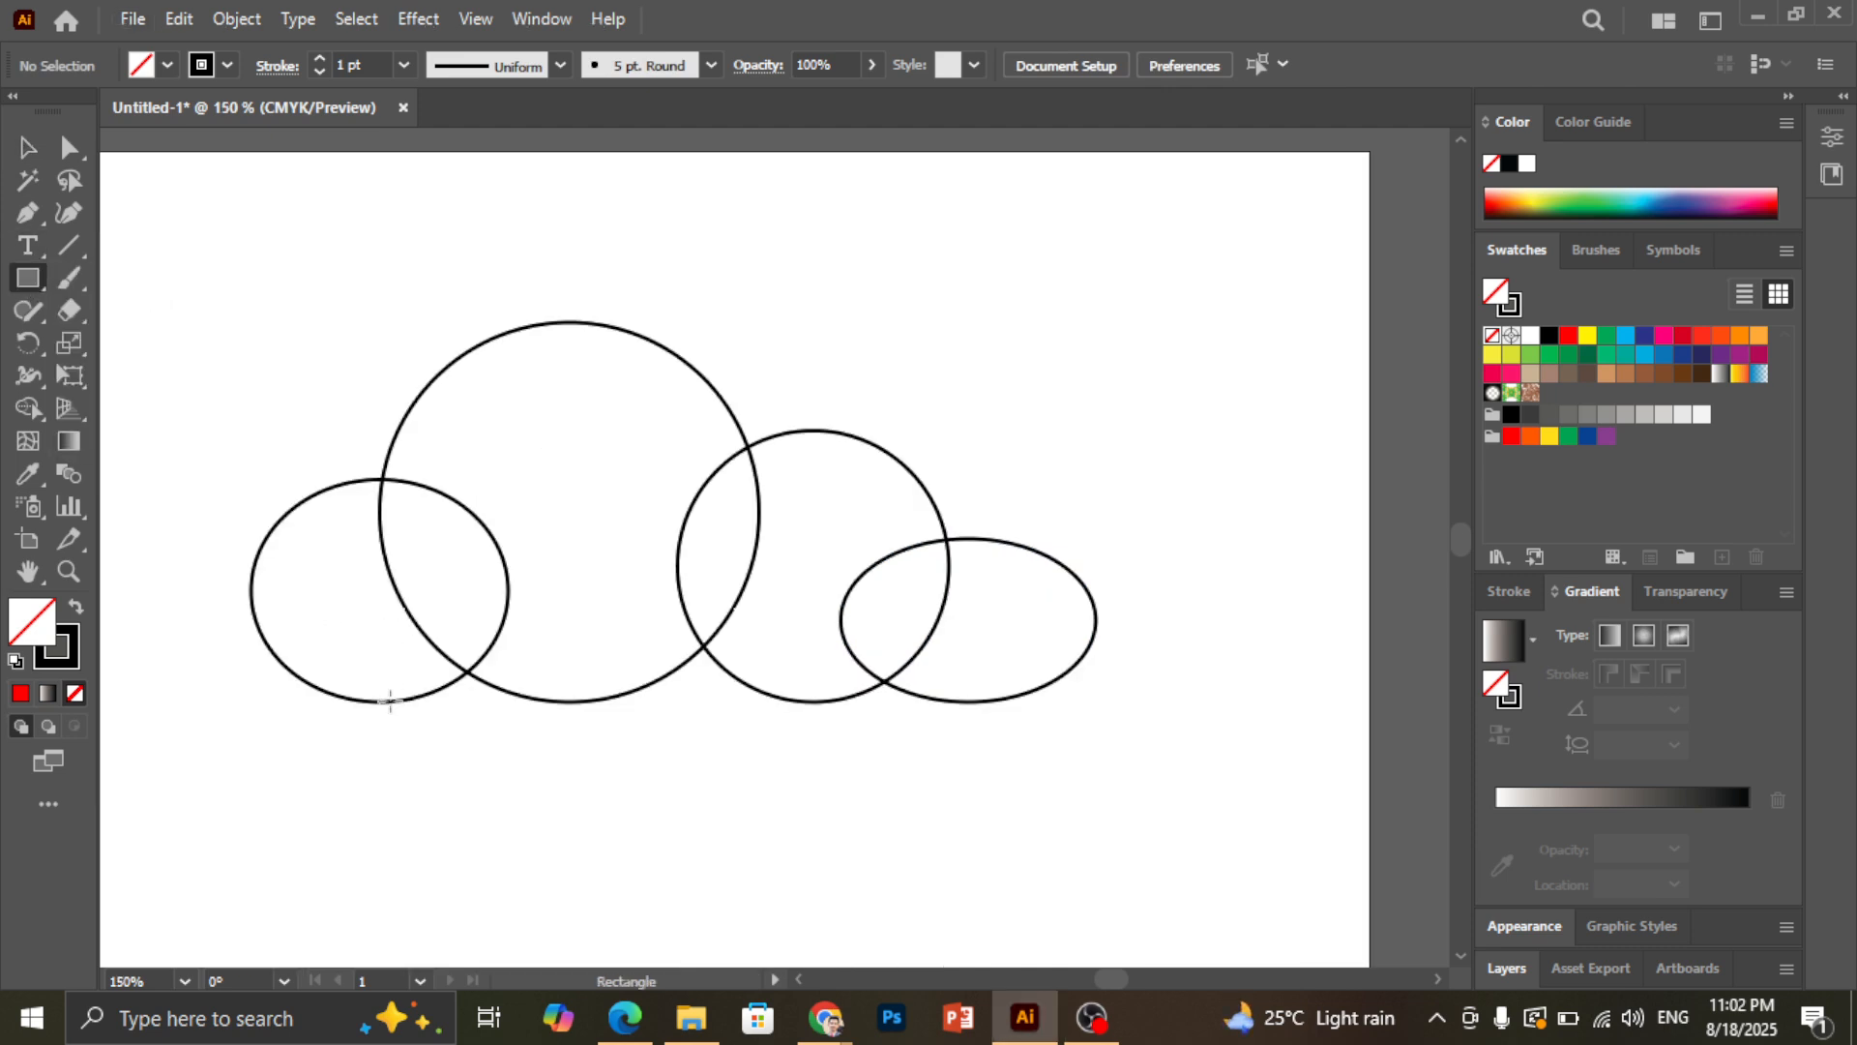
{"action": "left_click_drag", "start_coordinate": [387, 702], "coordinate": [969, 573]}
{"action": "key", "text": "v"}
{"action": "left_click", "coordinate": [641, 443]}
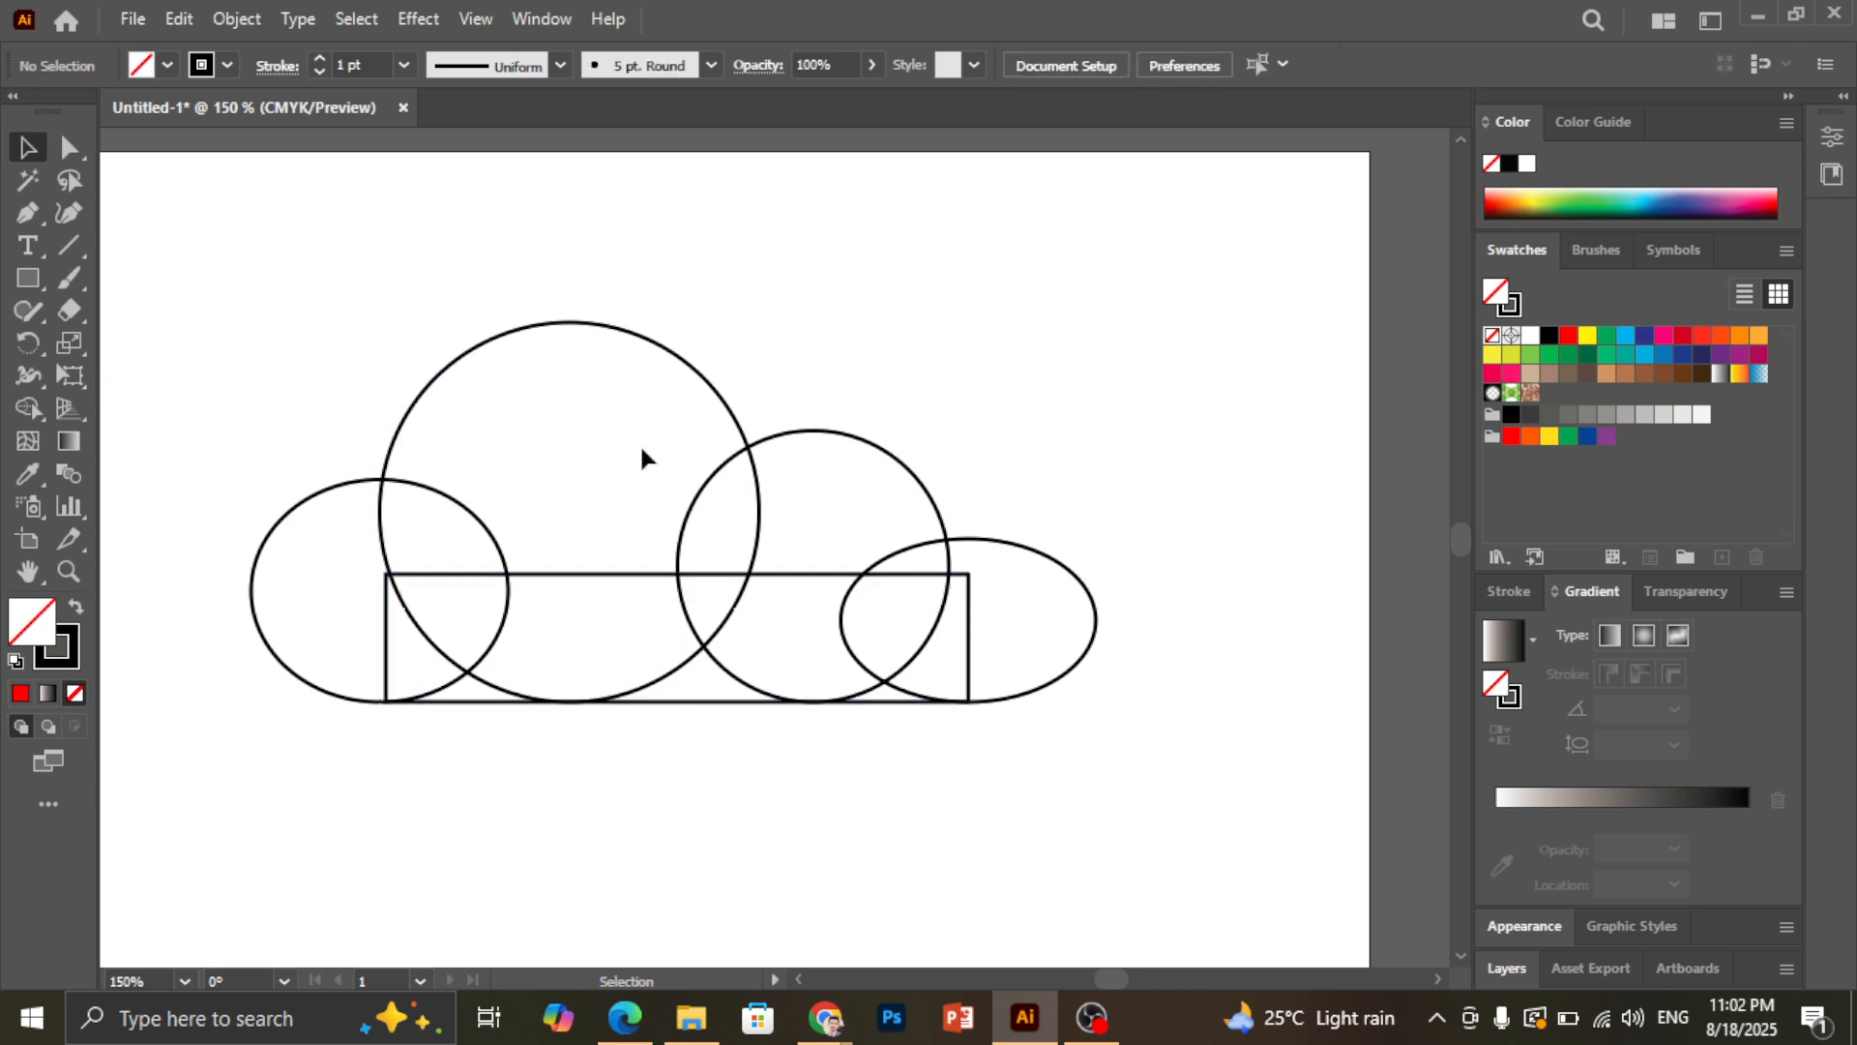
Narrow the small ellipse at the cloud's right end by pulling in its outer side, and deselect it
{"action": "left_click", "coordinate": [997, 539]}
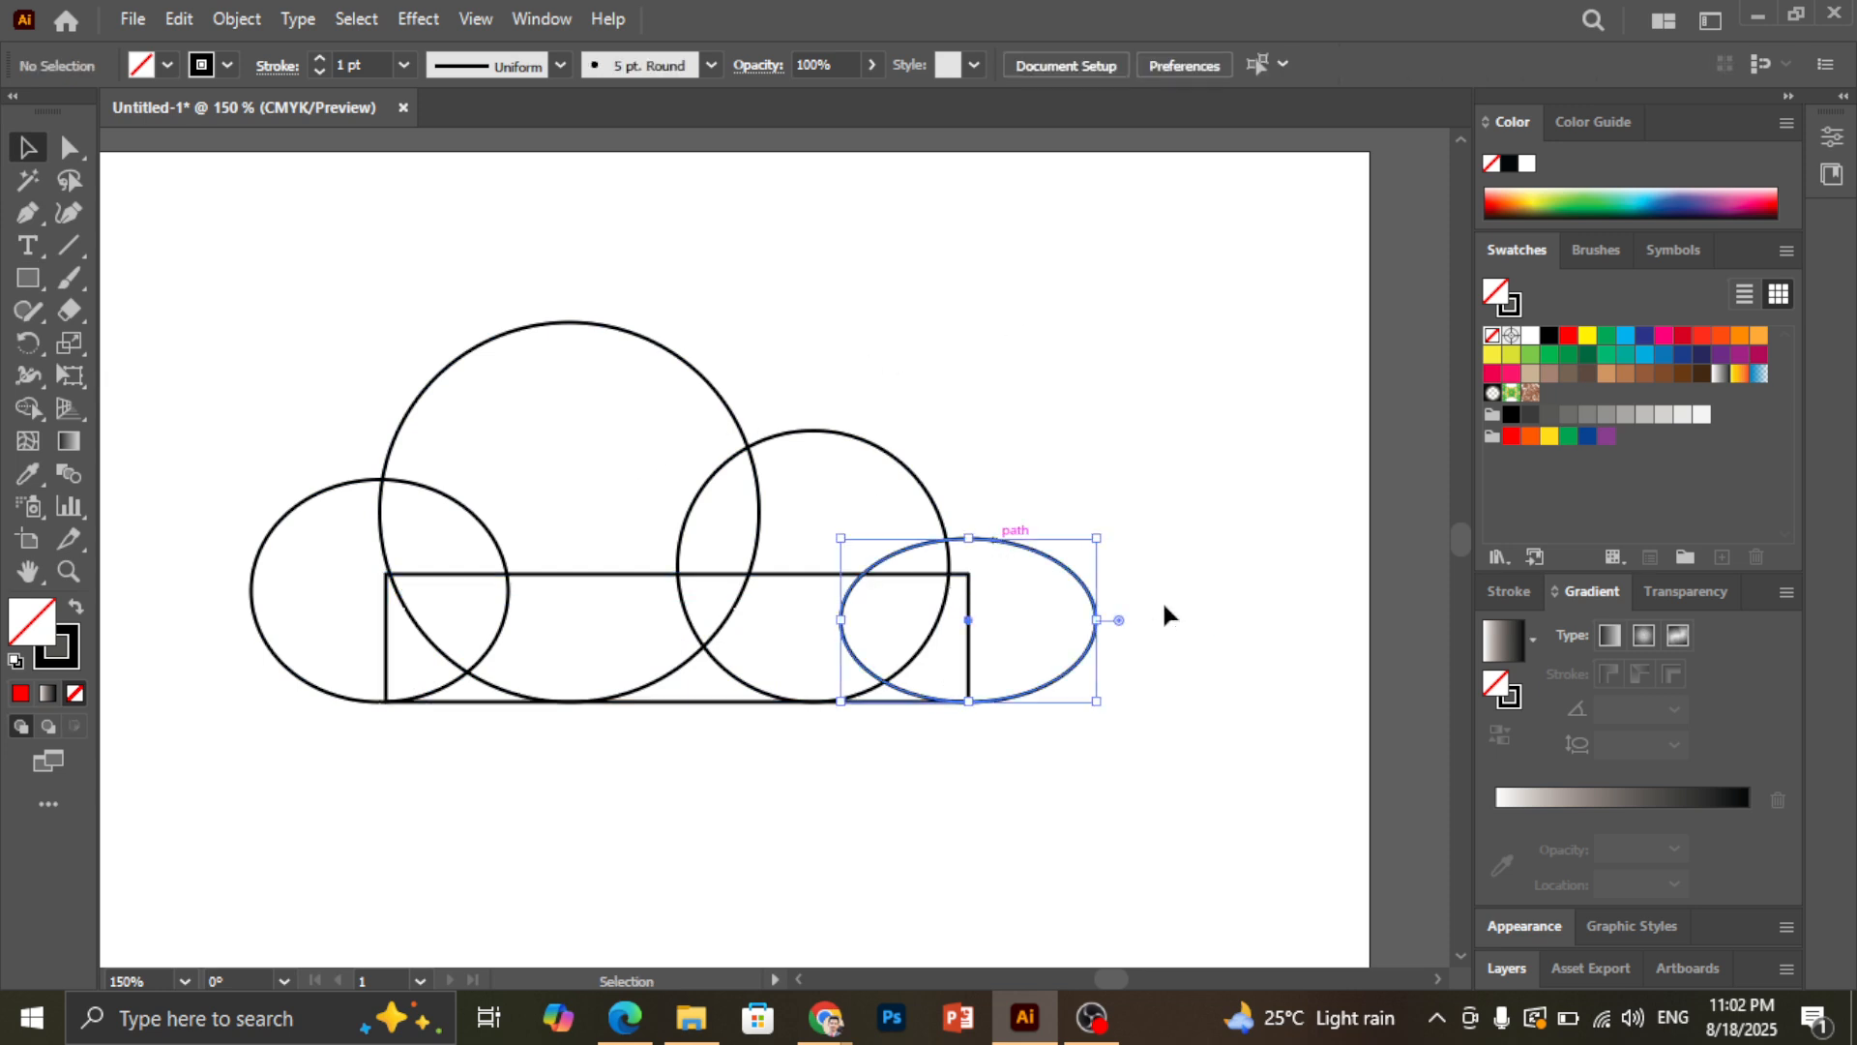
{"action": "left_click_drag", "start_coordinate": [1065, 615], "coordinate": [1042, 619]}
{"action": "left_click", "coordinate": [1109, 336]}
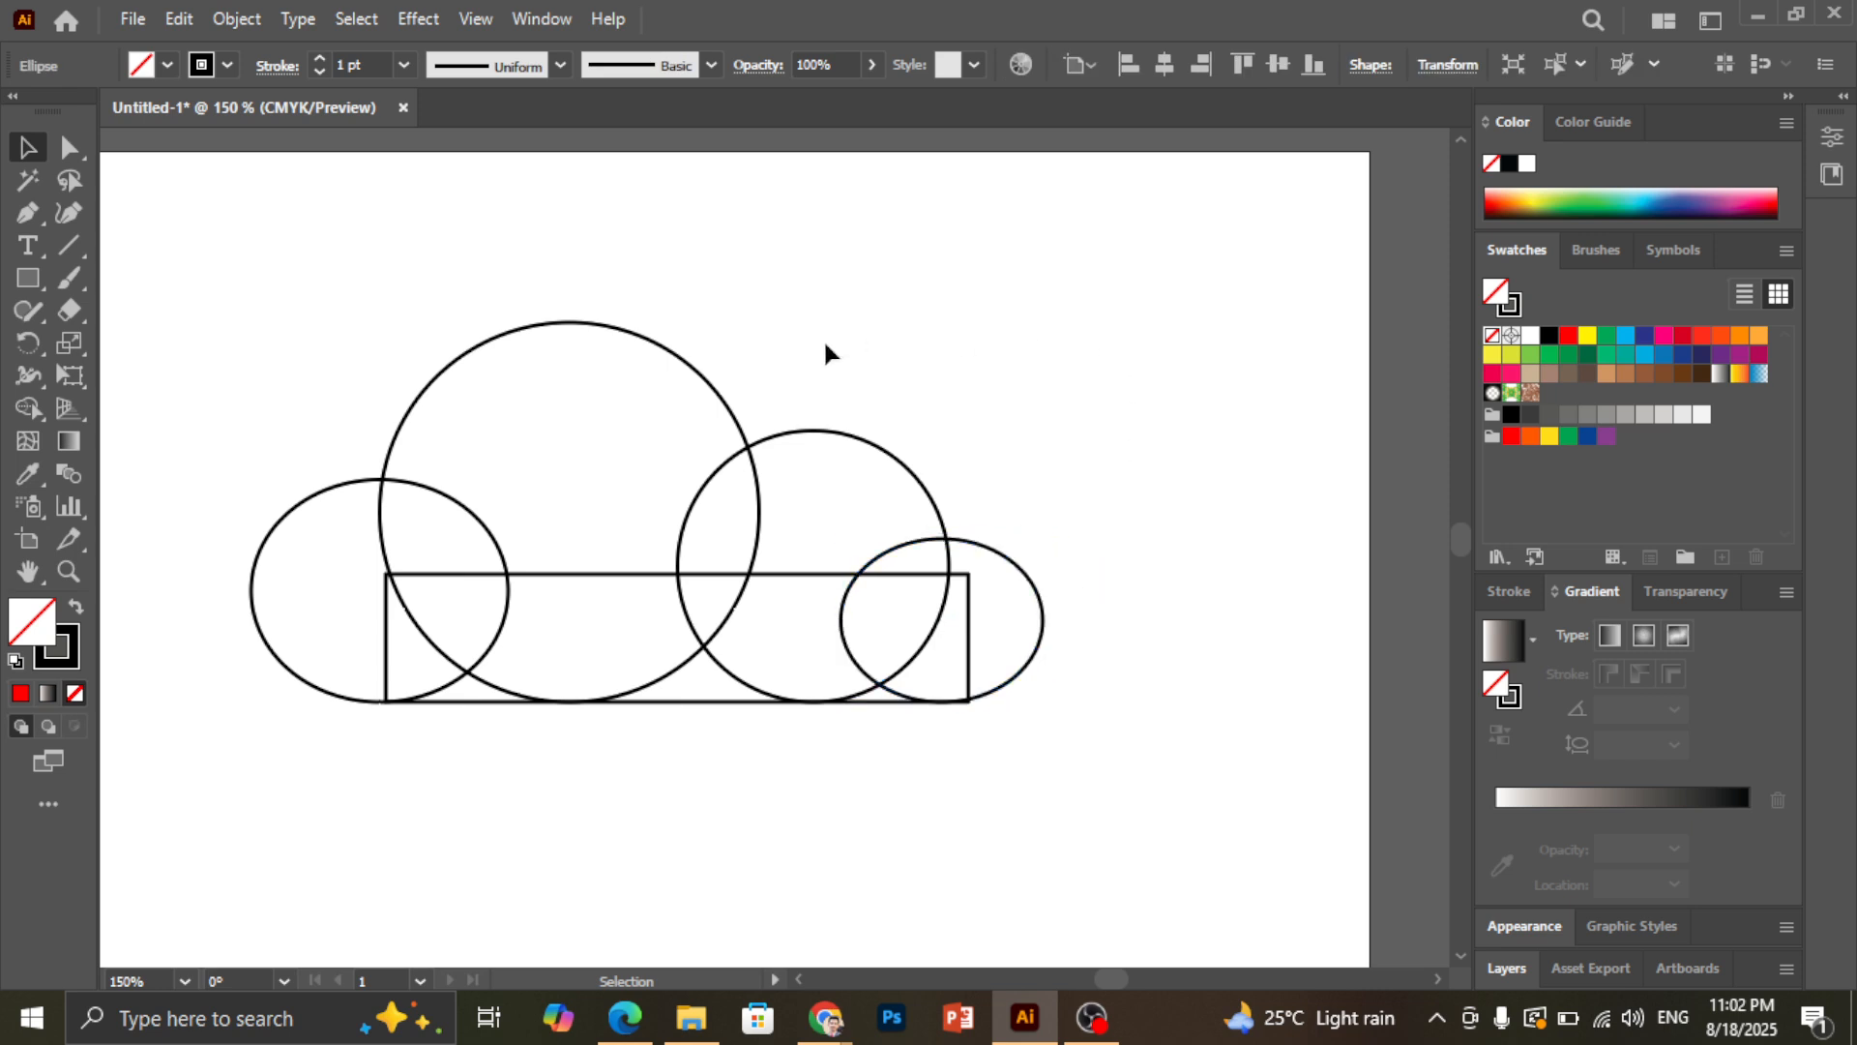
{"action": "scroll", "coordinate": [824, 327], "scroll_direction": "down", "scroll_amount": 1}
{"action": "scroll", "coordinate": [822, 317], "scroll_direction": "up", "scroll_amount": 1}
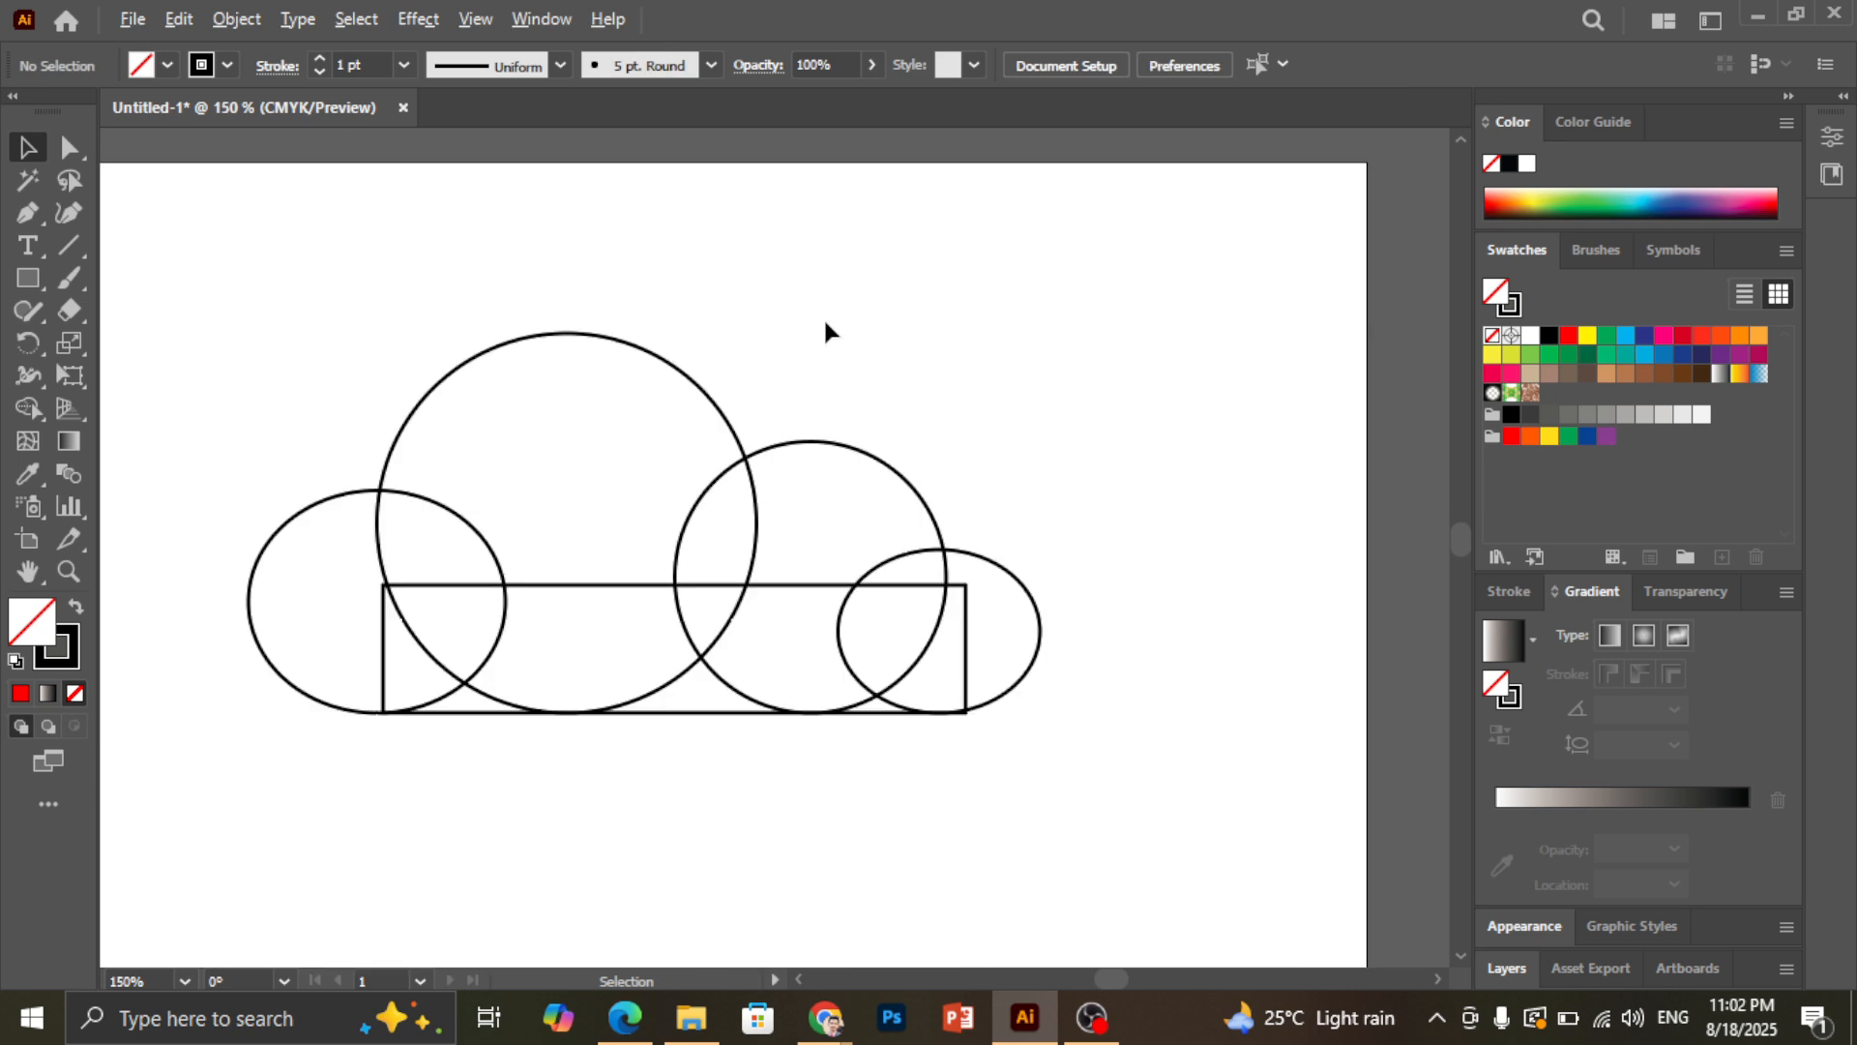
Shorten the rectangle to about 2.46 in wide, aligning its right edge with the medium circle's right side, and deselect it
{"action": "scroll", "coordinate": [960, 648], "scroll_direction": "up", "scroll_amount": 1}
{"action": "left_click", "coordinate": [958, 648]}
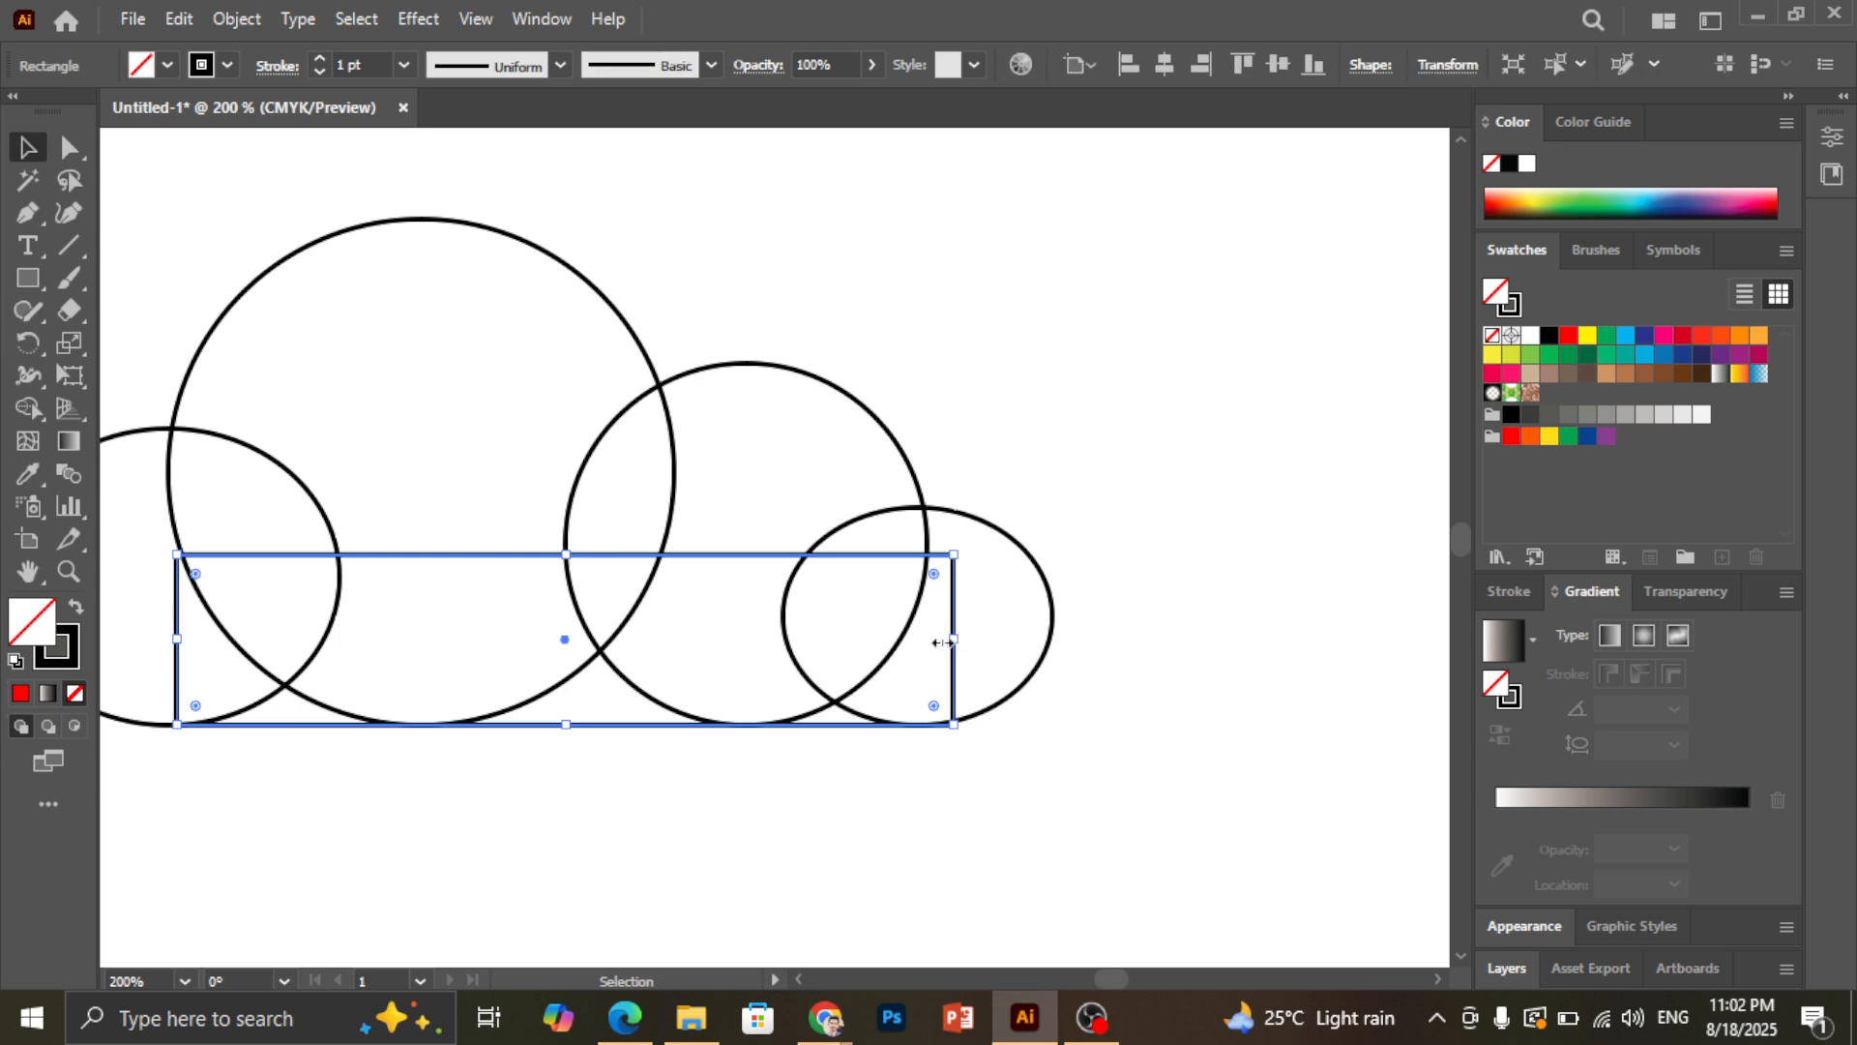
{"action": "left_click_drag", "start_coordinate": [944, 642], "coordinate": [927, 641]}
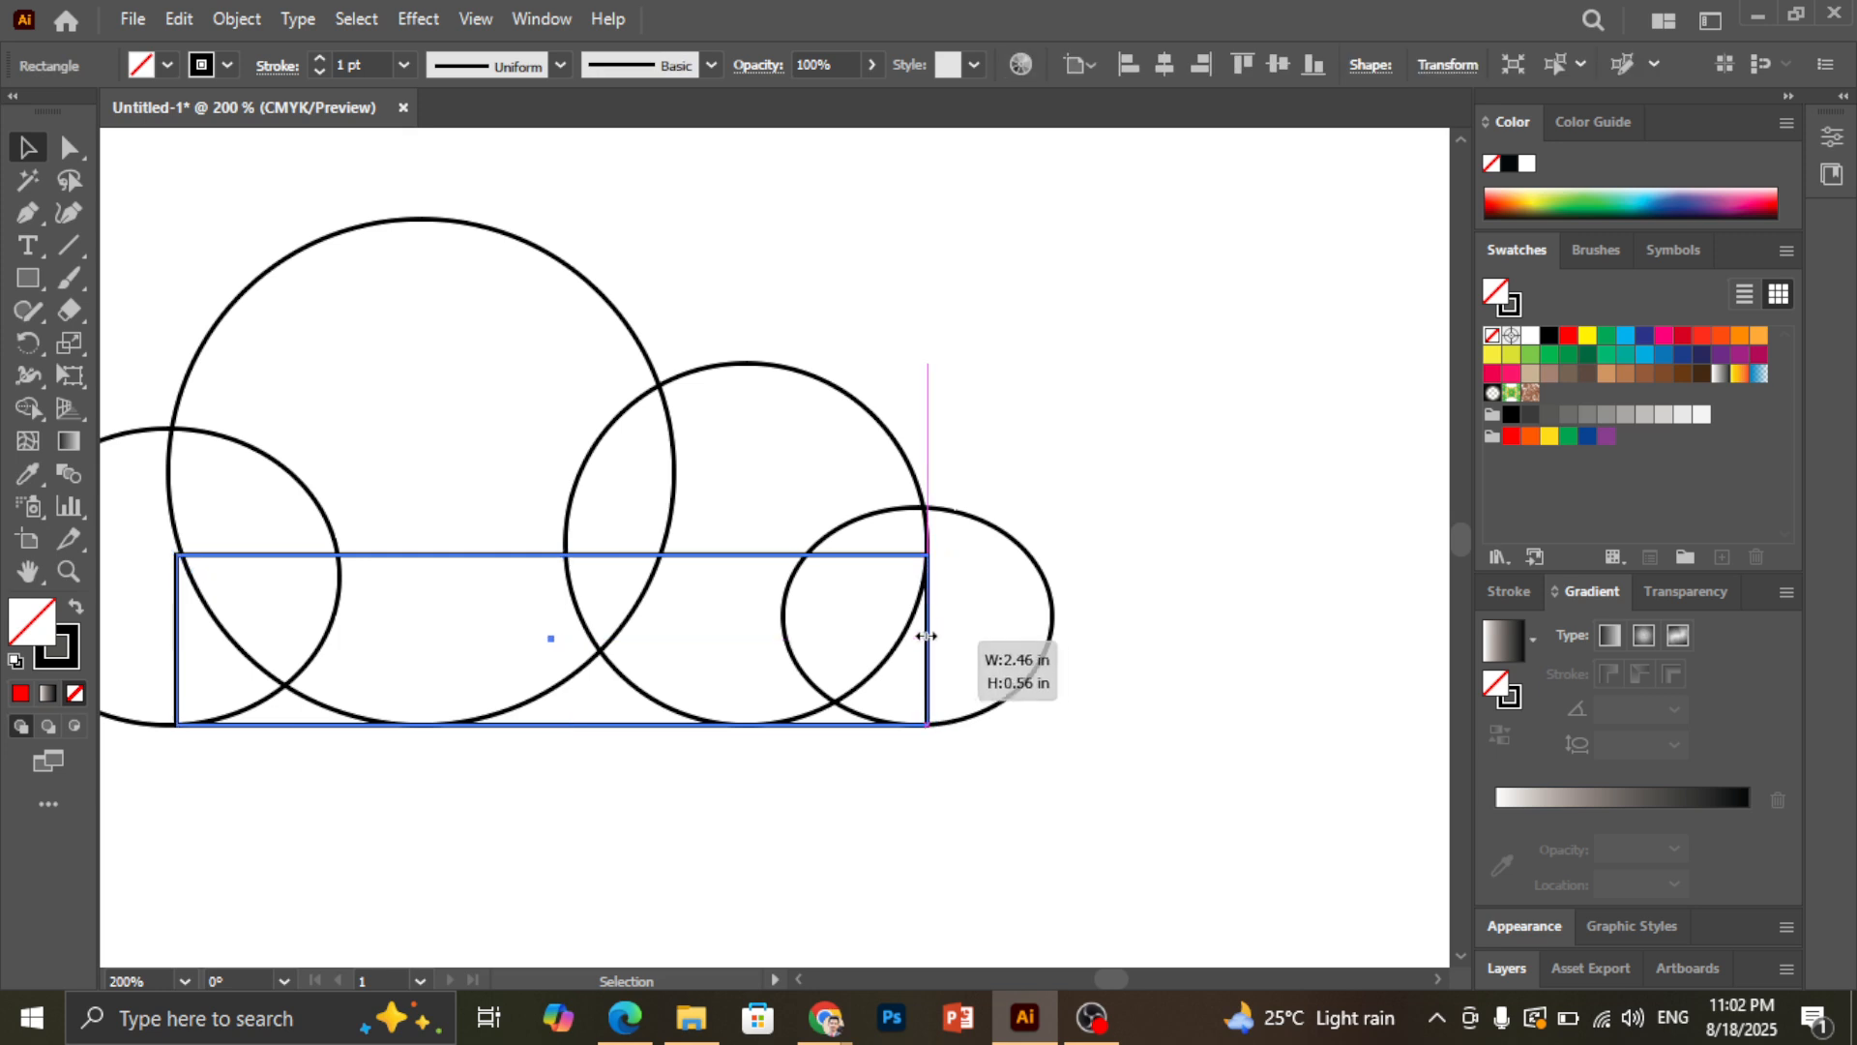
{"action": "left_click", "coordinate": [1123, 338]}
{"action": "scroll", "coordinate": [1086, 426], "scroll_direction": "down", "scroll_amount": 1}
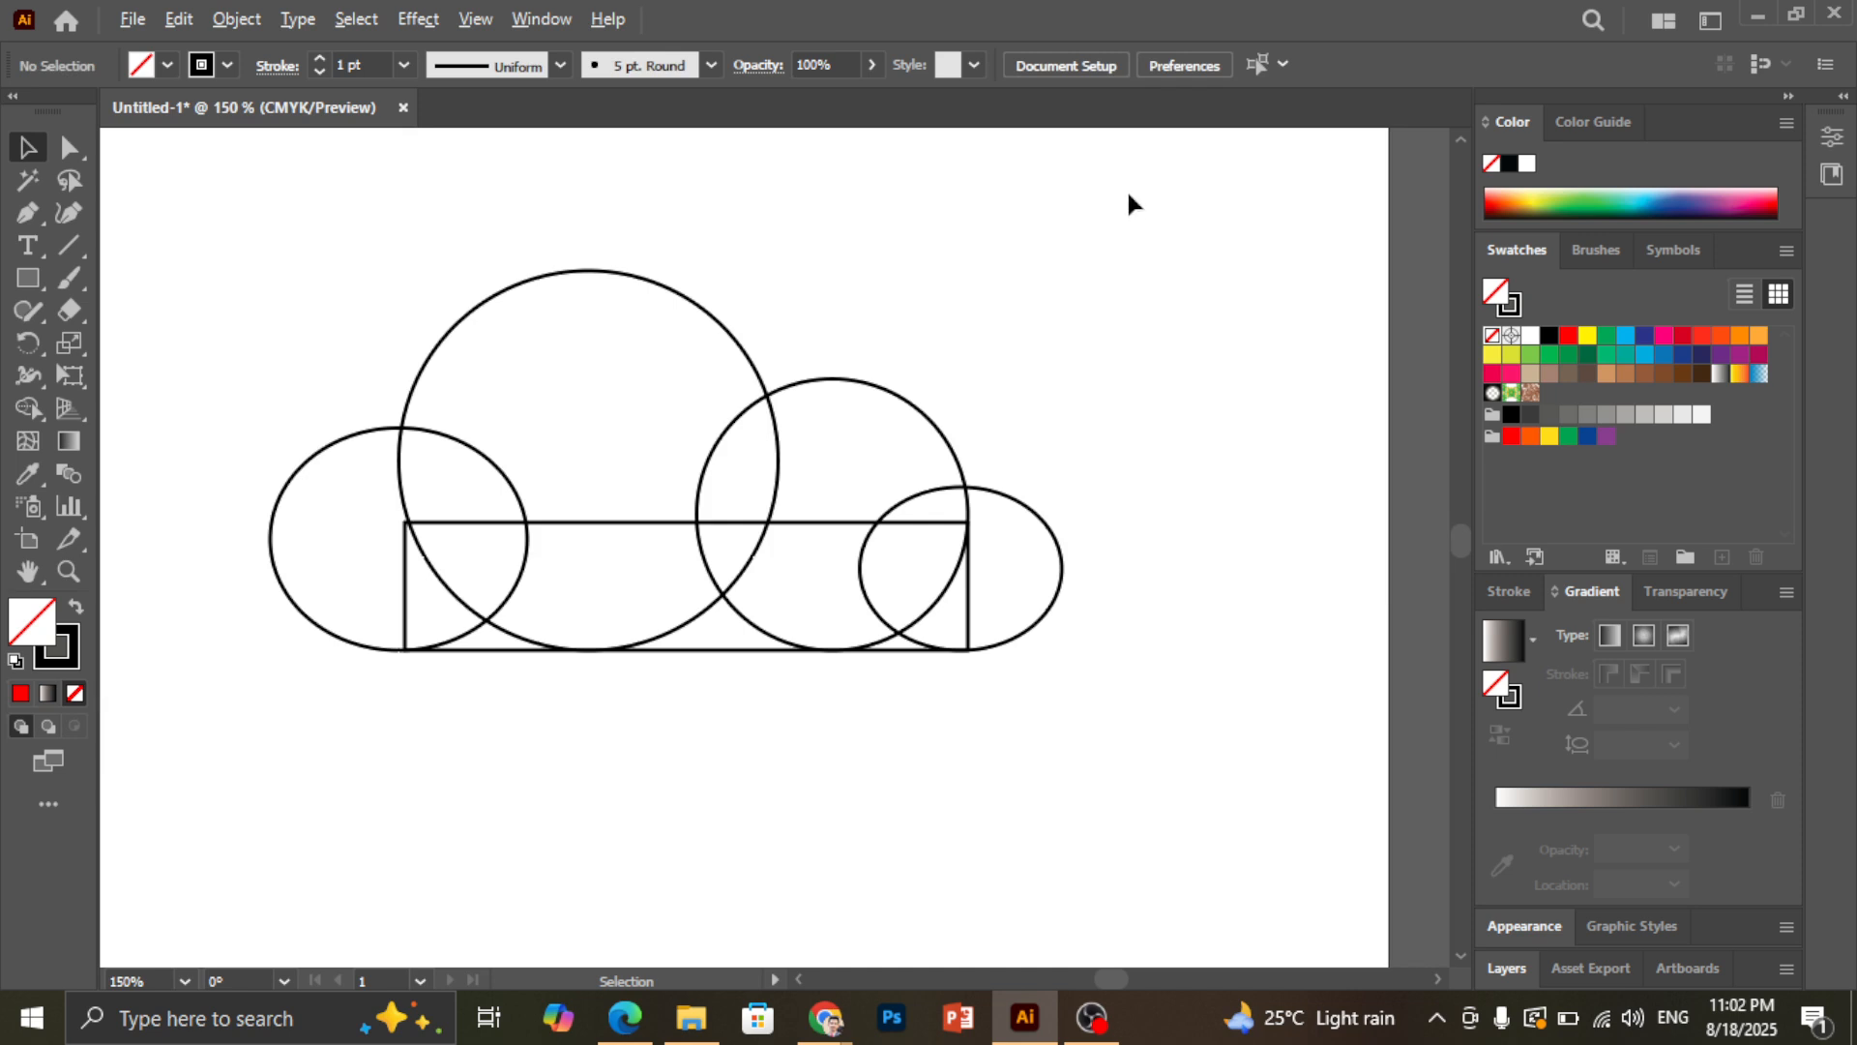
Demonstrate selecting only the five cloud shapes versus selecting all artwork, leaving everything deselected
{"action": "left_click_drag", "start_coordinate": [915, 360], "coordinate": [262, 712]}
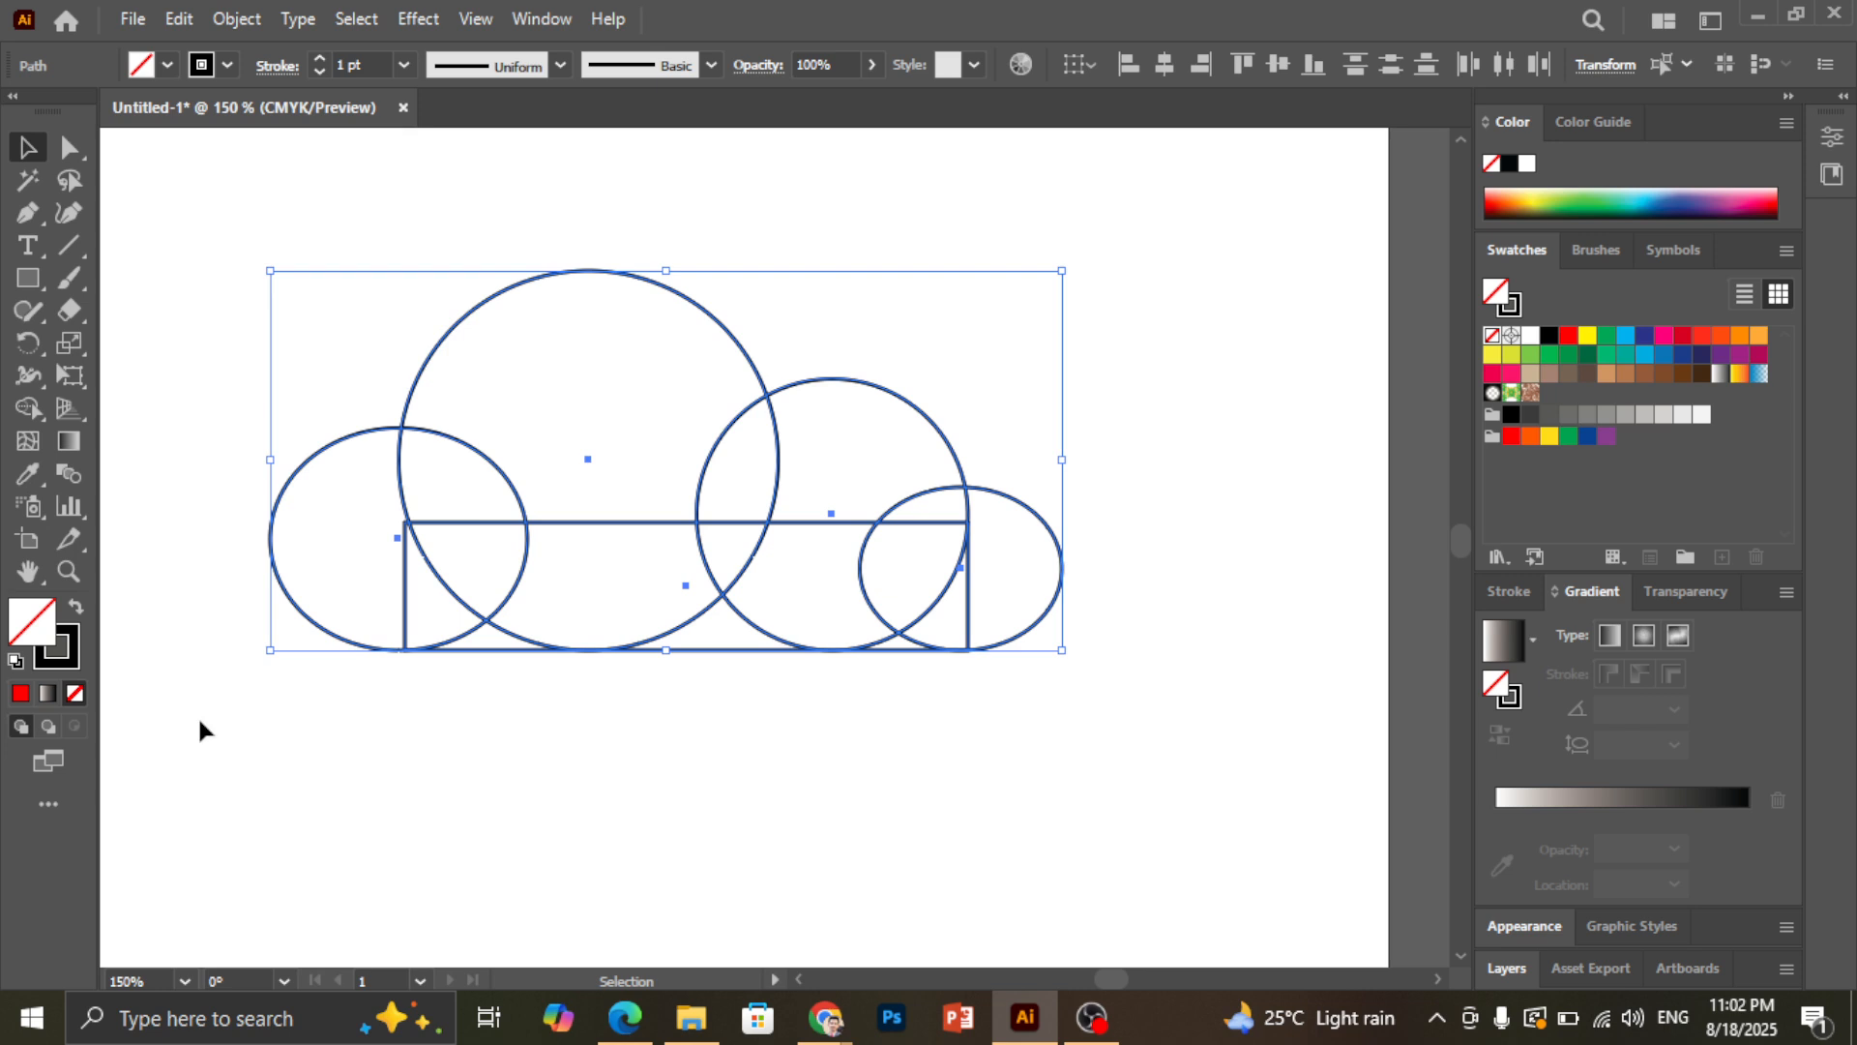
{"action": "left_click", "coordinate": [1127, 418]}
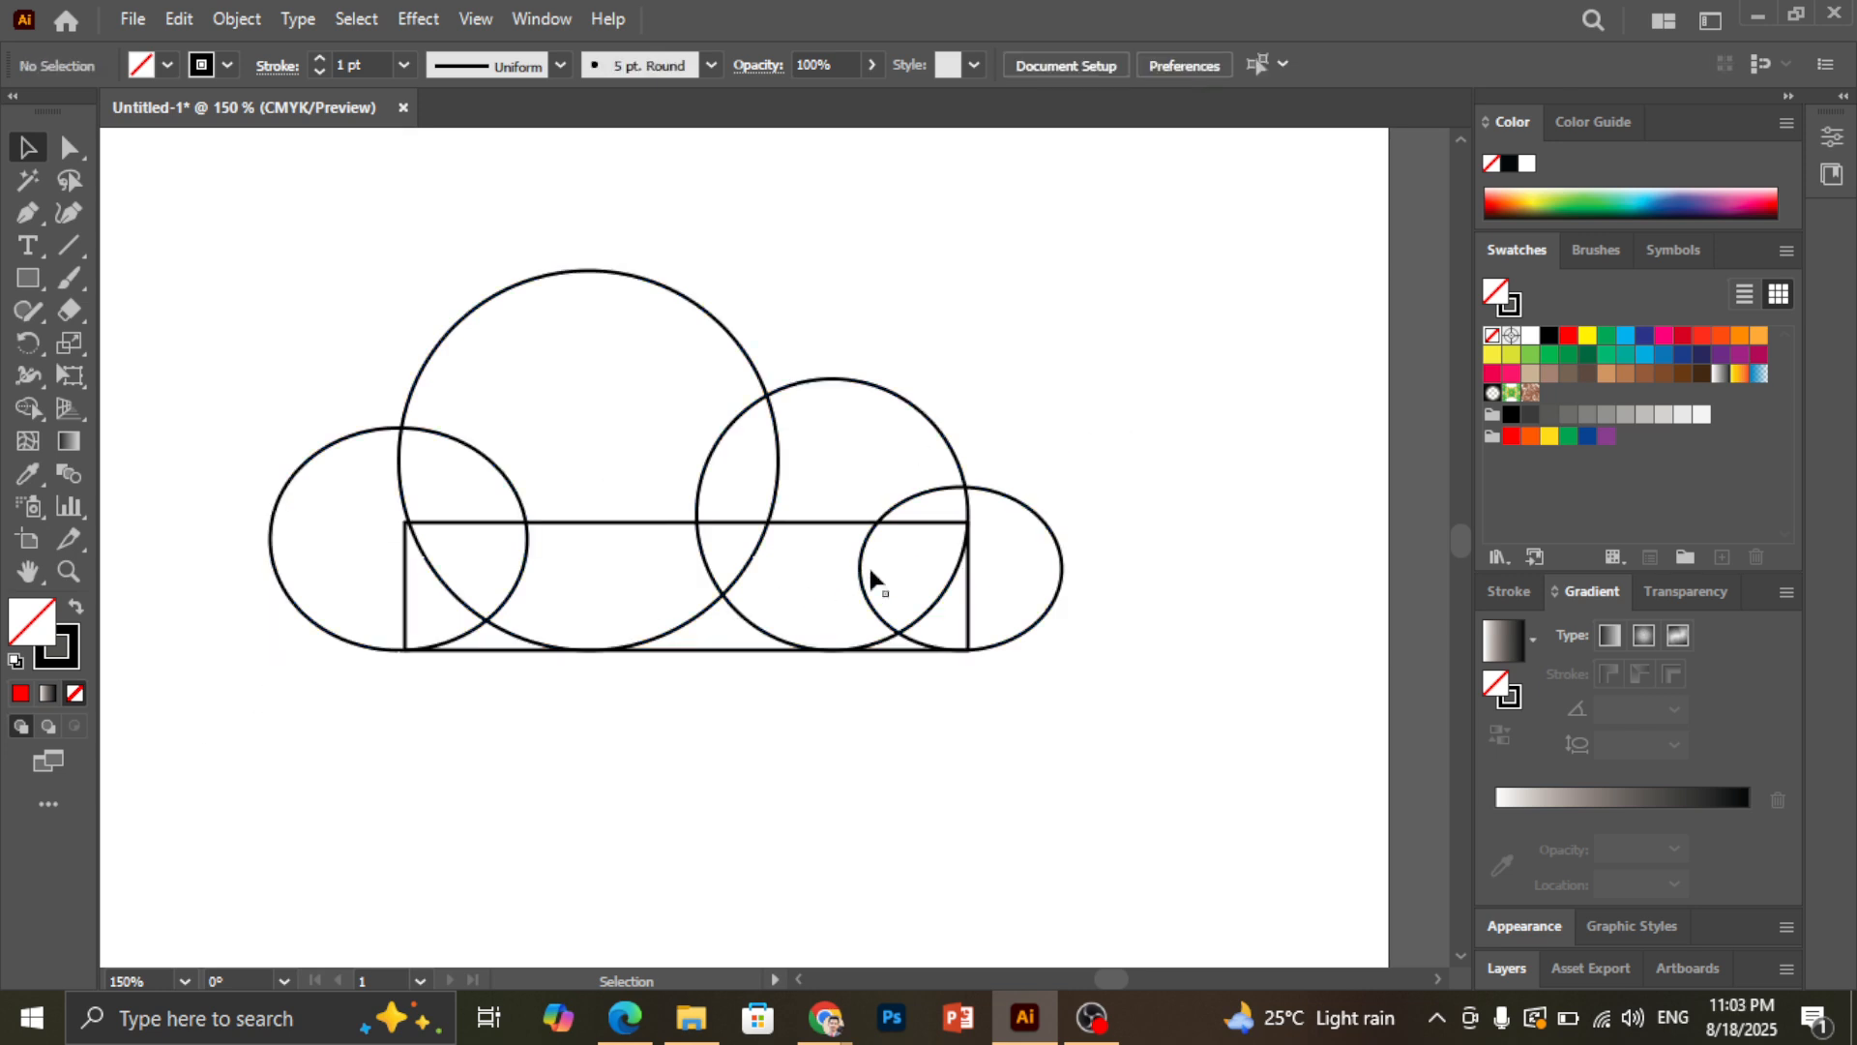
{"action": "scroll", "coordinate": [918, 566], "scroll_direction": "down", "scroll_amount": 2}
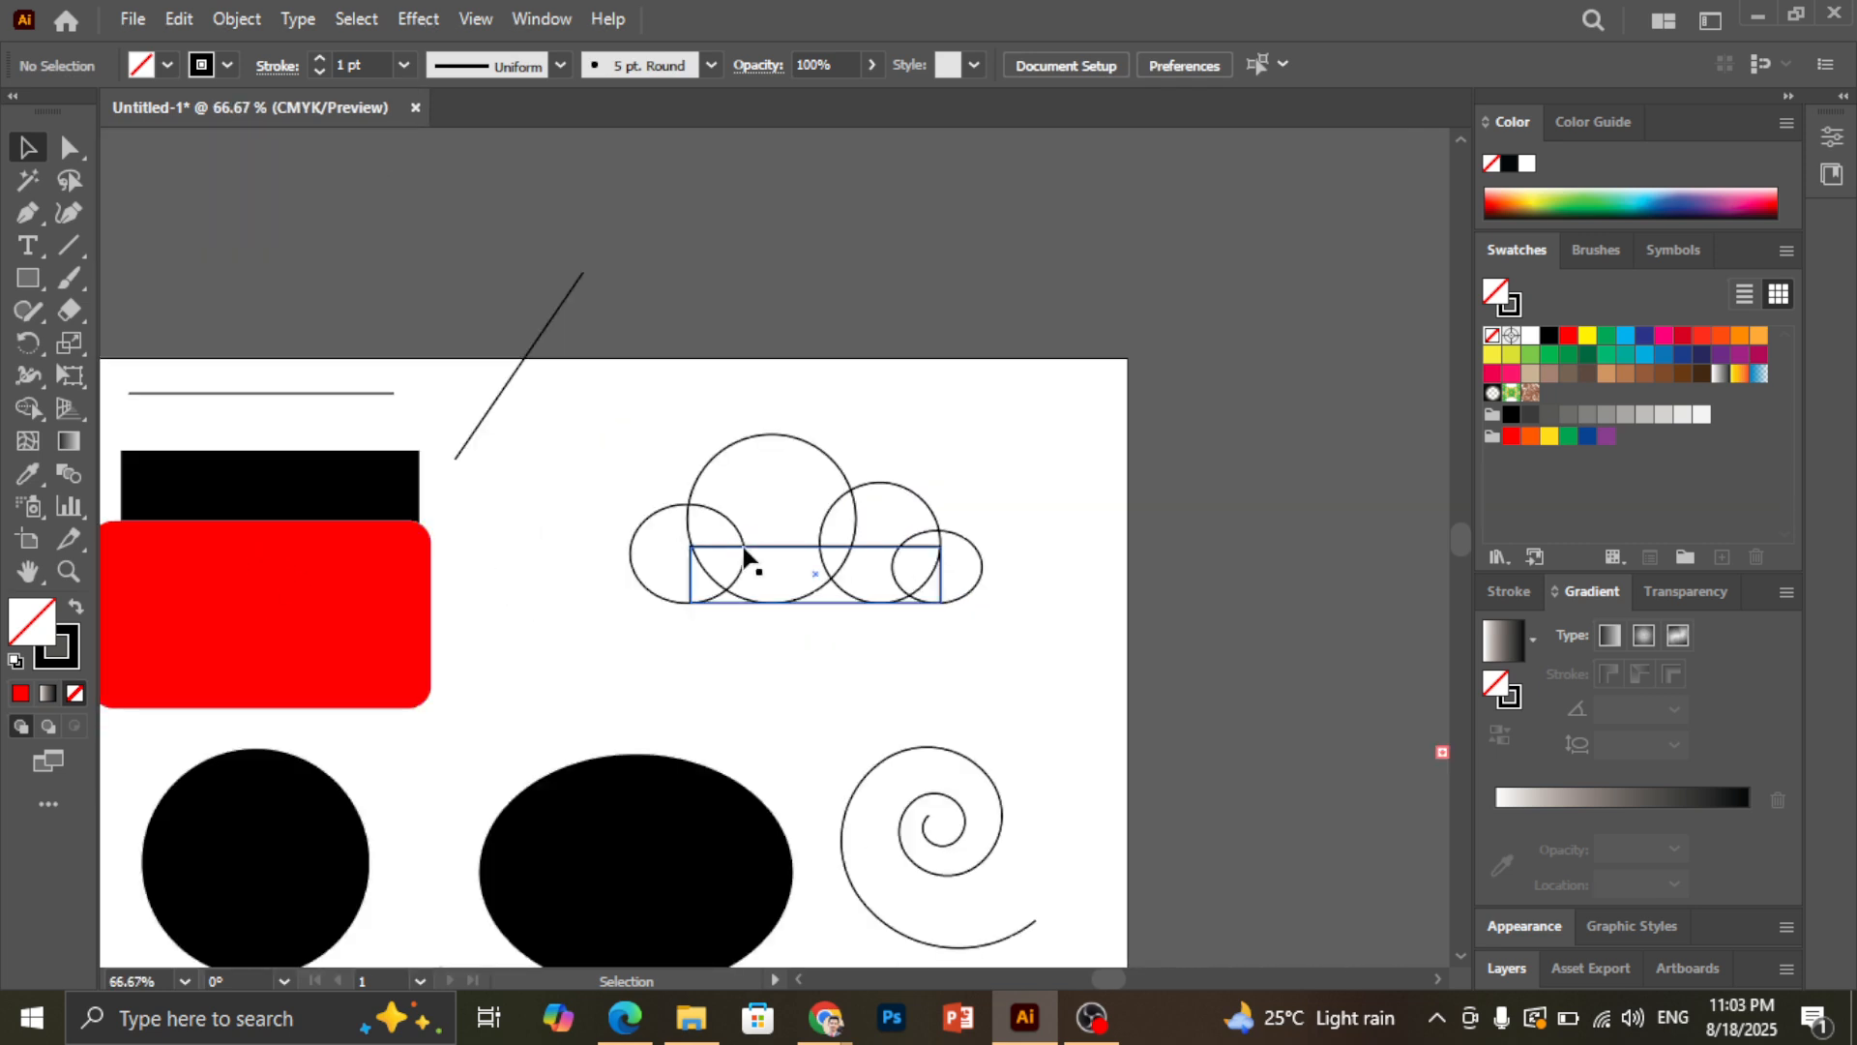
{"action": "key", "text": "ctrl+a"}
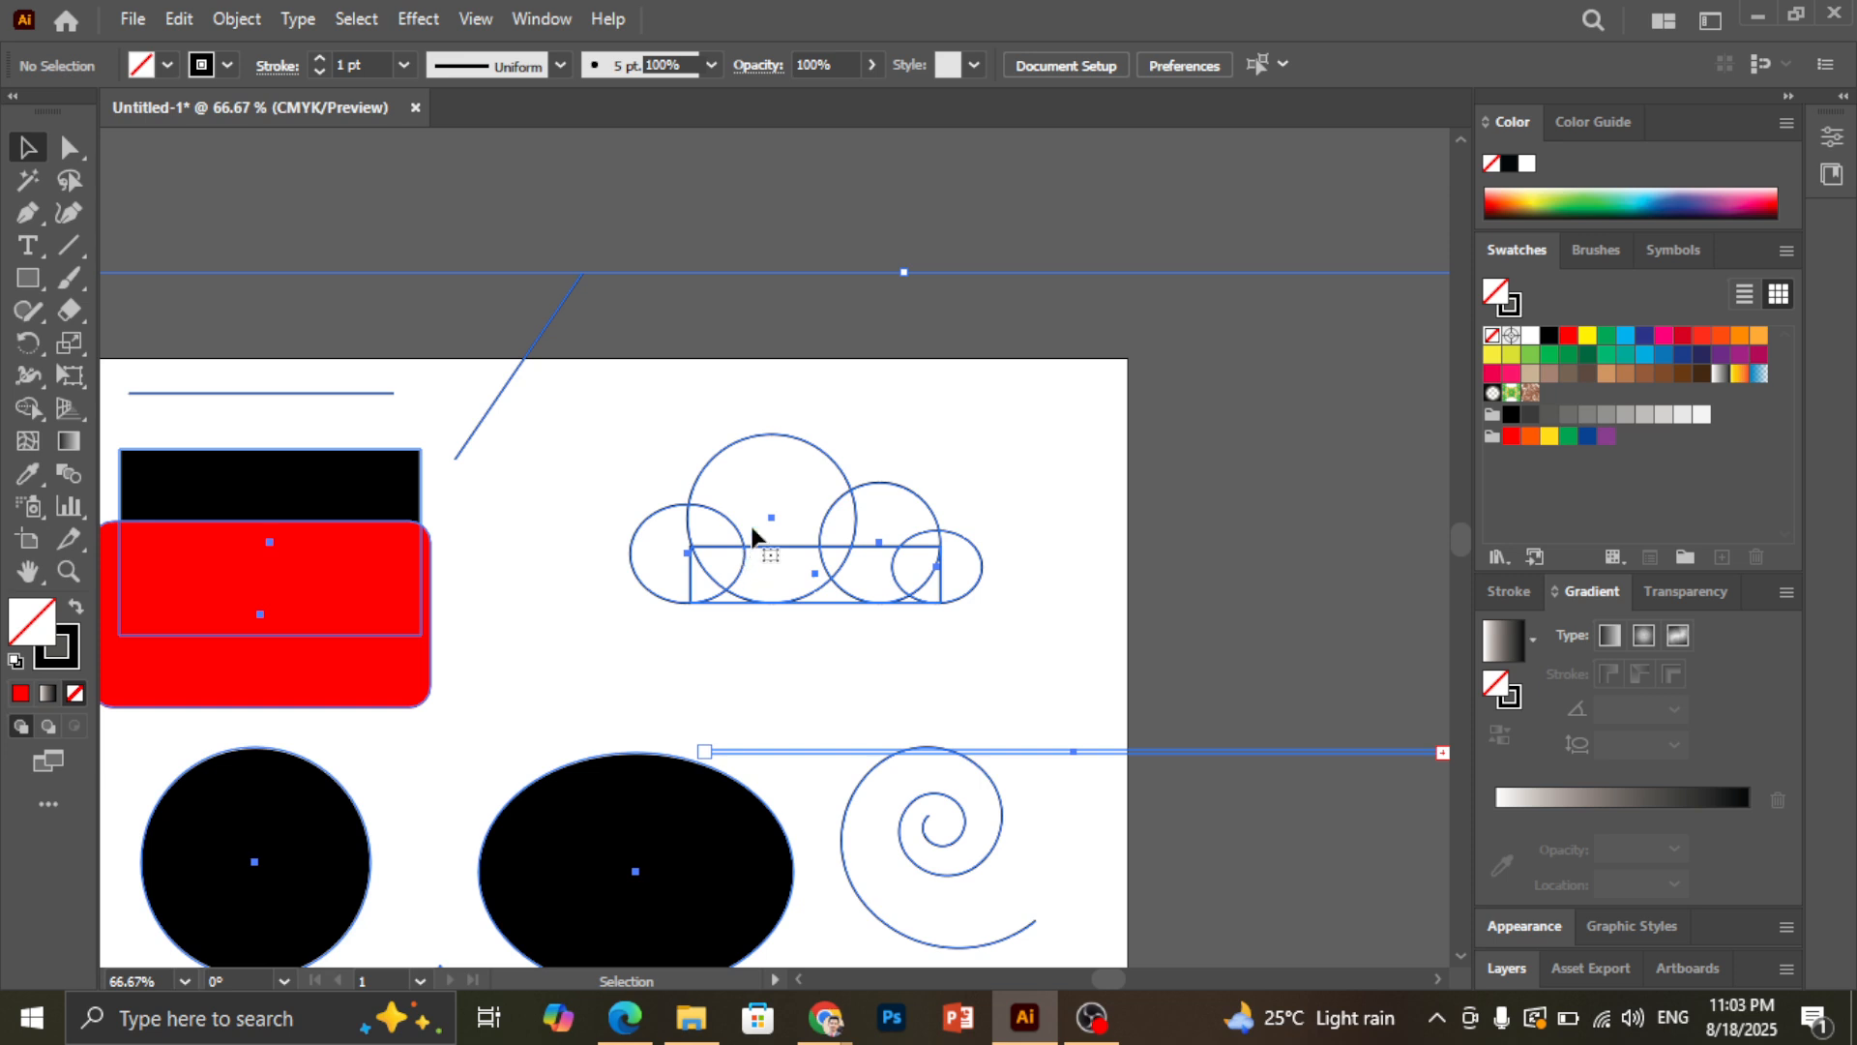
{"action": "left_click", "coordinate": [899, 290]}
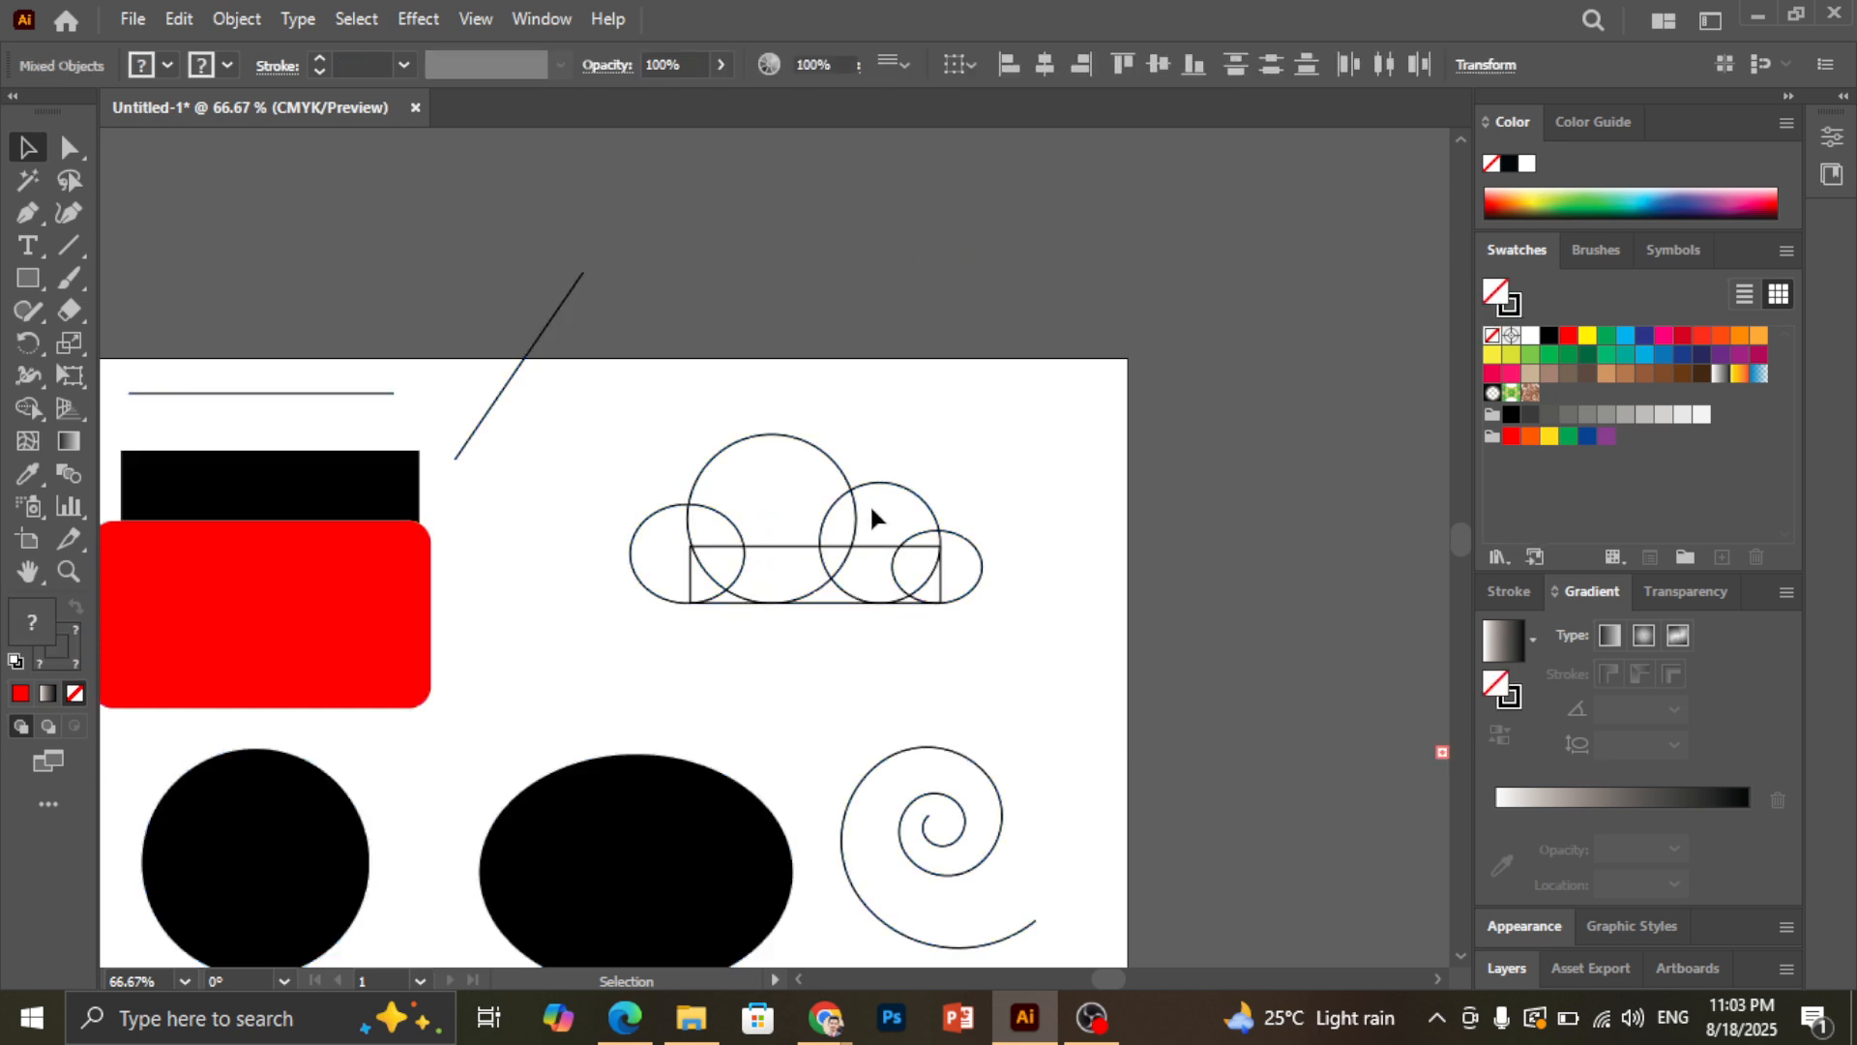
{"action": "scroll", "coordinate": [869, 503], "scroll_direction": "up", "scroll_amount": 2}
{"action": "left_click_drag", "start_coordinate": [1010, 437], "coordinate": [303, 760]}
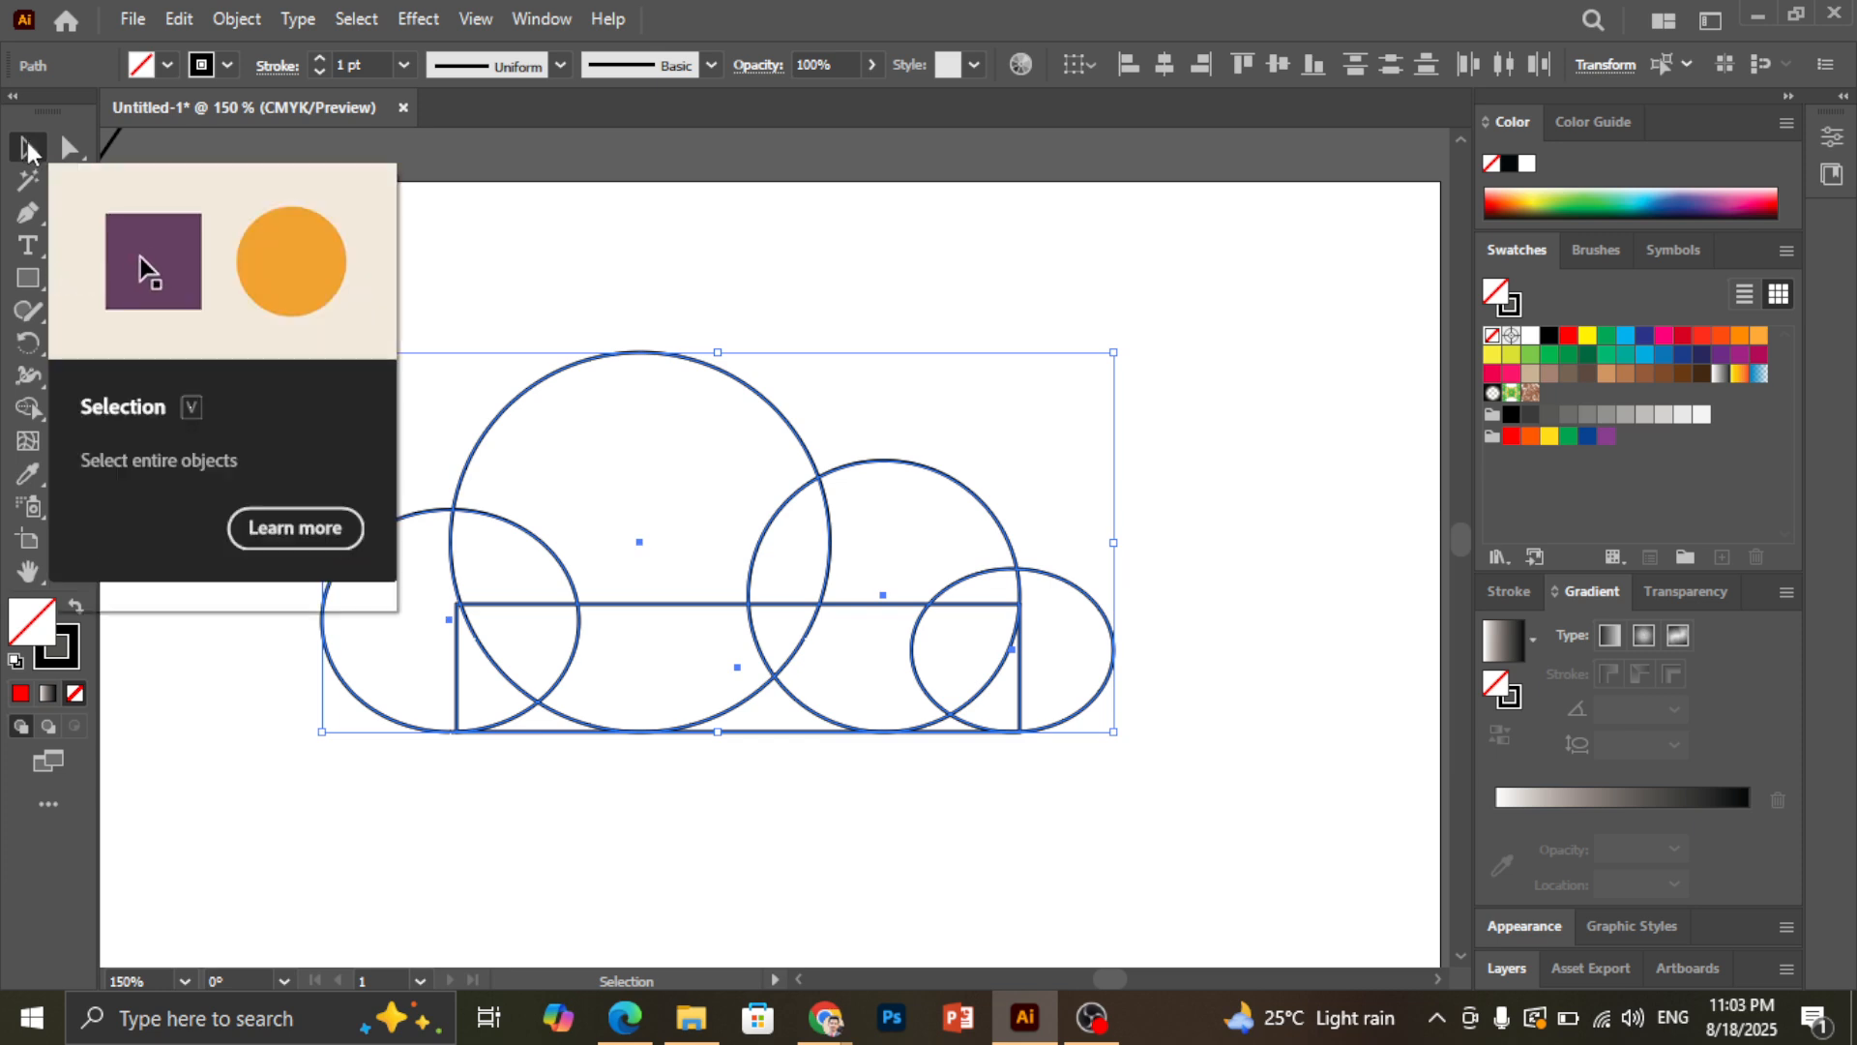
{"action": "left_click", "coordinate": [1207, 290]}
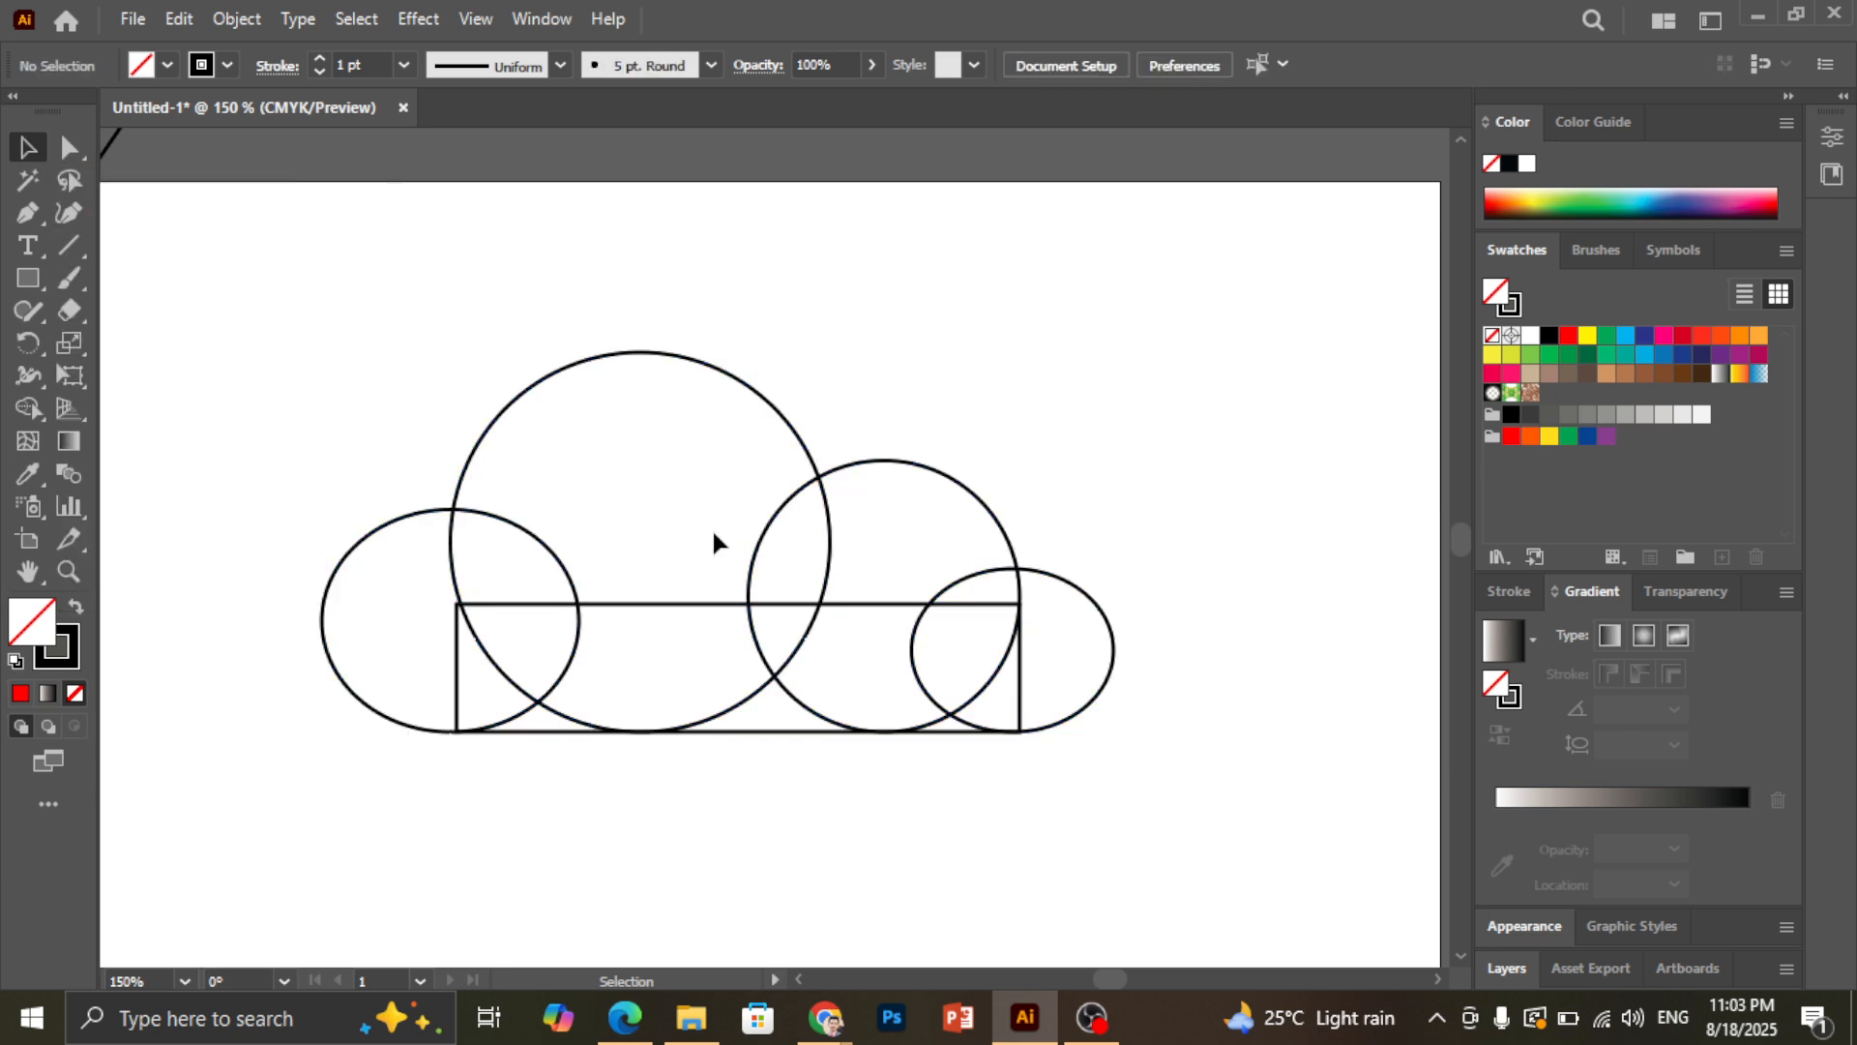
Try Shape Builder with a solid colour fill on the selected cloud shapes, undo the fill change, and deselect them
{"action": "key", "text": "ctrl+a"}
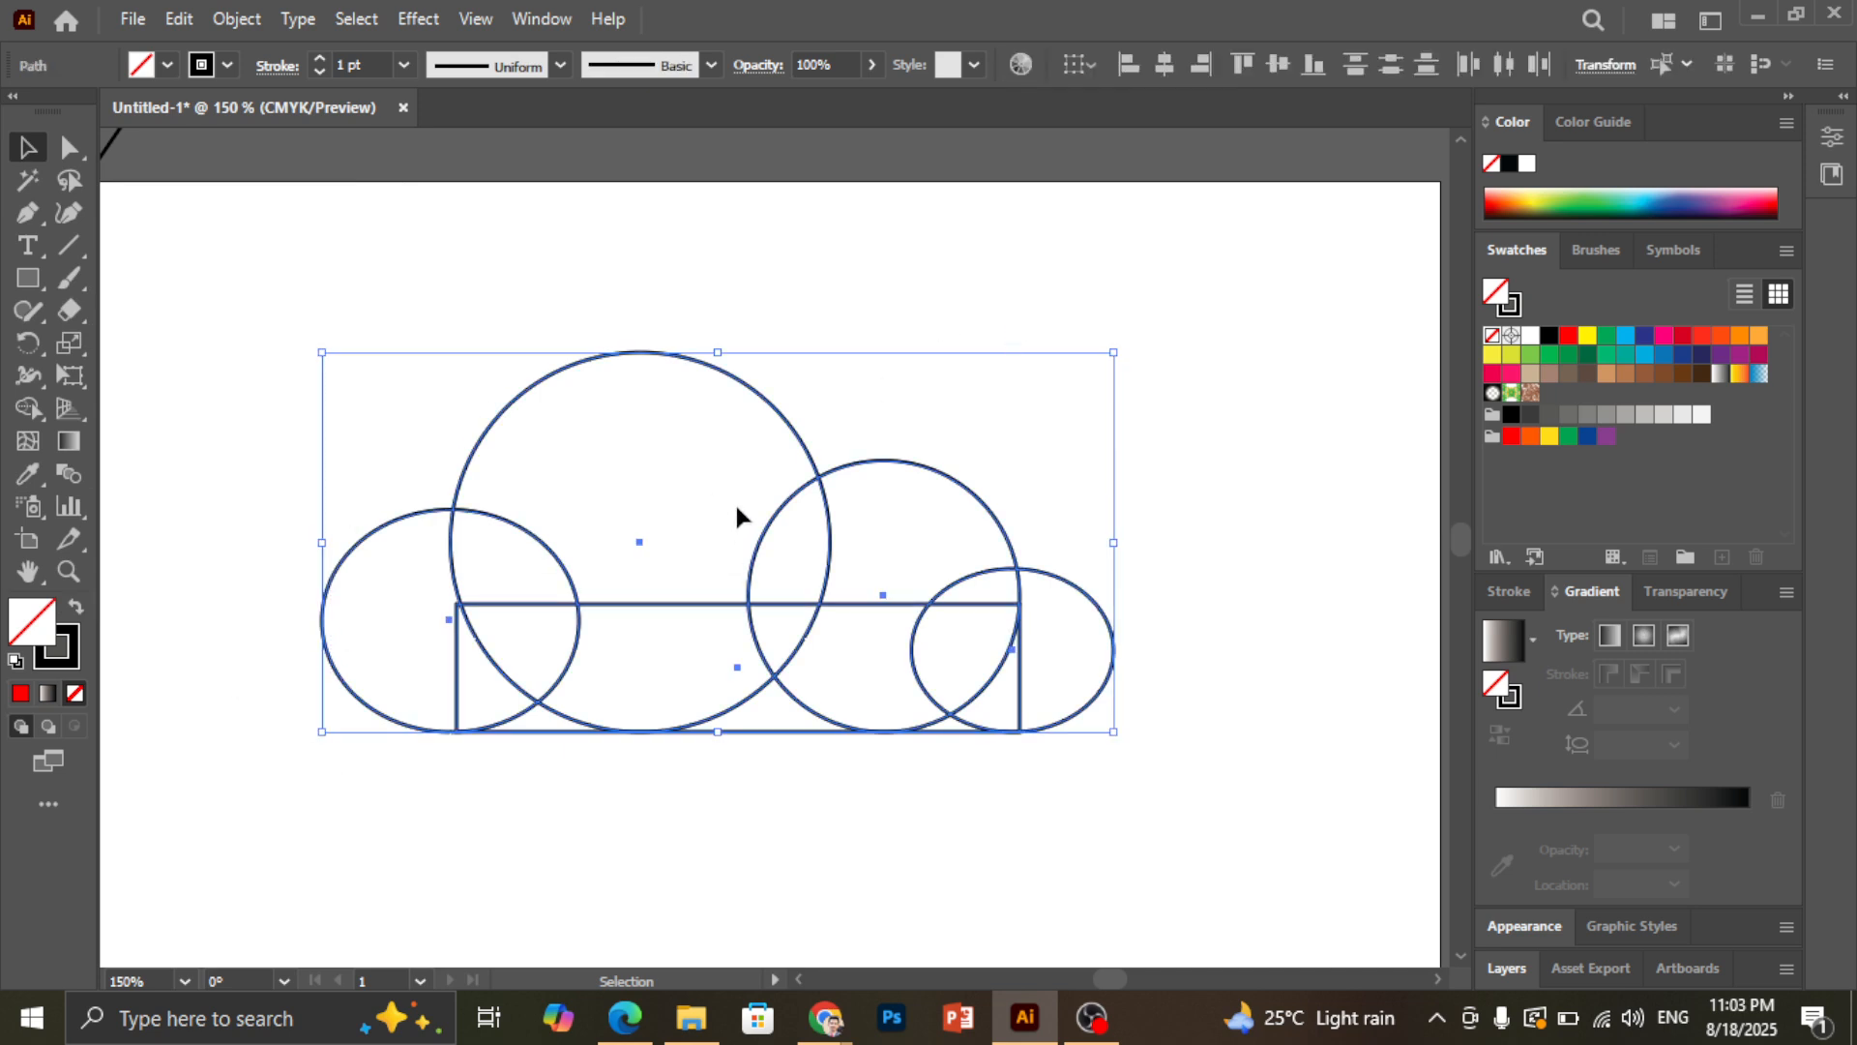
{"action": "left_click", "coordinate": [28, 407]}
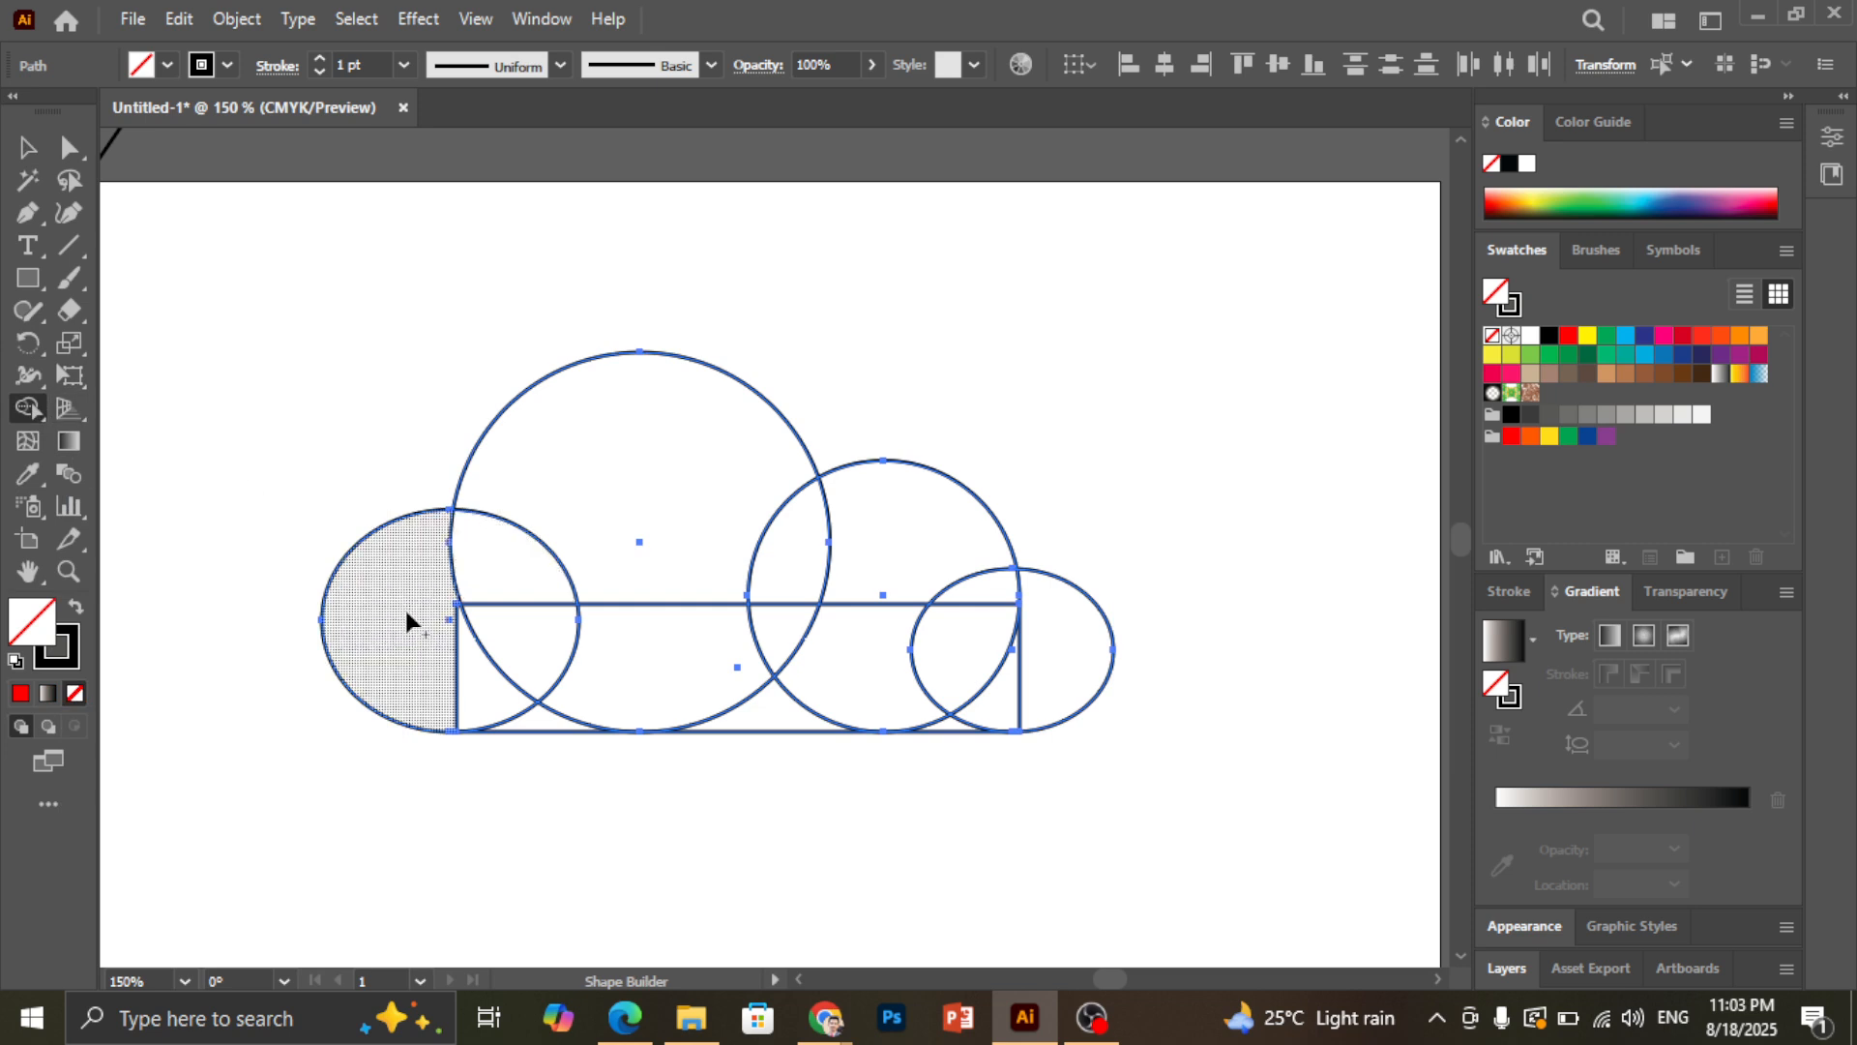
{"action": "left_click", "coordinate": [21, 693]}
{"action": "key", "text": "ctrl+z"}
{"action": "left_click", "coordinate": [26, 147]}
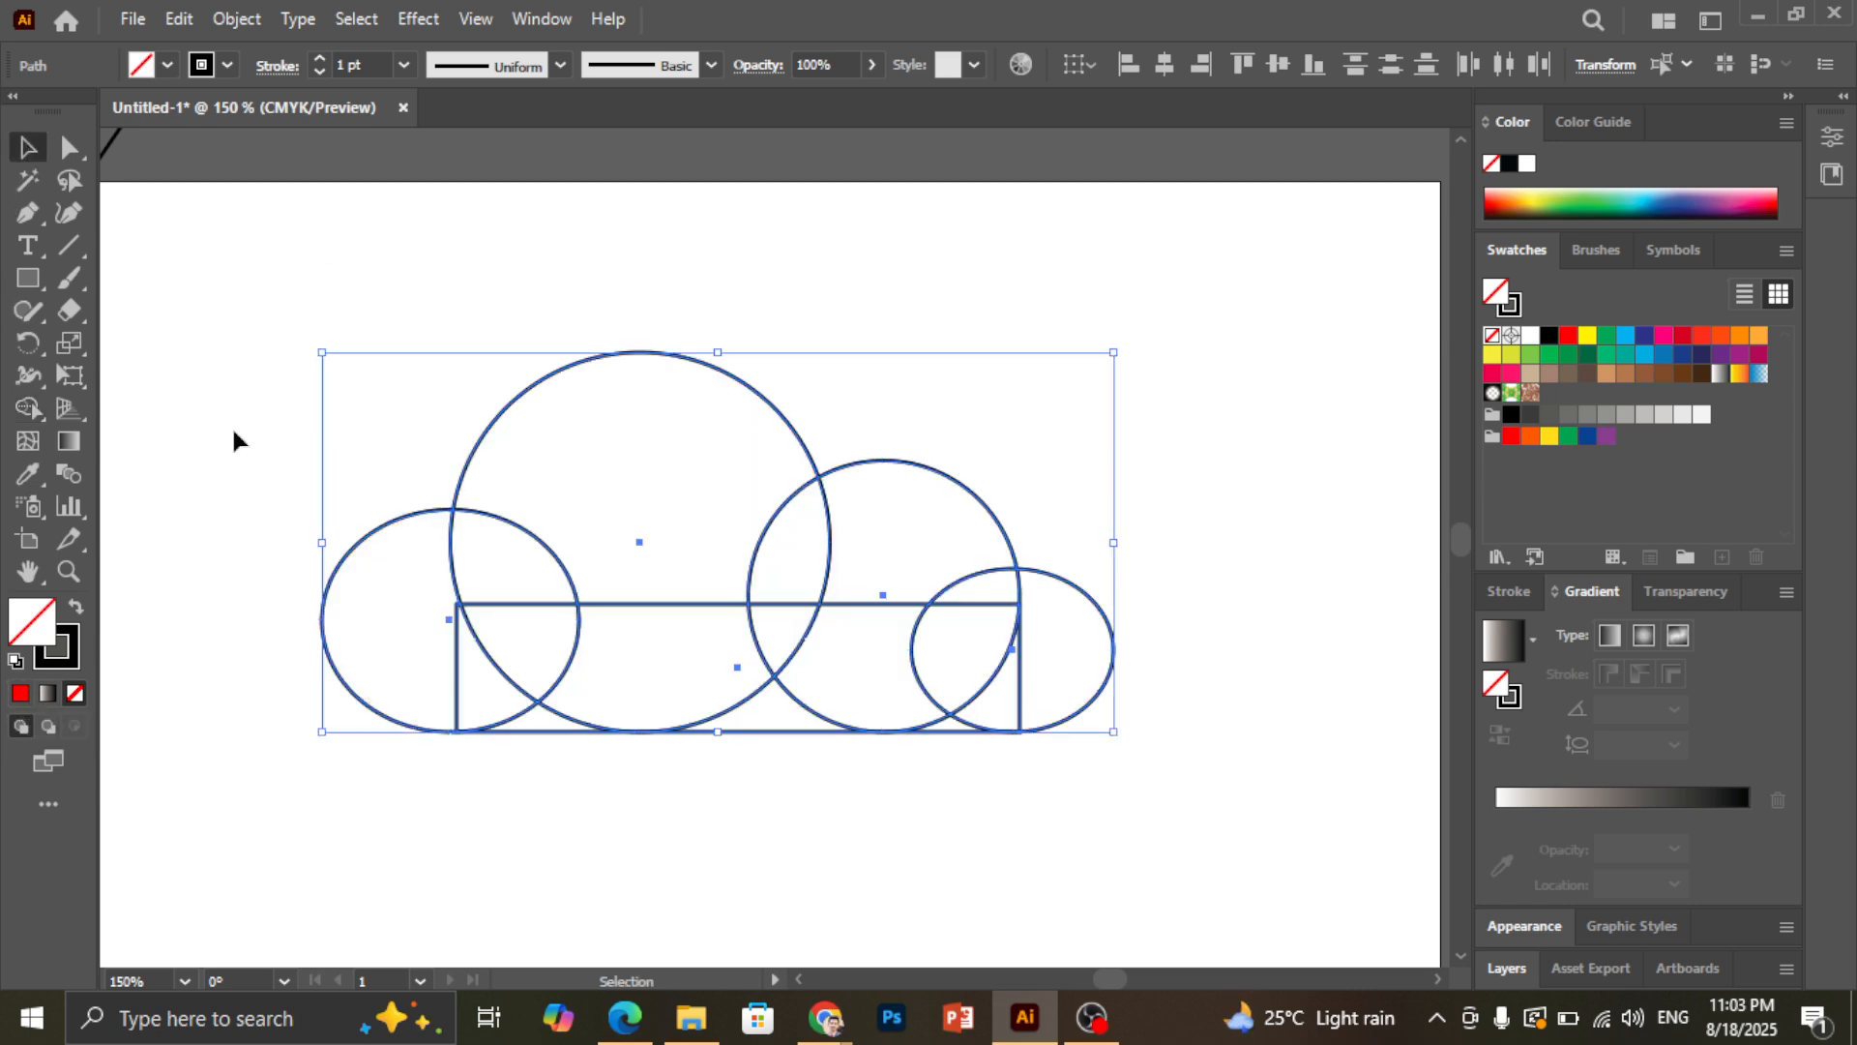
{"action": "left_click", "coordinate": [233, 440]}
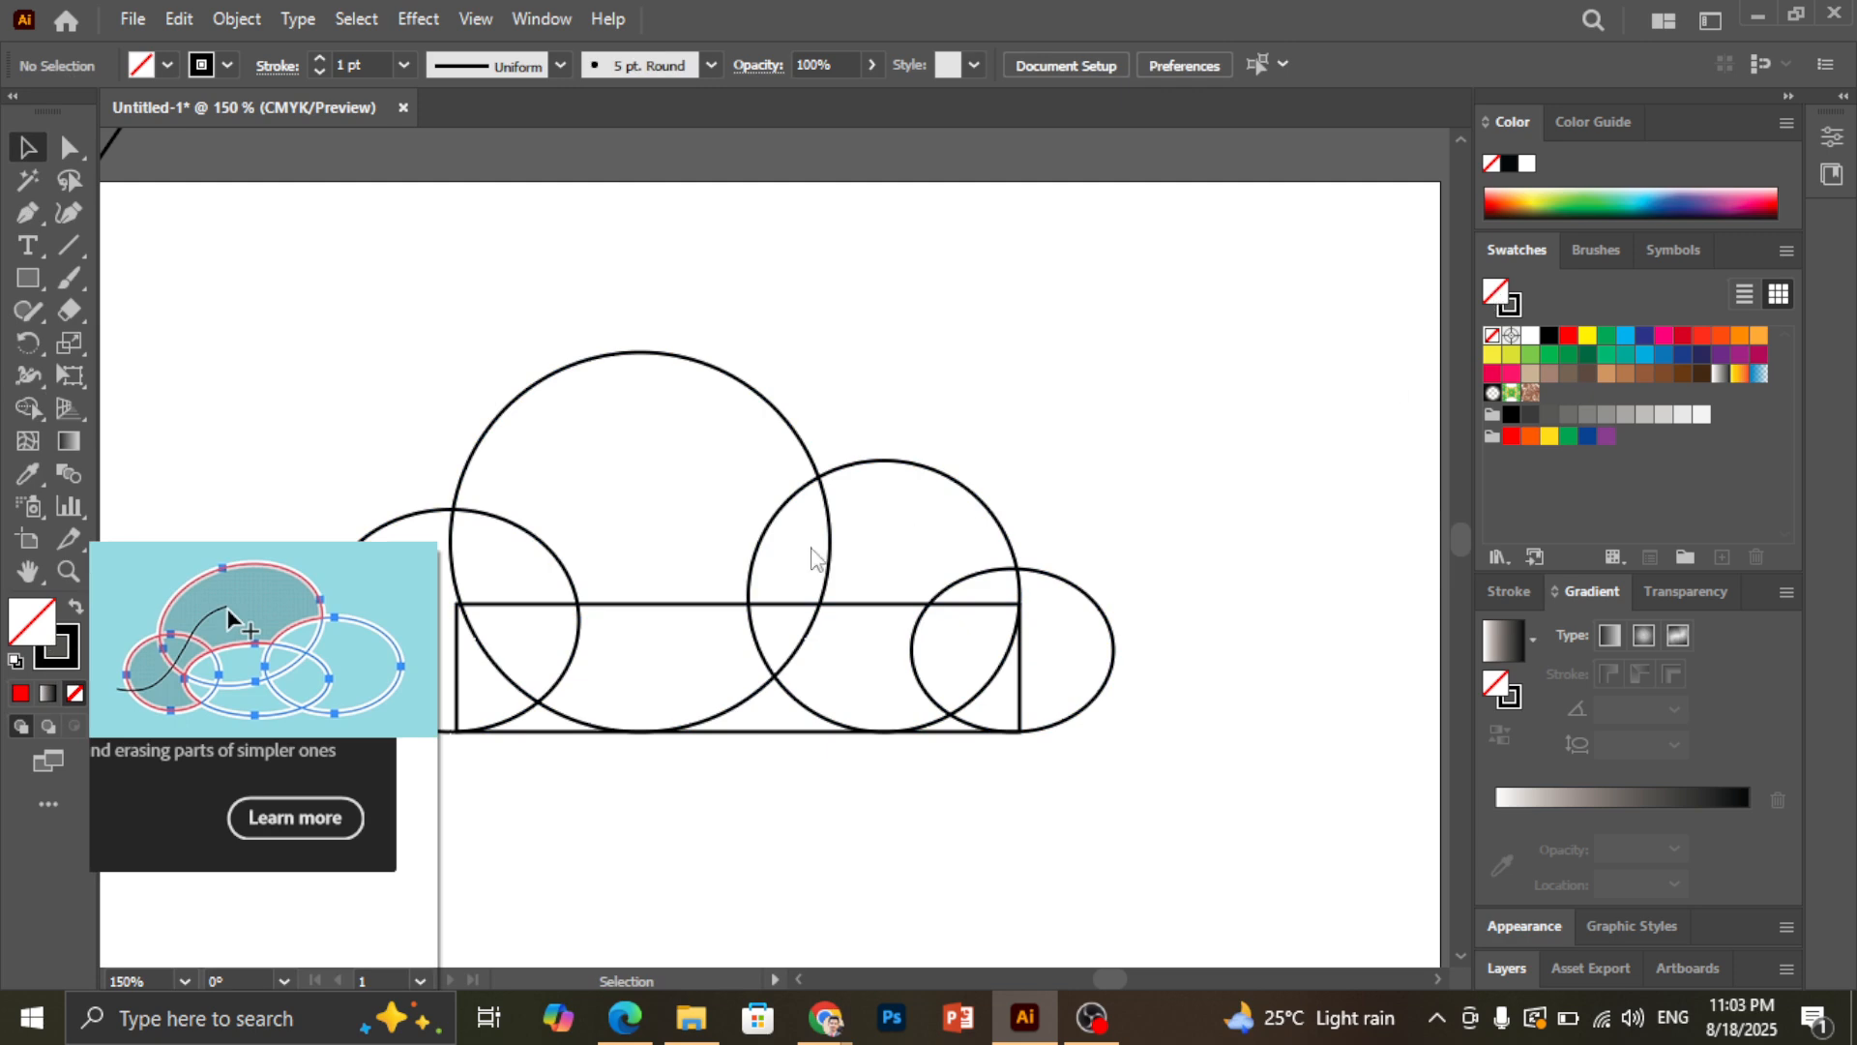
Set the fill to red with no stroke while nothing is selected
{"action": "double_click", "coordinate": [32, 622]}
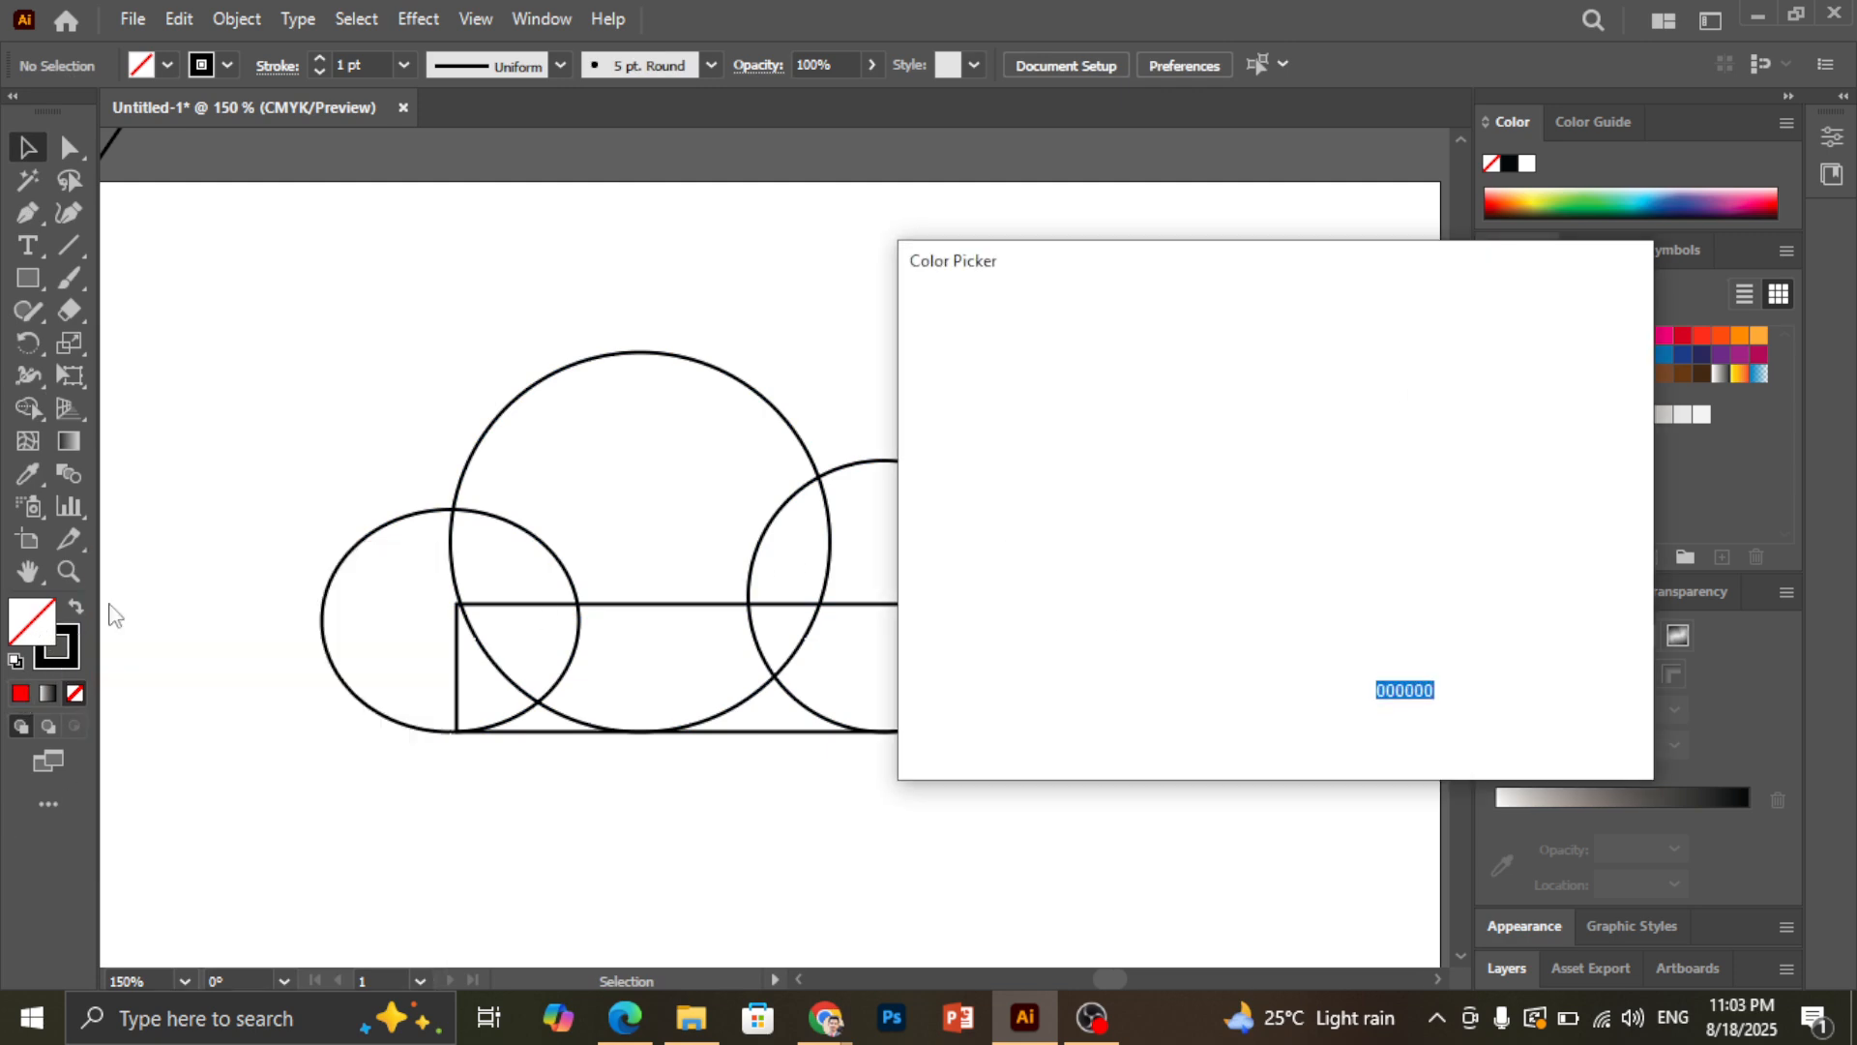
{"action": "left_click", "coordinate": [1549, 404]}
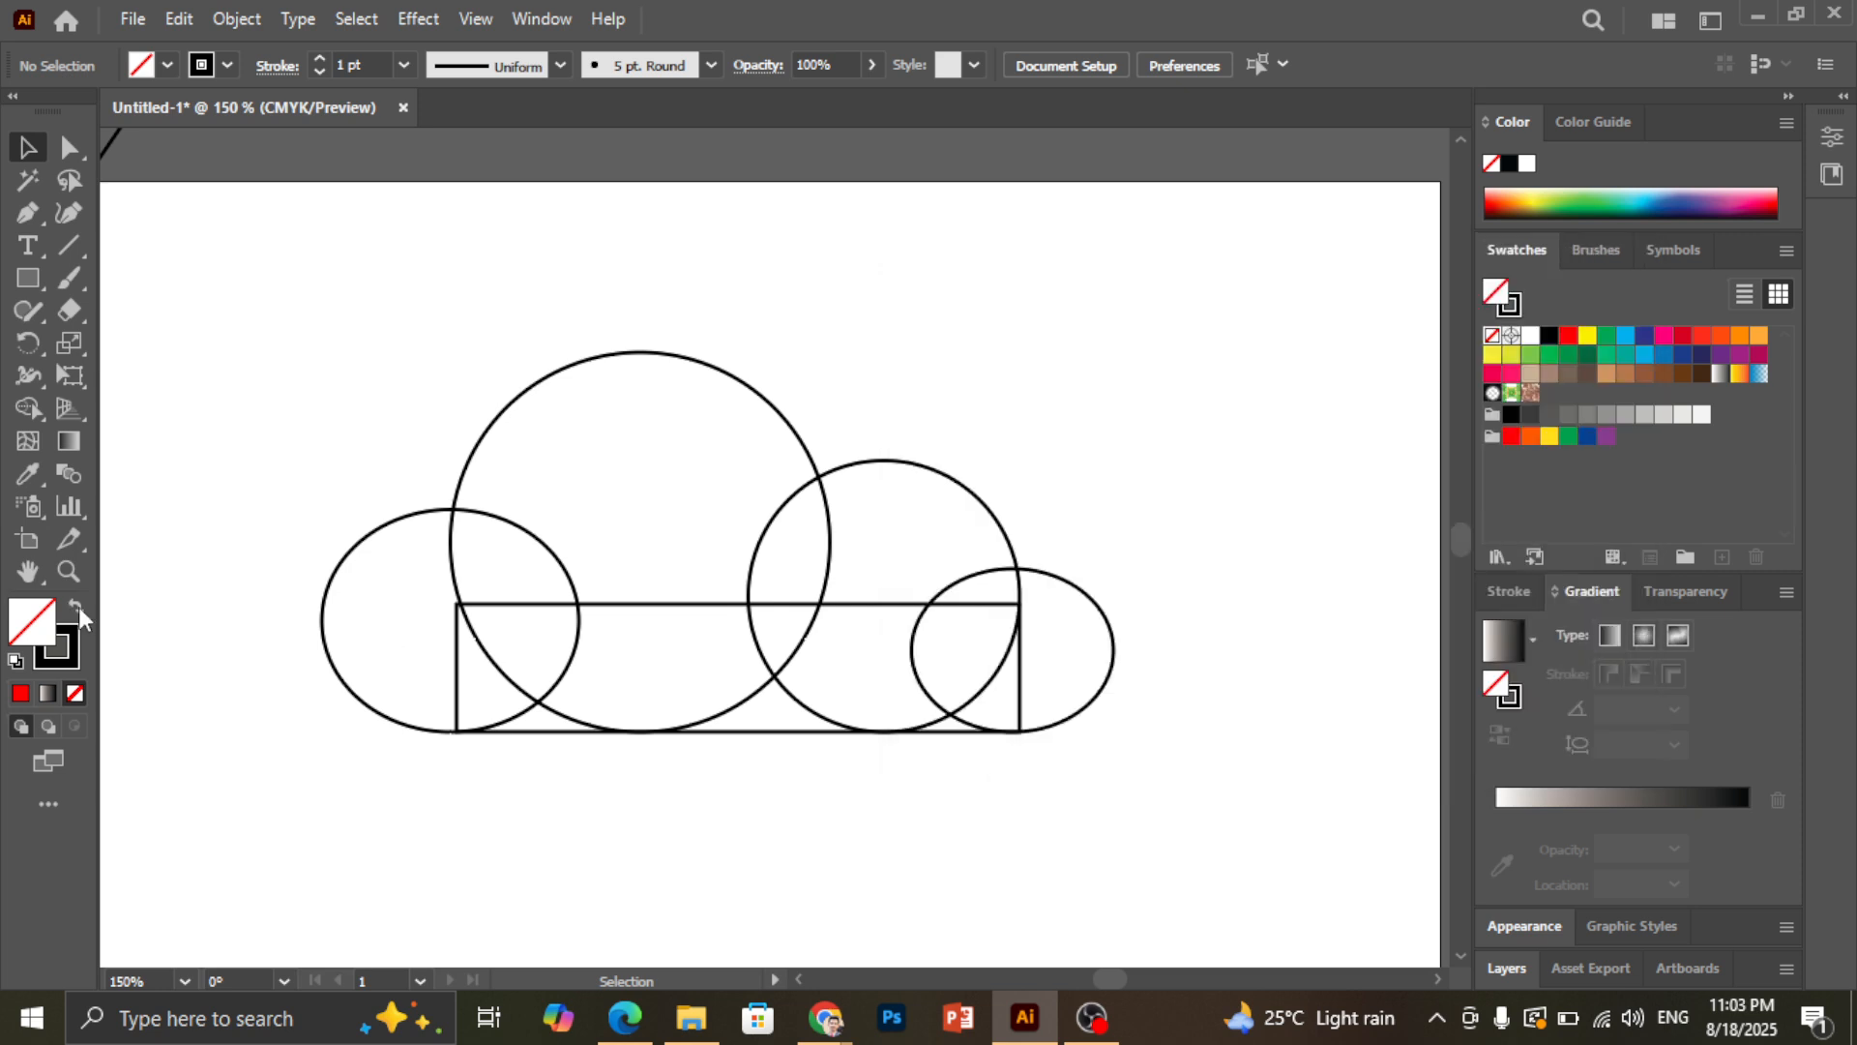
{"action": "left_click", "coordinate": [76, 606]}
{"action": "left_click", "coordinate": [22, 694]}
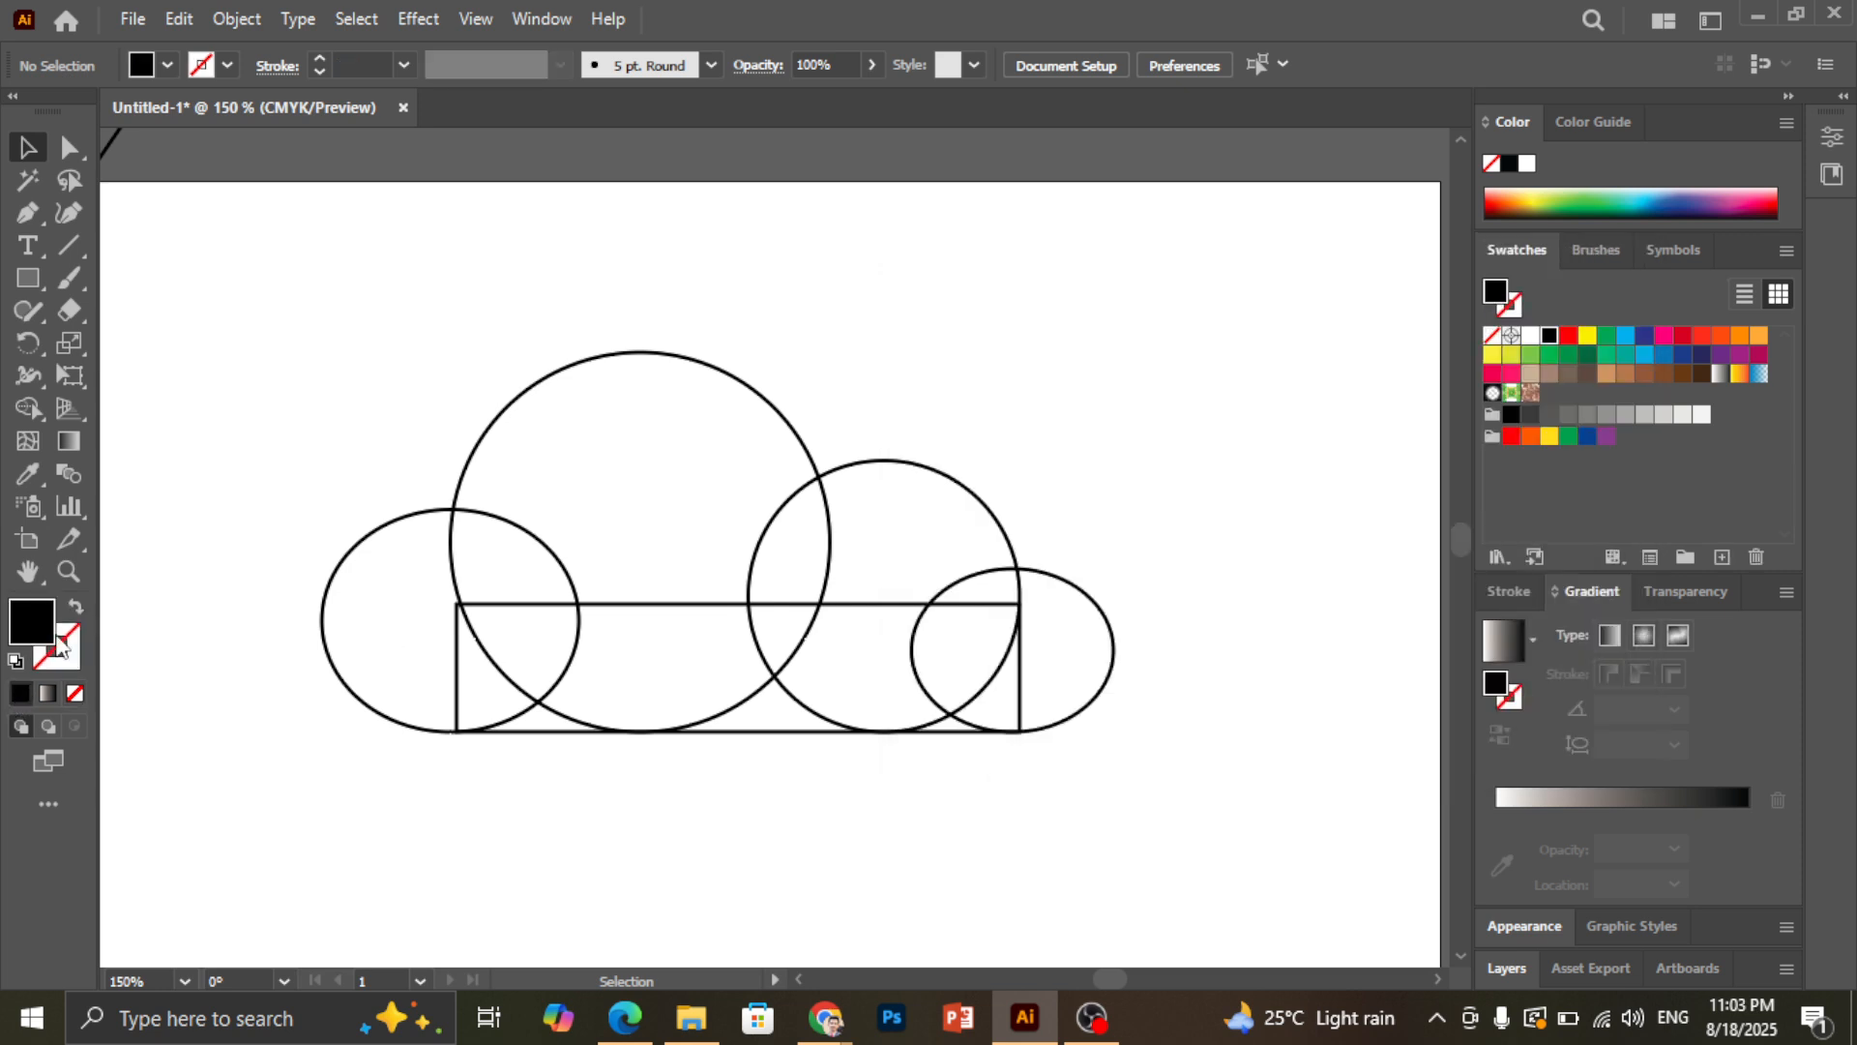
{"action": "left_click", "coordinate": [1568, 335]}
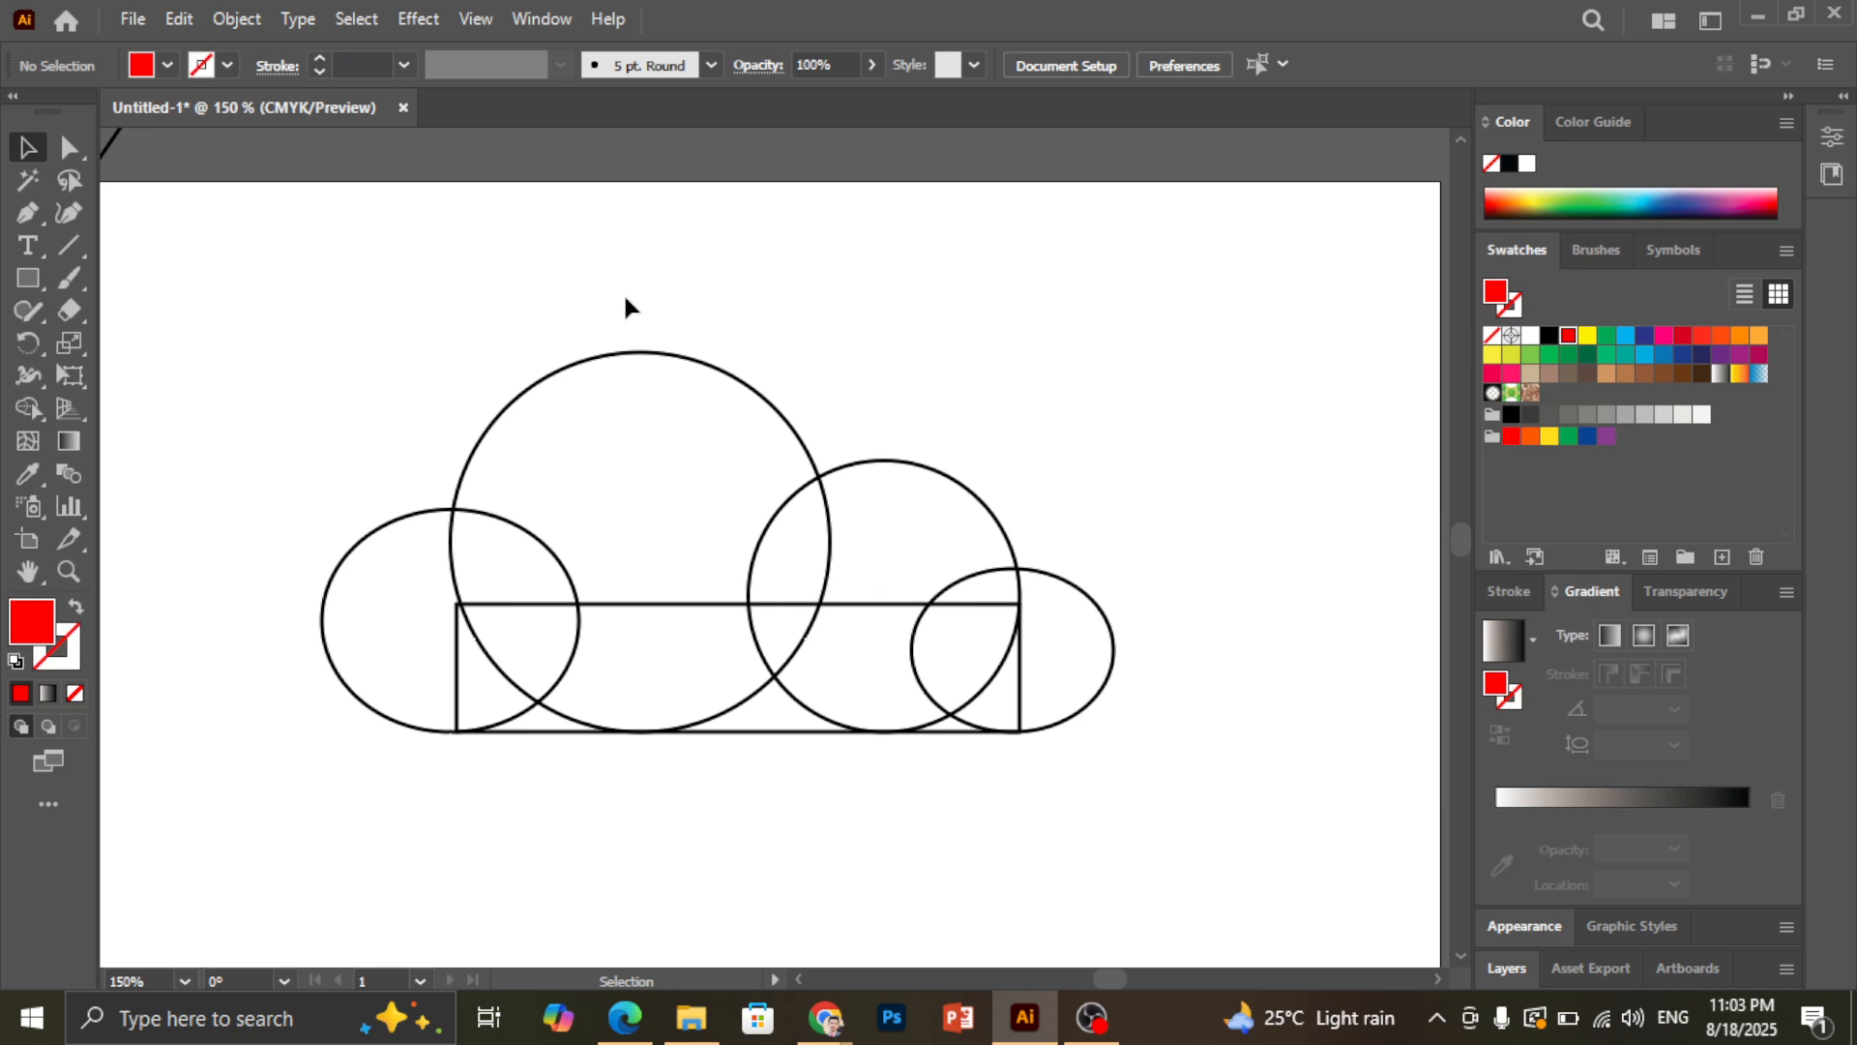
Select the five cloud shapes, separate the left ellipse's outer region with Shape Builder, and switch to a black fill without stroke
{"action": "left_click_drag", "start_coordinate": [832, 694], "coordinate": [1101, 758]}
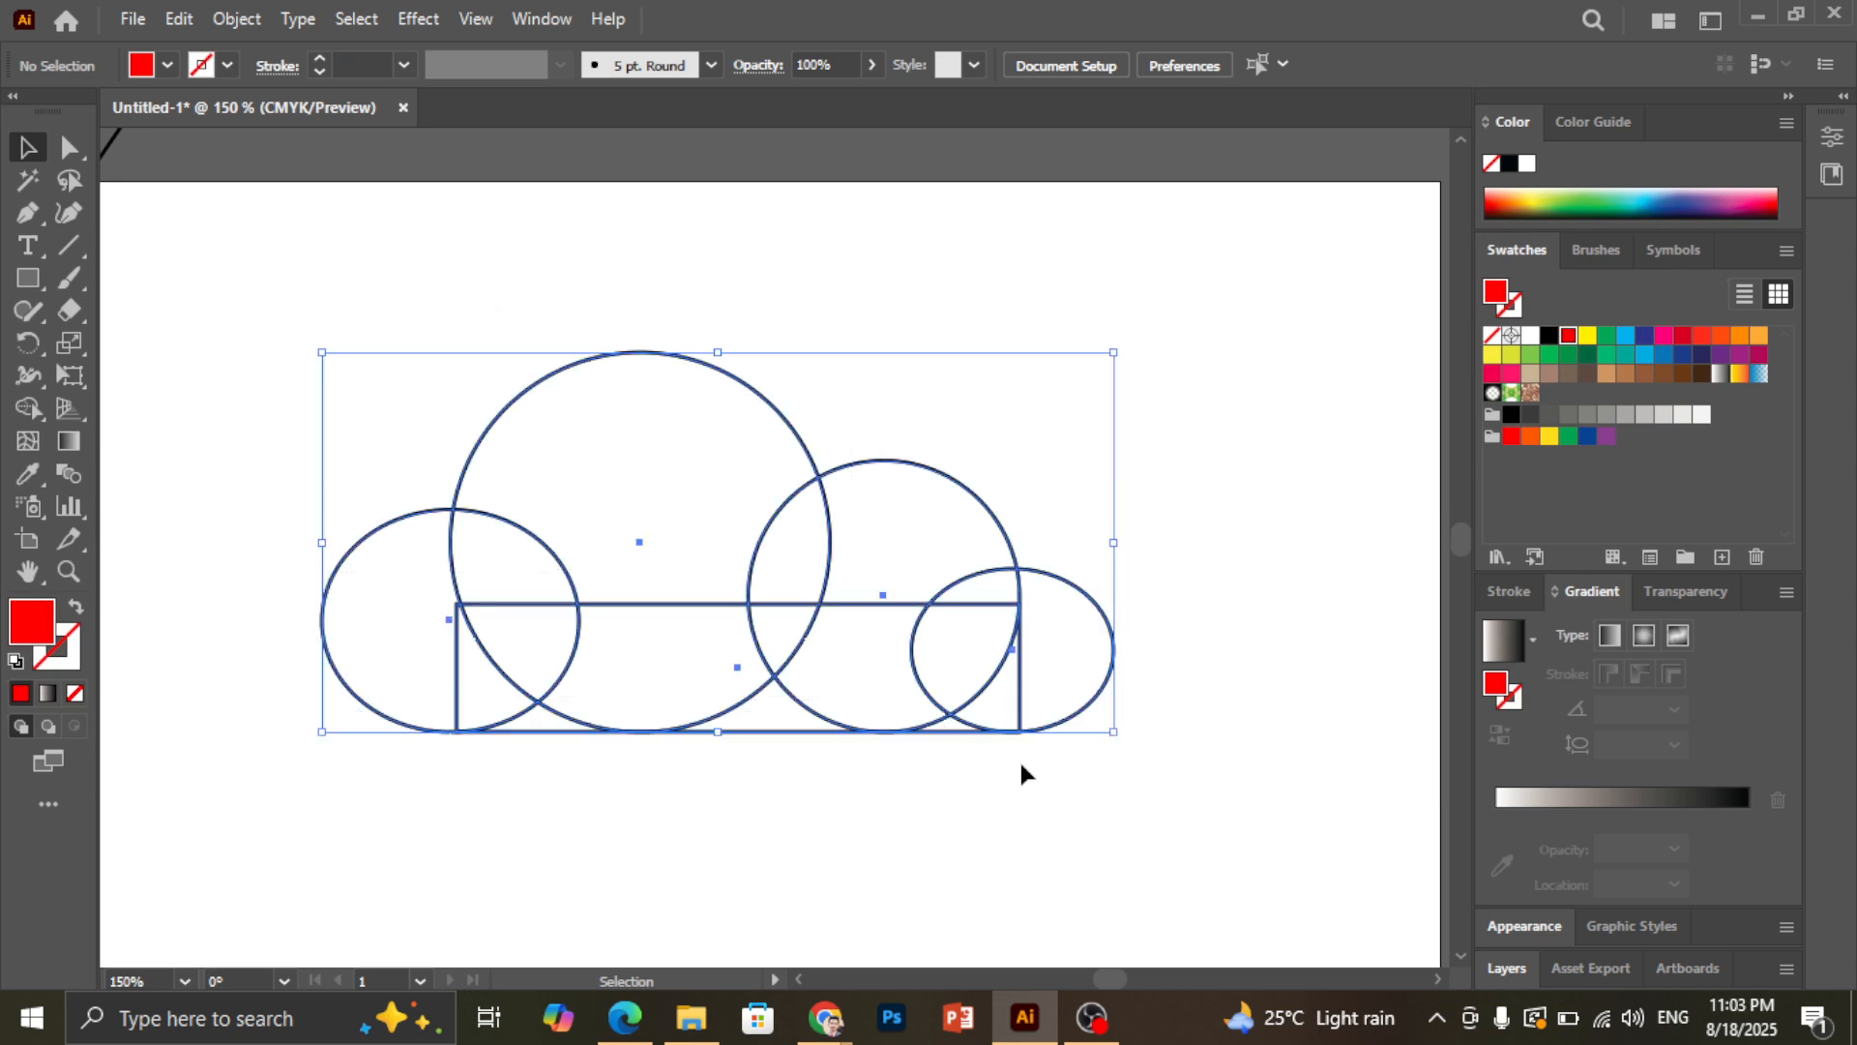
{"action": "left_click", "coordinate": [26, 411]}
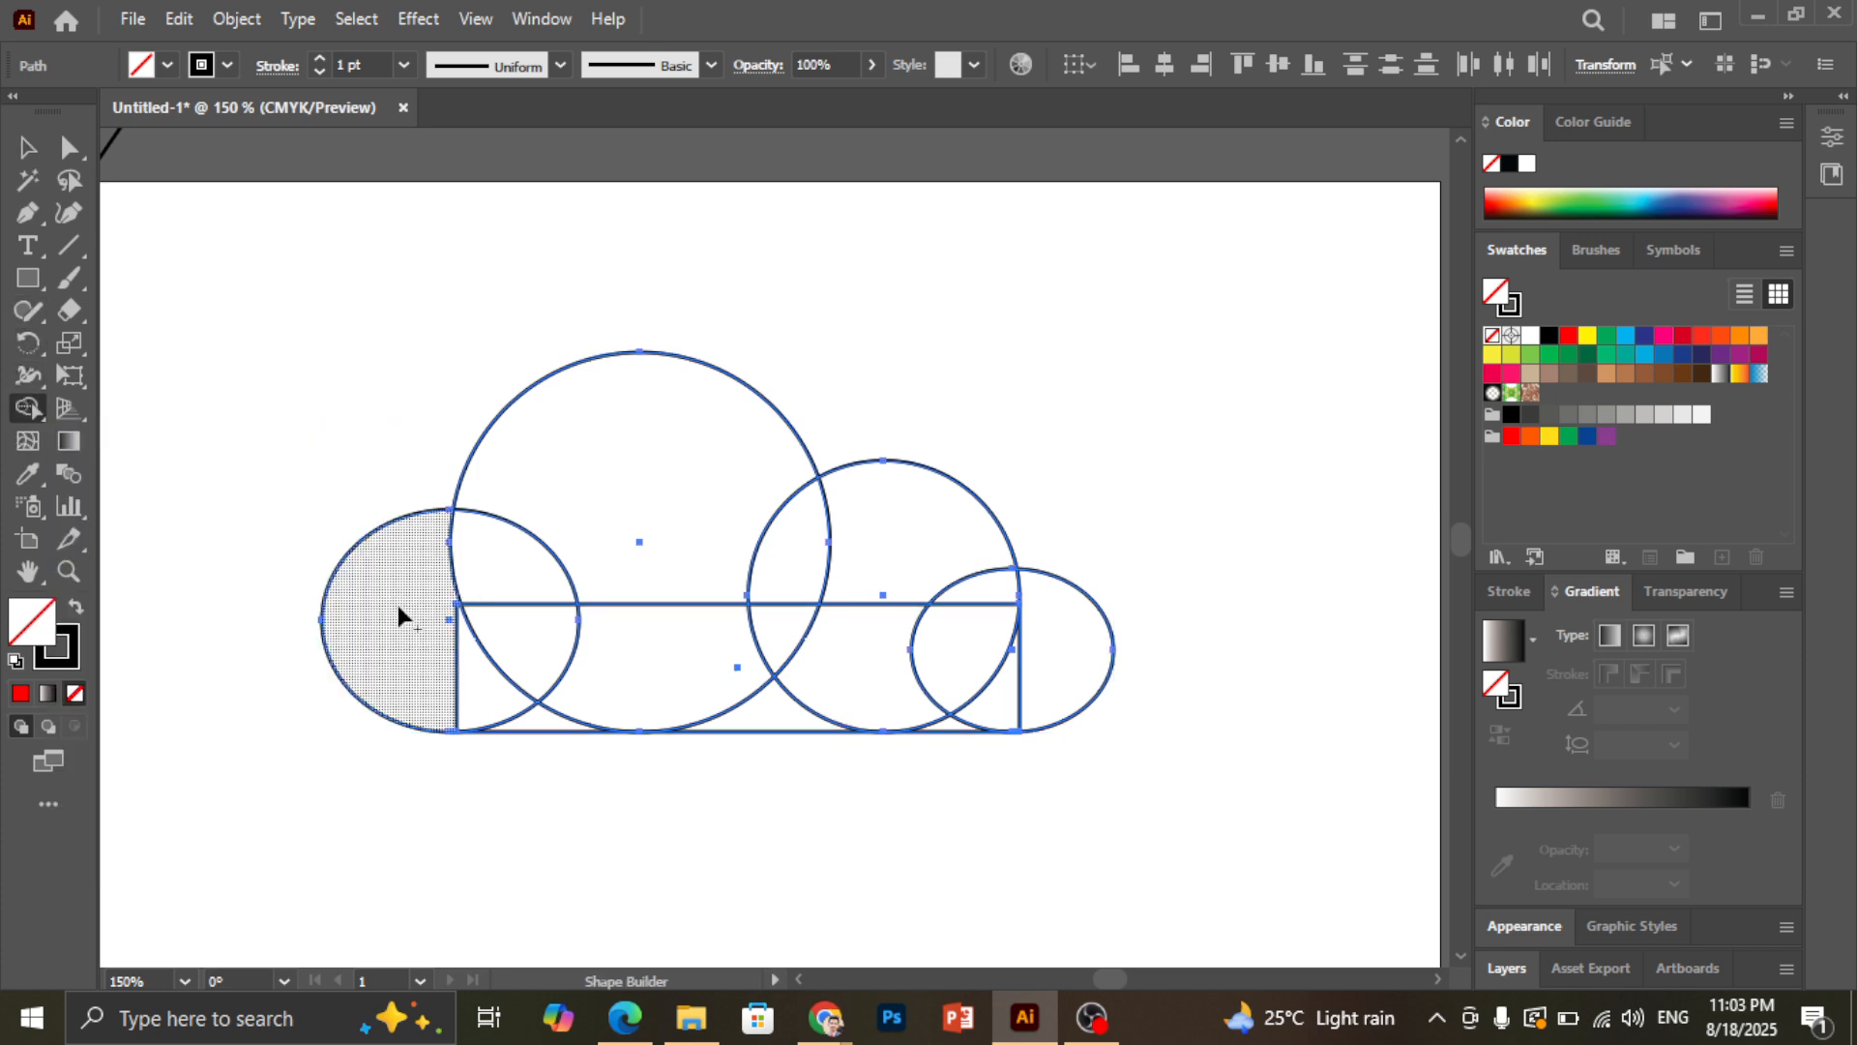
{"action": "left_click", "coordinate": [403, 619]}
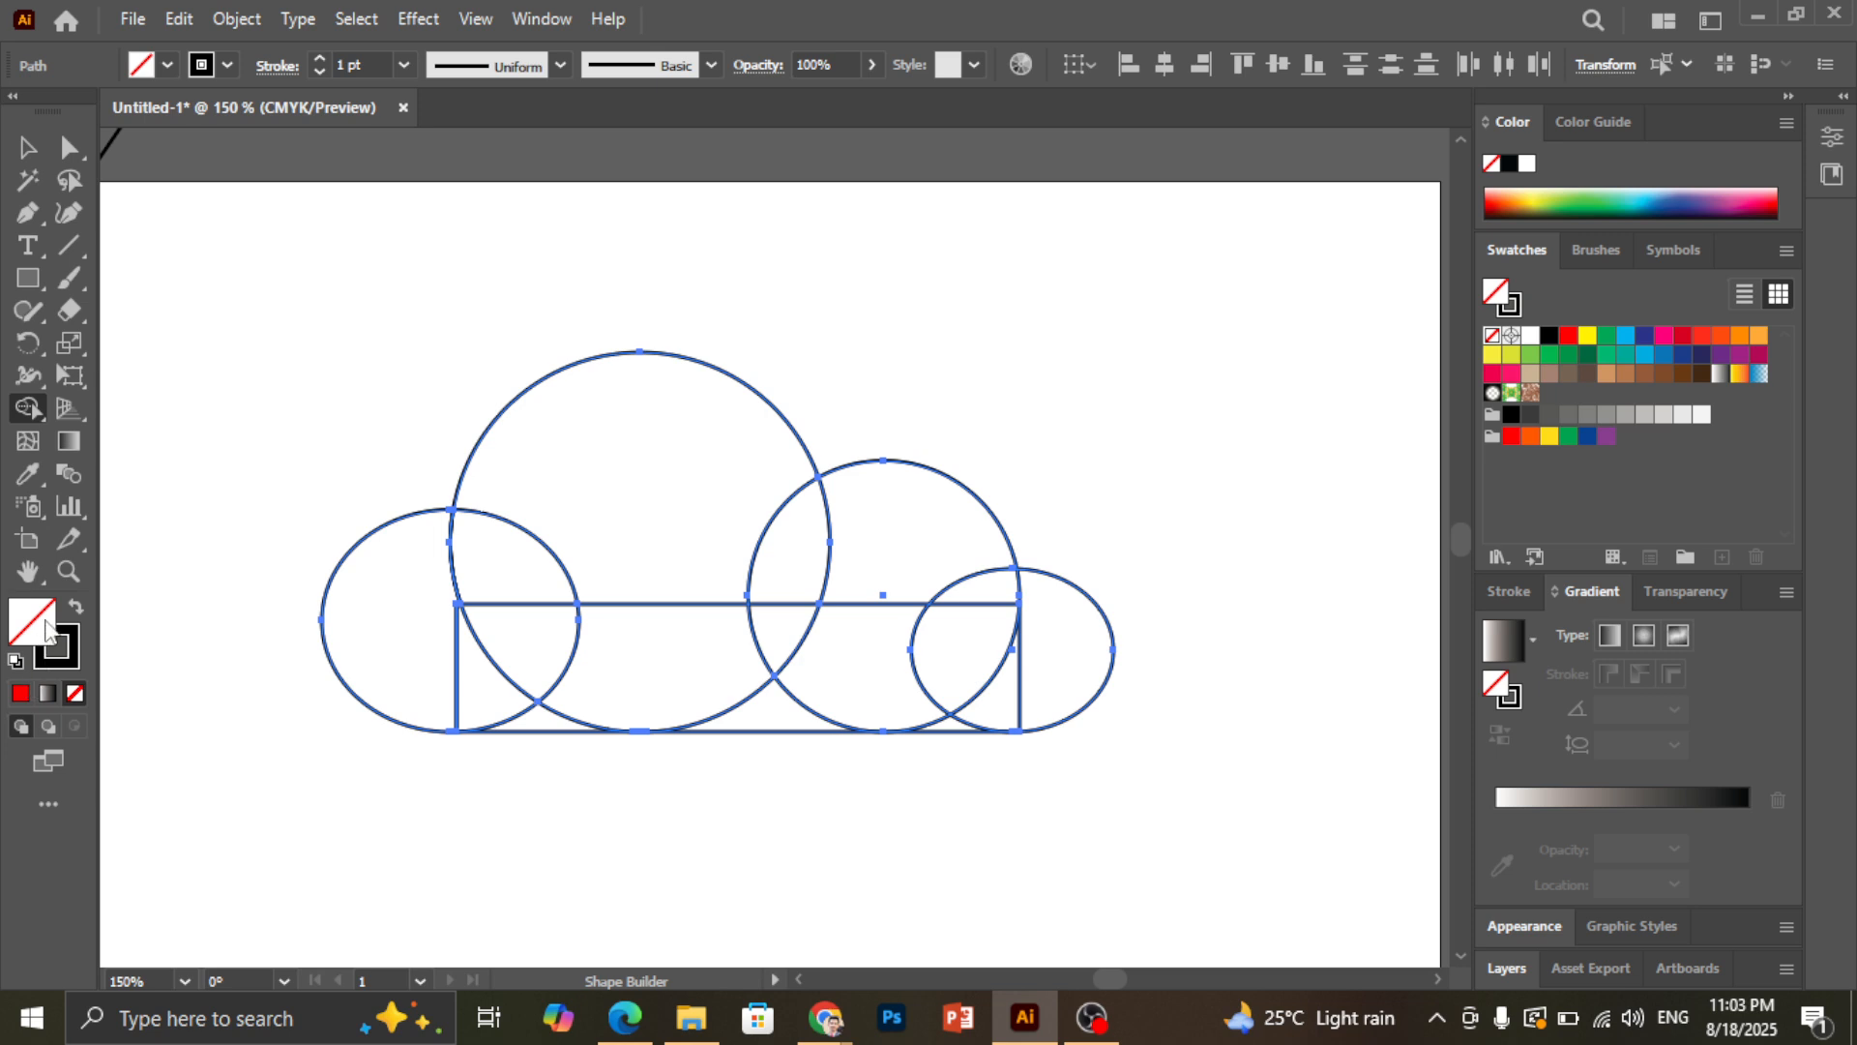
{"action": "left_click", "coordinate": [77, 607]}
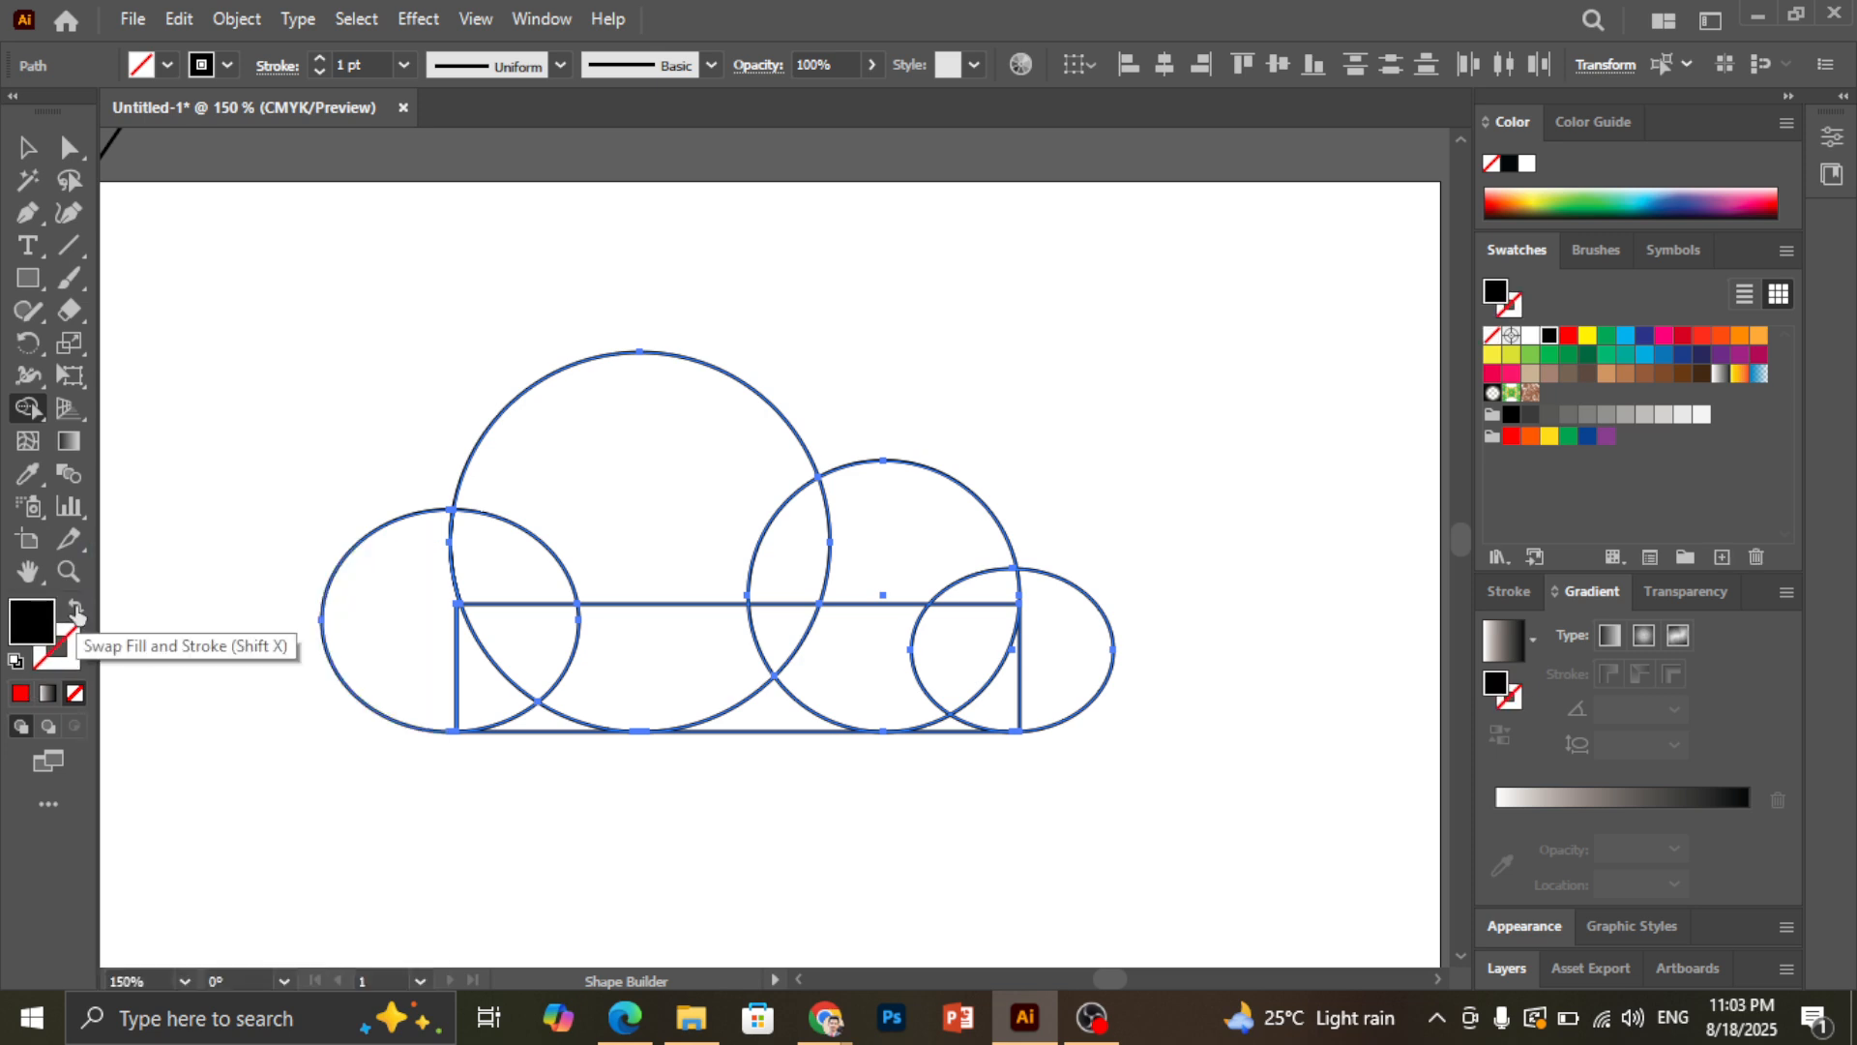
{"action": "left_click", "coordinate": [381, 607]}
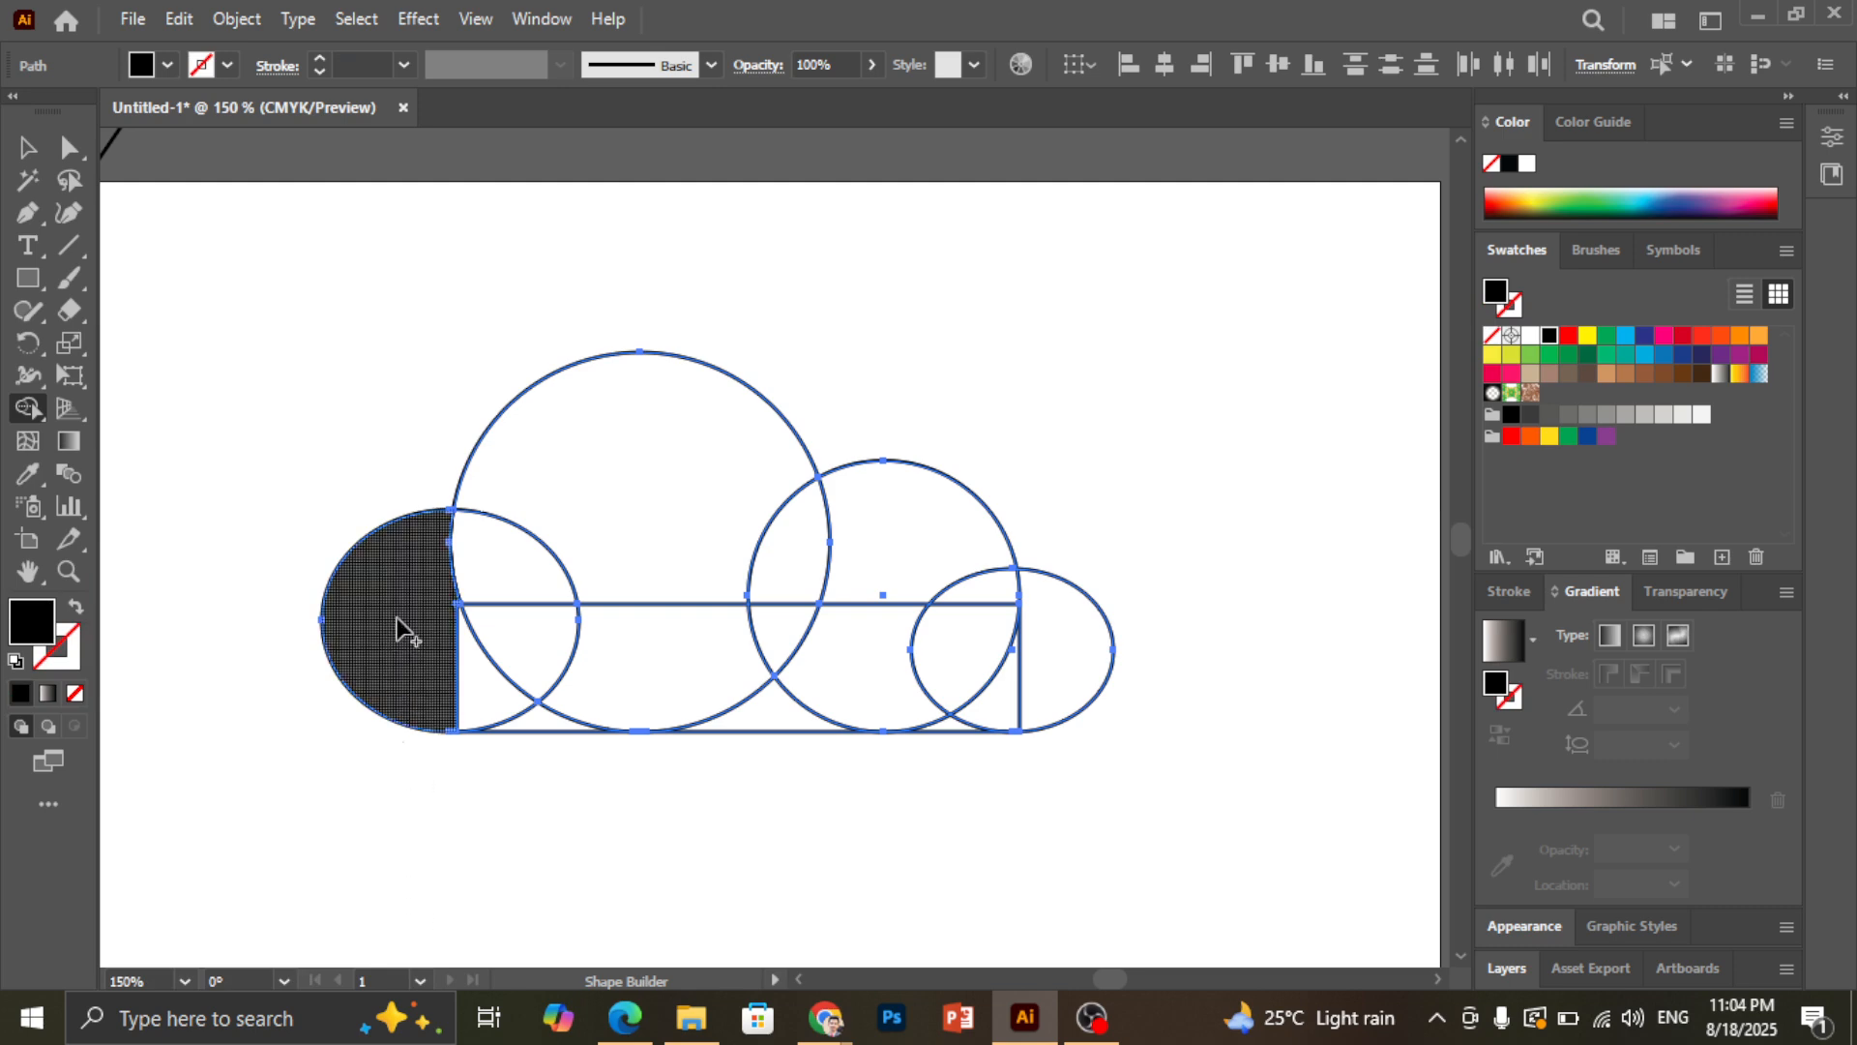
{"action": "scroll", "coordinate": [408, 577], "scroll_direction": "up", "scroll_amount": 1}
{"action": "scroll", "coordinate": [409, 577], "scroll_direction": "up", "scroll_amount": 2}
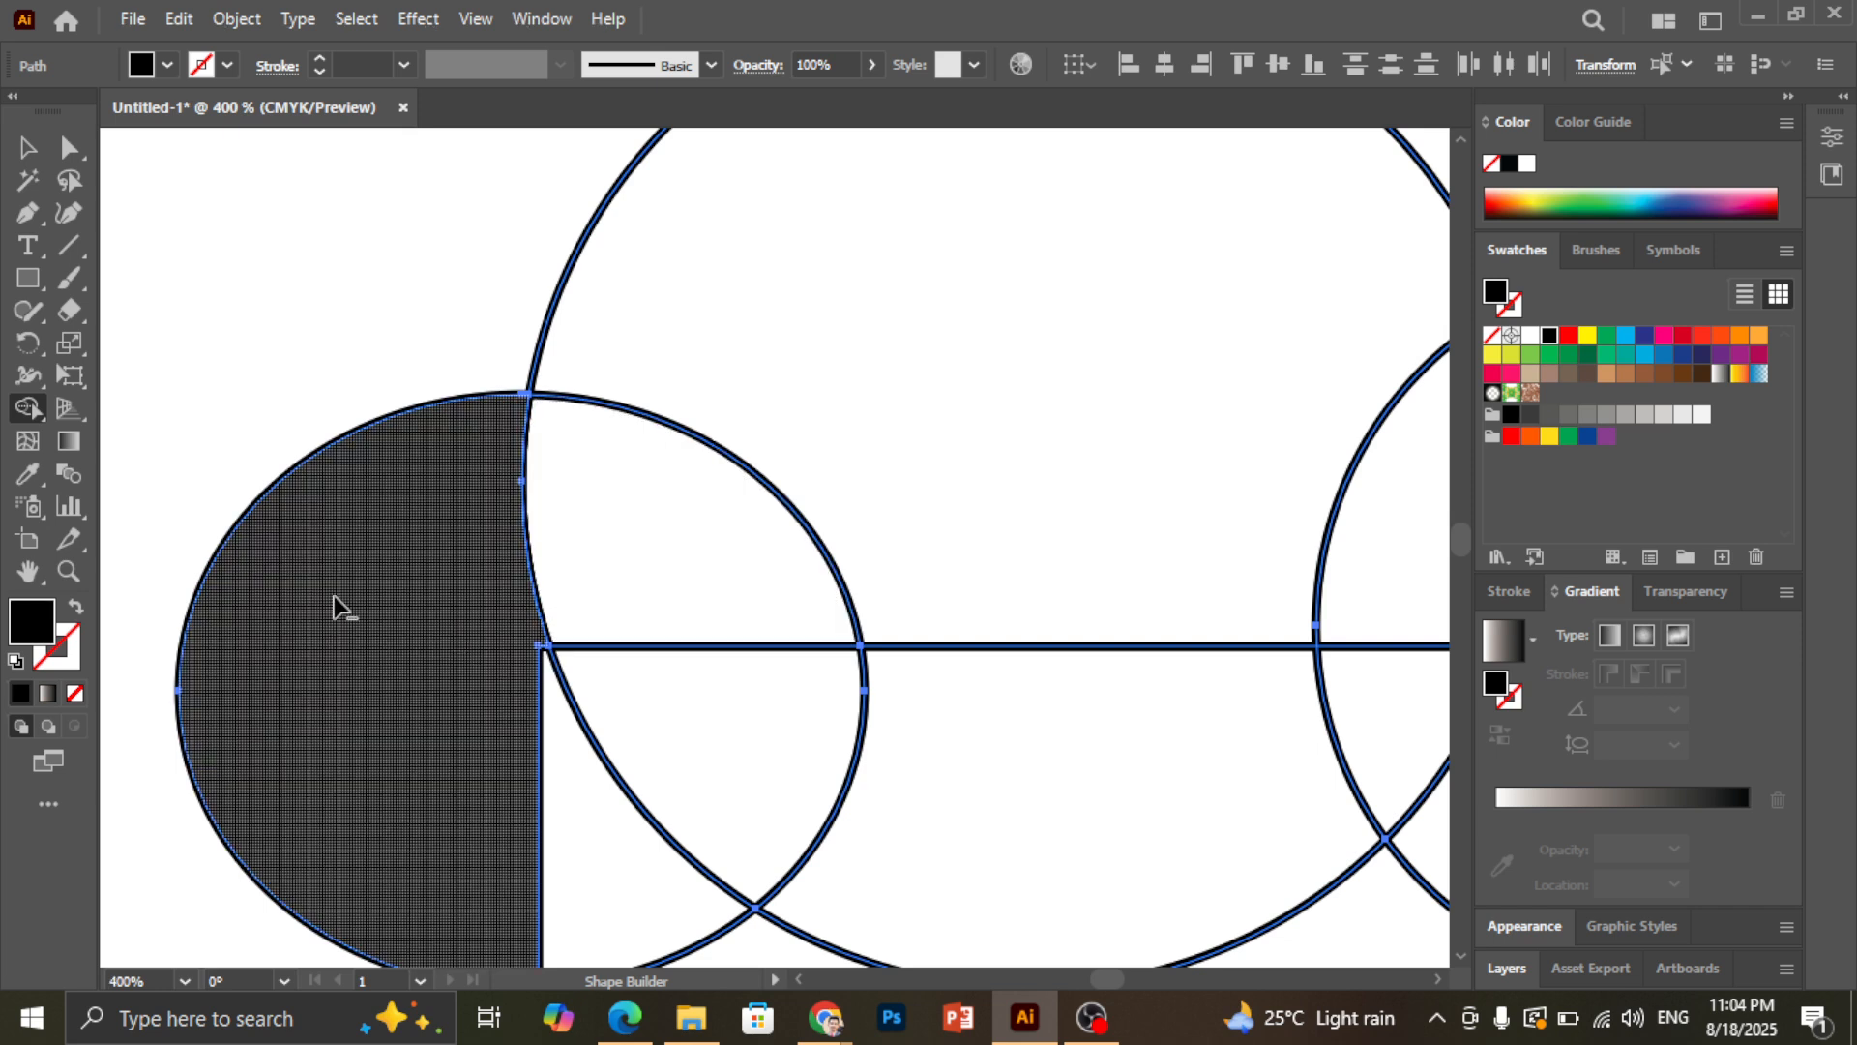
{"action": "scroll", "coordinate": [336, 610], "scroll_direction": "down", "scroll_amount": 2}
Merge the left ellipse, the large circle and the right circle into one black cloud body with Shape Builder
{"action": "mouse_move", "coordinate": [359, 616]}
{"action": "left_mouse_down"}
{"action": "mouse_move", "coordinate": [618, 491]}
{"action": "mouse_move", "coordinate": [580, 519]}
{"action": "left_mouse_up"}
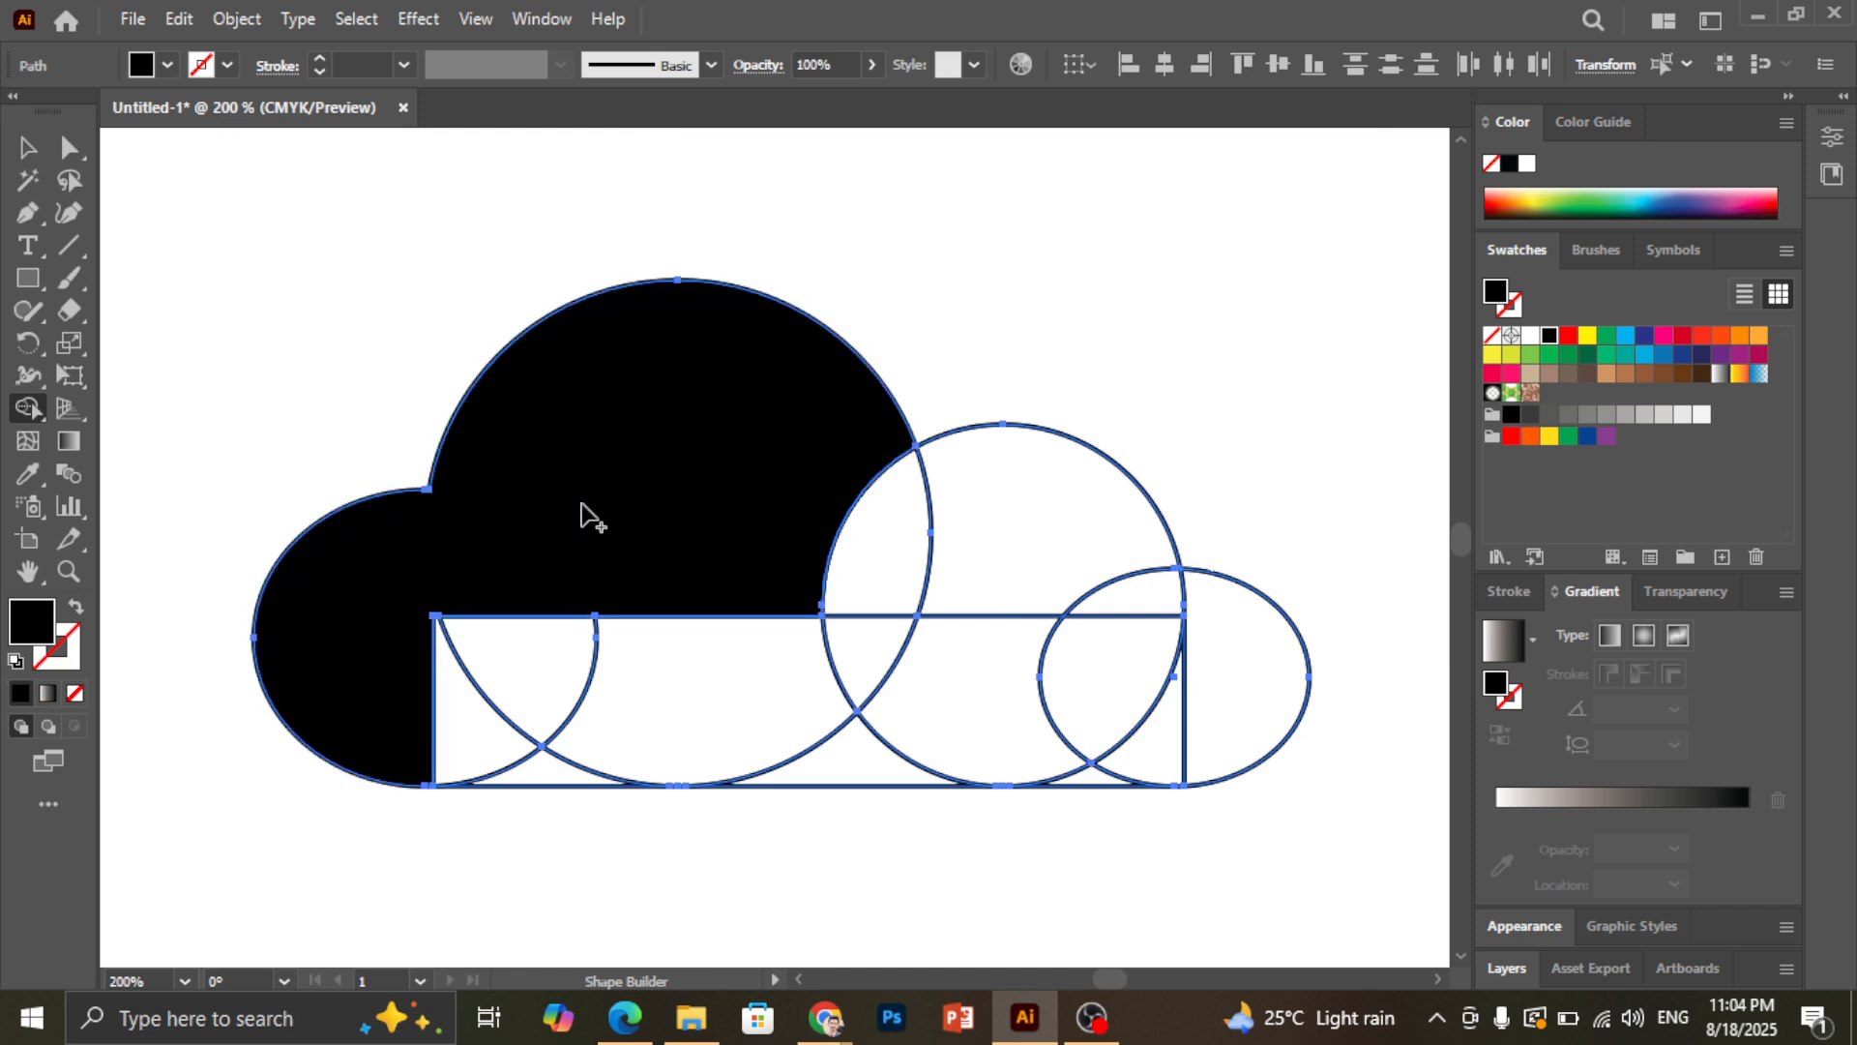
{"action": "mouse_move", "coordinate": [377, 598]}
{"action": "left_mouse_down"}
{"action": "mouse_move", "coordinate": [559, 662]}
{"action": "mouse_move", "coordinate": [650, 664]}
{"action": "mouse_move", "coordinate": [609, 767]}
{"action": "left_mouse_up"}
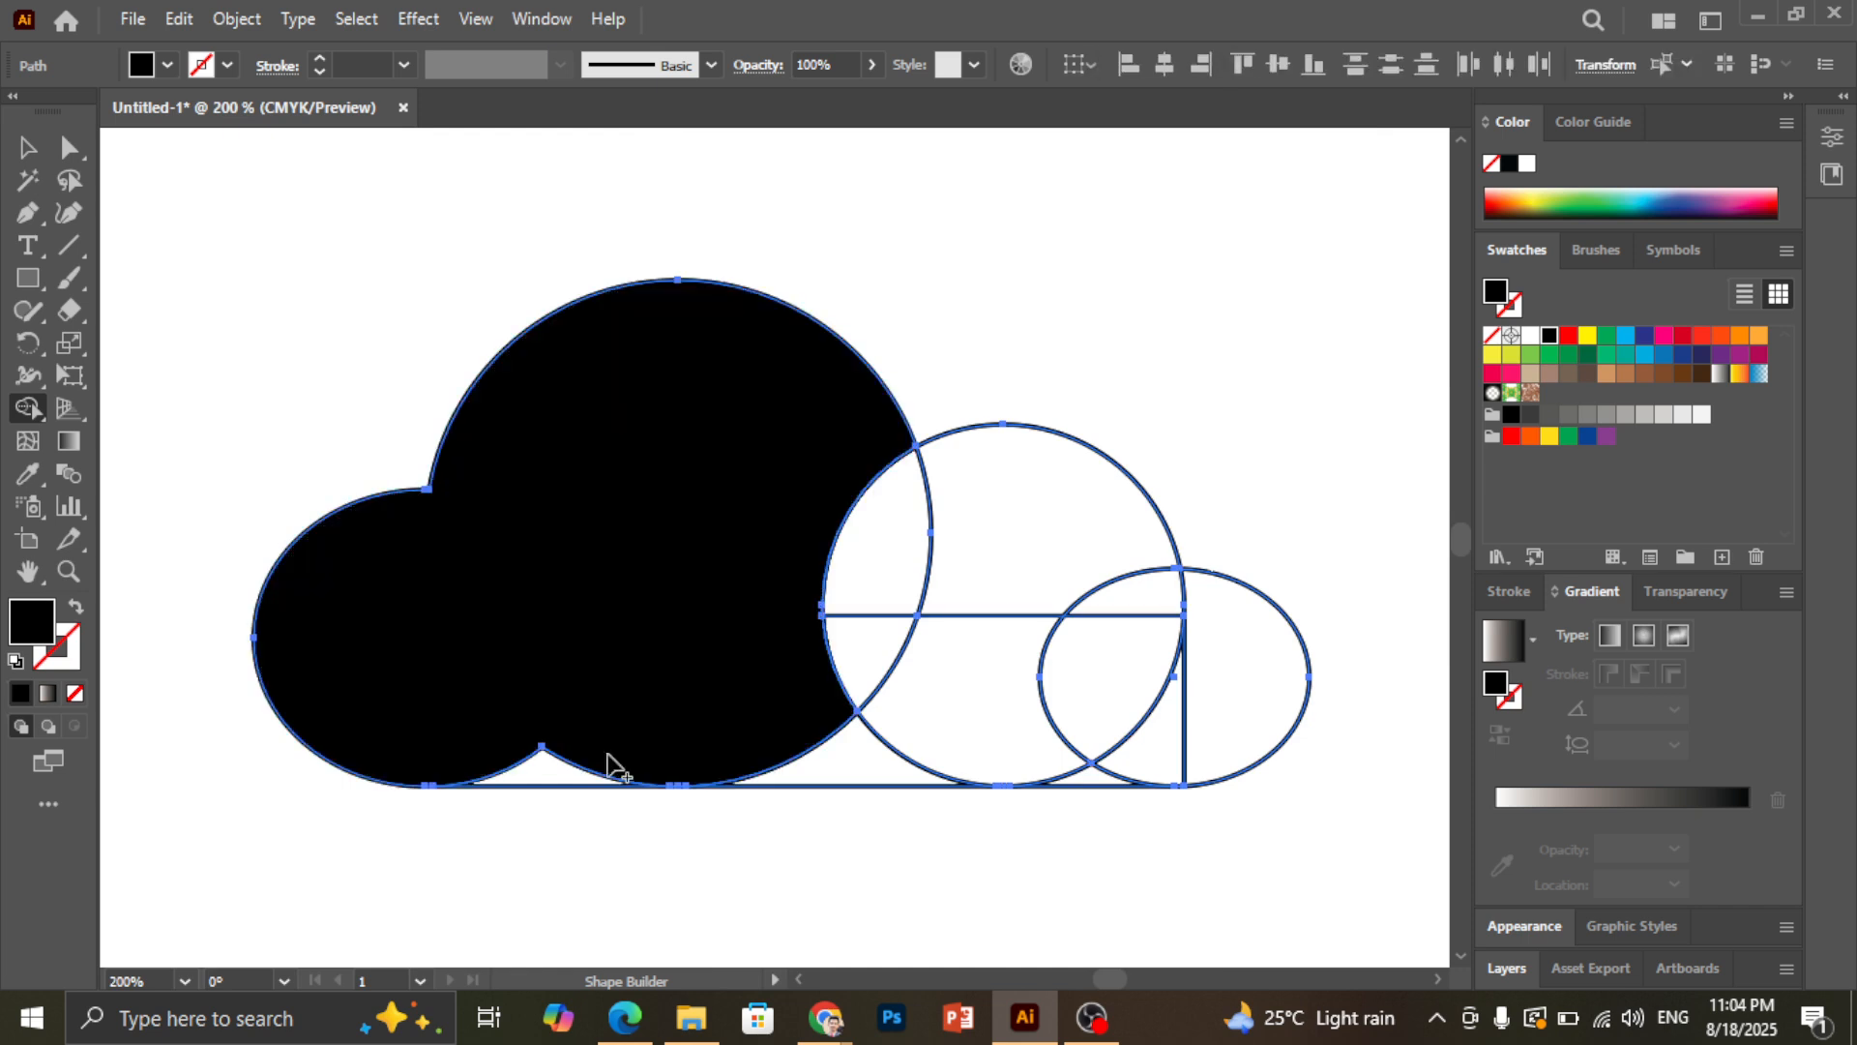
{"action": "mouse_move", "coordinate": [784, 659]}
{"action": "left_mouse_down"}
{"action": "mouse_move", "coordinate": [936, 651]}
{"action": "mouse_move", "coordinate": [960, 539]}
{"action": "mouse_move", "coordinate": [1087, 572]}
{"action": "left_mouse_up"}
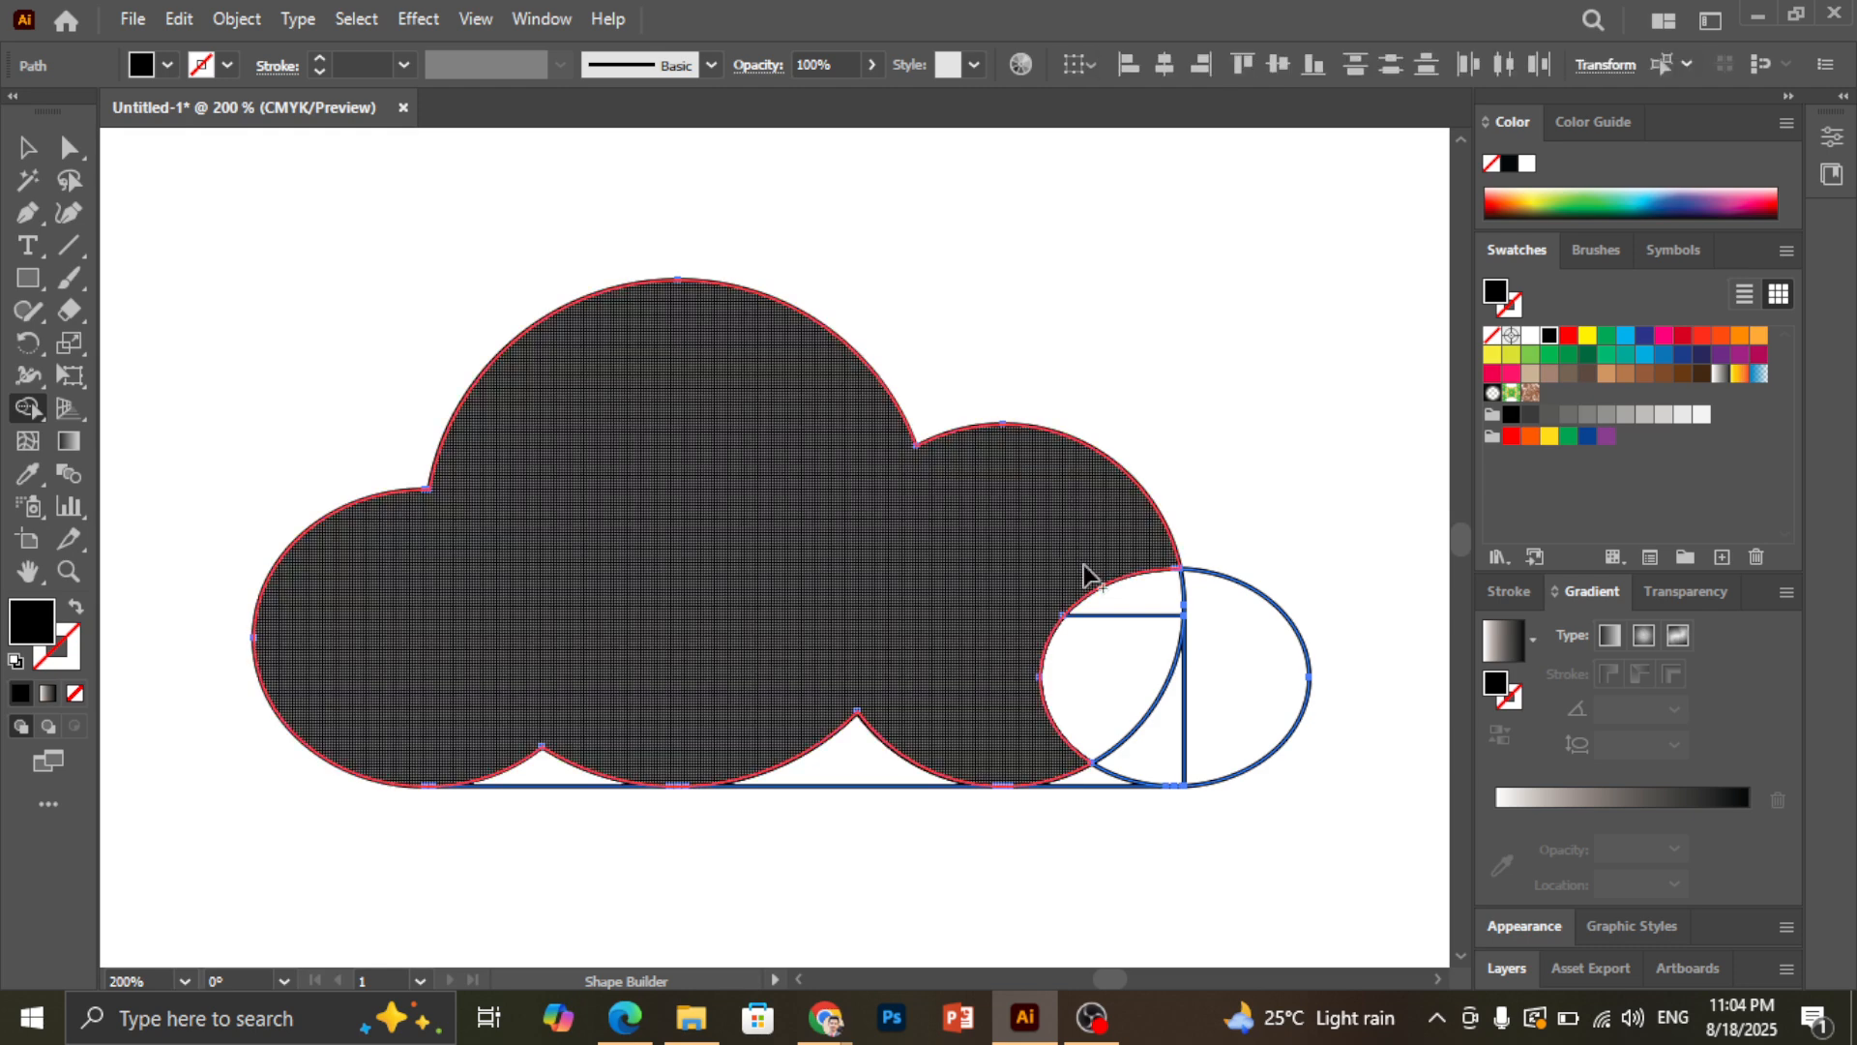
{"action": "left_click_drag", "start_coordinate": [1152, 635], "coordinate": [1088, 663]}
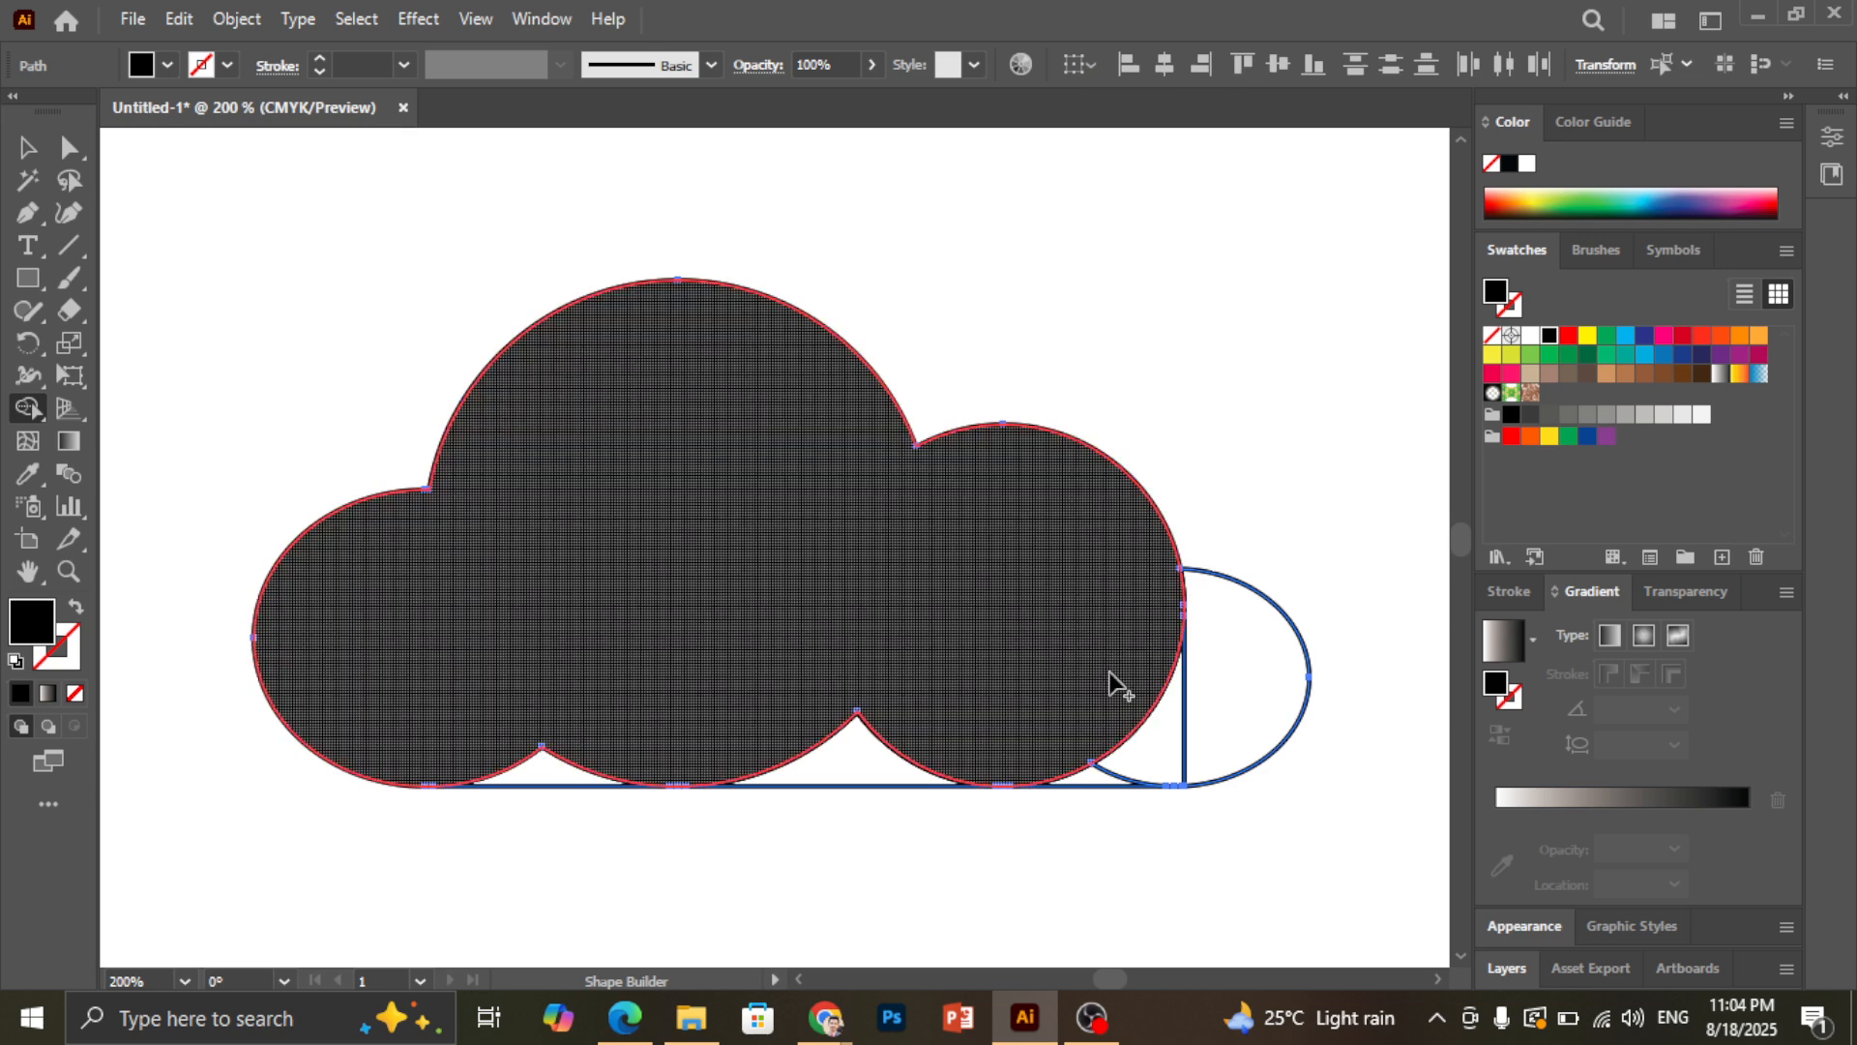
Try merging the small rightmost ellipse into the cloud with Shape Builder, and undo that merge
{"action": "scroll", "coordinate": [610, 588], "scroll_direction": "down", "scroll_amount": 1}
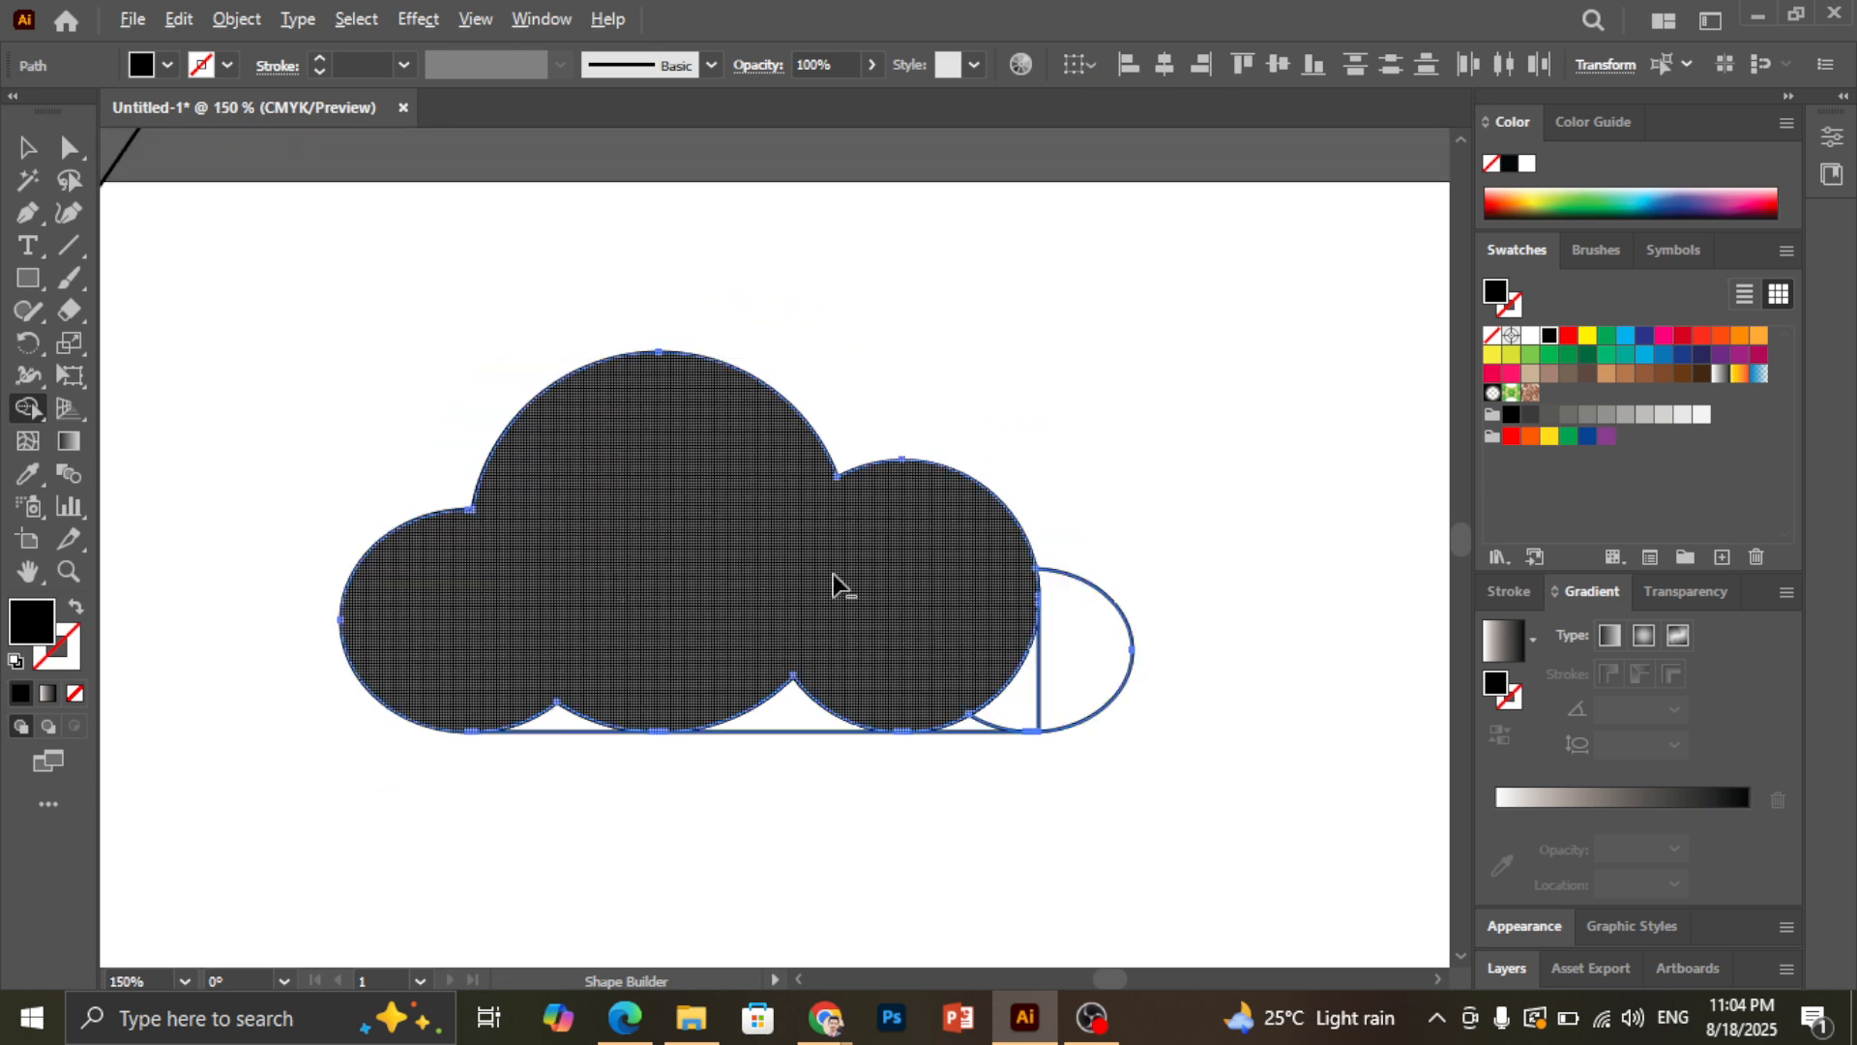
{"action": "scroll", "coordinate": [871, 580], "scroll_direction": "up", "scroll_amount": 1}
{"action": "mouse_move", "coordinate": [1045, 651]}
{"action": "left_mouse_down"}
{"action": "mouse_move", "coordinate": [1103, 690]}
{"action": "mouse_move", "coordinate": [1142, 687]}
{"action": "left_mouse_up"}
{"action": "scroll", "coordinate": [759, 724], "scroll_direction": "down", "scroll_amount": 1}
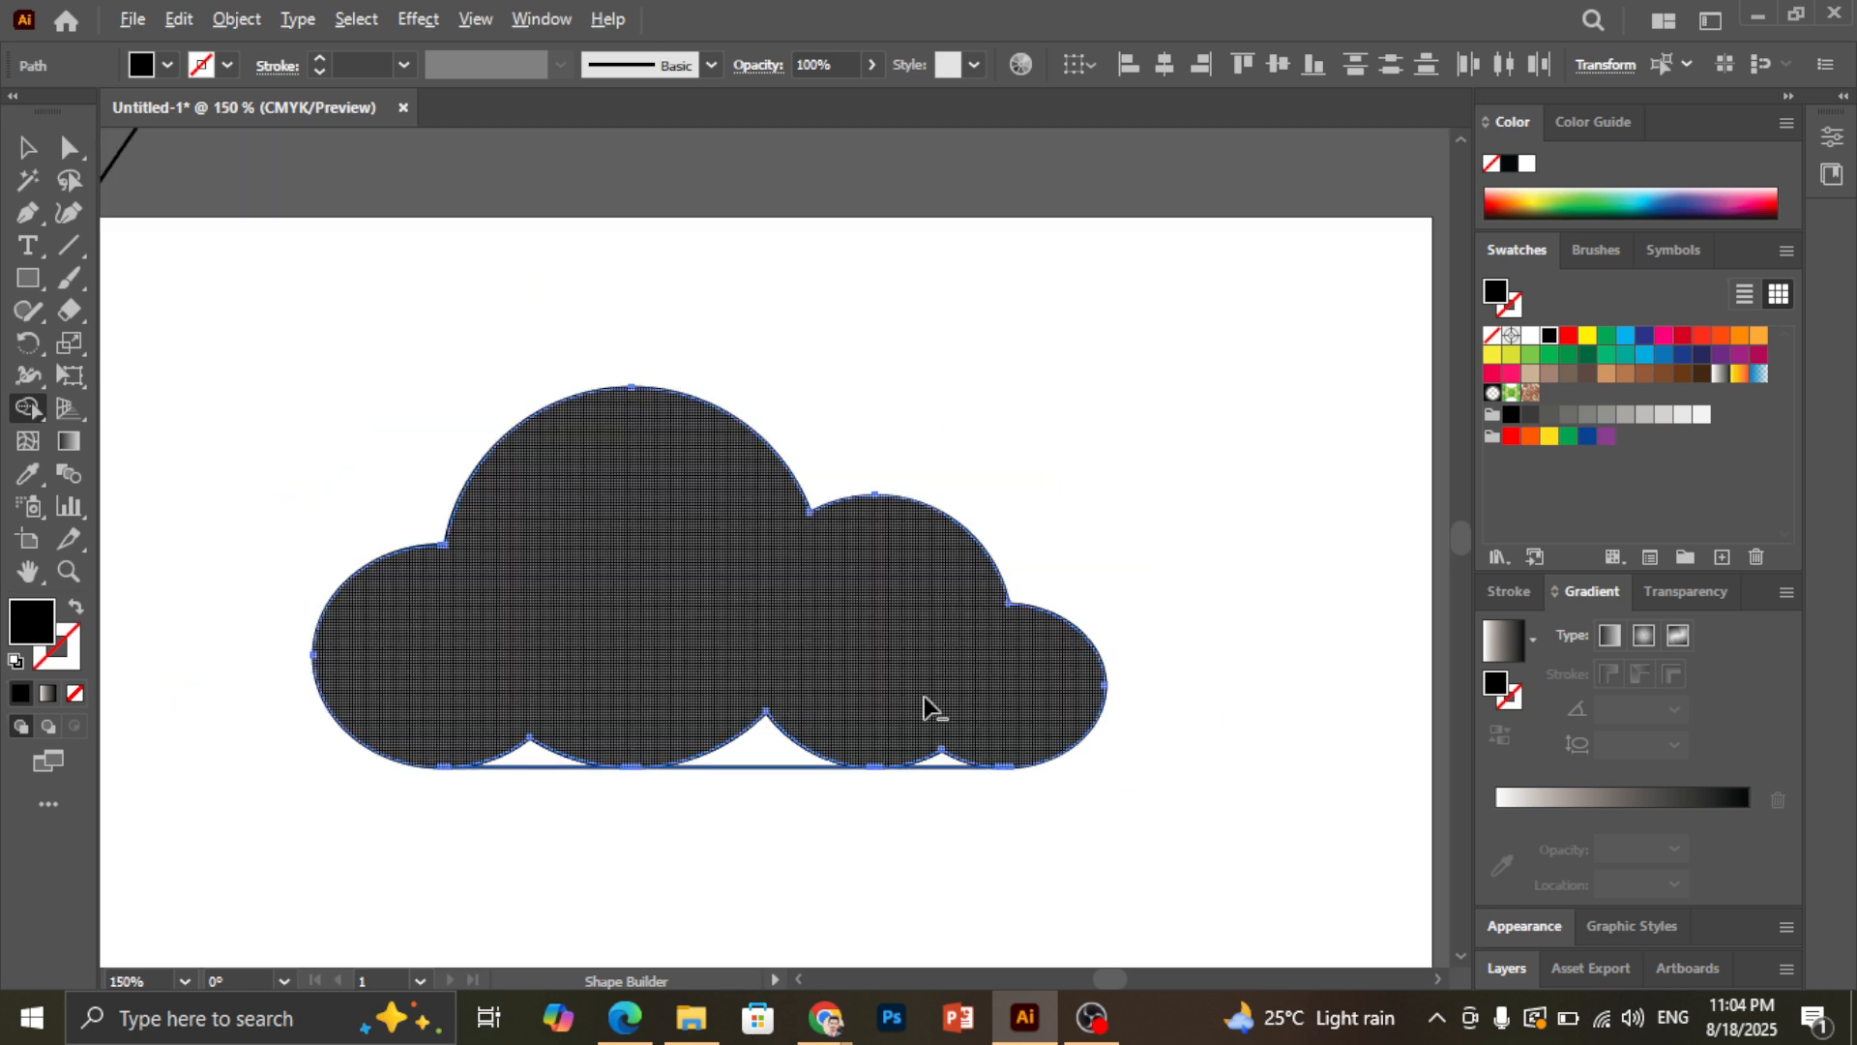
{"action": "key", "text": "ctrl+z"}
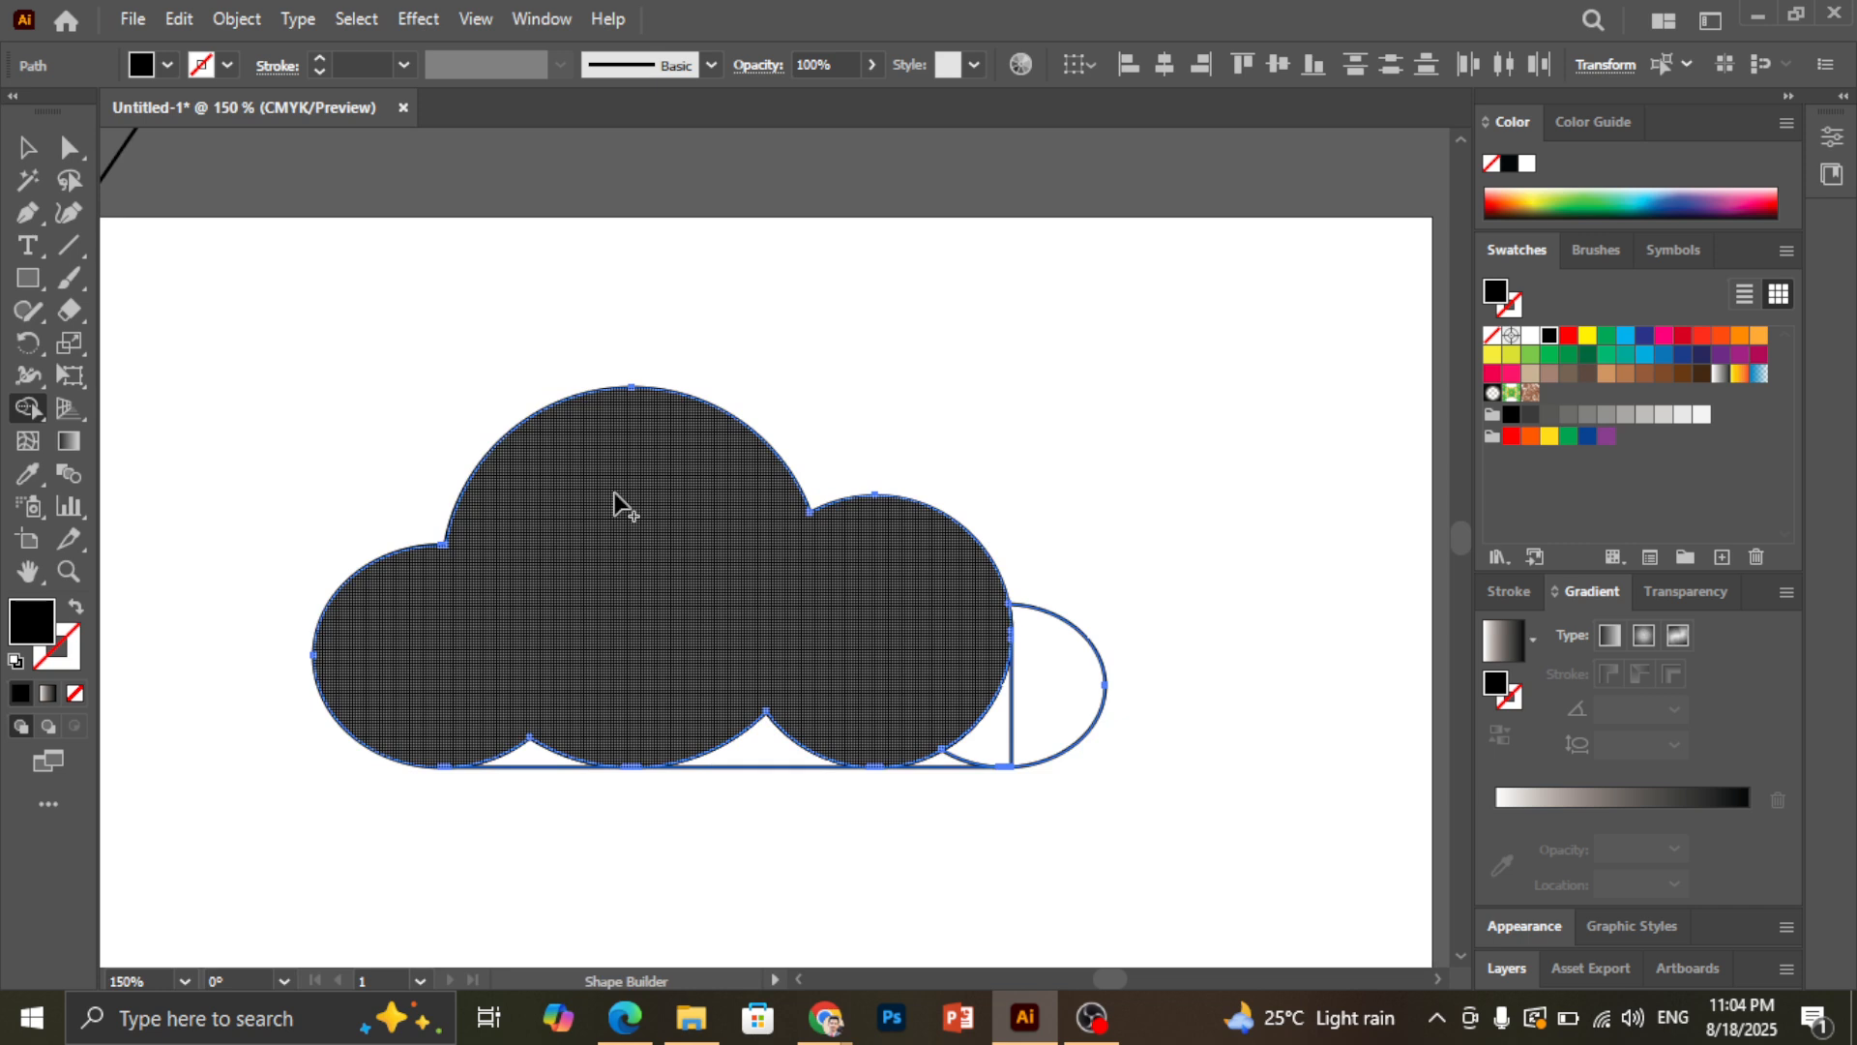
Deselect the artwork and delete the leftover outline of the small ellipse beside the cloud
{"action": "left_click", "coordinate": [71, 141]}
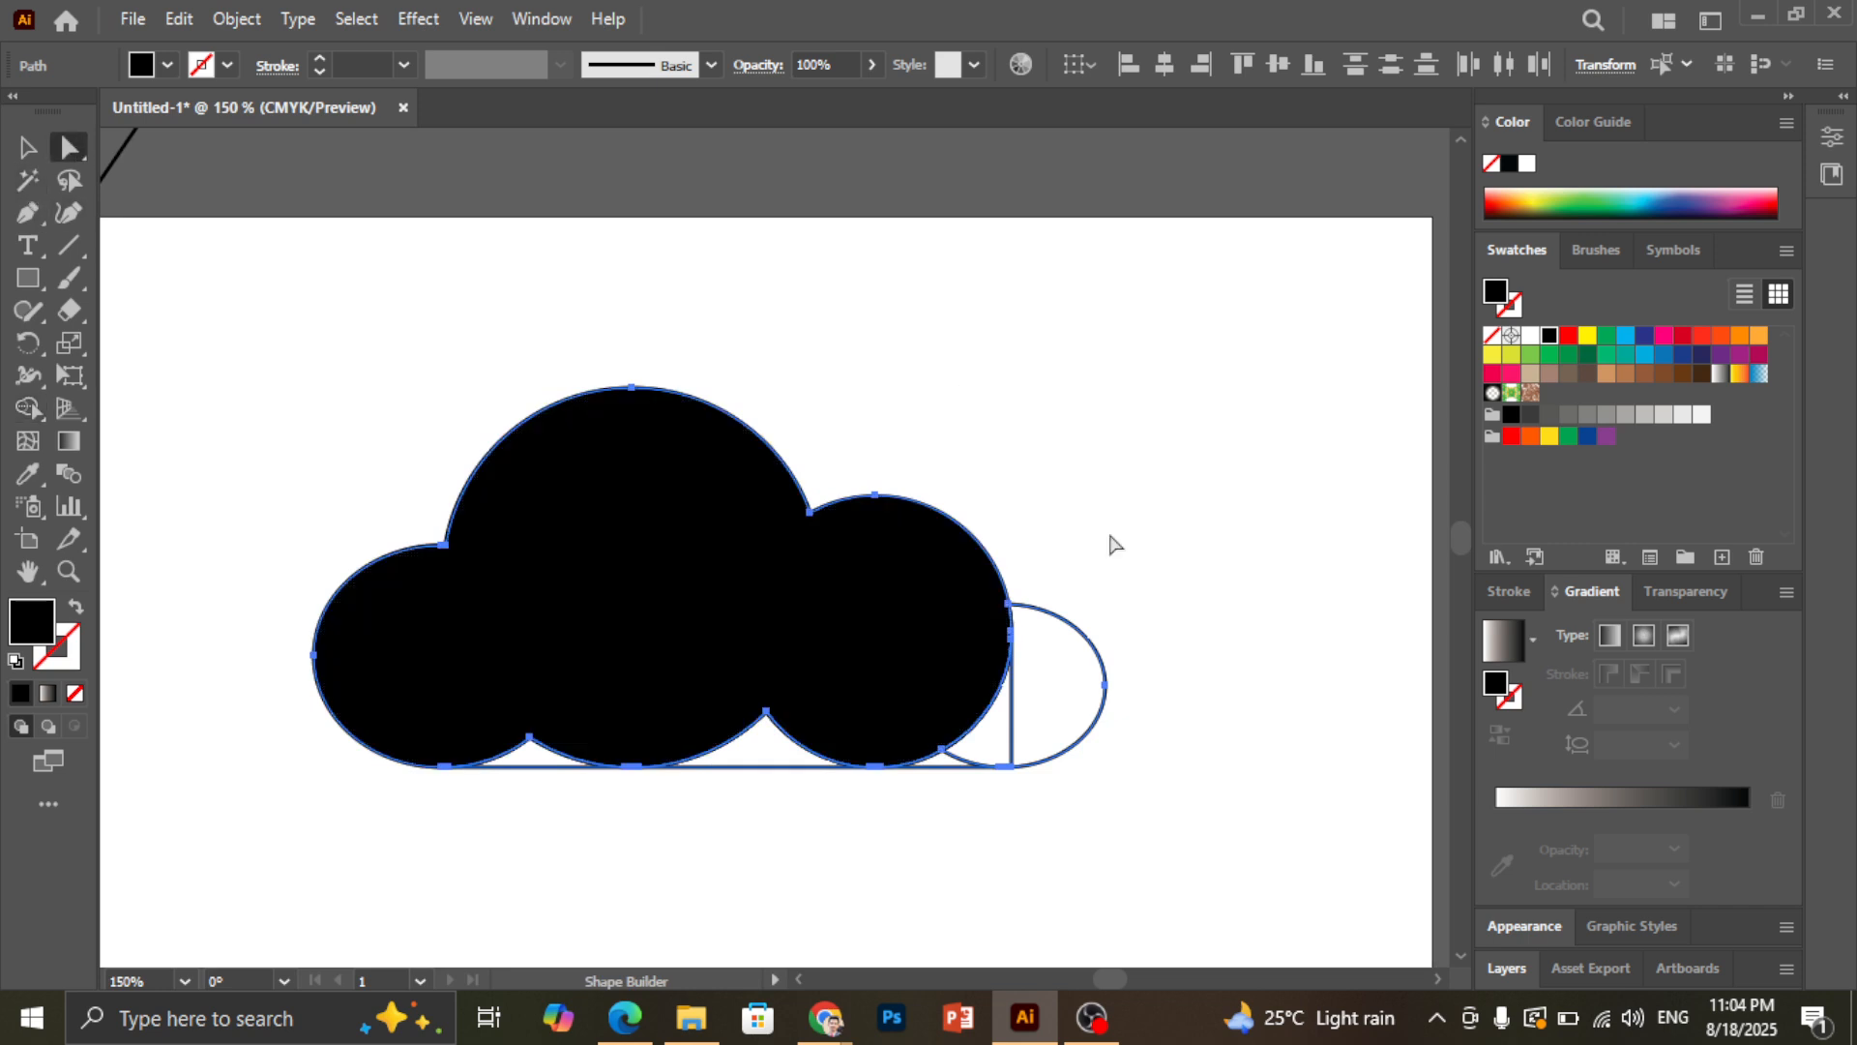
{"action": "left_click", "coordinate": [1110, 543]}
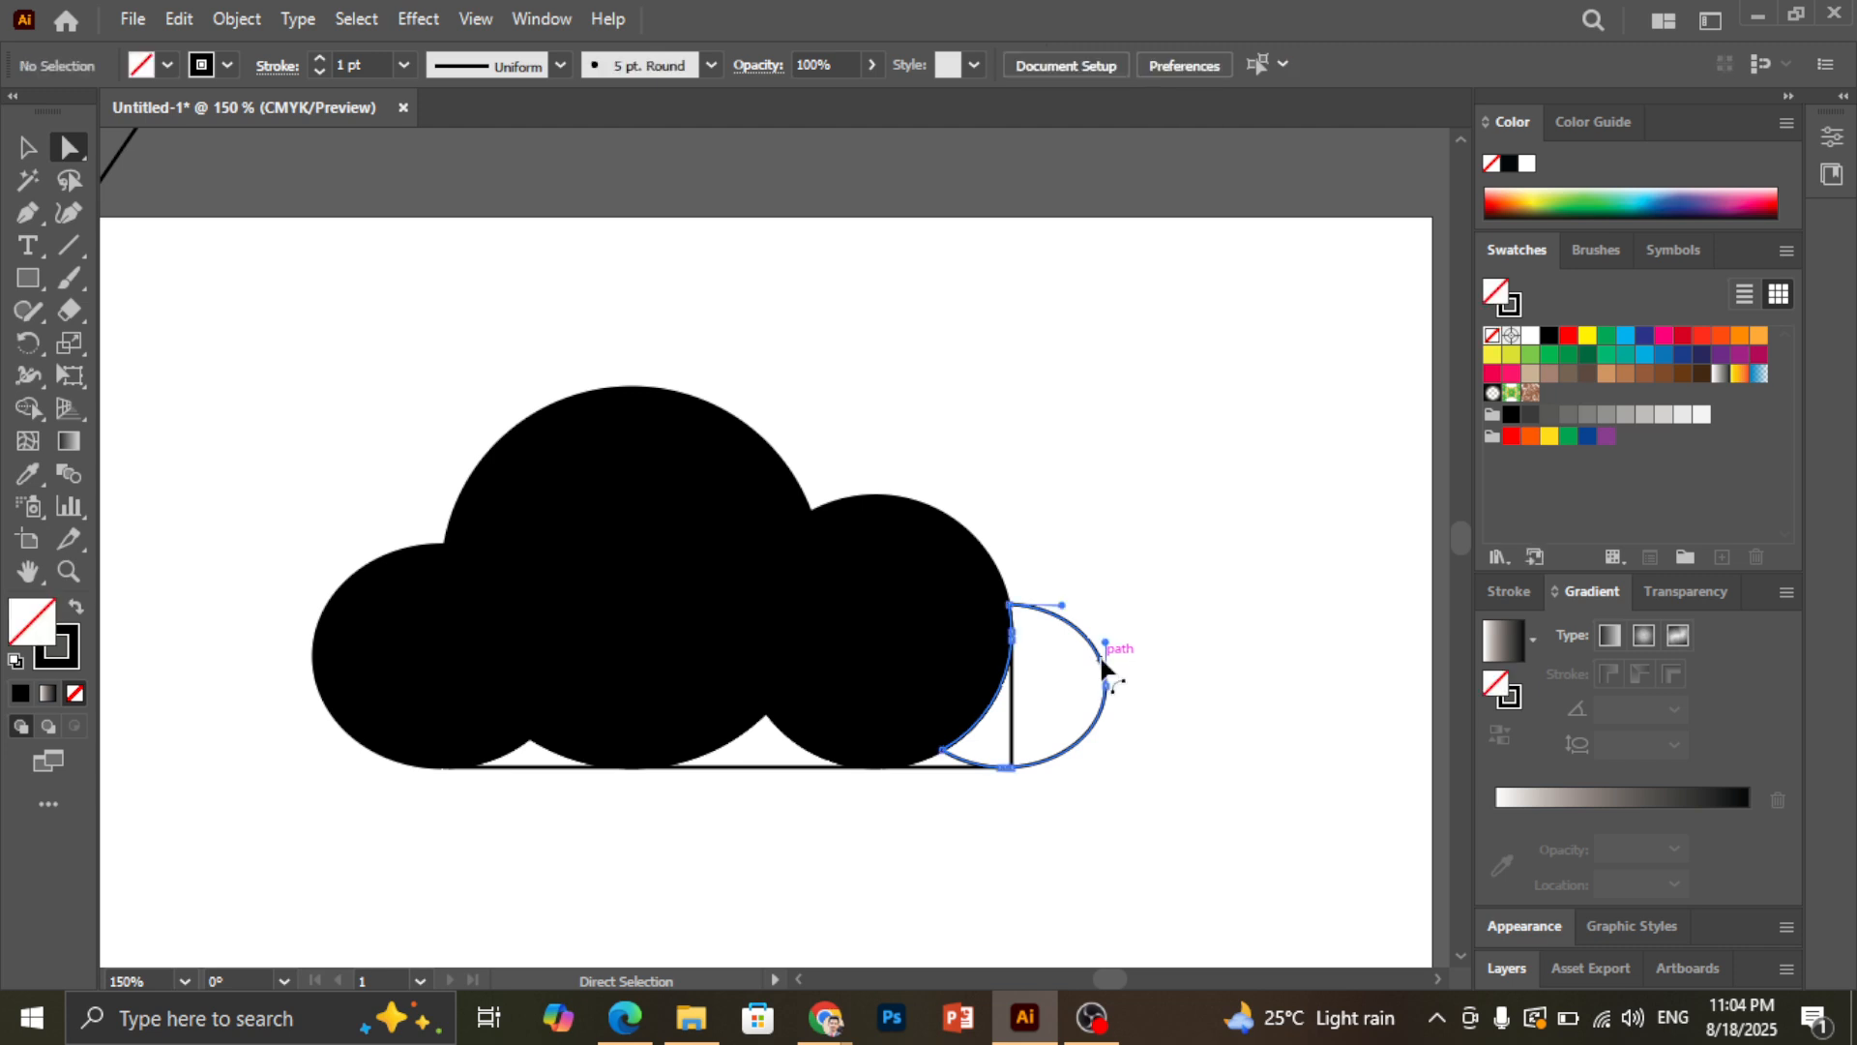
{"action": "left_click", "coordinate": [1103, 661]}
{"action": "key", "text": "Delete"}
{"action": "left_click", "coordinate": [28, 147]}
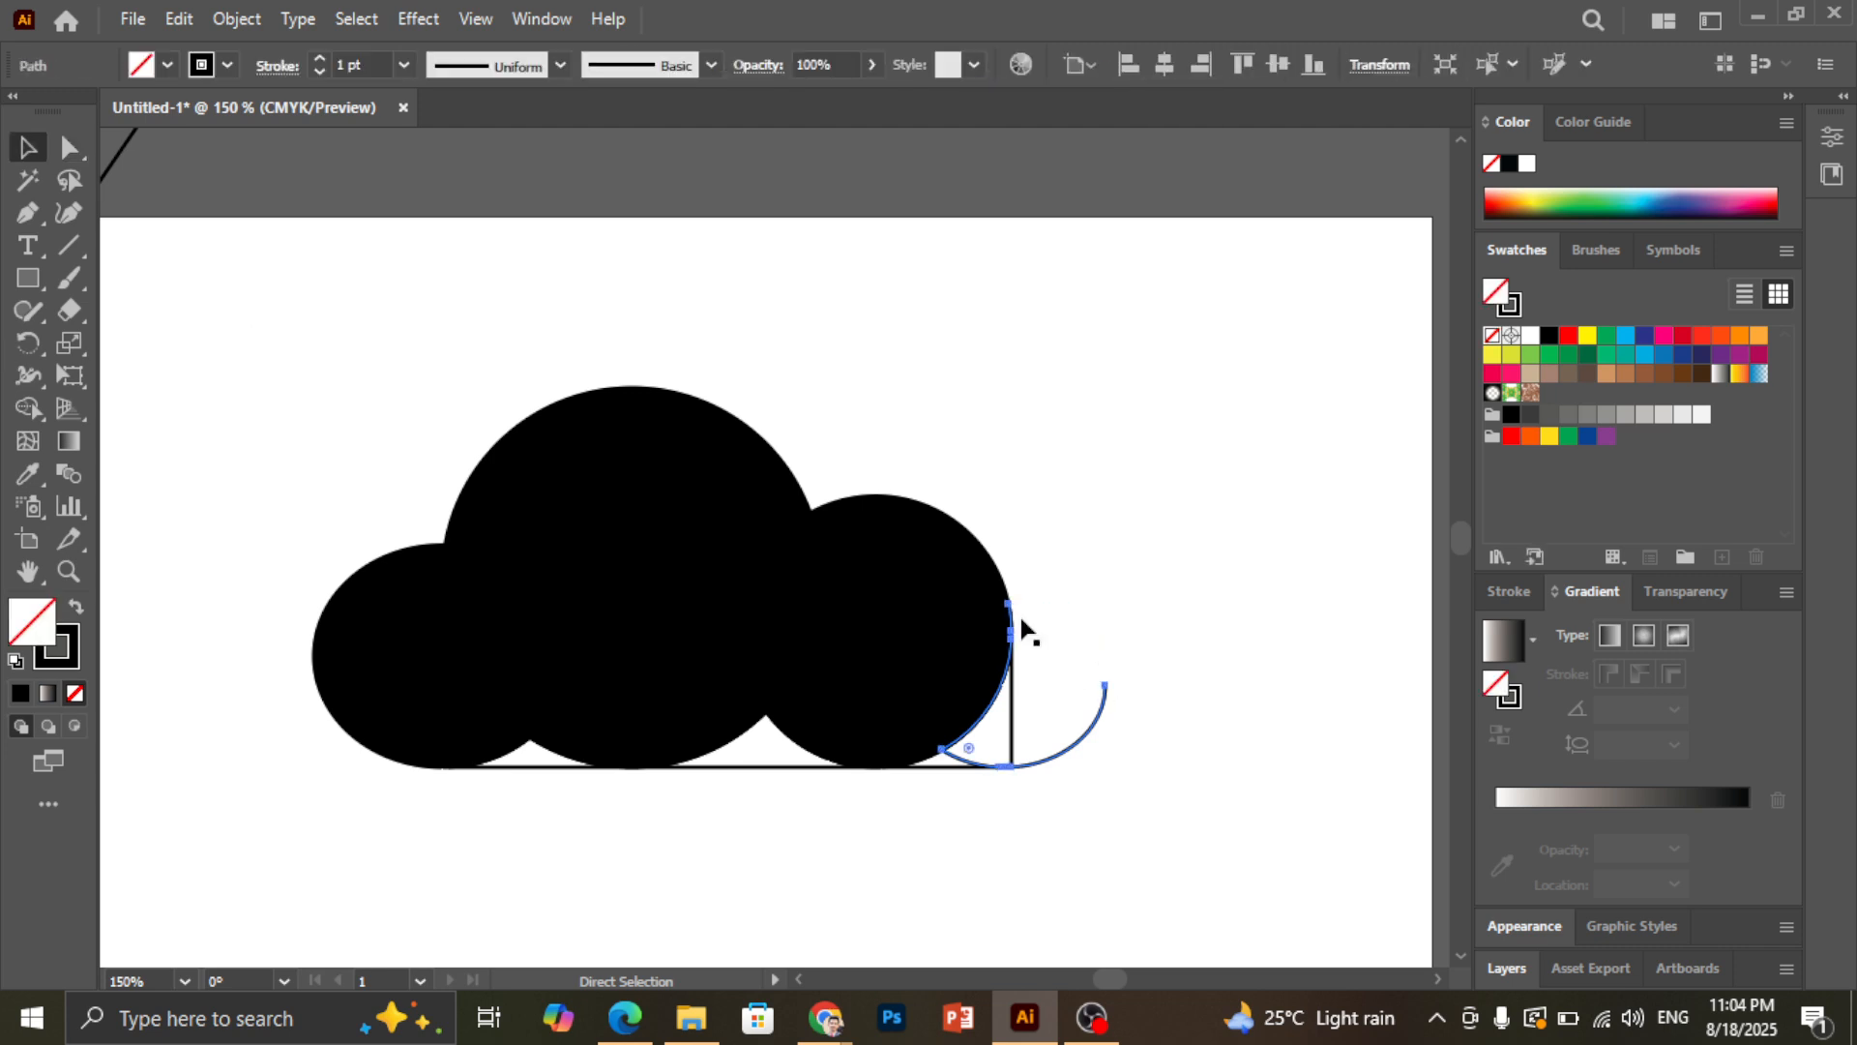
{"action": "key", "text": "Delete"}
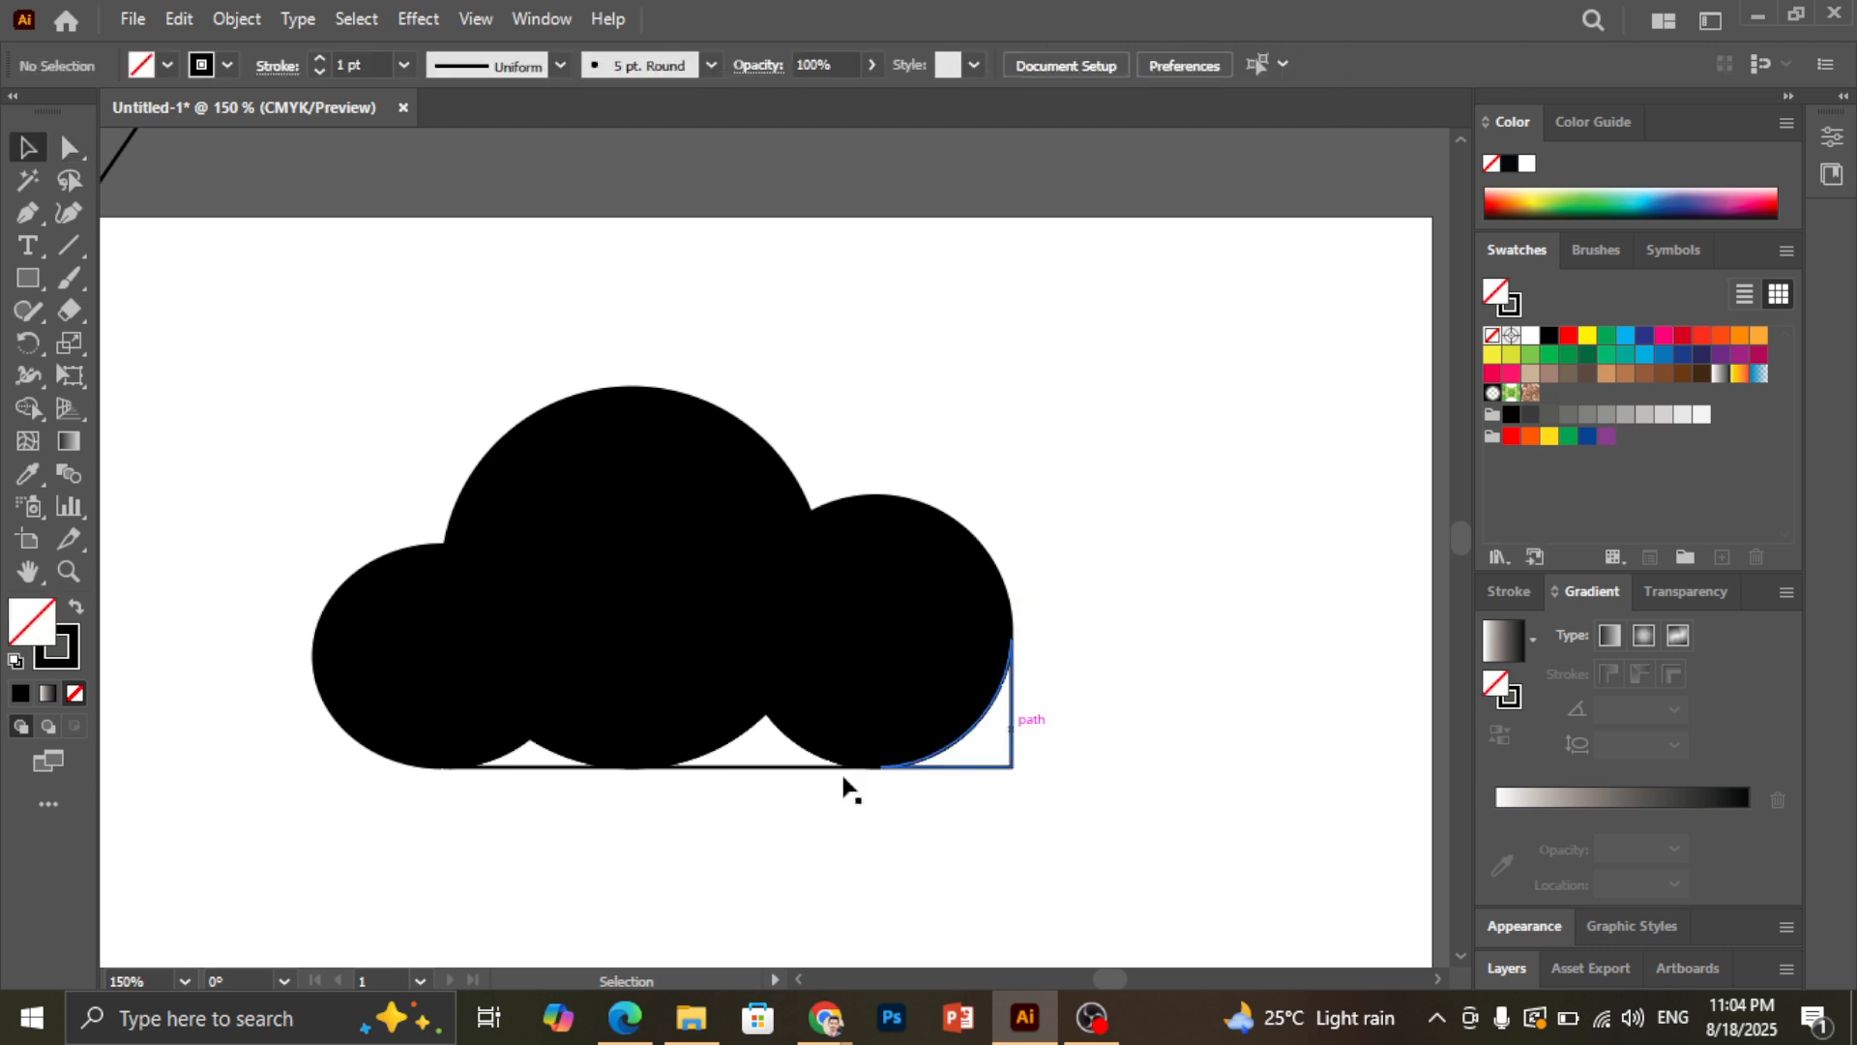
Delete the leftover outline pieces beneath the cloud's edges and move the cloud to the artboard's right side
{"action": "left_click", "coordinate": [791, 769]}
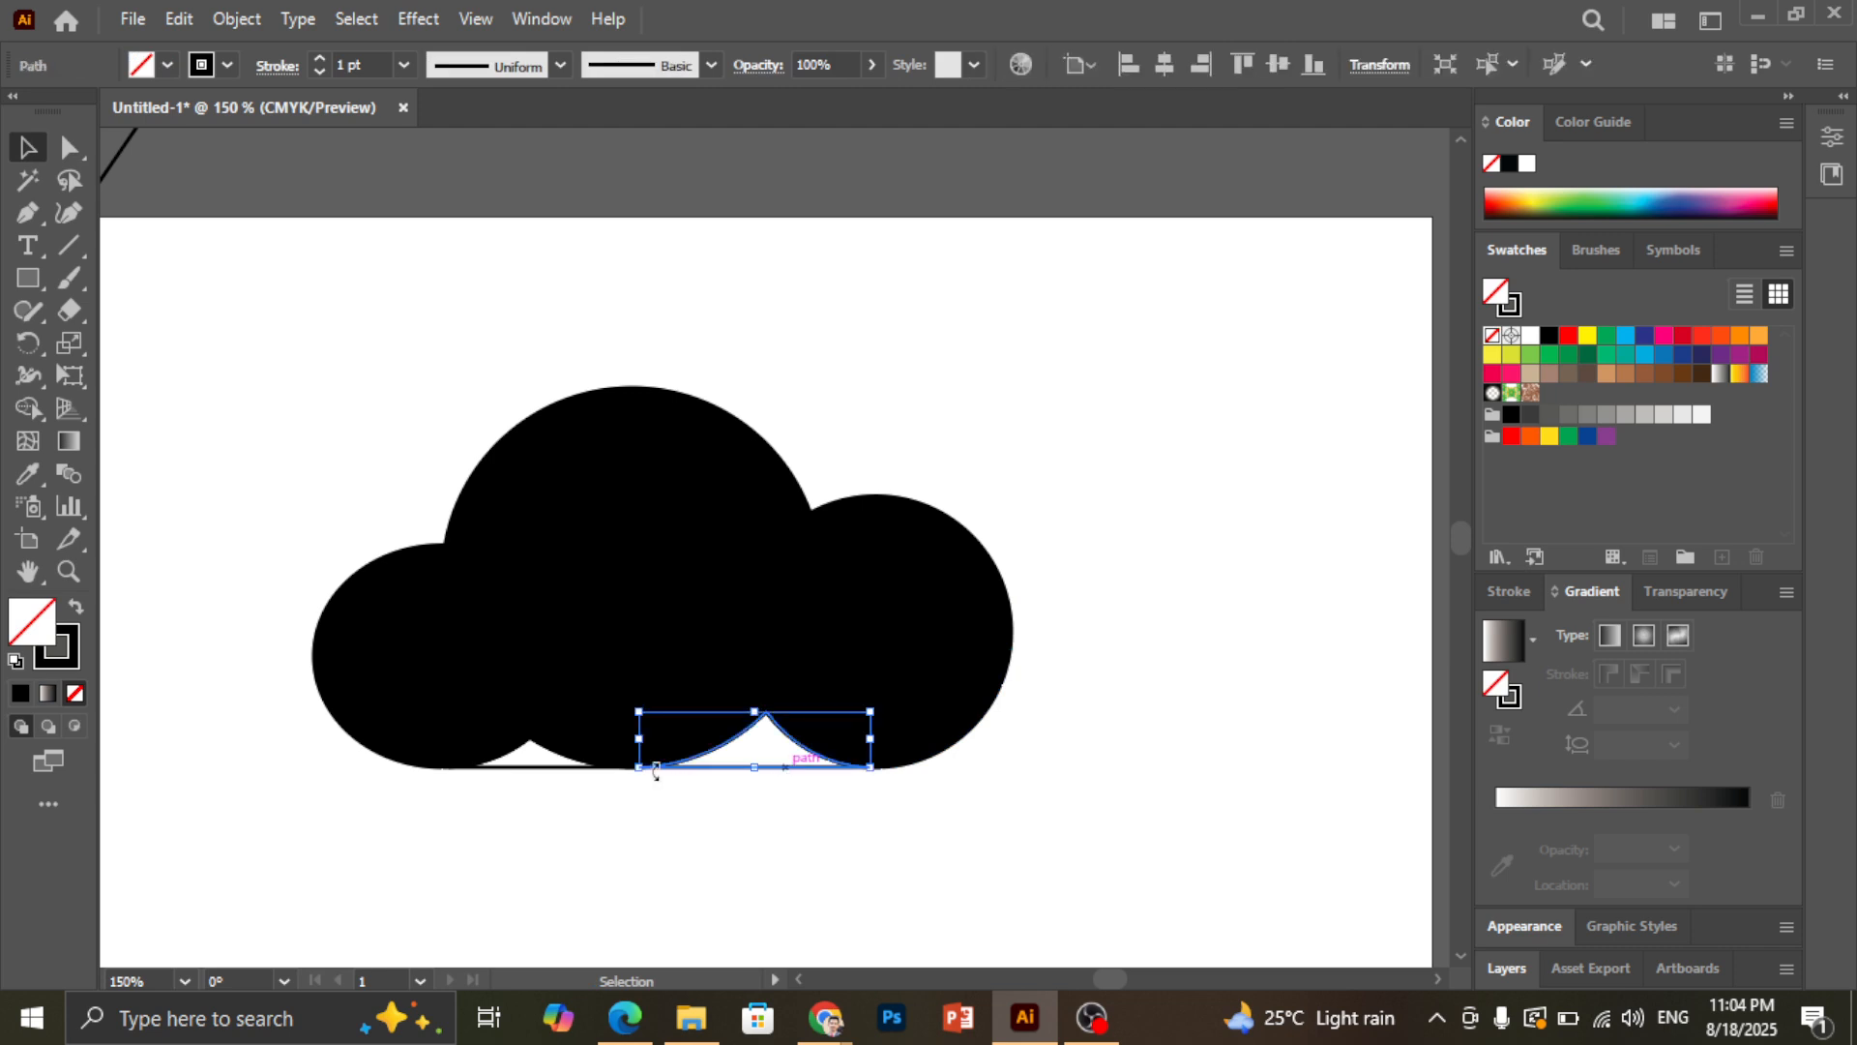
{"action": "left_click", "coordinate": [546, 770]}
{"action": "left_click", "coordinate": [543, 766]}
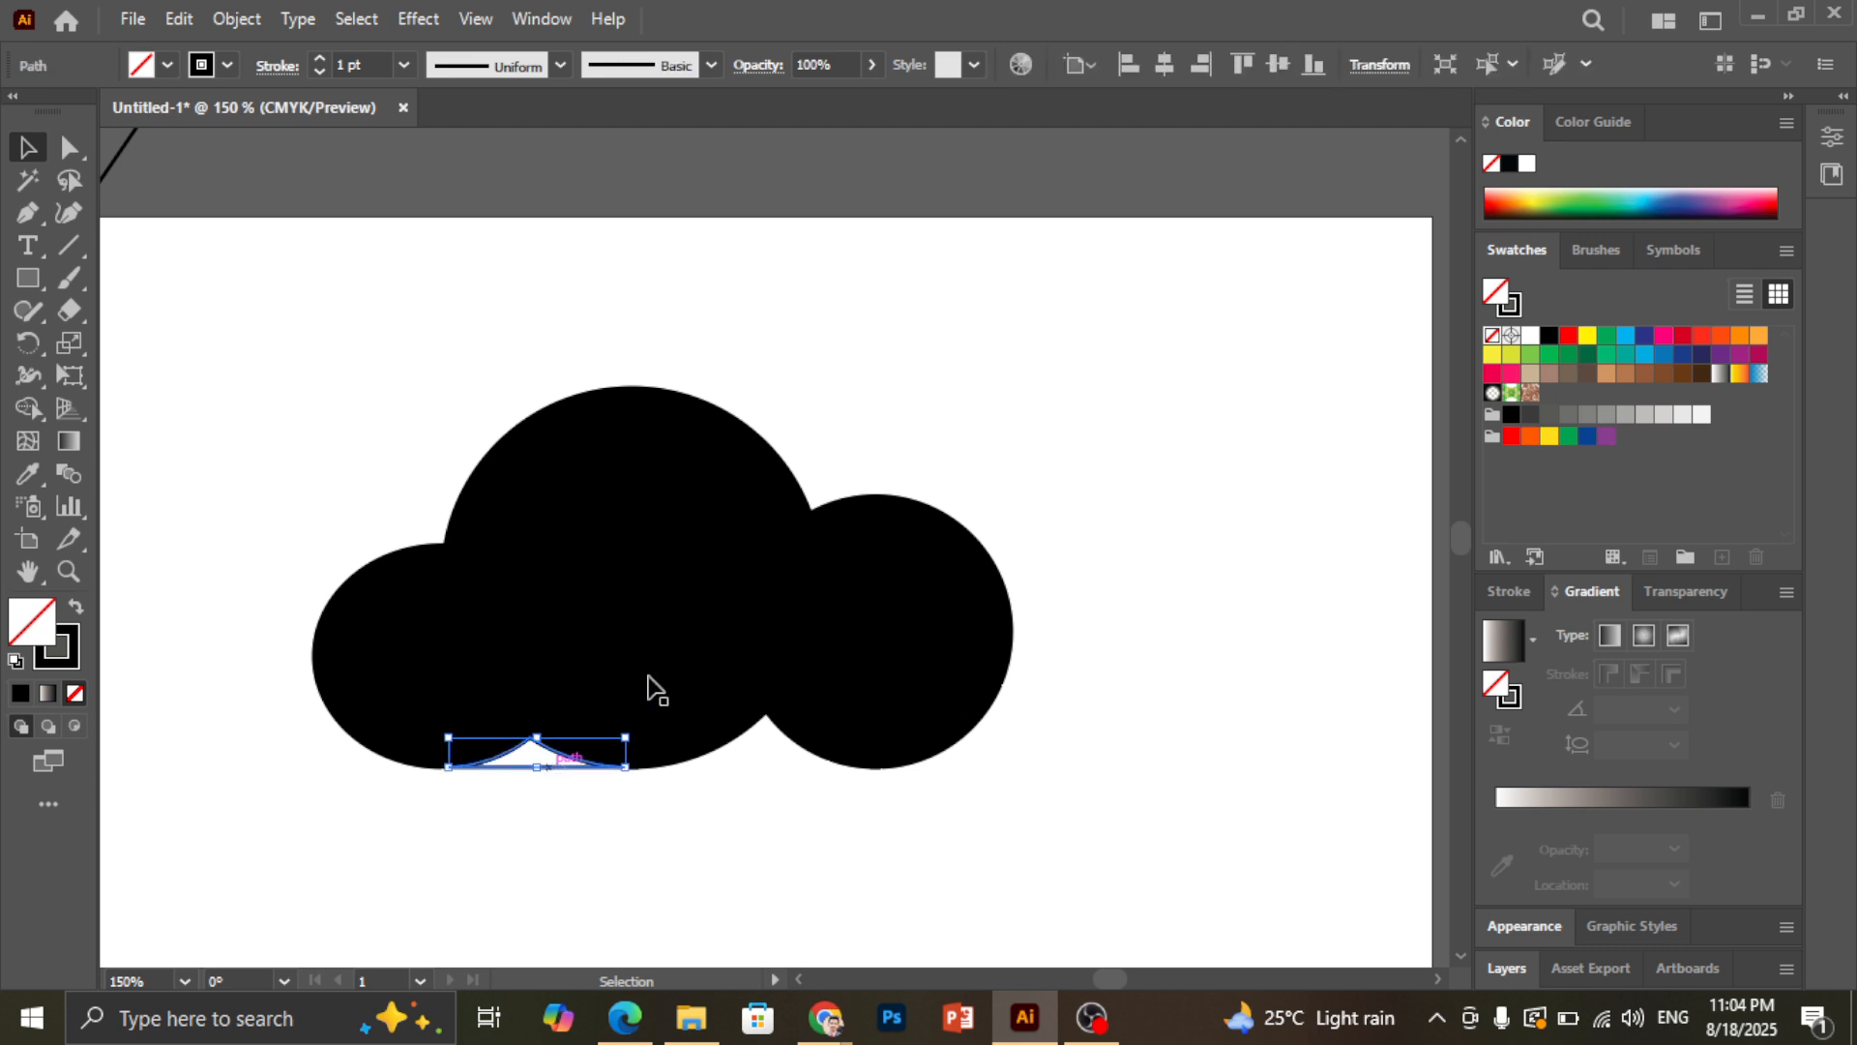
{"action": "left_click", "coordinate": [648, 689]}
{"action": "left_click_drag", "start_coordinate": [602, 563], "coordinate": [1119, 553]}
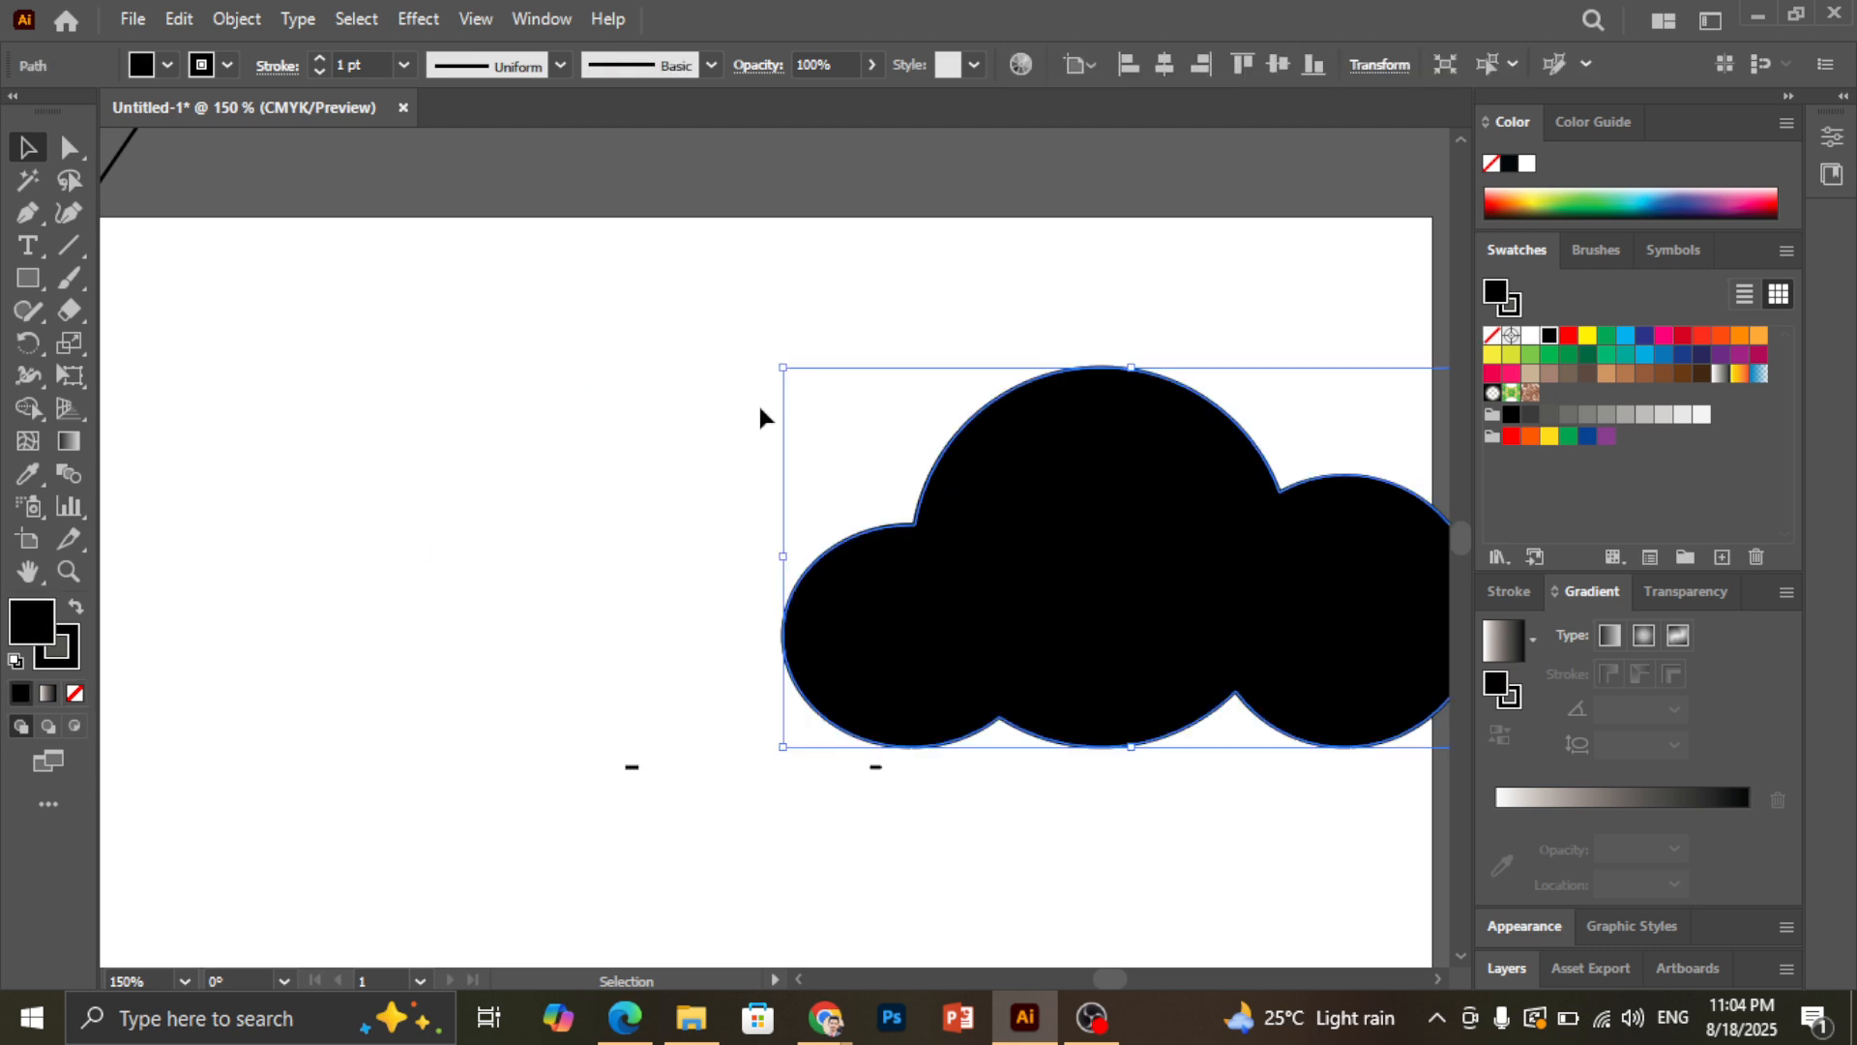
Delete the two short line fragments left behind where the cloud's base used to be
{"action": "left_click", "coordinate": [67, 147]}
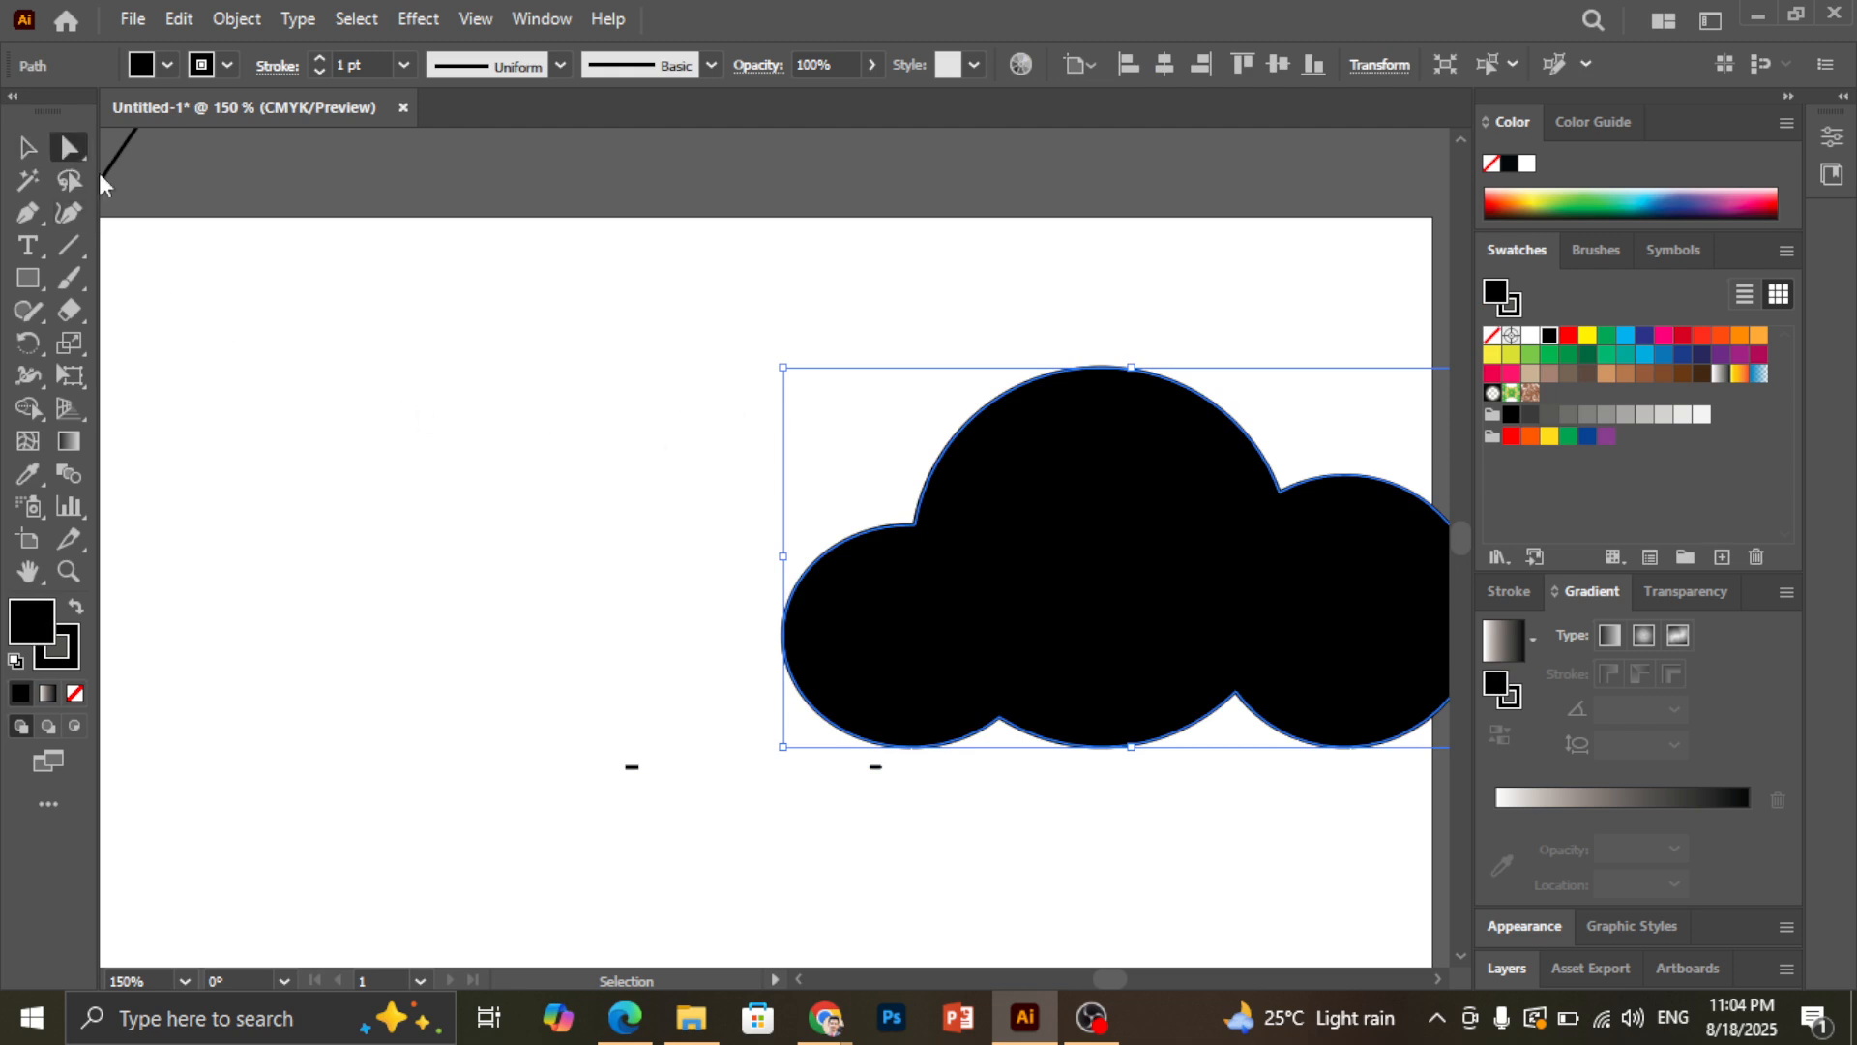
{"action": "scroll", "coordinate": [600, 755], "scroll_direction": "down", "scroll_amount": 2}
{"action": "left_click_drag", "start_coordinate": [589, 707], "coordinate": [888, 662]}
{"action": "key", "text": "Delete"}
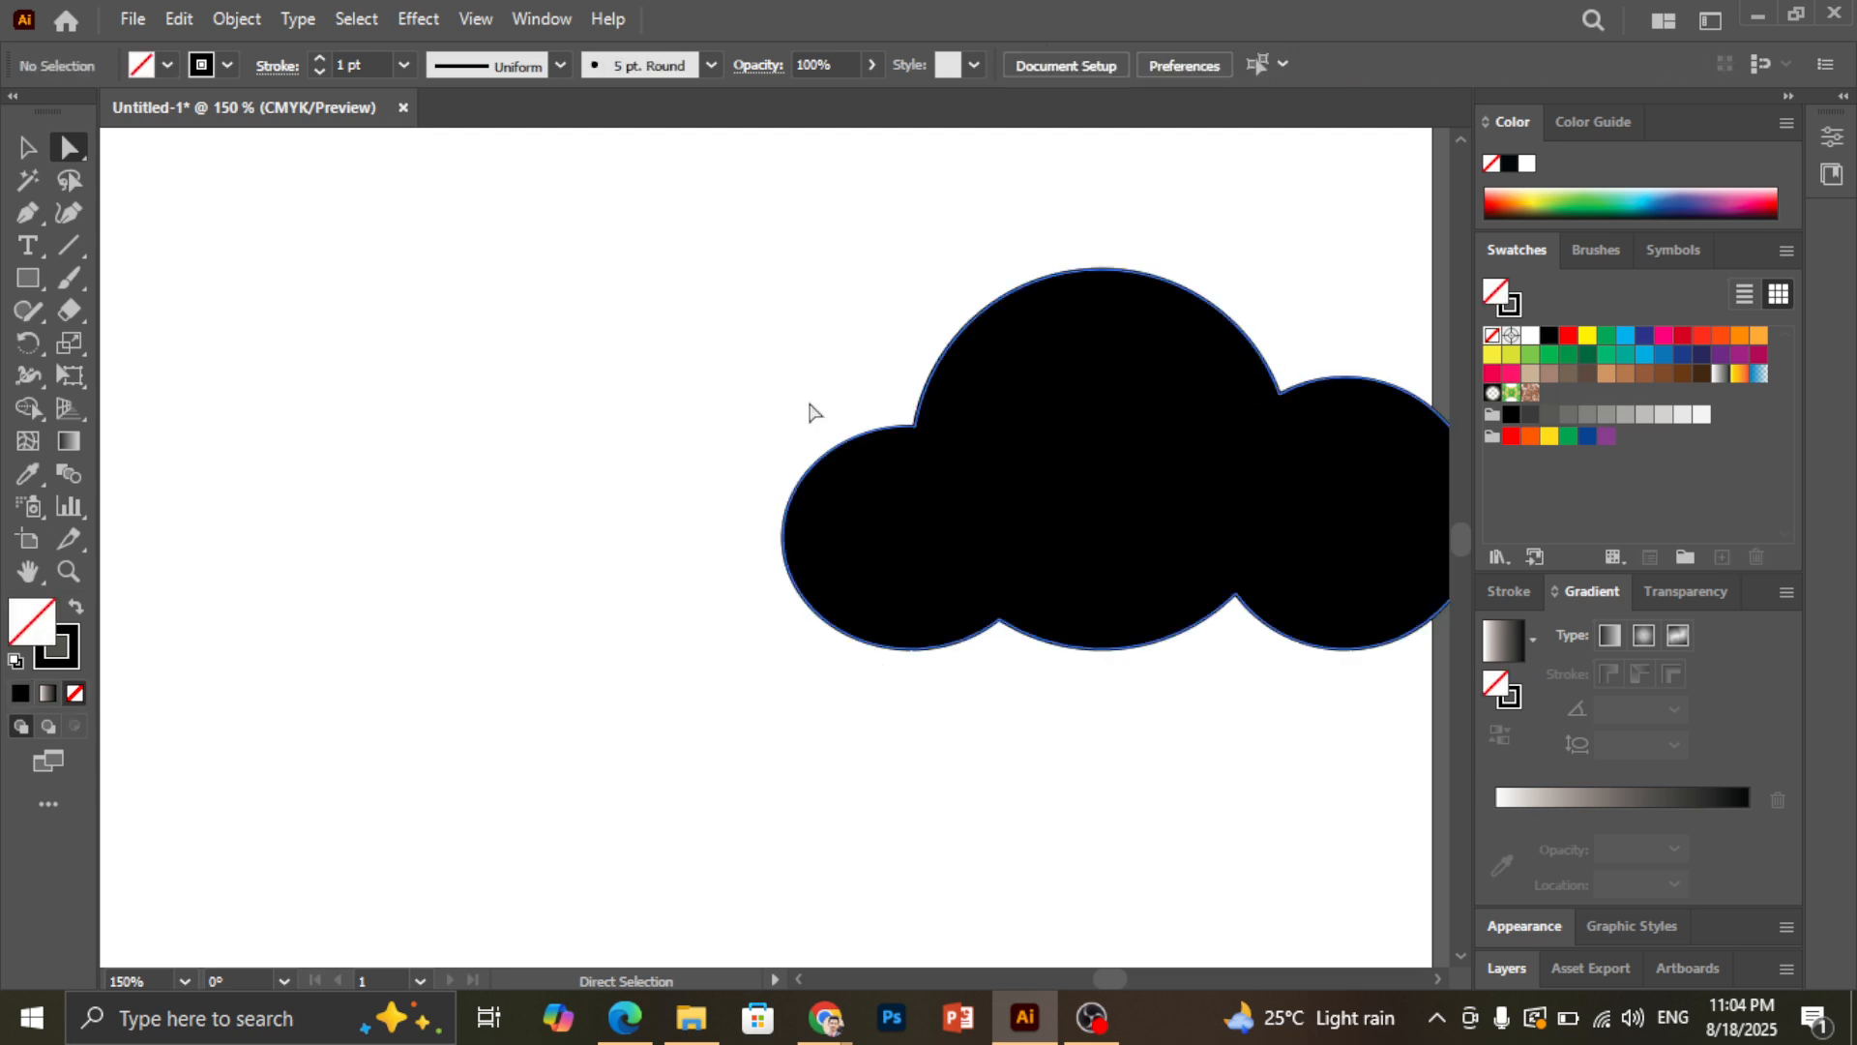
{"action": "left_click", "coordinate": [29, 151]}
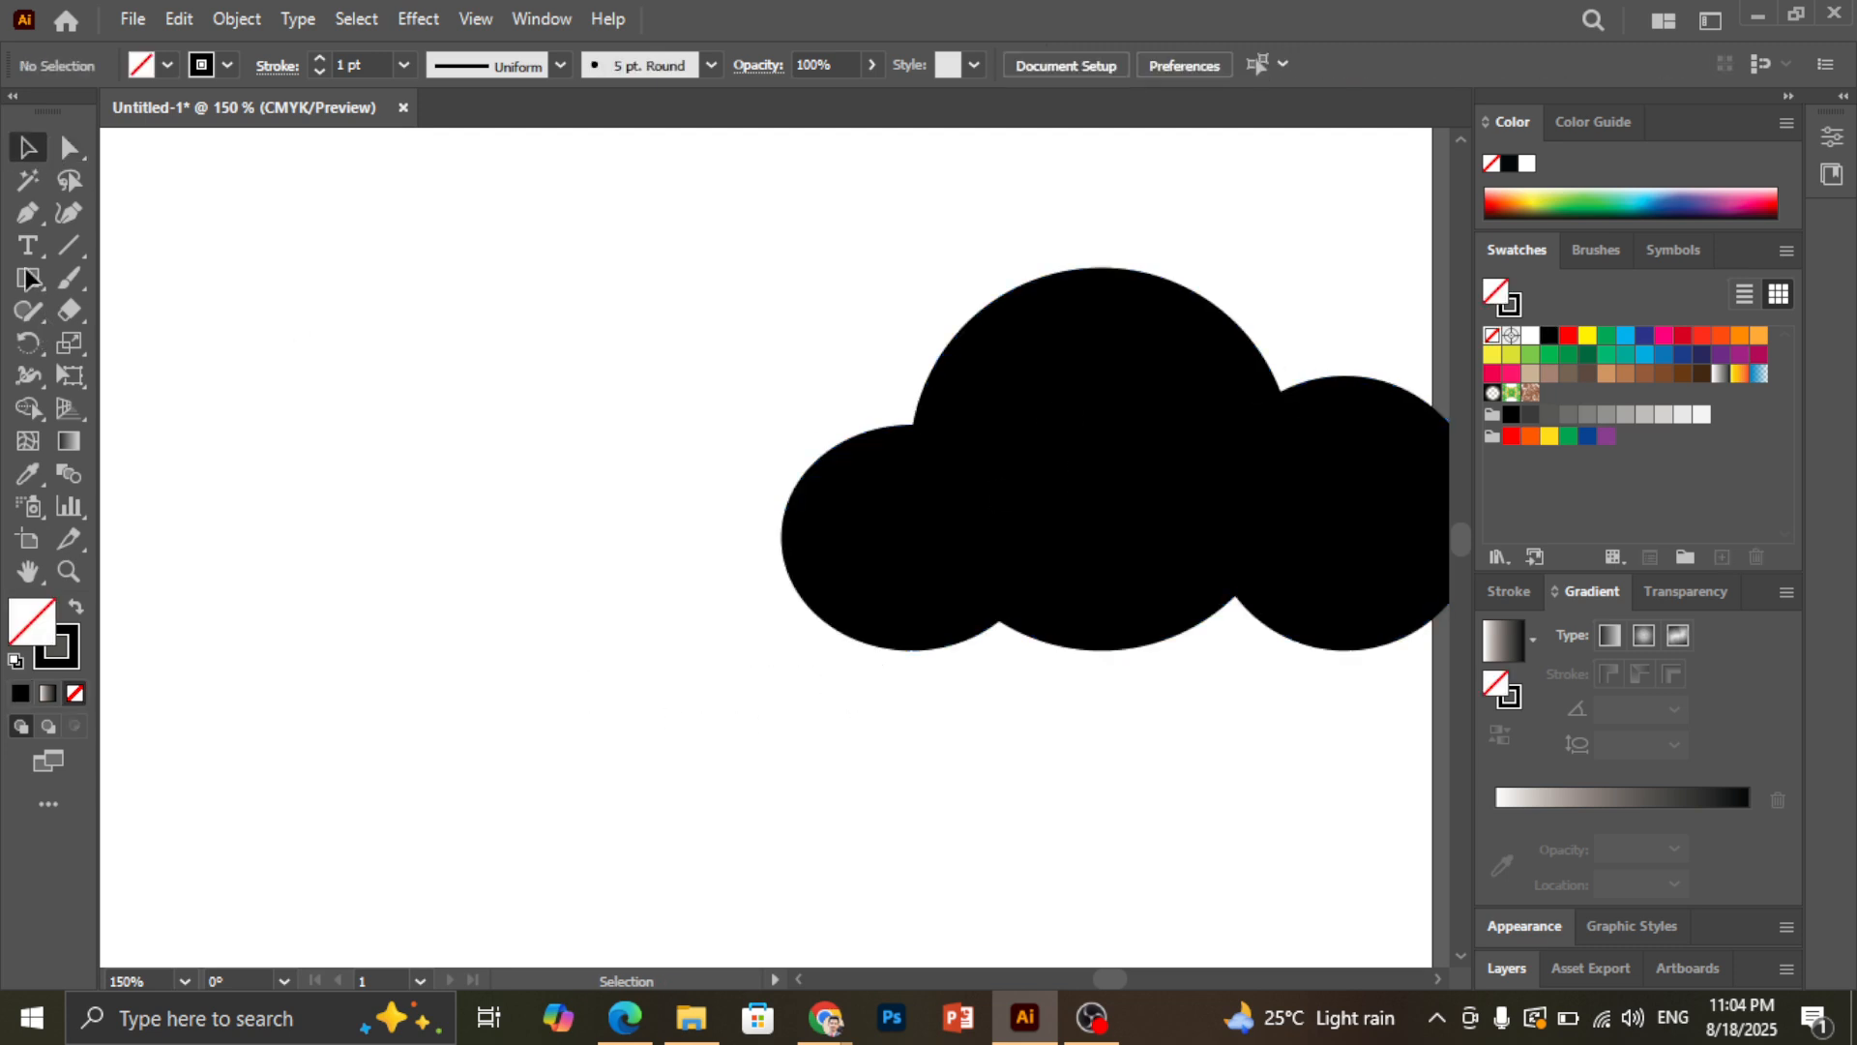
Draw a rounded rectangle left of the cloud and two circles overlapping its lower corners
{"action": "left_click", "coordinate": [29, 280]}
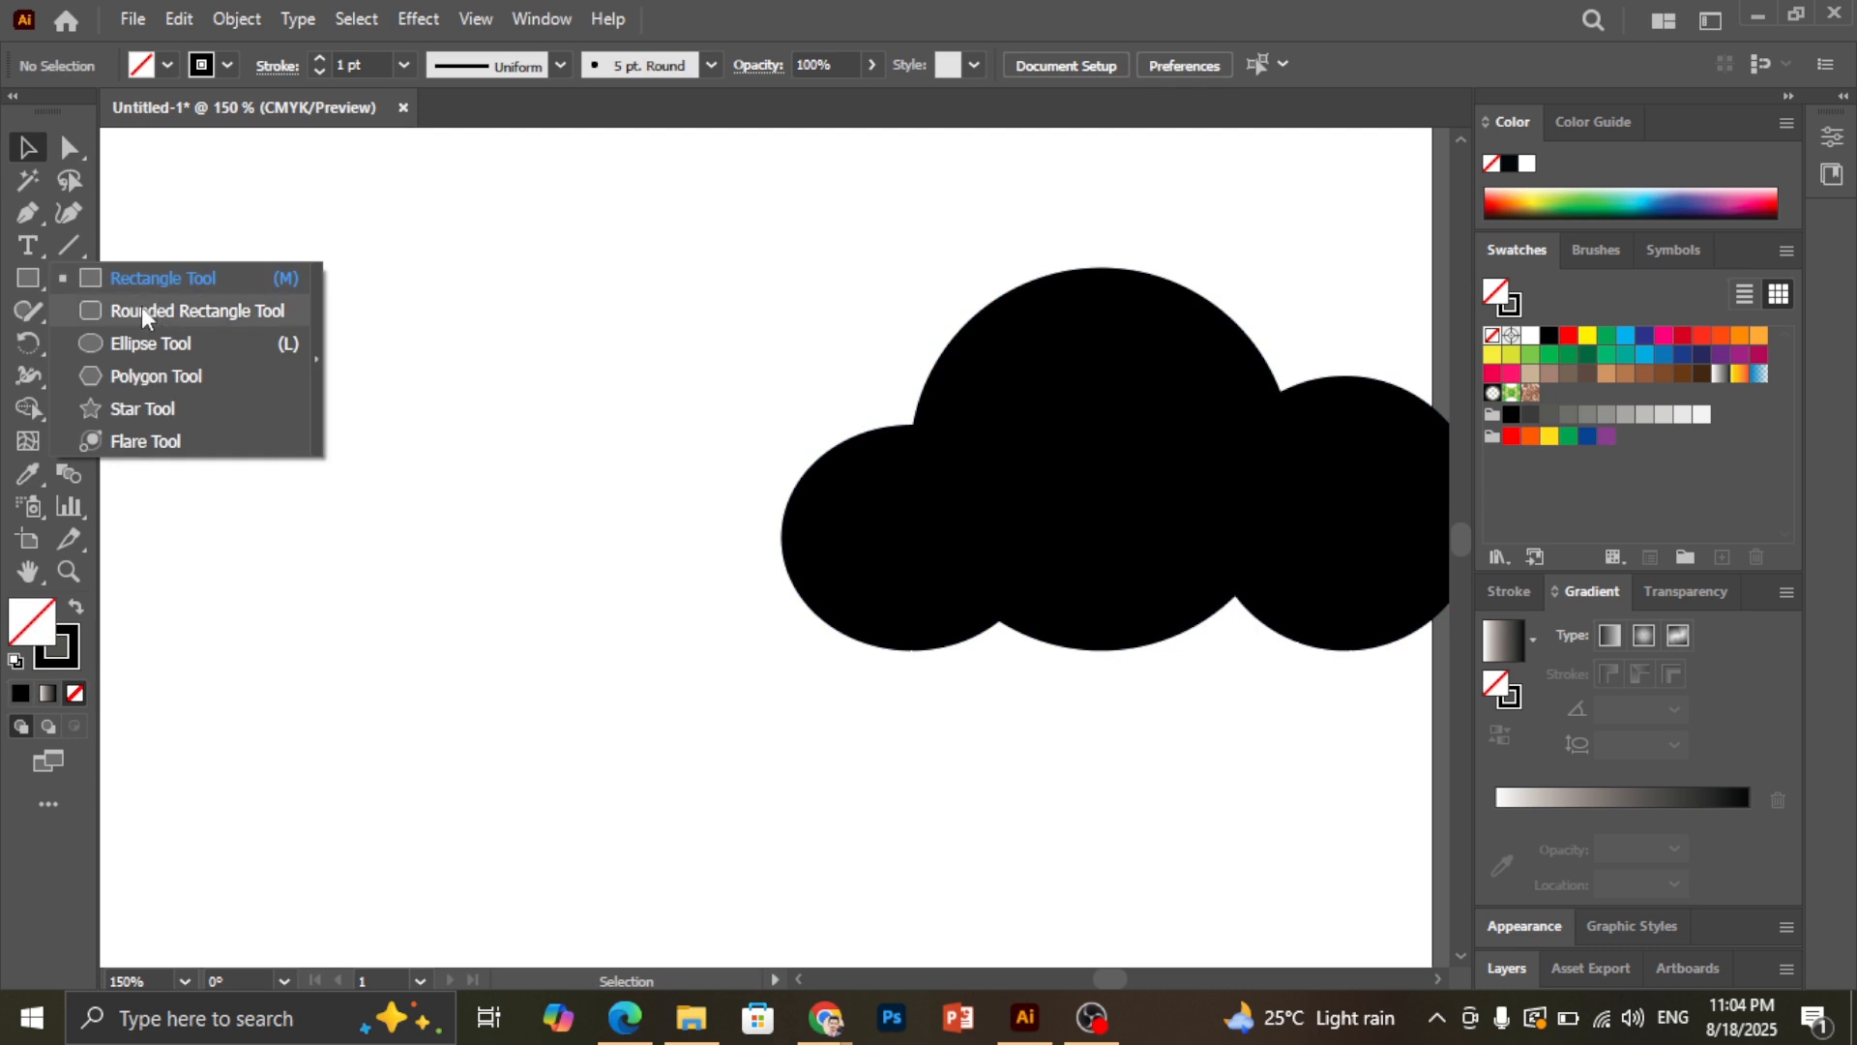
{"action": "left_click", "coordinate": [141, 311]}
{"action": "left_click_drag", "start_coordinate": [232, 314], "coordinate": [434, 474]}
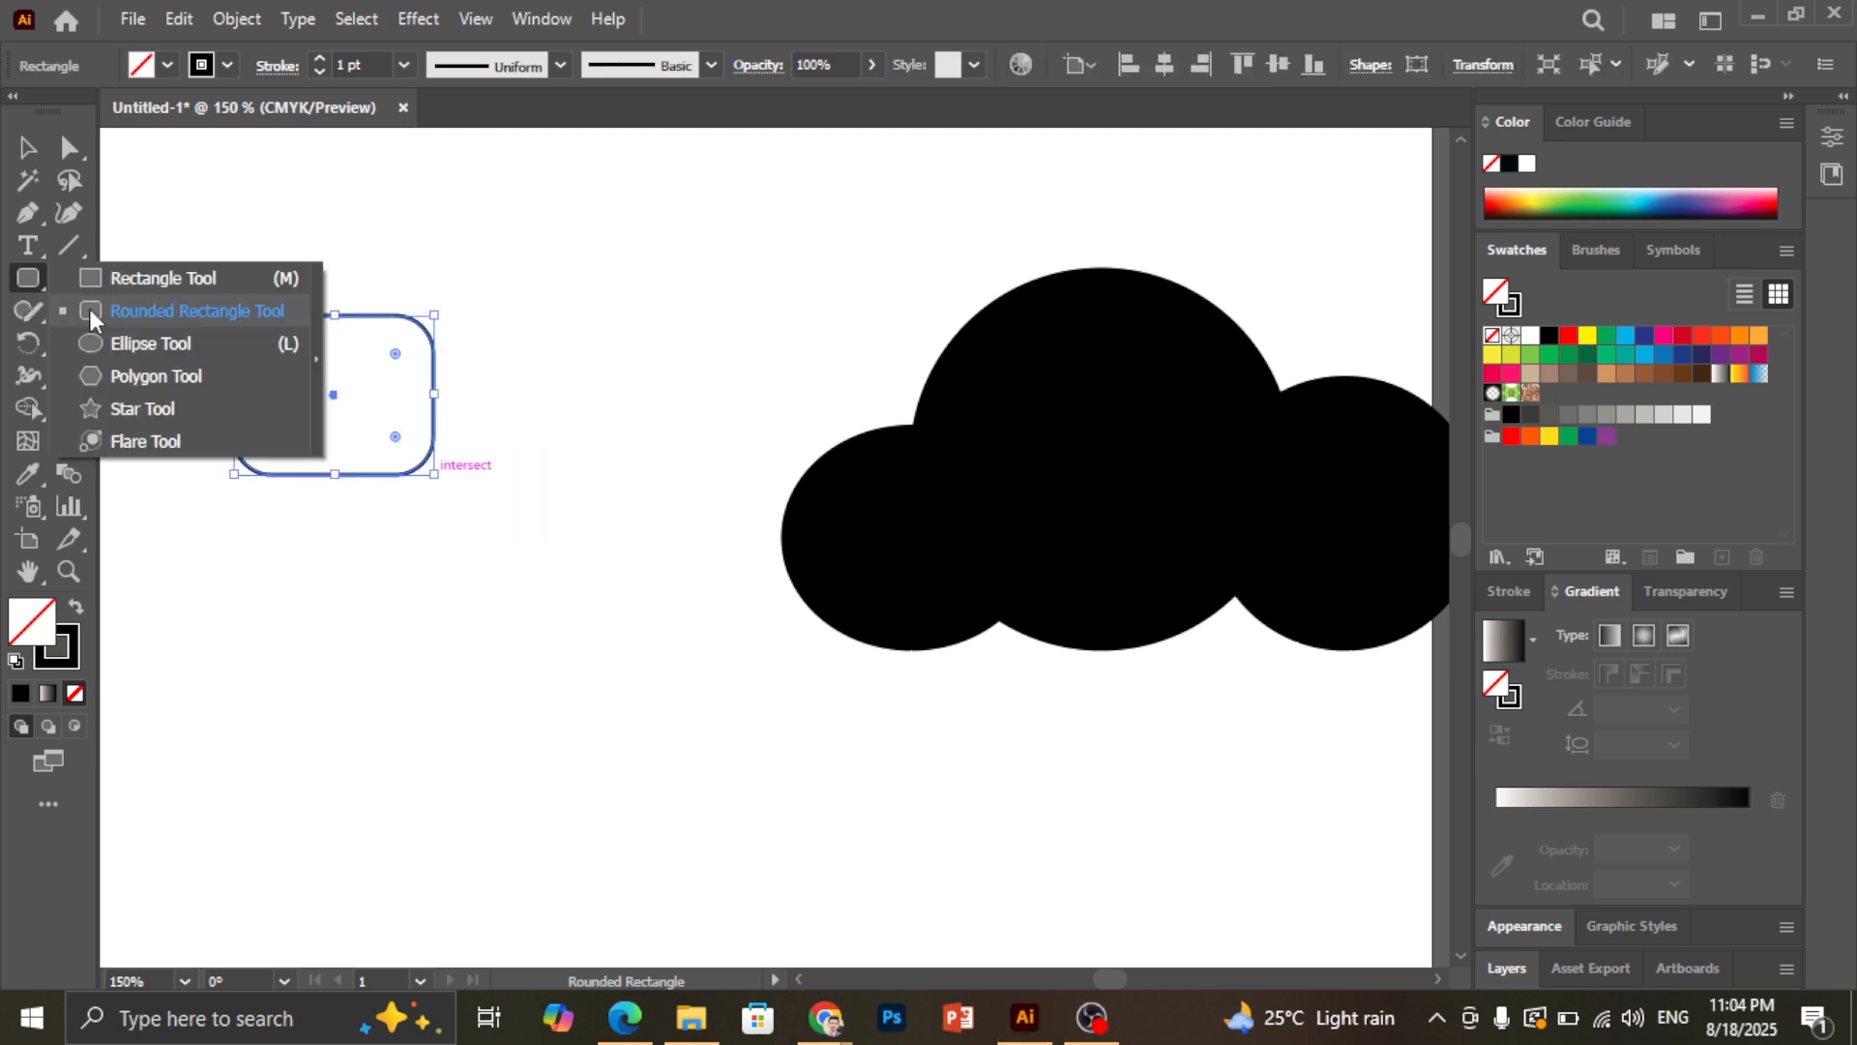
{"action": "left_click", "coordinate": [125, 340]}
{"action": "left_click_drag", "start_coordinate": [219, 541], "coordinate": [371, 390]}
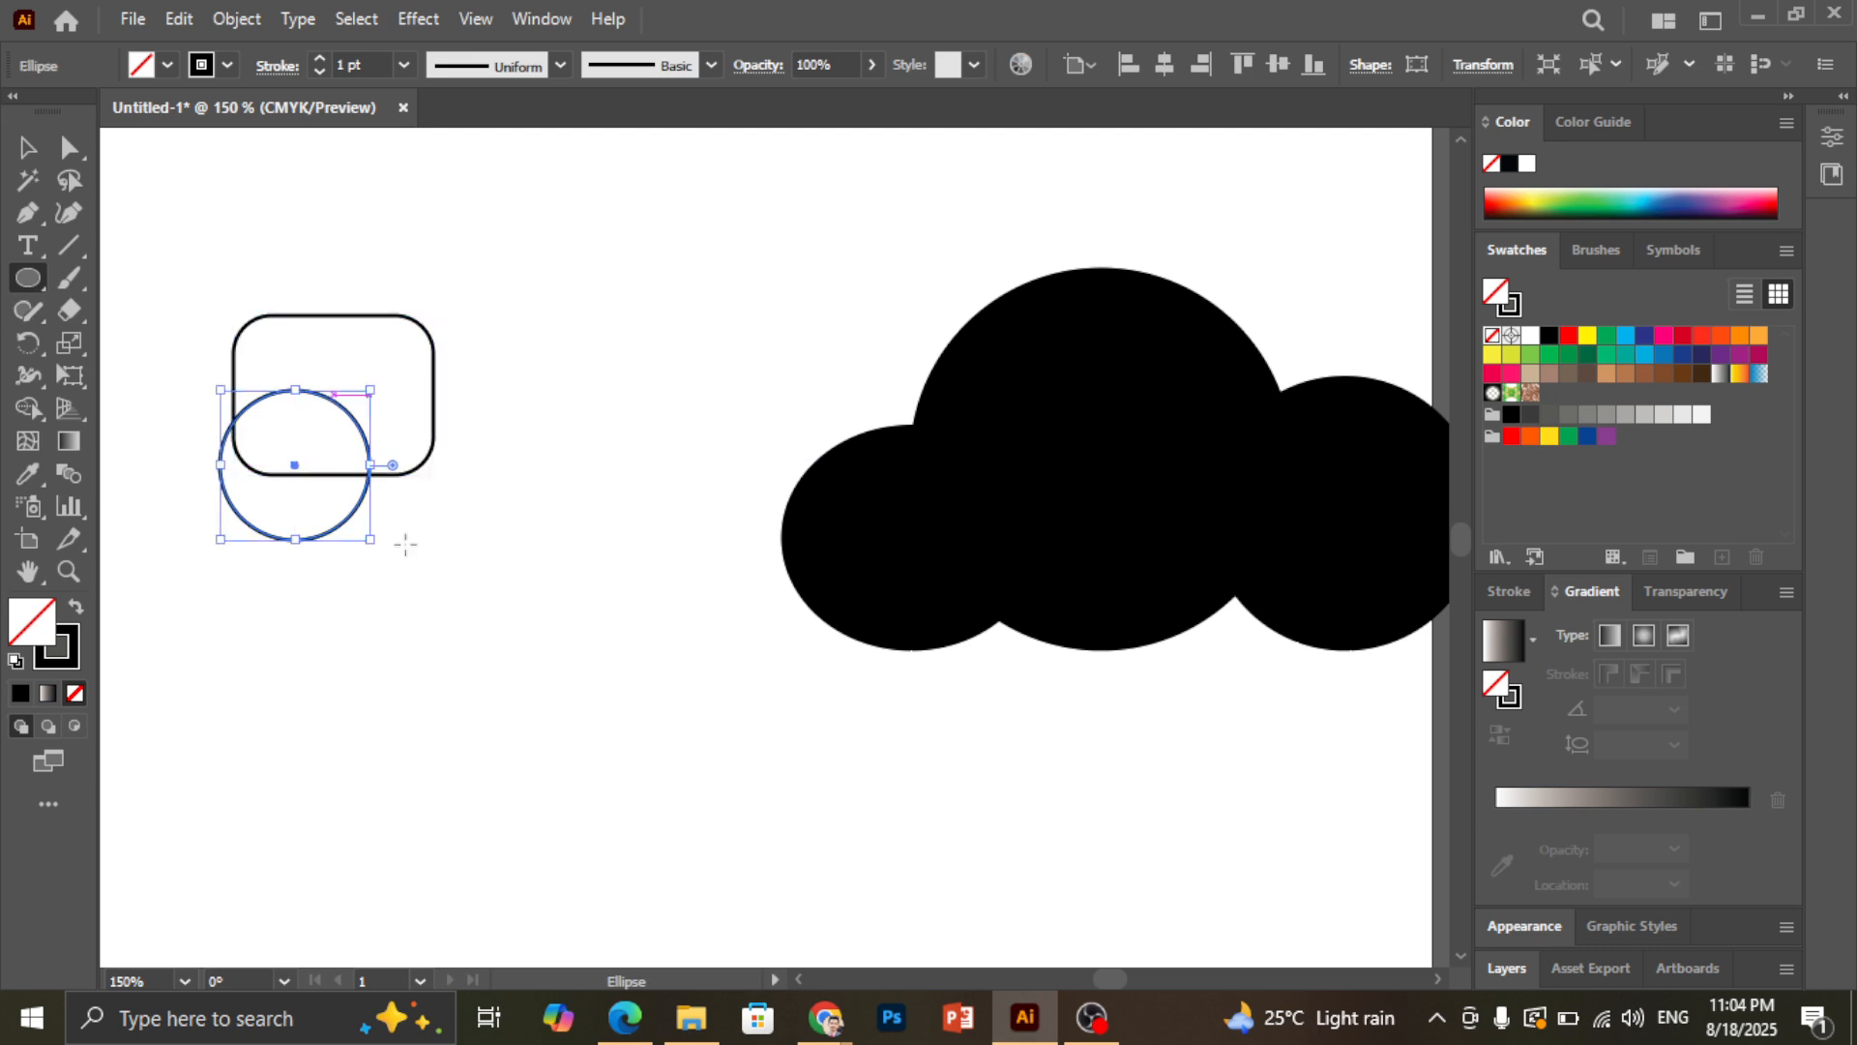
{"action": "left_click_drag", "start_coordinate": [407, 566], "coordinate": [492, 394]}
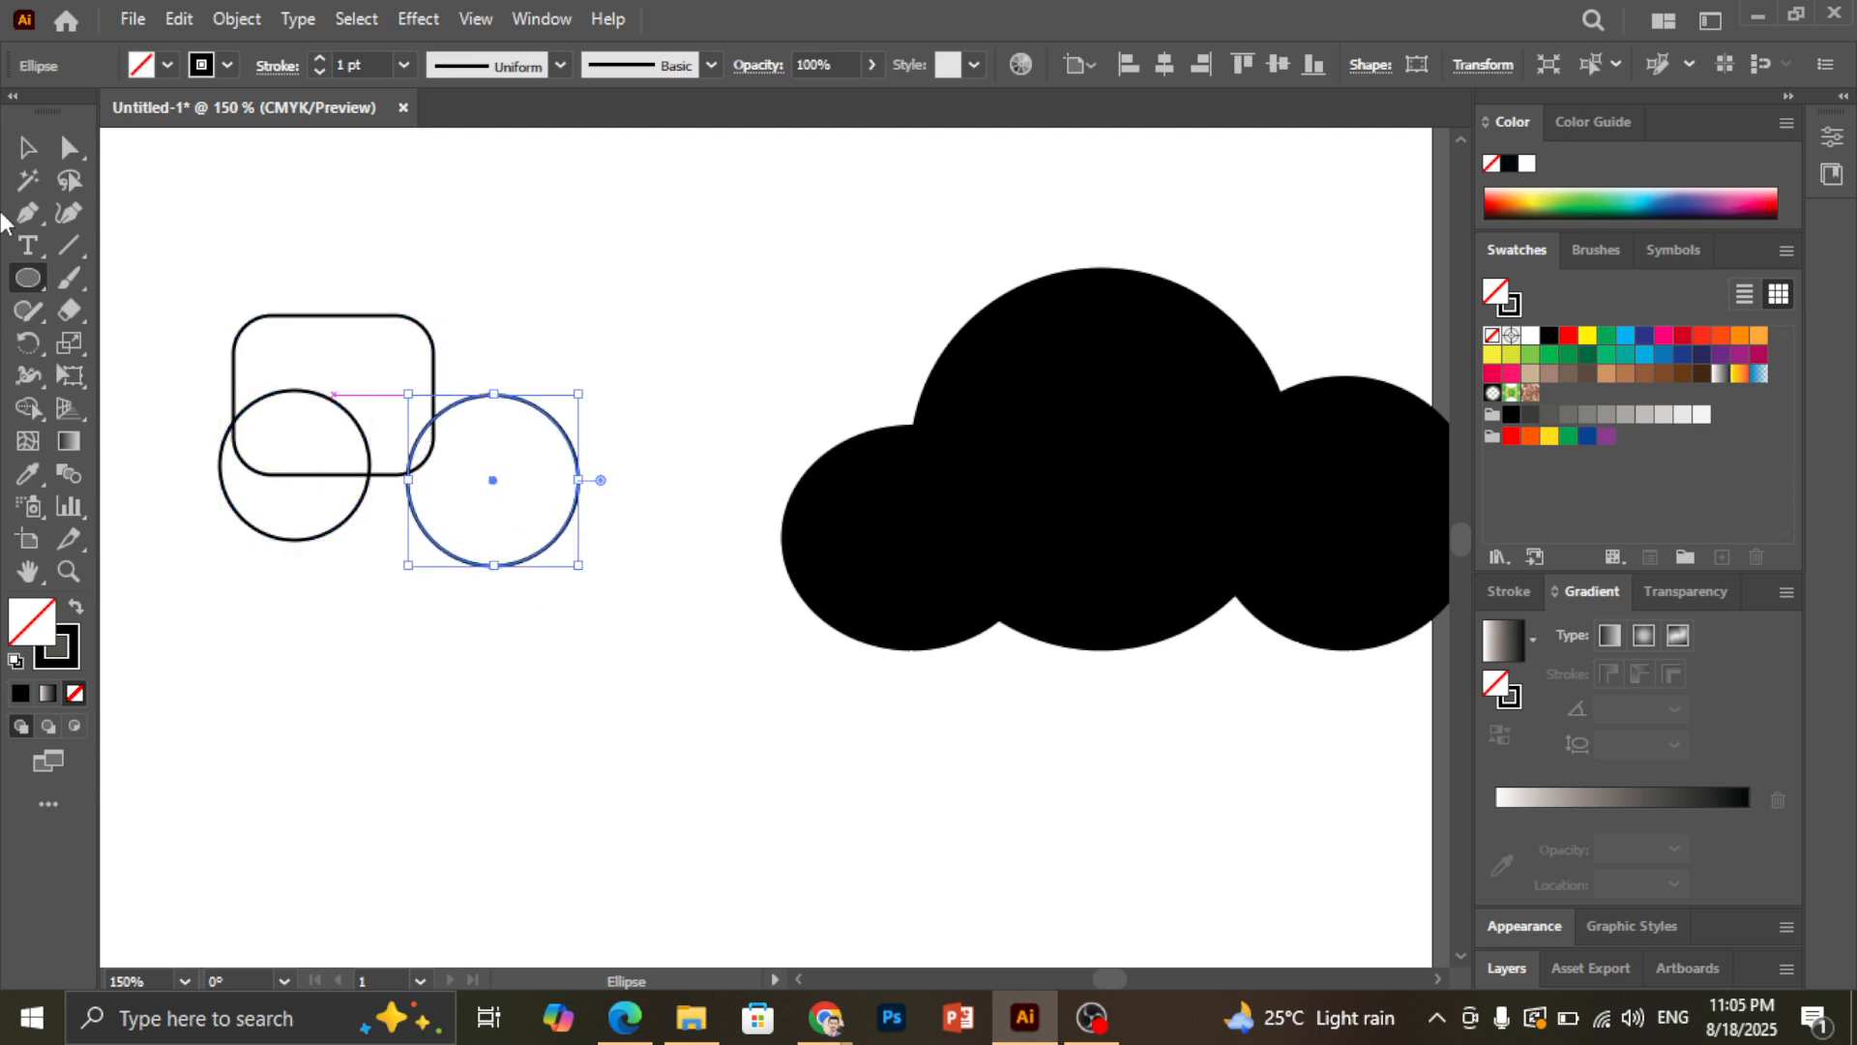
Select the rounded rectangle and both circles and merge them into one shape with Shape Builder
{"action": "key", "text": "v"}
{"action": "left_click_drag", "start_coordinate": [188, 232], "coordinate": [518, 533]}
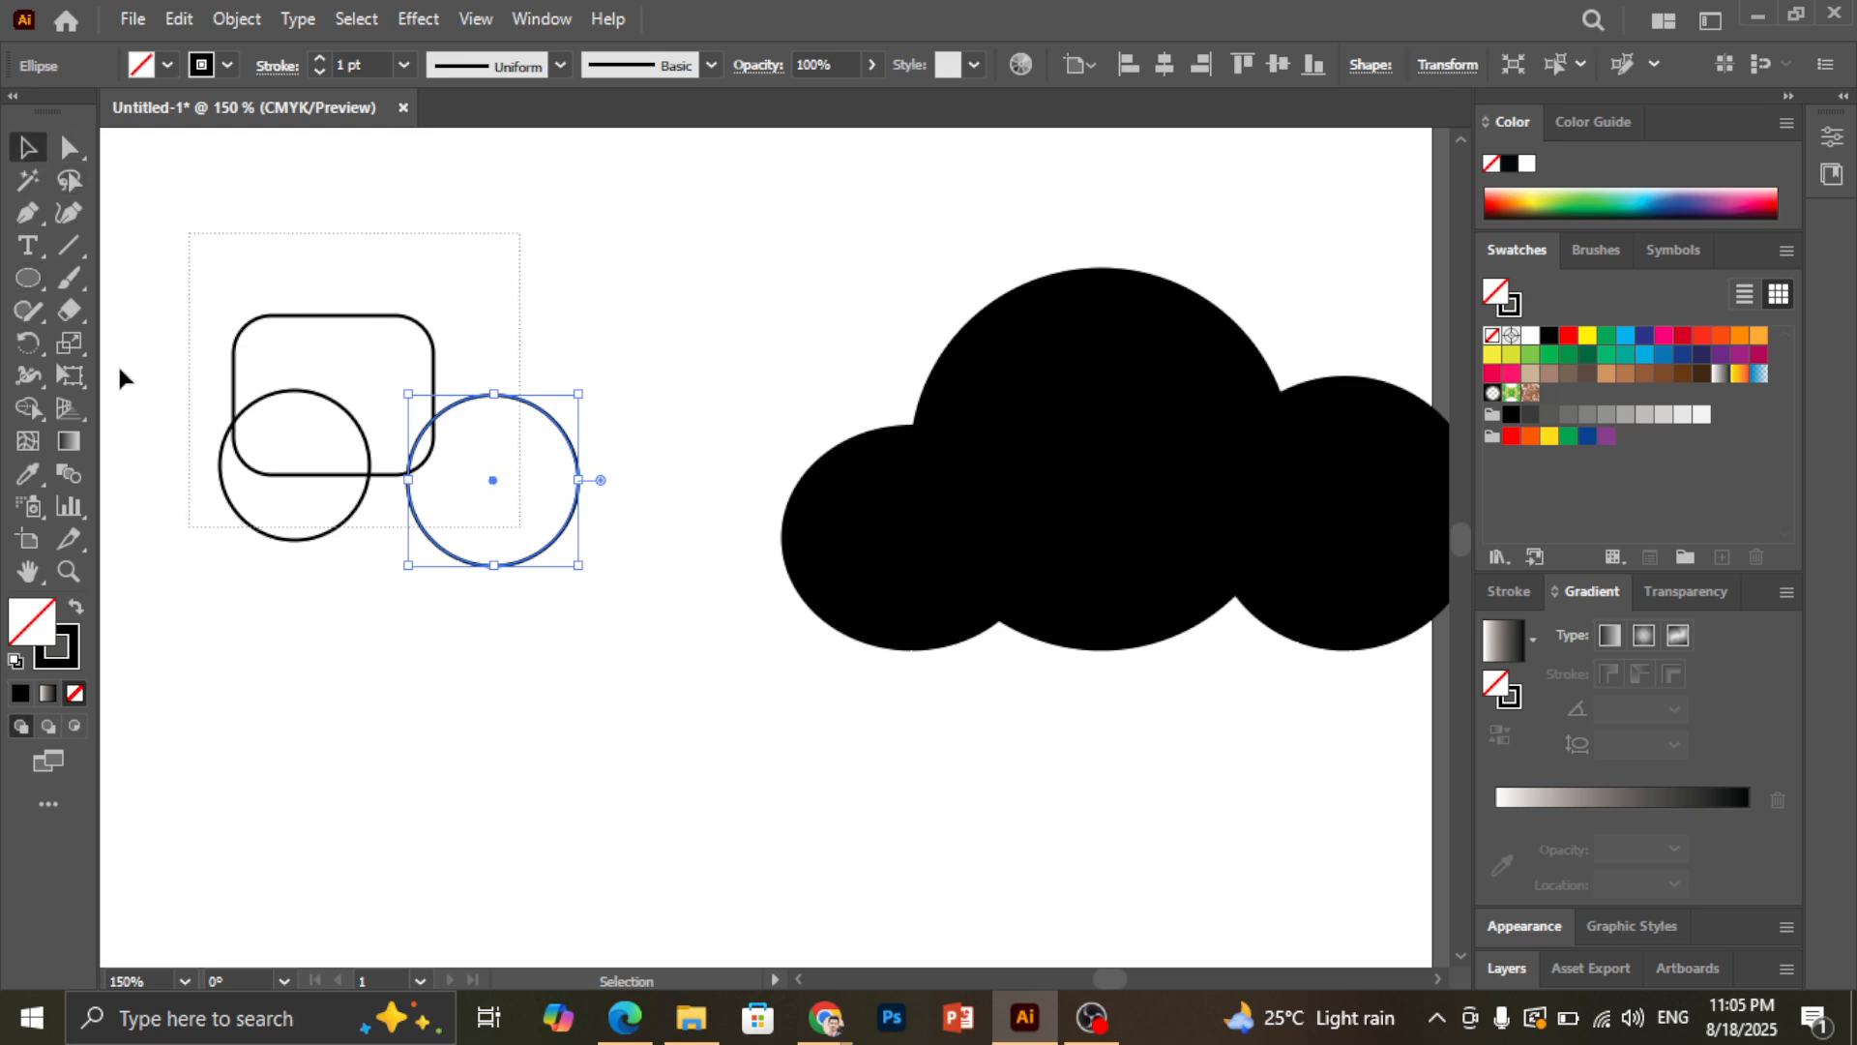
{"action": "left_click", "coordinate": [30, 407]}
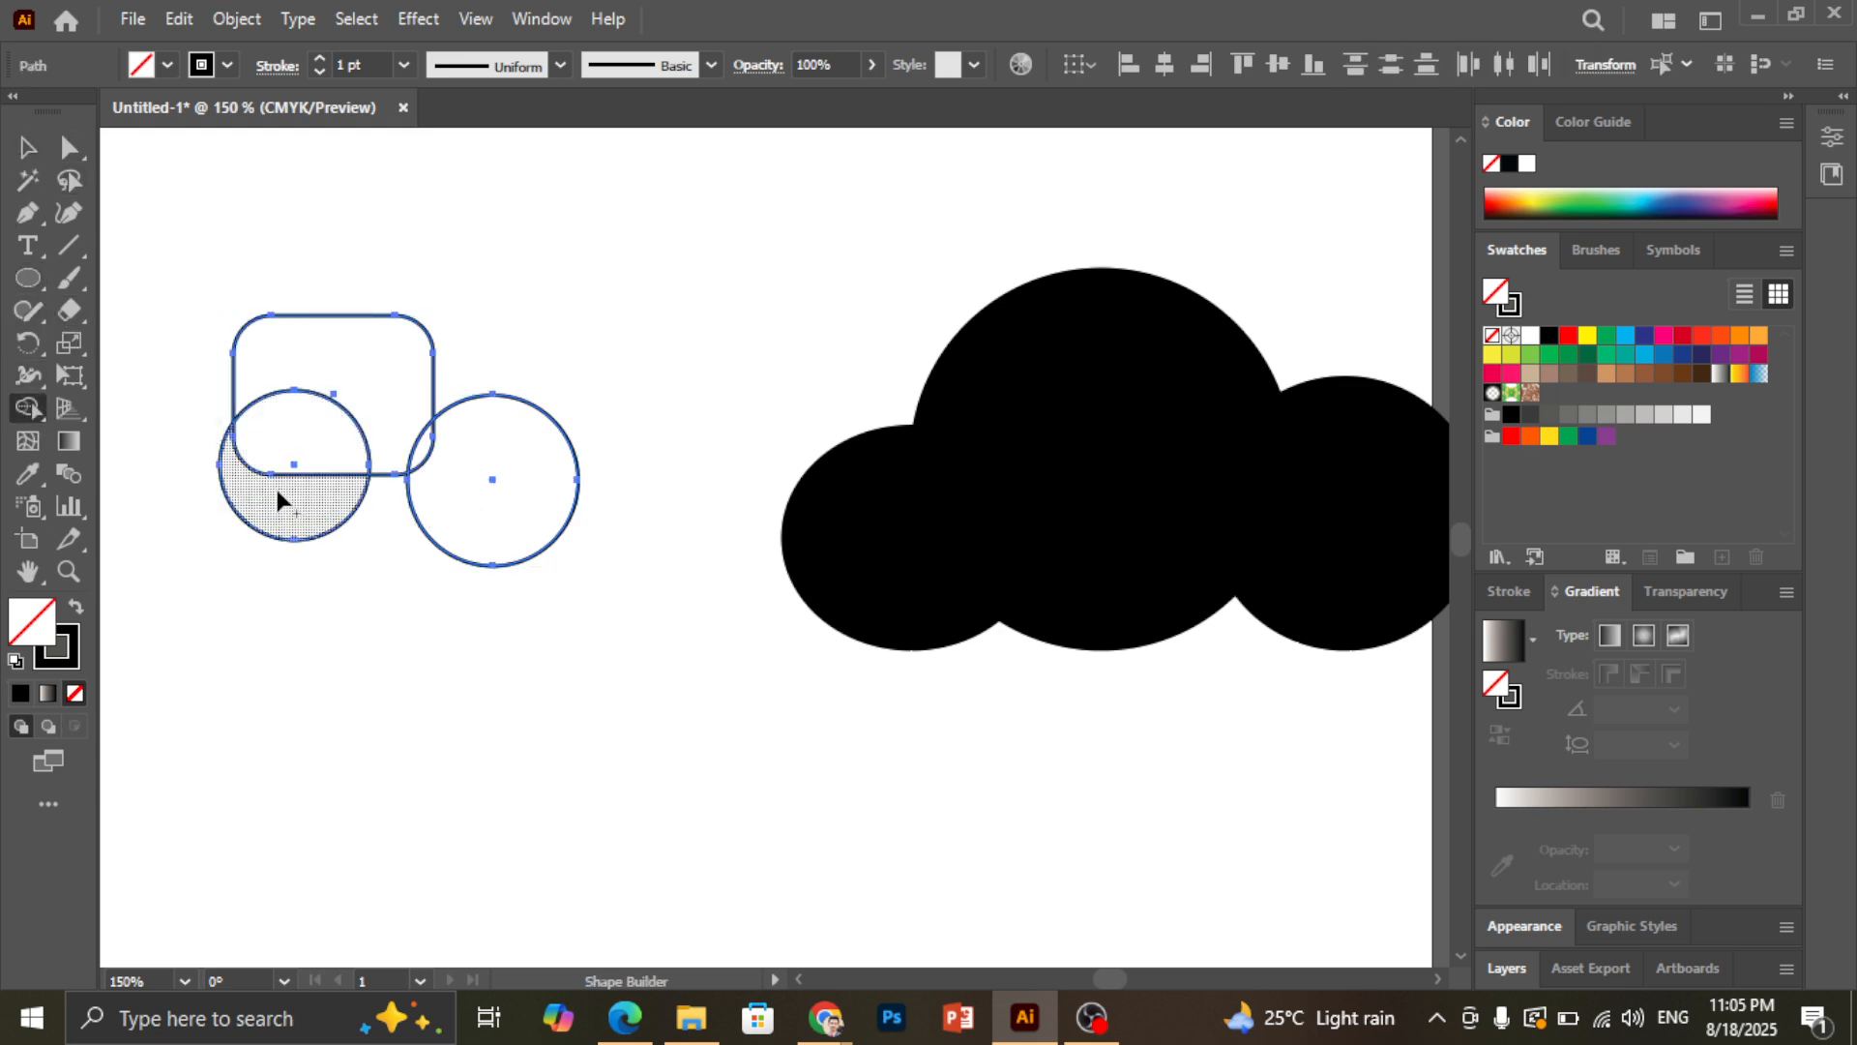
{"action": "mouse_move", "coordinate": [275, 490]}
{"action": "left_mouse_down"}
{"action": "mouse_move", "coordinate": [353, 403]}
{"action": "mouse_move", "coordinate": [460, 455]}
{"action": "left_mouse_up"}
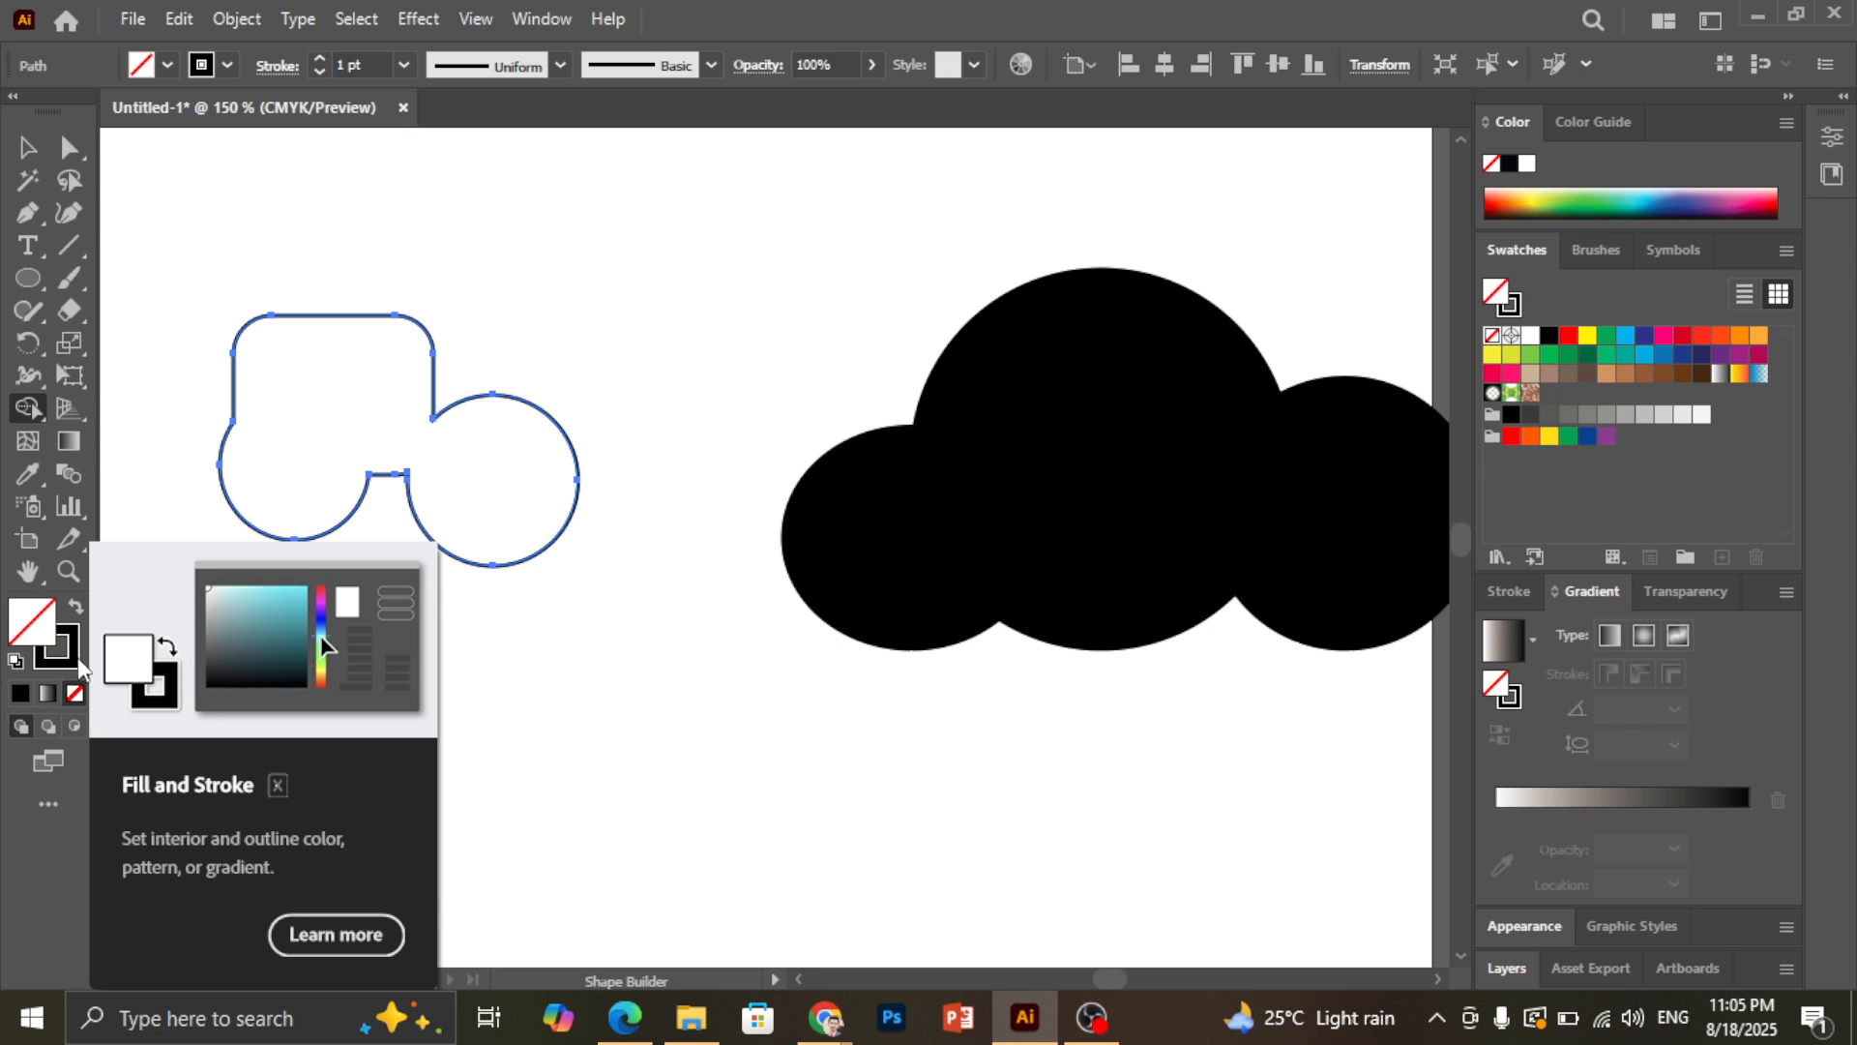
Swap the merged shape's fill and stroke to give it a black fill without stroke, and deselect it
{"action": "left_click", "coordinate": [77, 608]}
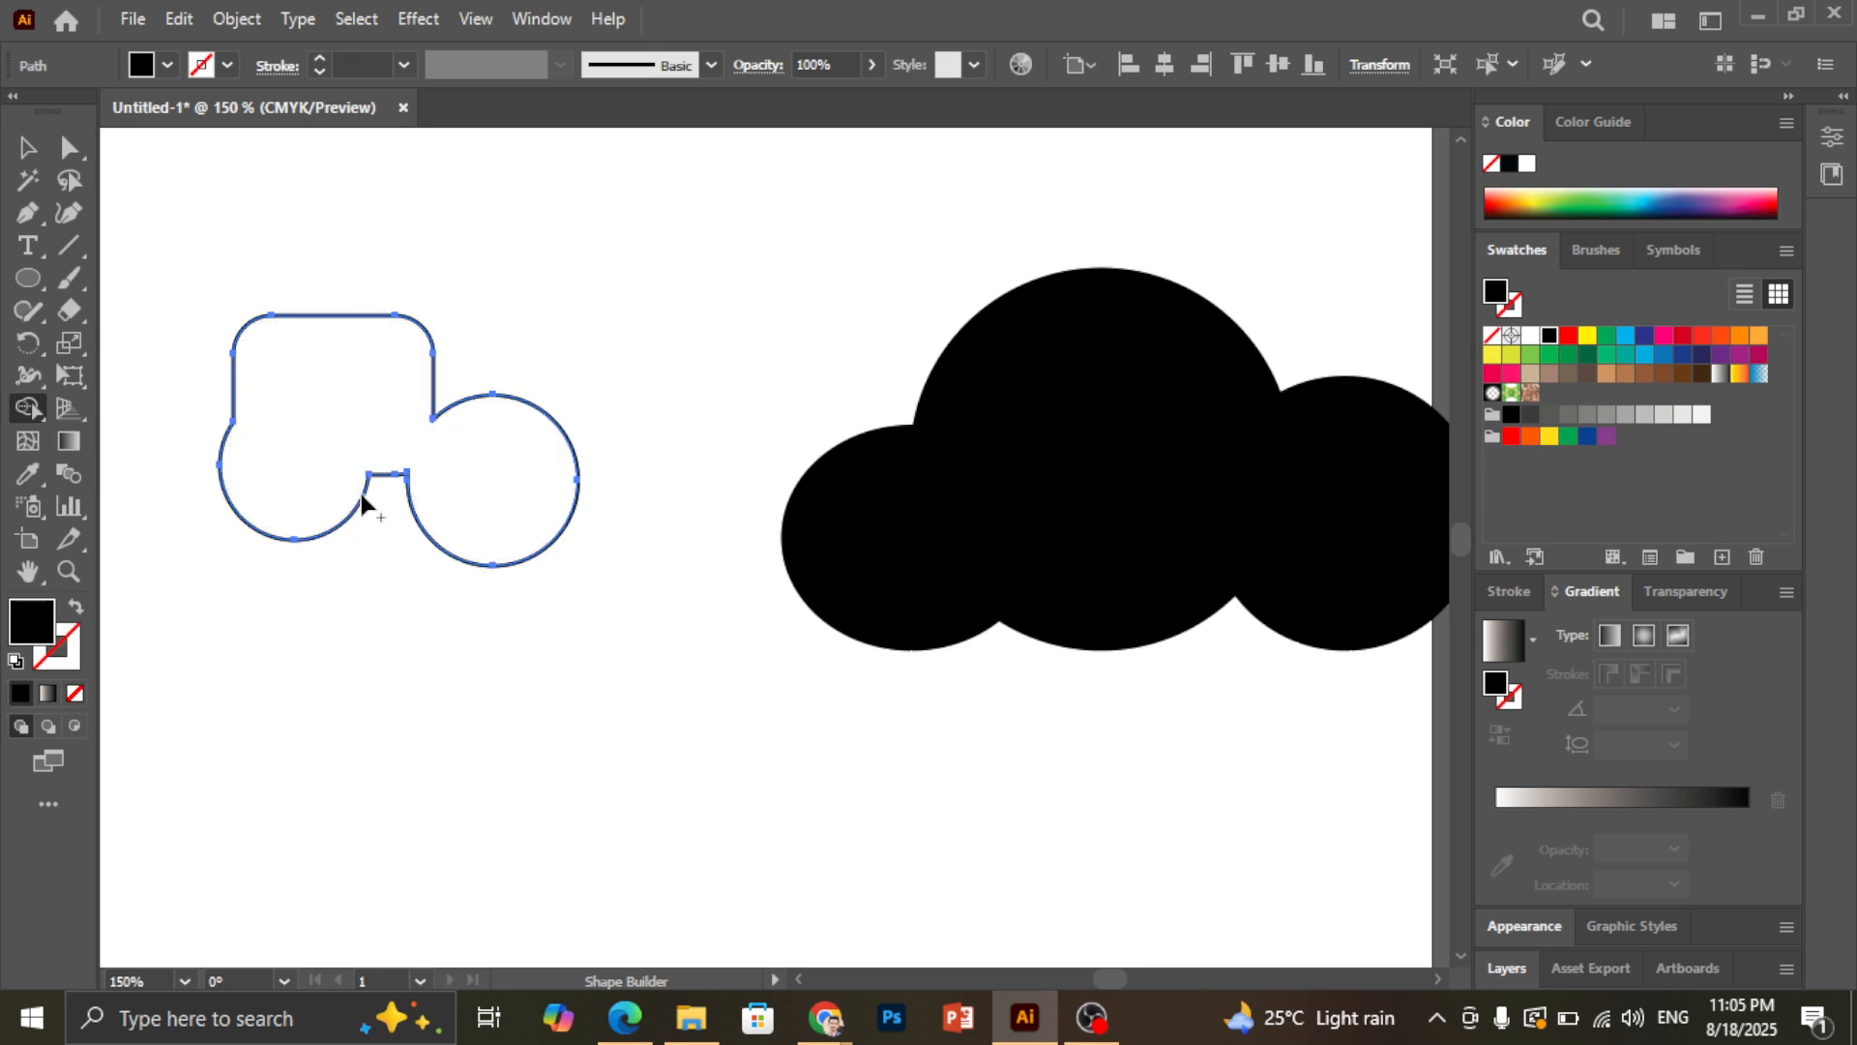
{"action": "left_click", "coordinate": [27, 147]}
{"action": "key", "text": "shift+x"}
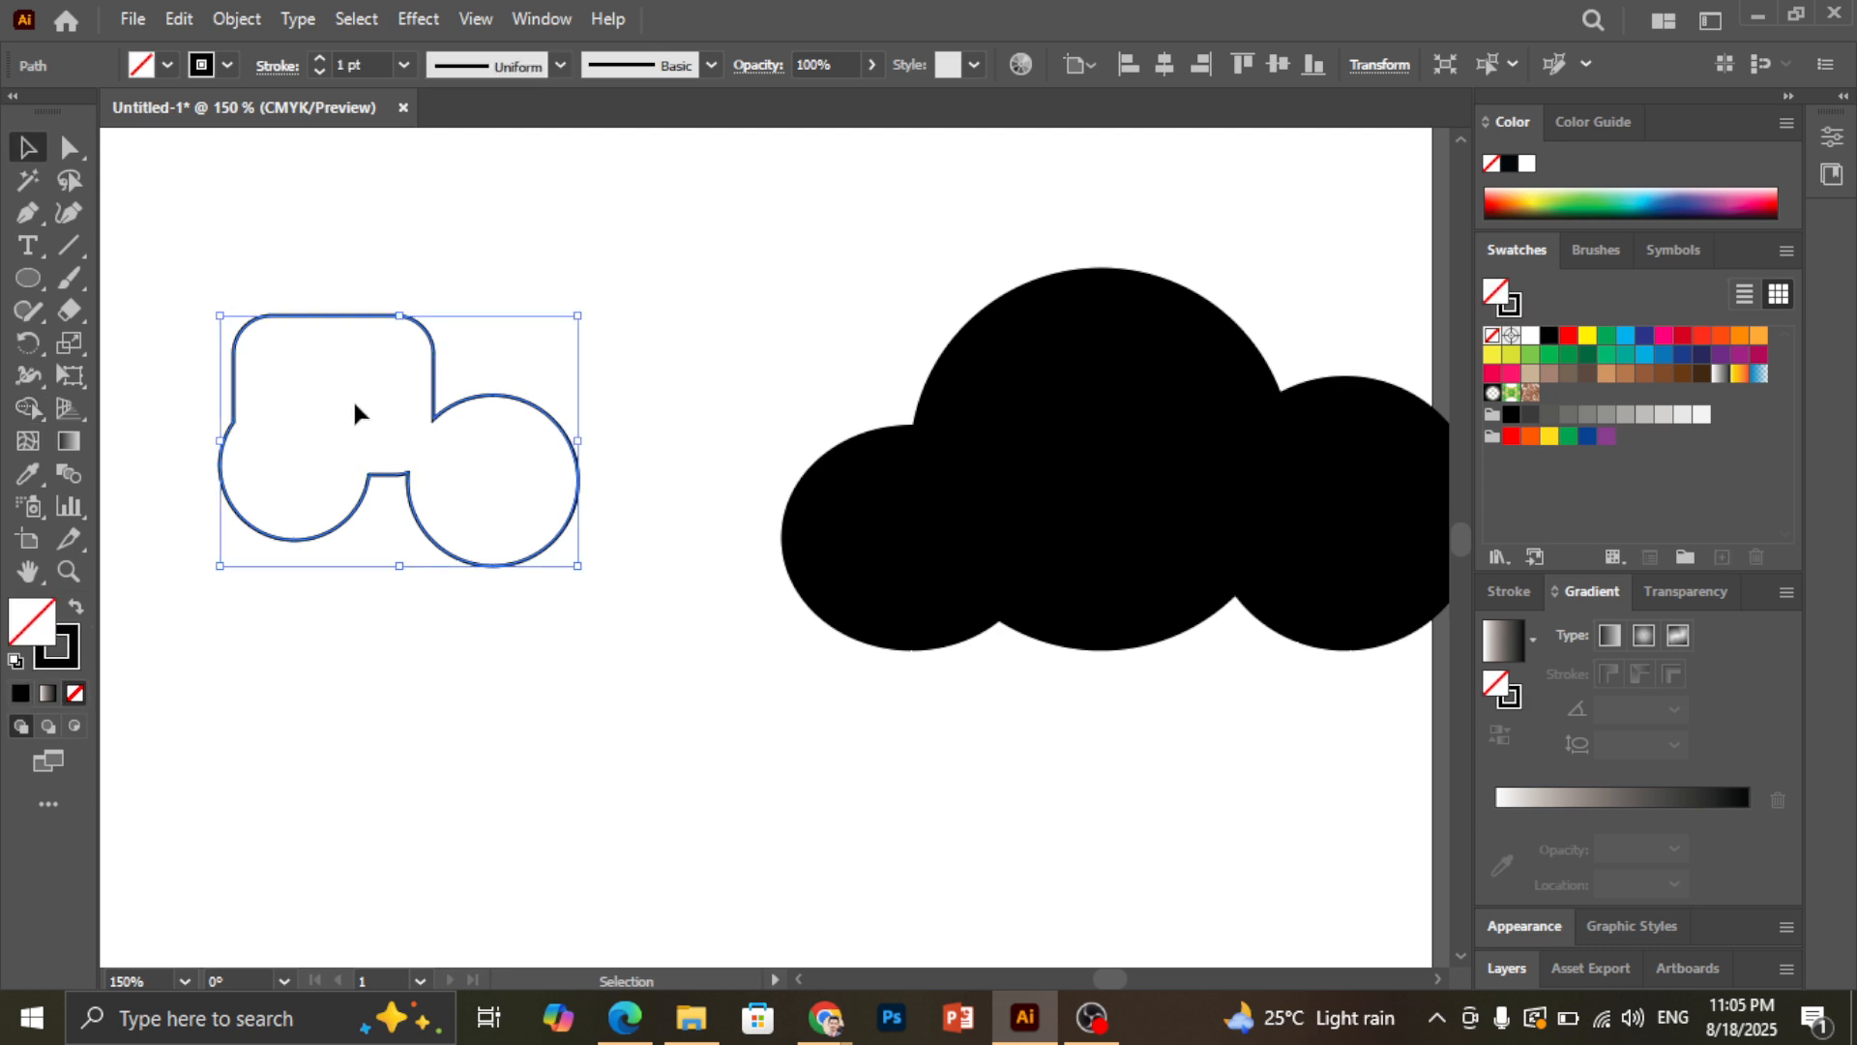
{"action": "left_click", "coordinate": [77, 607]}
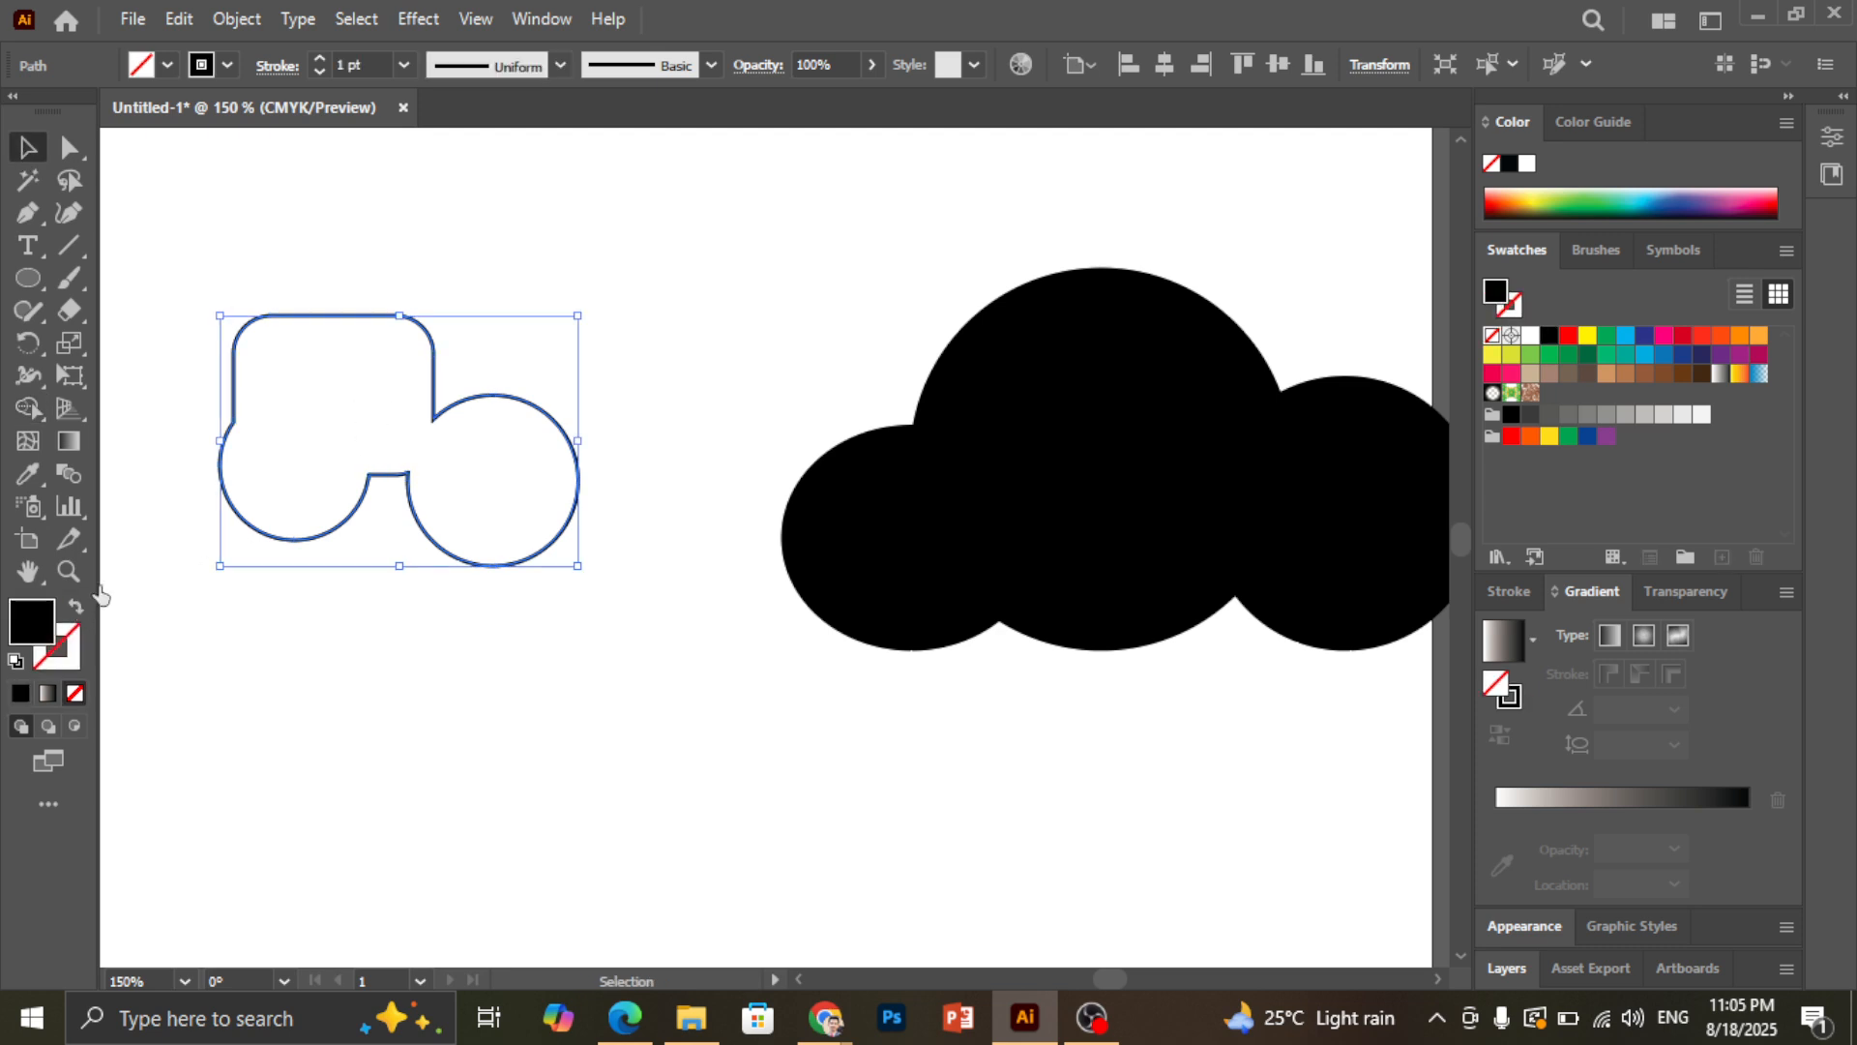
{"action": "left_click", "coordinate": [507, 619]}
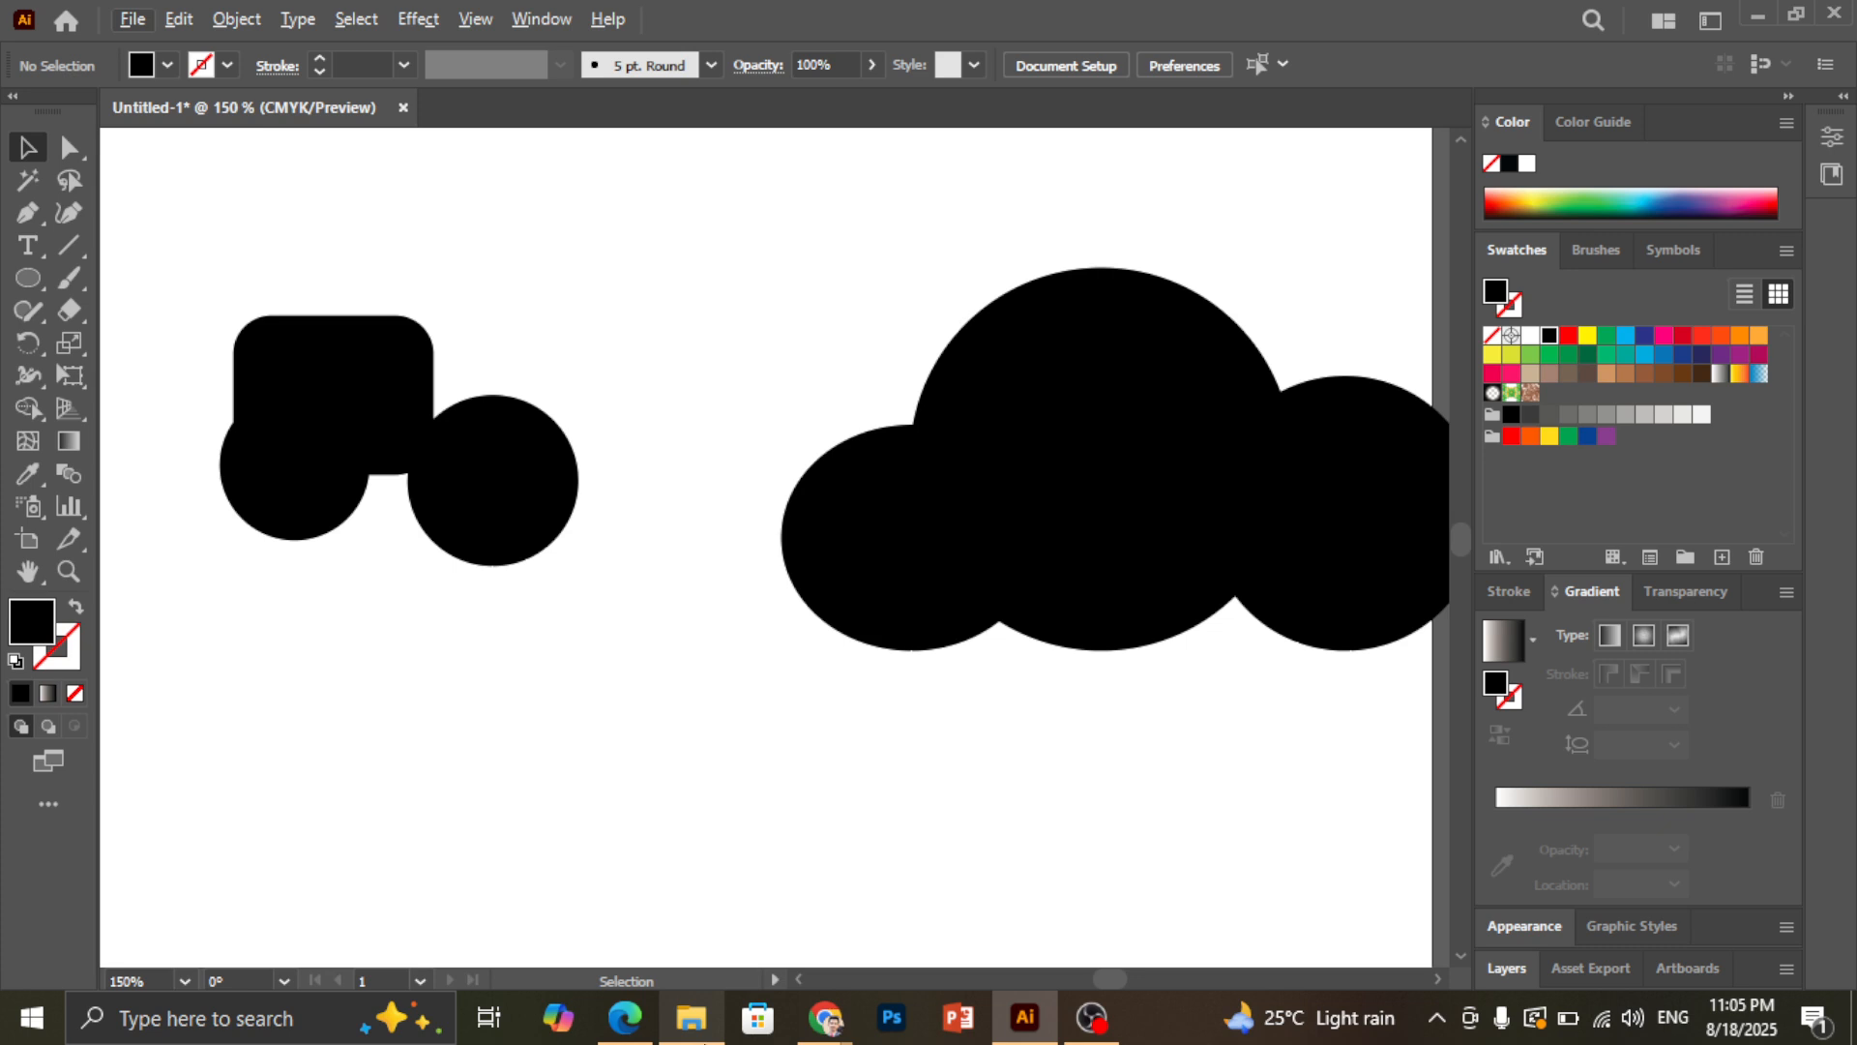
Switch to File Explorer, refresh the Downloads folder, and open the hq720 image as a drawing reference
{"action": "left_click", "coordinate": [691, 1017]}
{"action": "left_click", "coordinate": [116, 215]}
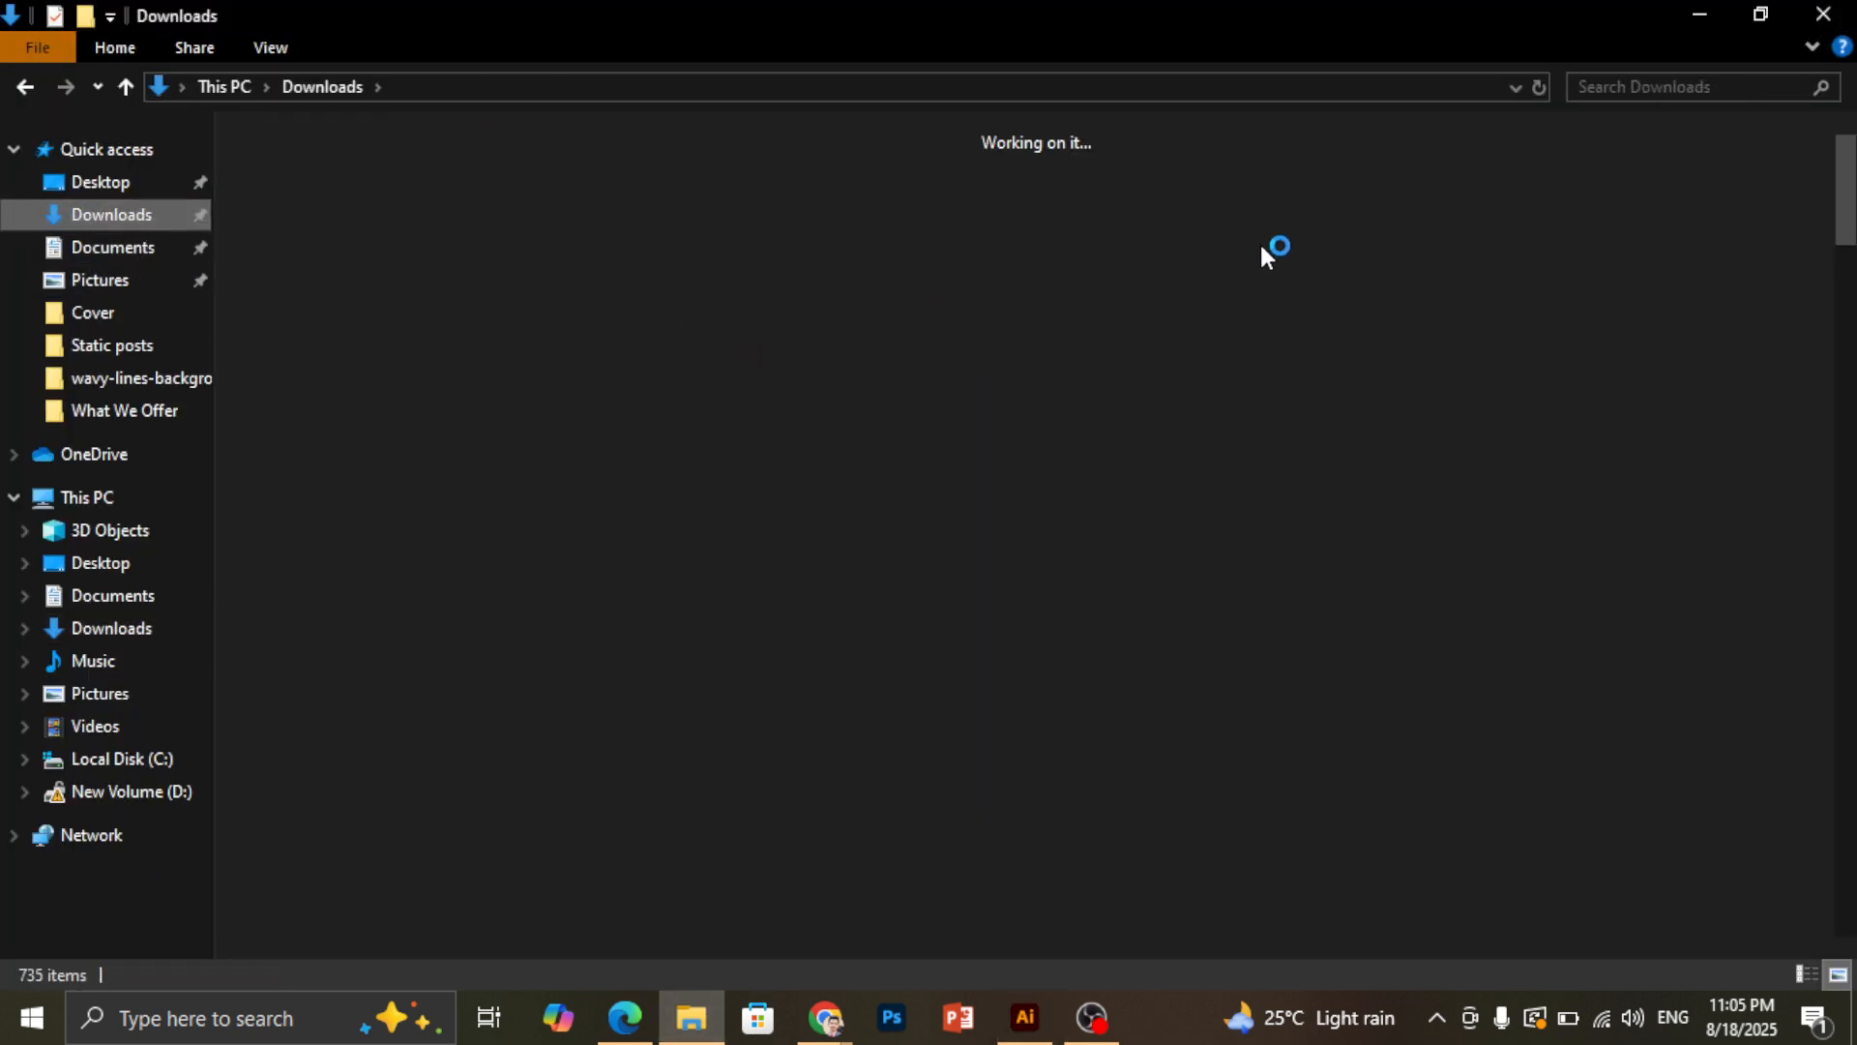
{"action": "right_click", "coordinate": [1297, 283]}
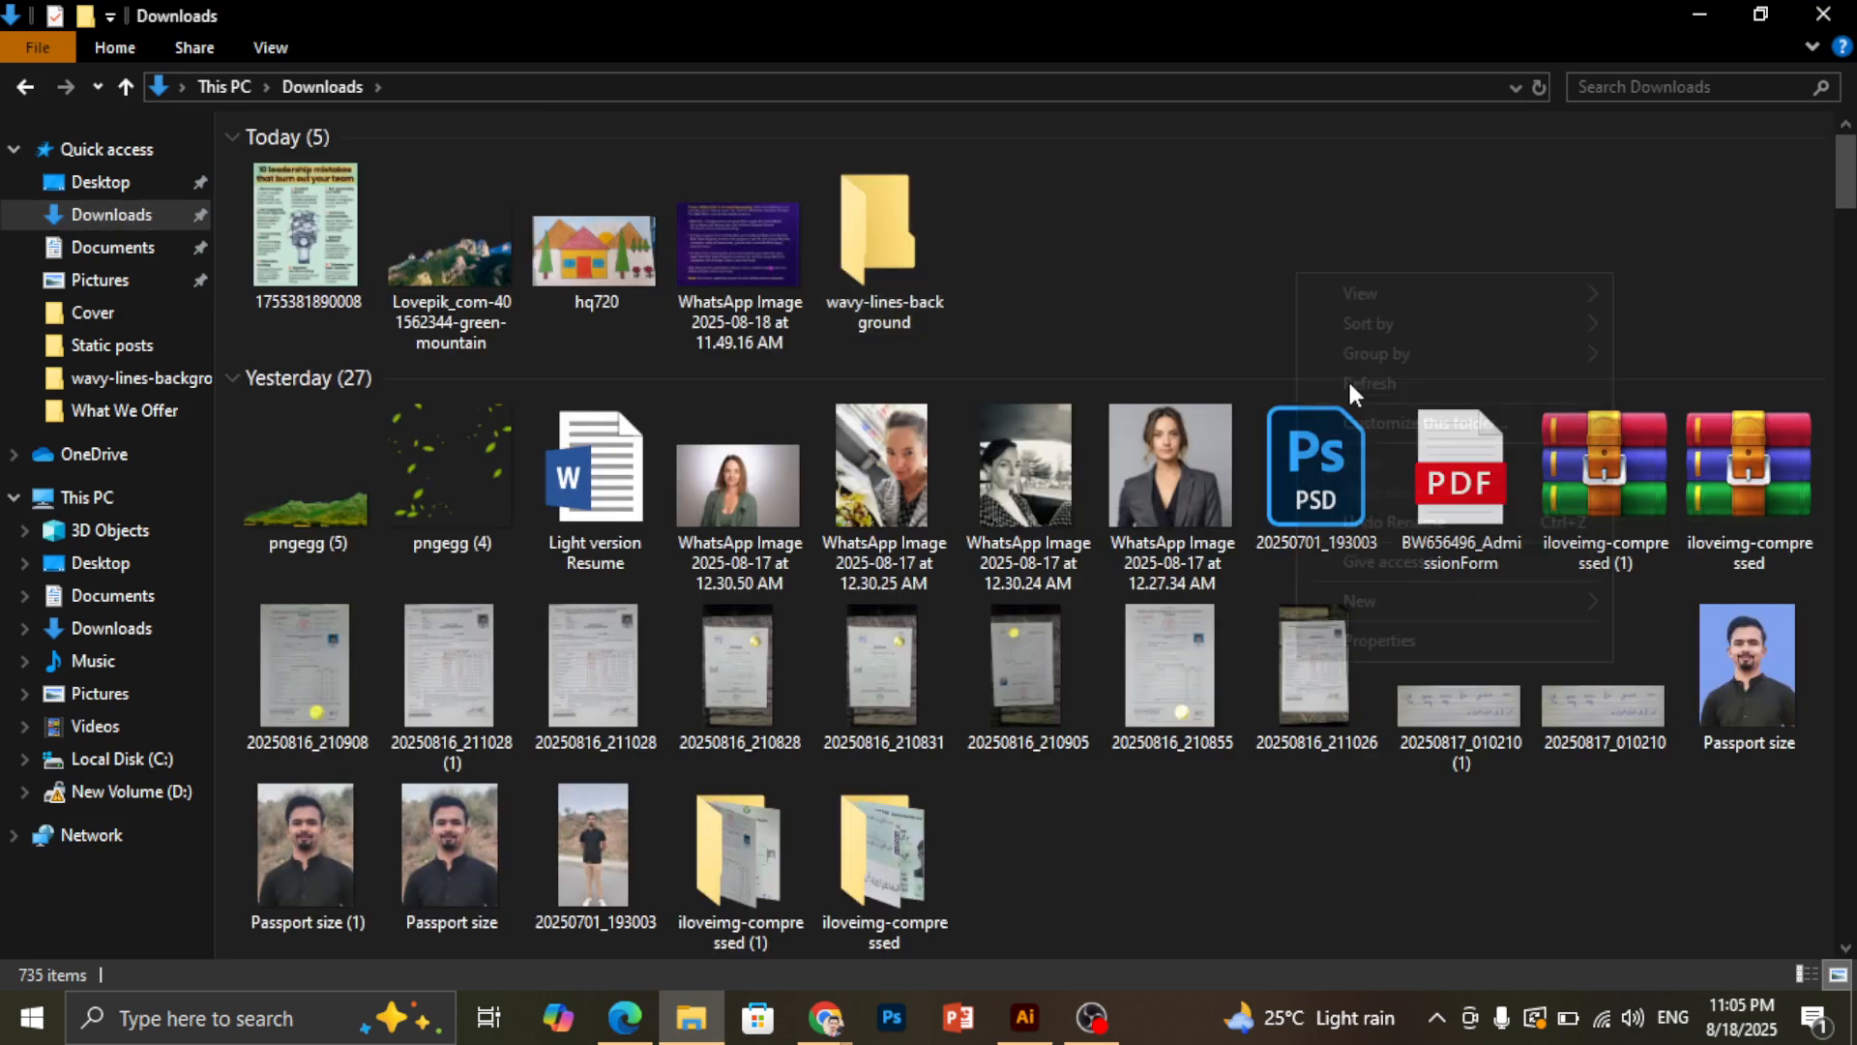
{"action": "left_click", "coordinate": [1331, 385]}
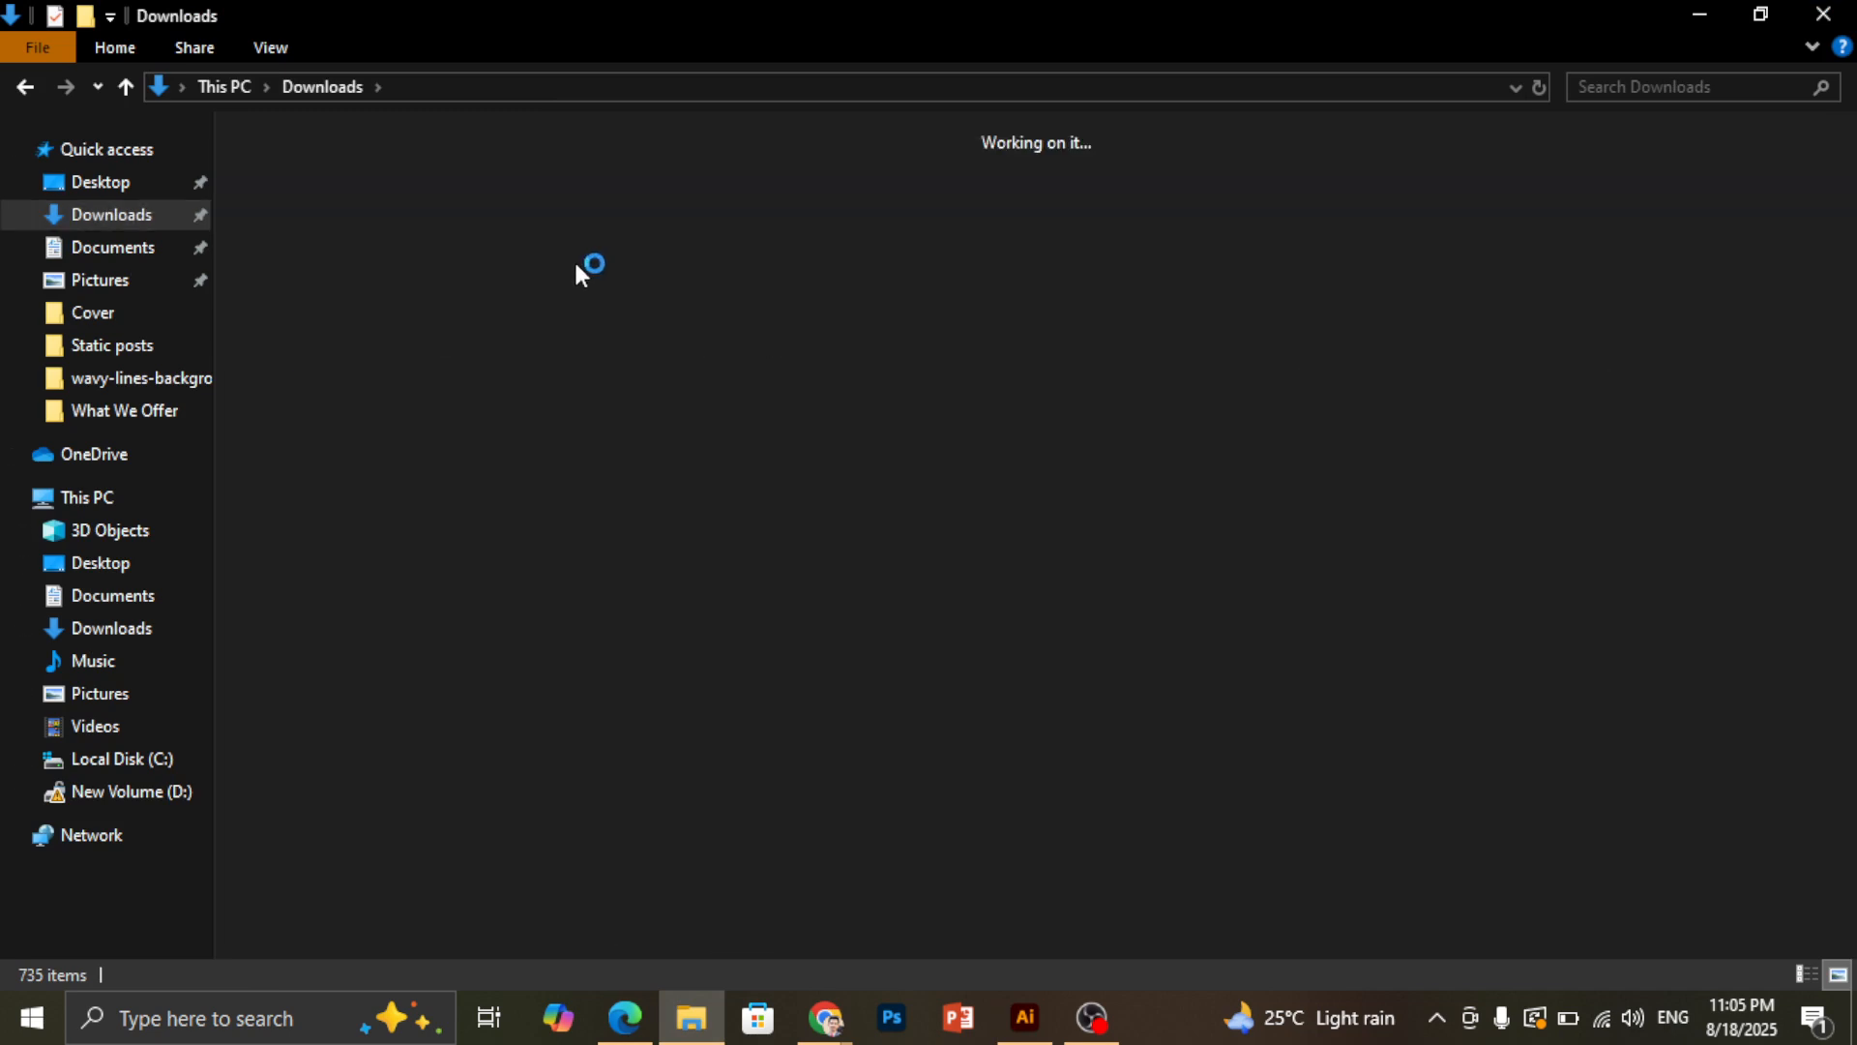
{"action": "left_click", "coordinate": [570, 271]}
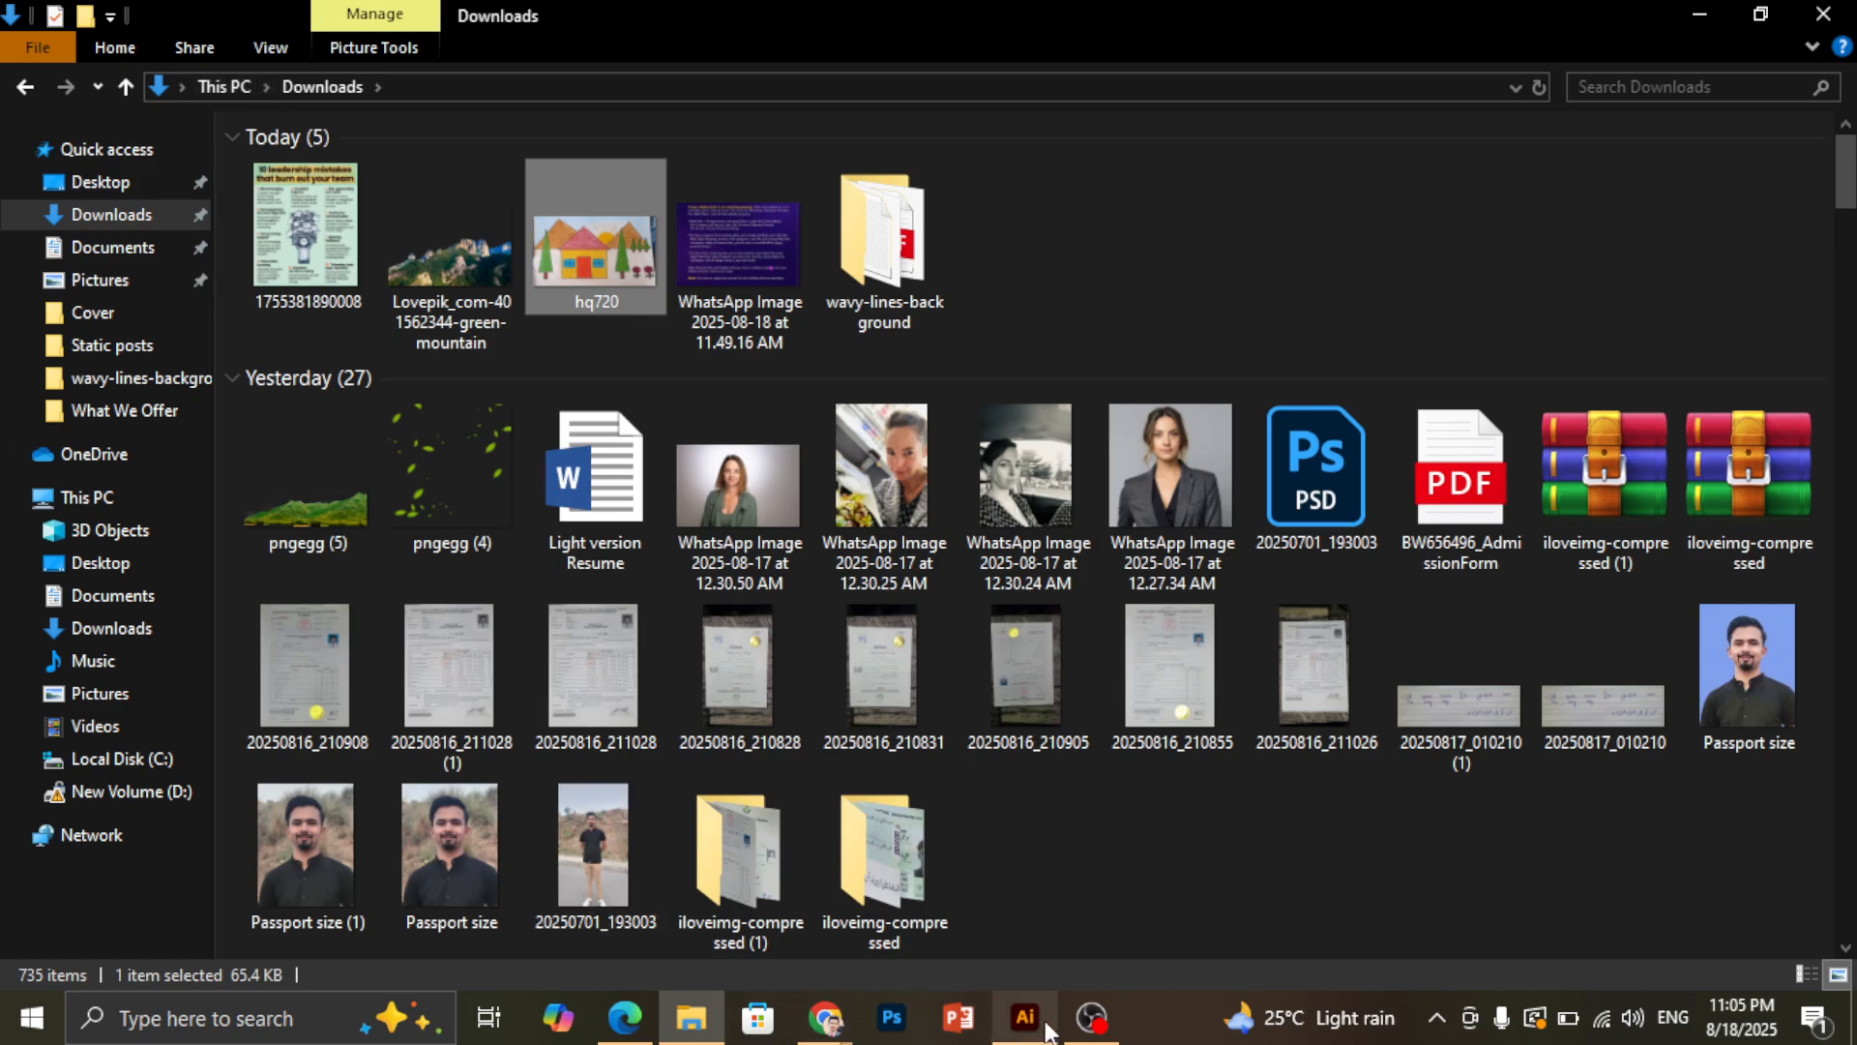
{"action": "left_click", "coordinate": [1091, 1026]}
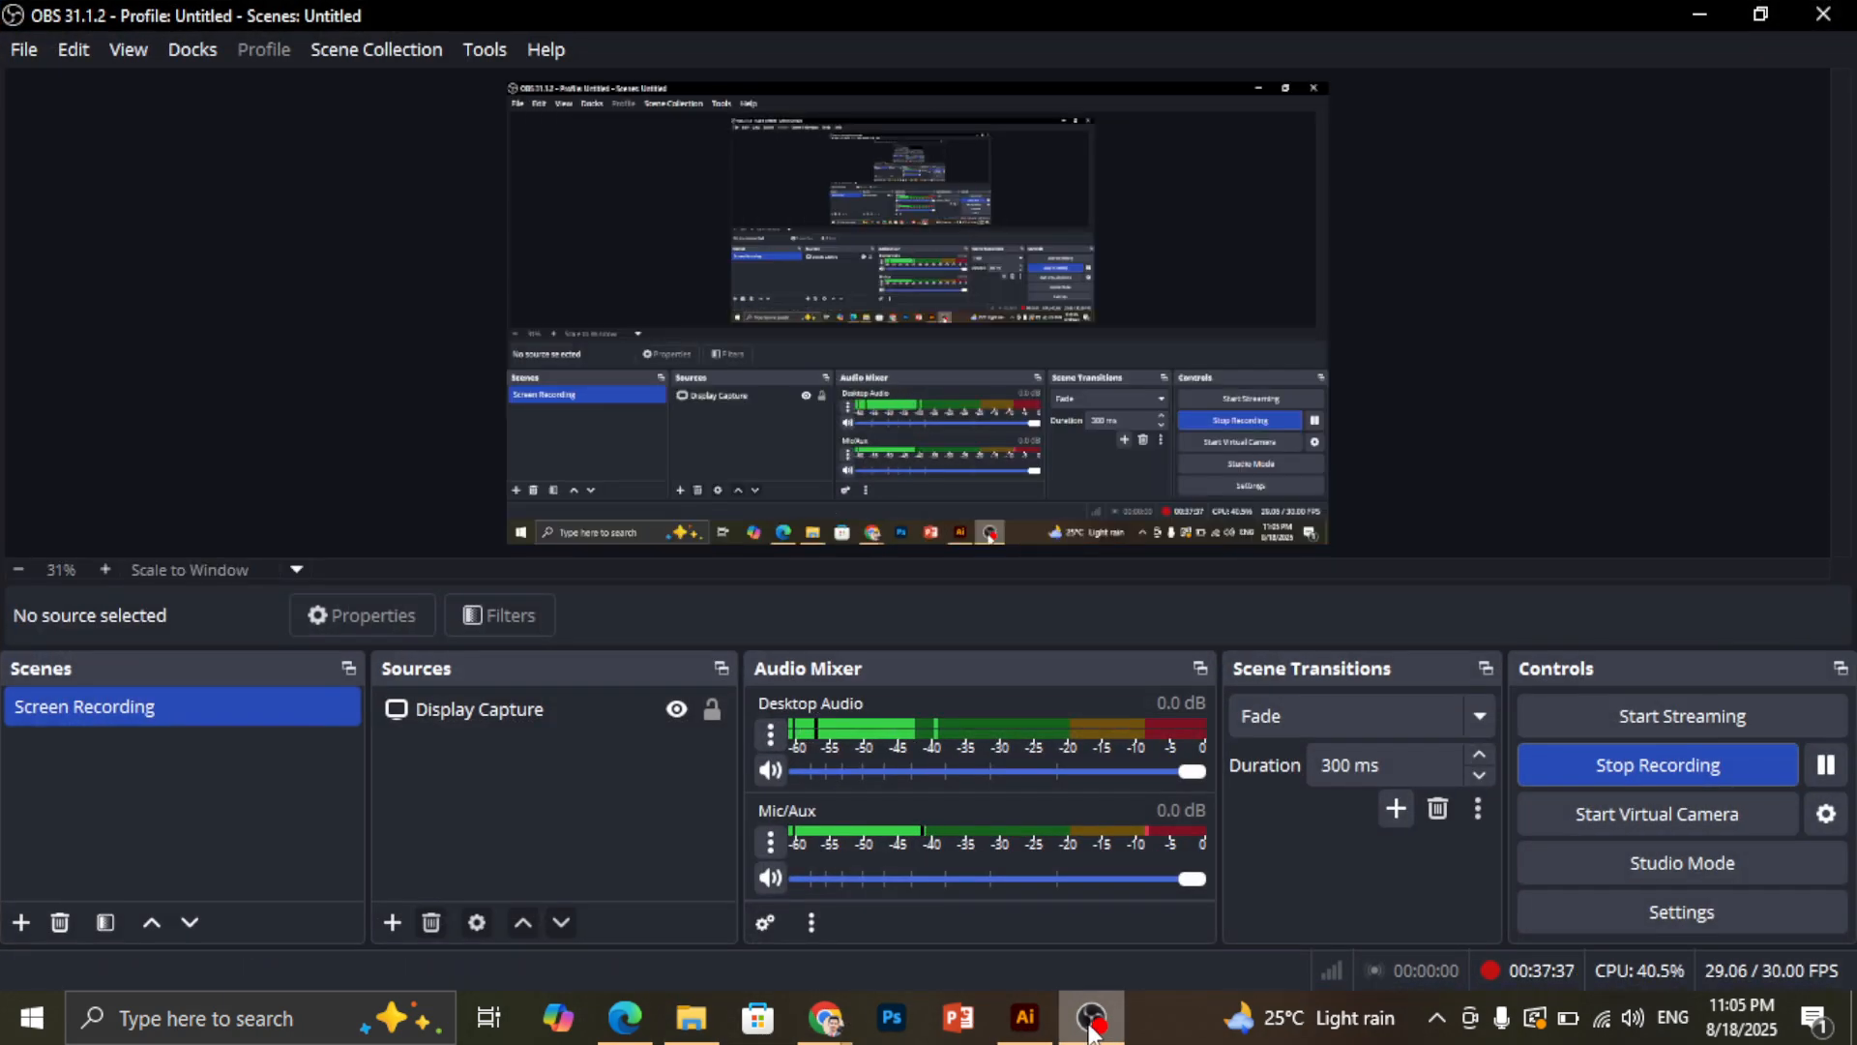
{"action": "left_click", "coordinate": [1091, 1023]}
{"action": "left_click", "coordinate": [1022, 1021]}
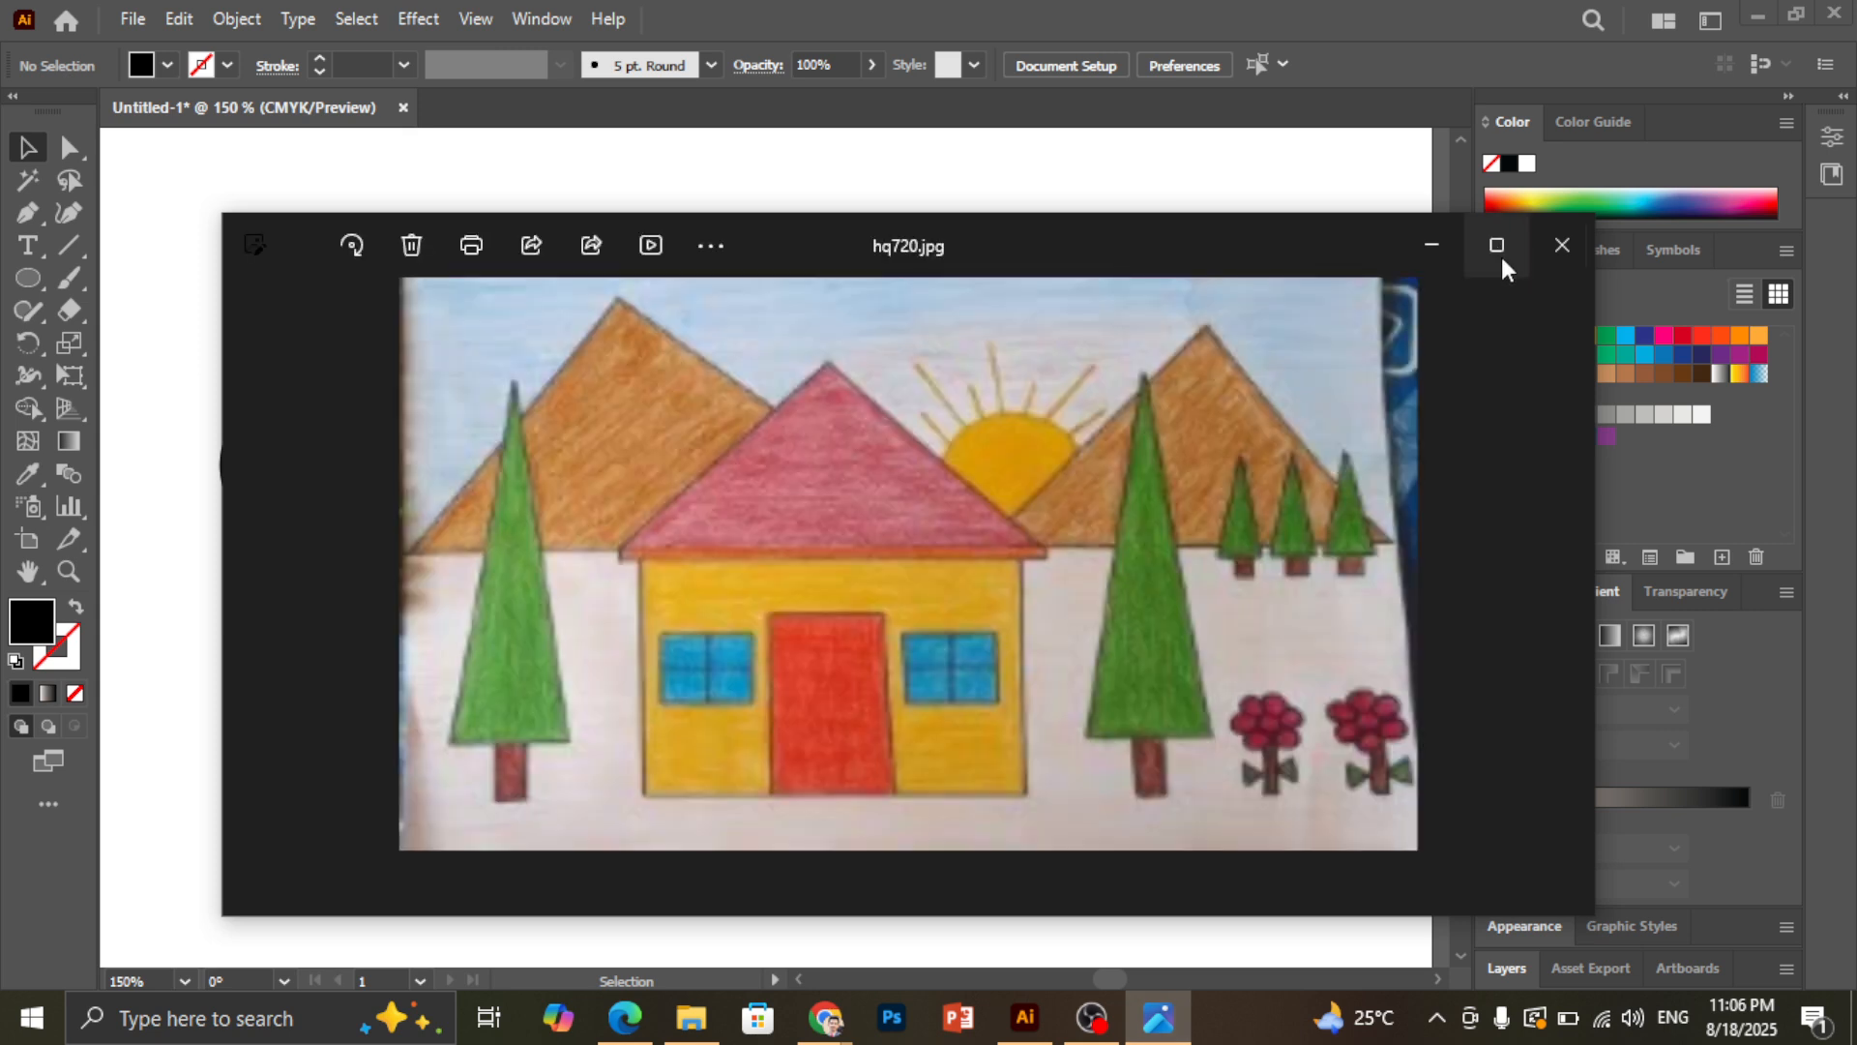
Examine the hq720.jpg drawing of a house, mountains and trees full-window, and close the viewer
{"action": "left_click", "coordinate": [1499, 253]}
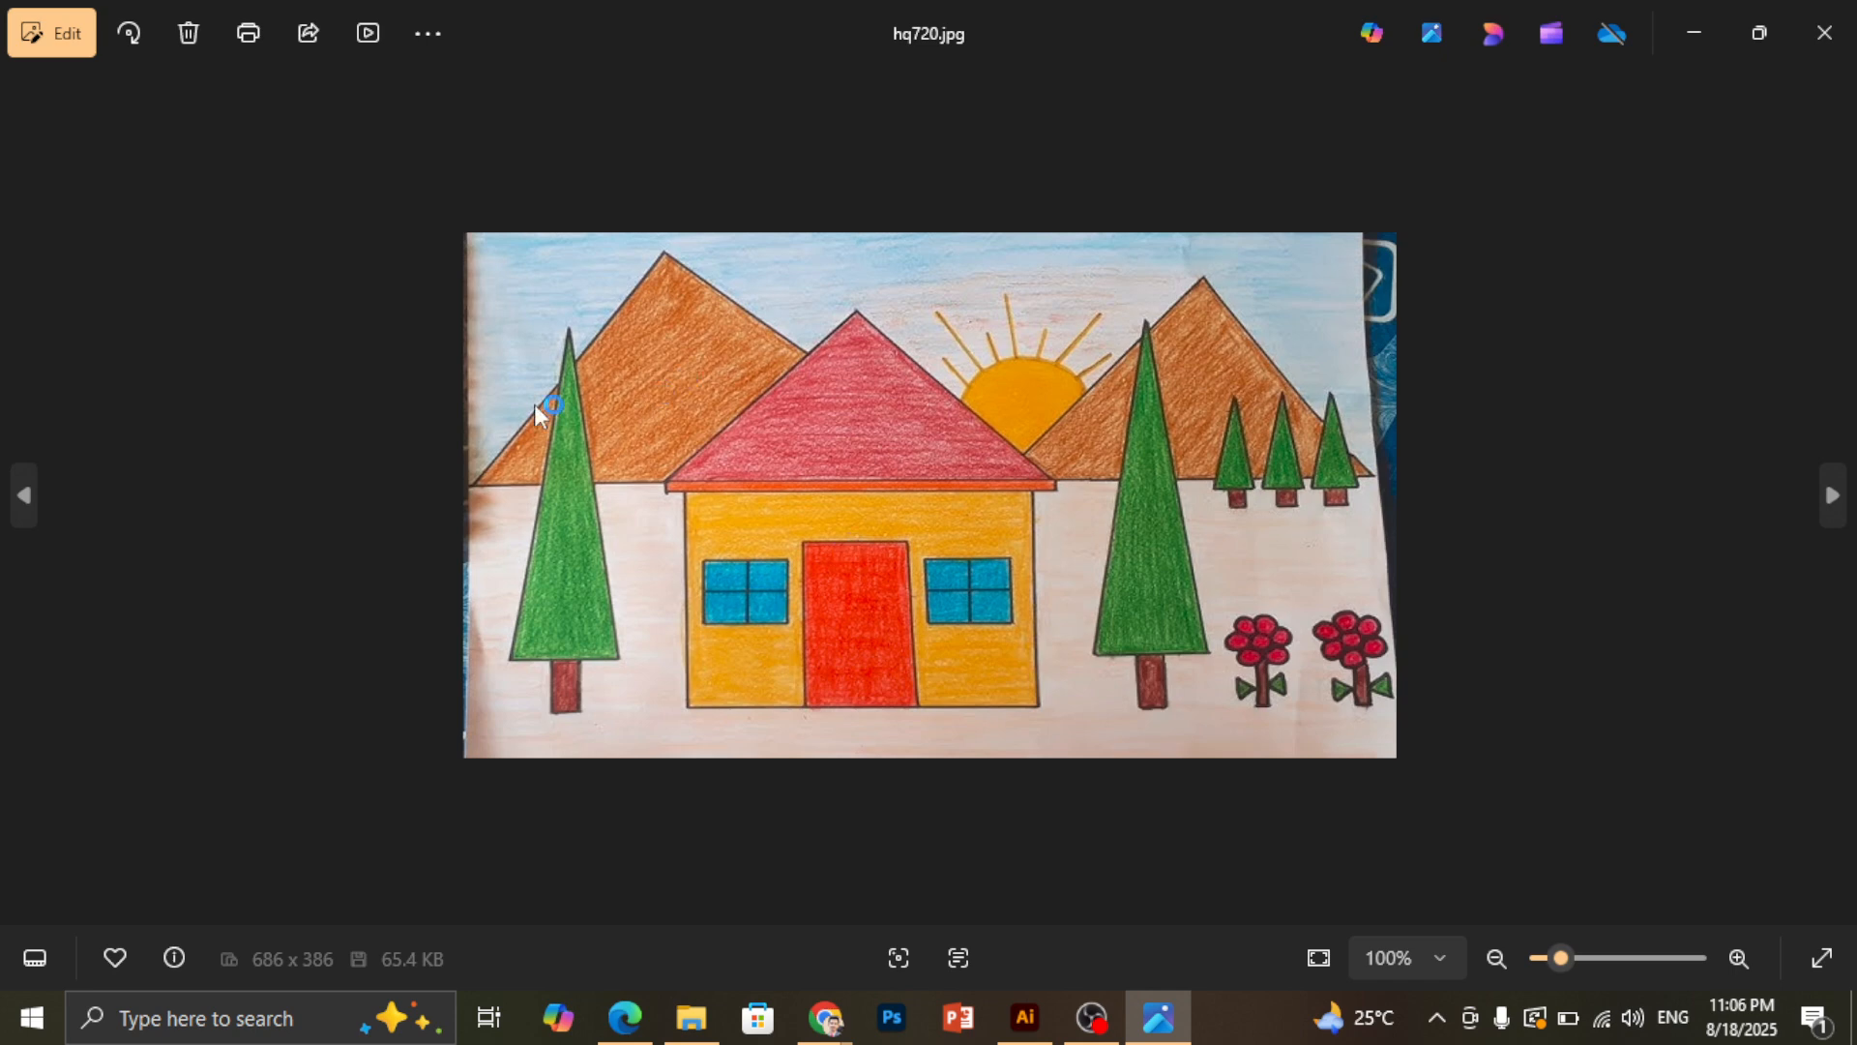
{"action": "scroll", "coordinate": [839, 466], "scroll_direction": "up", "scroll_amount": 1}
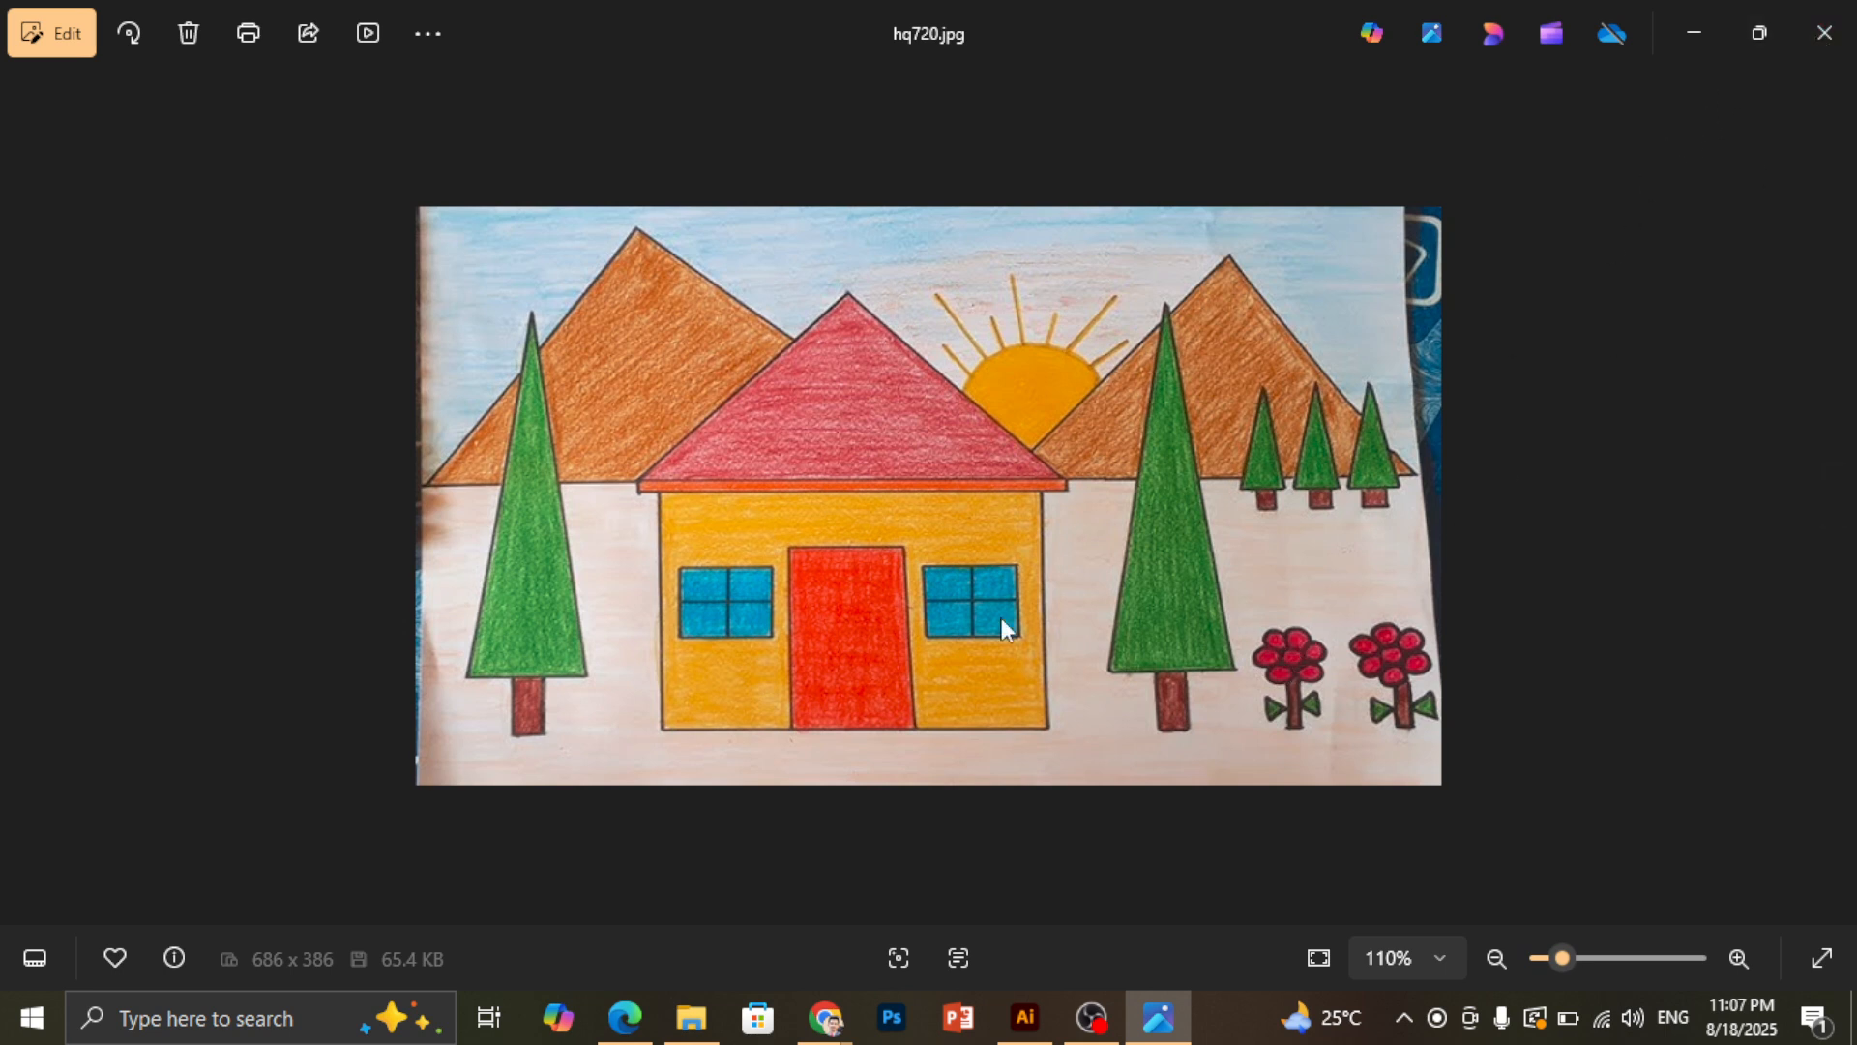
{"action": "left_click", "coordinate": [1824, 33]}
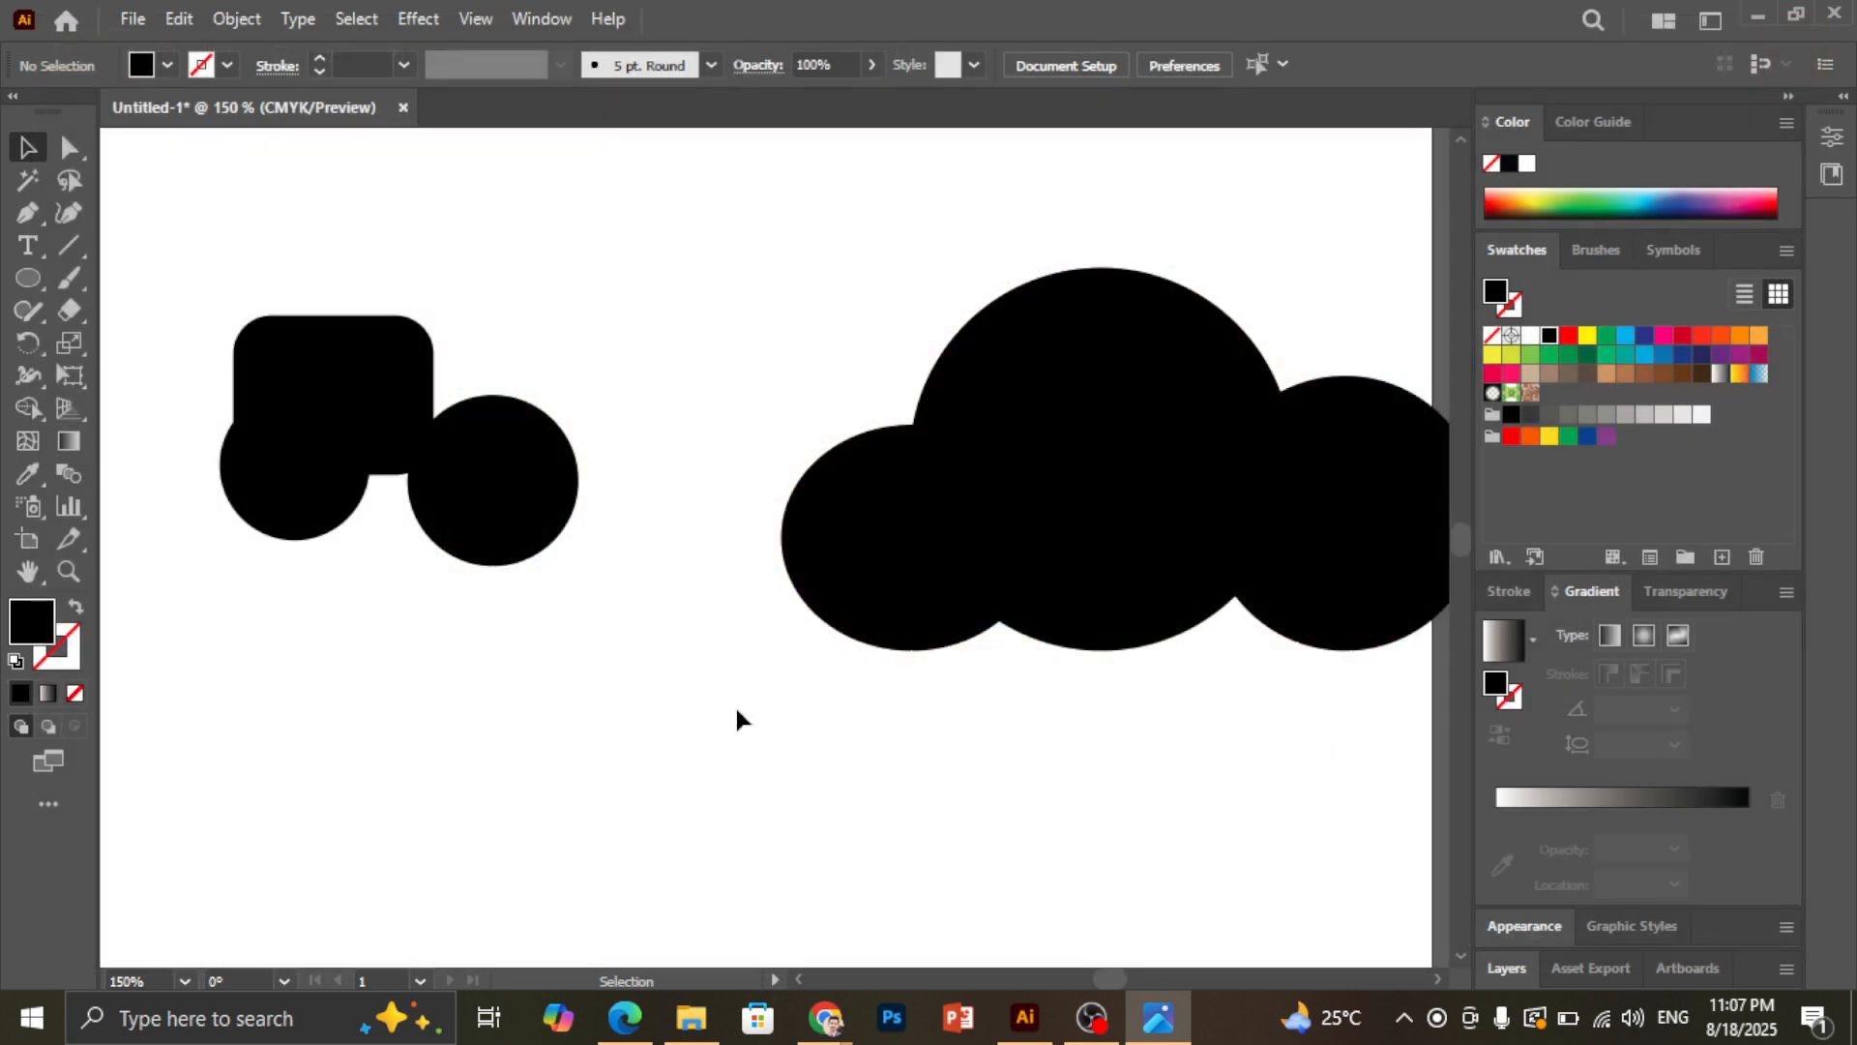
View the whole artboard in Illustrator and open the settings for a new document
{"action": "scroll", "coordinate": [888, 578], "scroll_direction": "down", "scroll_amount": 2}
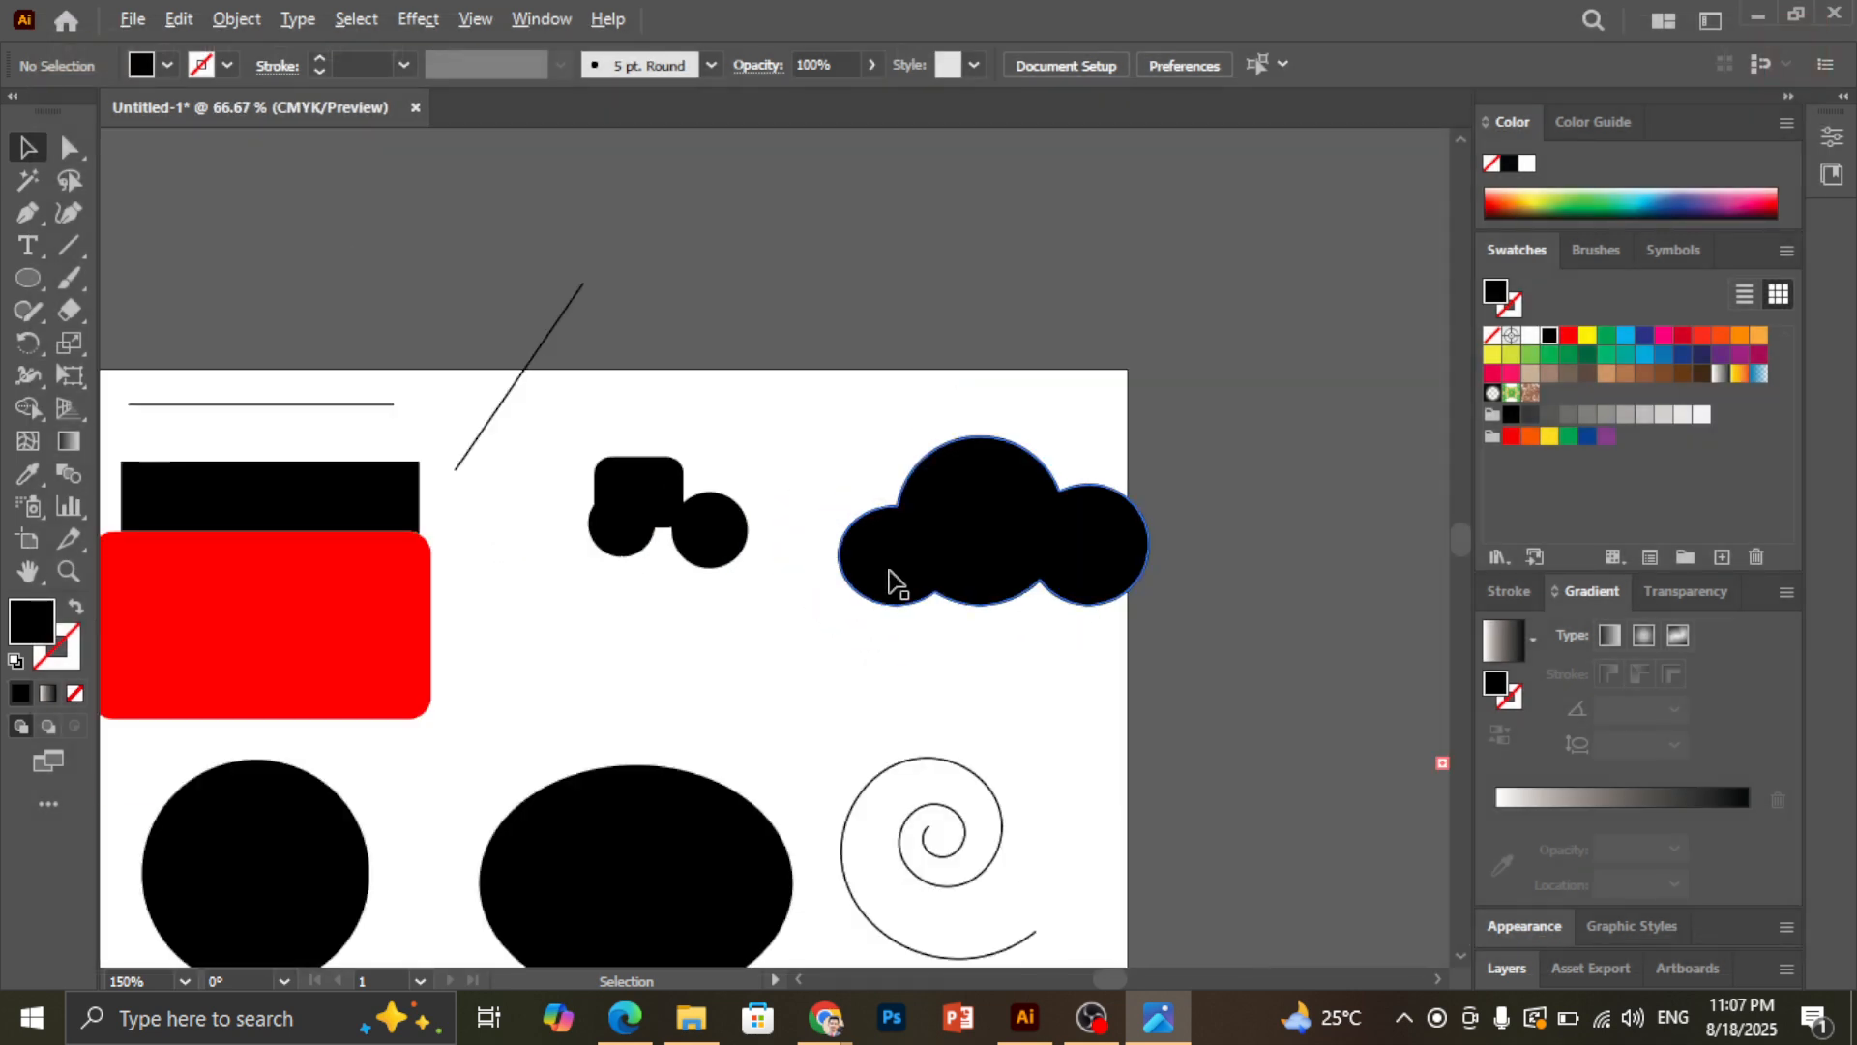
{"action": "scroll", "coordinate": [888, 577], "scroll_direction": "down", "scroll_amount": 2}
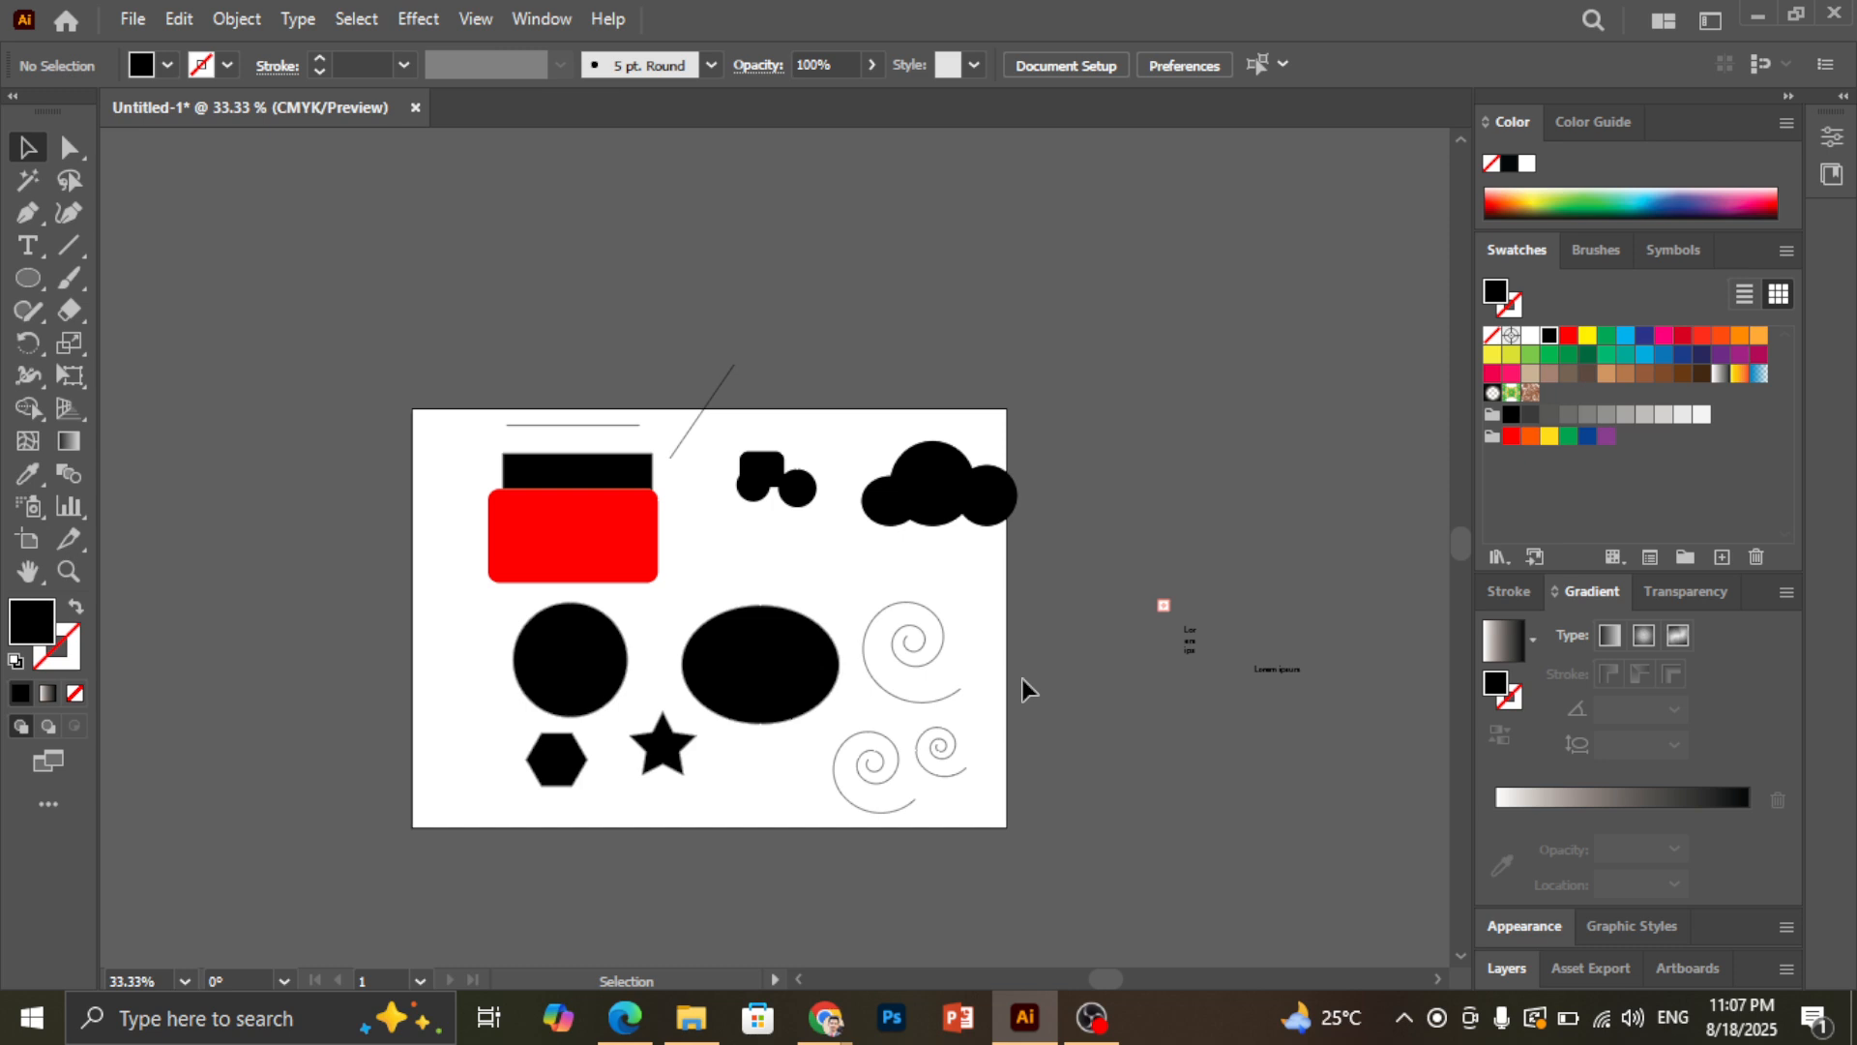
{"action": "key", "text": "ctrl+n"}
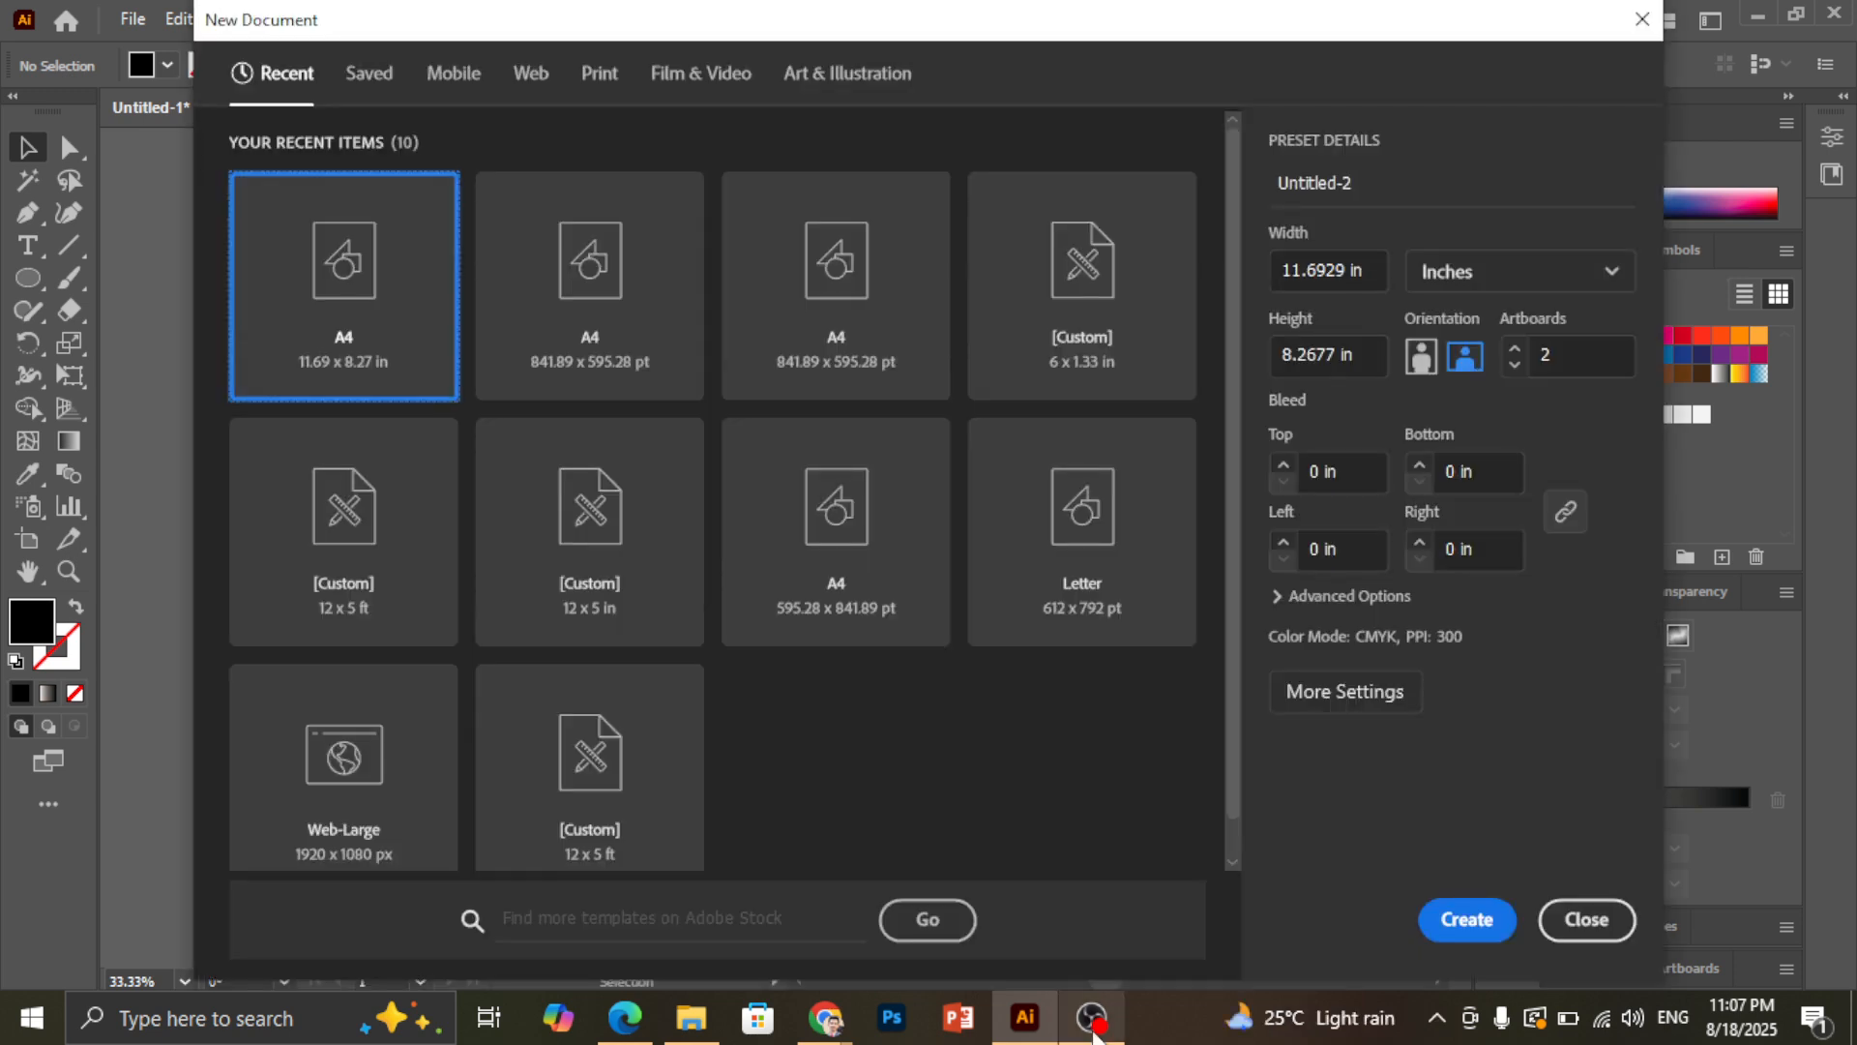